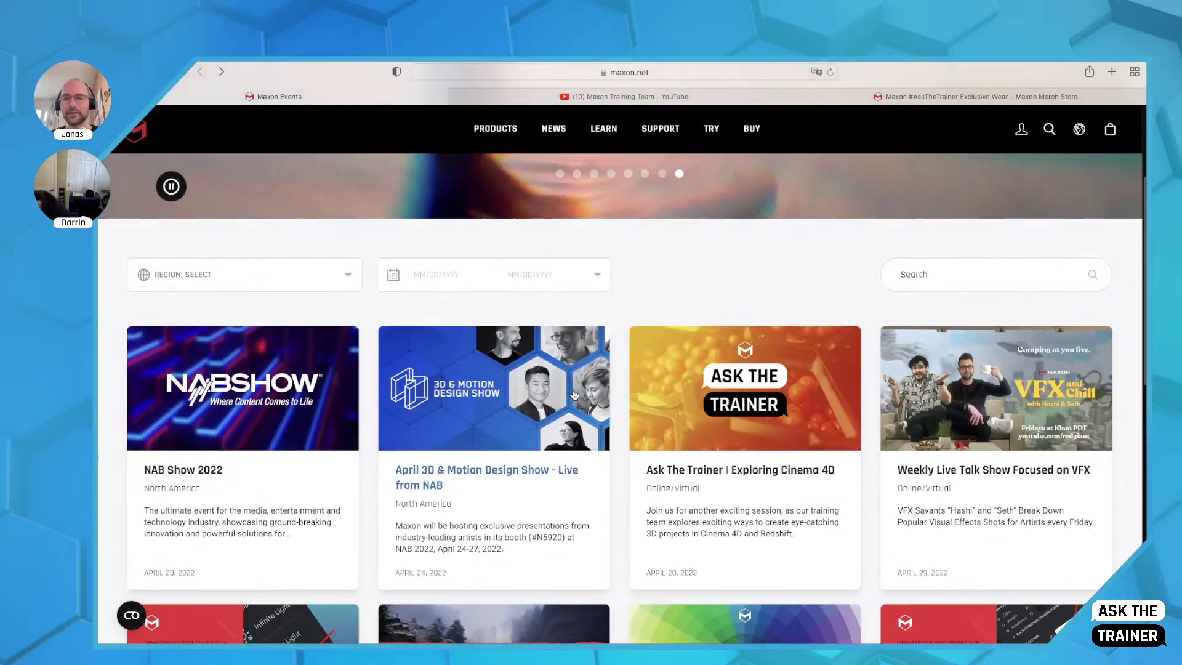
Look through the upcoming event cards on the Maxon Events page
scroll(575, 398, down, 3)
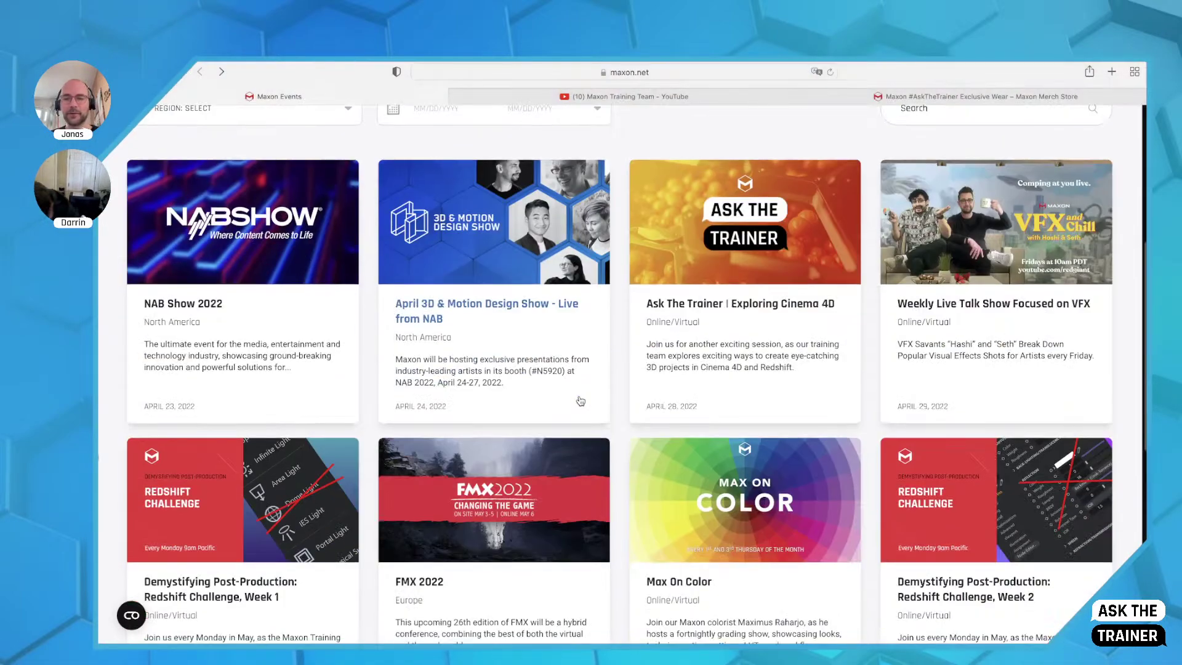
scroll(582, 399, down, 1)
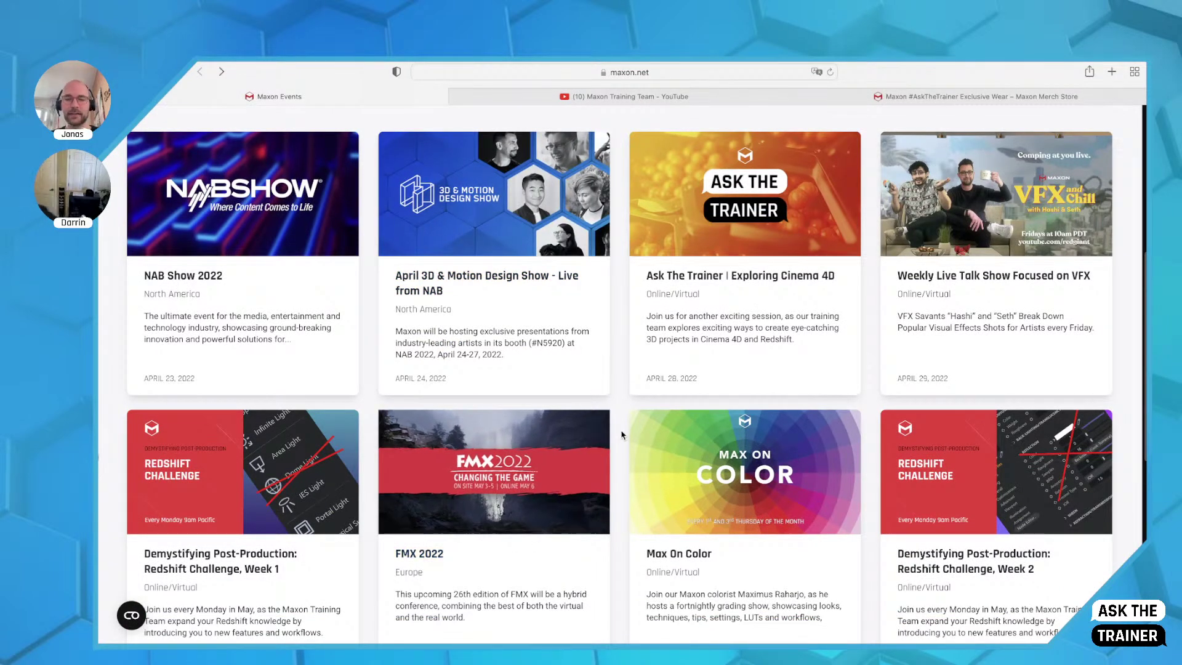
scroll(607, 383, up, 2)
scroll(608, 383, up, 4)
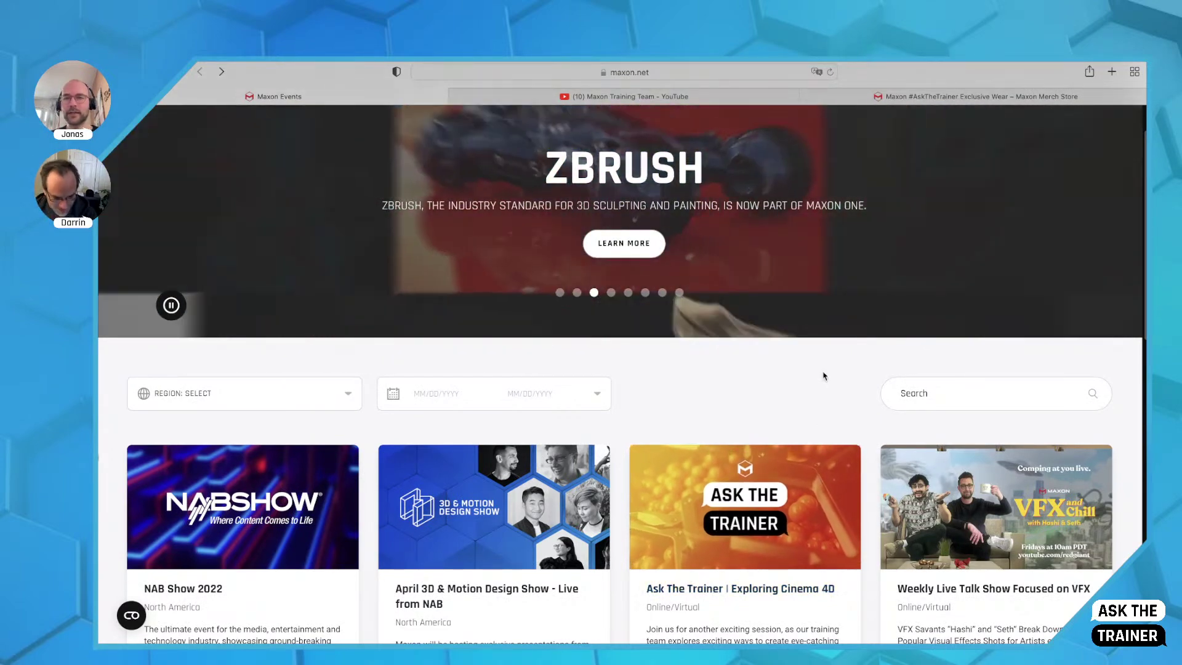
Open the Maxon Training Team YouTube channel and look through its upcoming live streams, uploads and playlists
click(623, 95)
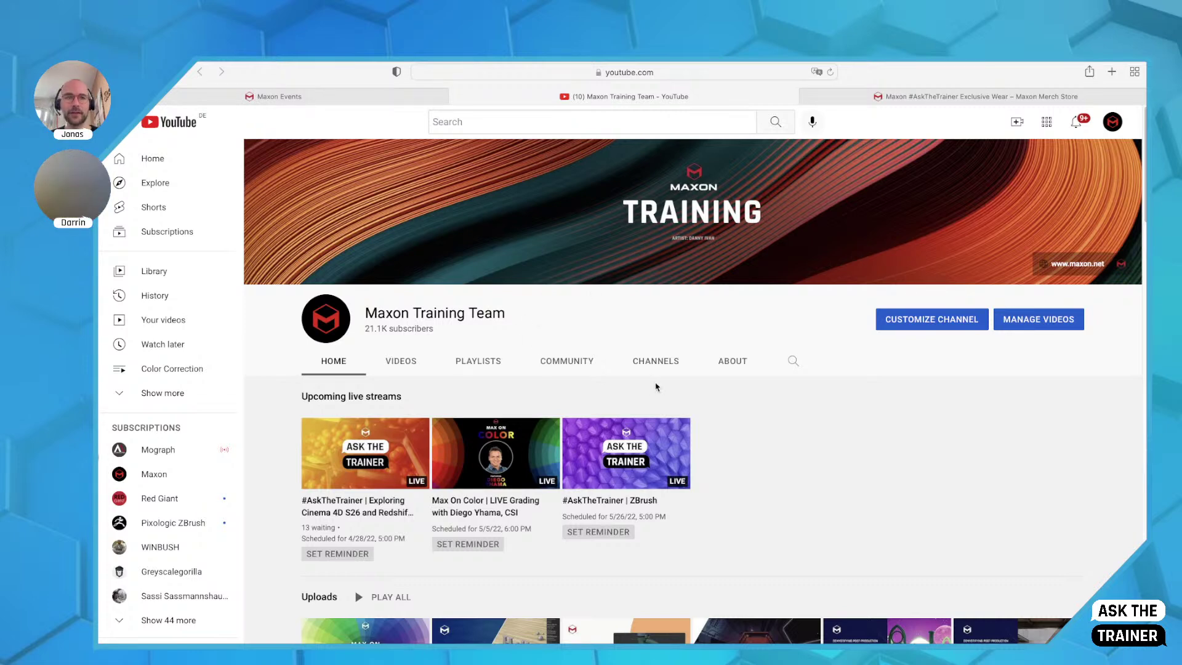
scroll(724, 410, down, 5)
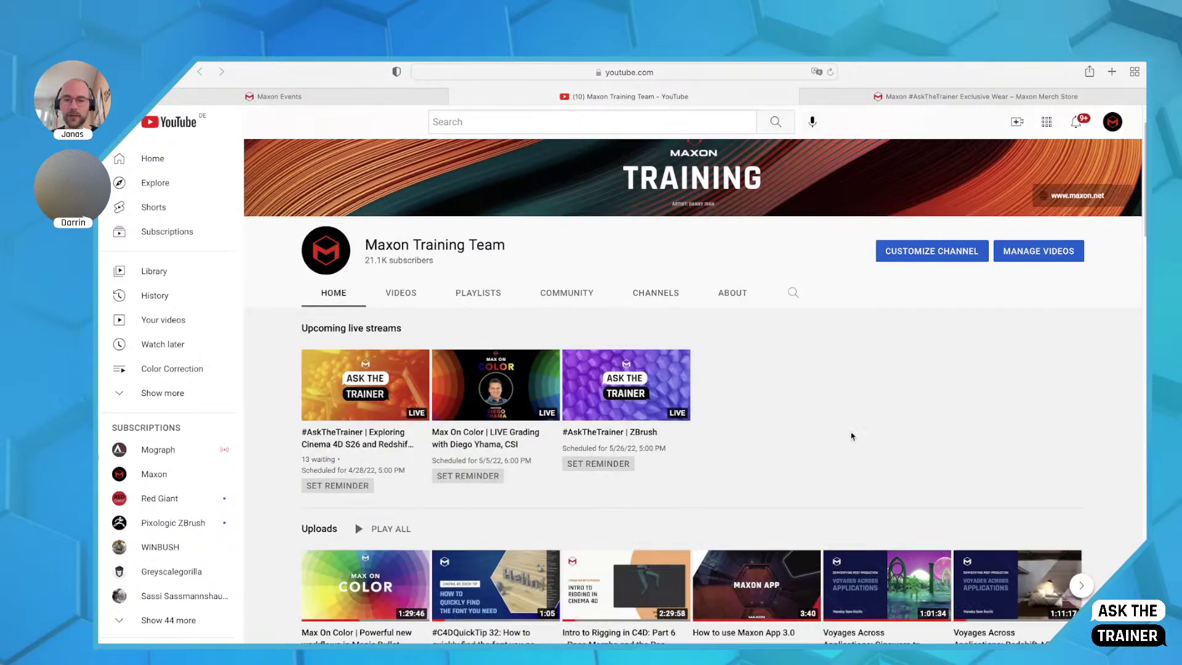
scroll(714, 435, down, 2)
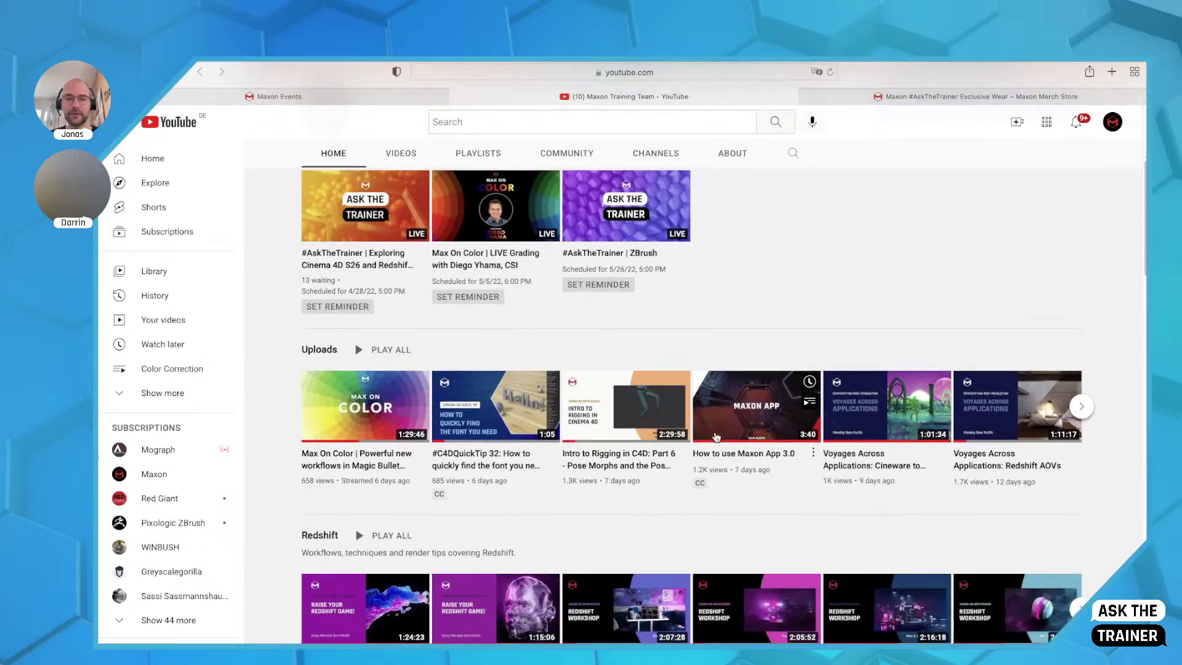
scroll(654, 462, down, 7)
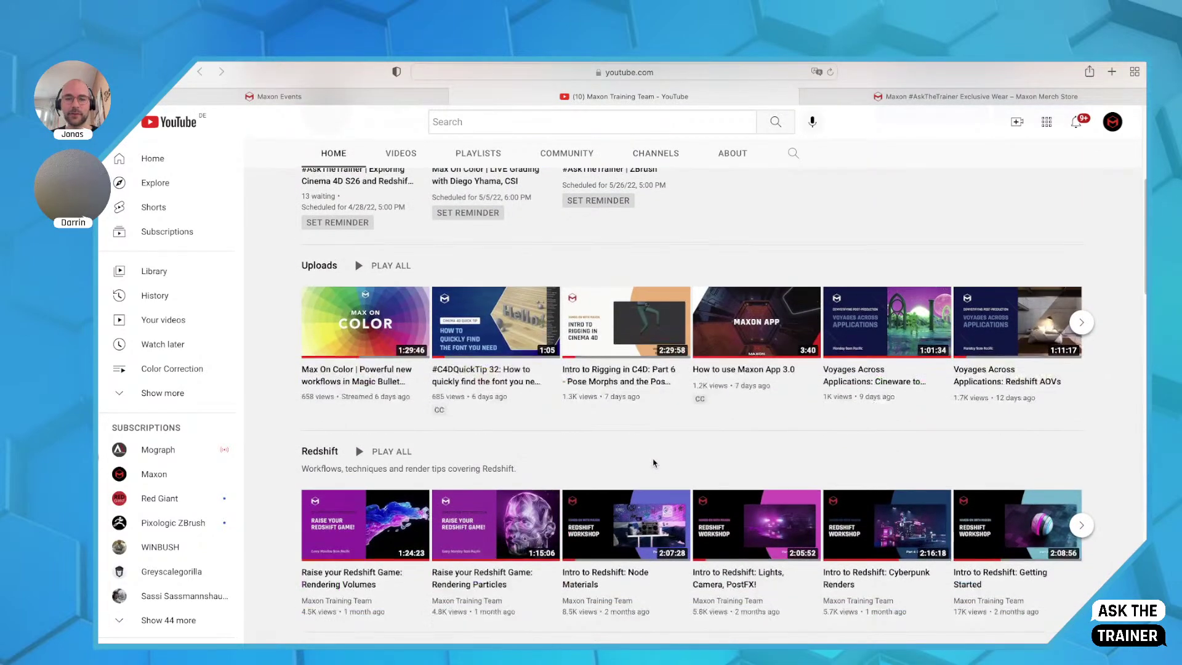
scroll(653, 462, down, 3)
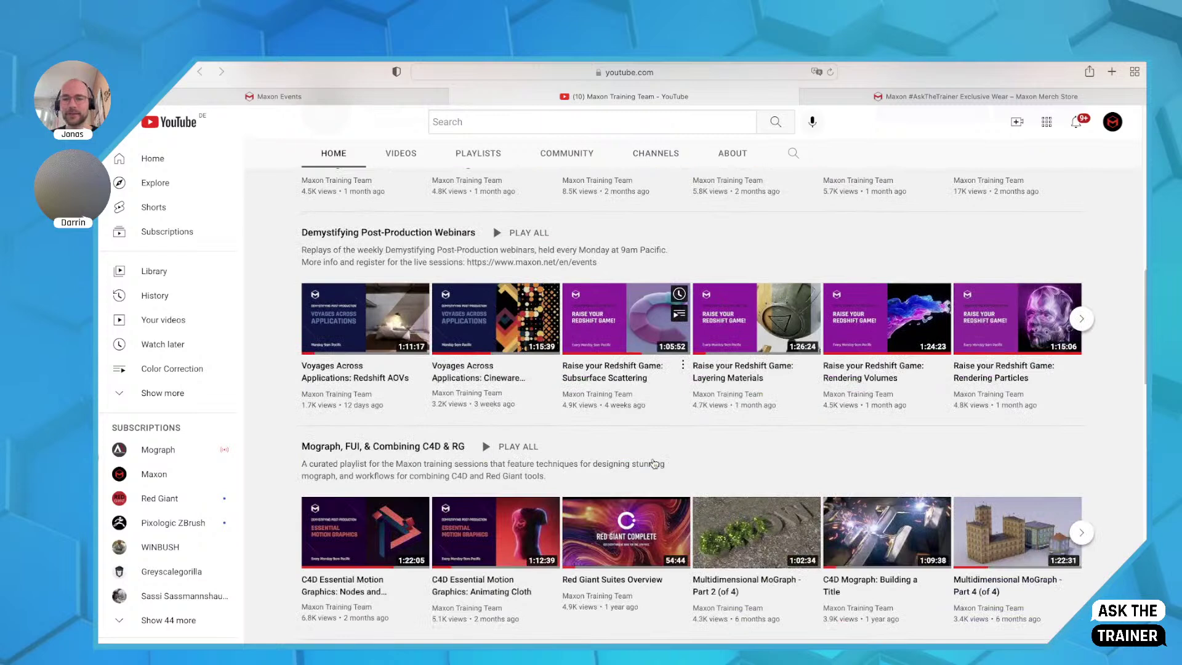
scroll(653, 461, up, 15)
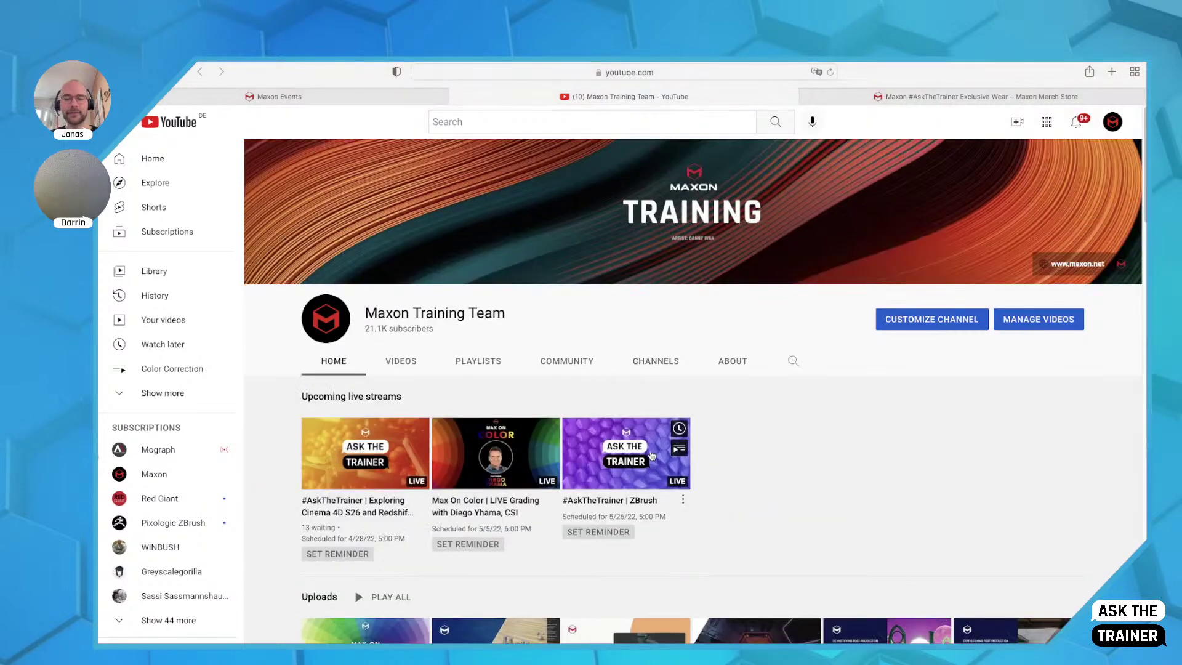
View the #AskTheTrainer Exclusive Wear store page, and switch to Cinema 4D
click(849, 103)
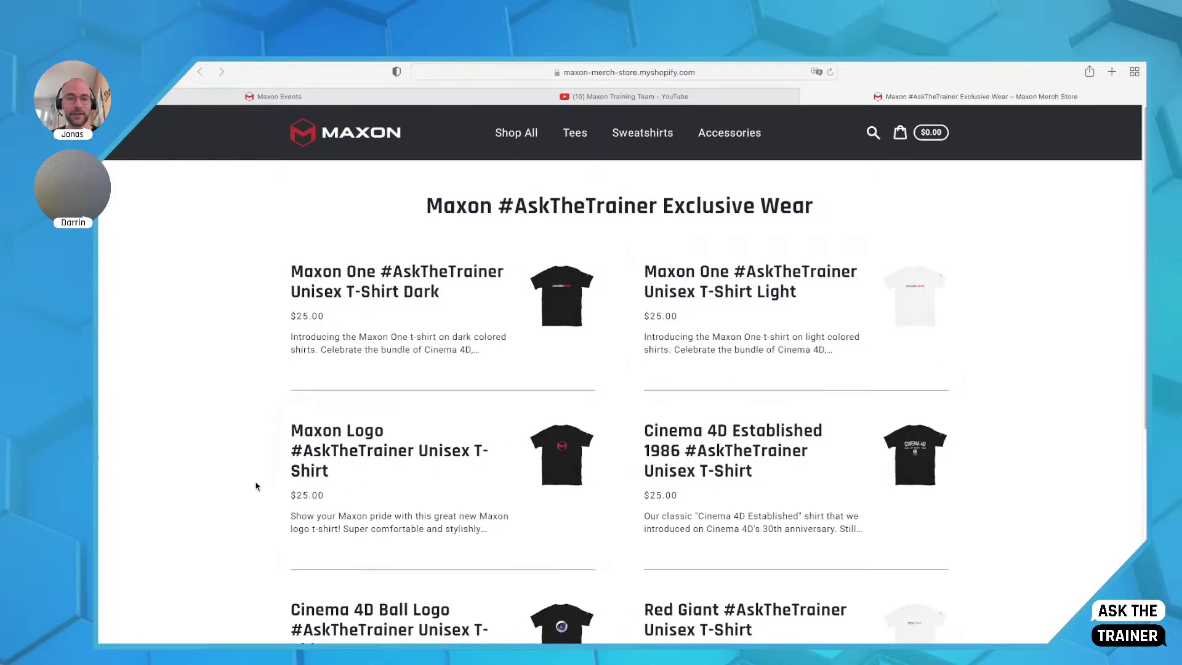
key(super+Tab)
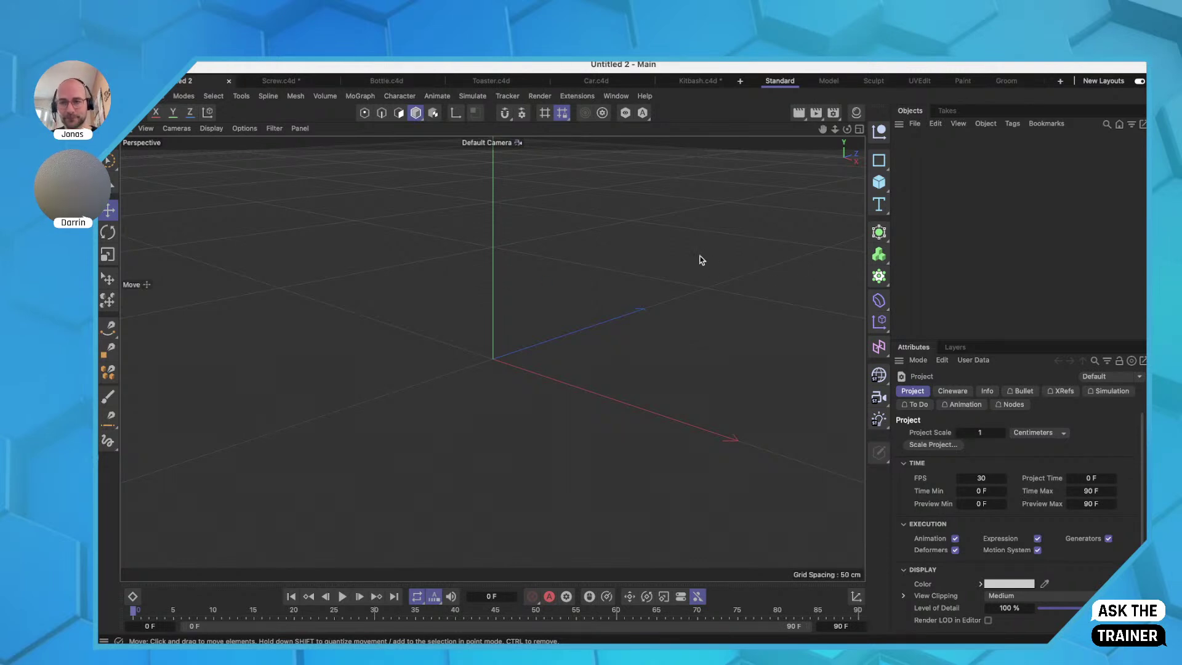
Add a cube and a sphere, and move the sphere about 239 cm along X beside the cube
click(879, 185)
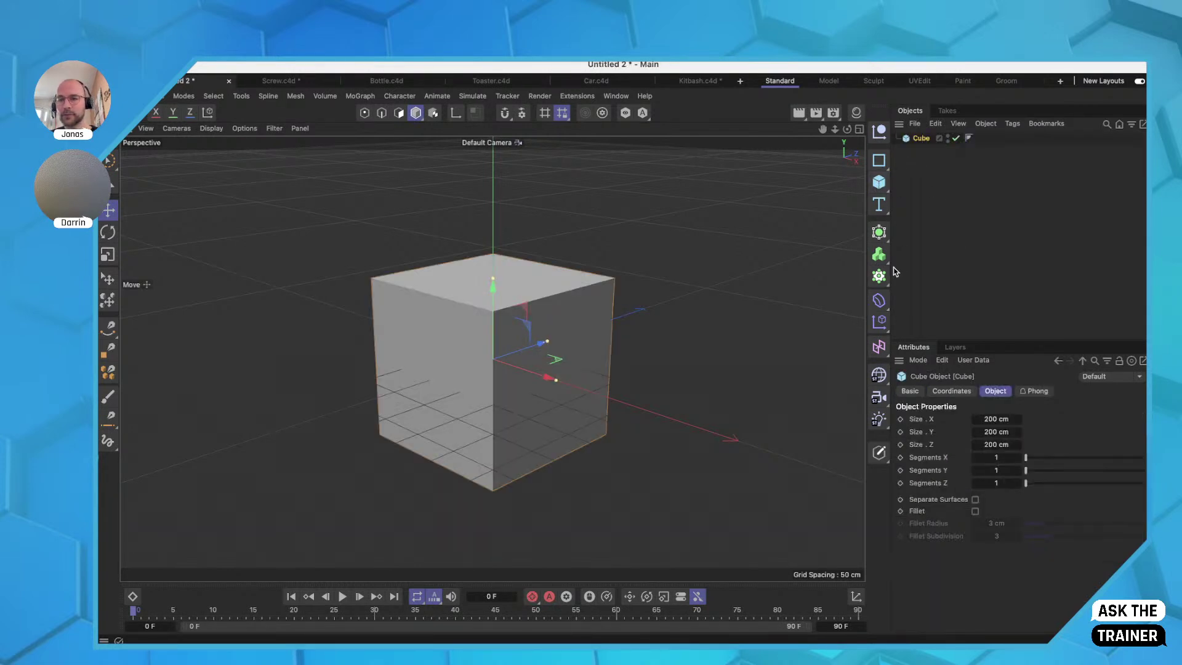
drag(879, 185, 1014, 245)
drag(542, 377, 718, 433)
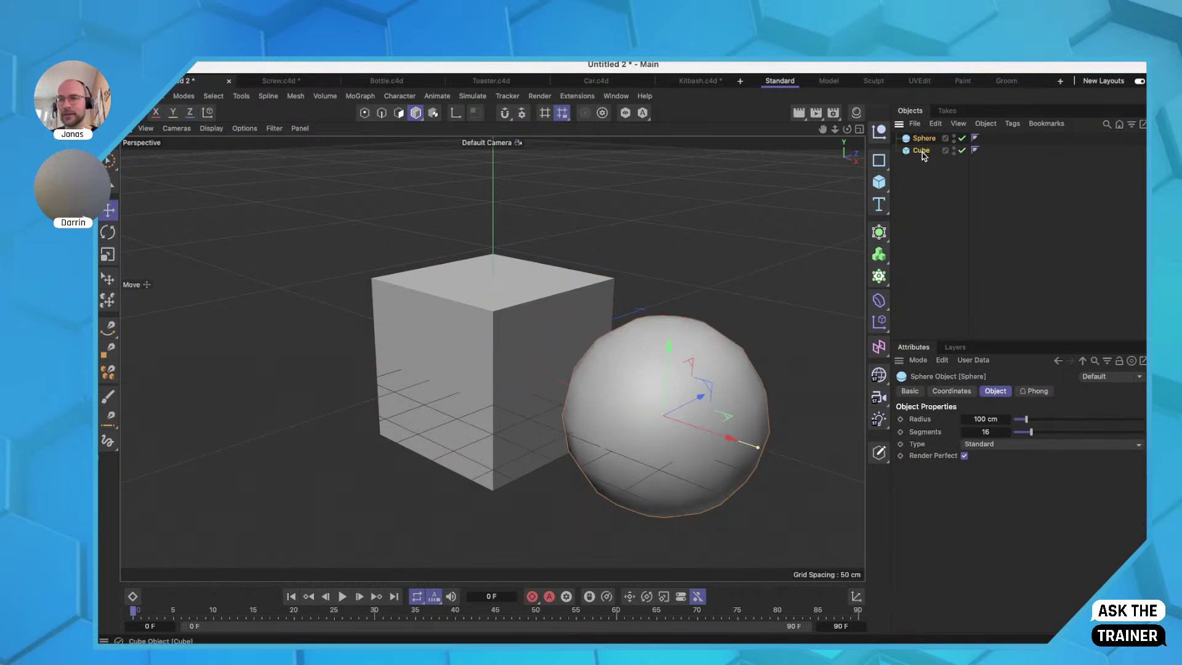
Compare the coordinates of the sphere and cube selected together with those of the sphere alone
shift+click(921, 151)
click(951, 391)
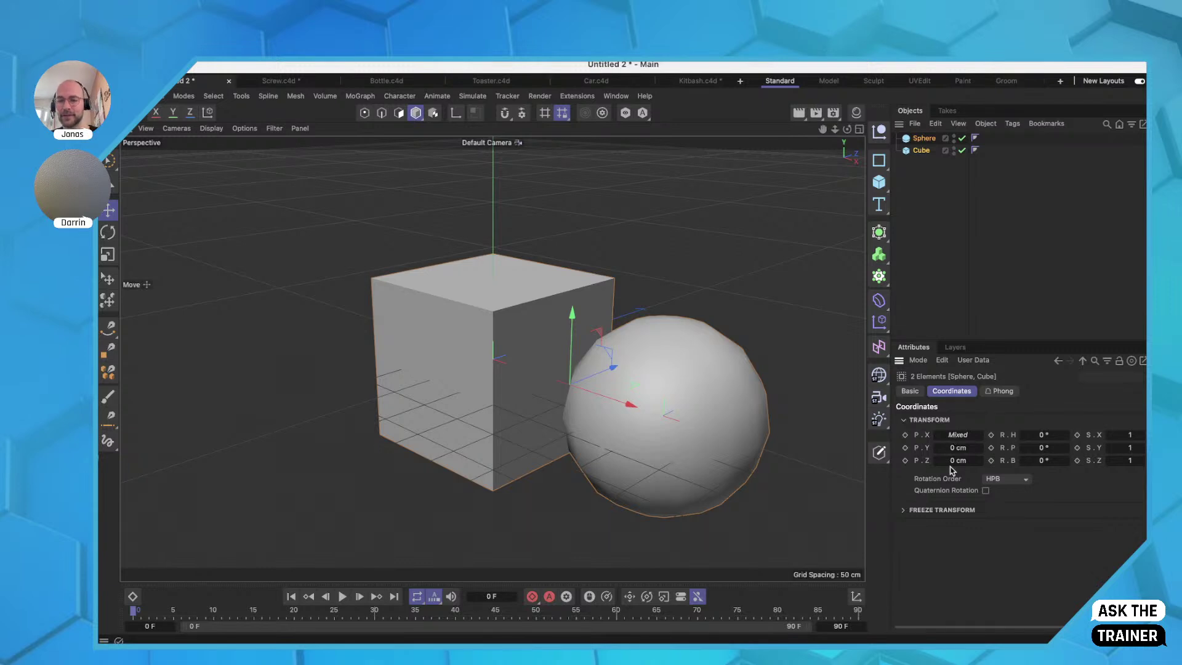
click(698, 433)
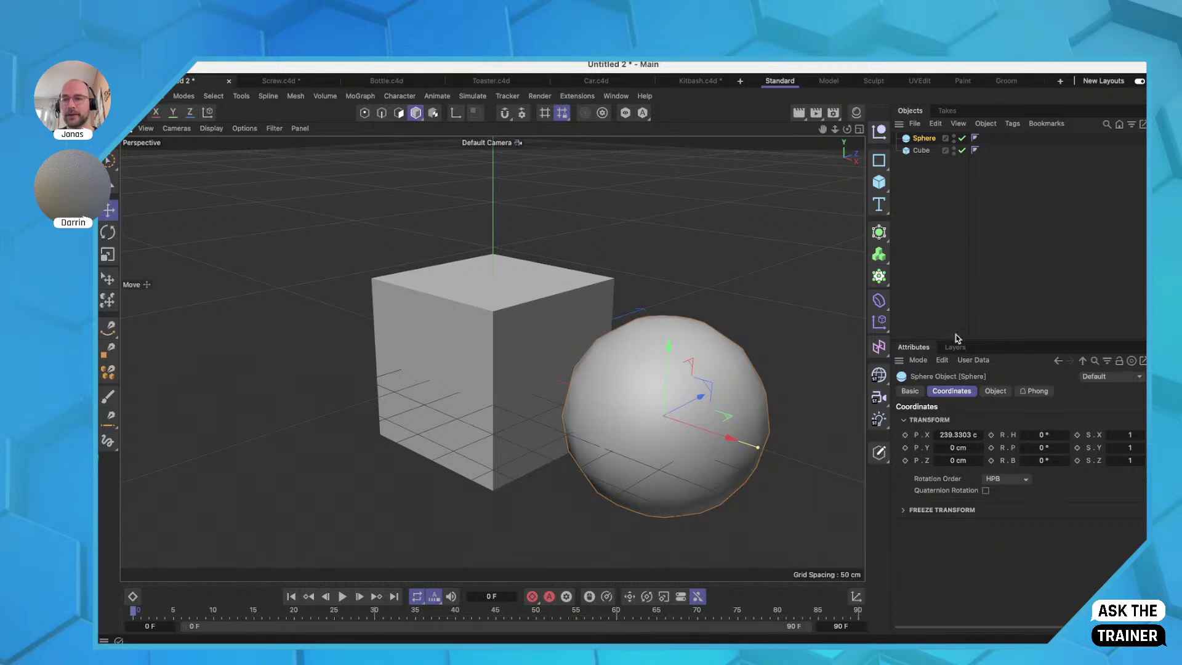
Add a text spline, and delete it together with the sphere and cube to empty the scene
click(879, 205)
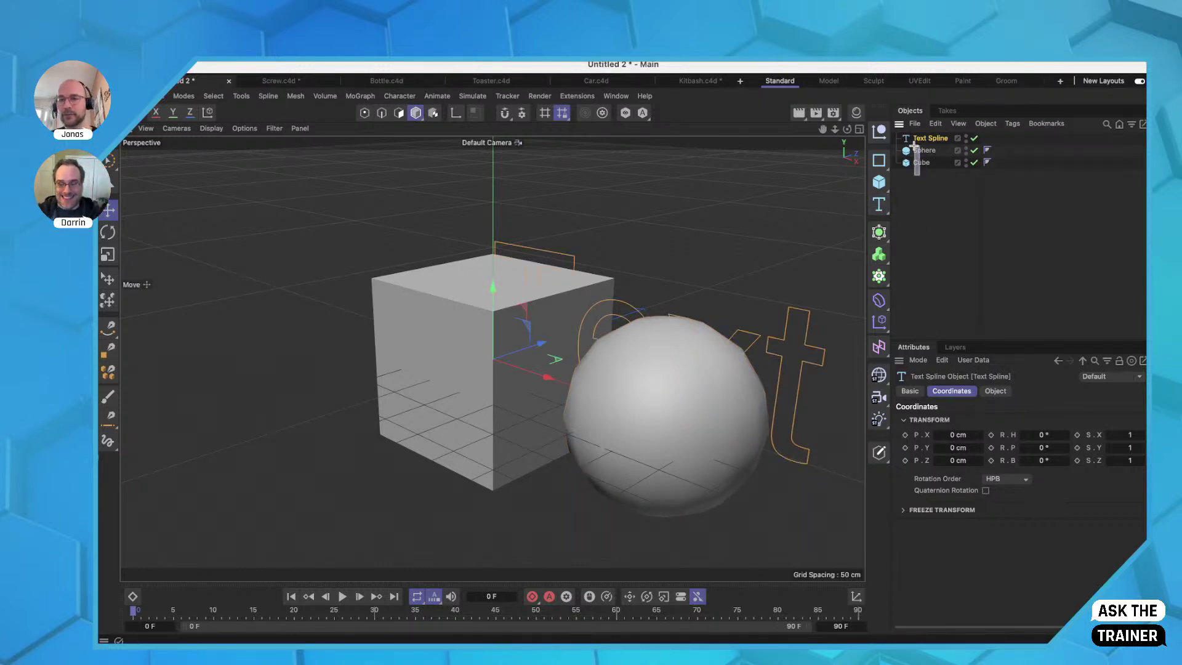
key(ctrl+a)
key(Delete)
Add an extruded 3D text object and filter its font list by "time"
drag(878, 205, 929, 226)
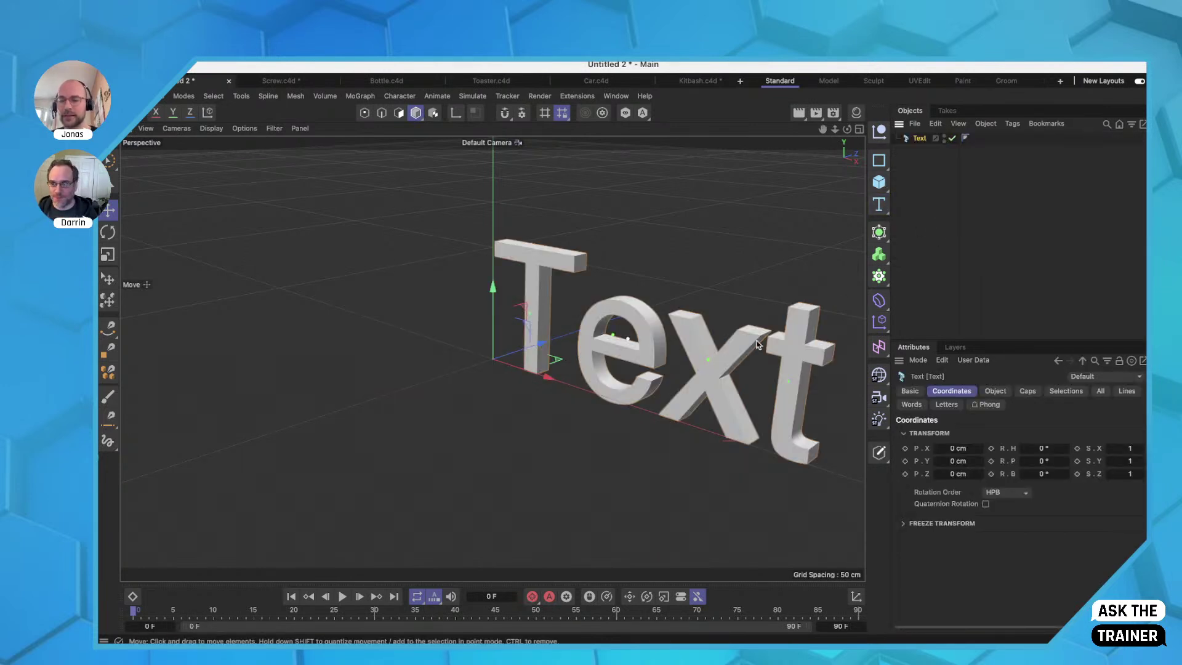
click(994, 393)
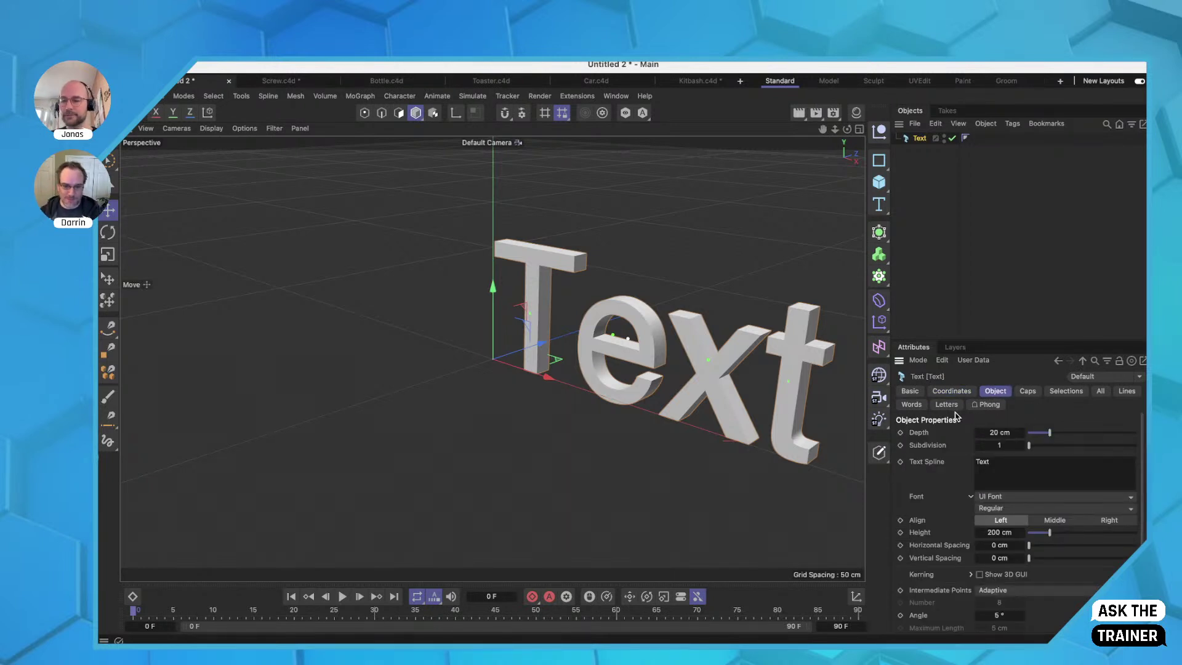
click(1027, 499)
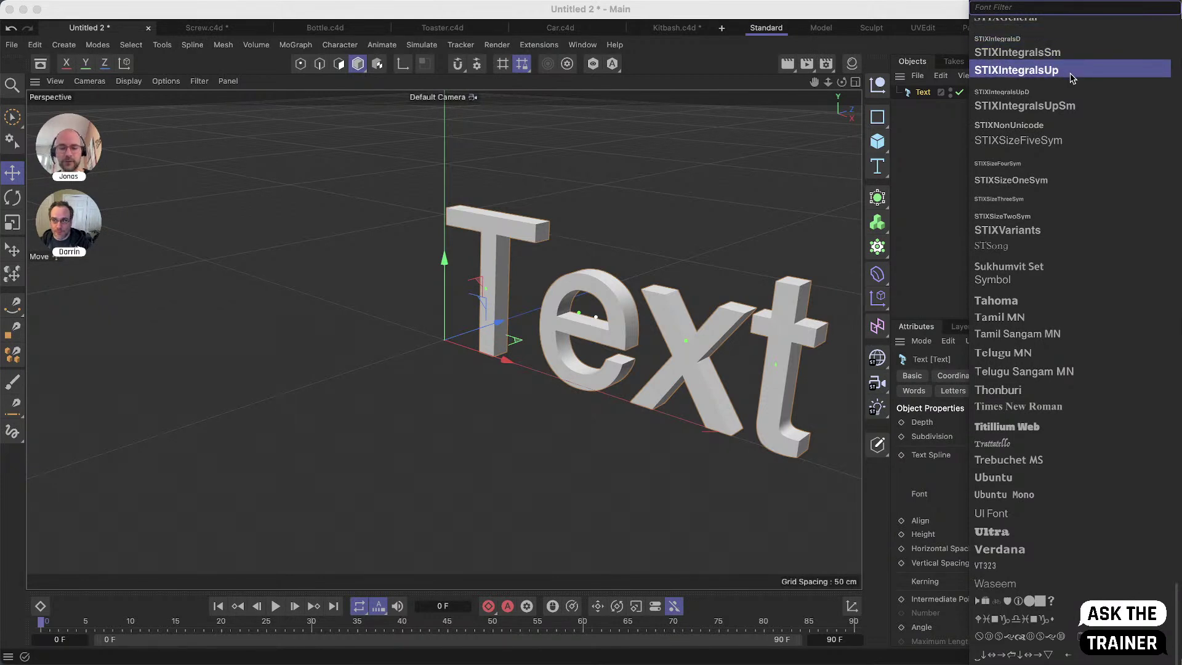
text(time)
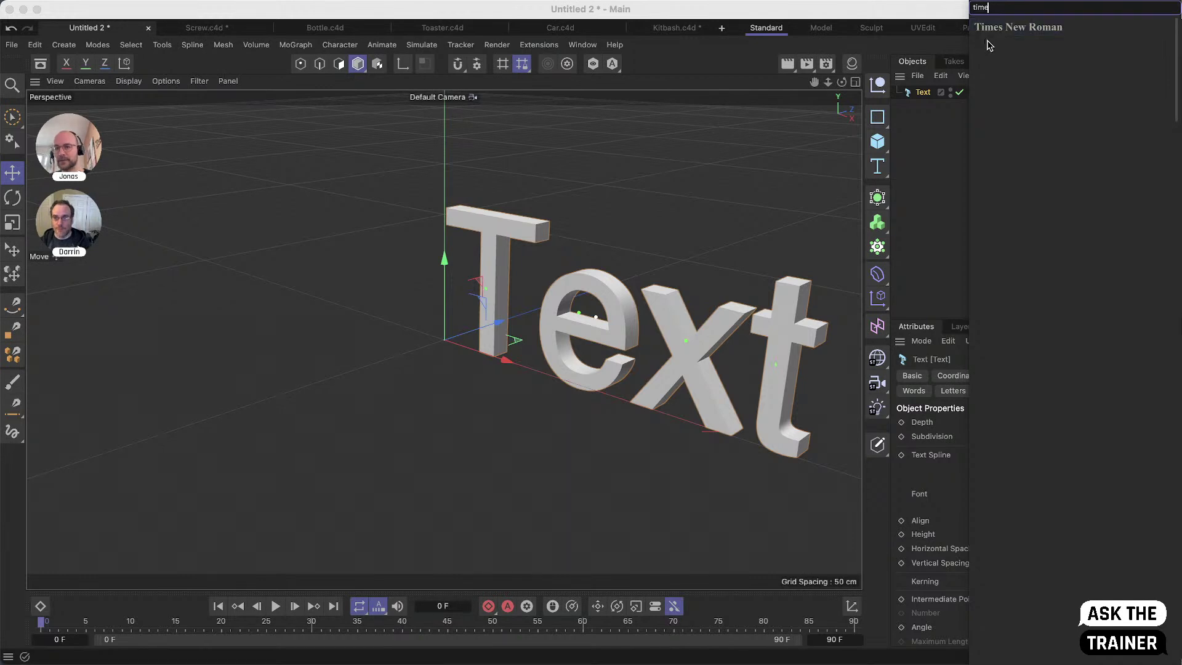
Replace the font list filter with "verd"
key(BackSpace)
key(BackSpace)
key(BackSpace)
key(BackSpace)
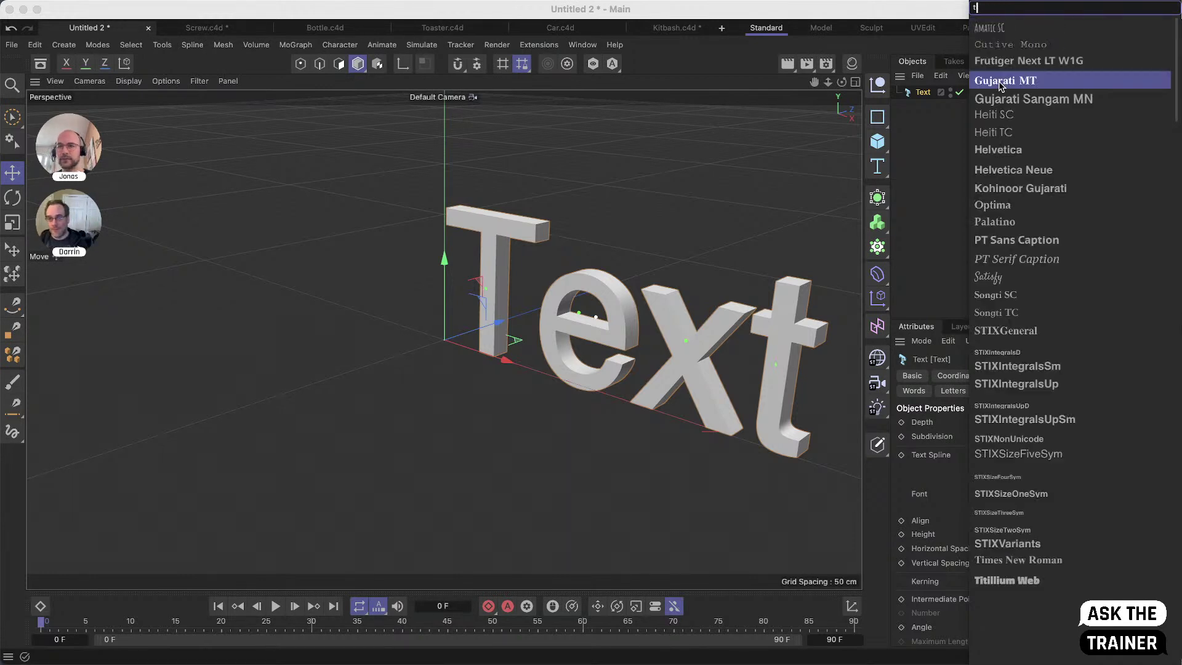
text(verd)
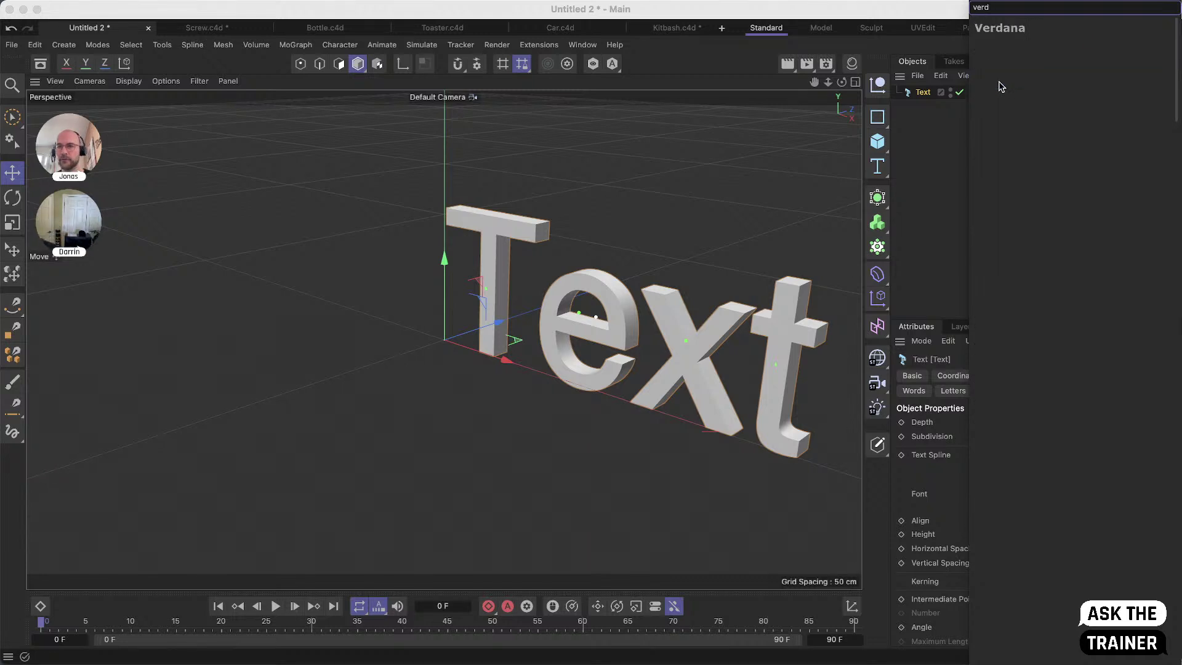
Clear the font filter, browse the full font list, and close it without choosing a font
key(BackSpace)
key(BackSpace)
key(BackSpace)
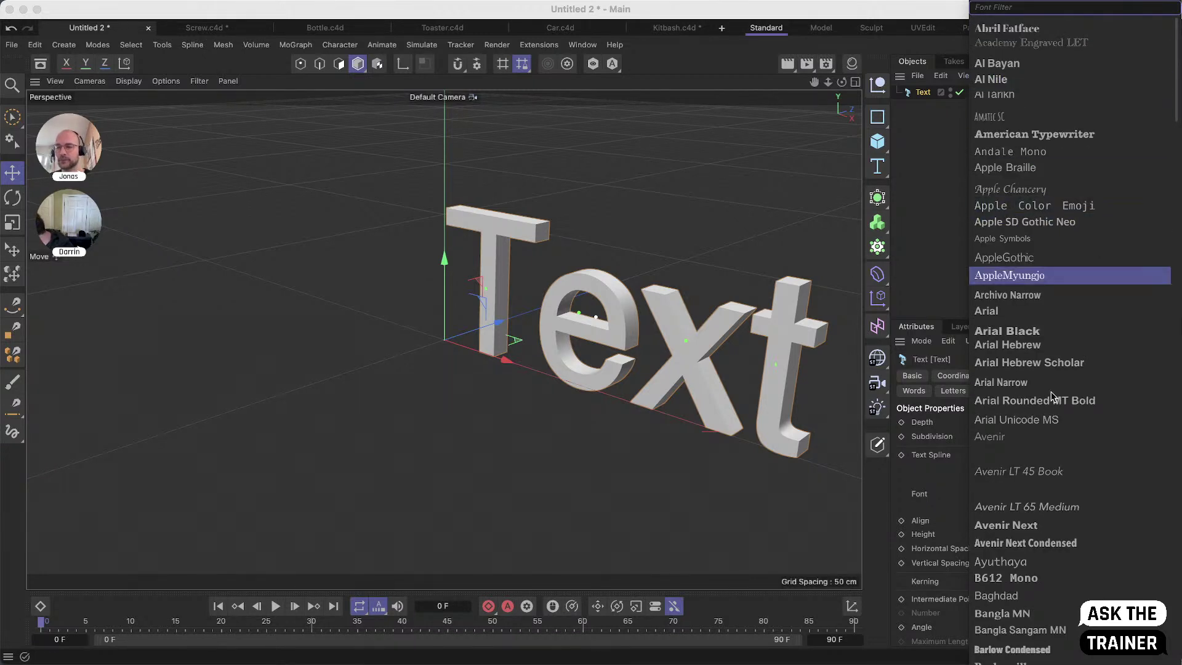
scroll(1022, 374, down, 15)
scroll(1032, 471, down, 5)
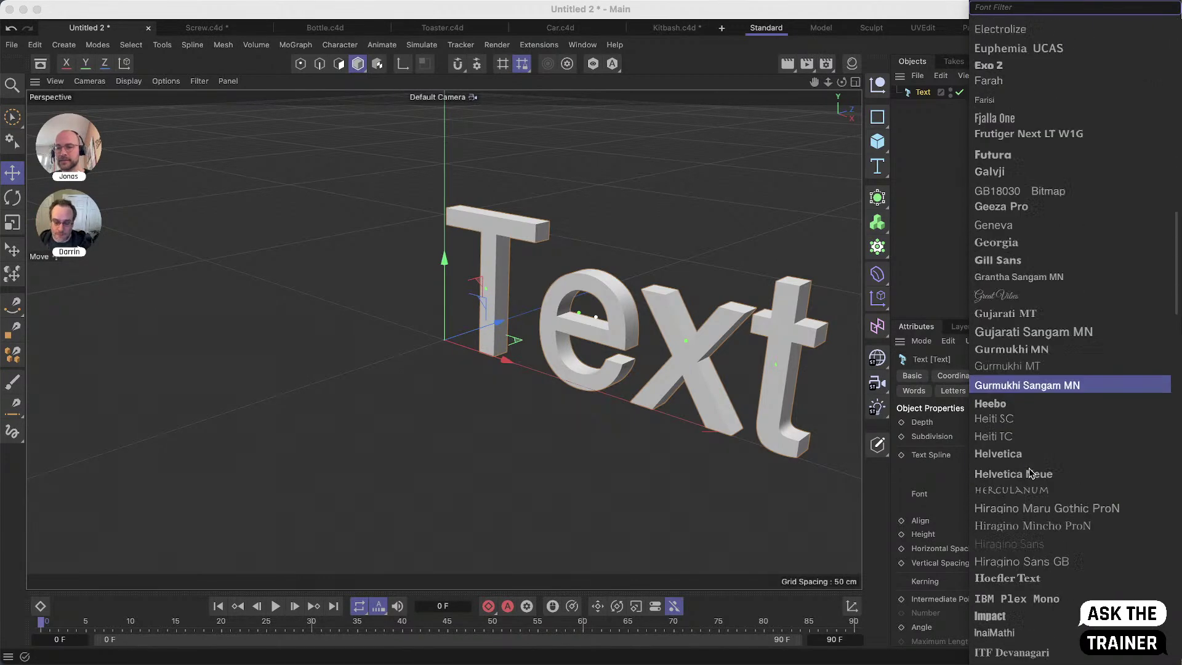
scroll(1034, 444, up, 10)
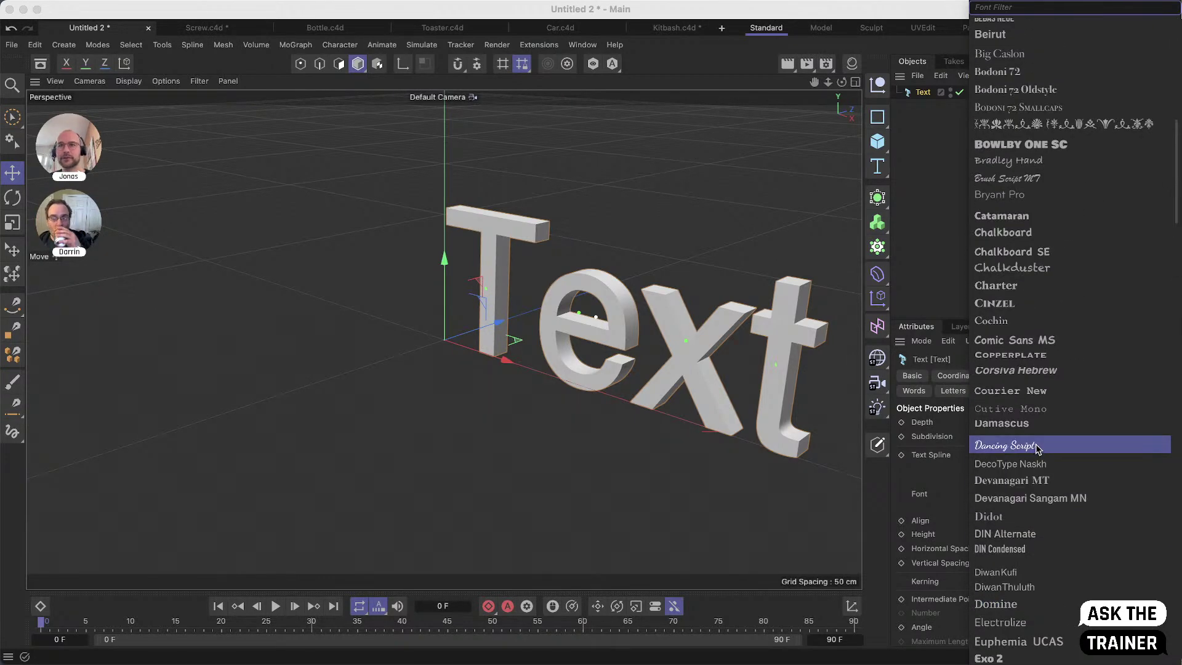
click(934, 224)
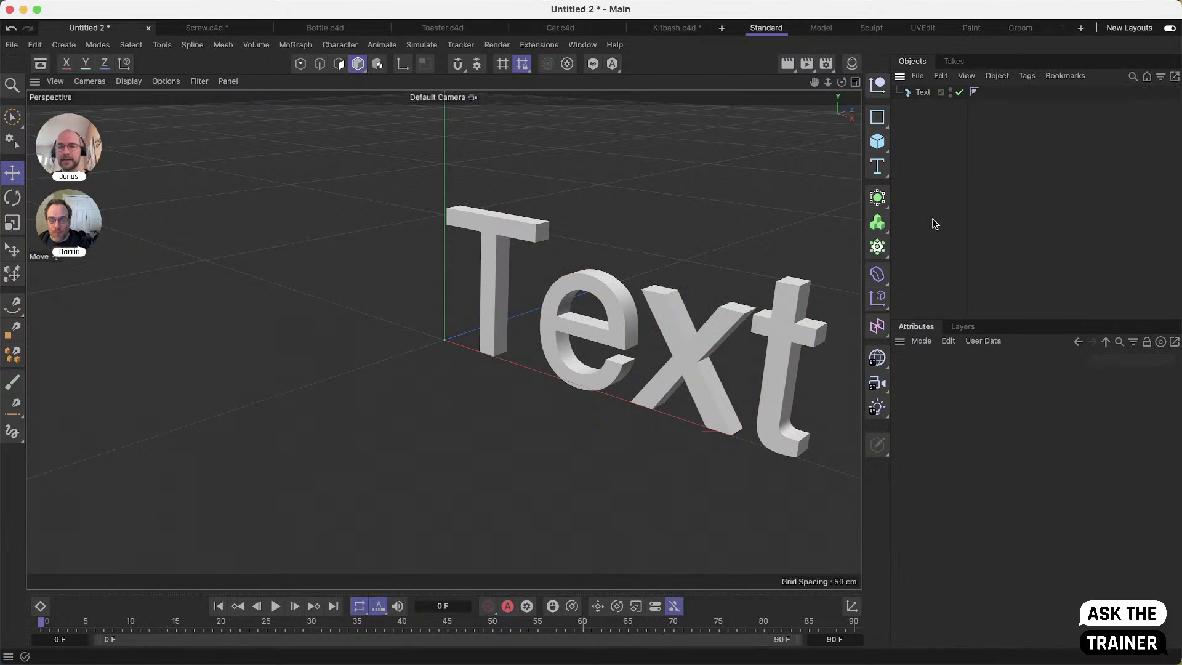
Delete the extruded 3D text object from the scene
click(917, 93)
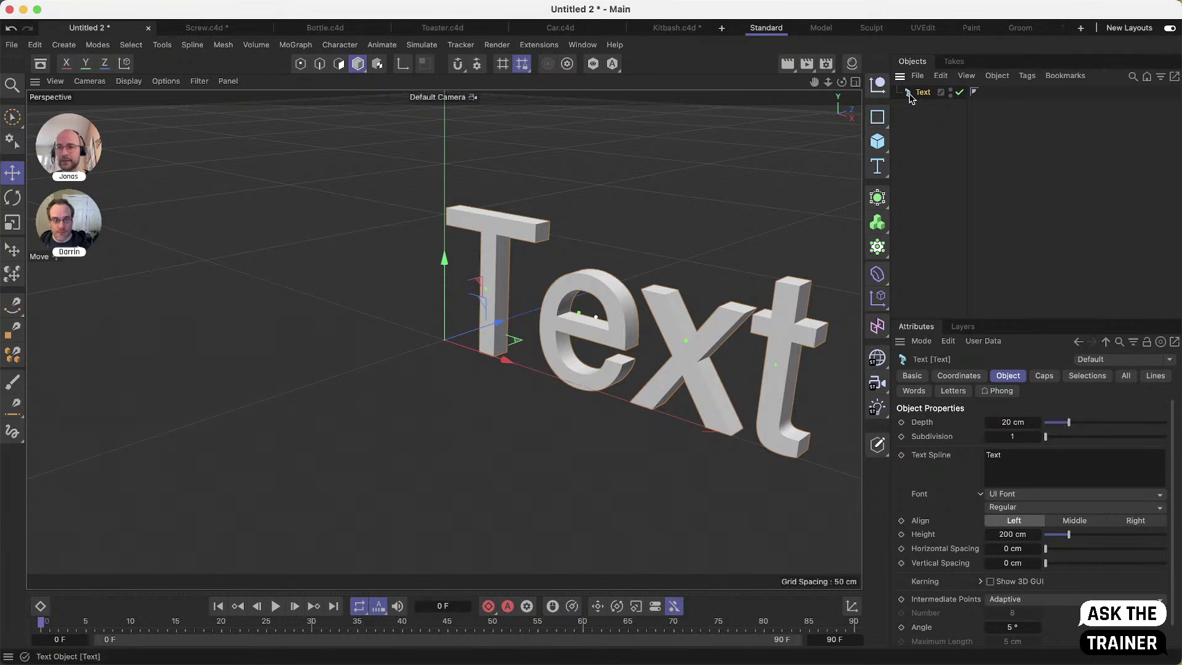
click(877, 166)
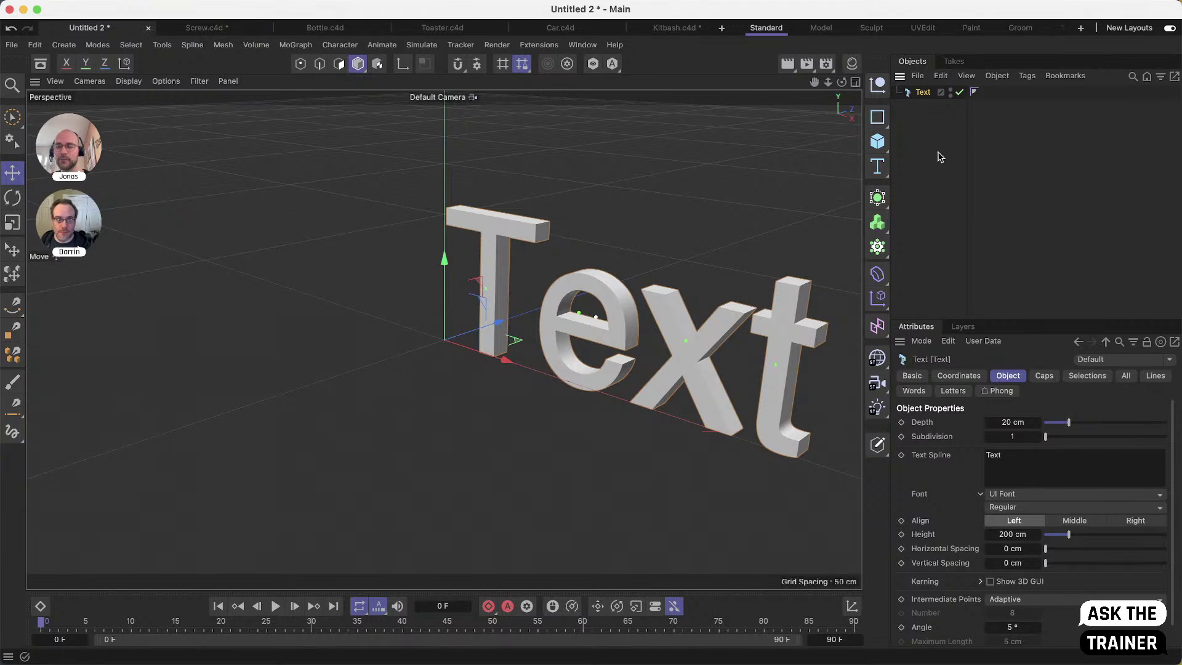
key(Delete)
Find the Text node operator among the Asset Browser's node assets, add it to the scene, and close the browser
click(40, 64)
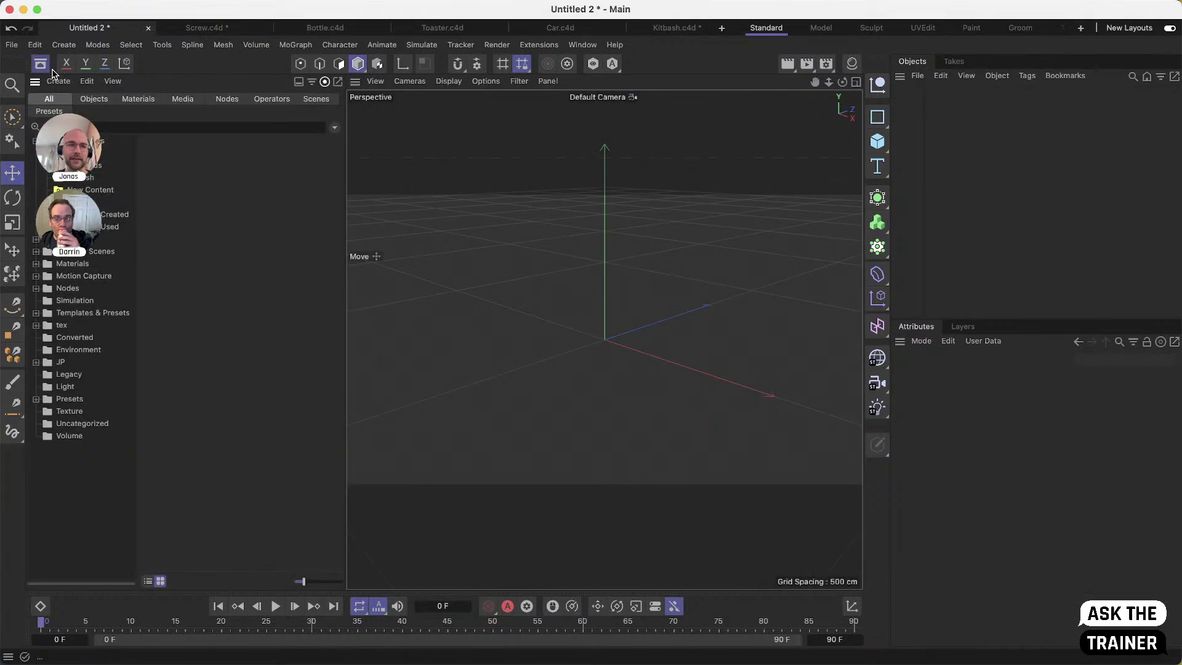
click(143, 127)
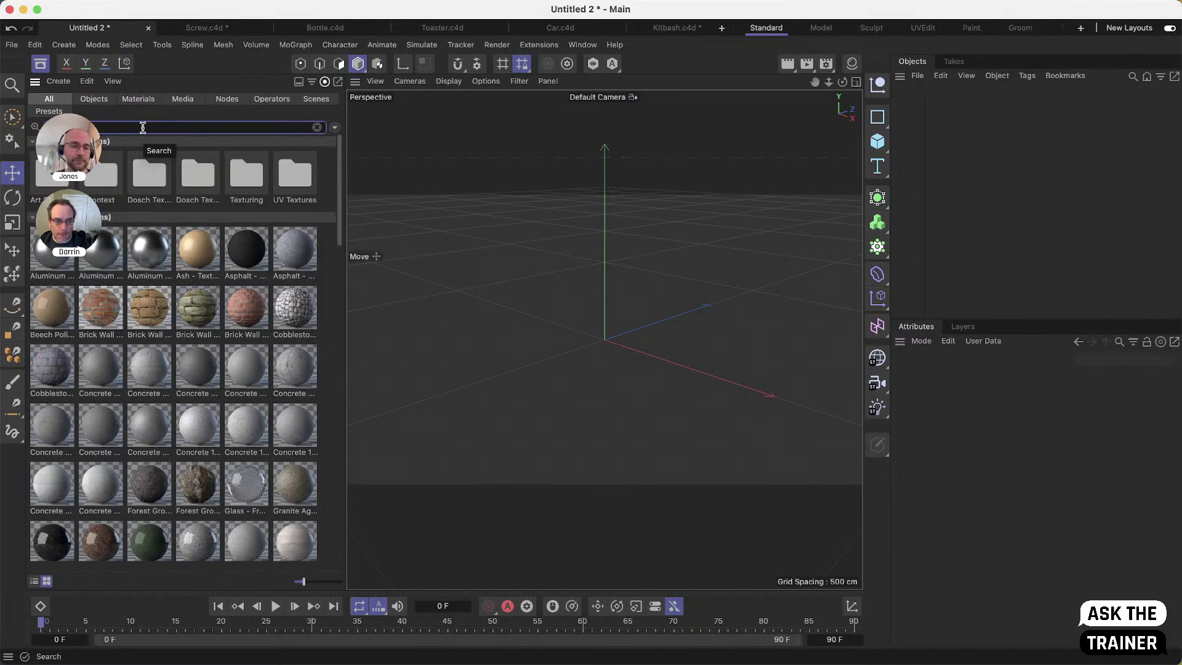
click(229, 102)
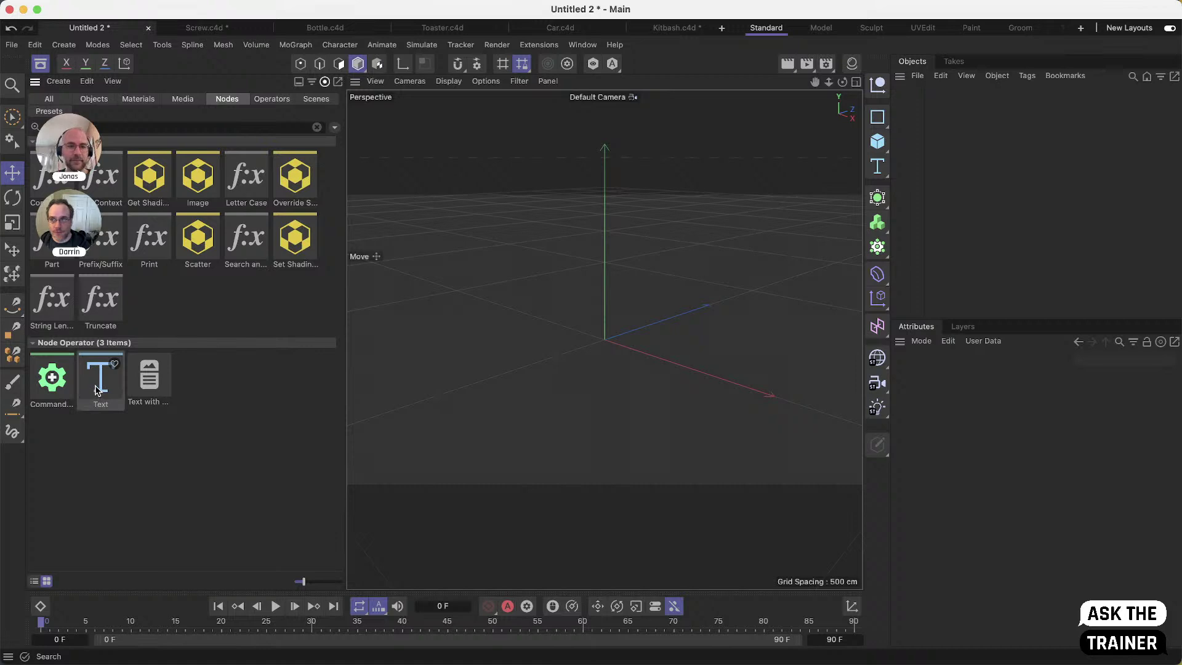
drag(97, 386, 926, 141)
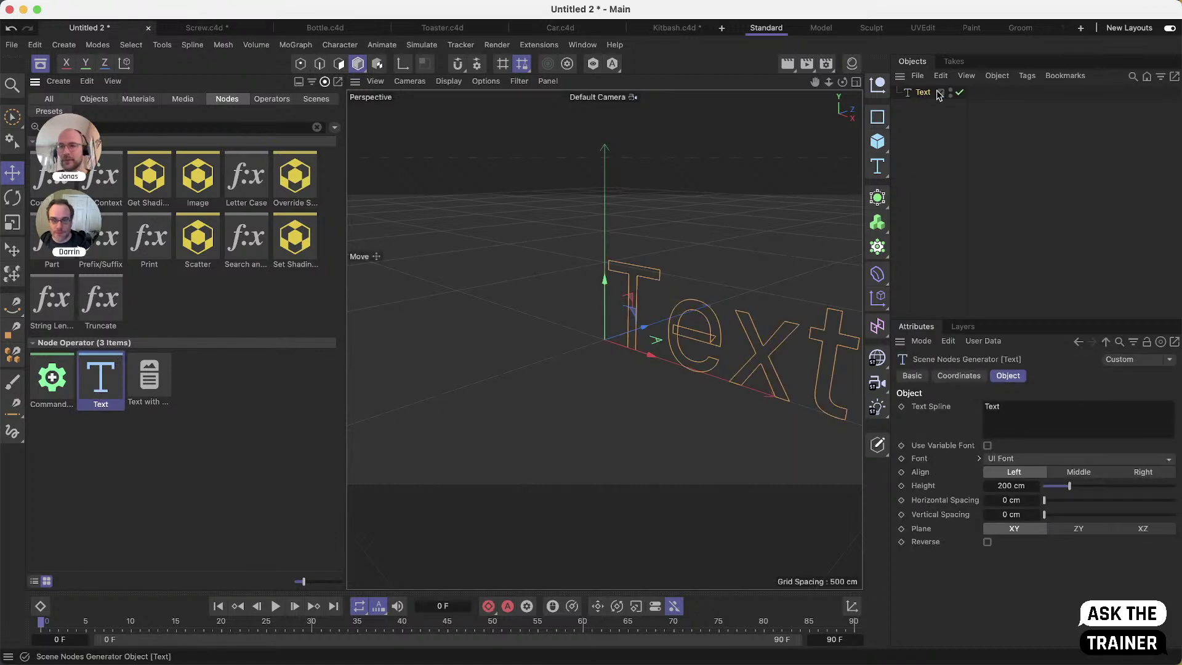
click(41, 63)
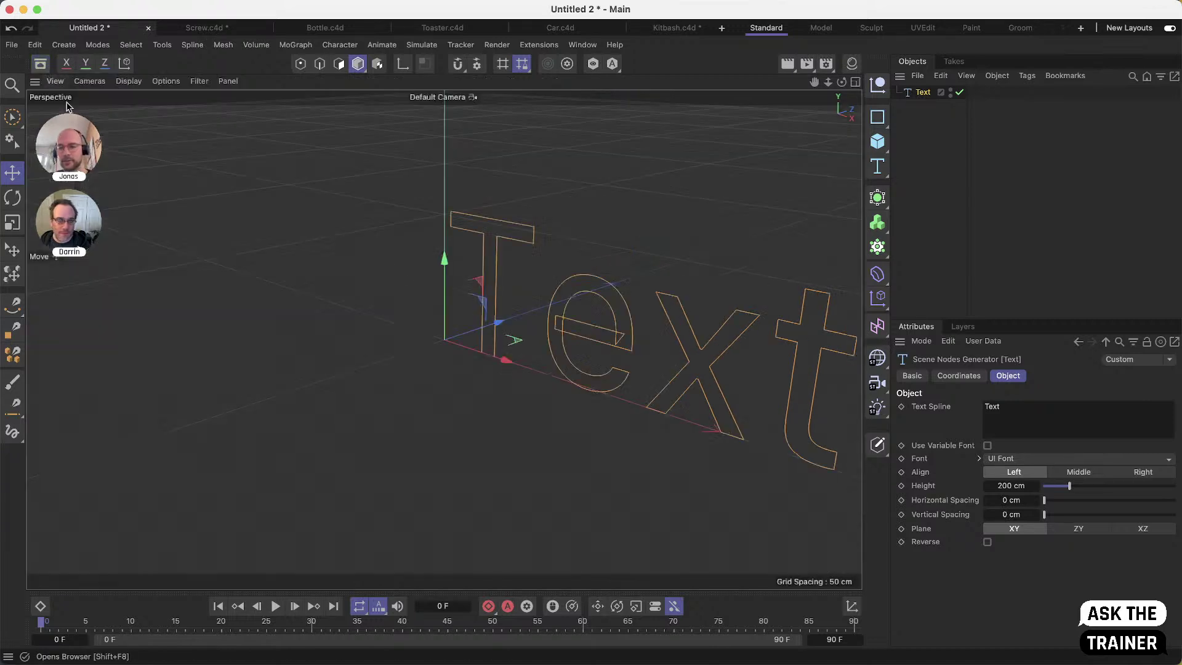
Enable the variable font option on the Text generator and load BodoniModa-Italic-VariableFont_opsz,wght.ttf from the Bodoni_Moda folder
click(987, 447)
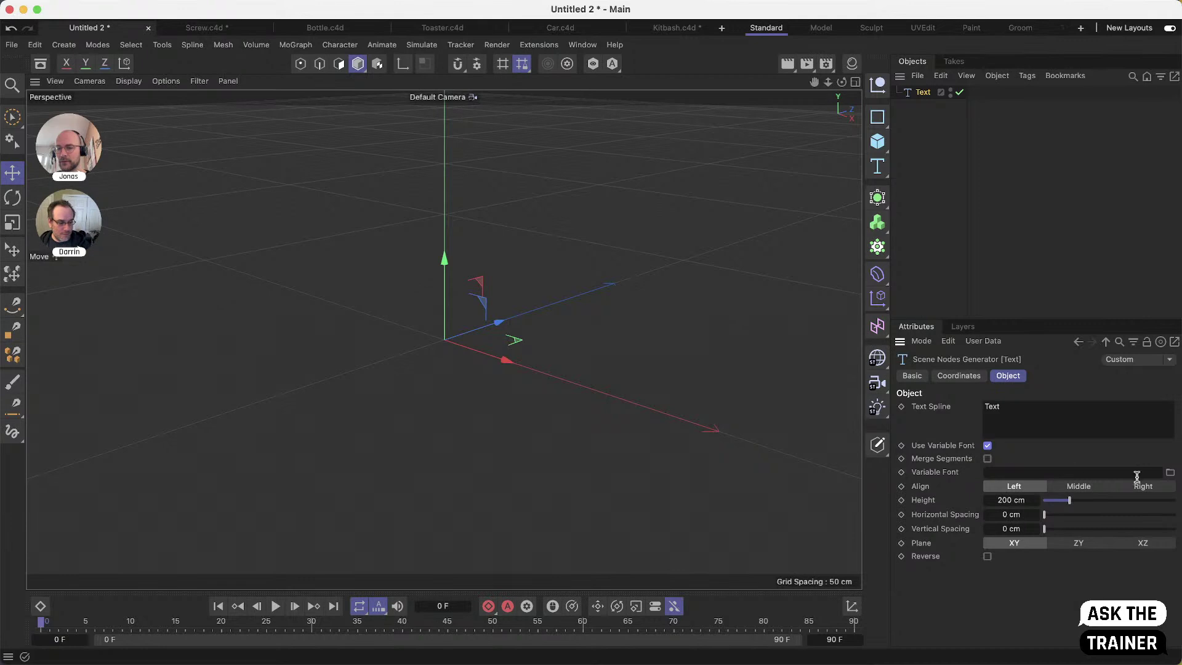
click(1171, 473)
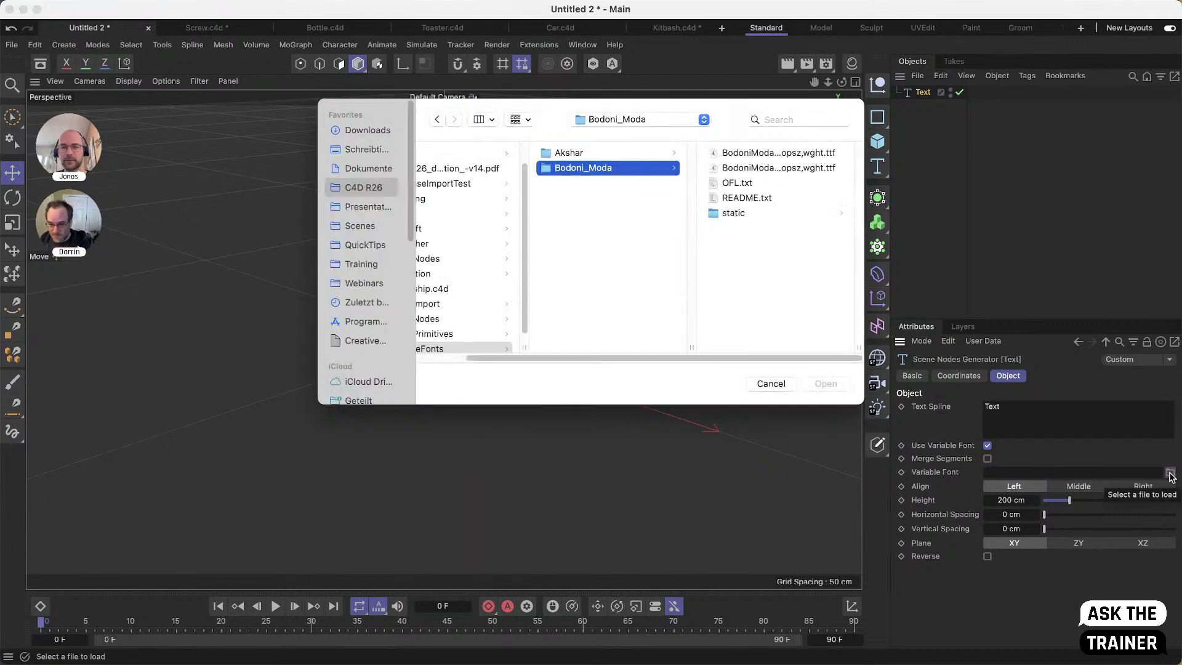
scroll(523, 356, left, 2)
click(798, 158)
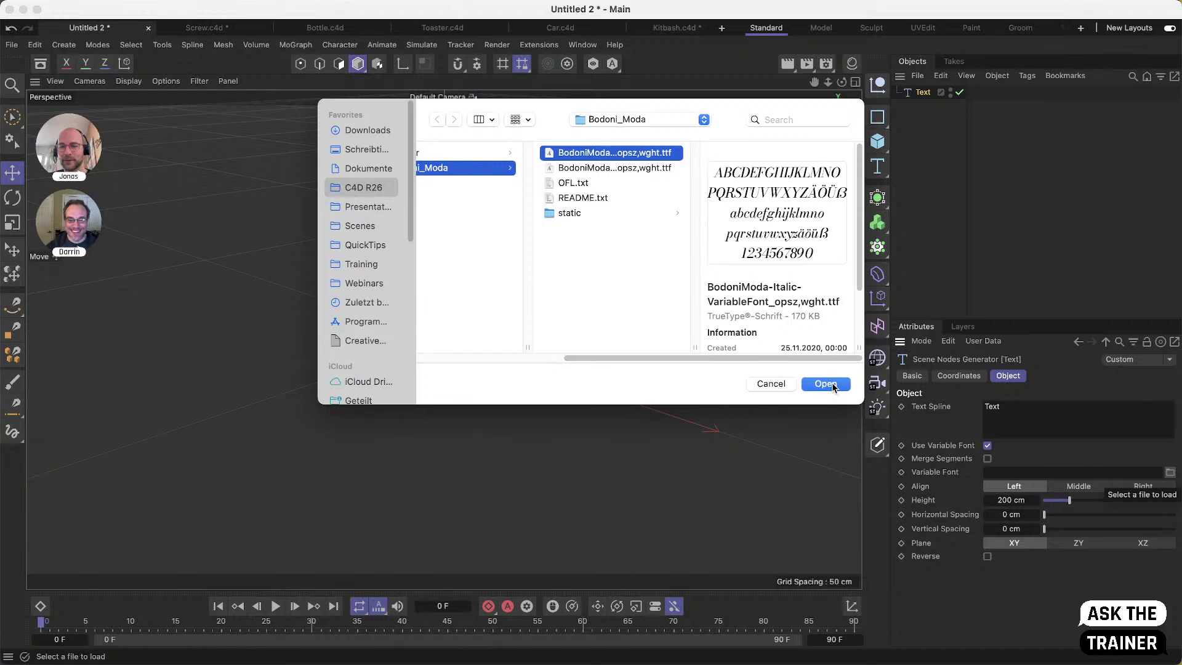
click(827, 384)
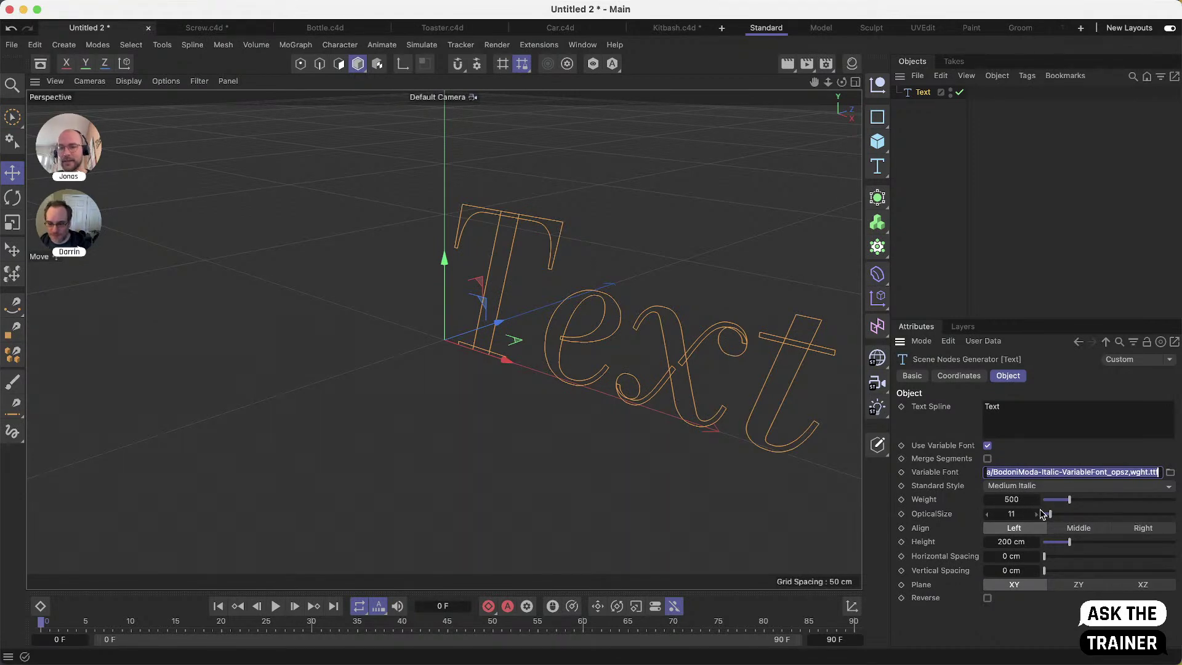
Set the variable font's weight to 741 and optical size to 9, and merge the overlapping letter segments
drag(1072, 502, 1095, 505)
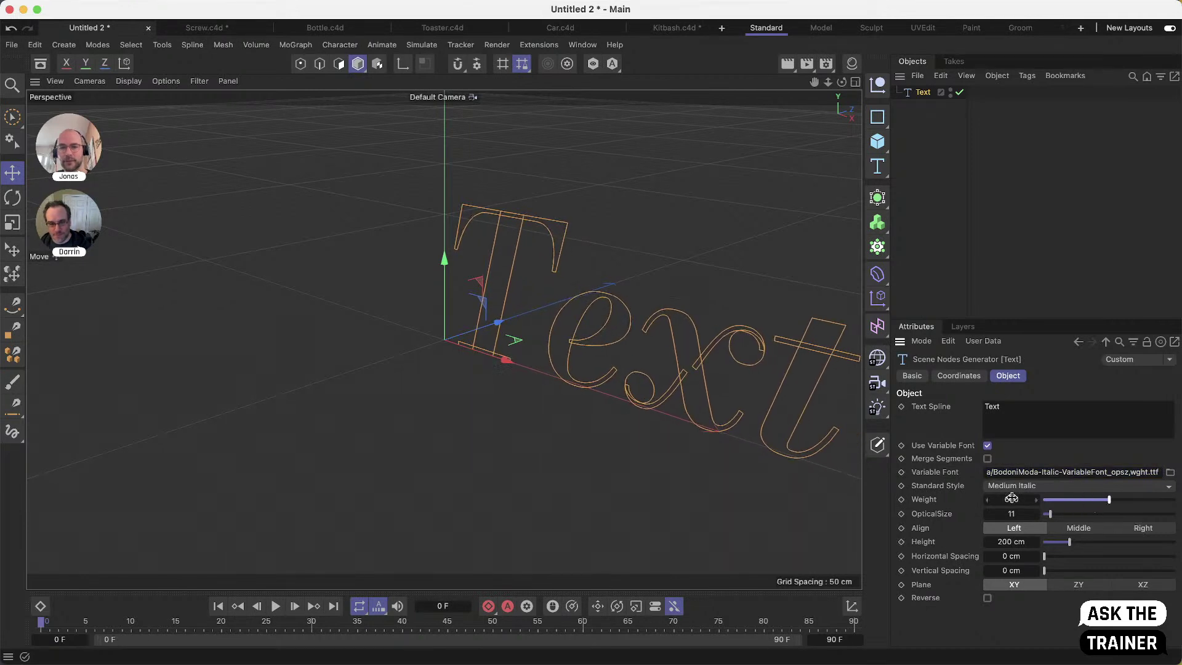
alt+drag(615, 369, 492, 369)
drag(1101, 504, 1133, 502)
click(987, 459)
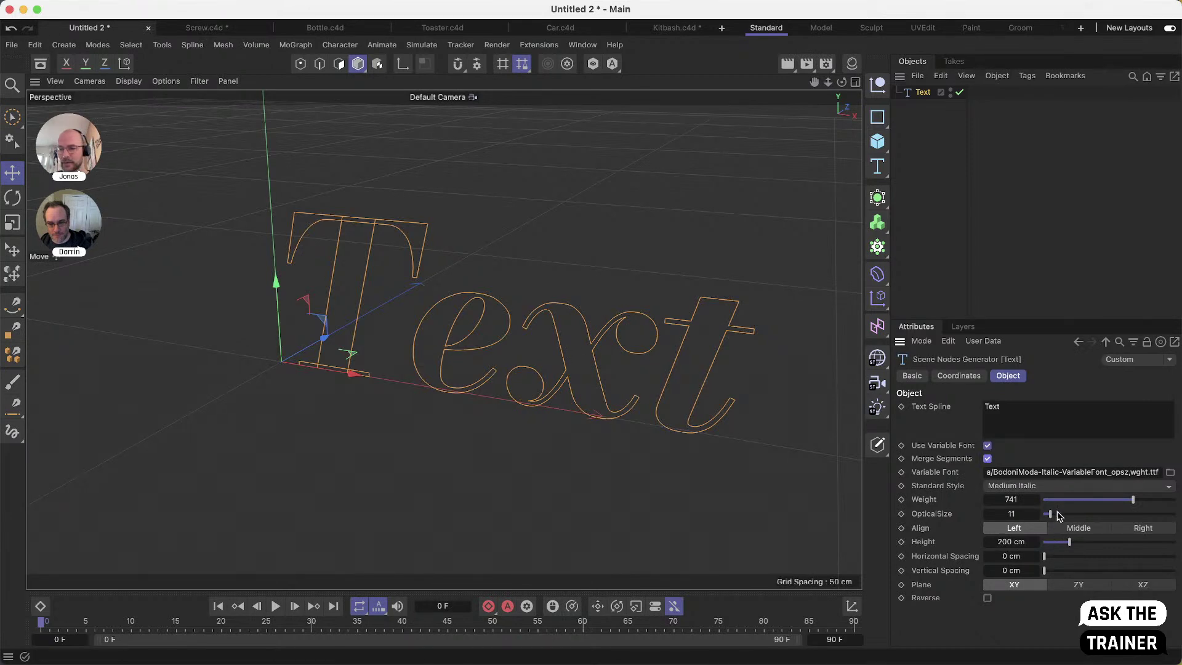
mouse_move(1057, 517)
mouse_down()
mouse_move(1020, 524)
mouse_move(1065, 525)
mouse_move(1049, 527)
mouse_up()
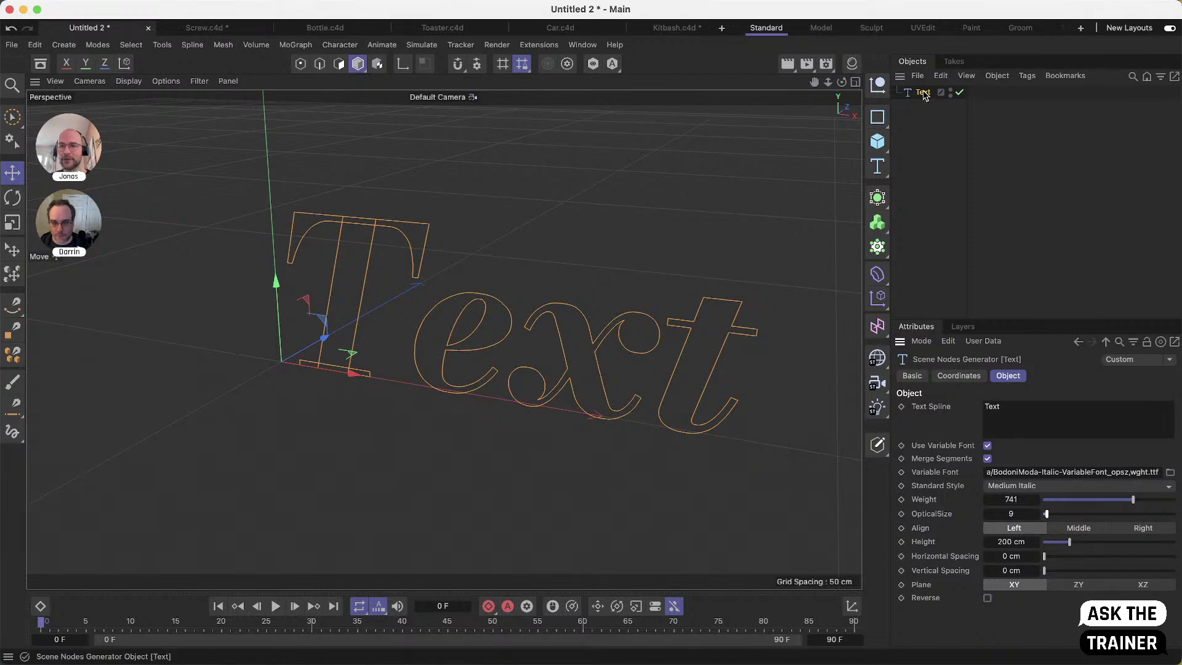
Extrude the text spline, and set its variable font weight to 590 and optical size to 6
click(877, 197)
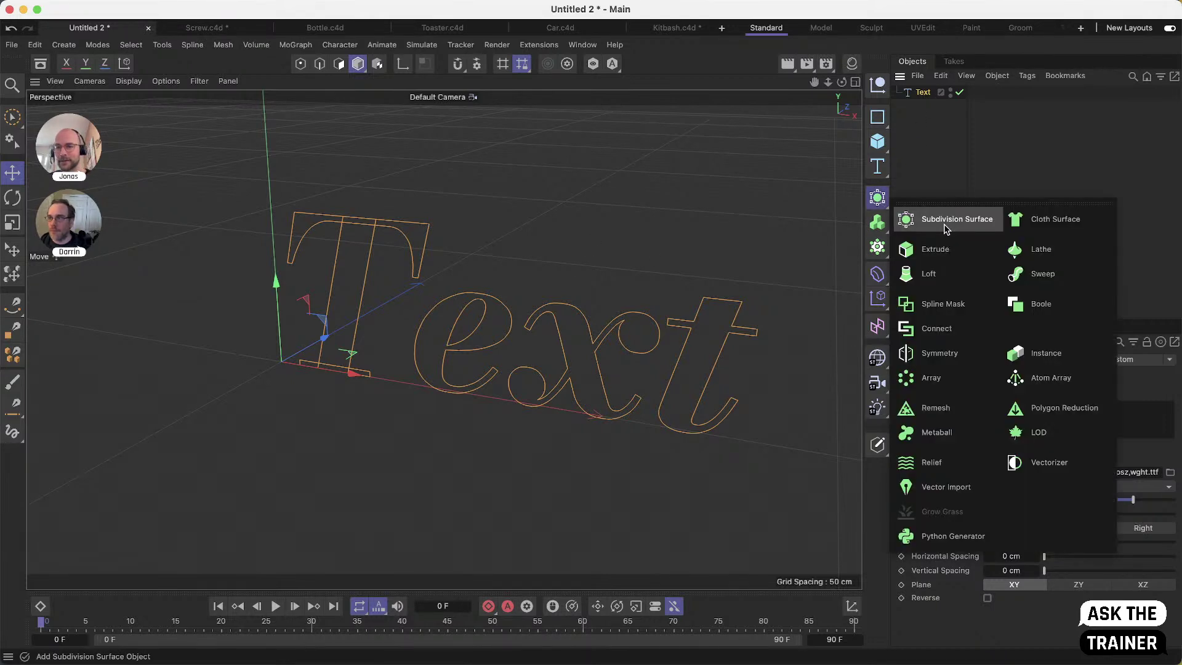
click(948, 249)
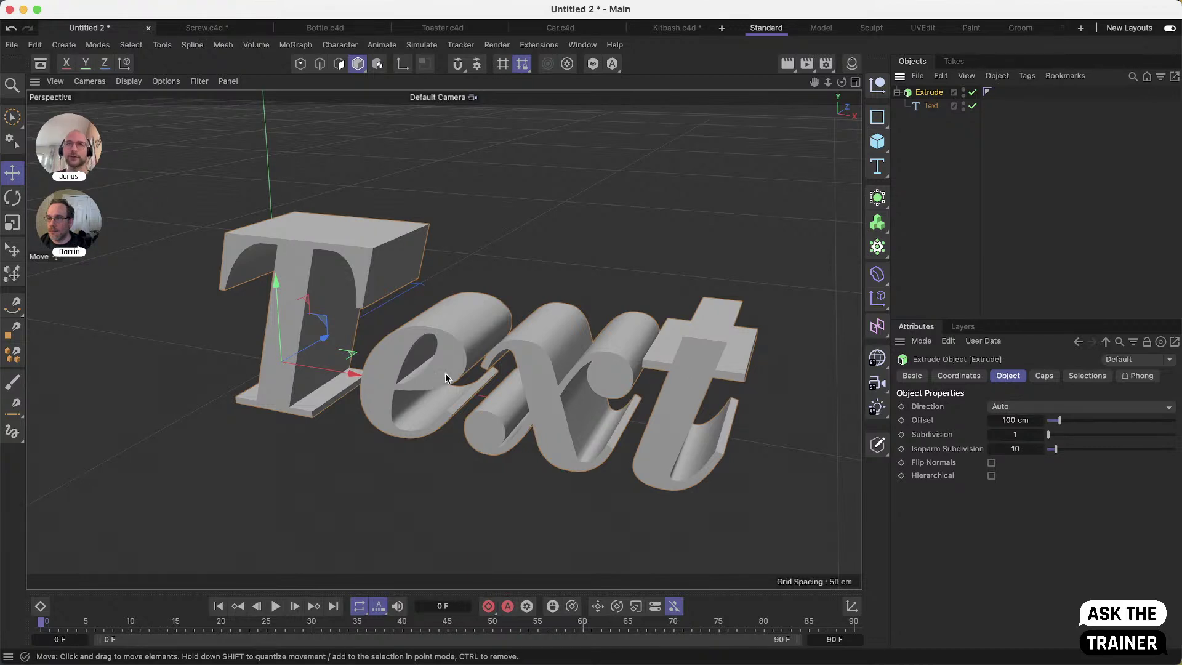
click(930, 106)
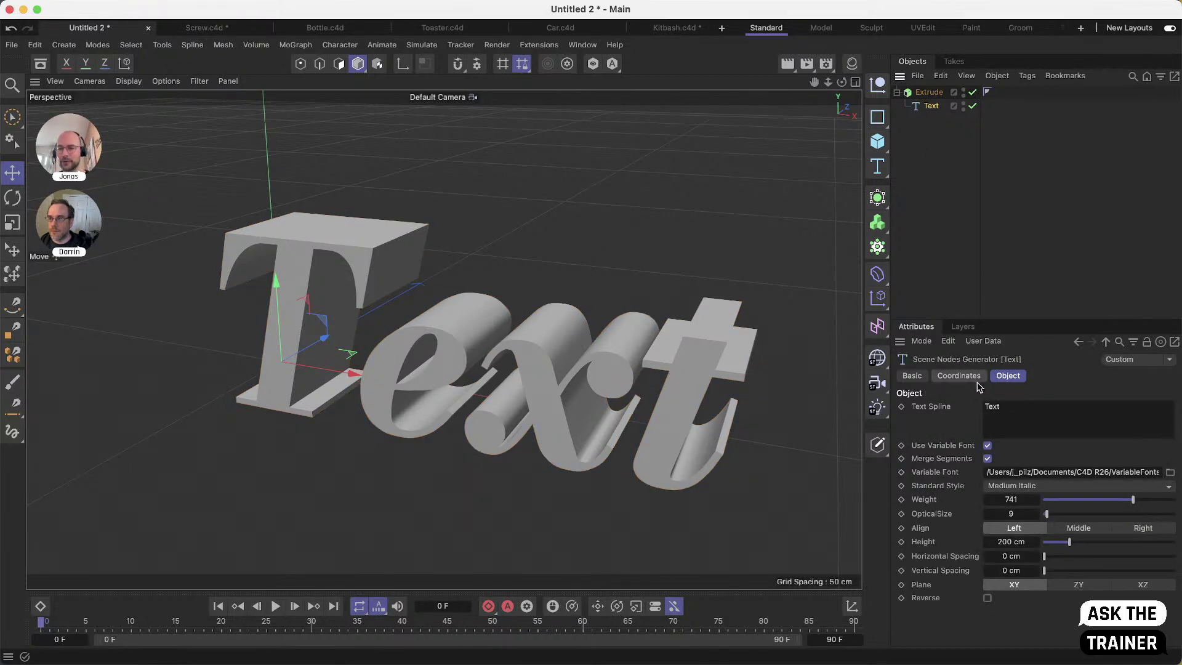
click(1093, 500)
mouse_move(1047, 514)
mouse_down()
mouse_move(1068, 515)
mouse_move(1033, 518)
mouse_up()
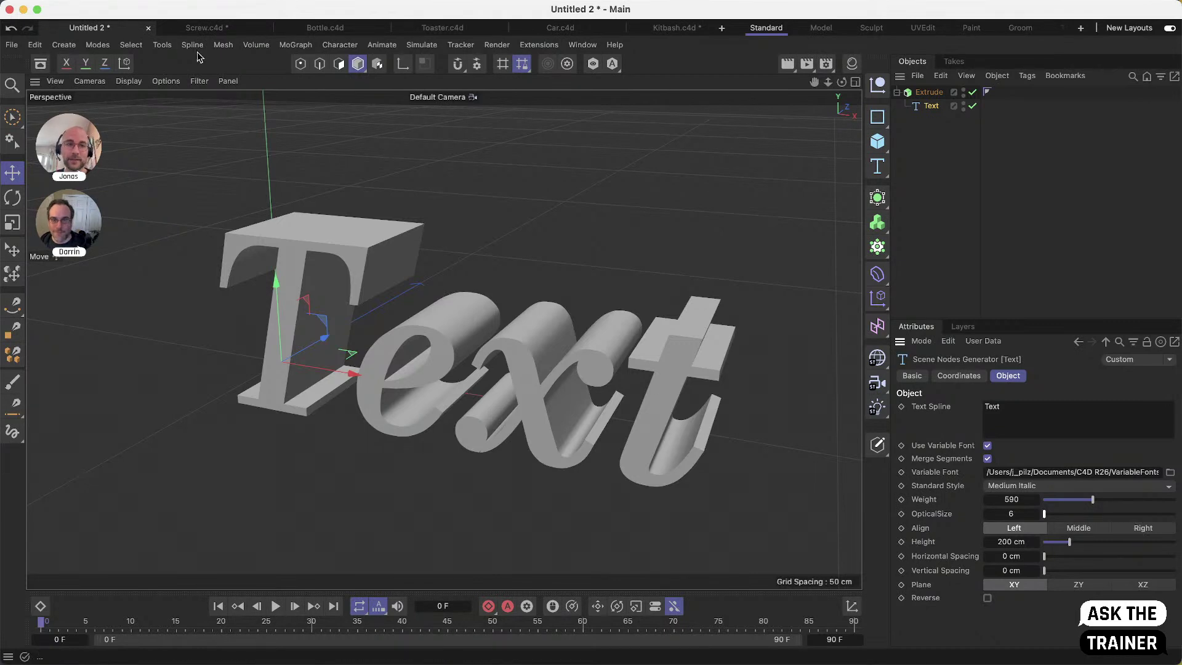
Switch to the Screw.c4d scene, select the screw's Volume Mesher, and display the mesh with Gouraud Shading (Lines)
click(210, 28)
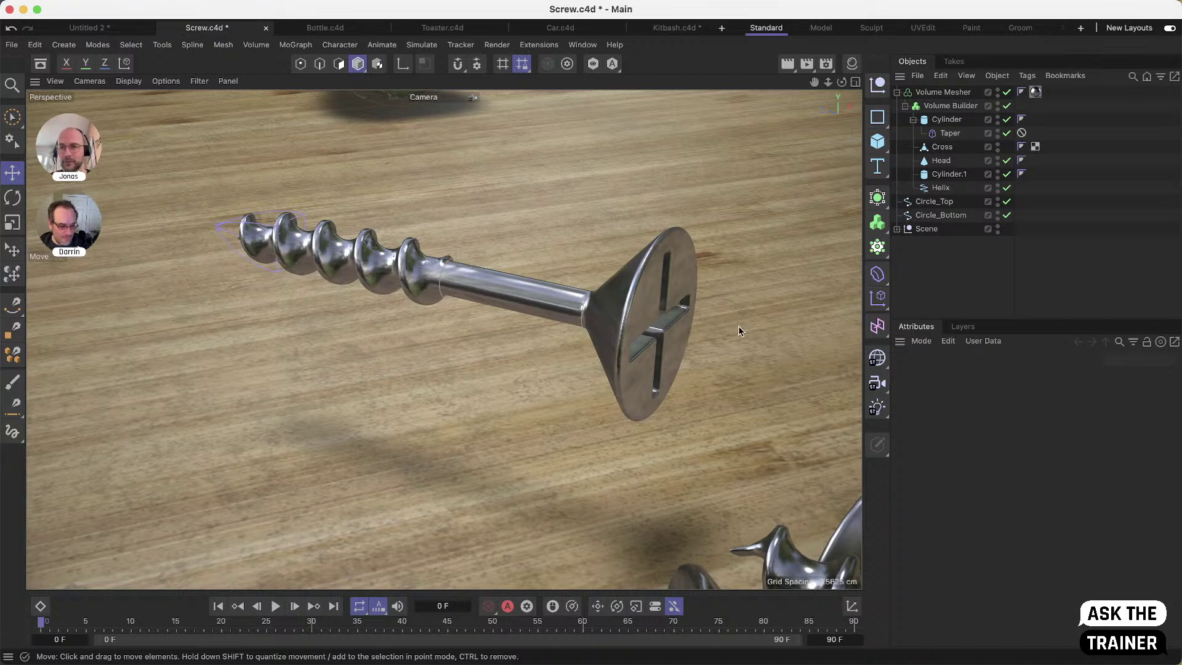
click(504, 290)
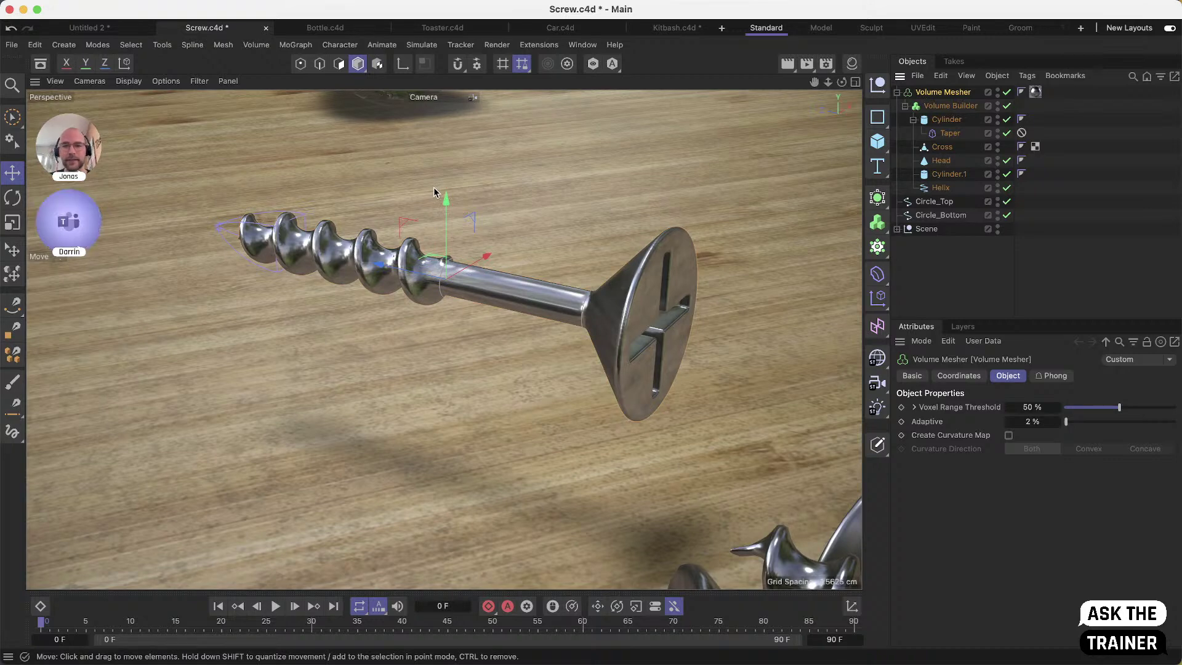
click(126, 82)
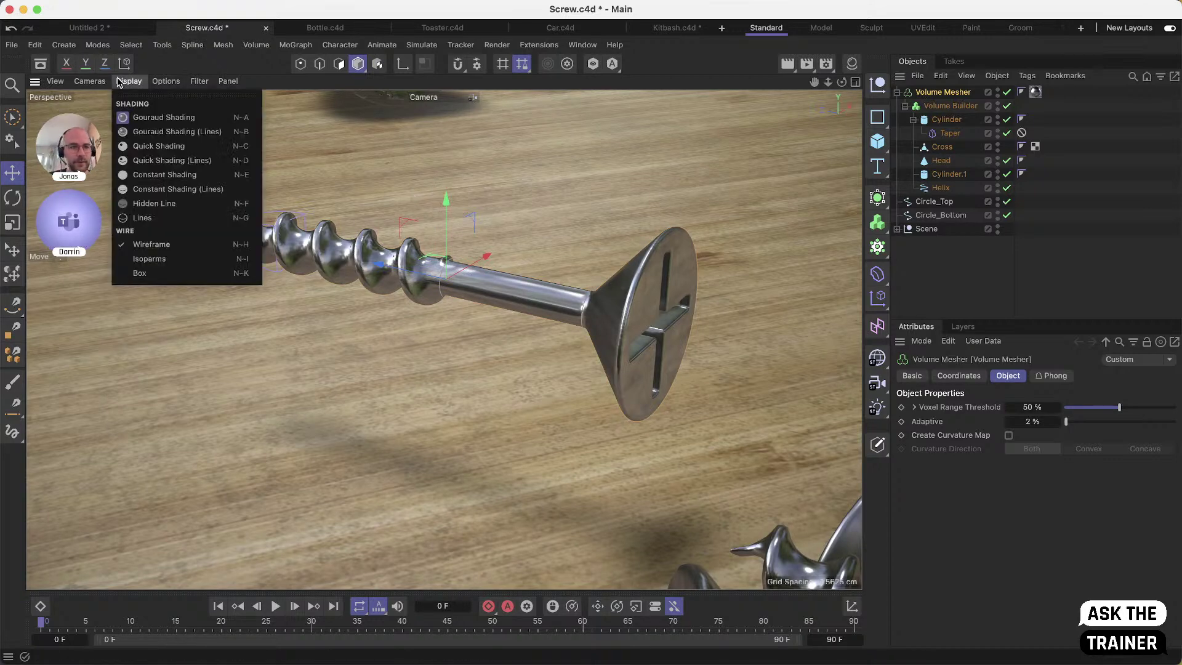
click(192, 129)
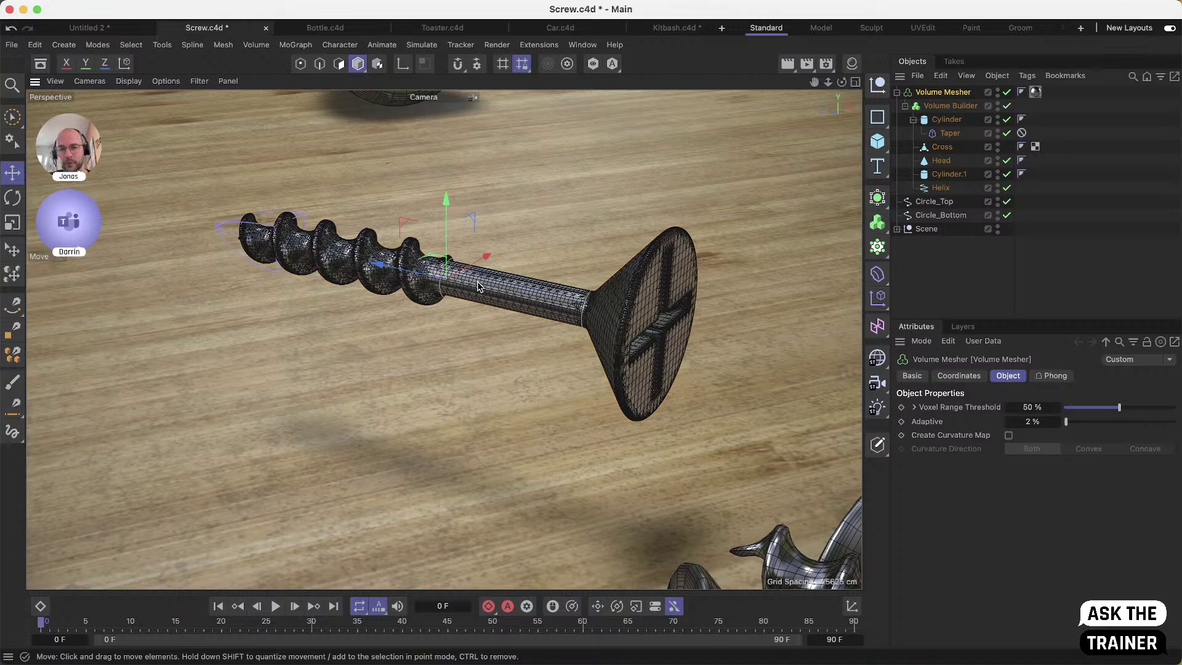
alt+drag(559, 300, 649, 295)
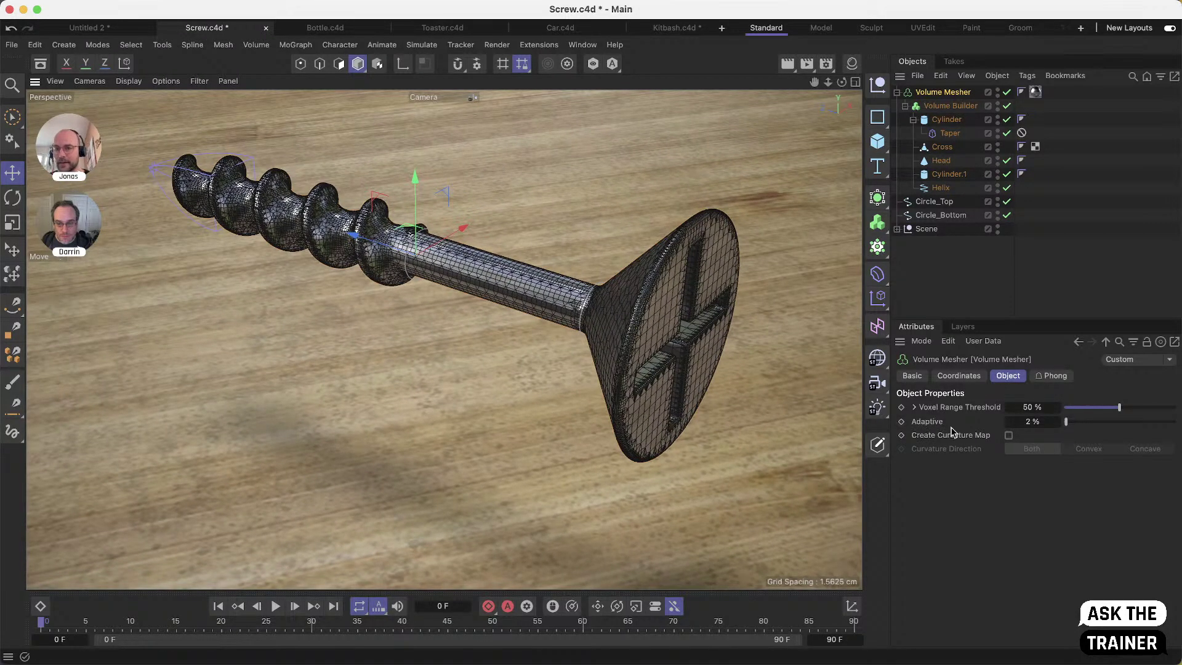
Try an Adaptive value of 0 % on the Volume Mesher, and restore it to 2 %
click(1028, 421)
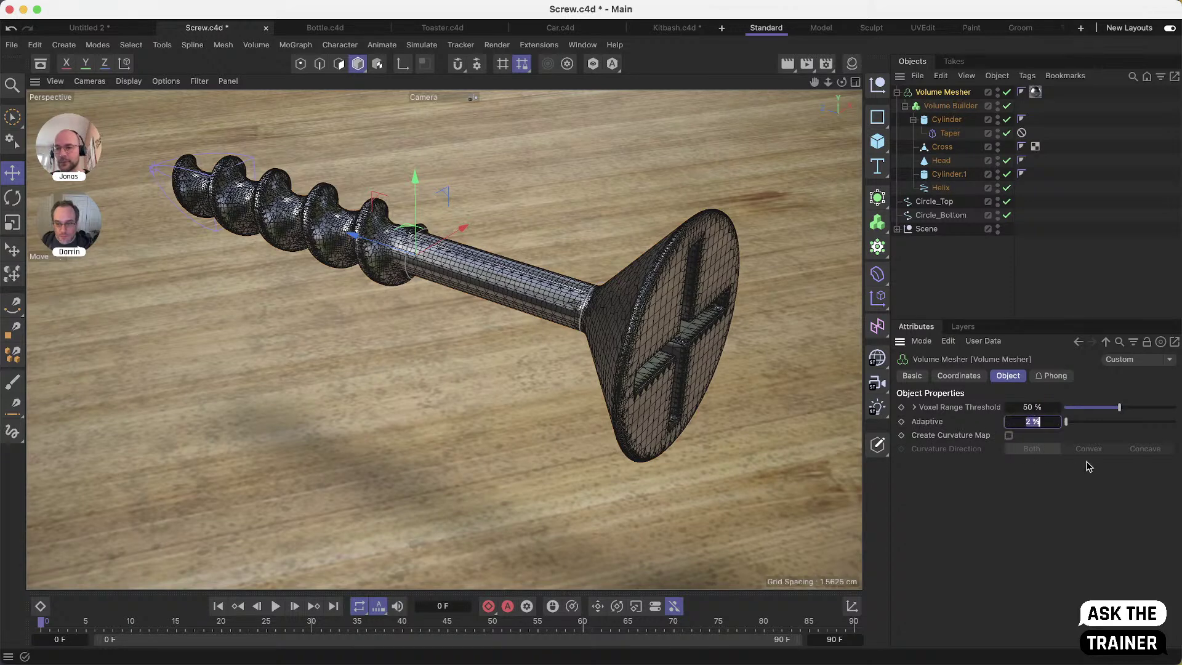
text(0)
key(Return)
alt+drag(612, 320, 645, 330)
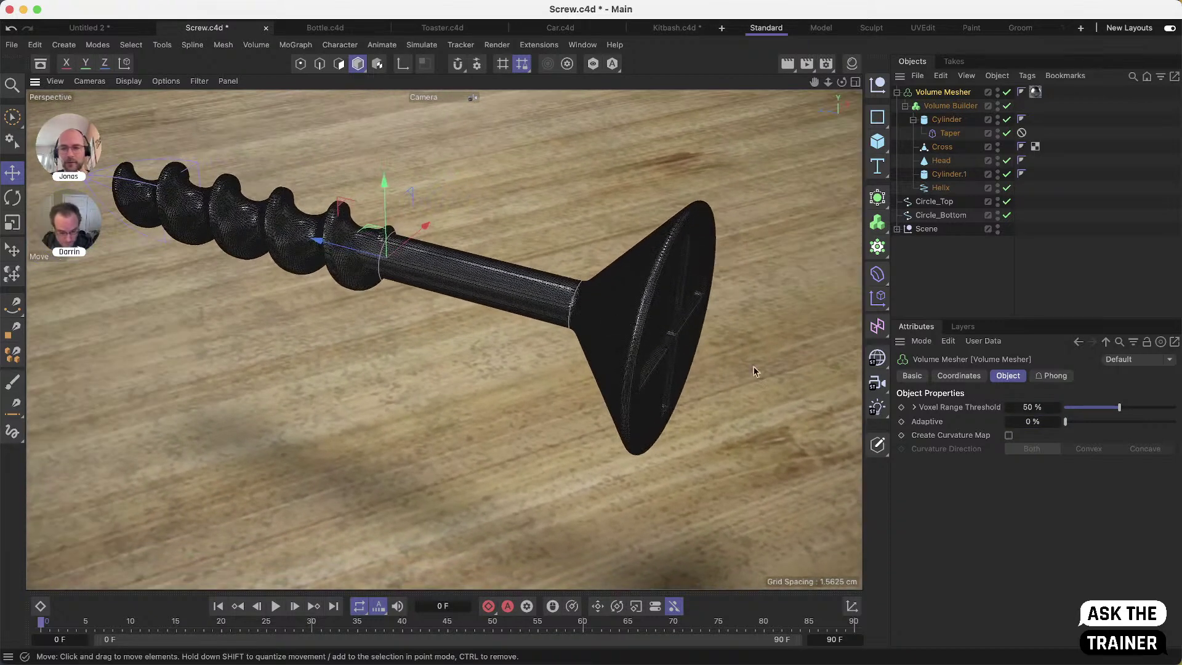
click(1028, 421)
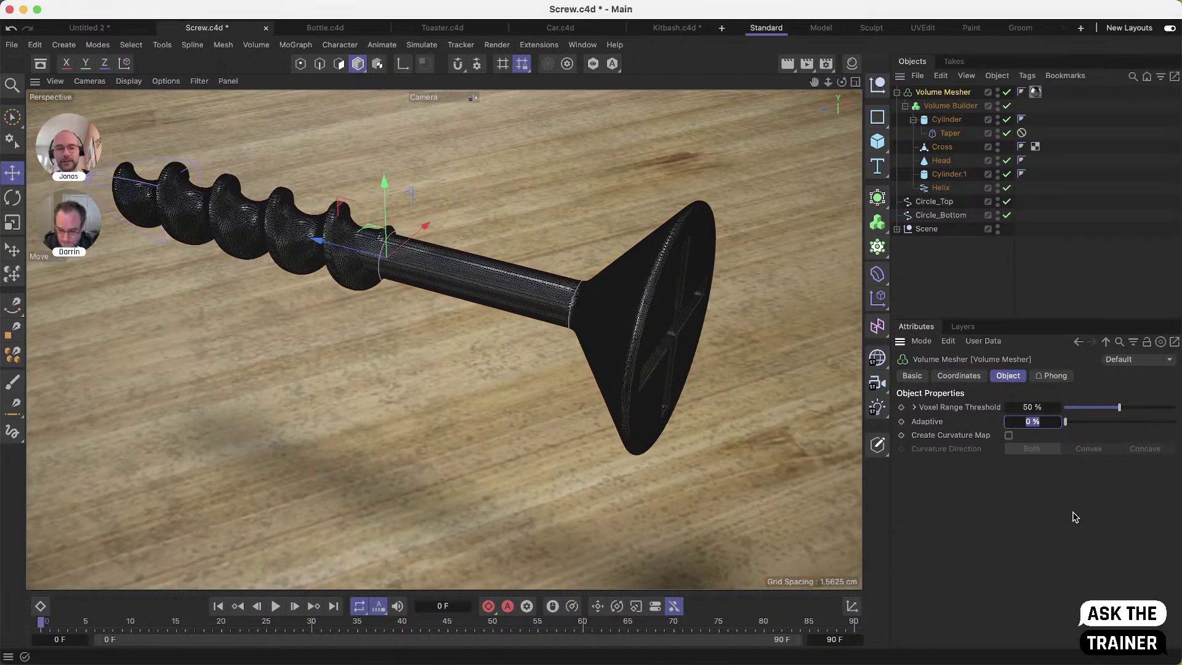
text(2)
key(Return)
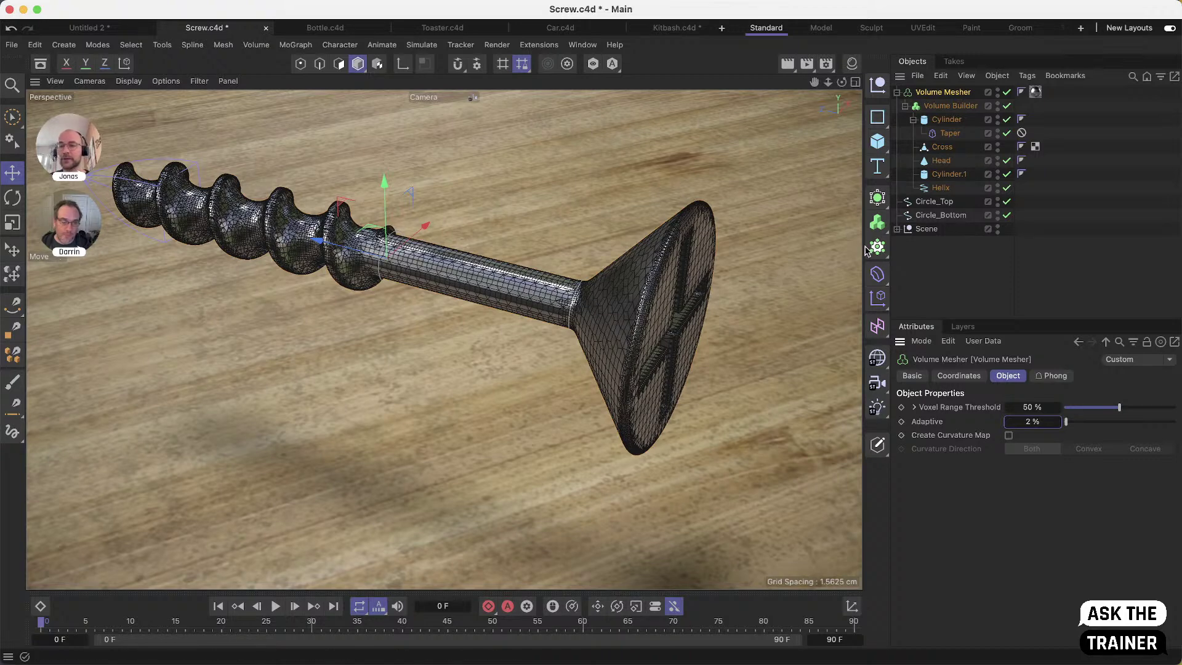
Add a Remesh generator with 5 % mesh density and place the Volume Mesher inside it as a child
click(879, 200)
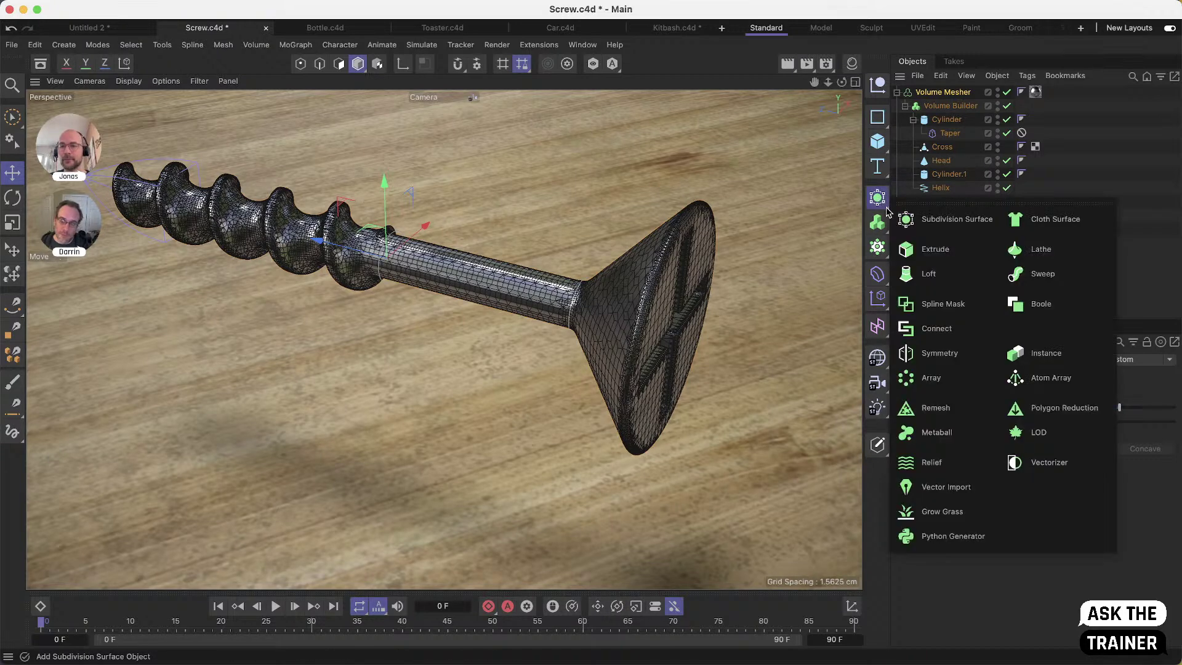
click(940, 408)
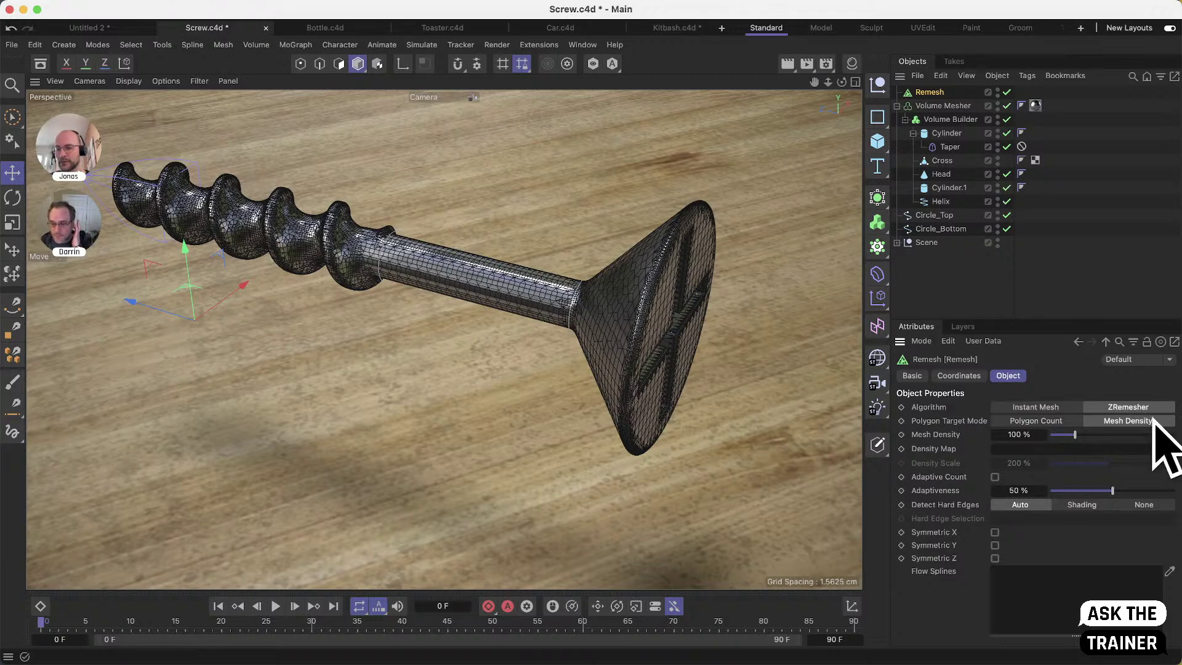
click(1019, 435)
text(10)
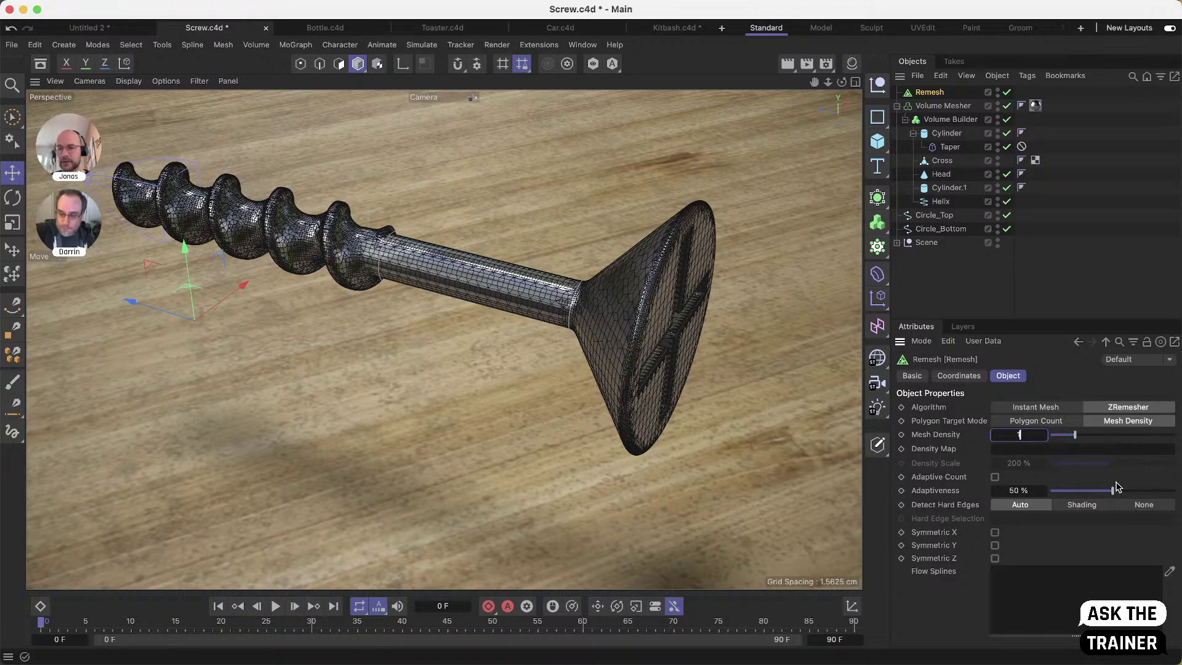
key(Return)
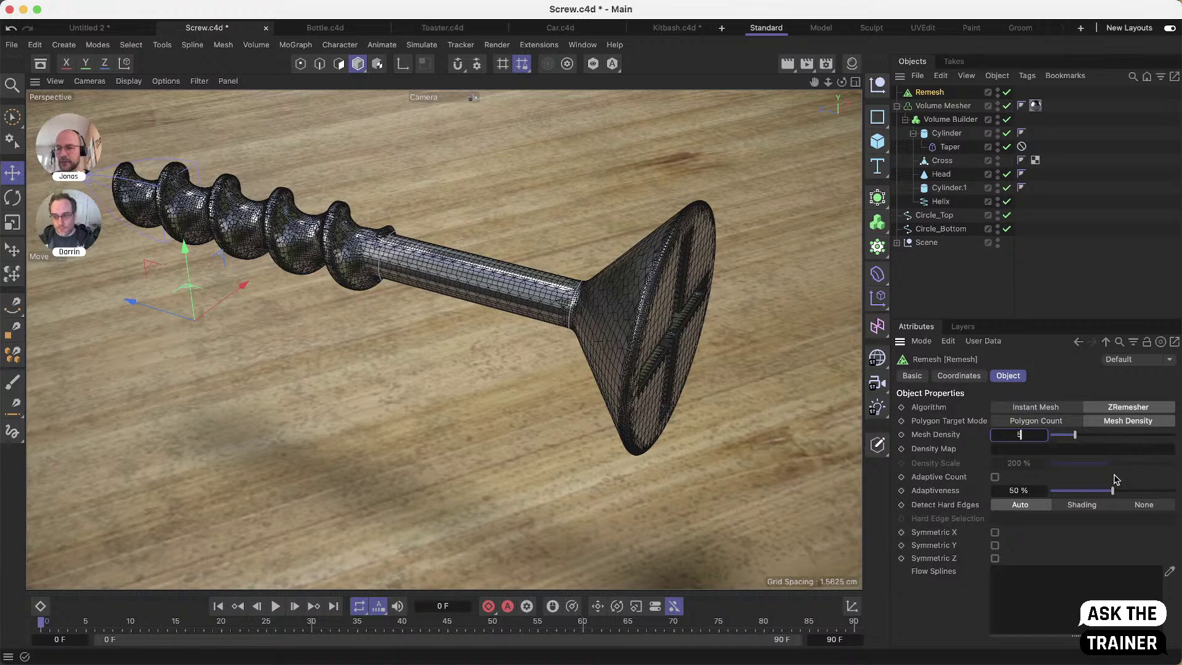
click(936, 107)
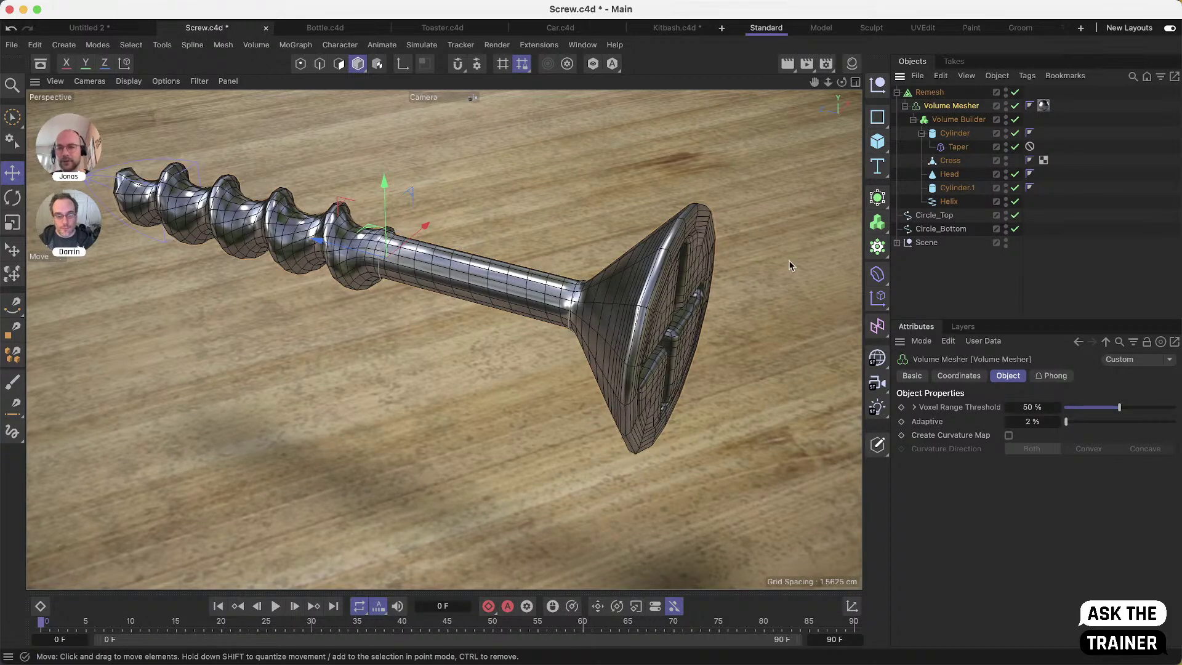
Set the Remesh generator's mesh density to 10 % and inspect the polygon flow along the screw
click(468, 287)
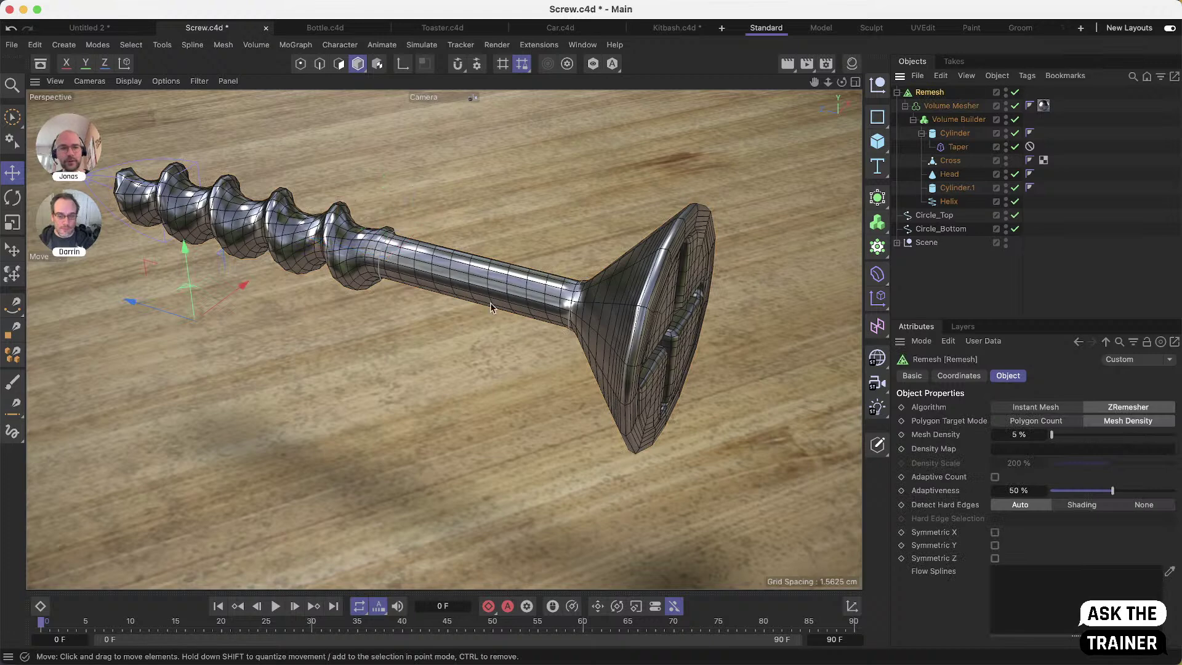
click(1028, 436)
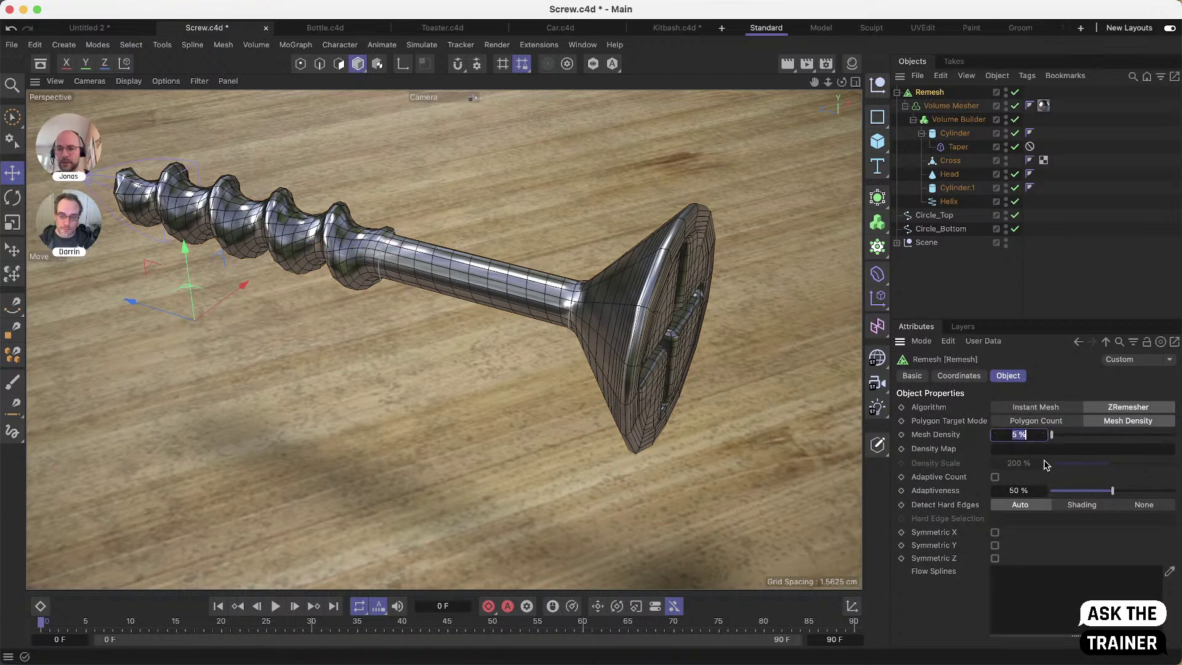
key(Return)
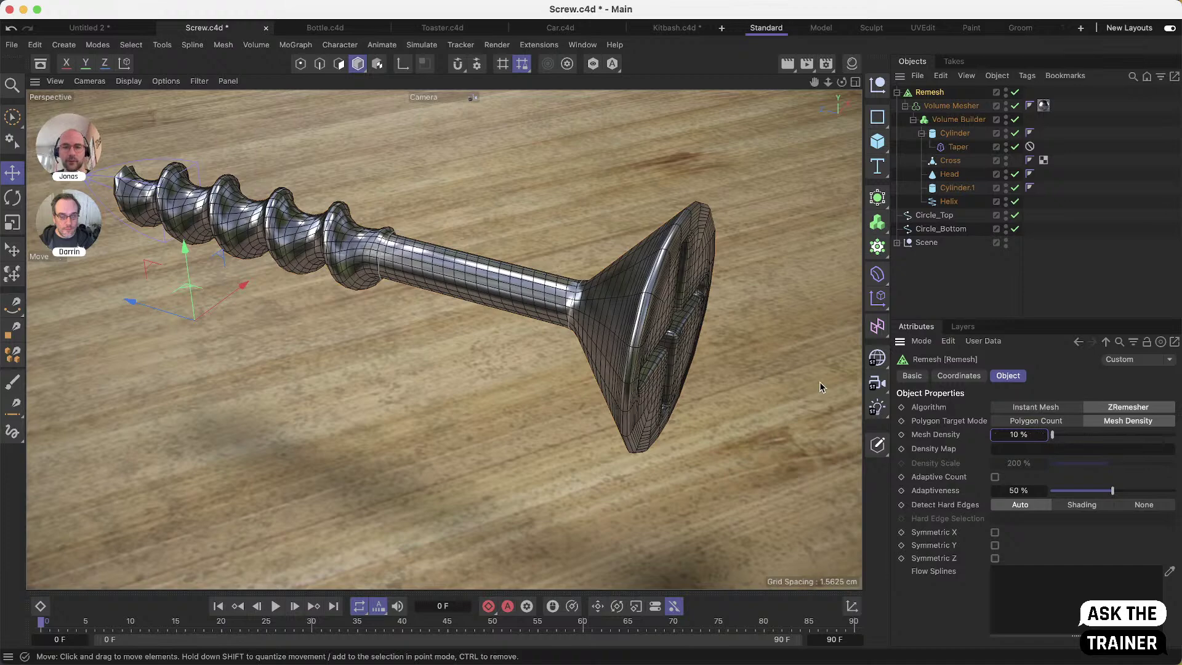
alt+drag(658, 341, 431, 246)
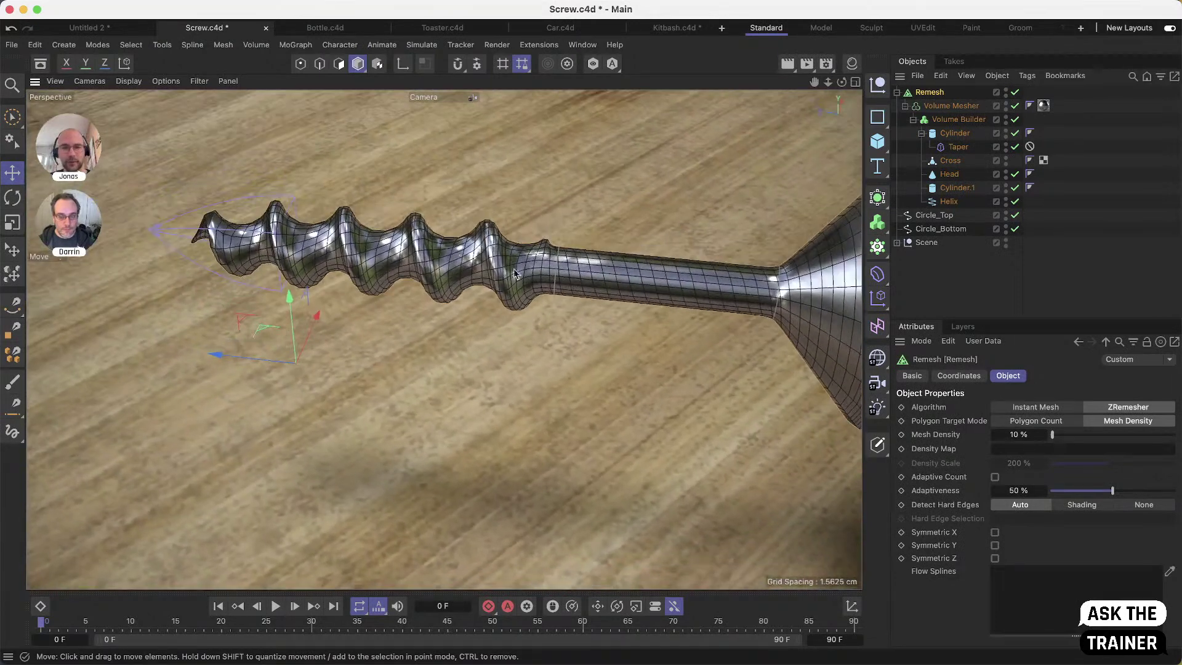
alt+drag(673, 295, 611, 287)
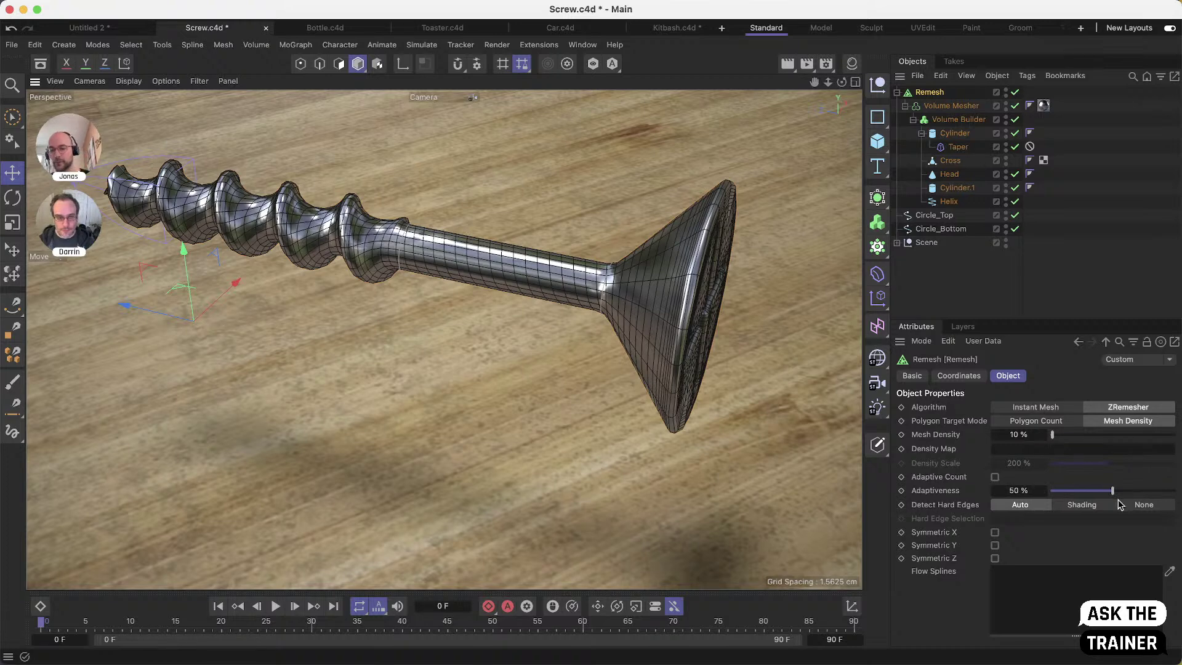
Set the Remesh generator's adaptiveness to 90 % and enable Adaptive Count
click(1009, 490)
text(90)
key(Return)
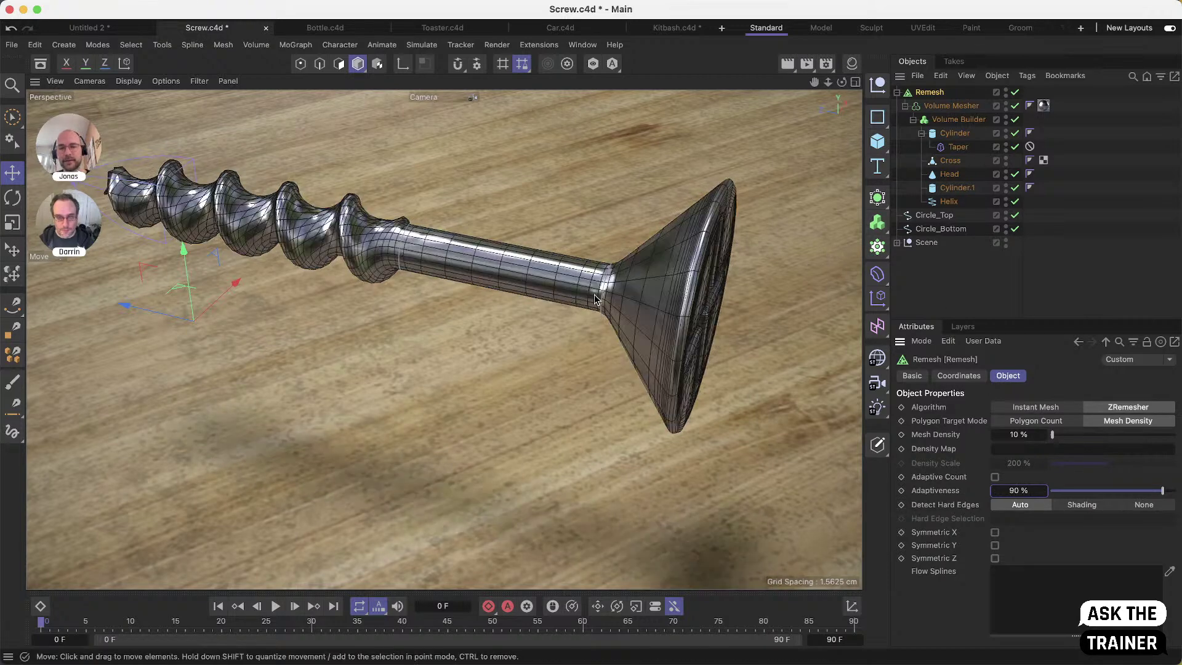
alt+drag(625, 295, 600, 249)
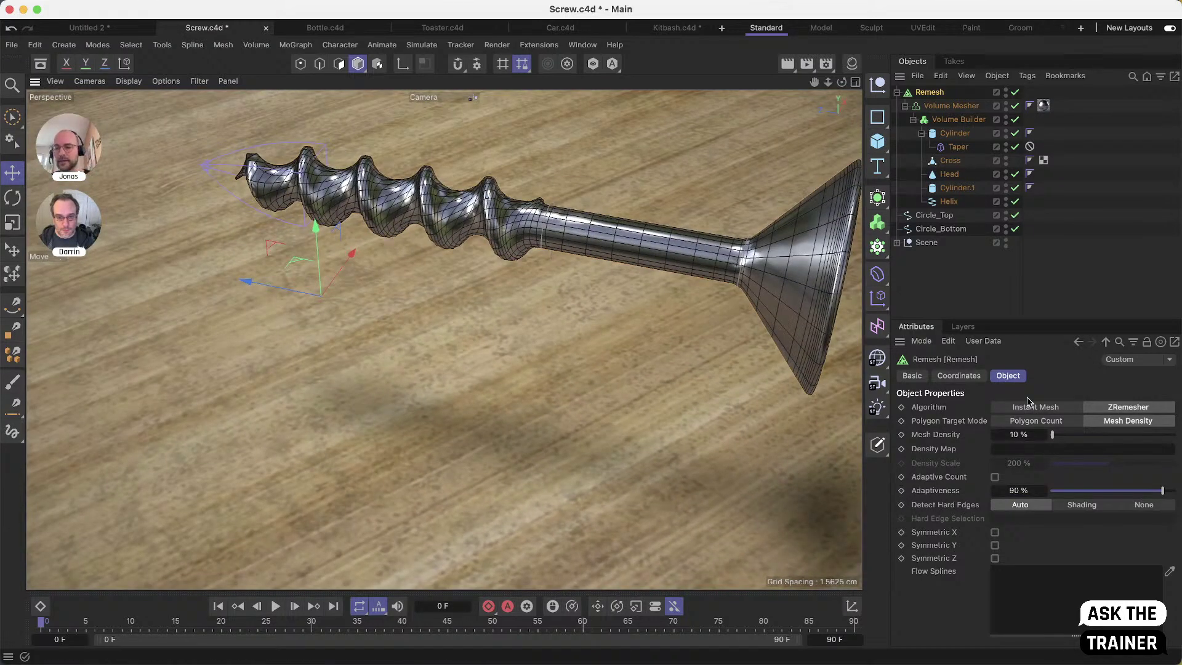
alt+middle_drag(582, 227, 492, 284)
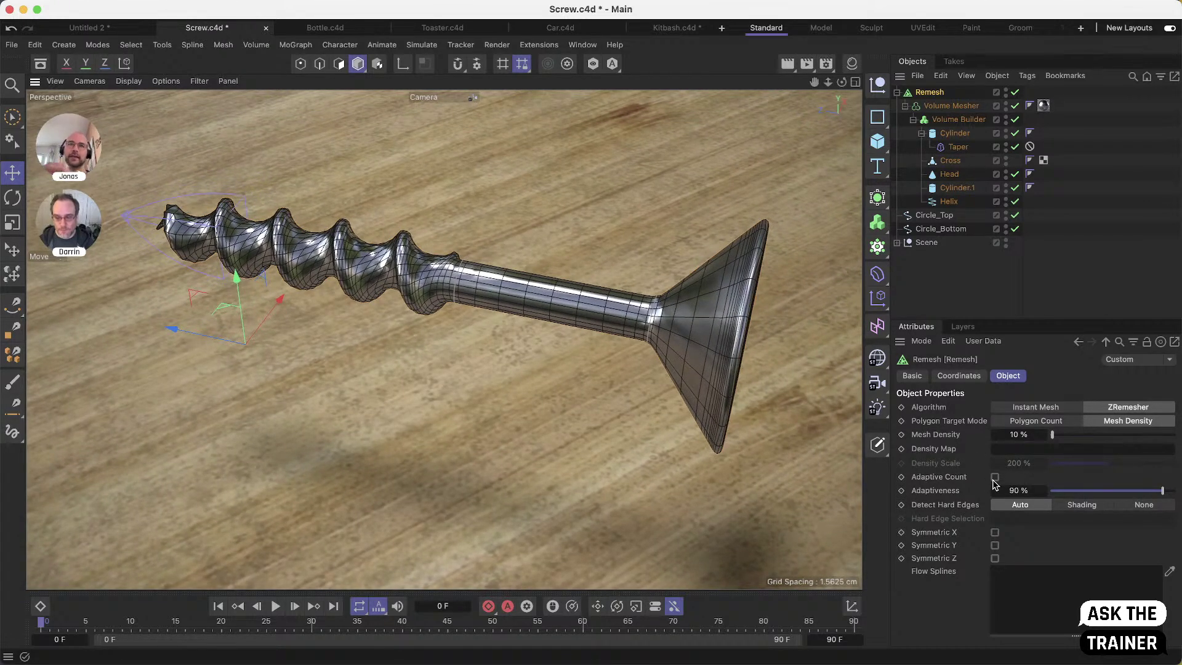
click(994, 478)
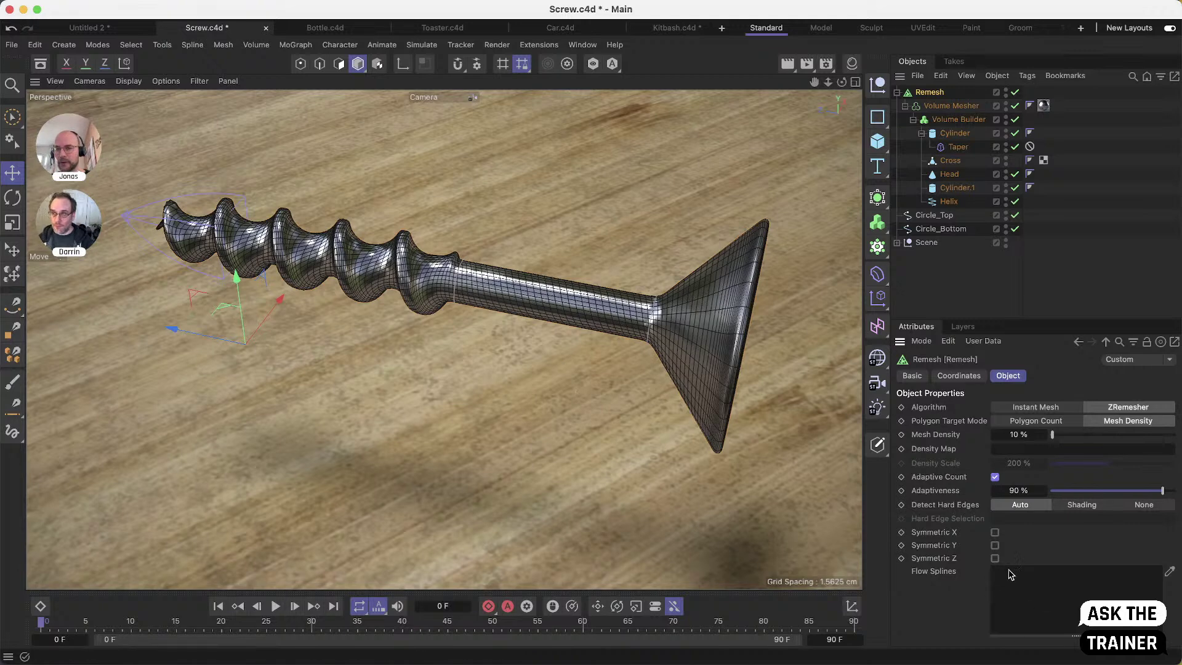
Select the Circle_Top spline and inspect where it sits at the neck between the screw's shank and head
click(937, 217)
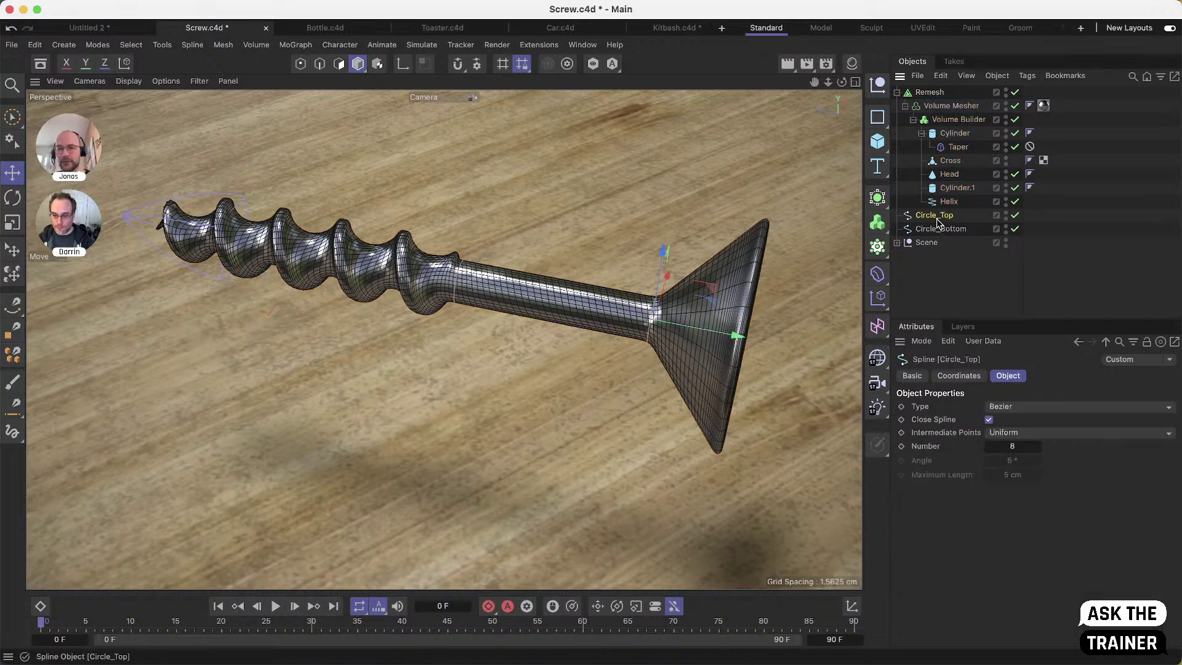
scroll(649, 326, up, 10)
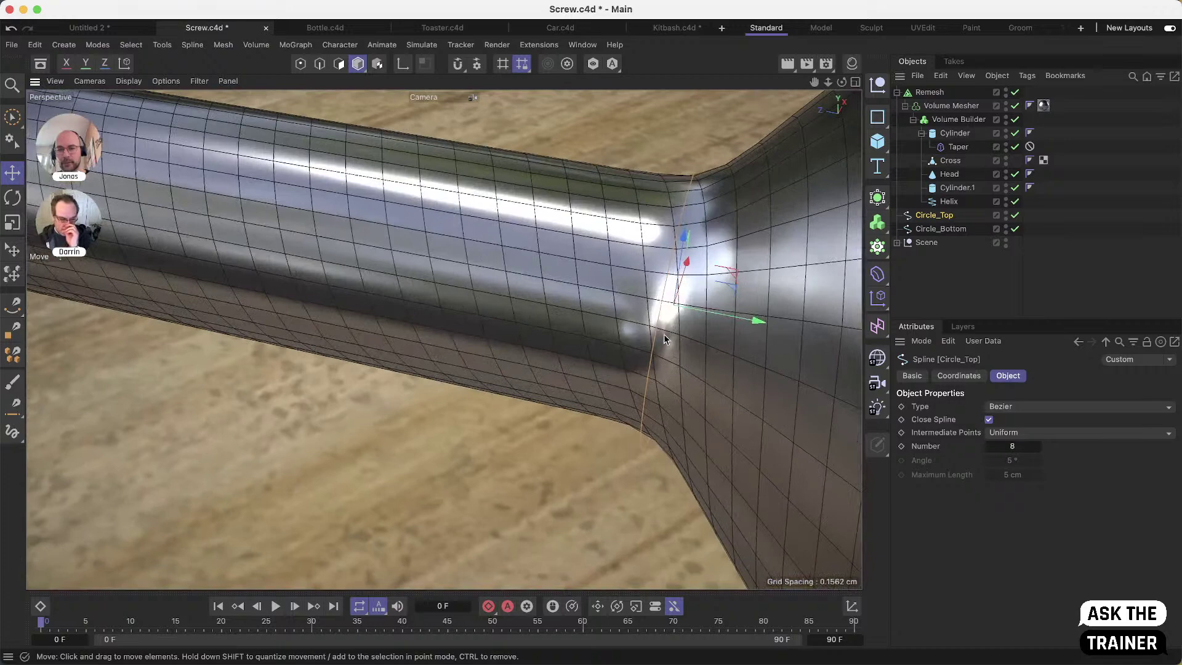
scroll(648, 303, down, 4)
scroll(363, 336, down, 6)
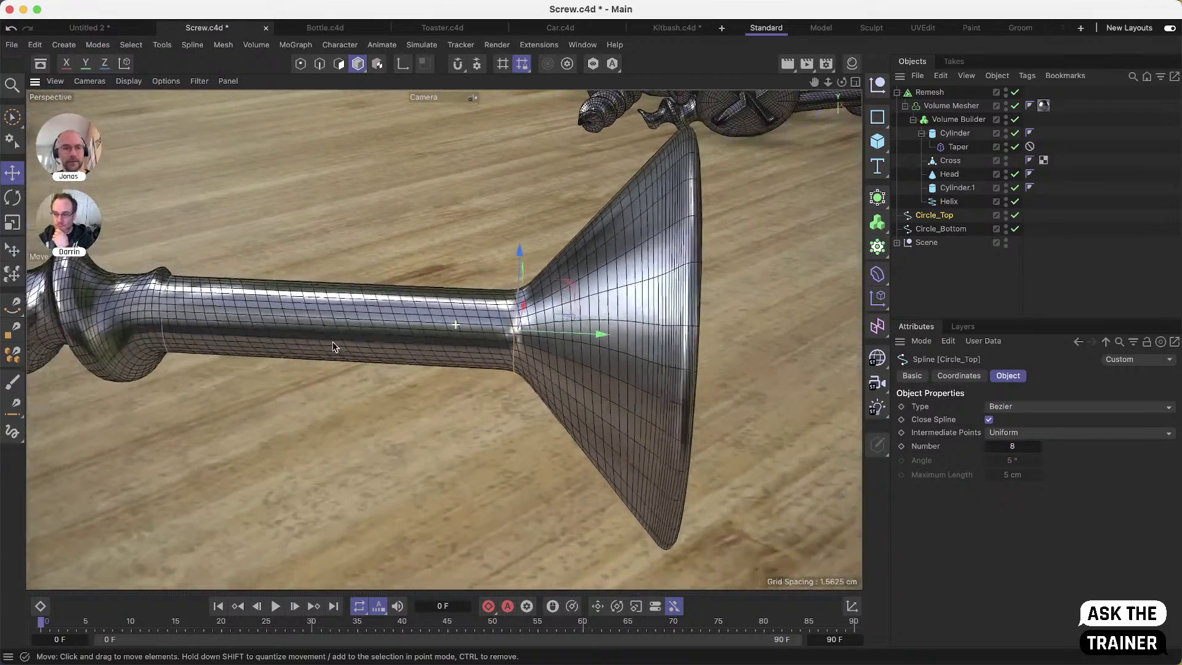
scroll(309, 331, up, 3)
scroll(317, 325, down, 2)
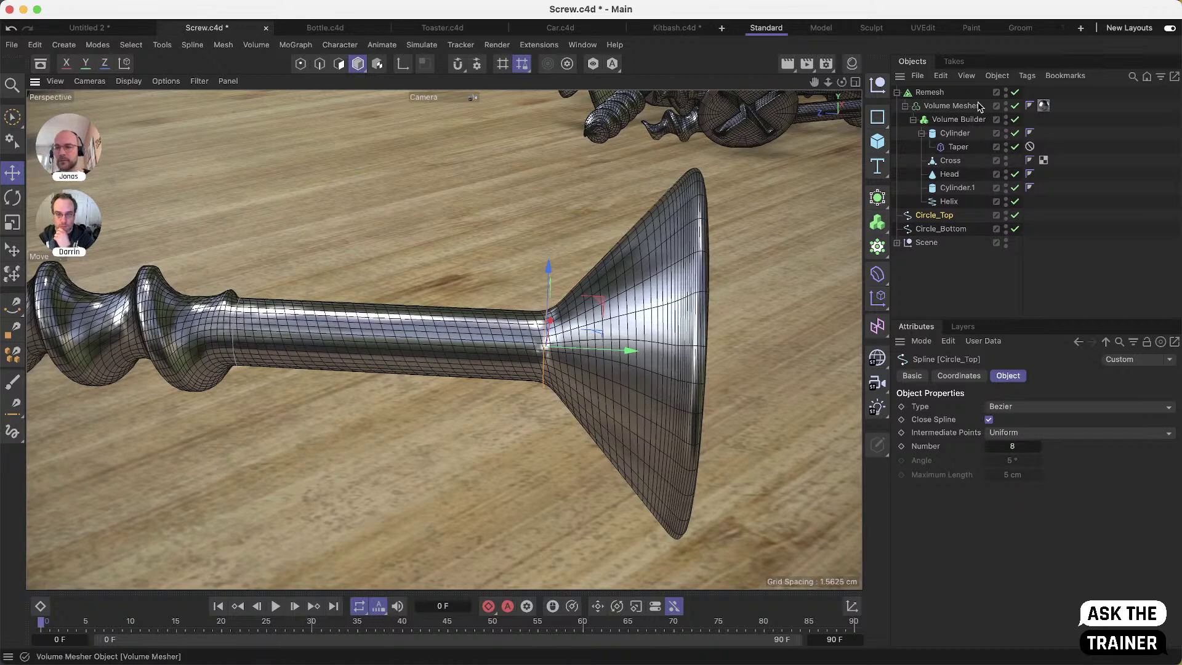
Add the Circle_Top and Circle_Bottom splines as flow splines of the Remesh generator and inspect the screw's polygon flow
click(929, 92)
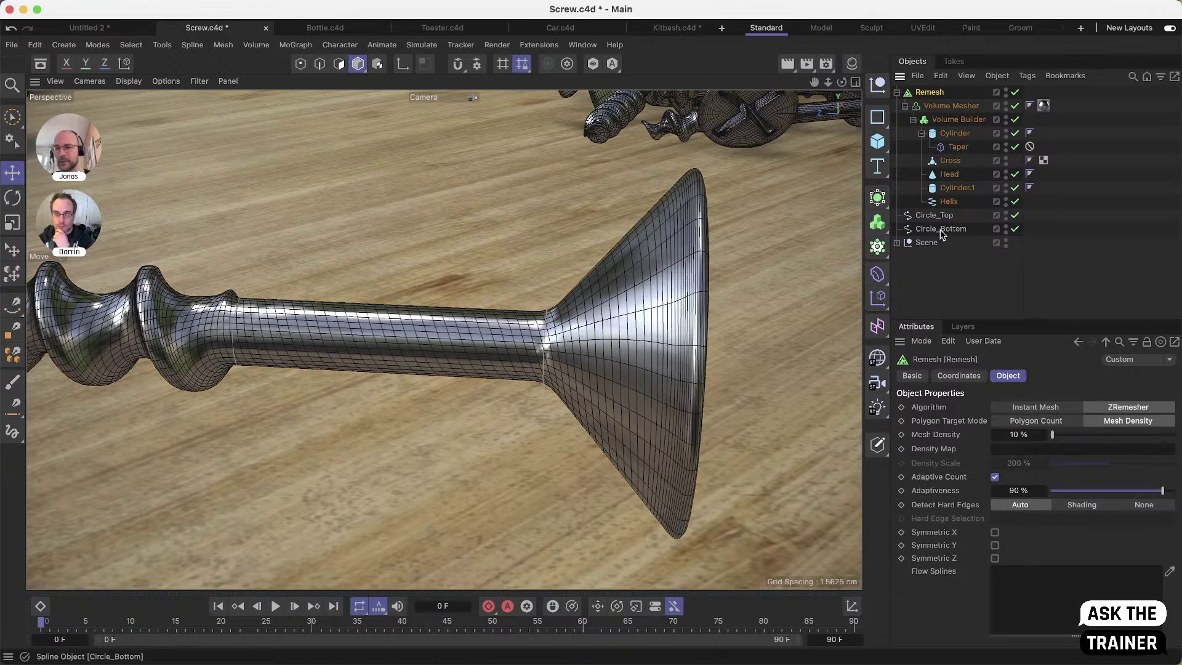
drag(935, 216, 1063, 598)
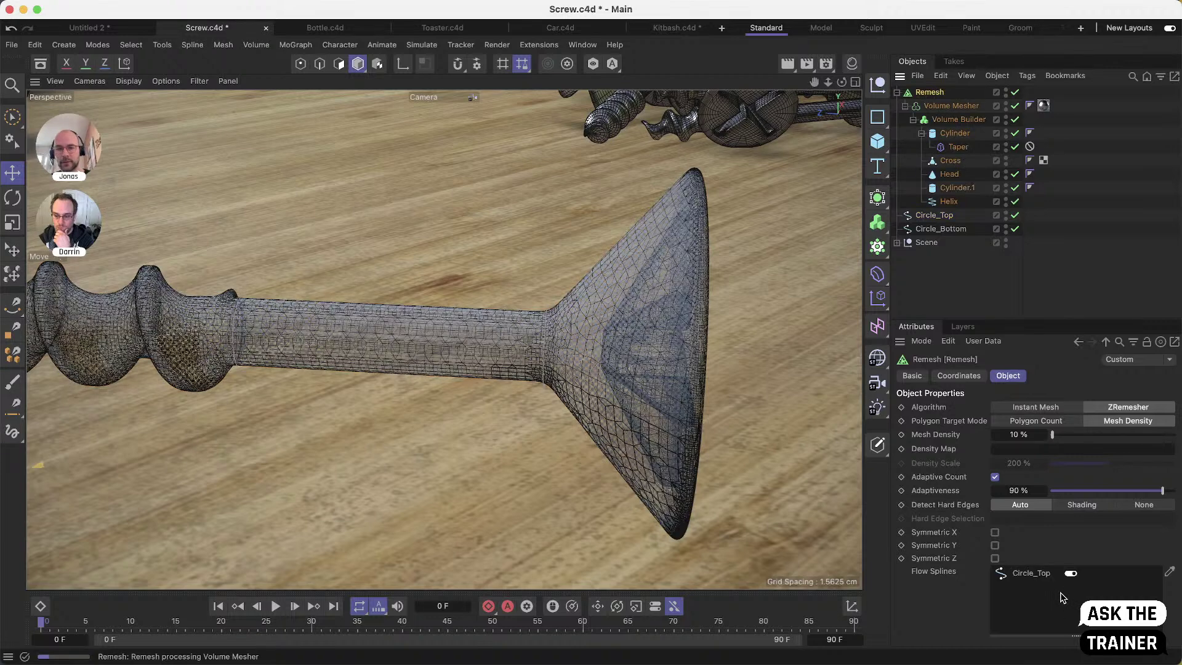
drag(941, 228, 1037, 599)
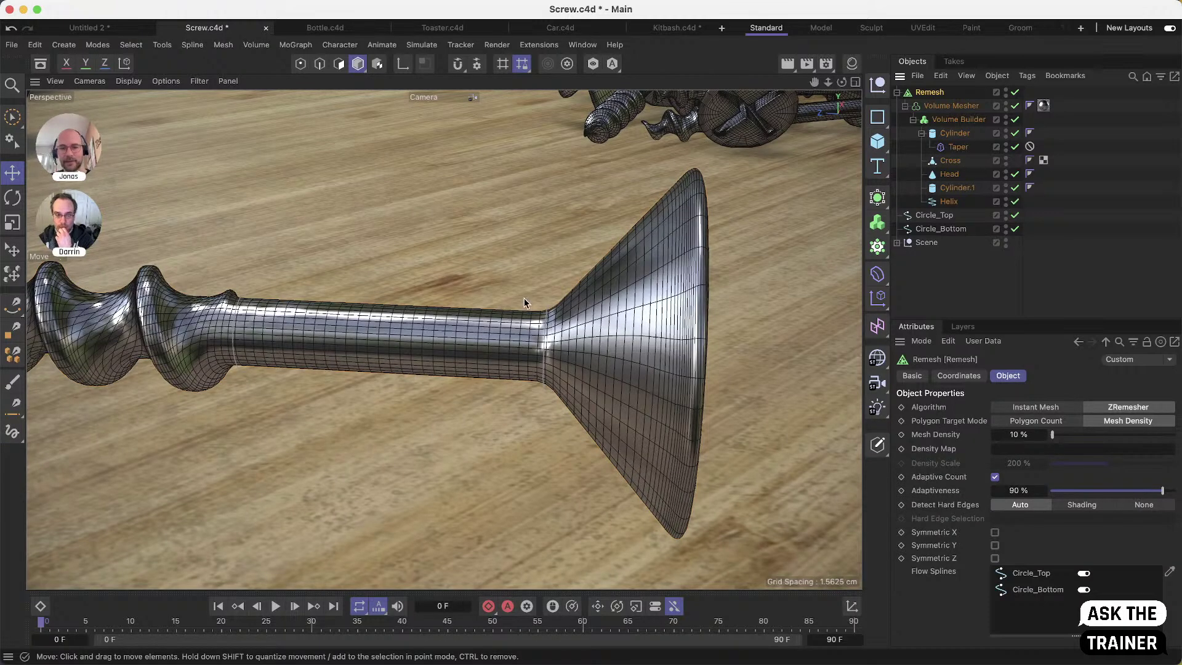
mouse_move(628, 379)
alt+mouse_down()
mouse_move(559, 383)
mouse_move(560, 392)
mouse_move(582, 324)
mouse_move(601, 345)
alt+mouse_up()
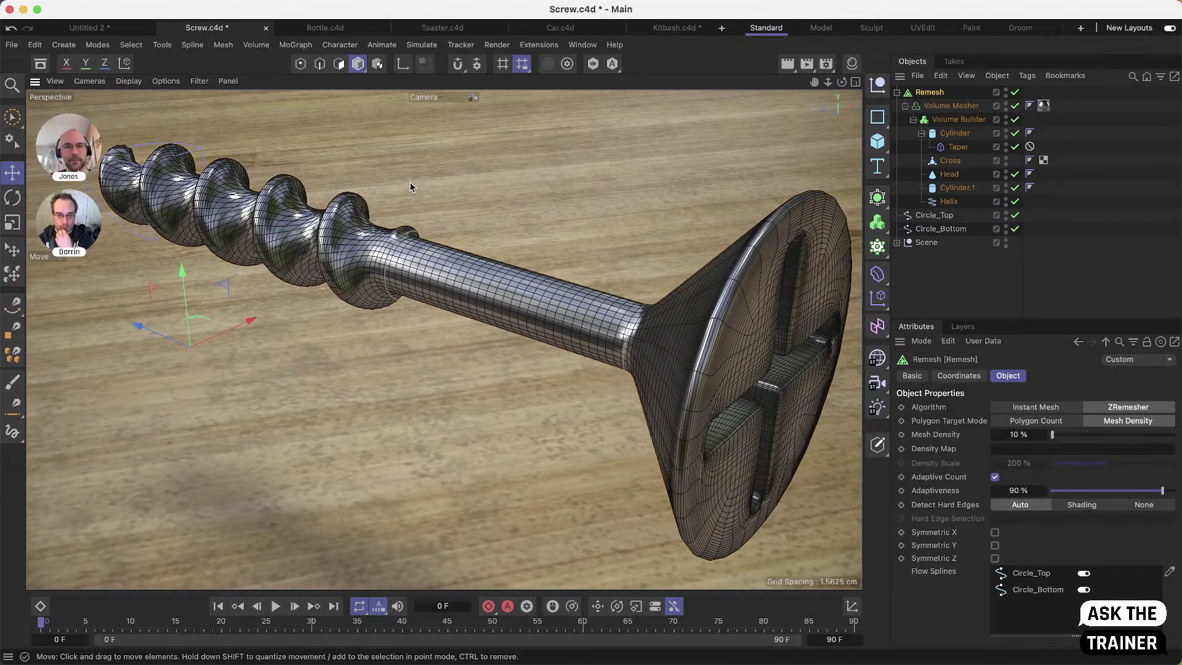
click(325, 28)
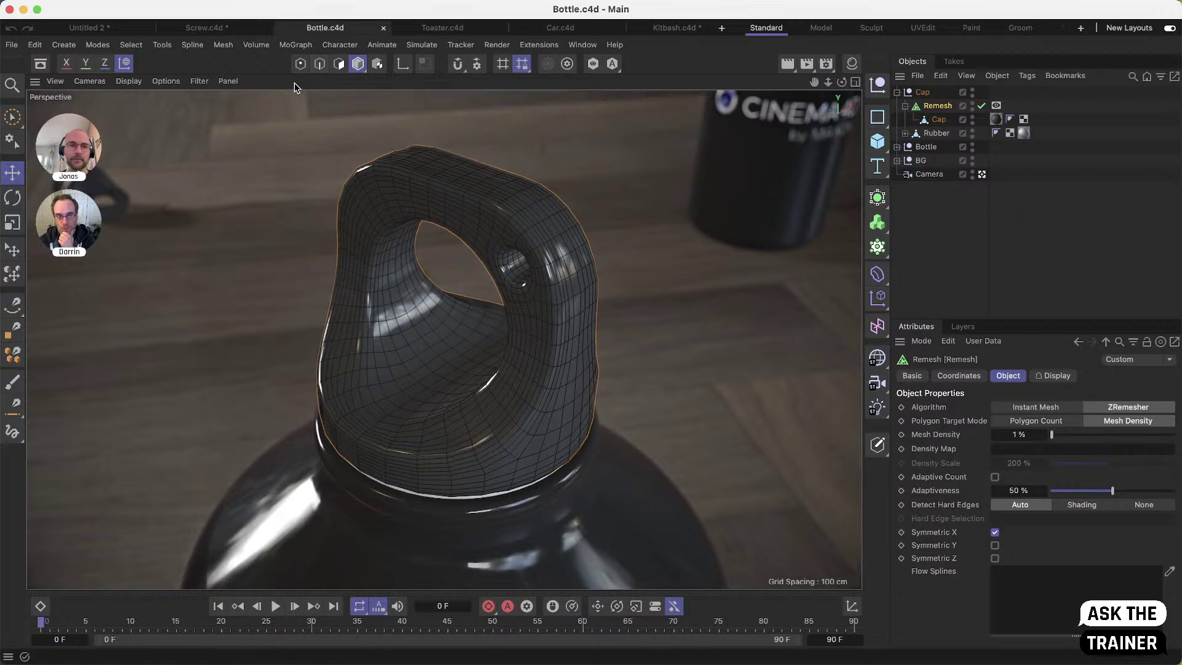
click(202, 29)
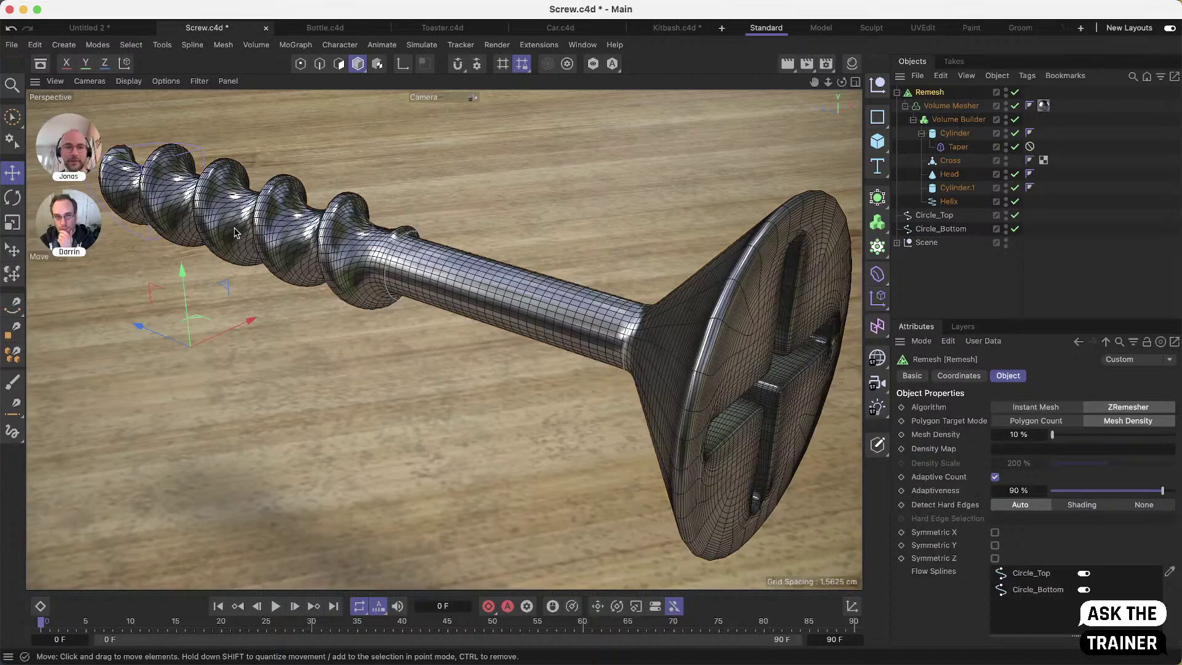
Move the Taper deformer at the tip along the screw's axis, first outward to lengthen the thread, finally inward to shorten it
alt+drag(234, 232, 274, 237)
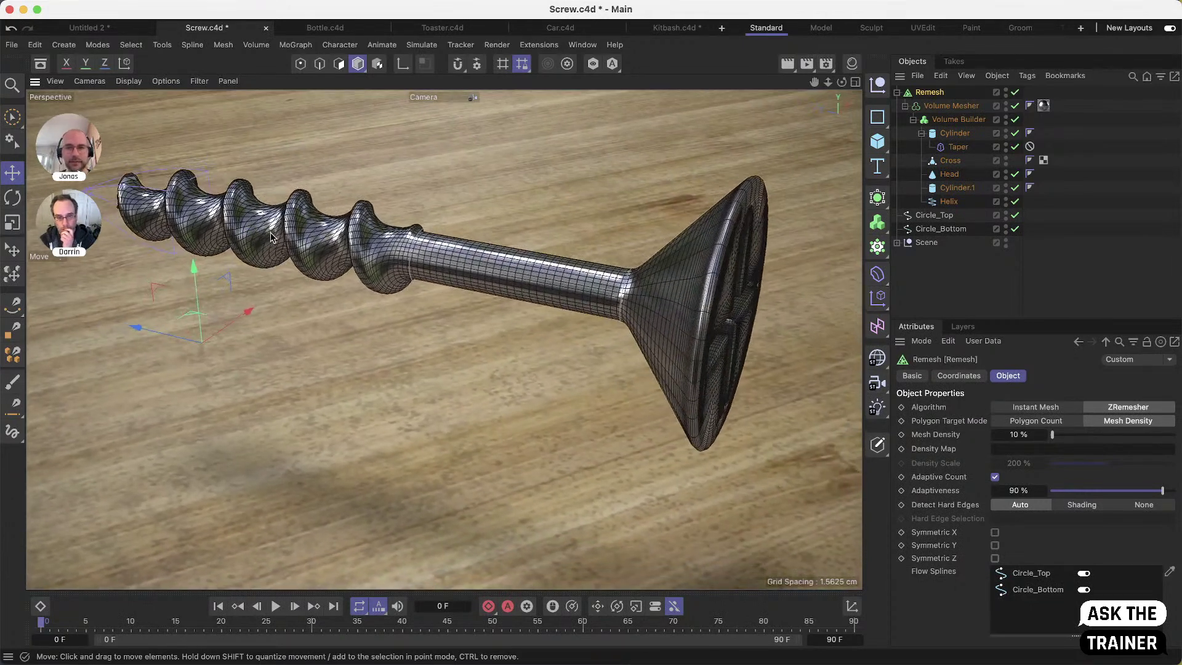
click(197, 274)
key(x)
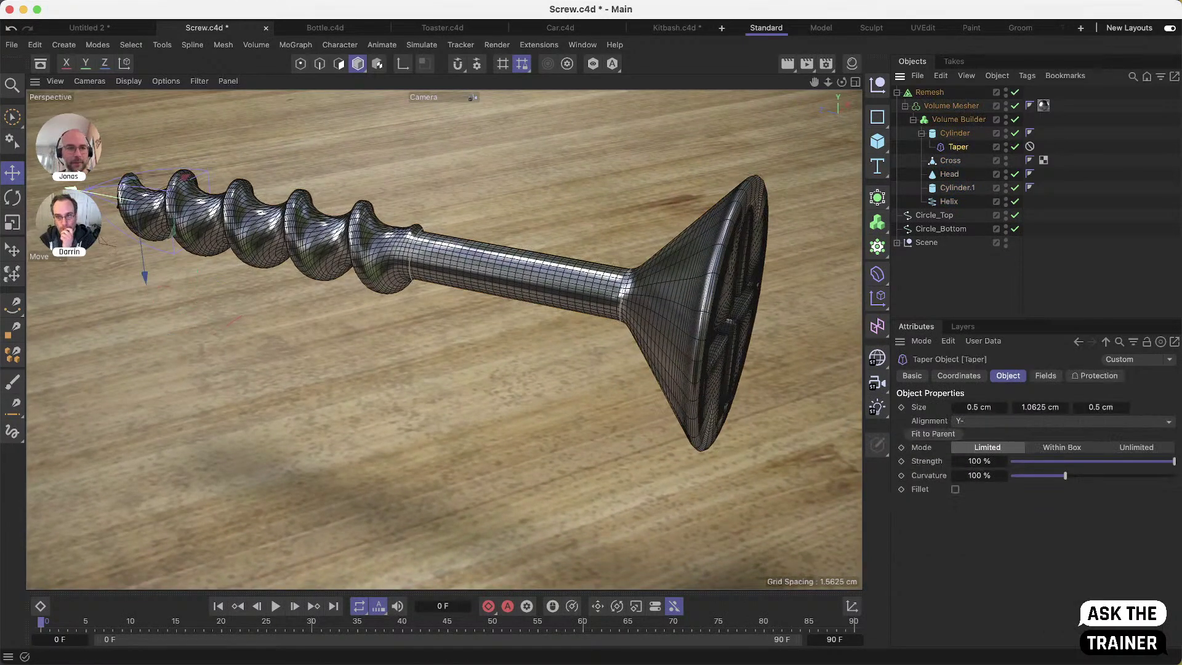
key(z)
drag(69, 188, 47, 188)
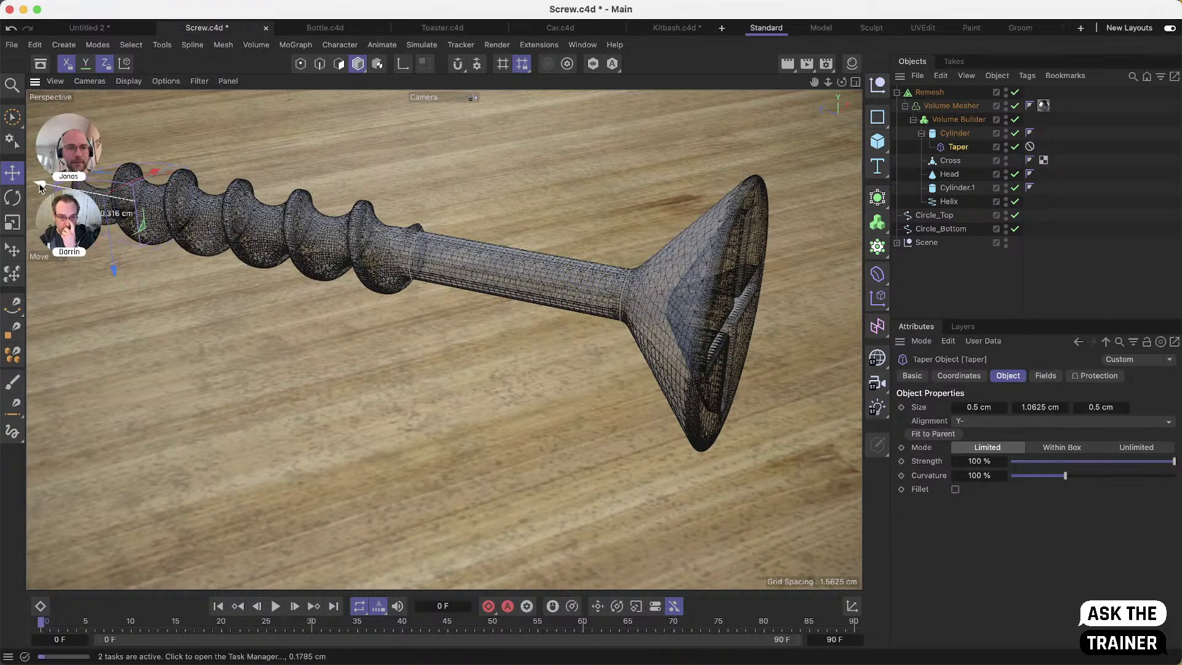
key(x)
key(z)
alt+drag(169, 208, 133, 216)
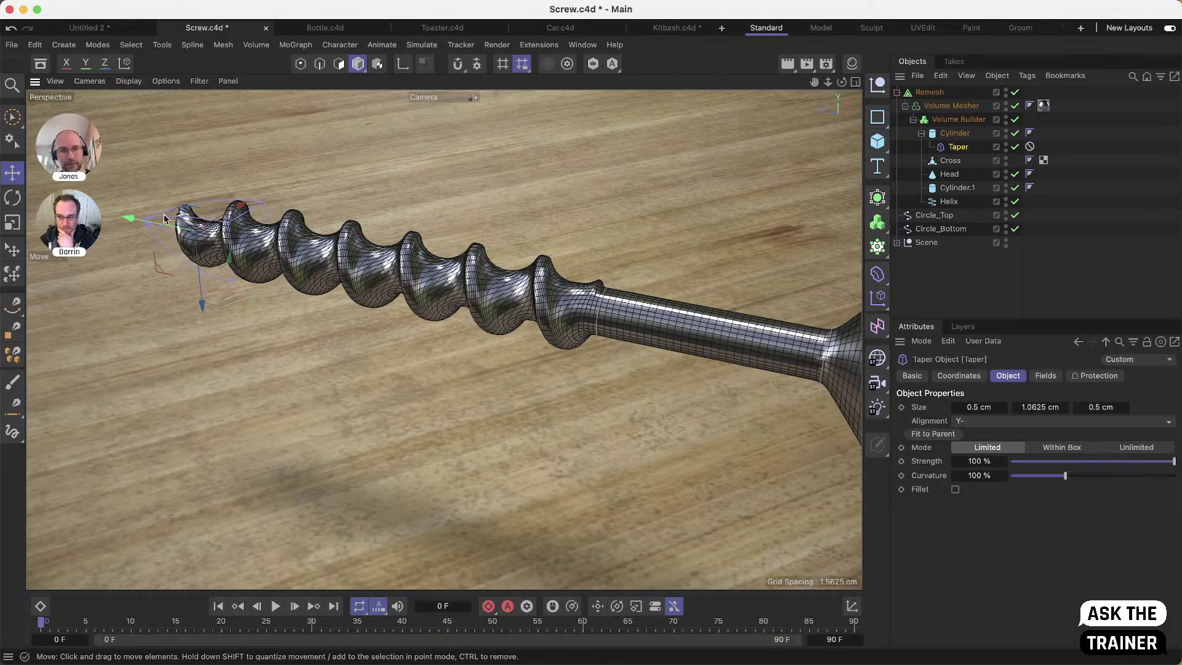
drag(263, 237, 235, 357)
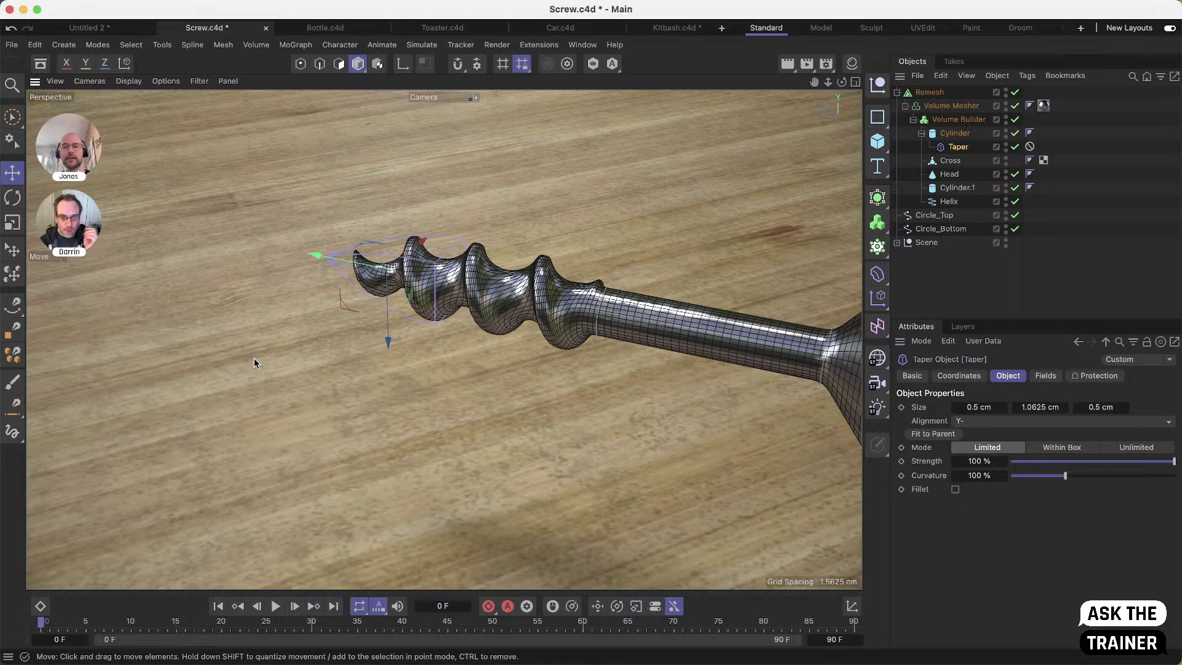
click(928, 92)
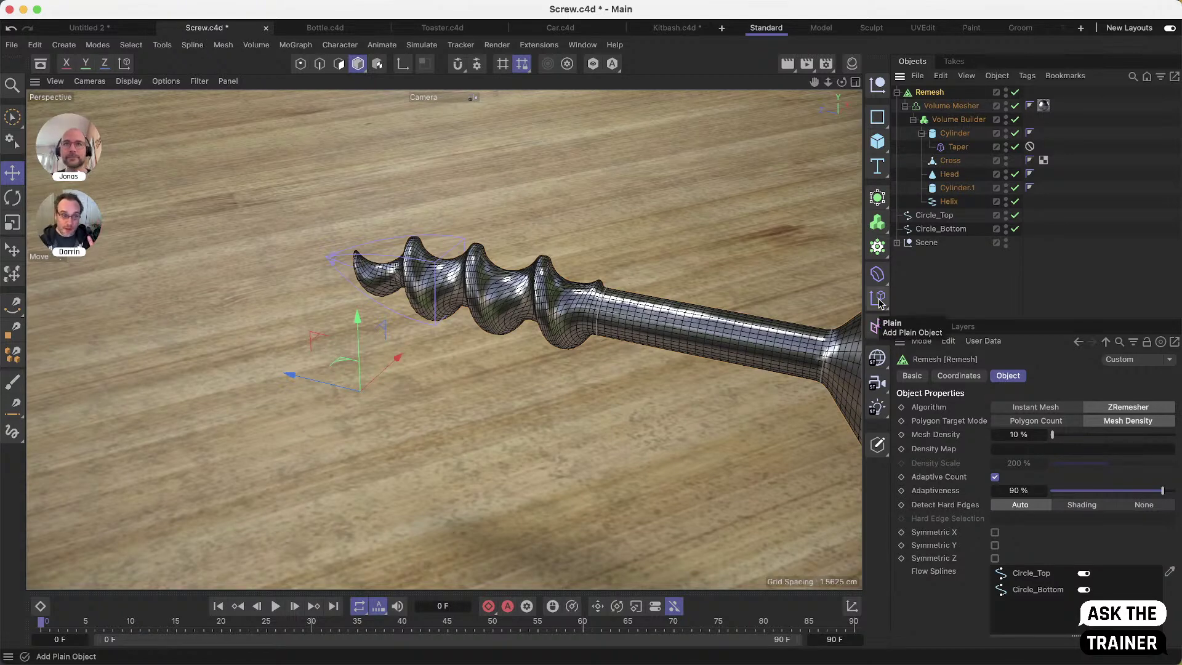
alt+drag(706, 328, 514, 329)
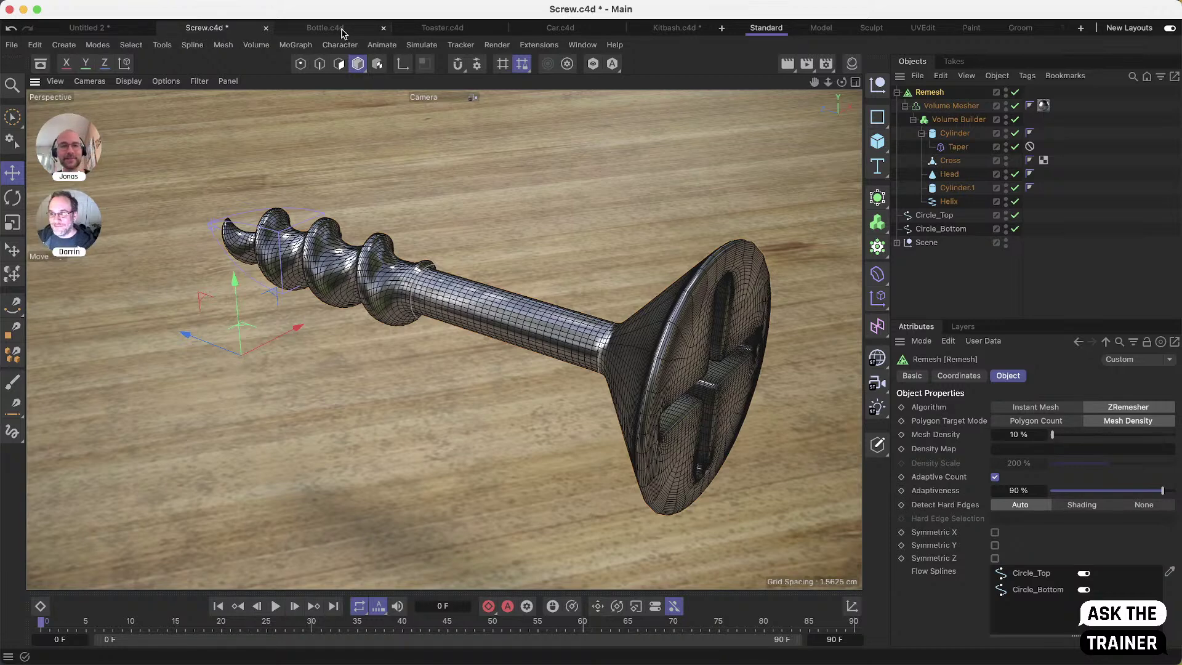
Switch to Bottle.c4d, disable Symmetric X on the cap's Remesh generator and turn off the viewport's Depth of Field
click(343, 31)
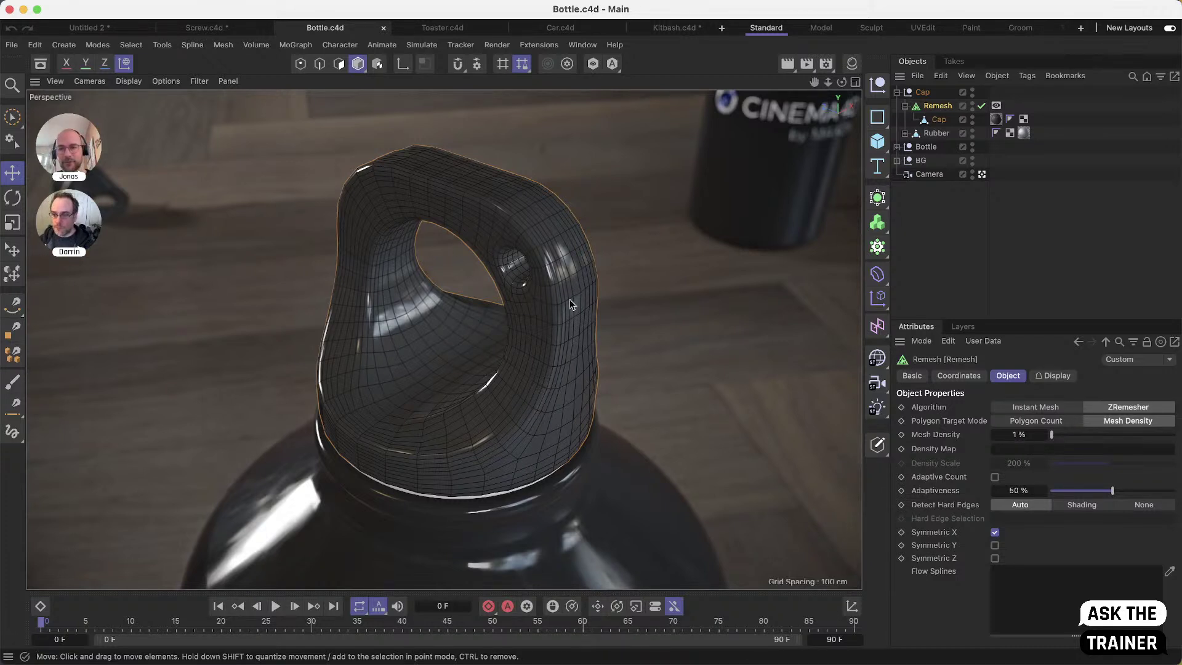
click(981, 106)
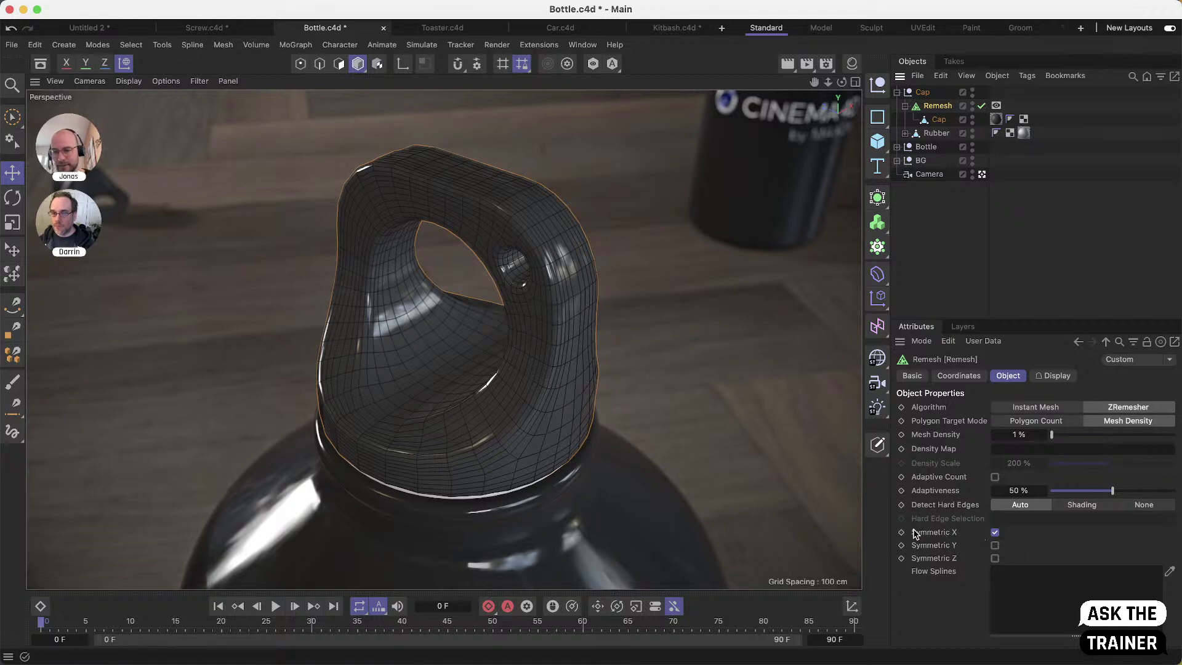
click(995, 533)
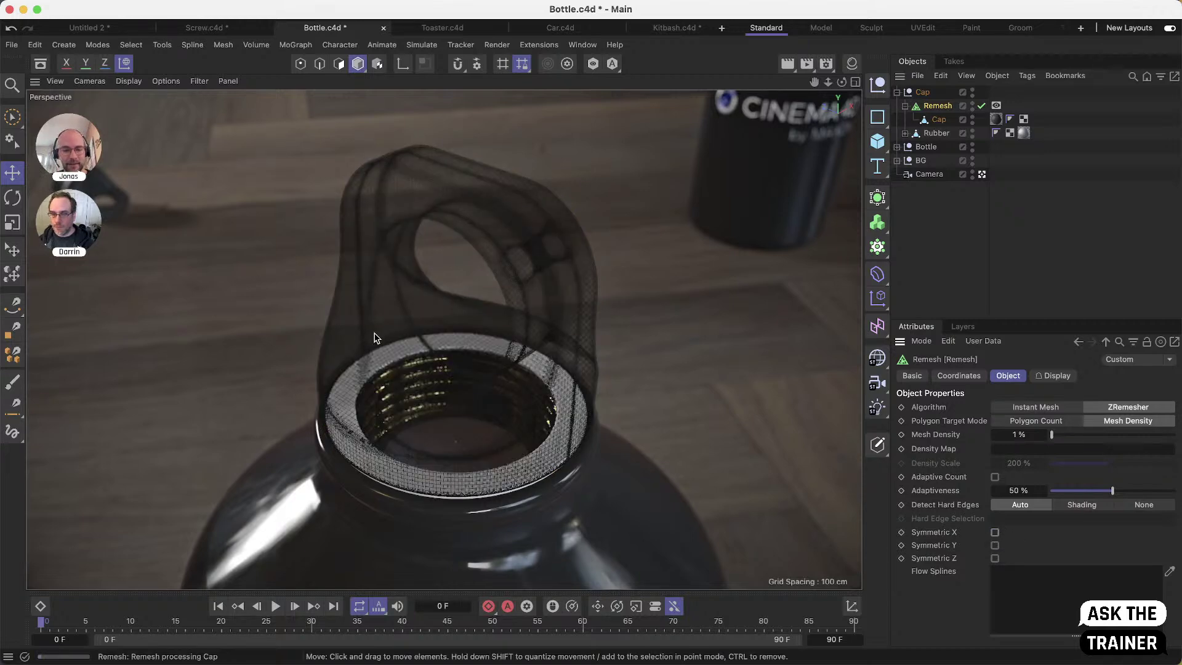
click(165, 80)
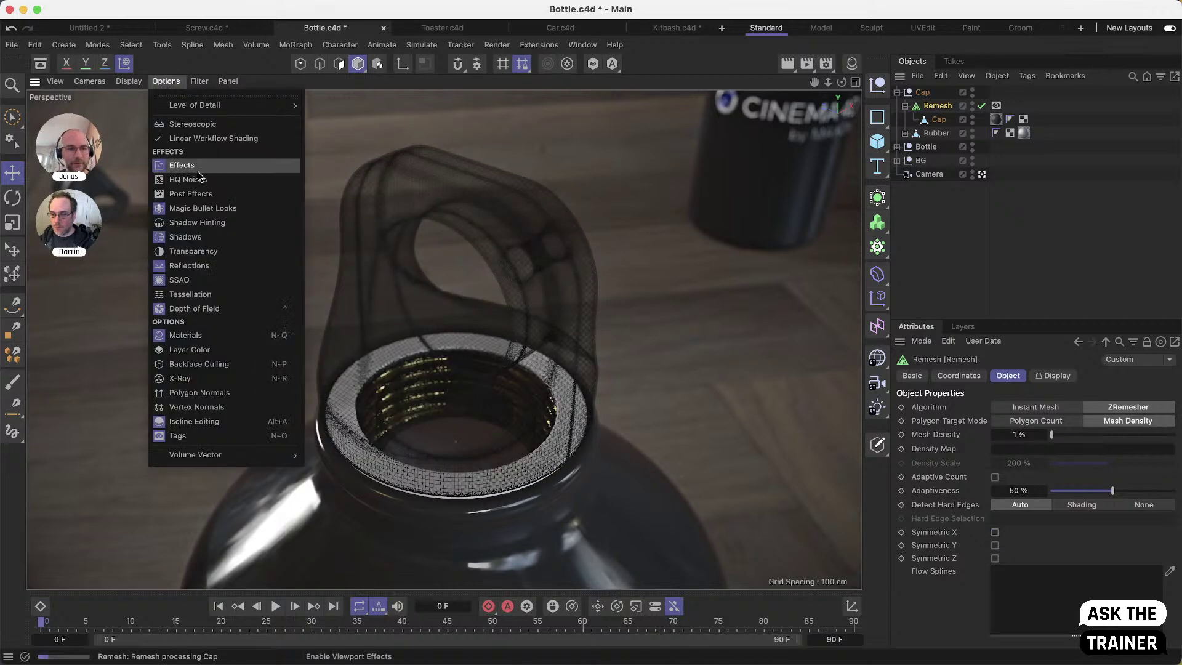
click(202, 295)
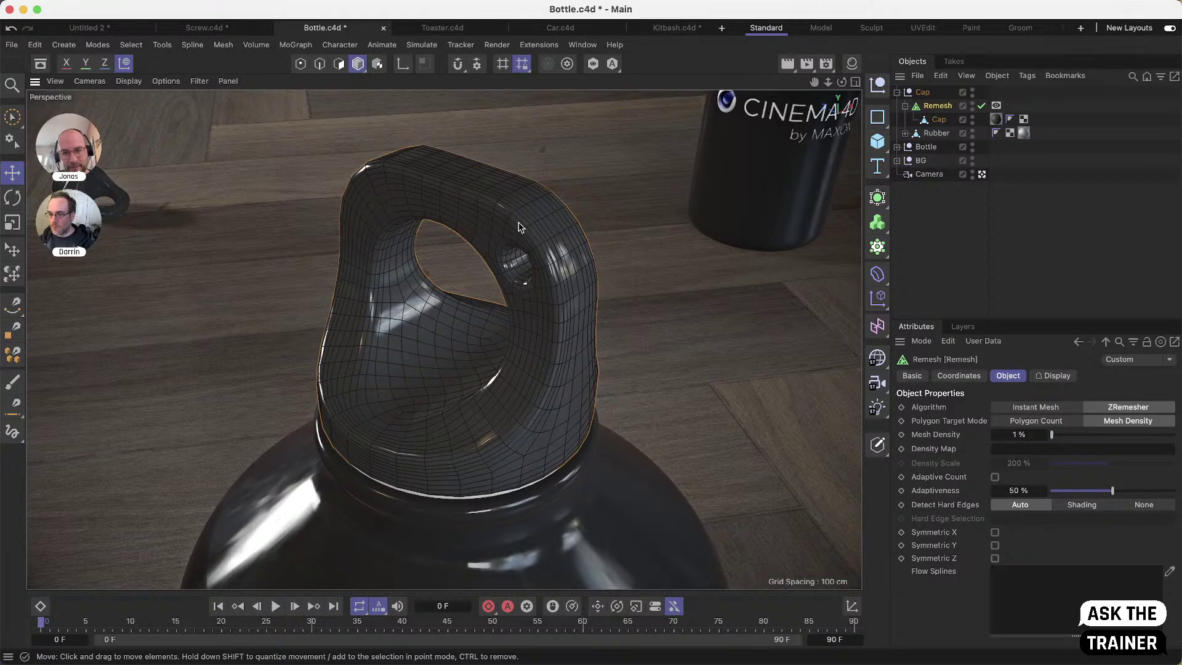
alt+drag(456, 389, 381, 351)
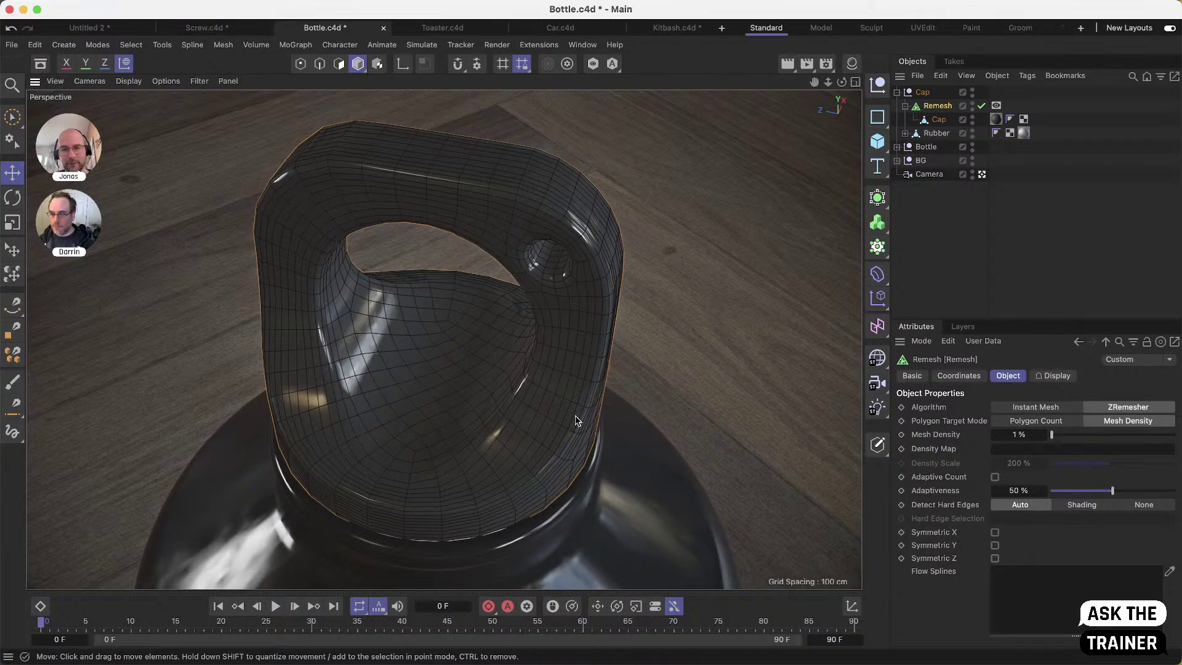
Enable Symmetric X on the cap's Remesh generator and inspect the mirrored polygon flow around the handle
click(995, 532)
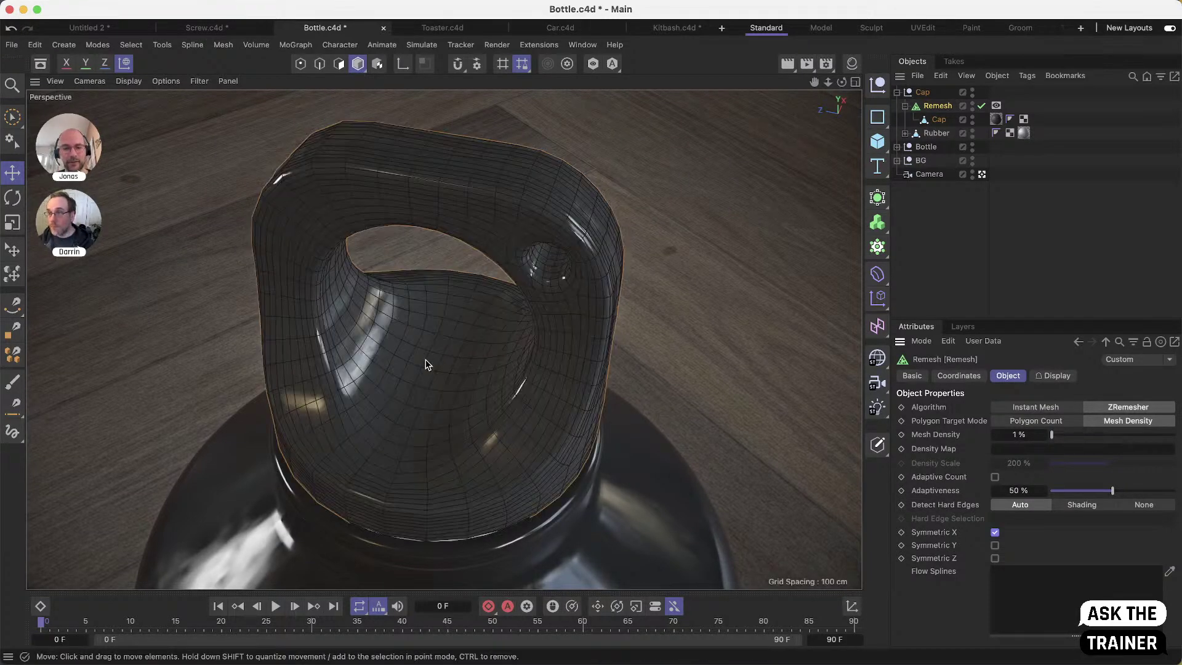
alt+drag(439, 357, 562, 344)
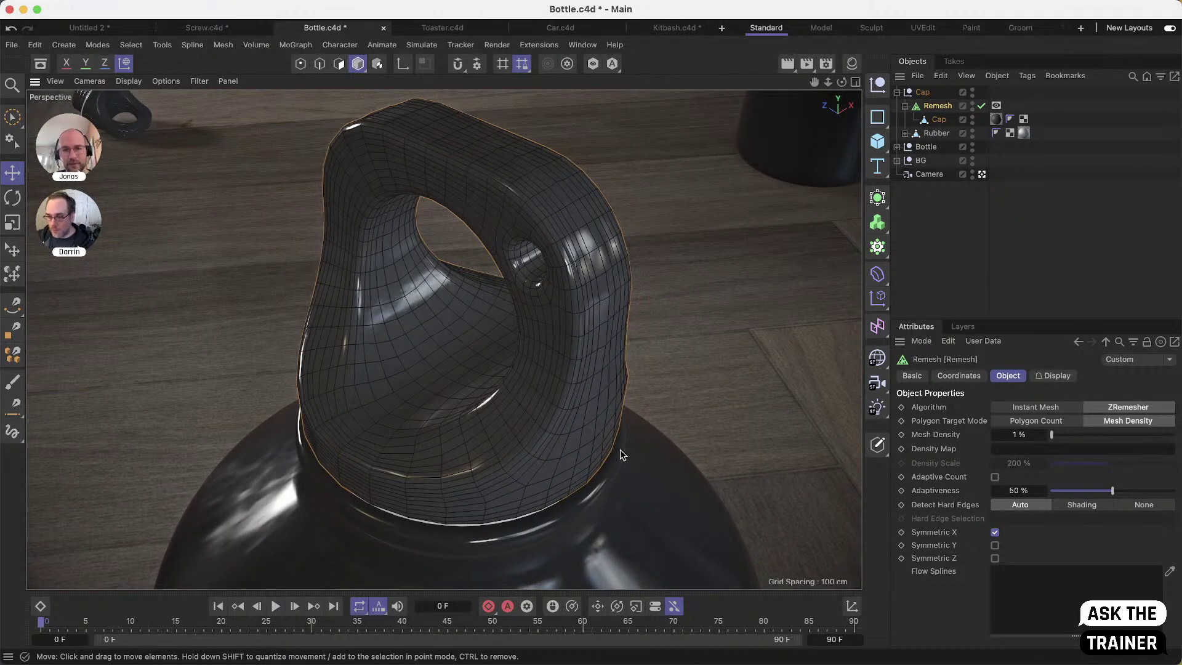
alt+drag(447, 374, 397, 316)
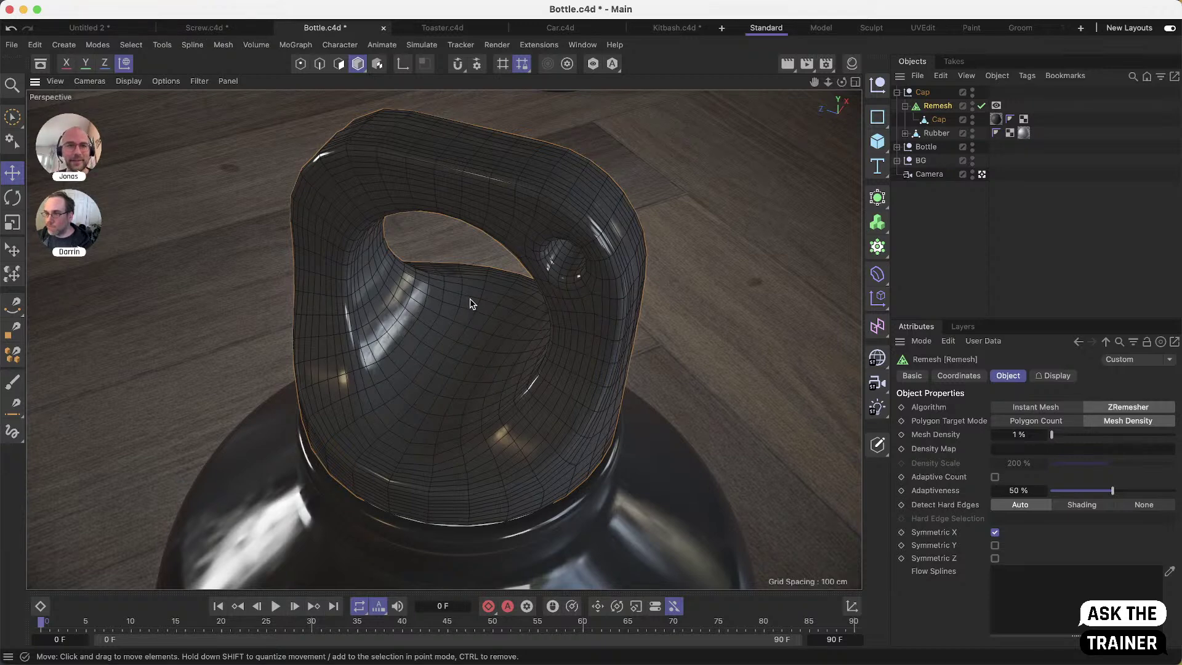
Create a new project and search the Asset Browser for "pipe"
click(722, 31)
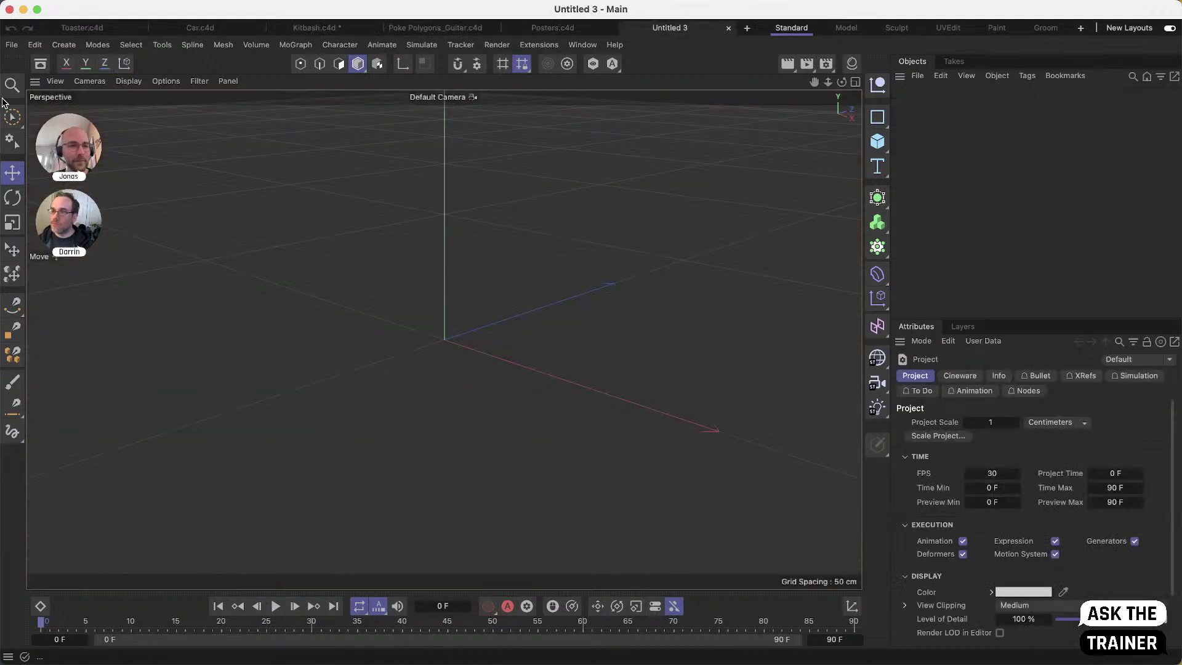
click(45, 64)
click(96, 122)
click(49, 99)
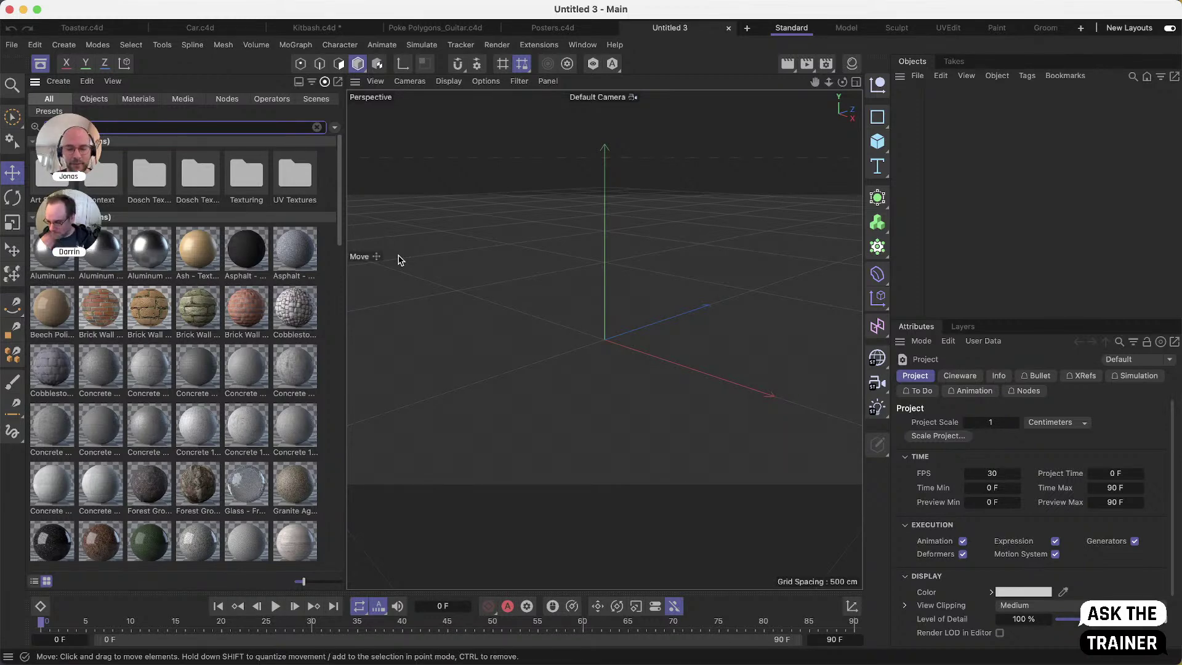
text(pipe)
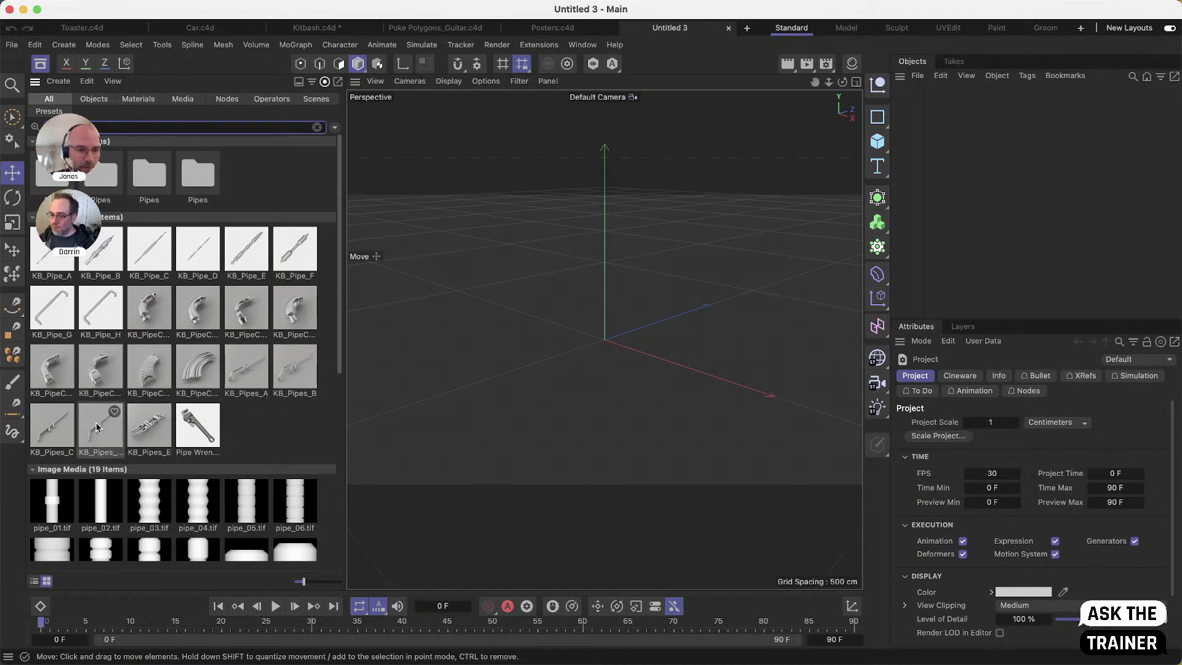
Load the KB_Pipes_E asset into the scene, close the Asset Browser and frame the model's front pipe ends
double_click(172, 447)
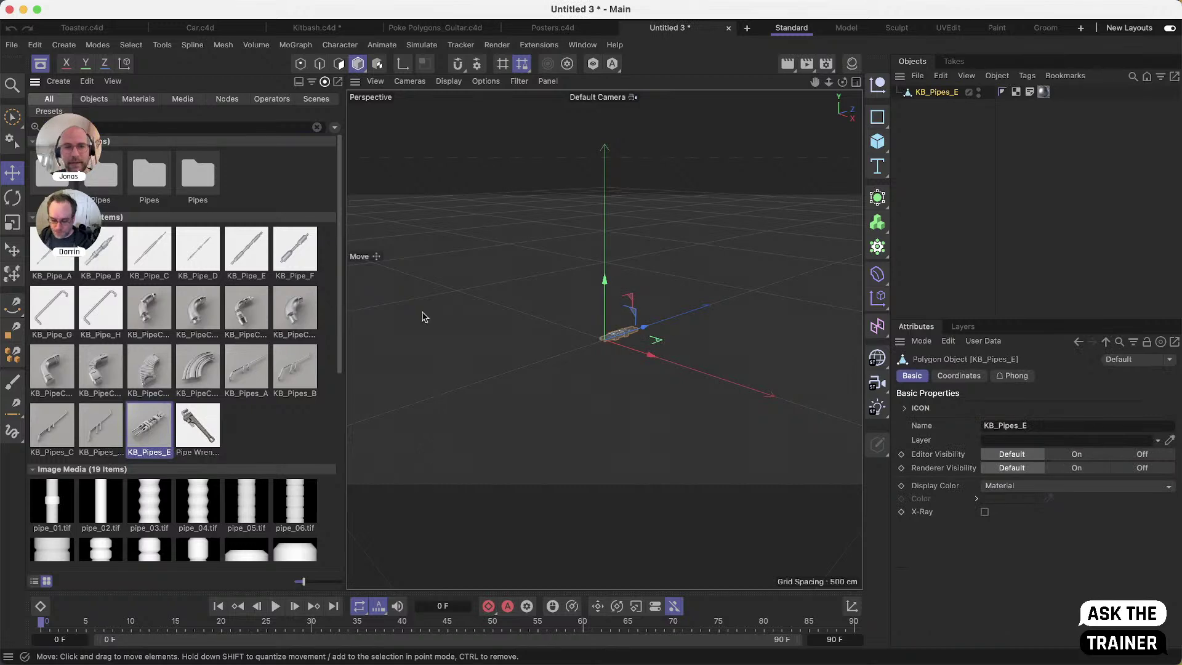
click(40, 64)
key(h)
alt+drag(584, 330, 328, 402)
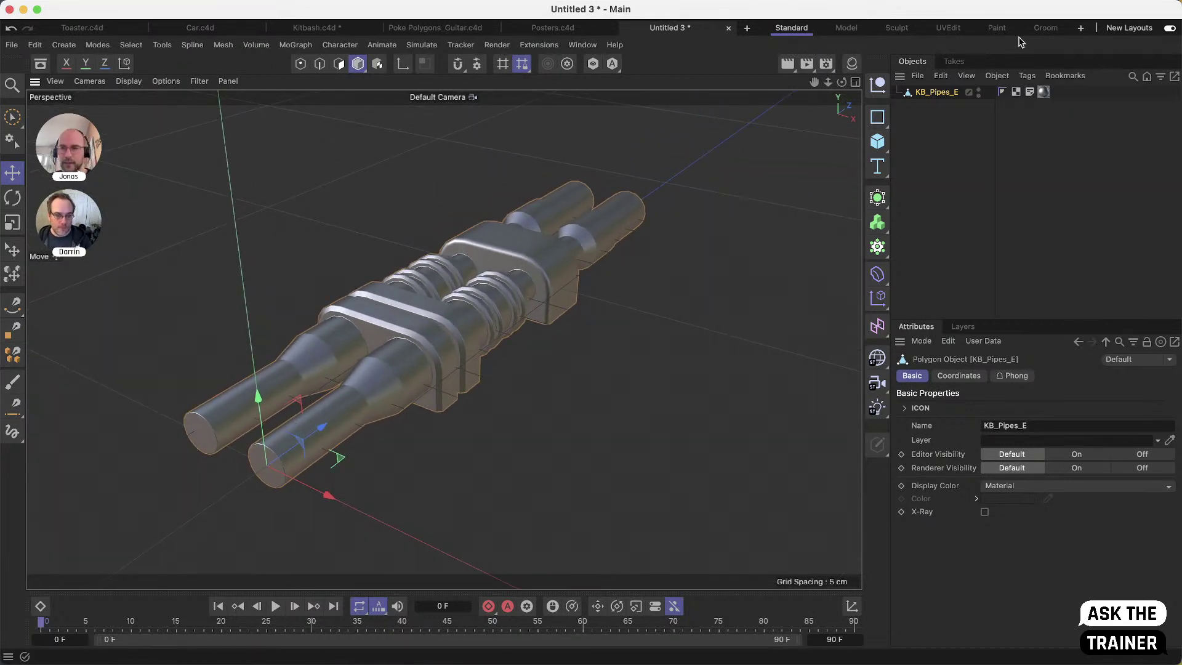
alt+drag(628, 206, 585, 209)
alt+right_drag(461, 377, 427, 369)
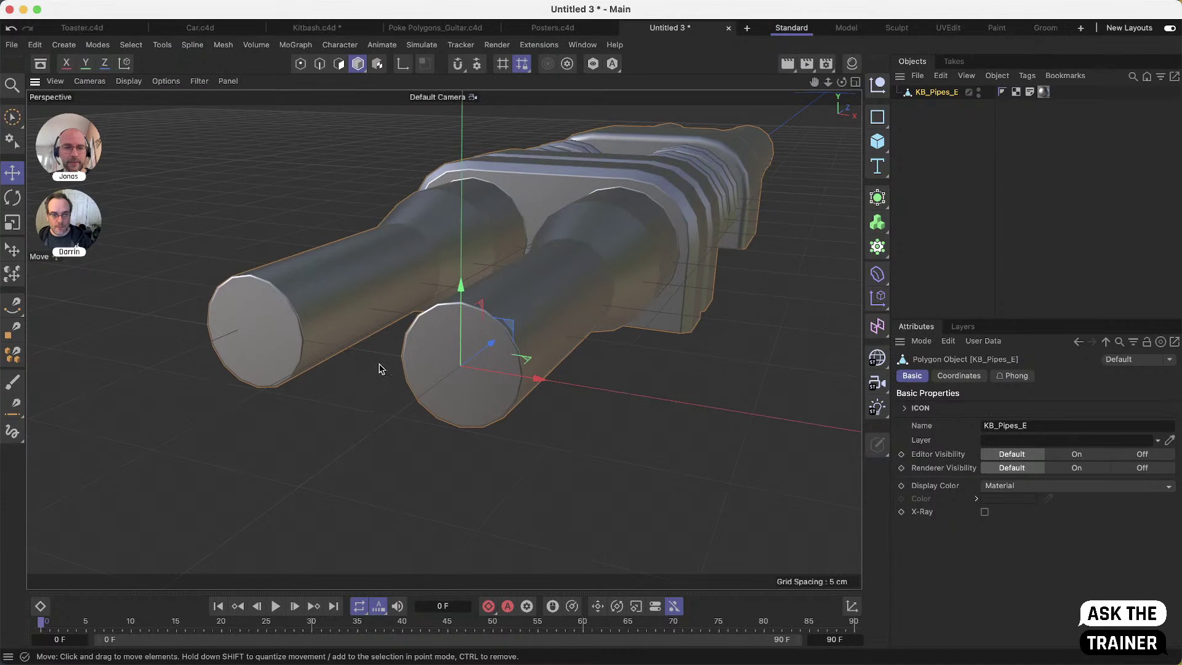
In polygon mode, use Phong Break Selection to select the round end cap of one front pipe
click(339, 64)
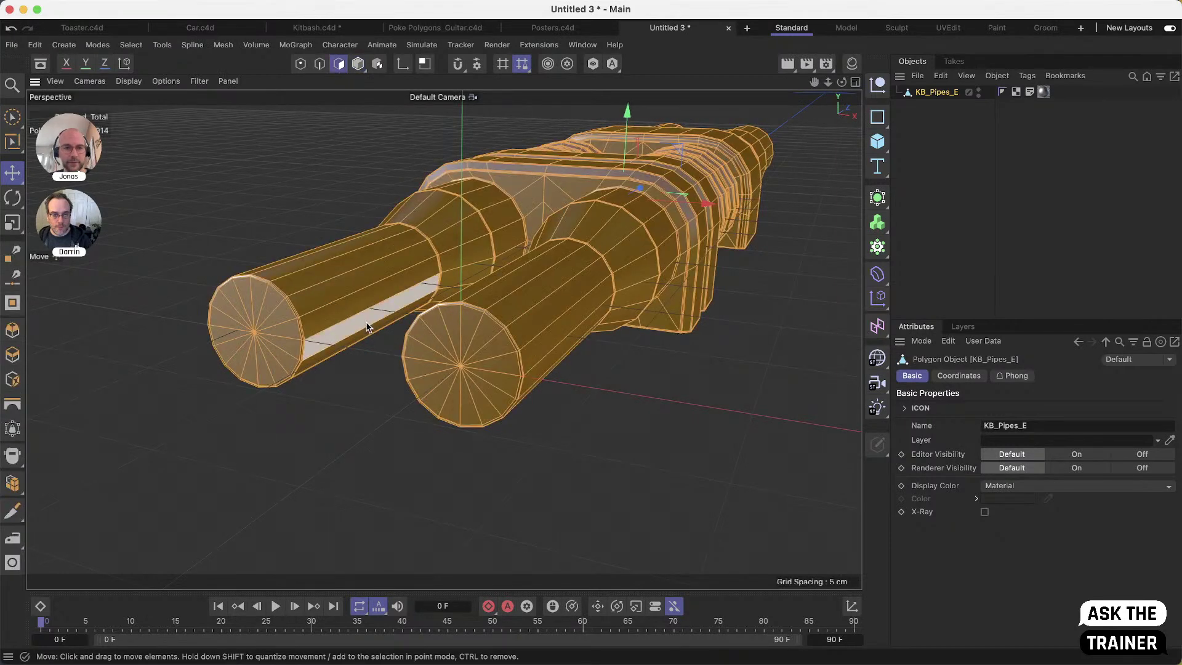
click(12, 142)
click(112, 252)
click(290, 339)
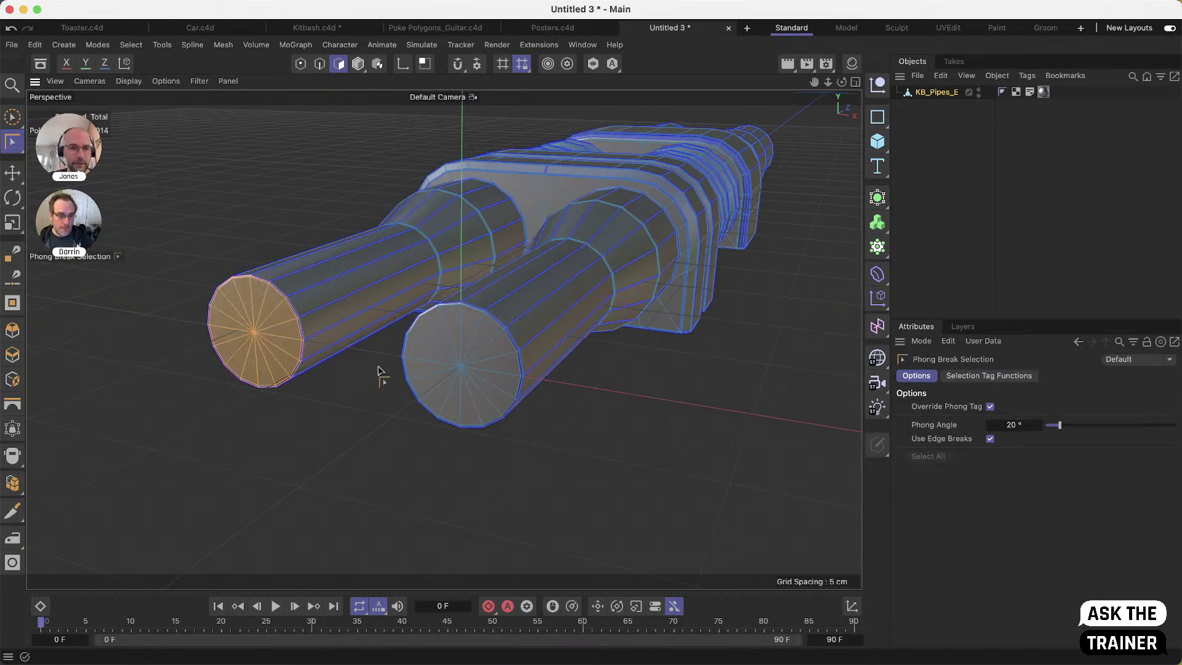
scroll(505, 357, up, 2)
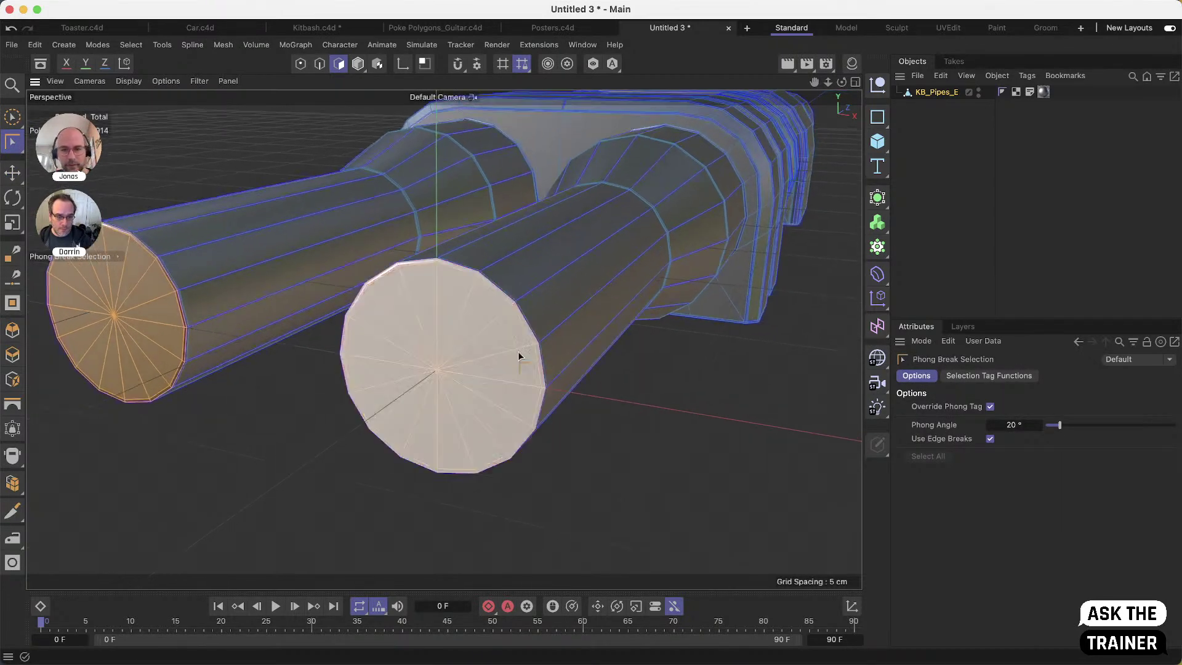
Add the second front pipe's end cap to the Phong Break selection and delete both caps
shift+click(529, 347)
scroll(518, 345, up, 5)
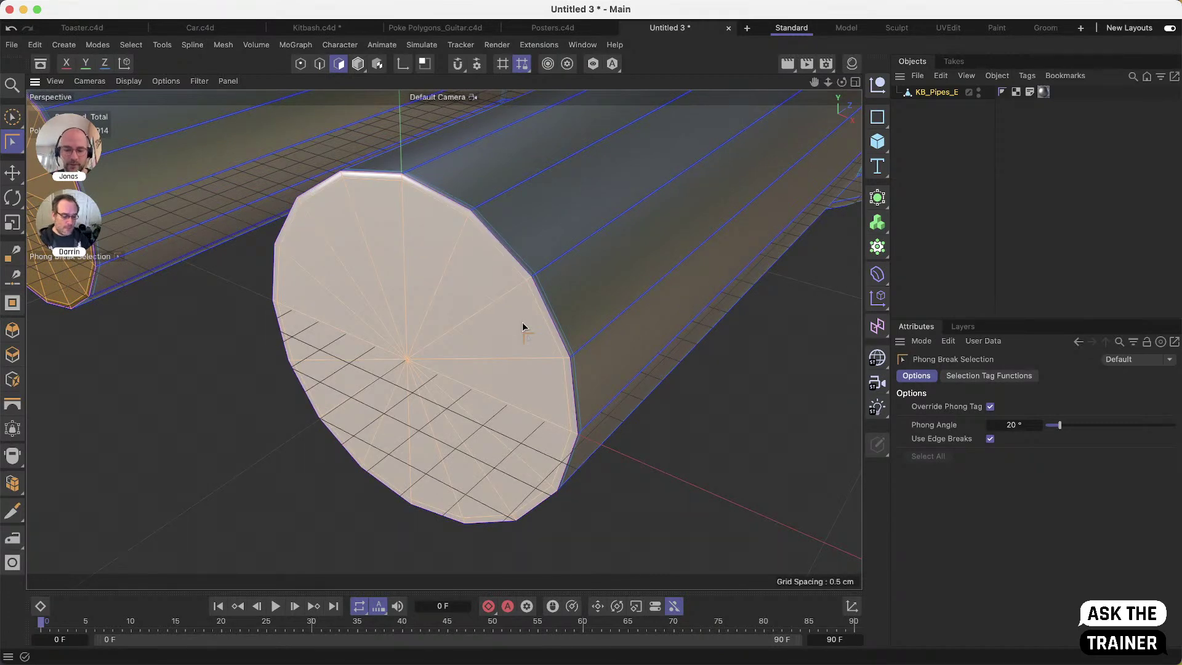
key(u)
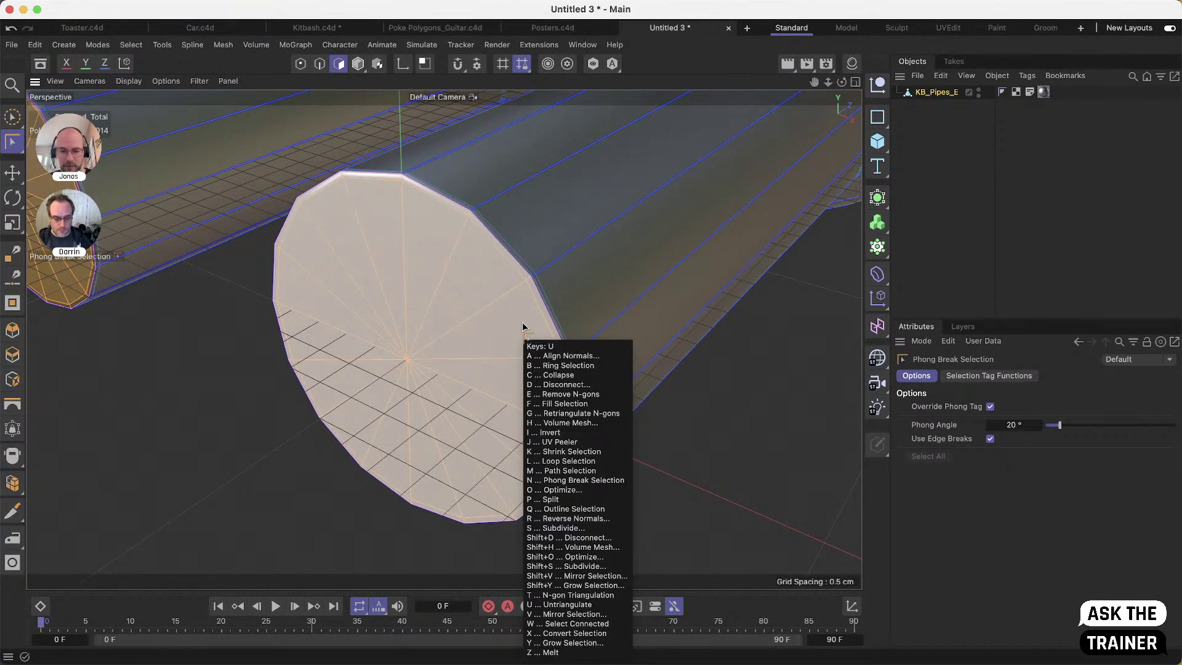
key(n)
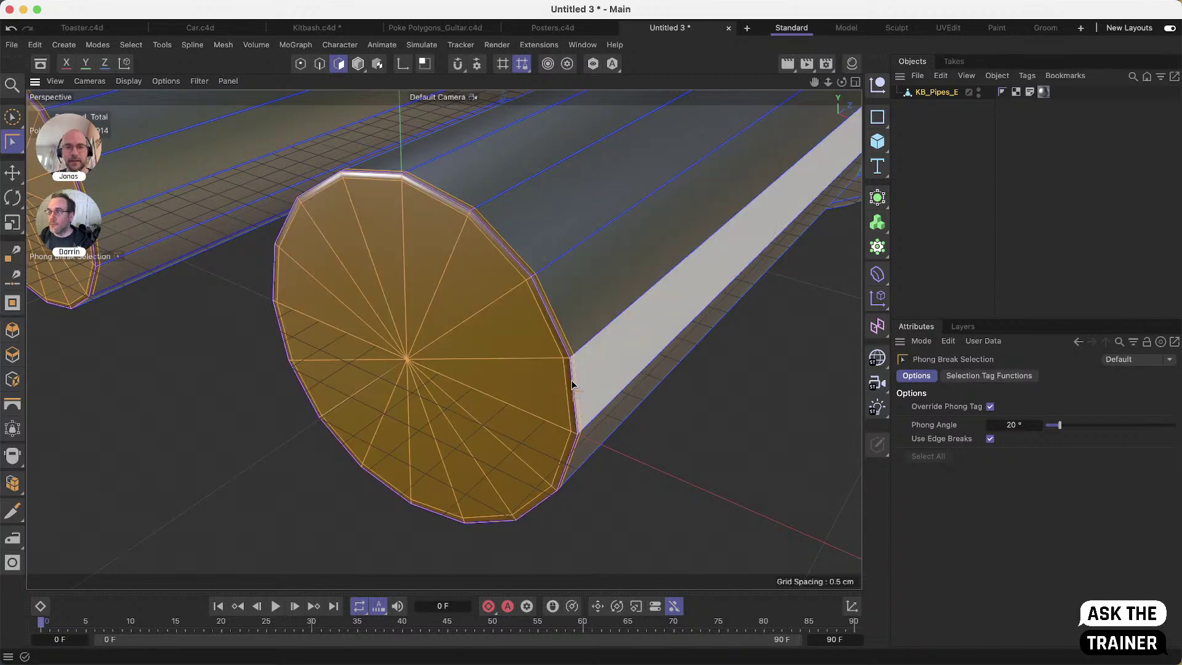
scroll(527, 413, down, 3)
alt+drag(527, 414, 536, 241)
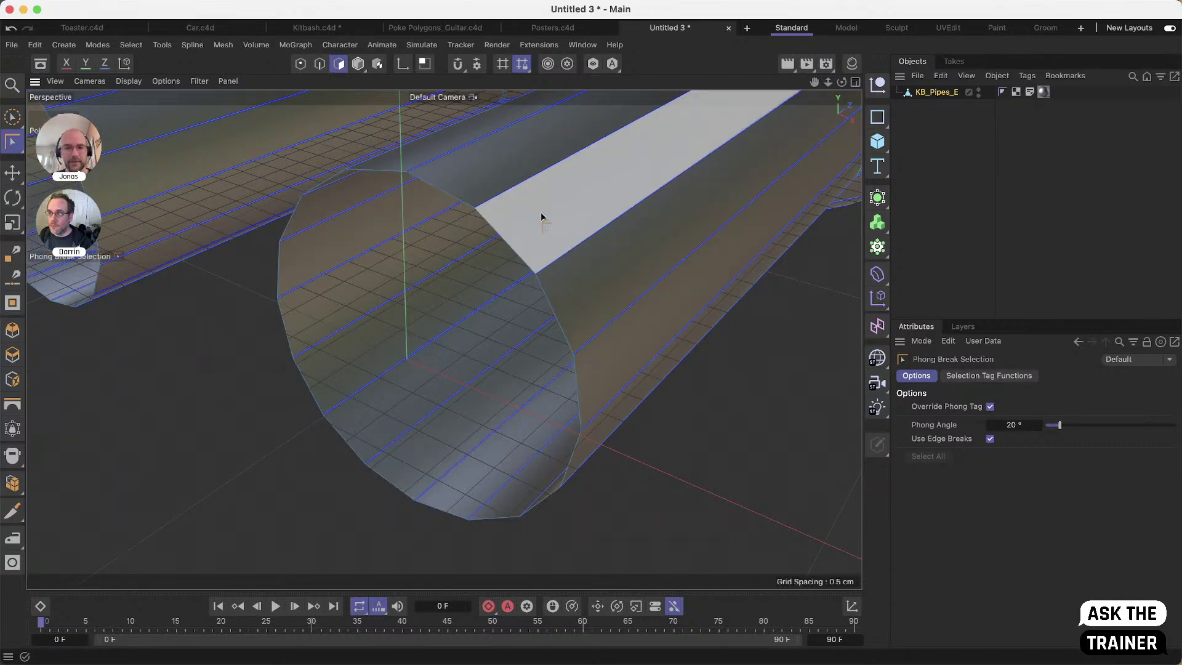
alt+middle_drag(567, 236, 570, 283)
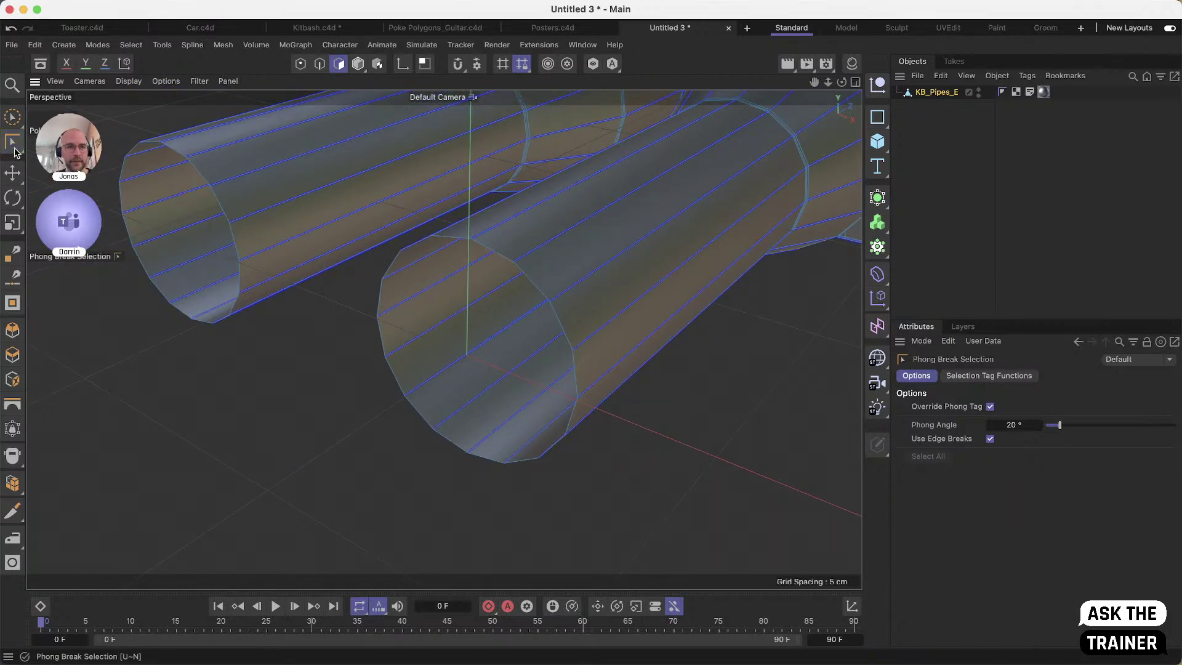
In edge mode, loop-select the open rim edges of both front pipes
click(14, 150)
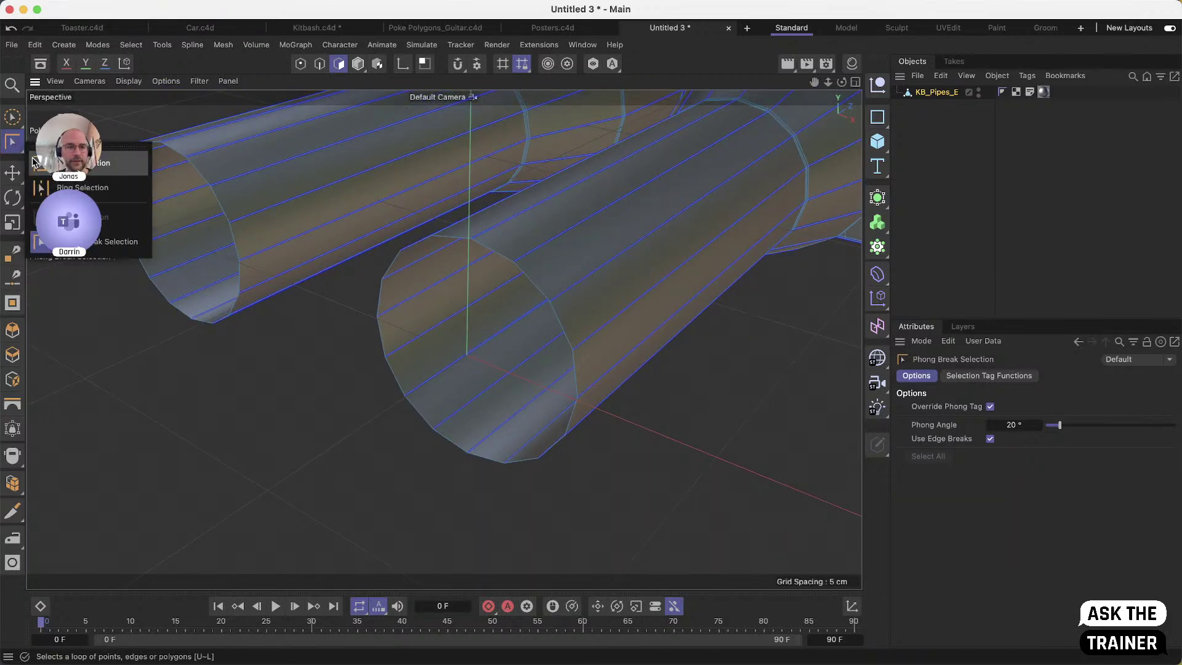
click(38, 164)
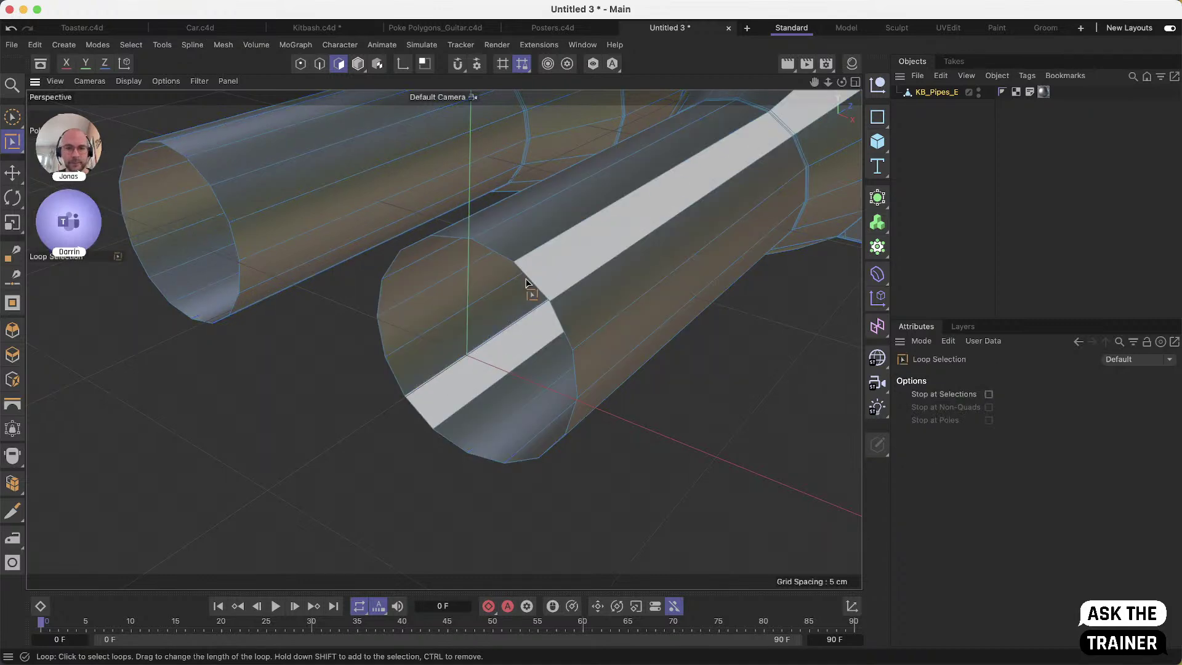
key(Return)
click(492, 249)
shift+click(216, 180)
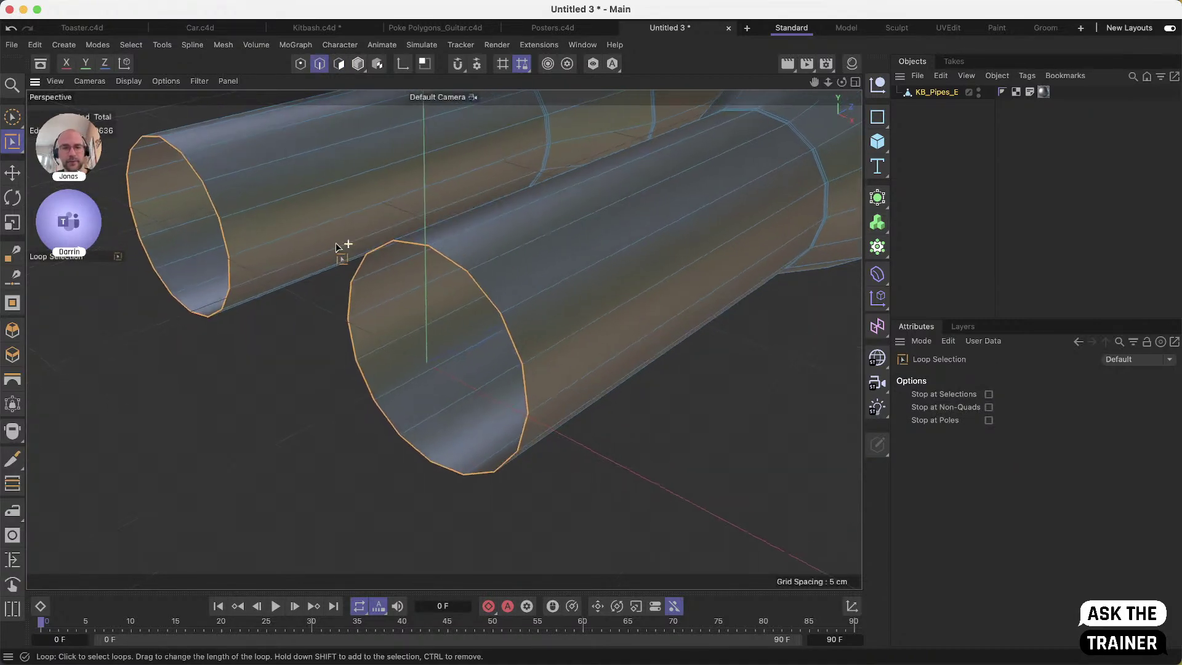
mouse_move(347, 244)
alt+mouse_down()
mouse_move(364, 253)
mouse_move(323, 259)
mouse_move(337, 258)
alt+mouse_up()
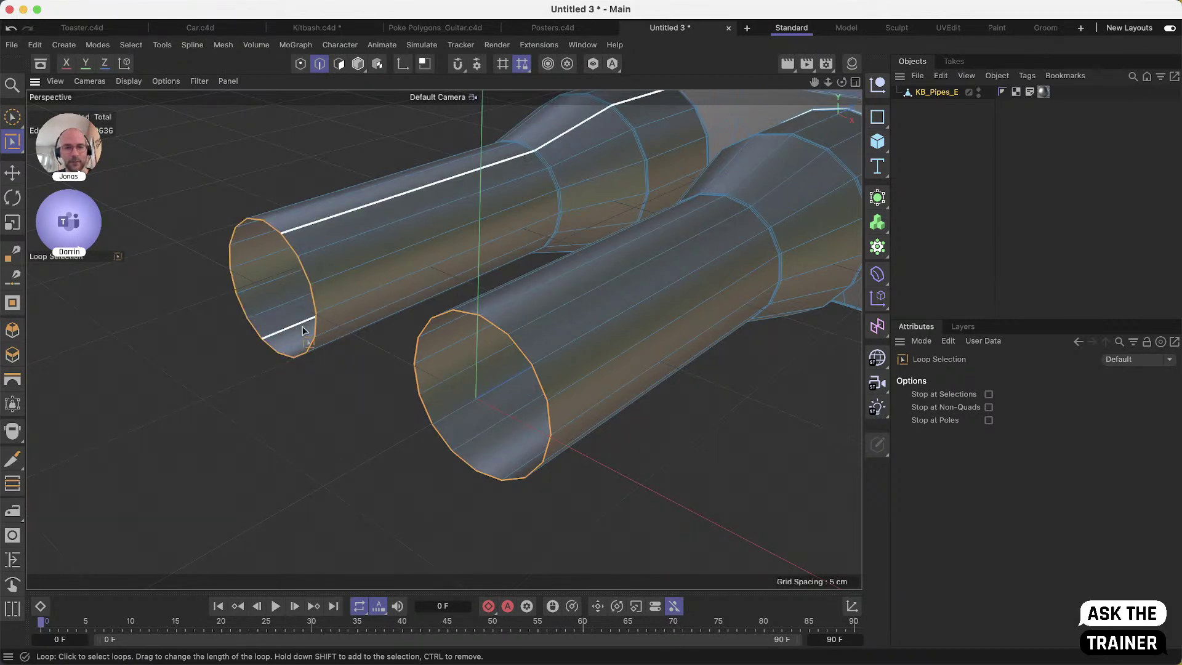
Cap both open front pipe ends with Close Polygon Hole, using the Grid polygon type
key(m)
key(d)
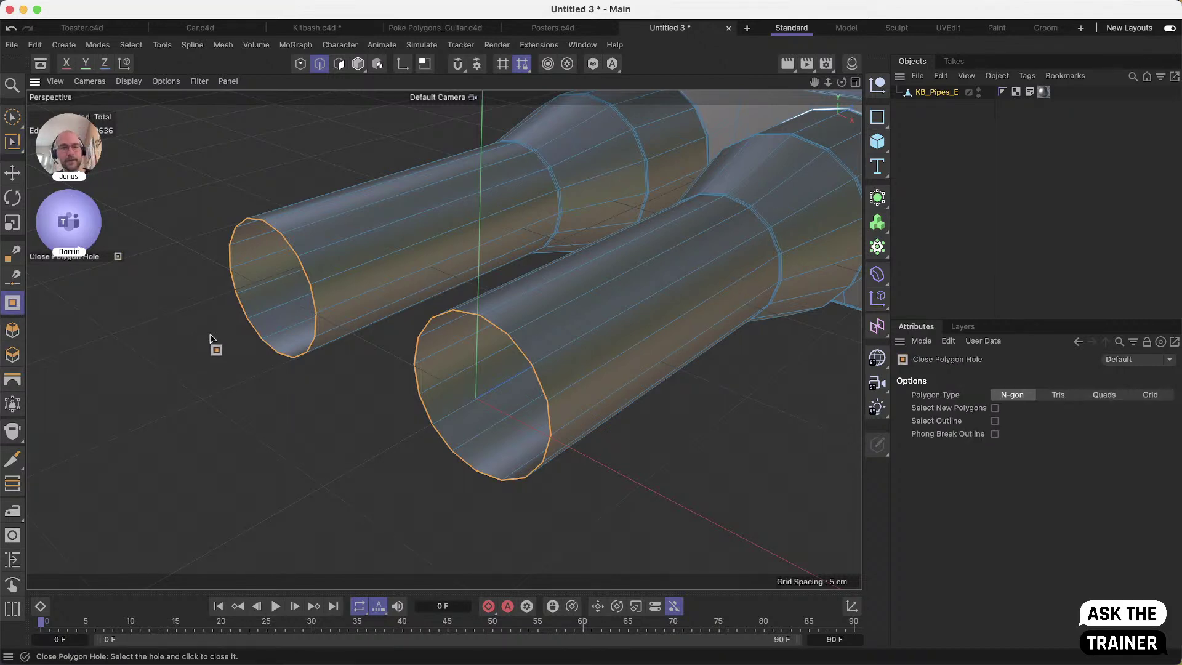
key(Return)
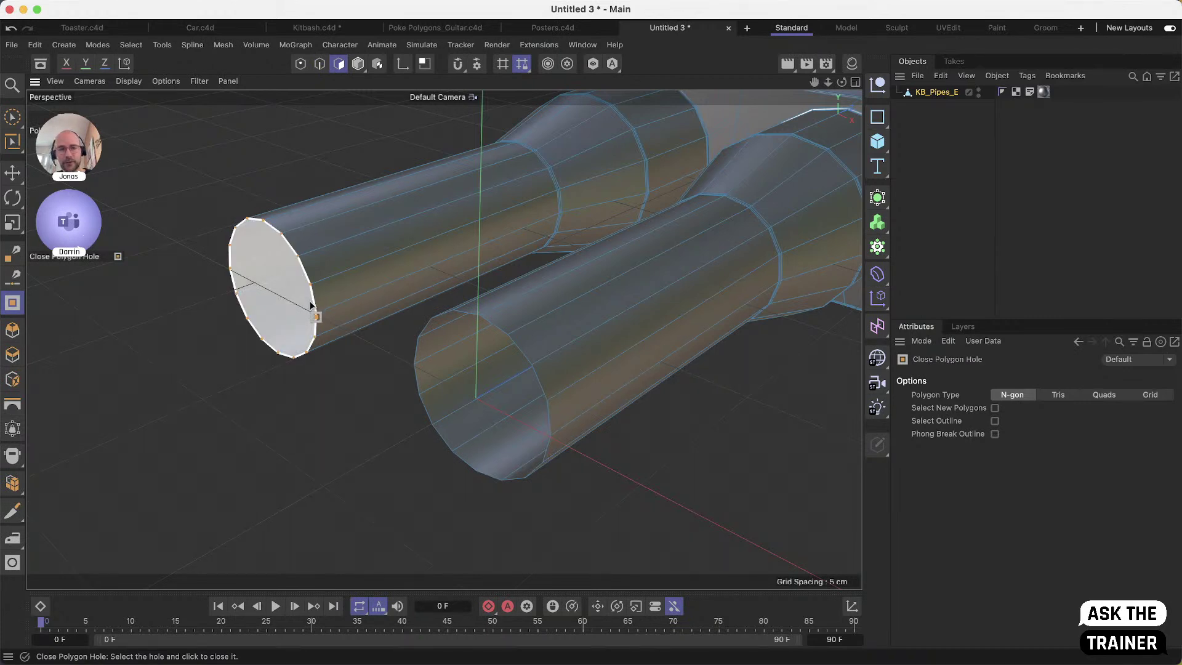
click(523, 355)
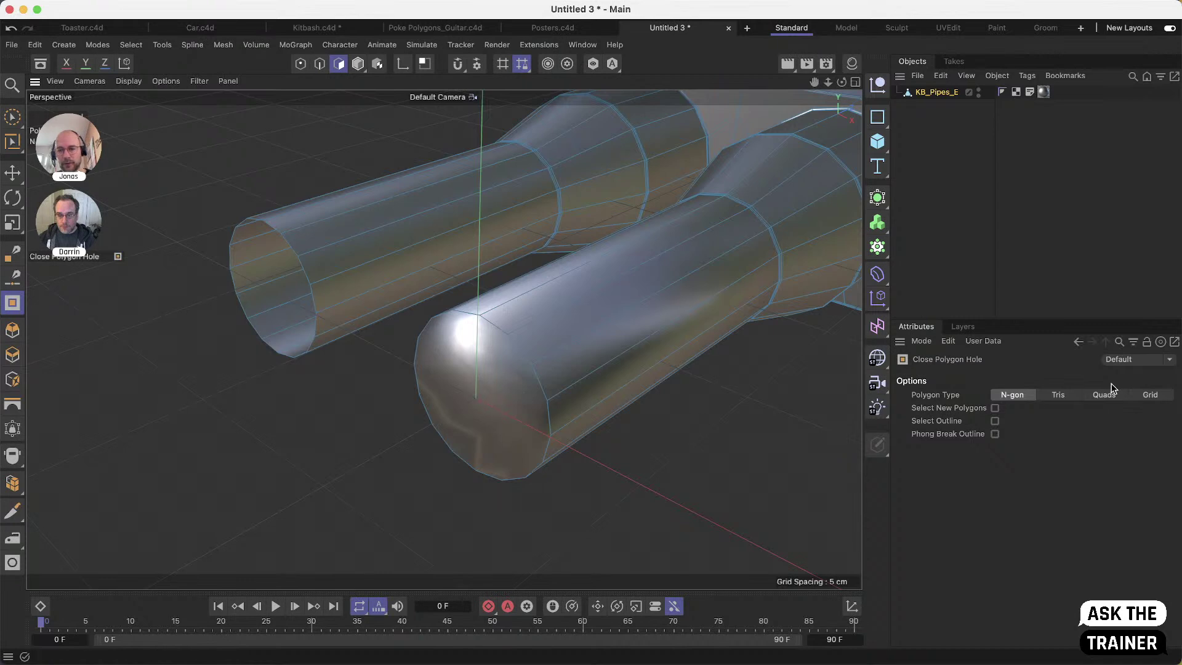
click(1150, 395)
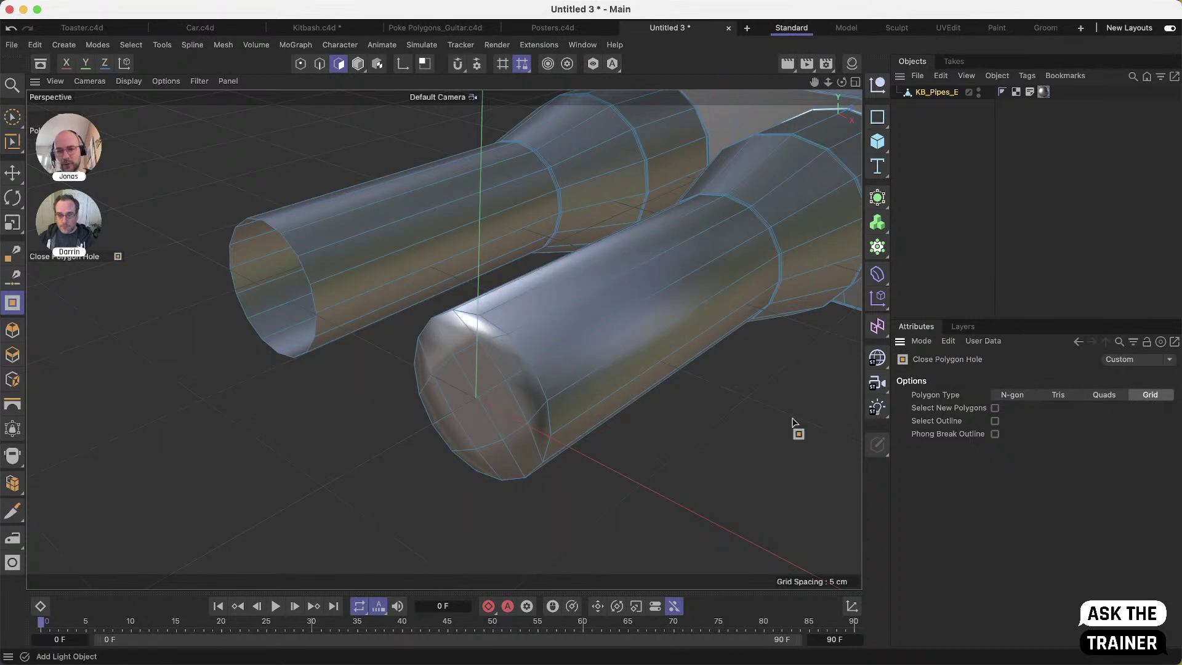
click(314, 331)
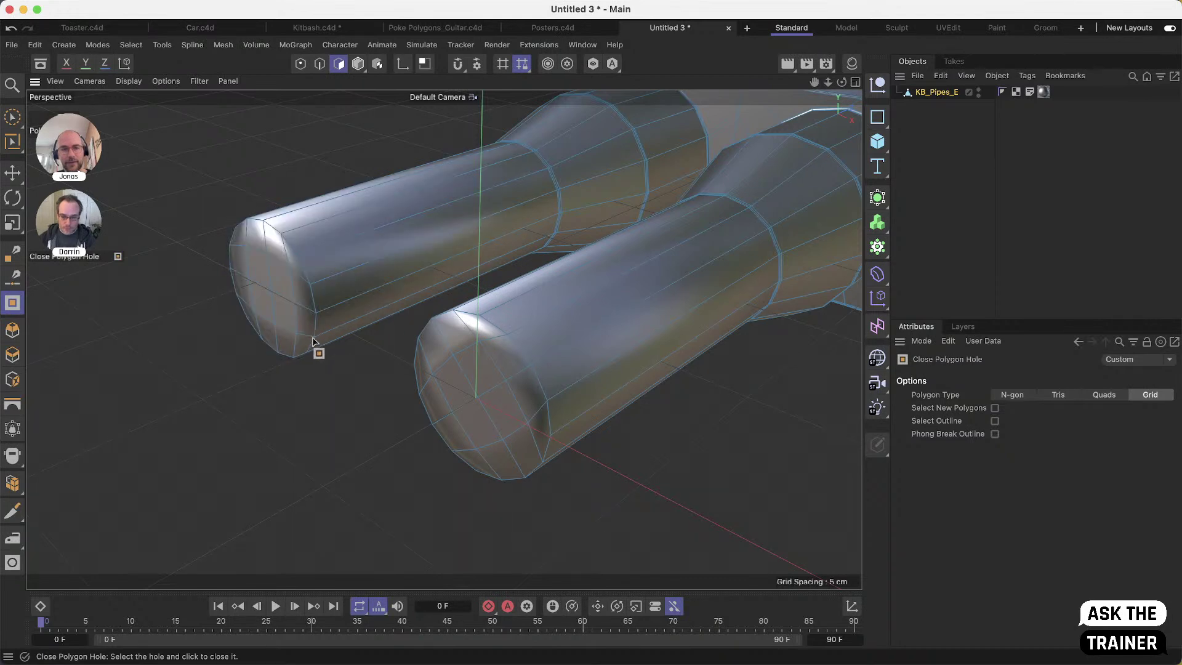
alt+drag(222, 311, 265, 312)
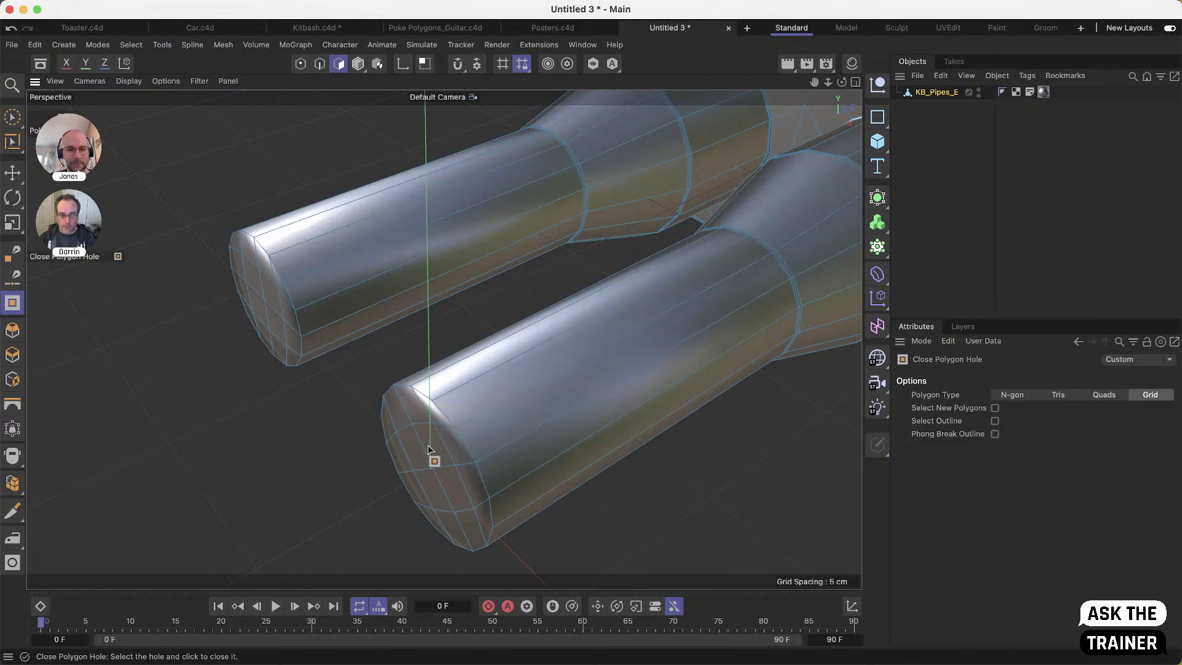
Select the new grid caps on both front pipe ends with Phong Break Selection
drag(12, 142, 102, 241)
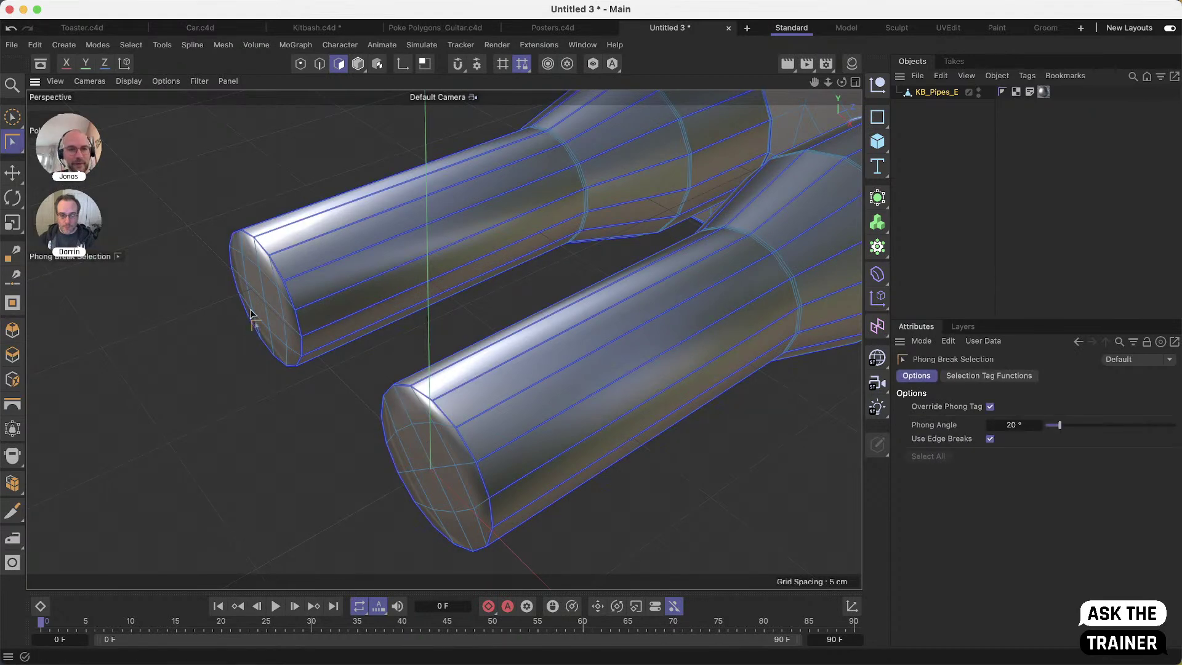
click(268, 298)
shift+click(449, 461)
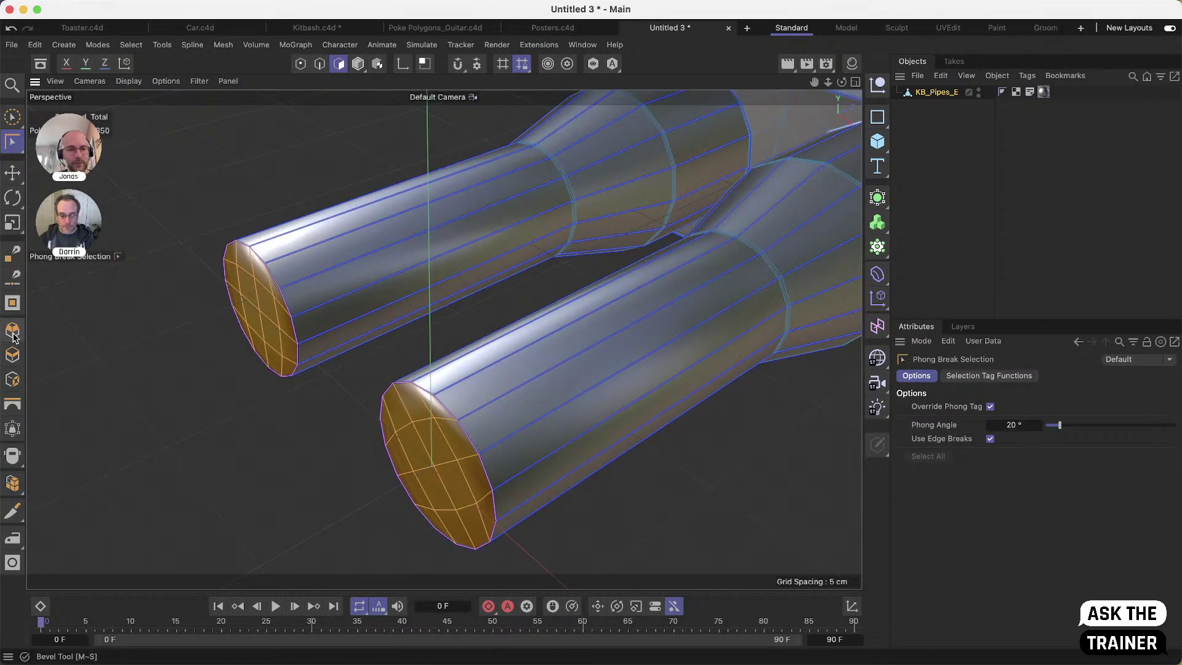
Bridge the two selected caps into a U-shaped bend with Subdivision 10 and Tension 100%
click(12, 404)
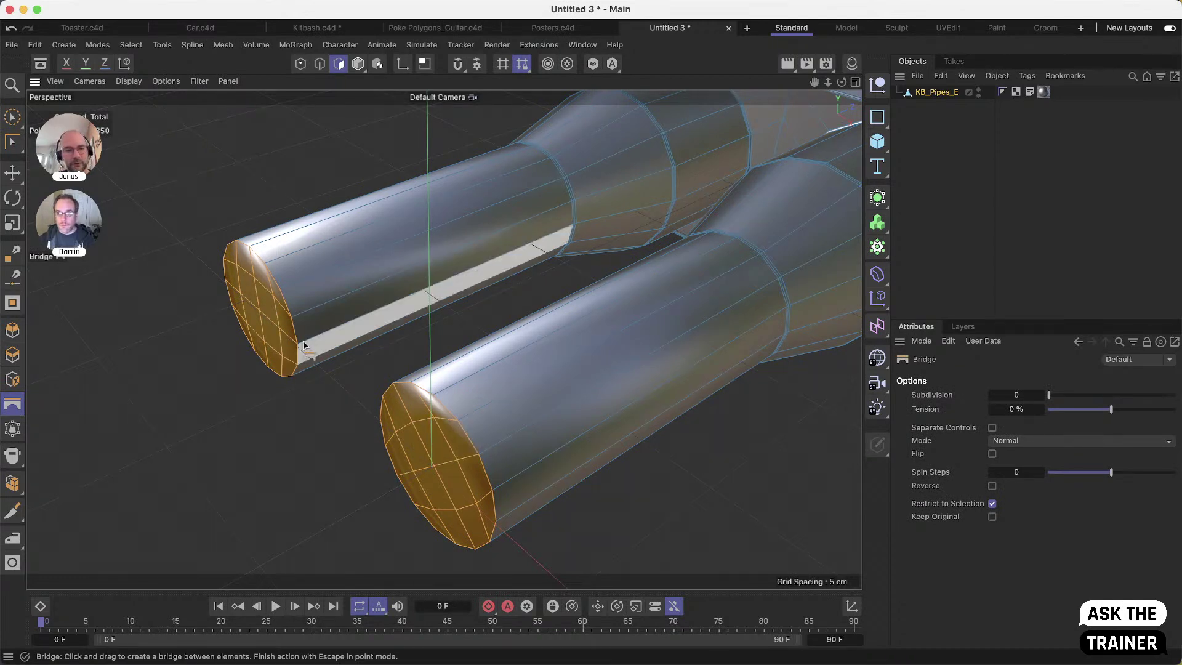
drag(297, 348, 345, 471)
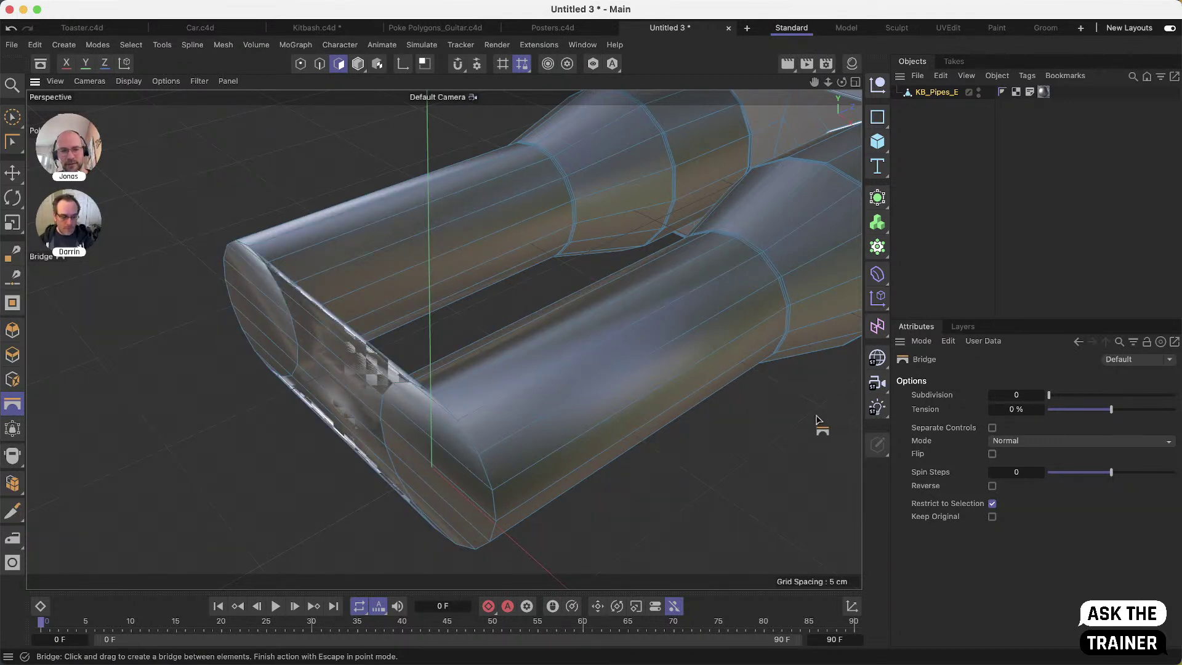
drag(1054, 394, 1175, 402)
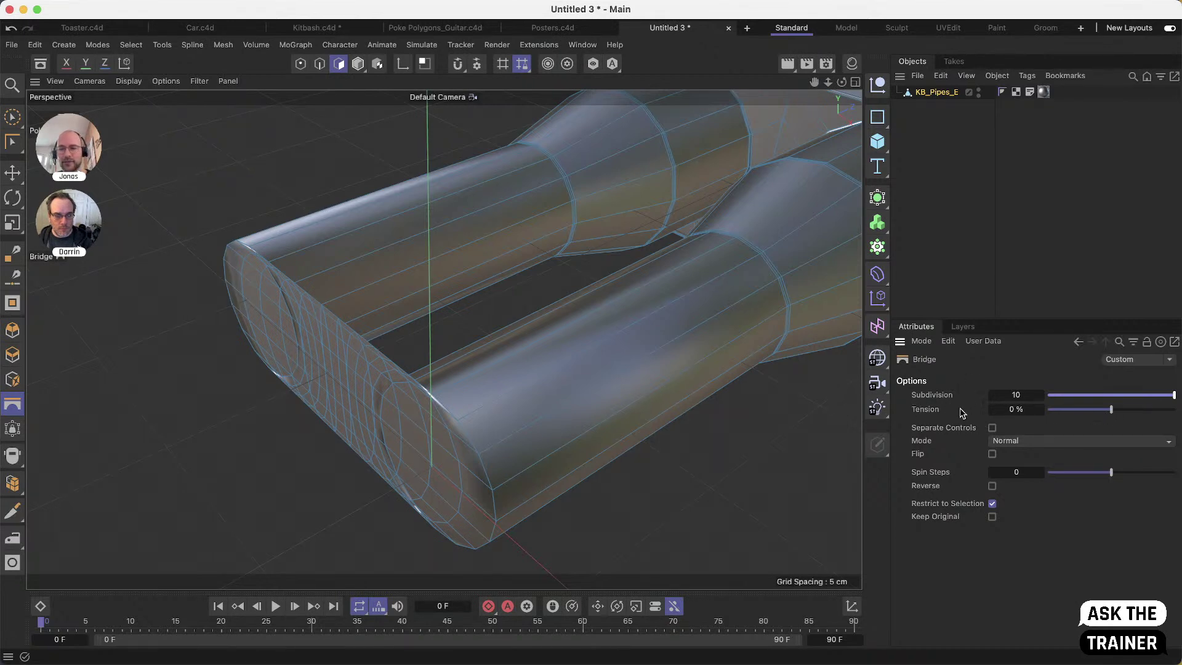
drag(1111, 409, 1176, 411)
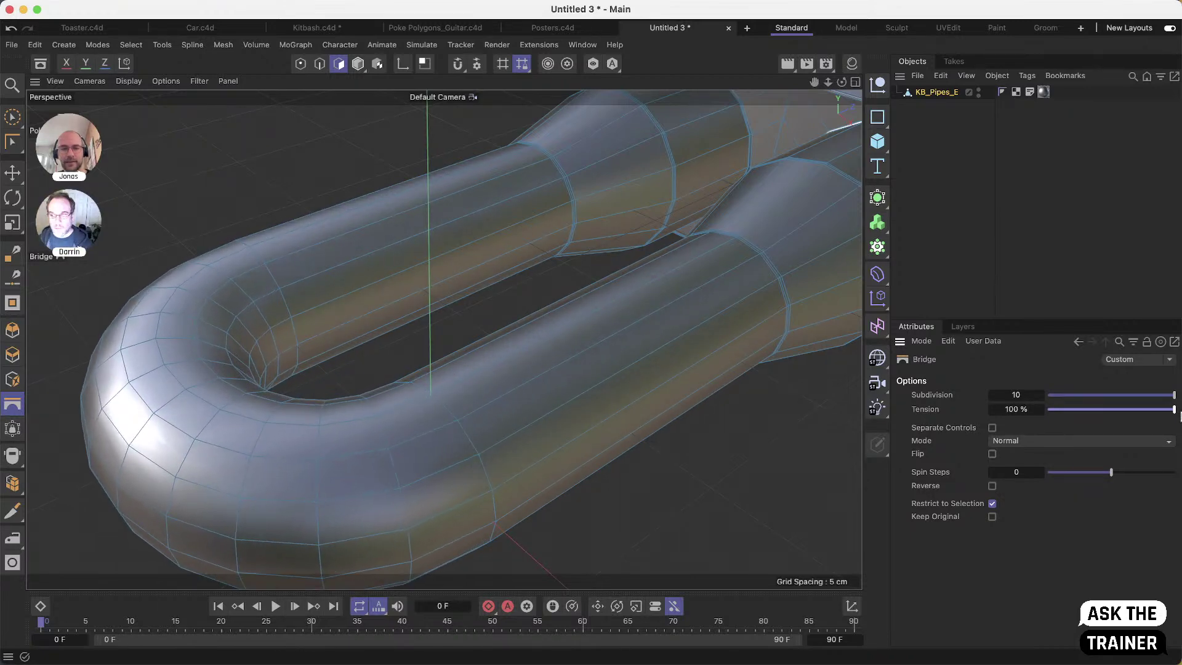
scroll(549, 368, down, 3)
alt+drag(550, 368, 412, 424)
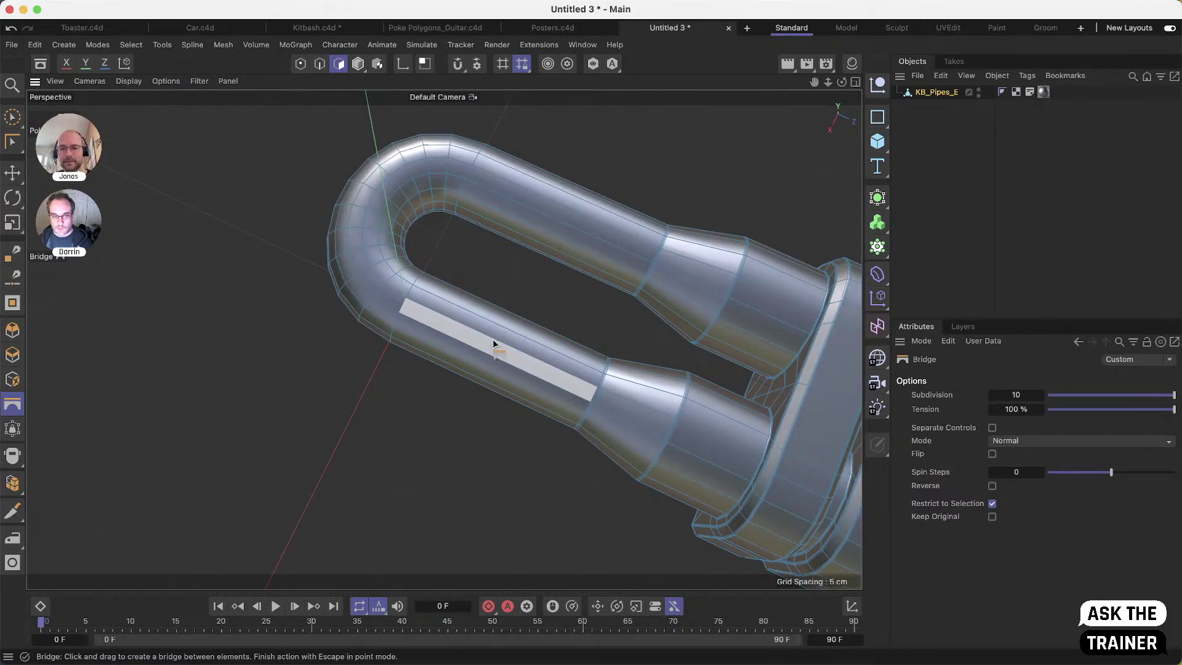
Select both round end caps at the model's opposite end with Phong Break Selection and delete them
alt+drag(524, 356, 409, 361)
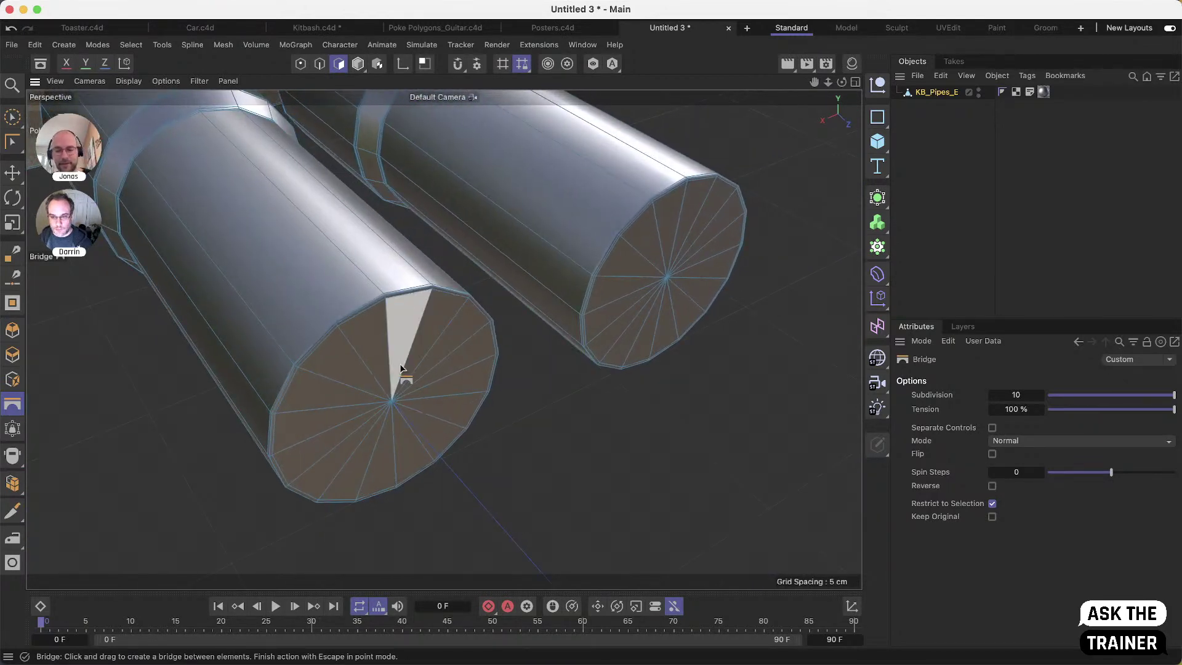
key(space)
click(403, 363)
shift+click(698, 280)
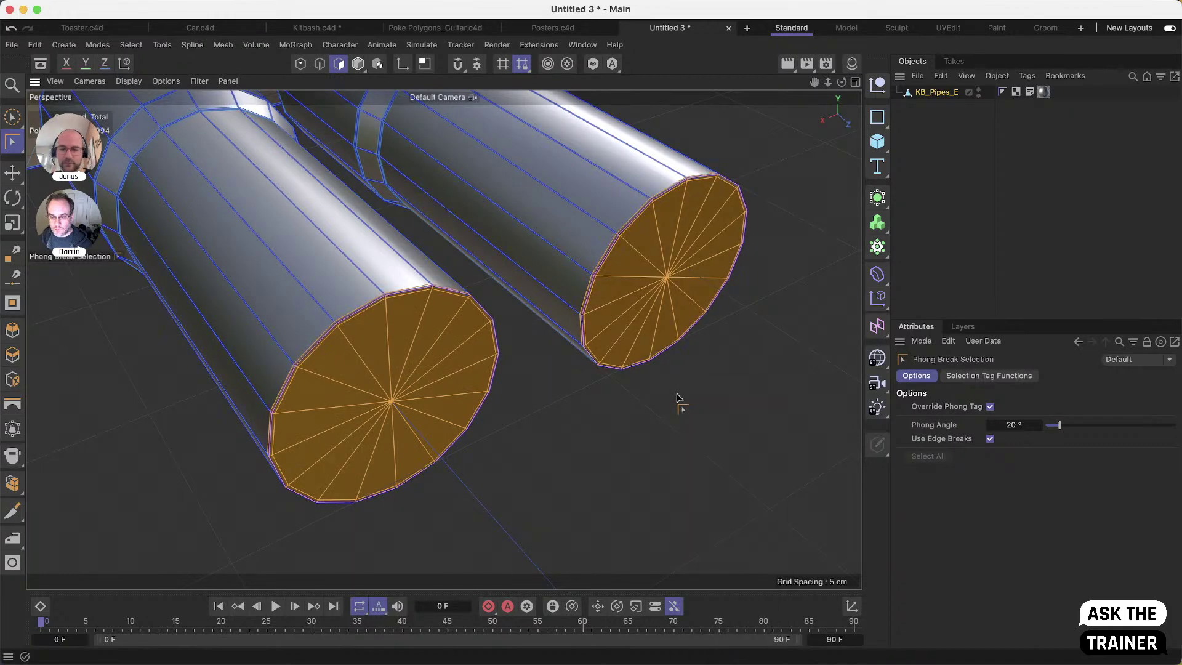
key(Delete)
alt+drag(467, 283, 353, 79)
Loop-select the rim edges of the two newly opened pipe ends in edge mode
click(319, 63)
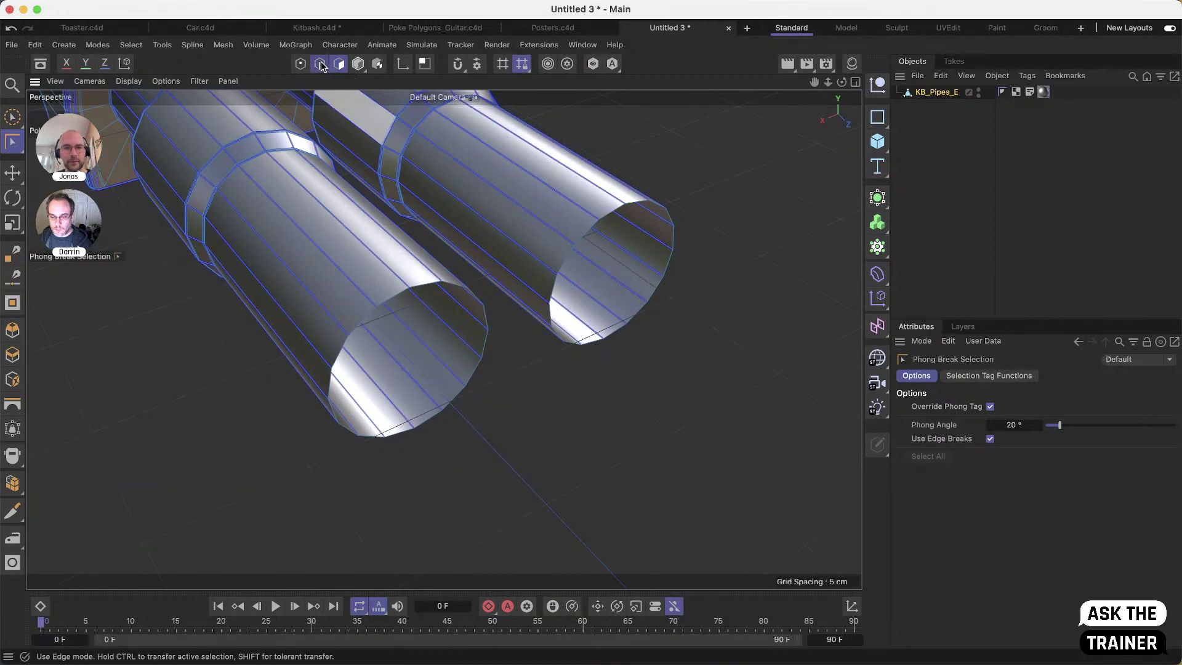
key(u)
key(l)
click(424, 287)
shift+click(547, 264)
In model mode, duplicate KB_Pipes_E and rotate the copy -90° so it stands upright
click(357, 64)
scroll(391, 243, down, 5)
alt+drag(390, 243, 445, 258)
scroll(435, 274, down, 8)
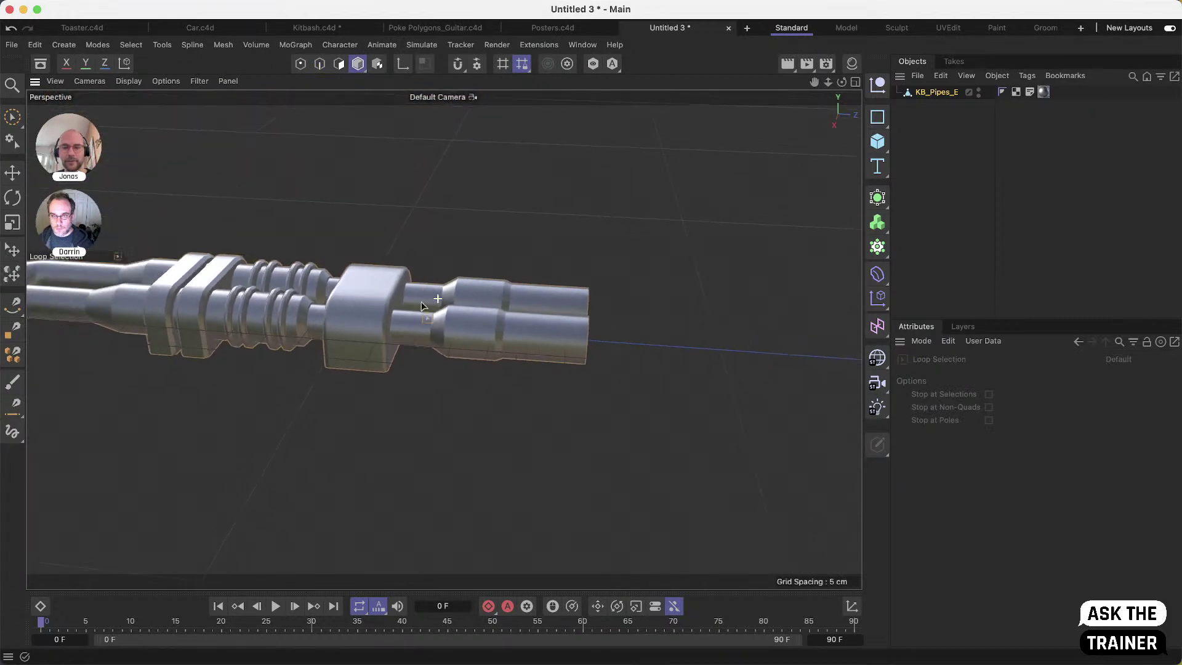
ctrl+drag(930, 102, 931, 106)
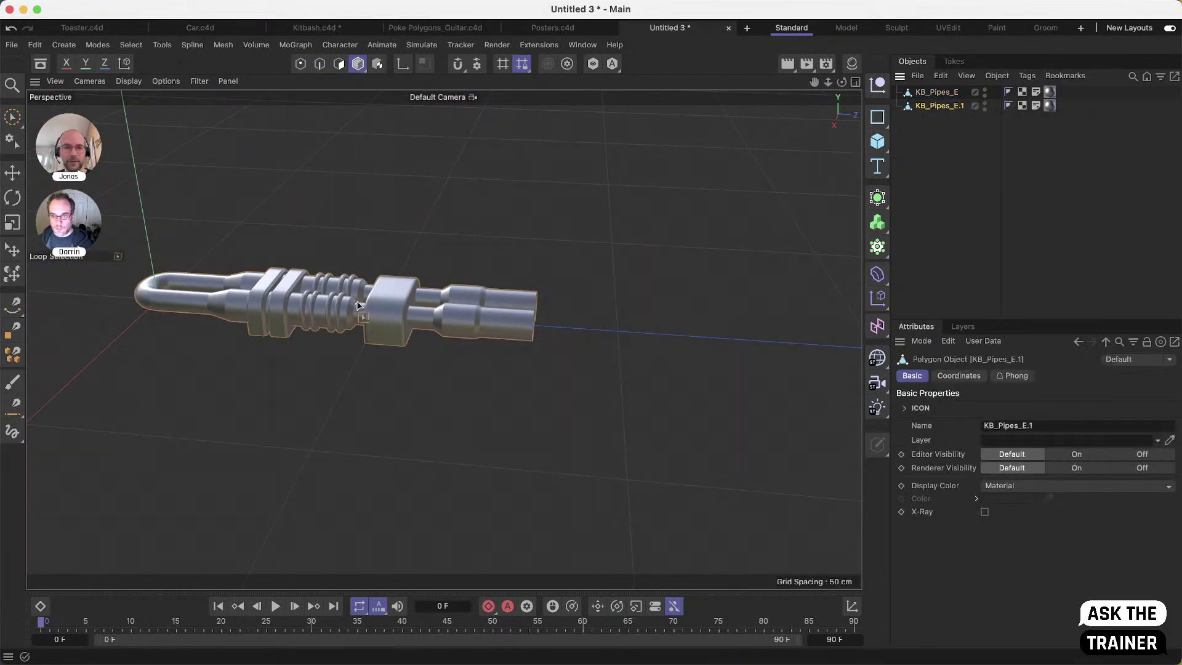
key(r)
drag(187, 276, 204, 345)
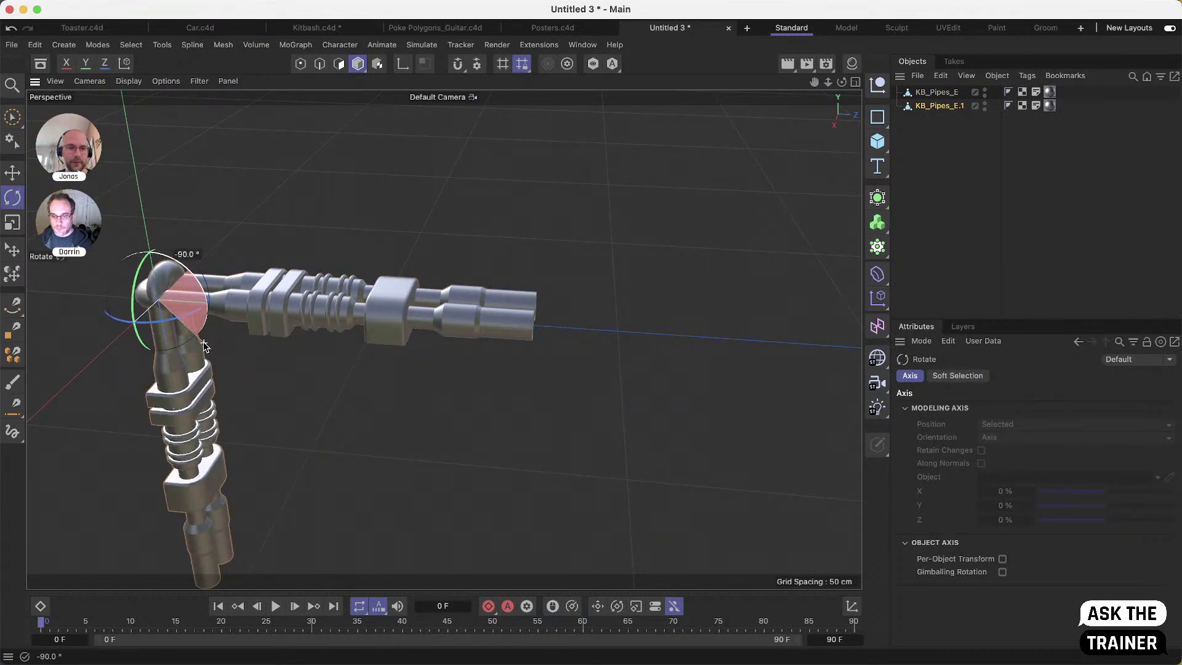
Move the upright copy above and just beyond the original's open pipe ends
key(e)
drag(189, 296, 641, 139)
alt+drag(174, 509, 602, 327)
drag(606, 233, 609, 182)
alt+drag(496, 565, 544, 480)
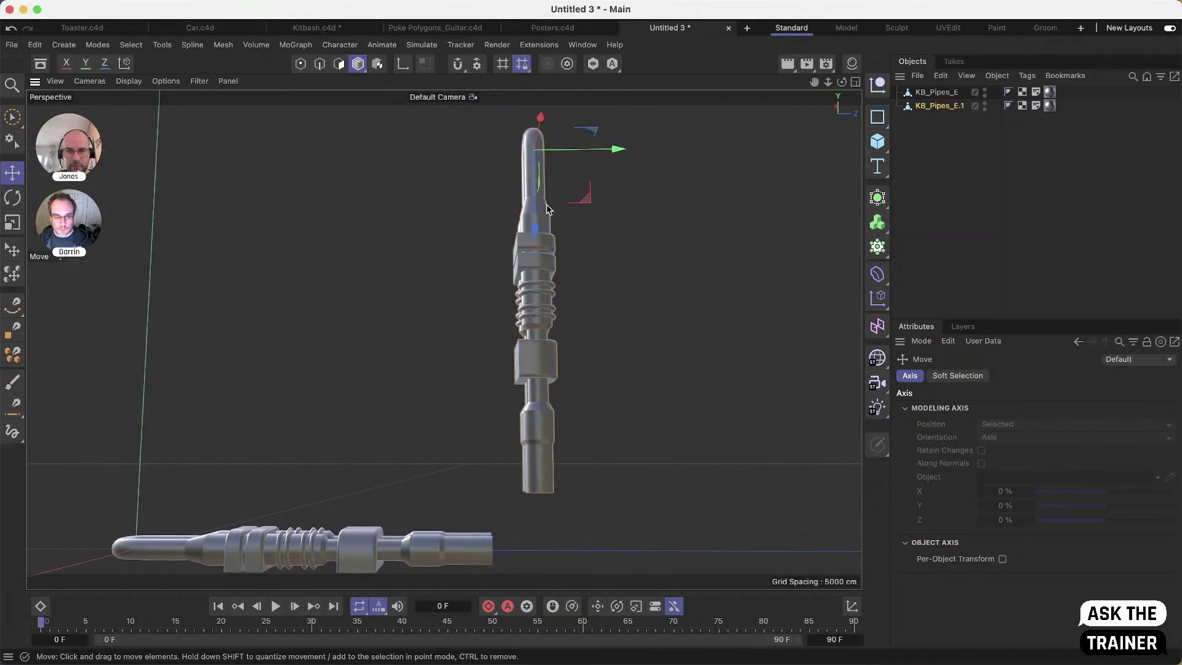
drag(533, 213, 531, 251)
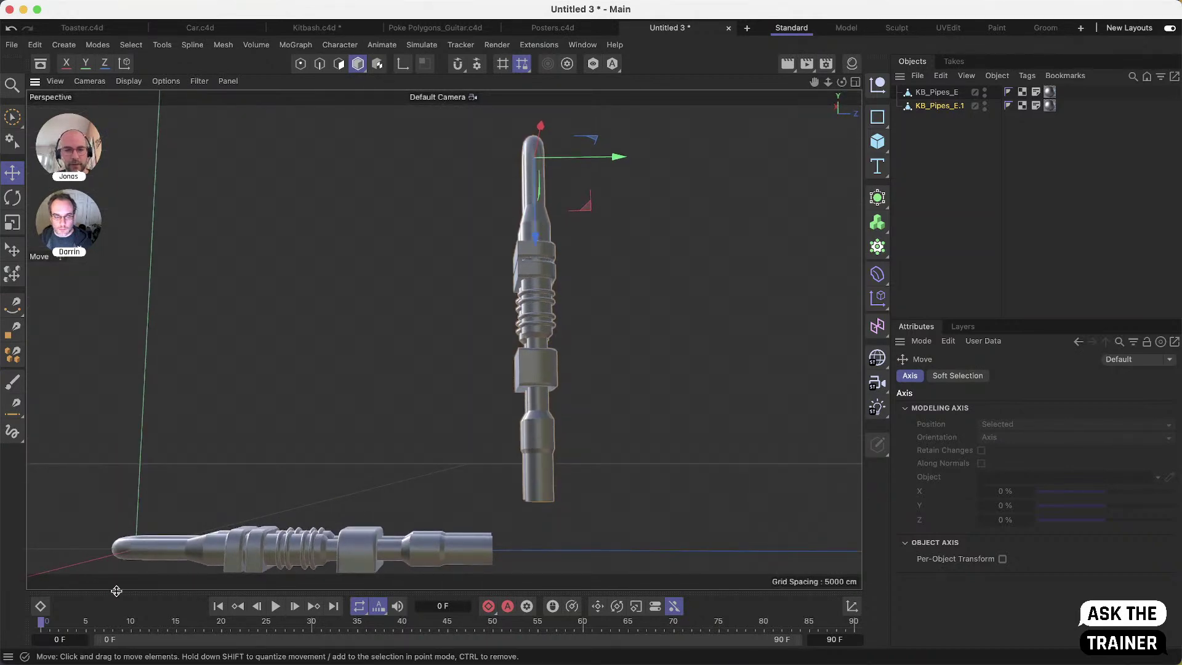
alt+drag(147, 556, 419, 468)
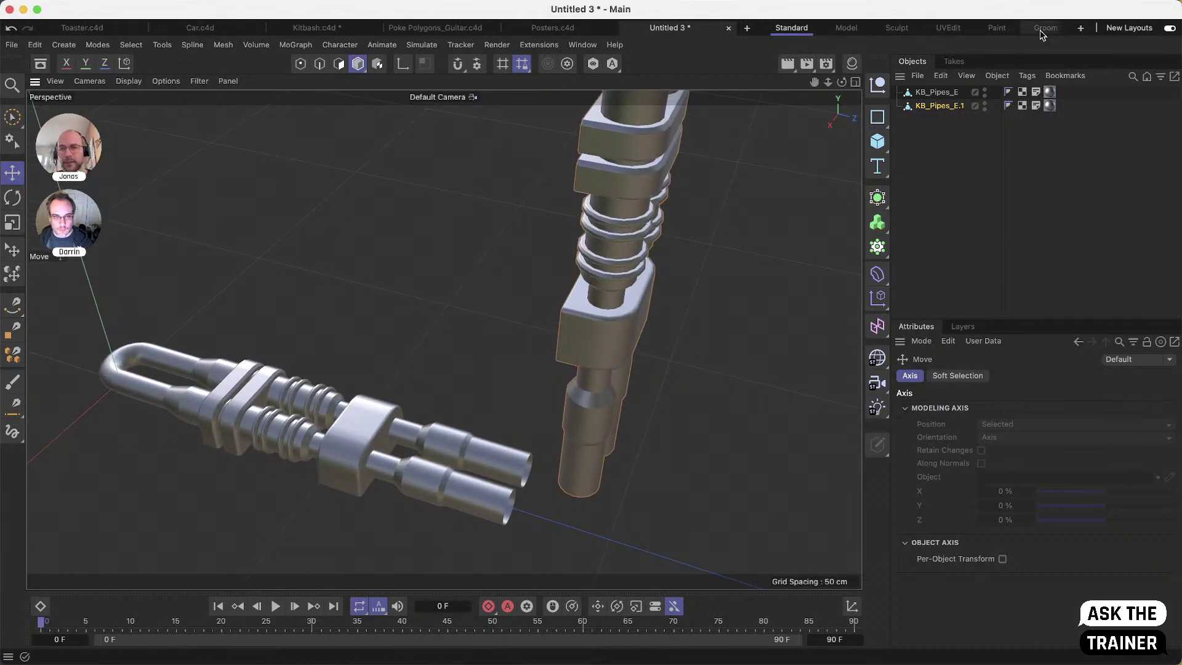
With both pipe objects selected in edge mode, bridge one horizontal pipe's open rim to the upright copy's matching rim
shift+click(948, 91)
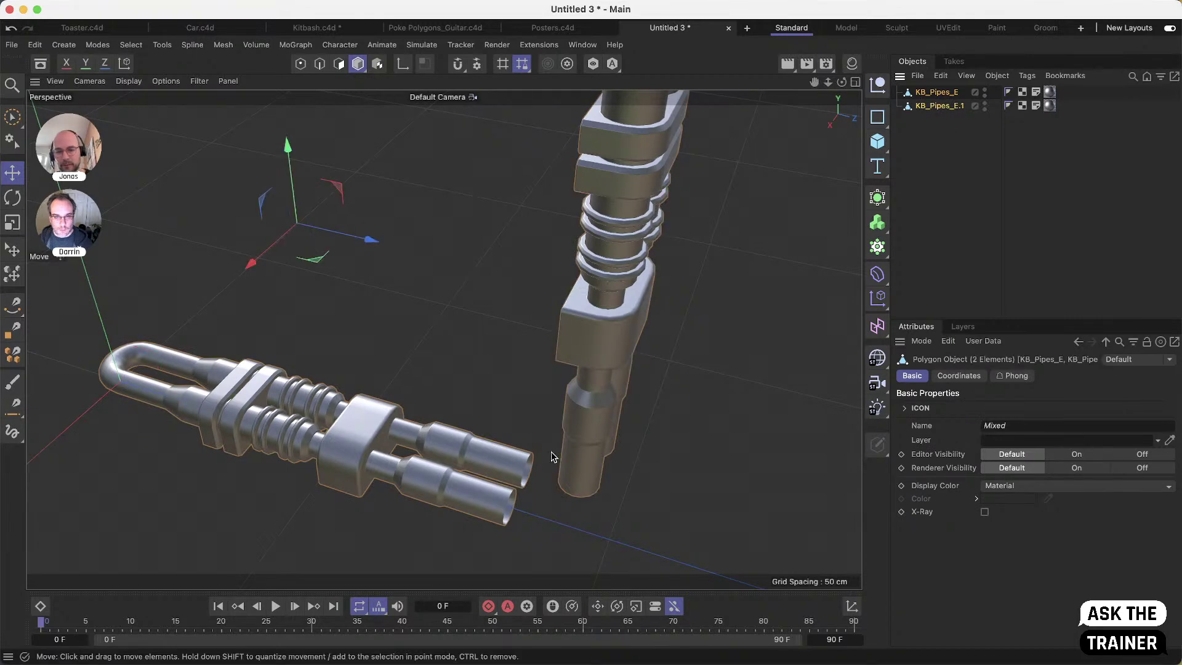
click(320, 63)
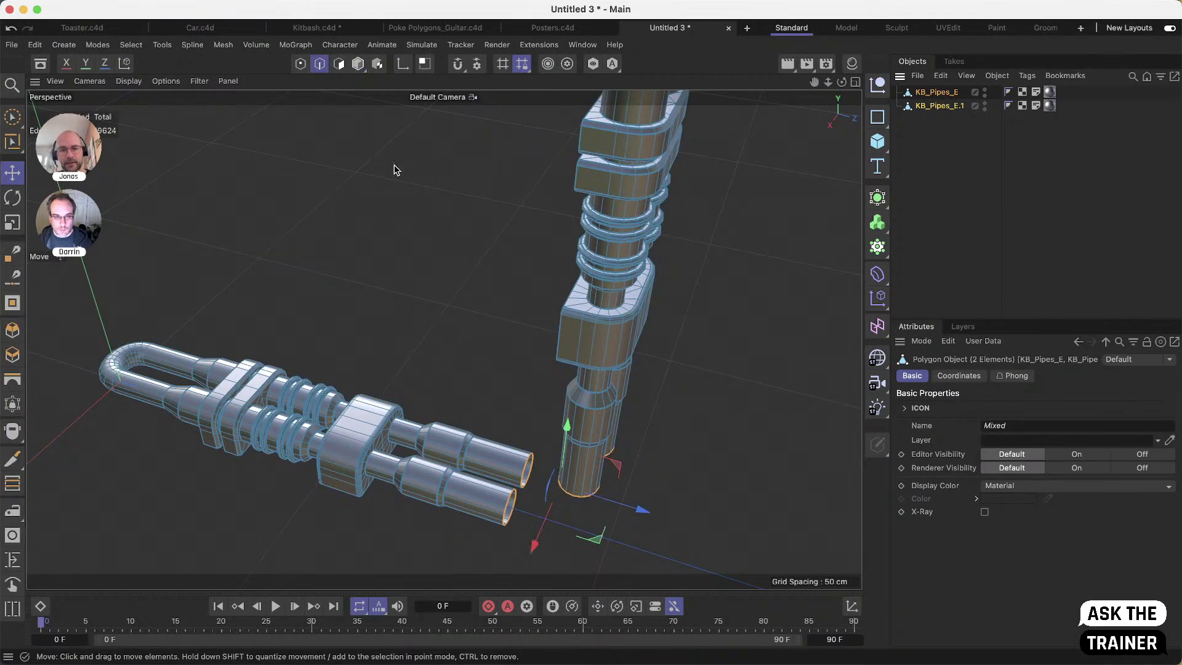
scroll(582, 413, up, 10)
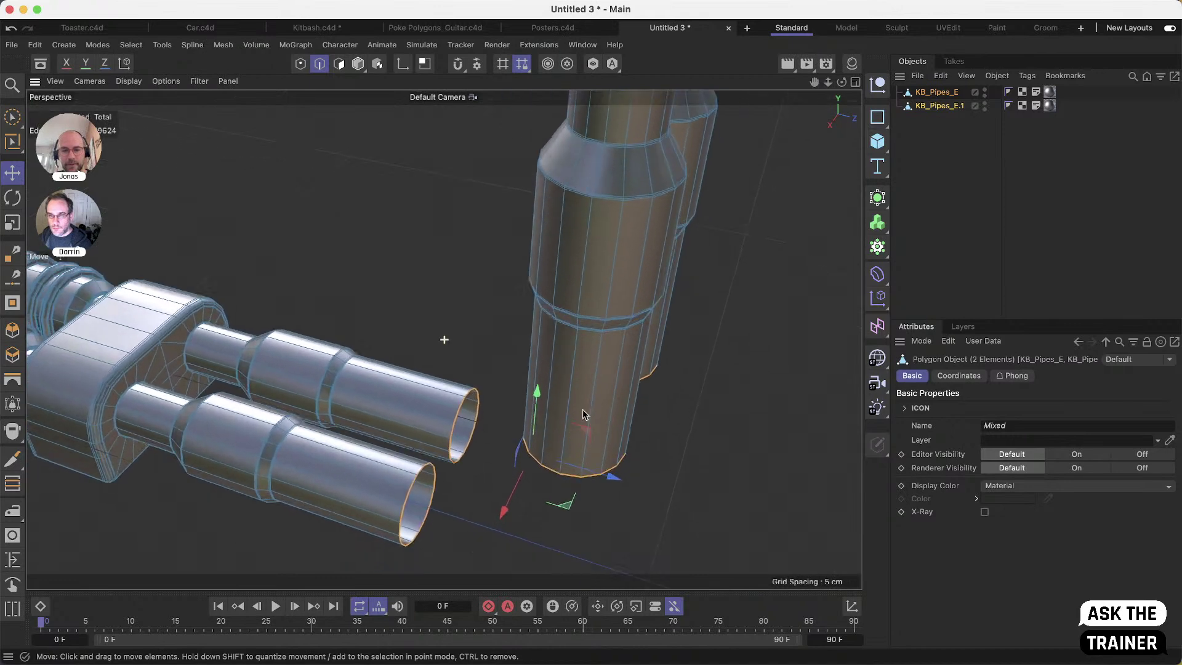
alt+drag(584, 413, 595, 268)
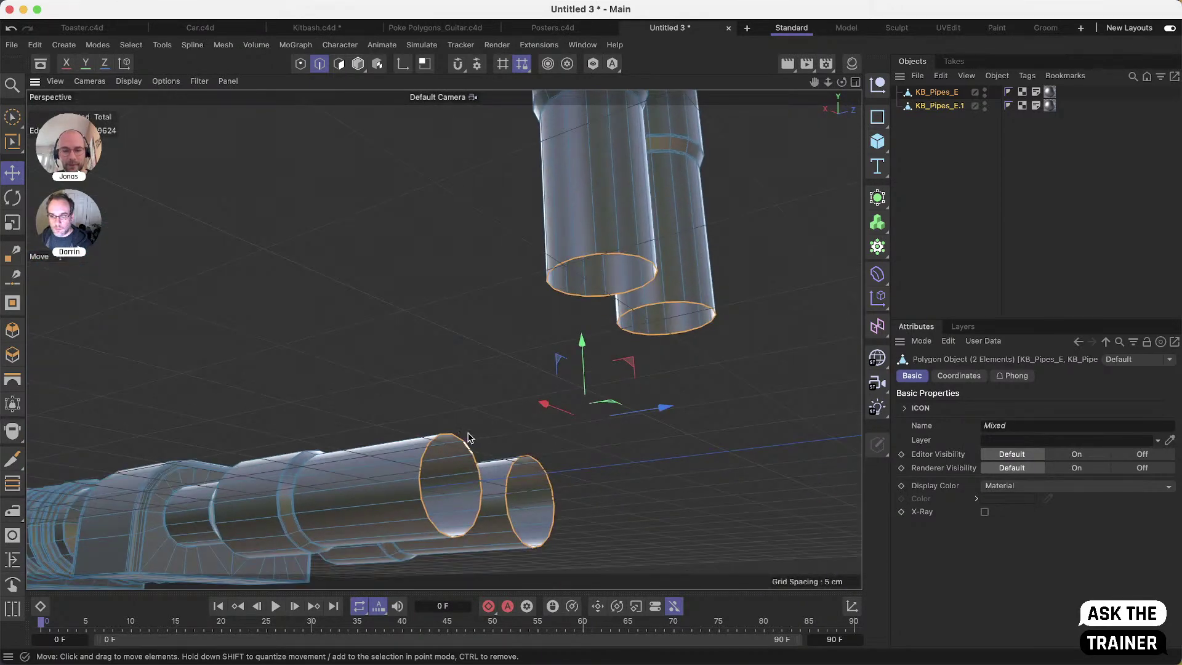
key(m)
key(b)
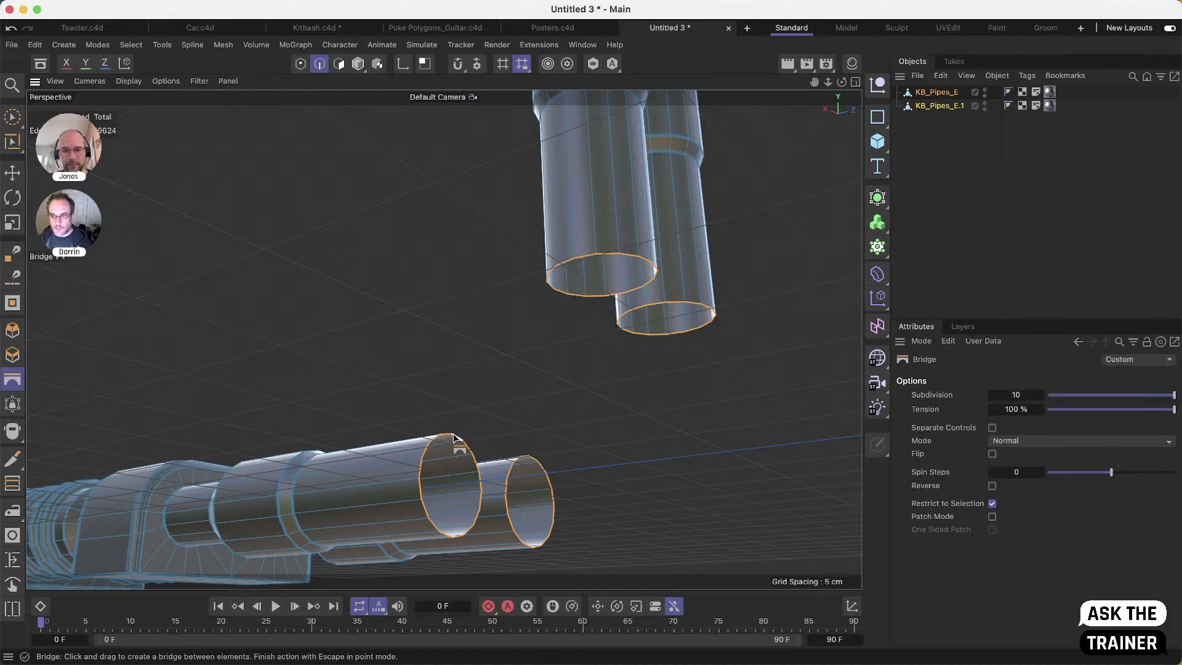
drag(453, 438, 563, 293)
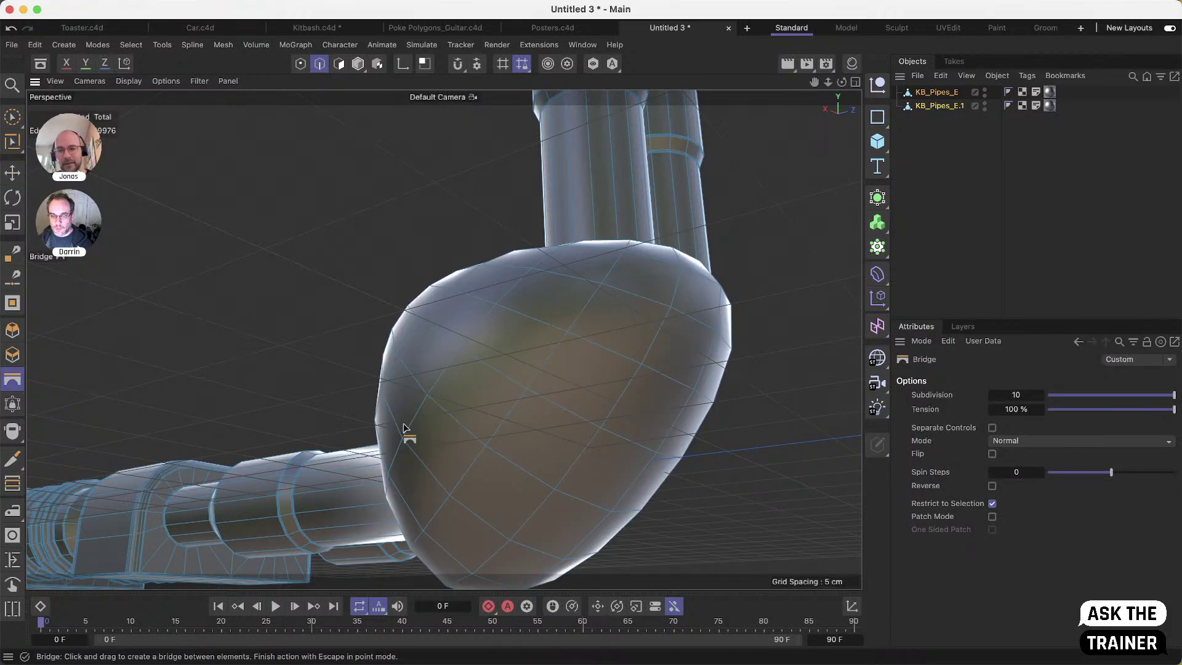
Switch the new bridge to Surface mode with 100% tension
click(1028, 442)
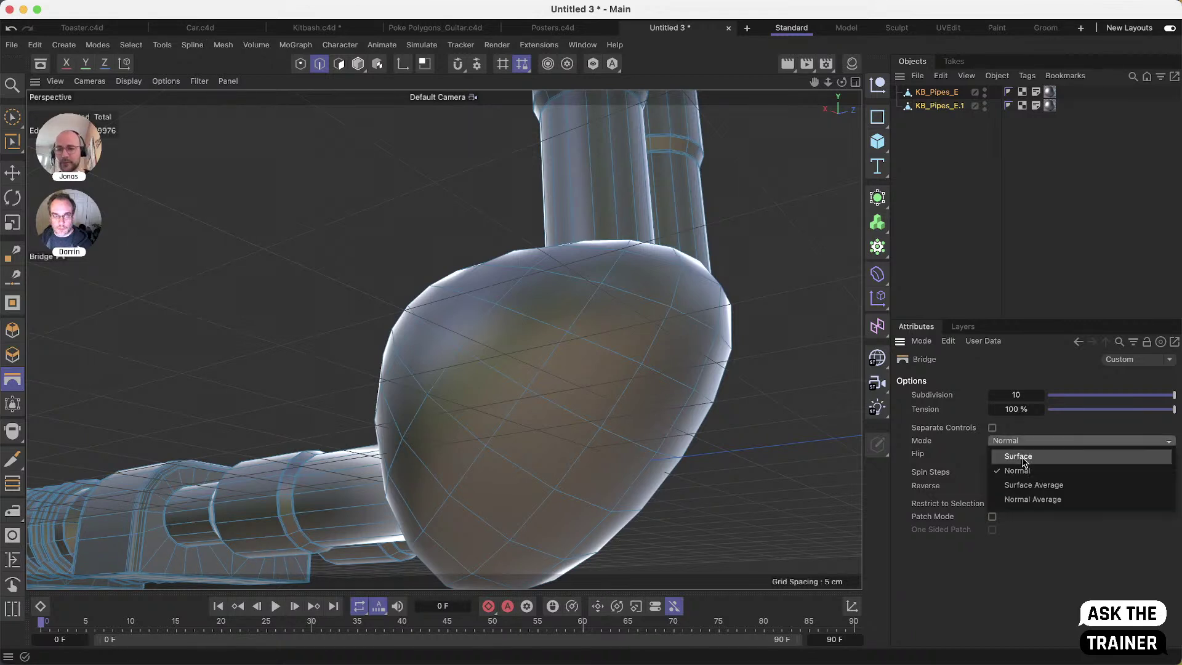
click(1025, 459)
mouse_move(1173, 409)
mouse_down()
mouse_move(1102, 413)
mouse_move(1163, 414)
mouse_move(1138, 423)
mouse_move(1180, 429)
mouse_up()
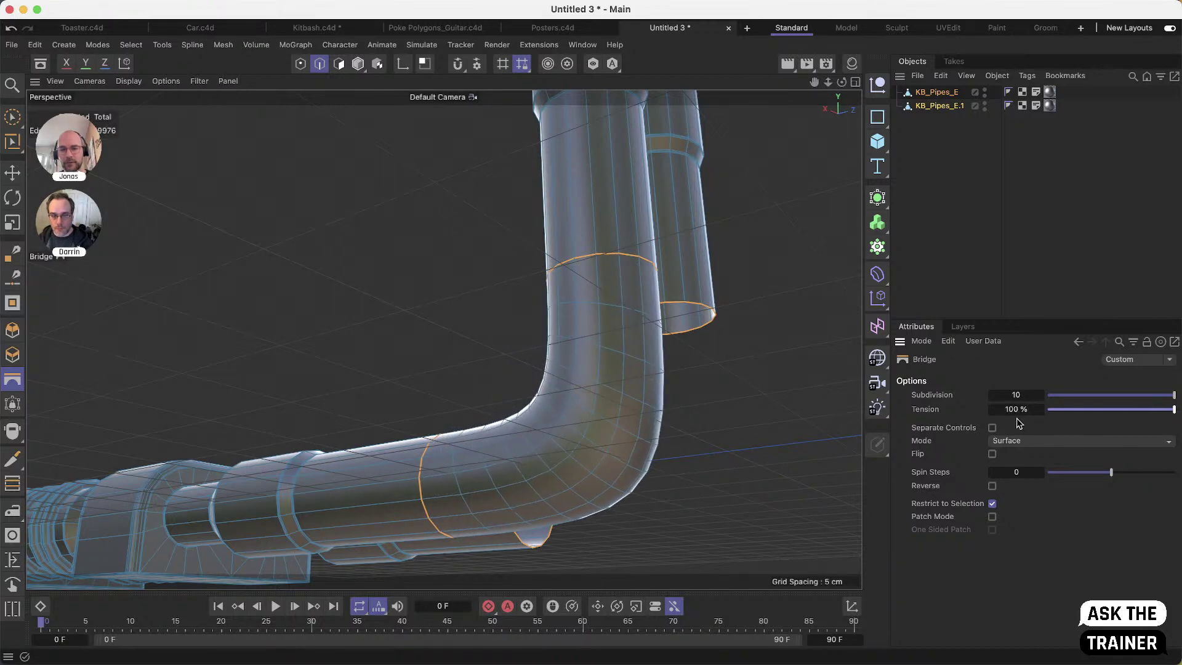
Bridge the second pair of open pipe ends and set subdivision to 0 and tension to 0%
alt+drag(577, 429, 636, 311)
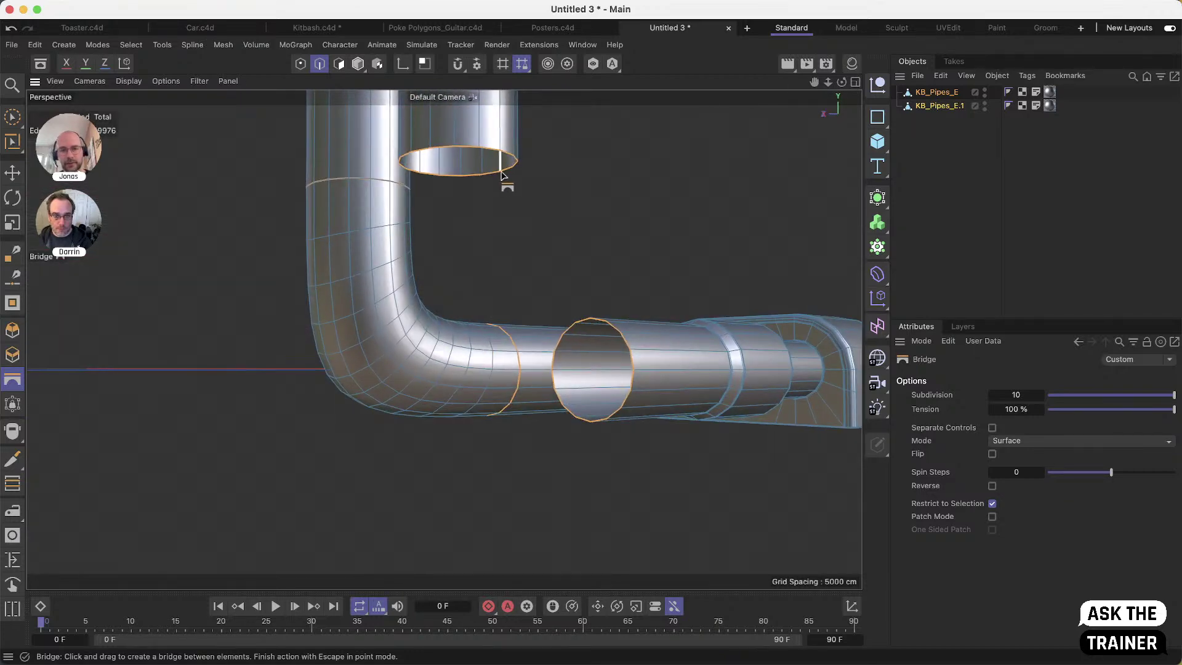
drag(500, 173, 590, 320)
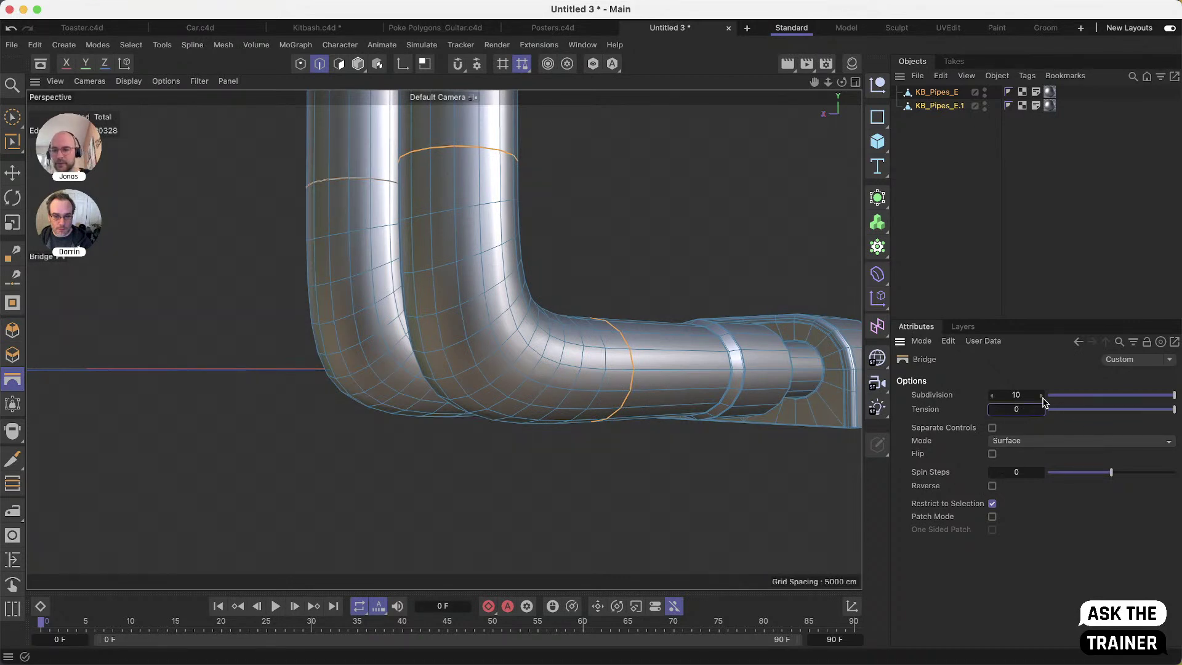
key(shift+Tab)
key(Return)
Add seven unevenly spaced loop cuts across the straight diagonal bridge with Loop/Path Cut
alt+drag(480, 317, 498, 319)
alt+right_drag(592, 331, 614, 331)
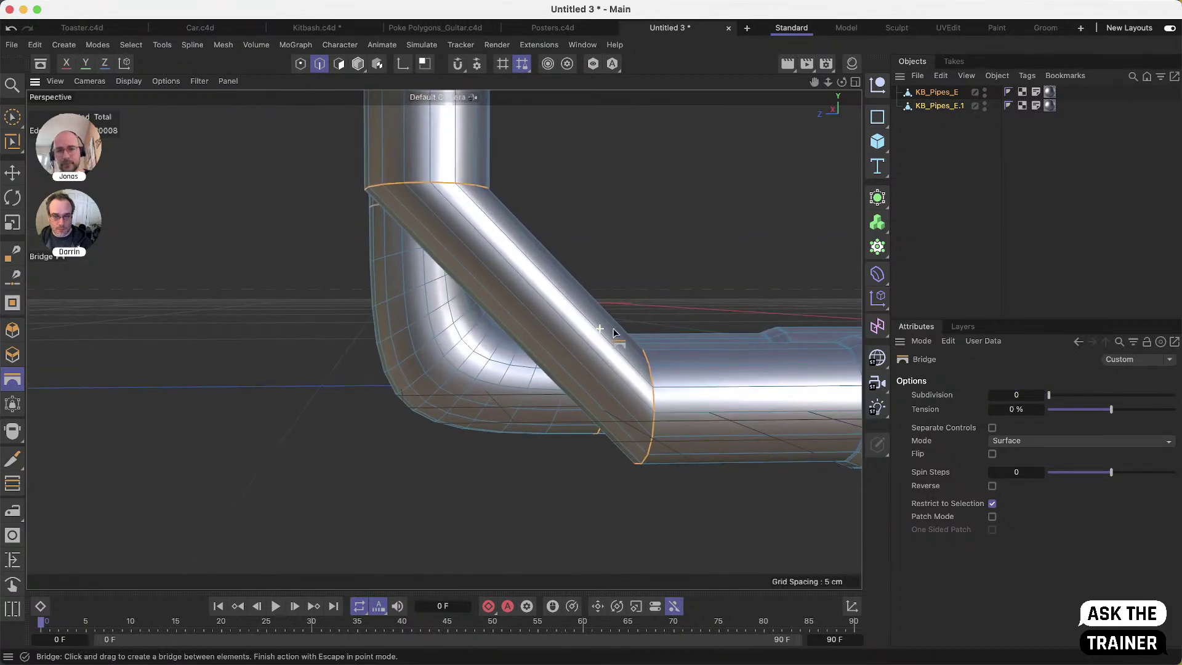
alt+middle_drag(567, 340, 574, 342)
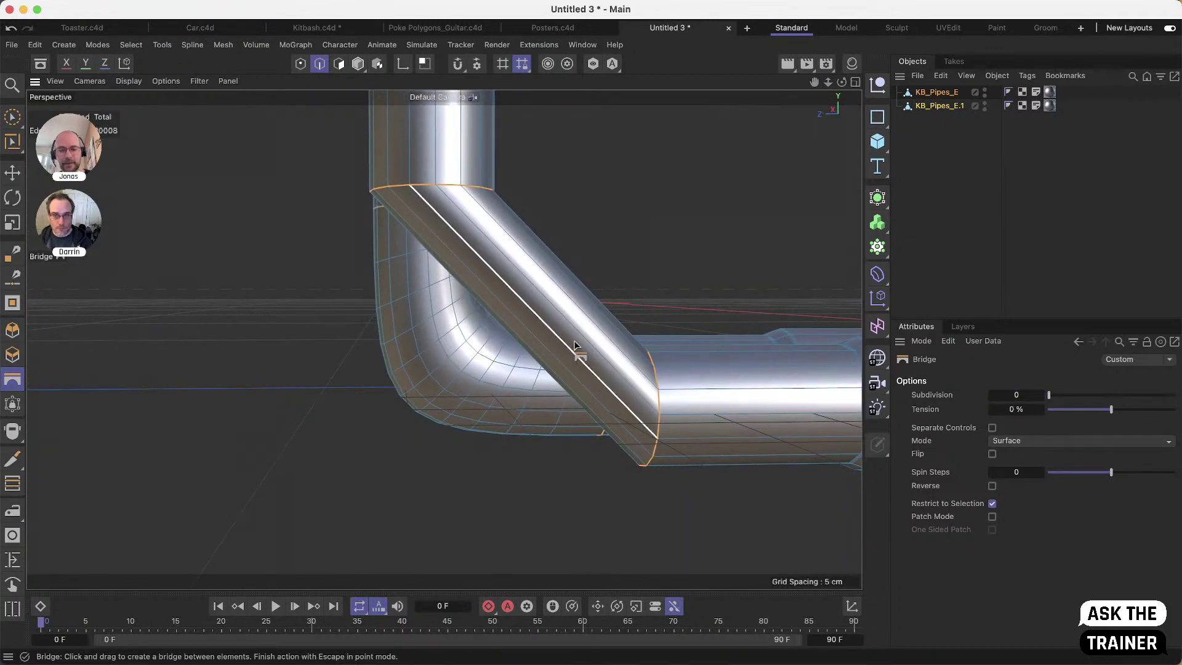
click(12, 458)
click(82, 530)
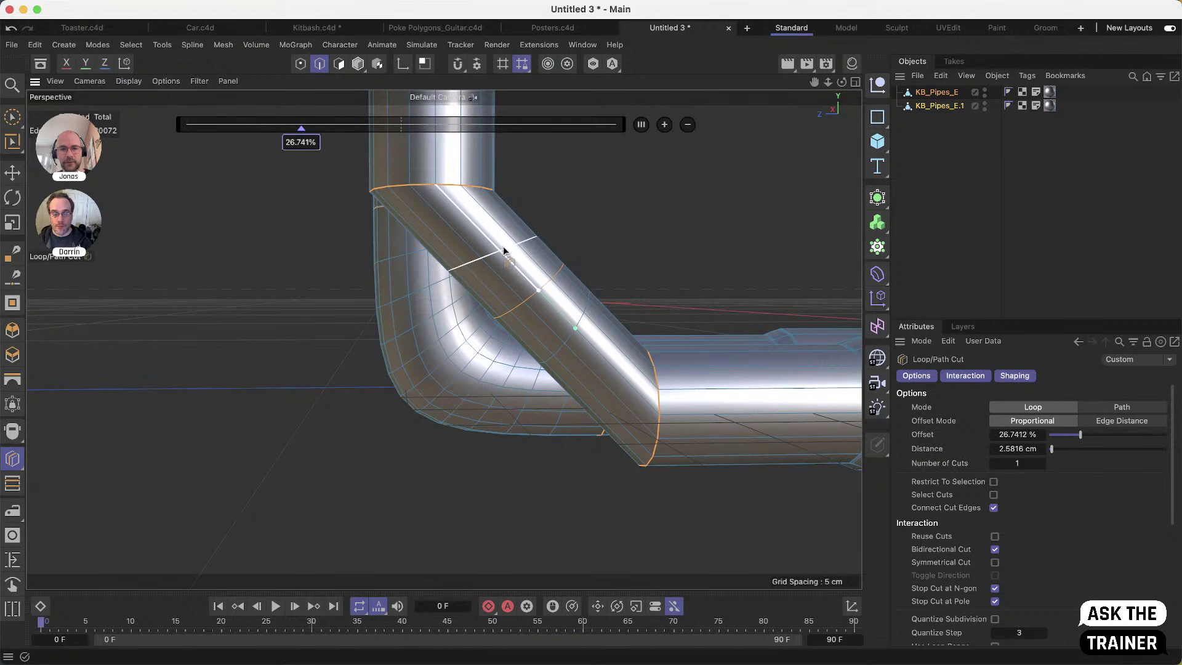
click(475, 214)
click(612, 366)
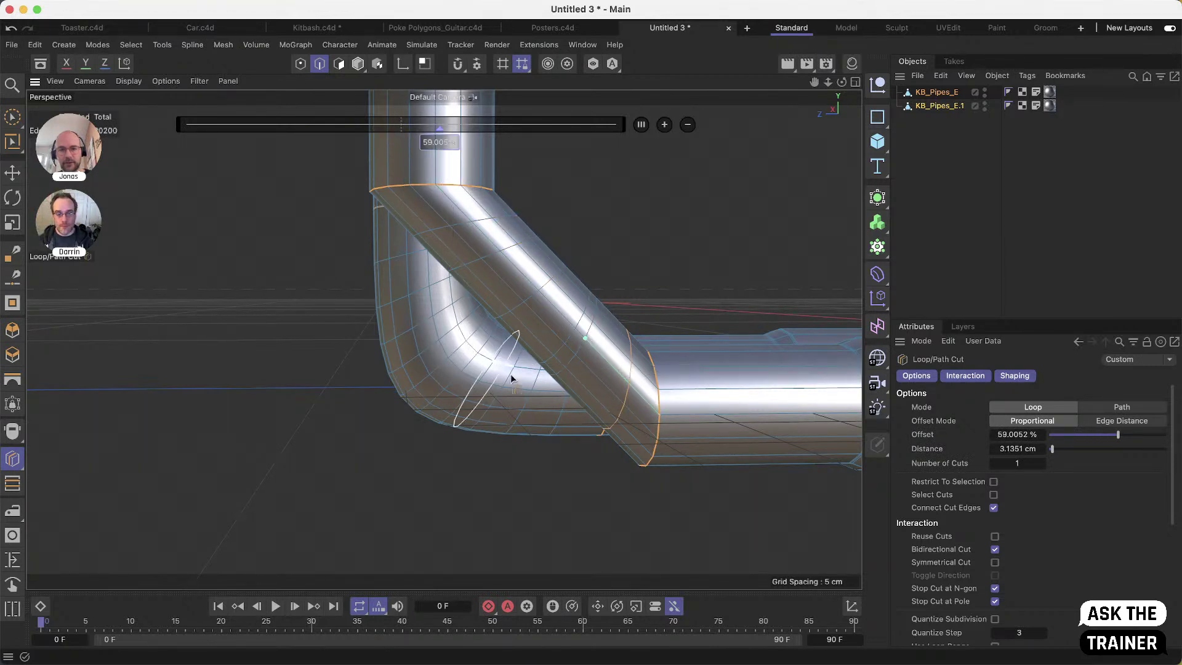
click(522, 275)
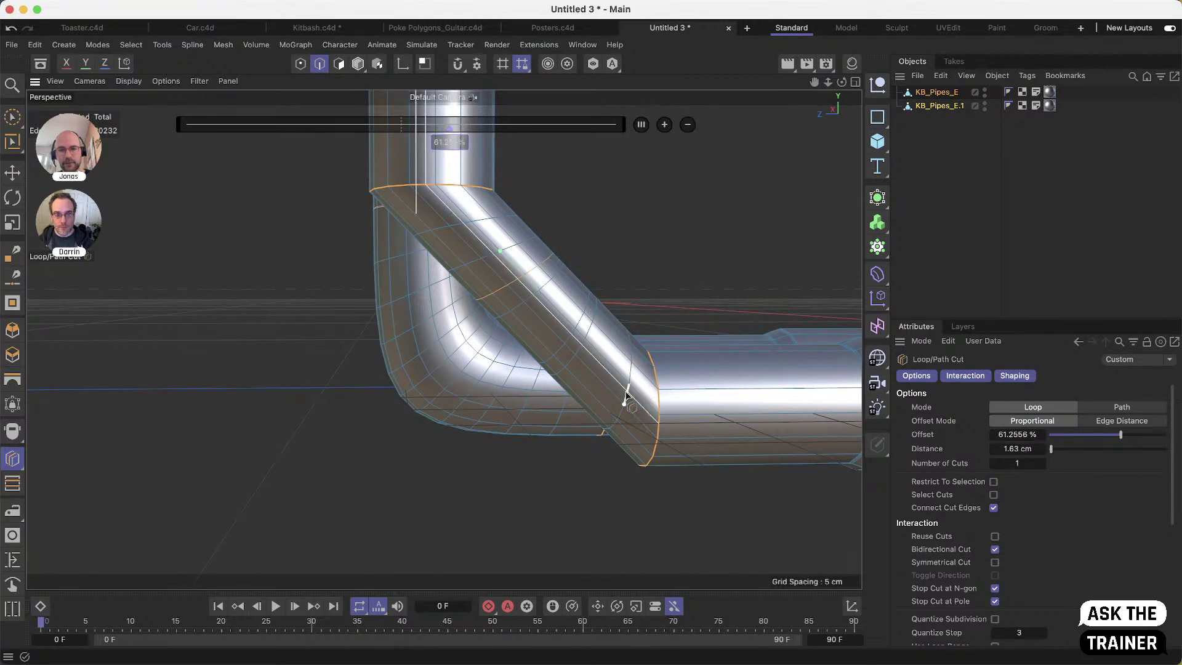
Loop-select all seven cut edge loops on the diagonal bridge
alt+drag(647, 412, 503, 431)
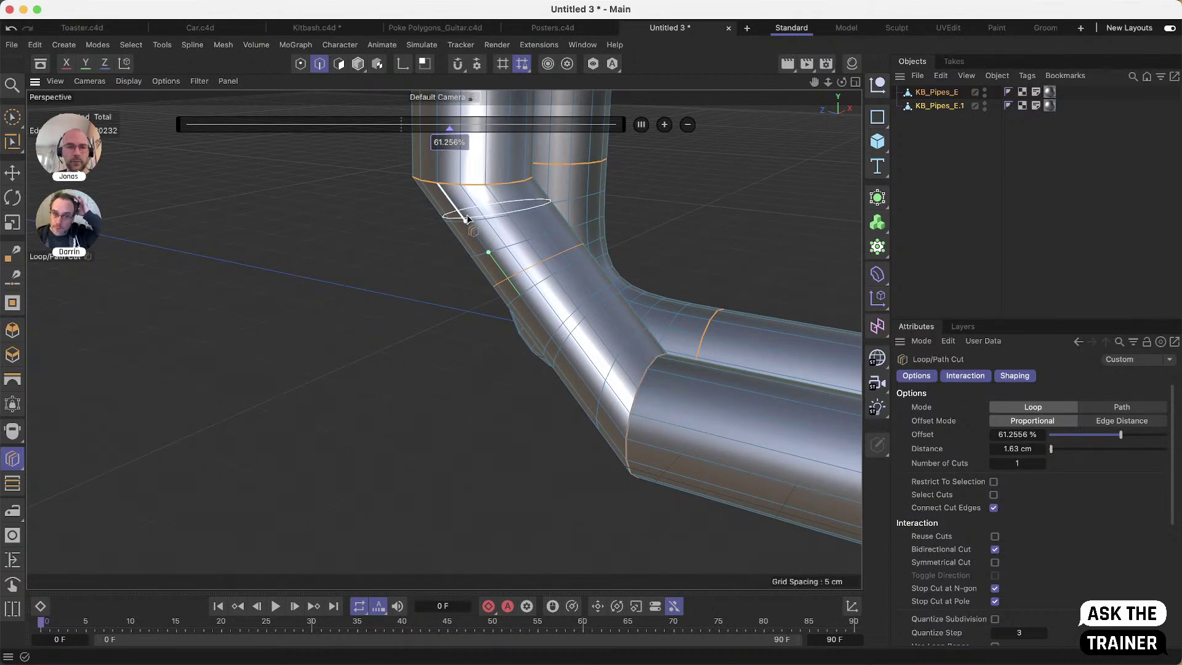
key(u)
key(l)
click(496, 223)
shift+click(508, 242)
shift+click(528, 262)
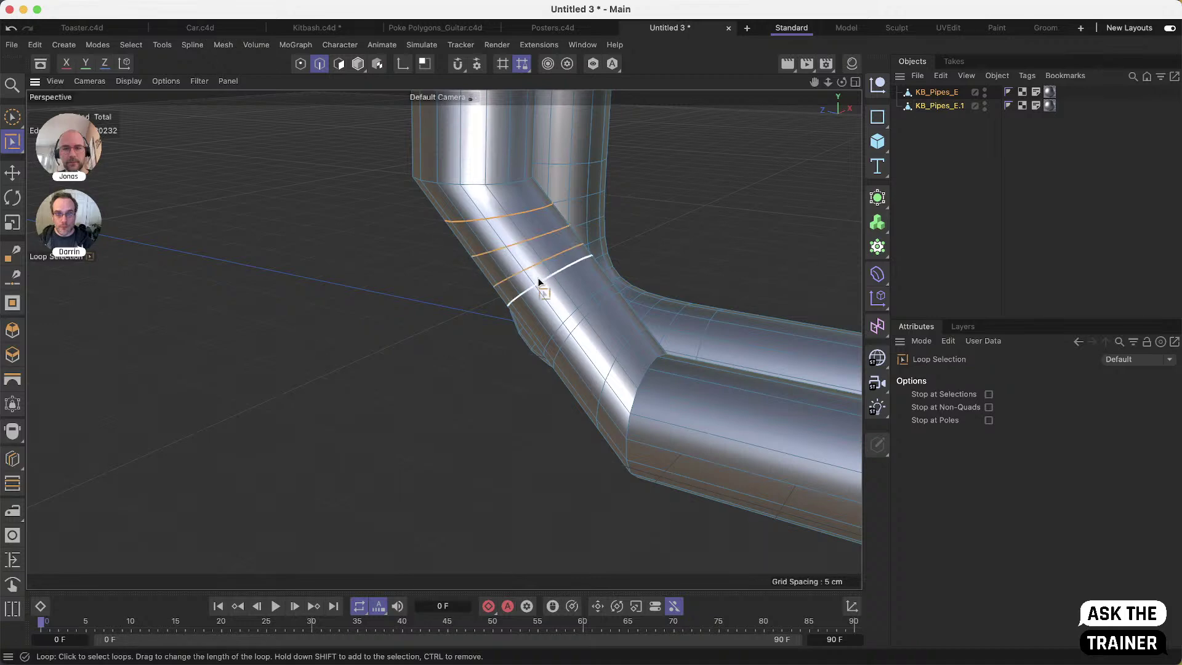
shift+click(569, 320)
shift+click(581, 335)
shift+click(610, 369)
alt+drag(615, 364, 583, 379)
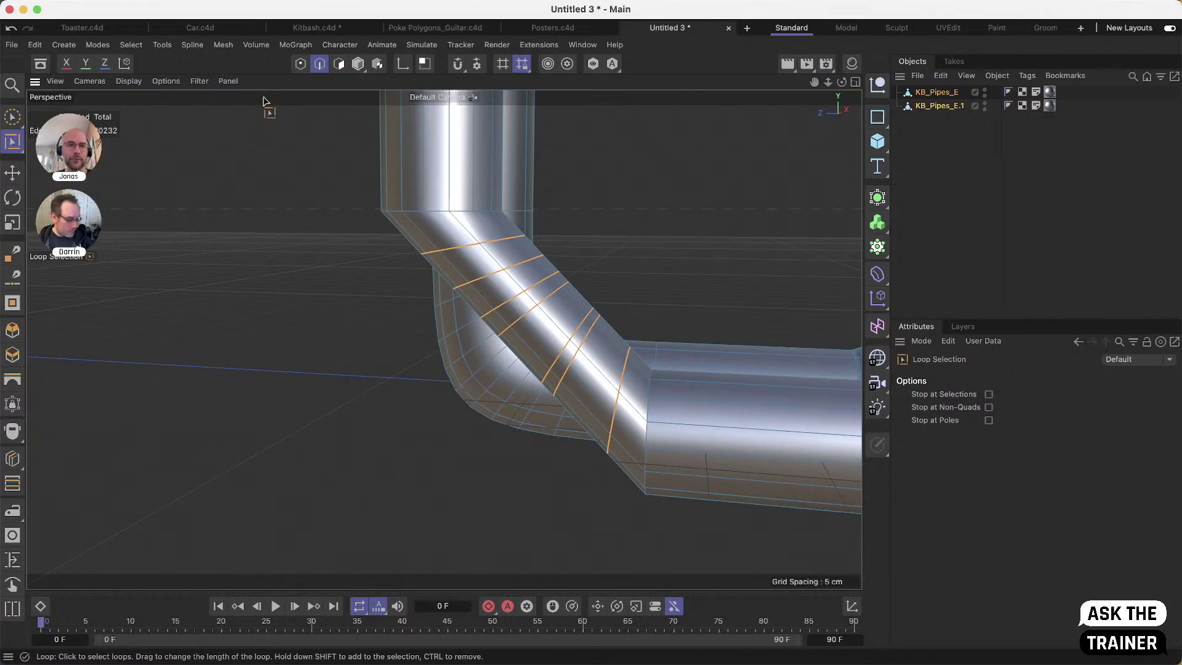
Detach the mesh Move tools as a floating palette beside the pipes
click(223, 47)
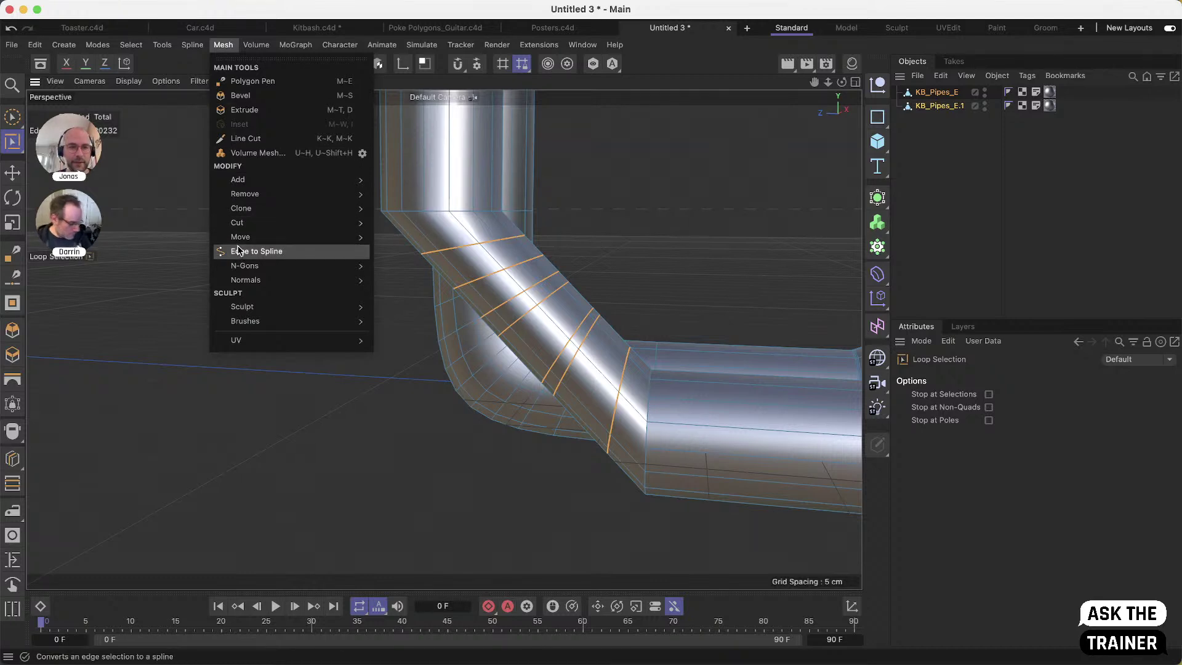
mouse_move(243, 241)
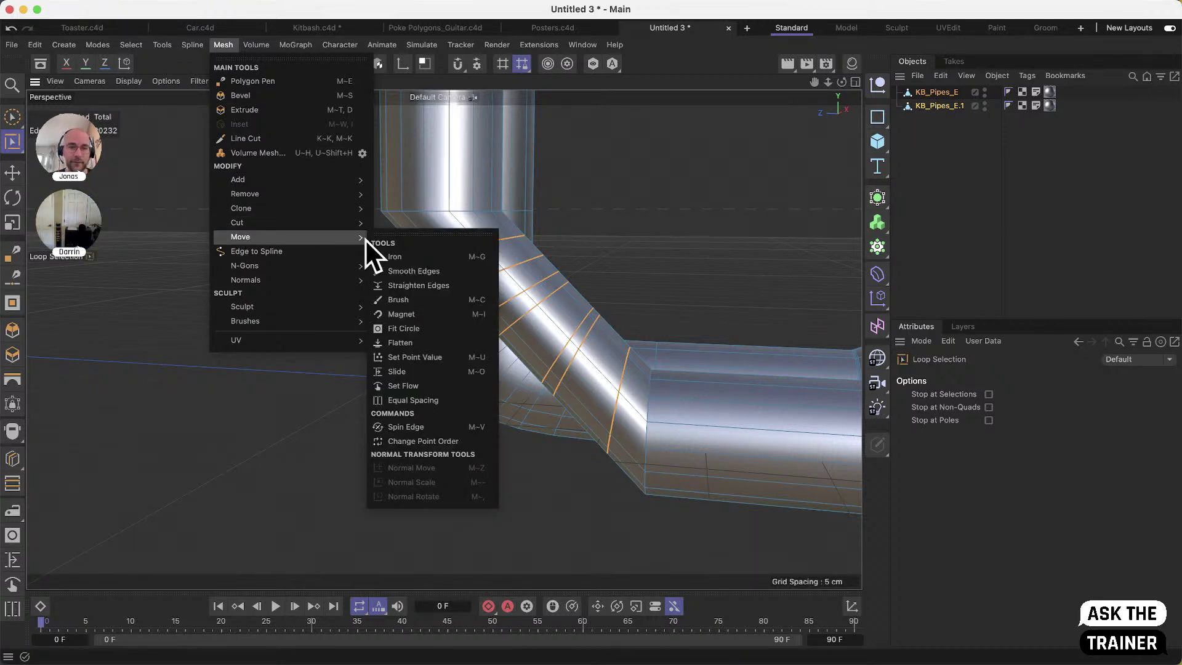
click(419, 233)
drag(423, 225, 136, 304)
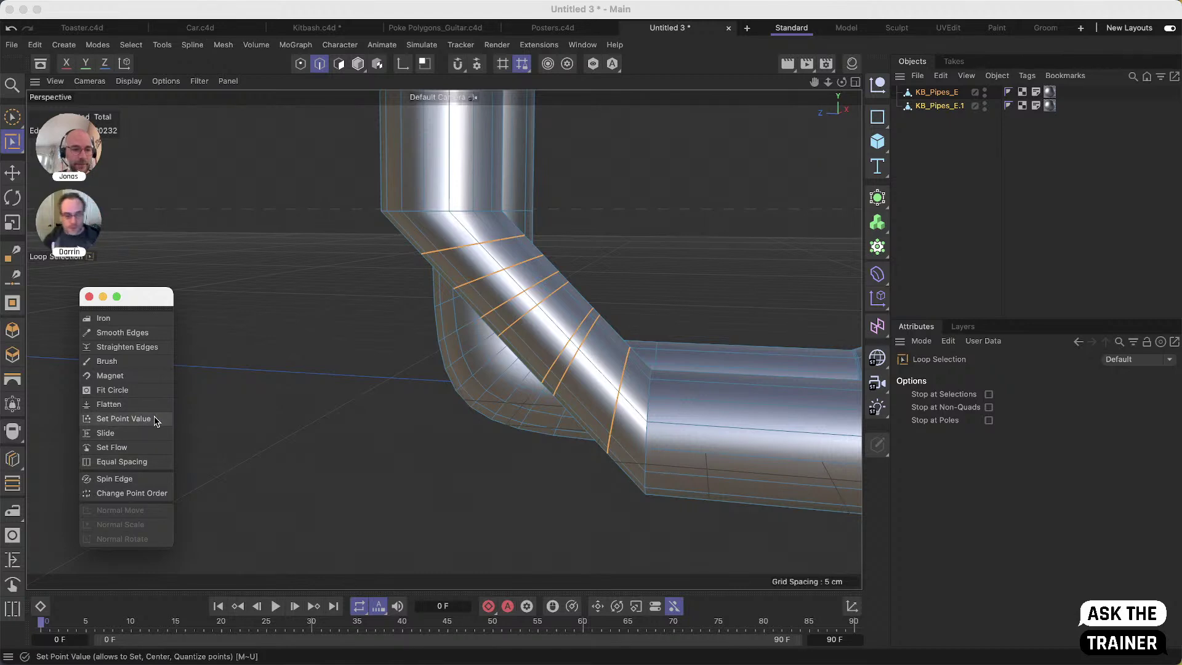
Try Equal Spacing at 100% strength on the selected loops
click(128, 463)
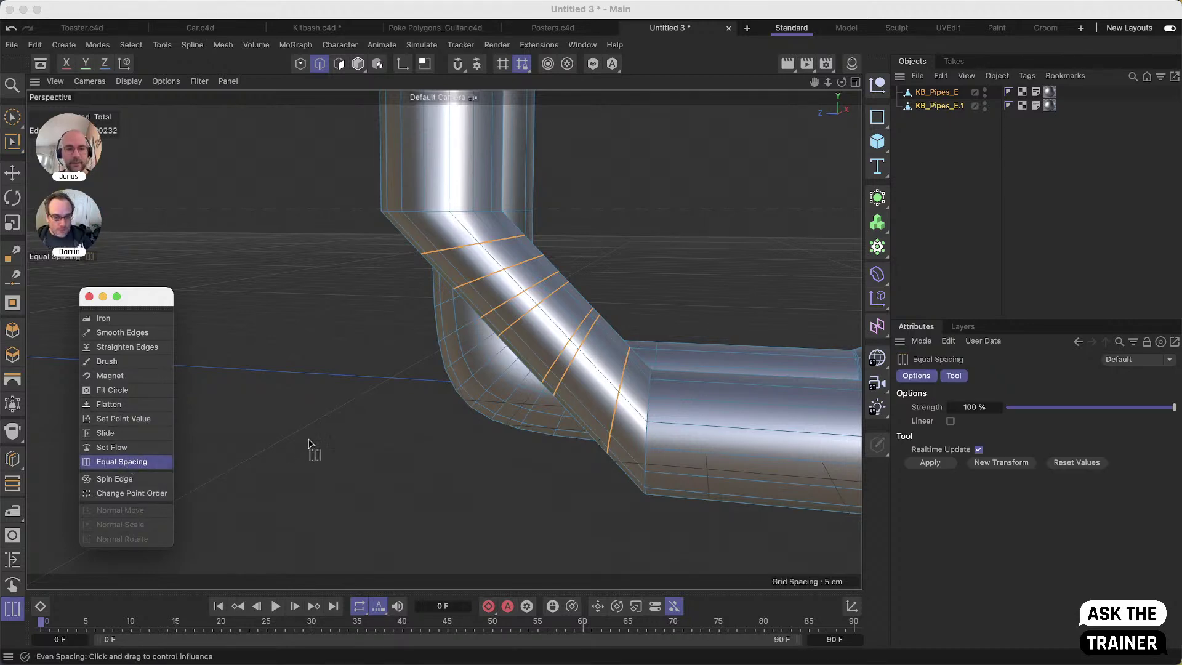
drag(356, 405, 431, 405)
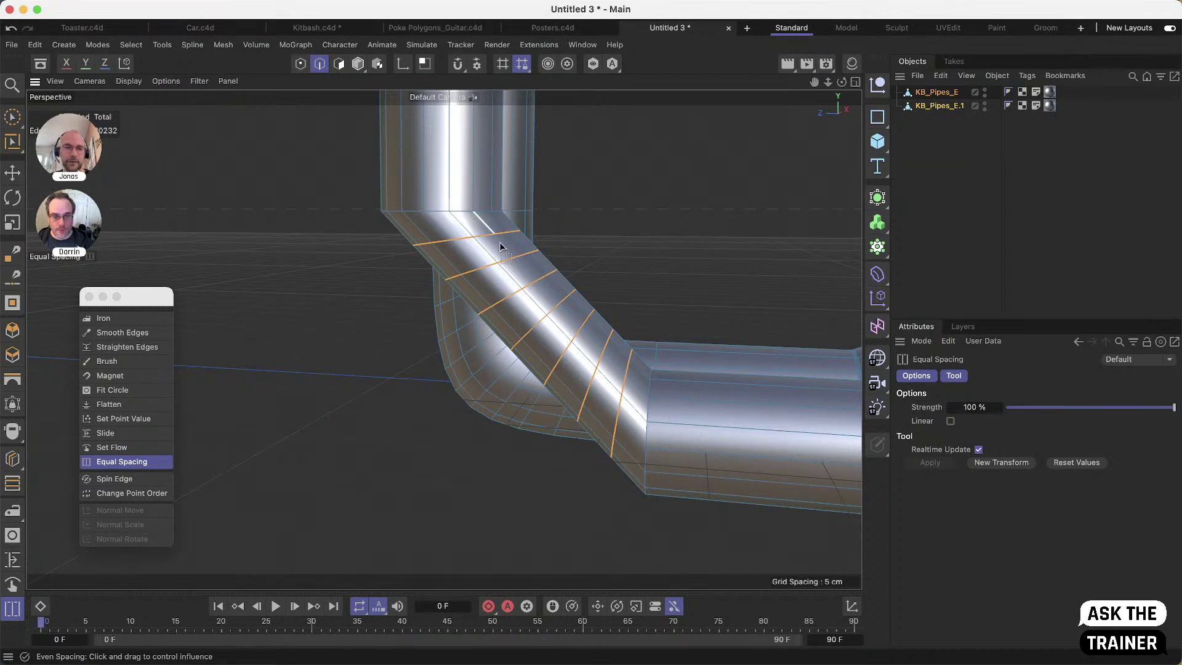
click(293, 484)
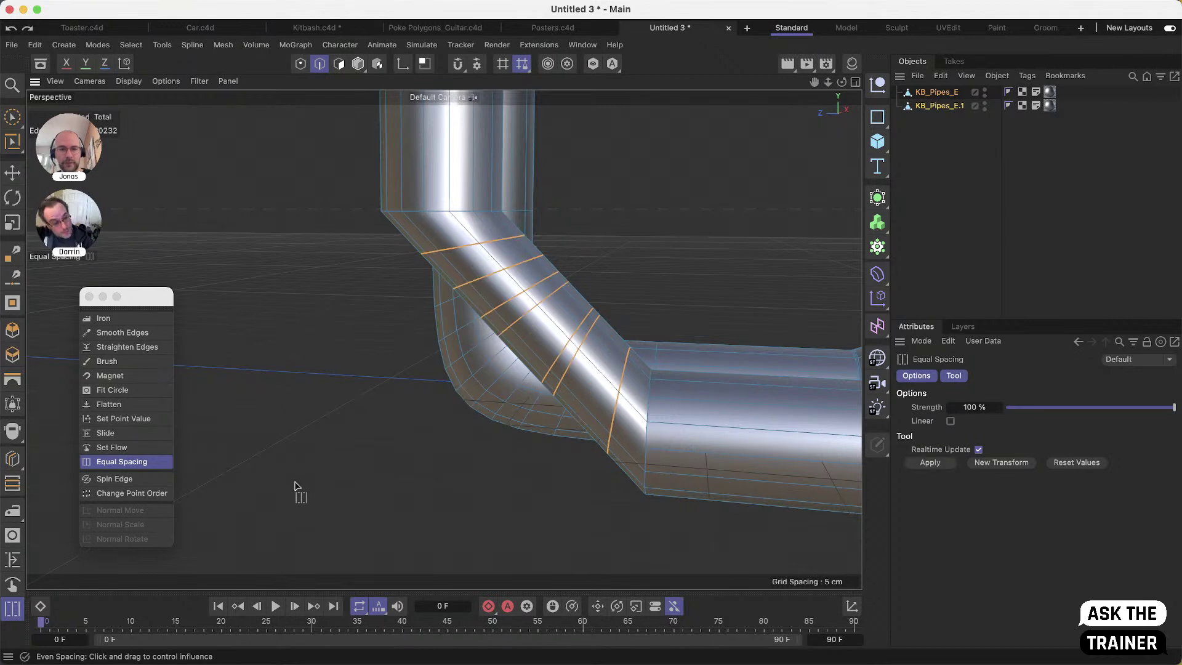
Try Set Flow on the selected loops with tension raised to about 100%
click(114, 448)
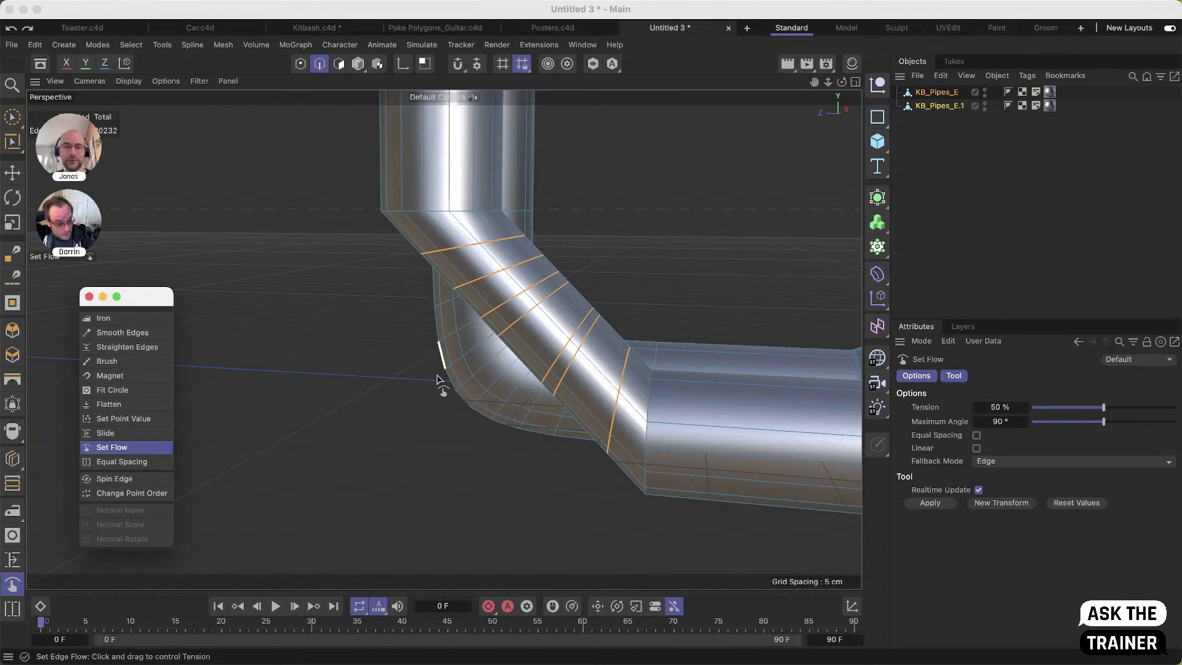
drag(302, 389, 406, 389)
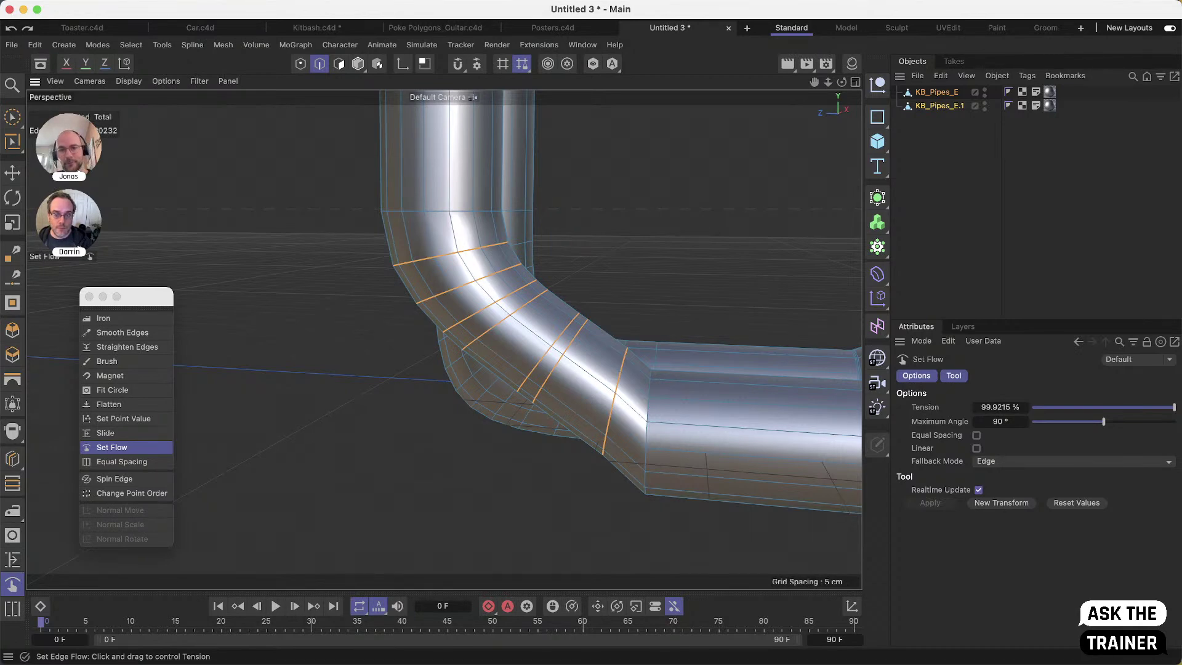
alt+drag(534, 360, 651, 399)
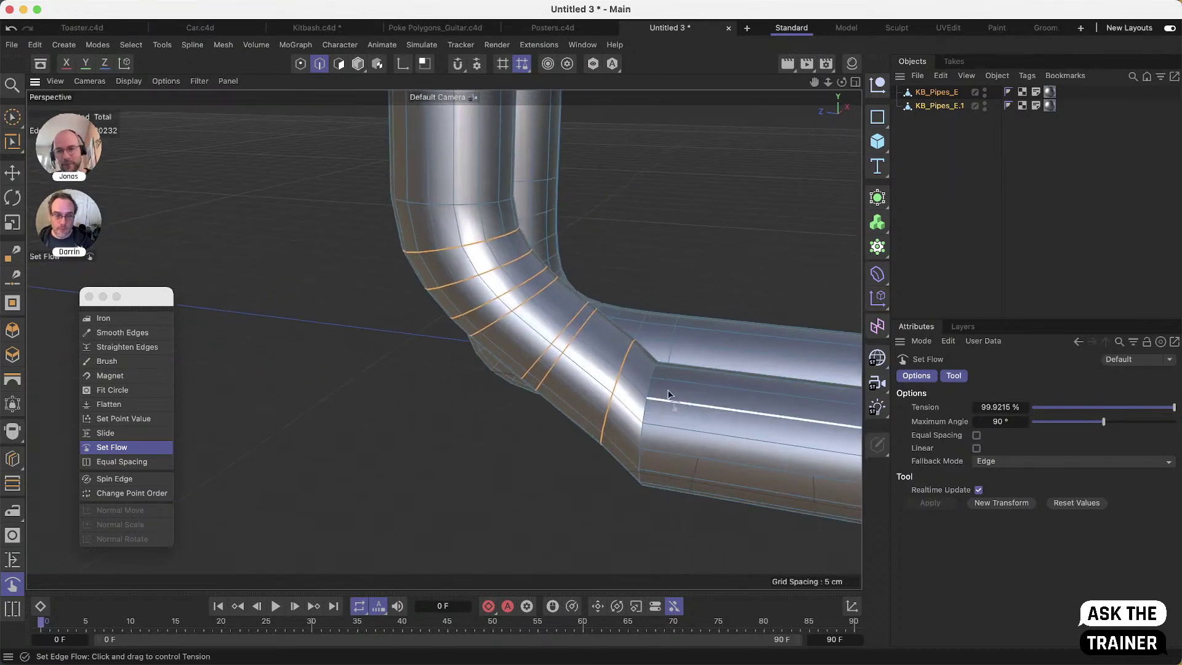
click(608, 349)
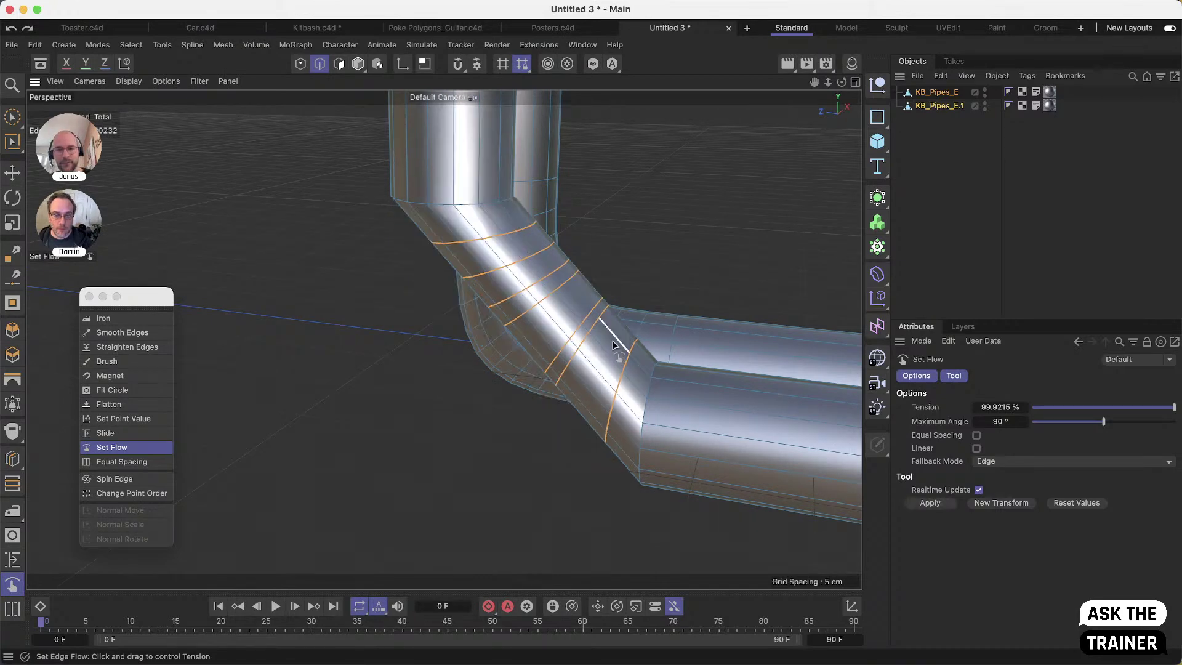
Merge both pipe objects into a single mesh with Connect Objects + Delete
click(939, 128)
drag(932, 92, 932, 91)
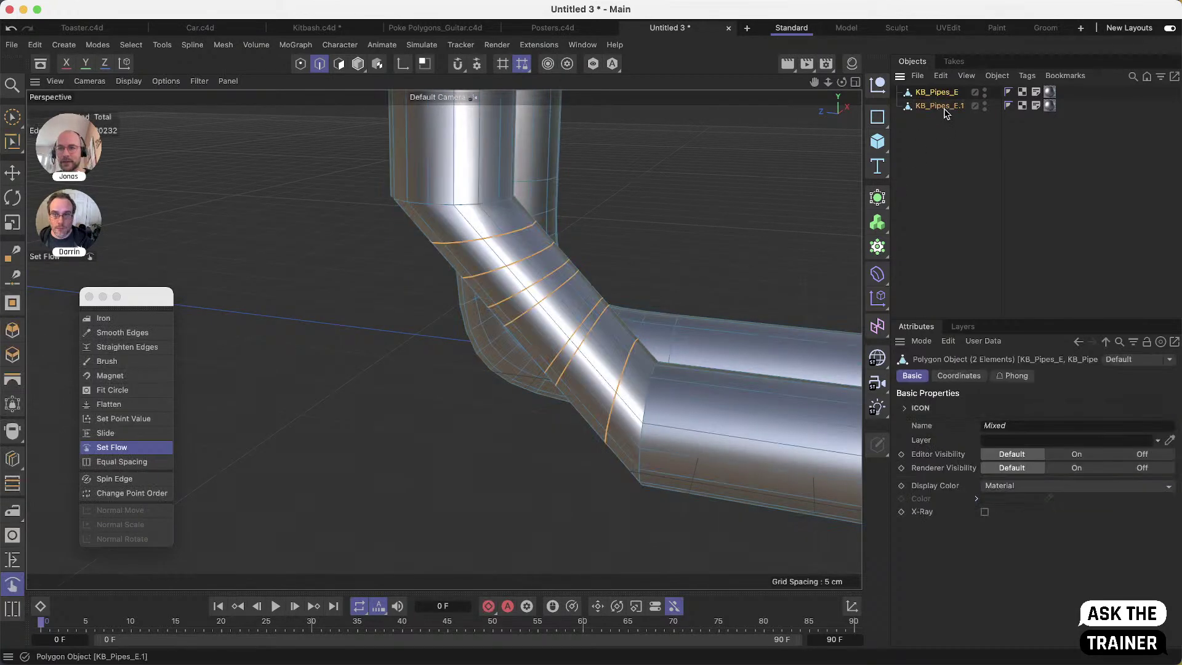
right_click(933, 92)
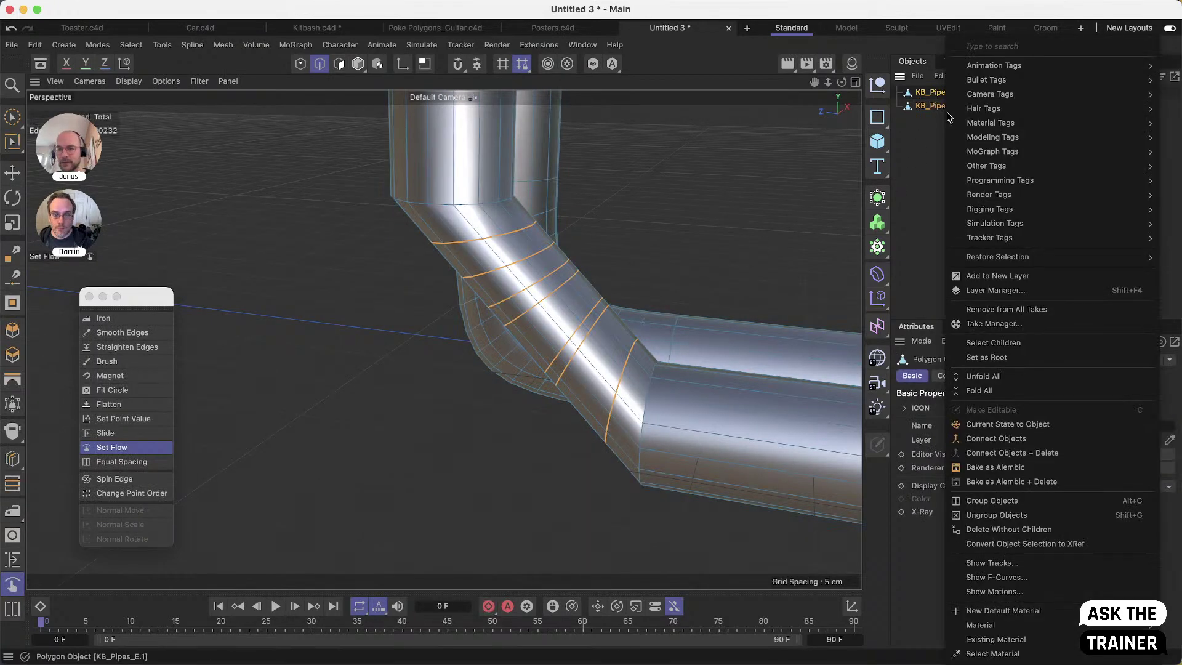
click(1013, 453)
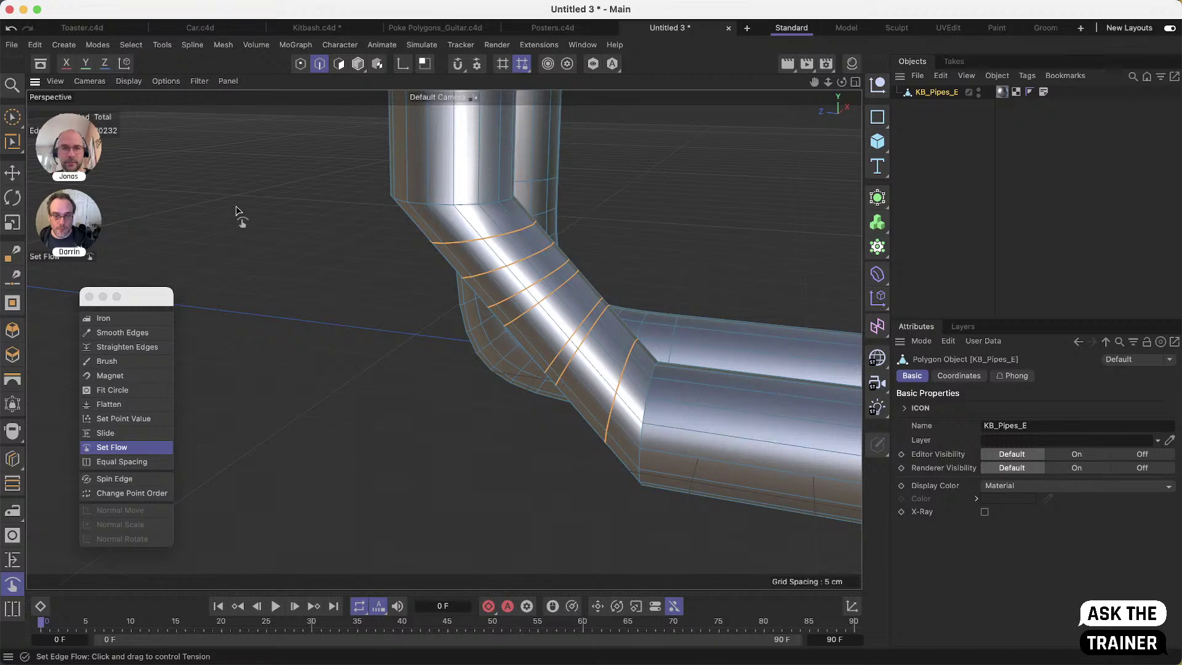
In edge mode, apply Set Flow to the selected loops with Equal Spacing enabled and tension at 100%
click(358, 63)
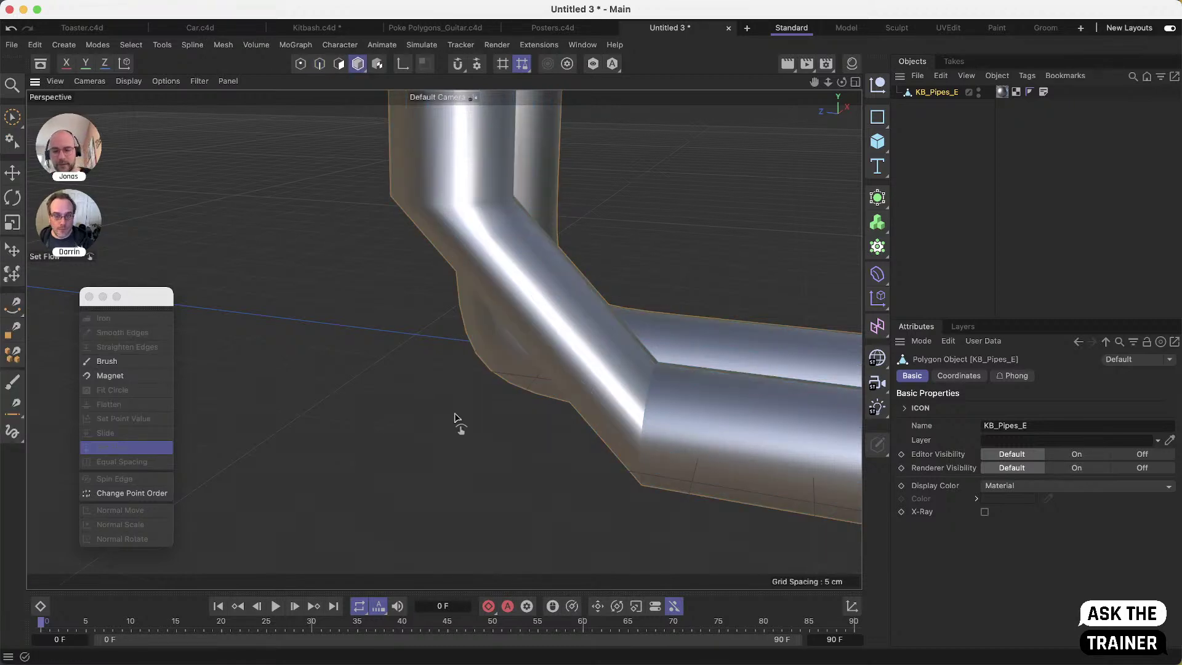
click(320, 63)
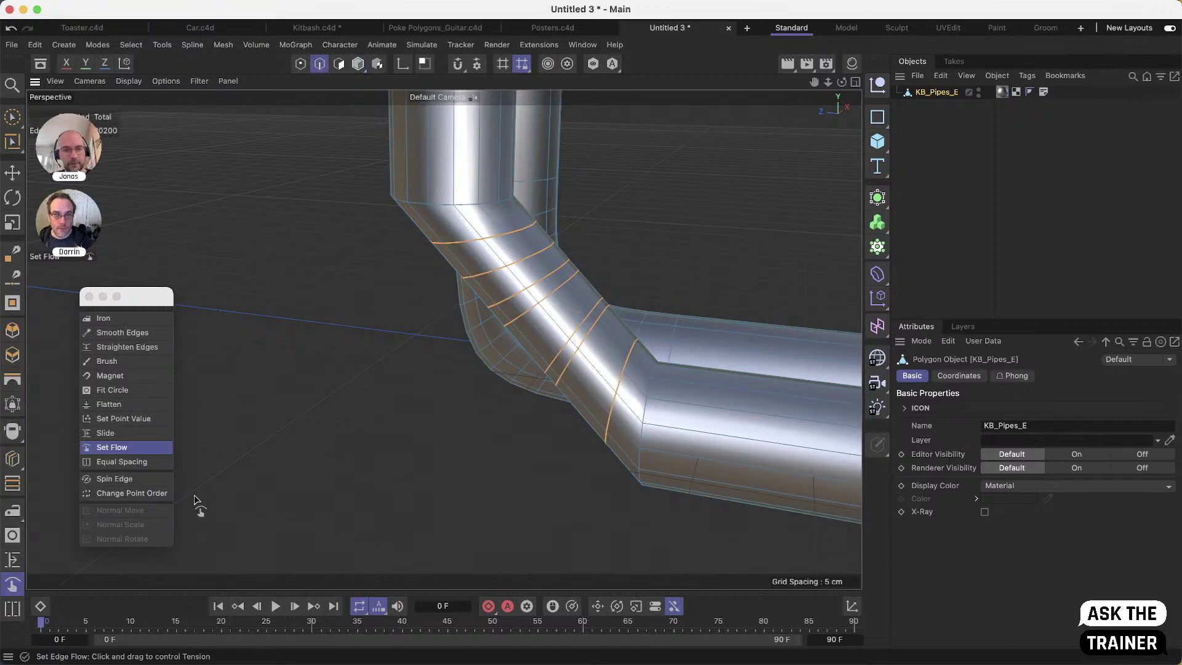
click(151, 448)
drag(363, 418, 336, 419)
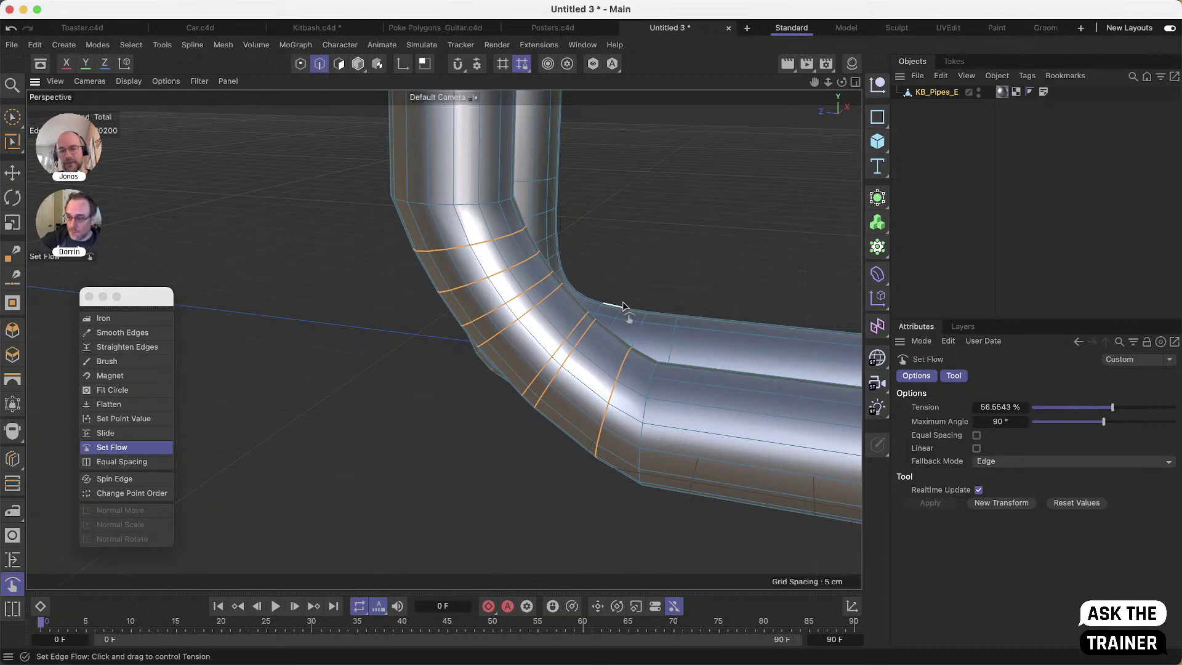
click(977, 437)
drag(1112, 407, 1176, 408)
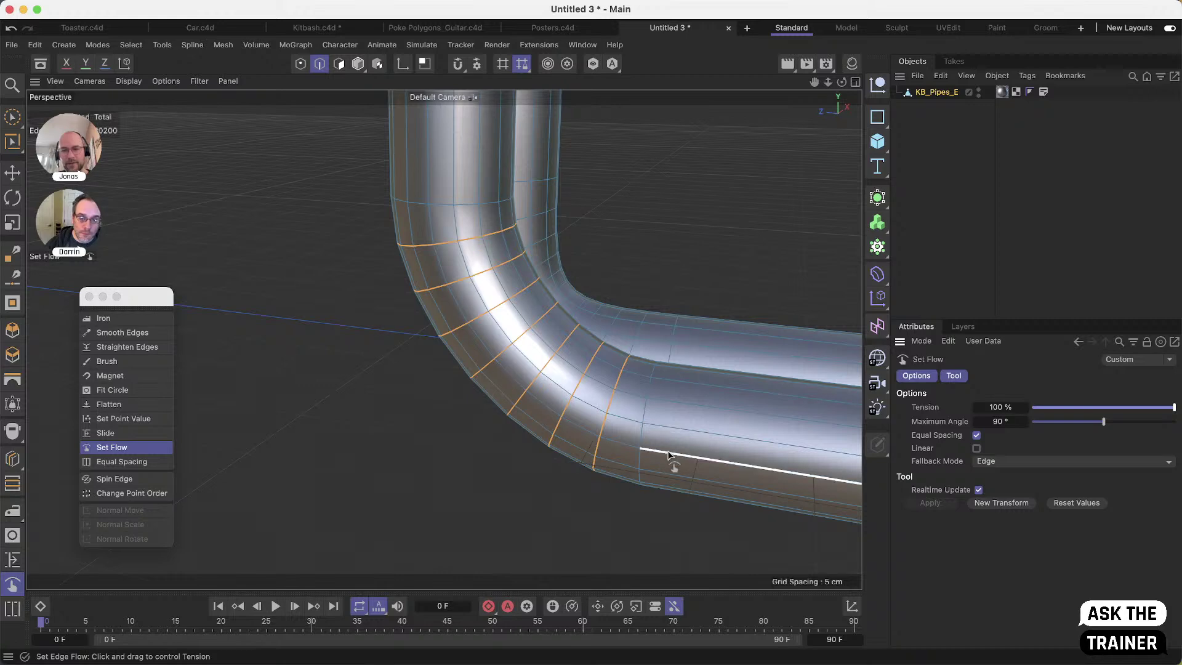
Select the consecutive edge loops around the bend of the second pipe with Loop Selection
alt+drag(477, 365, 398, 386)
key(u)
key(l)
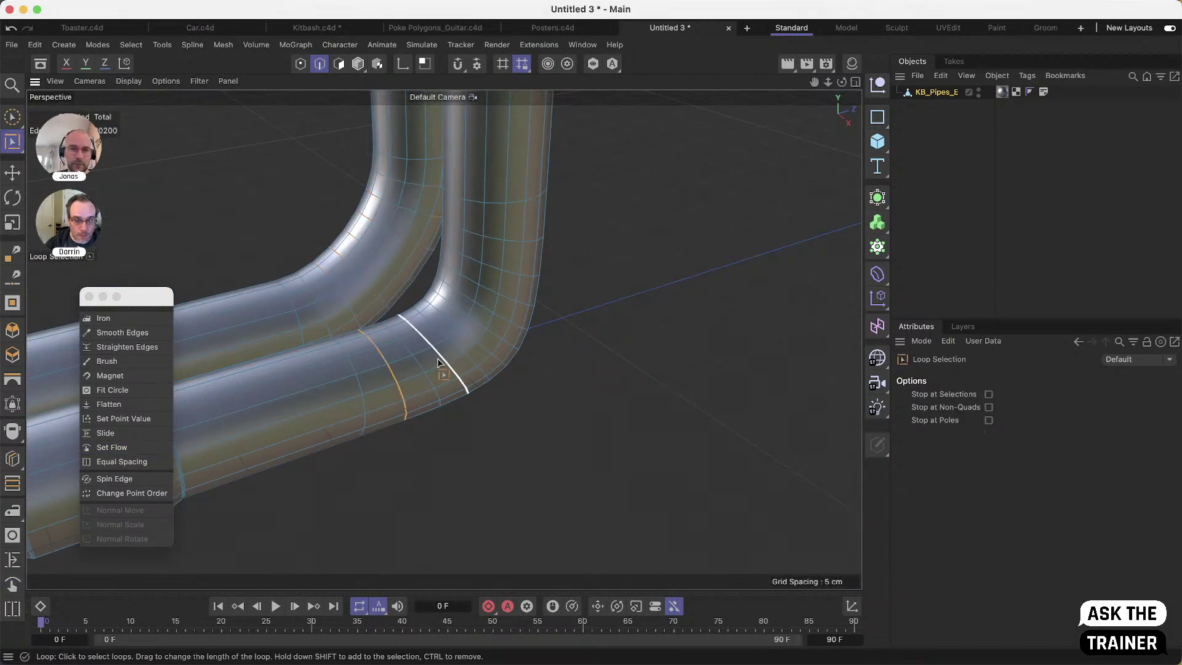
shift+click(416, 369)
shift+click(447, 363)
shift+click(459, 351)
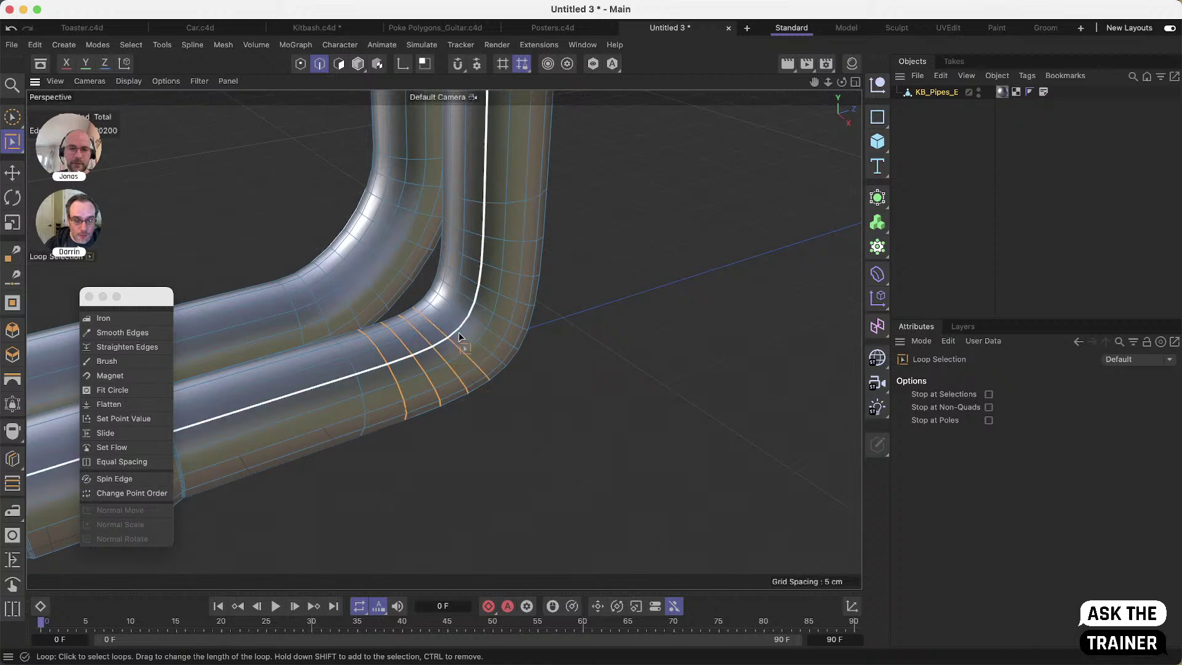
shift+click(467, 330)
shift+click(476, 313)
shift+click(482, 296)
shift+click(486, 283)
shift+click(488, 269)
alt+drag(486, 389, 509, 344)
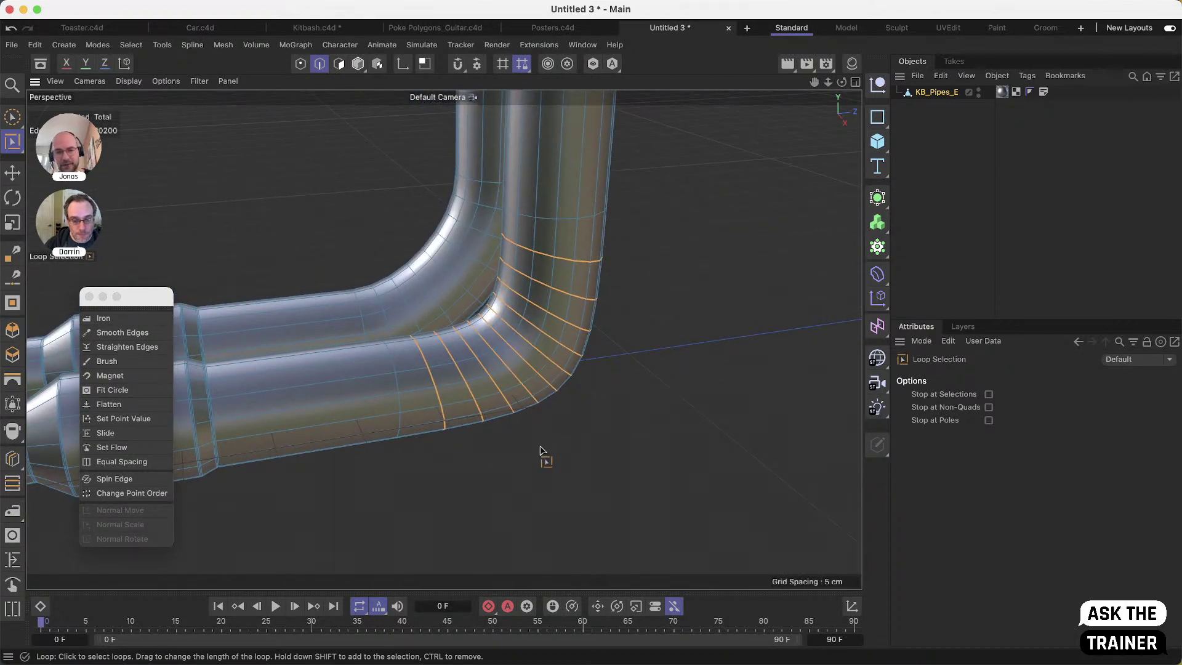
Apply Set Flow with Equal Spacing and 100% tension to the selected loops on the second pipe's bend
click(112, 447)
mouse_move(422, 478)
mouse_down()
mouse_move(394, 477)
mouse_move(431, 478)
mouse_up()
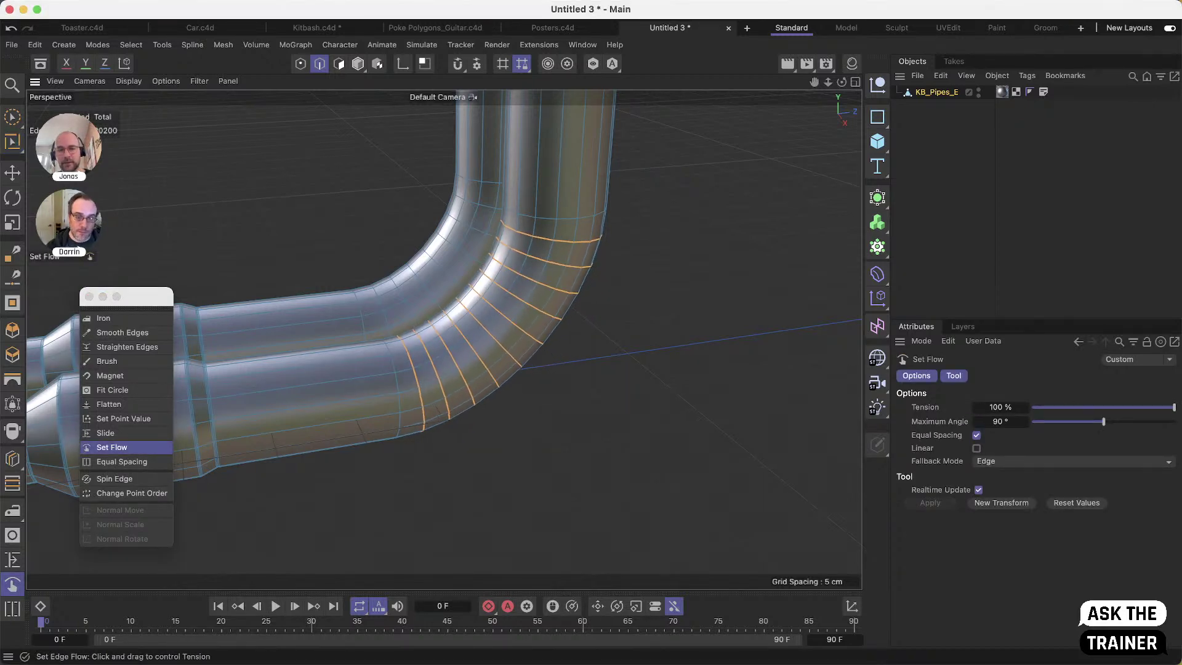
alt+drag(518, 319, 564, 323)
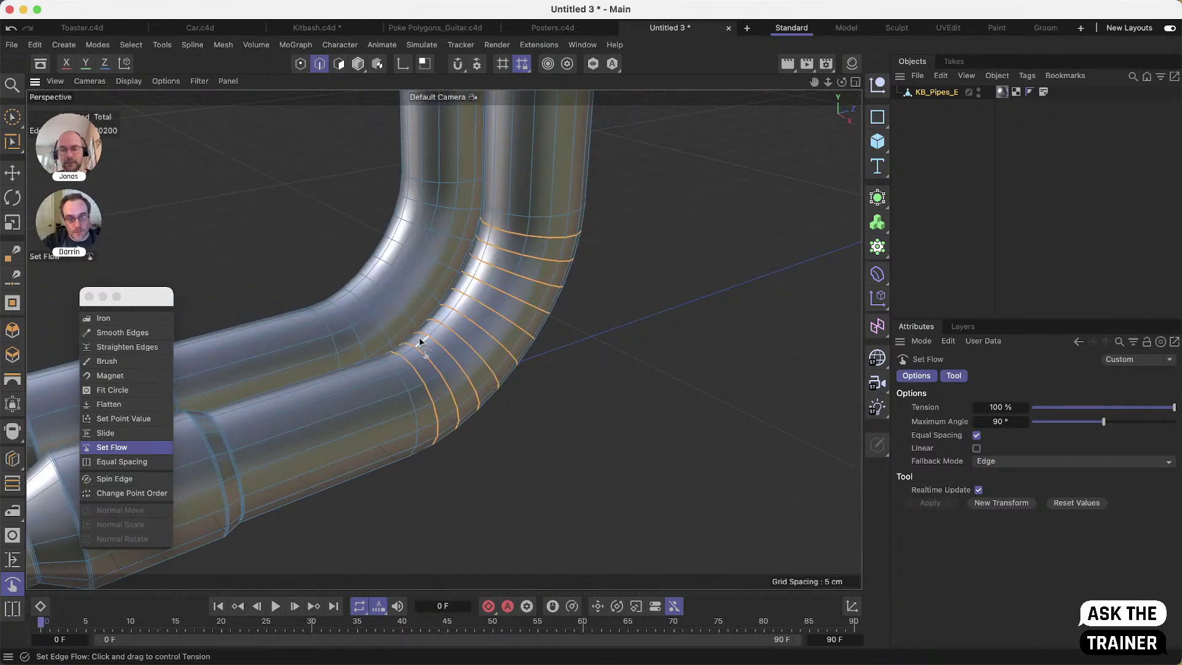
mouse_move(496, 343)
alt+mouse_down()
mouse_move(249, 268)
mouse_move(494, 340)
alt+mouse_up()
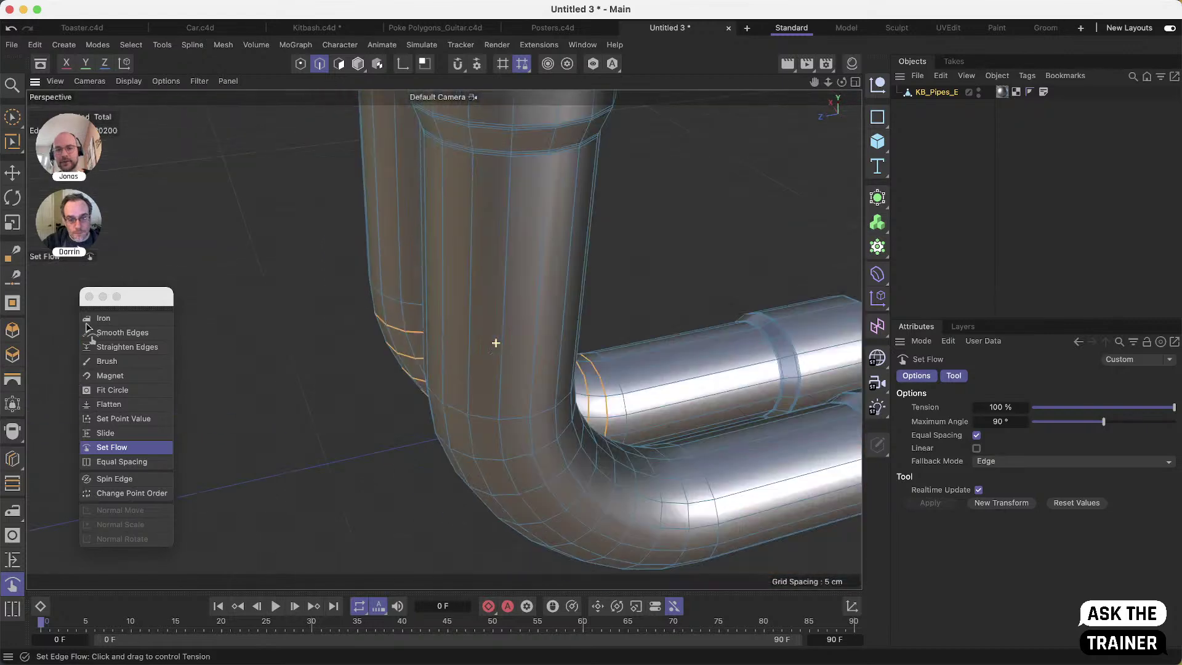
With Bridge active in polygon mode, select two separate strip polygons on the upper face of the connector block
alt+drag(395, 389, 548, 386)
click(12, 380)
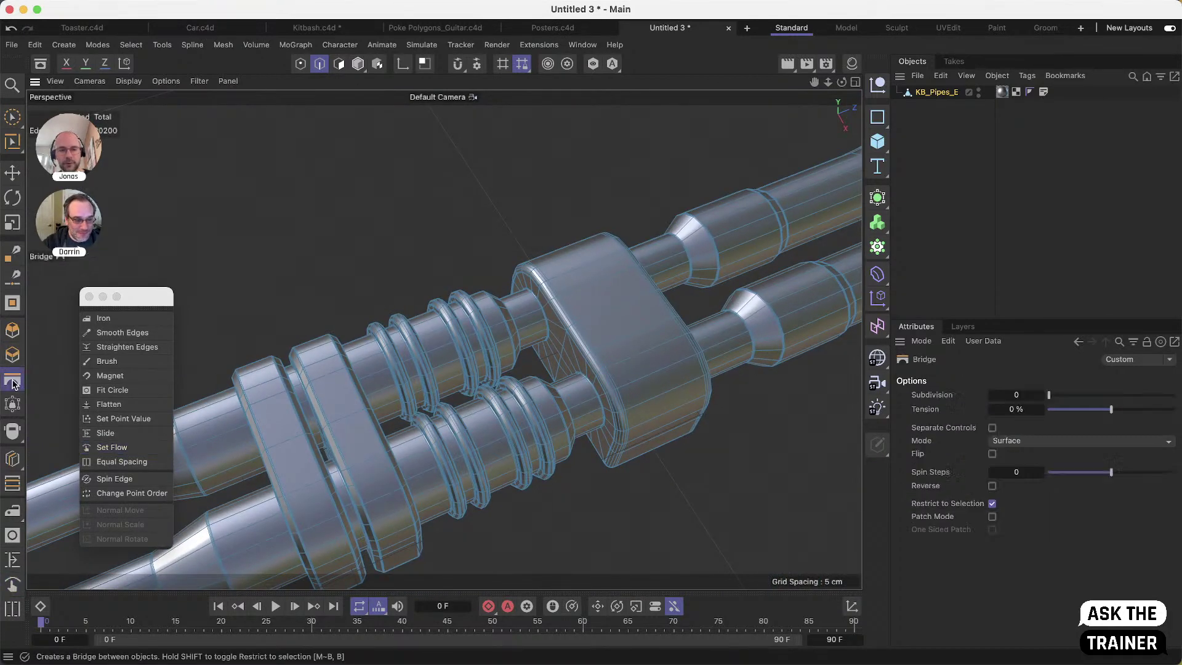
click(339, 64)
click(602, 270)
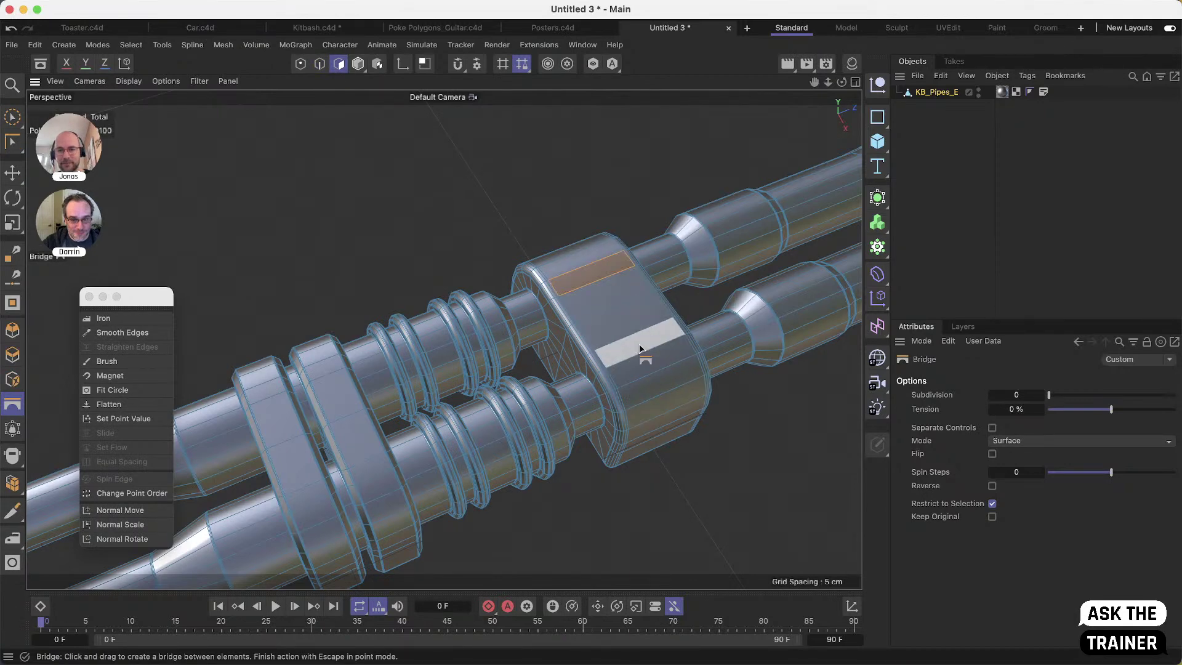
click(640, 349)
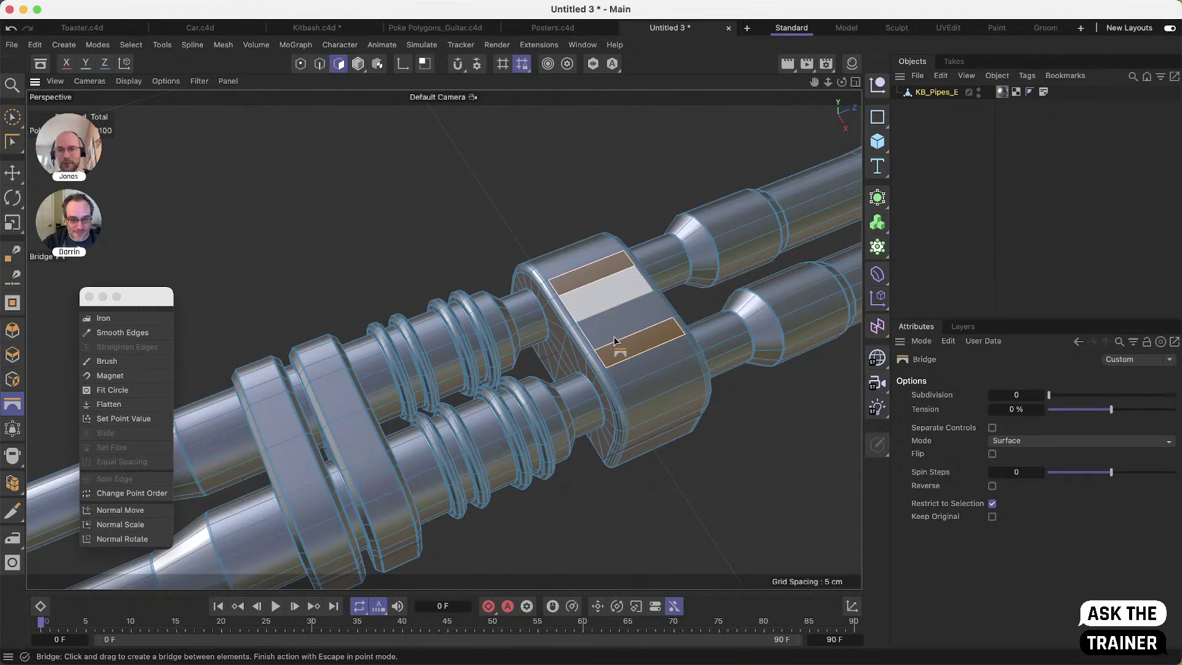
Try bridging the two selected polygons in Normal mode with subdivision 7 and tension 100%, and undo the bridge
drag(1054, 394, 1143, 411)
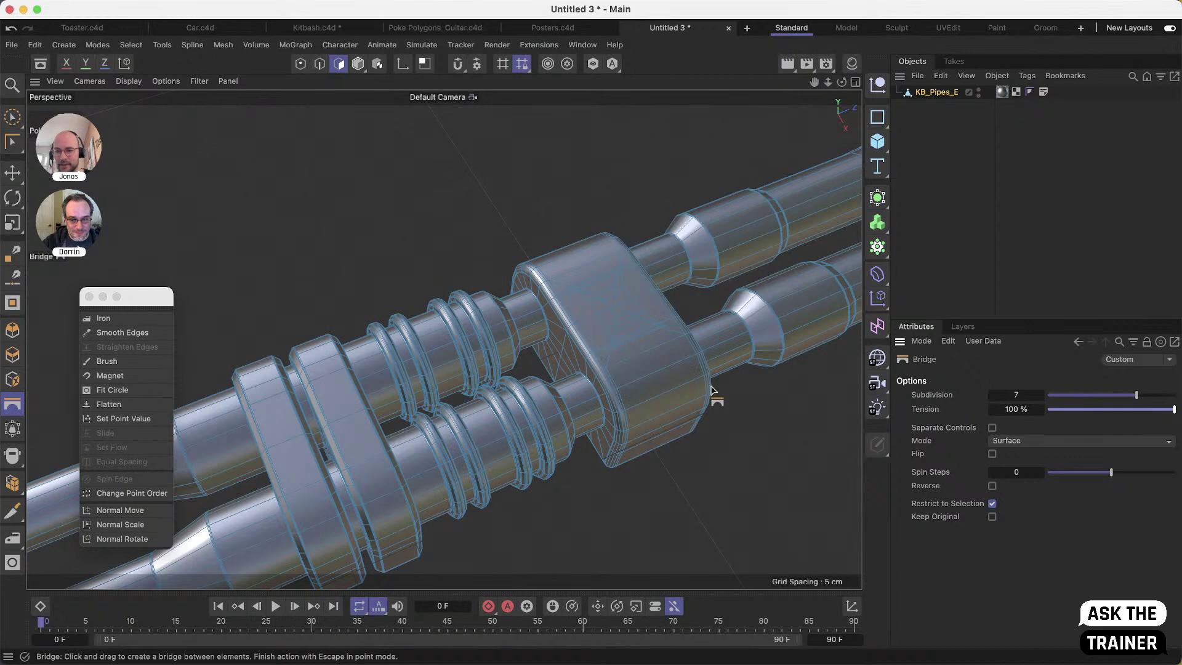
click(1010, 442)
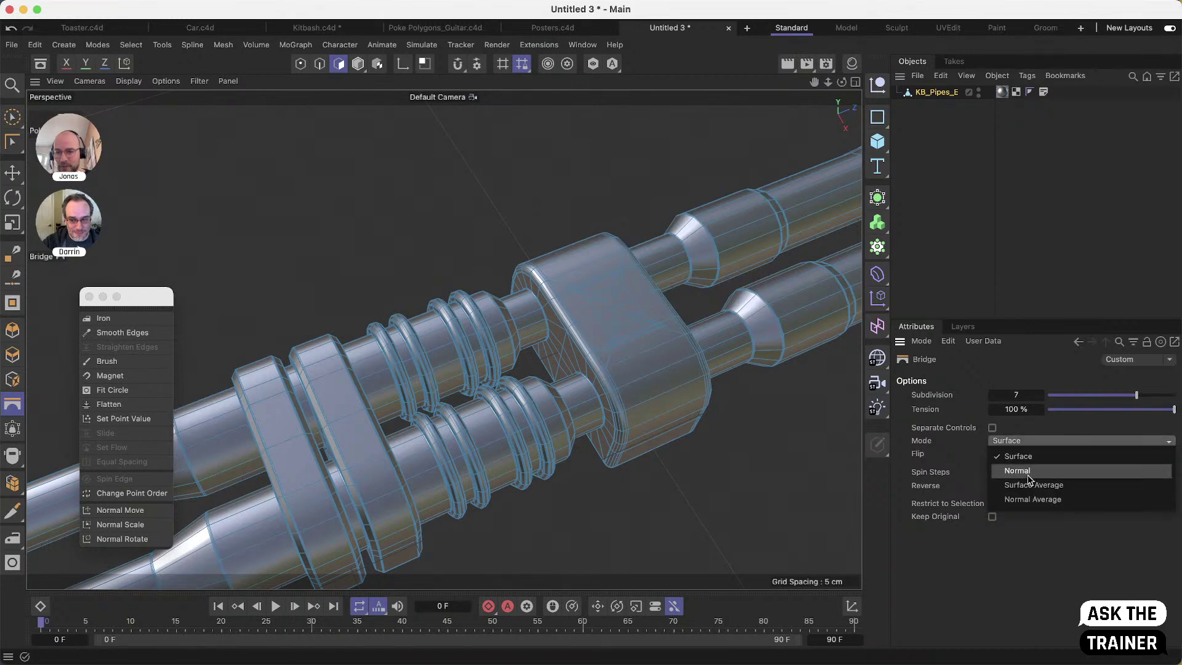
click(1017, 471)
mouse_move(621, 296)
alt+mouse_down()
mouse_move(633, 285)
mouse_move(613, 293)
alt+mouse_up()
alt+drag(680, 363, 606, 363)
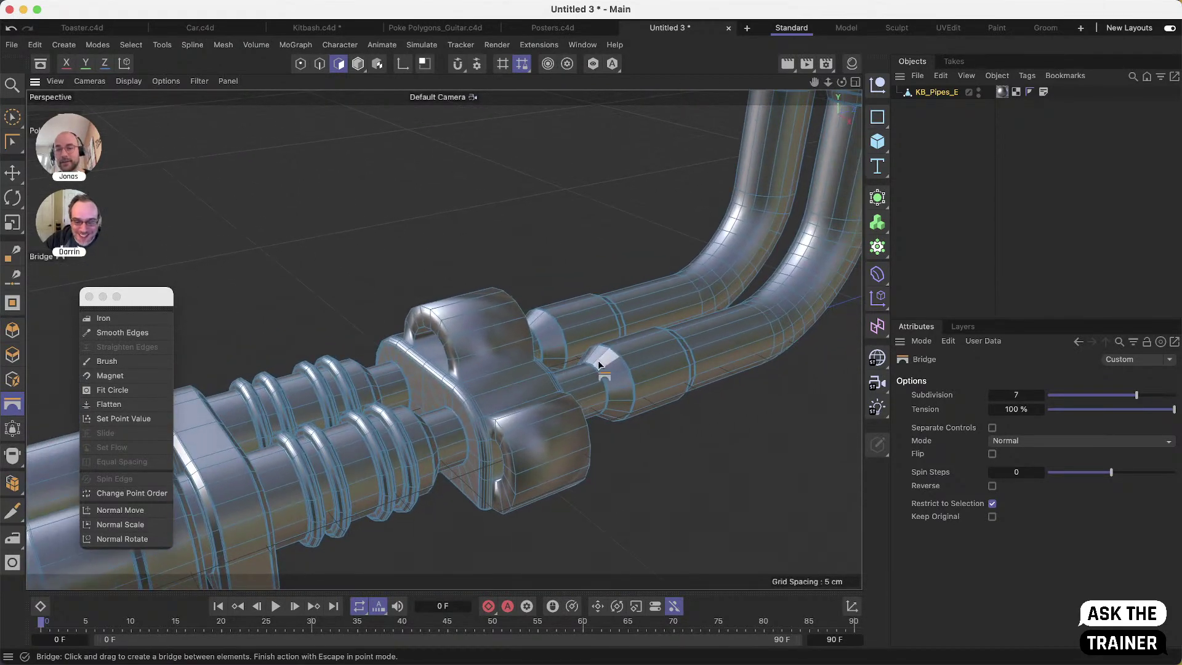
alt+drag(513, 406, 591, 370)
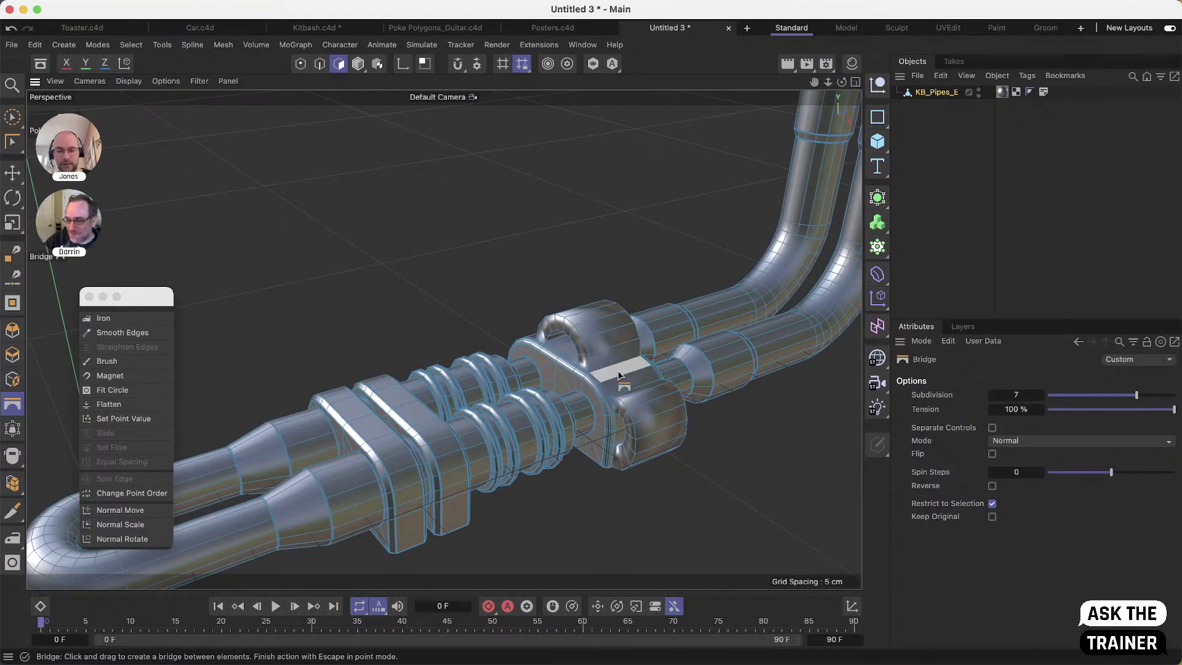
key(super+z)
key(super+z)
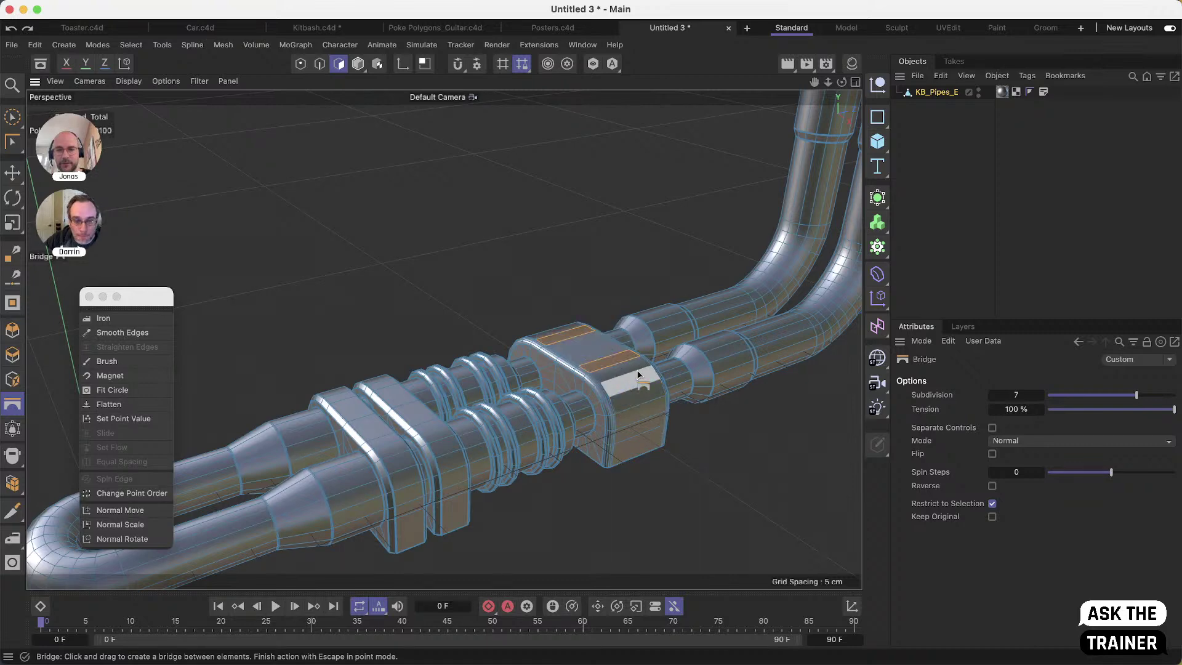
Add two loop cuts across the connector block's selected polygons, one near each end of the strips
alt+drag(638, 374, 673, 454)
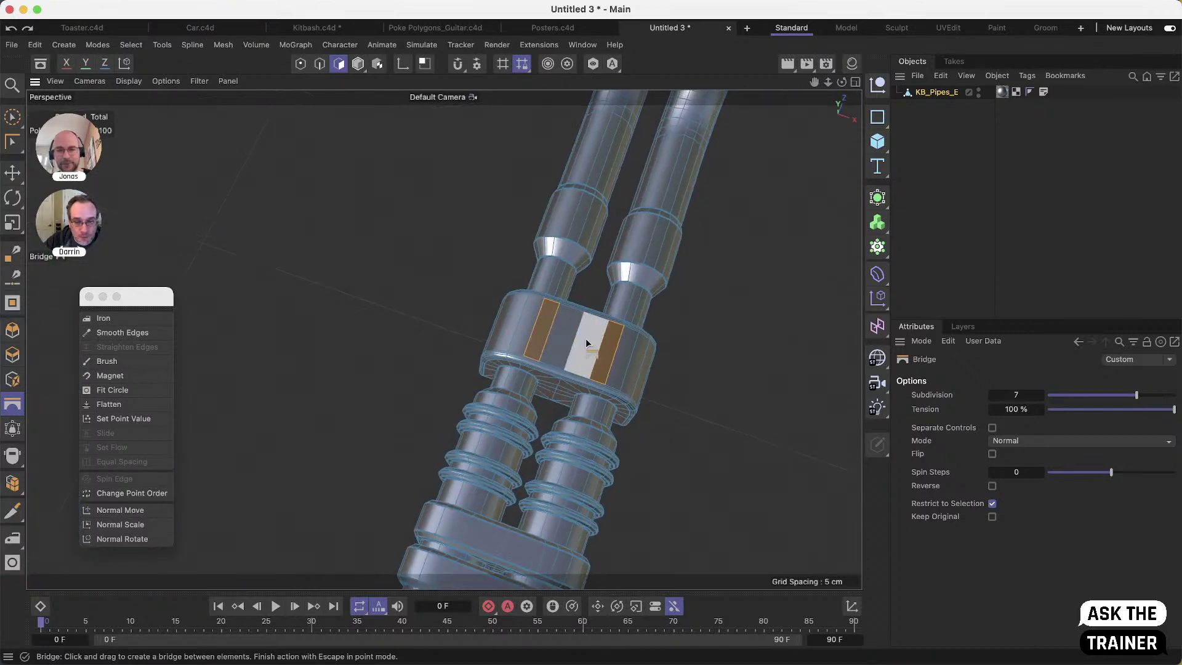
alt+right_drag(583, 337, 702, 325)
alt+drag(702, 325, 522, 373)
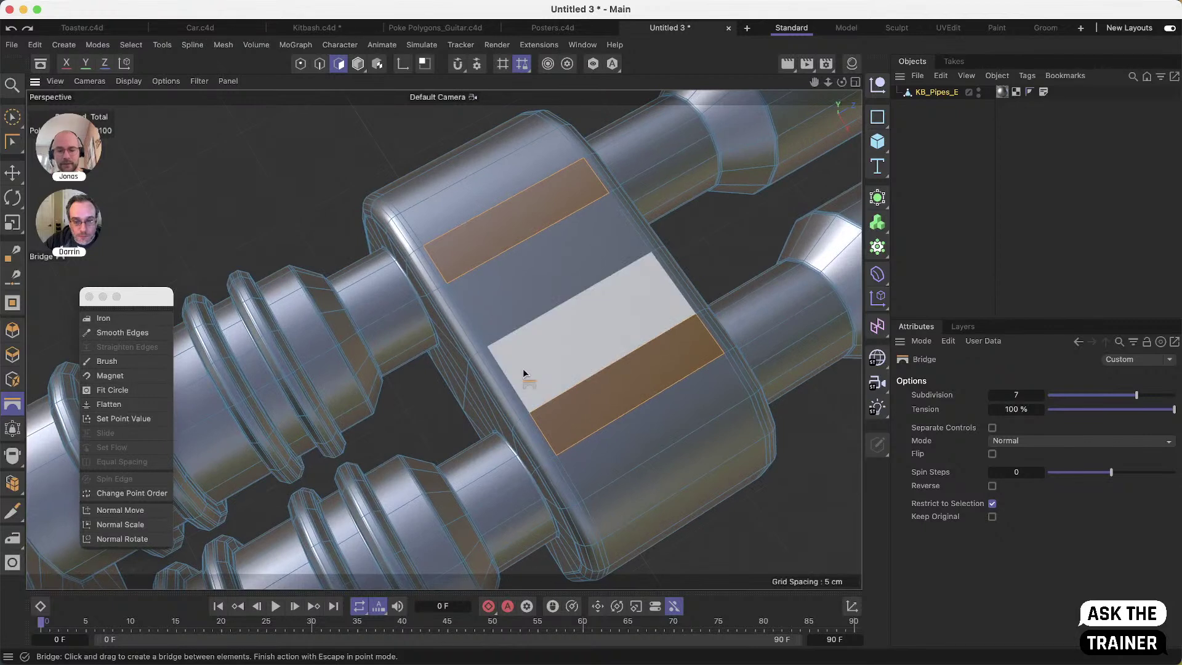
key(k)
key(l)
click(680, 322)
click(541, 403)
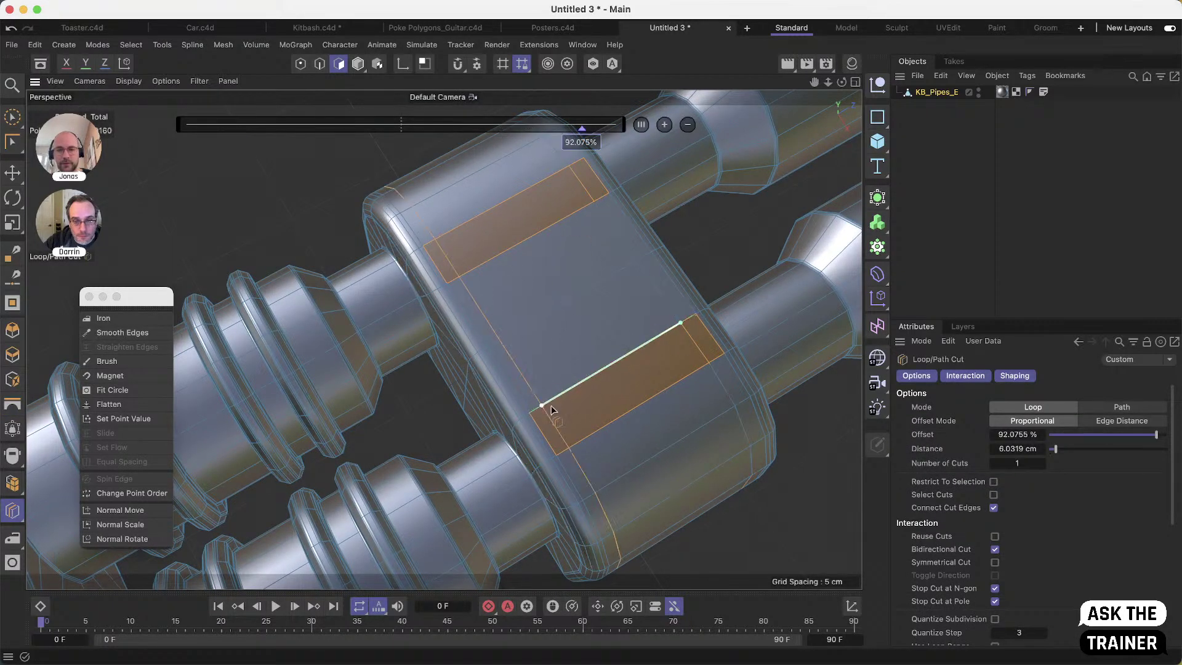
click(500, 261)
Add the two middle polygons to the selection on the block's upper face and inset them by about 0.31 cm
key(e)
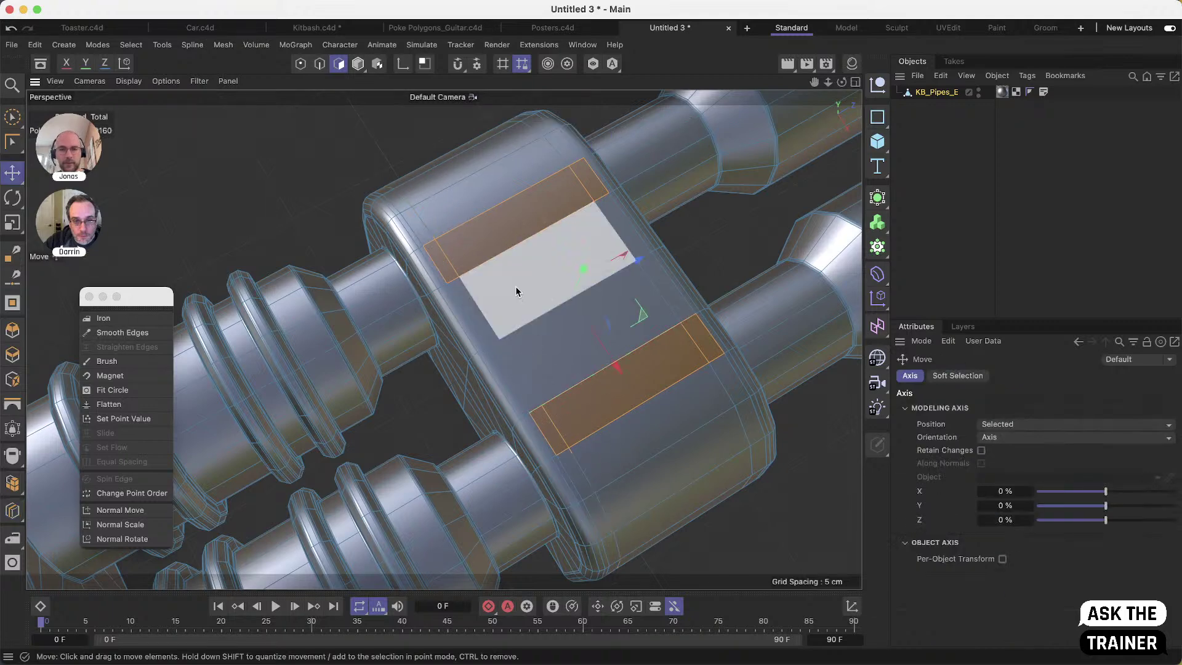
shift+click(547, 275)
shift+click(640, 346)
alt+drag(649, 377, 671, 421)
key(i)
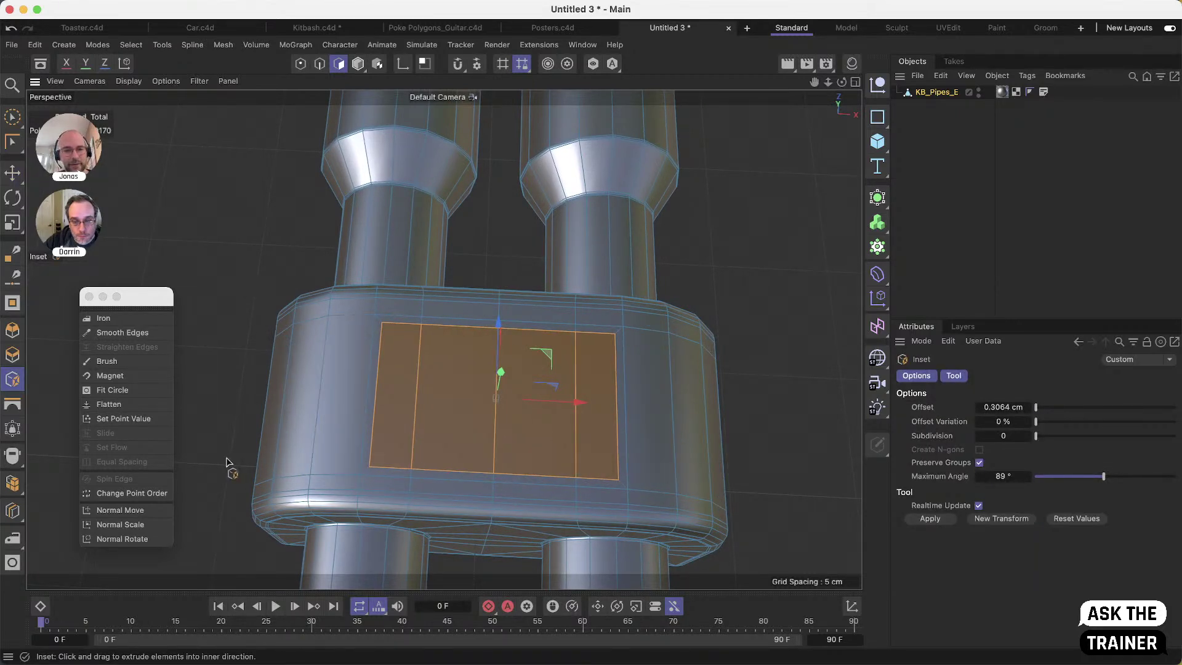
Shape the inset polygons into a circle with Fit Circle at 63.7% scale and 100% roundness
click(123, 397)
mouse_move(220, 406)
mouse_down()
mouse_move(265, 409)
mouse_move(209, 409)
mouse_up()
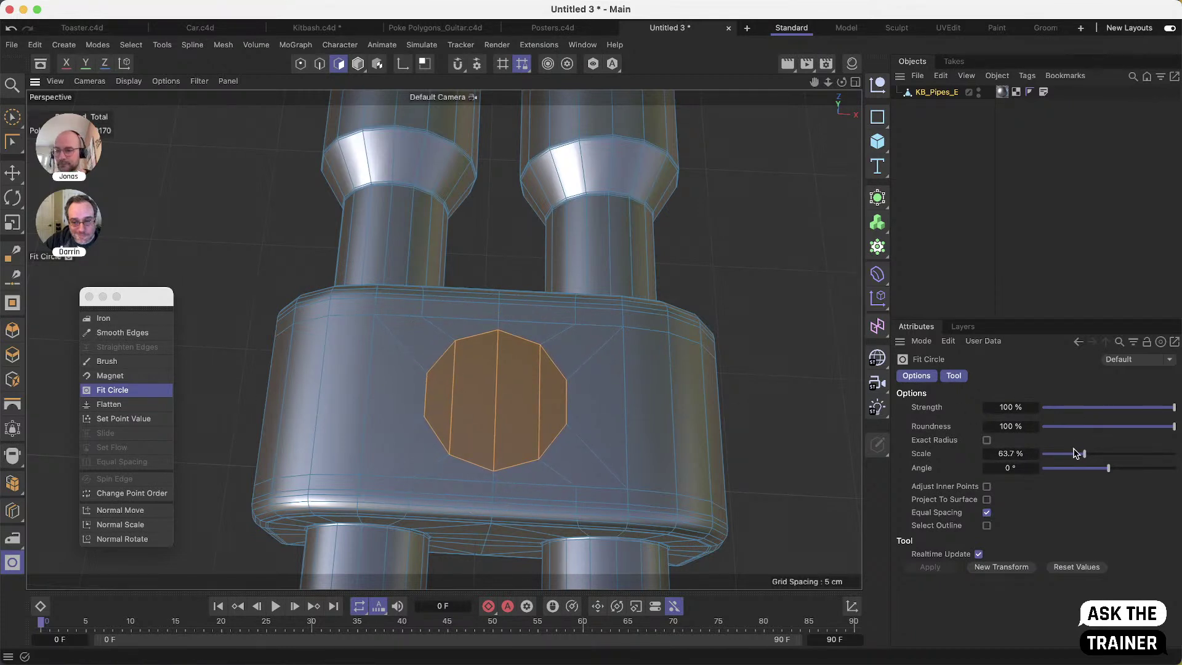
drag(1108, 468, 1110, 474)
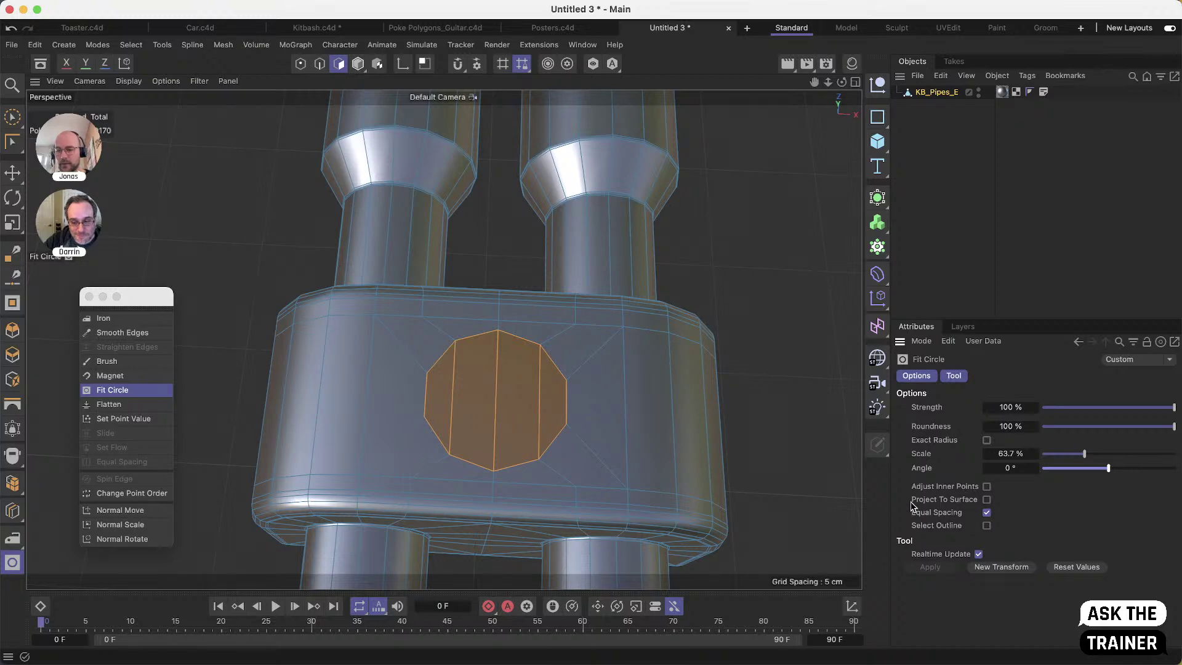
Select three polygons on the block's rounded corner and inset them by about 0.15 cm
alt+drag(546, 427, 546, 336)
click(544, 319)
shift+click(555, 368)
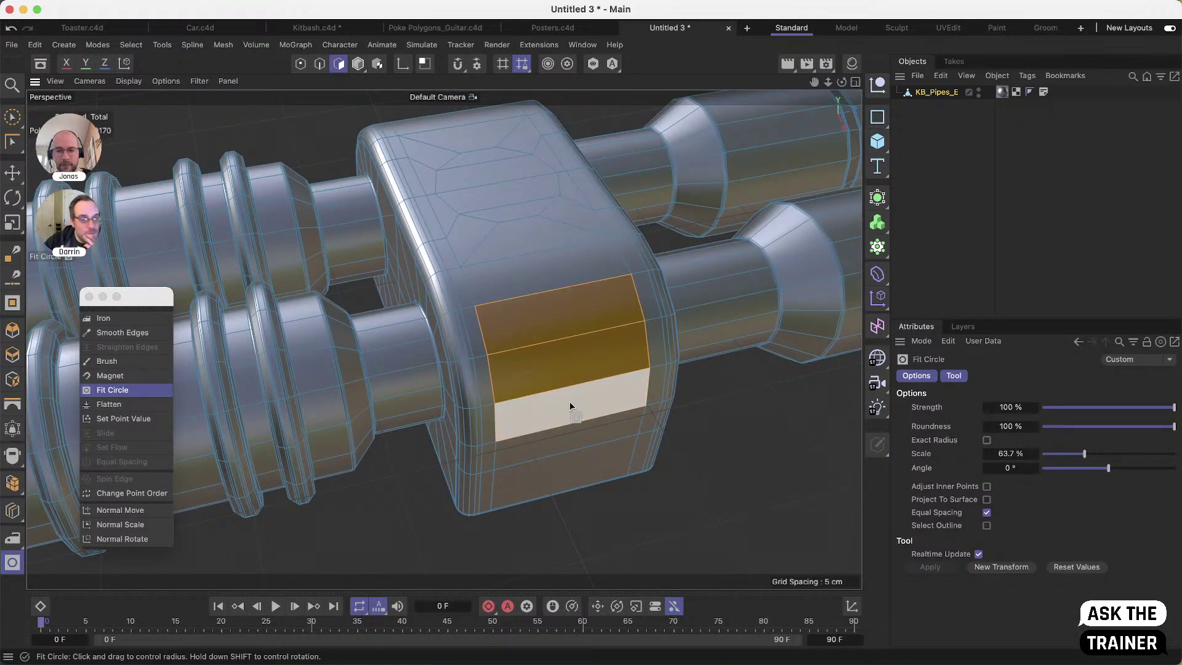
key(i)
shift+click(570, 403)
drag(570, 404, 578, 410)
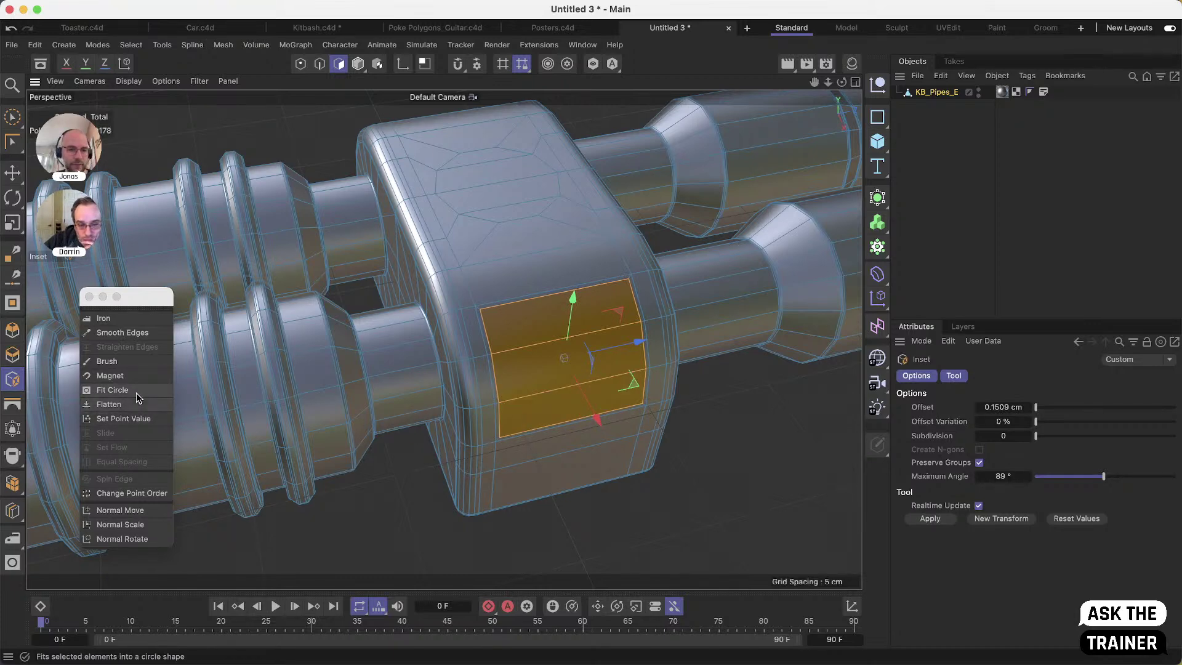
Apply Fit Circle to the corner polygons at about 70.2% scale with Project To Surface enabled
click(112, 390)
drag(453, 509, 456, 510)
alt+drag(556, 386, 686, 325)
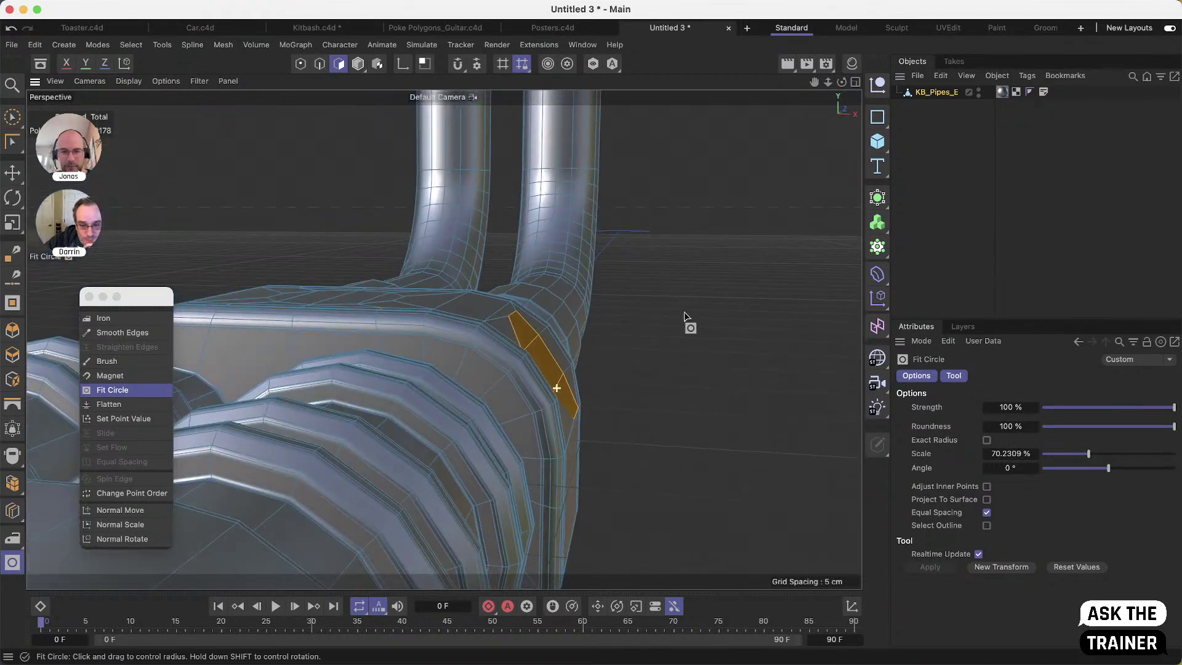
click(987, 499)
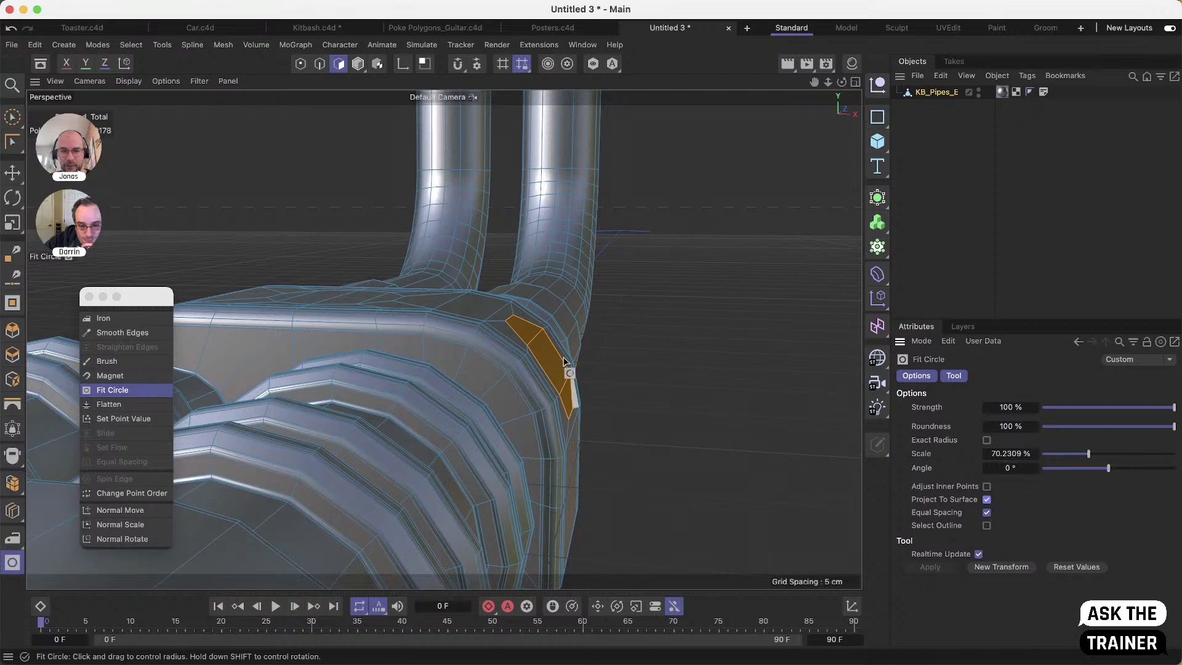
alt+drag(534, 383, 623, 345)
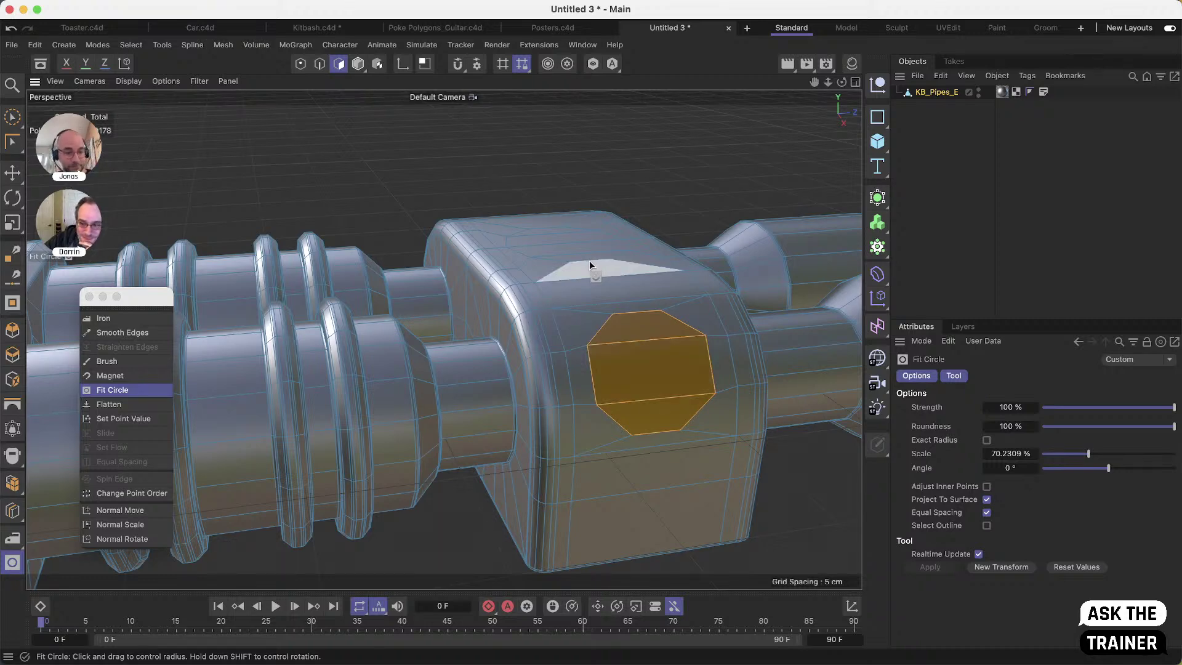
alt+drag(456, 342, 356, 337)
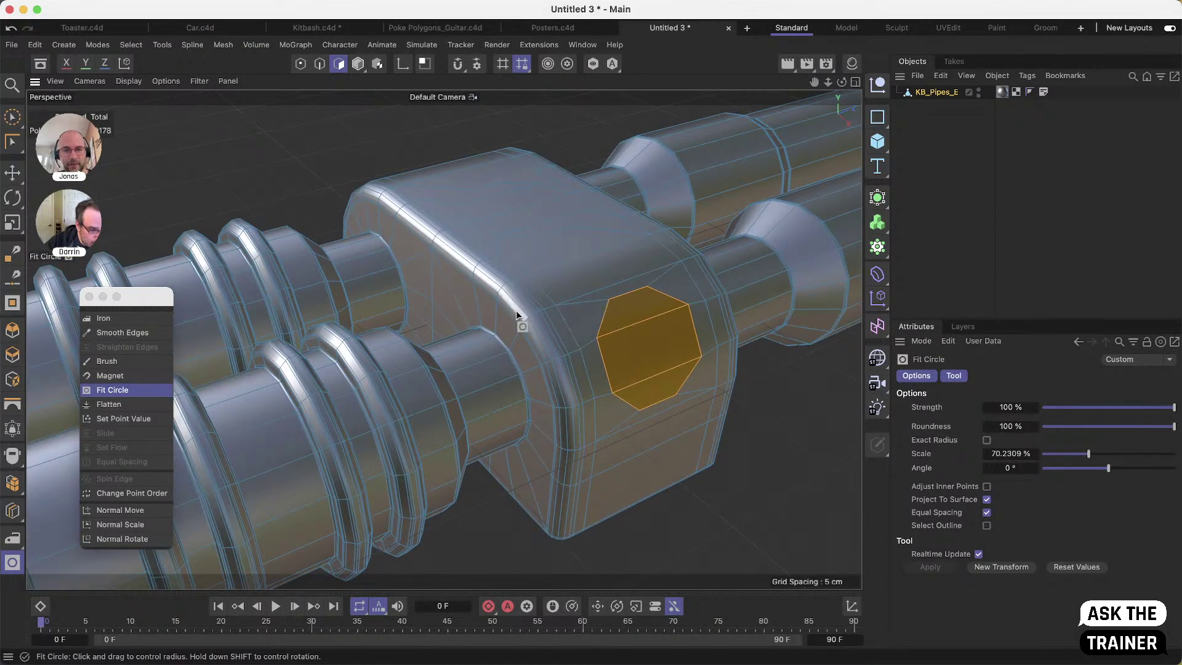
In edge mode, select the curved run of edges at the corner of the block's end face and straighten it at 100% strength
key(Return)
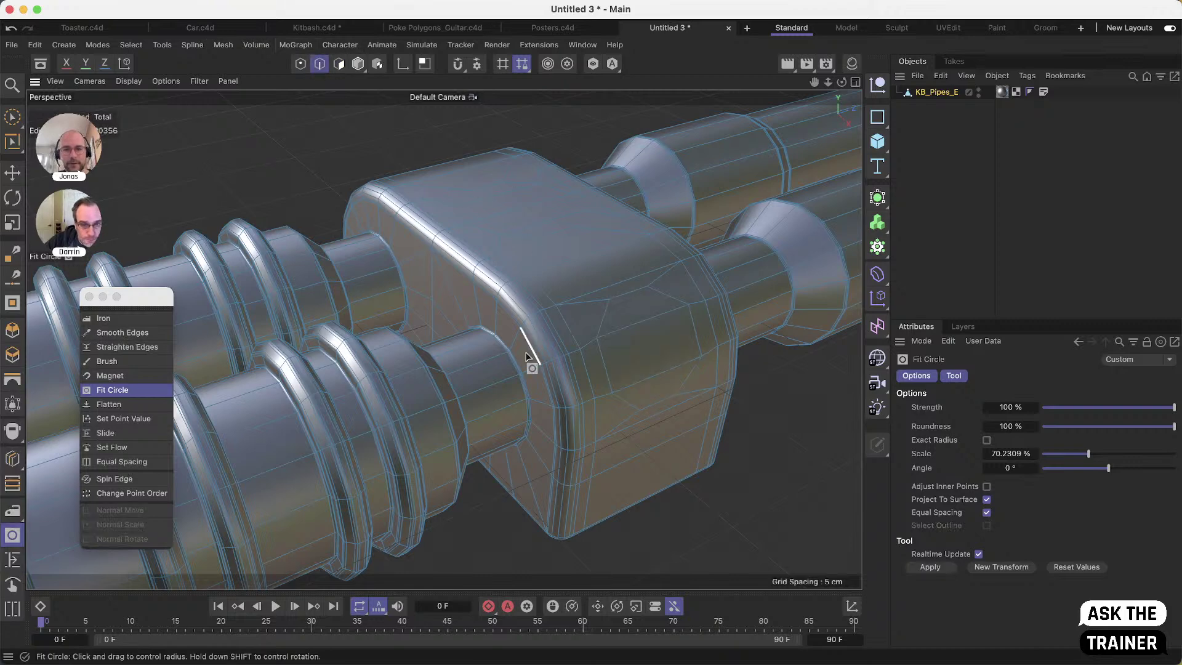
scroll(522, 344, up, 5)
alt+drag(558, 316, 508, 333)
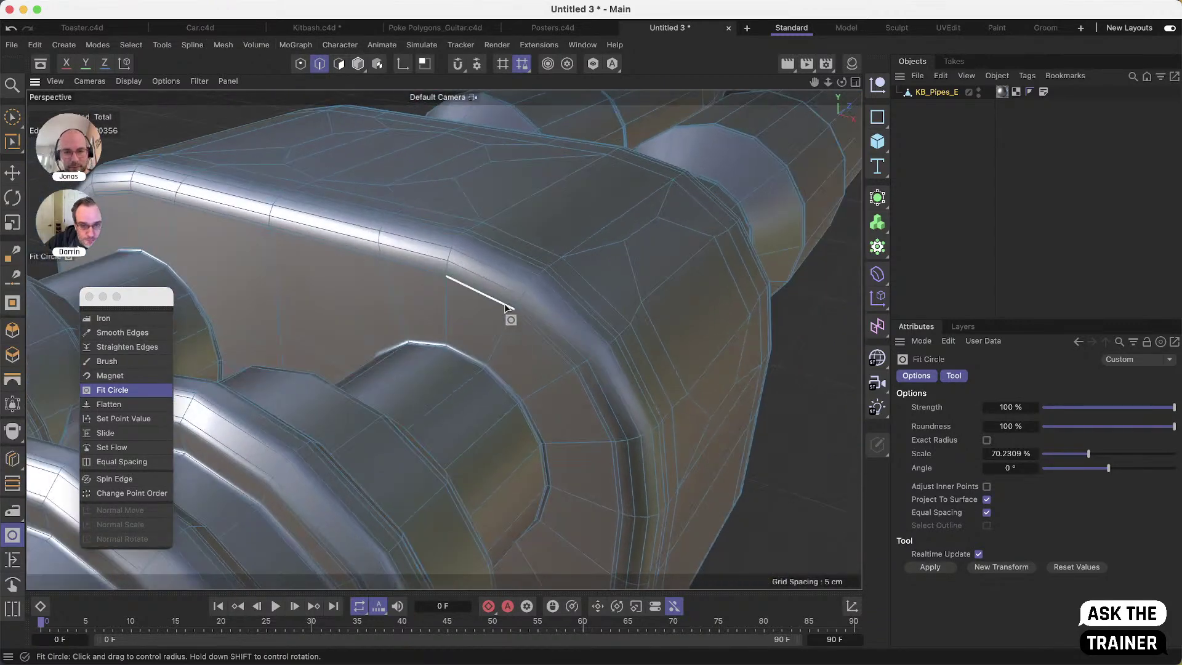
click(505, 304)
click(586, 408)
click(609, 469)
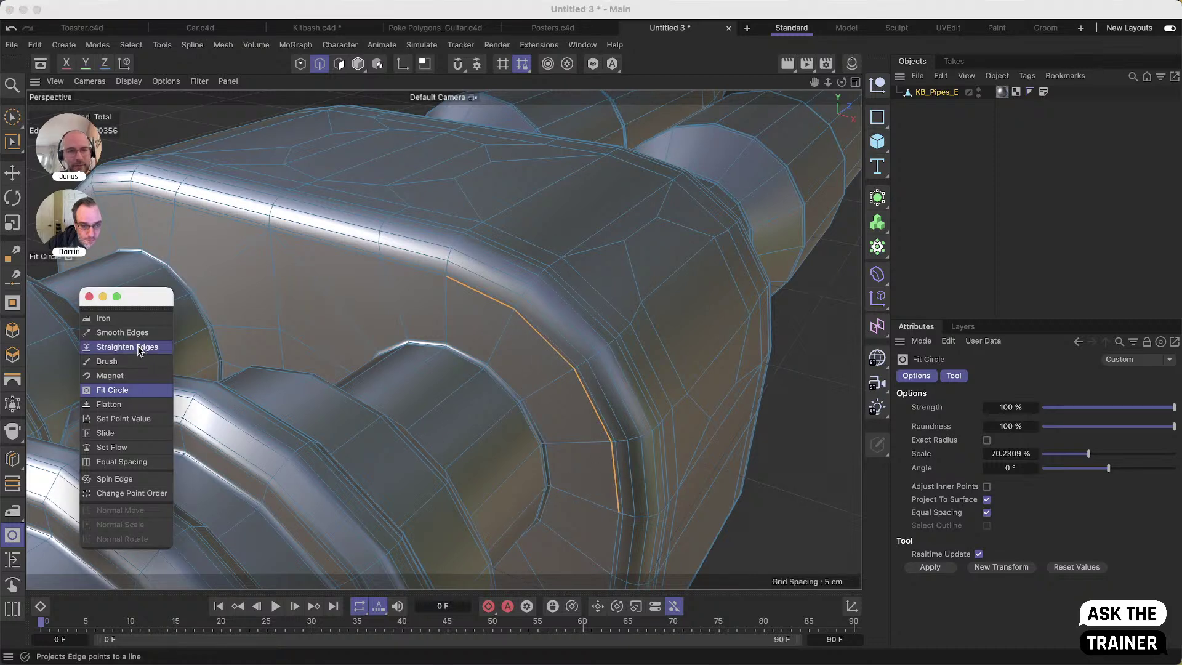
click(127, 346)
drag(534, 383, 585, 406)
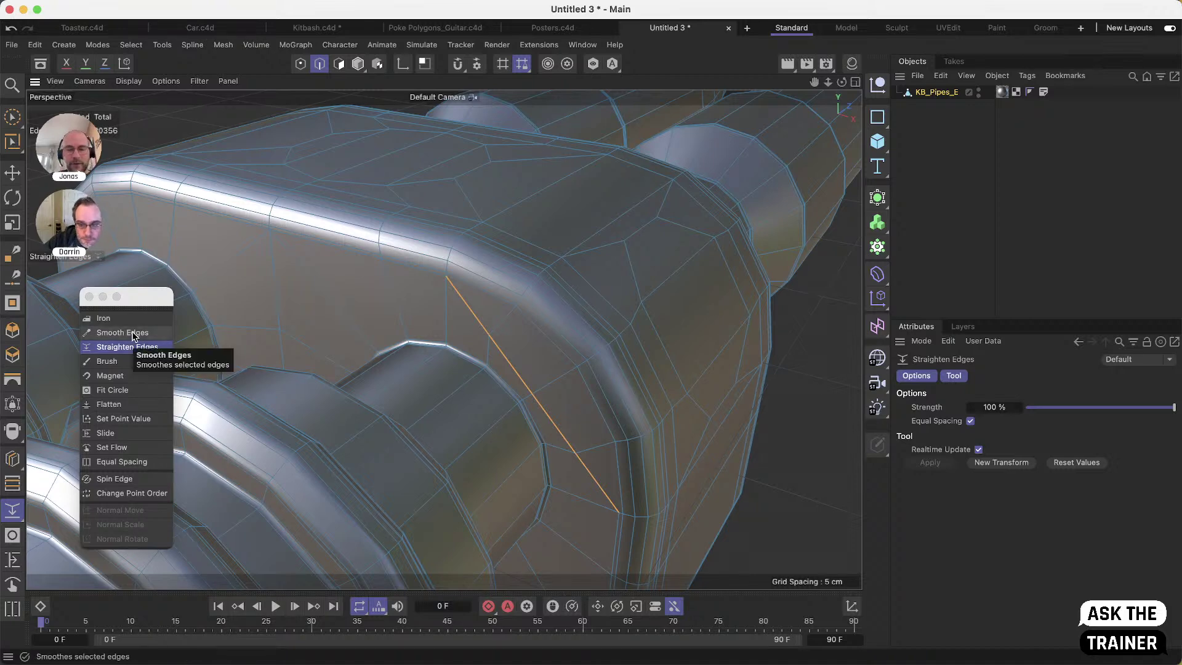
Add a Plane primitive to the scene and bring the whole plane into view
click(877, 142)
click(929, 188)
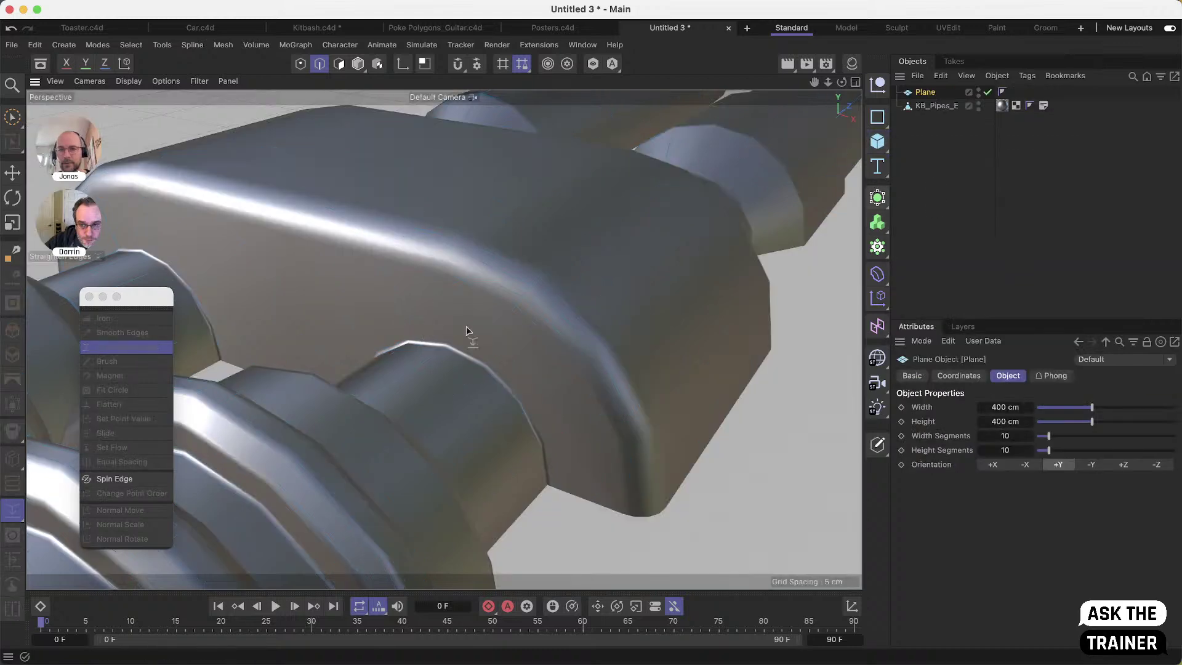
alt+drag(588, 261, 519, 303)
alt+right_drag(659, 298, 337, 392)
alt+drag(336, 392, 652, 358)
alt+middle_drag(652, 358, 436, 359)
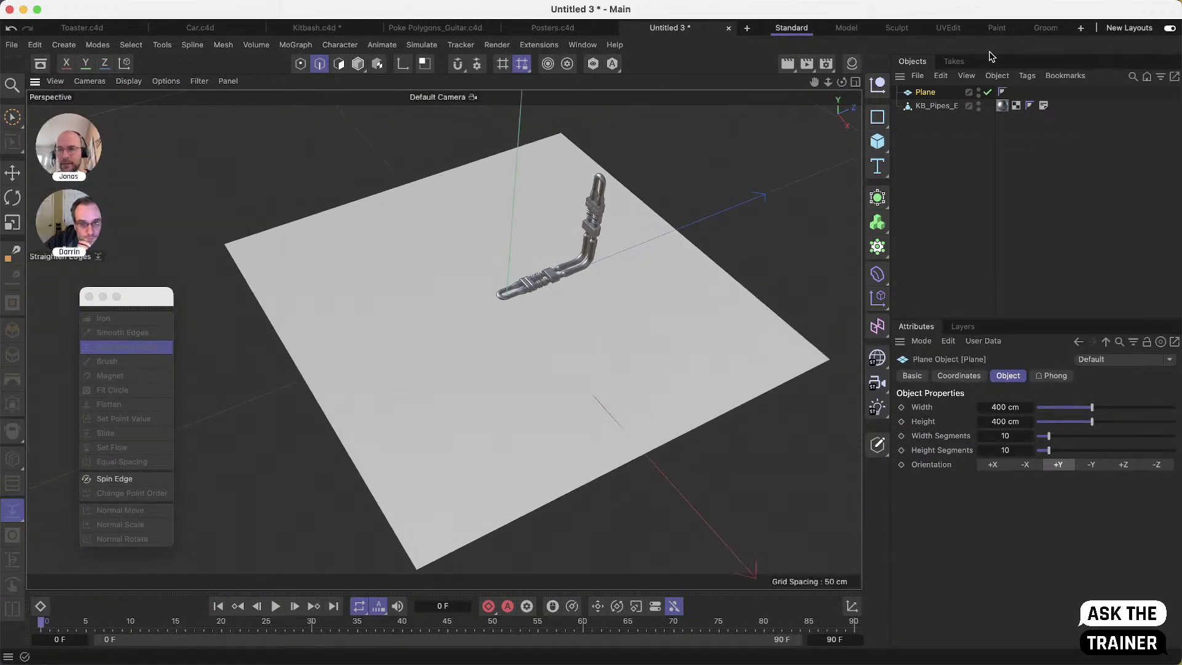
Set the plane's width and height segments to 20 and make it editable
click(1026, 435)
text(20)
key(Return)
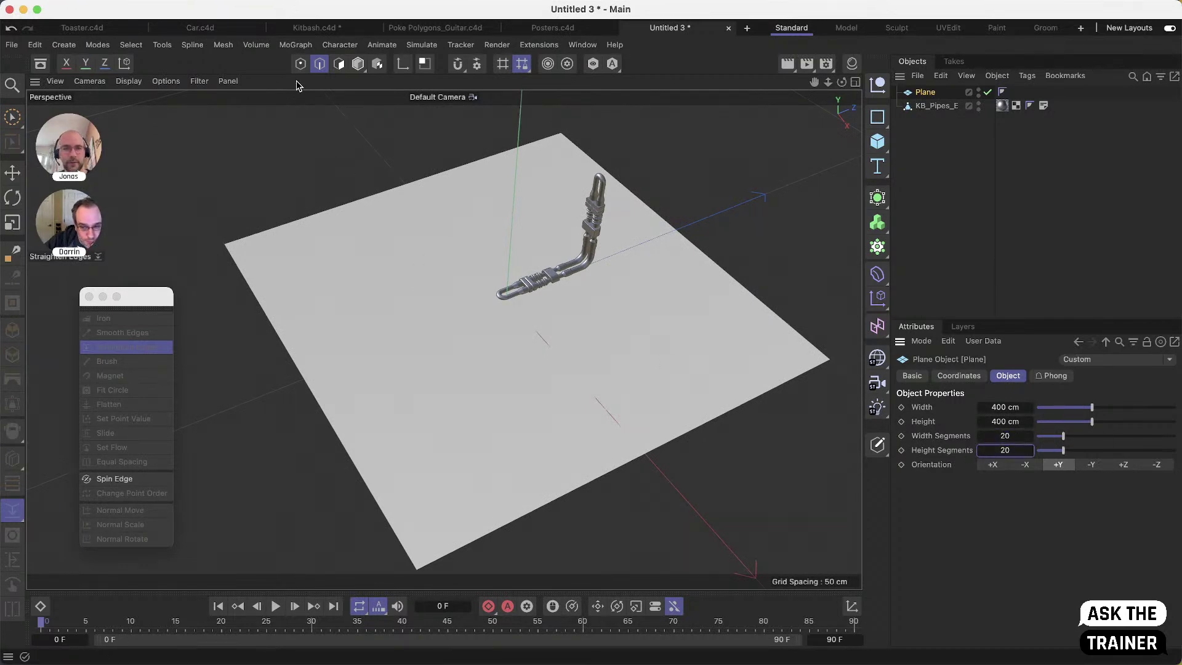
key(c)
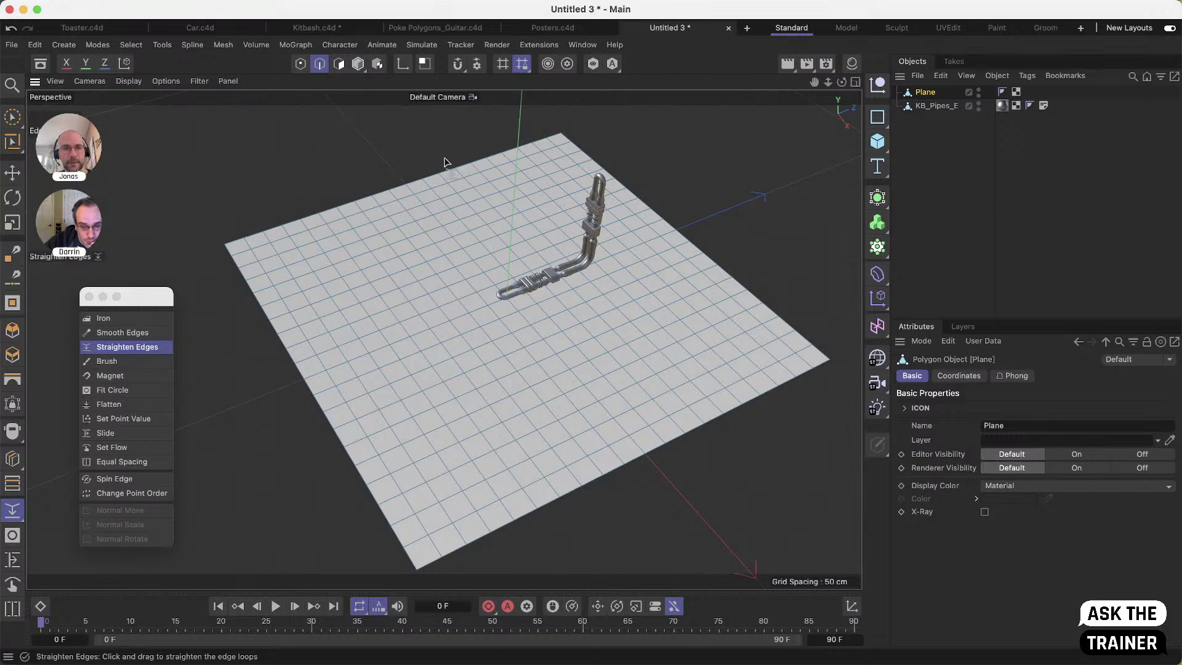
Select a zigzag path of edges across the plane, from its left side to its far edge, using Path Selection in Live Path mode
click(12, 142)
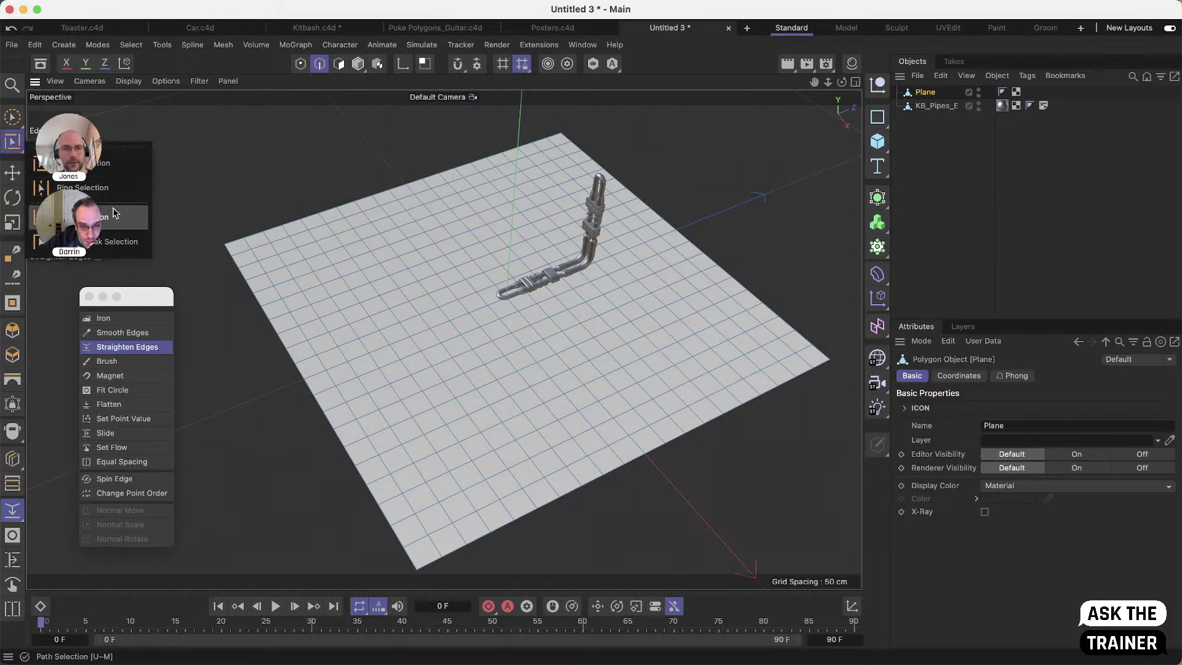
click(113, 225)
click(951, 407)
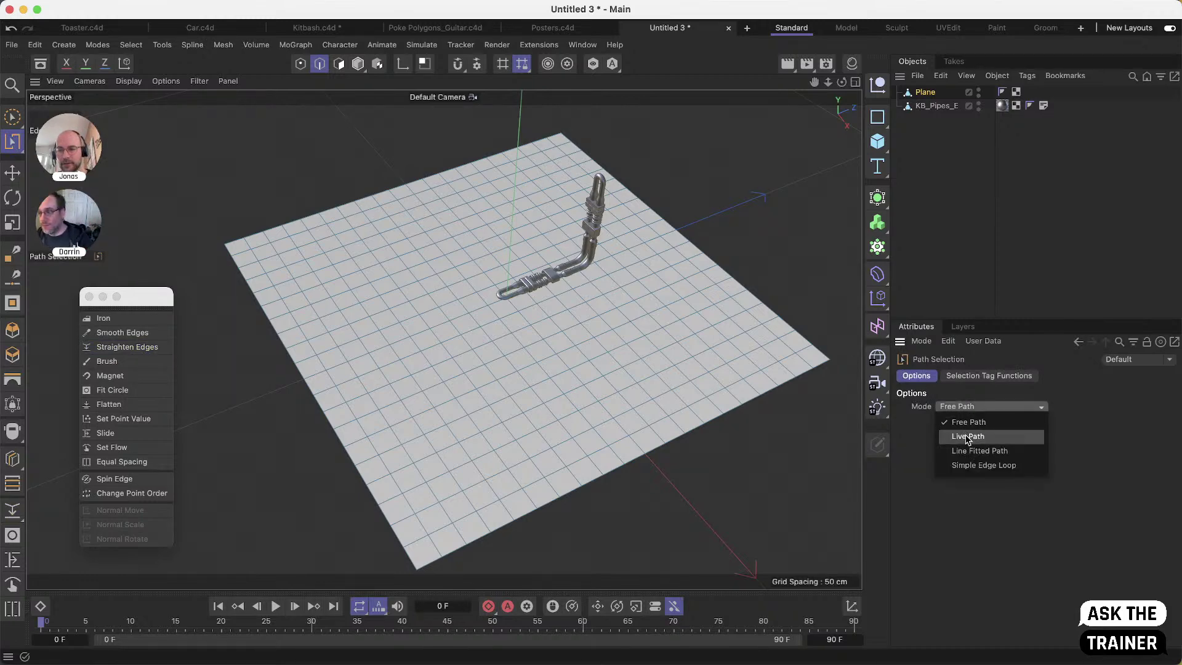
click(967, 436)
drag(355, 466, 440, 282)
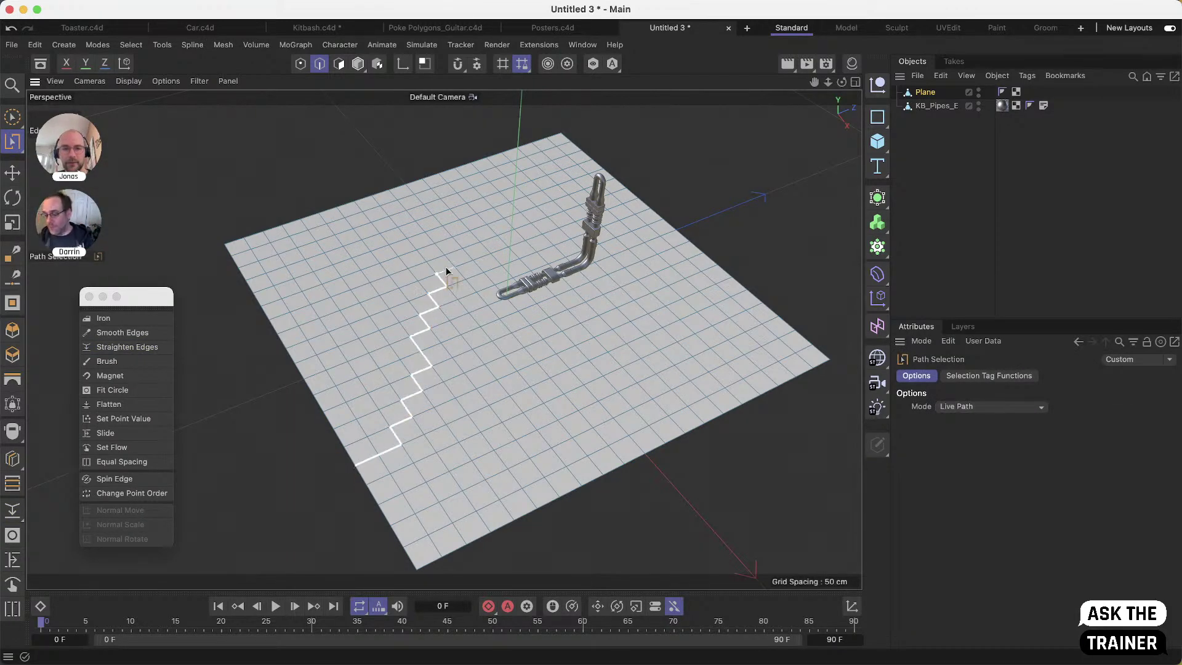
drag(503, 198, 591, 158)
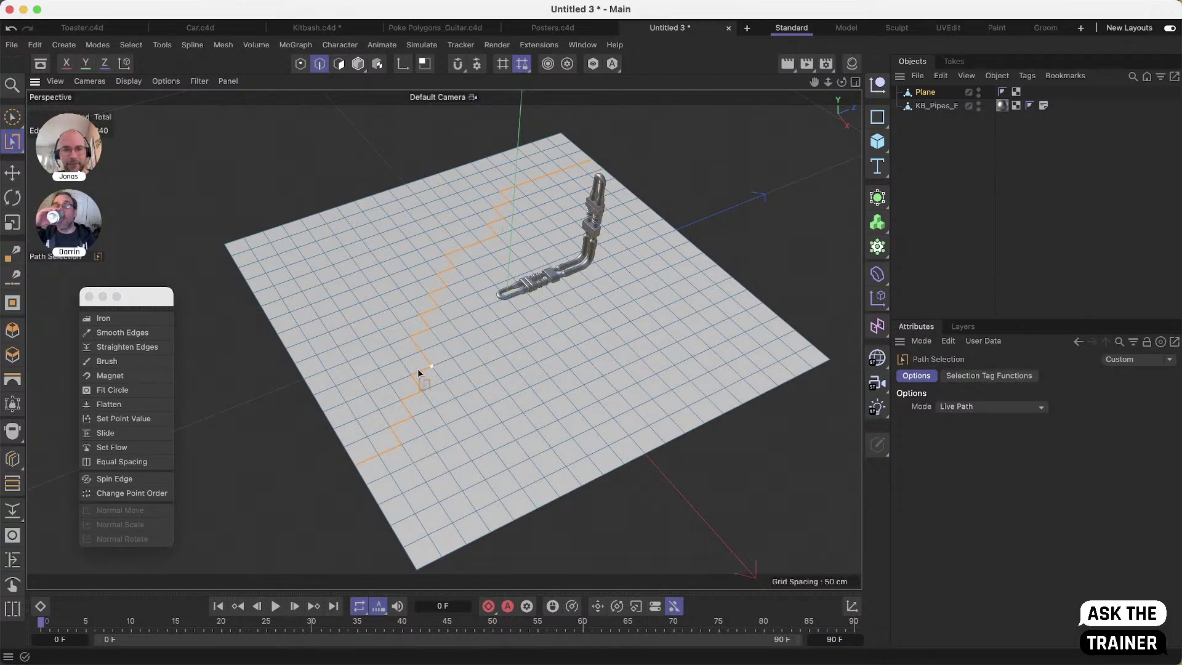
Smooth the selected edge path on the plane using Smooth Edges with 3 iterations
click(145, 333)
drag(244, 425, 201, 425)
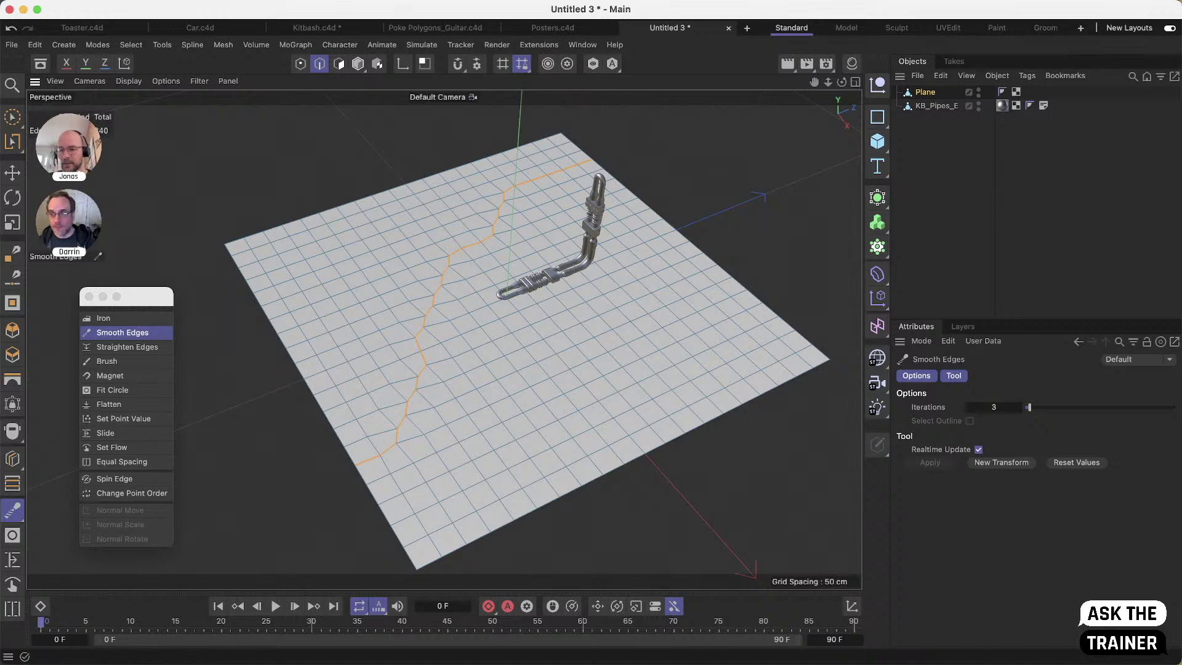
Switch to the Gallery_View (1).jpg image to view the gallery render, and return to the Cinema 4D scene
key(super+Tab)
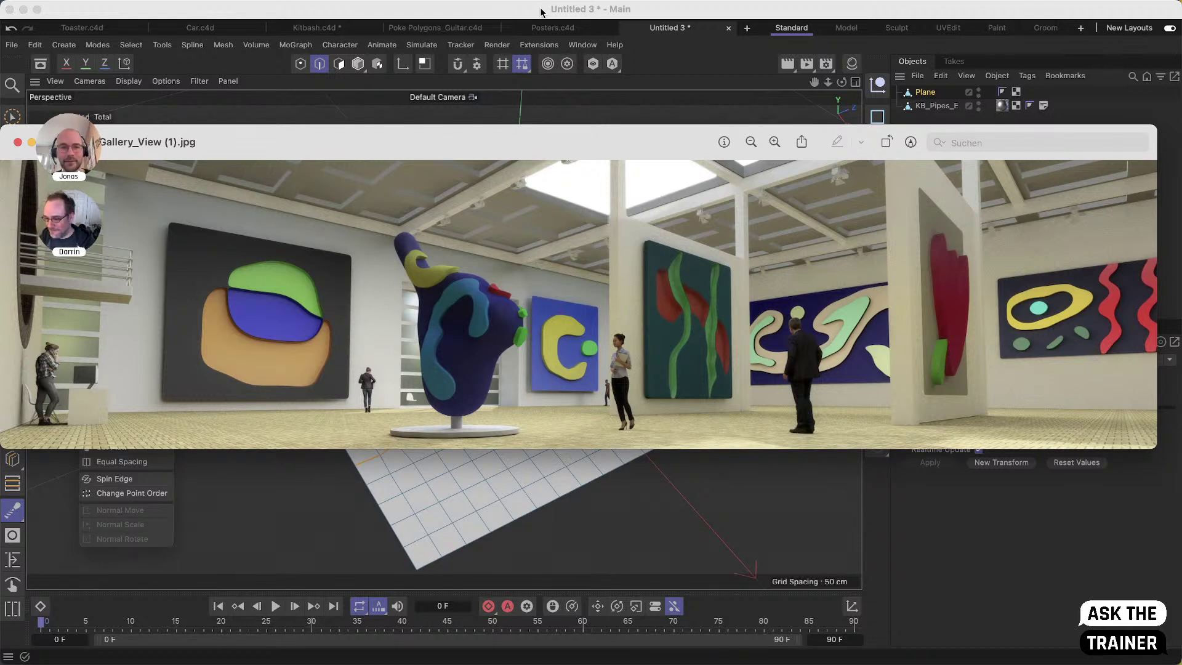
click(497, 12)
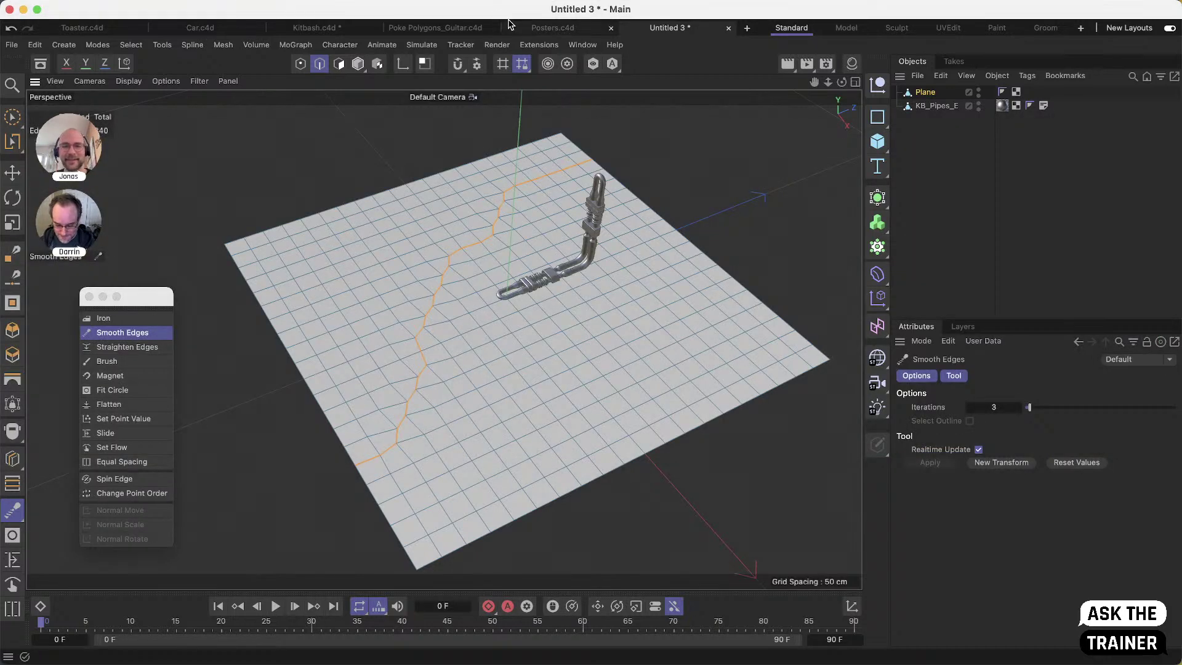
shift+click(369, 460)
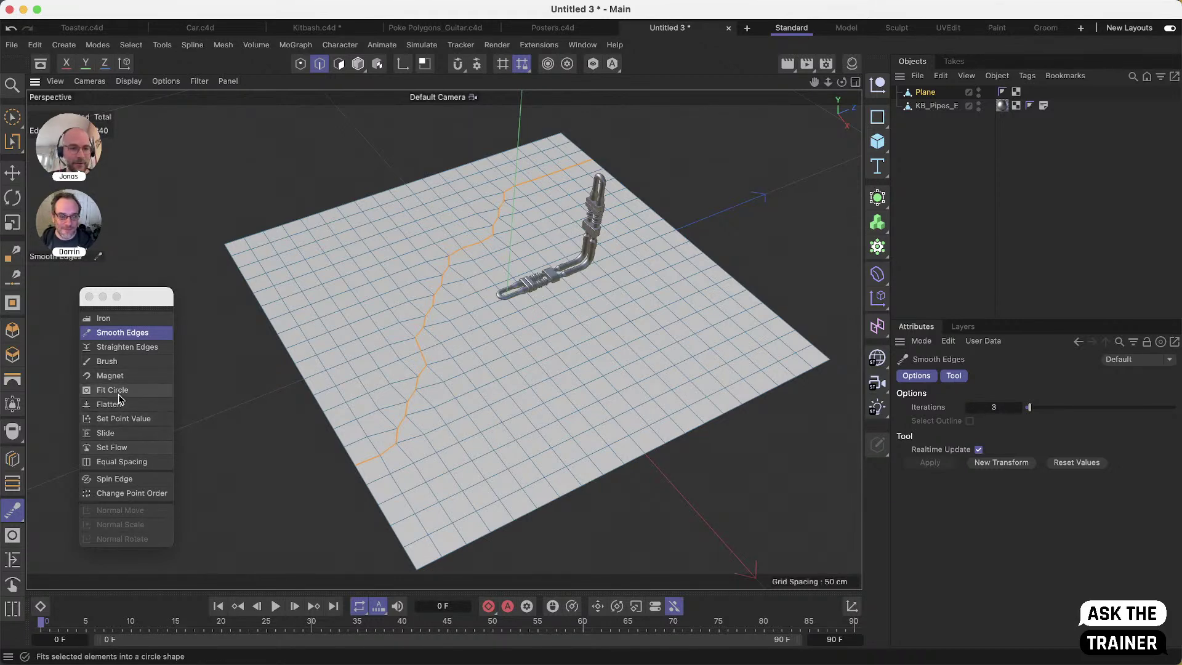
Switch to the Kitbash.c4d document and flatten the connector's two selected polygon patches at 100% strength in Best Fit mode, with position 0%
click(314, 28)
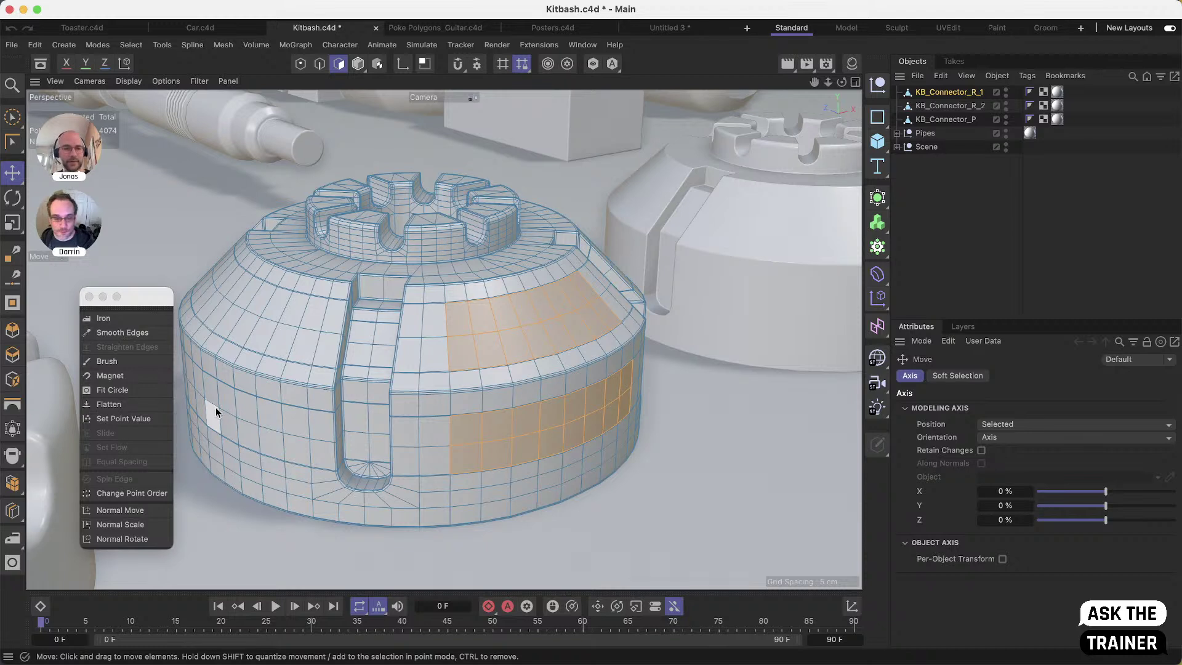
click(109, 403)
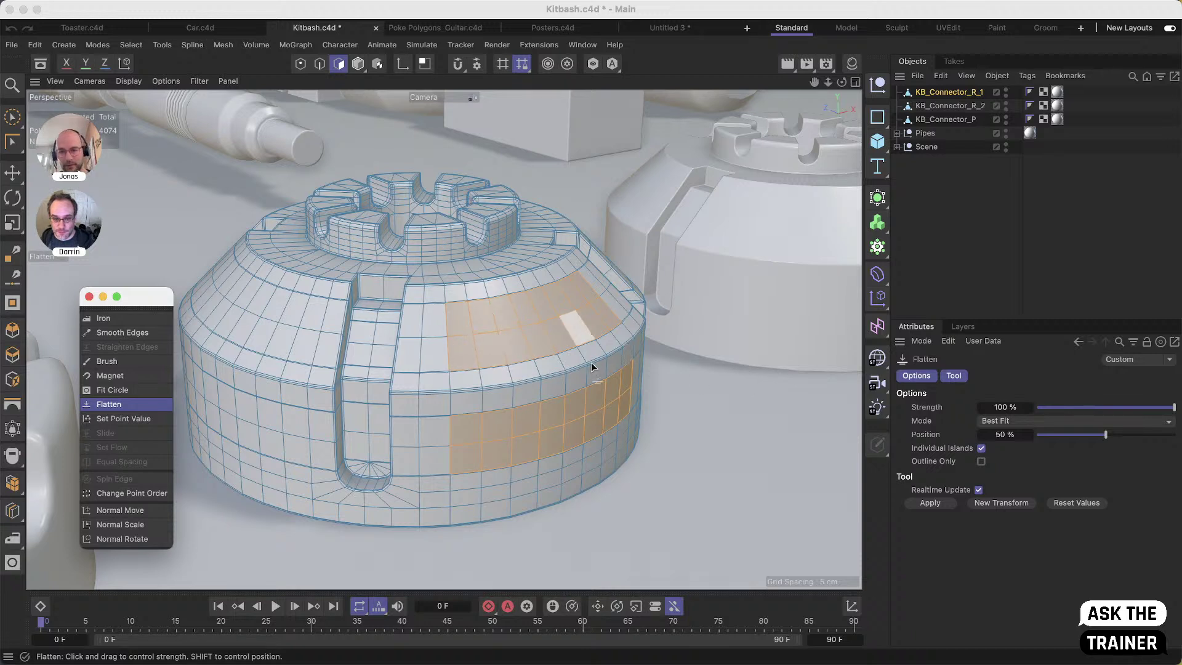
mouse_move(552, 527)
mouse_down()
mouse_move(431, 527)
mouse_move(551, 527)
mouse_up()
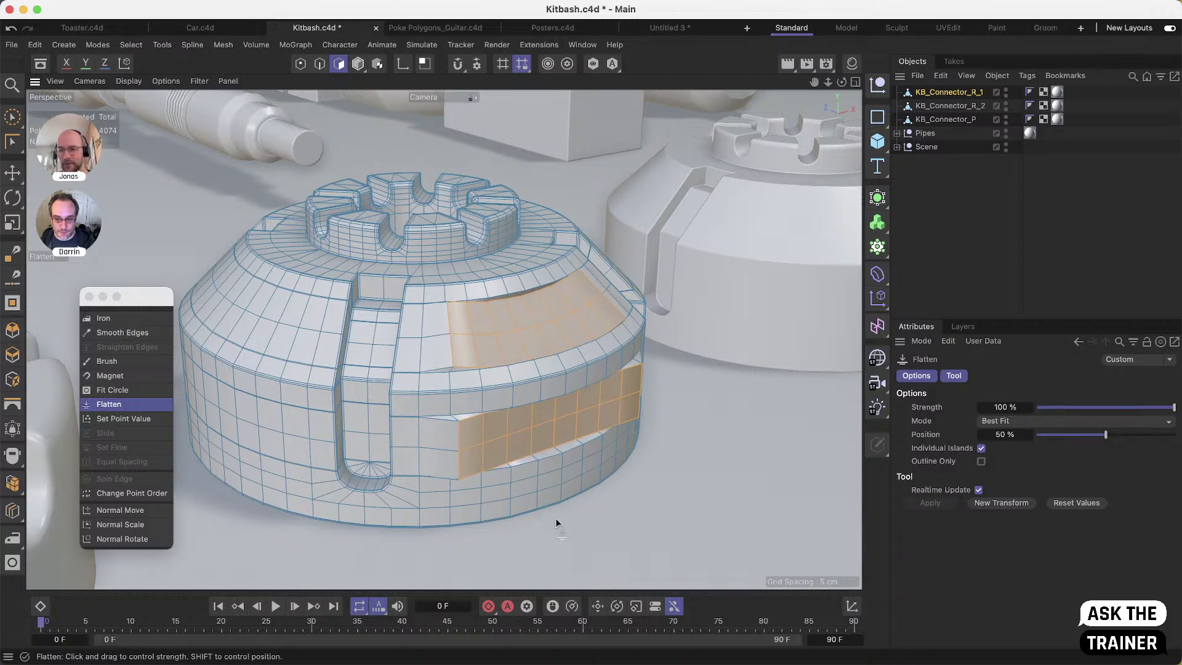
drag(1101, 437, 1003, 445)
Flatten the two polygon patches in View mode, and change the Flatten mode to Normal
click(1008, 422)
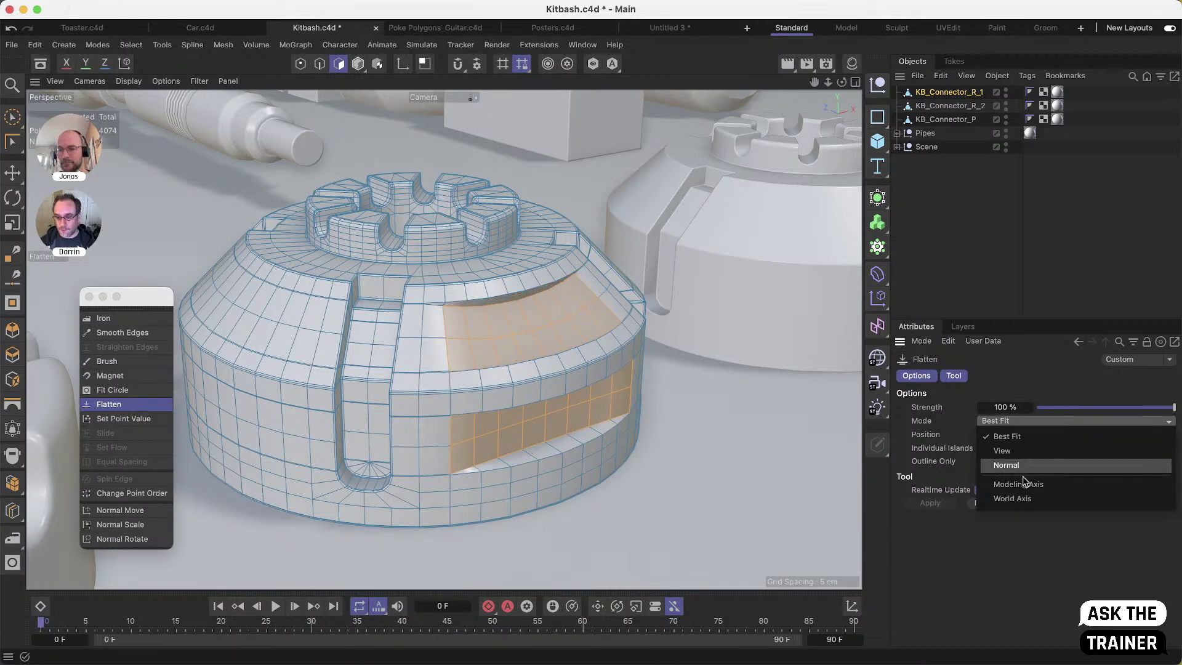
click(1008, 452)
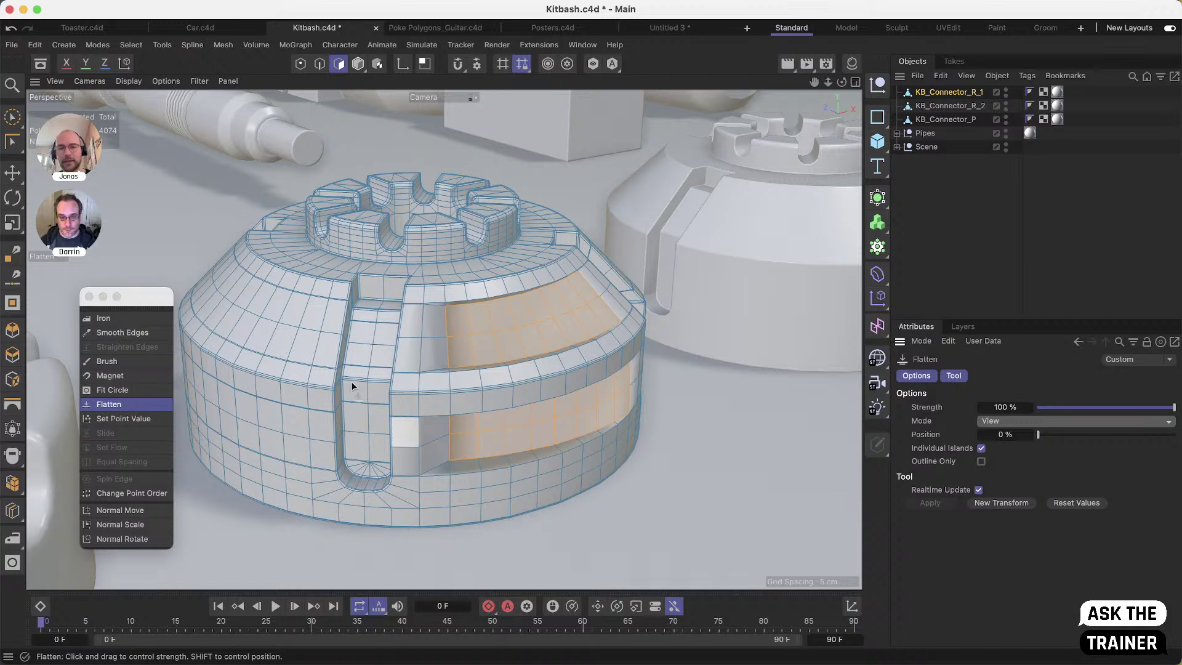
click(1039, 424)
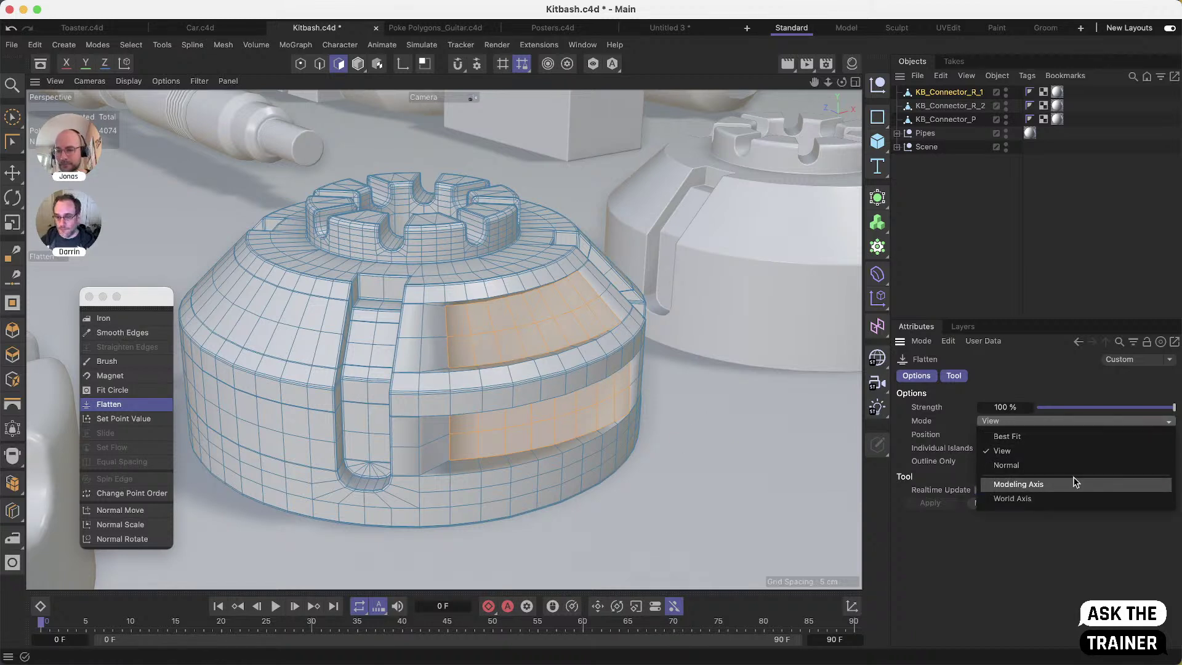
click(1058, 466)
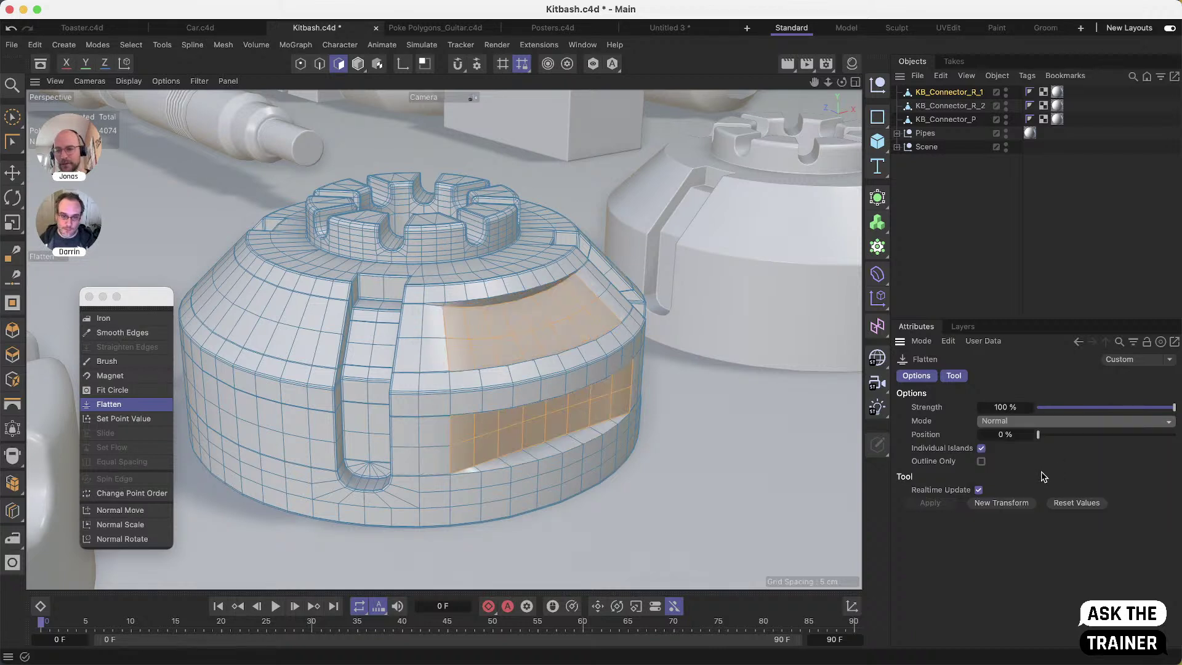
Change the Flatten mode to World Axis and try the X and Z axes on the selected patches
click(1006, 422)
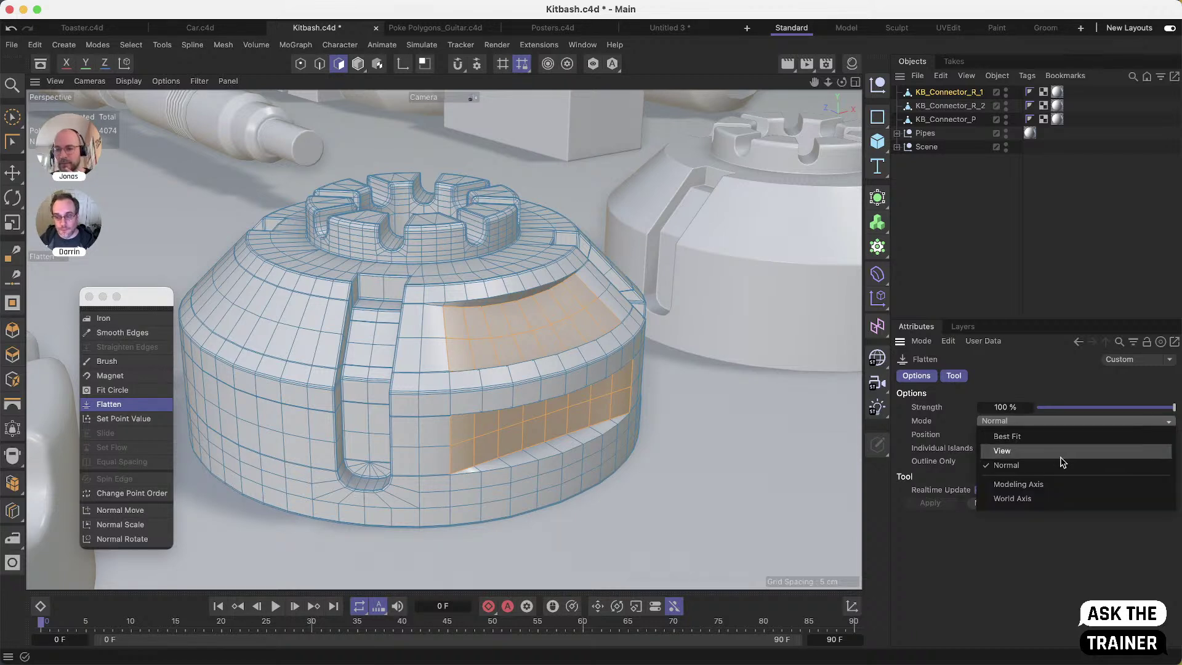
click(1040, 503)
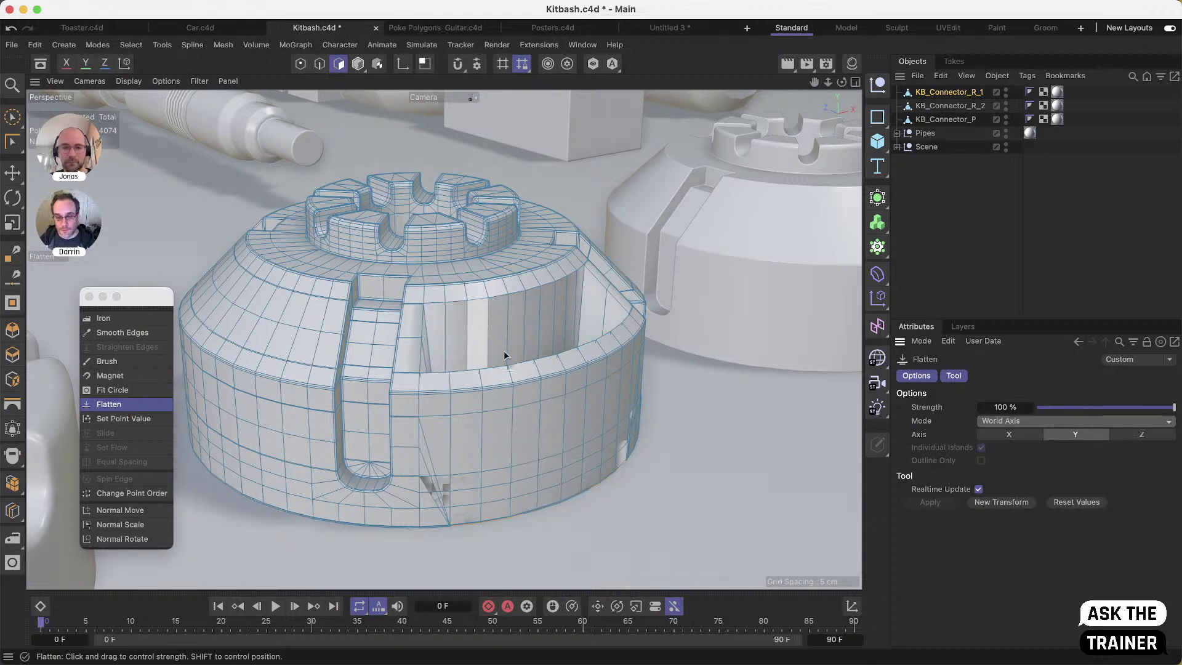
click(1010, 436)
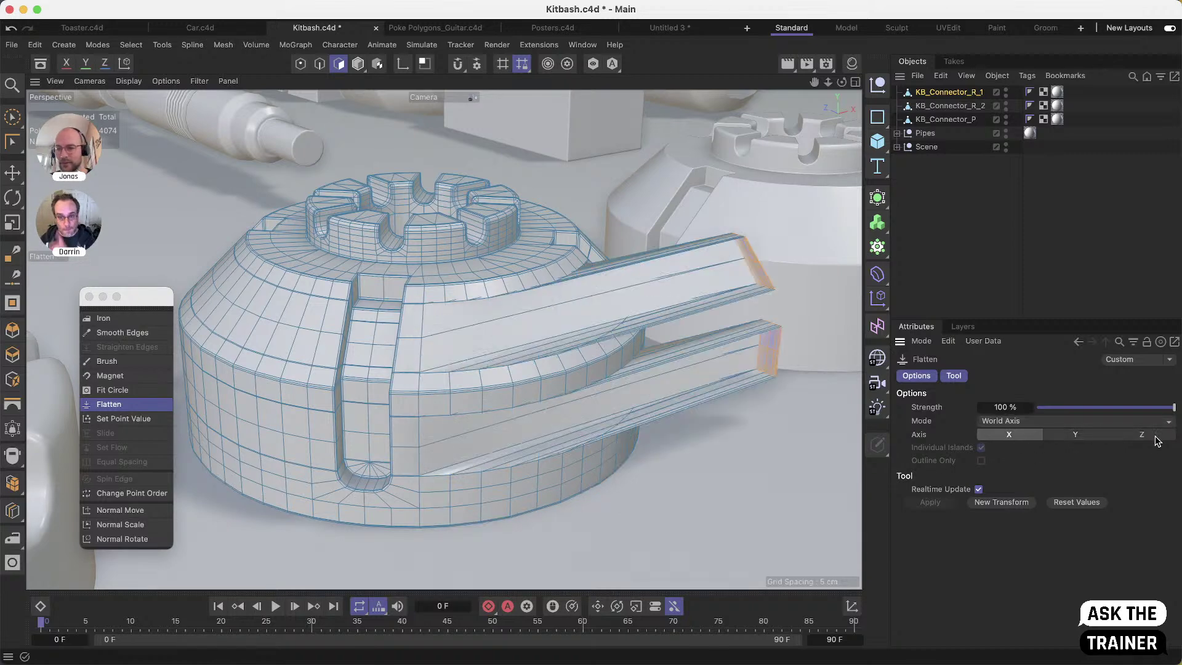
click(1156, 437)
Set the Flatten mode to Modeling Axis and apply the Default filter preset to the viewport to display the axis handles
click(1009, 422)
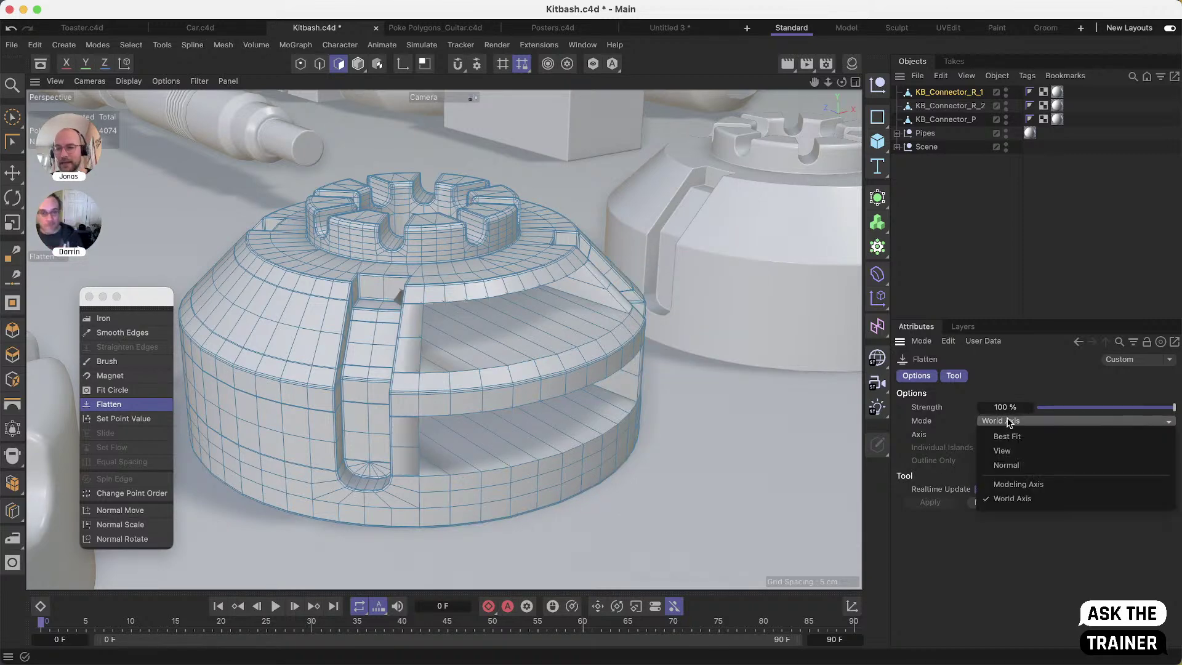
click(1038, 484)
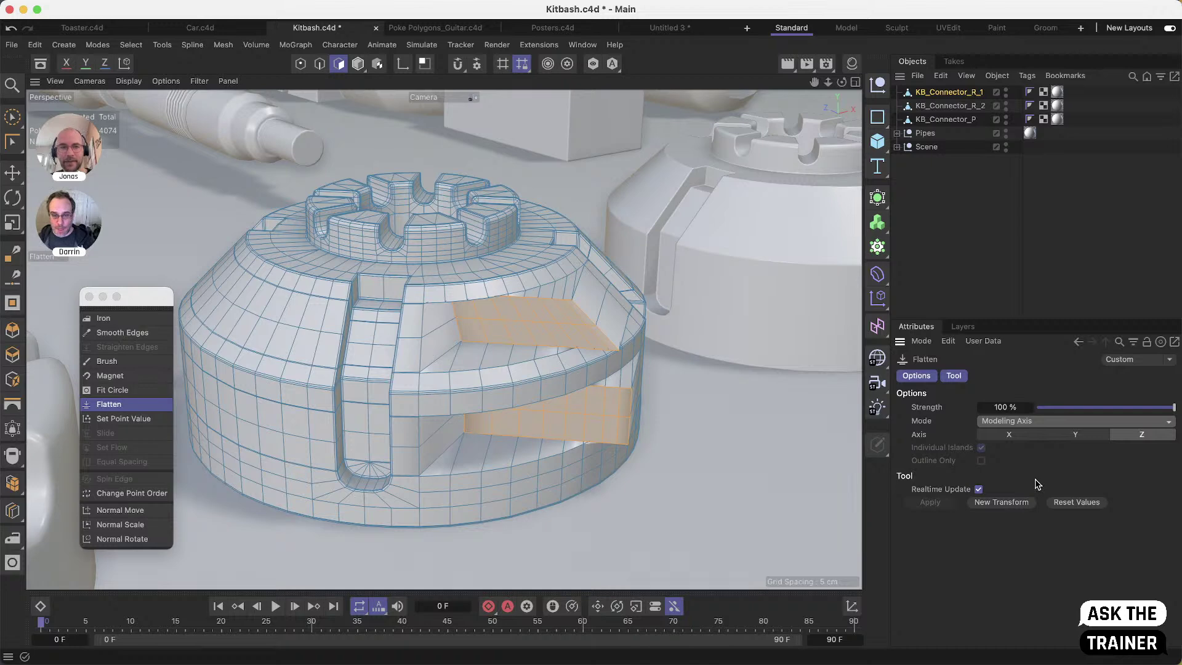
click(166, 82)
mouse_move(196, 83)
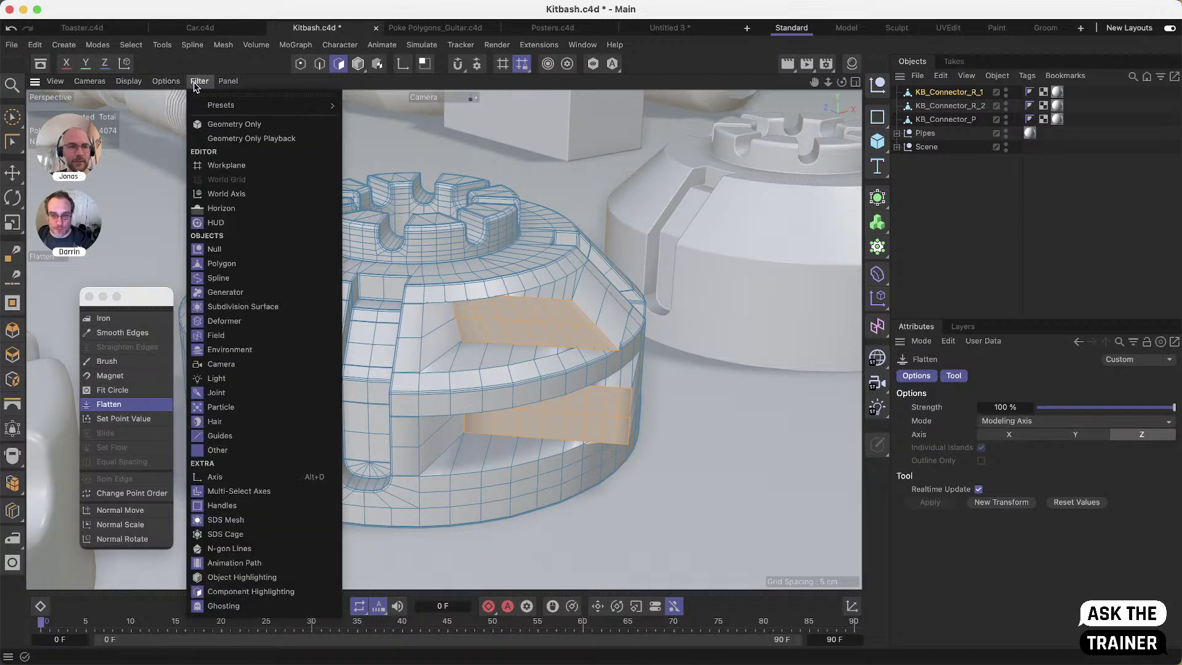
mouse_move(277, 106)
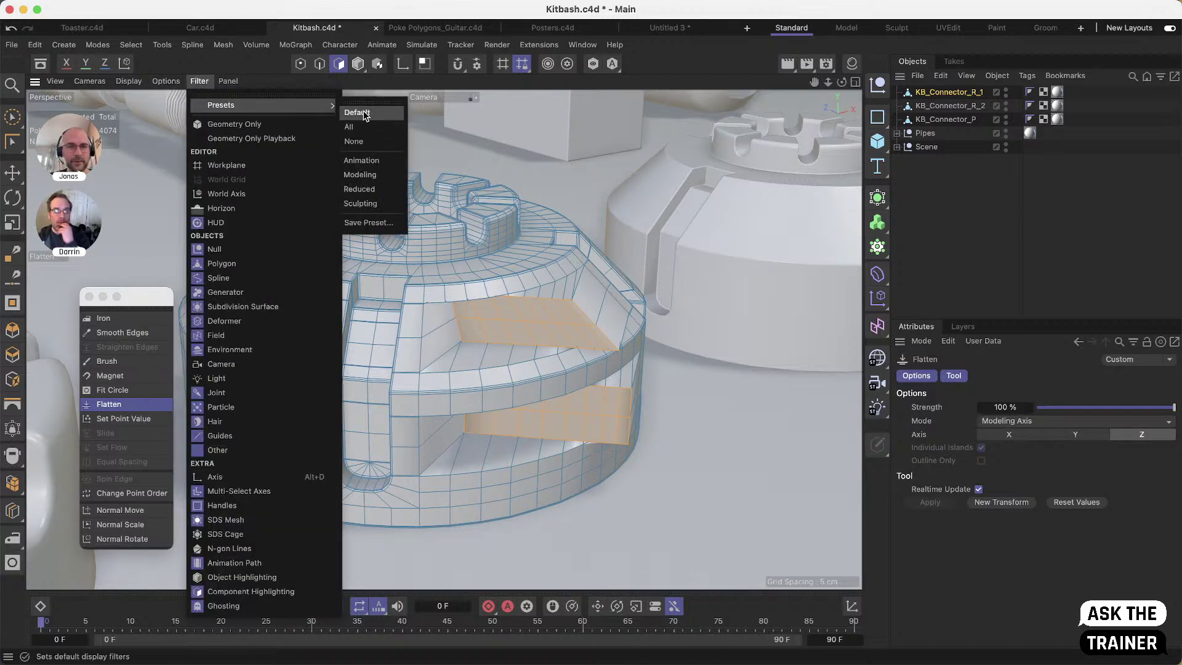
click(356, 110)
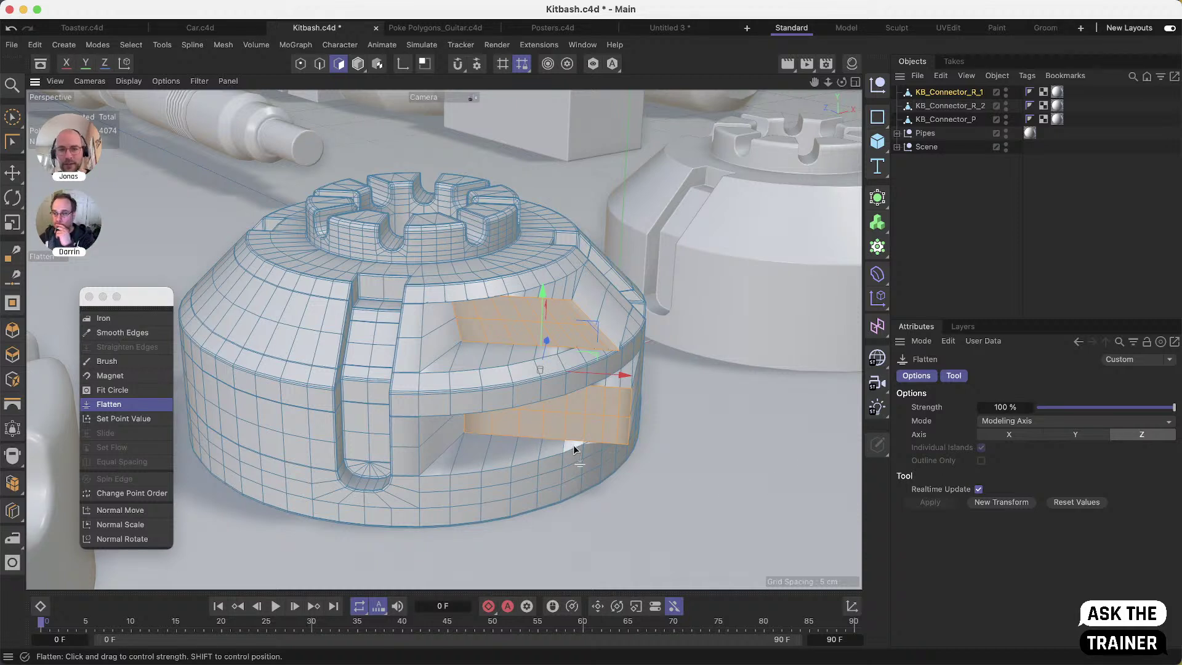
Rotate the flattened polygon patches about the vertical axis, and undo the rotation and the flattening
key(r)
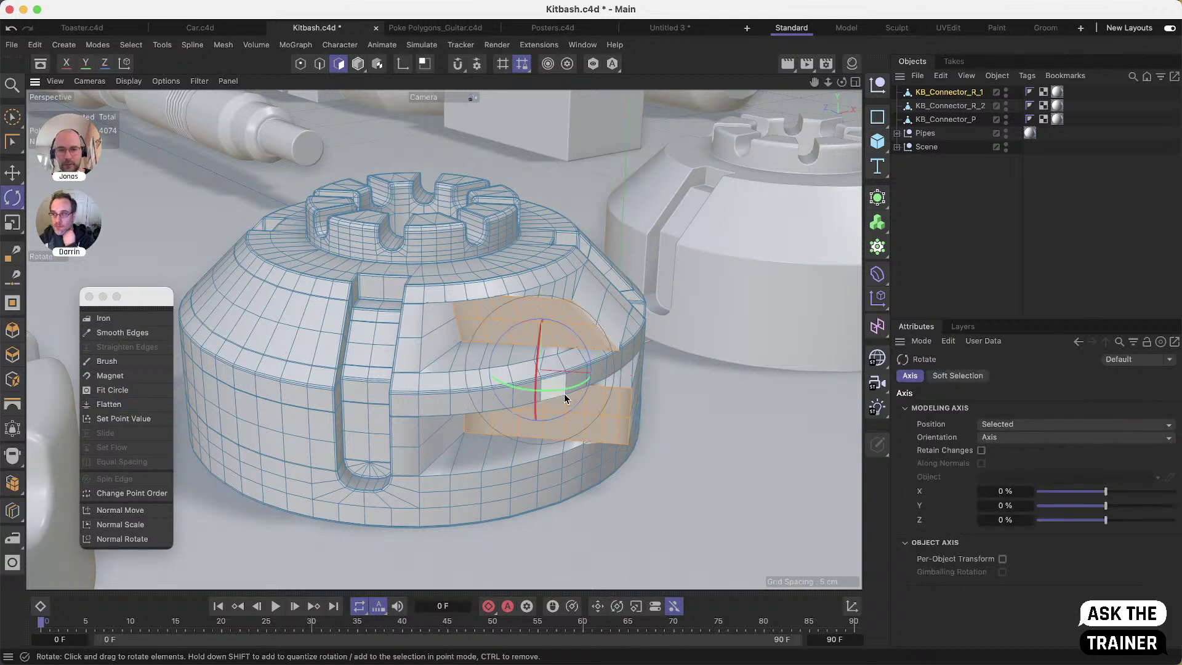
drag(562, 390, 579, 380)
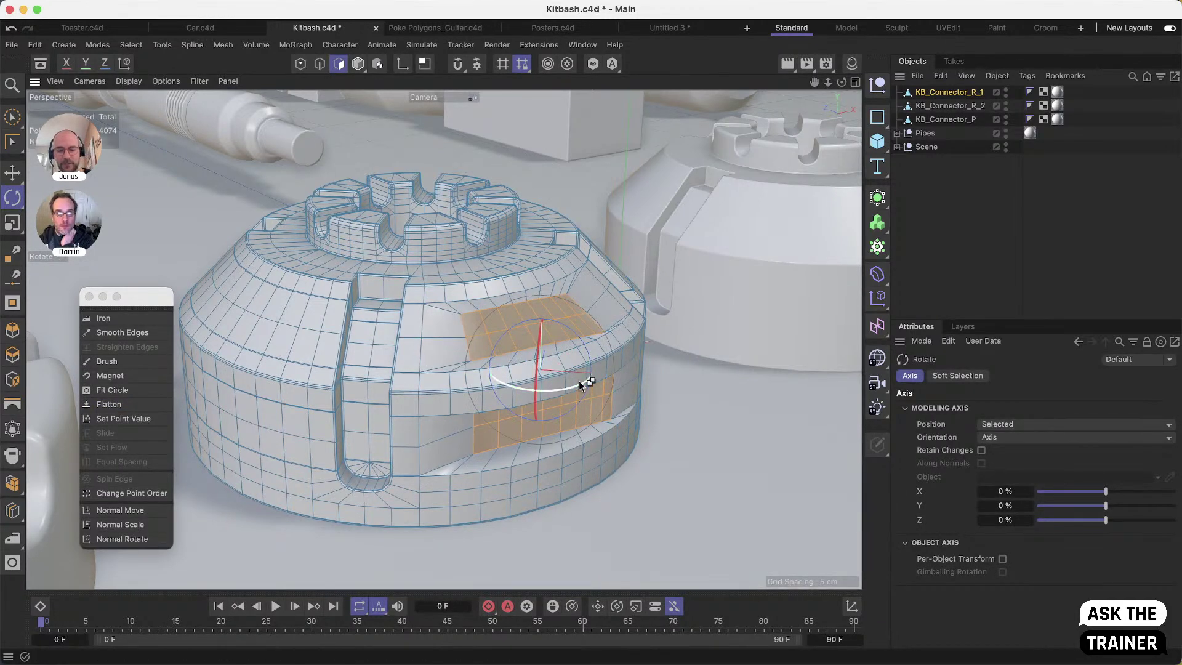
key(super+z)
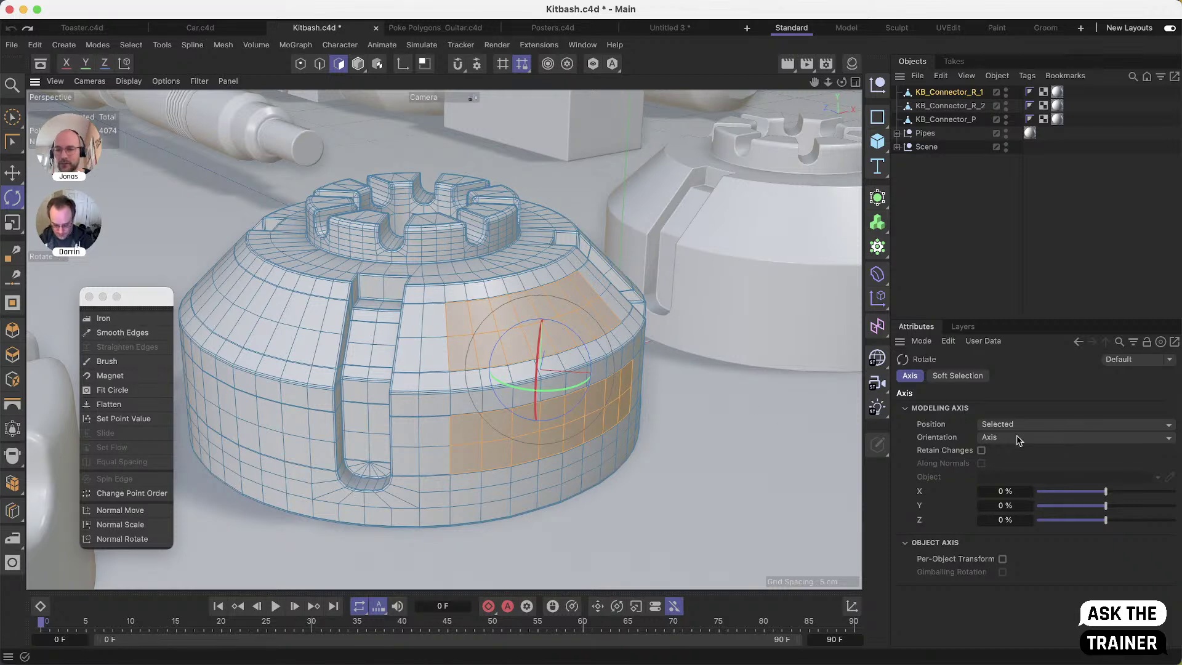
Activate Flatten and enable axis editing to move the modeling axis above the selected patches and rotate it at an angle
click(157, 405)
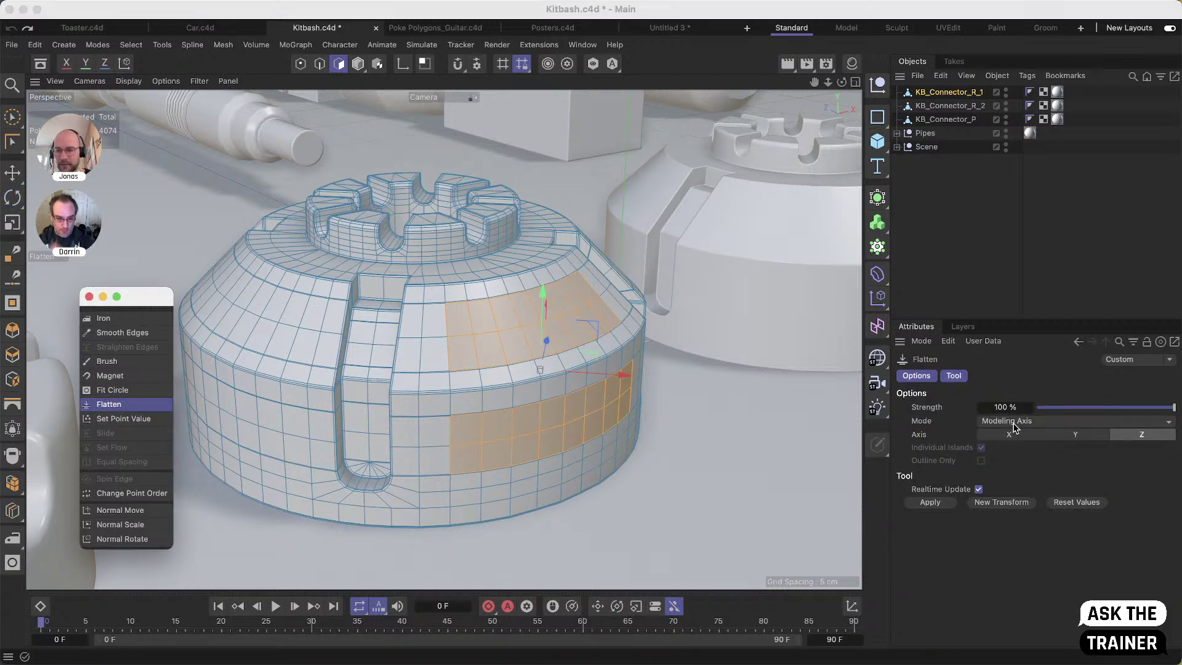
drag(542, 291, 549, 290)
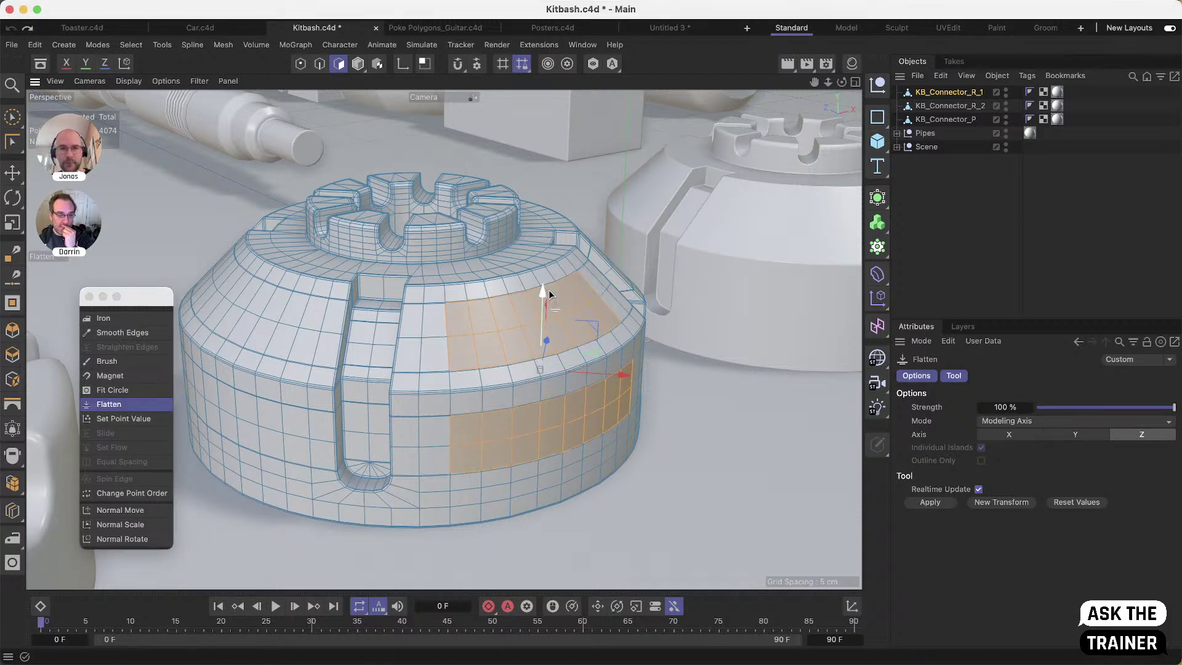
key(l)
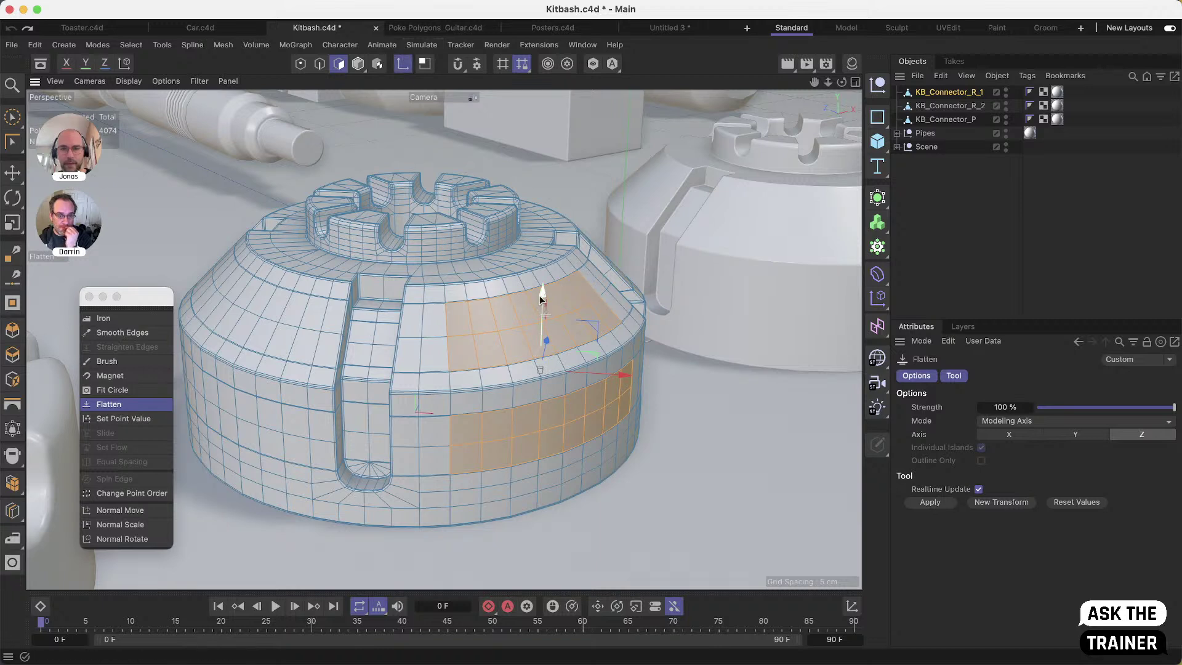
drag(540, 294, 579, 110)
key(r)
drag(572, 178, 599, 195)
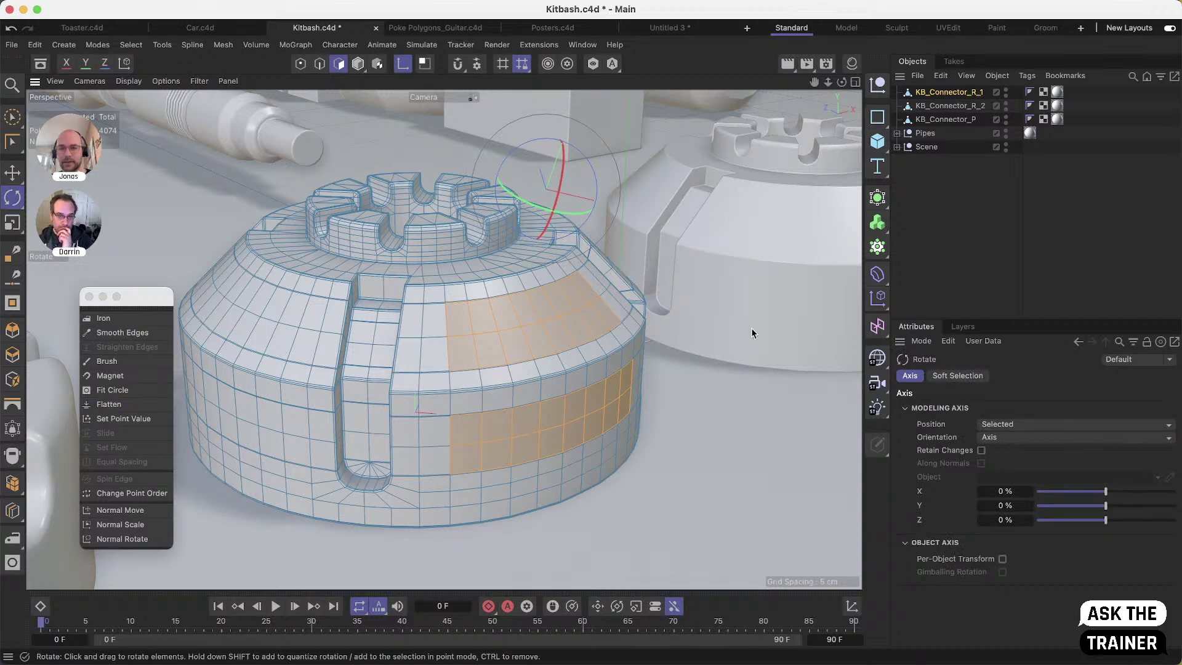
Flatten the two patches against the repositioned modeling axis along Z and along Y, and undo the flattening
click(1078, 342)
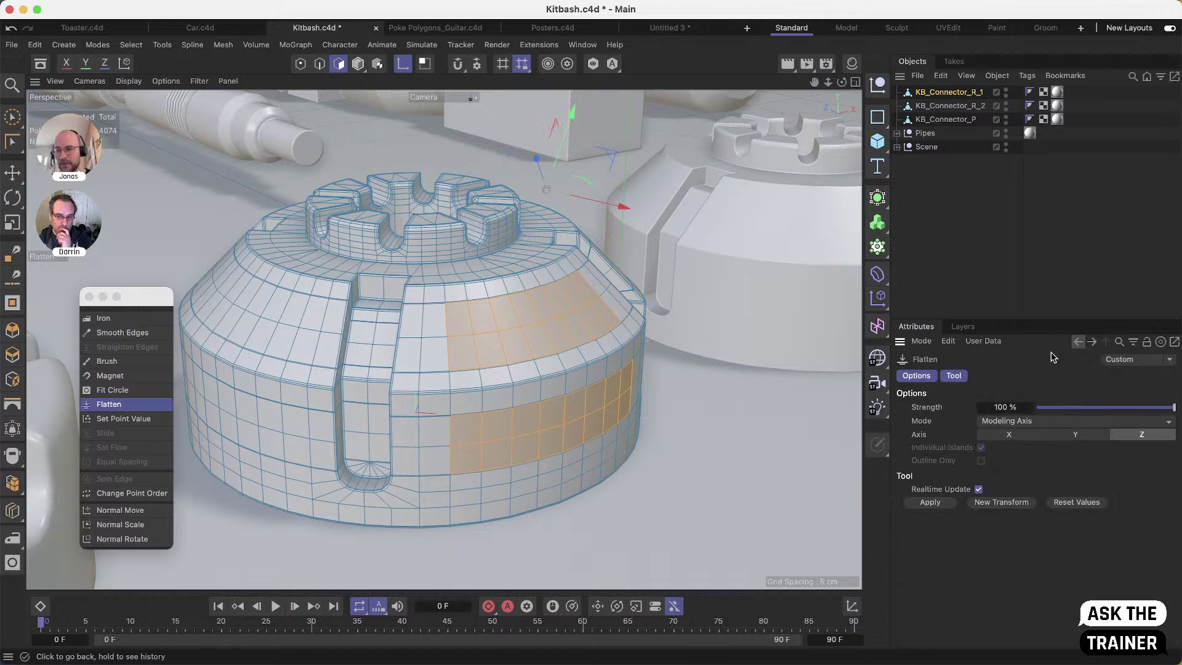
click(930, 503)
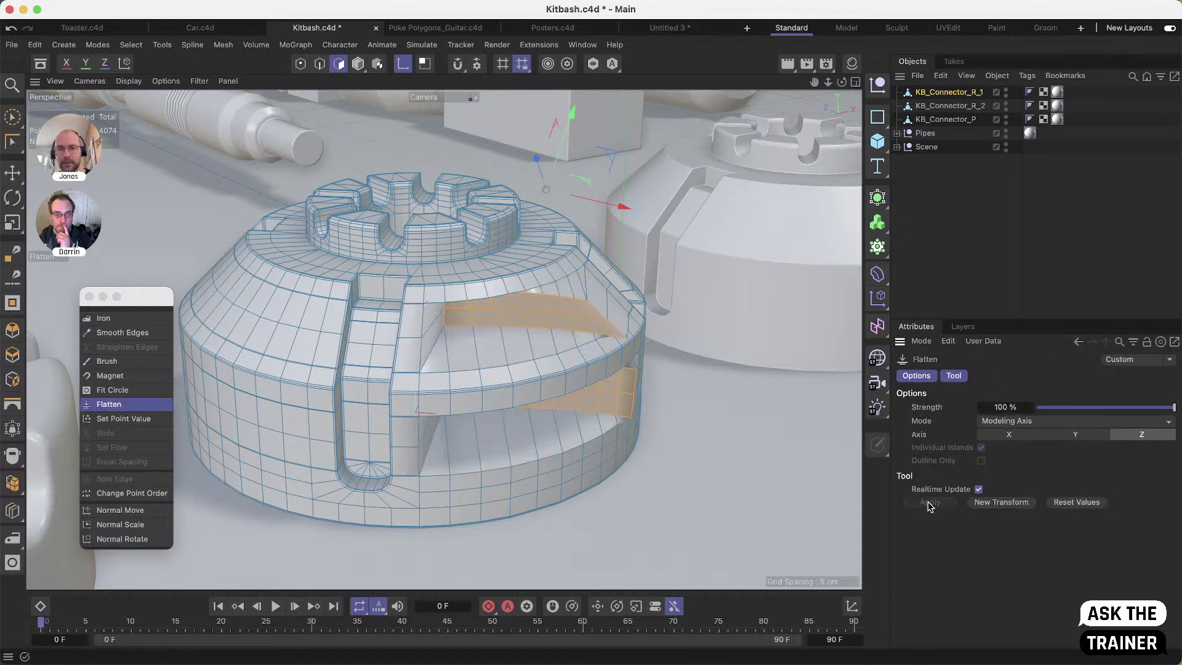
click(1078, 434)
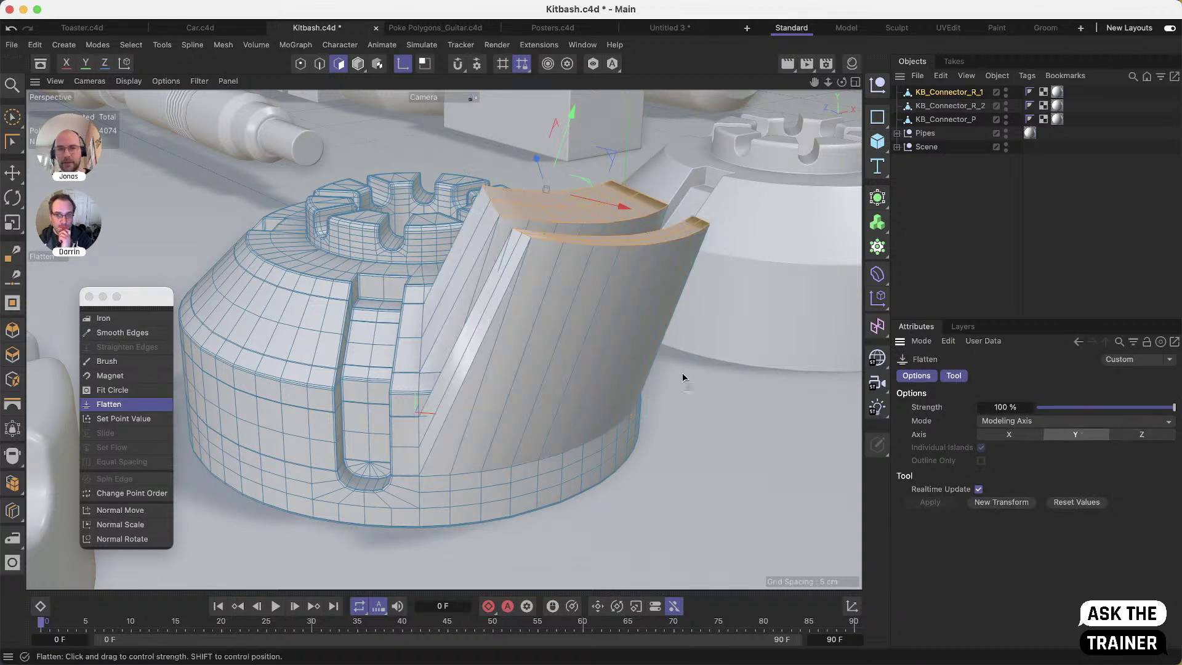
alt+drag(576, 379, 533, 403)
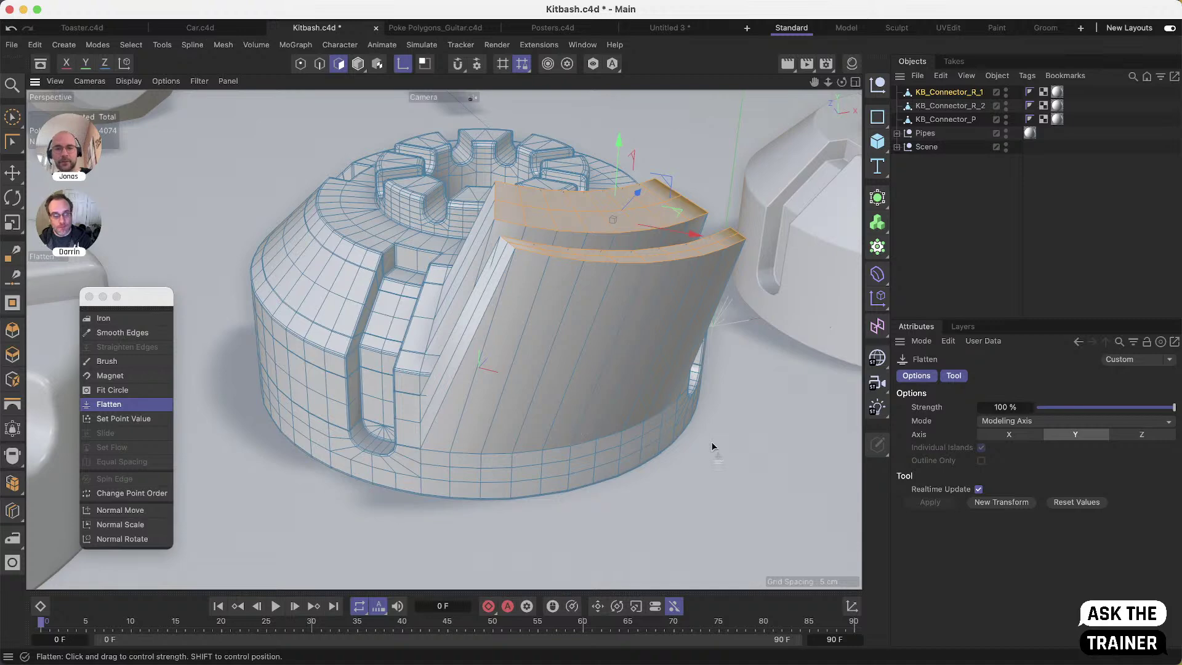
key(super+z)
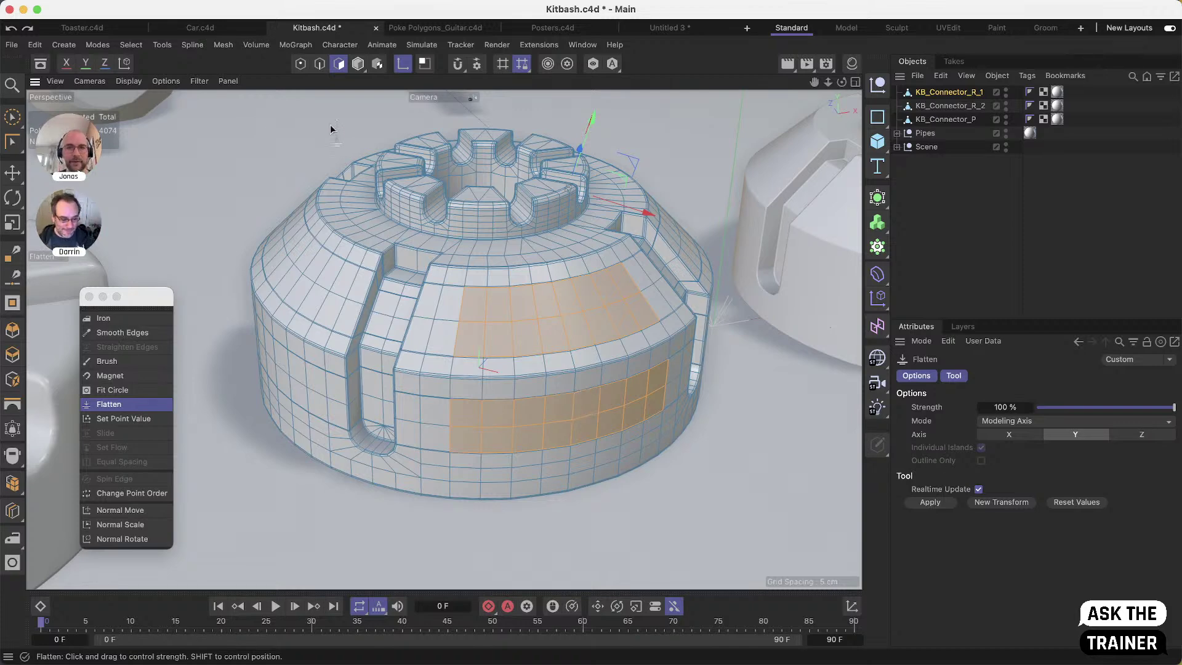
Switch to the Poke Polygons_Guitar.c4d document and close the floating palette of modeling tools
click(435, 28)
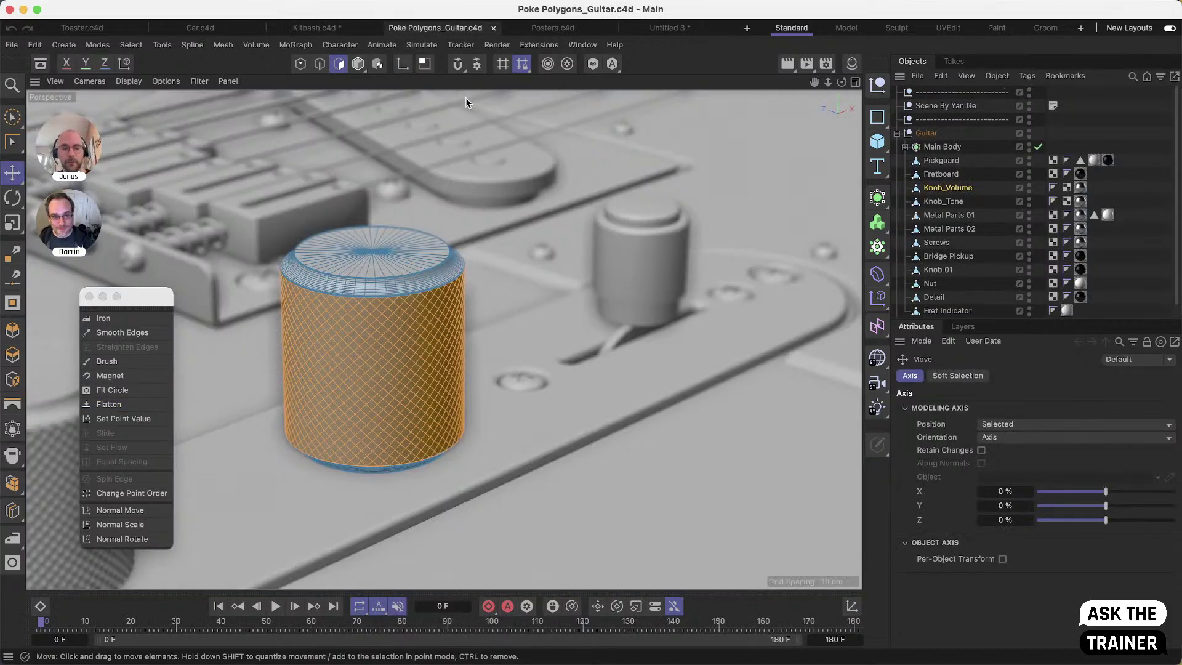
click(89, 297)
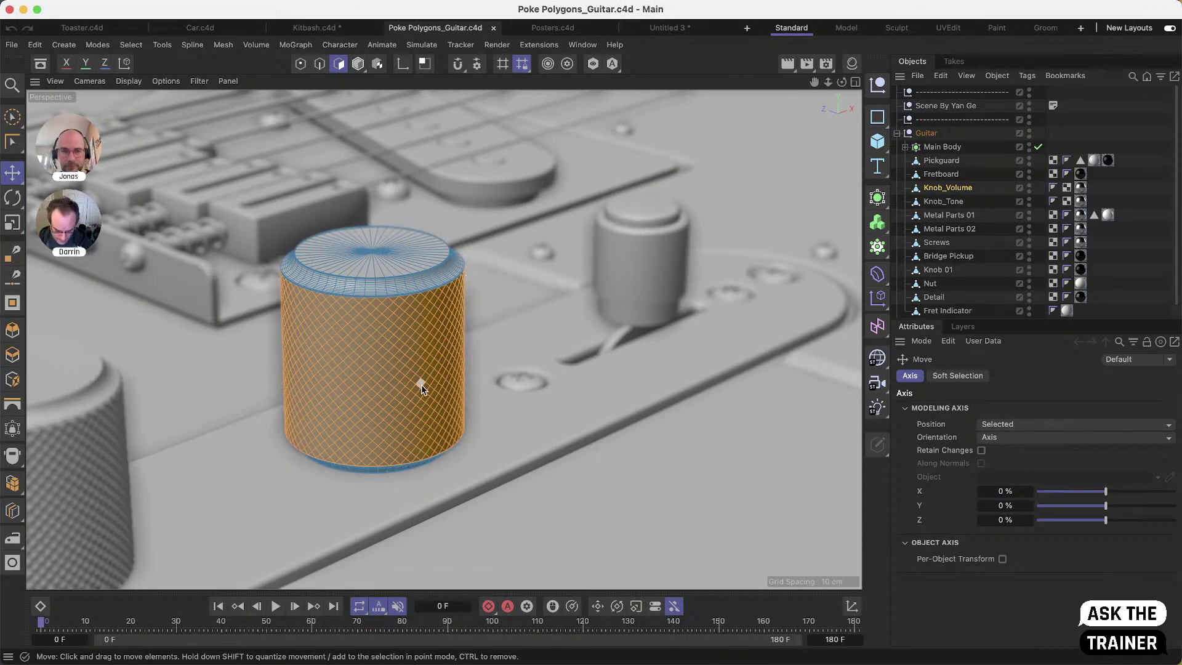
click(388, 388)
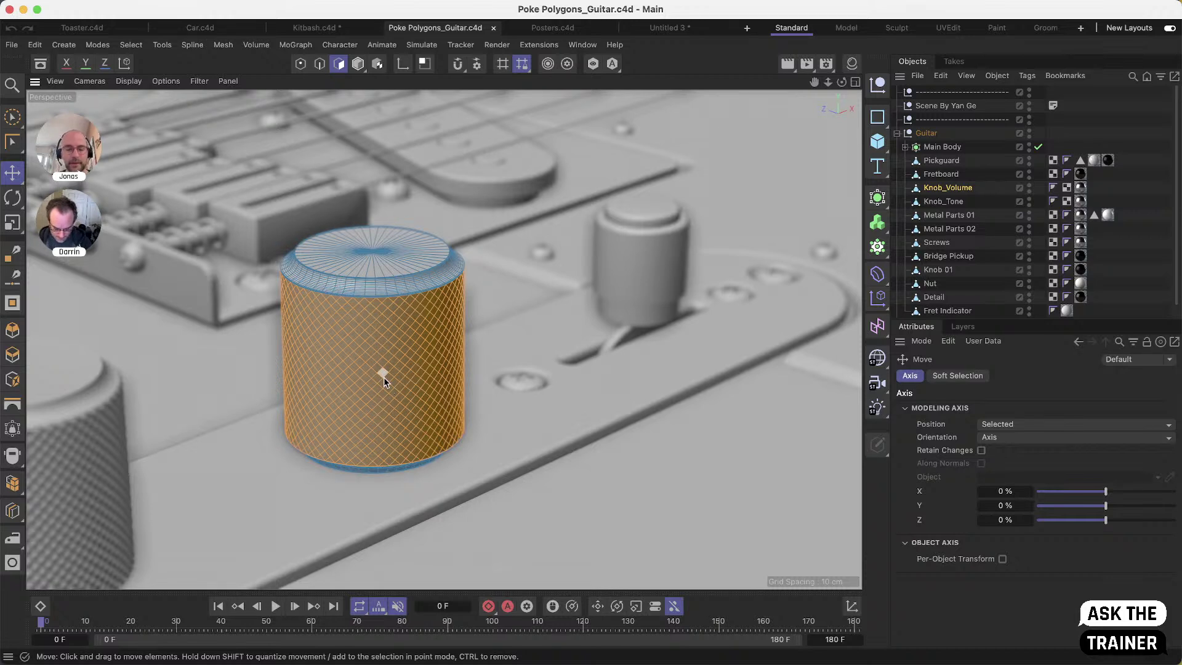
drag(383, 344, 401, 375)
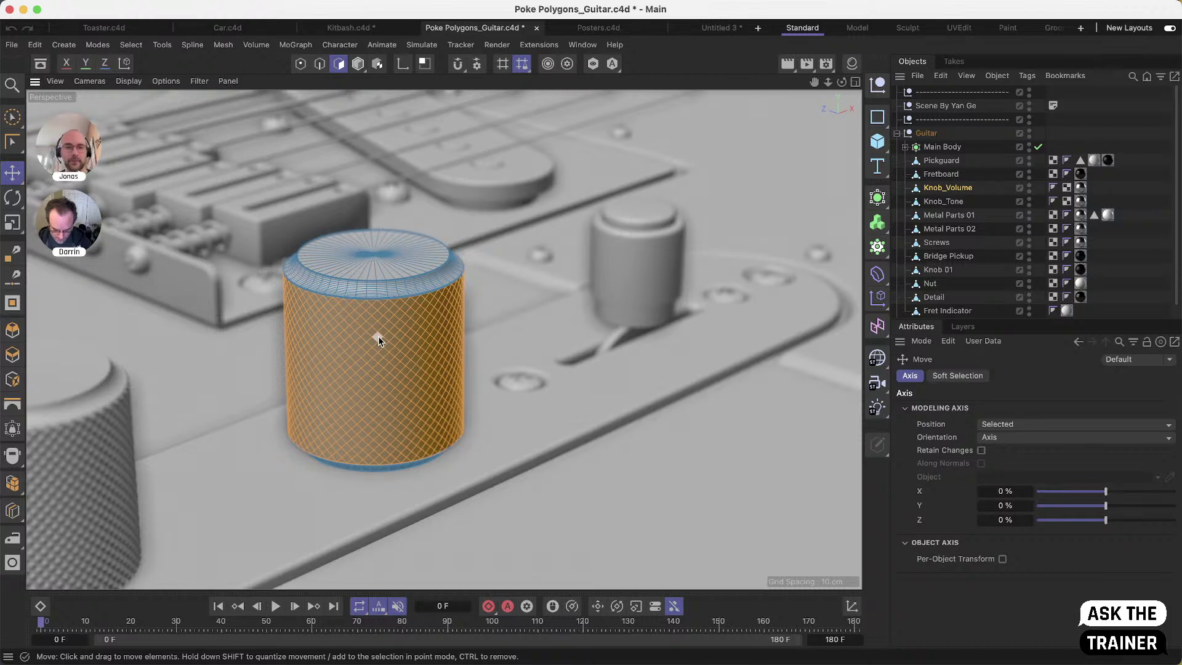
Apply Poke Polygons with an offset of 0.1 cm to the selected side polygons of Knob_Volume
click(223, 44)
mouse_move(275, 178)
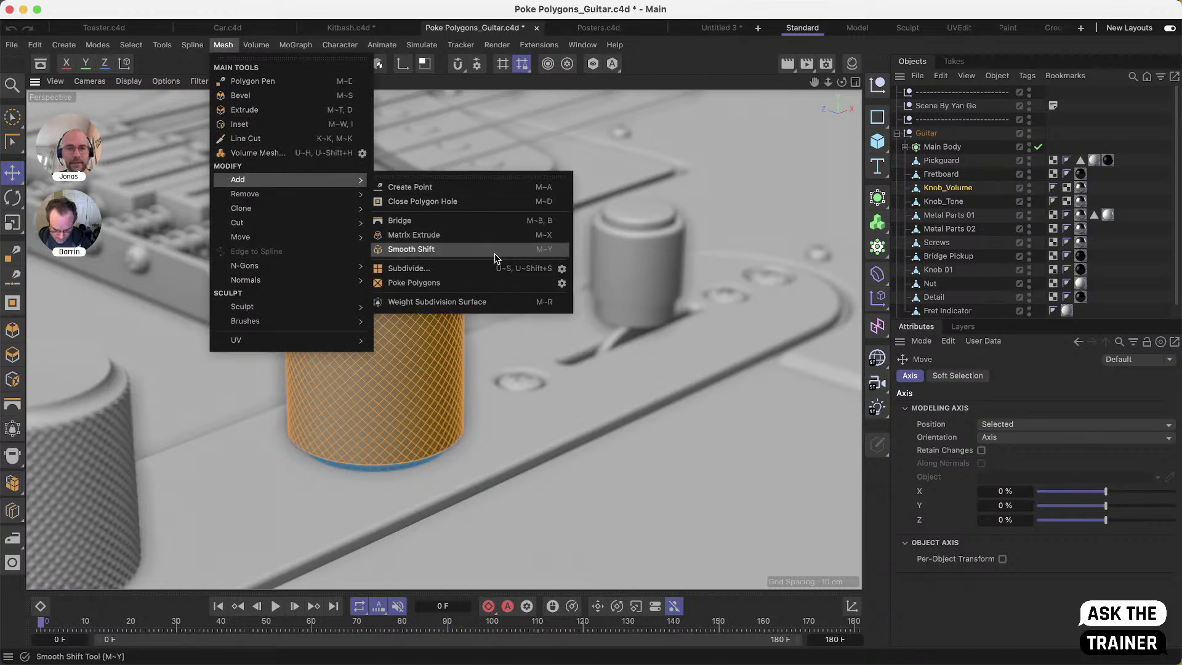
click(562, 284)
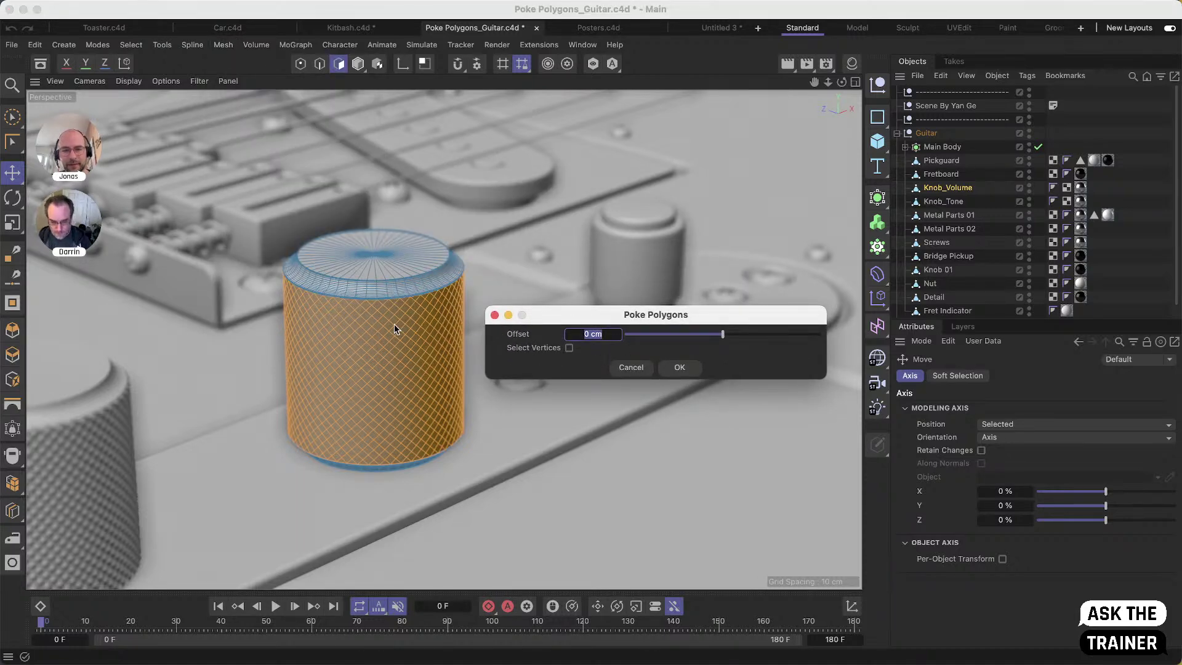
text(0)
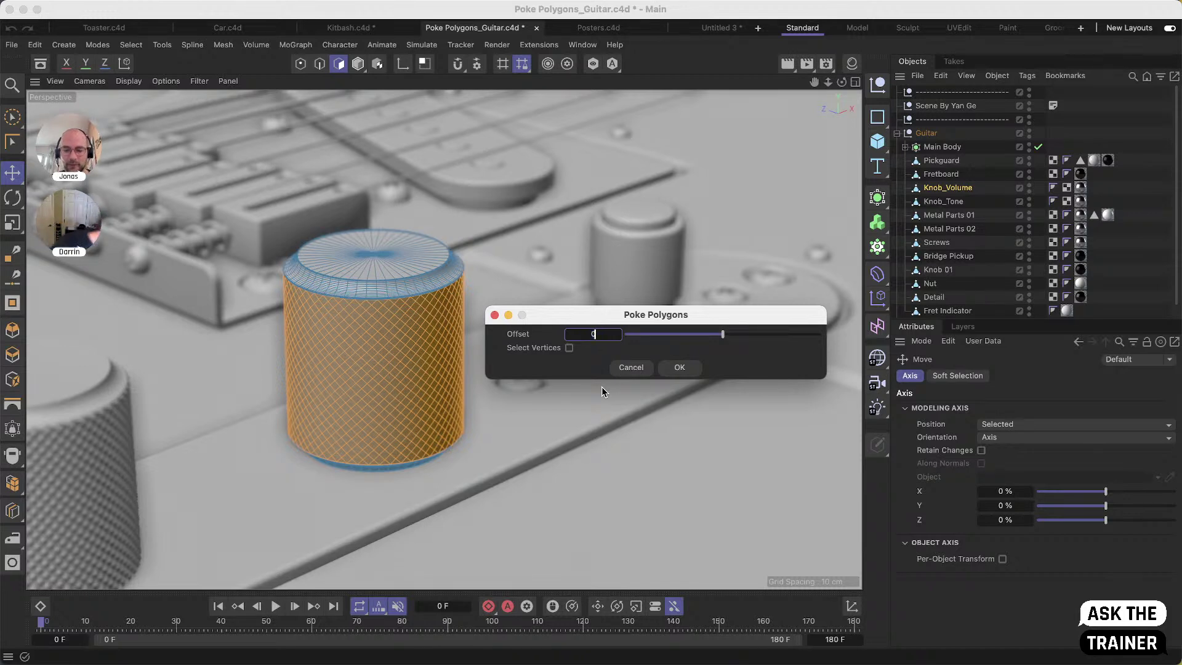
text(.1)
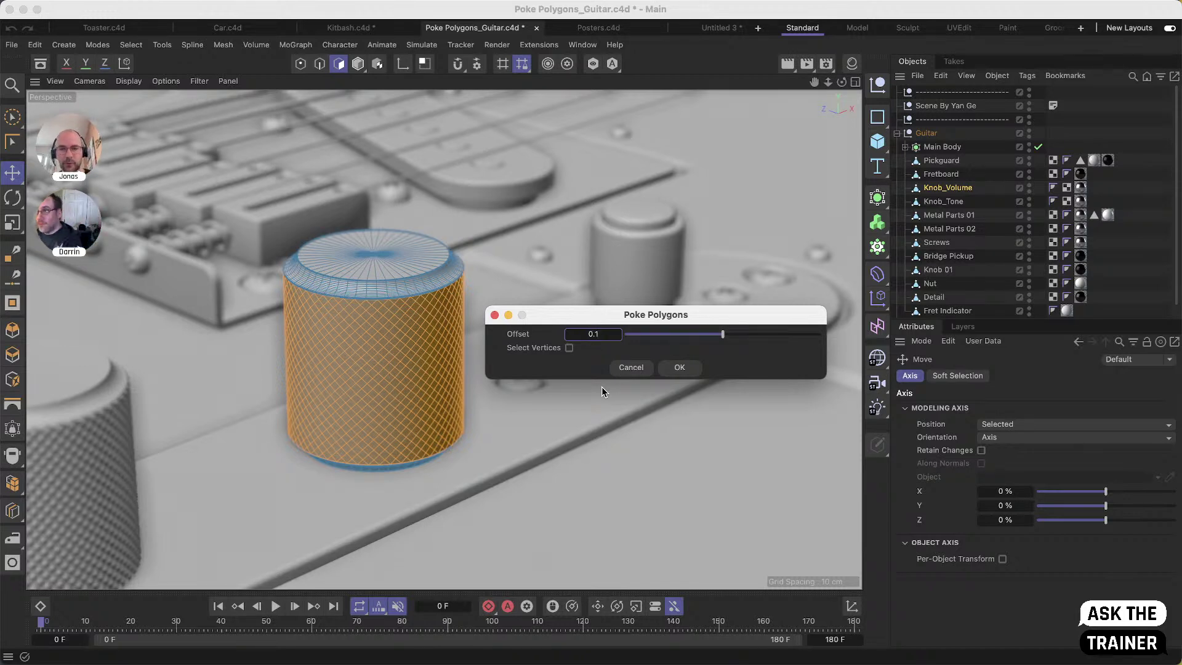
click(681, 368)
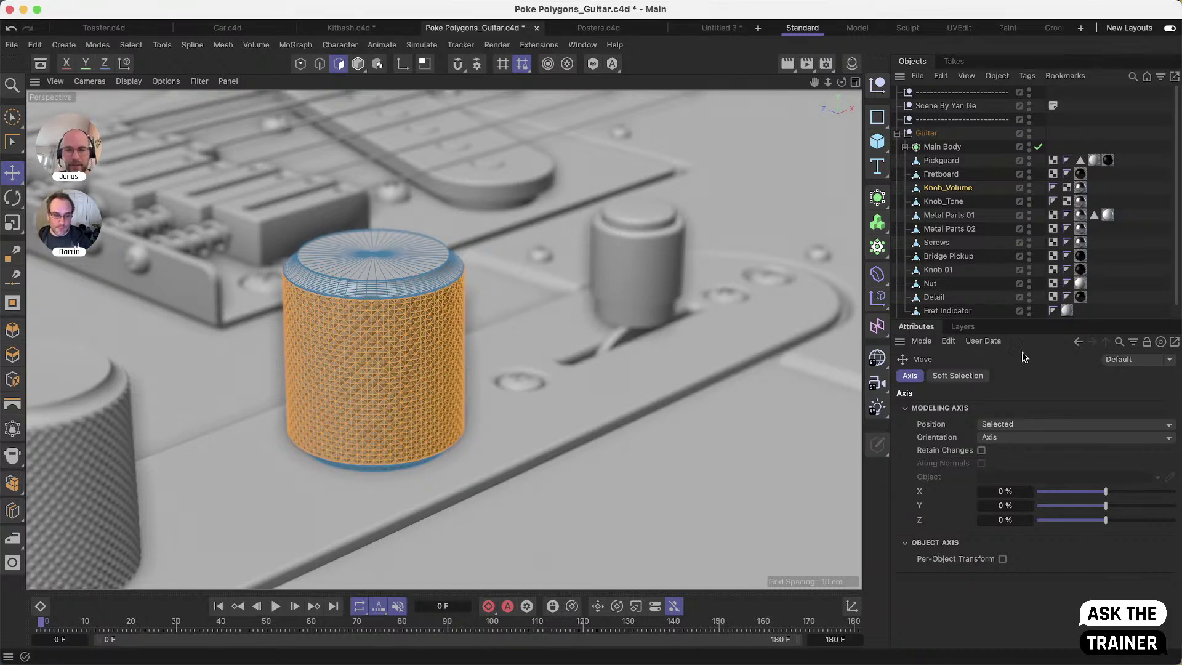
Deselect the knob's polygons and switch to model mode to examine the knurled surface up close
key(ctrl+shift+a)
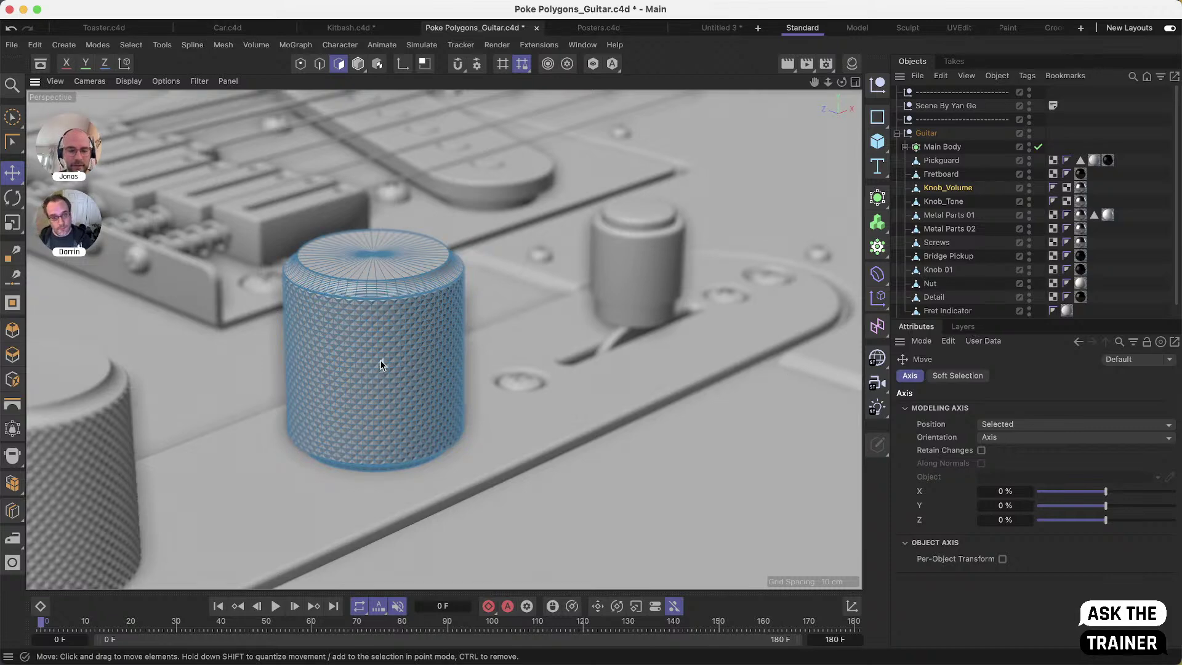
alt+right_drag(370, 349, 486, 322)
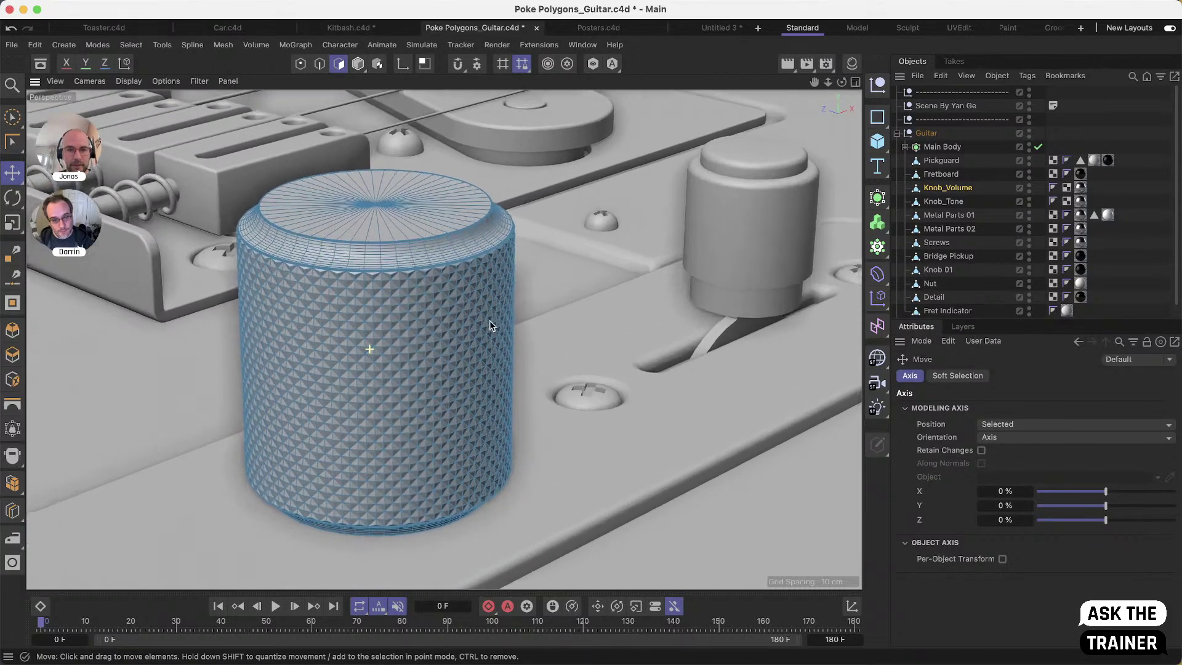
alt+drag(425, 408, 500, 387)
key(Return)
alt+drag(408, 384, 453, 371)
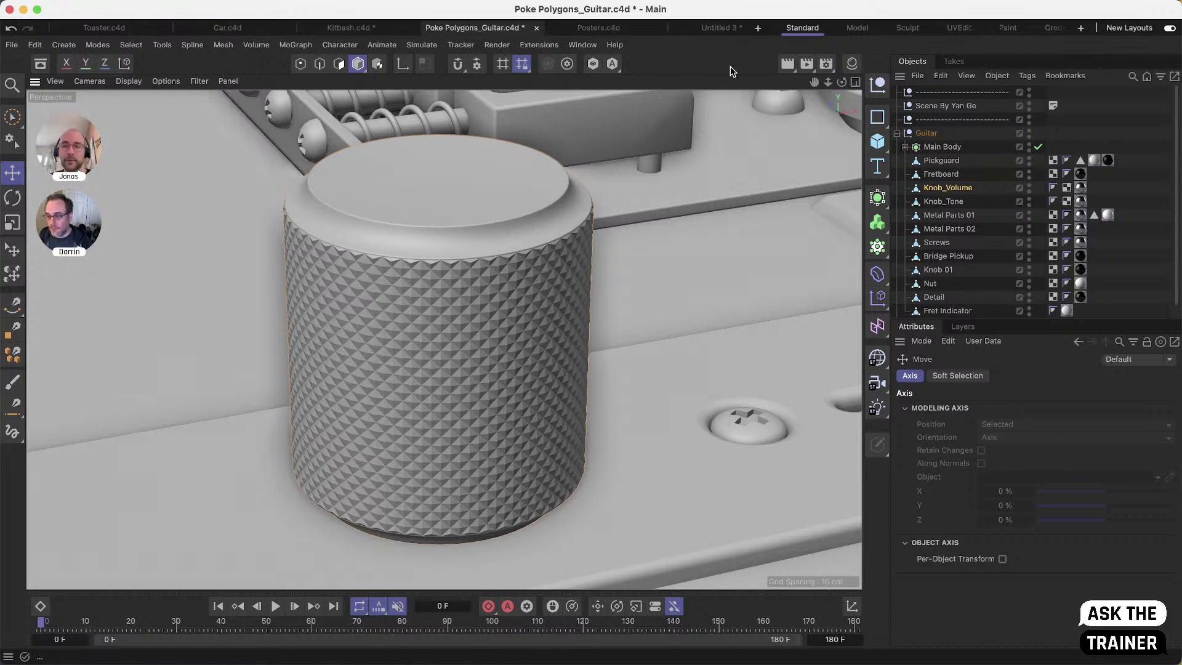
Create a new project and add a Platonic primitive
click(758, 27)
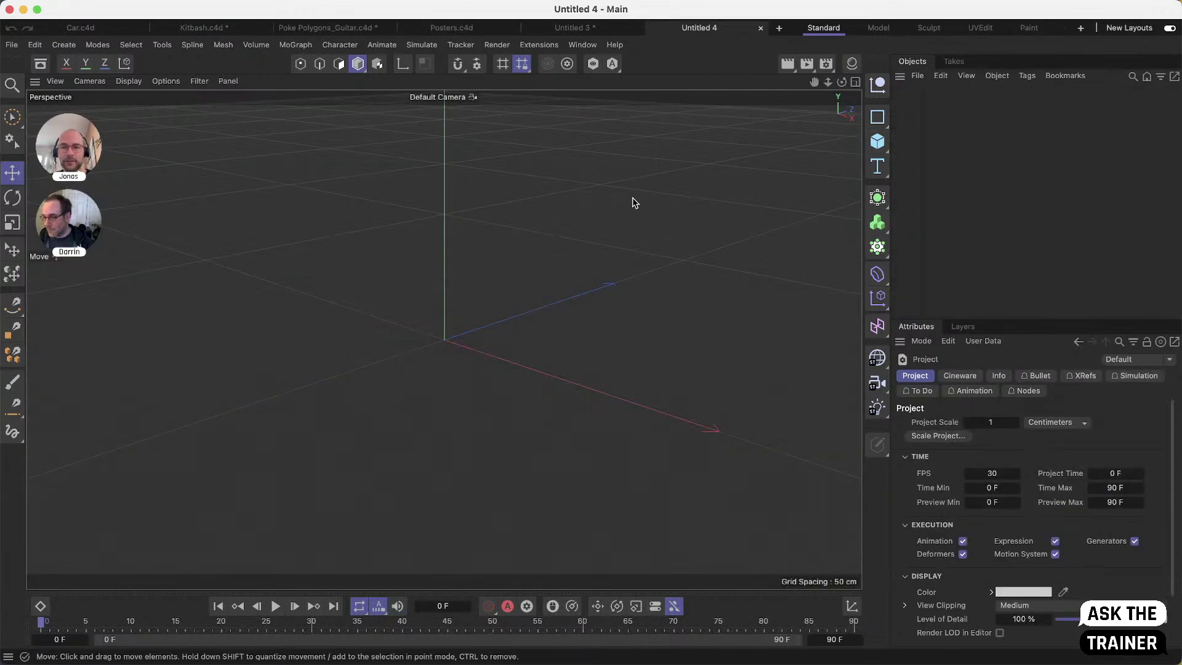
click(877, 141)
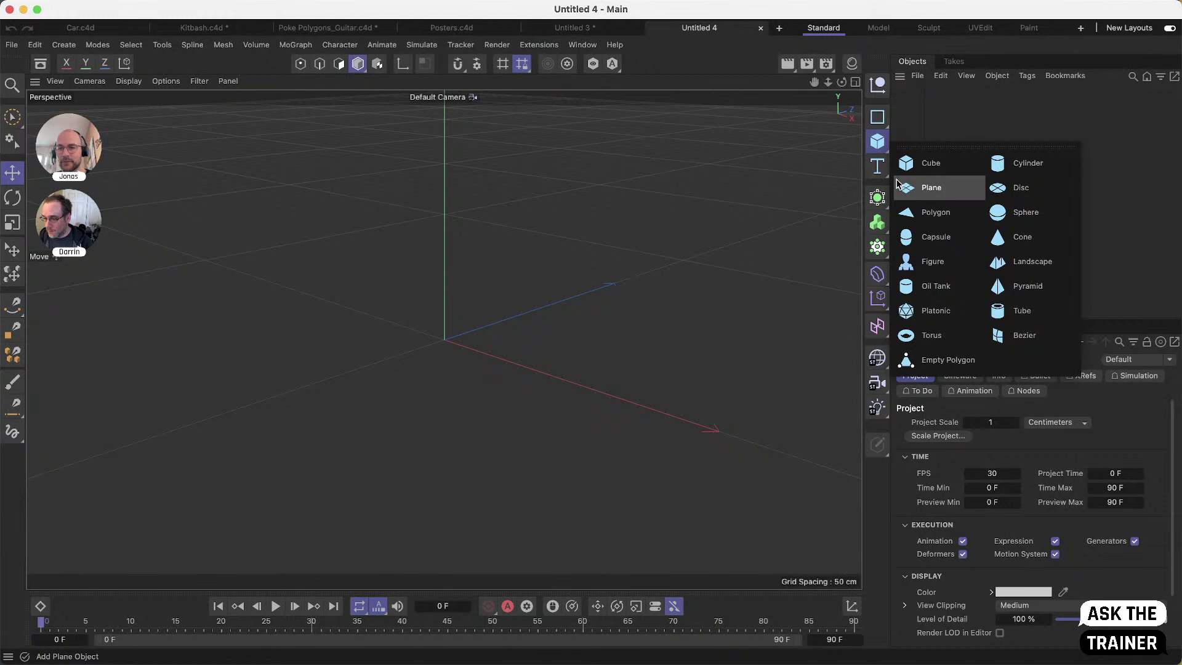
click(936, 310)
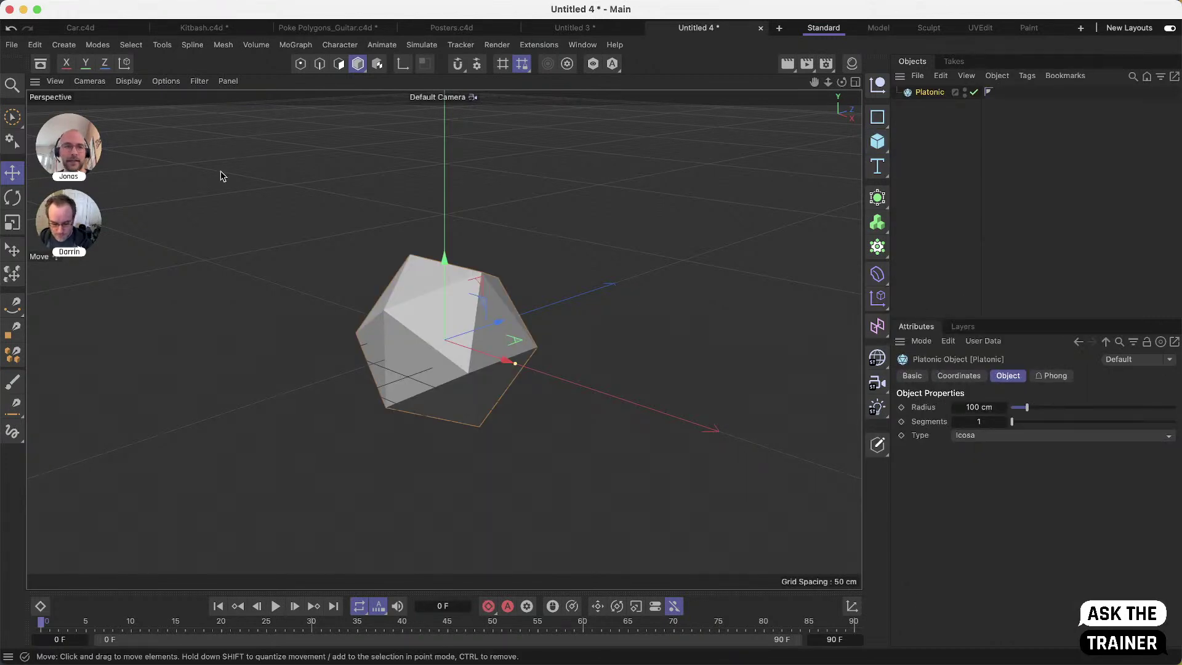
Open the Asset Browser, clear its search and show the Geometry Modifier category of the operators
click(40, 62)
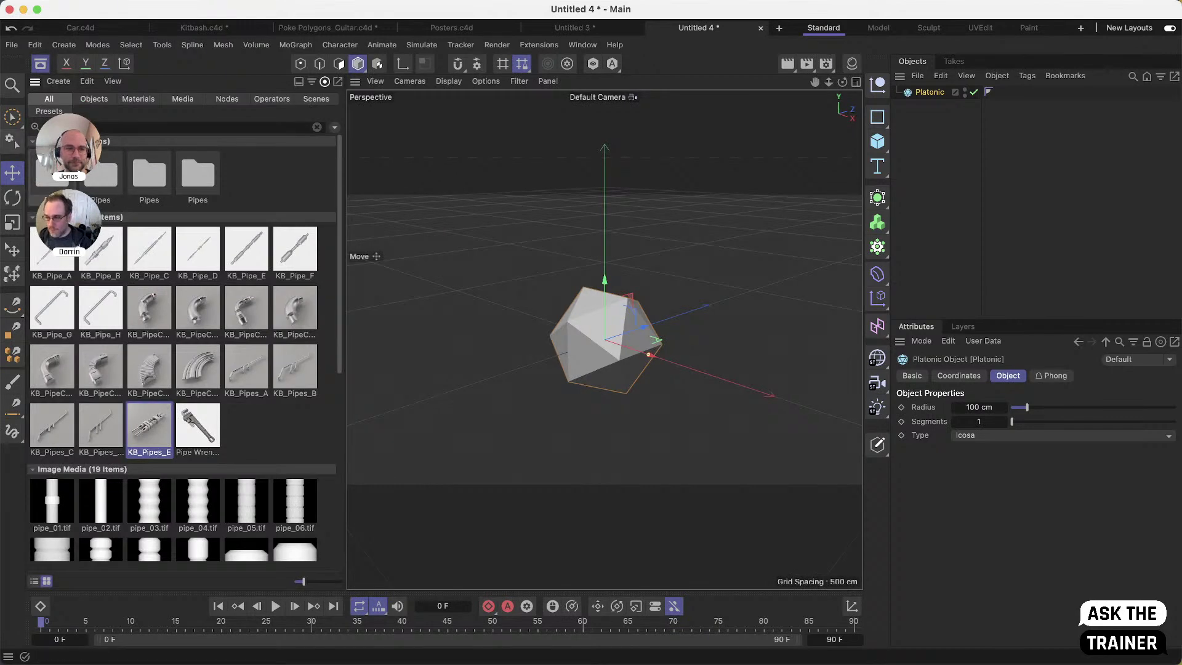
click(317, 127)
click(271, 99)
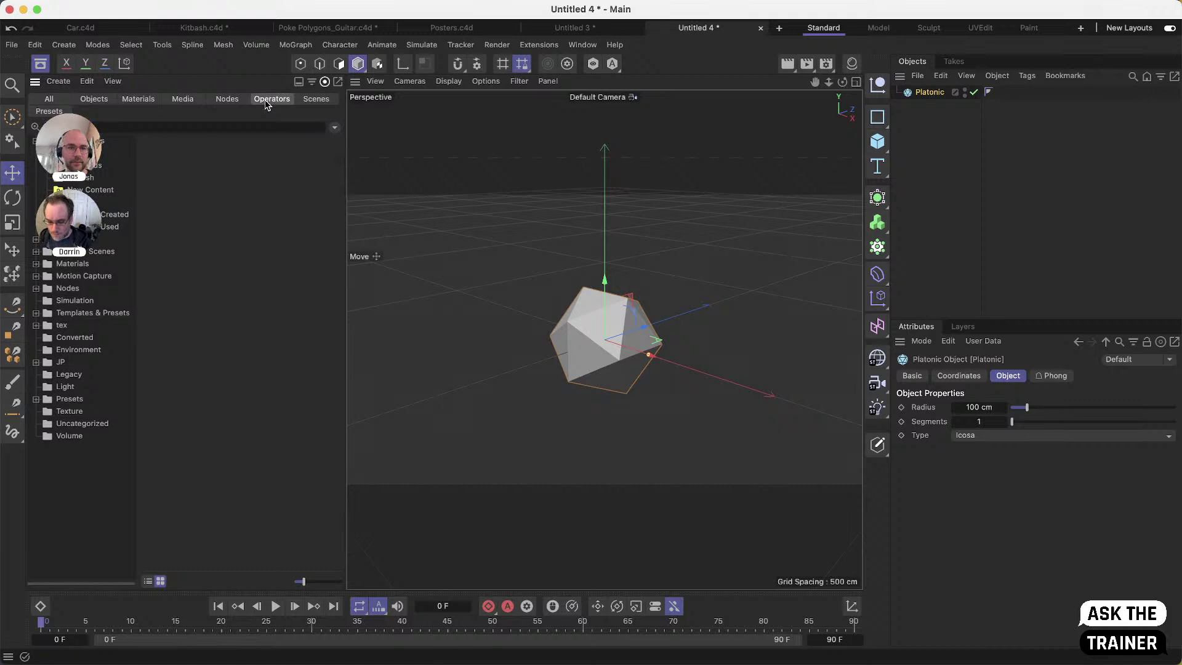
click(93, 302)
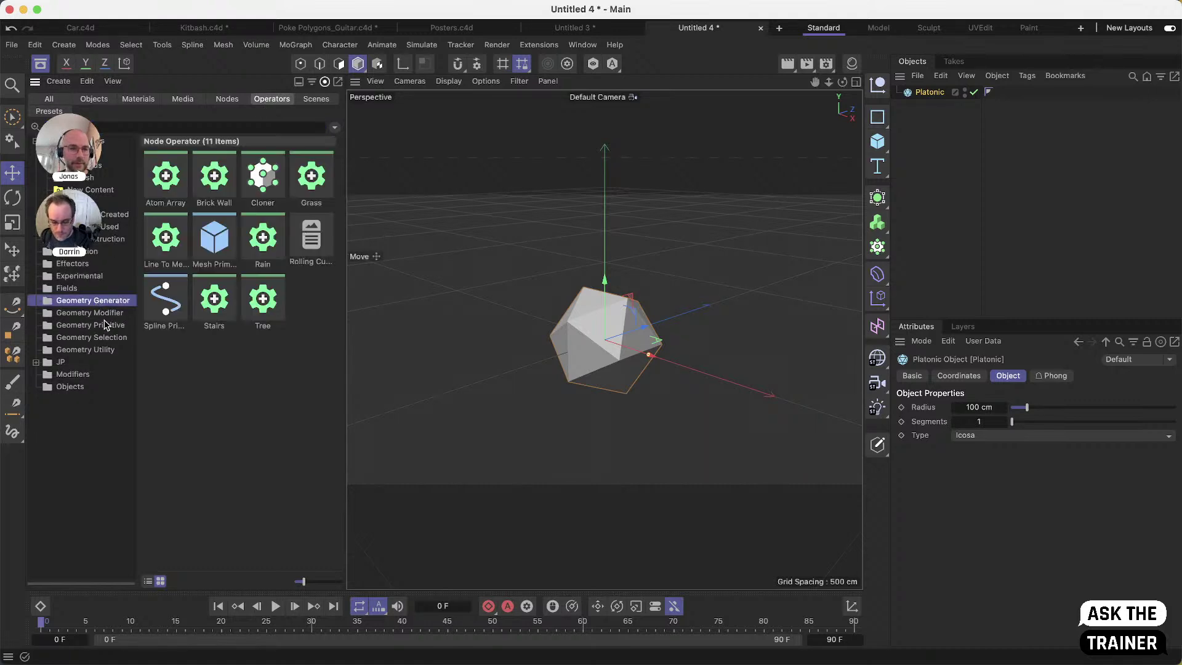
click(106, 312)
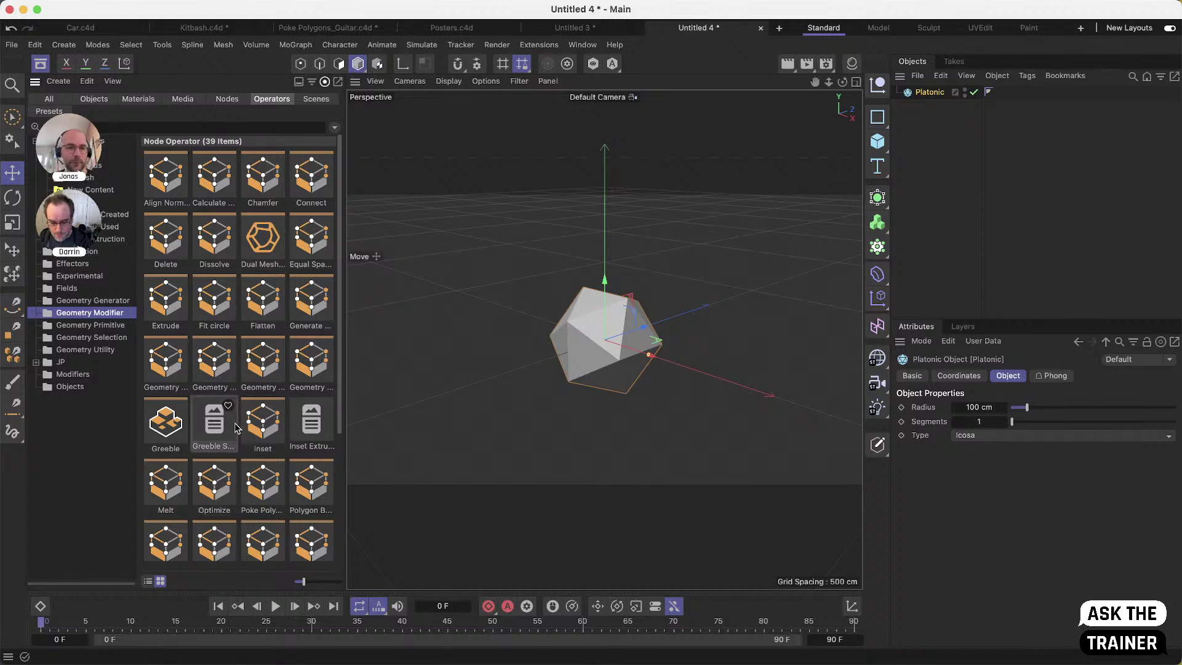
Show the operators as a compact list and add Poke Polygons as a child of the Platonic
click(149, 582)
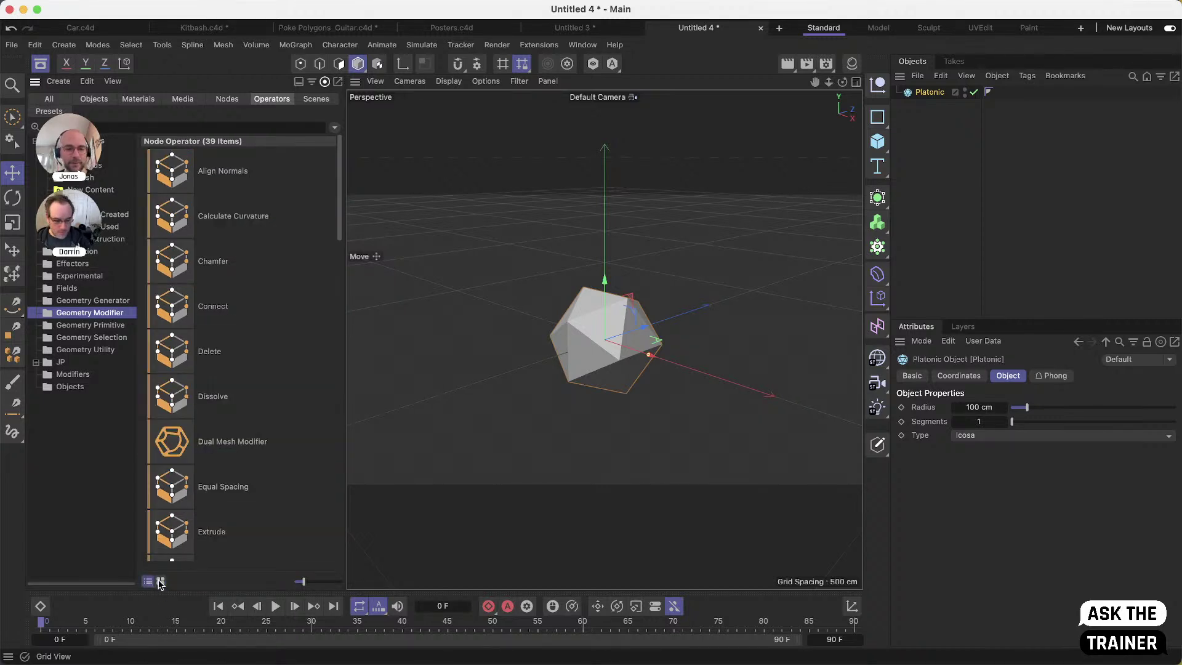
drag(303, 581, 295, 582)
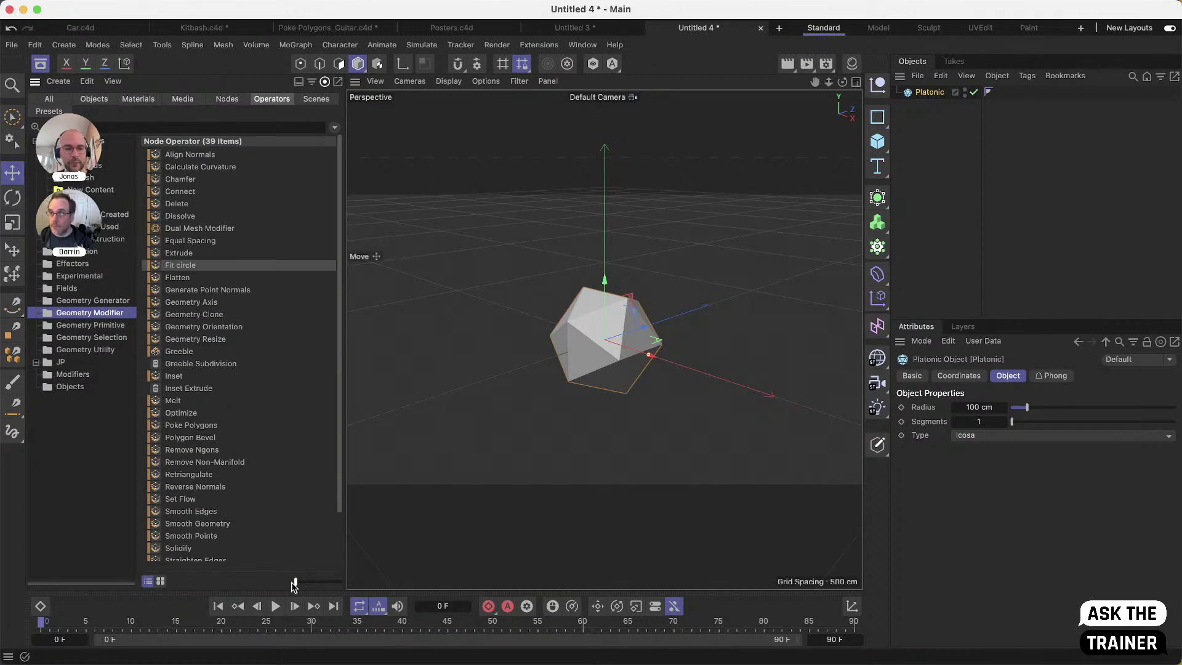
scroll(217, 319, down, 3)
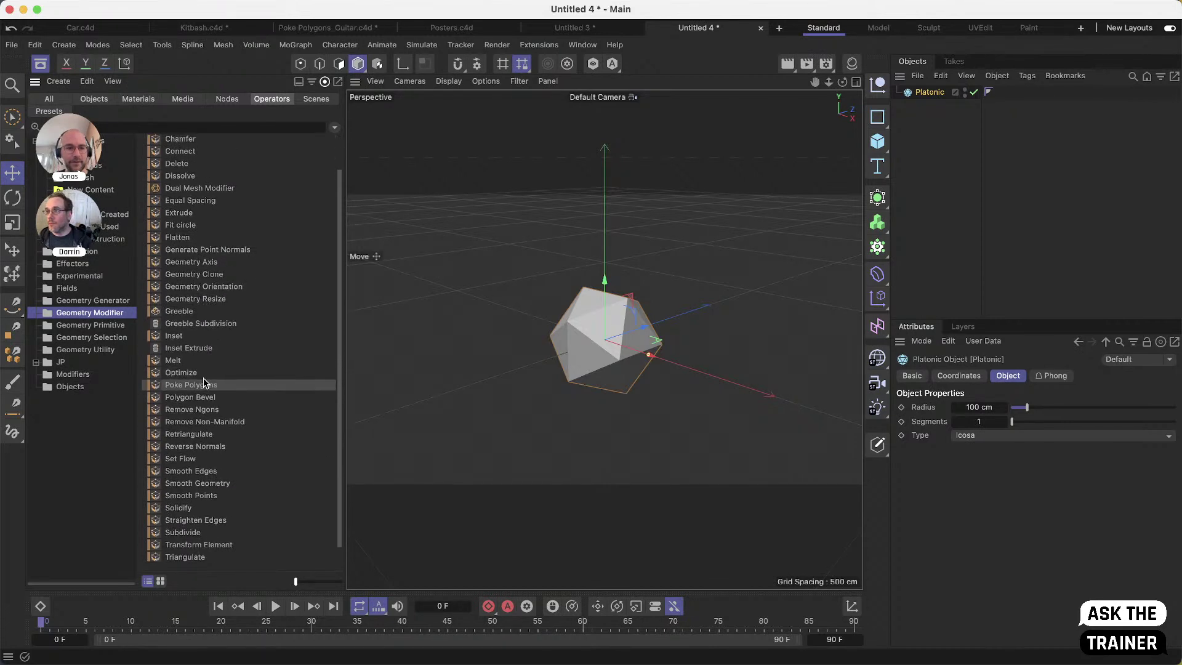
drag(197, 381, 933, 100)
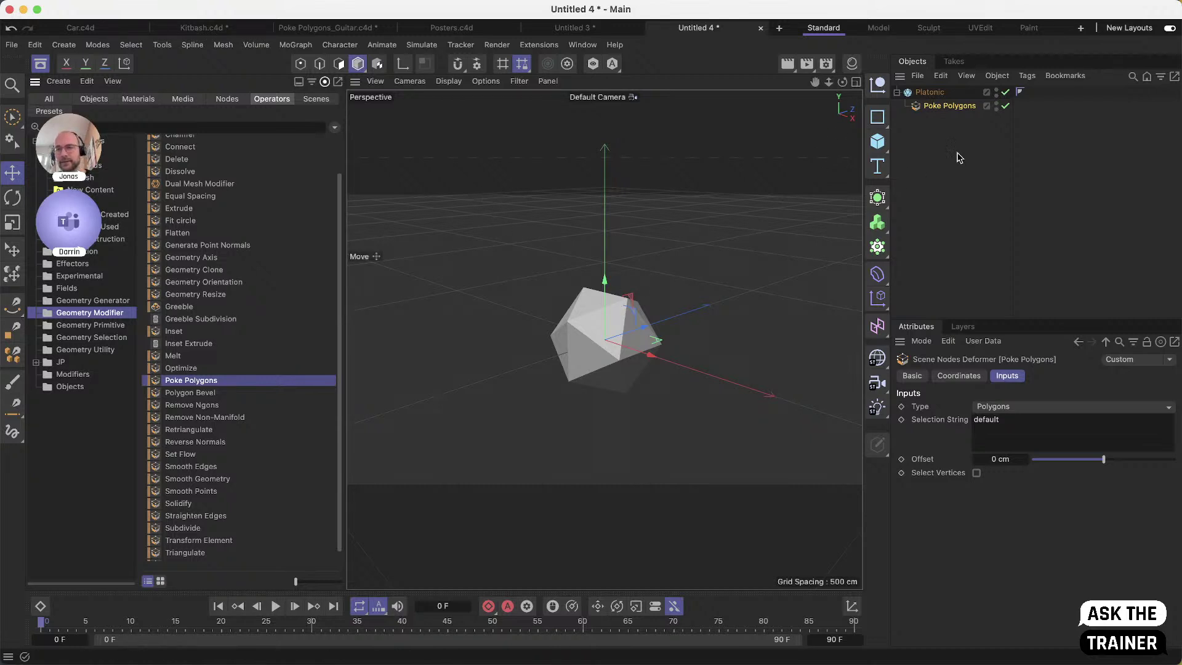
Set the viewport to Gouraud Shading (Lines) and raise the Poke Polygons offset to 52.6 cm
click(448, 81)
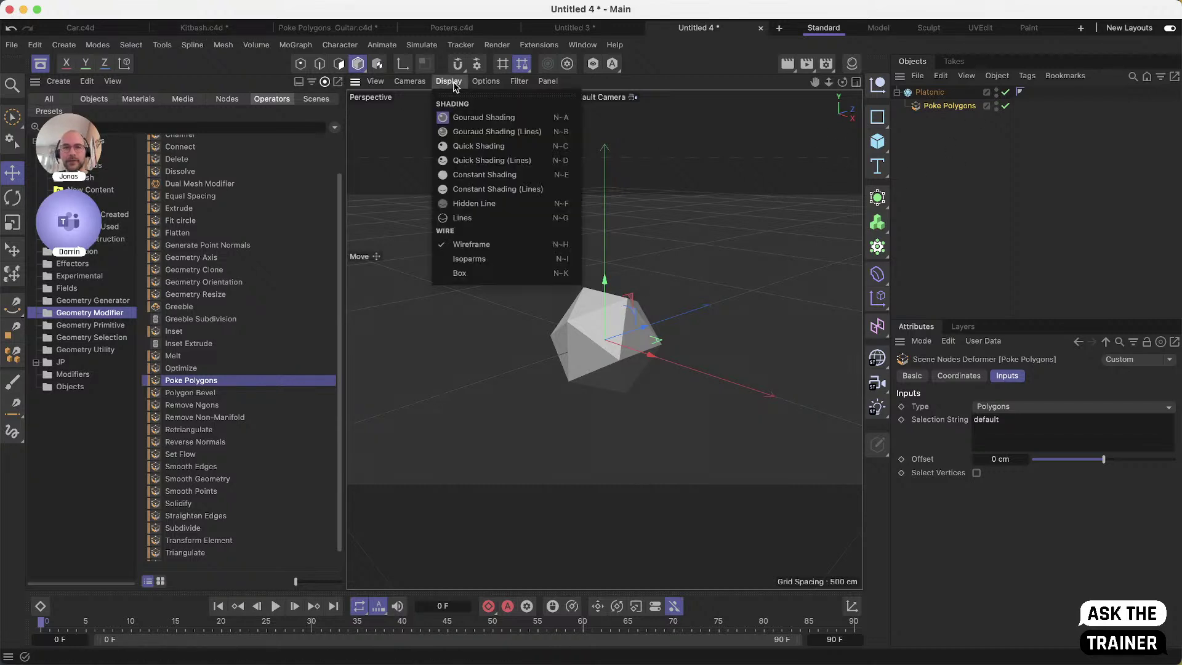
click(482, 131)
scroll(638, 324, up, 5)
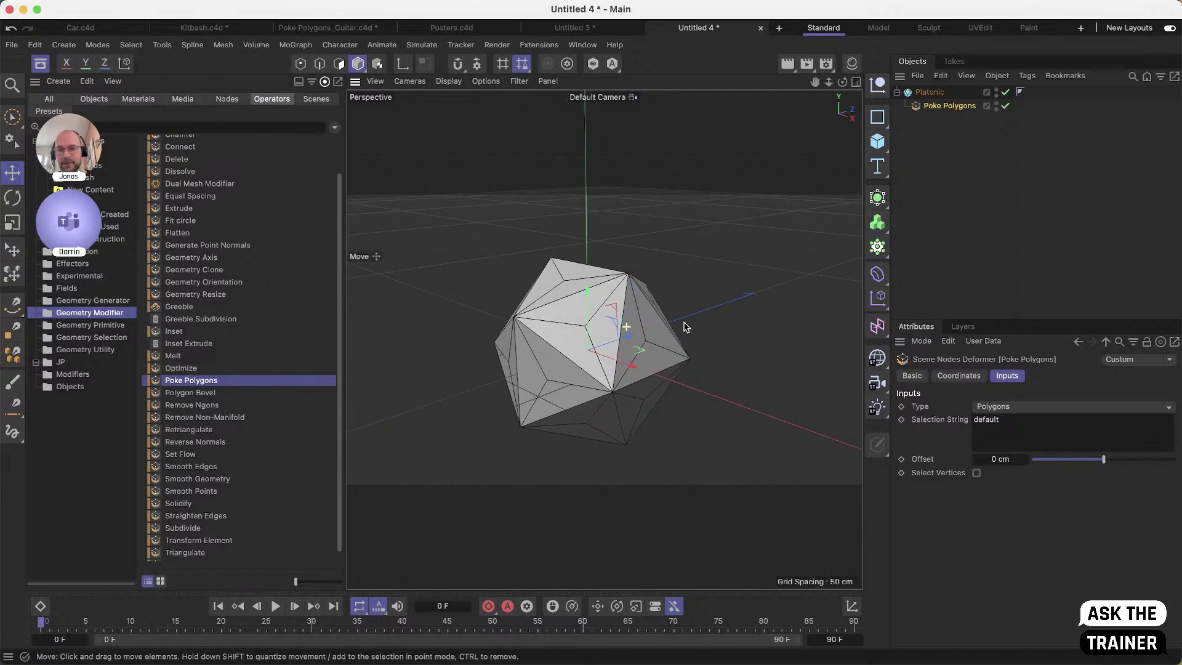
alt+drag(585, 363, 516, 389)
drag(1103, 459, 1140, 460)
Try 2 segments on the Platonic and return the value to 1
click(931, 91)
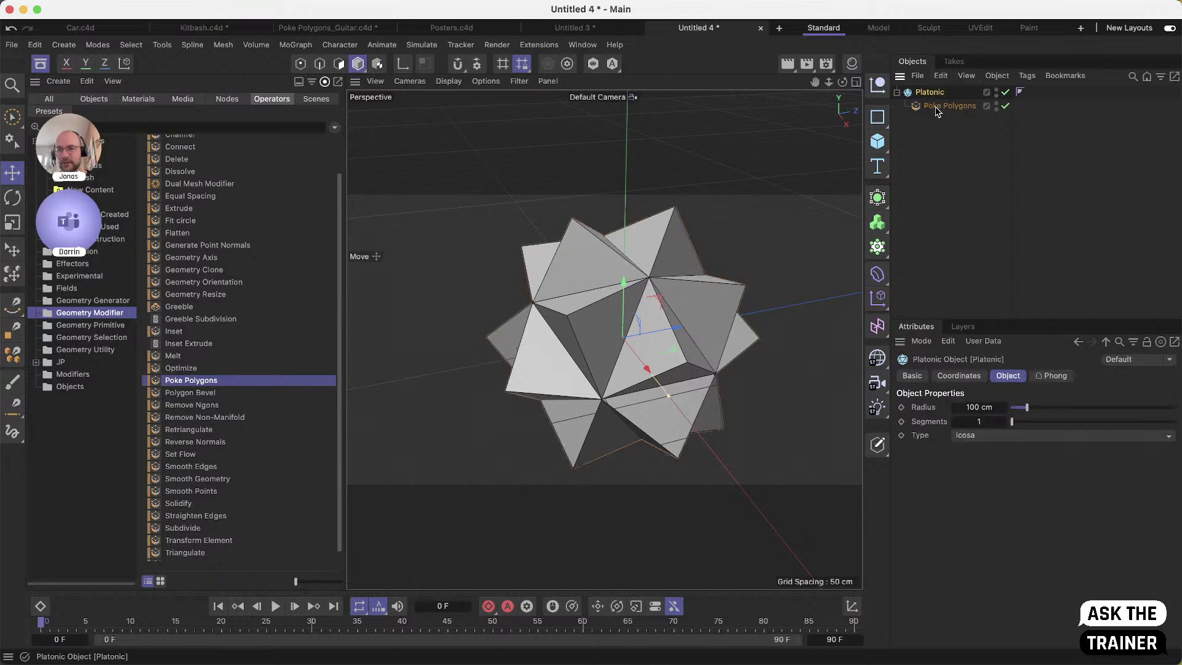
click(1005, 421)
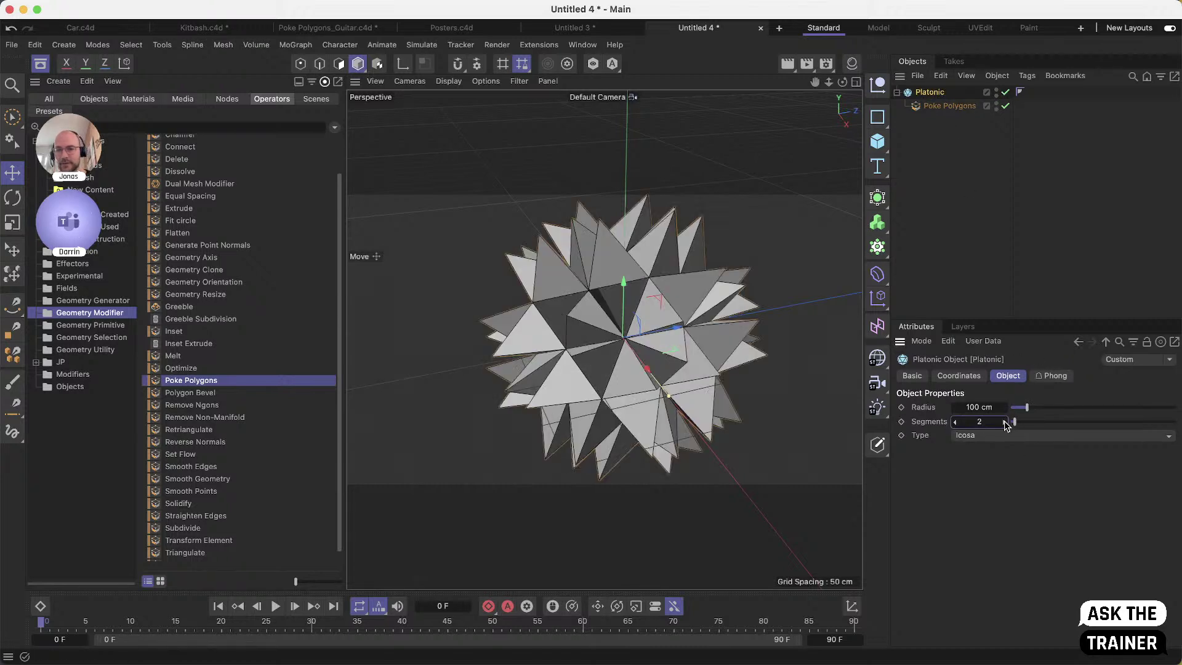
click(954, 422)
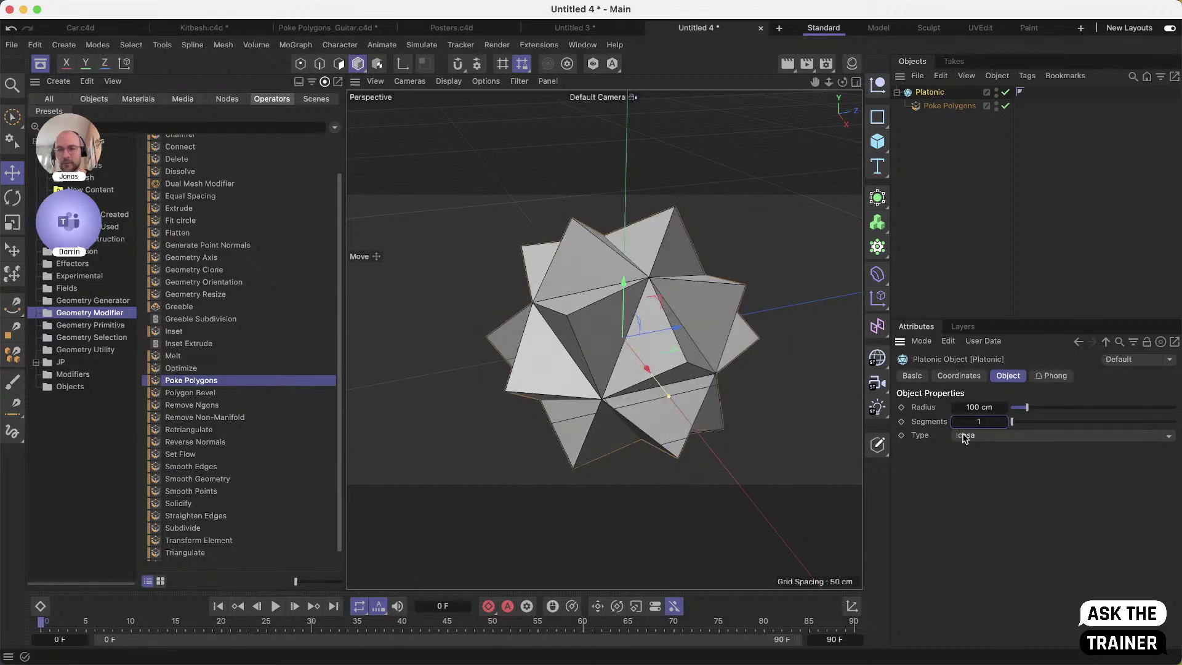
Duplicate the Poke Polygons deformer twice, giving the first copy a slightly negative offset and the second copy an offset of 13.4 cm
click(951, 106)
ctrl+drag(951, 106, 943, 117)
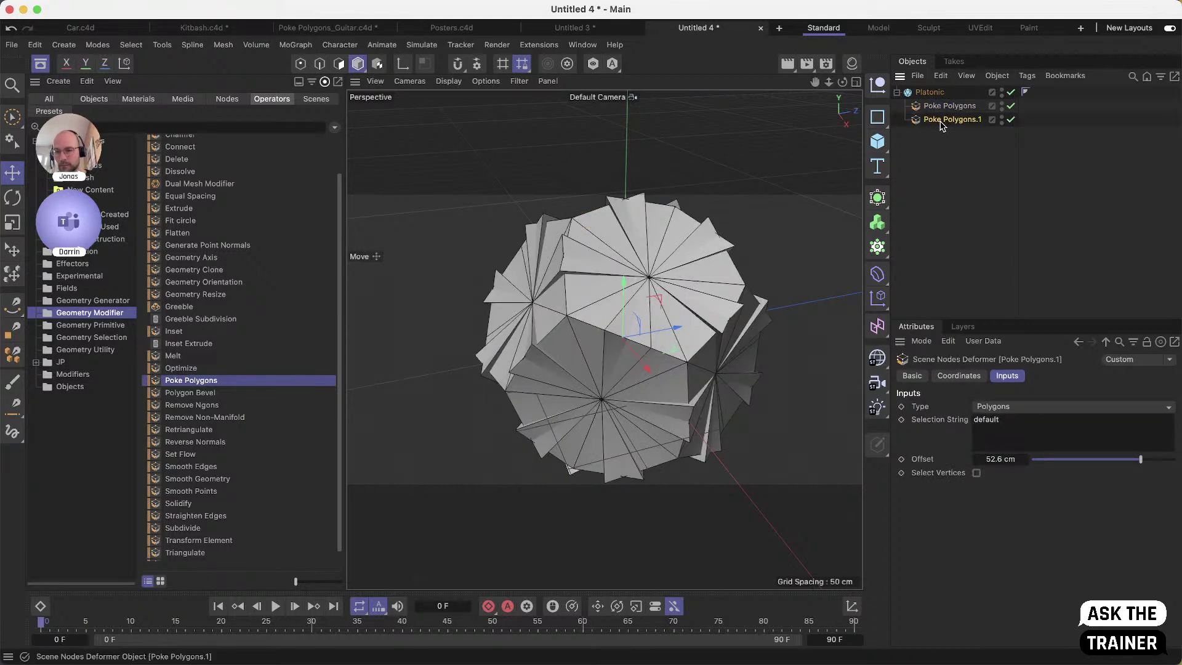
drag(1141, 460, 1093, 460)
ctrl+drag(937, 120, 941, 131)
drag(1097, 461, 1112, 460)
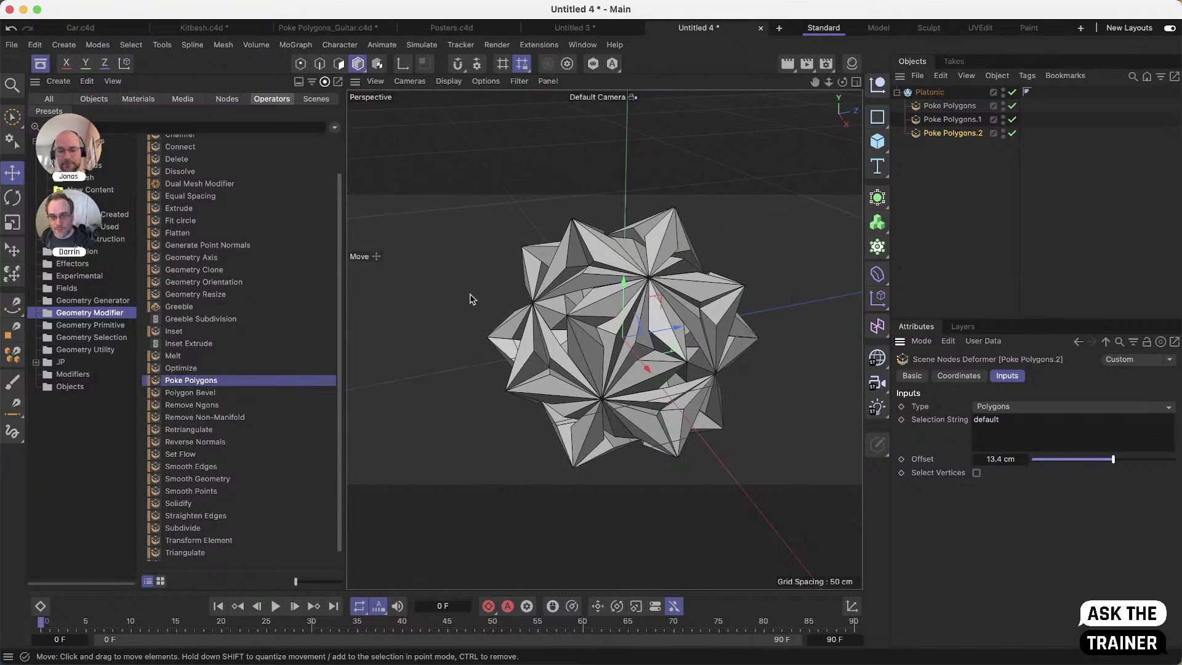
Close the Asset Browser and set the original Poke Polygons deformer's offset to 70.8 cm
click(950, 106)
mouse_move(1141, 460)
mouse_down()
mouse_move(1078, 463)
mouse_move(1169, 467)
mouse_move(1088, 465)
mouse_move(1124, 466)
mouse_up()
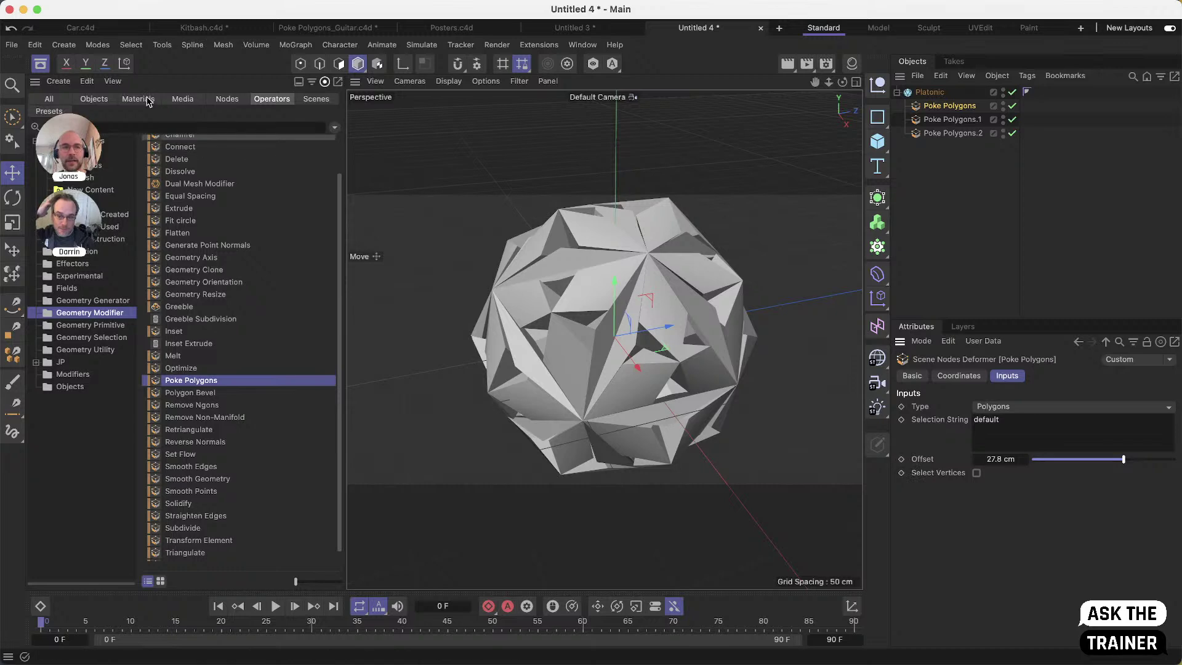
click(41, 64)
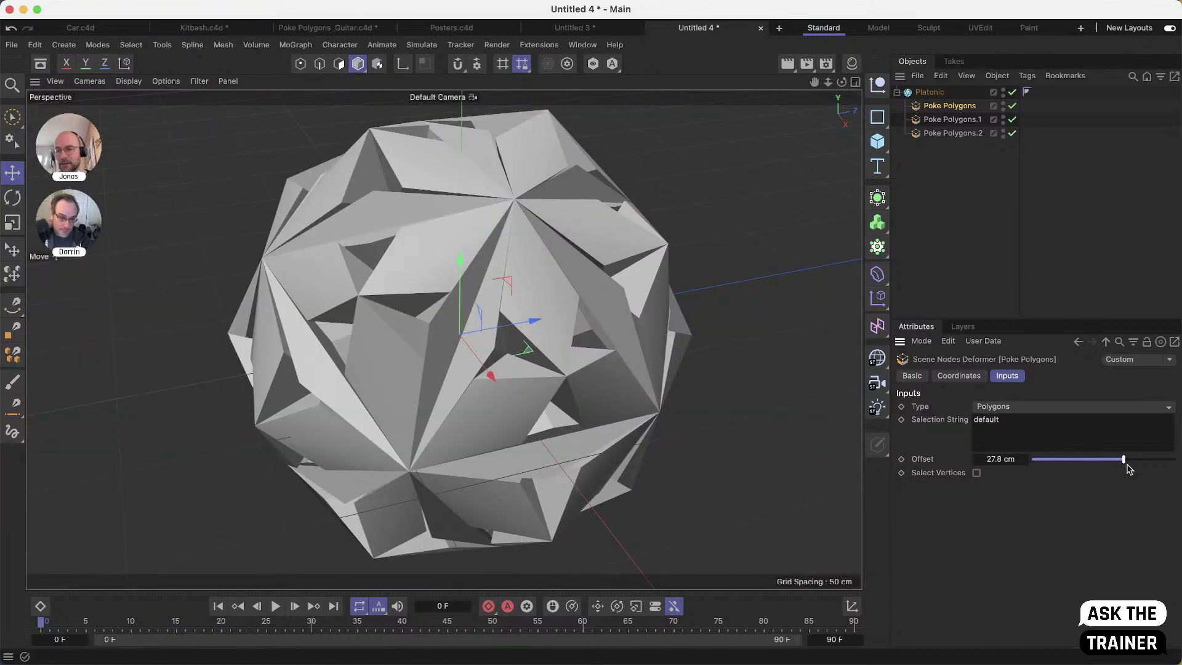
drag(1124, 466, 1156, 466)
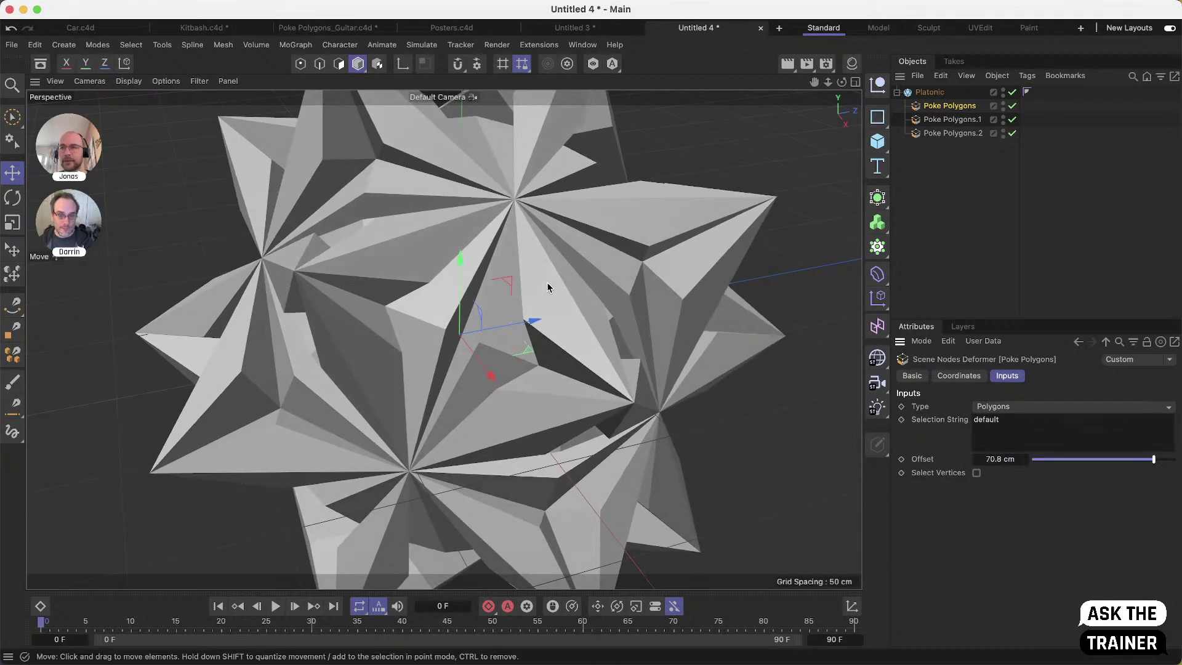
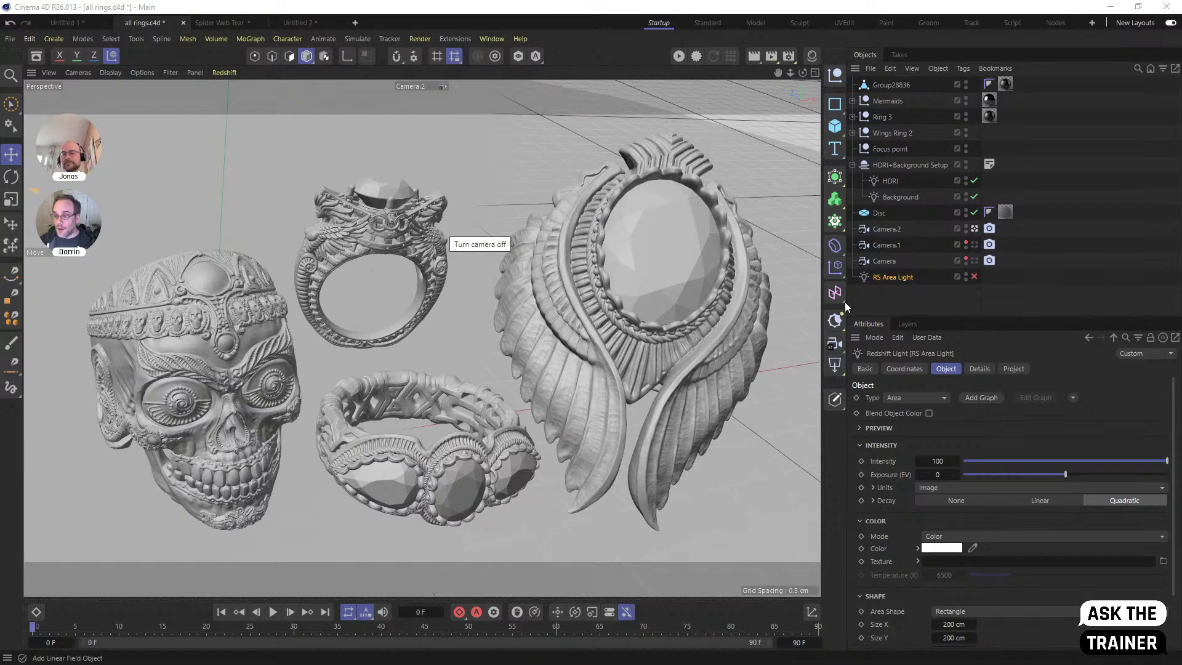
click(835, 366)
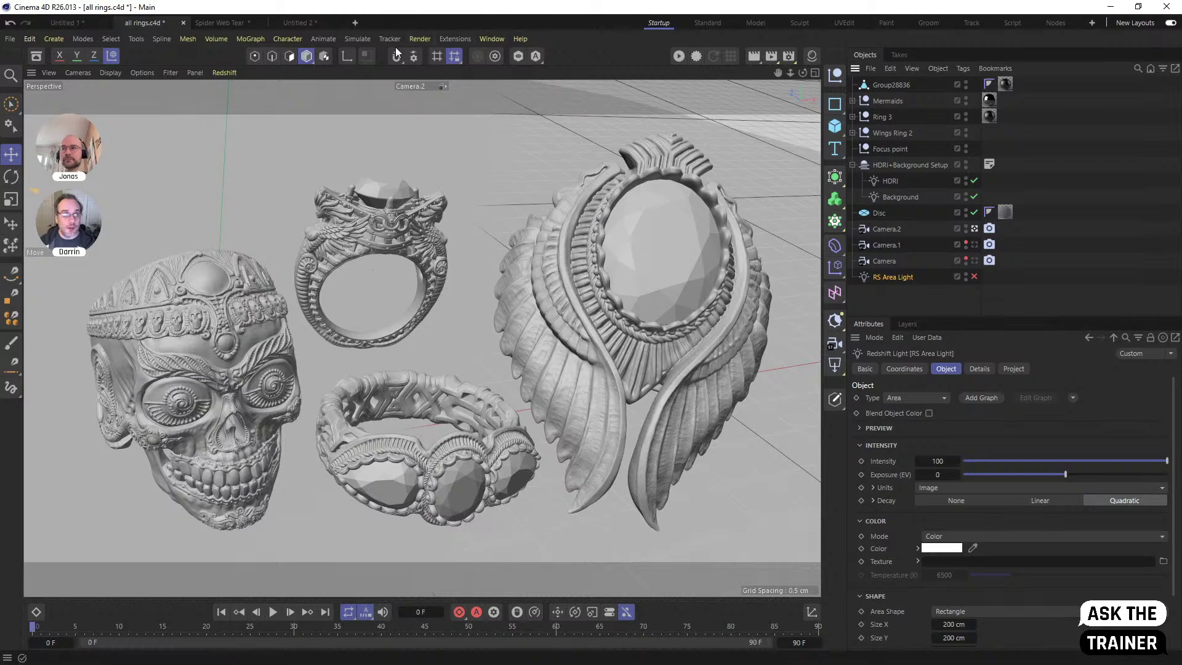
Enable the Redshift Main Menu option in the Redshift renderer preferences and close the preferences
click(31, 39)
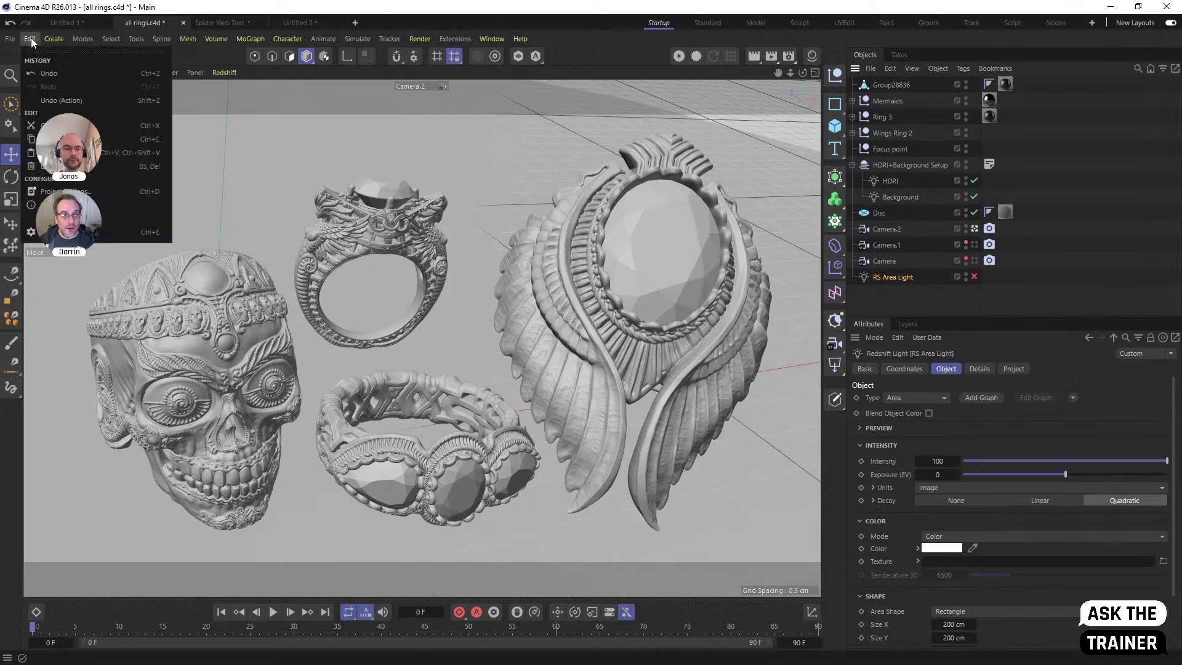
click(69, 230)
drag(127, 228, 106, 190)
click(42, 342)
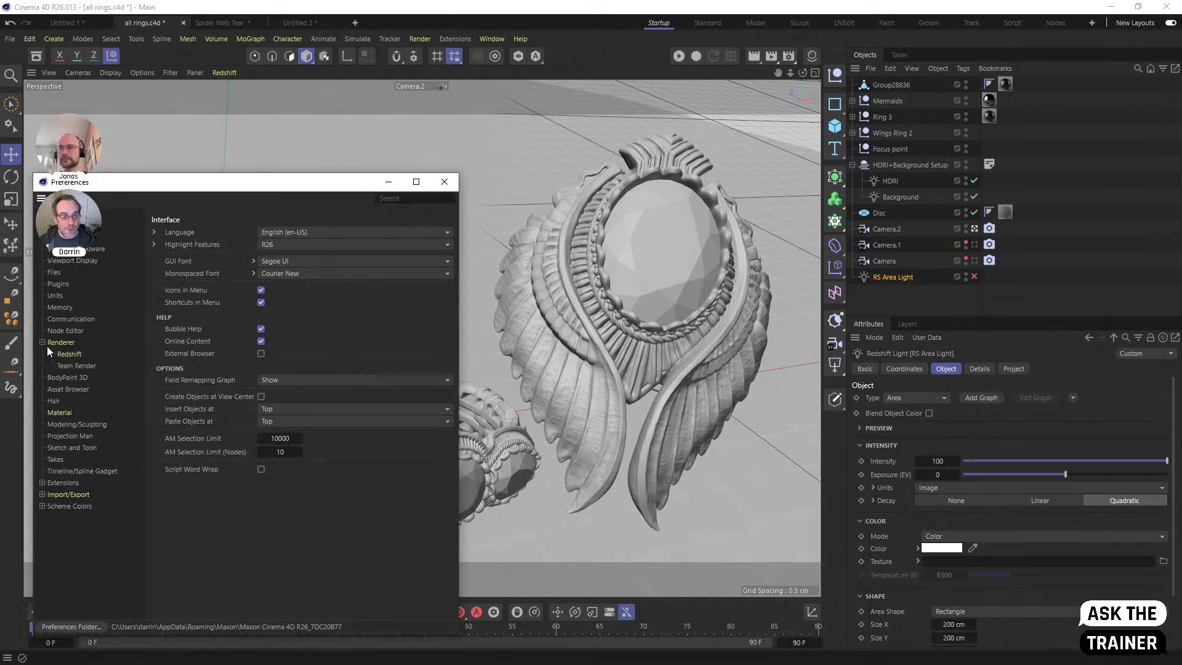
click(71, 356)
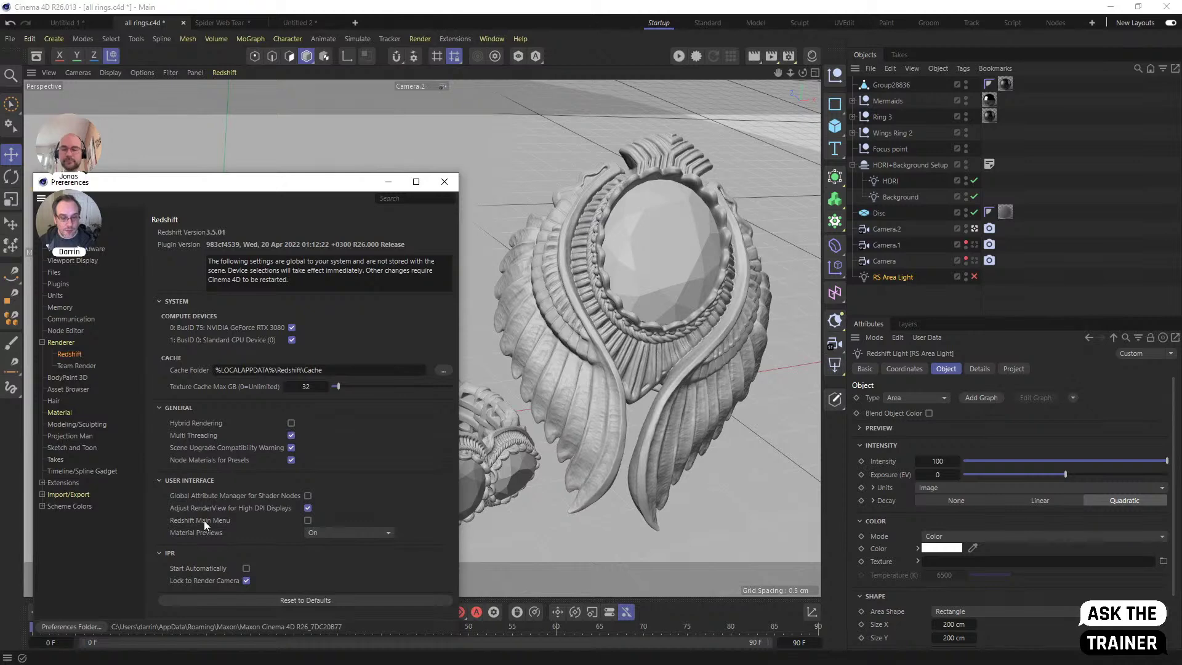
click(308, 521)
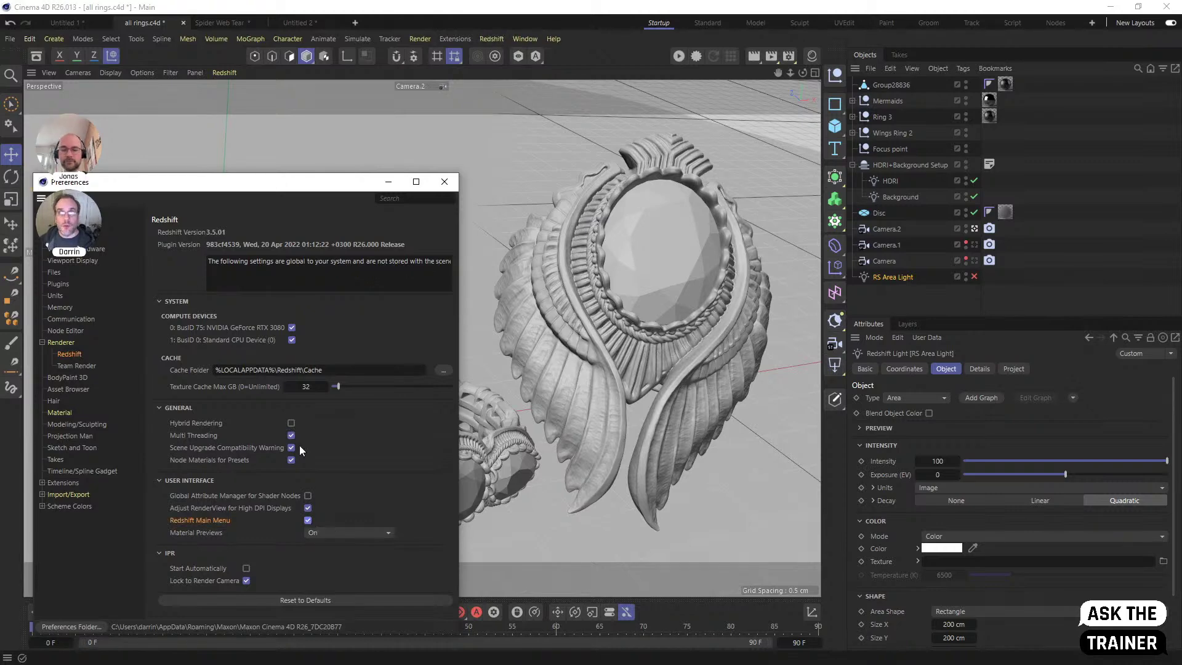
drag(343, 188, 675, 270)
click(776, 265)
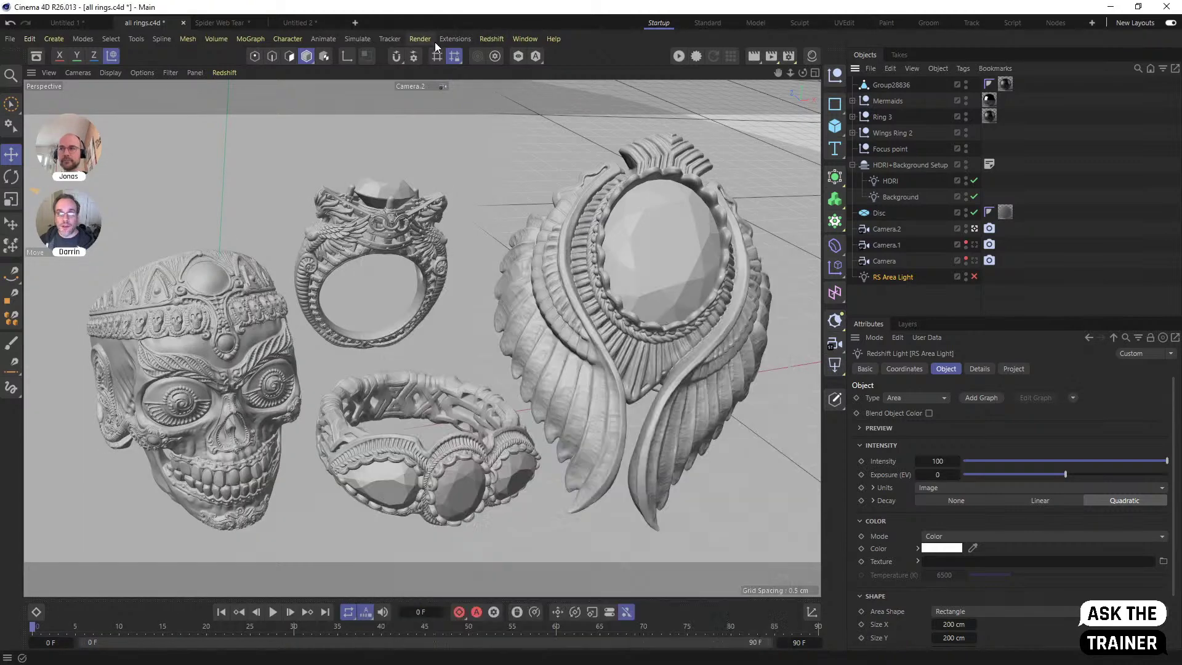
Review the command groups Redshift offers and start the live Redshift render of the rings in the viewport
click(491, 38)
click(492, 37)
click(489, 39)
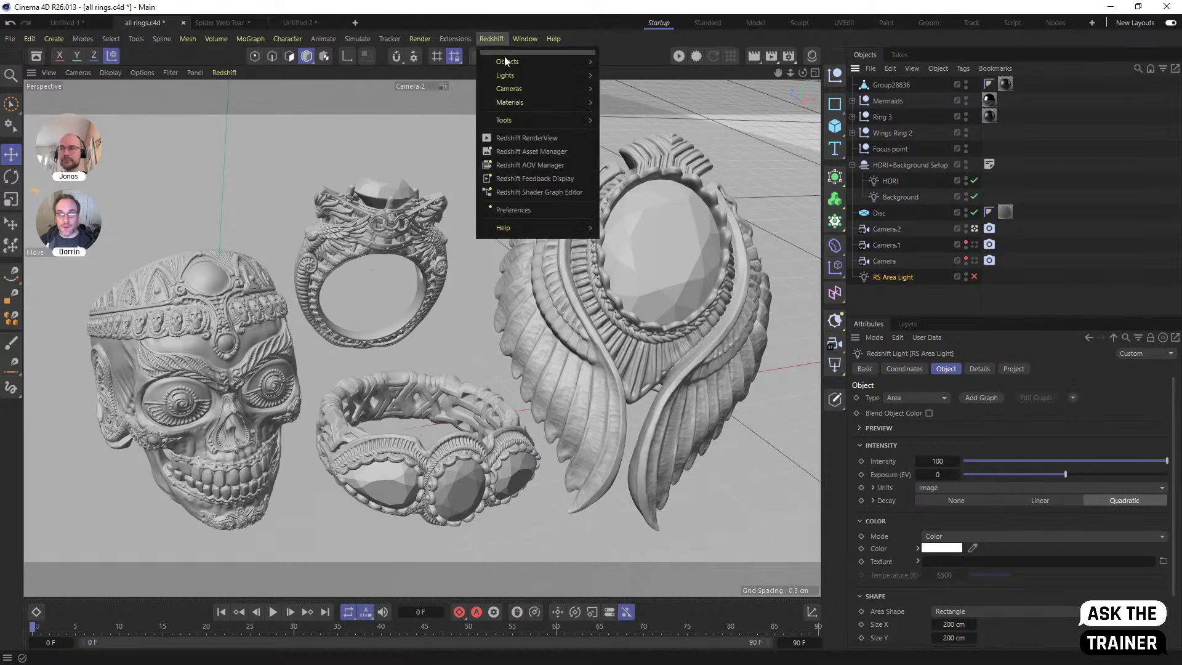
mouse_move(511, 62)
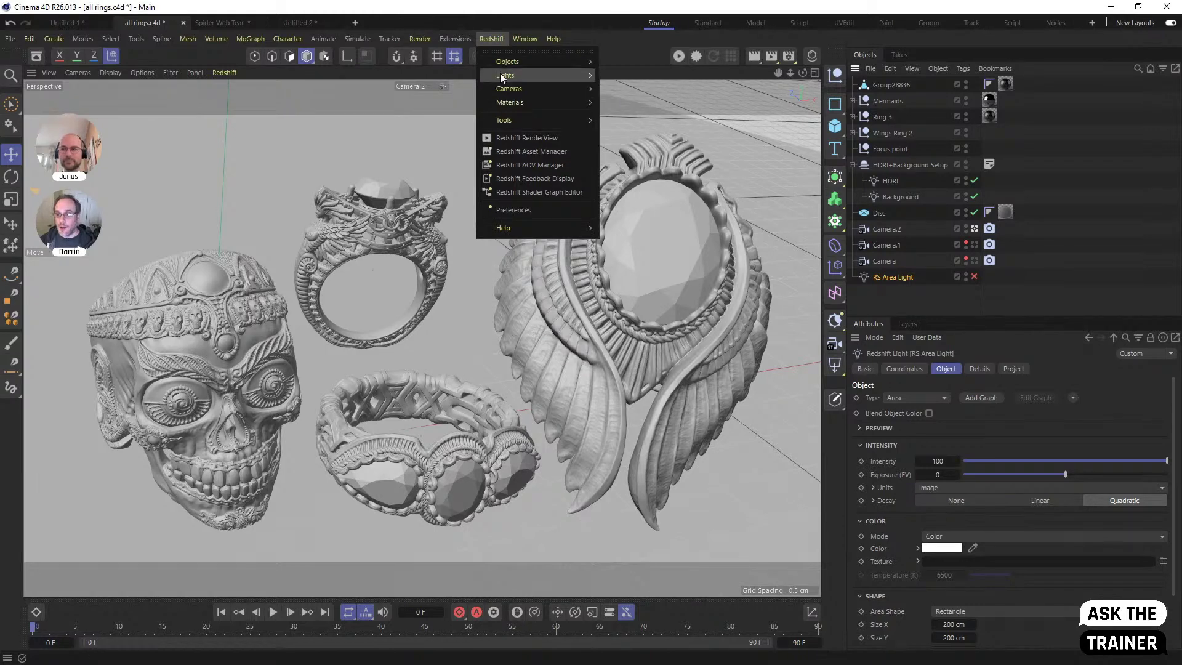
click(490, 37)
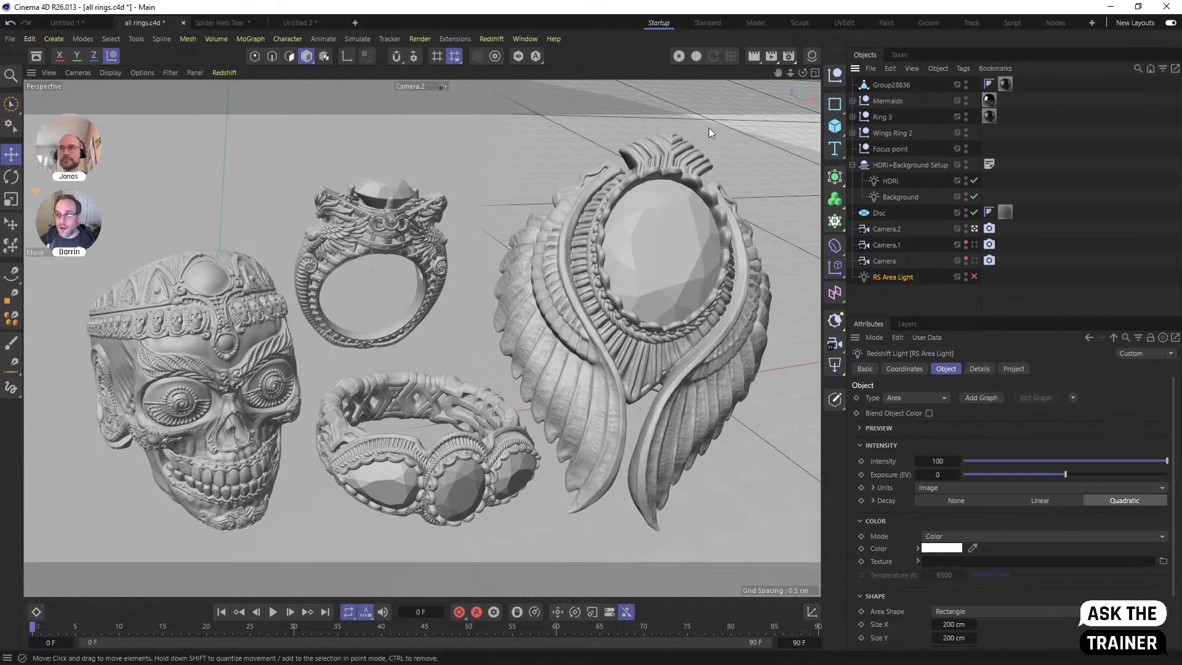
click(676, 55)
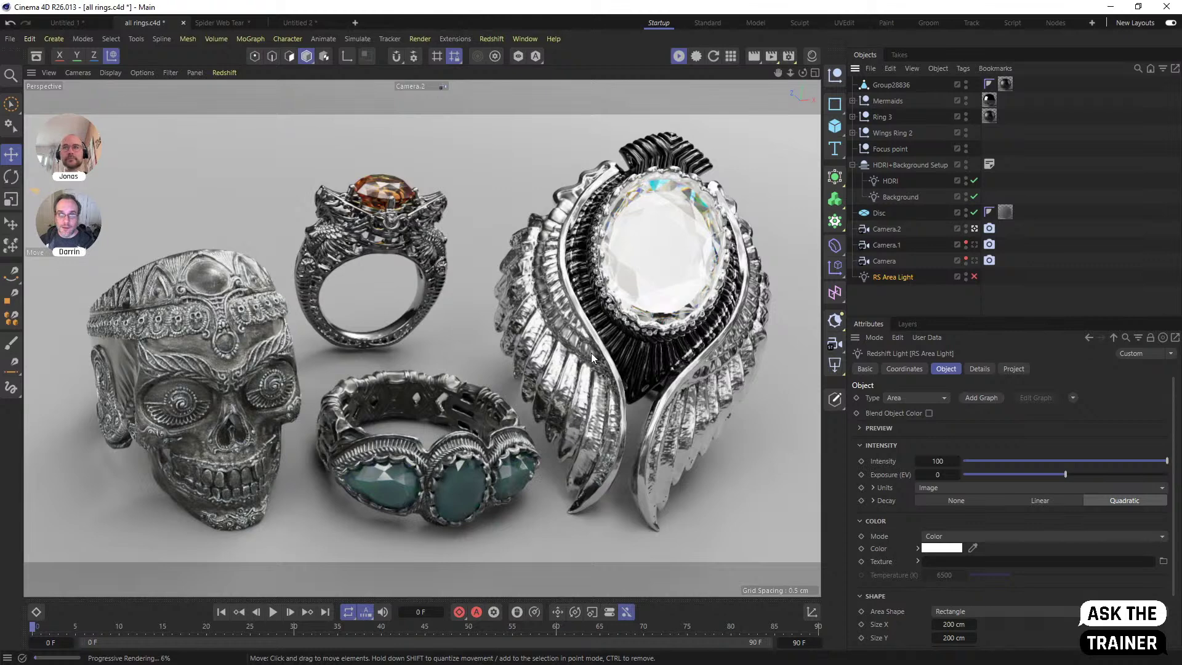
Switch to Firefox and look at the jewelry artist's Instagram posts and the ZBrush Jewelry Workshop website
key(alt+Tab)
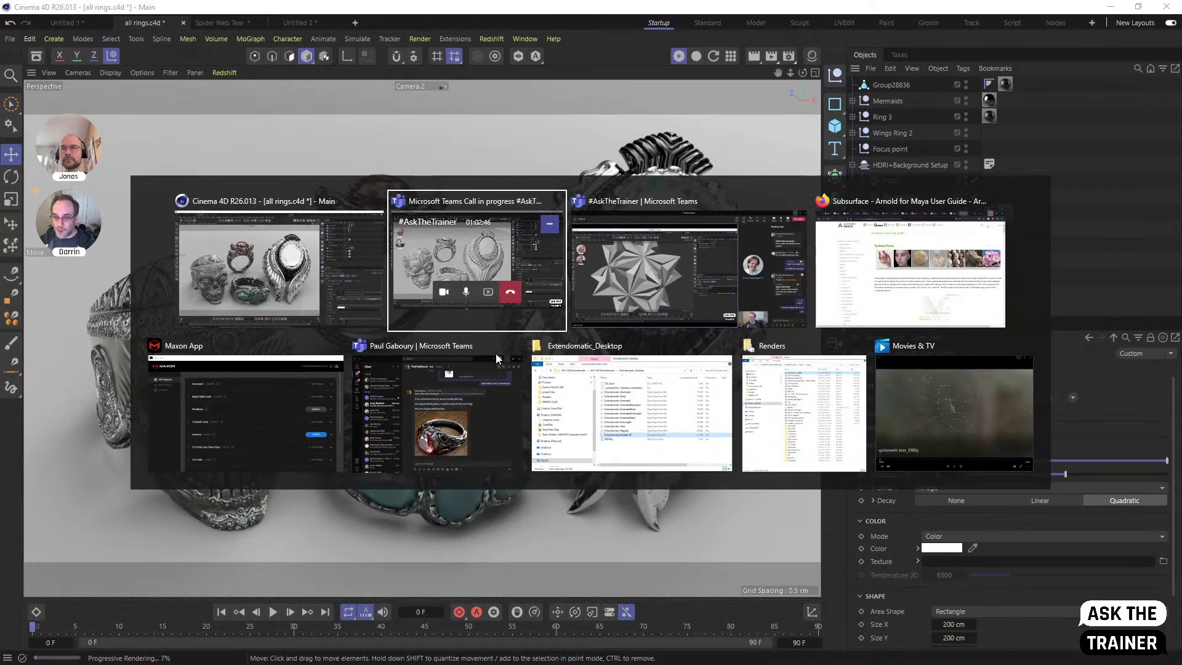
click(905, 276)
click(619, 76)
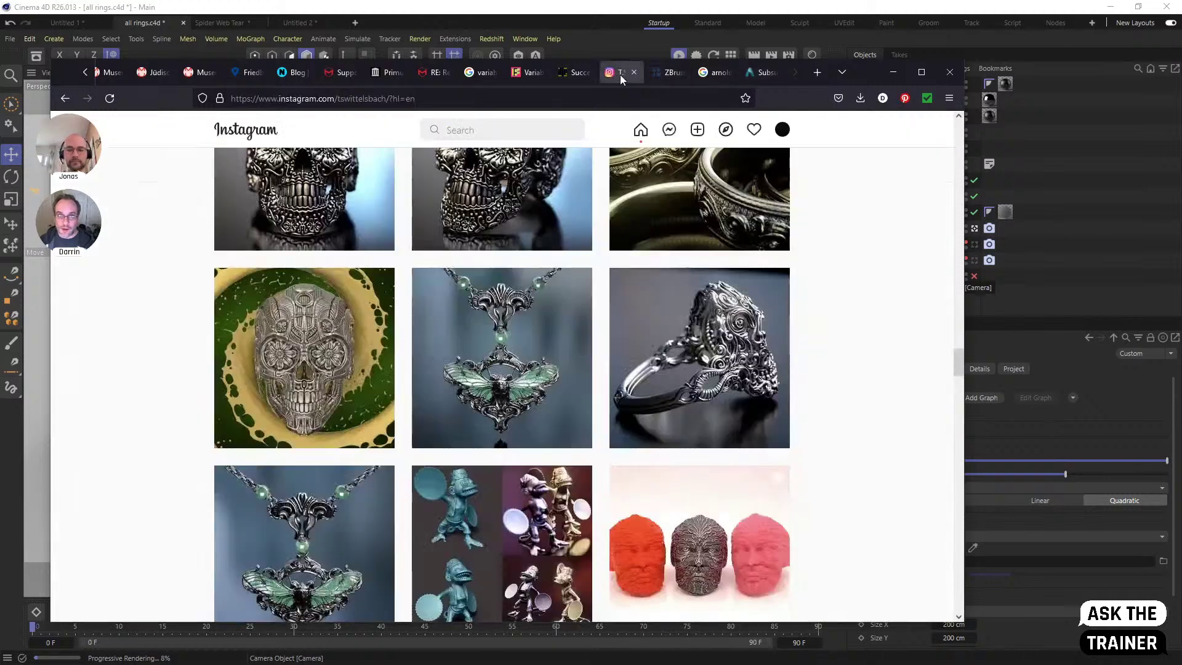
scroll(839, 456, up, 5)
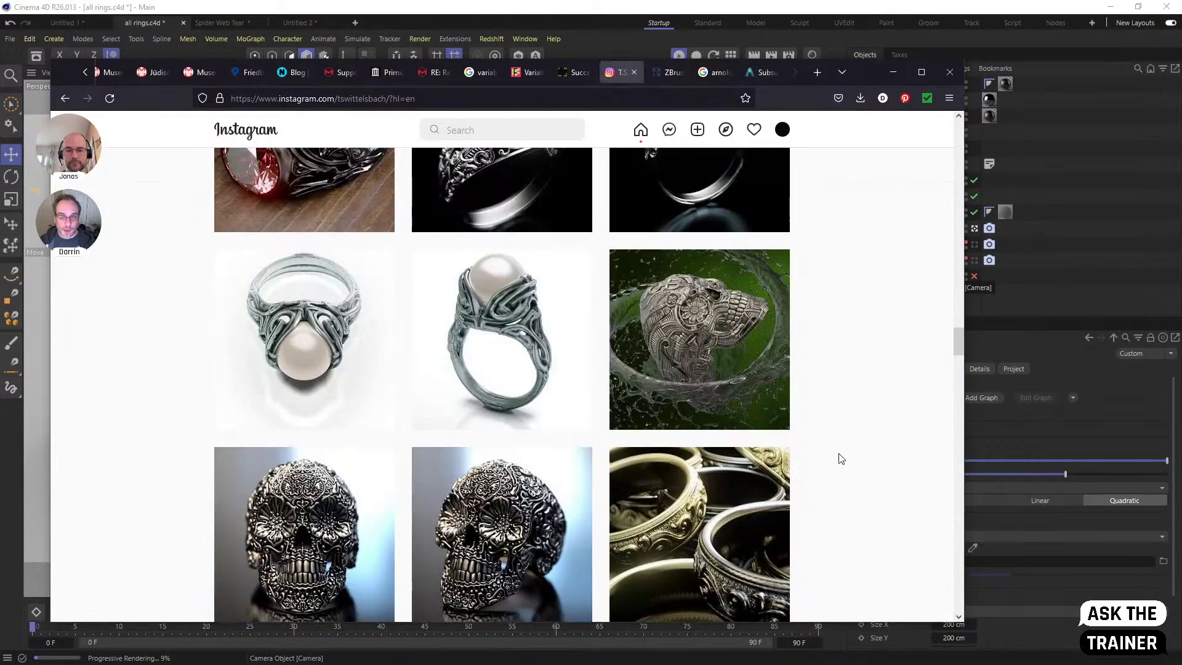
click(672, 74)
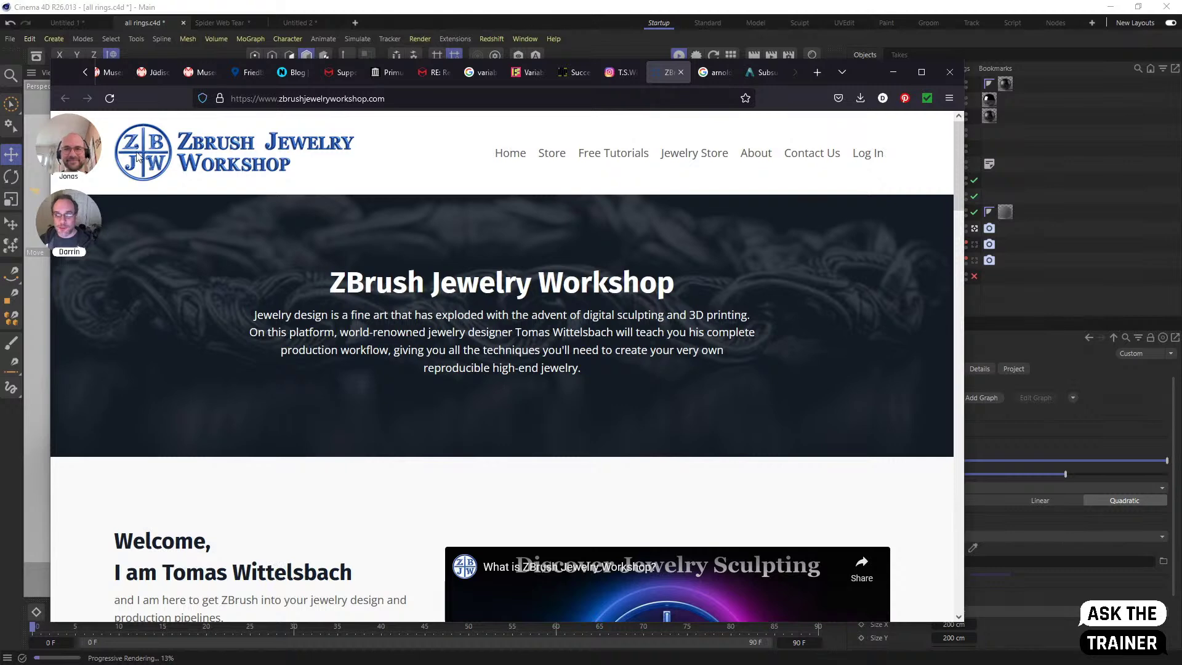
Browse the artist's Instagram posts up to the profile header, highlight the account name, and return to Cinema 4D
click(623, 73)
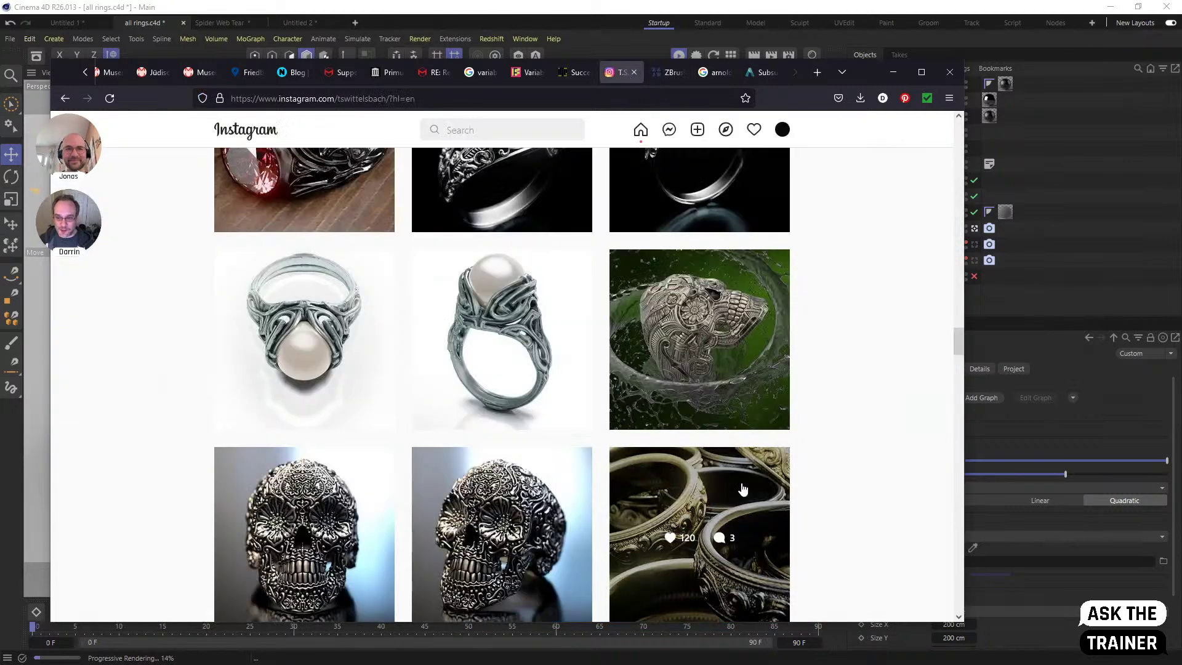
scroll(831, 438, up, 5)
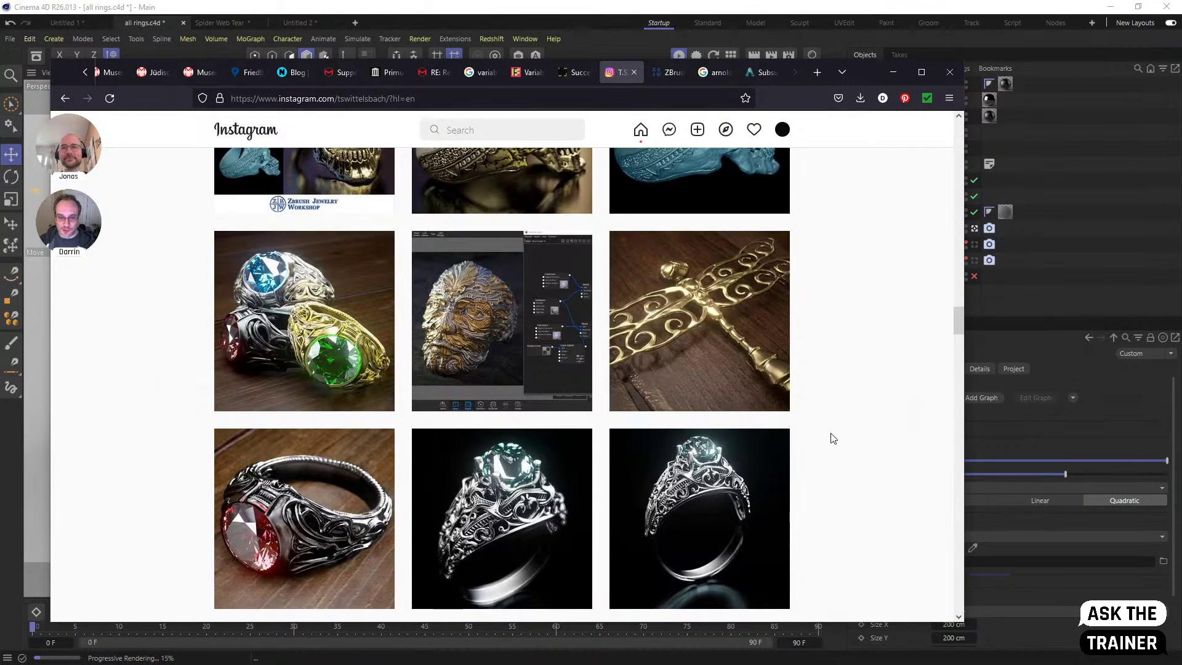
scroll(833, 438, up, 5)
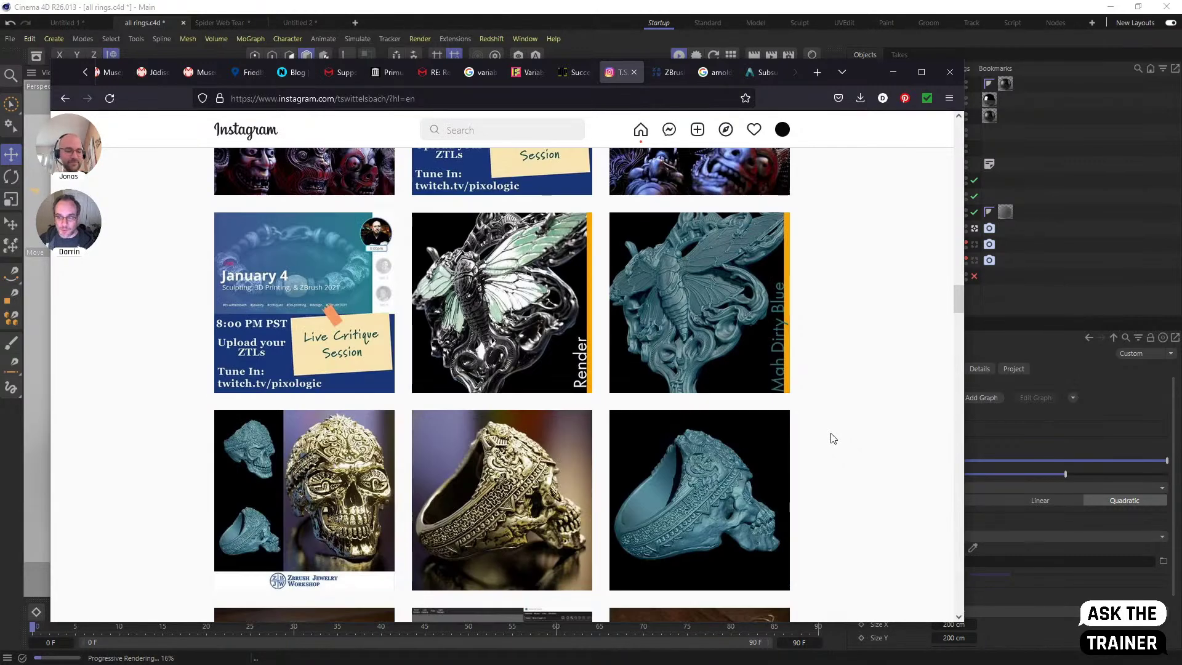
scroll(833, 439, up, 10)
scroll(832, 430, up, 10)
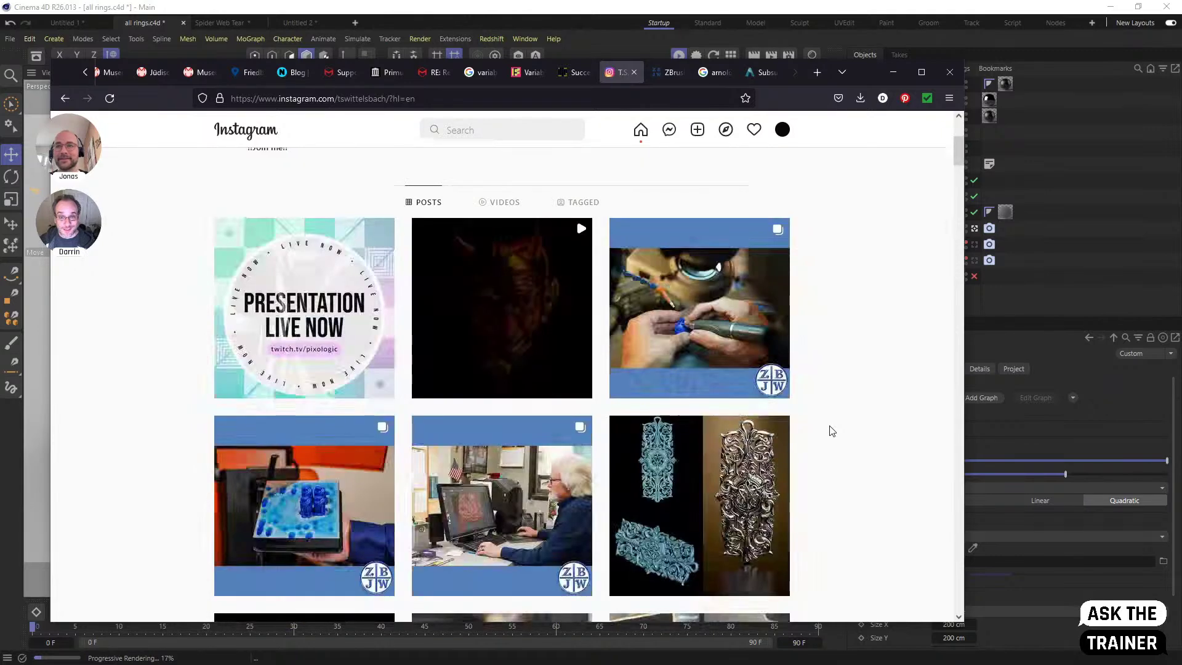
scroll(832, 430, up, 4)
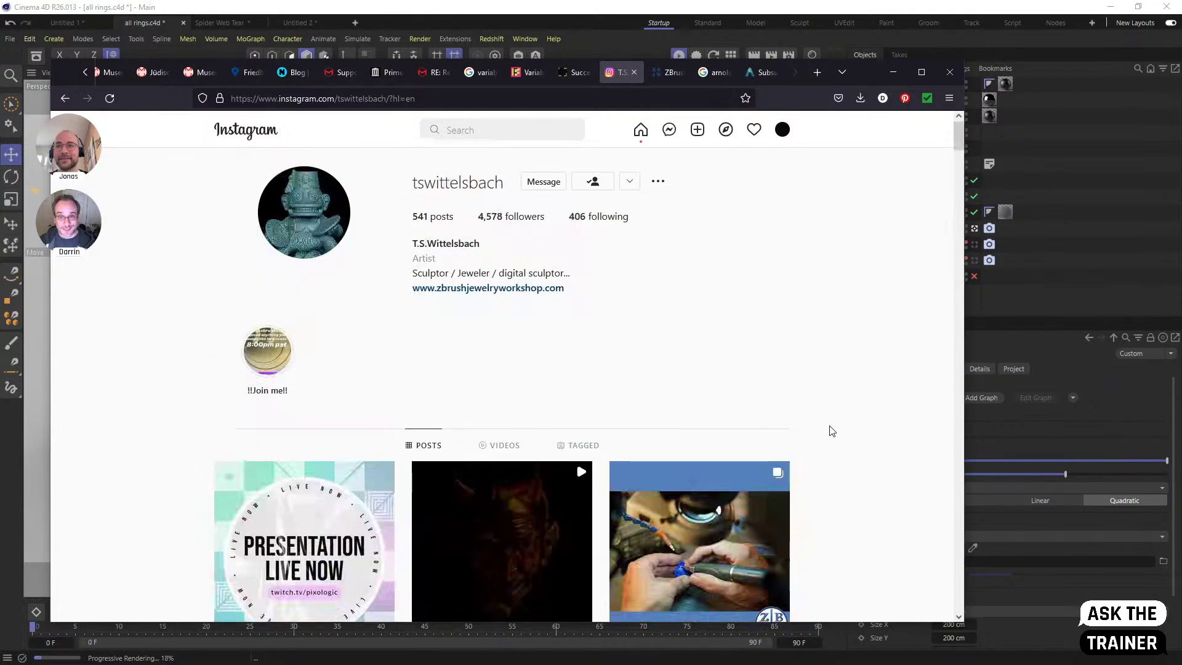
double_click(434, 183)
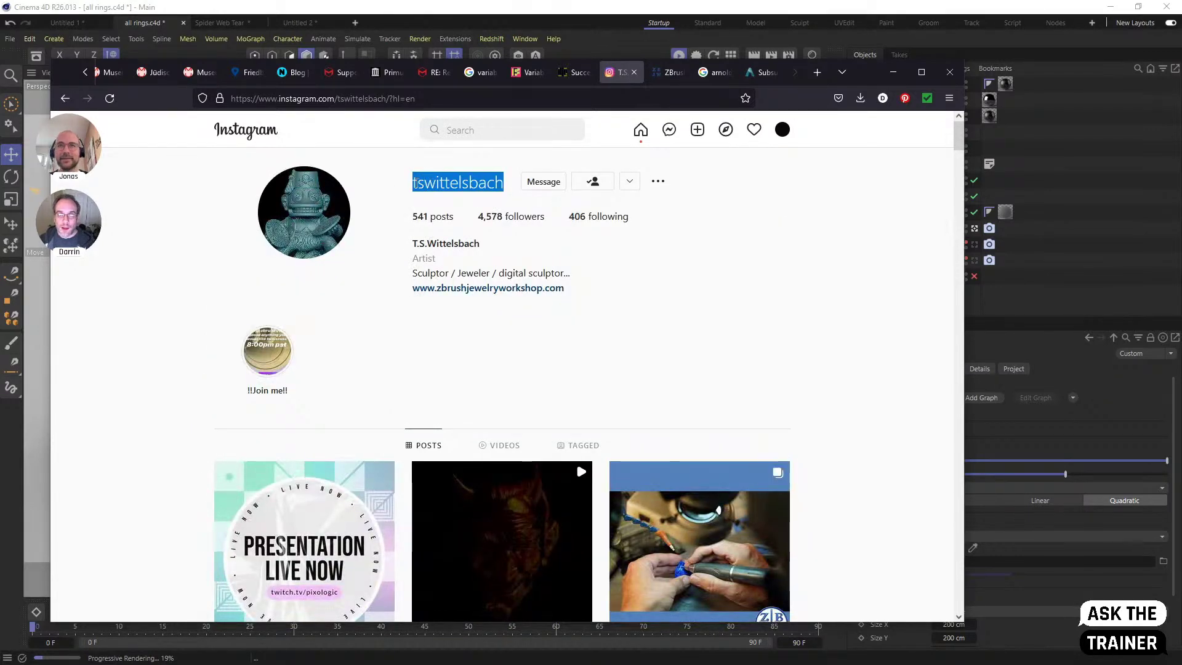
click(817, 255)
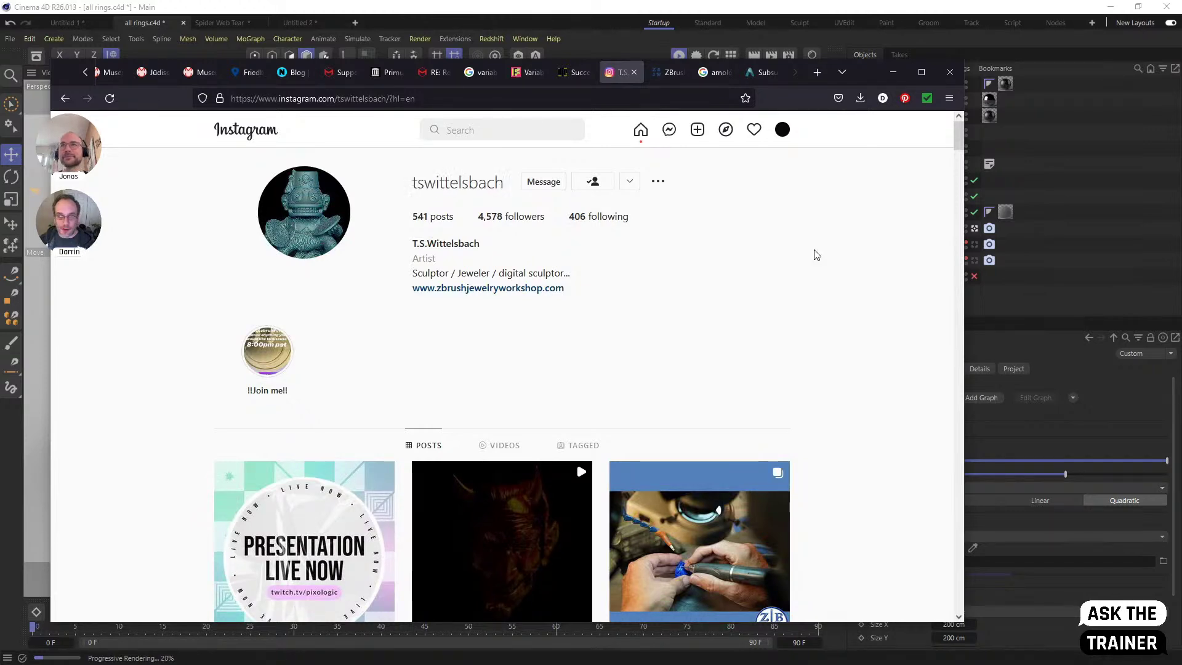
click(892, 72)
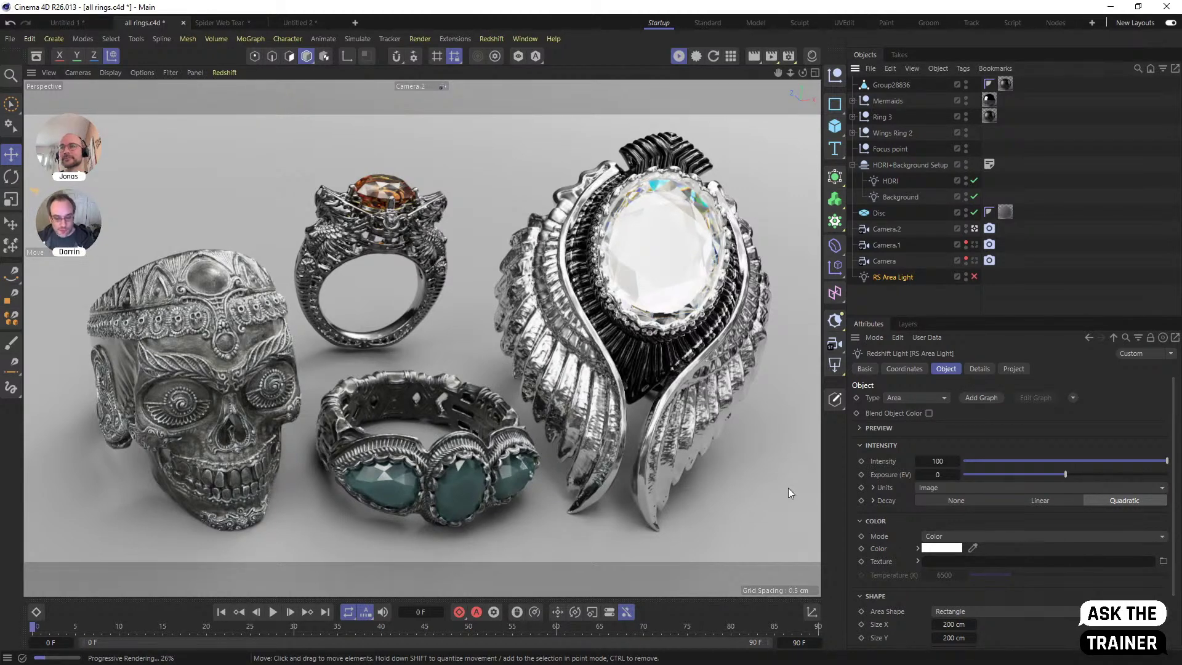
Switch back to Firefox, examine further ring and skull posts on the artist's Instagram profile, and return to Cinema 4D
key(alt+Tab)
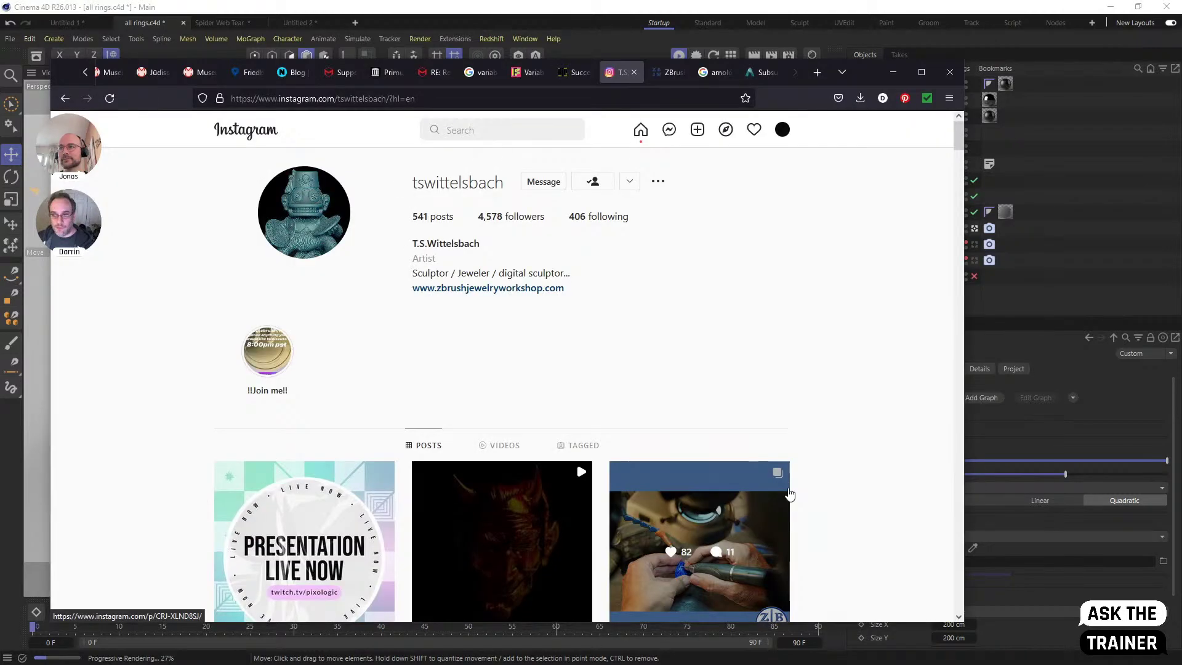
drag(959, 136, 949, 273)
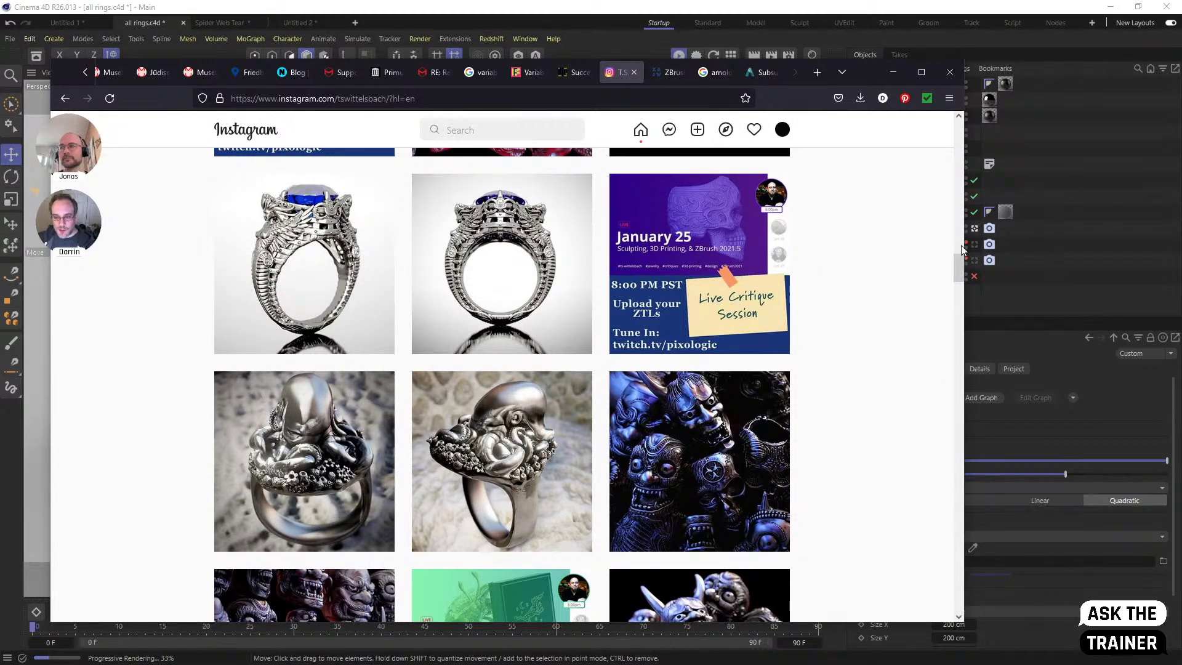
scroll(959, 277, down, 3)
drag(959, 277, 960, 314)
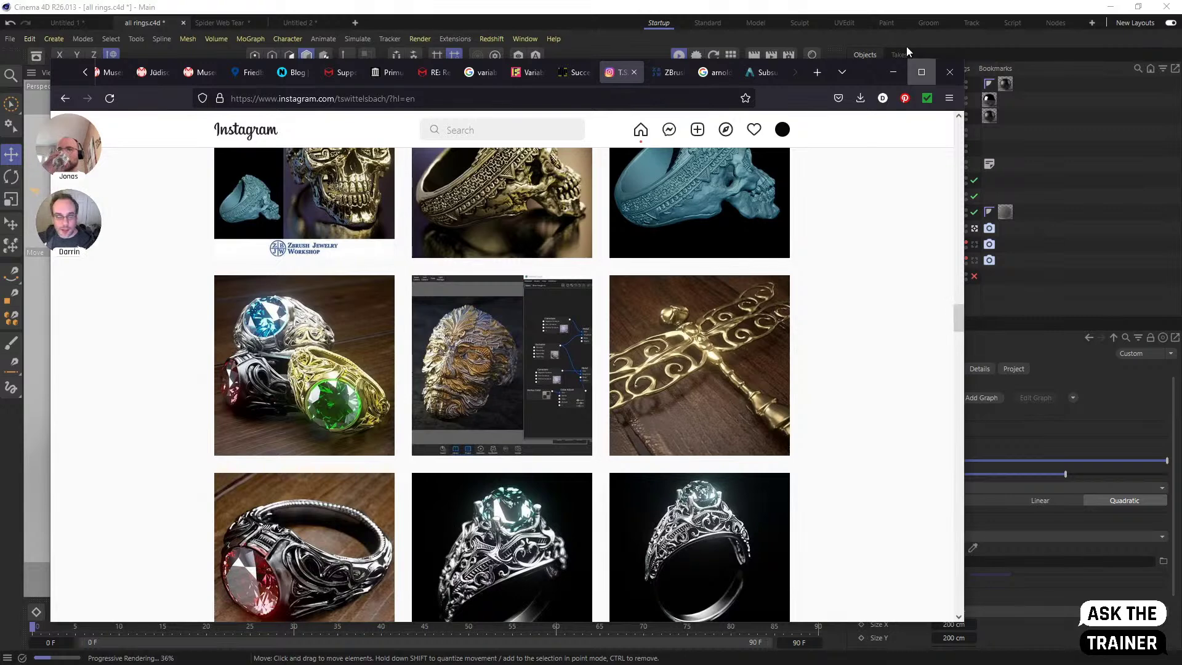
click(892, 73)
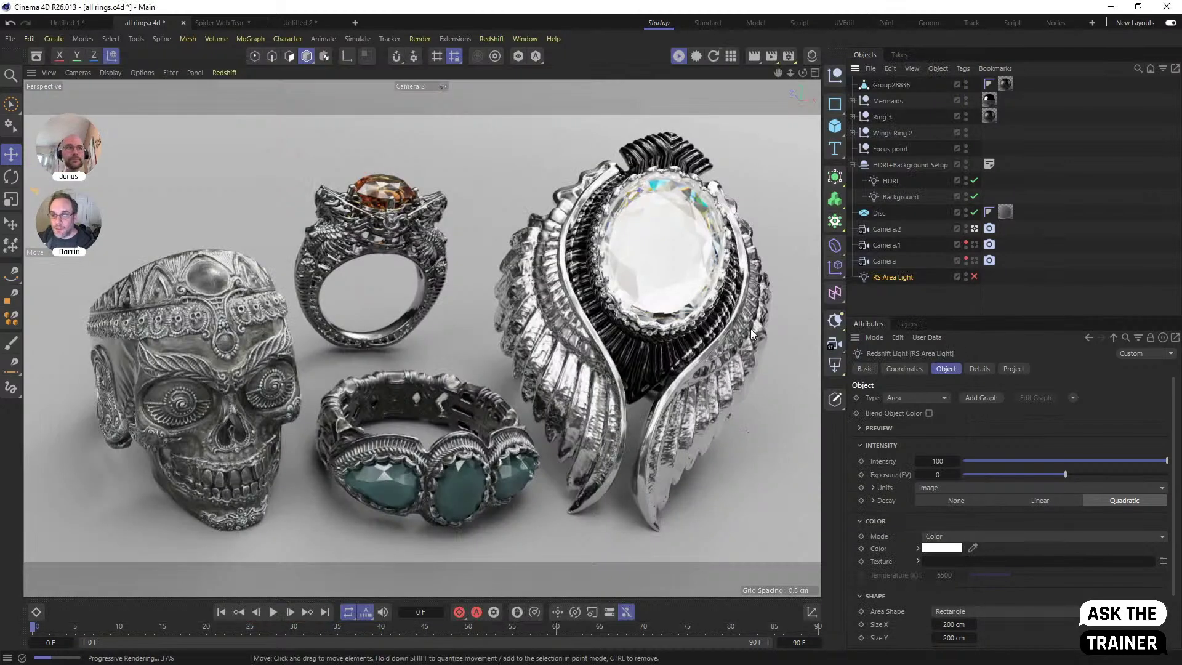
Show the scene's material list and create a new Redshift Standard material
click(811, 58)
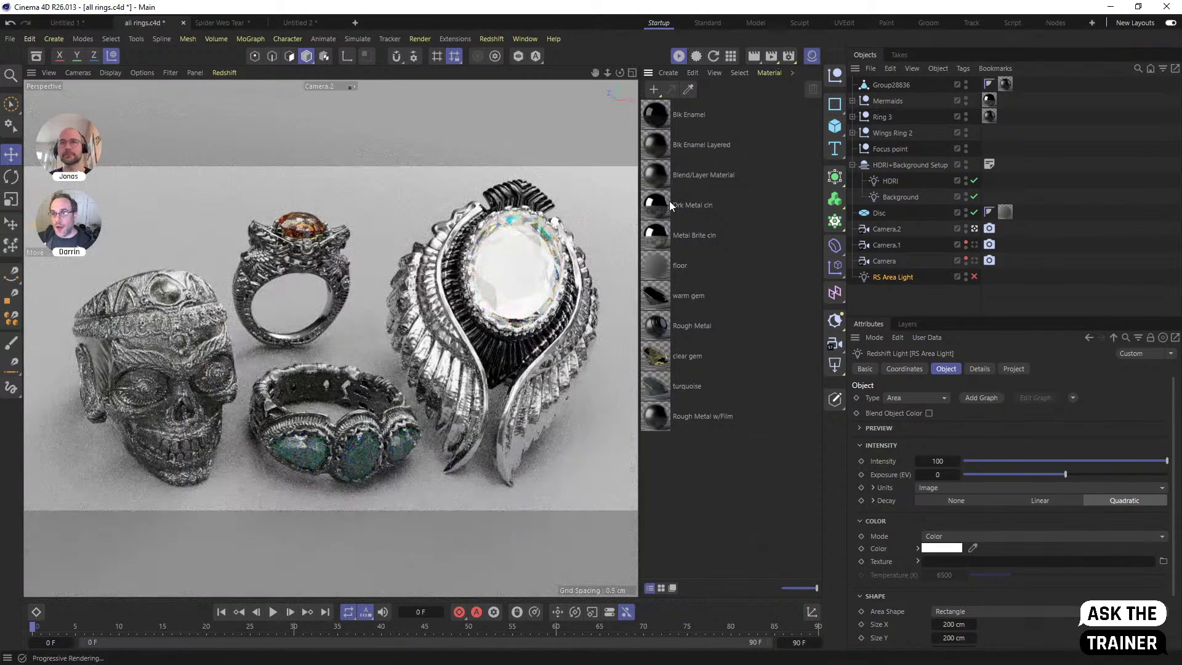
click(668, 73)
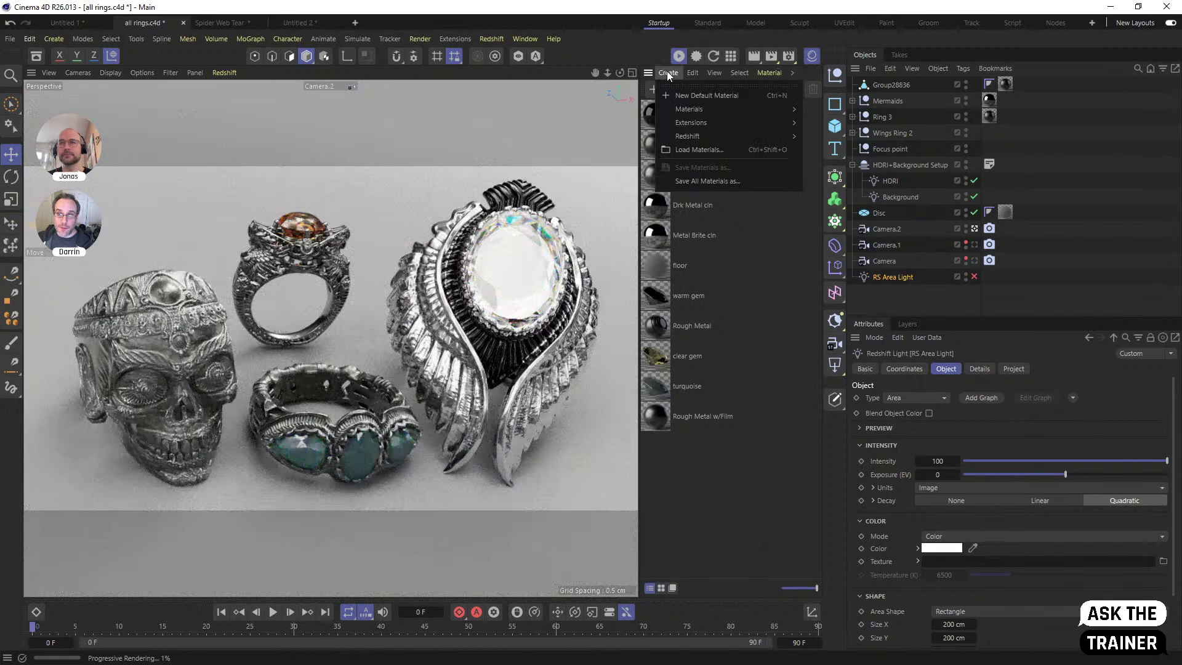
mouse_move(769, 136)
mouse_move(818, 138)
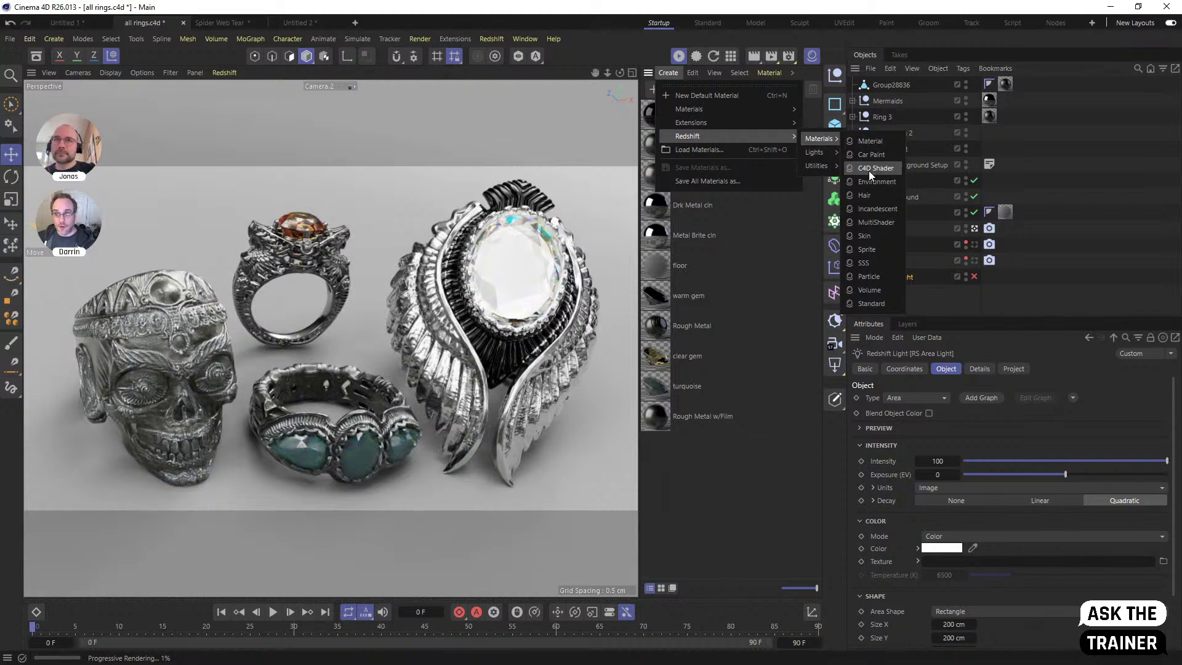
click(868, 302)
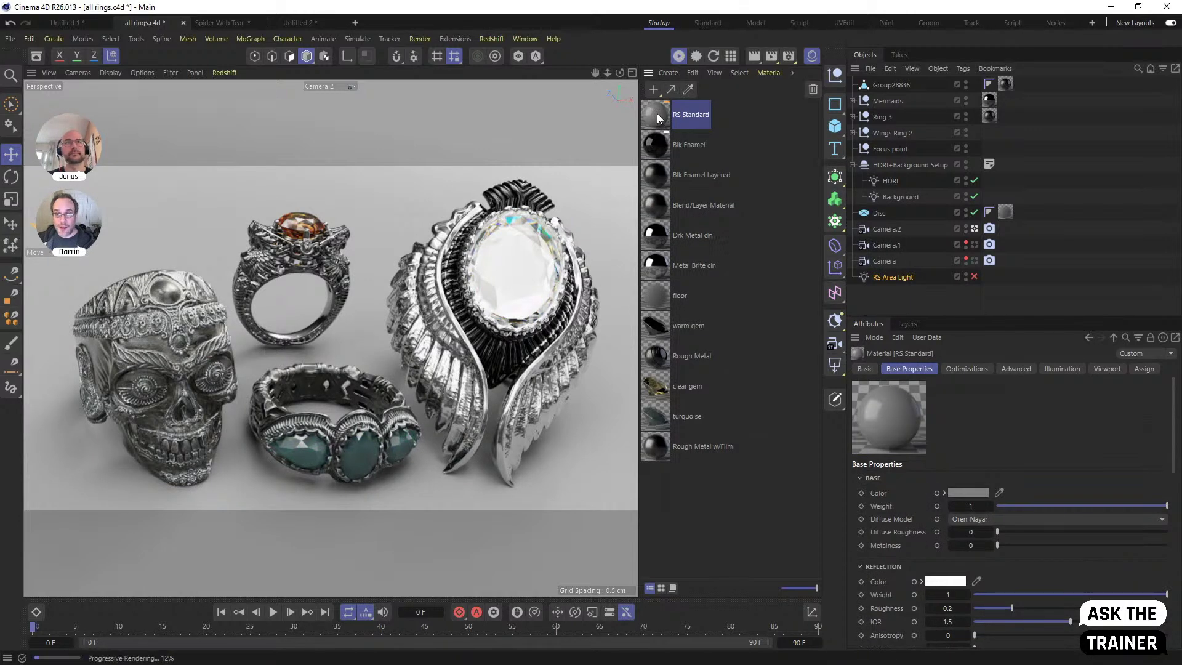
Open the RS Standard material in the Material Editor and collapse all its open Base Properties groups
double_click(656, 115)
drag(804, 104, 681, 97)
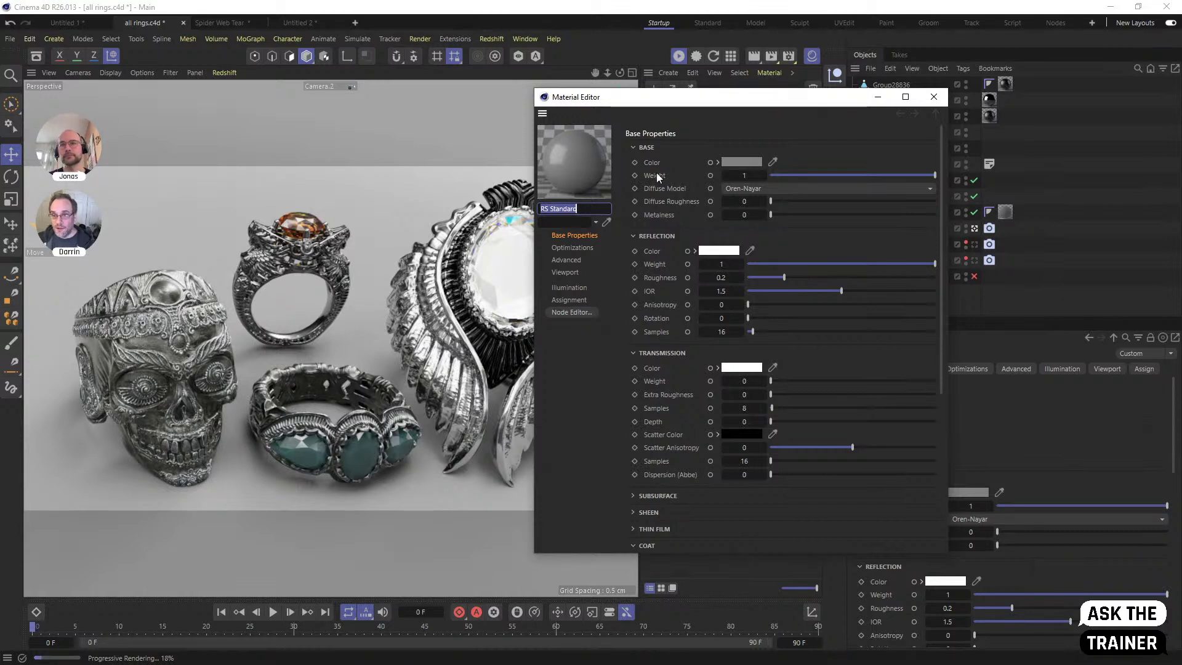
click(632, 147)
click(633, 164)
click(633, 181)
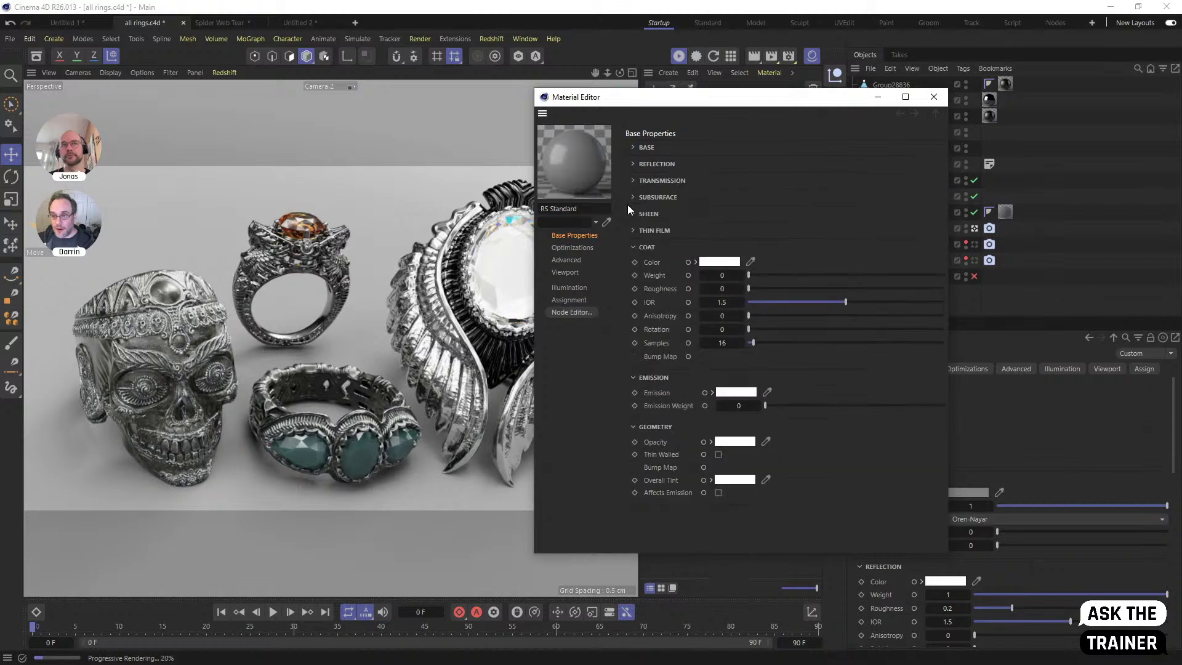
click(633, 248)
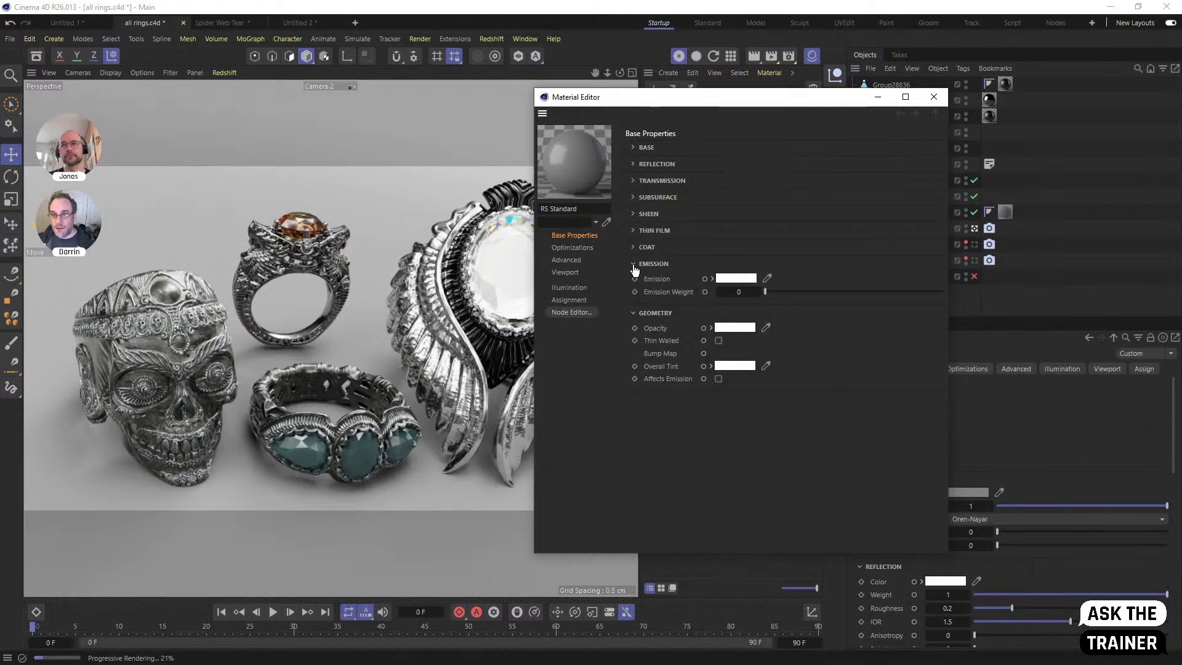
click(633, 263)
click(632, 280)
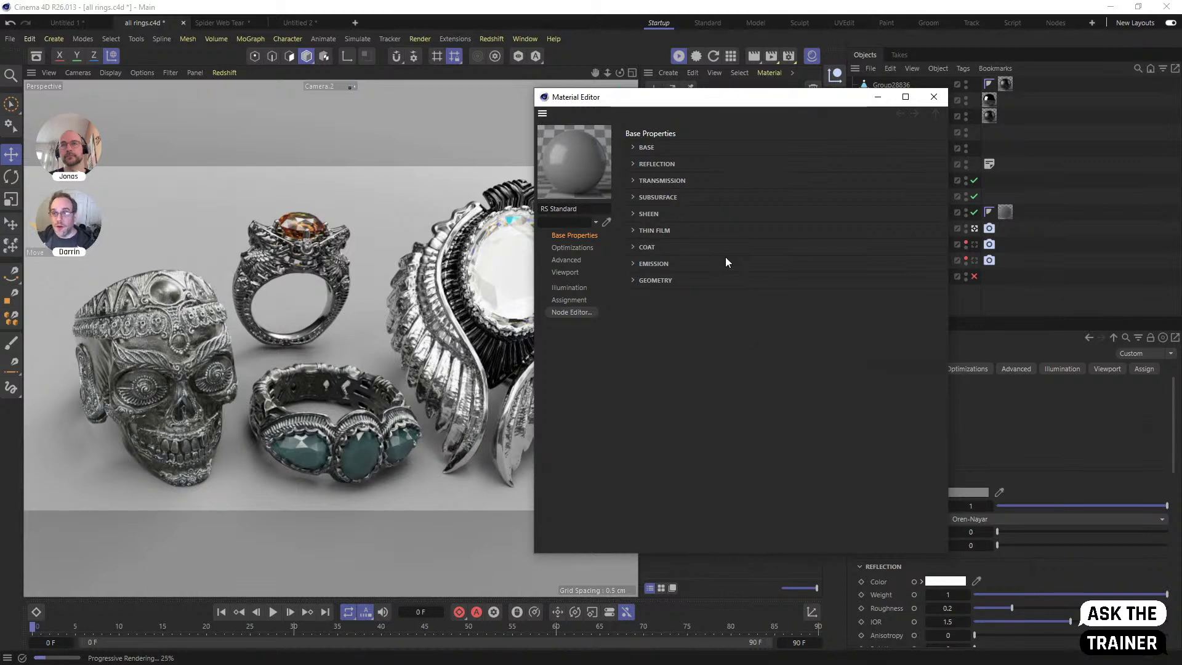
Expand the material's Base properties and briefly examine the Thin Film settings
click(634, 147)
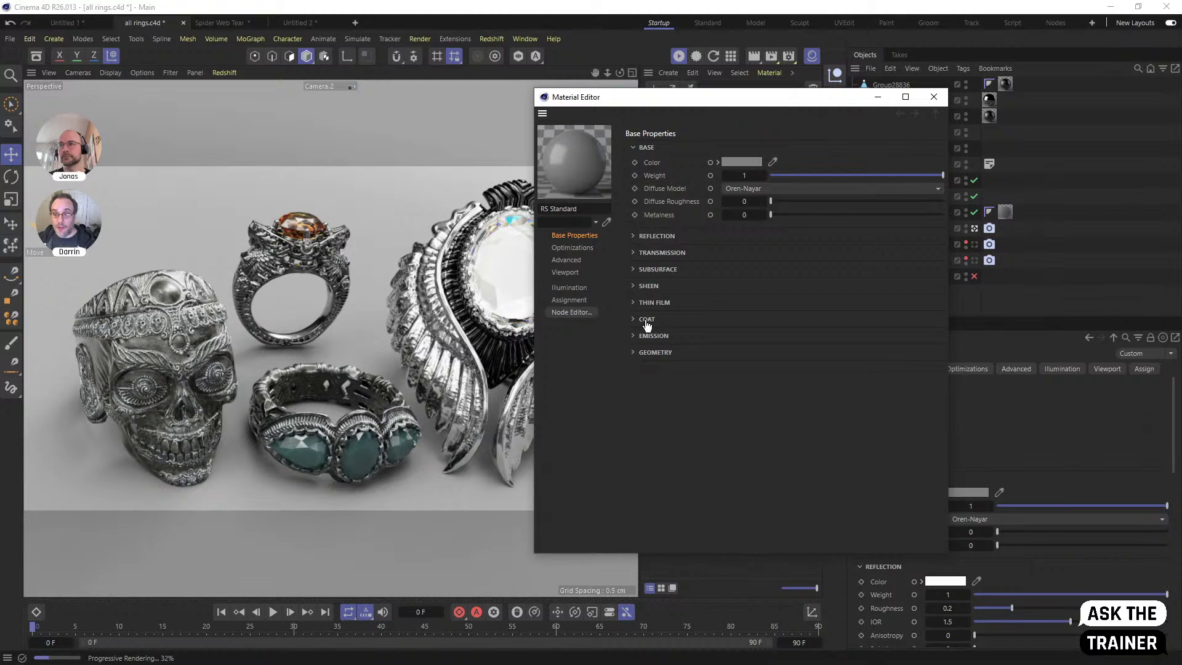
click(640, 303)
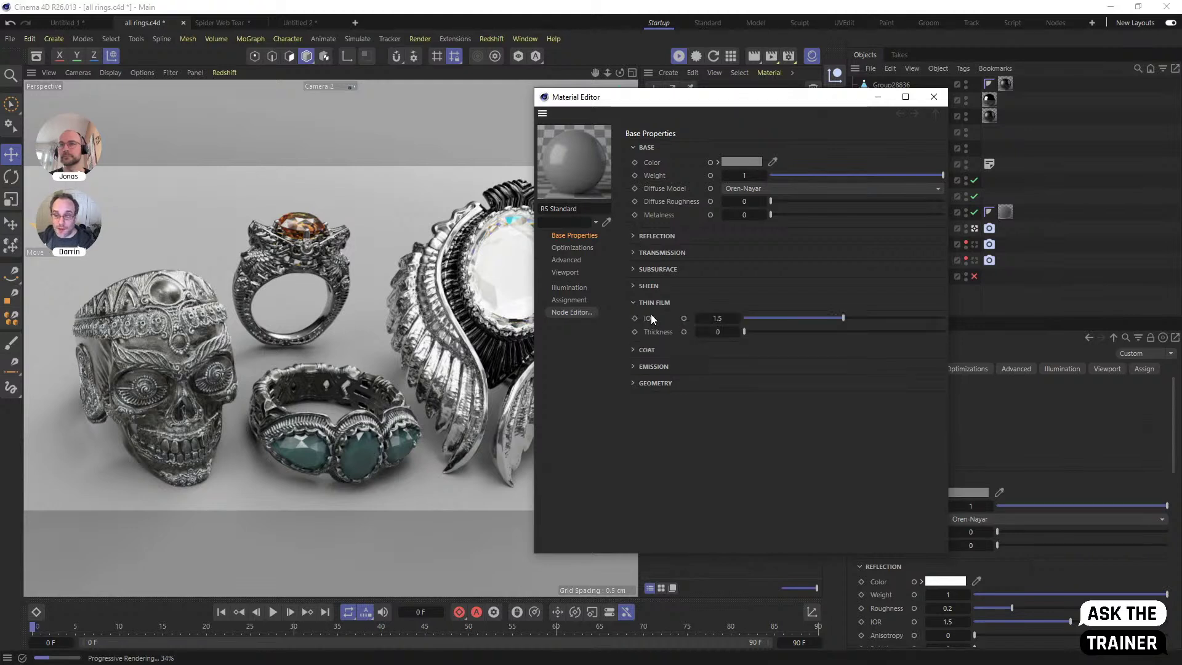
click(640, 303)
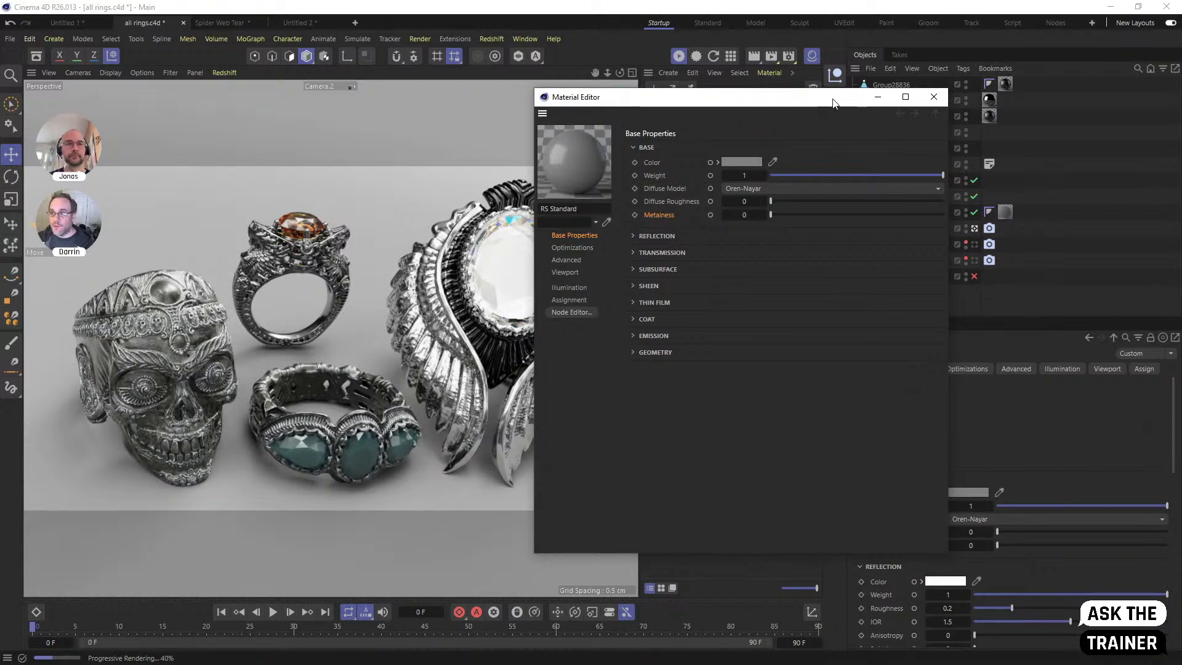
Move the Material Editor clear of the material list, apply RS Standard to the skull ring, and set its Metalness to 1
drag(832, 103, 897, 262)
click(669, 112)
drag(670, 112, 891, 85)
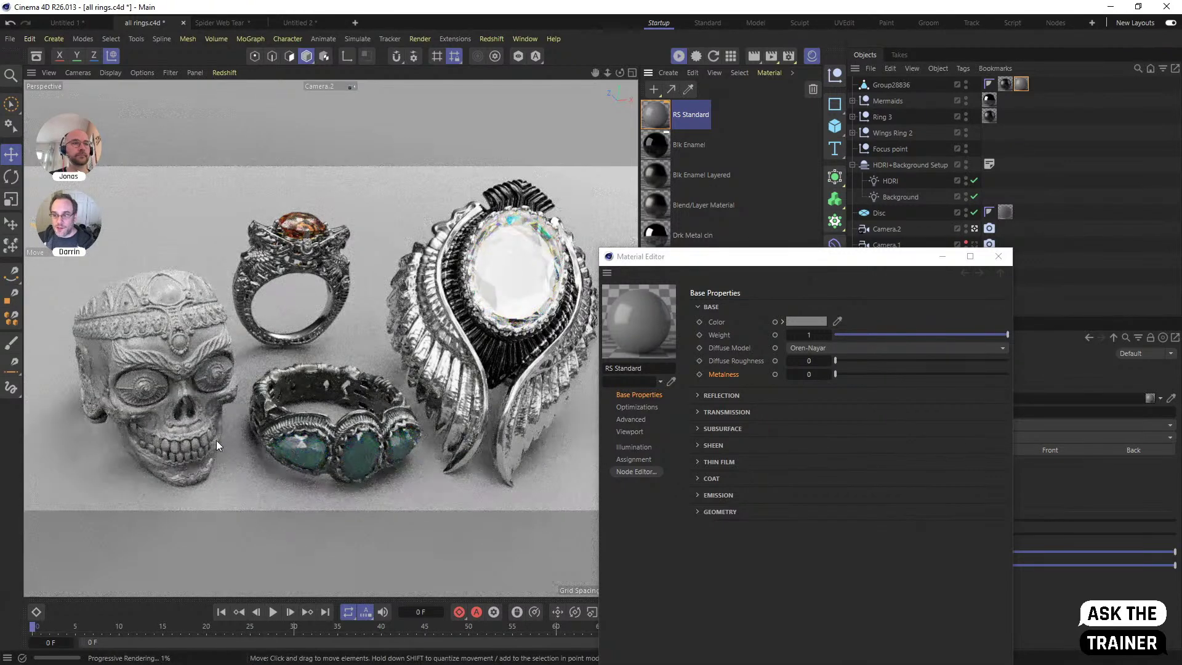
drag(840, 374, 1009, 376)
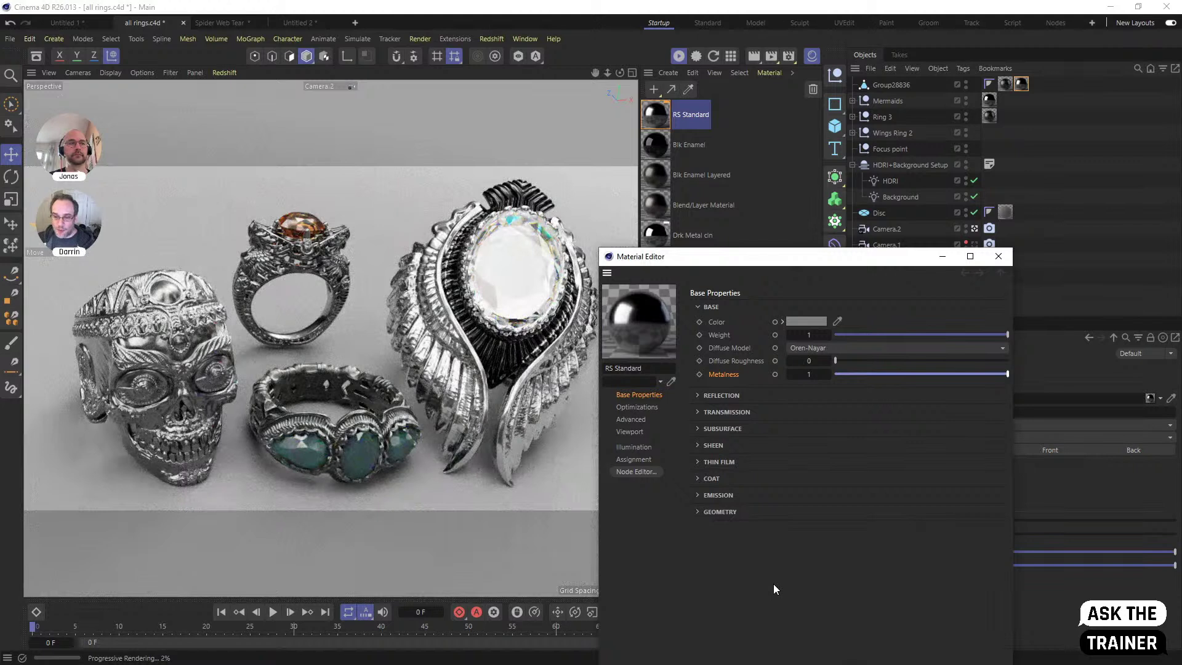
Try Reflection Roughness values of 0.37, 0.536 and 0.086 on the skull material, settle on 0.055, and collapse the Reflection group
click(700, 397)
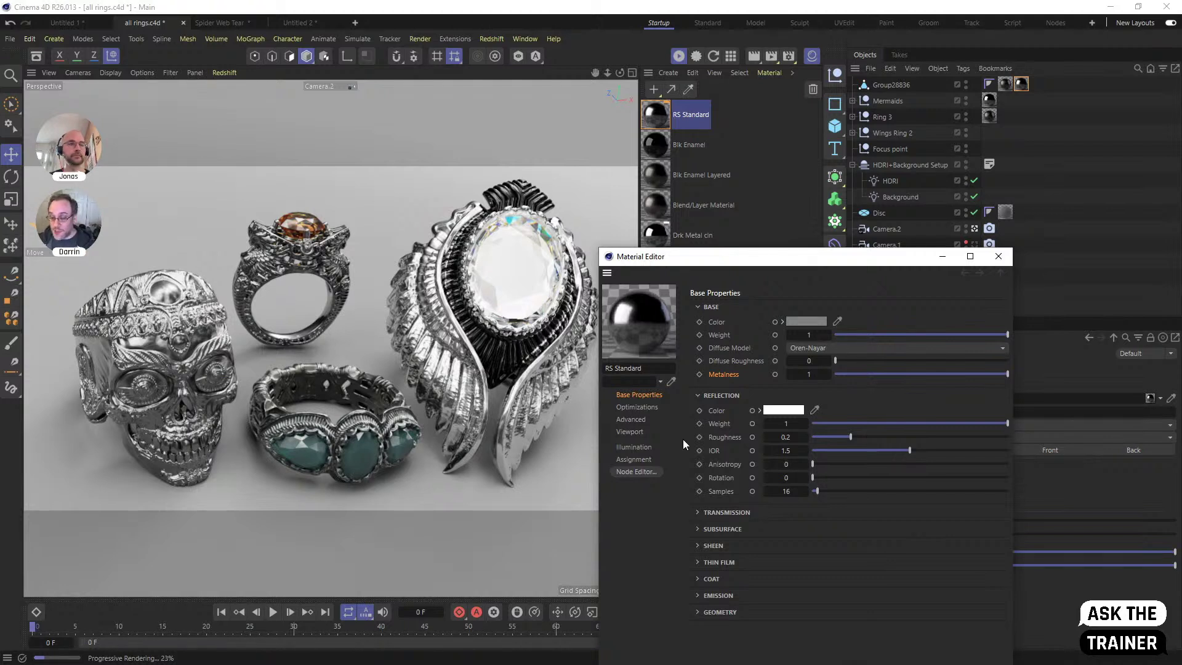
click(884, 436)
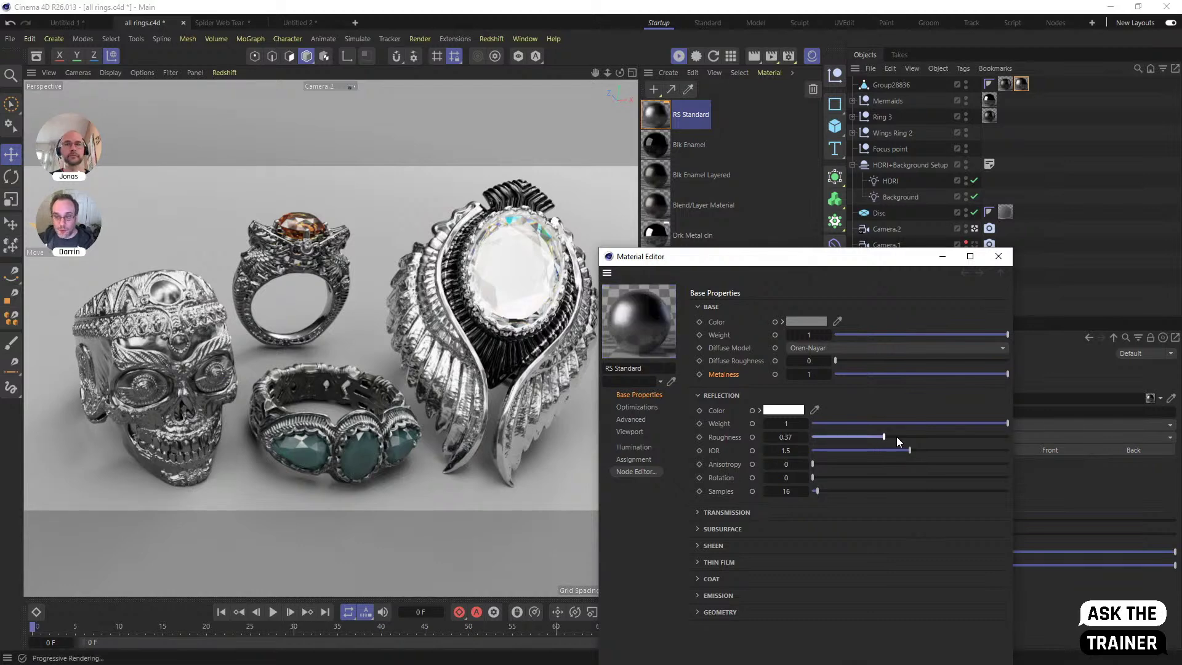
click(910, 437)
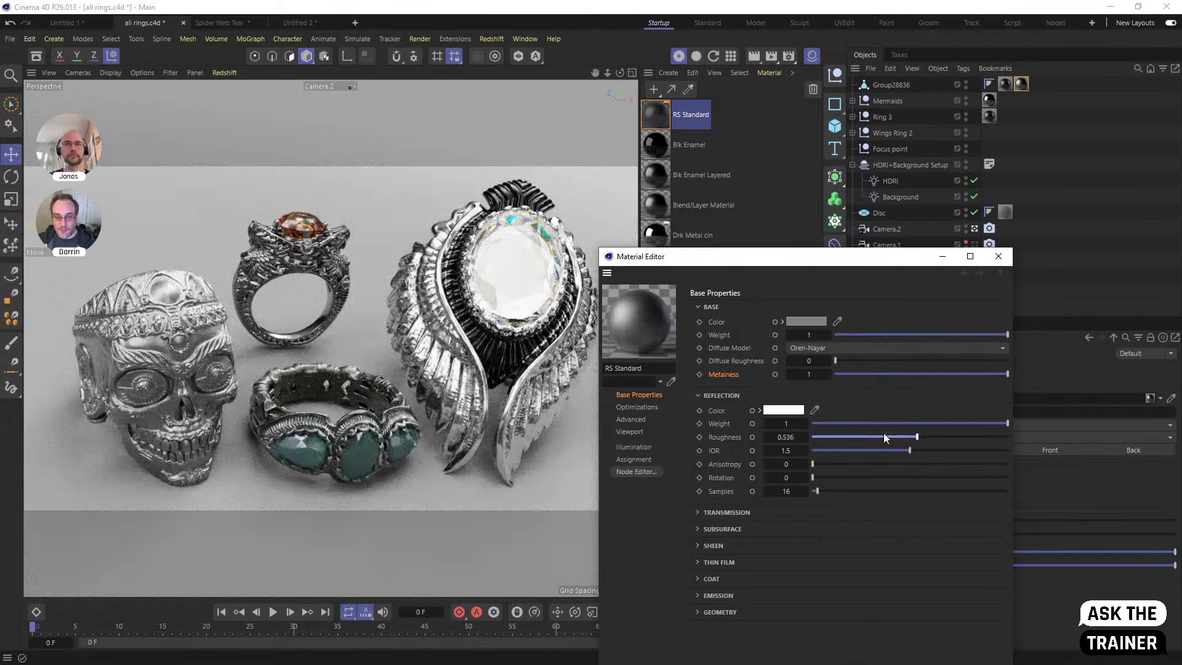
click(829, 436)
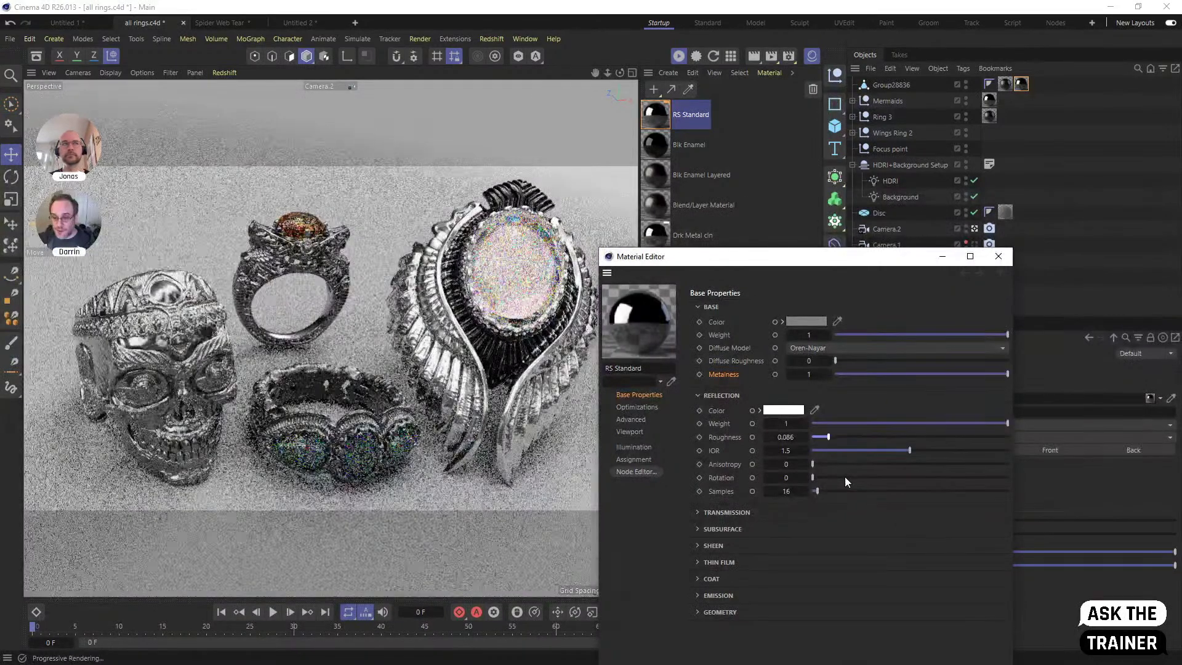
click(823, 436)
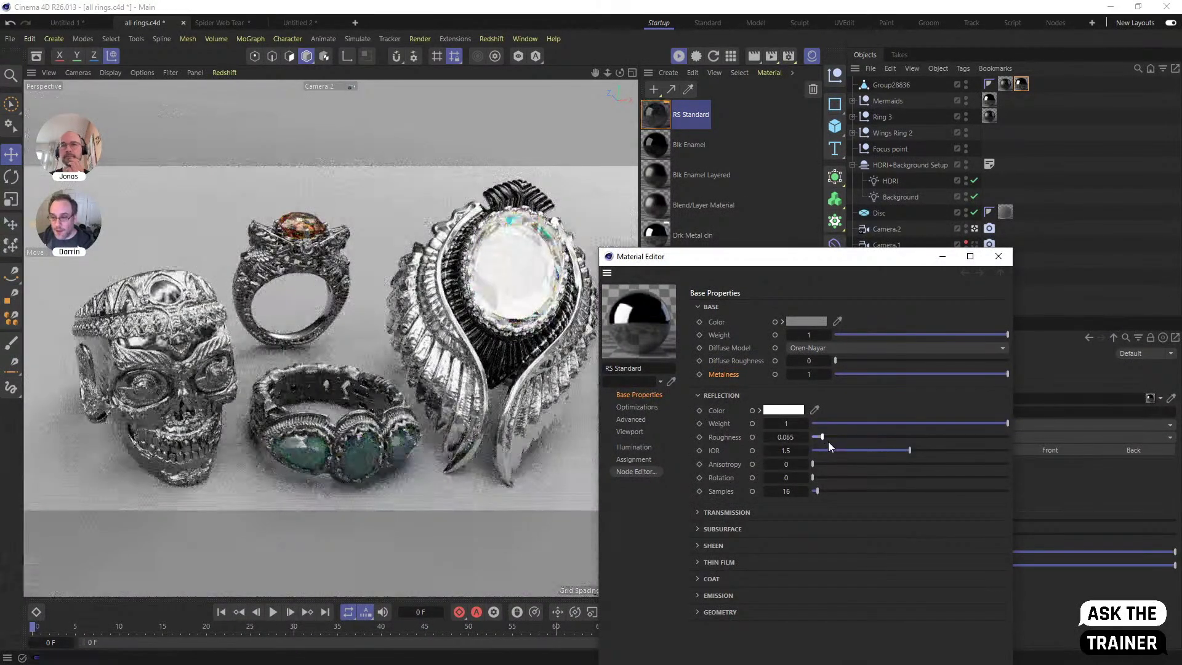
click(721, 395)
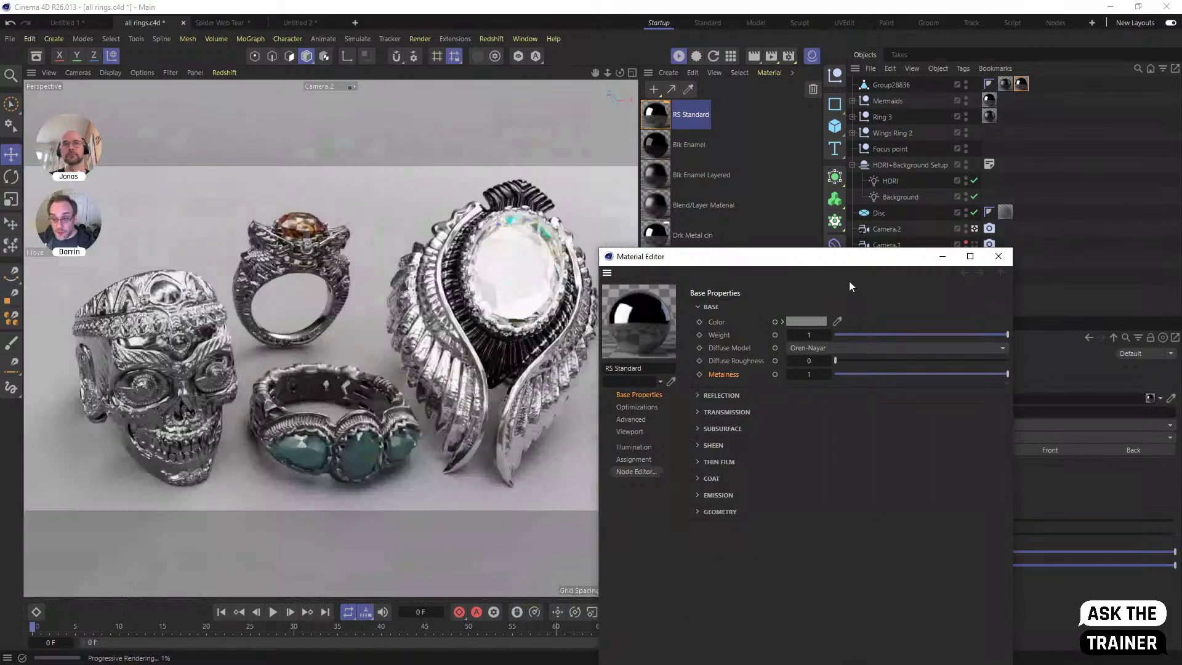
View the available Diffuse Model options, and set both Metalness and Reflection Weight to 0 for a purely diffuse skull
click(821, 348)
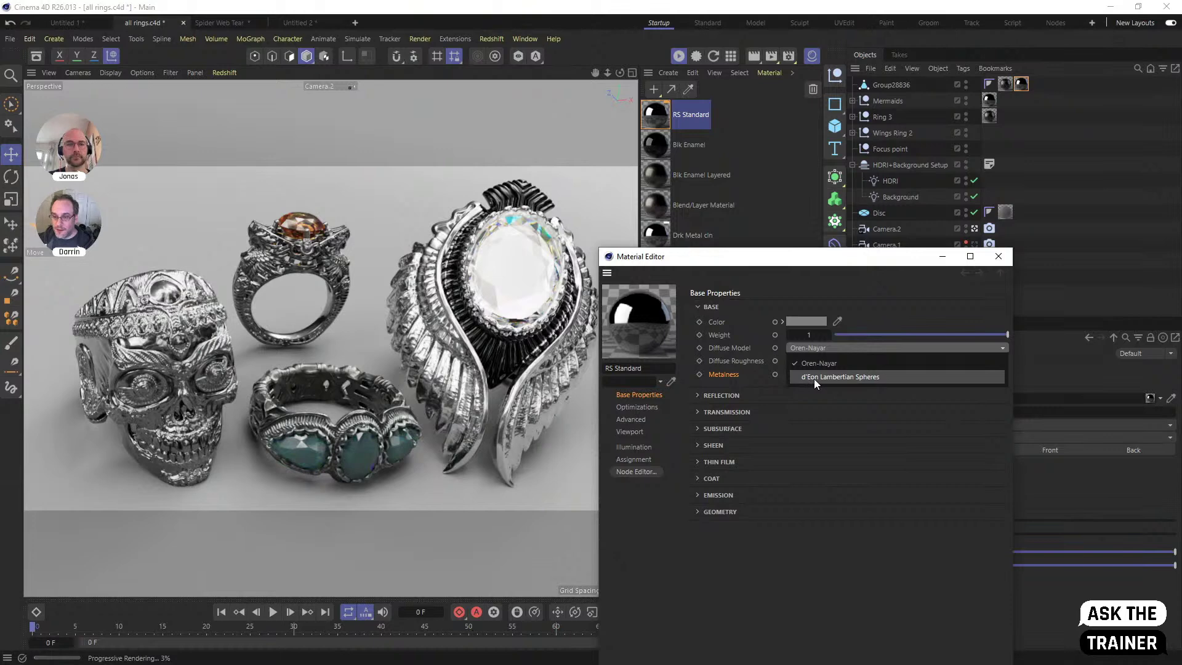
click(844, 347)
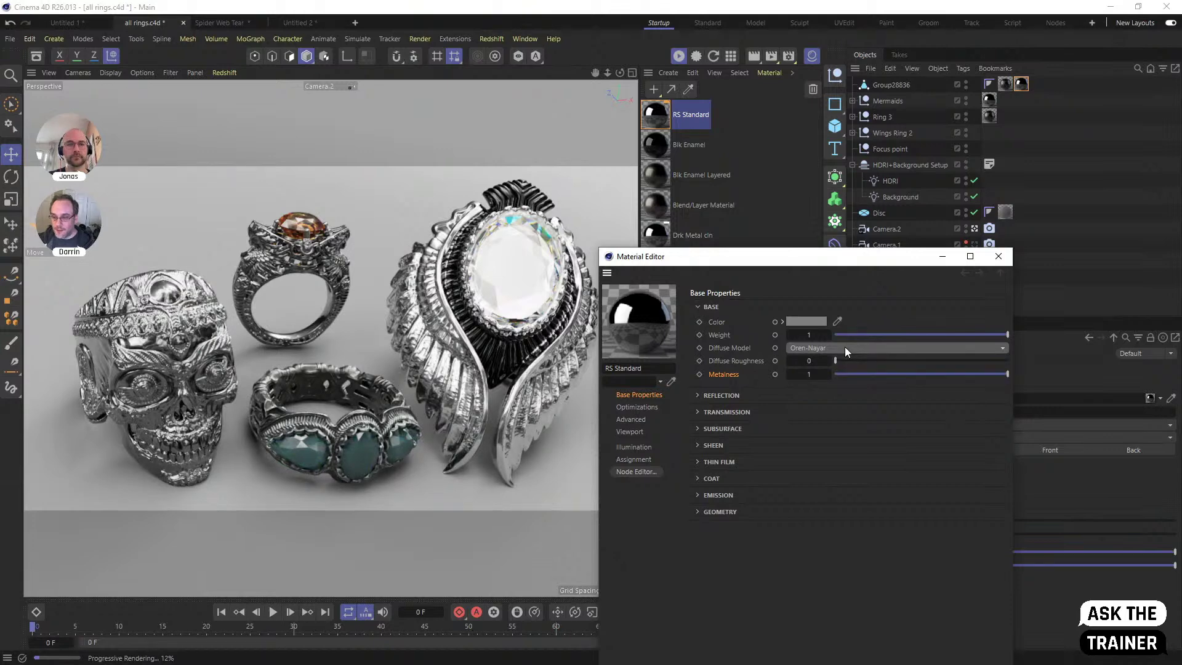
click(814, 395)
drag(826, 422, 807, 423)
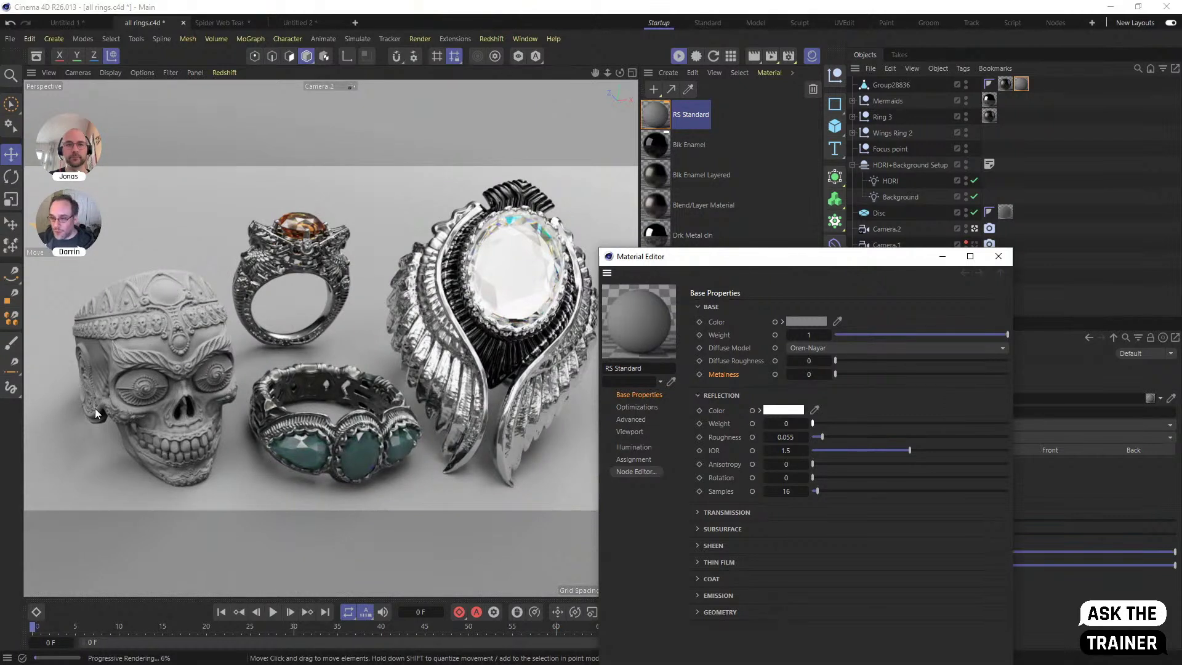
Switch the Diffuse Model to d'Eon Lambertian Spheres for comparison and return it to Oren-Nayar
click(820, 347)
click(819, 378)
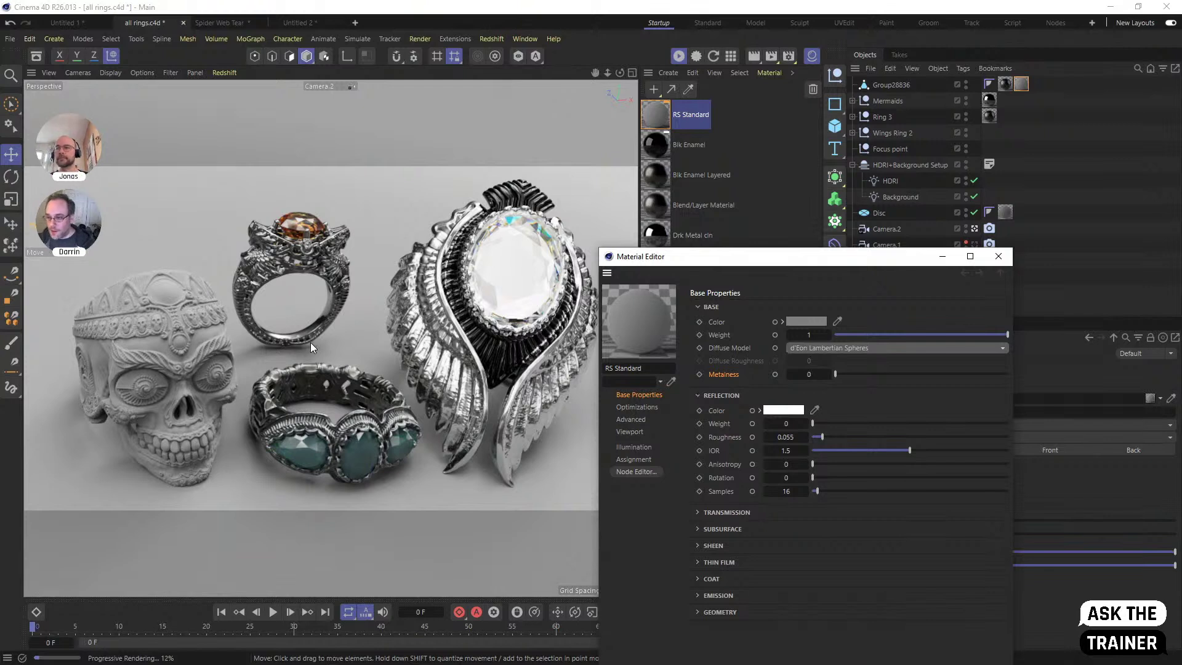
click(829, 345)
click(824, 363)
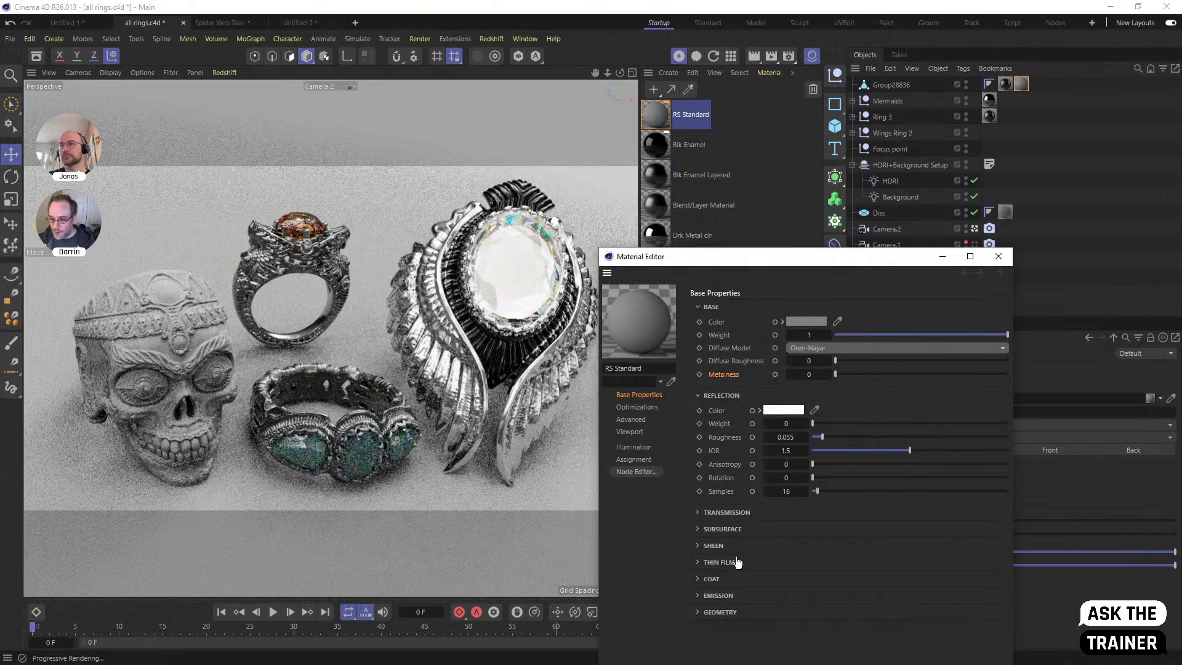
Restore the Reflection Weight to 1 and make the skull material transparent with a Transmission Weight of 1
click(825, 423)
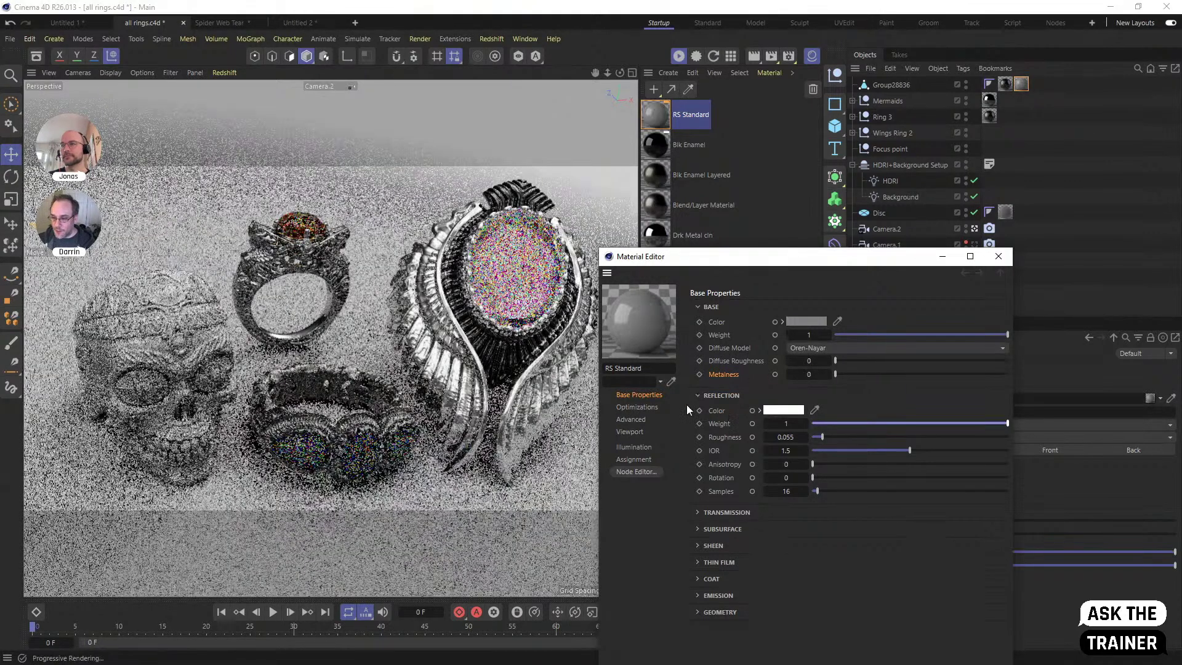
click(714, 395)
click(725, 412)
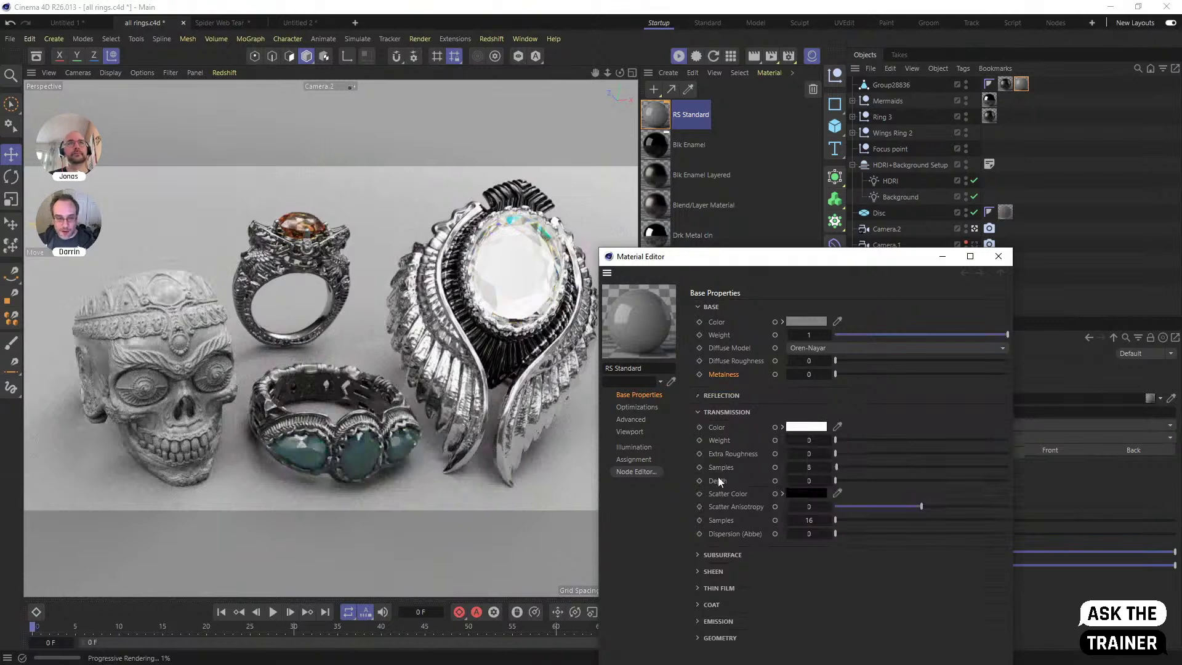
click(991, 440)
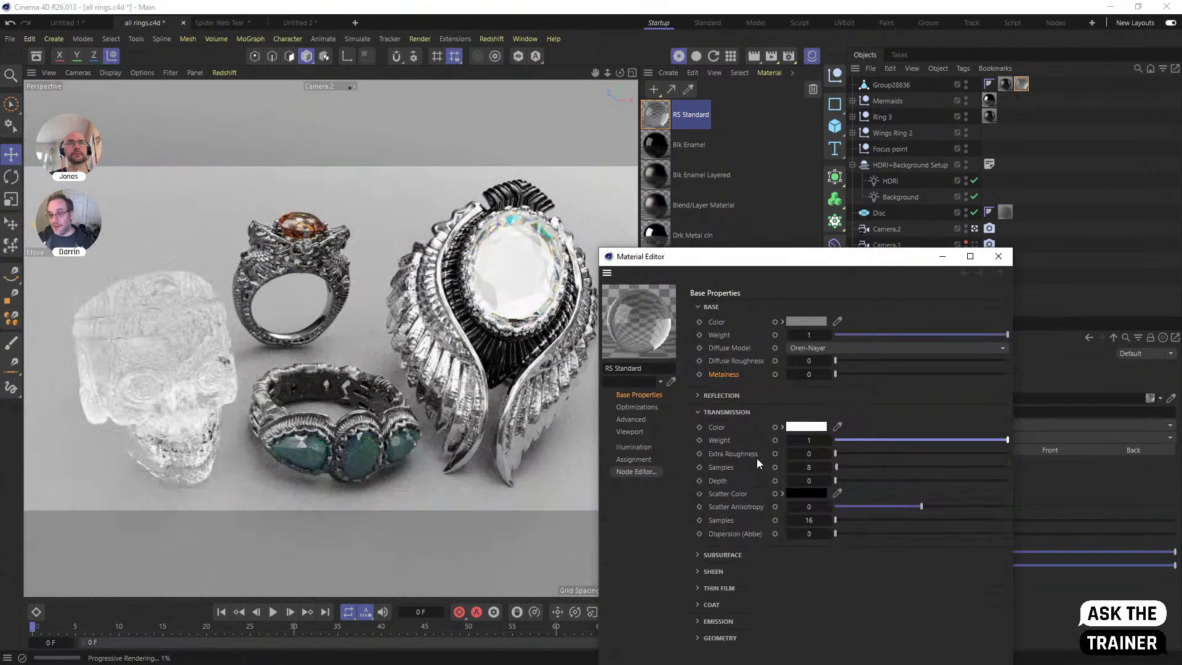
Compare the Reflection roughness setting with the Transmission settings and set the Extra Roughness to 0.525 for a frosted skull
click(740, 453)
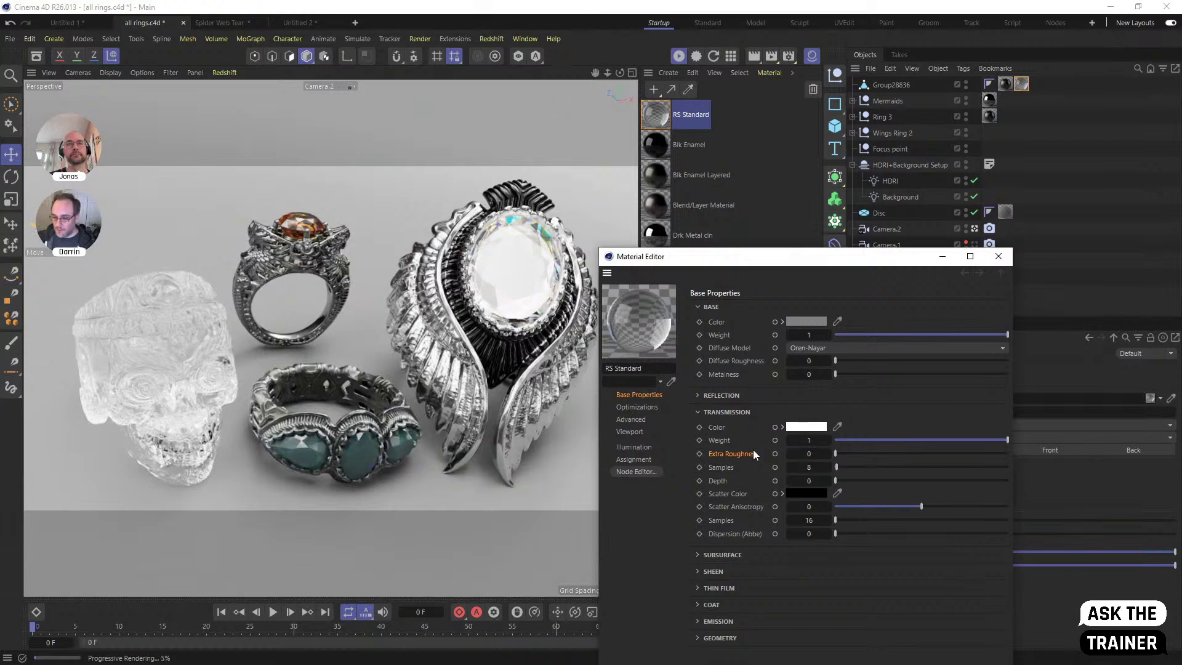
click(794, 397)
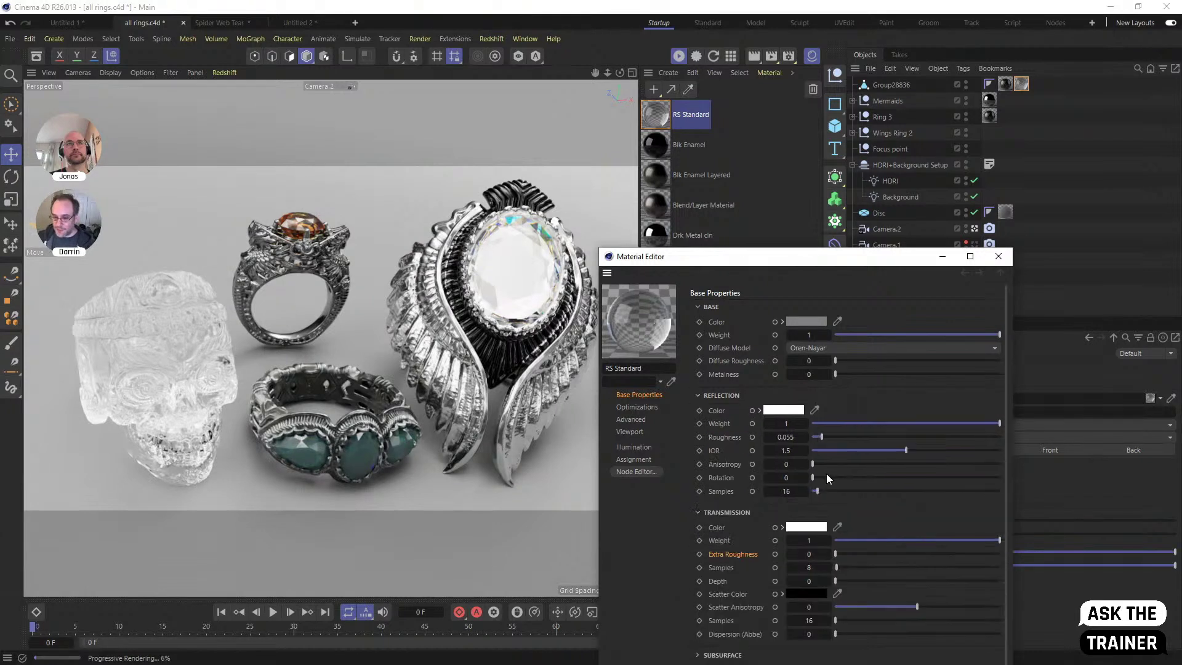
click(705, 396)
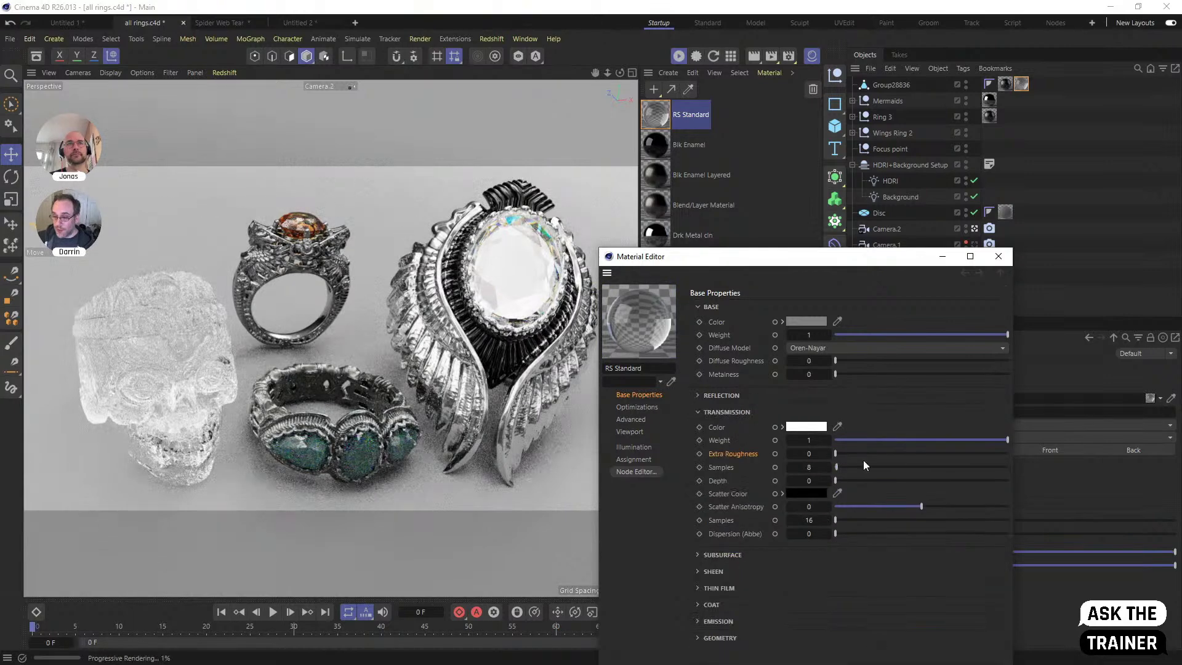
drag(859, 454, 924, 454)
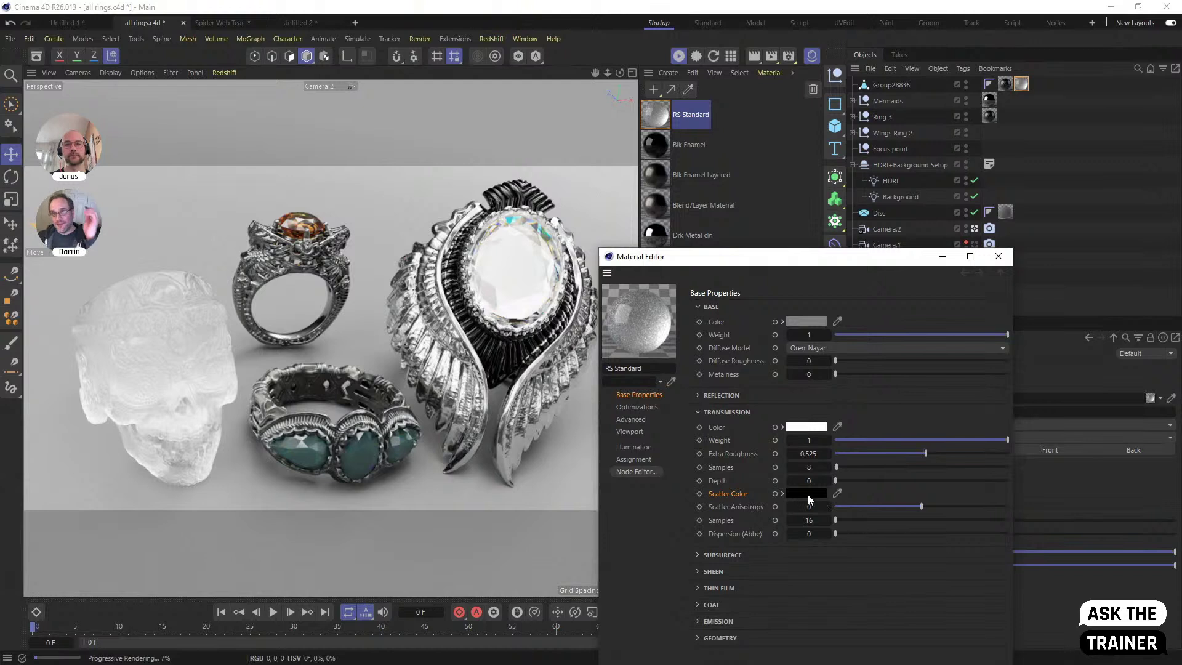
Expand the Transmission Scatter Color controls and set the hue to 72°
mouse_move(820, 492)
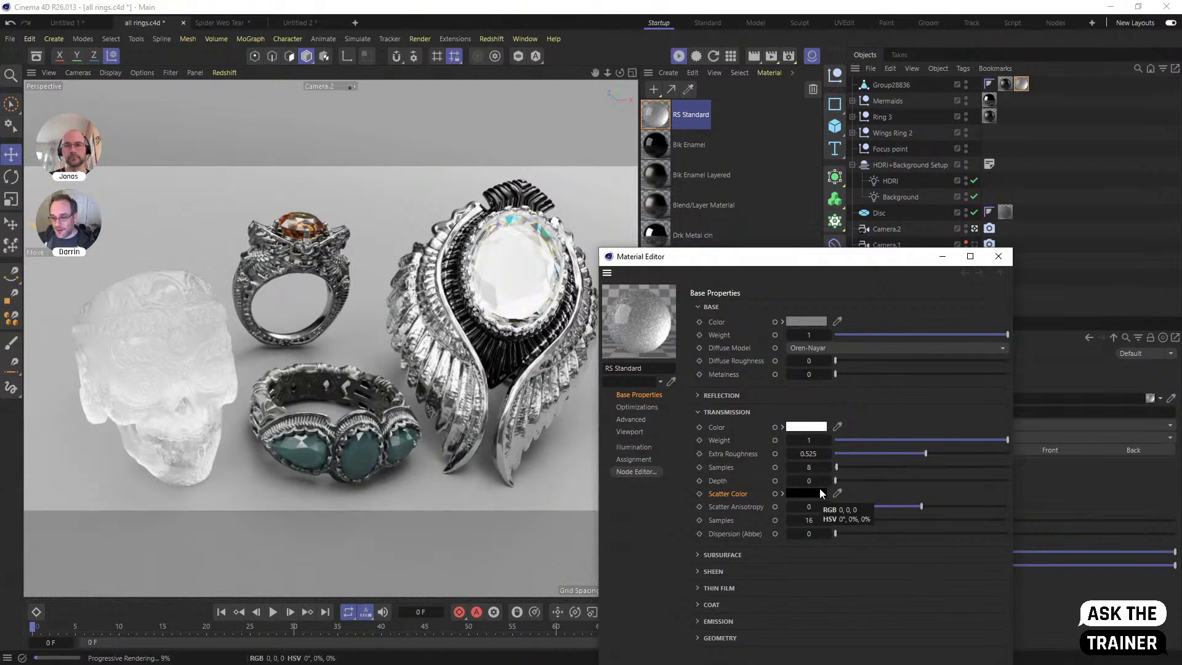
click(781, 492)
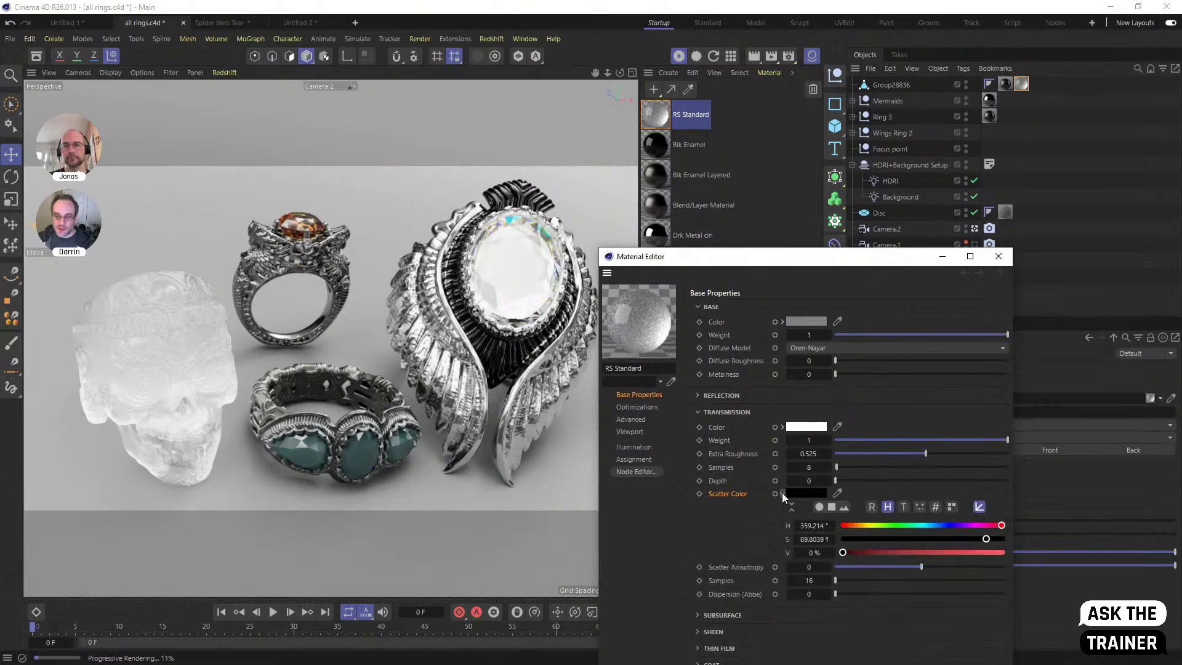
drag(886, 526, 877, 524)
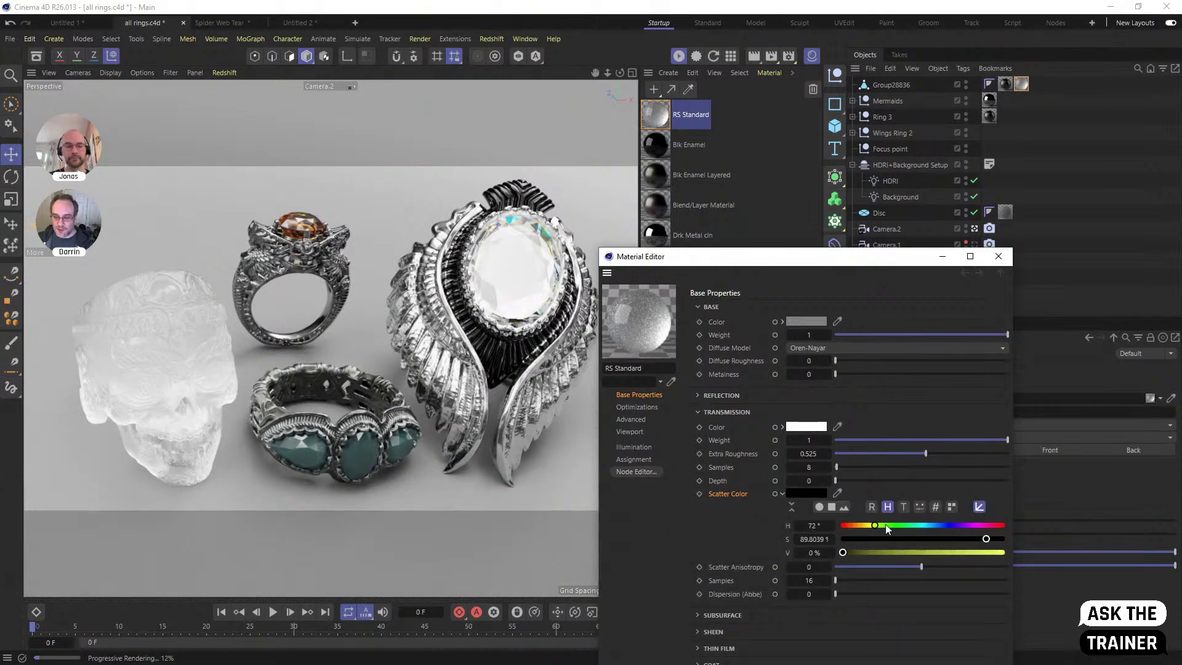
Set the transmission scatter color to saturation 97% and value 6%, and the transmission depth to 0.1
drag(986, 539, 998, 540)
drag(860, 554, 852, 554)
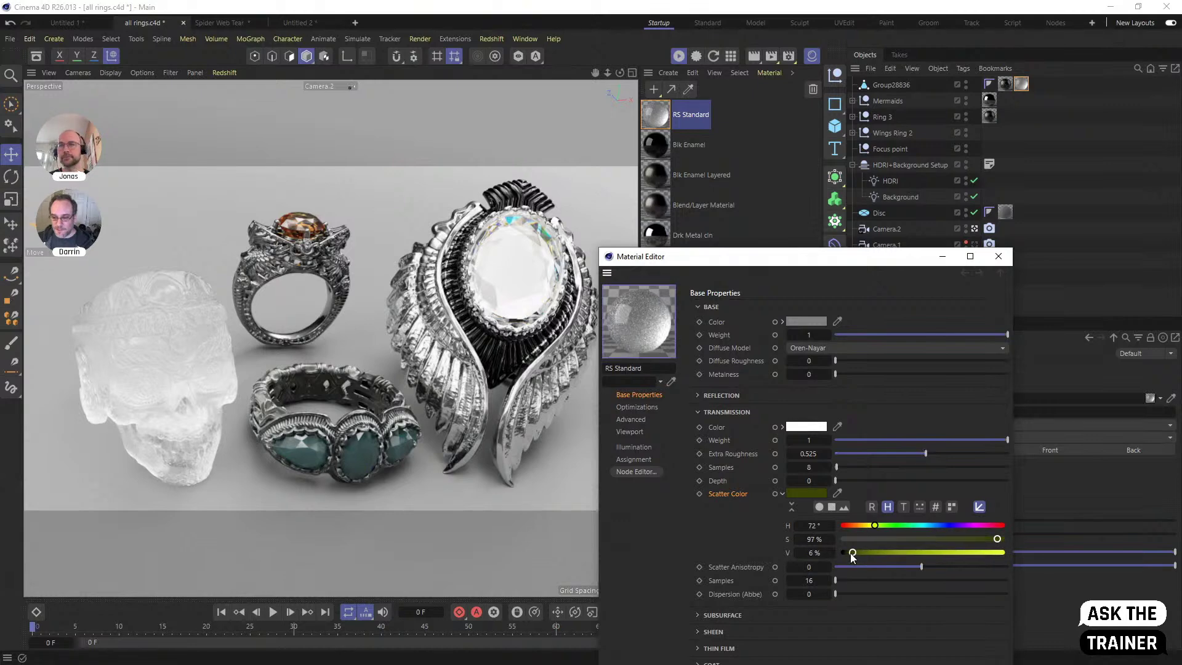
drag(835, 481, 837, 479)
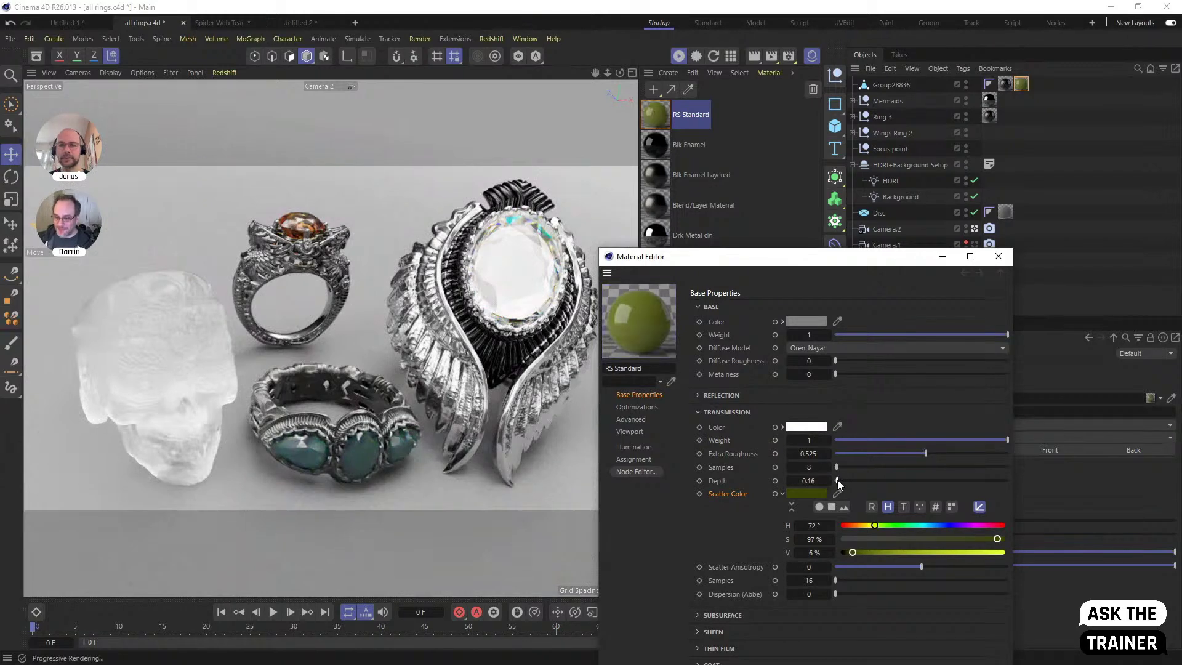
click(808, 481)
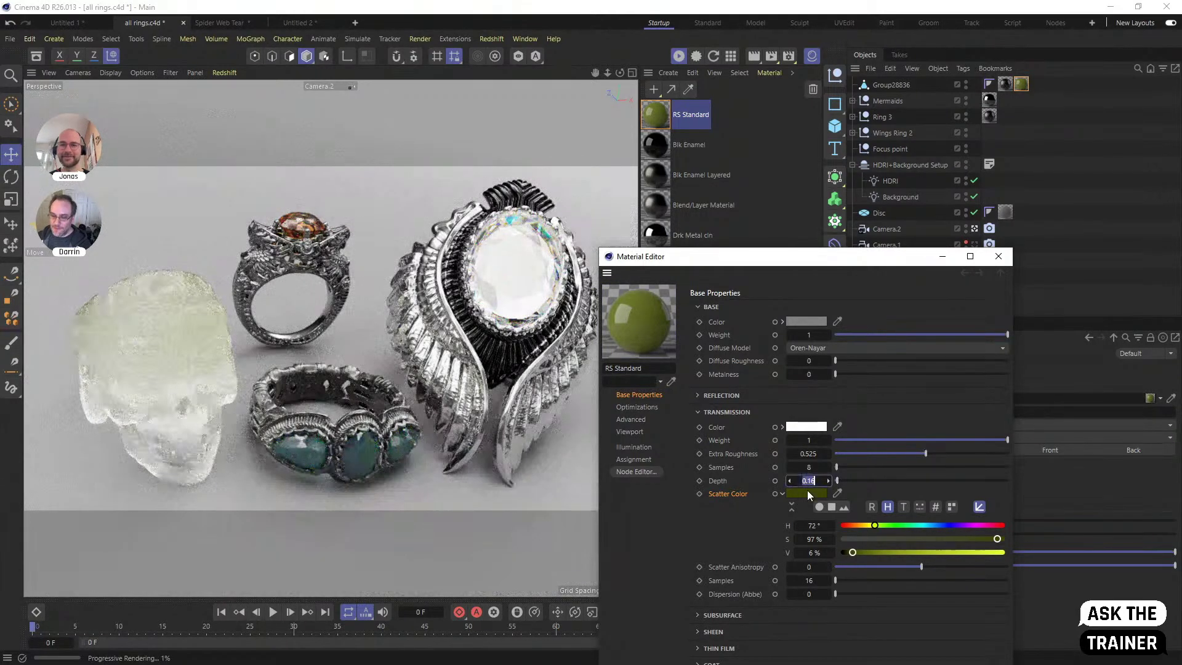
text(.1)
key(Return)
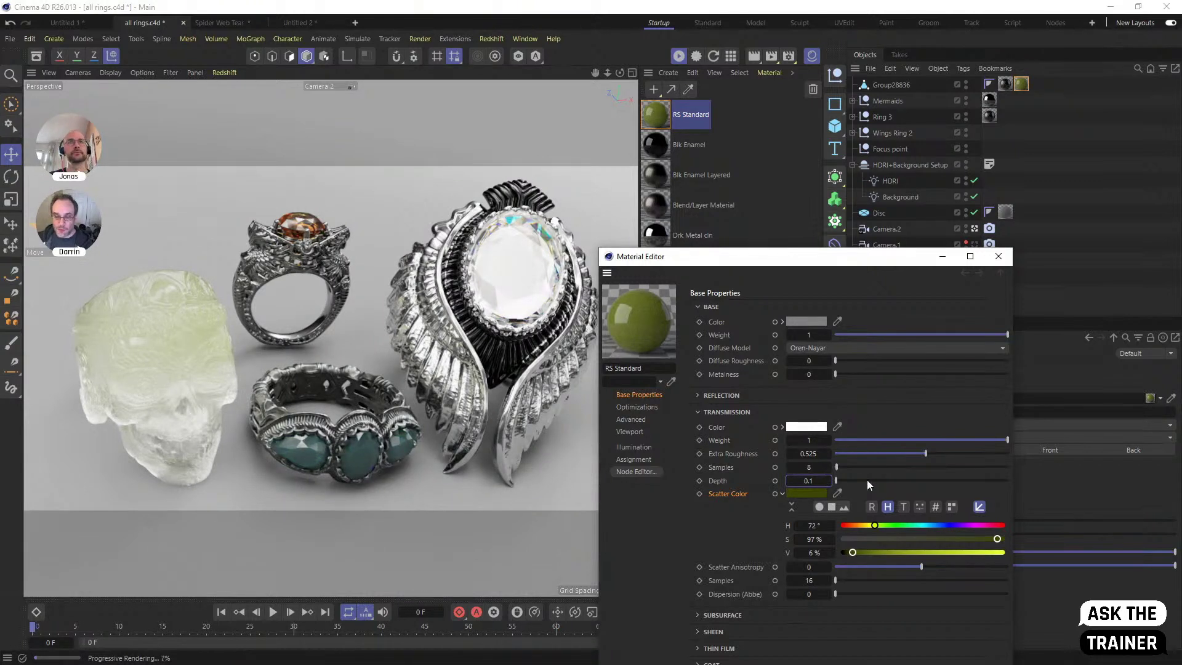
Try transmission depths of 8.96 and 0.01, and return the depth to 0
click(990, 480)
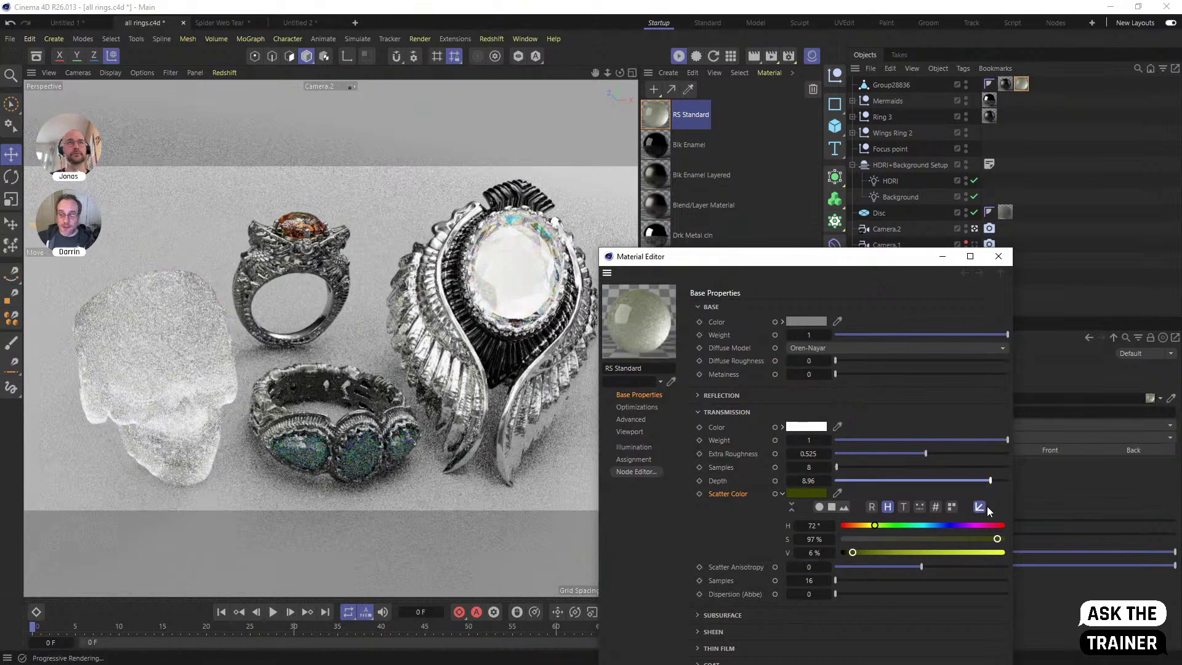
click(841, 481)
double_click(808, 480)
text(0)
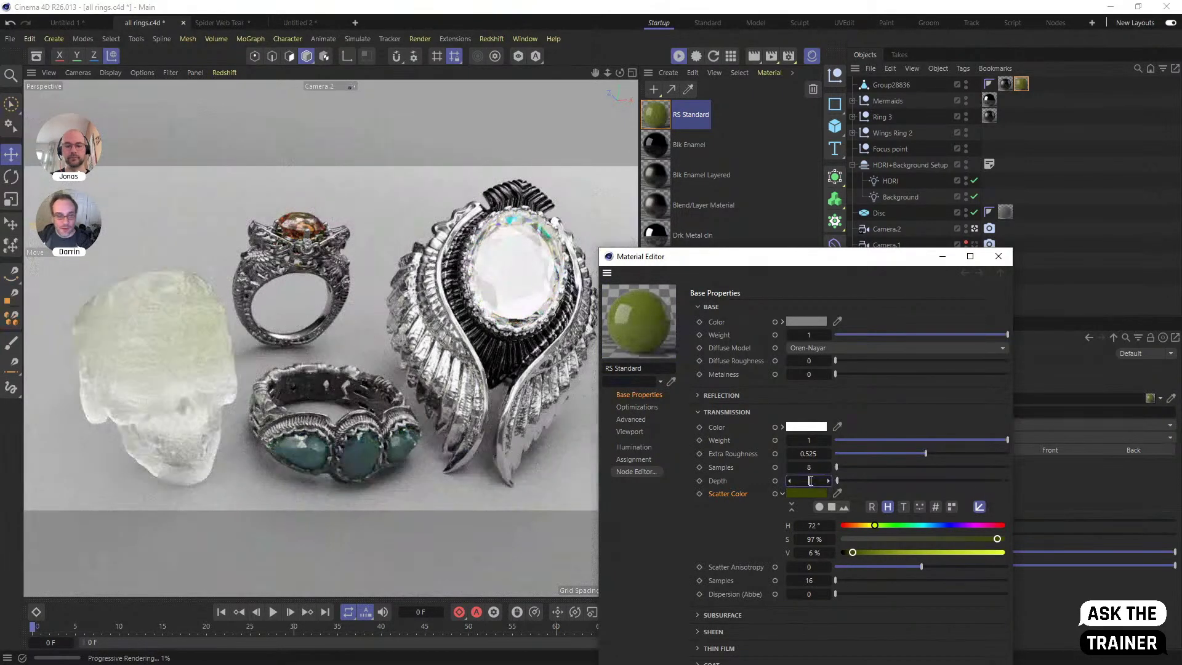
key(Return)
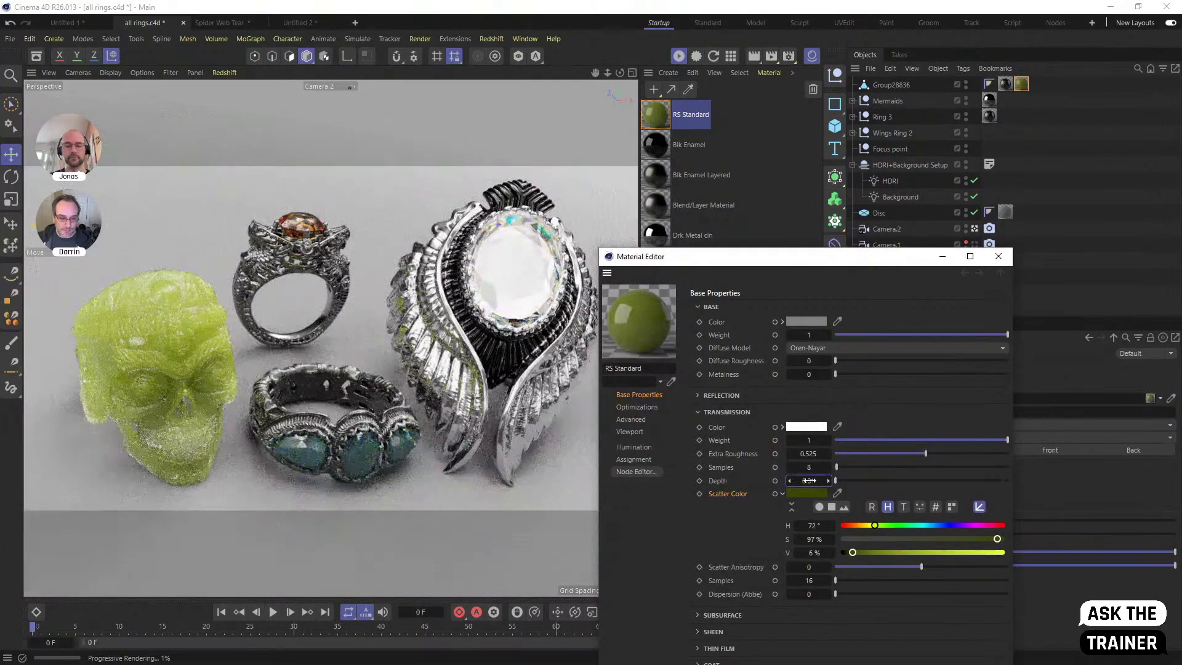
click(808, 480)
text(0.01)
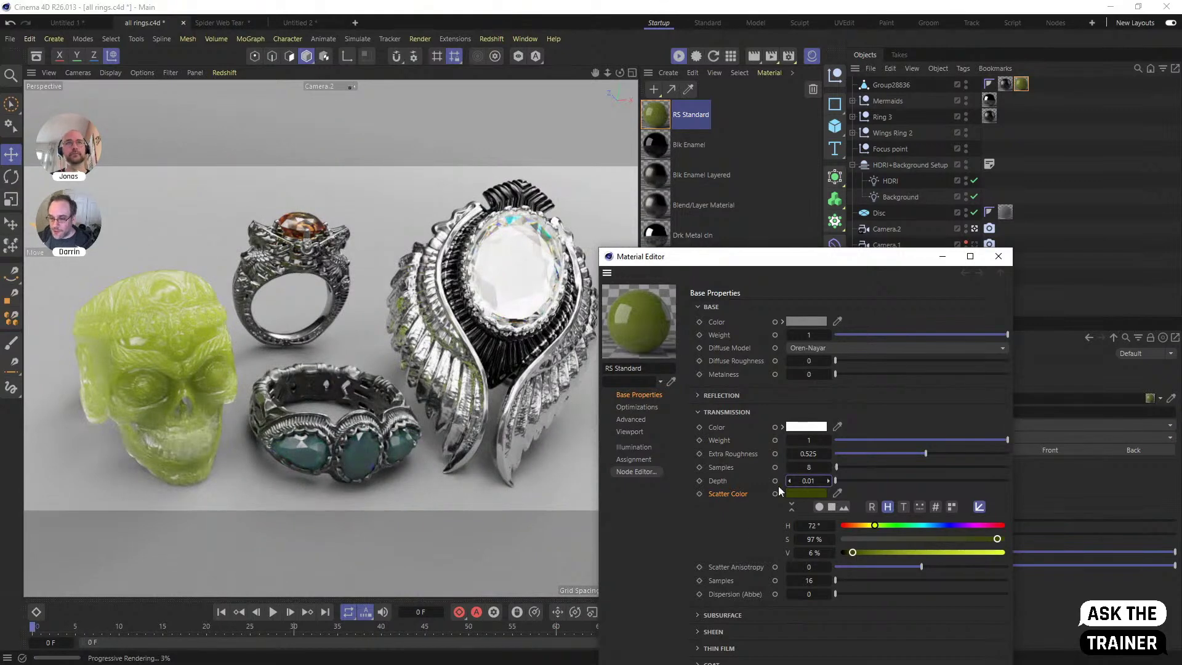
key(Return)
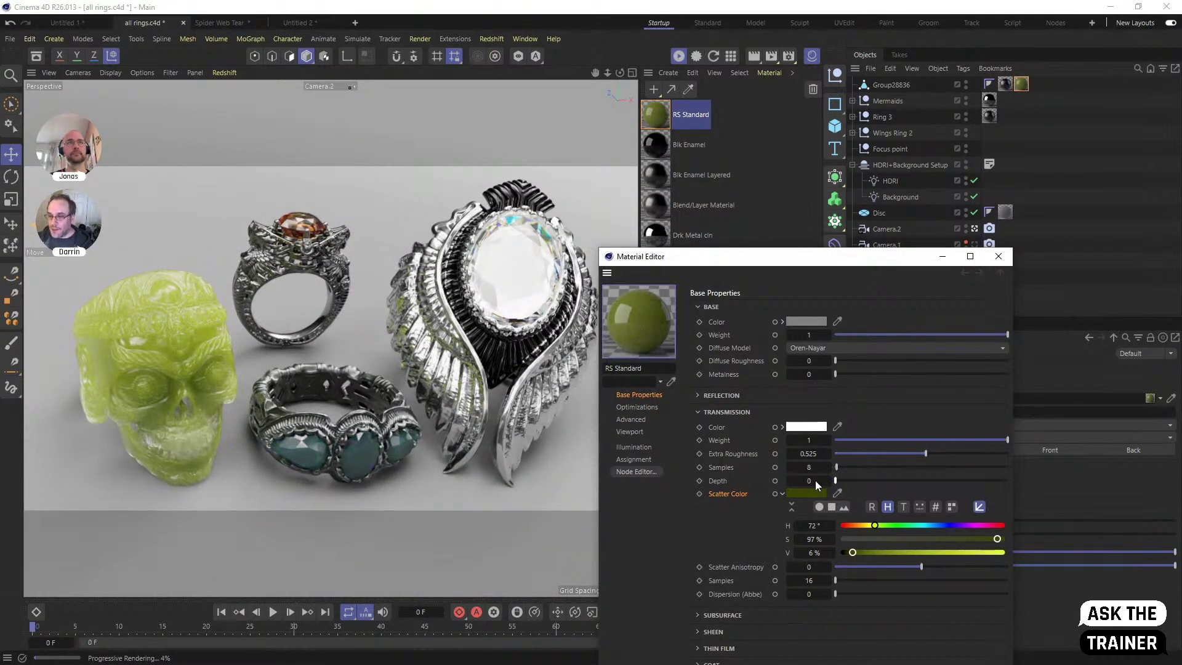
Set the material's reflection roughness to 0.202
click(726, 412)
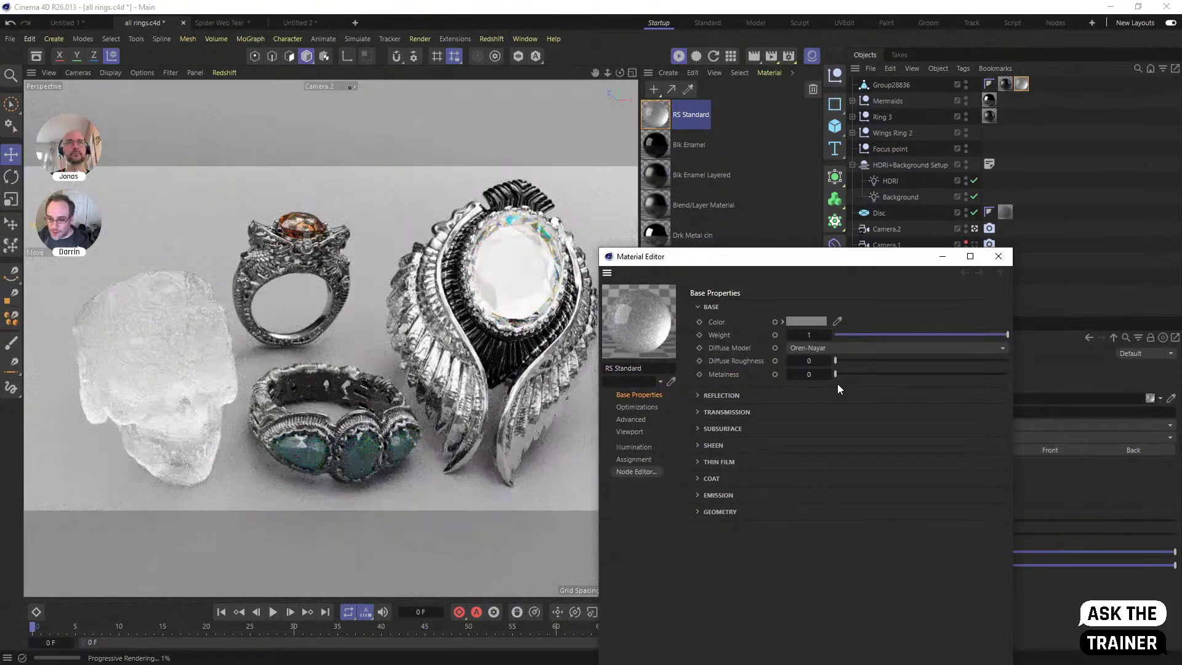
click(717, 395)
drag(819, 437, 853, 445)
click(851, 436)
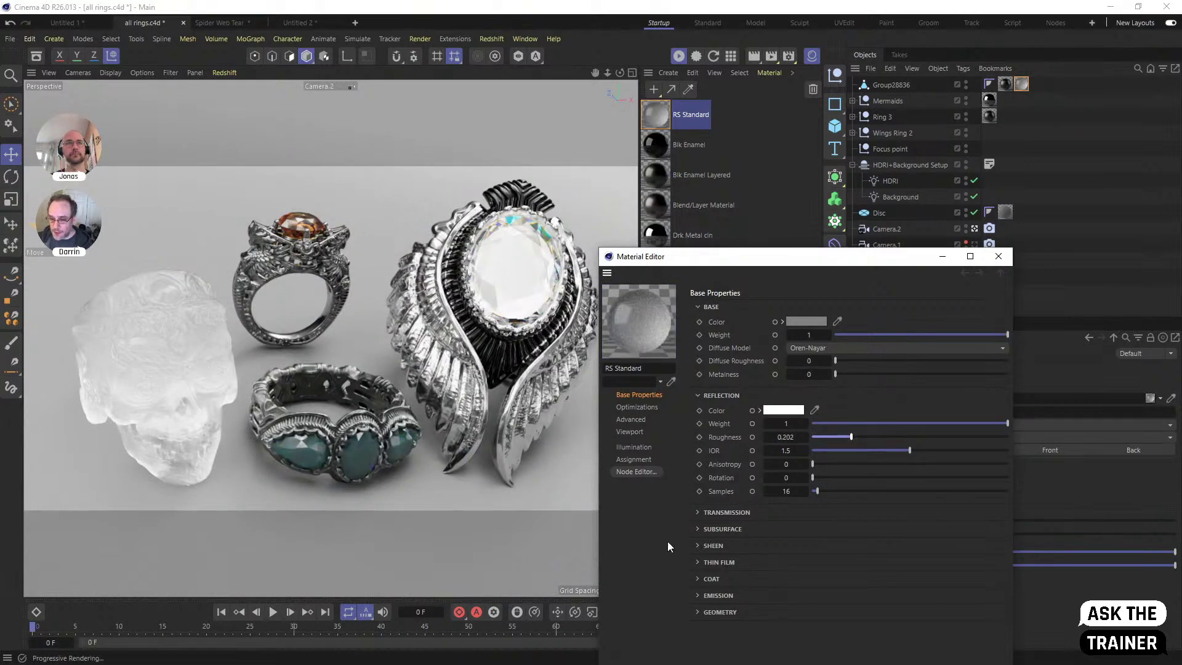
Reduce the material's transmission weight to 0
click(702, 395)
click(705, 411)
drag(871, 434, 783, 443)
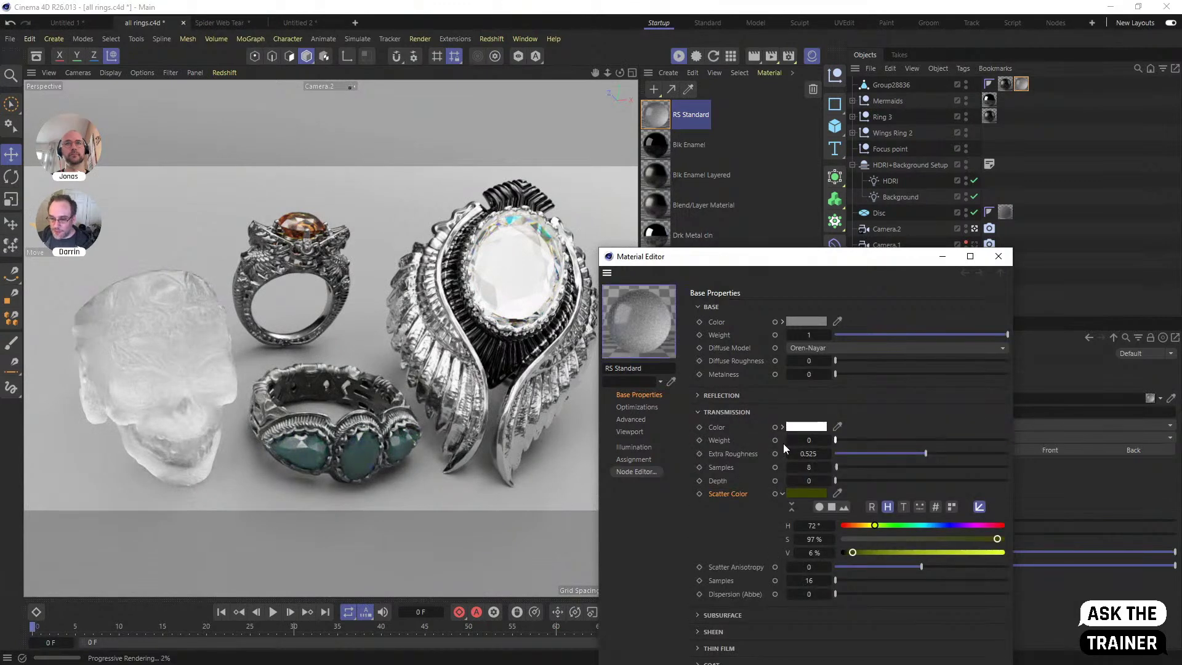
click(698, 412)
Expand the Thin Film settings and reduce the material's base weight to 0
click(708, 428)
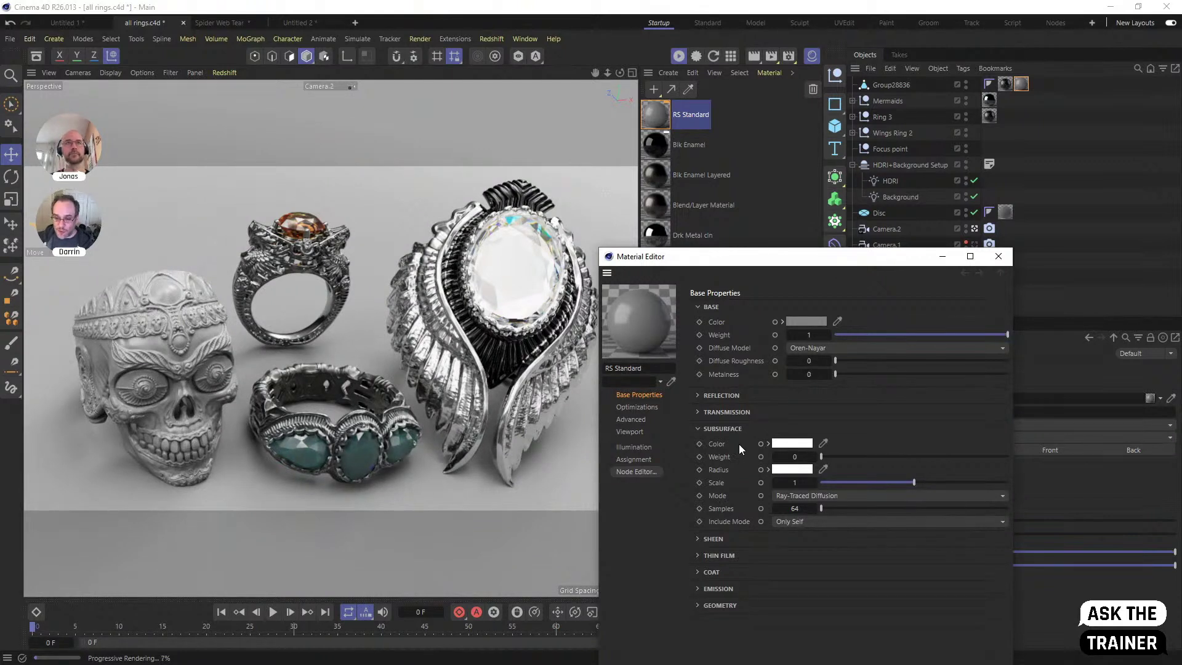
click(699, 431)
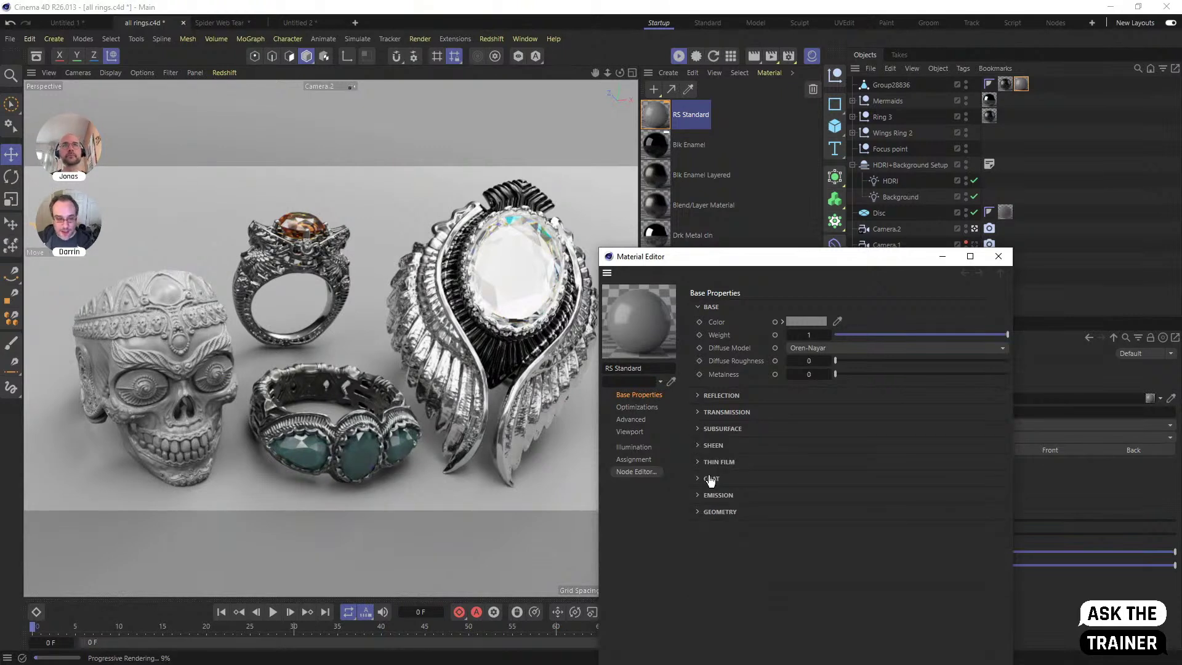
click(700, 446)
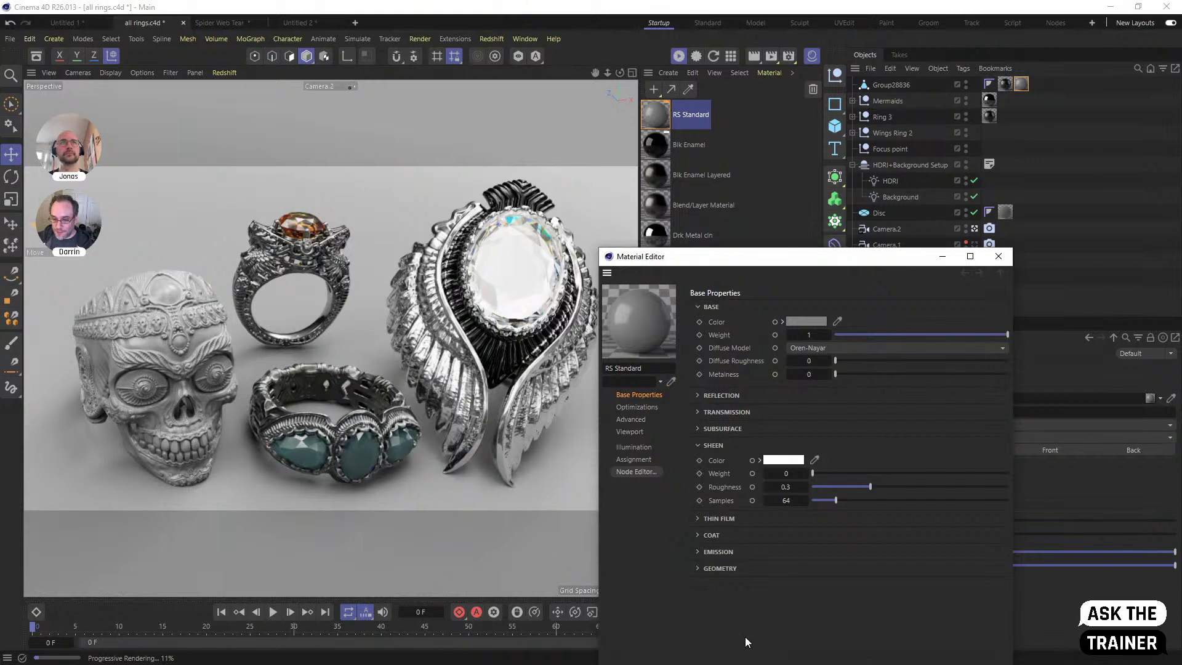
click(697, 446)
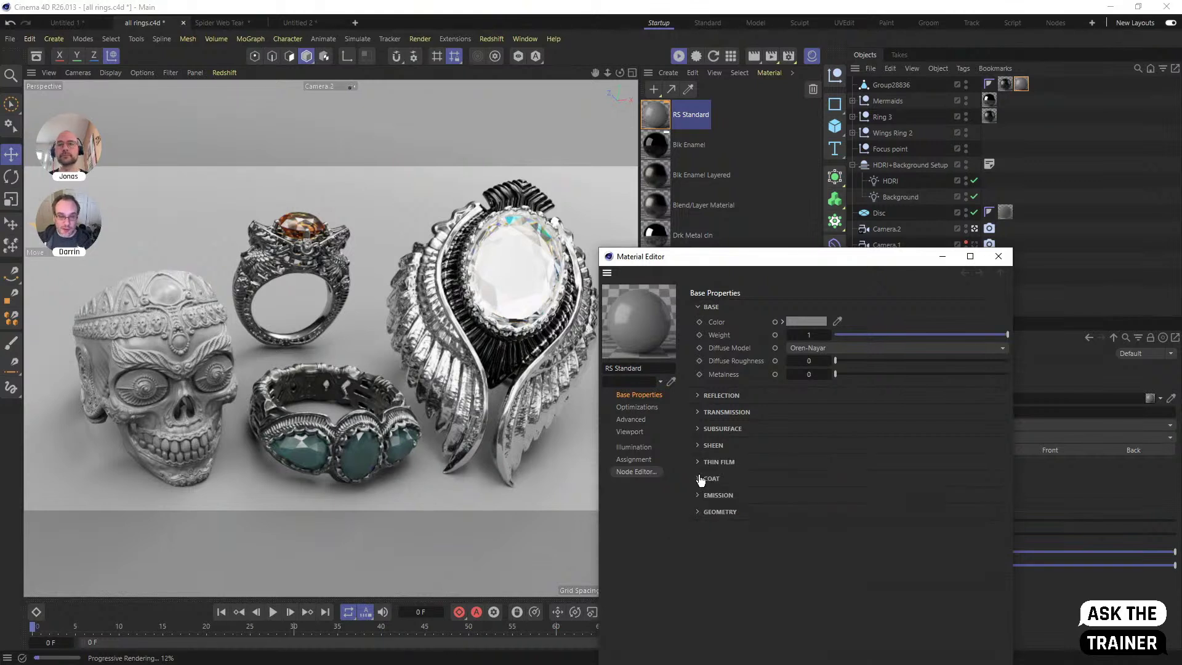
click(699, 462)
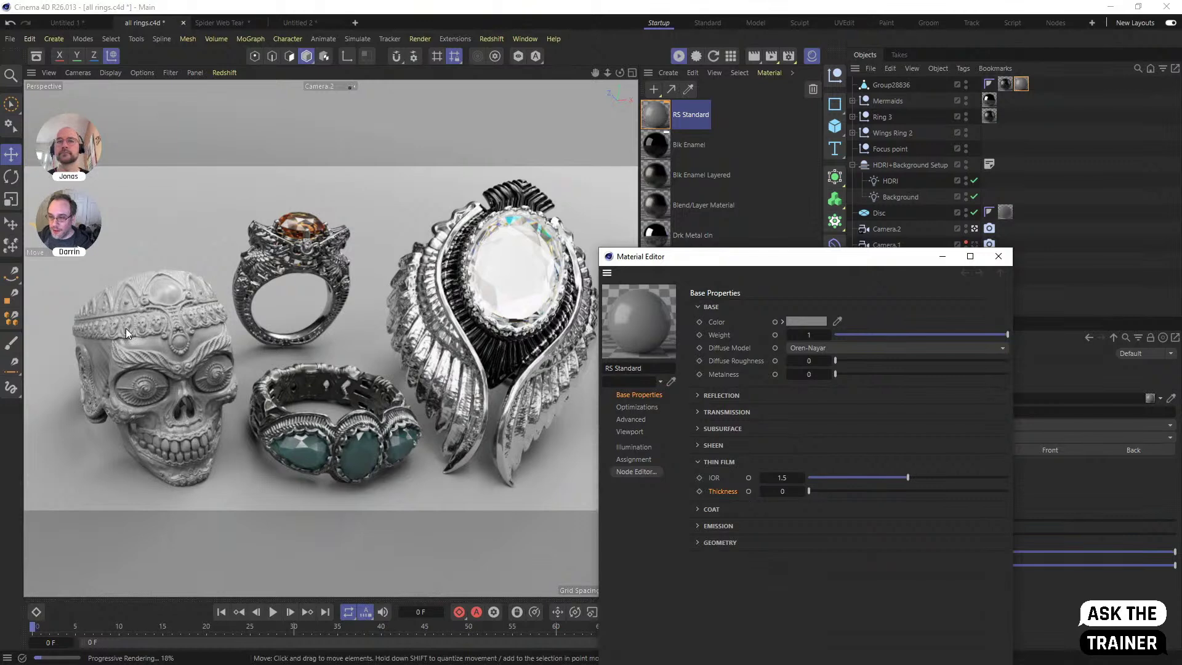
click(865, 334)
drag(864, 333, 834, 334)
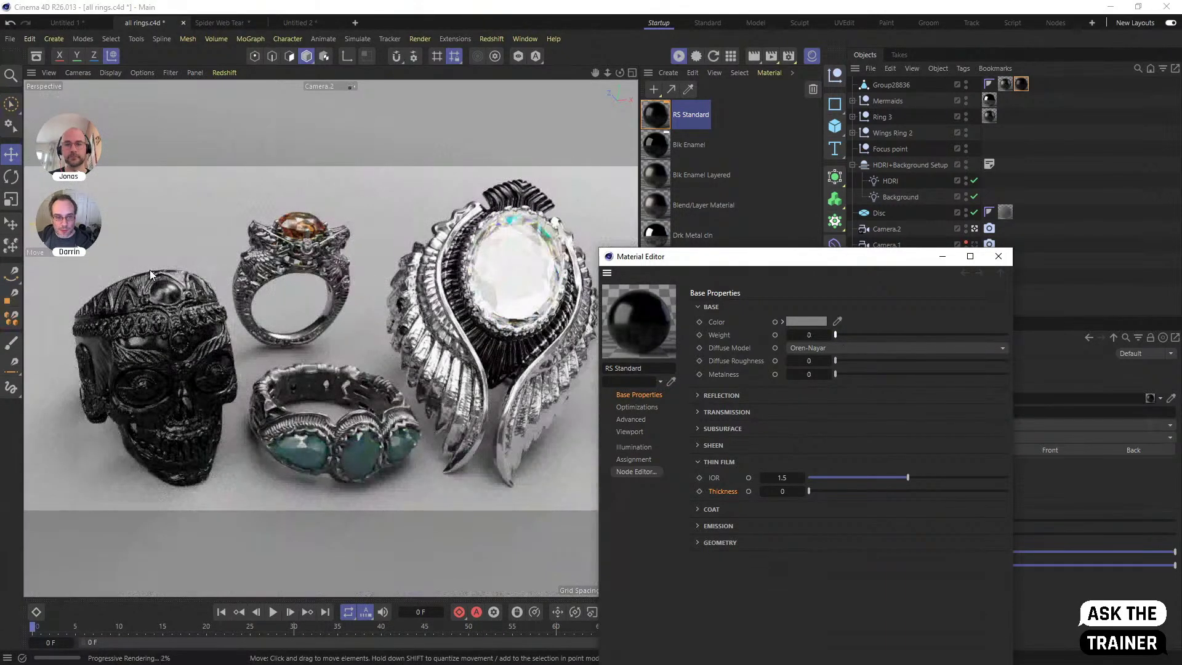
Set the thin film thickness to 431 and its IOR to 1.809
click(814, 490)
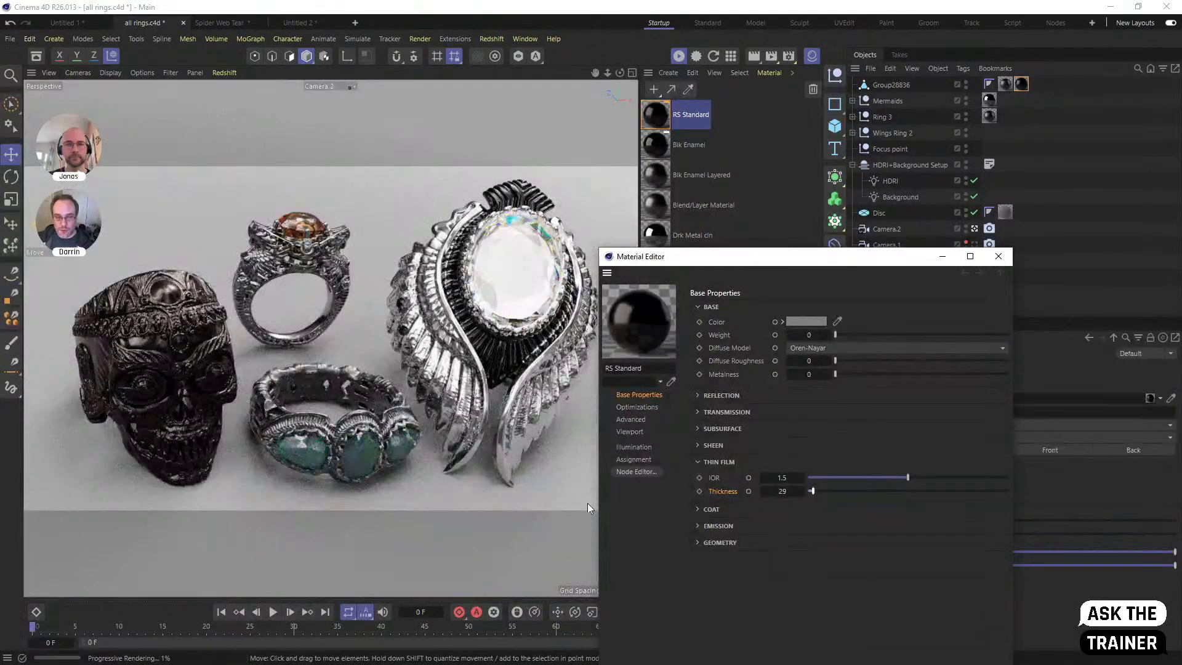
drag(819, 490, 845, 490)
click(855, 490)
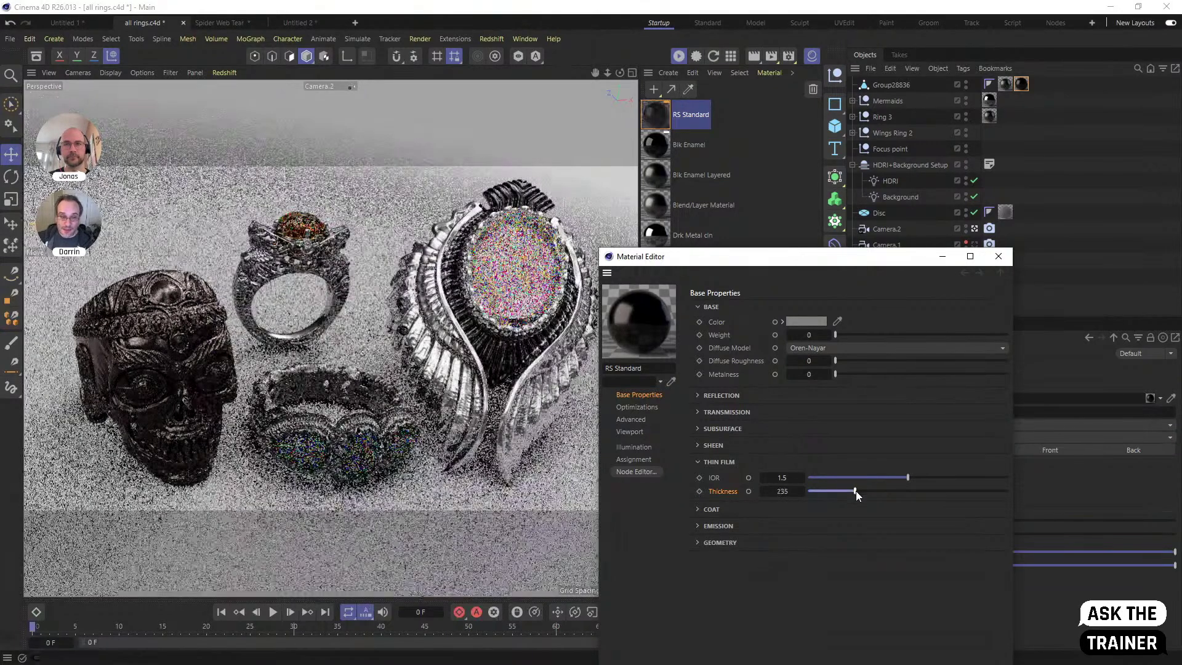
click(896, 490)
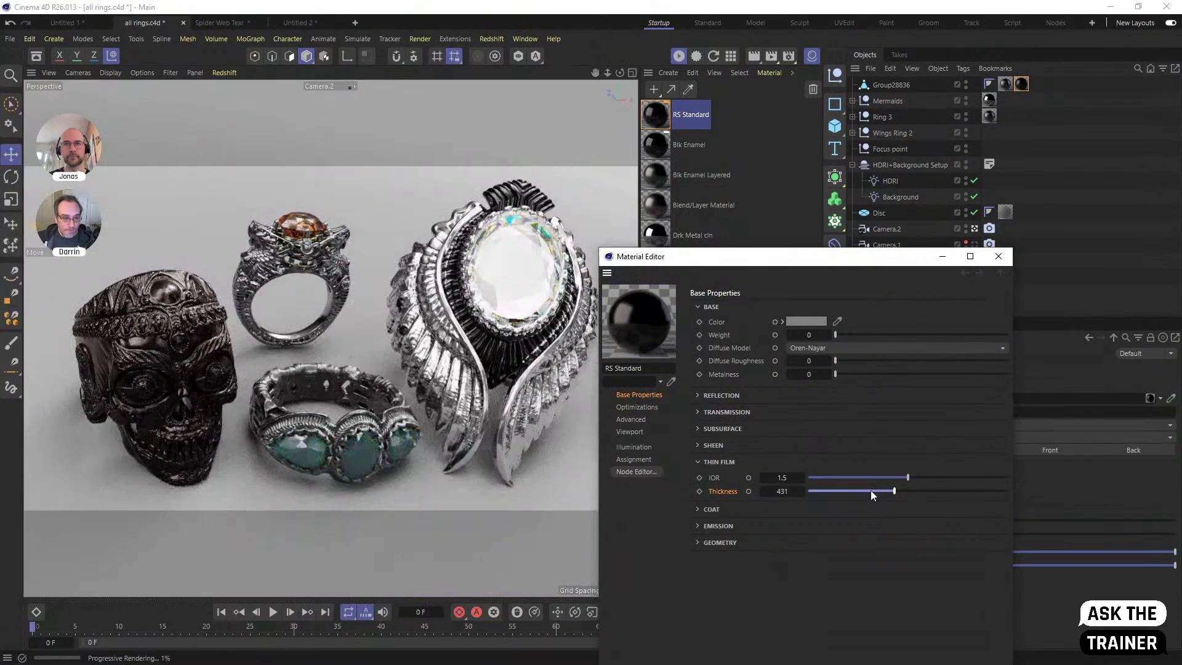
click(928, 477)
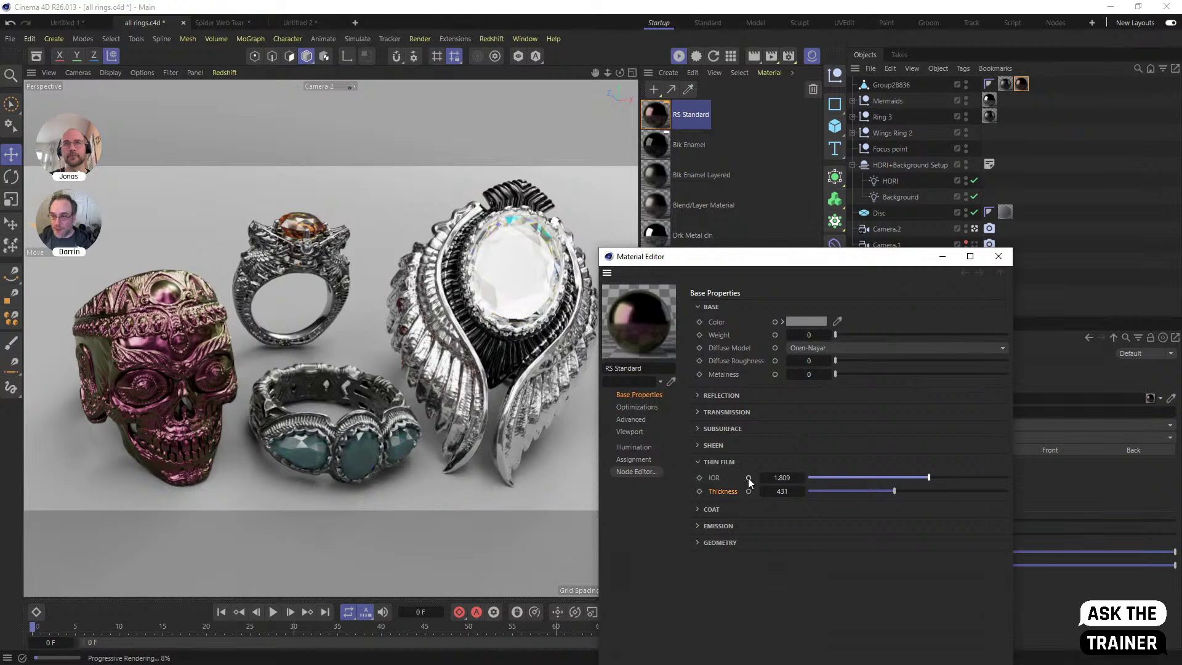
Open the material's node graph and expose the thin film Thickness port on the RS Standard node
click(636, 471)
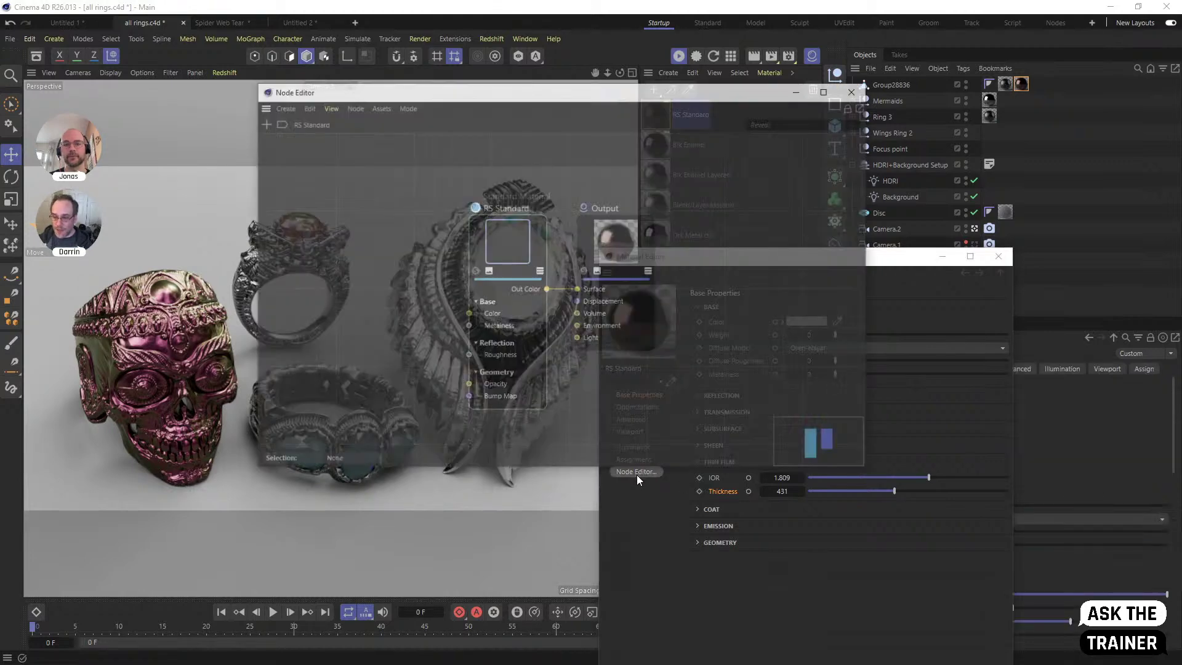
drag(903, 266, 1020, 209)
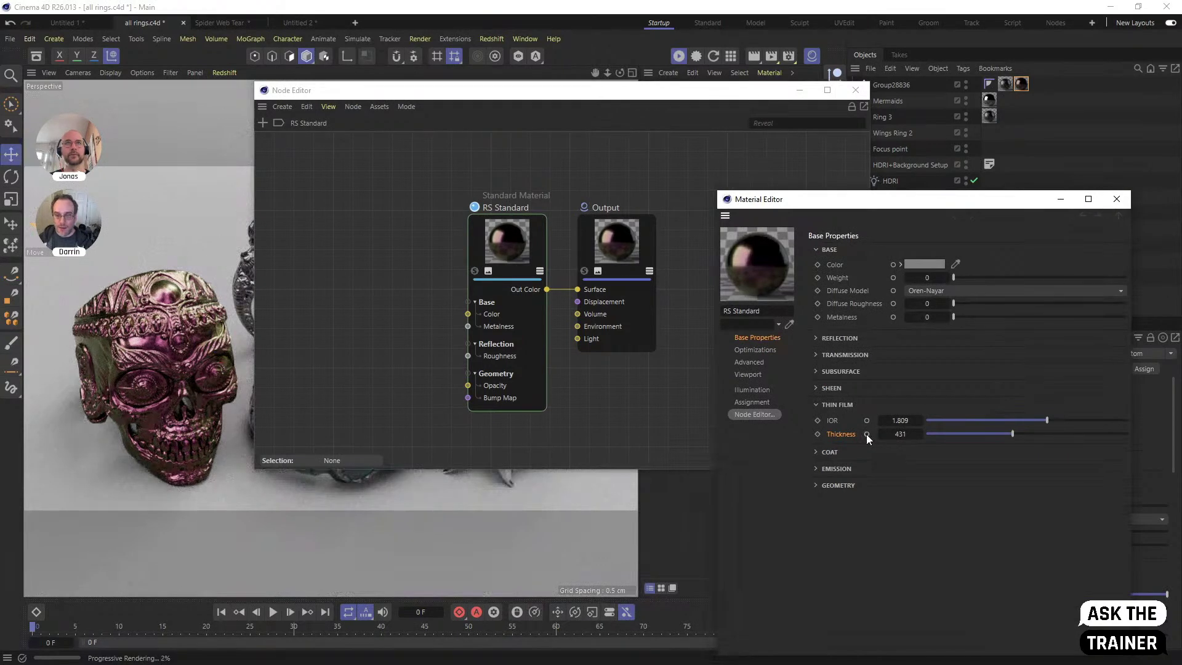
click(866, 434)
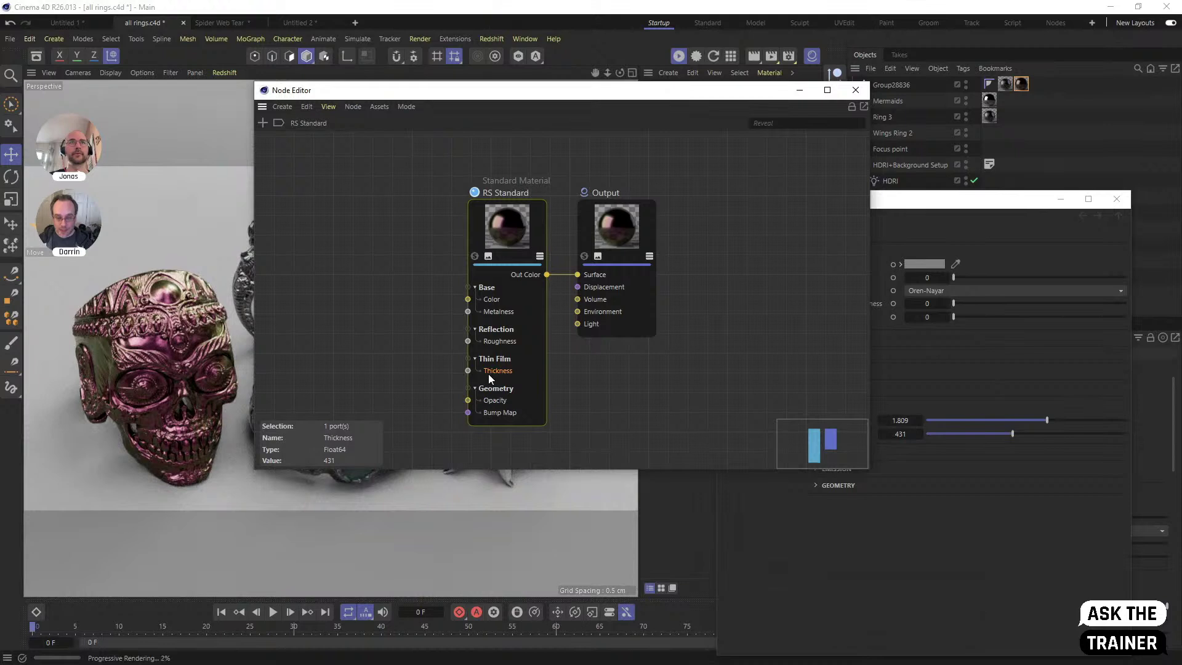
Search for noise and add a Maxon Noise node beside the RS Standard node
double_click(346, 273)
text(noise)
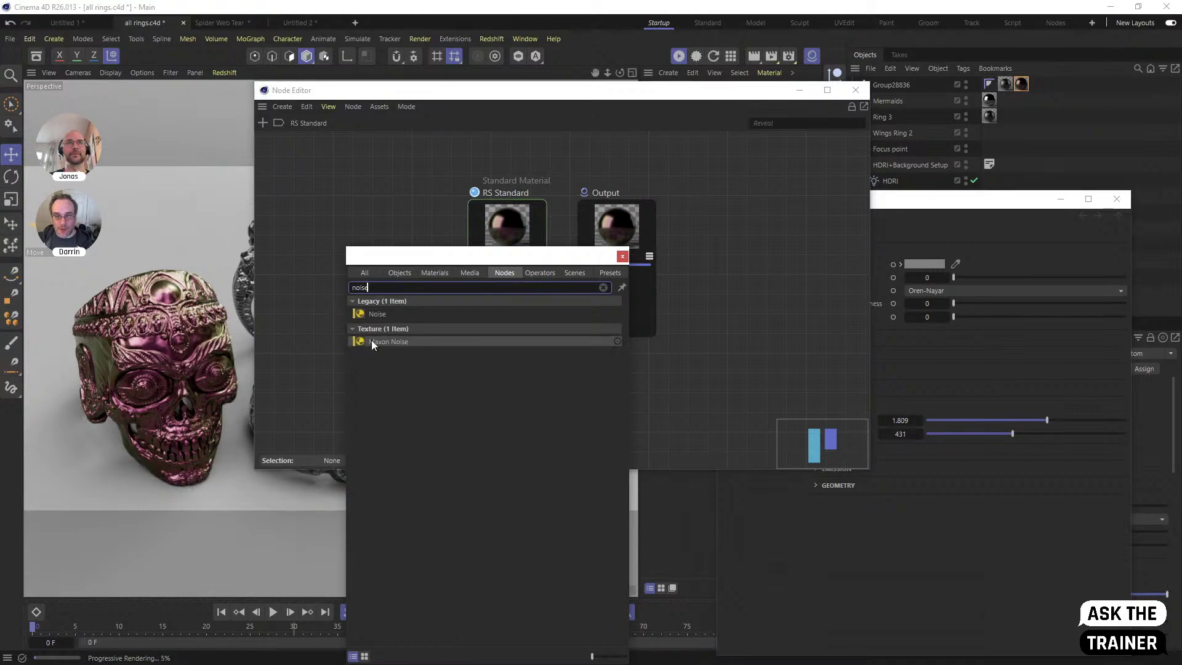
drag(371, 339, 358, 216)
click(340, 221)
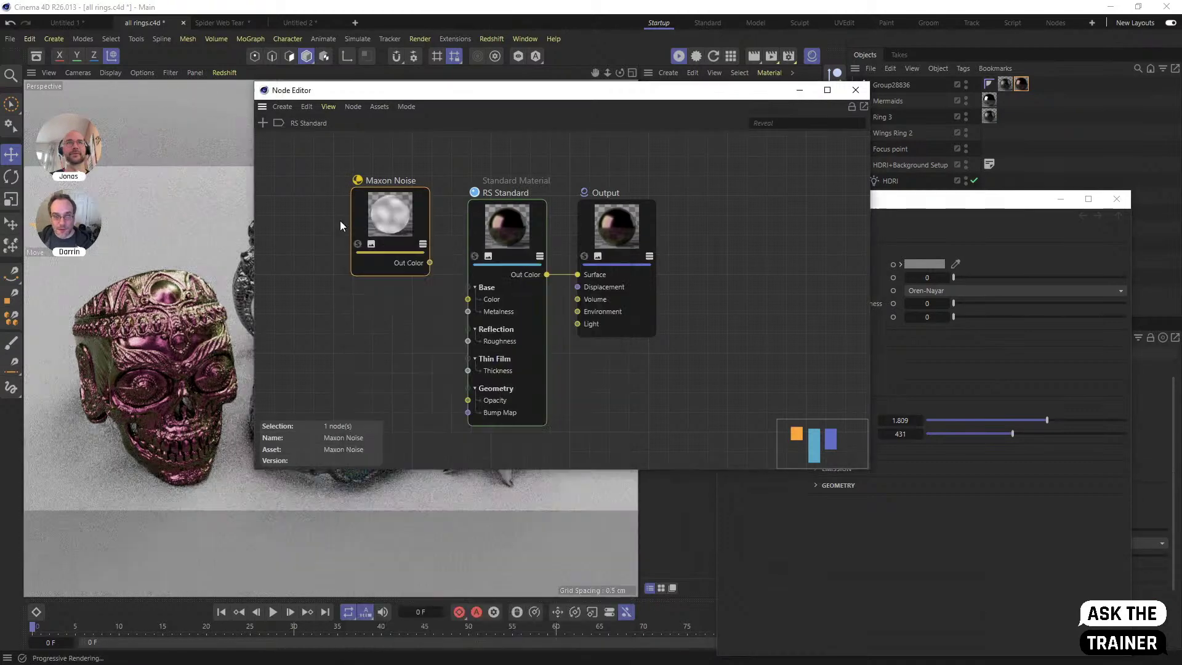
click(340, 220)
Connect the Maxon Noise output color to the RS Standard Thickness input and move the noise node down beside that port
drag(430, 263, 468, 371)
click(396, 220)
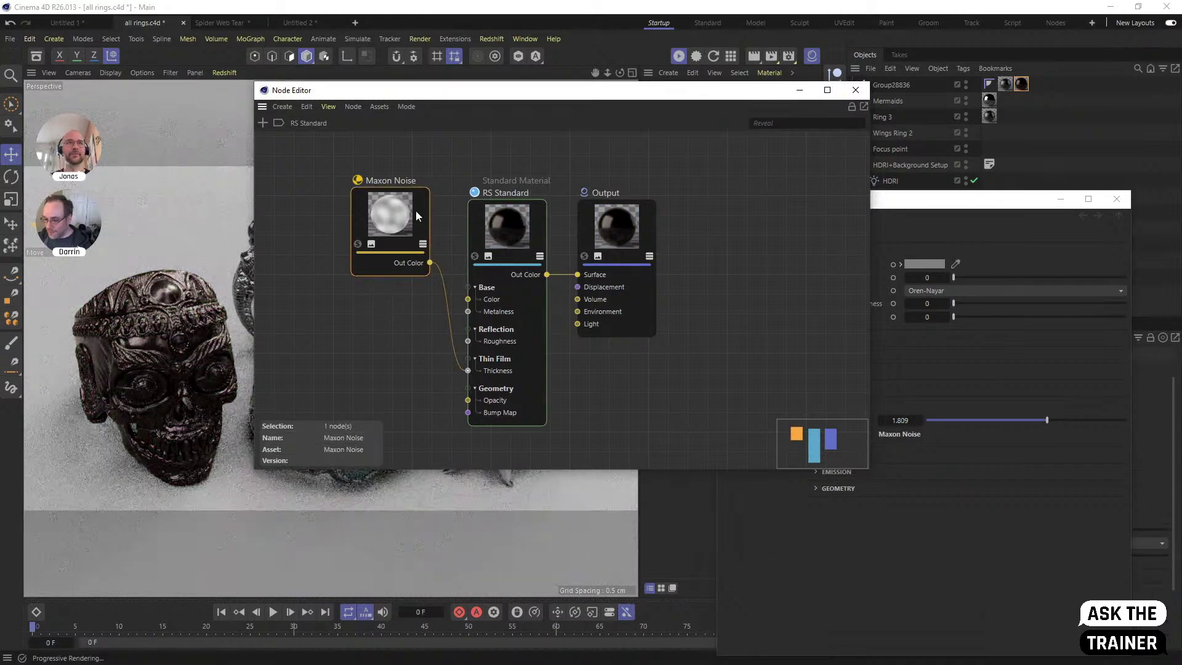
drag(401, 222, 396, 306)
Change the Maxon Noise type to Fire
click(1114, 234)
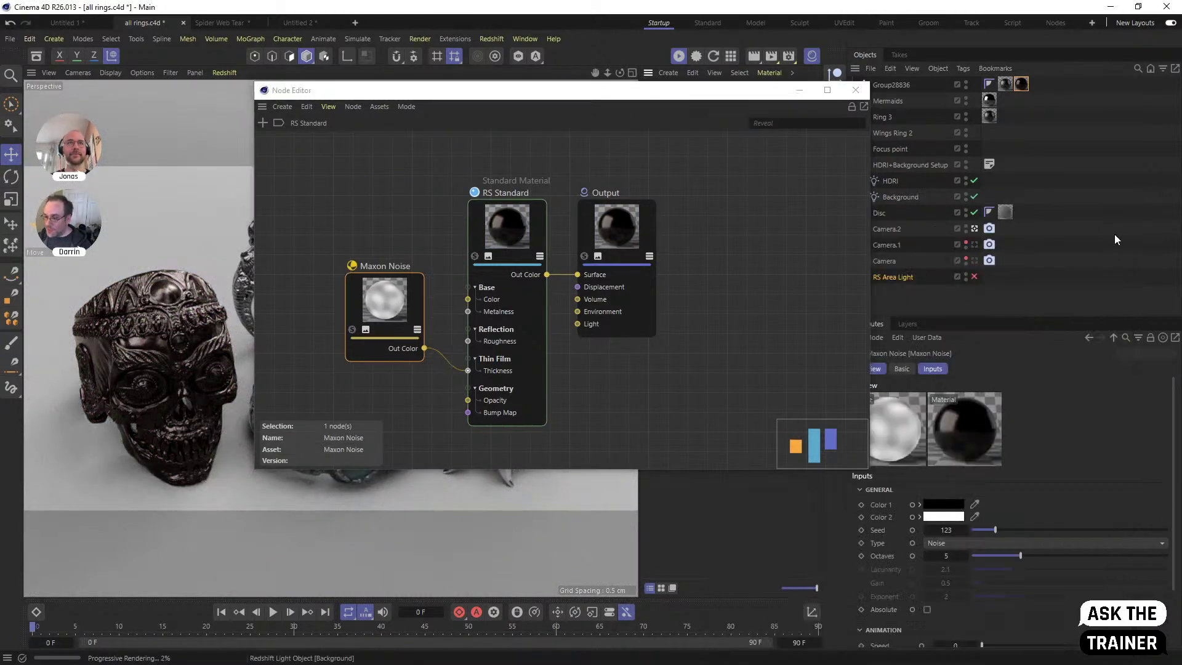
click(948, 543)
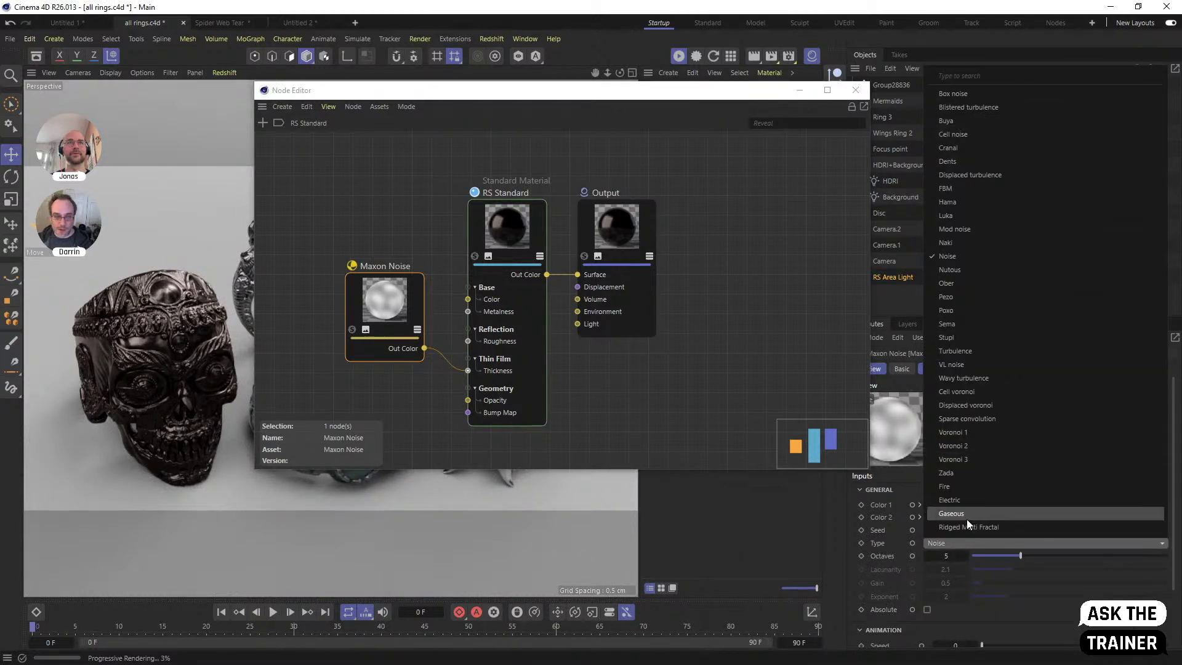
click(948, 485)
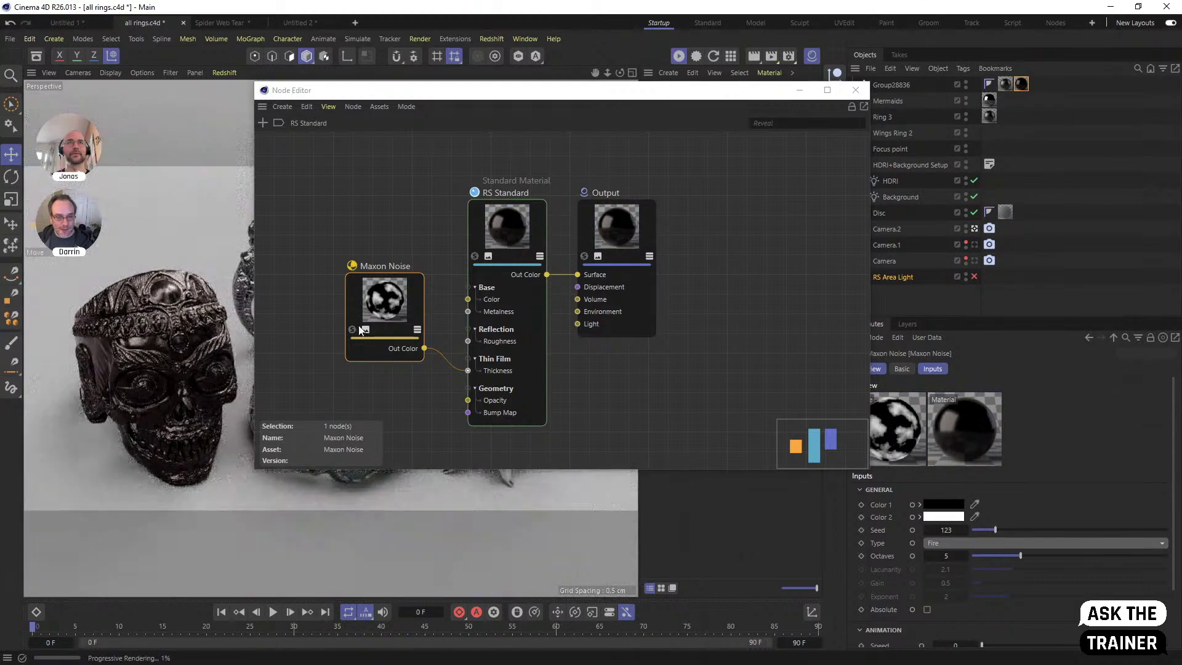
Solo the Maxon Noise node in the render and set its overall input scale to 0.1
click(351, 330)
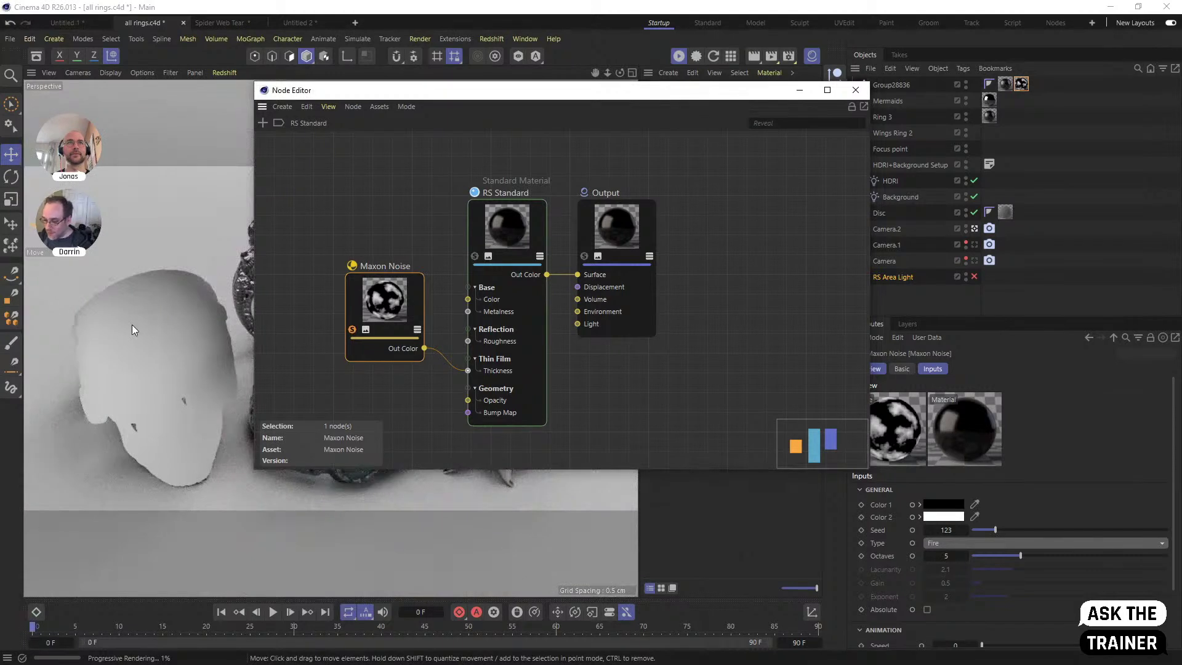
scroll(898, 514, down, 2)
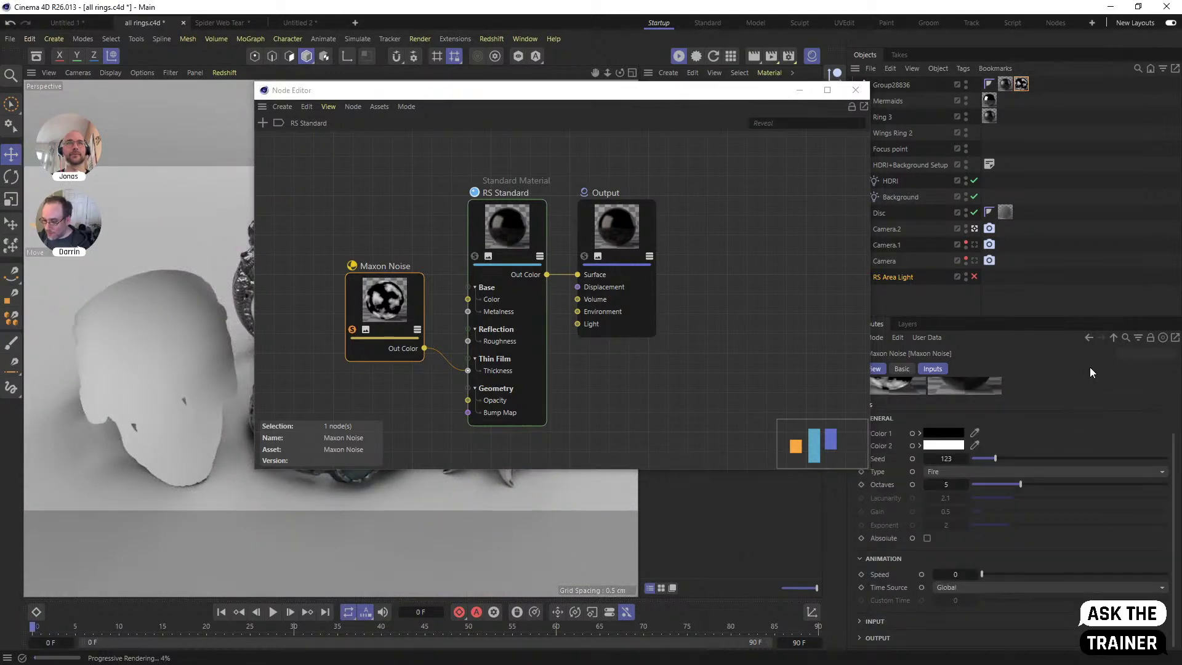
click(861, 638)
scroll(1055, 503, down, 2)
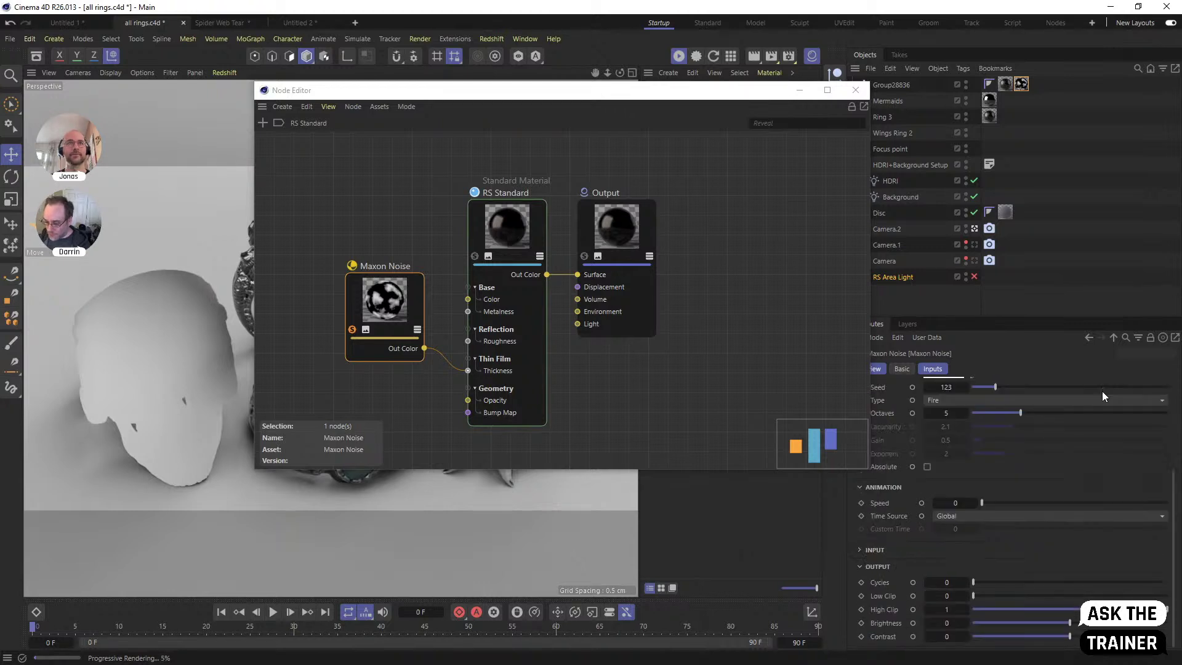
click(874, 549)
double_click(964, 589)
text(0.1)
key(Return)
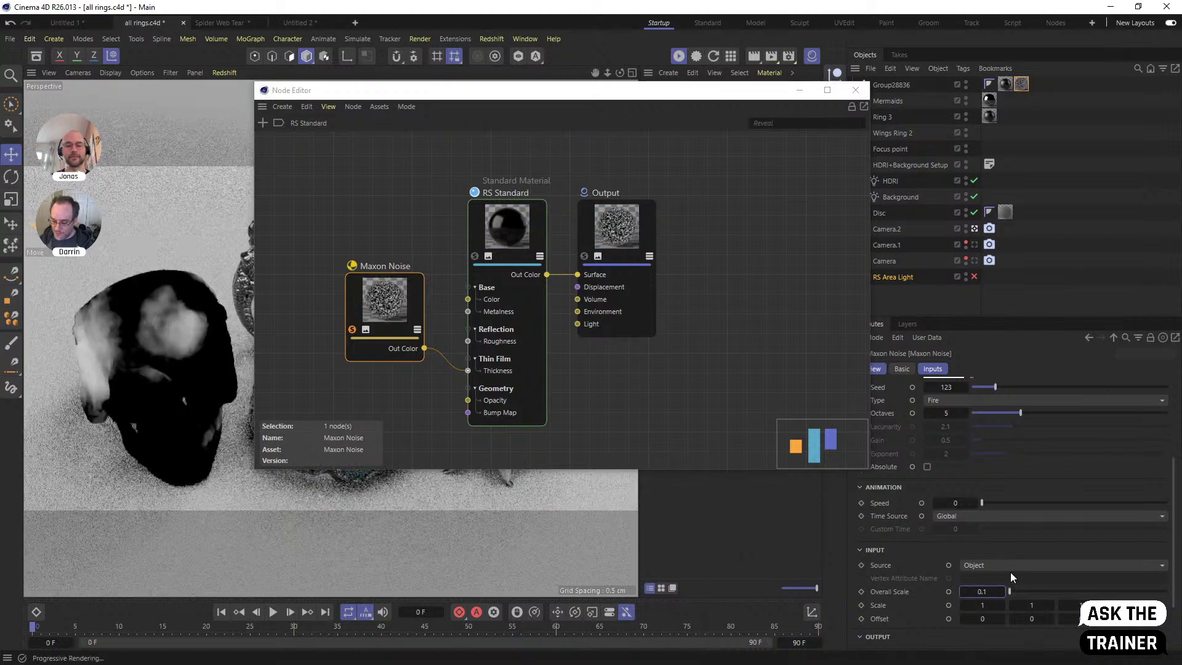
Try the Maxon Noise overall scale at 0.2, set it to 0.05, and turn off the node's solo preview
drag(983, 591, 1005, 604)
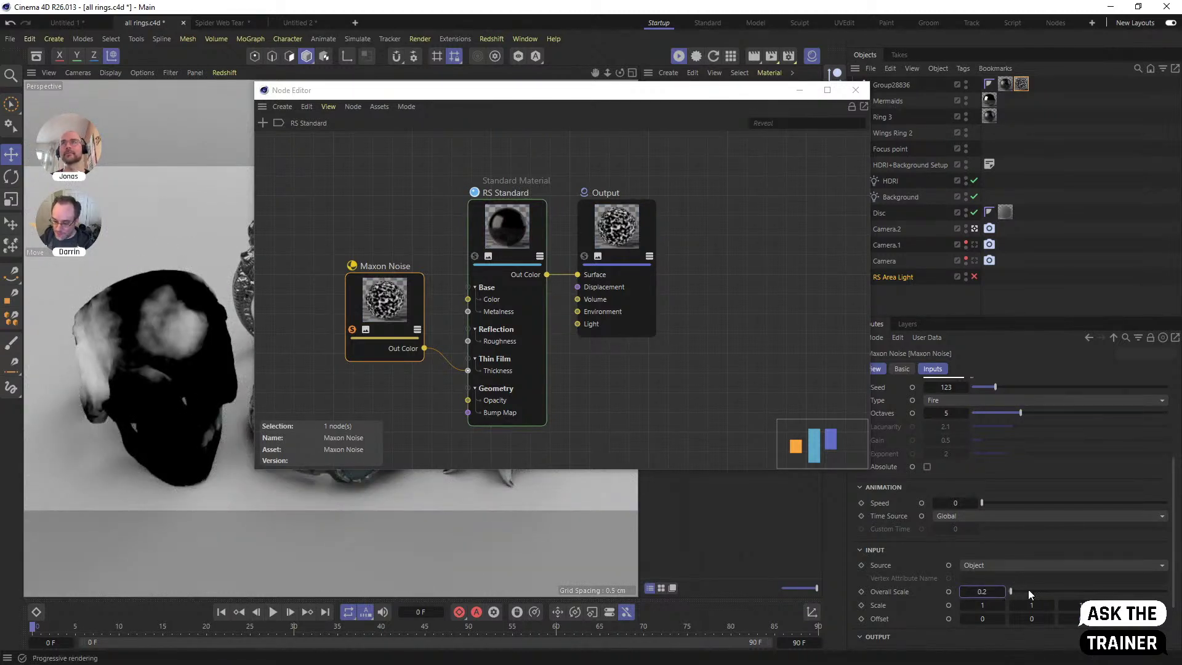
click(984, 593)
text(.05)
key(Return)
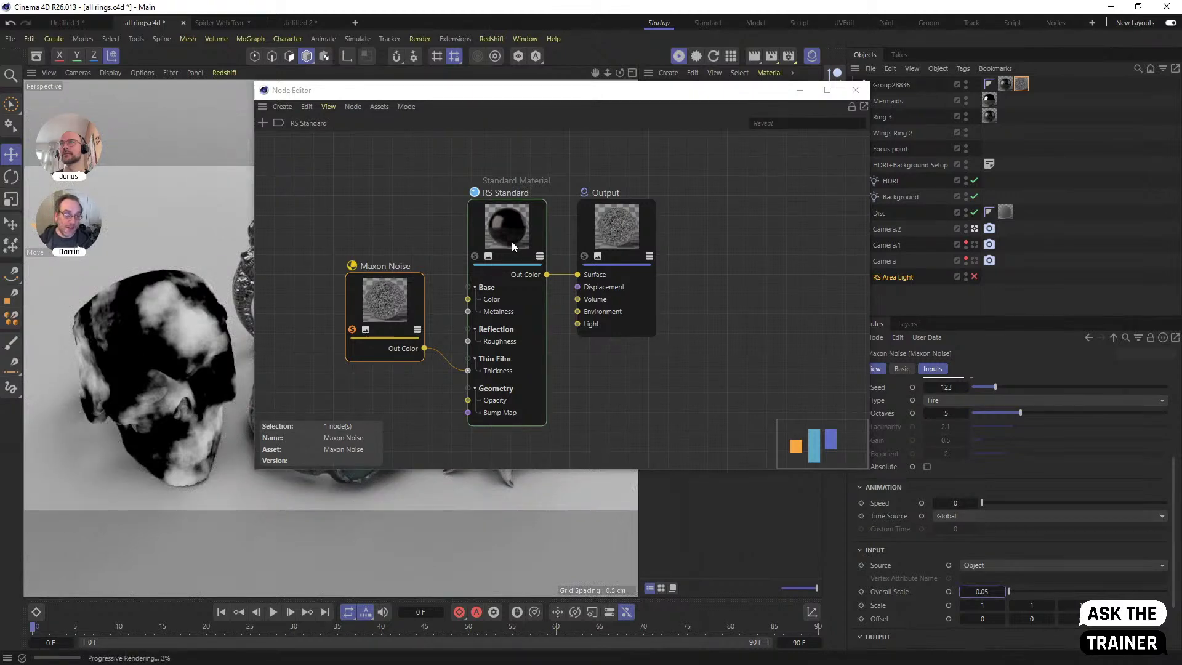
click(351, 330)
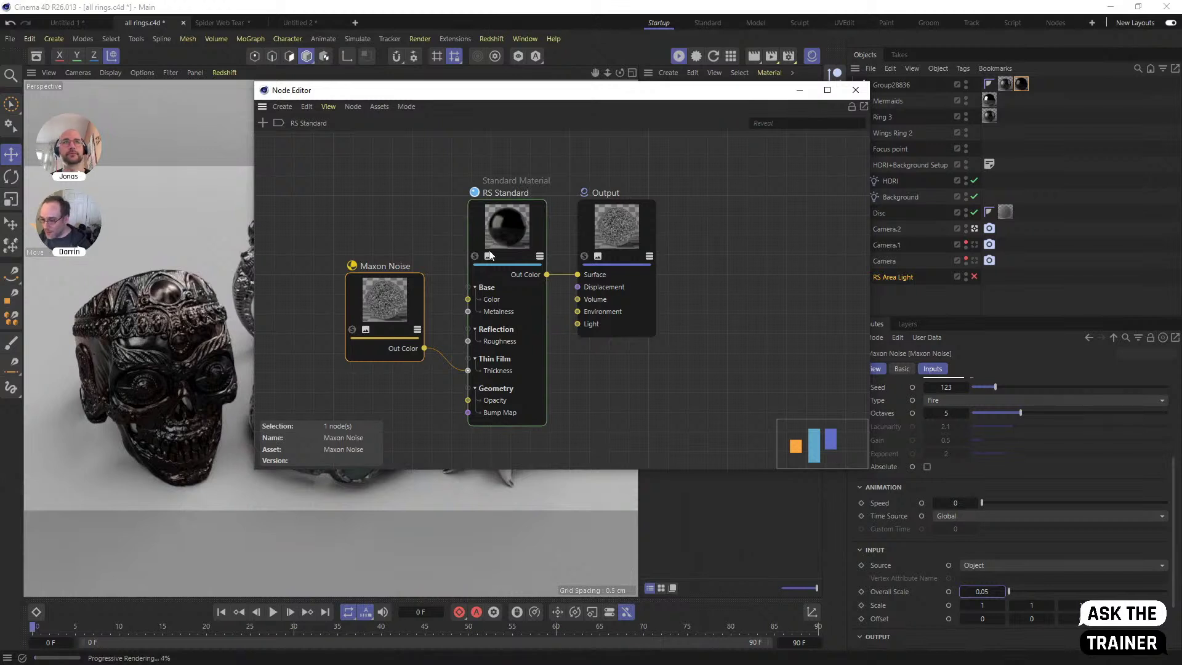
Examine the RS Standard node's Thin Film settings and the noise parameters nested under its Thickness
click(519, 253)
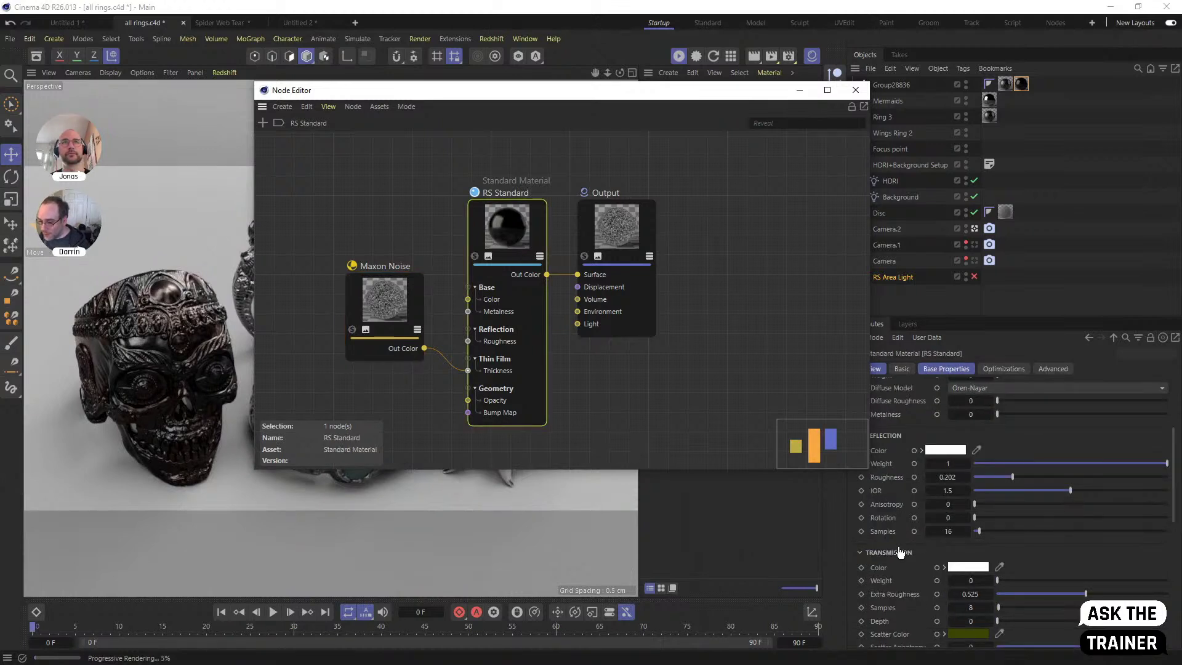
scroll(1055, 449, down, 5)
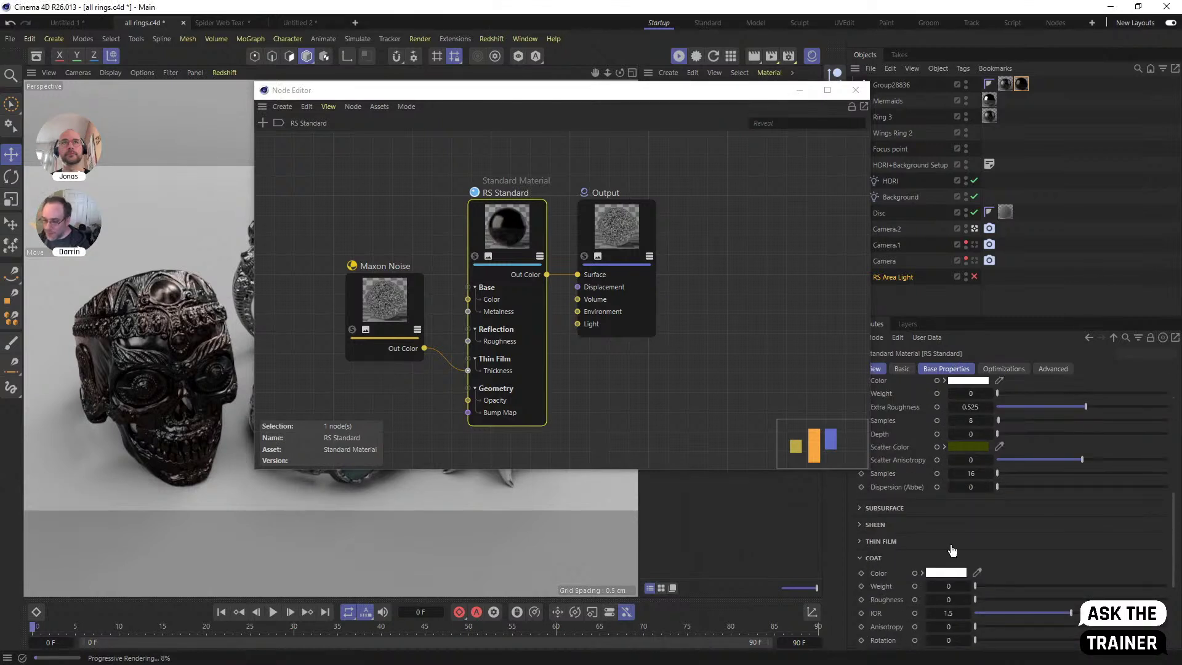
click(868, 541)
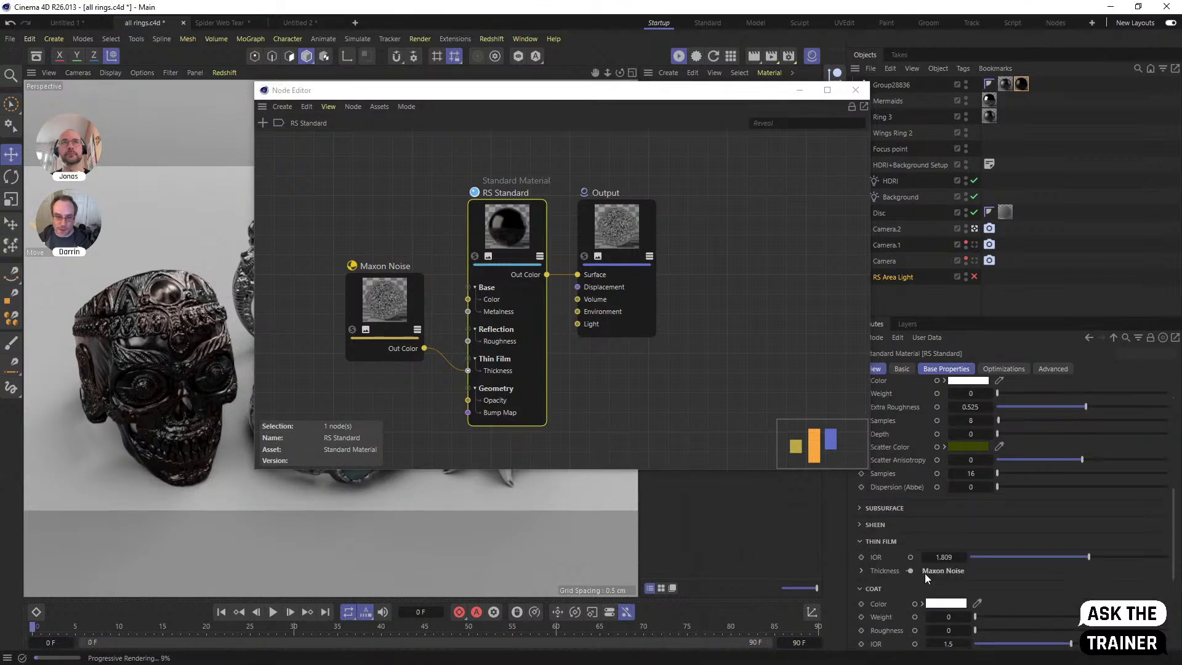
click(862, 571)
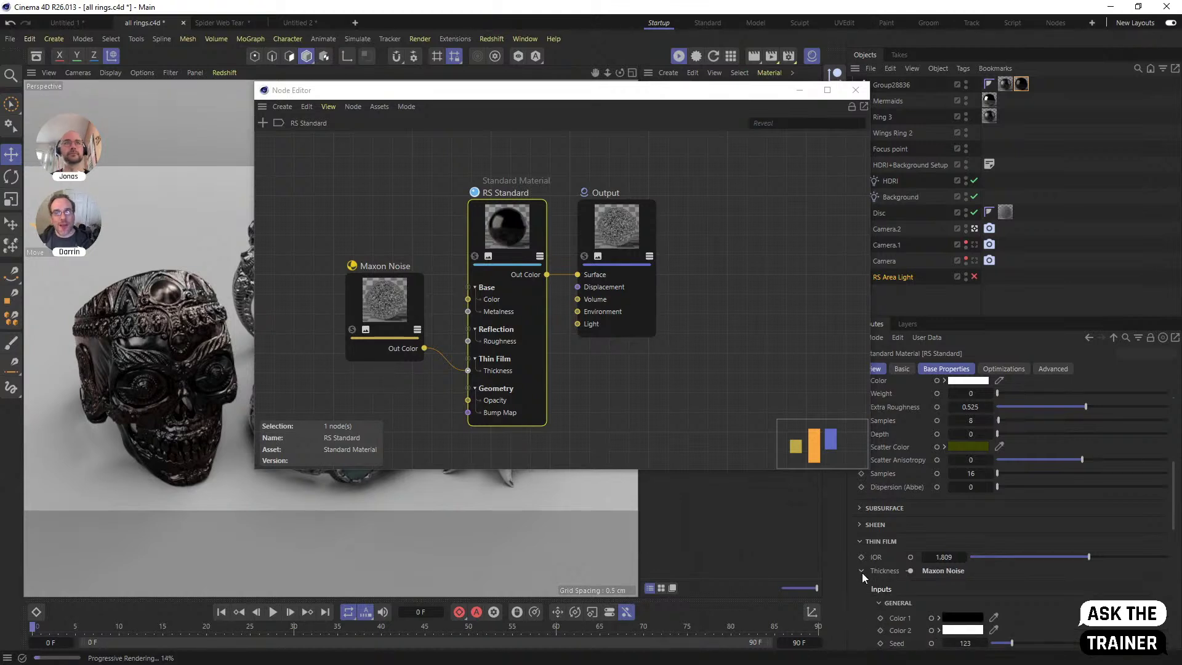
click(861, 571)
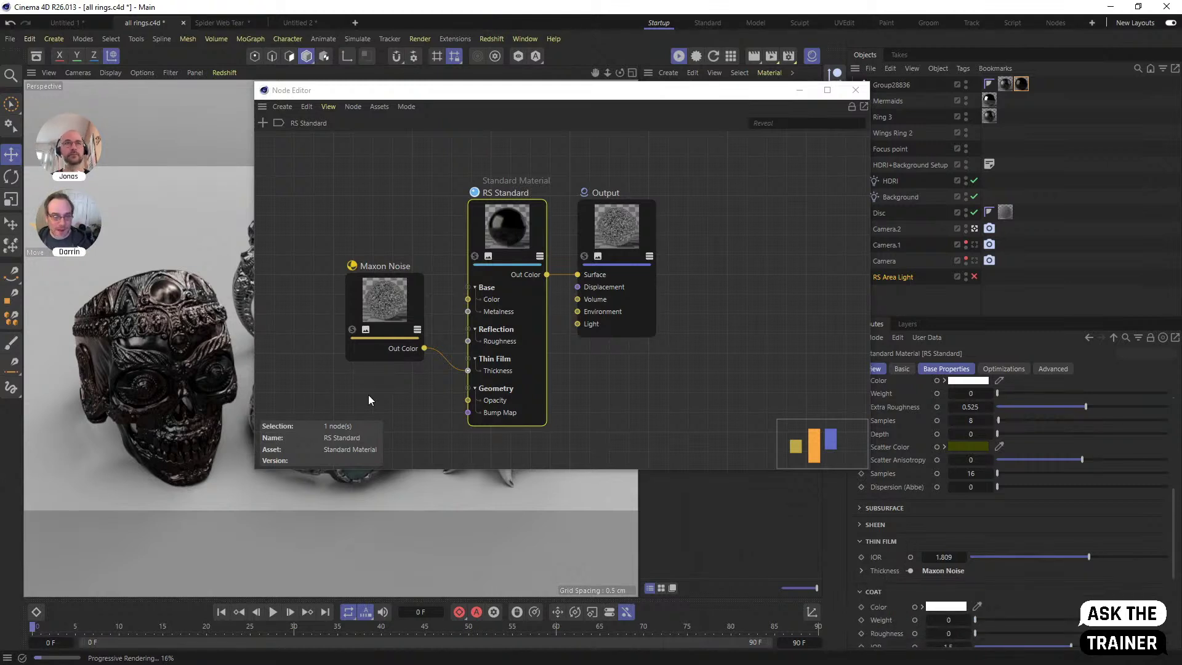
Delete the Maxon Noise node from the RS Standard graph and move the Node Editor off the material list
mouse_move(381, 293)
mouse_down()
mouse_move(381, 327)
mouse_move(375, 298)
mouse_up()
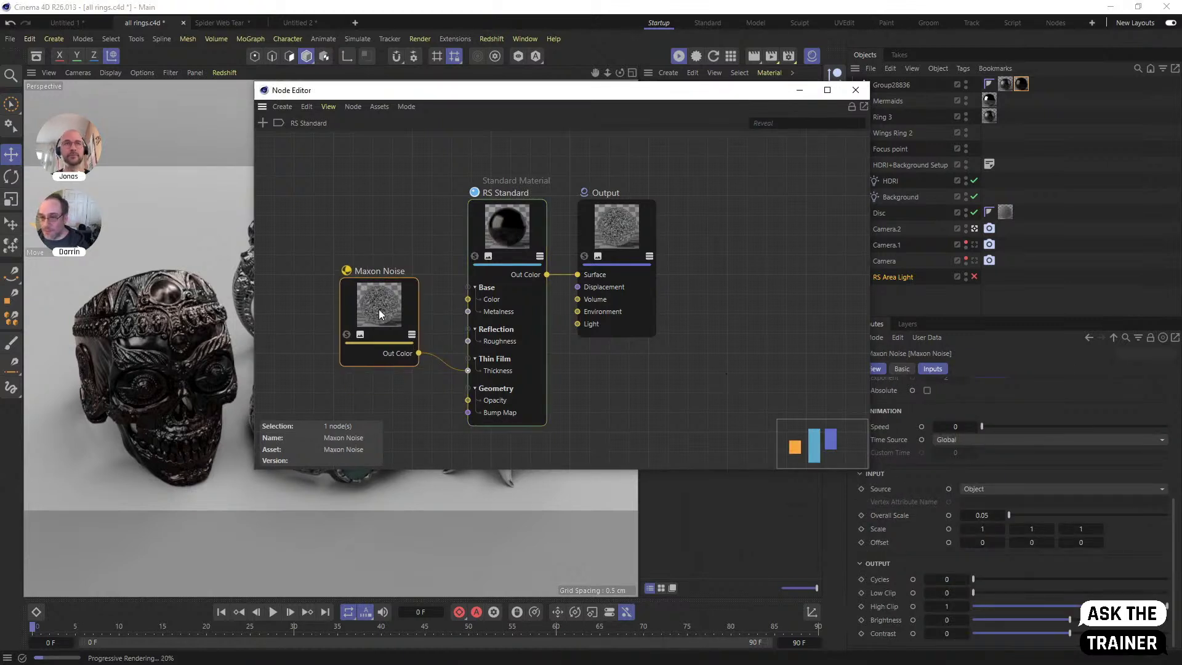
key(Delete)
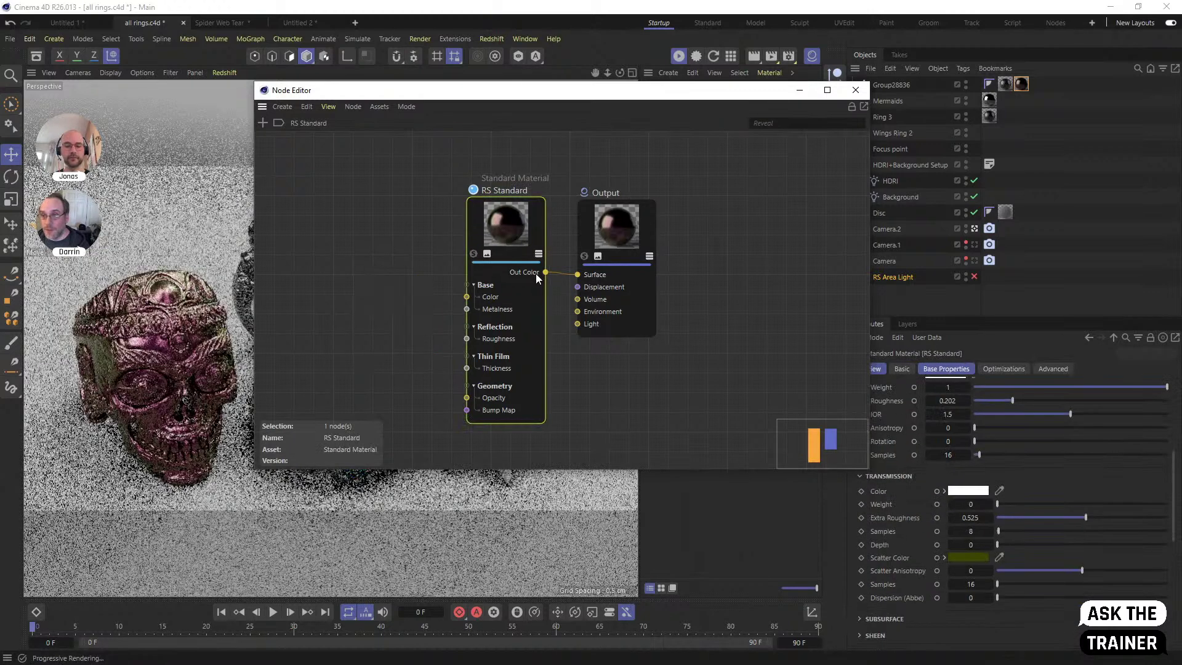
drag(769, 90, 561, 61)
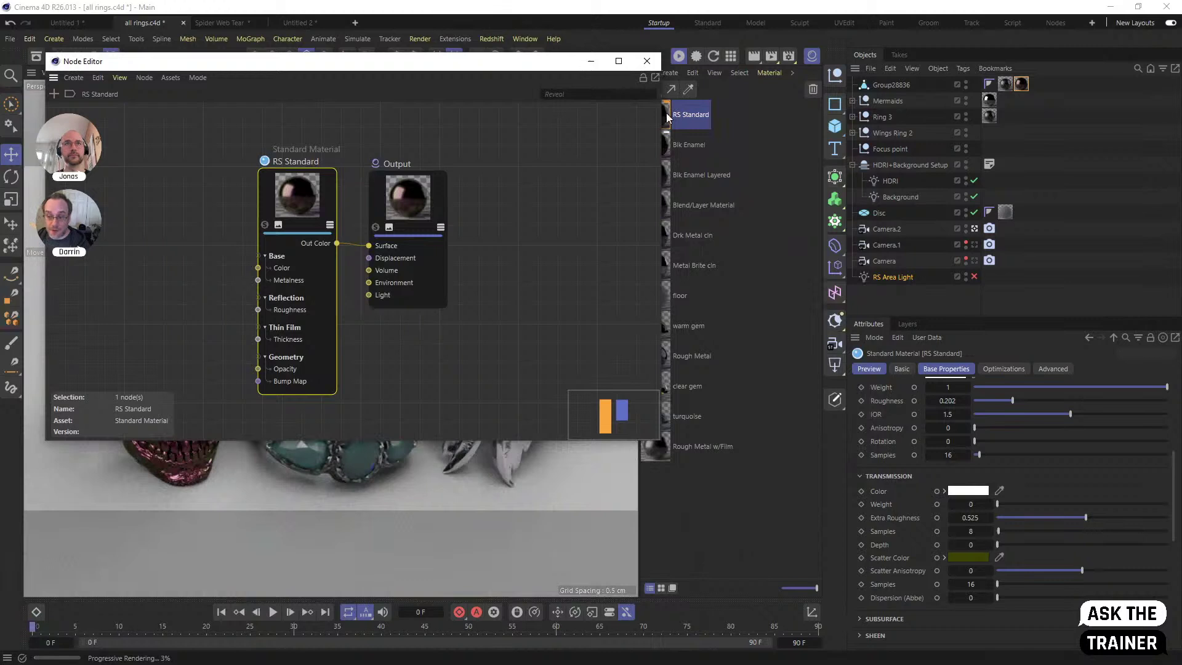
Review the RS Standard material's Coat, Emission and Geometry settings, with the Transmission section collapsed
click(903, 624)
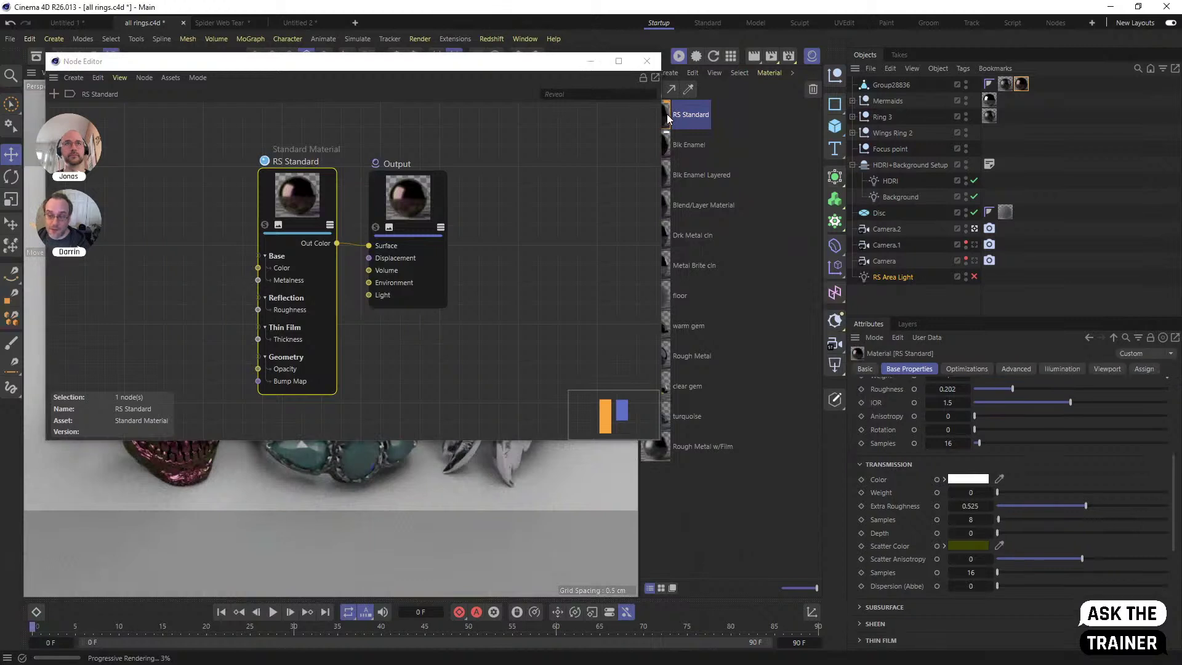
click(860, 464)
click(860, 531)
click(860, 530)
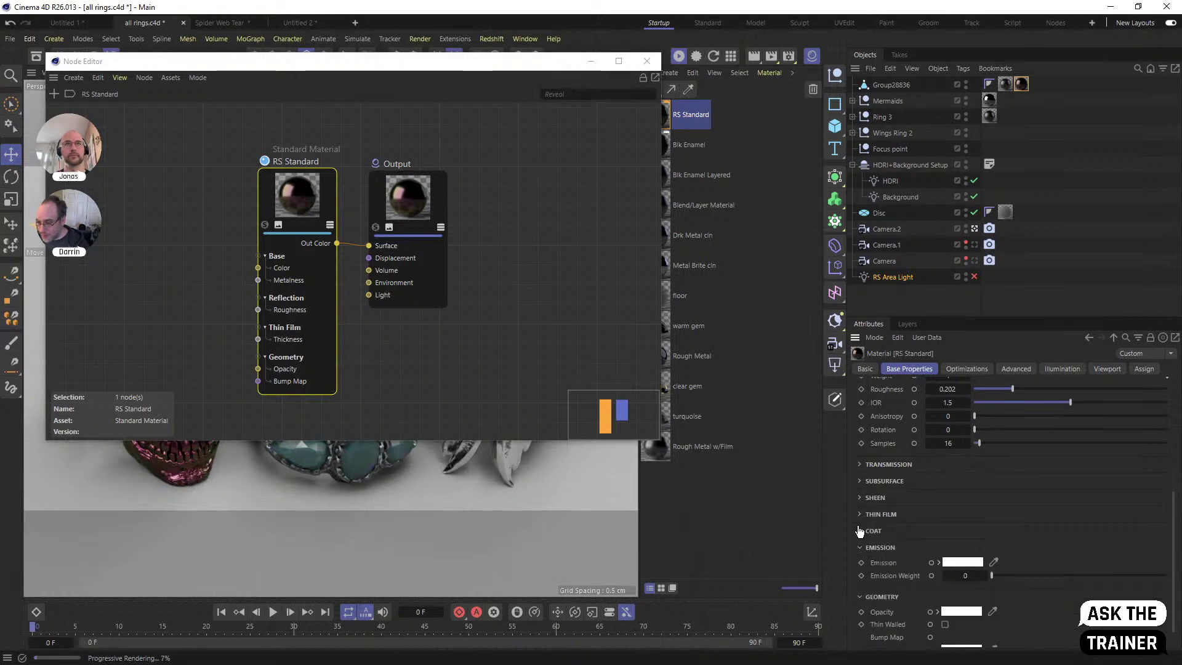
click(860, 533)
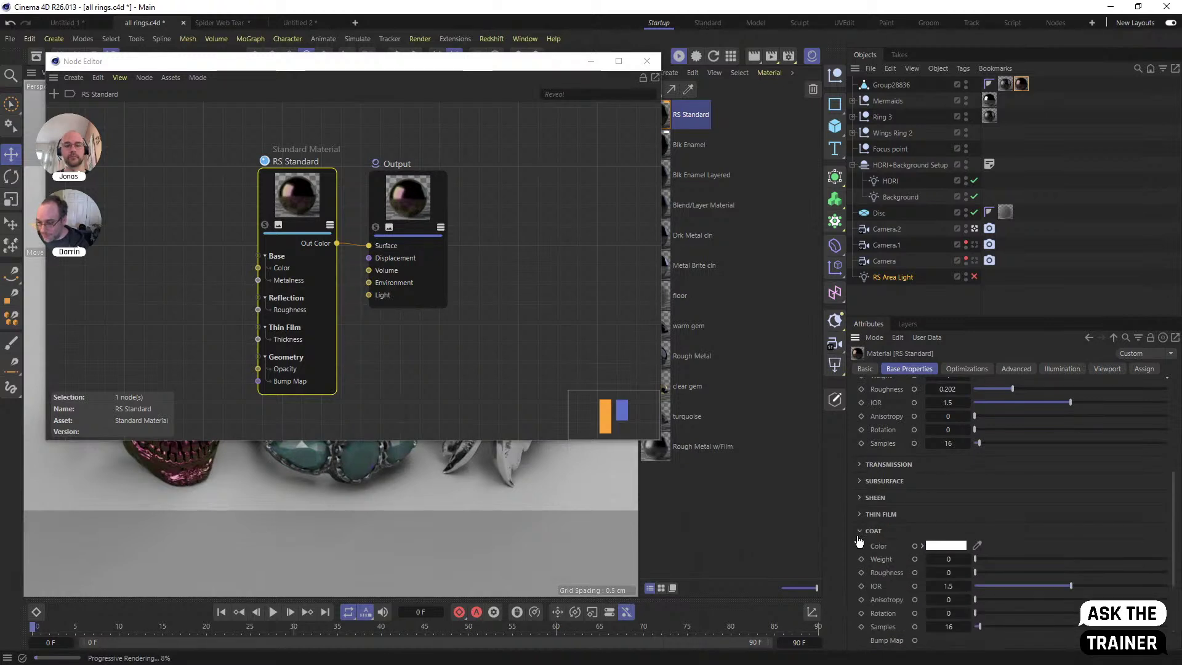
click(860, 532)
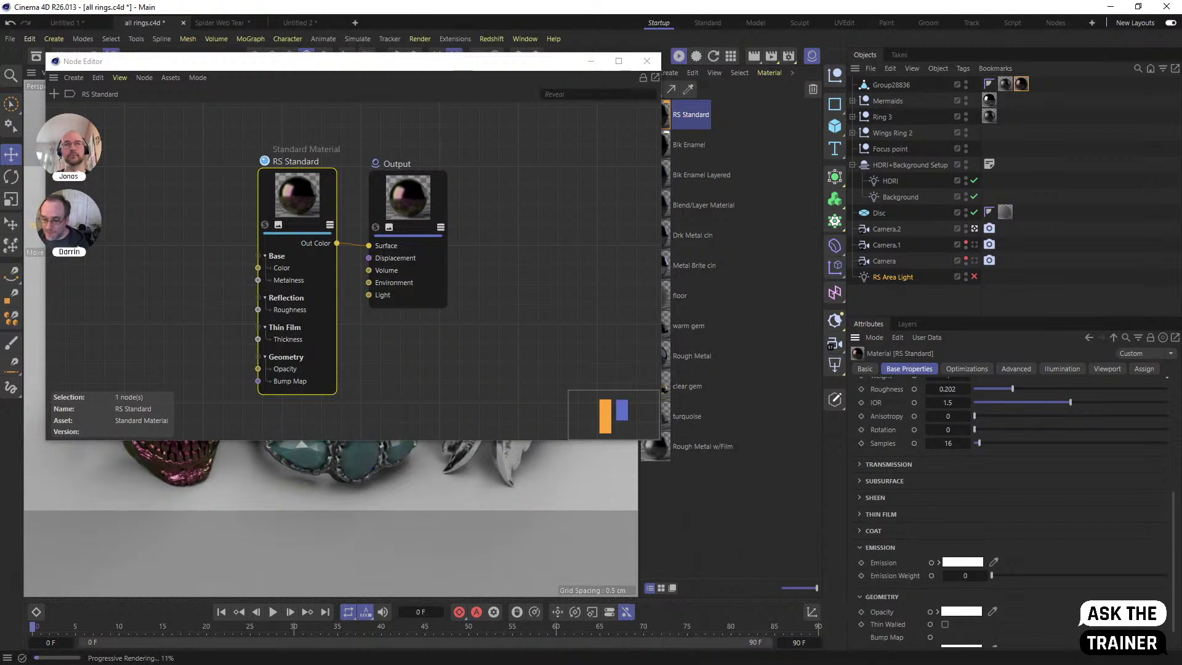
scroll(886, 628, down, 1)
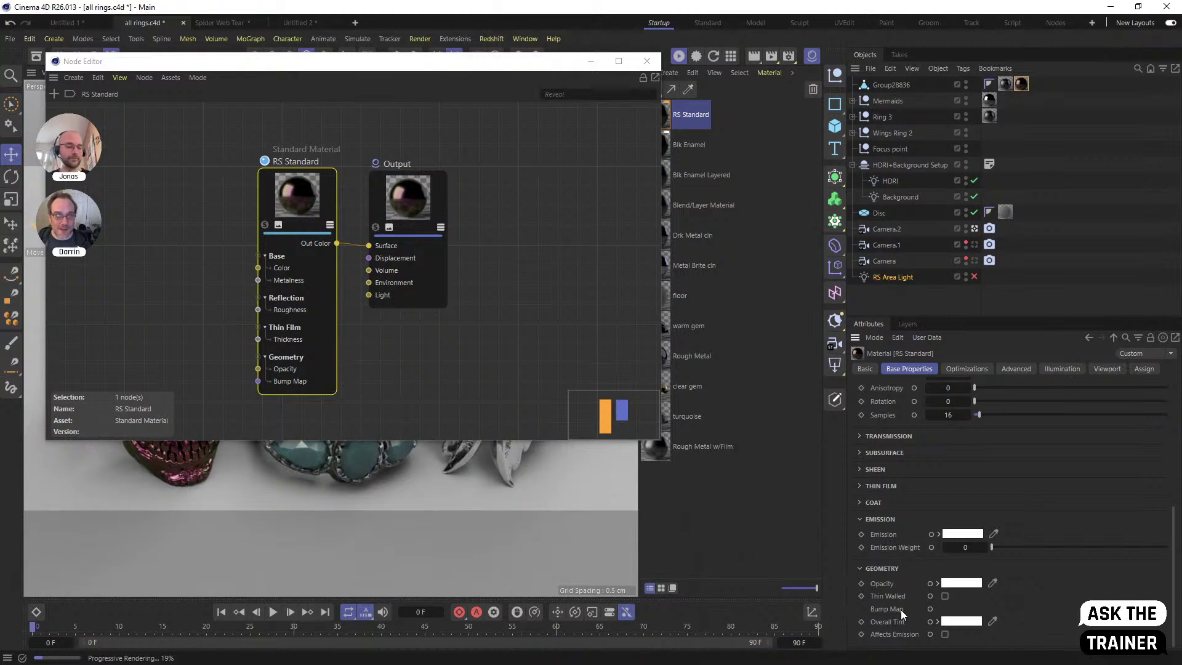
mouse_move(306, 188)
mouse_down()
mouse_move(309, 201)
mouse_move(289, 180)
mouse_up()
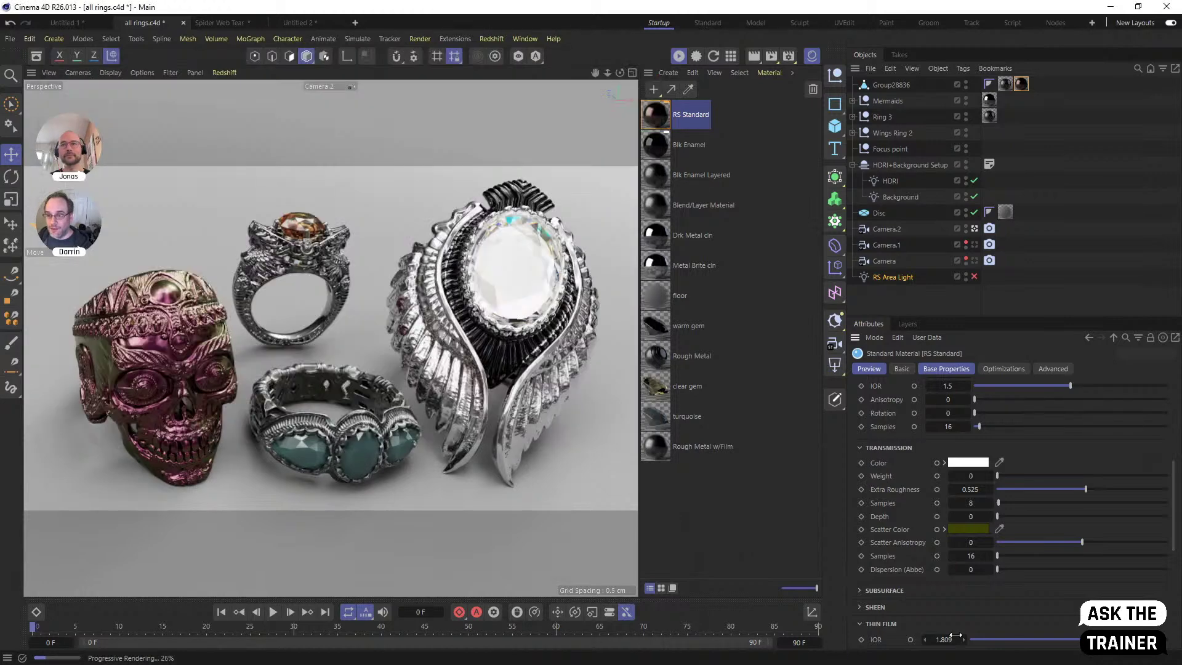
Open the RS Standard graph from the material's Geometry Bump Map setting and add a Bump Map node
double_click(678, 123)
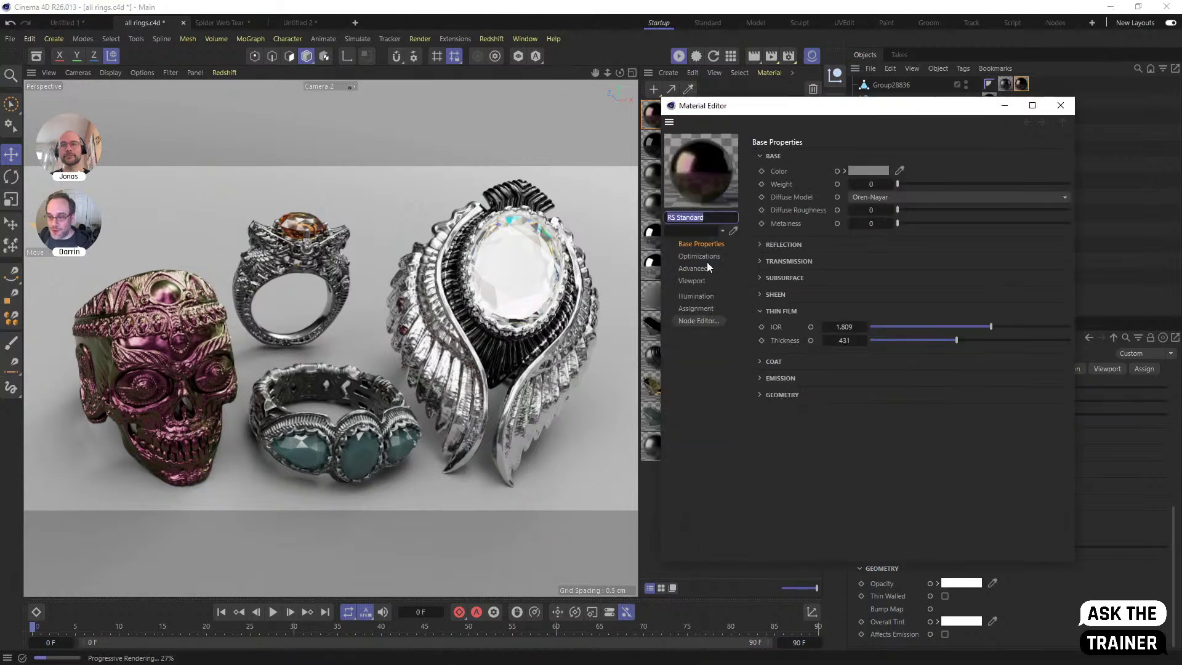
click(768, 397)
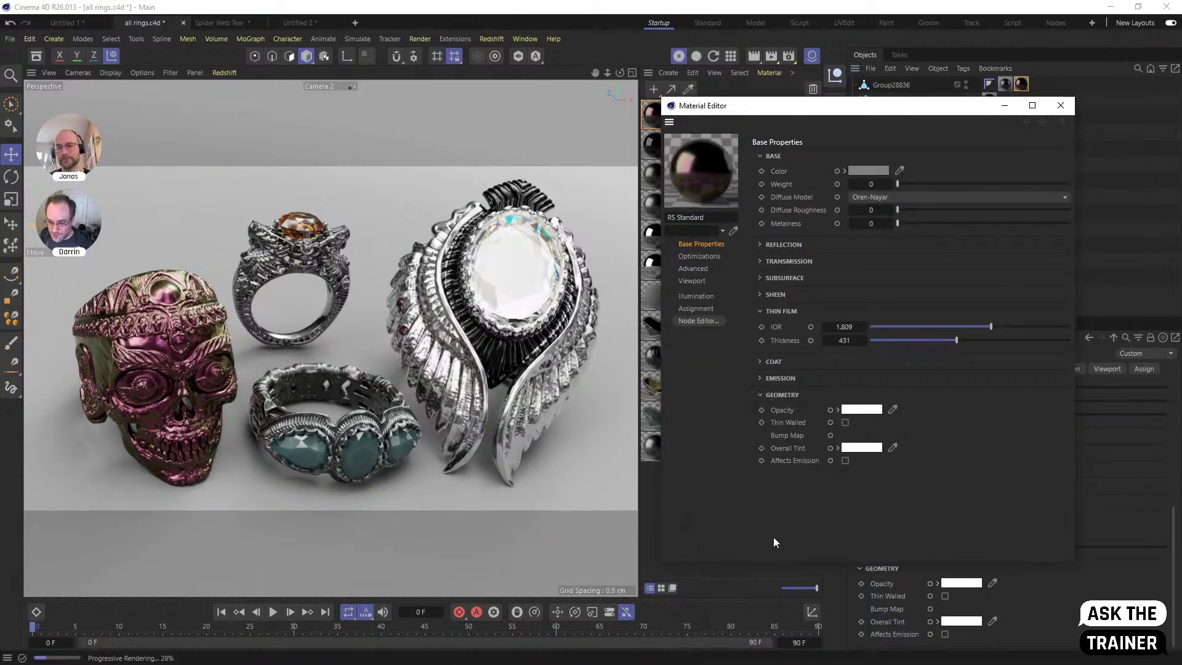
click(831, 436)
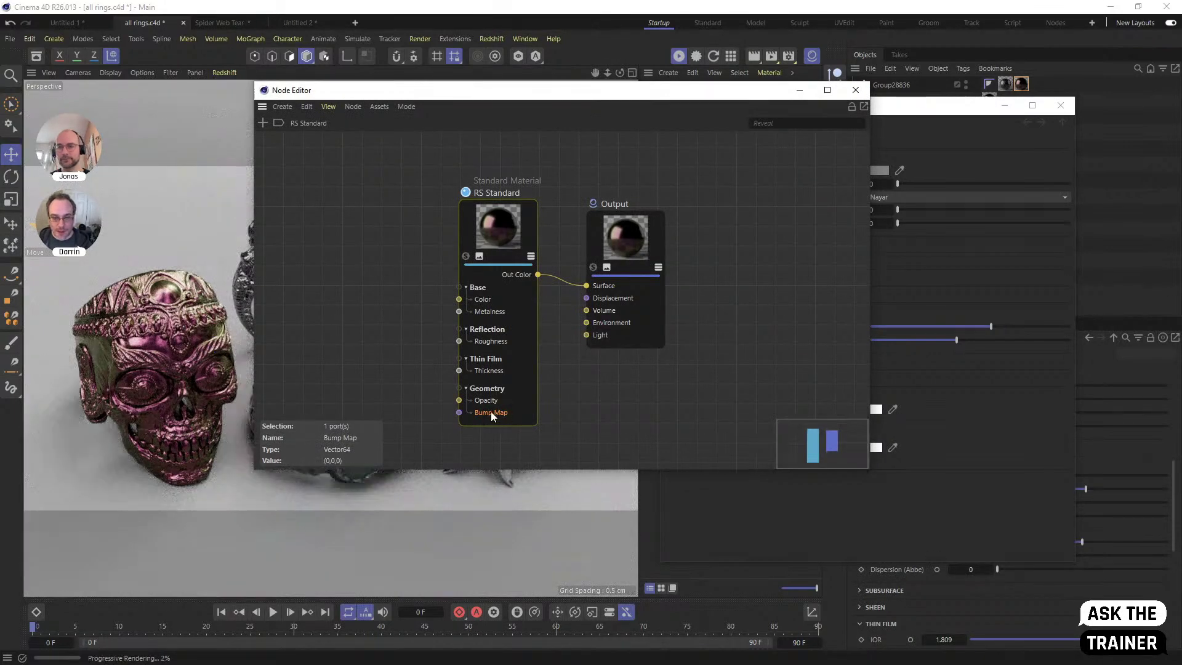
double_click(342, 305)
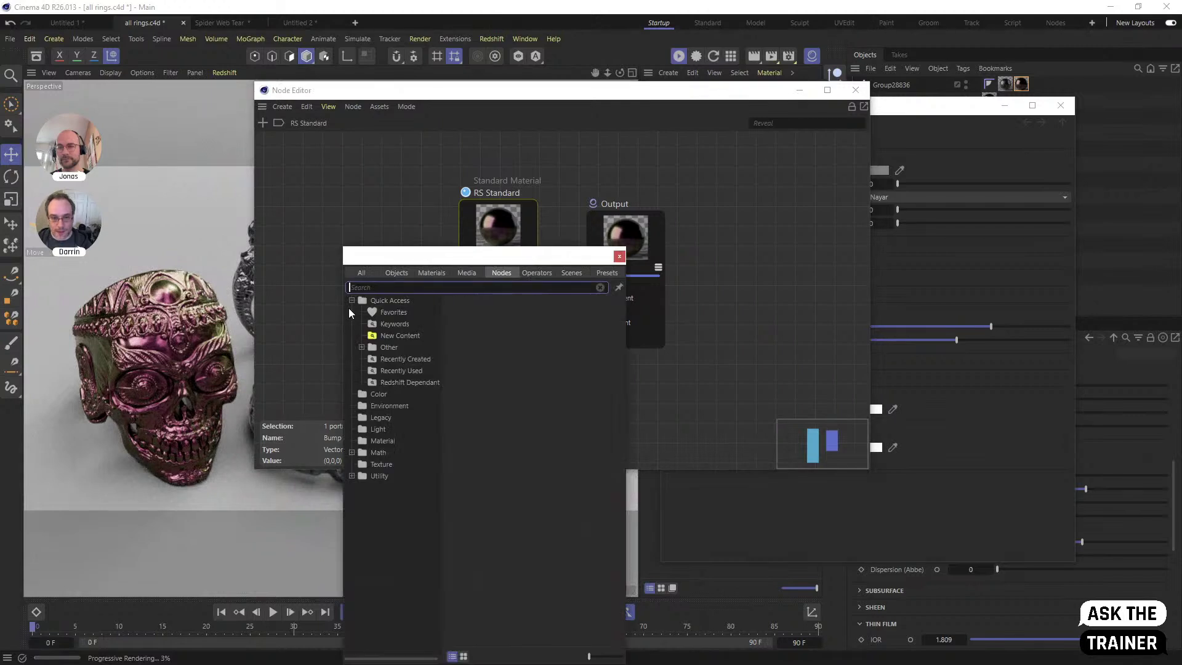
text(bump)
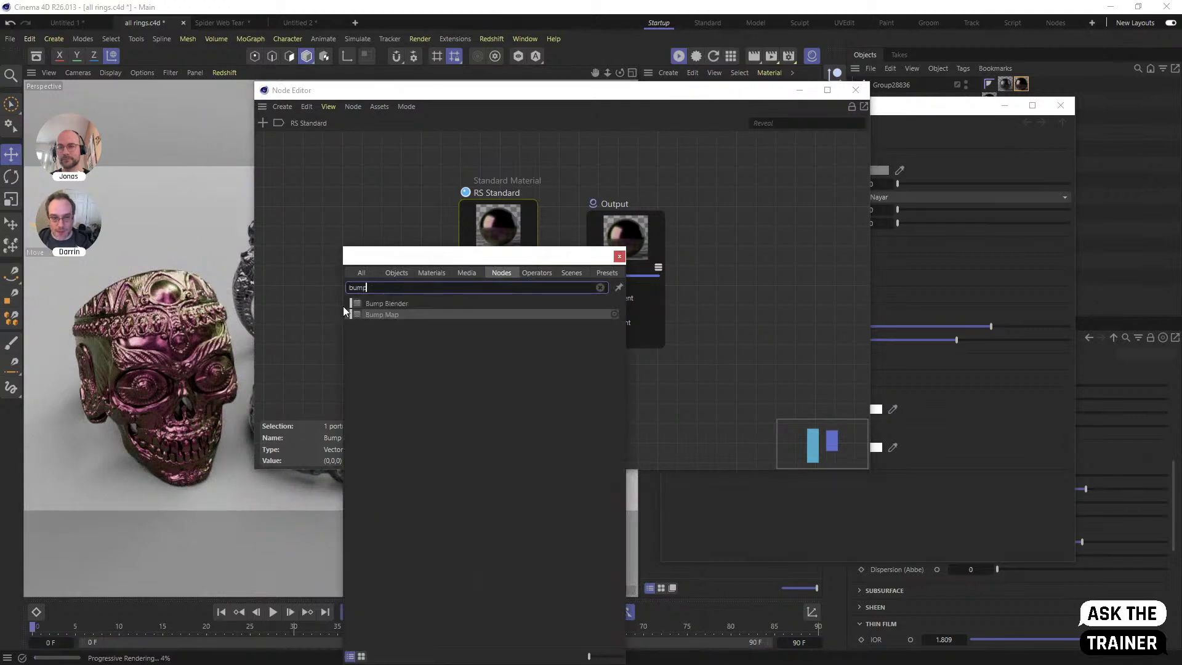
double_click(368, 315)
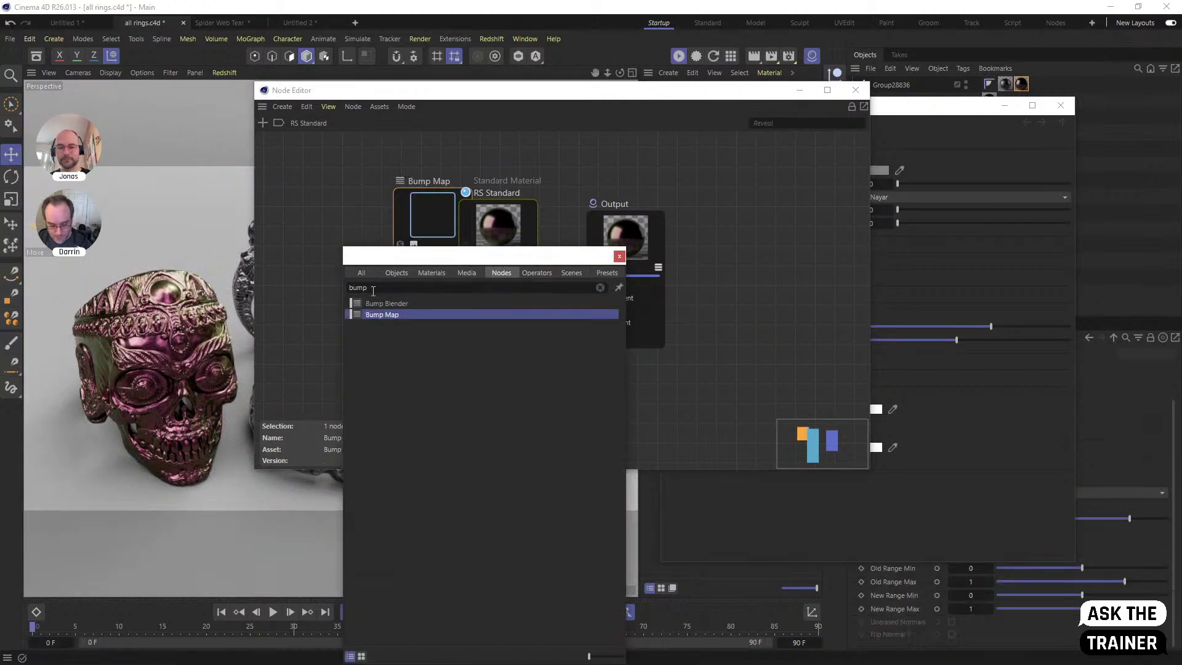
Search the node library for noise and add the legacy Noise node to the RS Standard graph
double_click(290, 312)
text(nd)
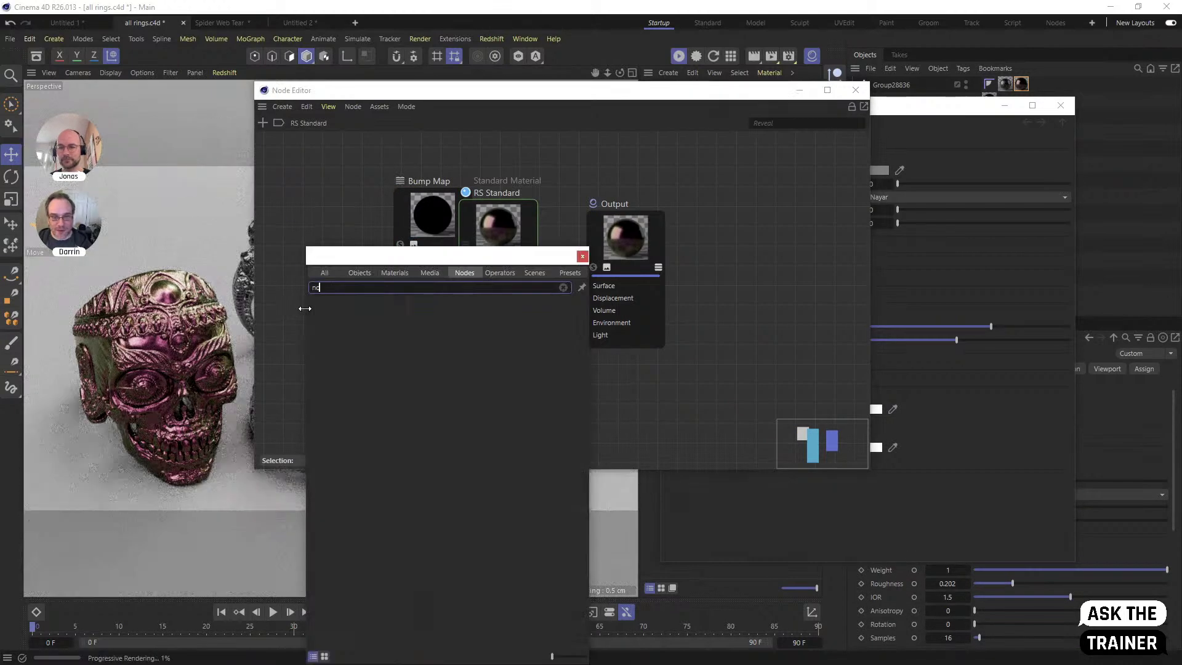
text(ise)
double_click(328, 313)
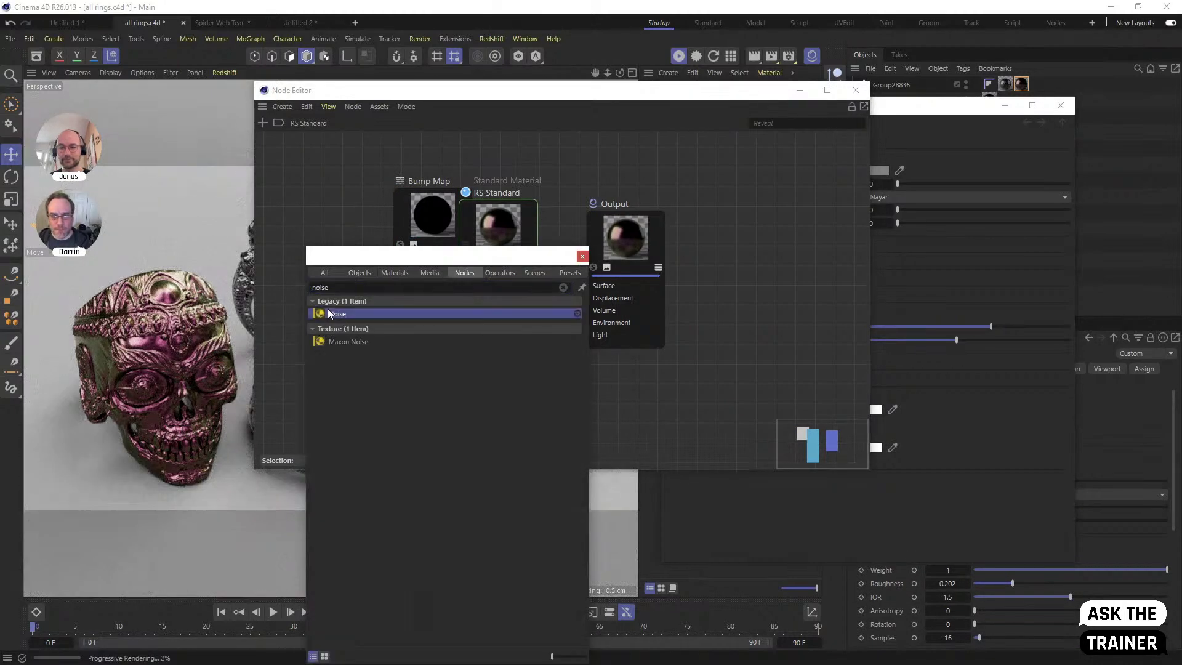
Wire the Noise output through the Bump Map node into RS Standard's Bump Map input, space the nodes out, and close both editors
drag(570, 198, 667, 278)
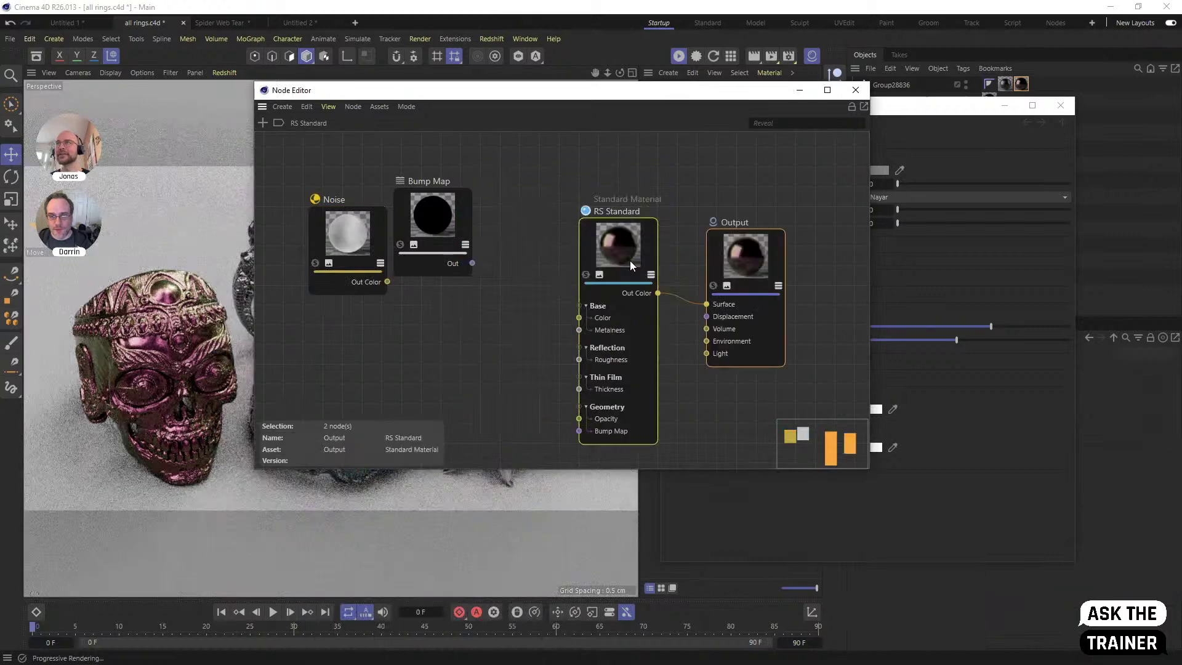
drag(388, 282, 591, 428)
drag(425, 211, 482, 346)
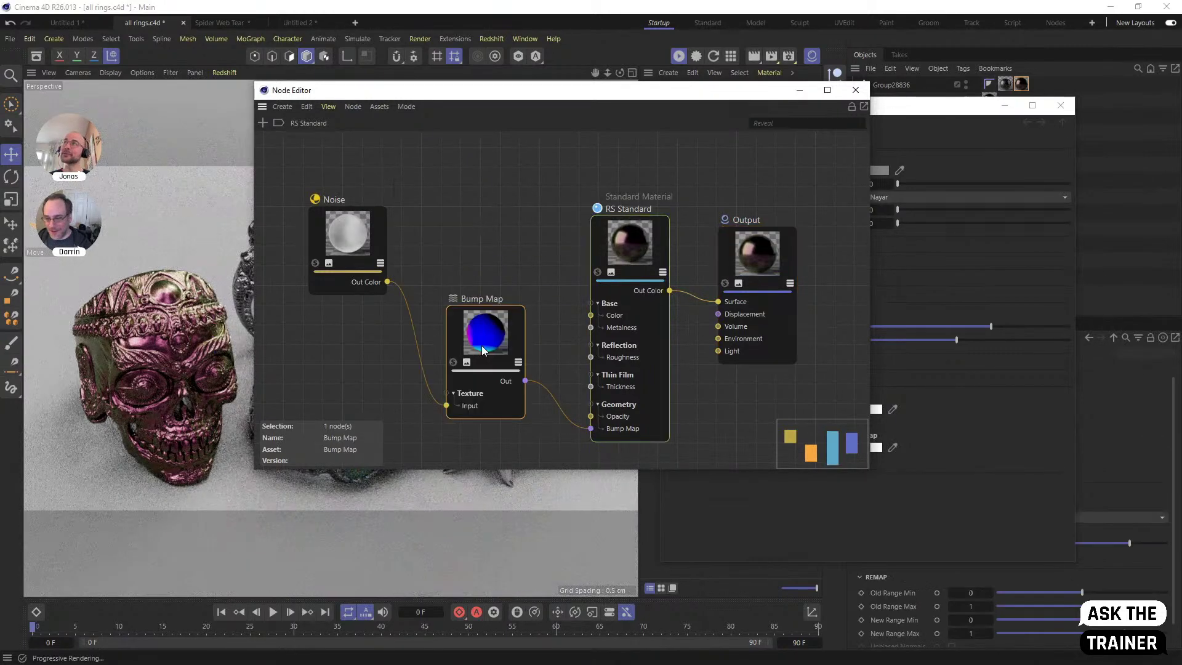
drag(360, 242, 359, 336)
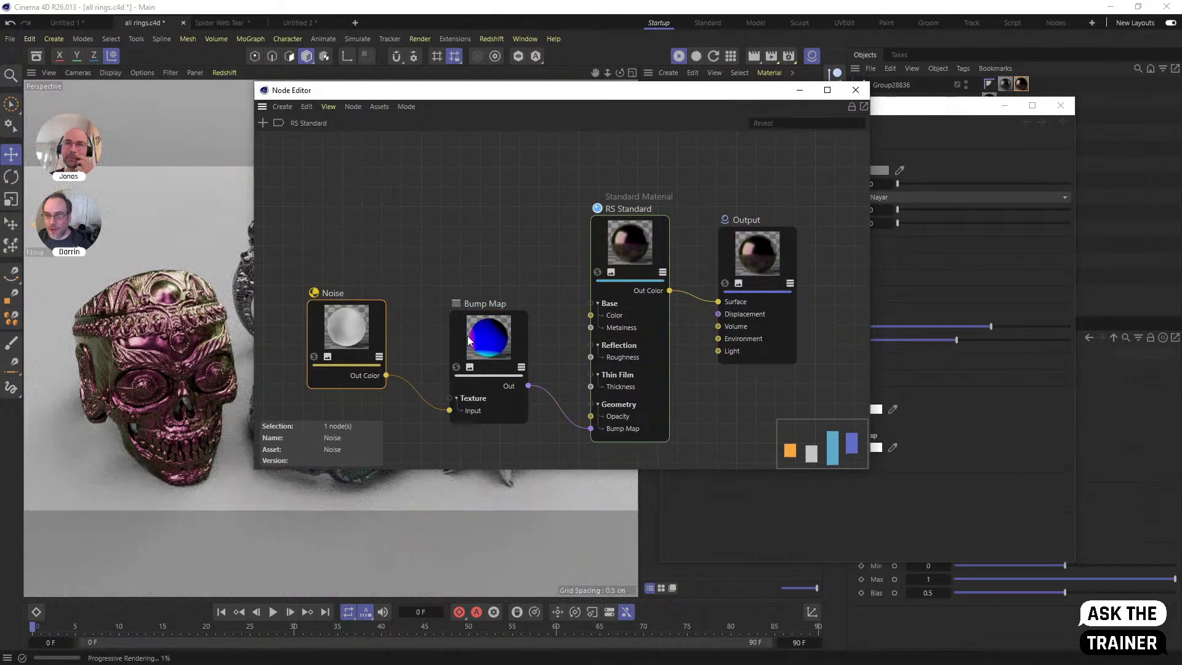
click(946, 537)
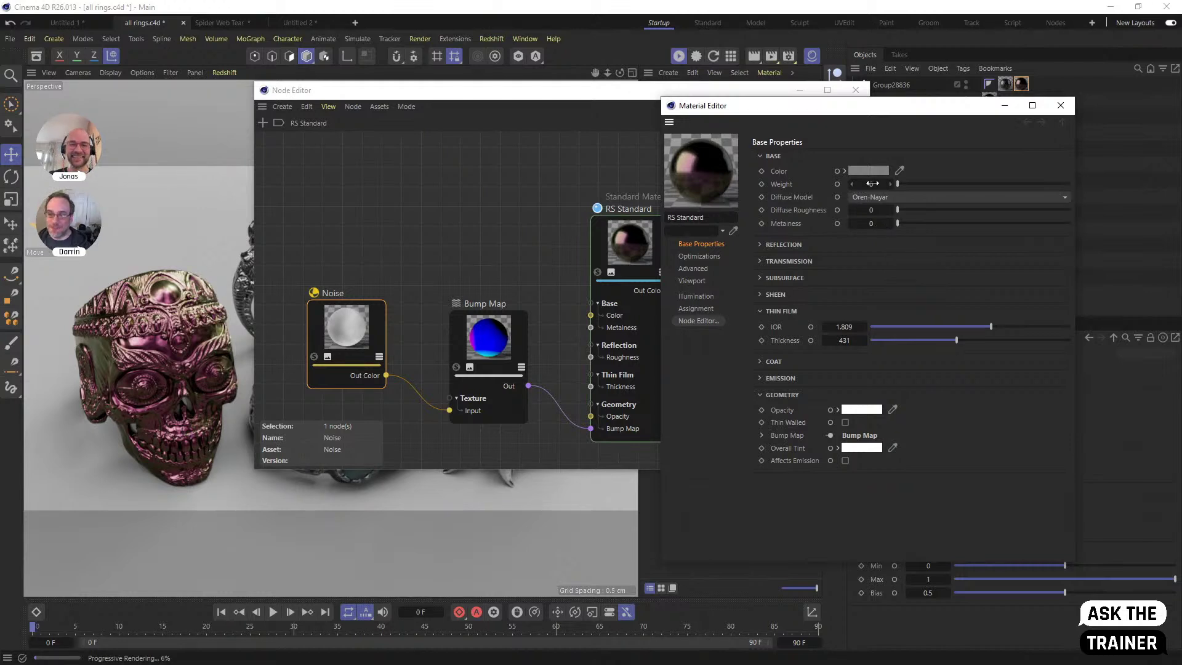
click(856, 90)
click(1060, 107)
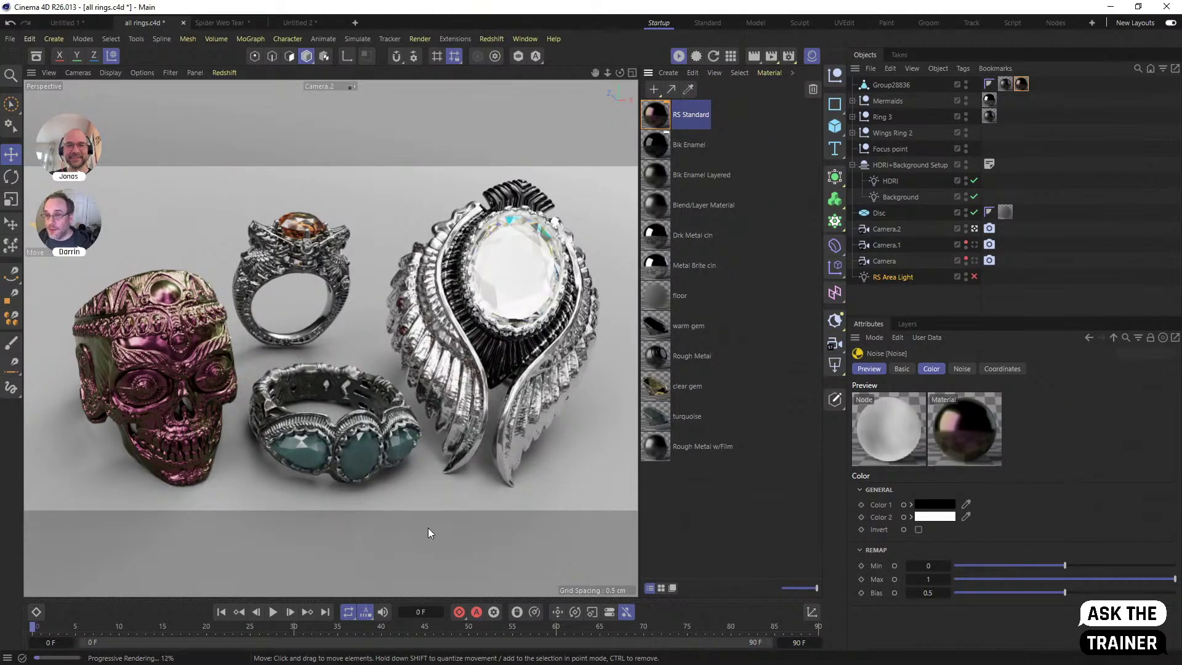
Review the RS Standard material's base properties in the Material Editor and close it
click(656, 116)
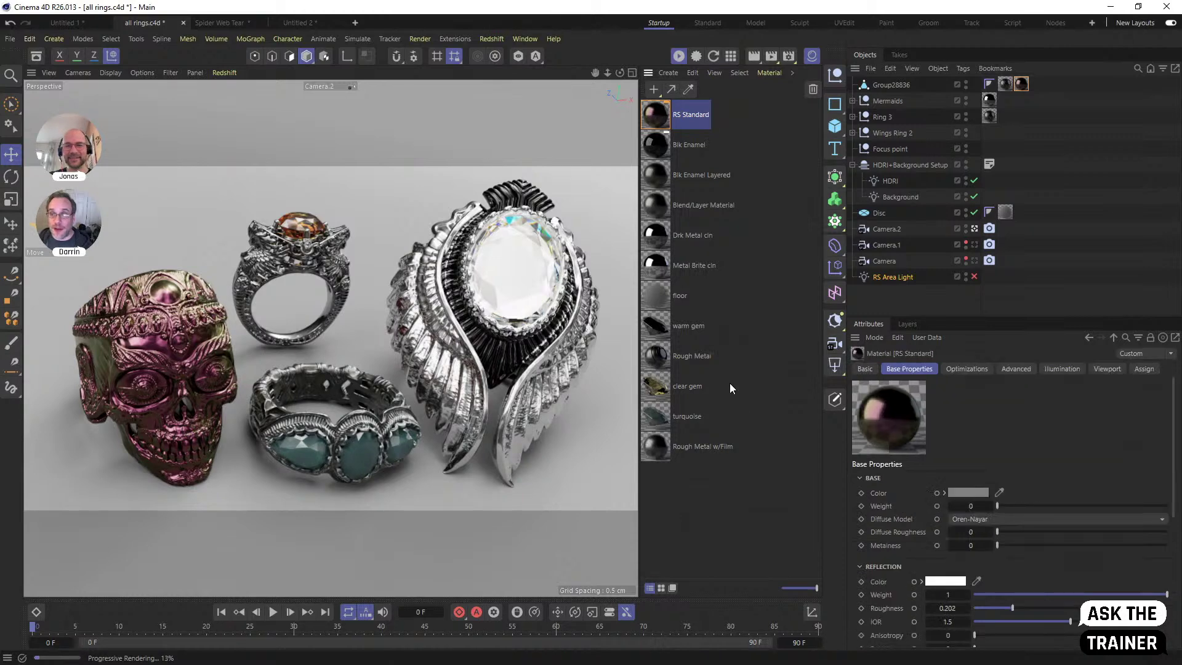
double_click(656, 116)
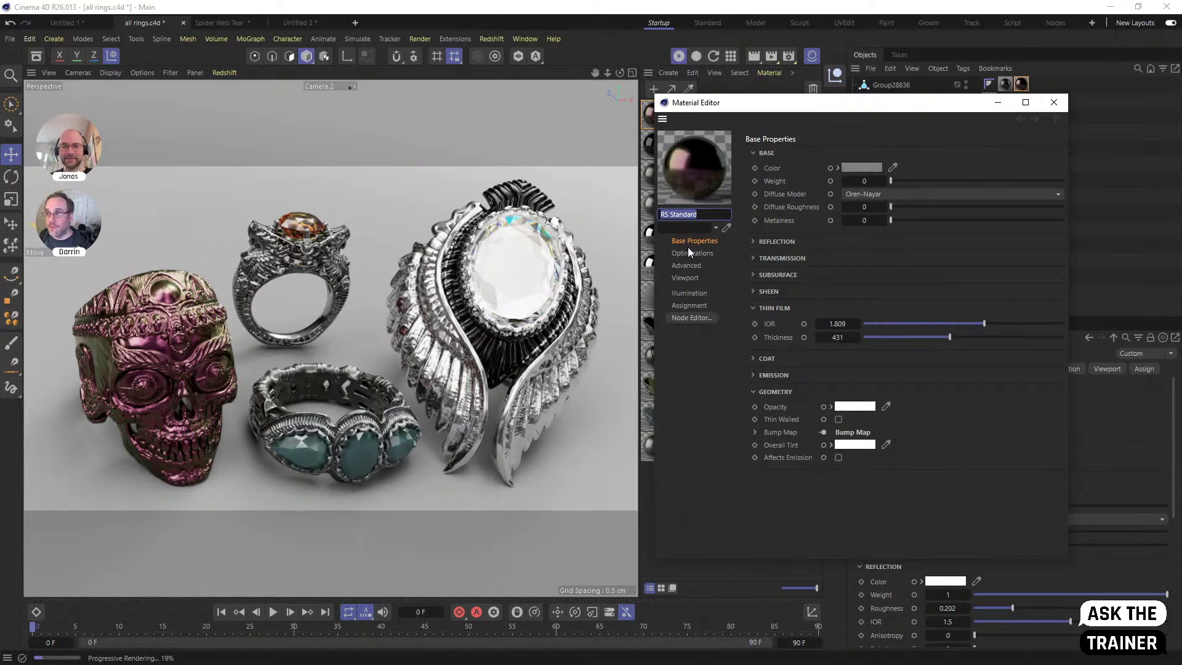
click(1054, 104)
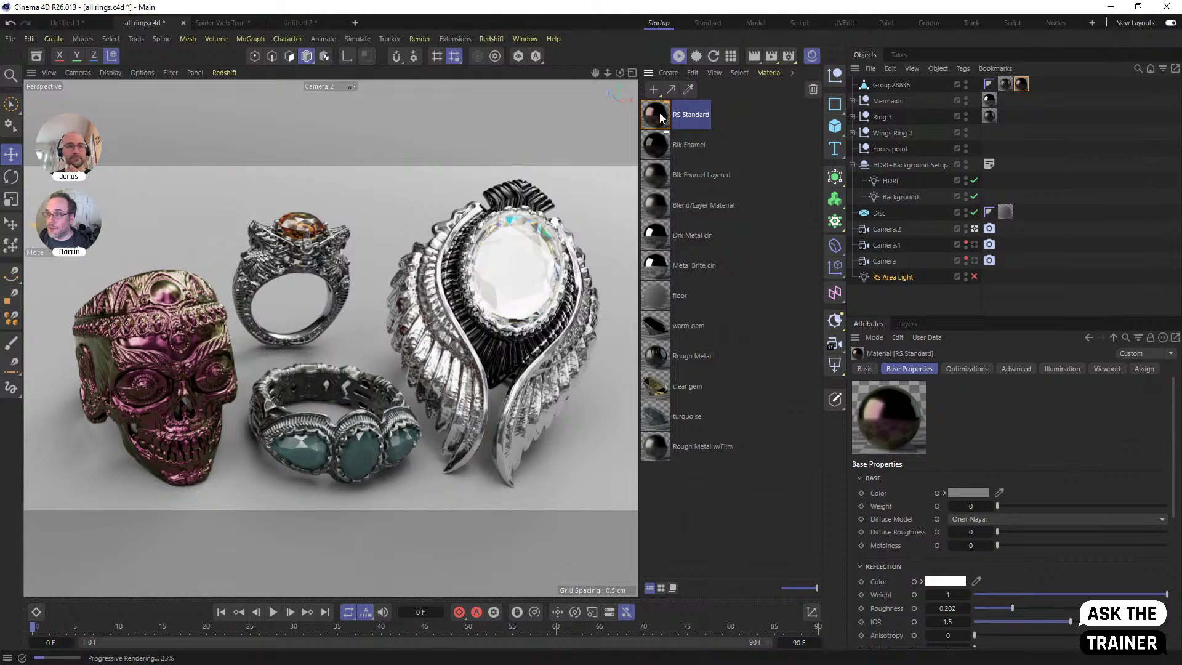
Delete the RS Standard material tag from the Group28836 object
click(1021, 83)
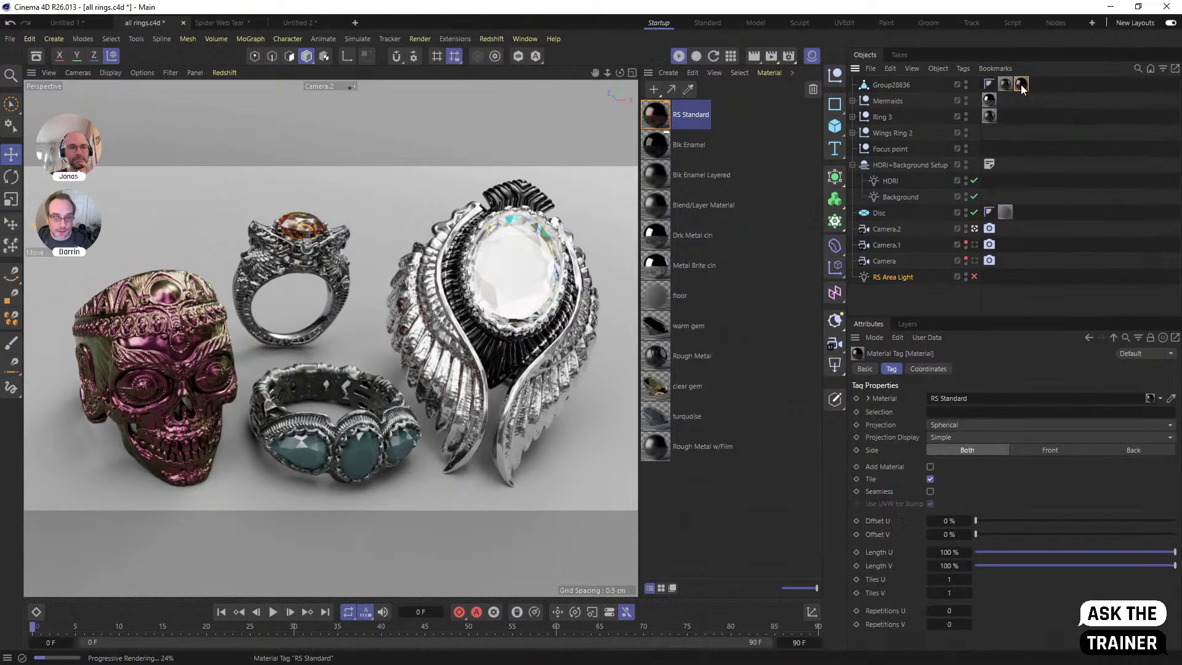
key(Delete)
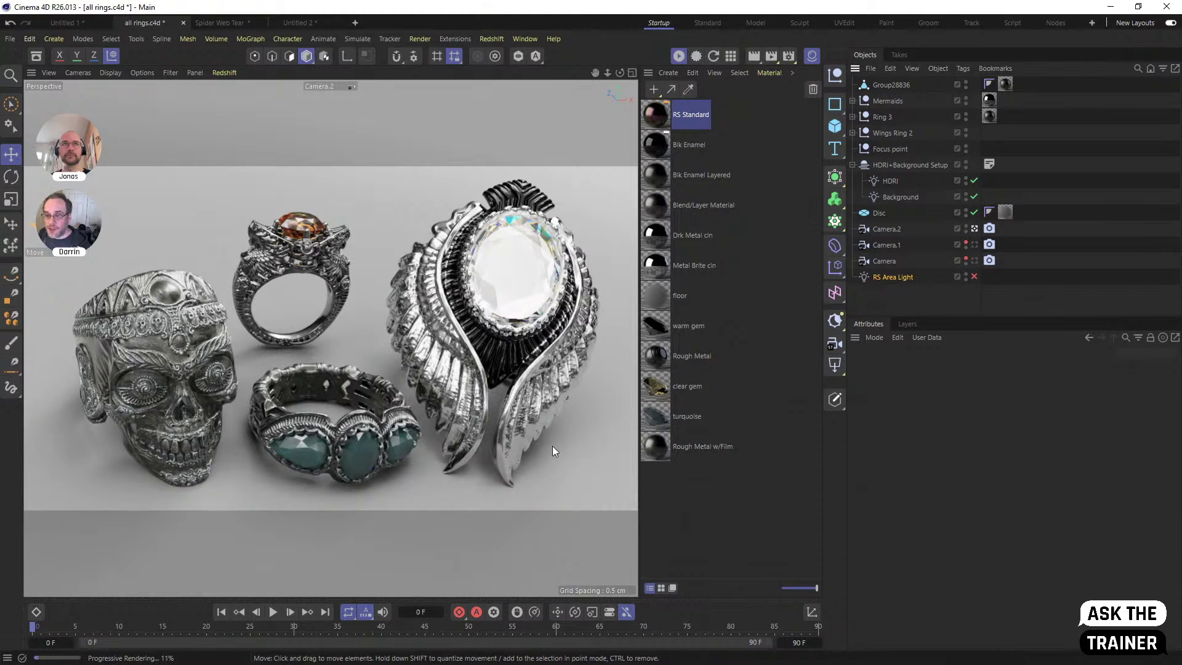
Open the node graph of the Rough Metal material assigned to the Group28836 object
click(1005, 84)
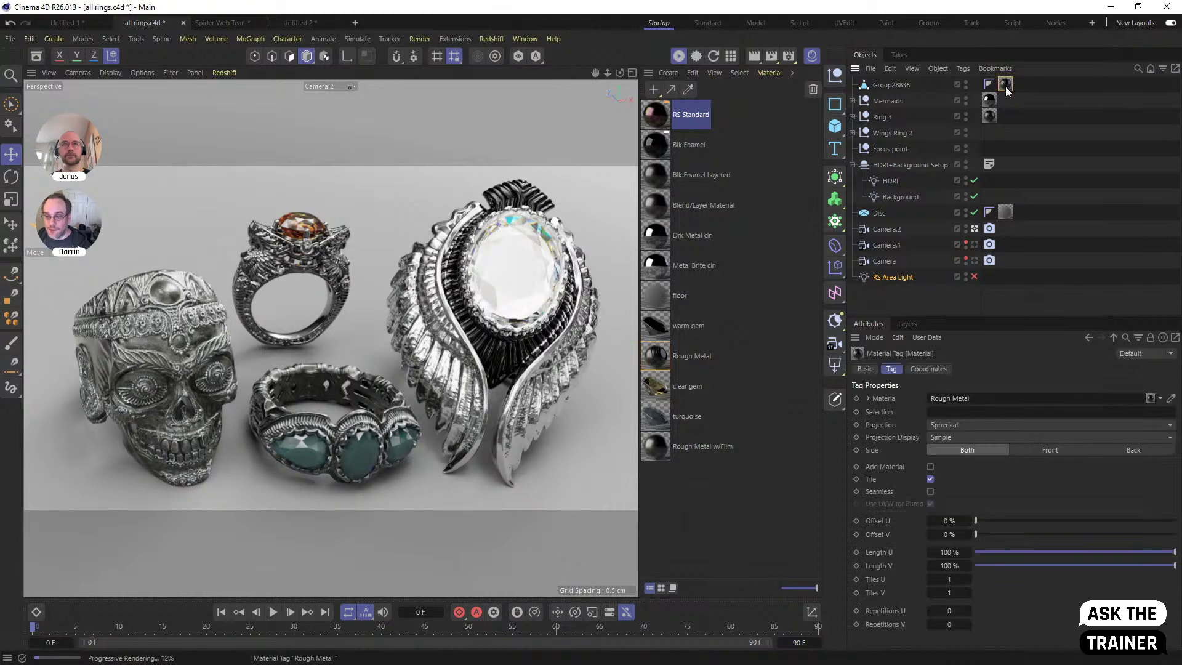
click(659, 360)
double_click(659, 360)
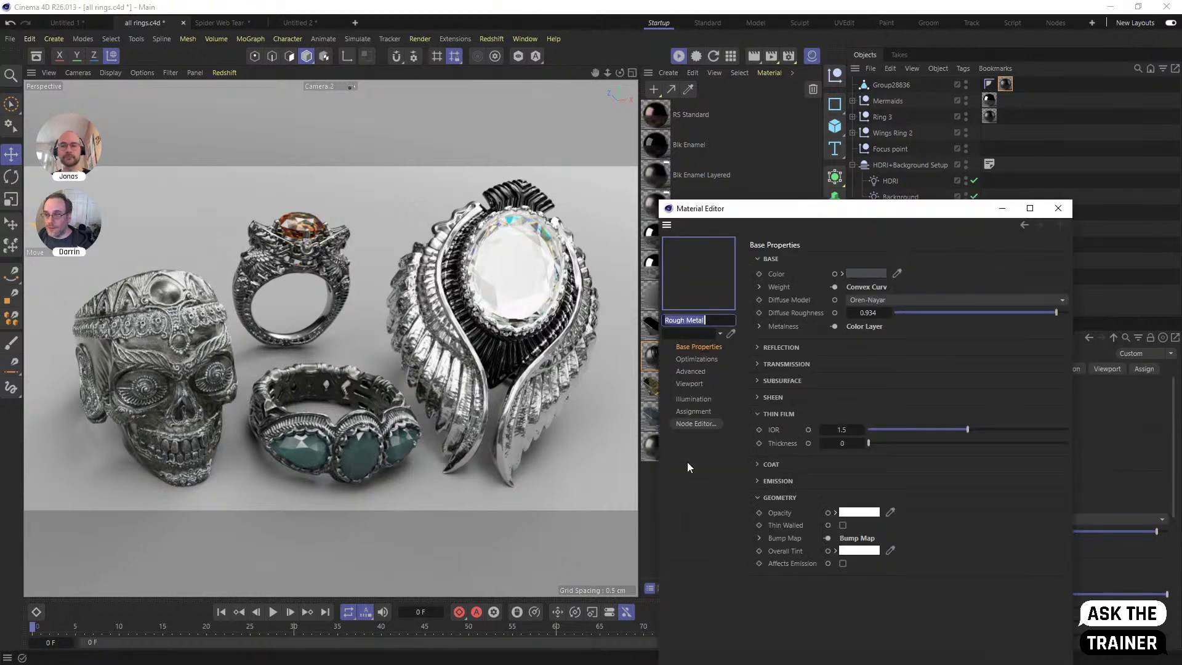
click(695, 424)
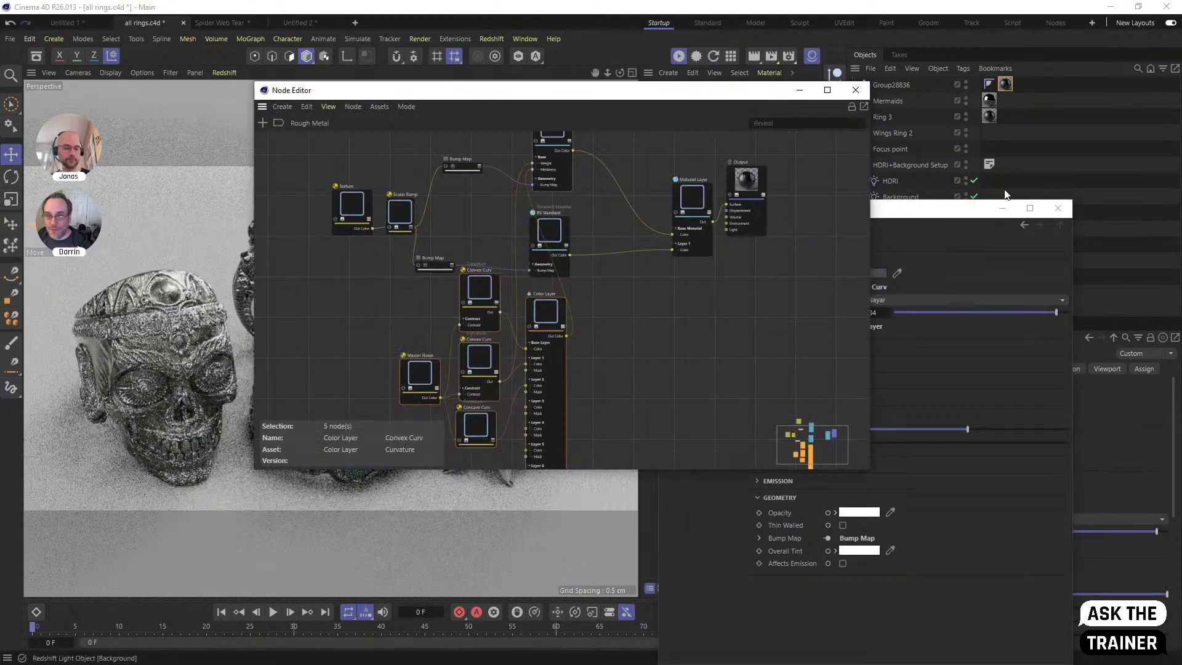
click(648, 319)
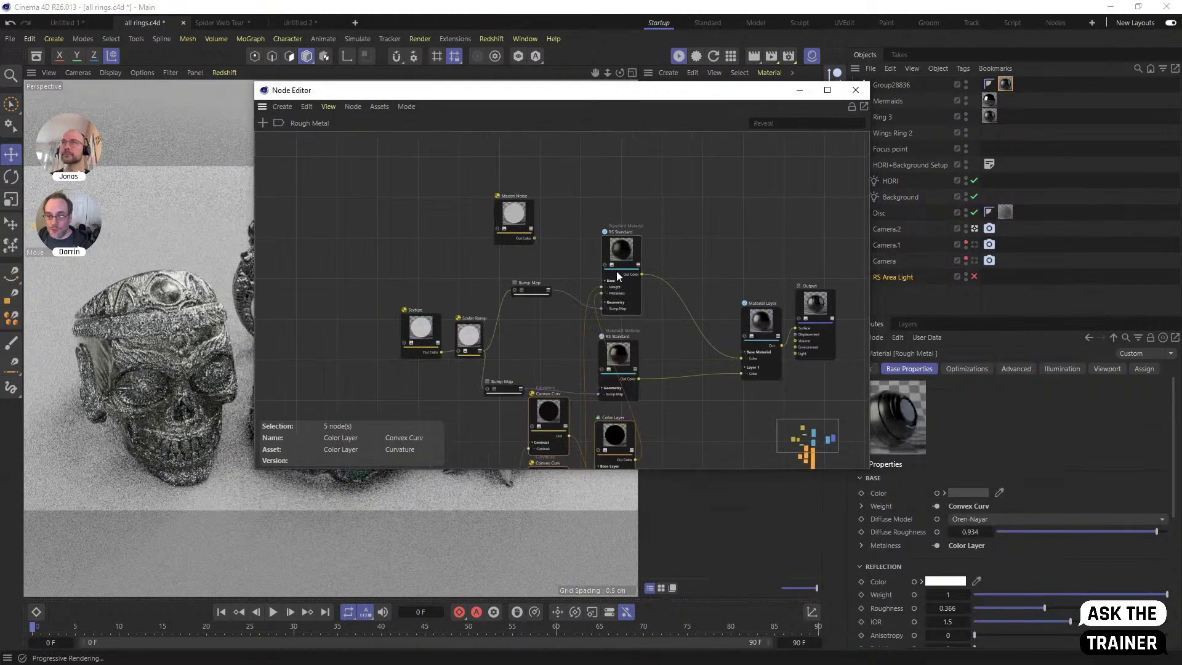
Space the two RS Standard nodes farther apart and move the Material Layer node between them and the Output node
drag(617, 275, 628, 256)
drag(625, 363, 637, 346)
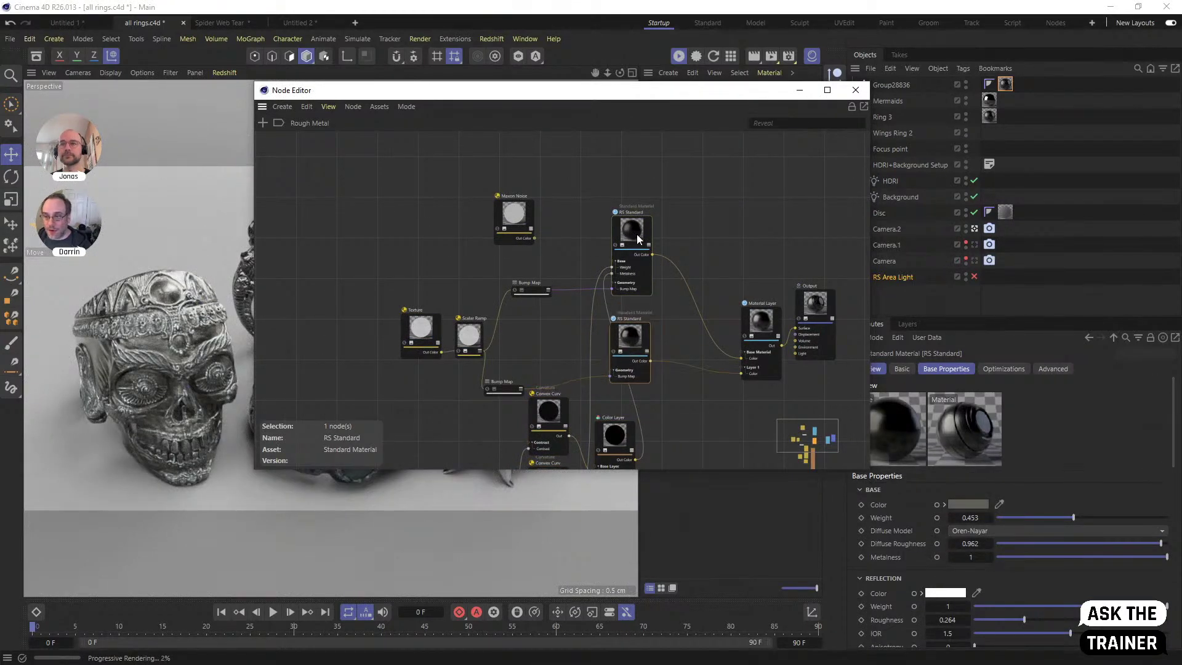
drag(638, 239, 636, 230)
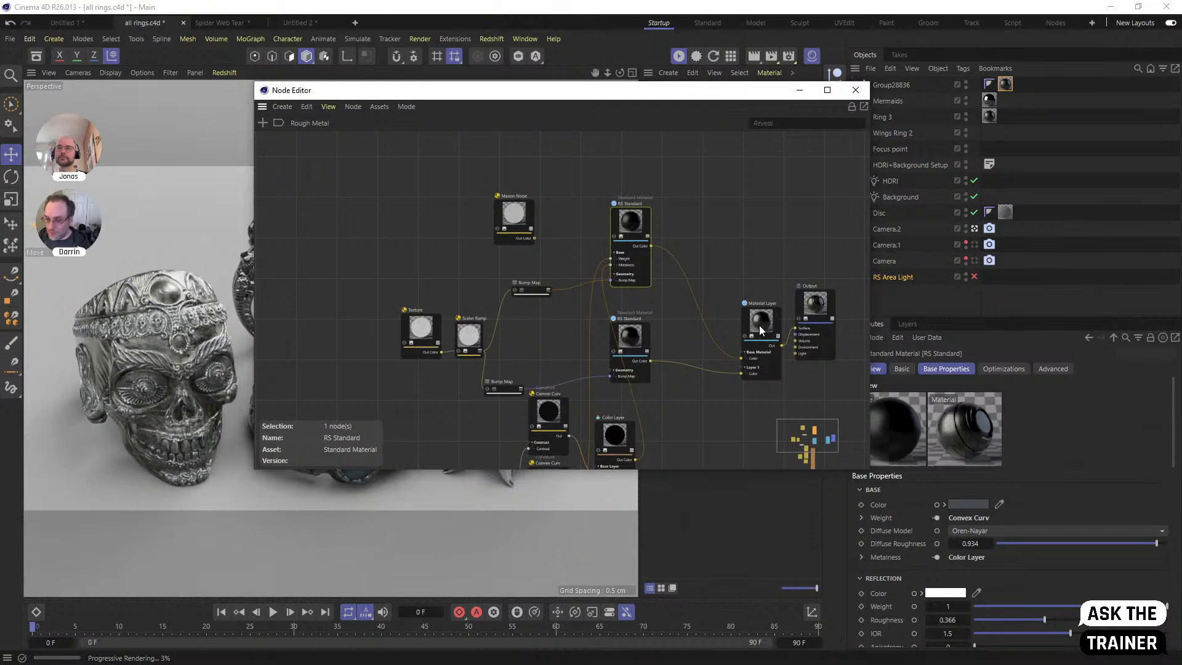
drag(759, 325, 730, 264)
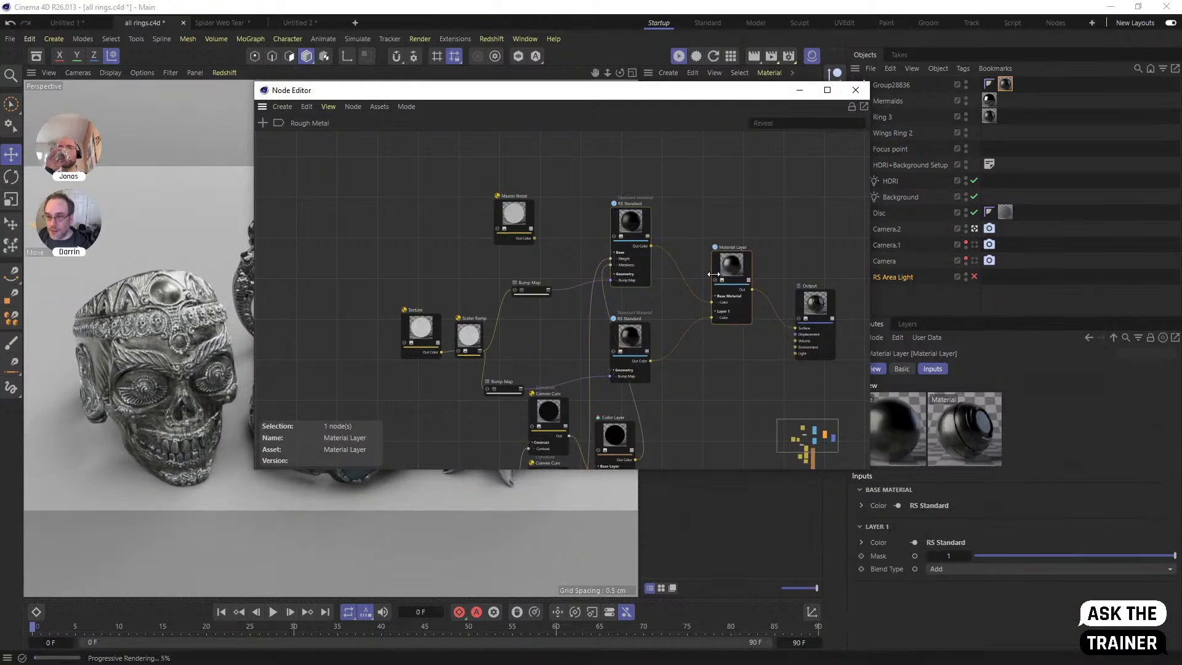
Inspect the Material Layer node's Layer 1 inputs and the available blend types, keeping the current blend type
scroll(715, 277, up, 4)
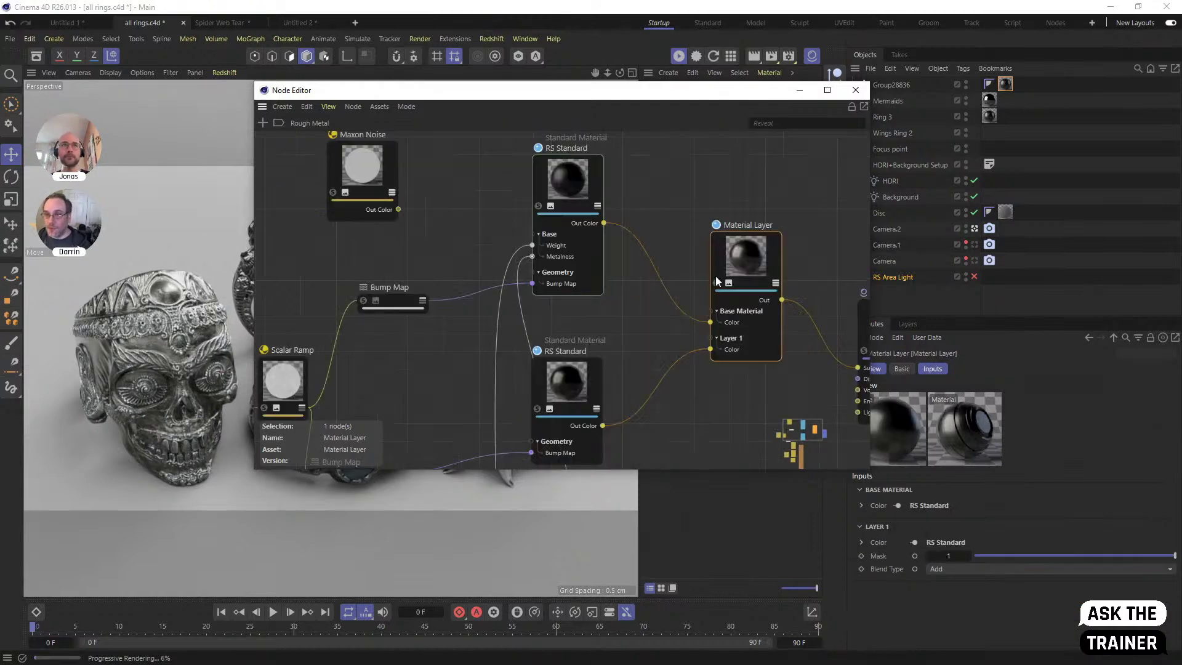
middle_drag(751, 282, 671, 228)
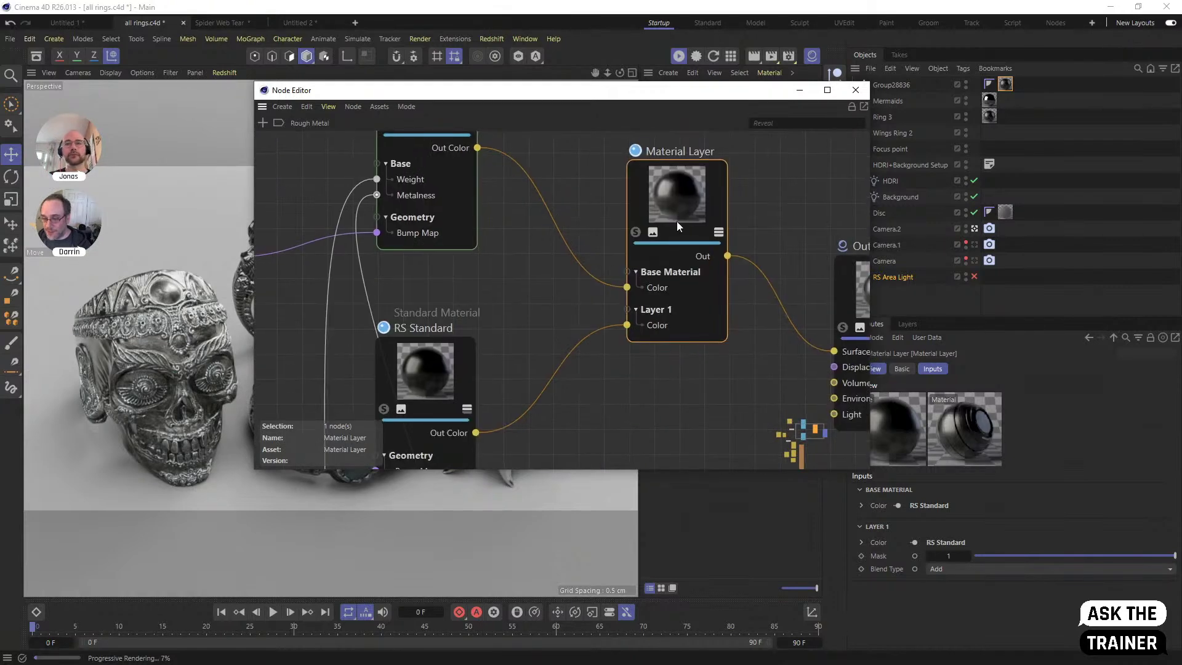
drag(743, 92, 660, 89)
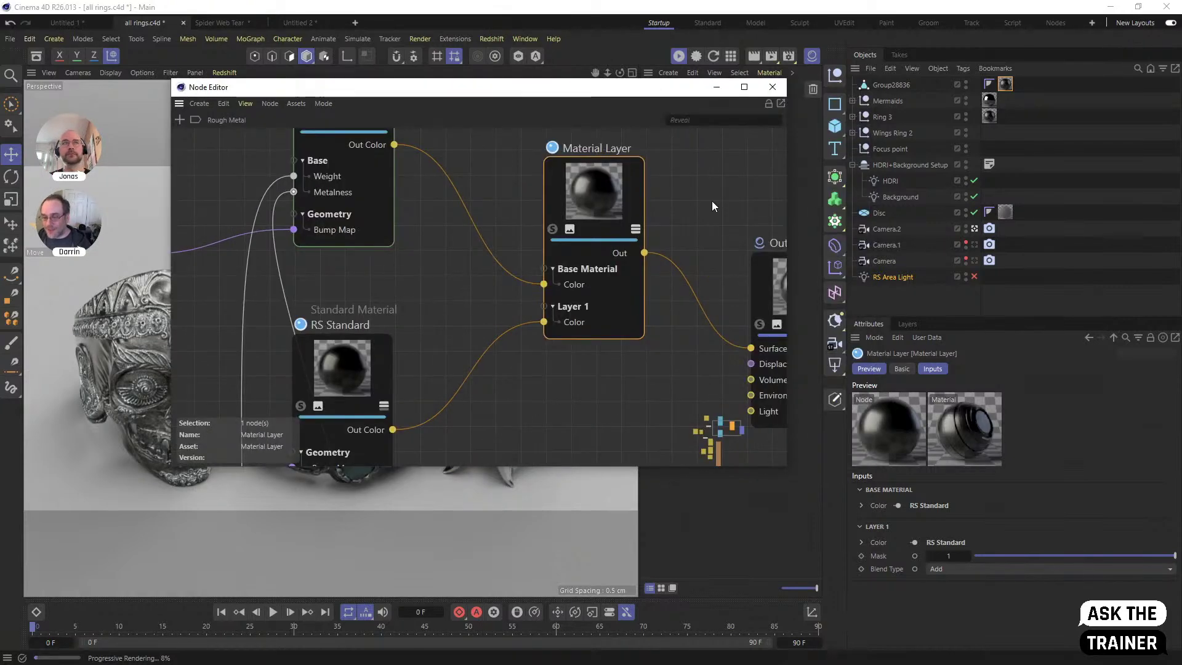
click(862, 527)
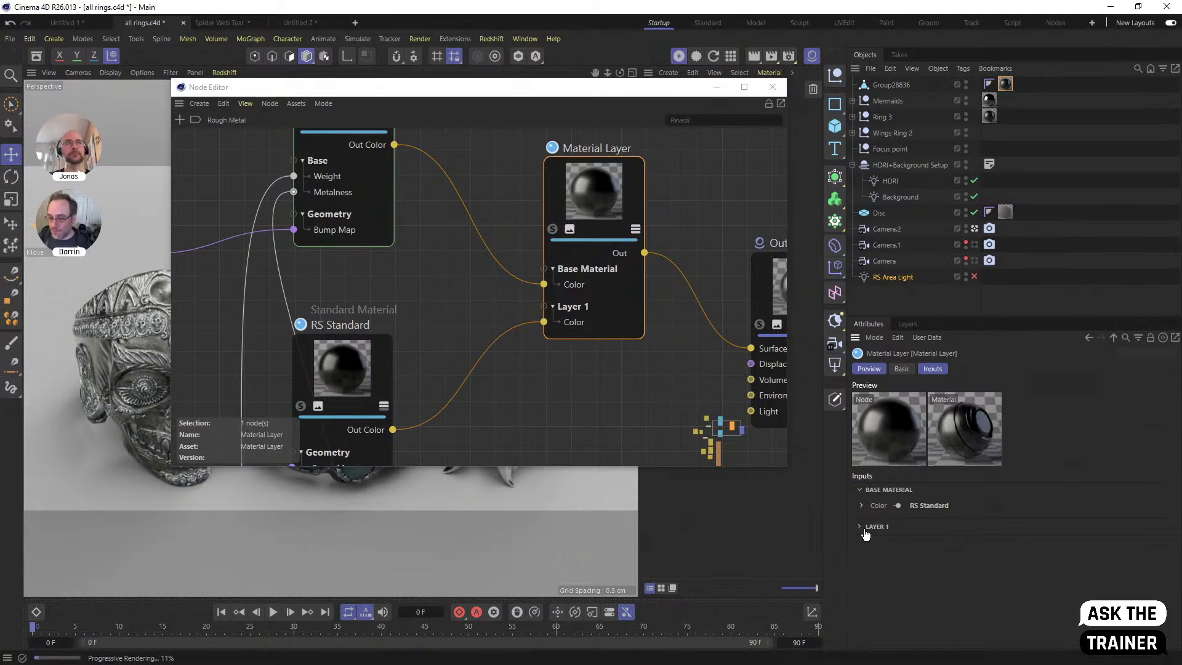
click(858, 527)
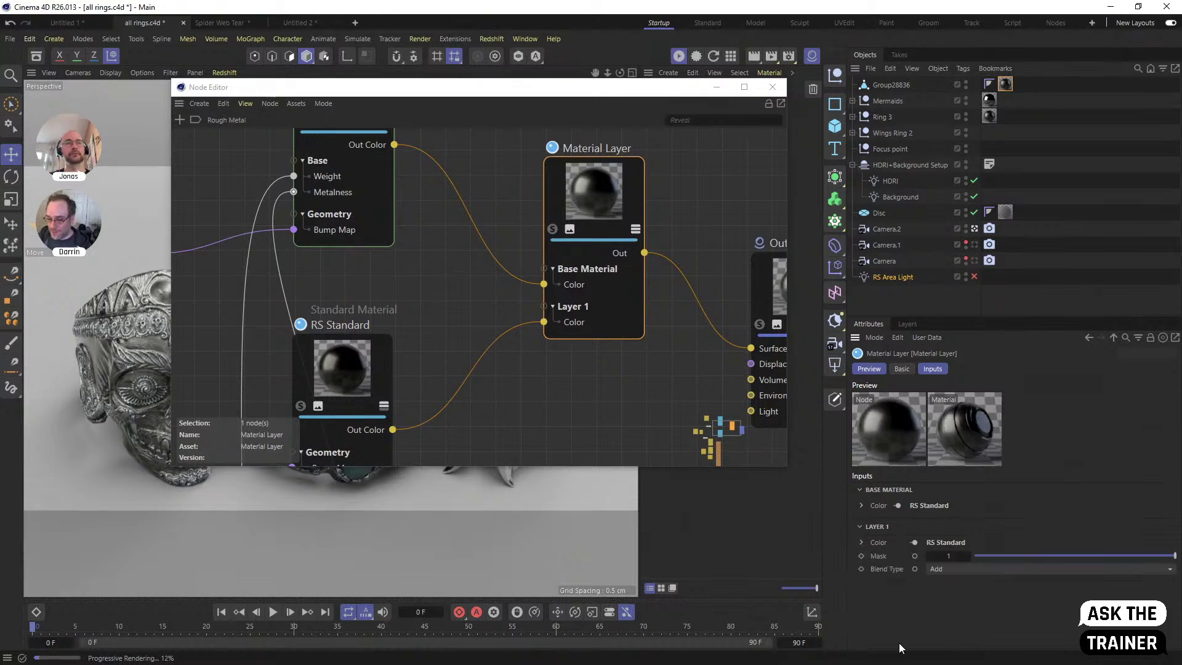
click(983, 568)
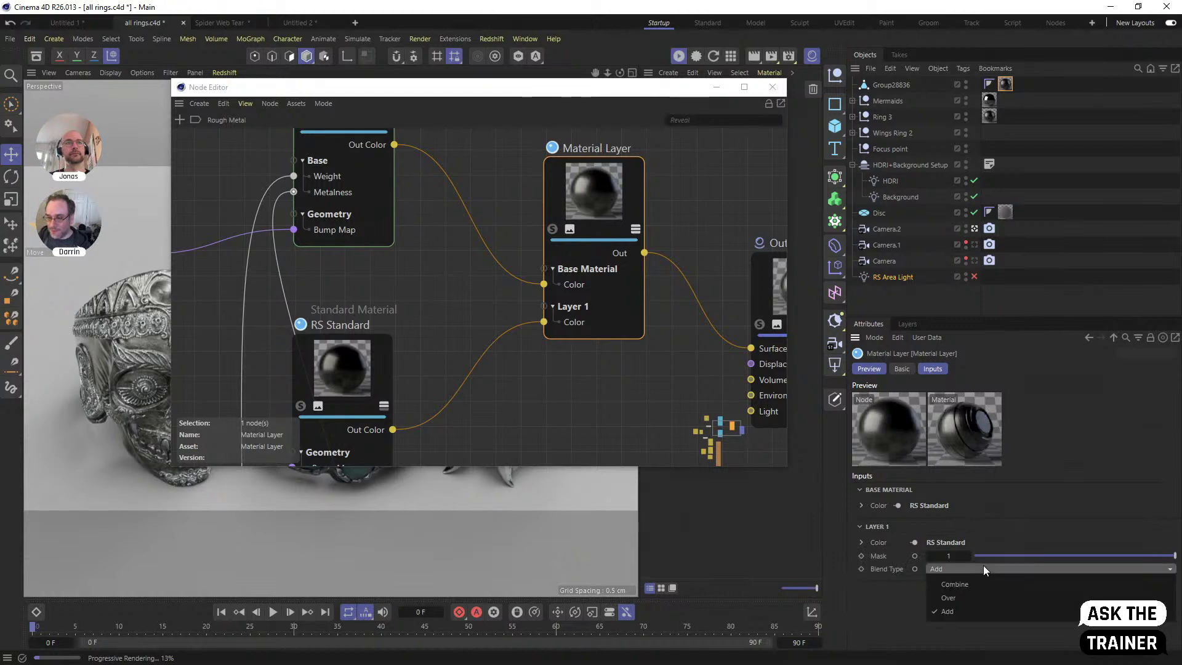
click(873, 628)
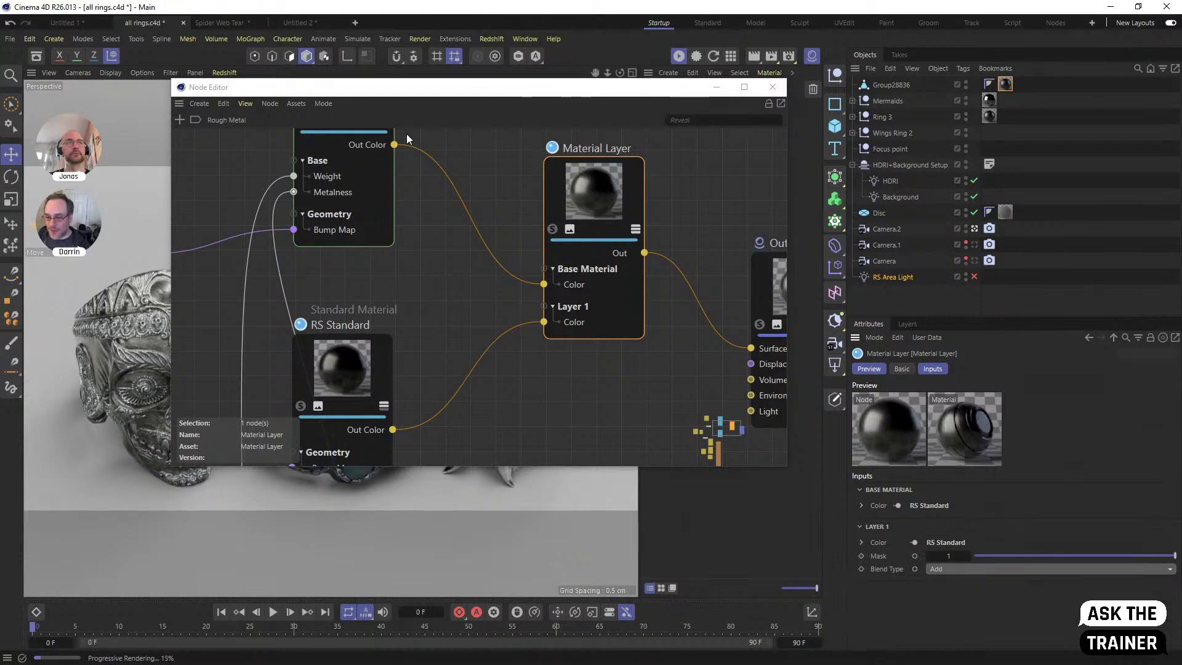
Move the Node Editor aside to examine the rendered rings, and close it
drag(412, 94, 727, 188)
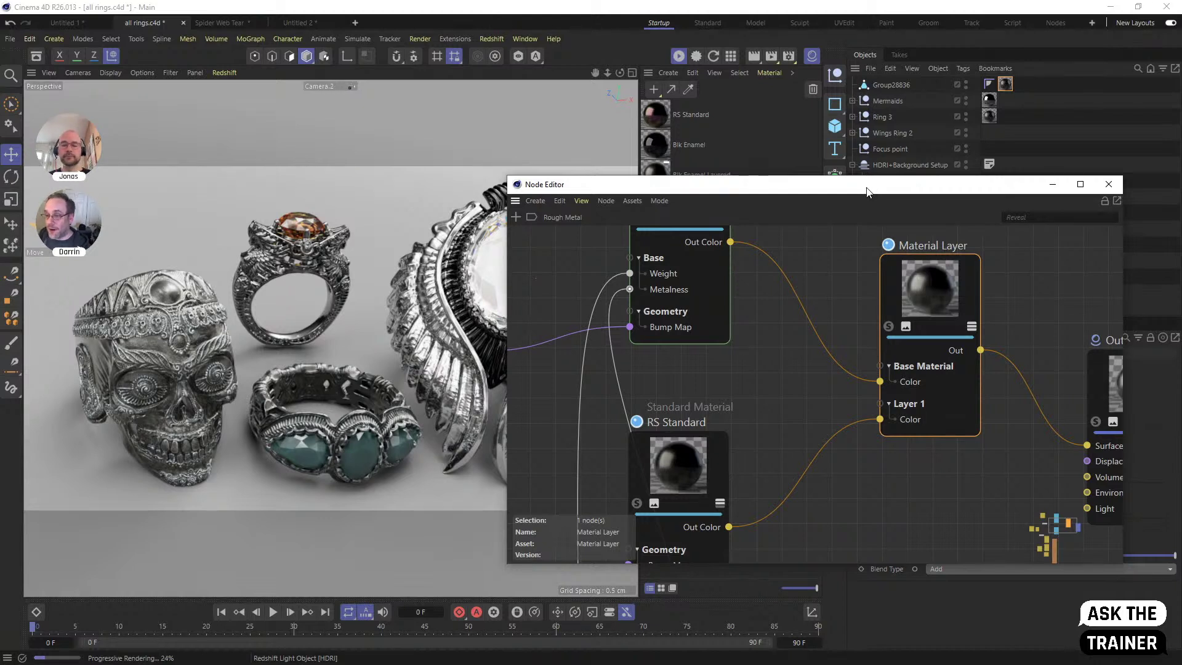
drag(998, 187, 984, 176)
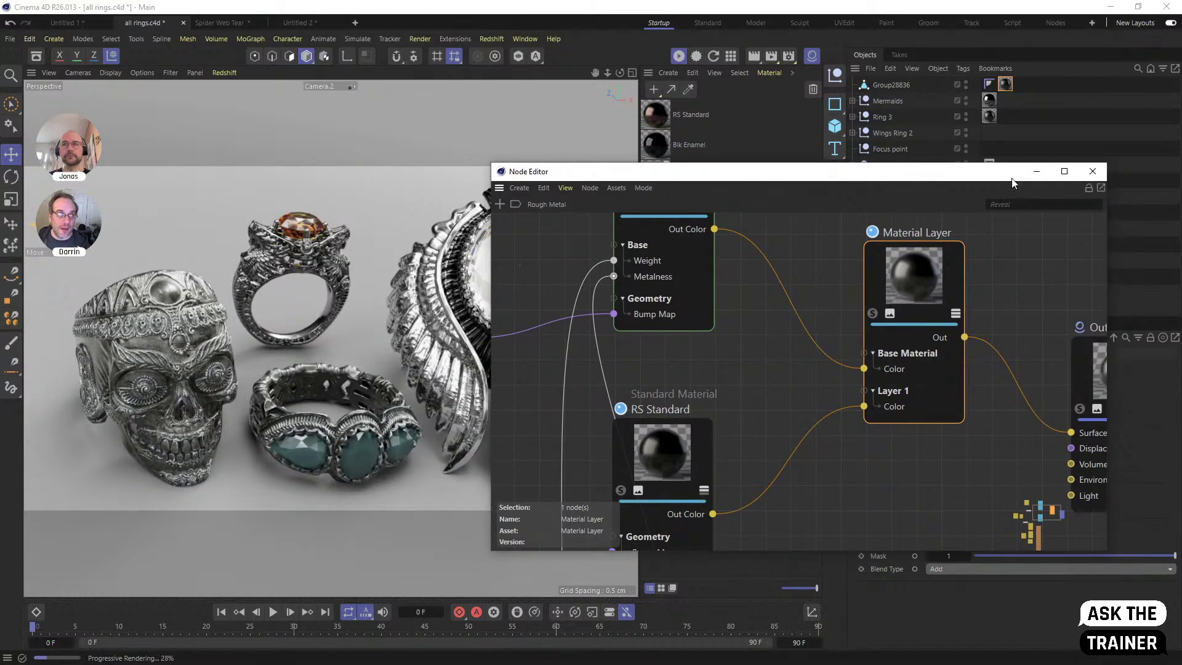
click(1092, 173)
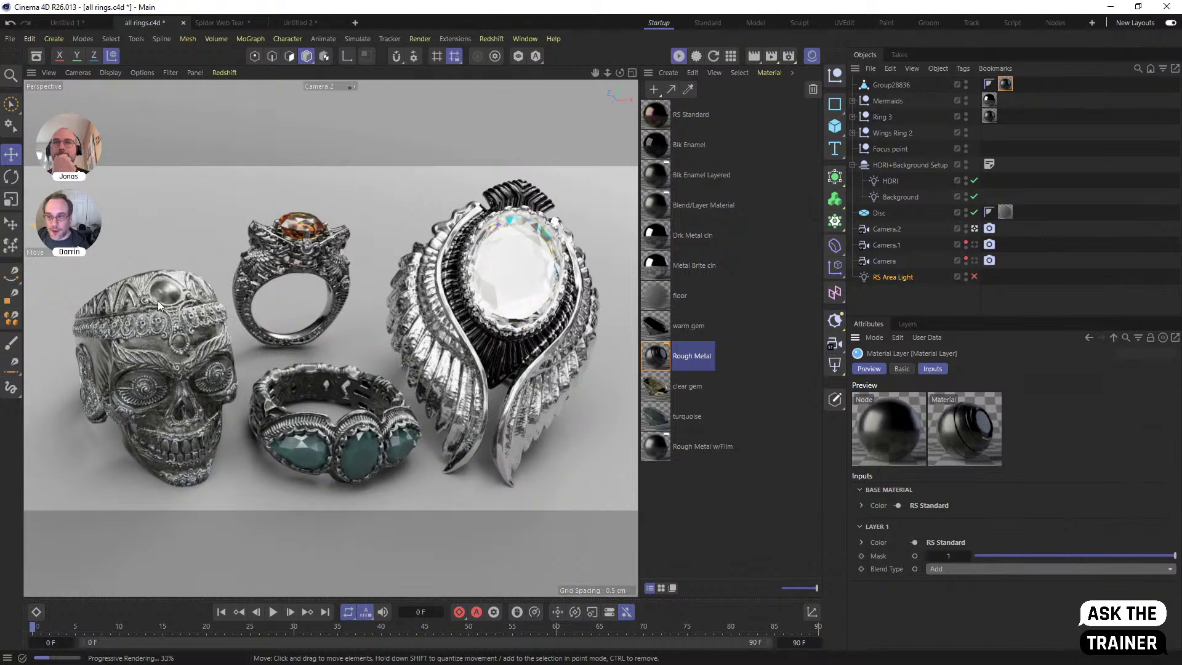
Reopen the Rough Metal node graph and inspect the Texture and Scalar Ramp nodes that feed the bump maps
double_click(656, 360)
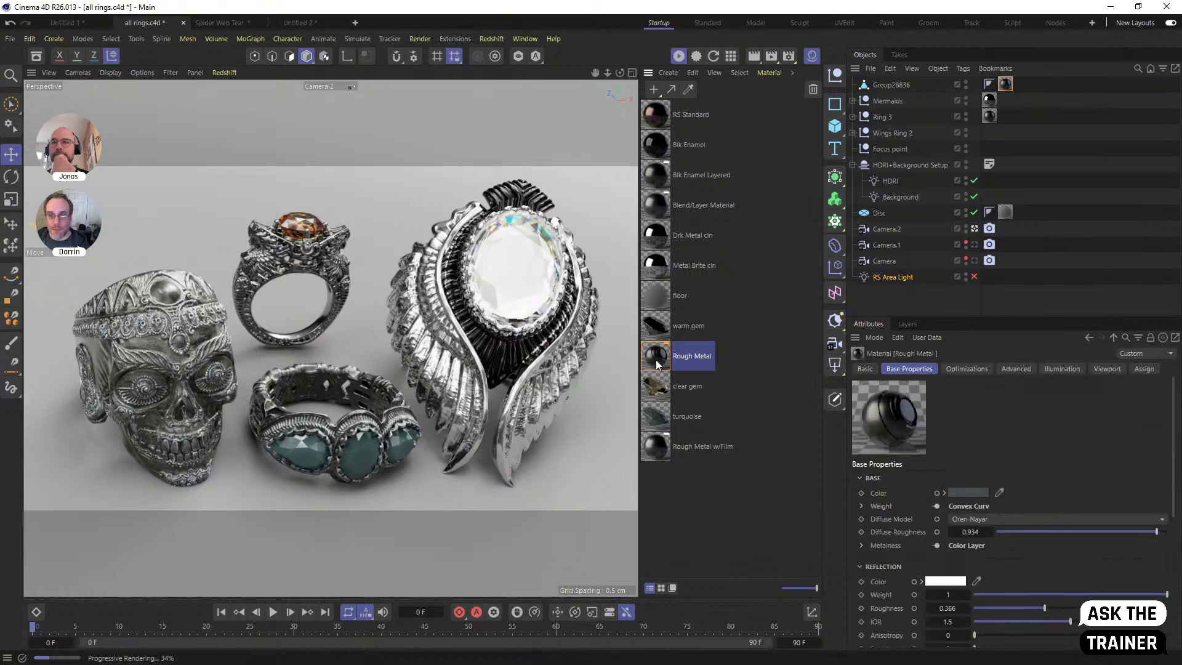
click(695, 423)
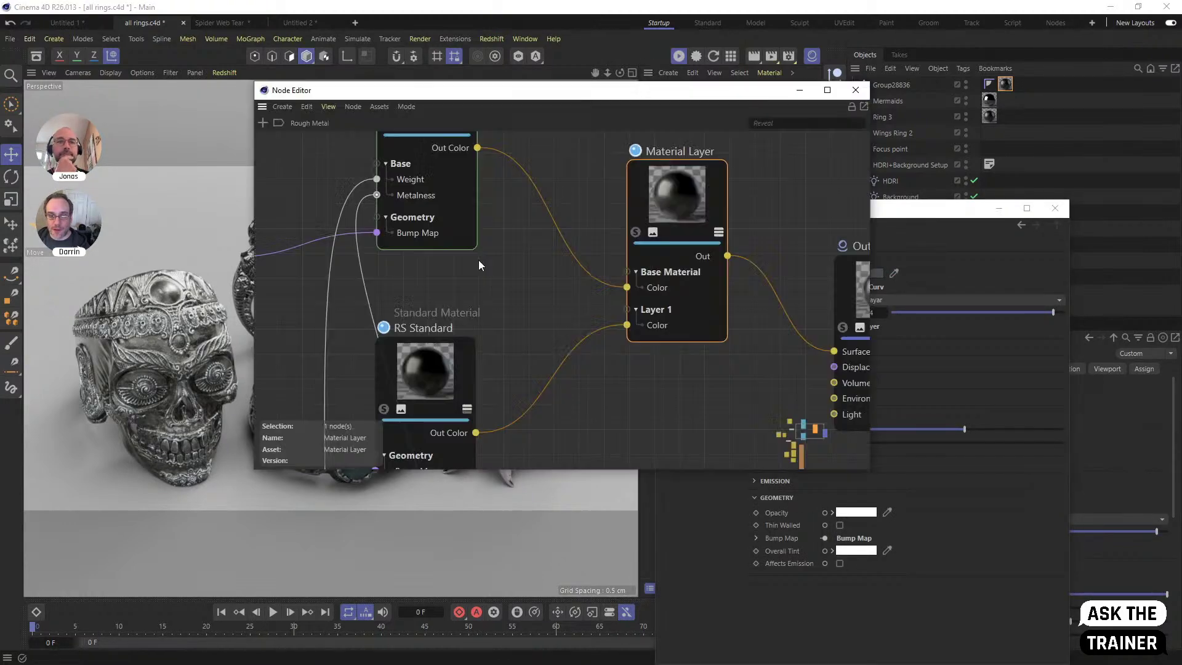
middle_drag(651, 385, 962, 550)
middle_drag(307, 345, 460, 250)
click(456, 267)
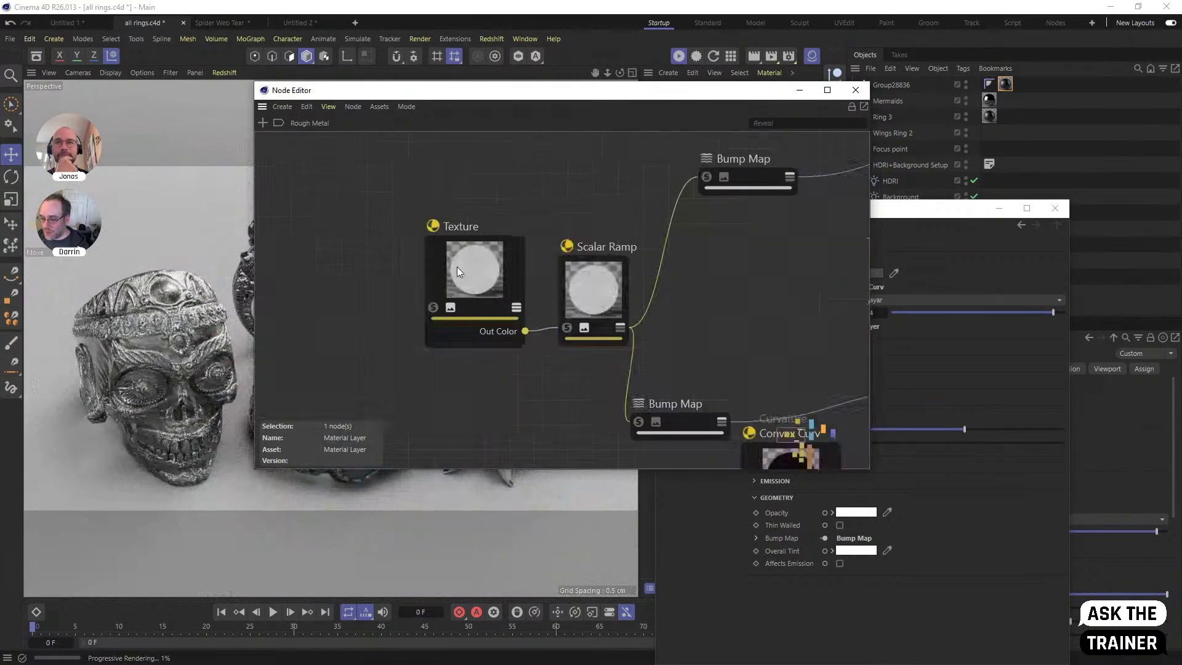
click(1055, 210)
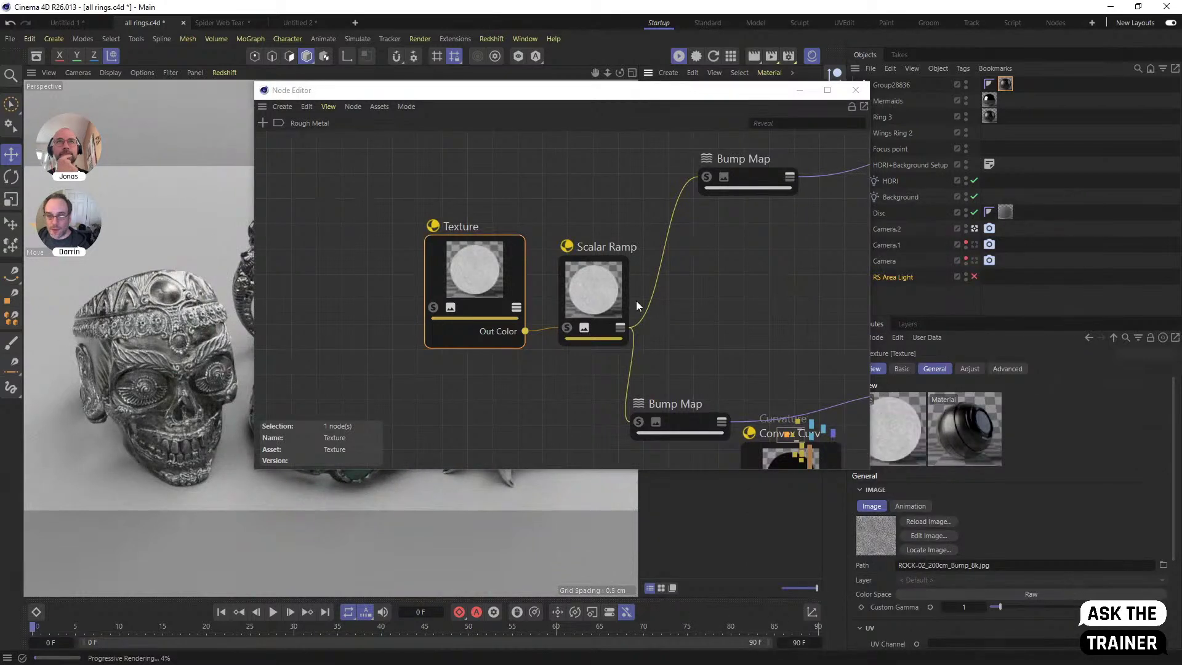
click(589, 296)
middle_drag(742, 307, 490, 381)
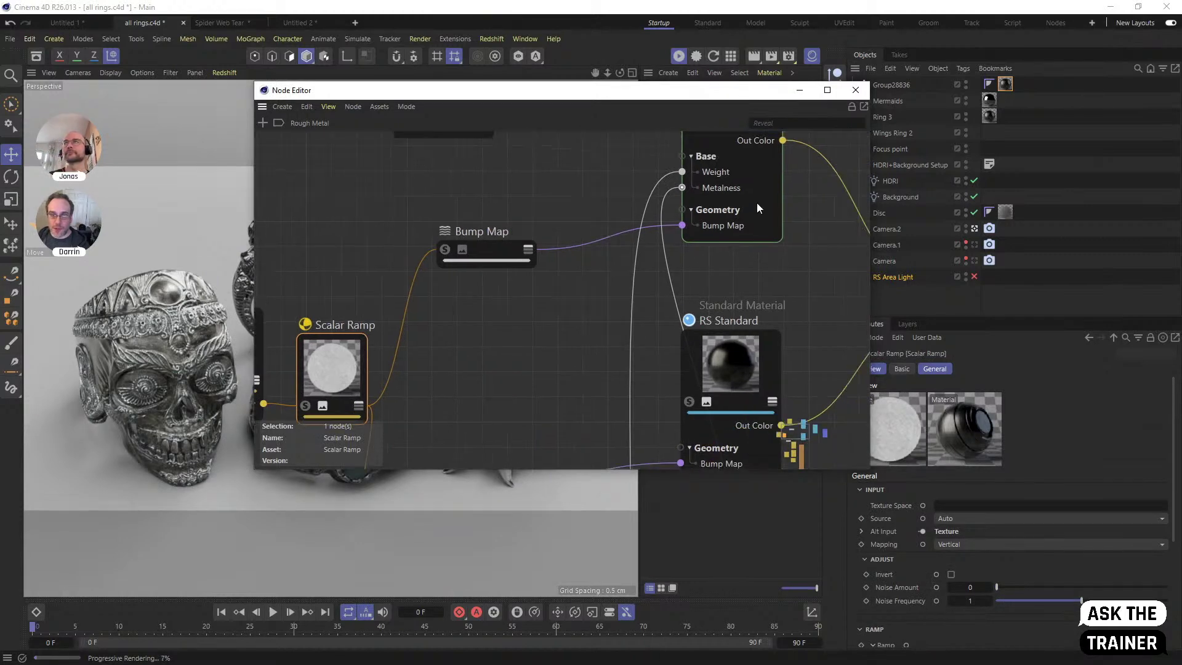
Toggle solo on the RS Standard node feeding Base Material to compare its effect, leave it soloed, and shift the node slightly
middle_drag(756, 202, 729, 257)
middle_drag(689, 145, 582, 223)
click(567, 252)
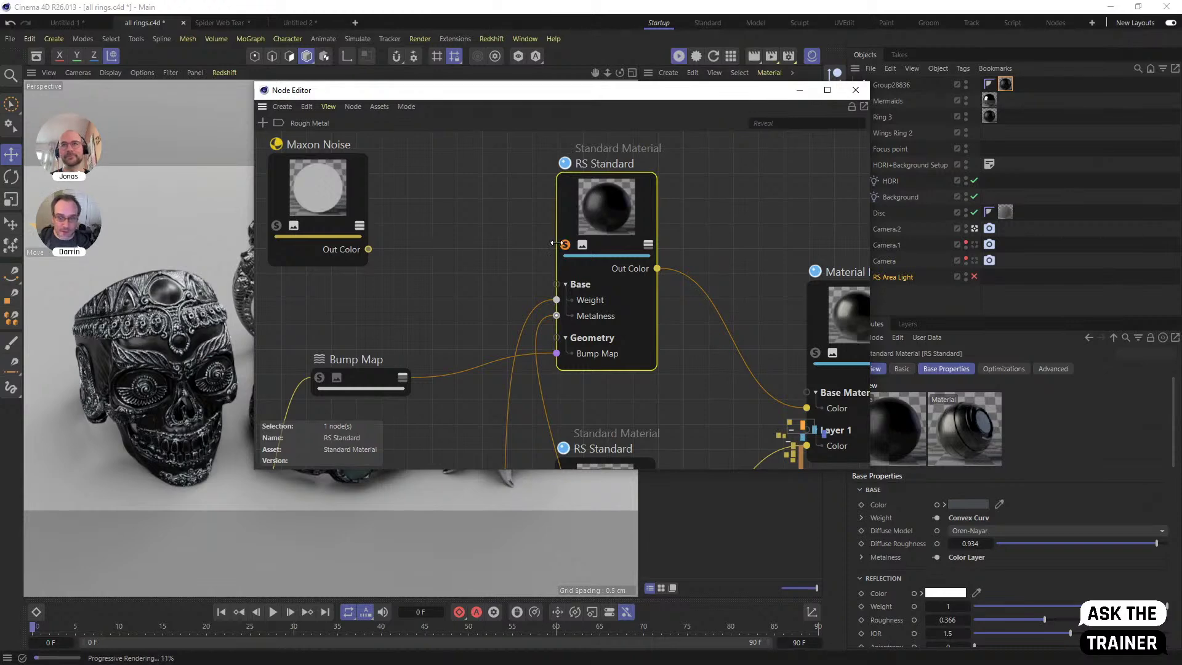
click(565, 245)
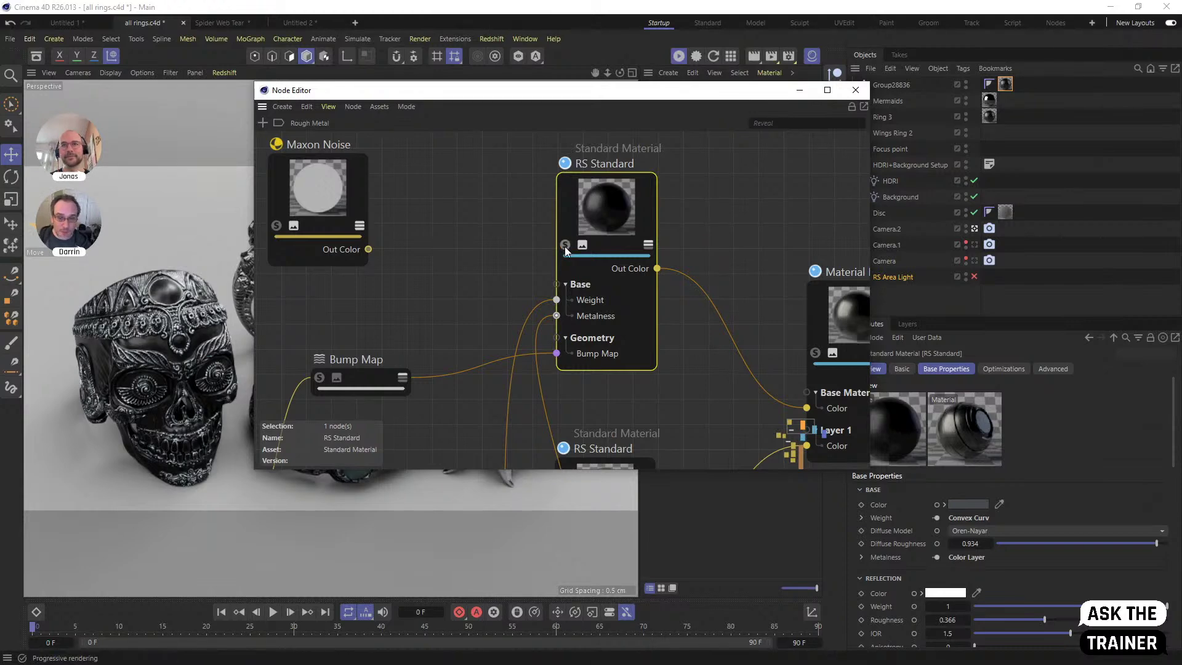
click(566, 245)
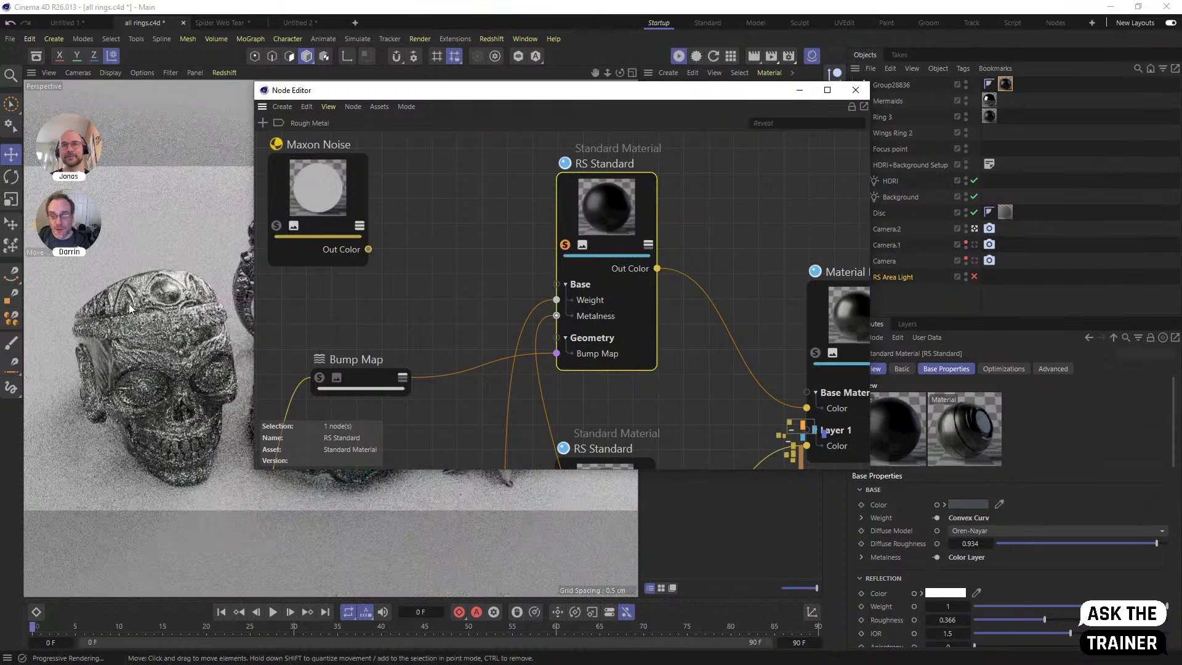
drag(593, 216, 622, 223)
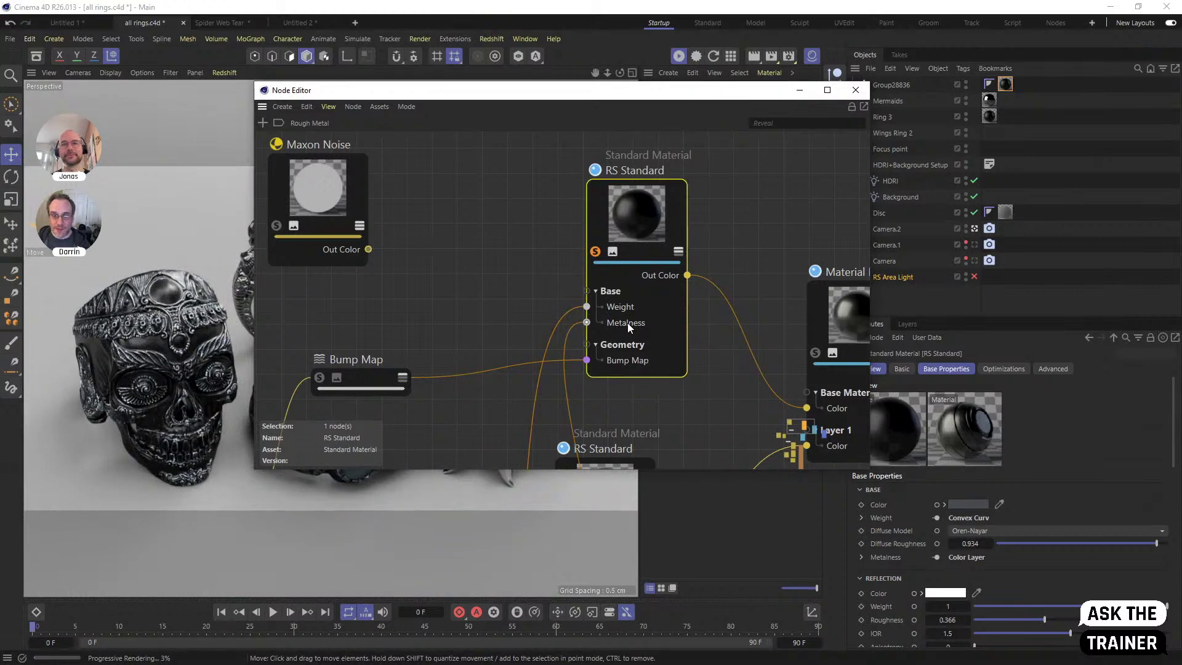
Solo the two Convex Curv nodes and the Concave Curv node in turn to compare their curvature masks on the skull ring
scroll(627, 323, down, 10)
middle_drag(564, 266, 645, 320)
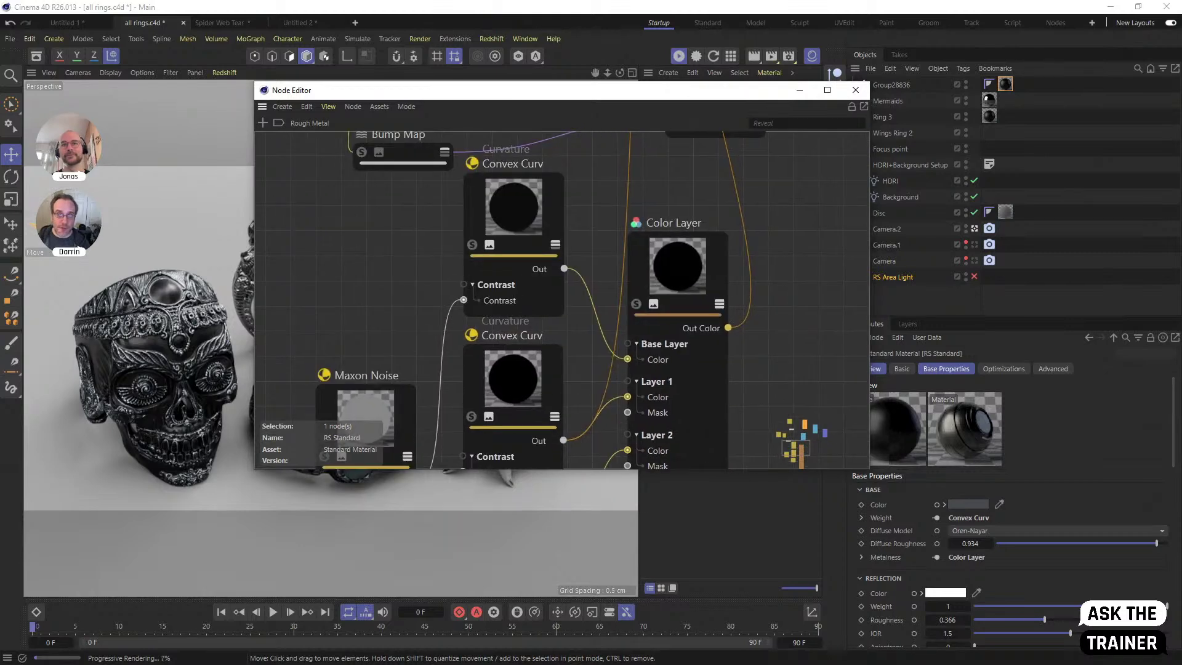
click(499, 218)
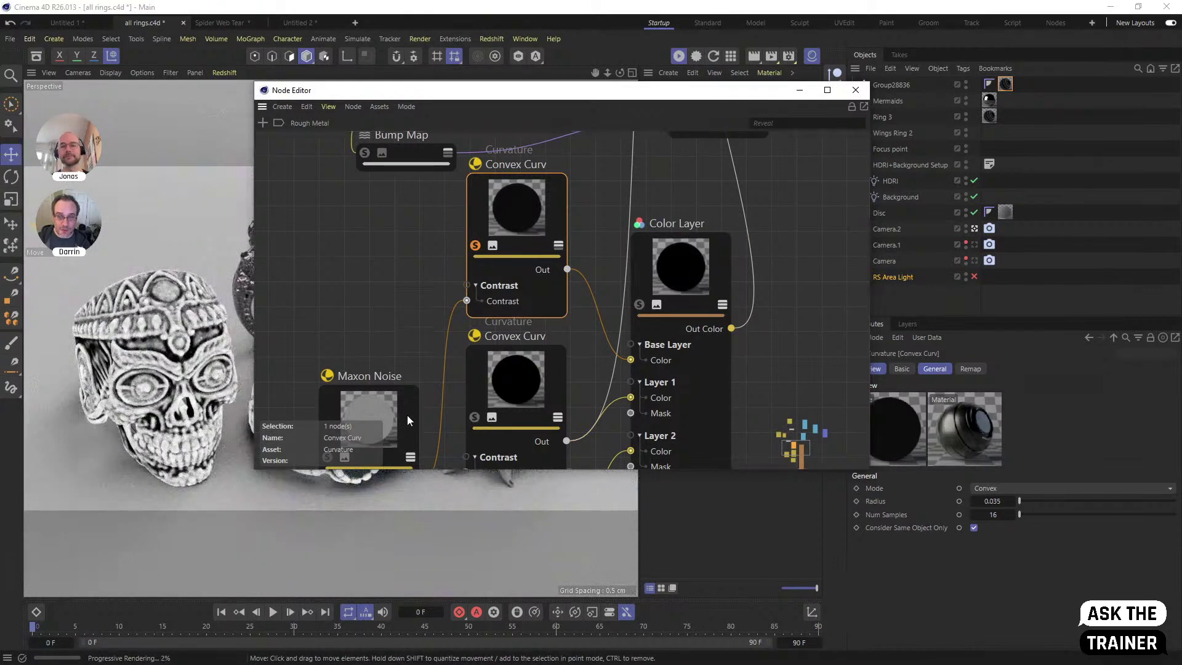
click(474, 418)
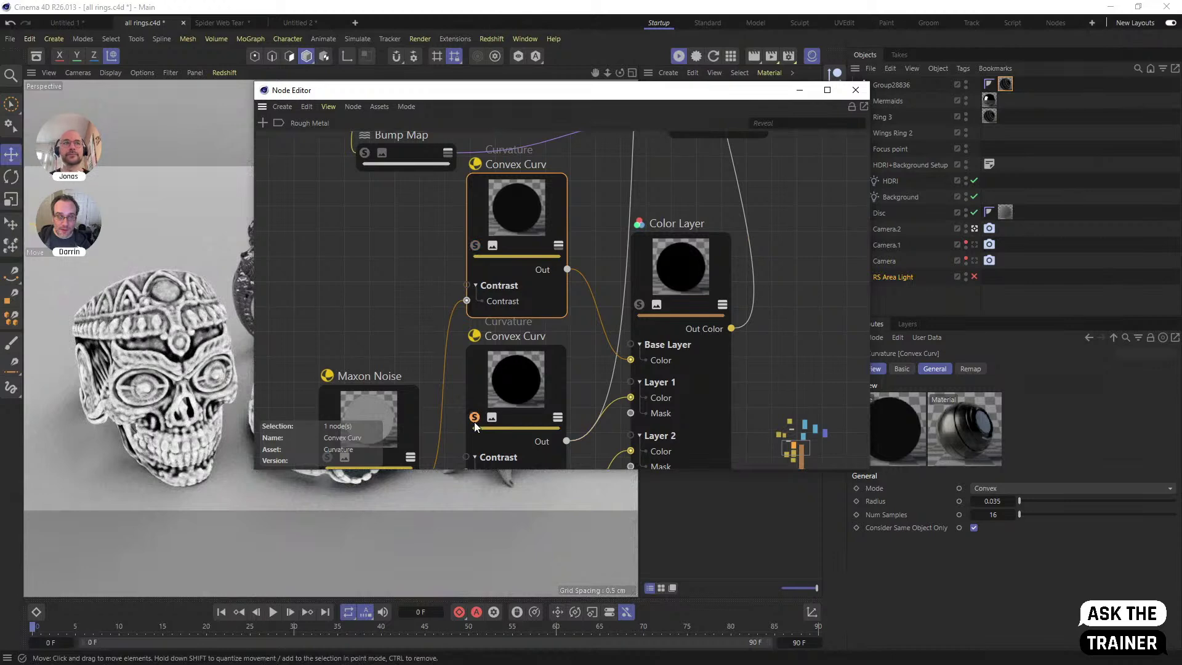
scroll(501, 304, down, 3)
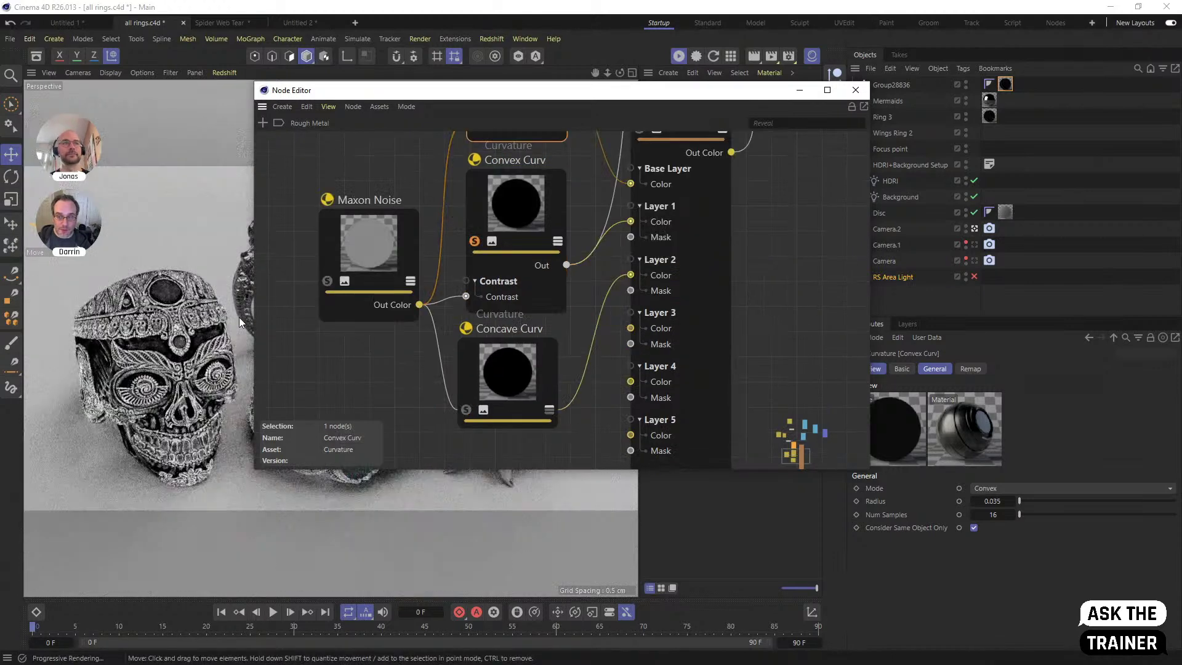
click(465, 410)
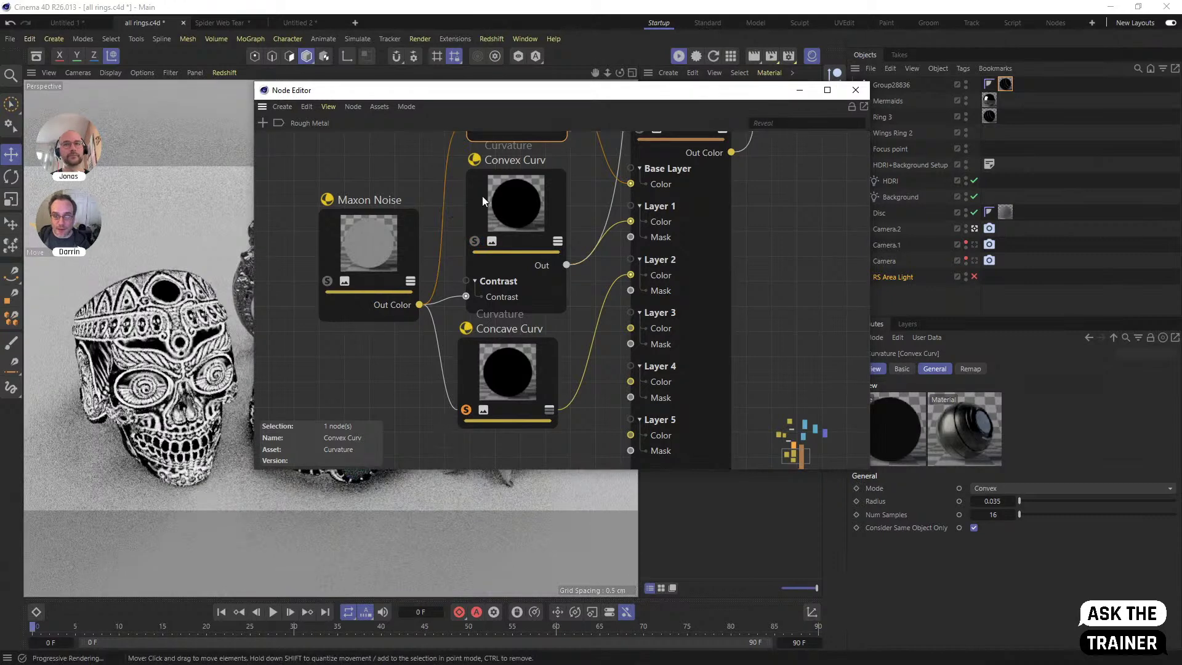
Switch the solo preview back to the RS Standard node connected to the Material Layer's Base Material, and nudge that node
scroll(738, 250, up, 3)
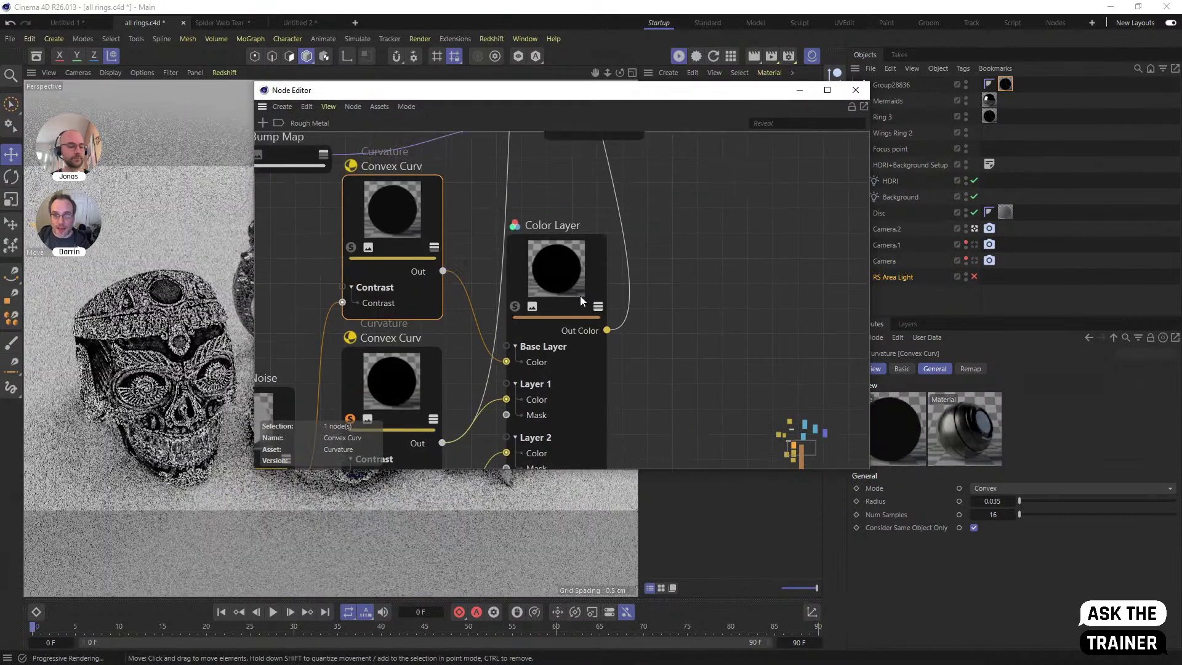
scroll(534, 256, up, 5)
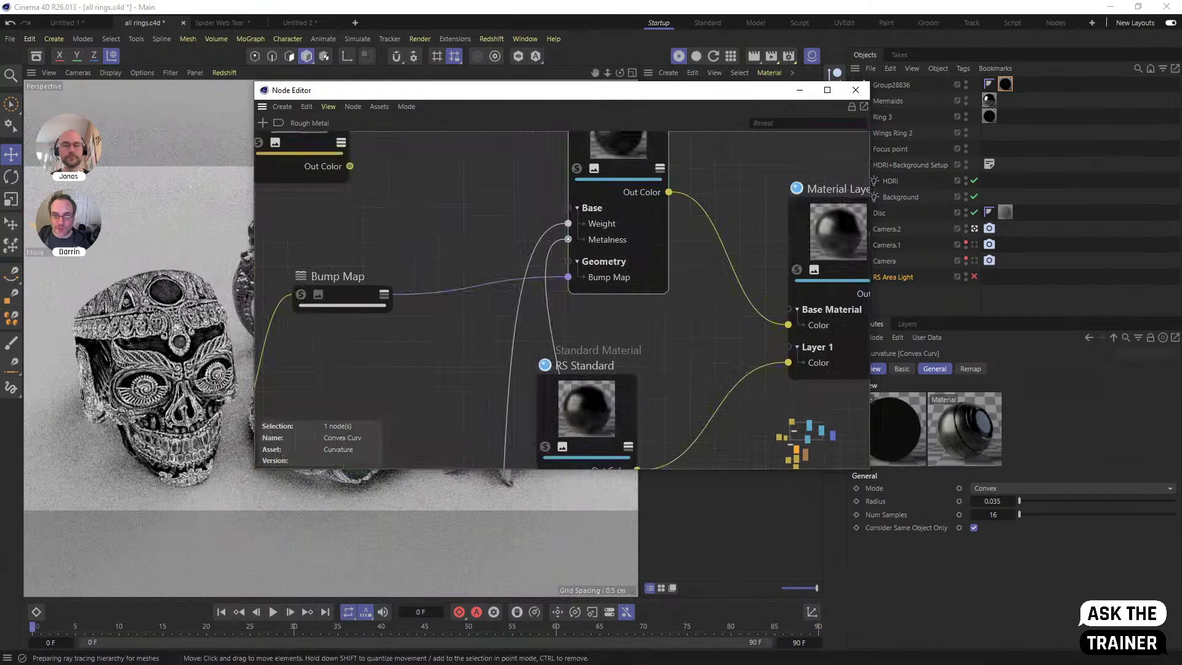
scroll(618, 196, up, 2)
click(618, 196)
click(576, 227)
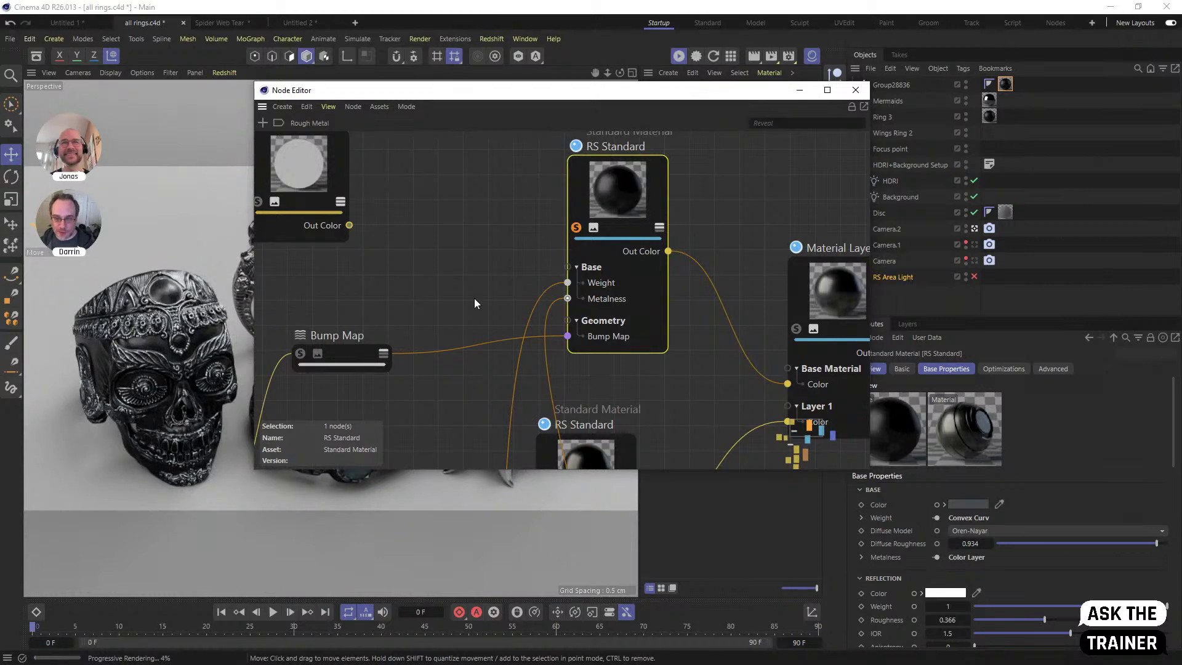
drag(610, 206, 607, 199)
scroll(607, 199, down, 4)
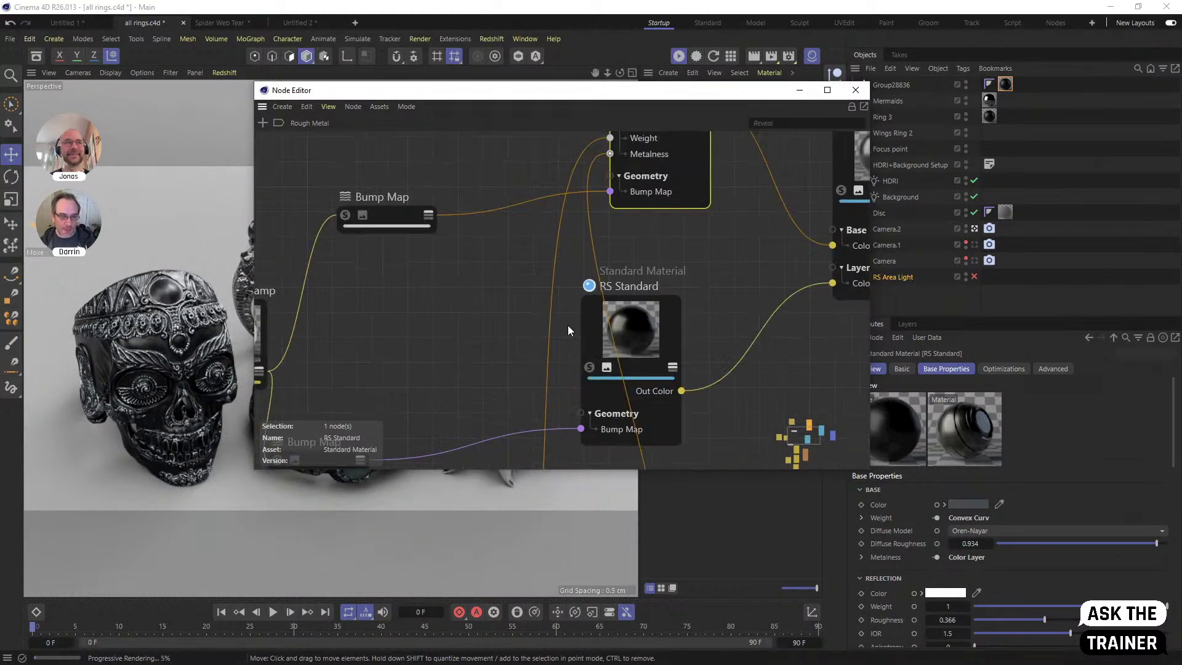
Solo the RS Standard node feeding the Material Layer's Layer 1 to inspect it on the skull ring, and minimize the Node Editor
click(589, 368)
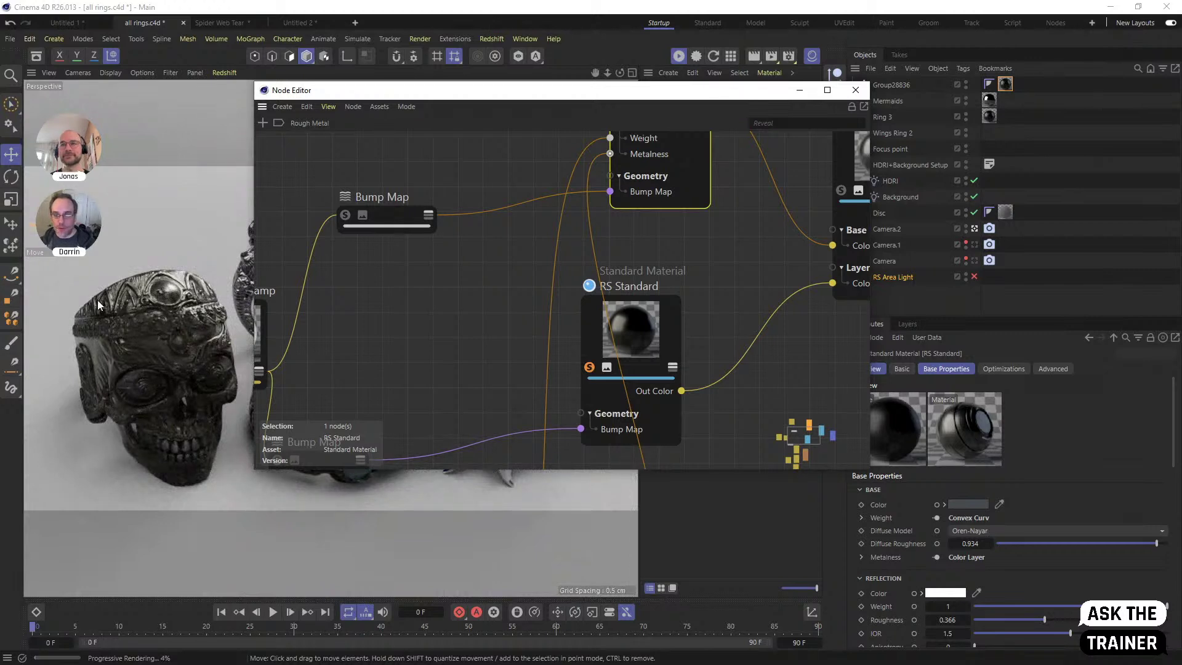
middle_drag(555, 304, 415, 451)
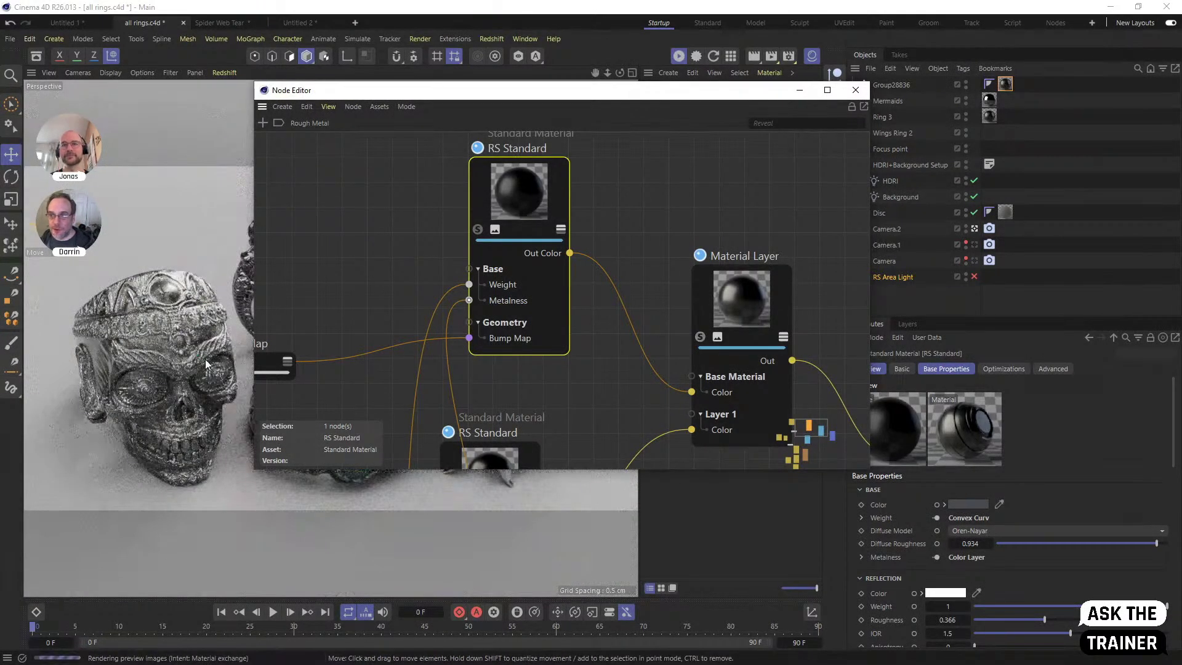
click(798, 92)
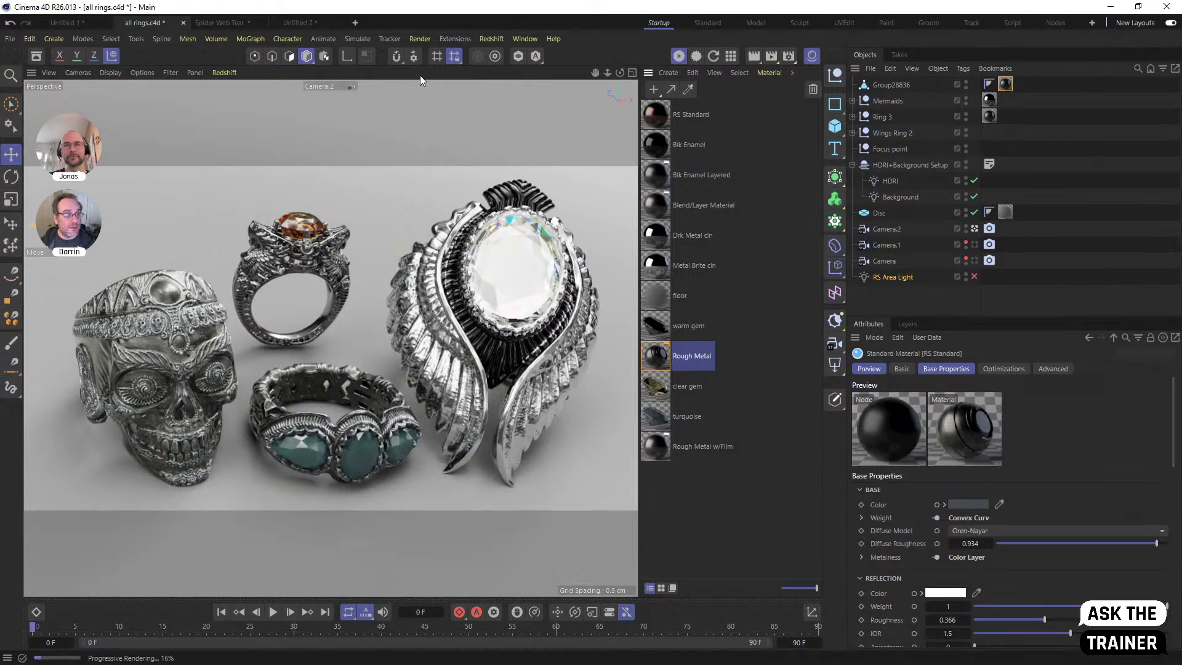
Disable Node Materials for Presets in the Redshift preferences and close the Preferences window
click(29, 38)
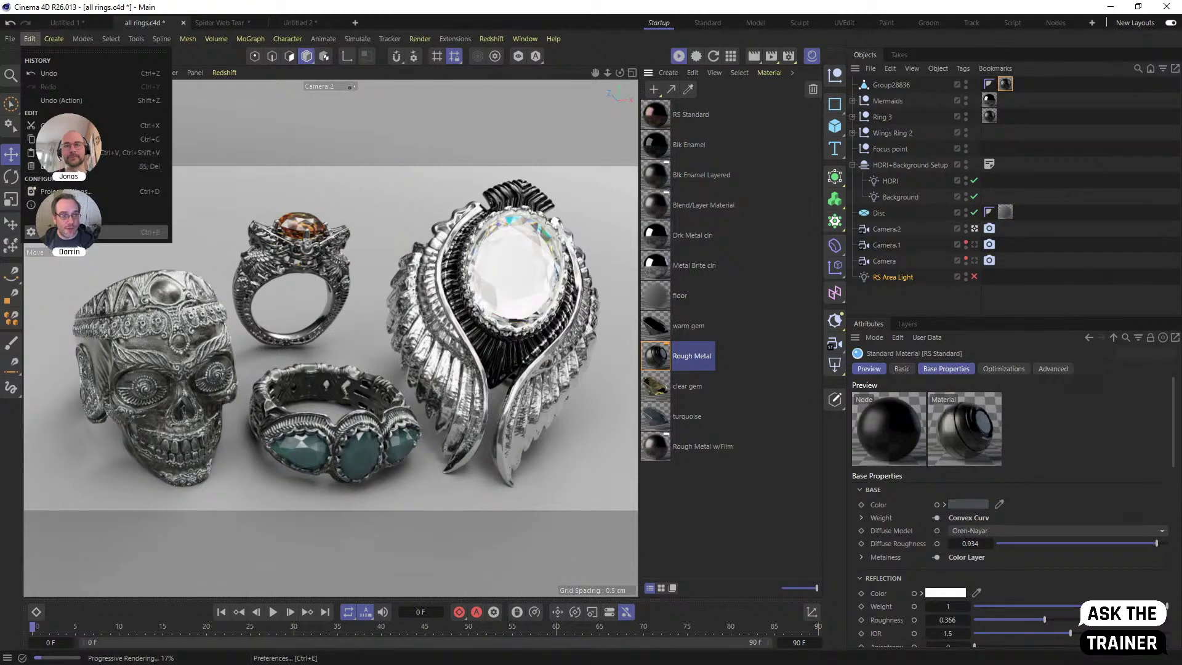
click(111, 232)
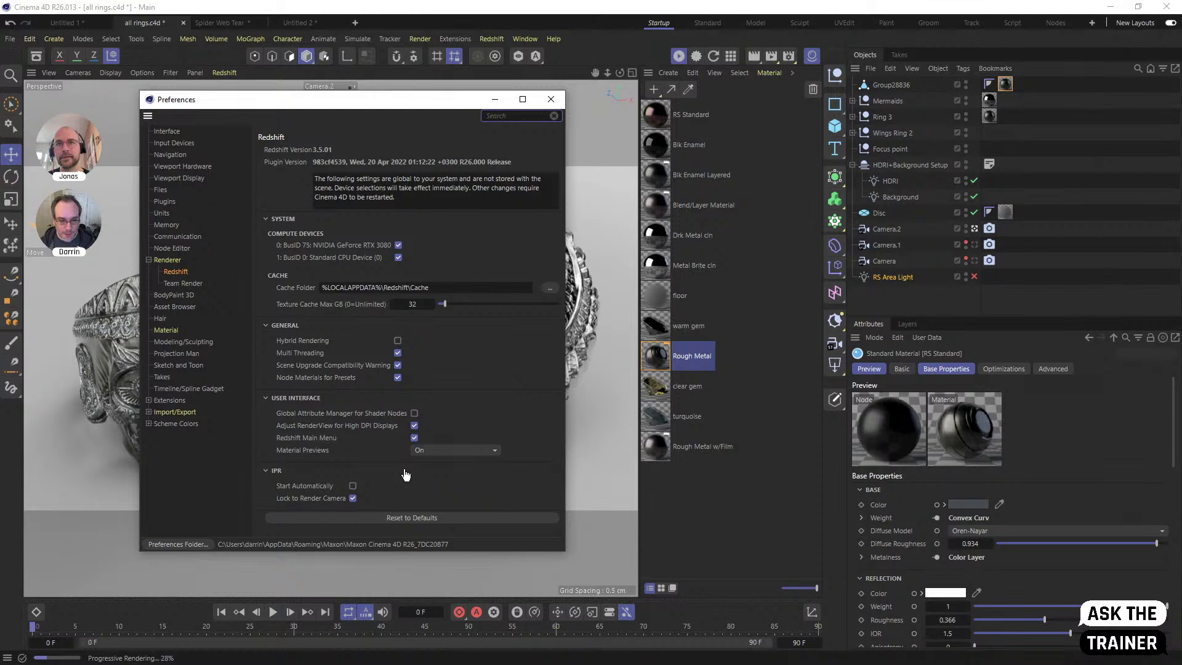
click(320, 377)
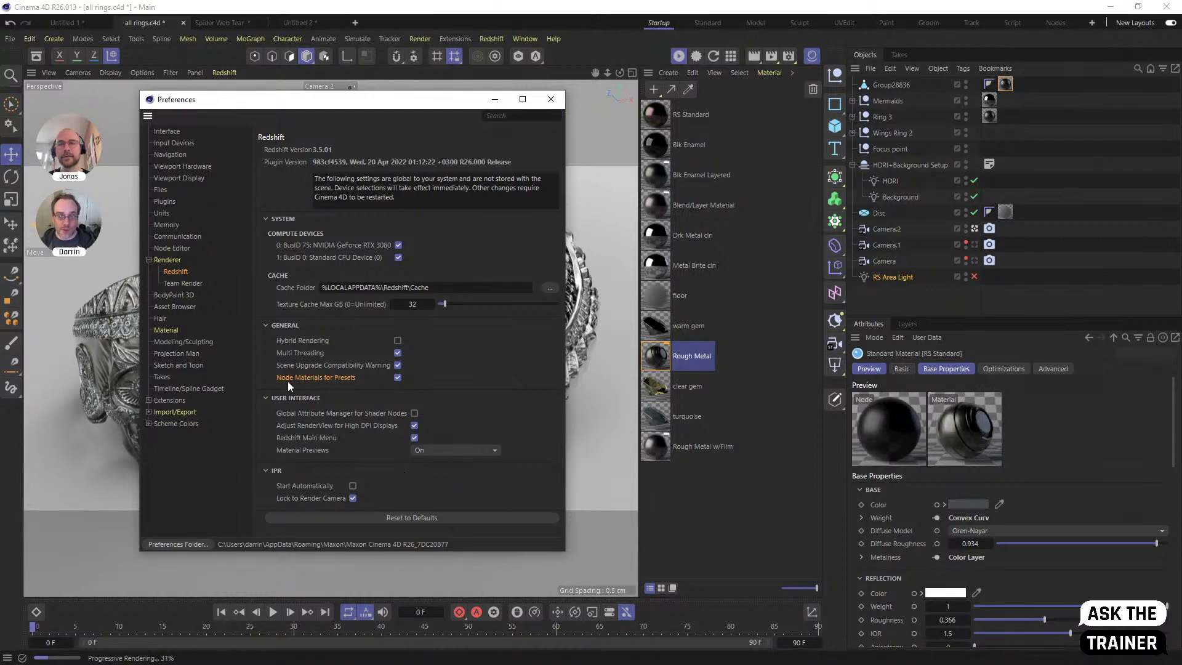
click(398, 377)
click(556, 102)
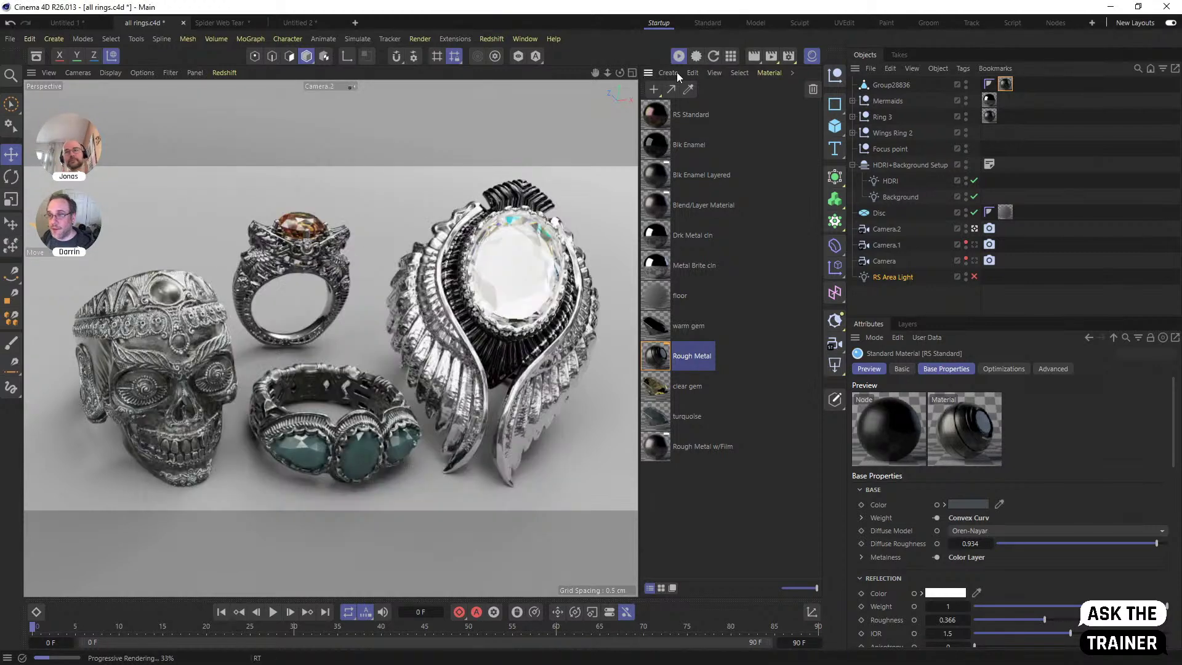
Create a Redshift Standard material and open its shader graph
click(668, 72)
mouse_move(719, 137)
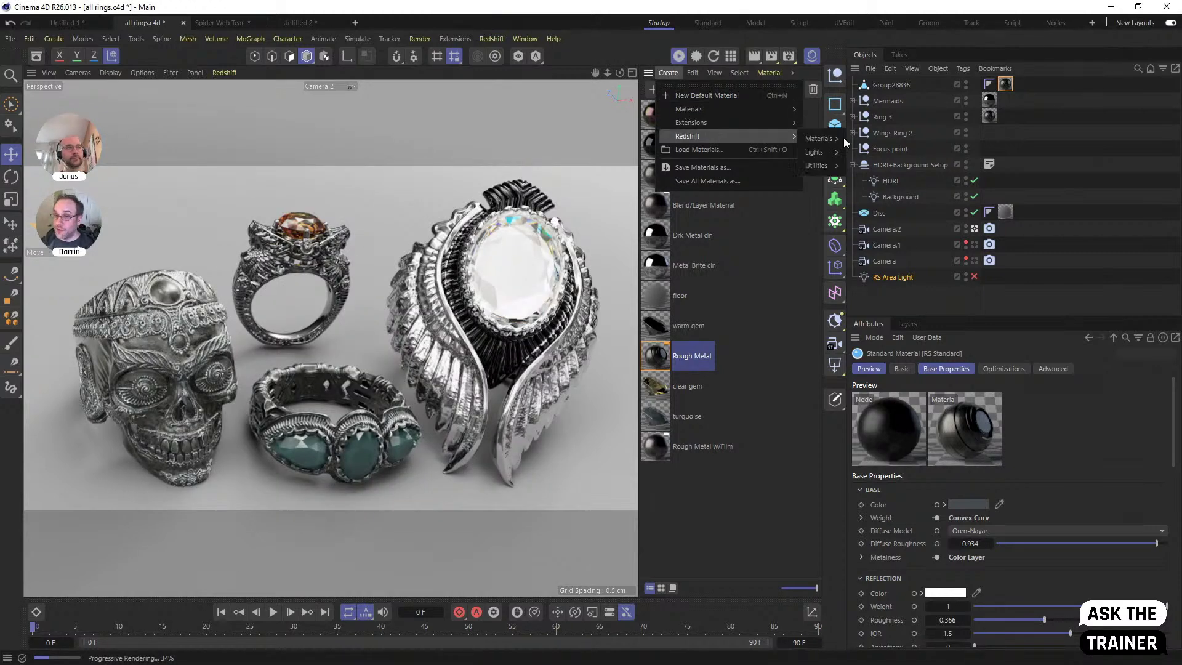
mouse_move(840, 138)
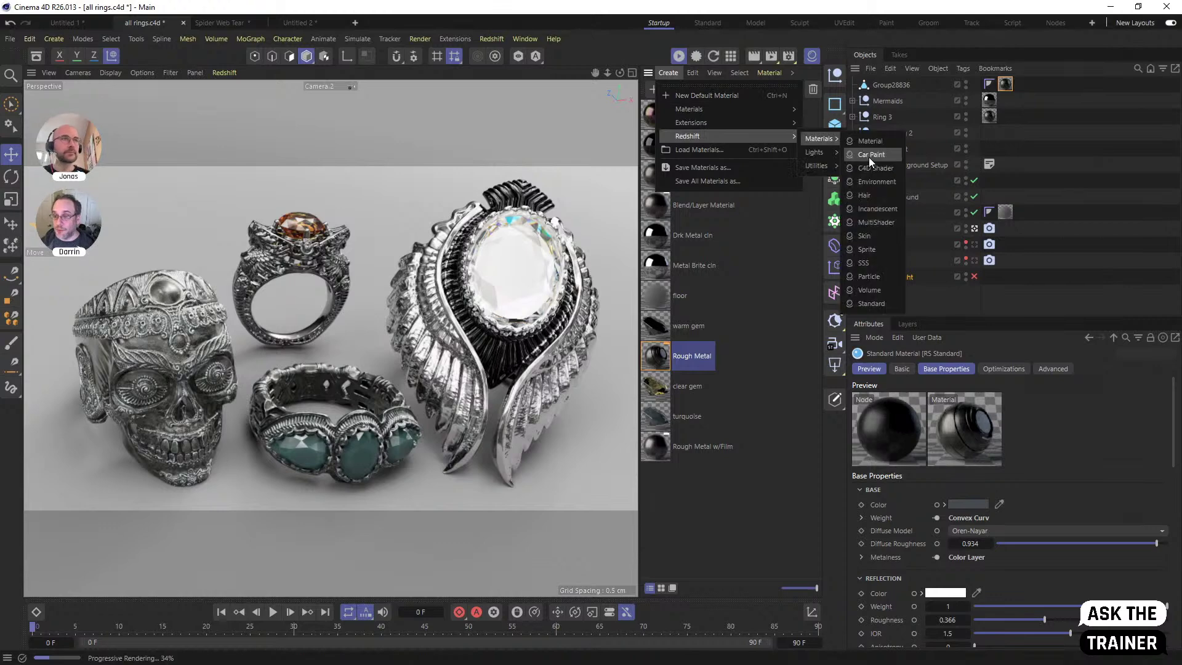
click(861, 304)
click(1004, 475)
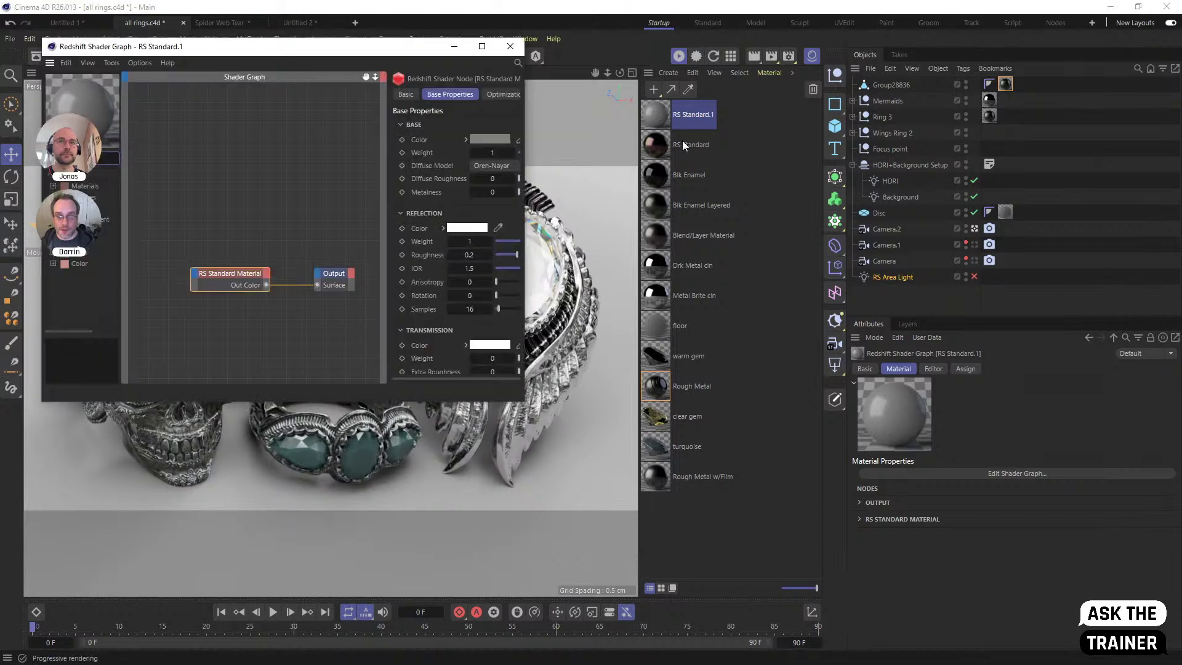
Move the RS Standard Material node above the Output node, enlarge the shader graph window to view its base properties, and close it
click(234, 327)
drag(223, 271, 224, 229)
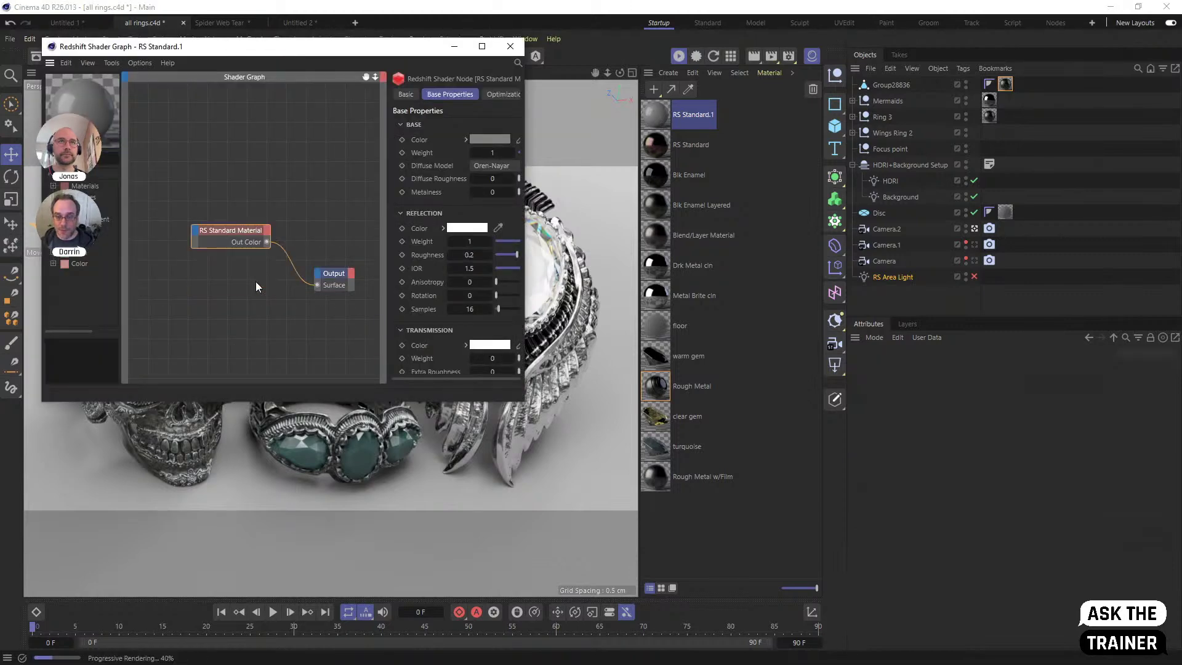
drag(524, 401, 711, 606)
drag(521, 448, 444, 448)
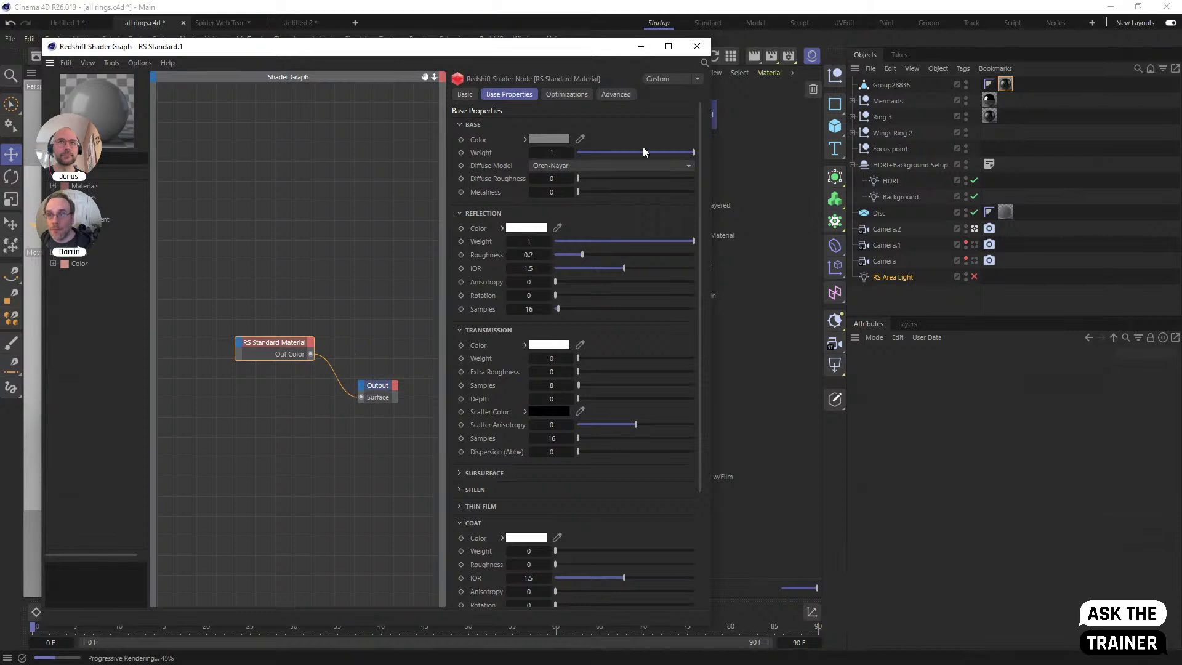
click(697, 47)
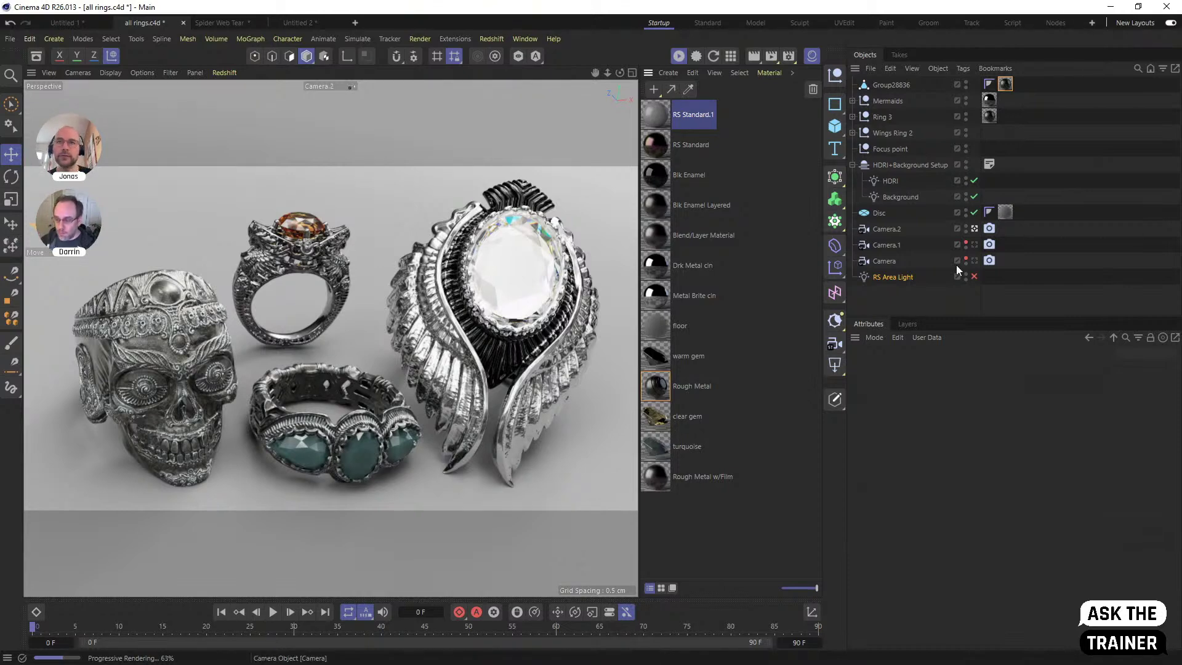
Look through Camera.1, switch to the default camera, stop the viewport render, and orbit to bring the wings ring into view
click(974, 245)
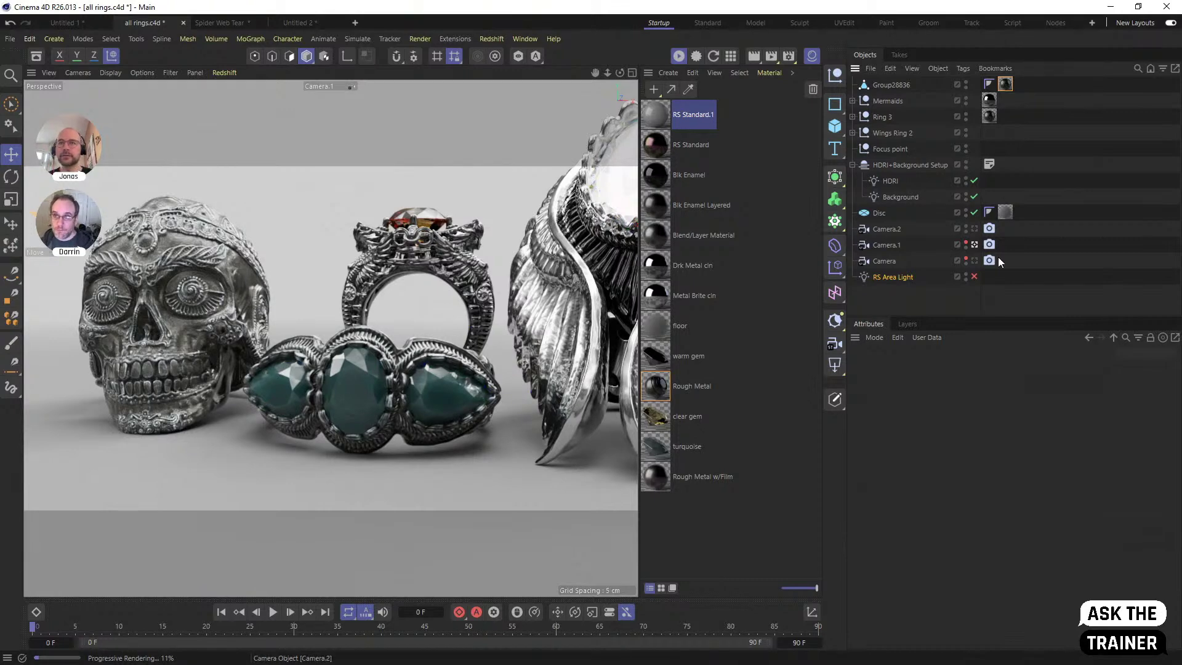
click(975, 244)
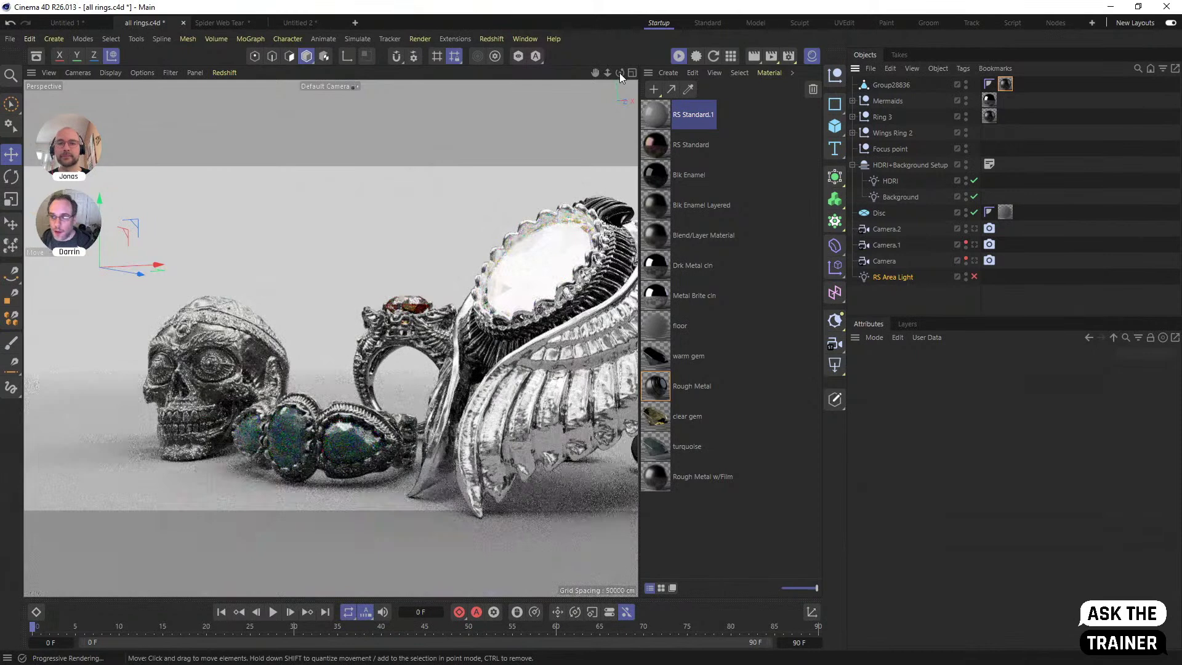
click(677, 56)
mouse_move(535, 309)
alt+mouse_down()
mouse_move(353, 323)
mouse_move(434, 309)
alt+mouse_up()
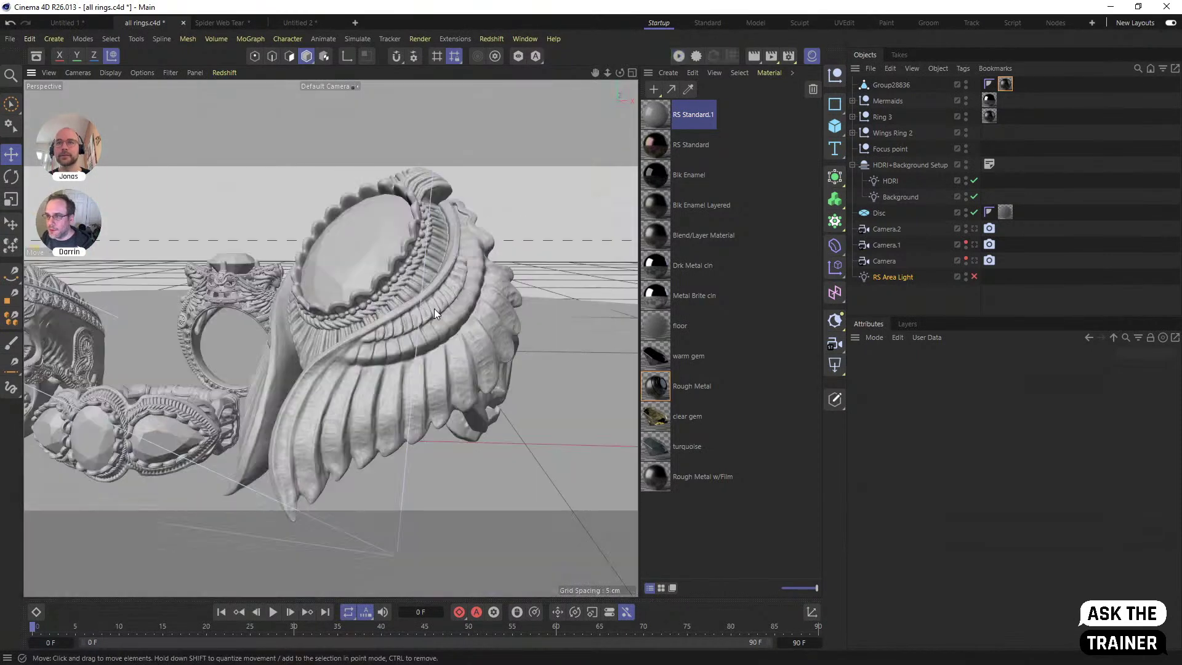
Expand Wings Ring 2 and ring 2, and display ring 2's wings and center polygon selections in the viewport
click(852, 132)
click(893, 163)
click(862, 164)
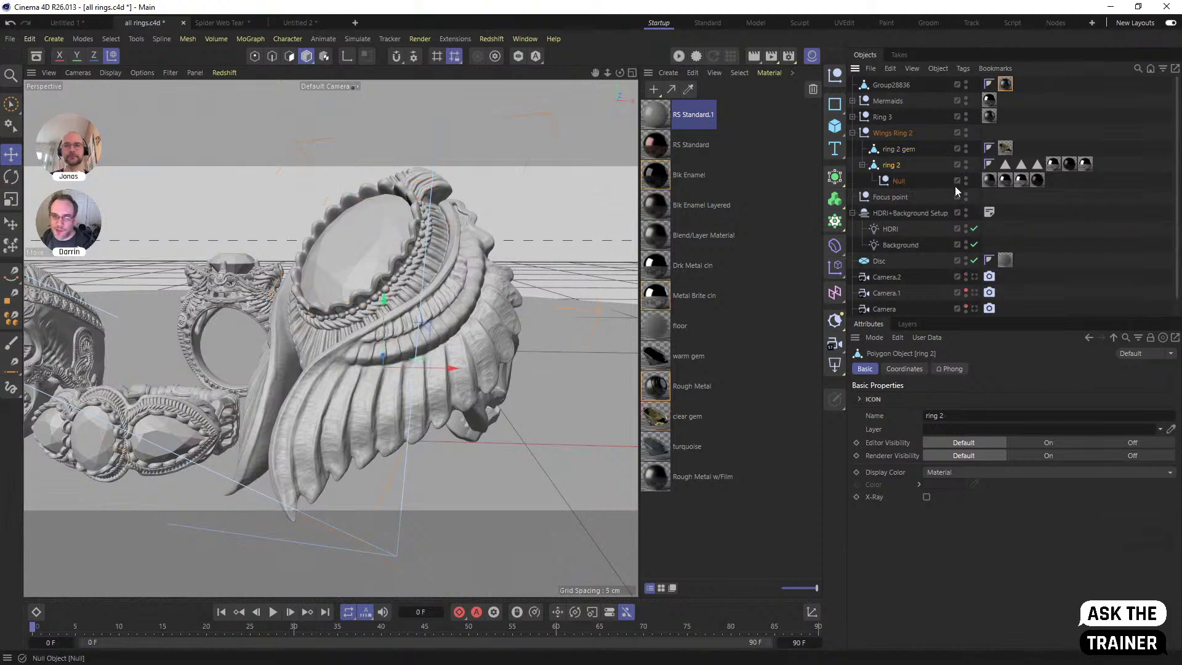
click(1006, 164)
click(1021, 164)
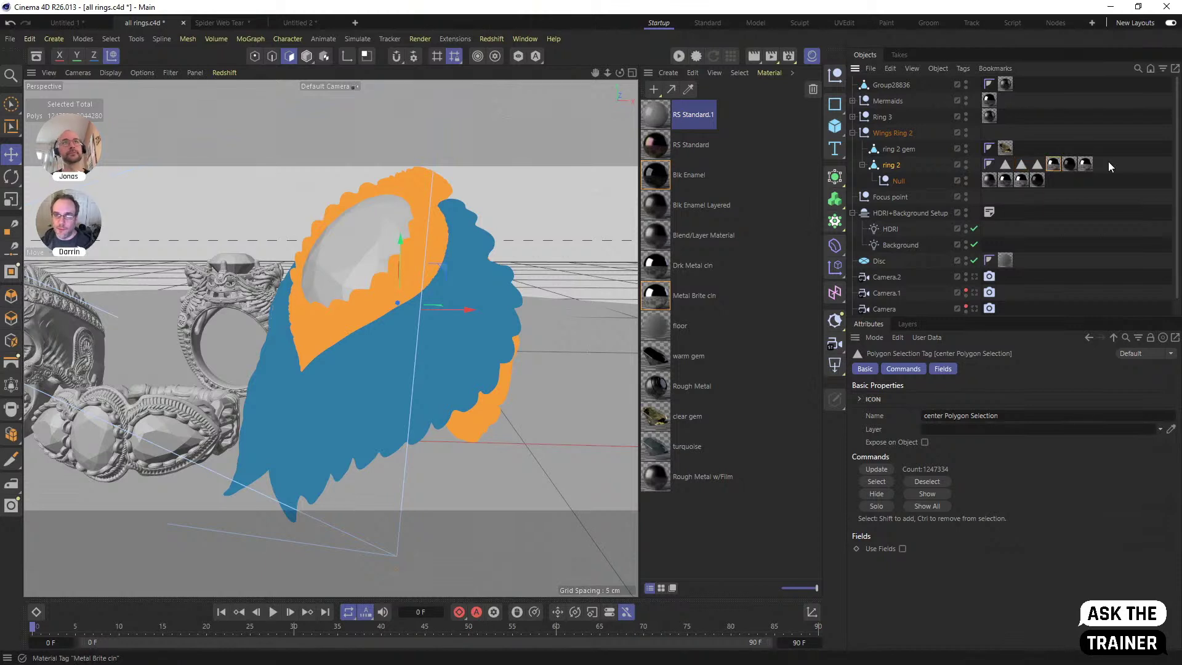
Move the Metal Brite cin material tag to the end of ring 2's tags so it overrides the other materials
click(1052, 164)
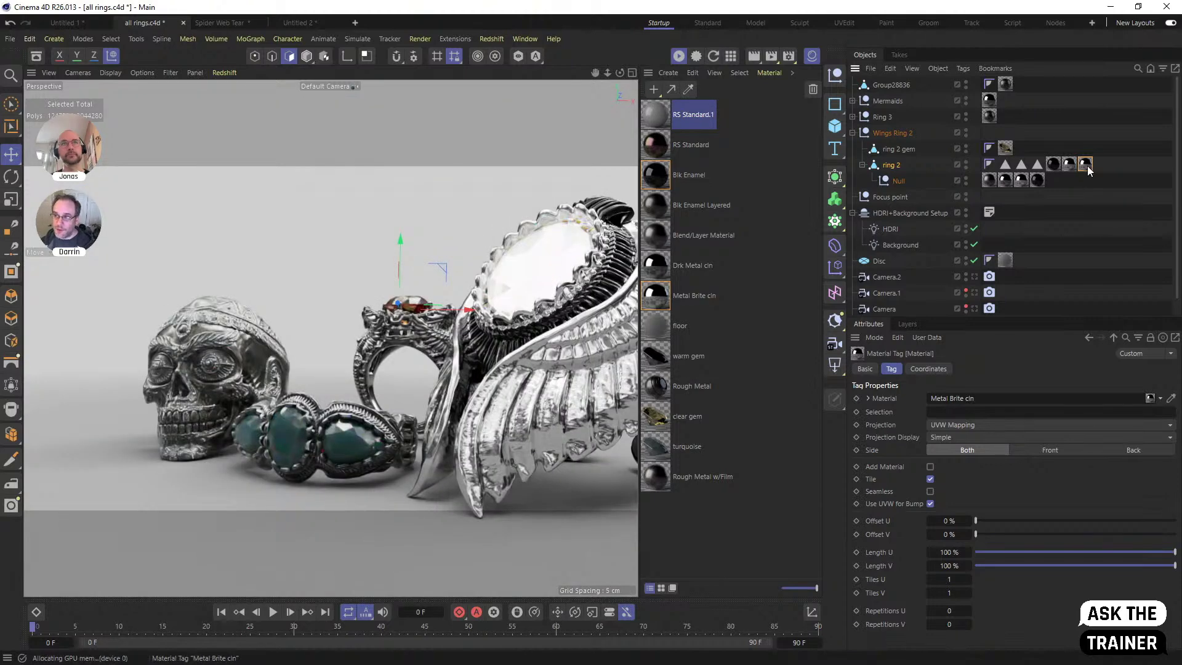
key(o)
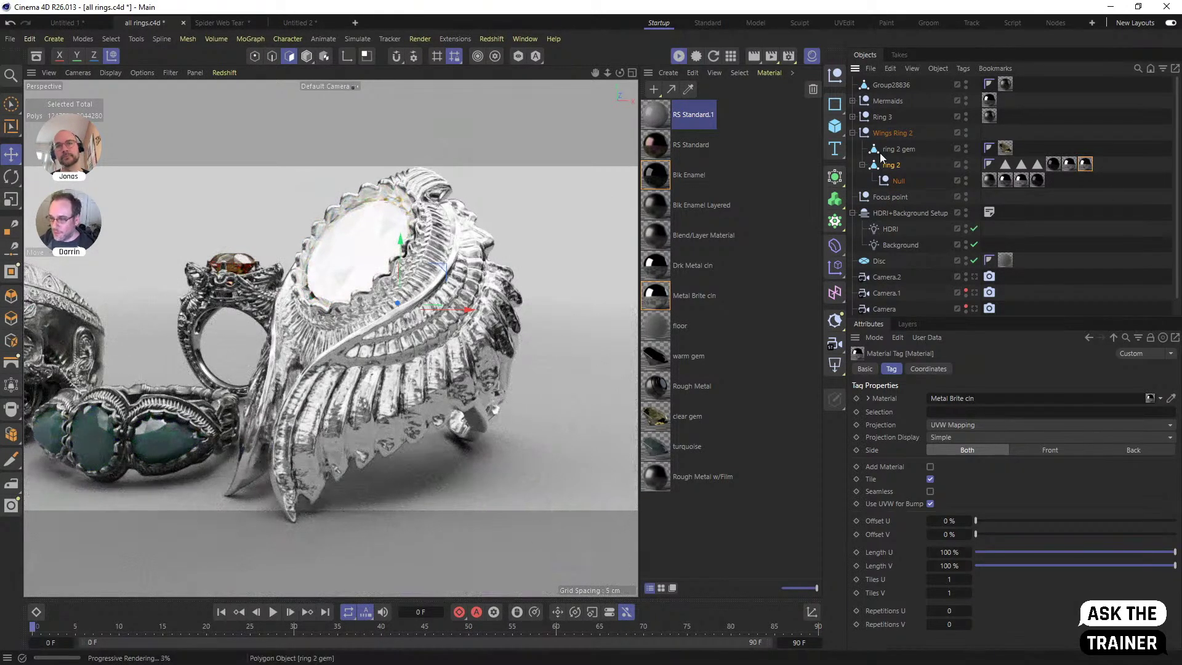
Re-enable Node Materials for Presets in the Redshift preferences and delete the RS Standard.1 material
click(655, 112)
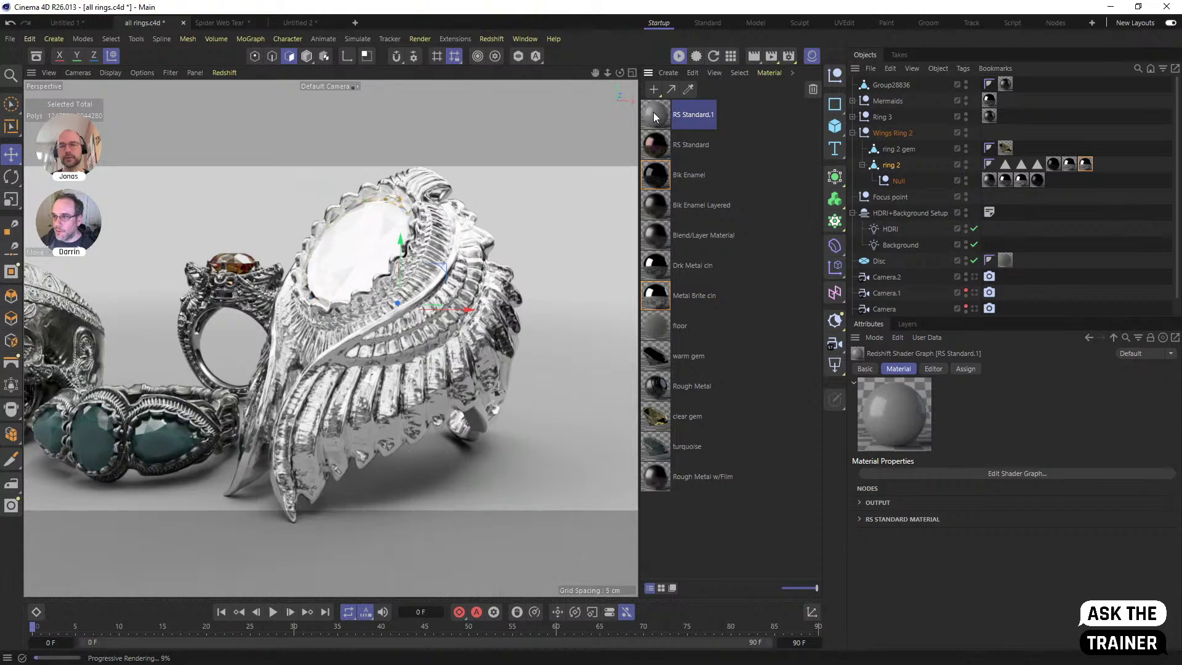
drag(655, 112, 720, 145)
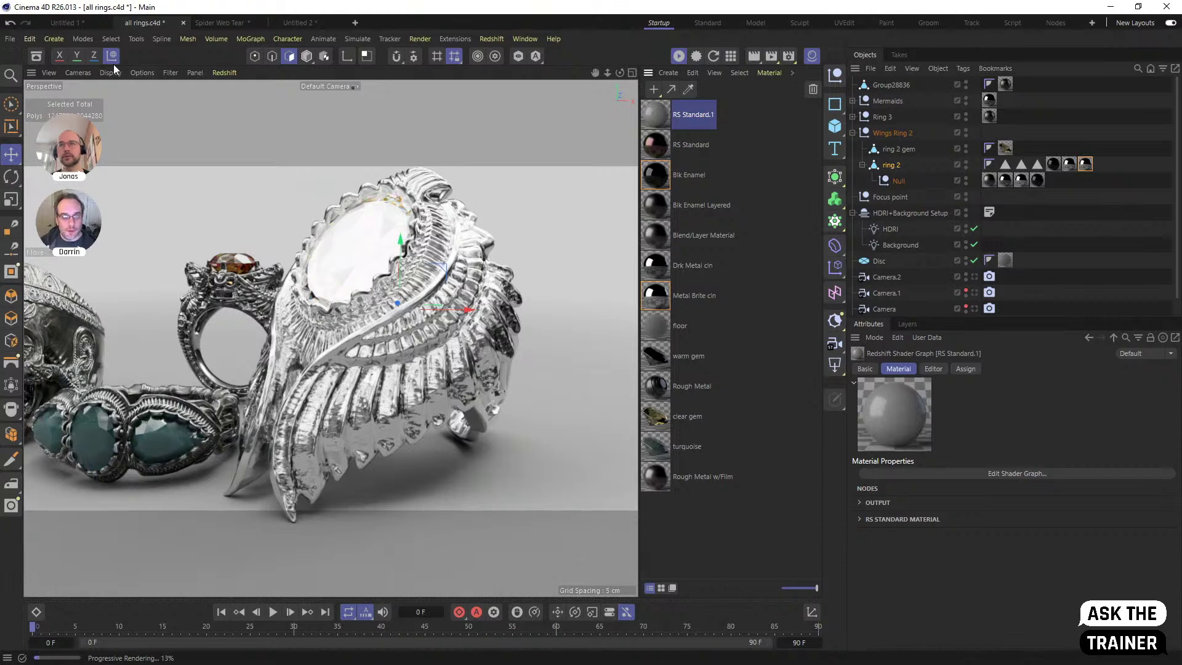
click(29, 39)
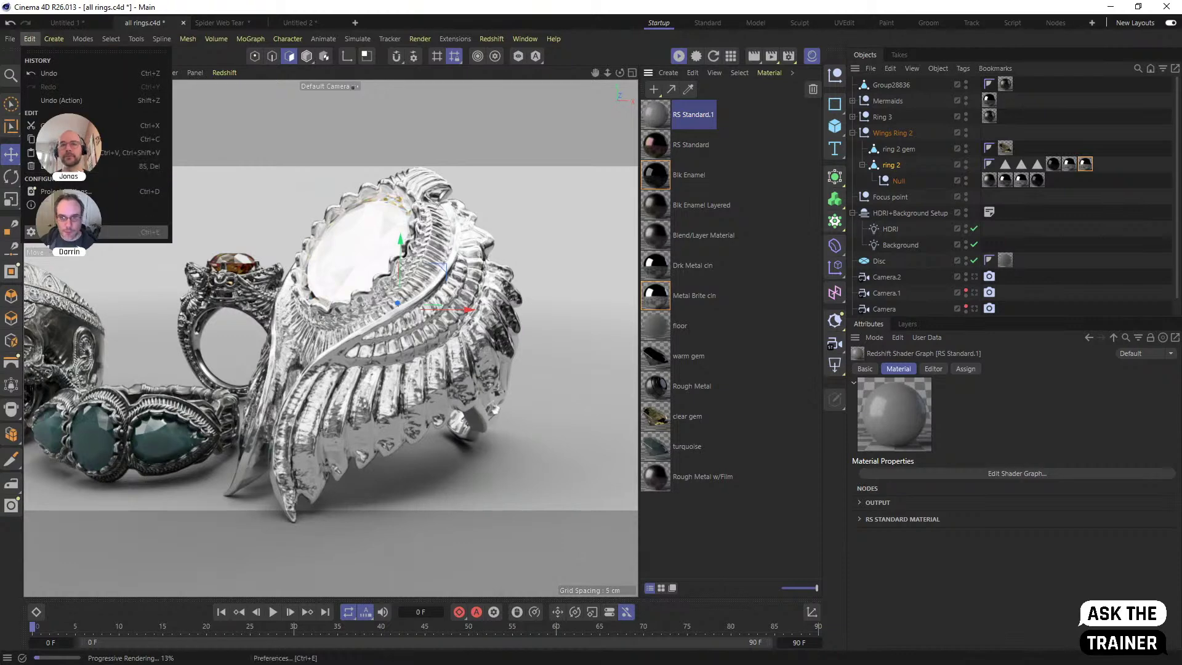
click(67, 233)
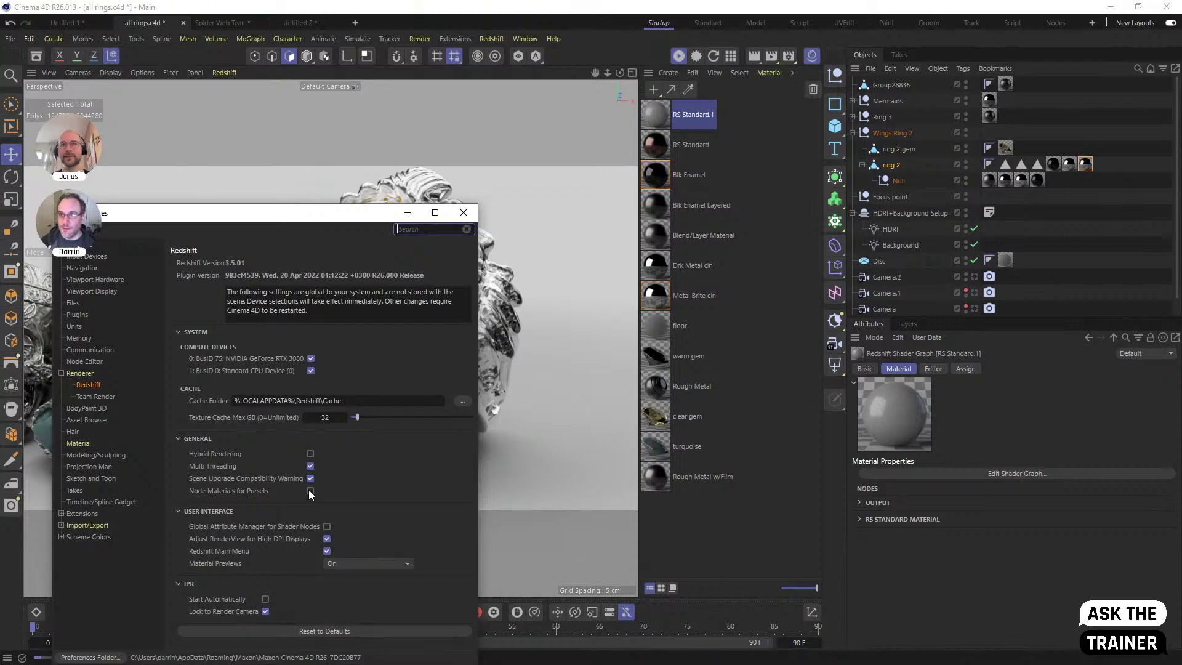
click(463, 213)
click(655, 114)
key(Delete)
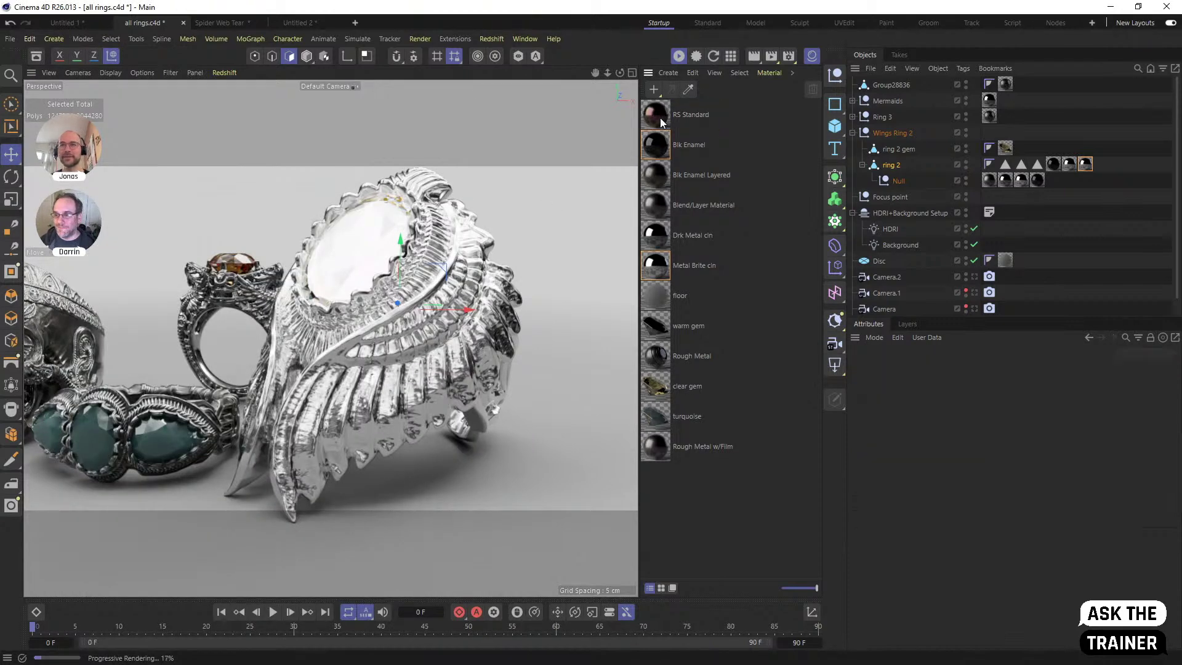
Create a new Redshift Standard node material
click(668, 73)
mouse_move(690, 136)
mouse_move(820, 139)
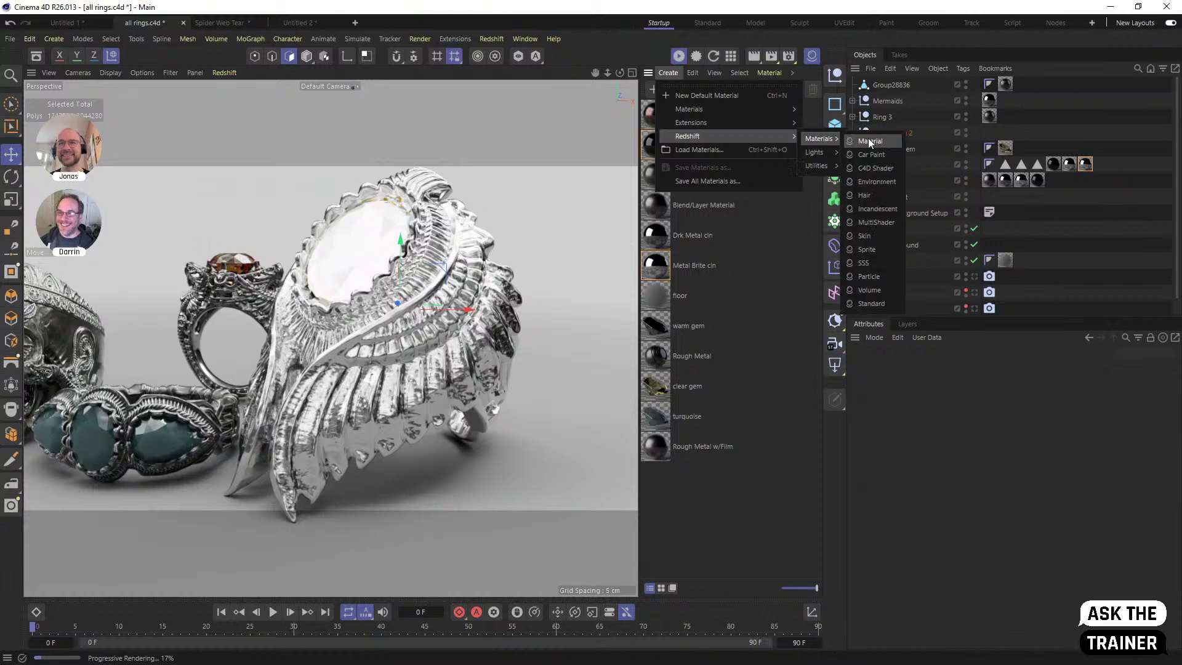
click(871, 304)
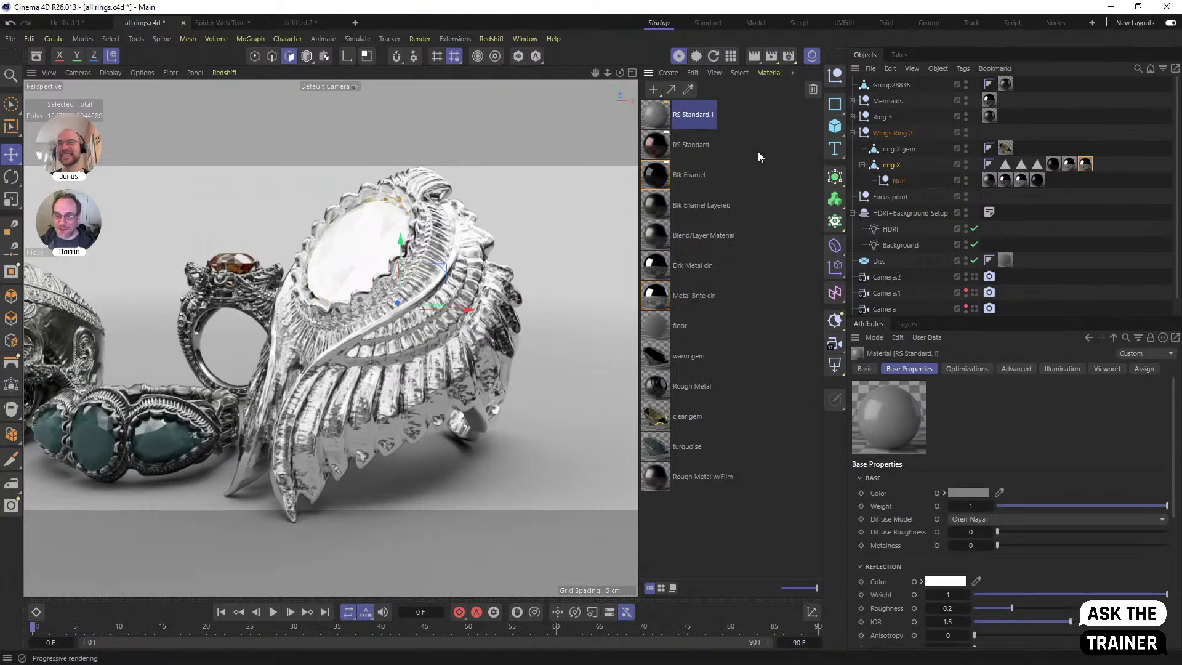
Open RS Standard.1 in the Material Editor, launch its node graph from there, and close the Material Editor
double_click(648, 112)
click(686, 214)
drag(743, 104, 550, 119)
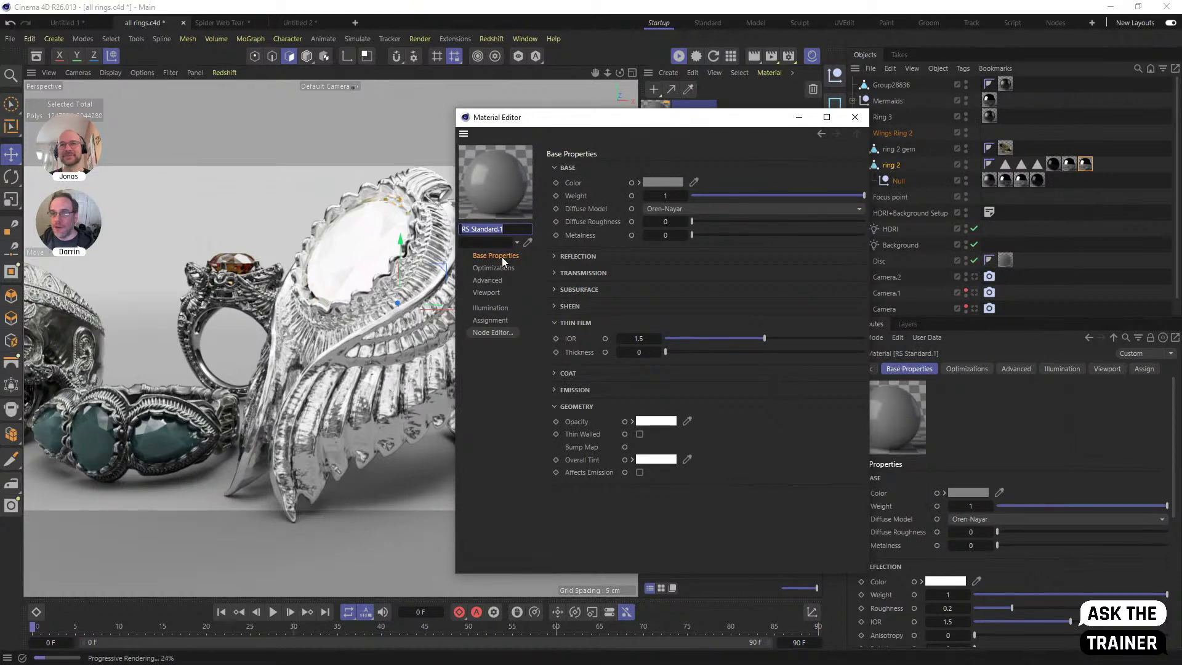
click(495, 333)
click(855, 117)
Shrink the Node Editor window and move it below the wings ring, keeping the ring and the material properties visible
drag(676, 110, 877, 286)
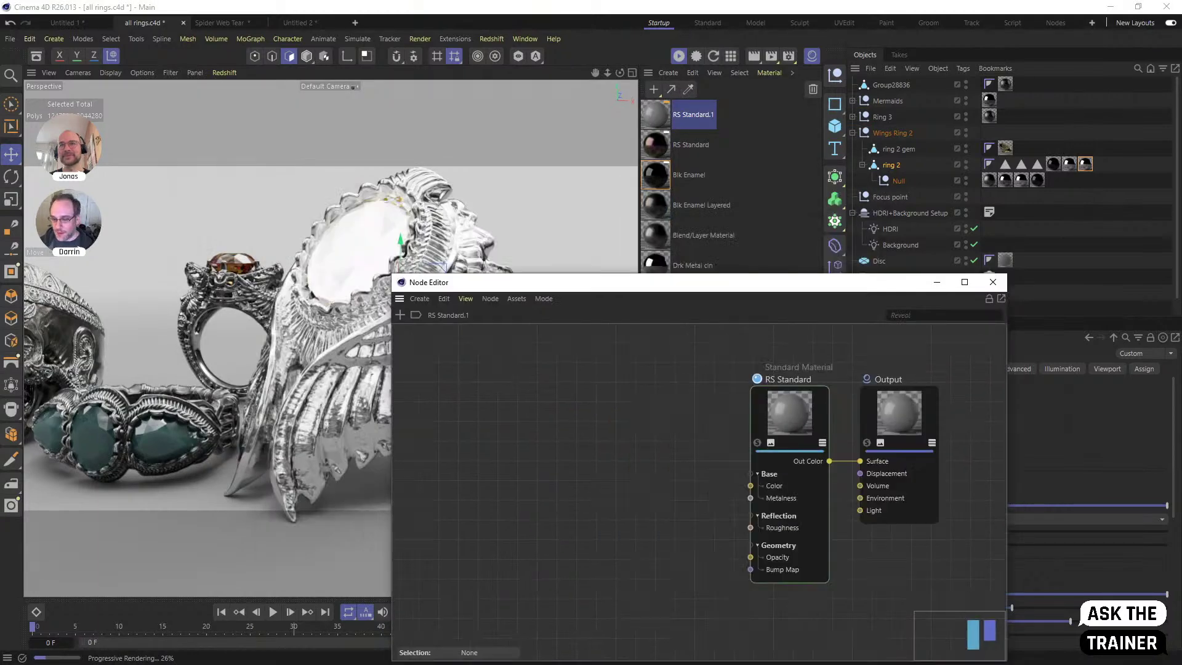
drag(389, 275, 459, 421)
drag(684, 436, 296, 487)
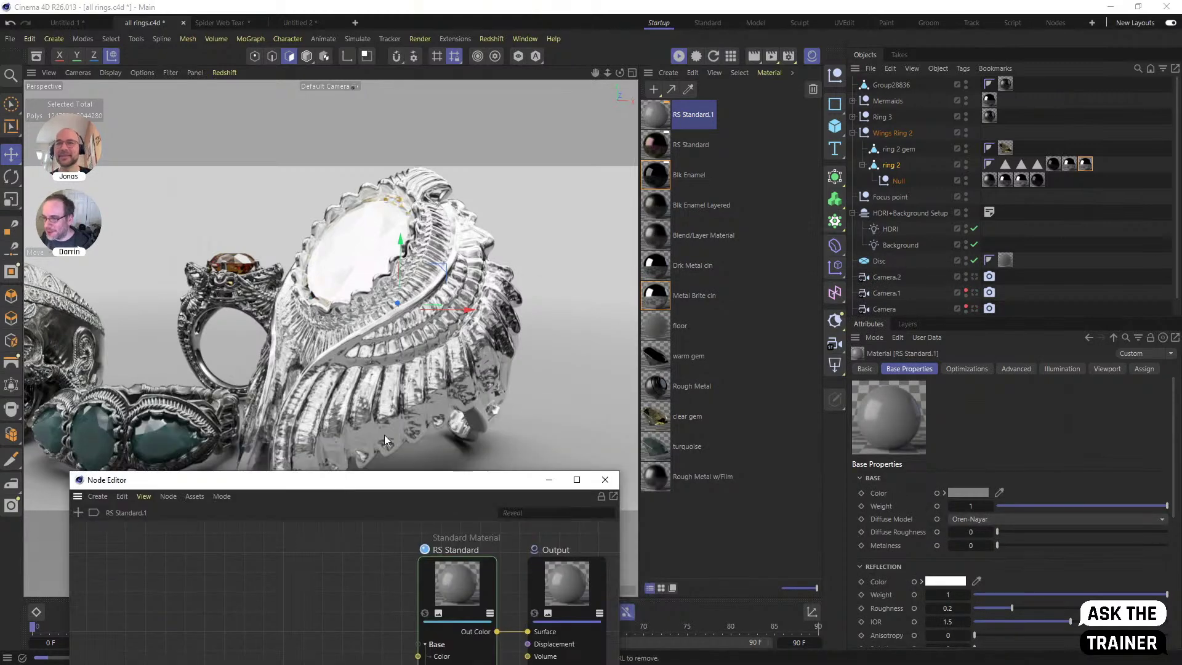
scroll(1024, 448, down, 1)
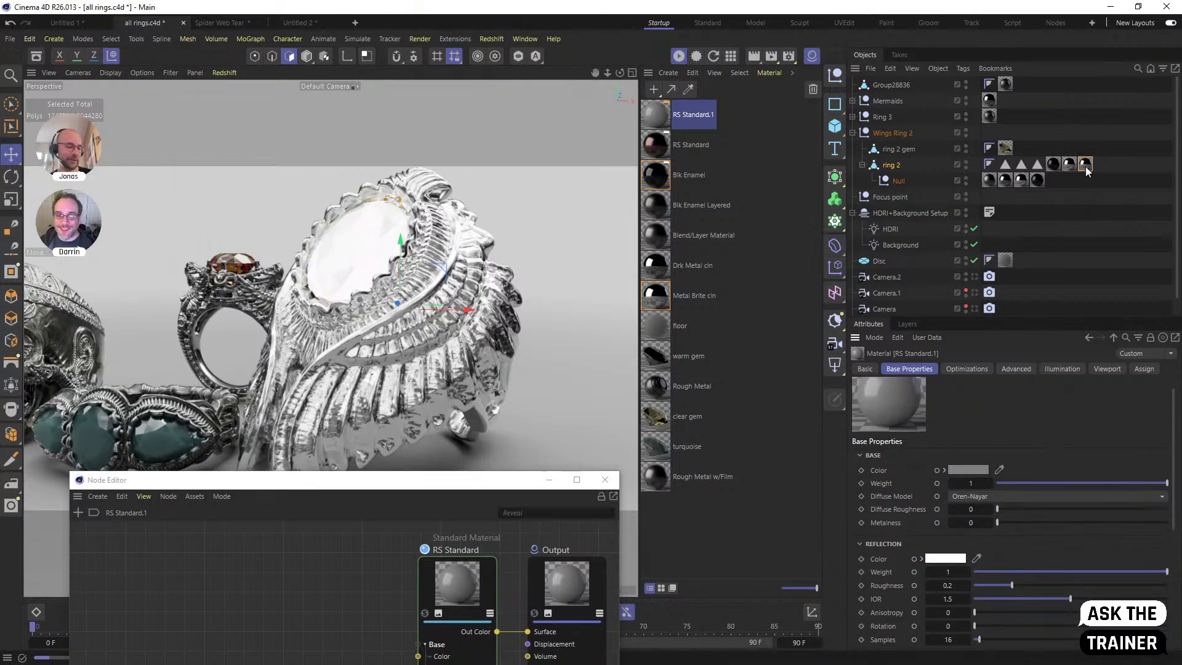
Create a vertex map on ring 2 from the wings Polygon Selection by setting its point weights to 100
click(1005, 164)
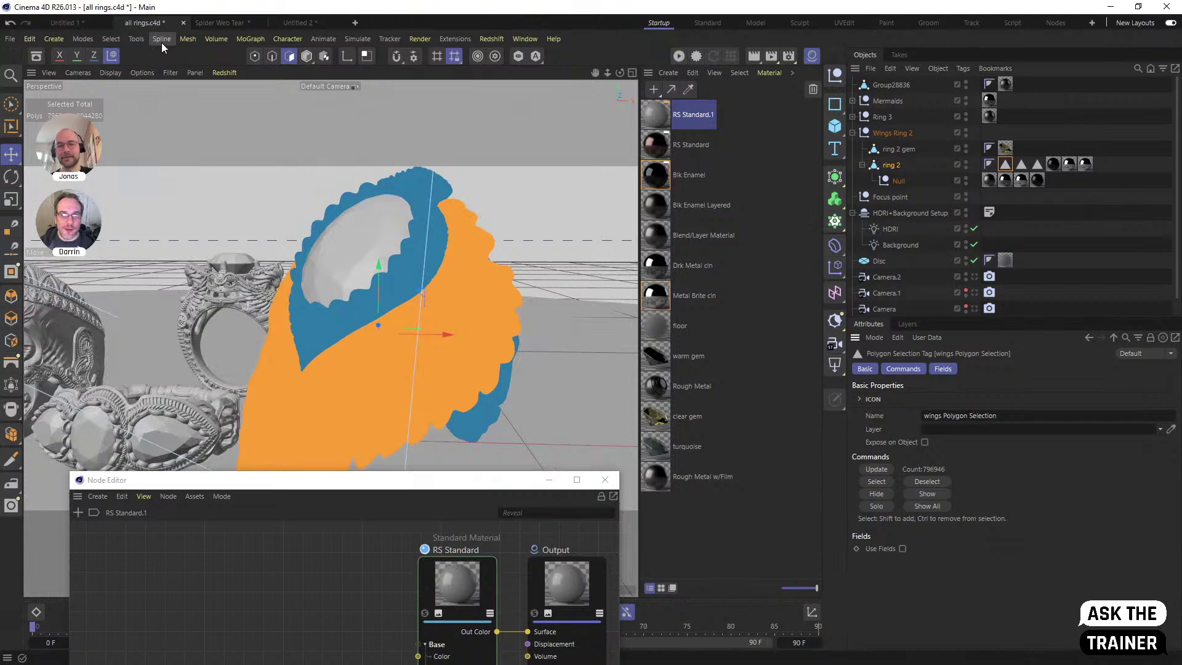
click(255, 58)
click(111, 39)
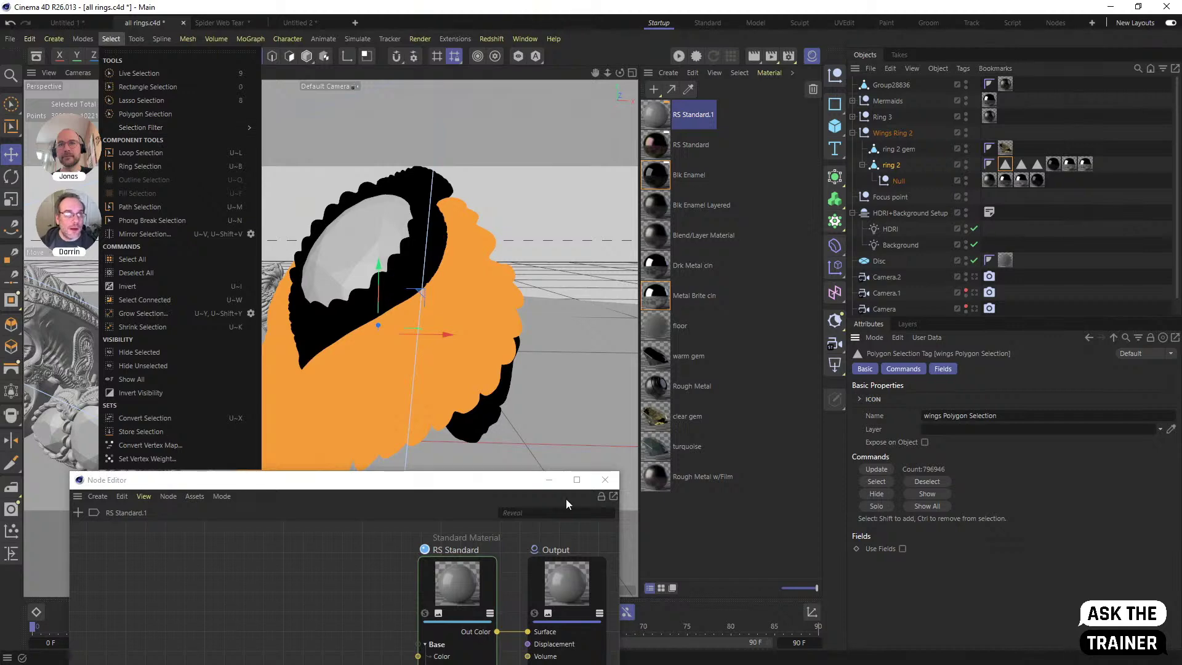
click(550, 485)
drag(549, 485, 910, 499)
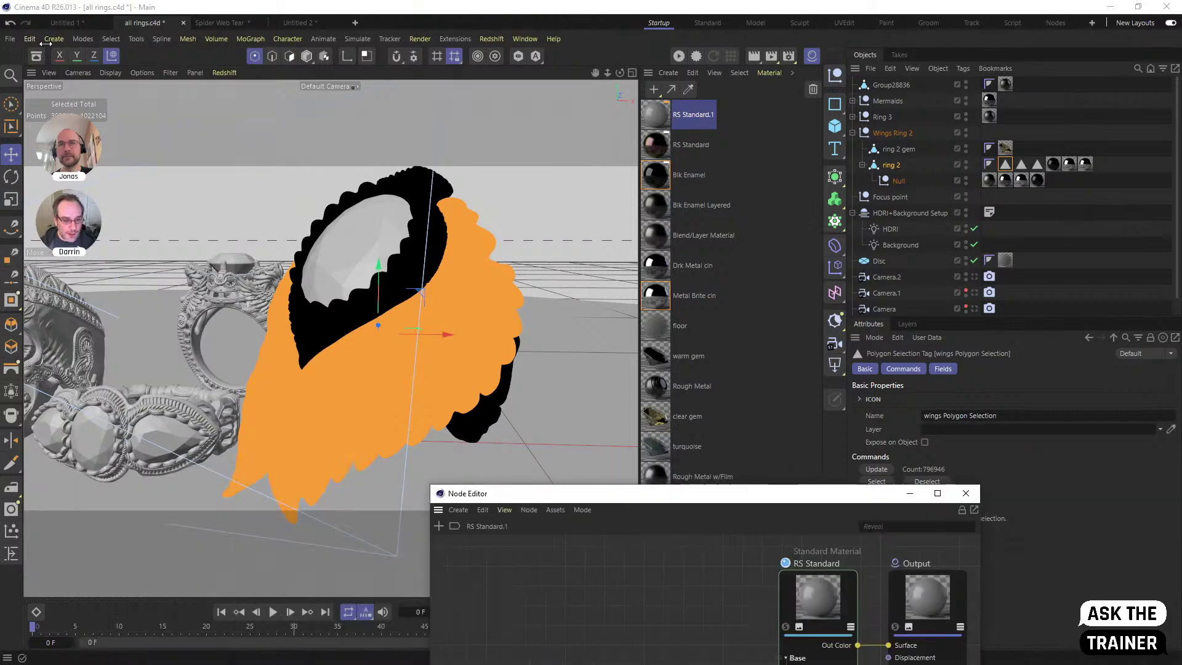
click(111, 38)
click(163, 460)
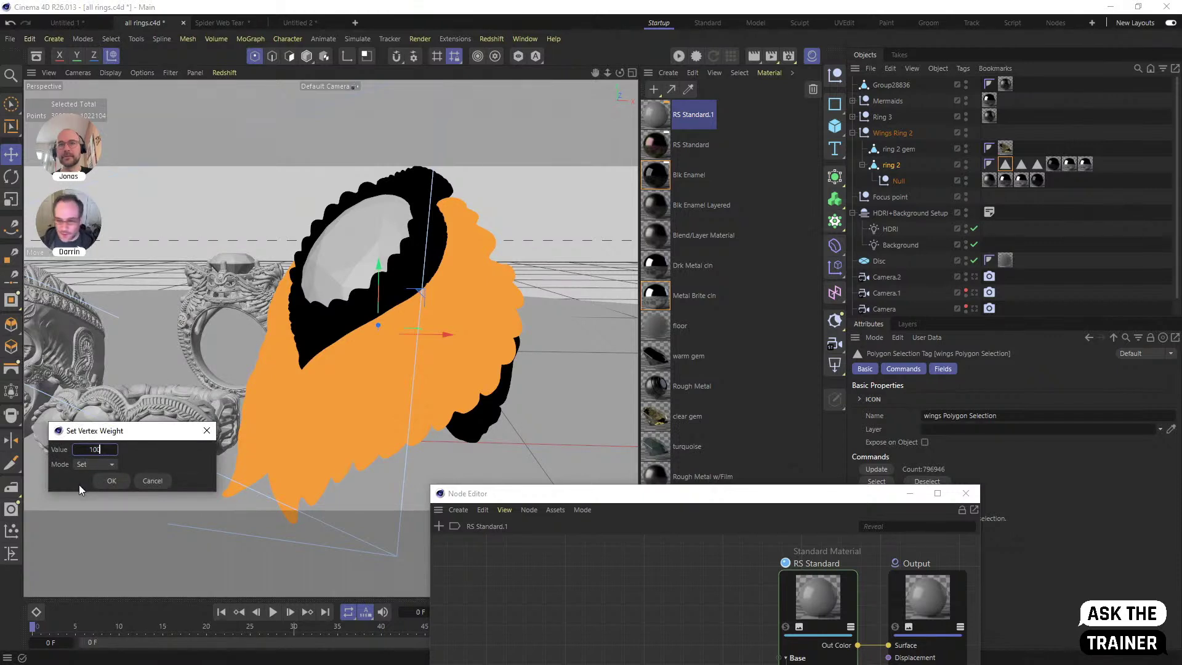
click(105, 486)
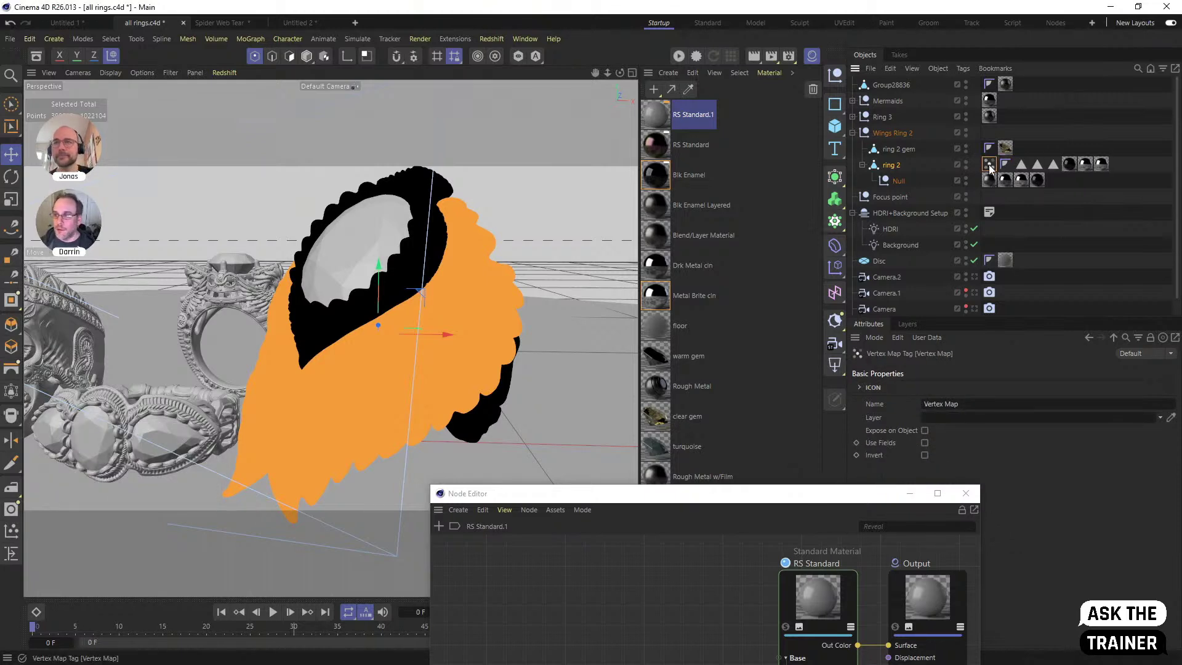
Add a Vertex Color tag to ring 2 and move the Node Editor aside
right_click(884, 169)
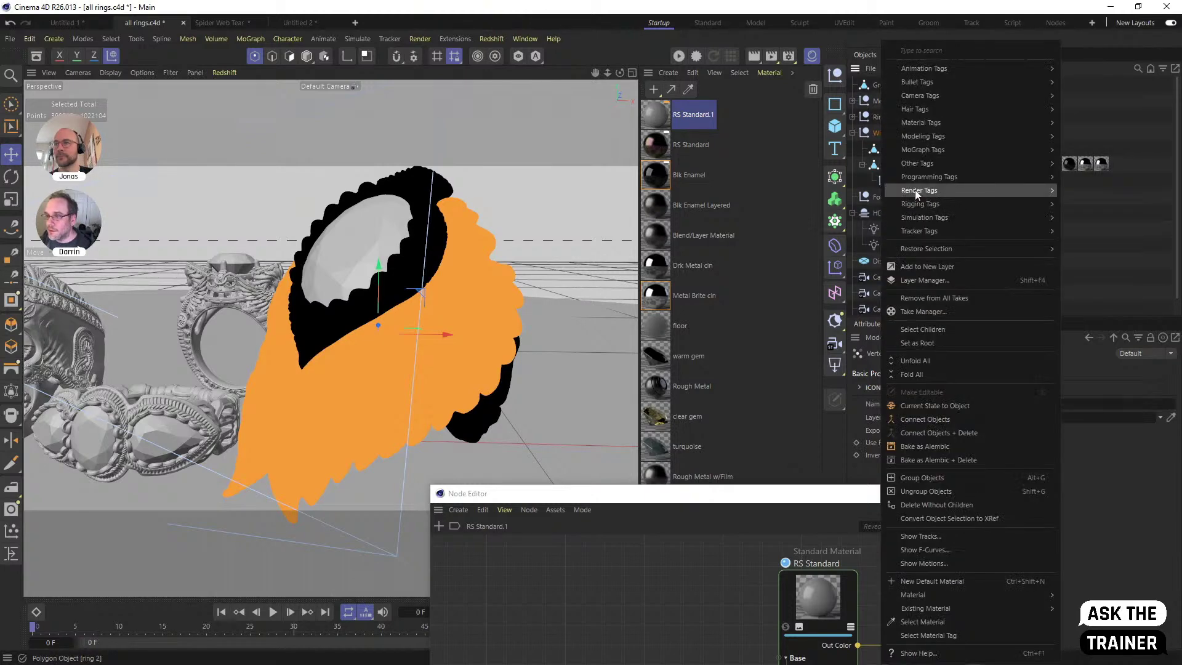
key(Escape)
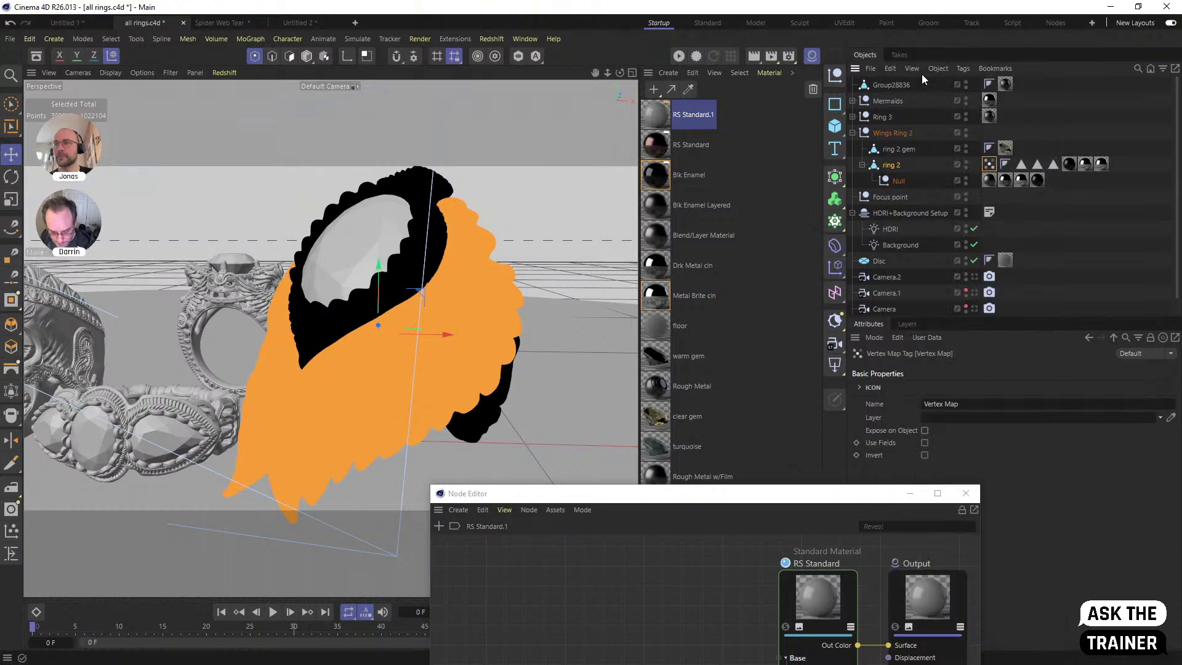
right_click(890, 164)
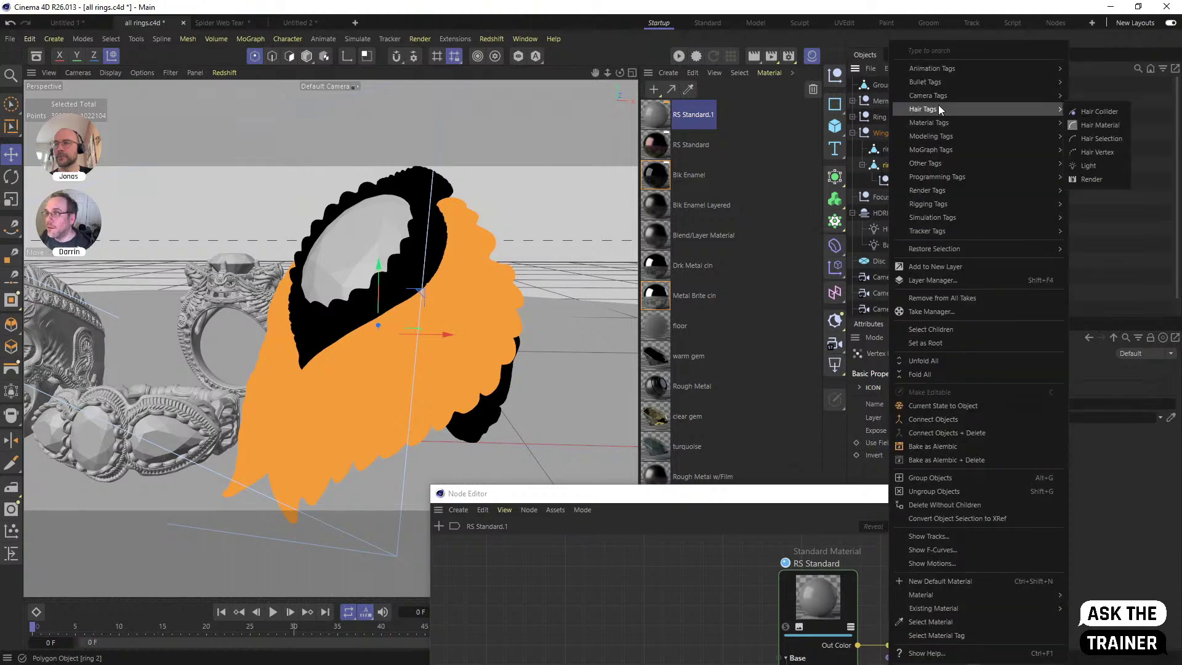
text(color)
mouse_move(929, 66)
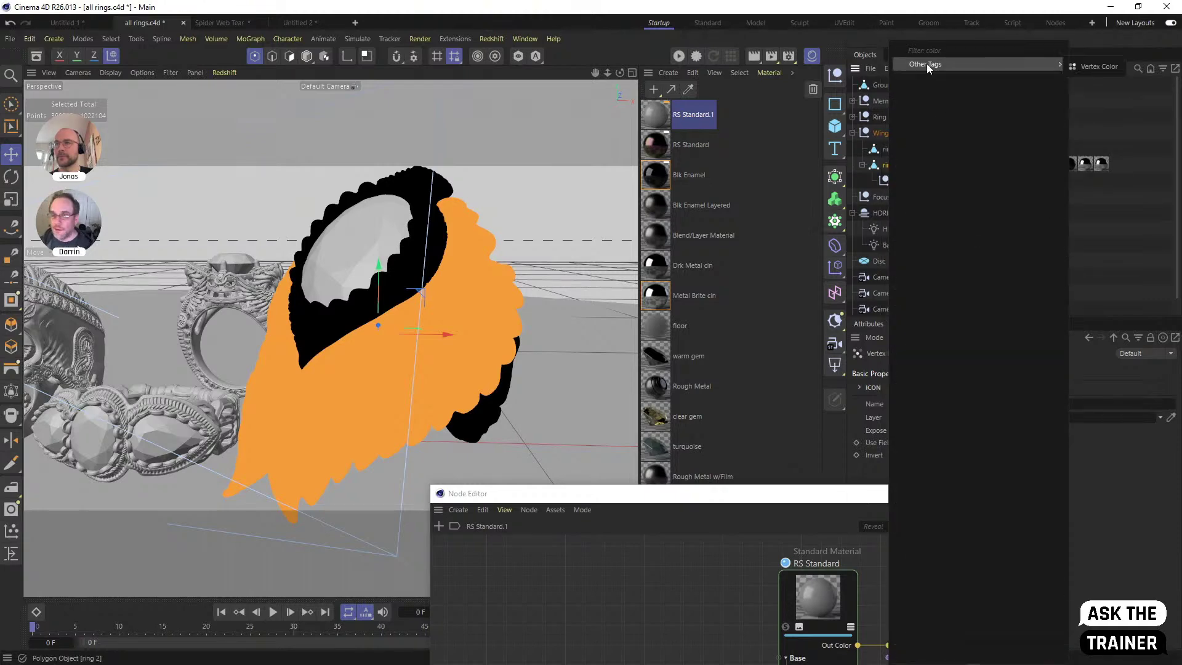
click(1097, 67)
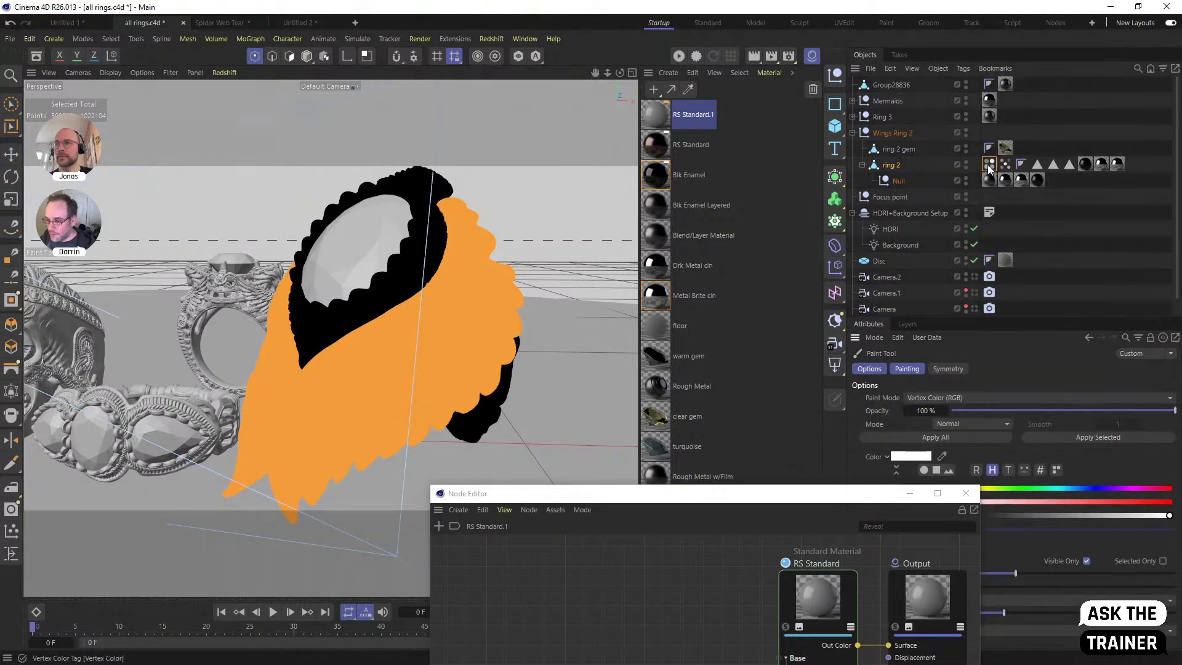
mouse_move(616, 494)
mouse_down()
mouse_move(404, 504)
mouse_move(307, 531)
mouse_up()
click(1165, 503)
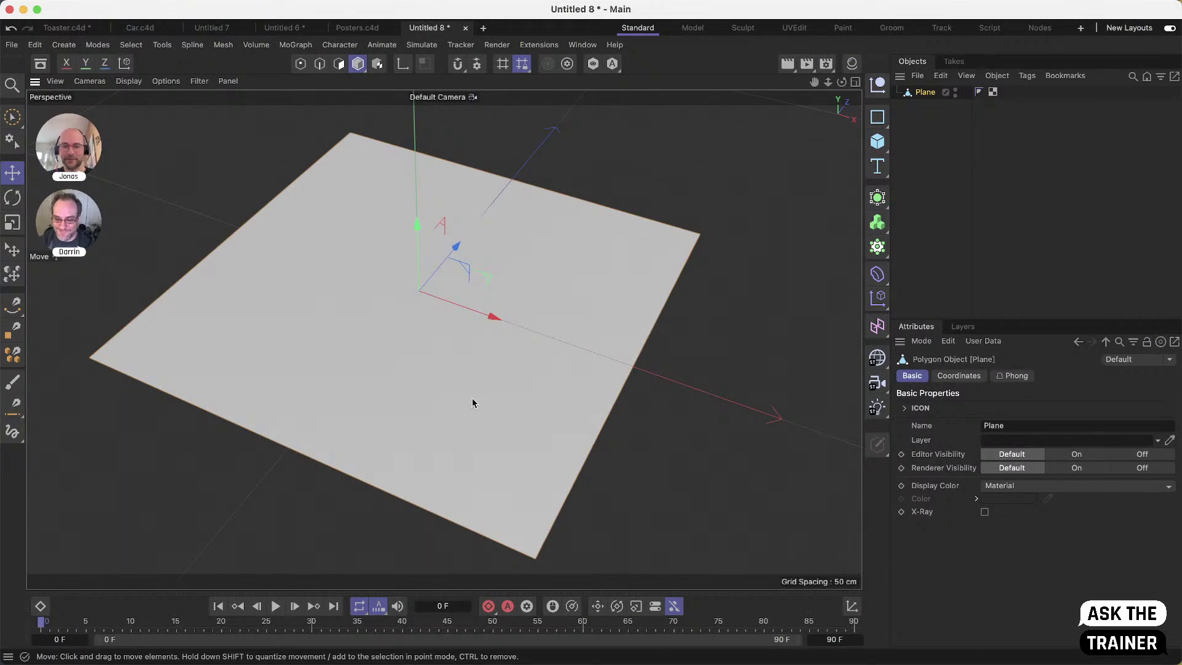
Paint a vertex map band across the middle of the plane in the Untitled 8 project with the Paint Tool
alt+middle_drag(420, 351, 489, 349)
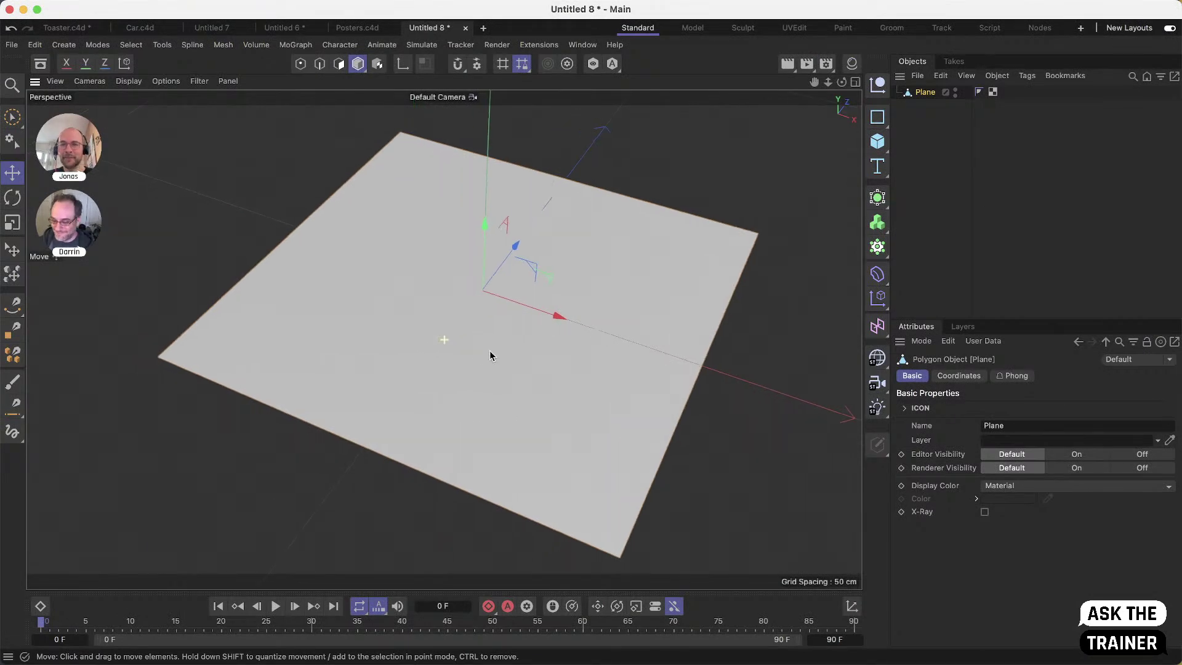
click(12, 383)
mouse_move(234, 320)
mouse_down()
mouse_move(311, 269)
mouse_move(377, 382)
mouse_move(603, 323)
mouse_move(300, 291)
mouse_up()
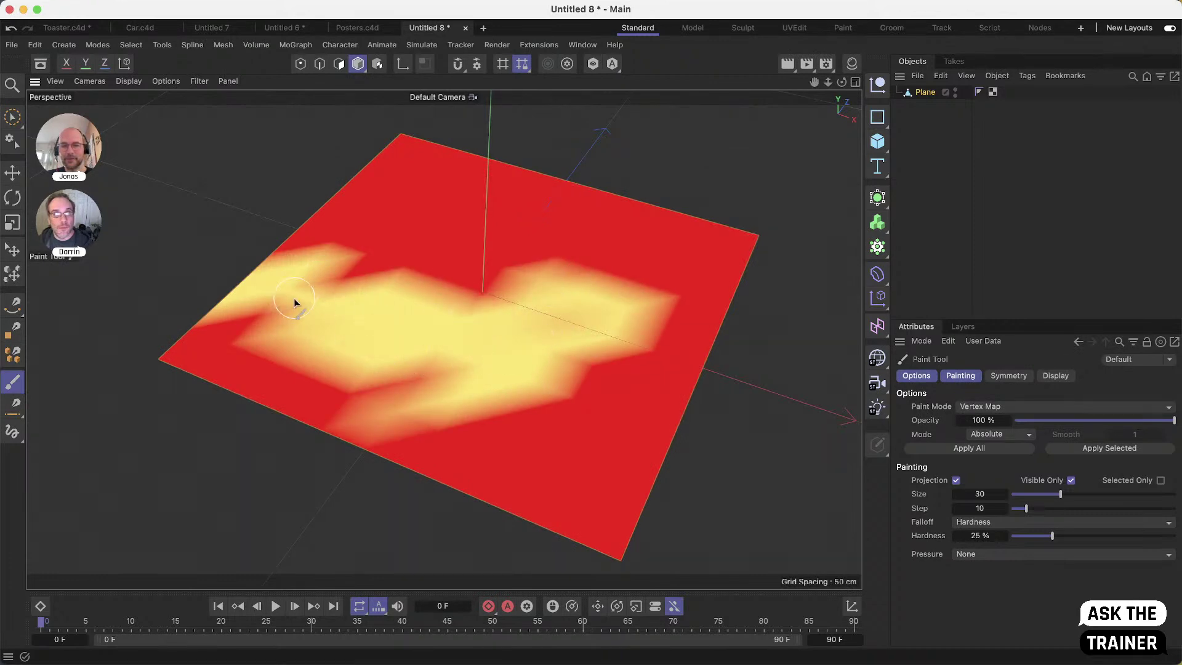
mouse_move(522, 405)
alt+mouse_down()
mouse_move(575, 334)
mouse_move(514, 364)
mouse_move(450, 350)
mouse_move(581, 456)
mouse_move(472, 382)
mouse_move(533, 410)
alt+mouse_up()
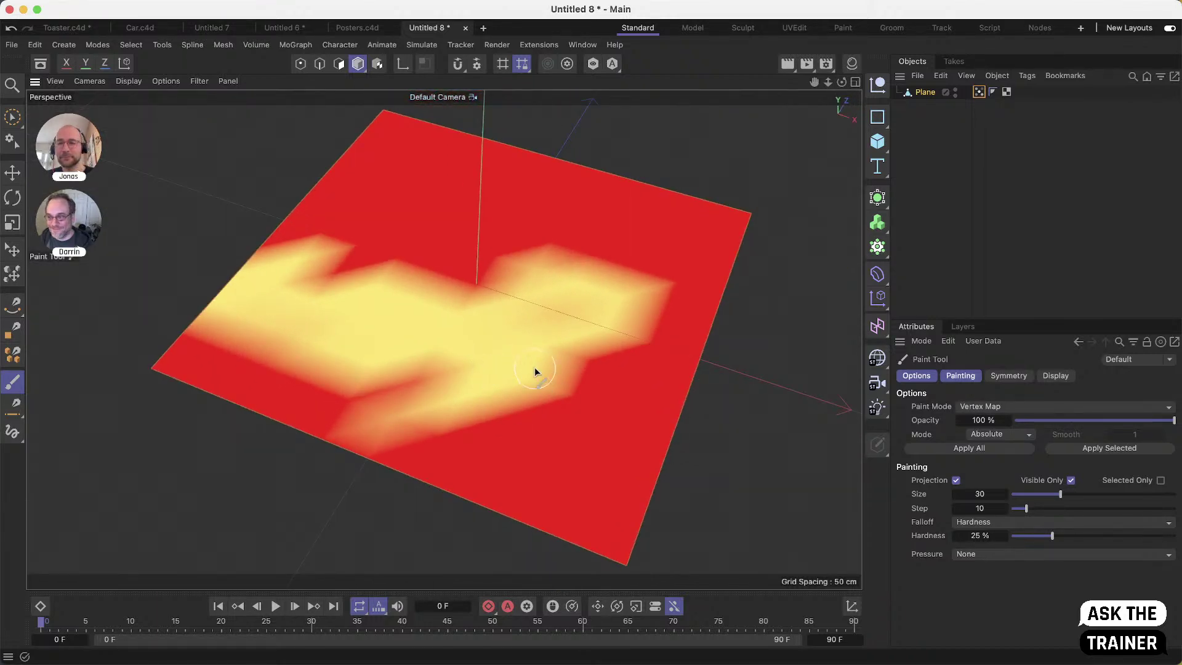
Set the project's renderer to Redshift and close the render settings
click(828, 65)
click(806, 93)
click(811, 109)
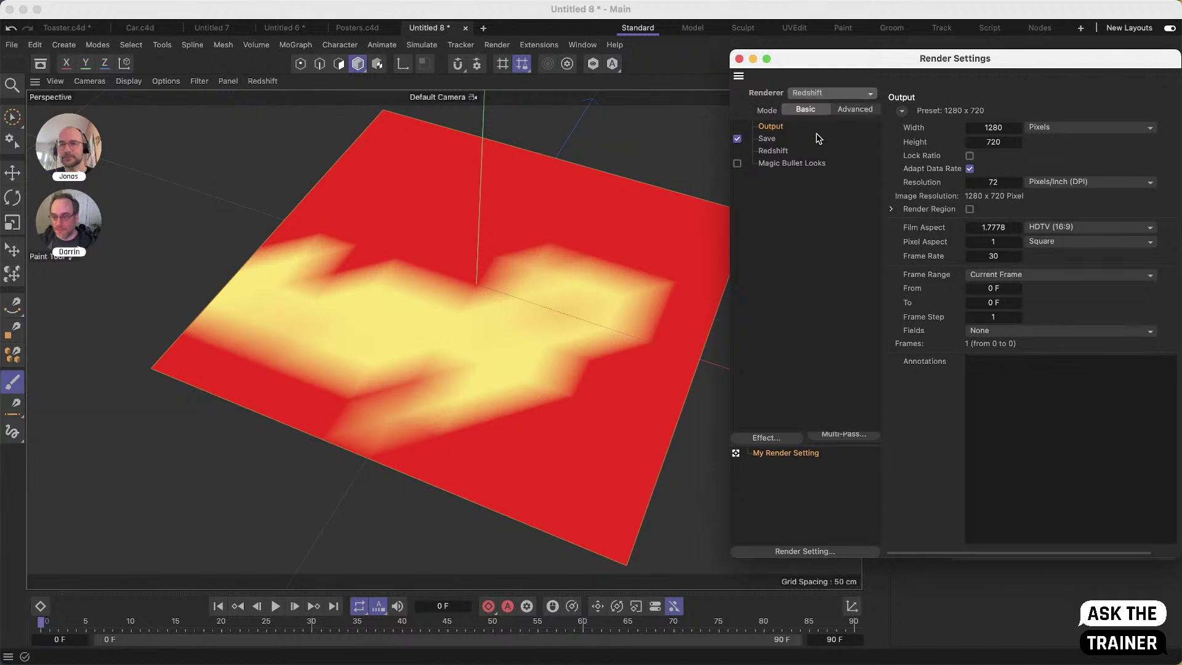
click(740, 59)
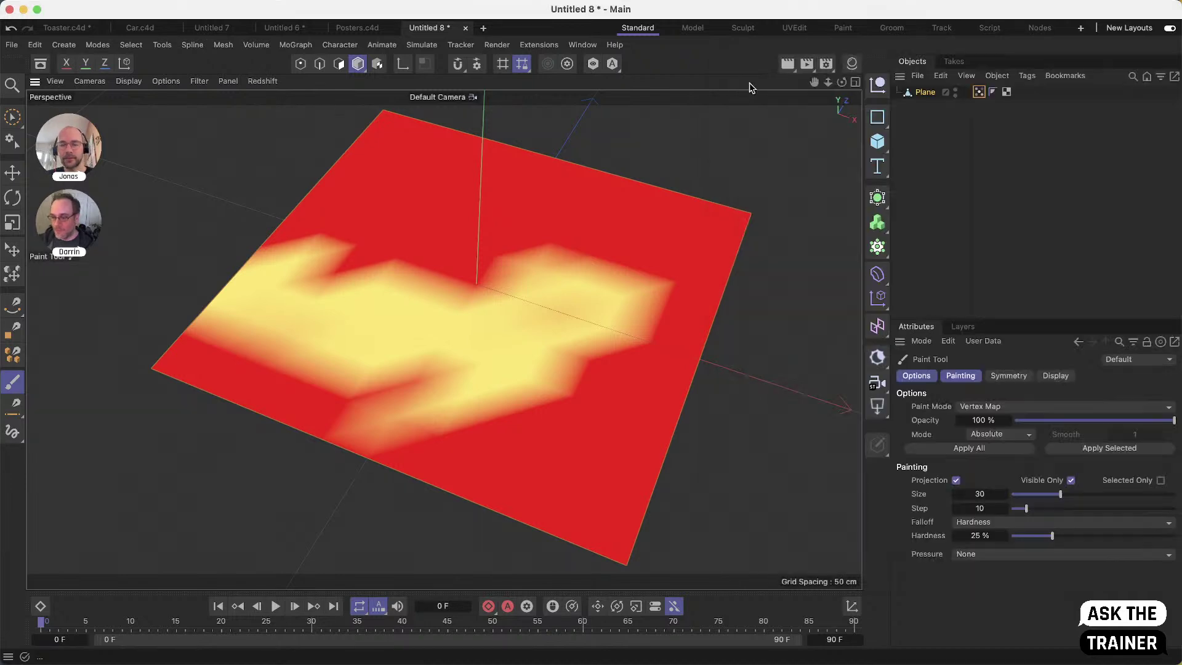
Show the Material Manager, create a Redshift Standard material and assign it to the plane
click(852, 64)
click(676, 100)
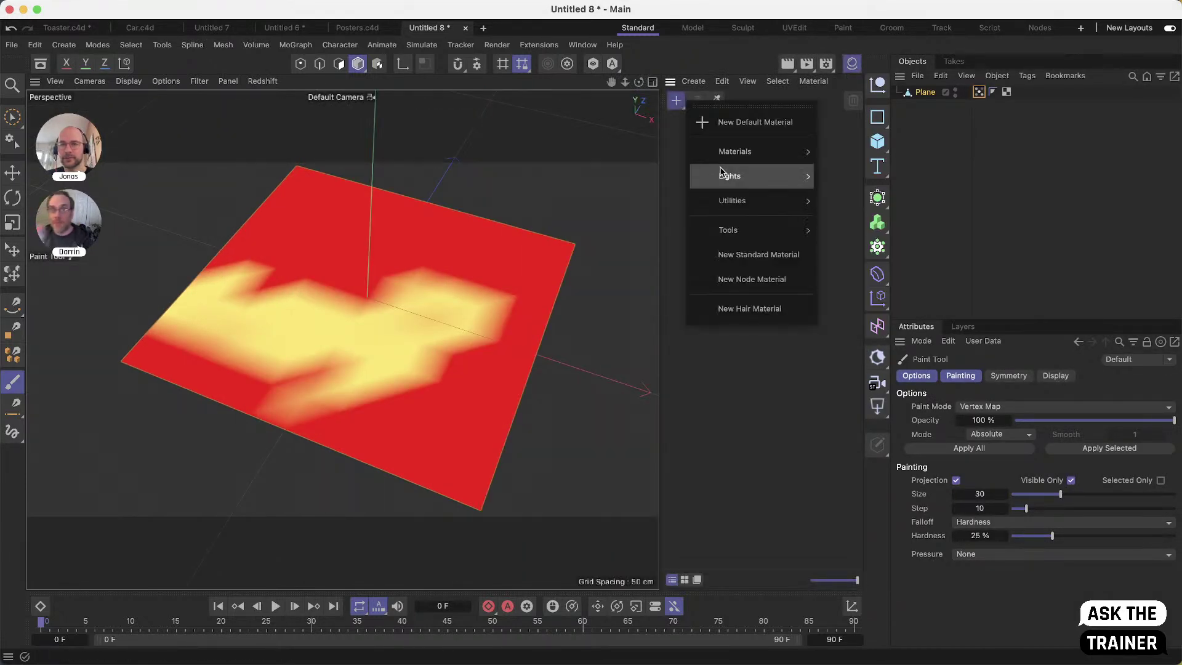
mouse_move(721, 168)
mouse_move(734, 206)
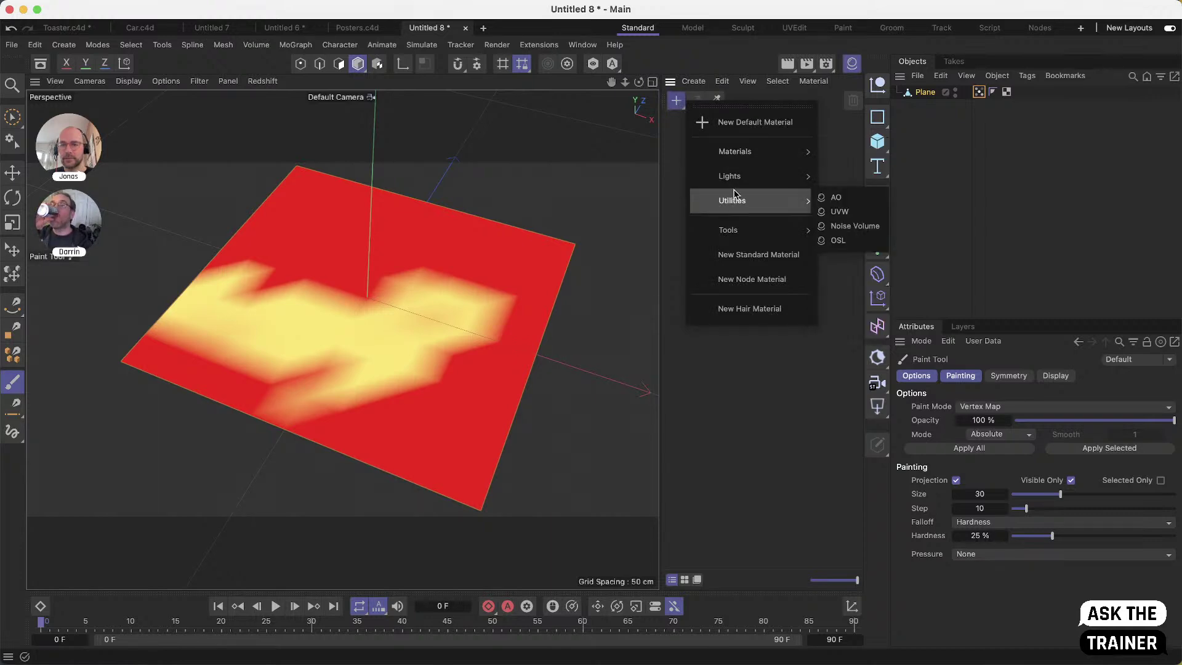
click(852, 176)
drag(689, 140, 935, 95)
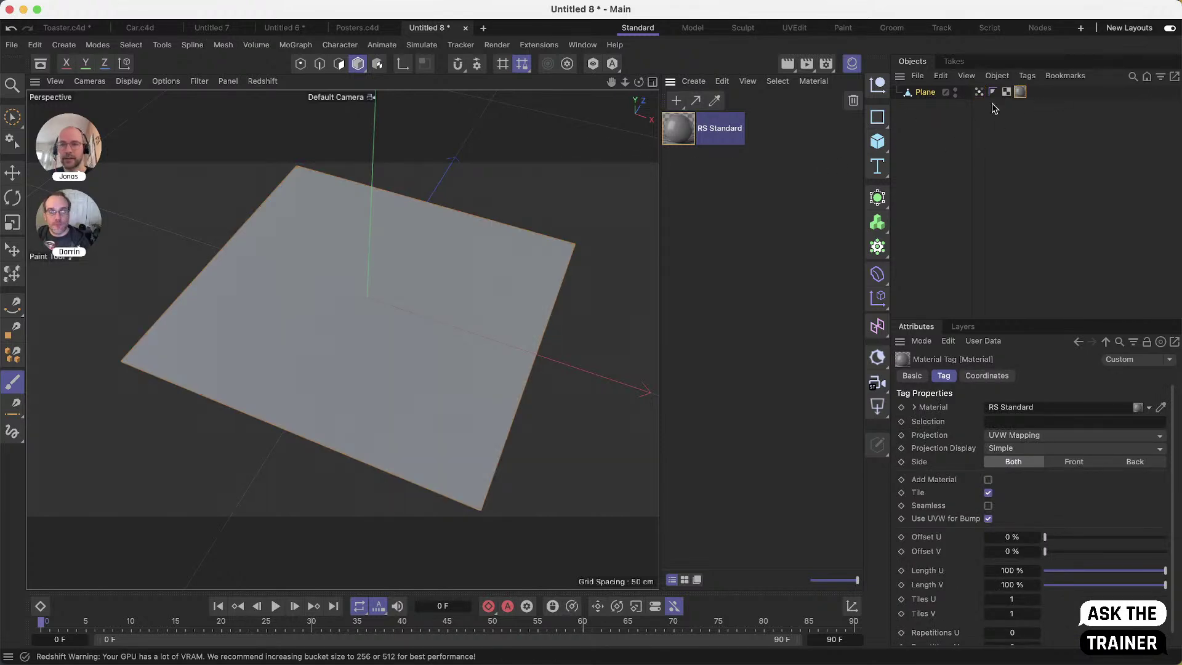
Open the RS Standard material's node graph from the Material Editor, close that editor and place the graph window below the plane
double_click(678, 128)
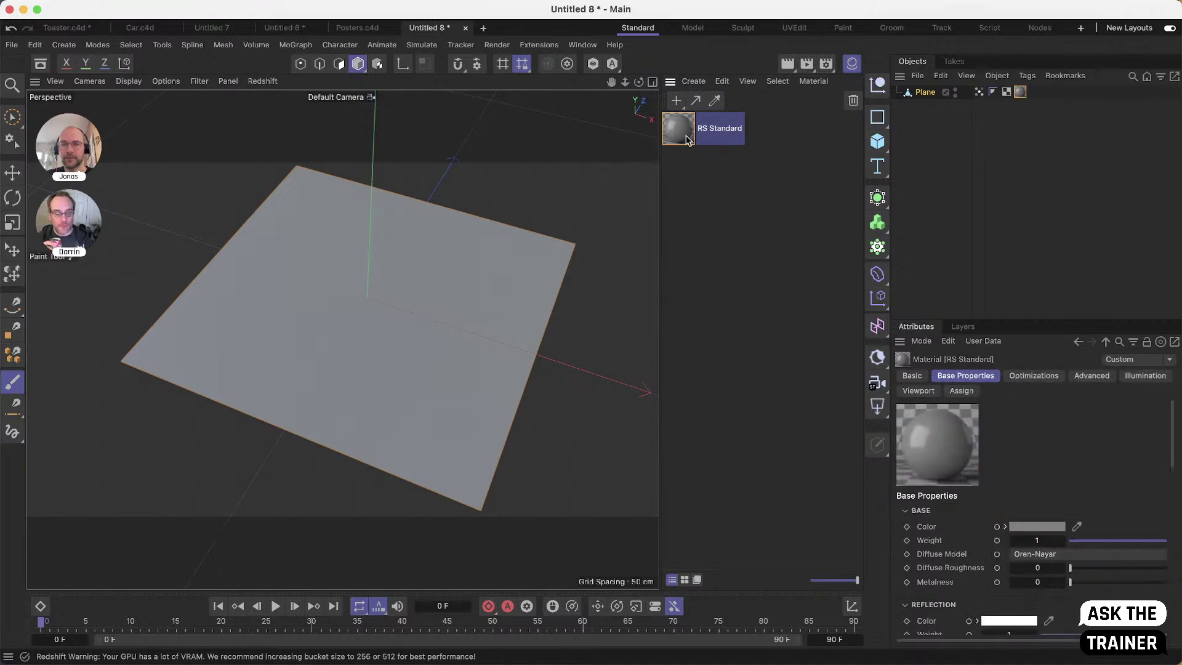
drag(757, 133, 528, 152)
drag(624, 152, 591, 141)
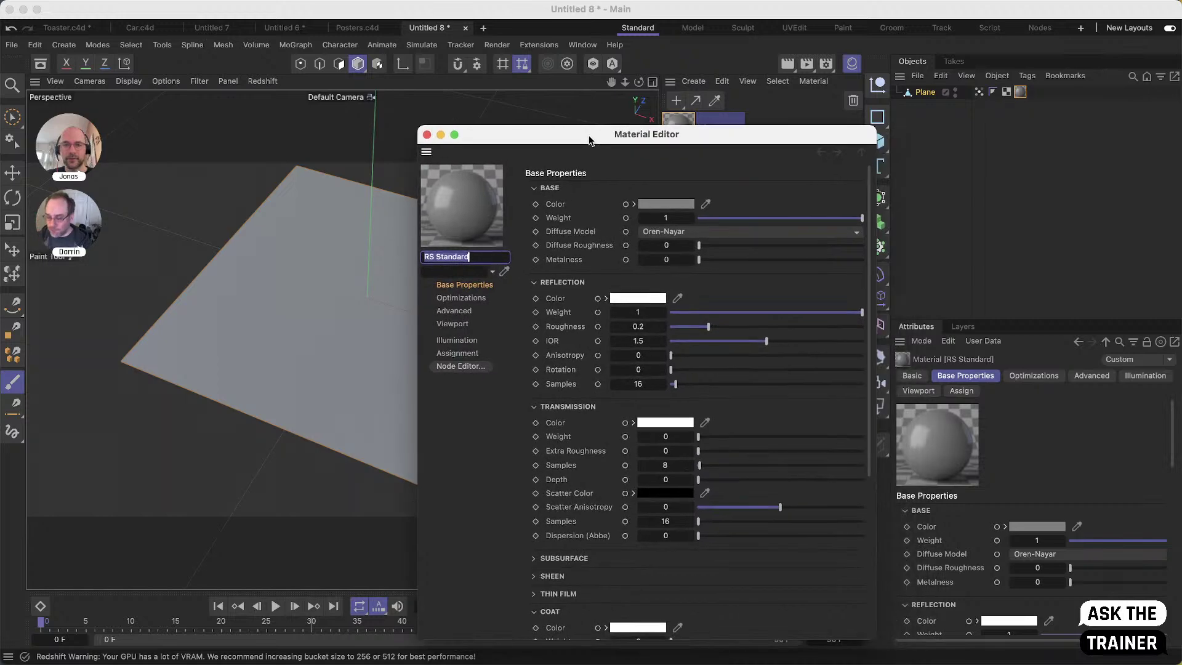
click(461, 366)
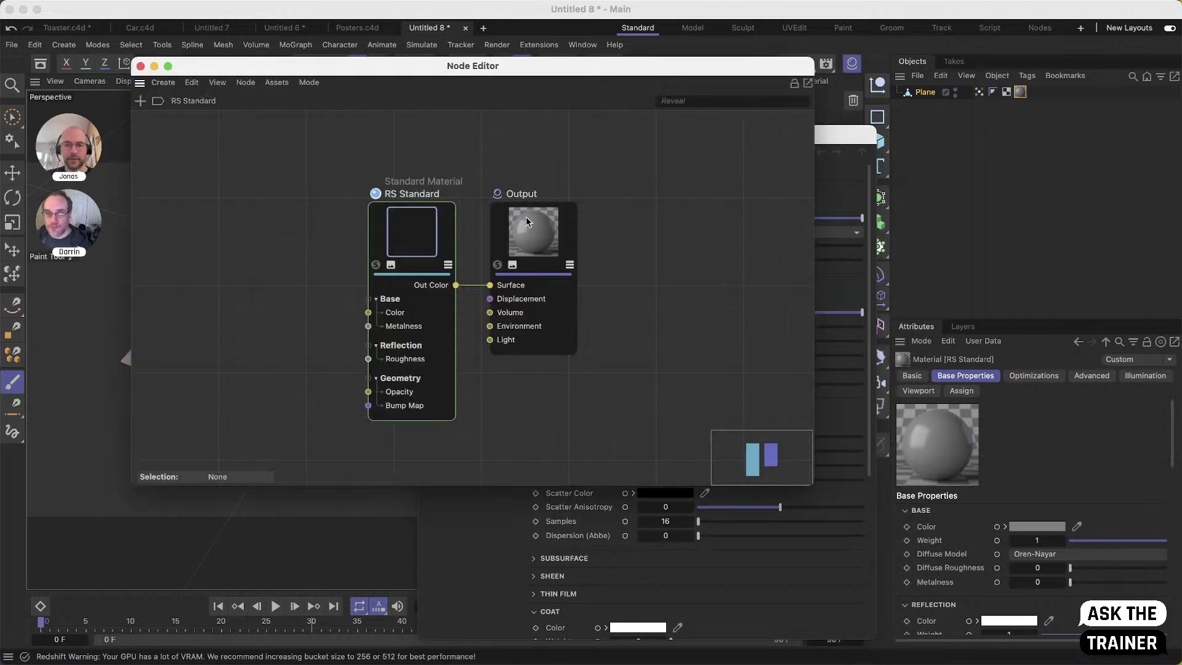
drag(476, 65, 433, 182)
click(432, 134)
drag(507, 186, 630, 236)
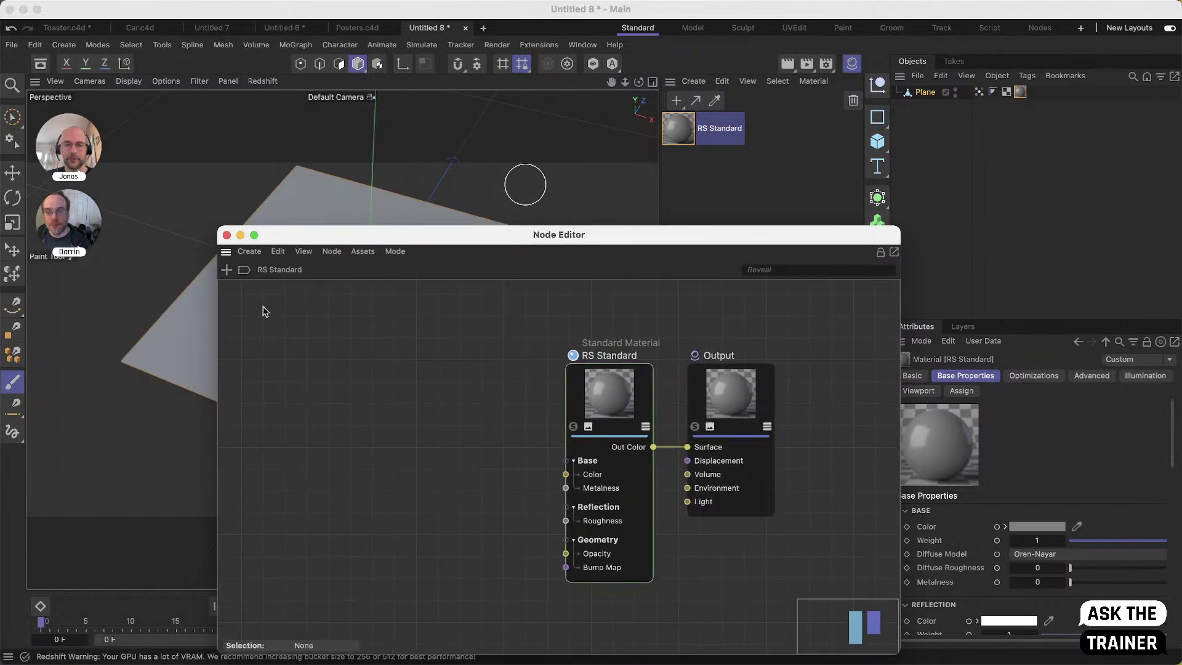
Add a Vertex Attribute node, connect its Out Color to RS Standard's base Color and assign the plane's Vertex Map as its attribute
click(226, 271)
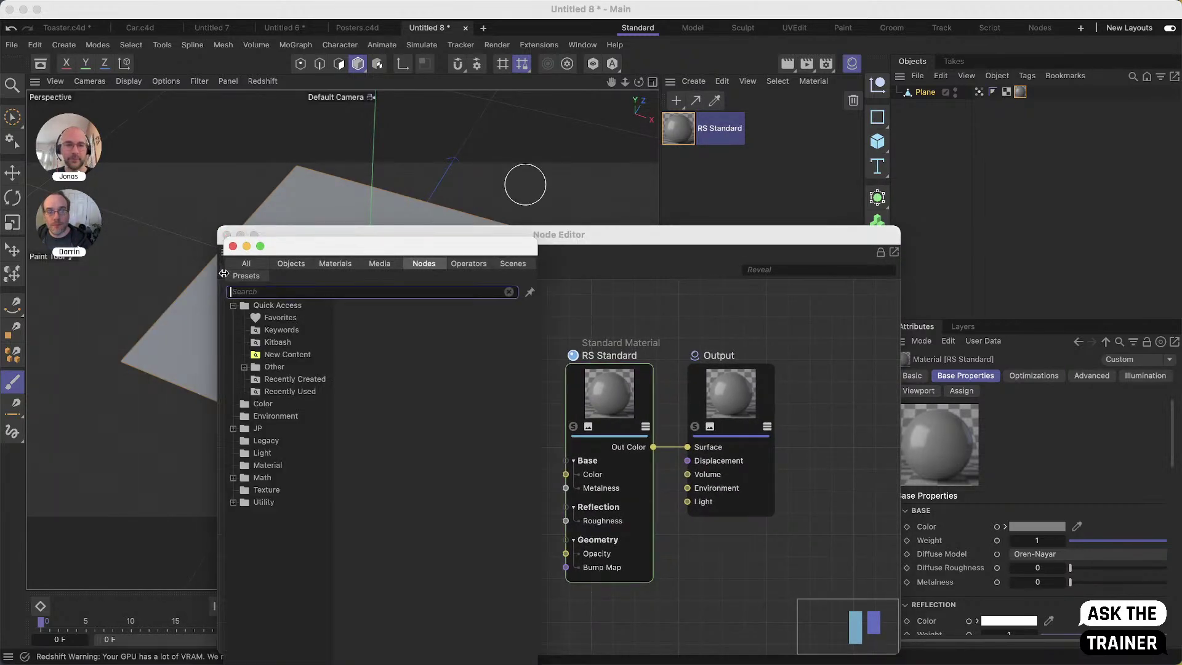
text(vertex)
double_click(283, 310)
drag(535, 452, 565, 474)
drag(570, 238, 483, 342)
drag(979, 92, 1020, 512)
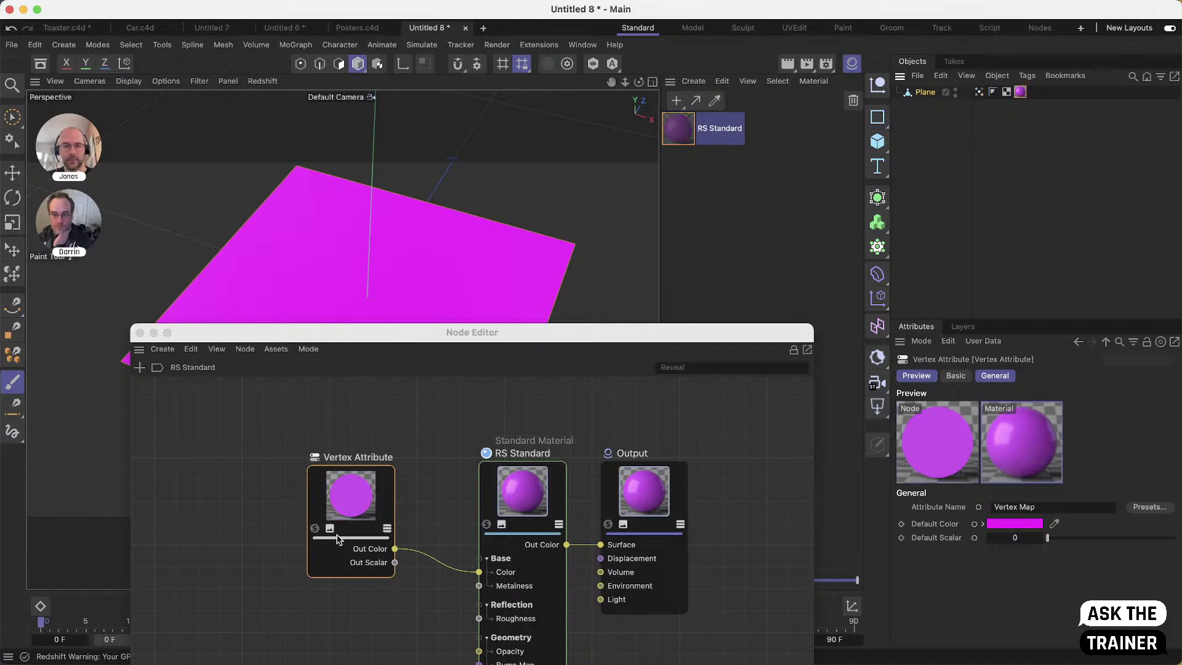
Solo the Vertex Attribute node and start the Redshift IPR in the viewport, keeping the plane visible above the node graph
click(315, 531)
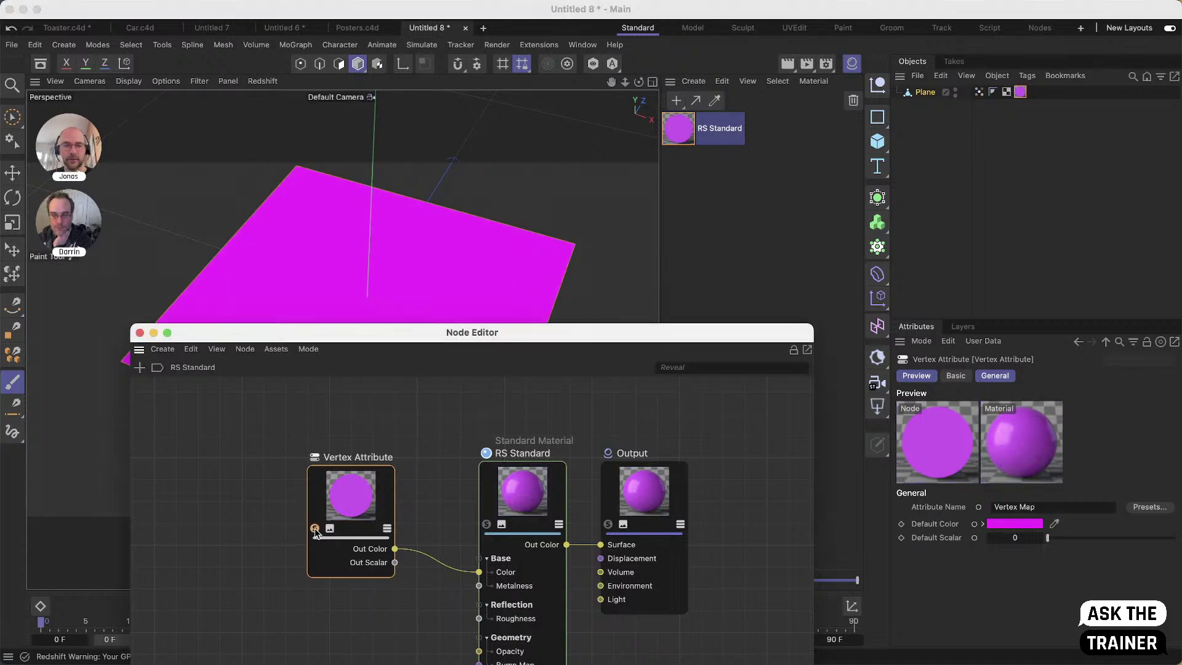
click(263, 80)
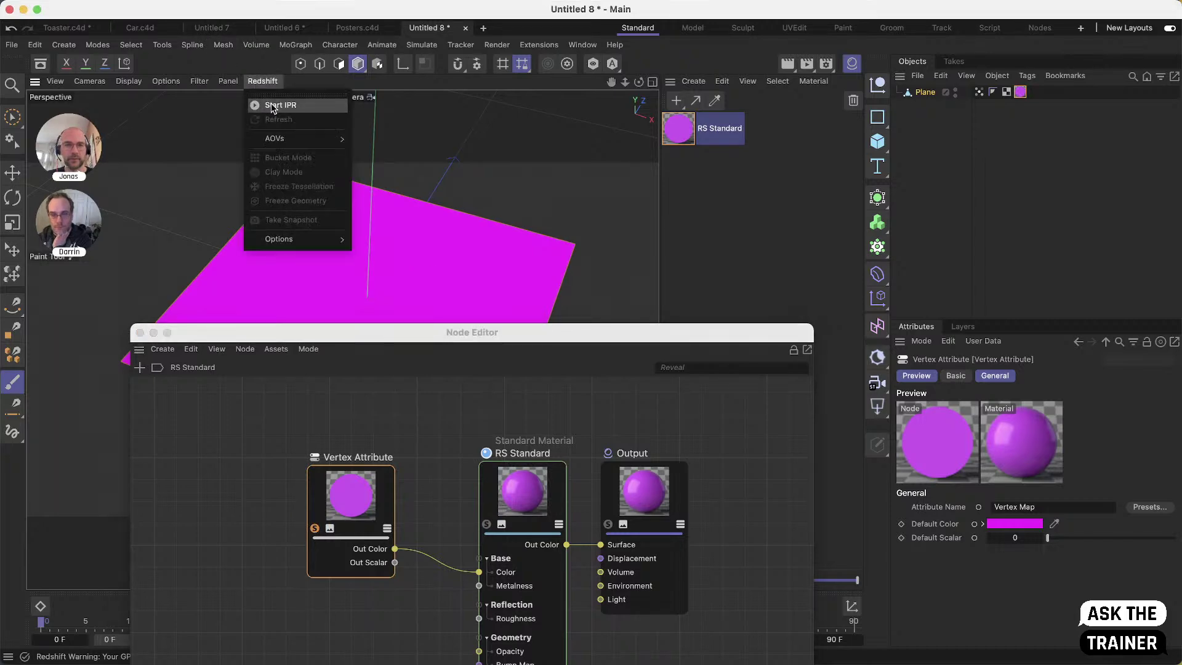
click(271, 104)
drag(461, 337, 442, 398)
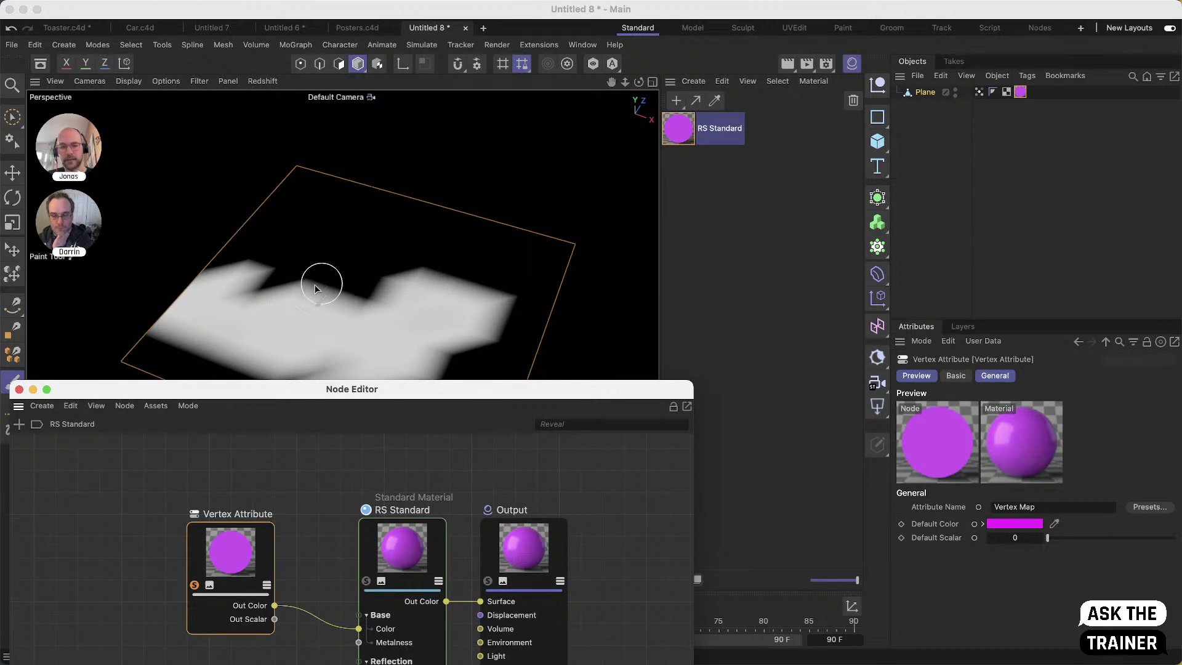
Close the Node Editor and stop the Redshift IPR
drag(434, 394, 535, 199)
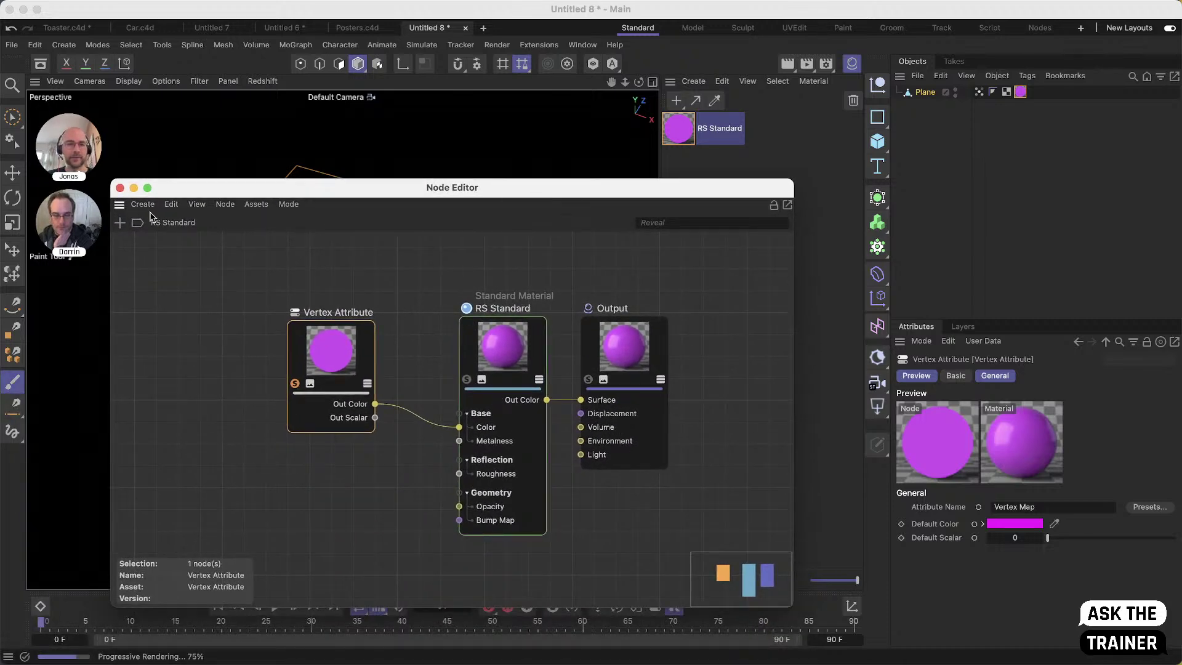
click(120, 189)
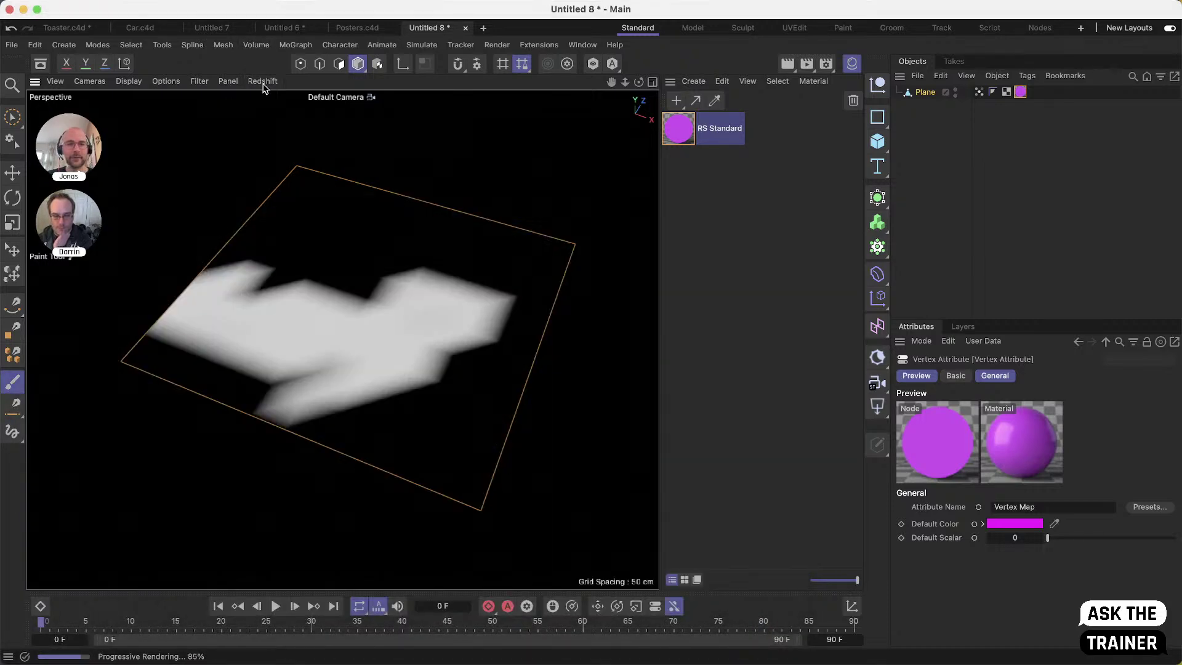
click(263, 81)
click(290, 106)
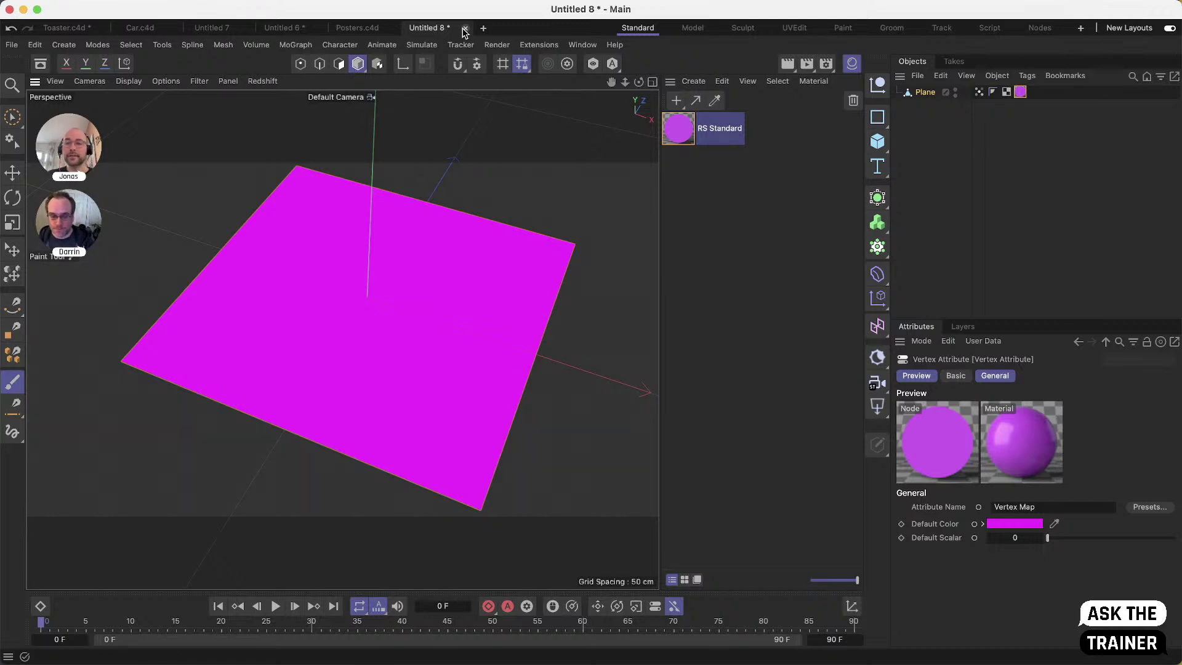
Open the Vertex Attribute node's settings from RS Standard's base Color and examine its Attribute Name
double_click(677, 127)
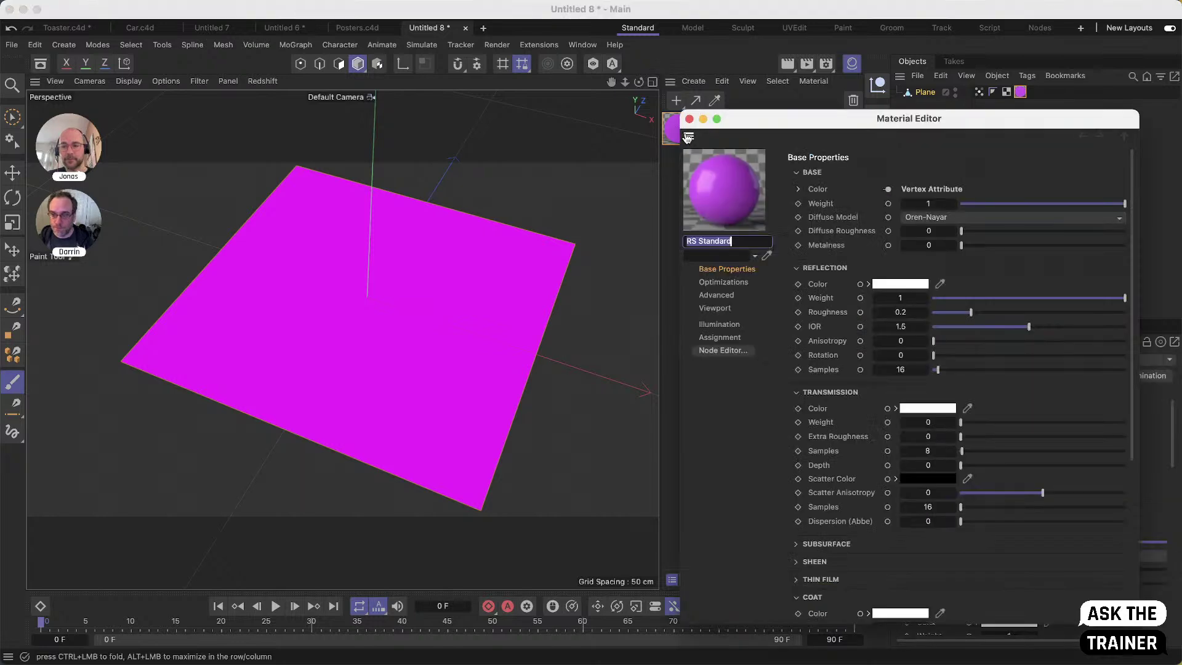
drag(726, 117, 344, 117)
click(328, 104)
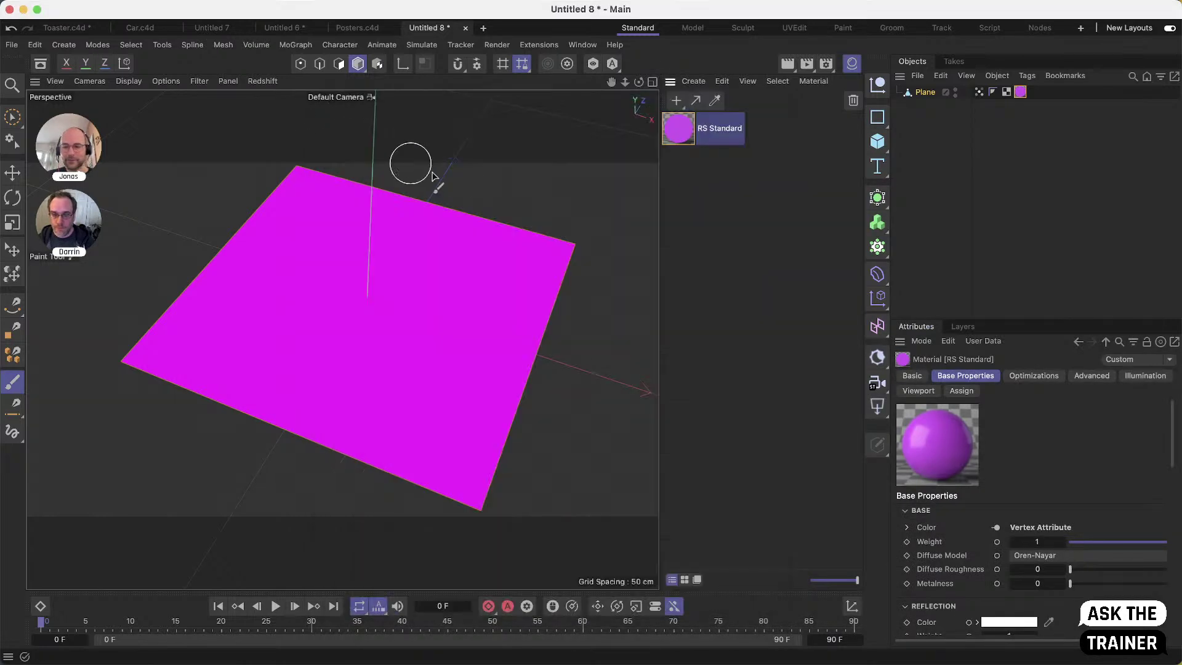
click(1040, 528)
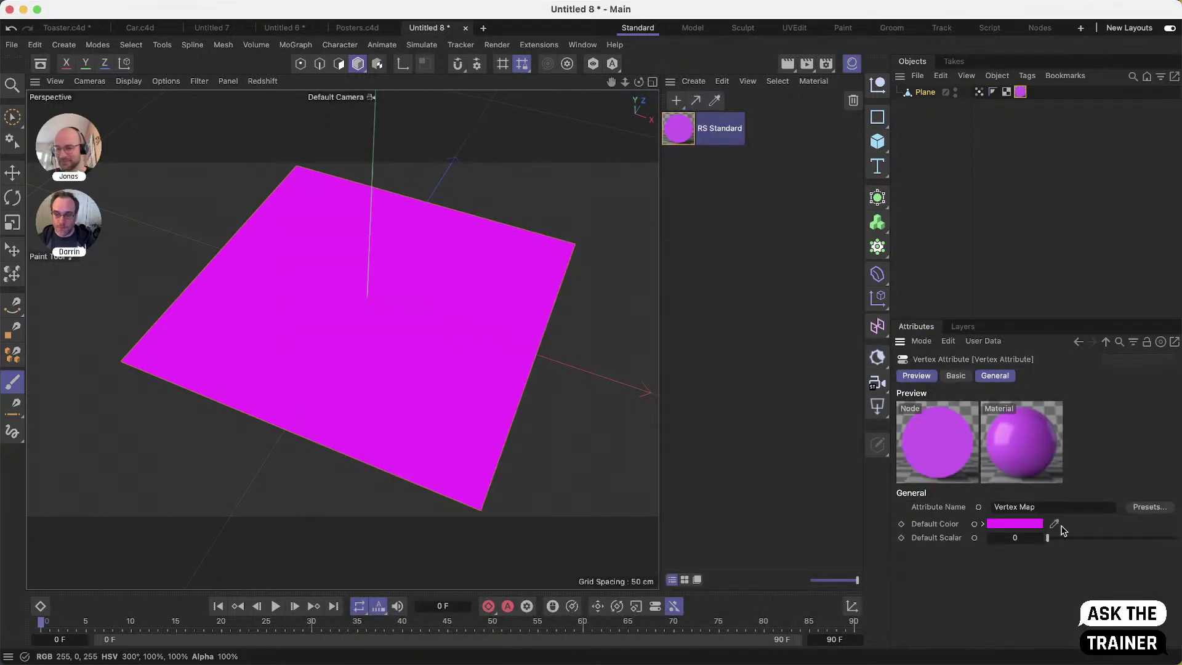
click(1042, 507)
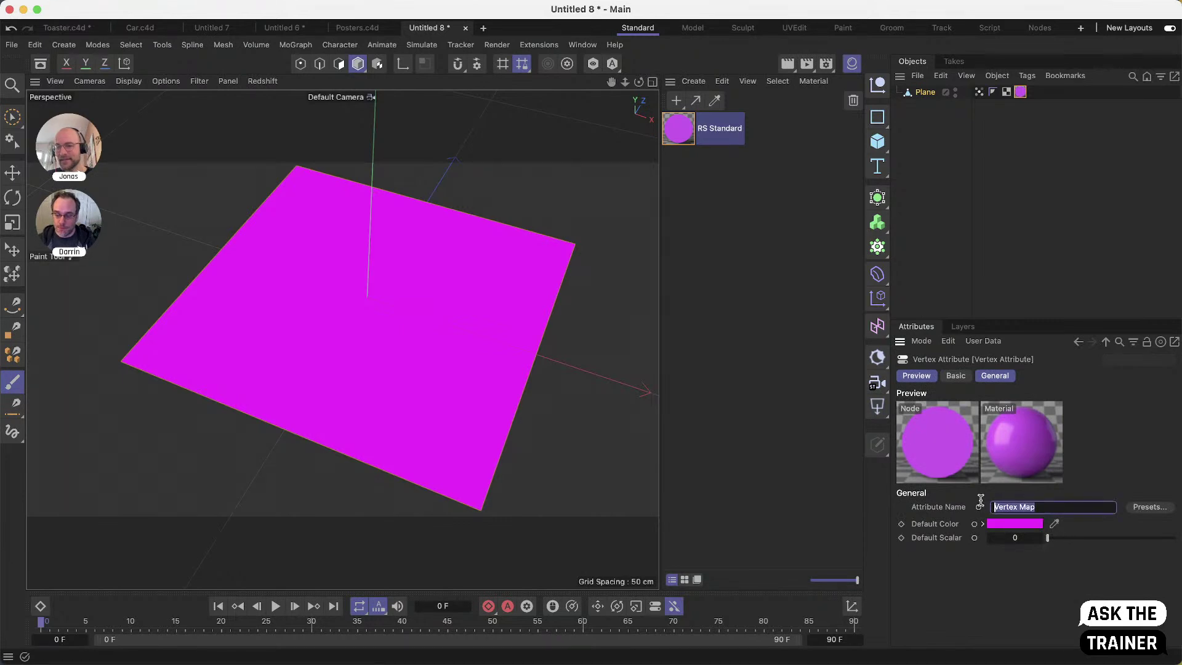
click(1012, 586)
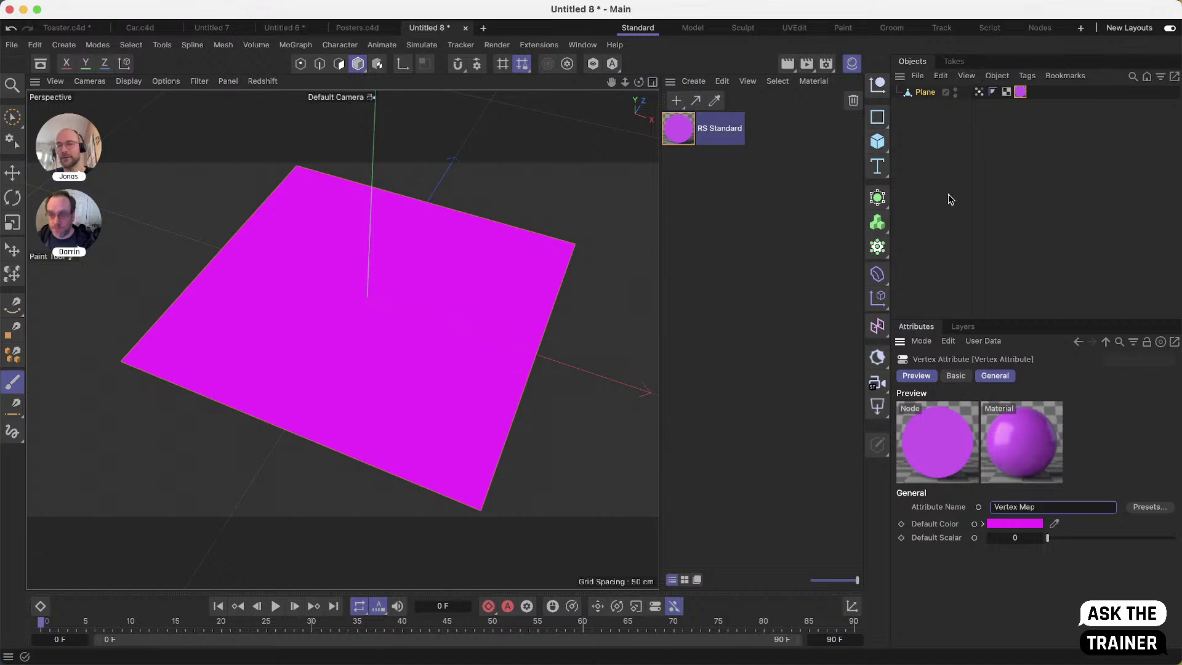
click(1023, 506)
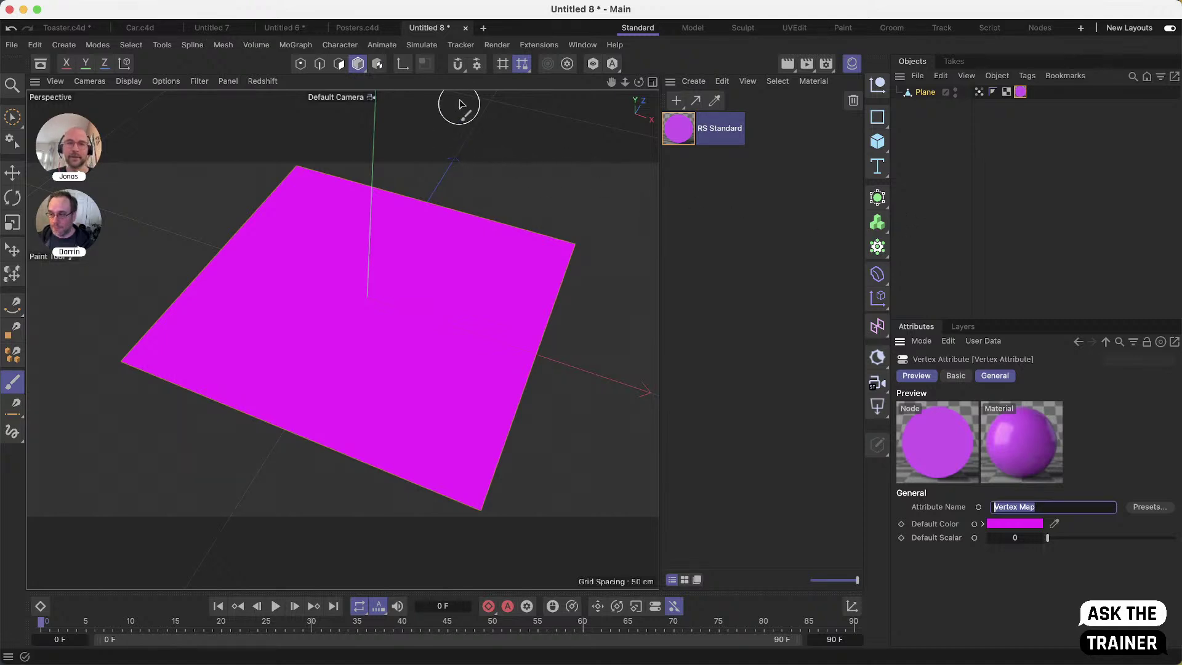
Close the untitled test plane project and switch to the Toaster.c4d project
click(465, 28)
click(612, 308)
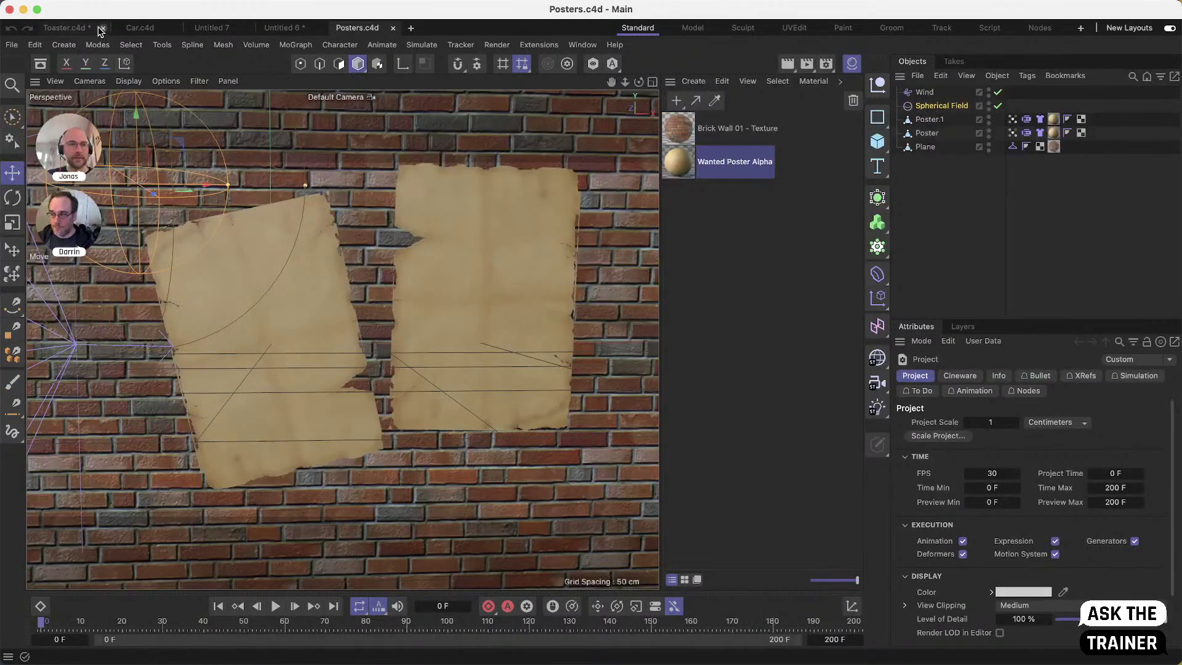
click(77, 28)
key(b)
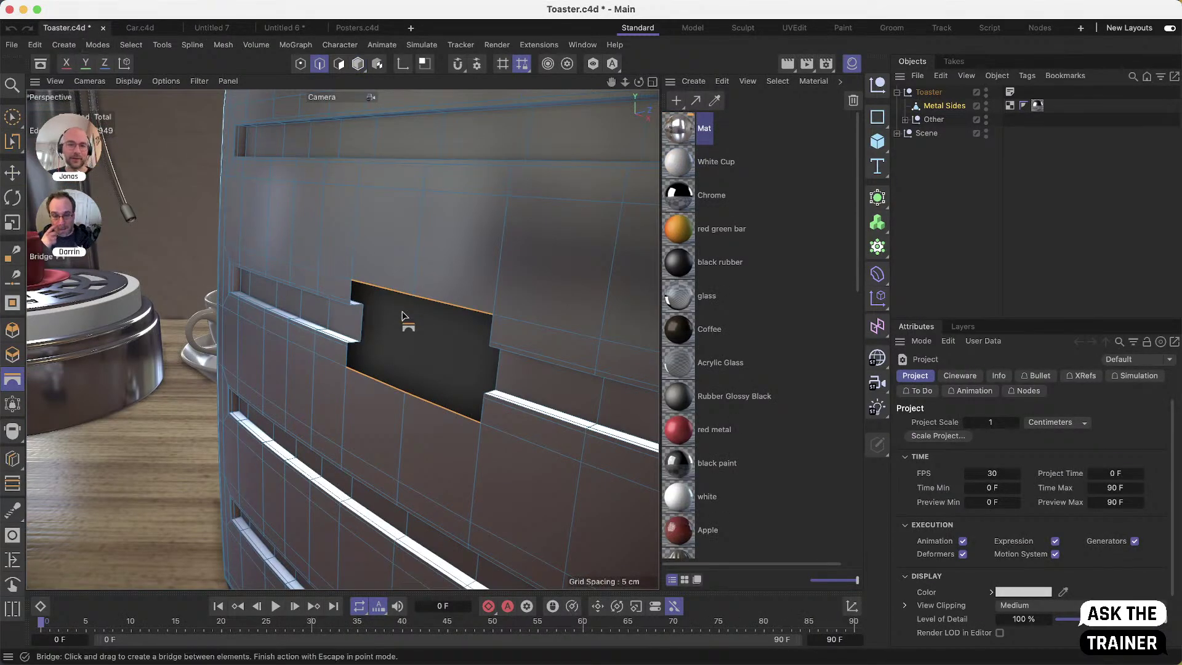
Select an upper edge of the small gap in the Metal Sides mesh and hide the Material Manager
key(e)
click(389, 289)
click(851, 63)
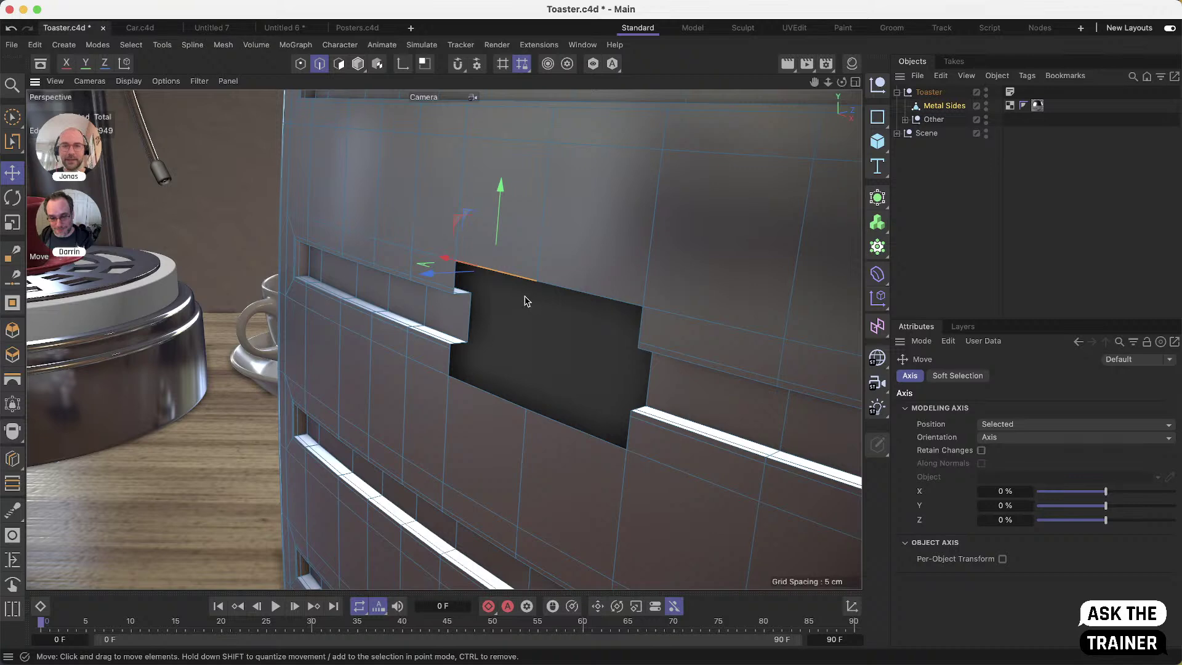
alt+drag(662, 395, 496, 389)
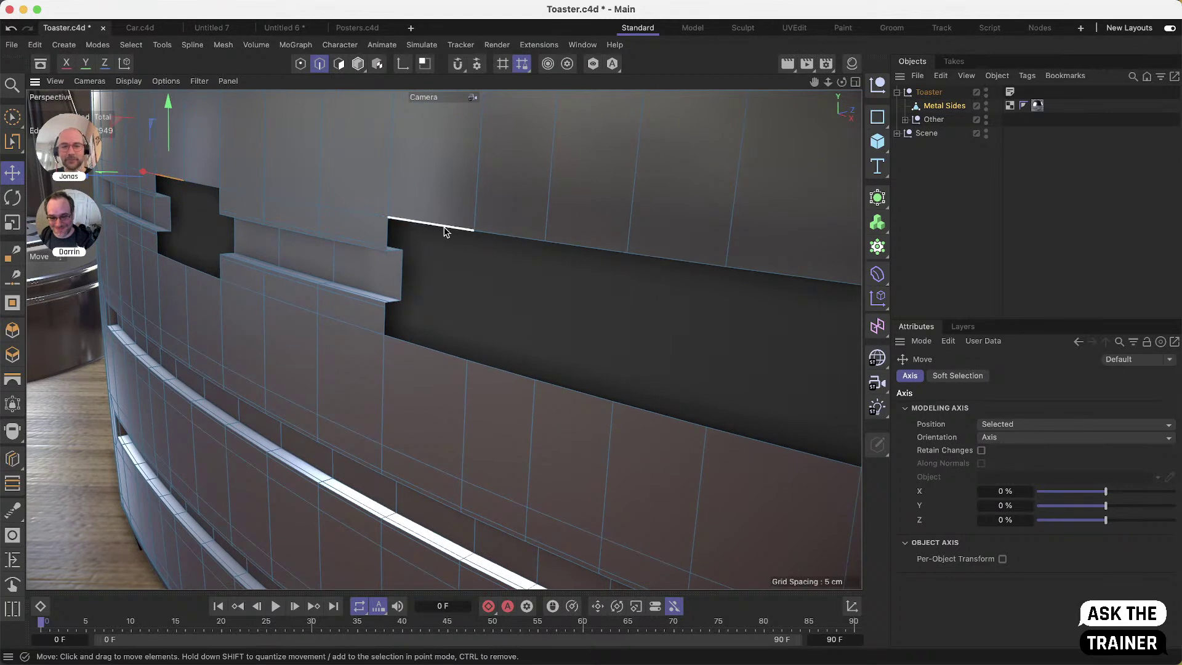
Start the Bridge tool with Patch Mode enabled and One Sided Patch disabled
key(m)
key(b)
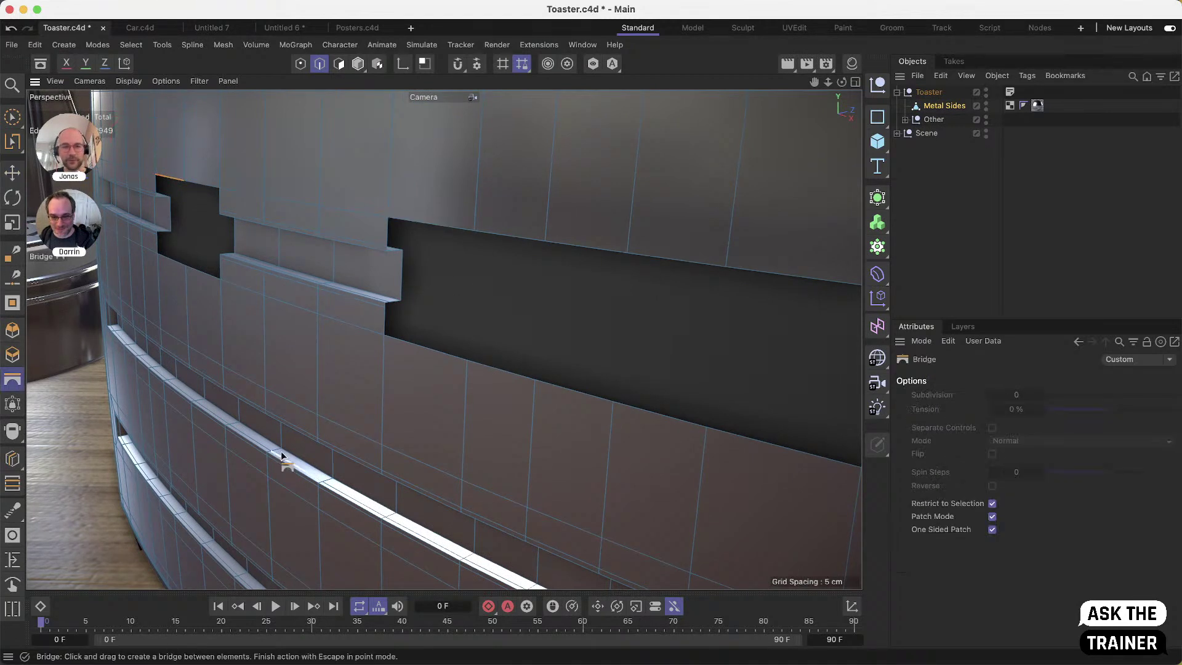
click(993, 530)
click(992, 517)
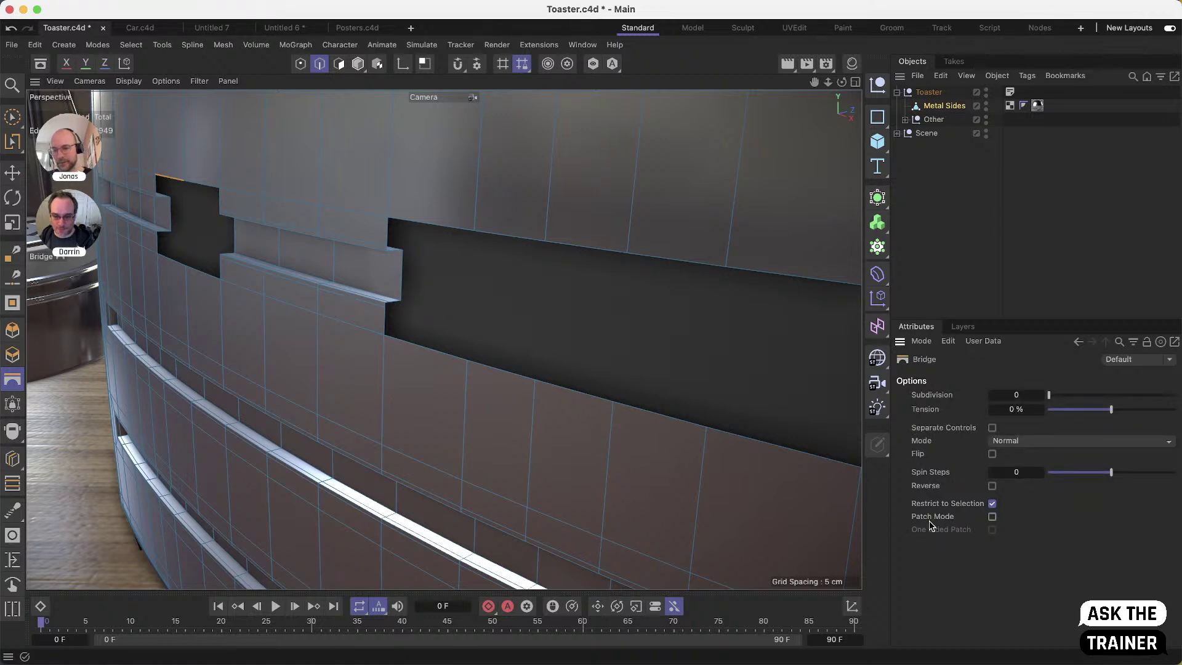
click(992, 517)
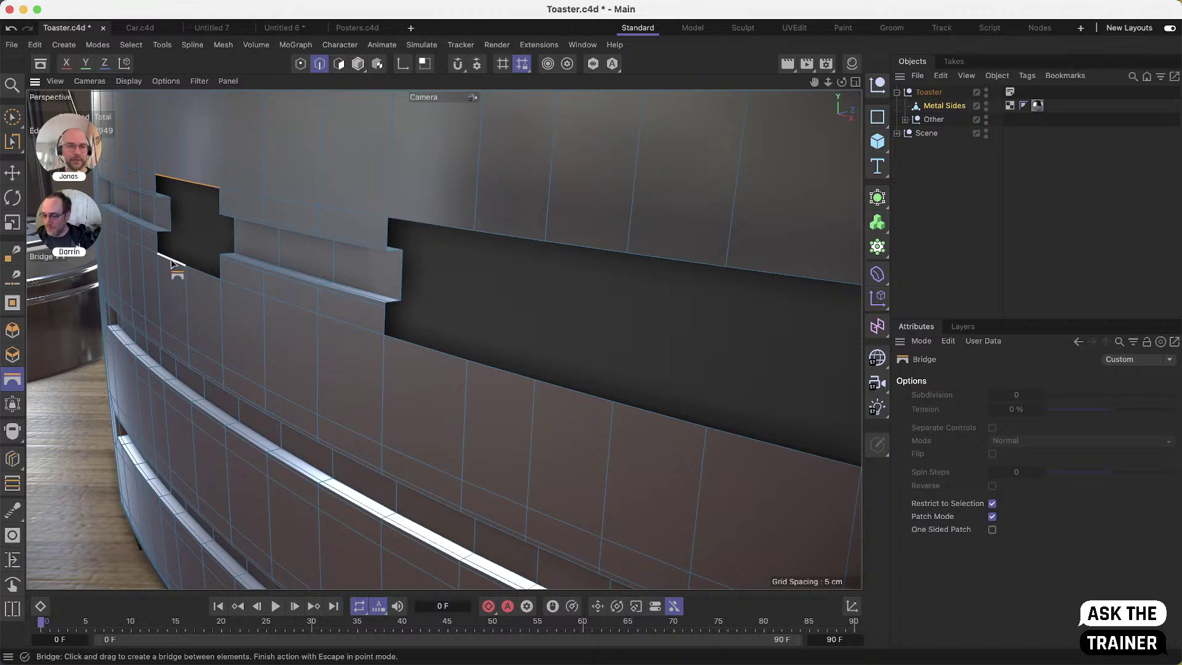
Bridge the upper and lower edges of the small gap in Metal Sides to patch the slotted surface
drag(172, 262, 185, 185)
scroll(203, 228, up, 10)
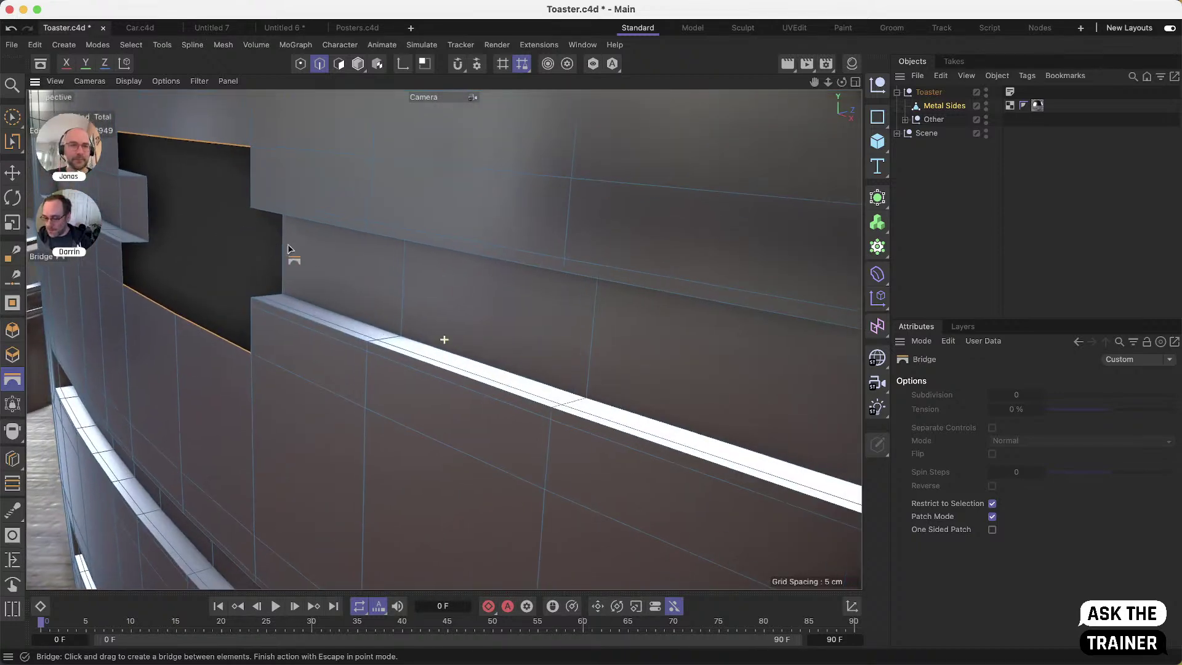
scroll(423, 274, up, 2)
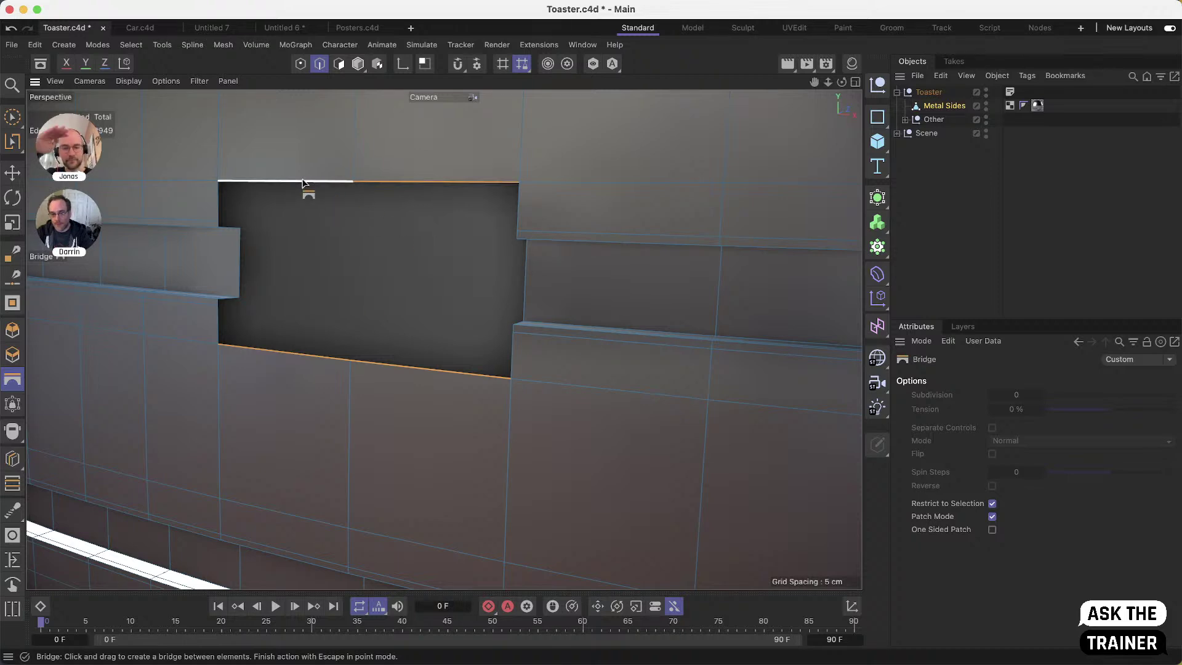
drag(306, 185, 333, 349)
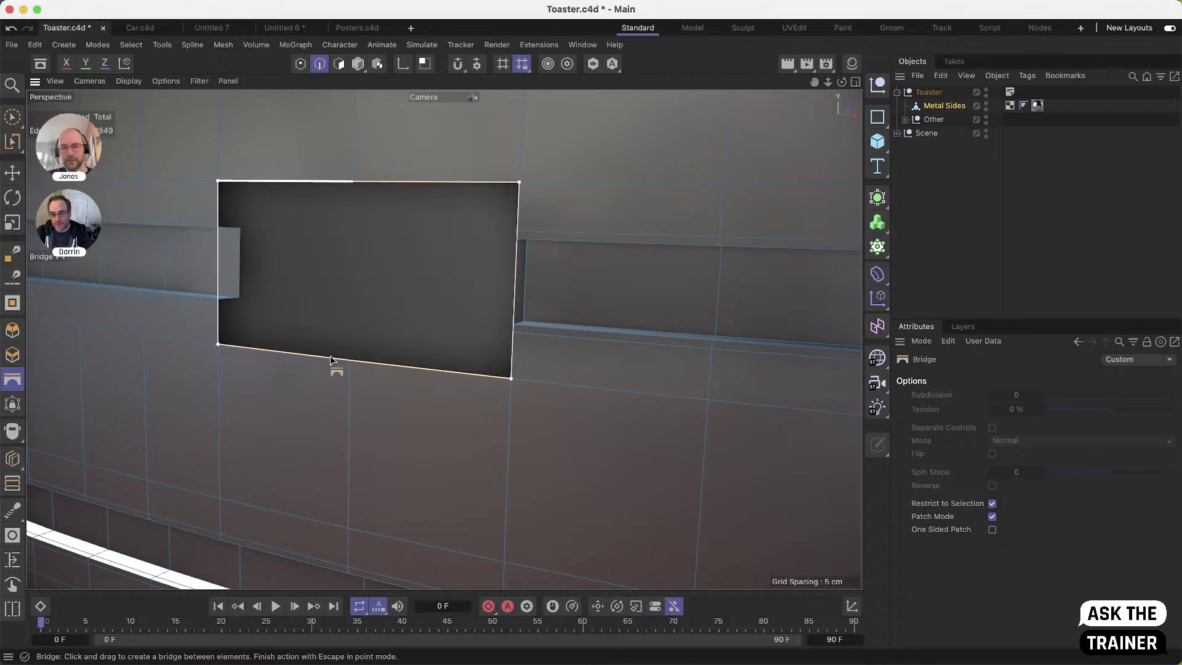
alt+drag(353, 316, 317, 272)
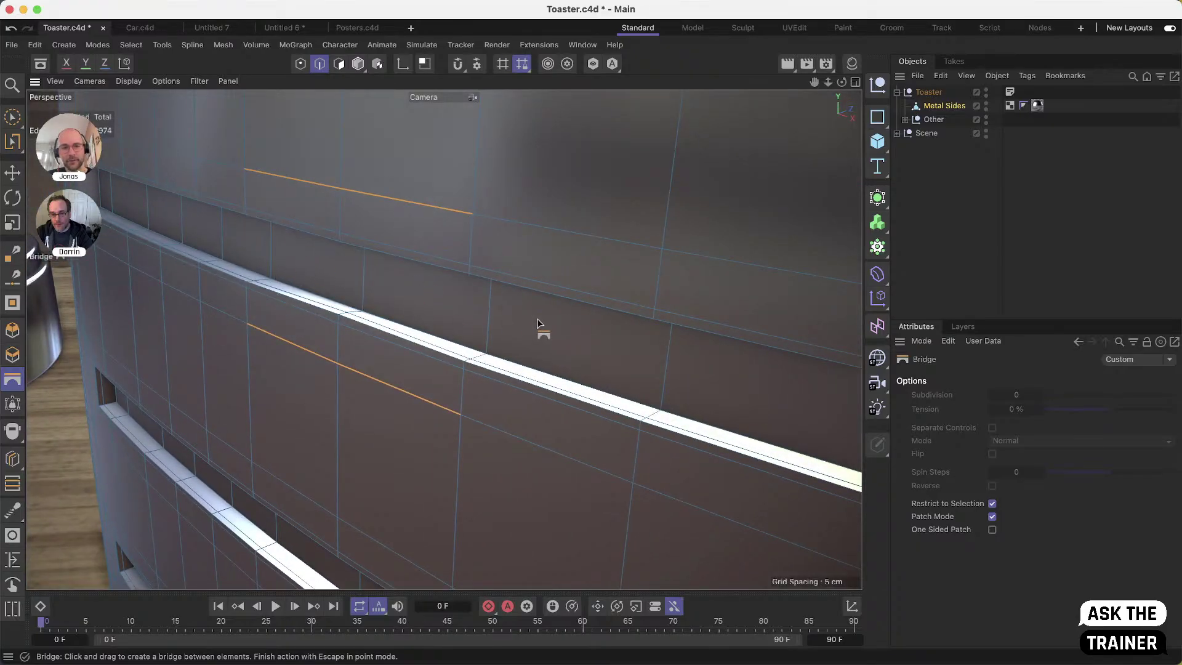
Enable One Sided Patch and bridge four successive upper and lower edge pairs across the wide gap in Metal Sides
alt+drag(586, 336, 317, 230)
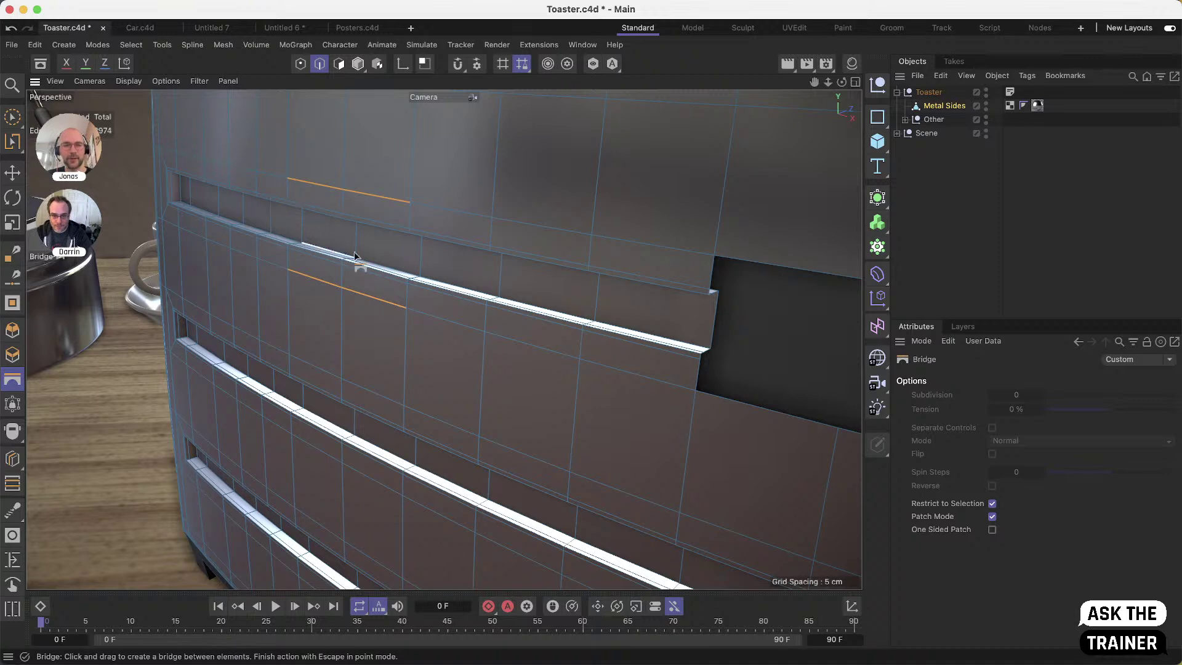
alt+drag(567, 303, 472, 275)
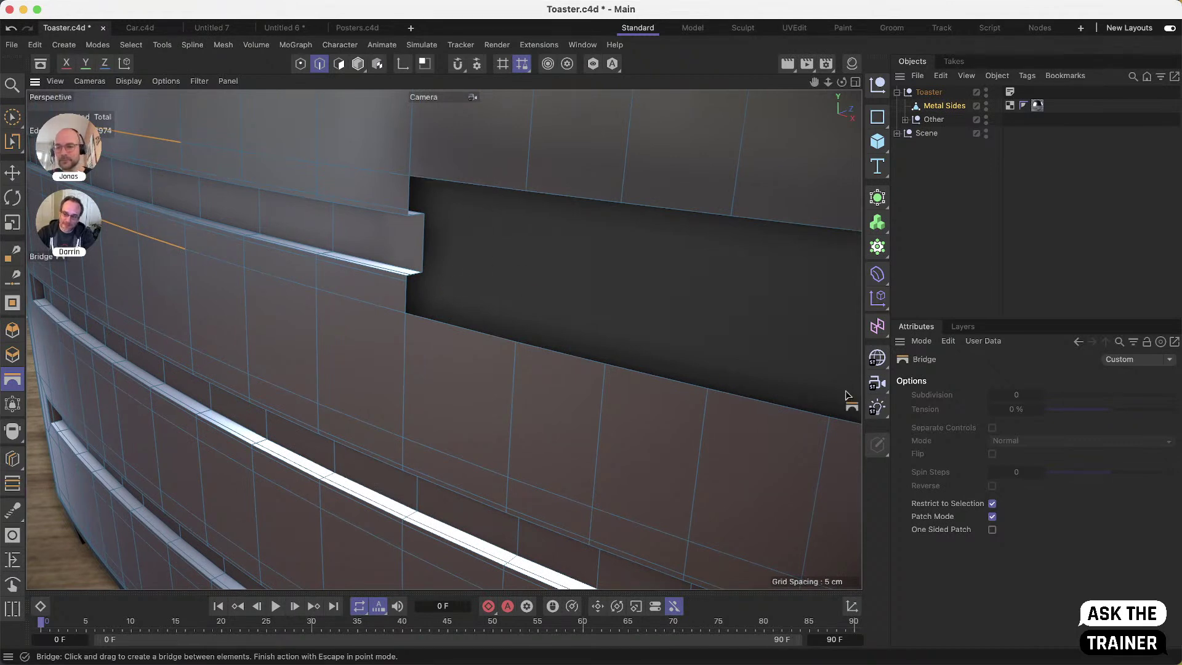
click(991, 530)
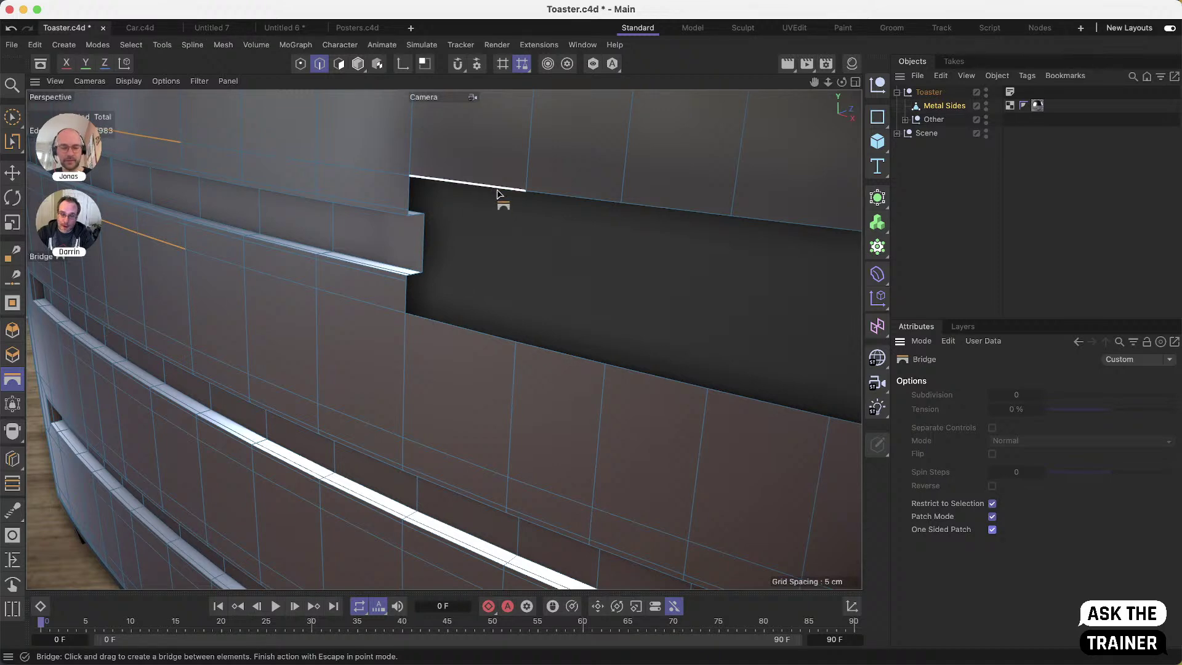
drag(496, 193, 492, 340)
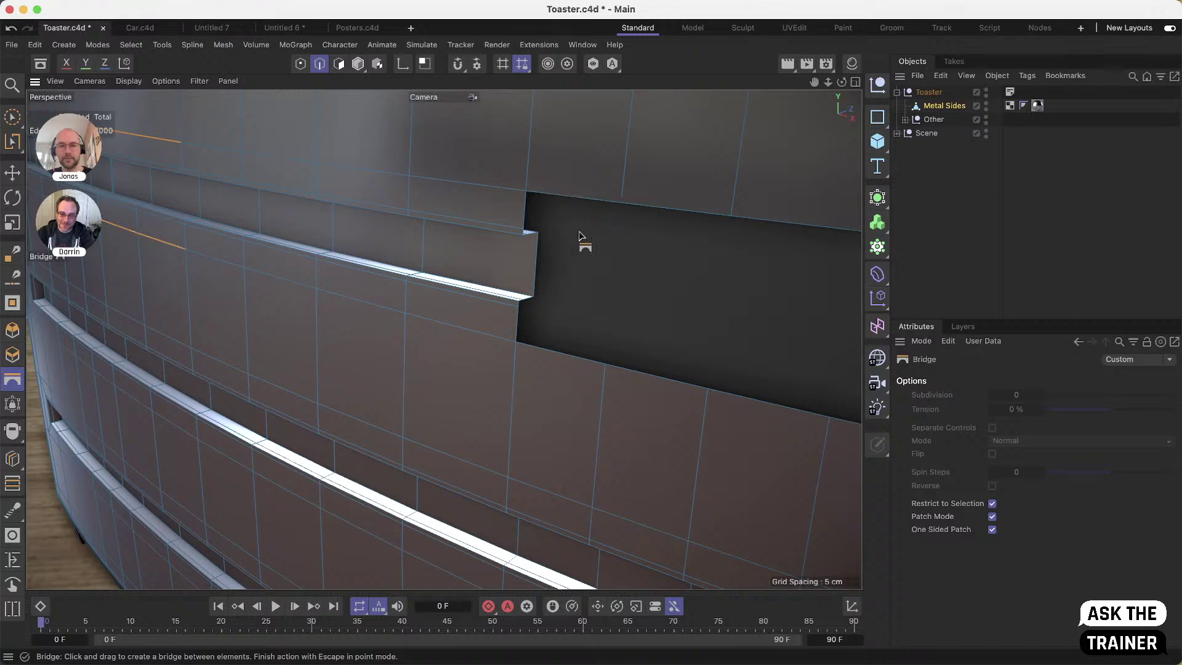
drag(565, 197, 570, 360)
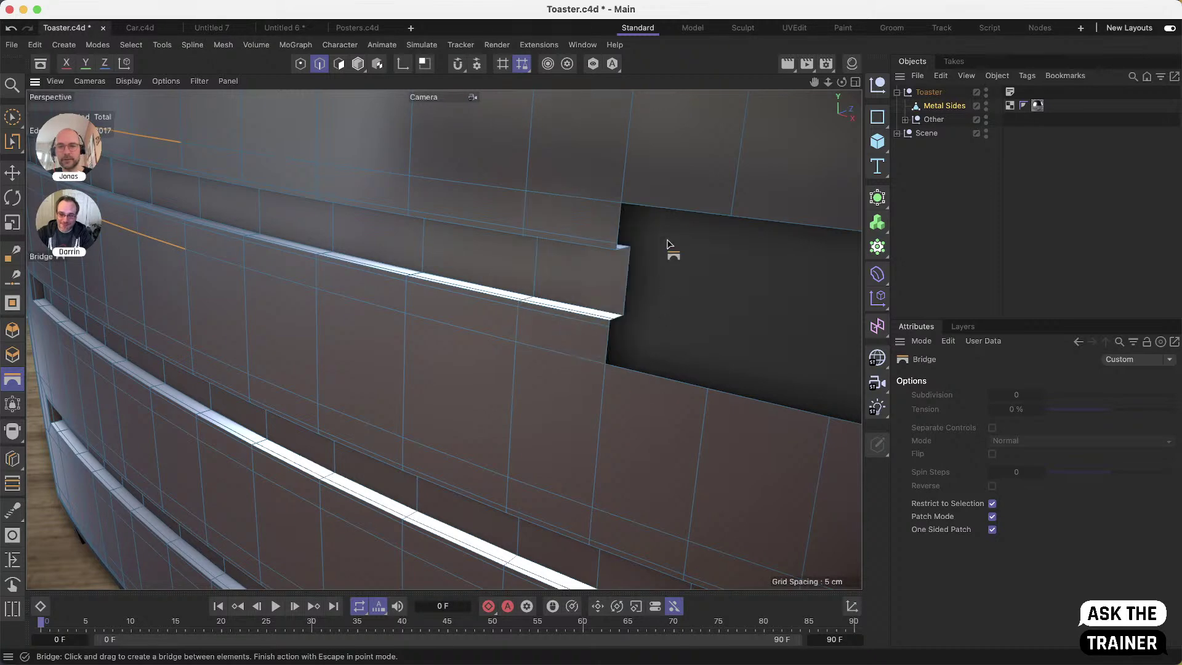
drag(668, 215, 676, 399)
middle_drag(659, 416, 509, 311)
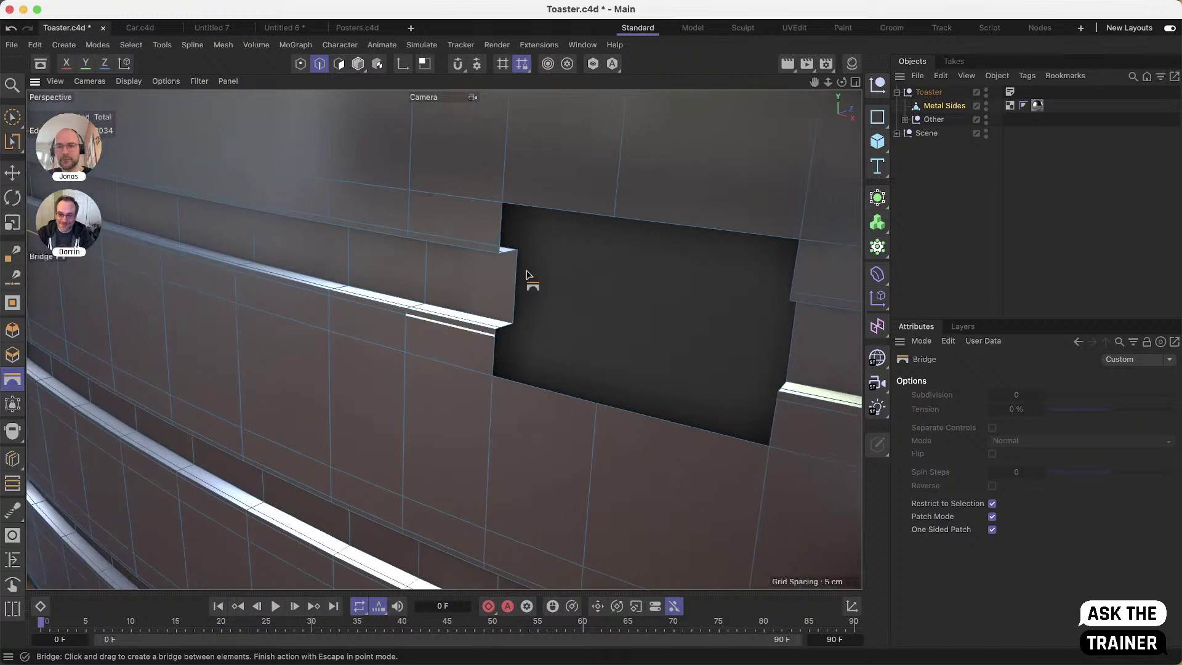
drag(570, 216, 562, 399)
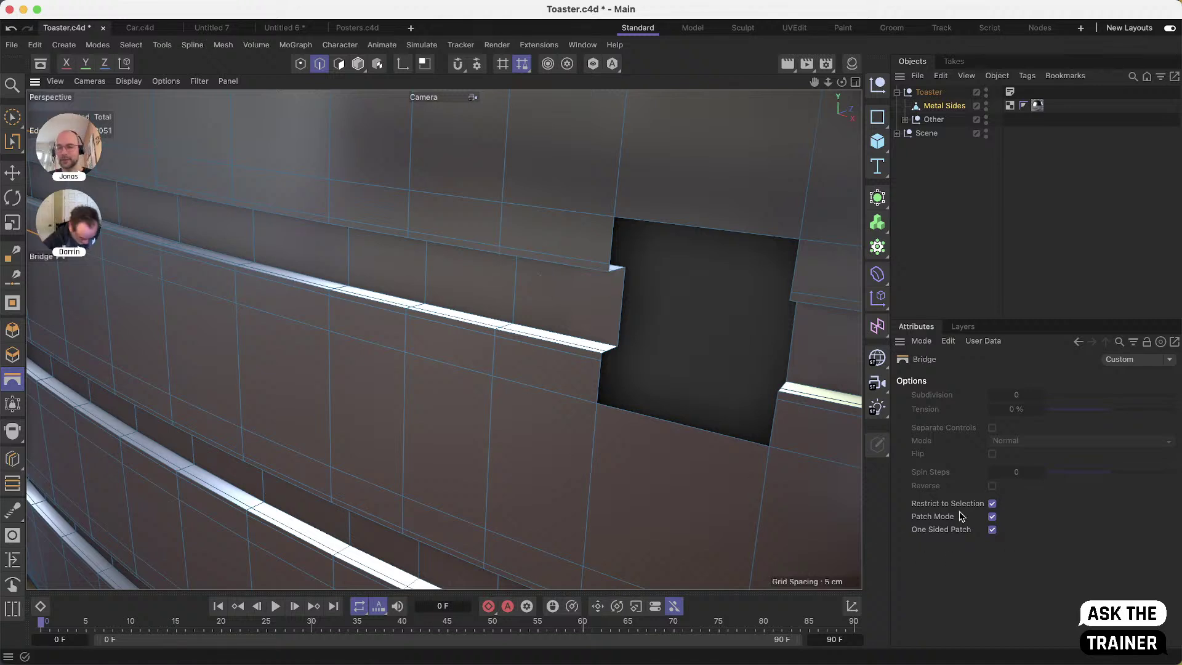
Switch to the Car.c4d project and fill the hole in the hood using Close Polygon Hole with the Grid polygon type
click(145, 28)
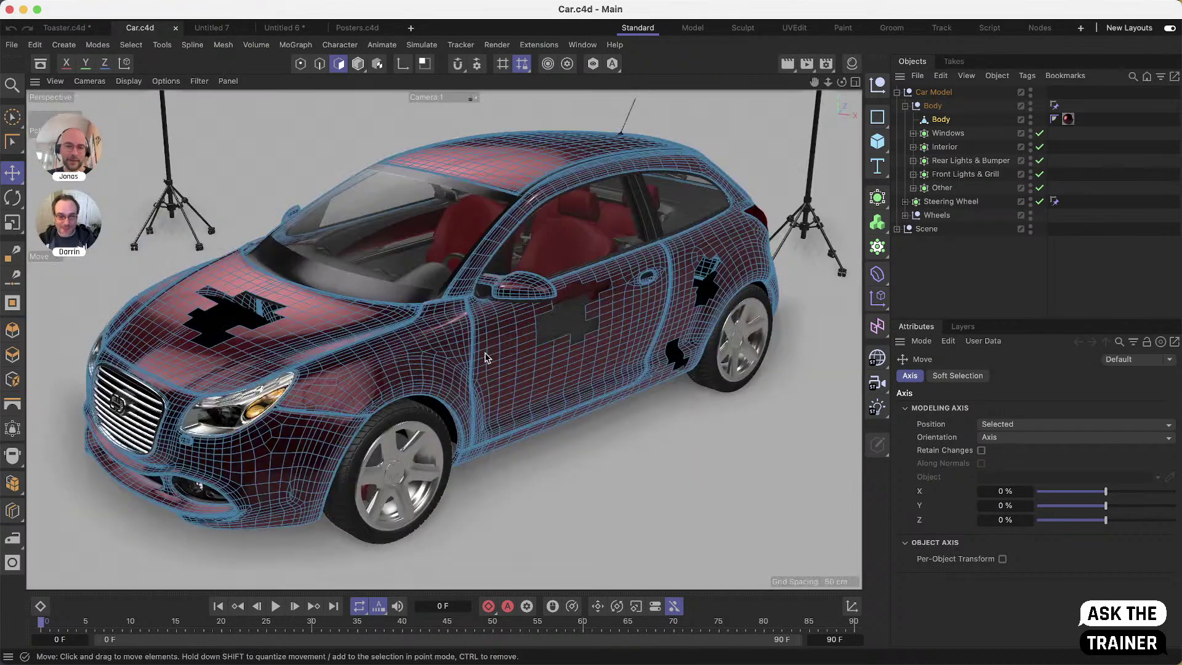
click(12, 305)
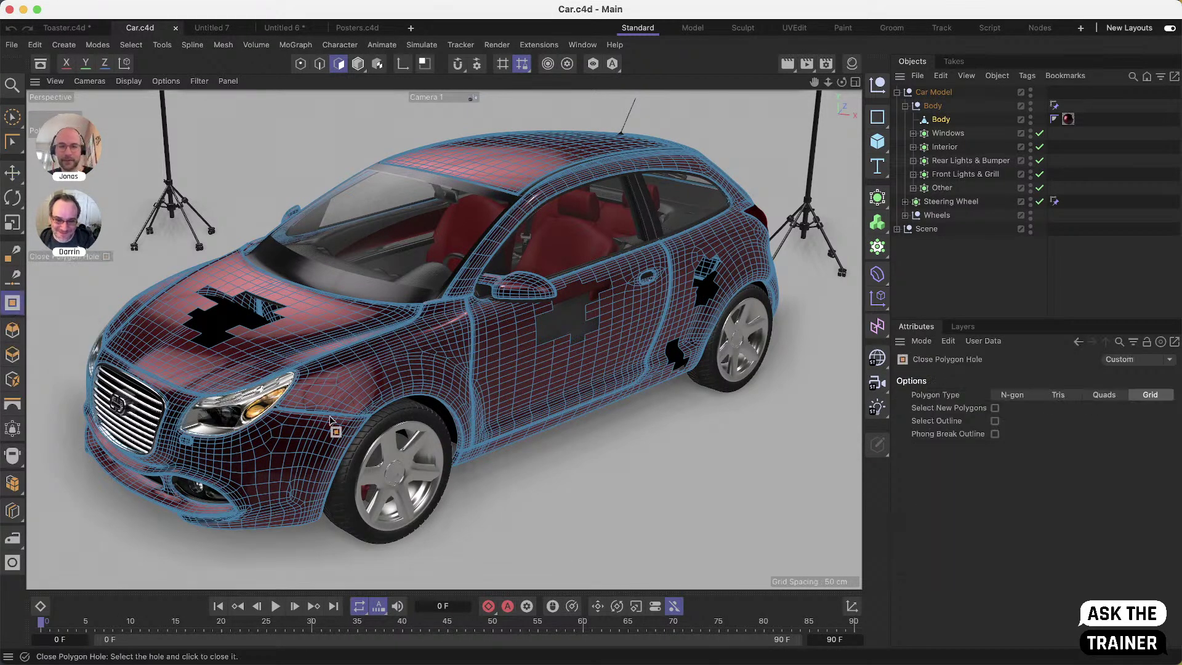
click(1146, 395)
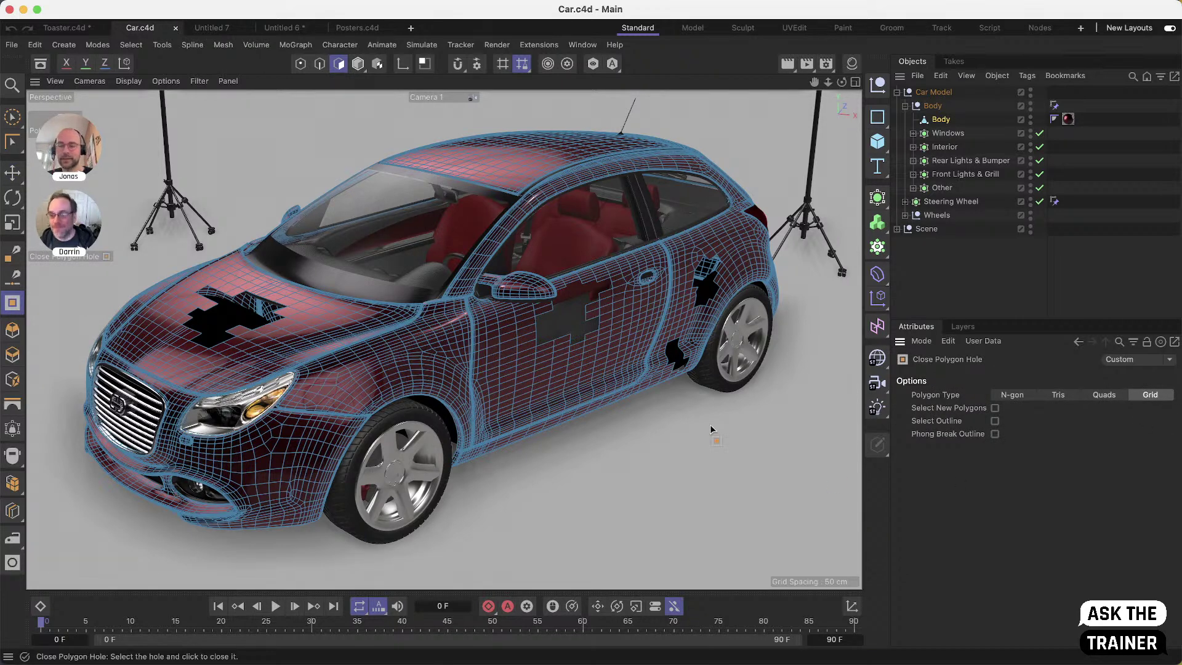
alt+drag(246, 329, 267, 332)
scroll(271, 333, up, 6)
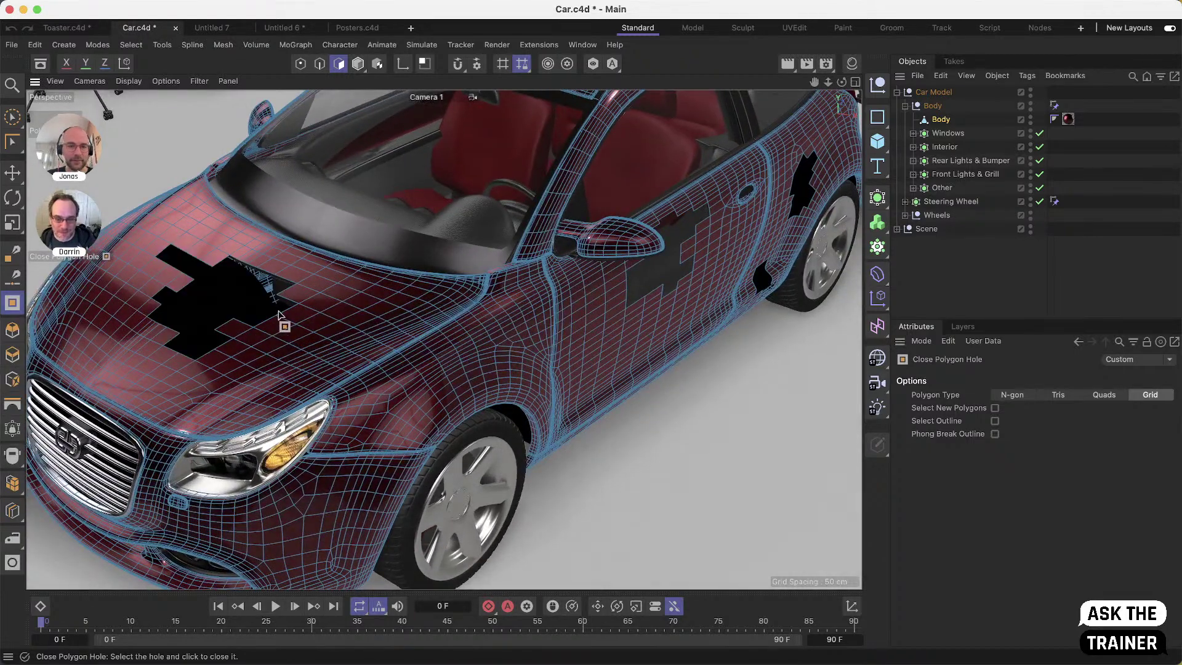
click(282, 313)
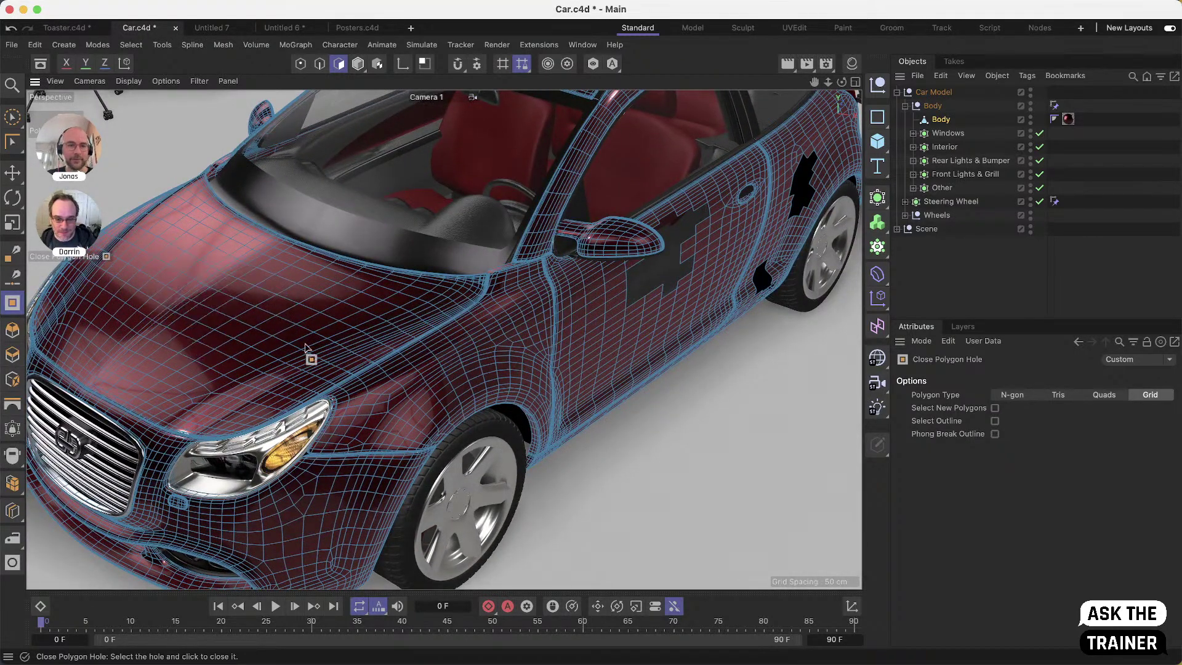
Close the hole in the car's front door and the two holes ahead of the rear wheel with Grid polygons
alt+drag(197, 325, 148, 337)
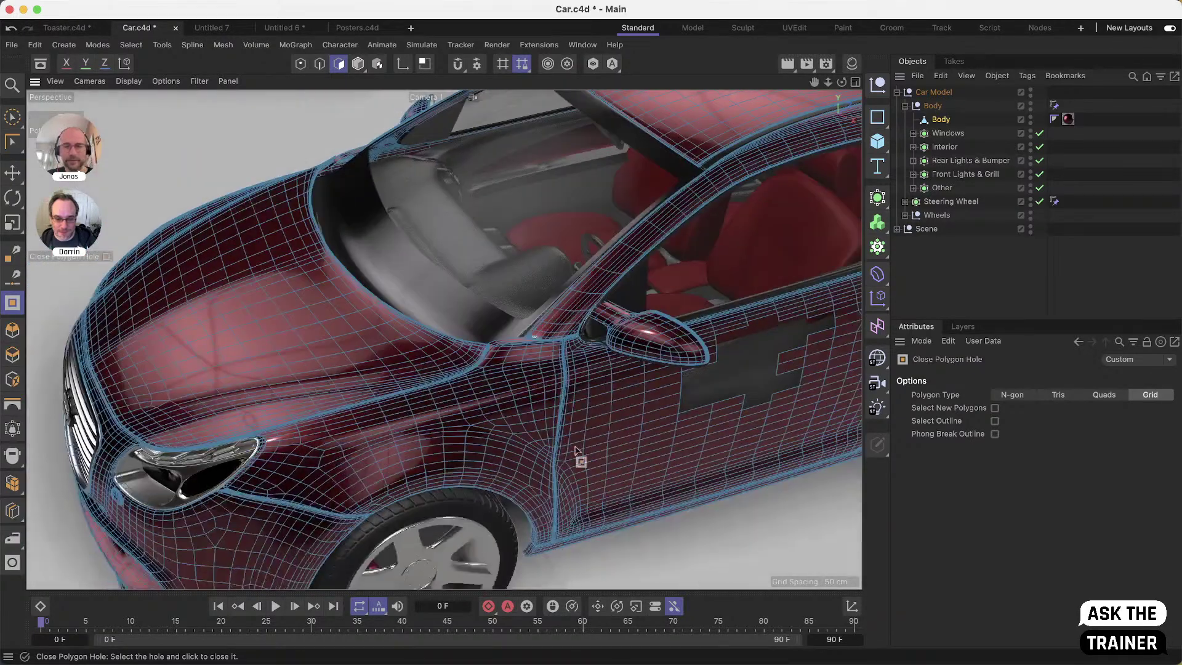
alt+drag(528, 417, 391, 423)
click(463, 390)
alt+drag(640, 386, 446, 392)
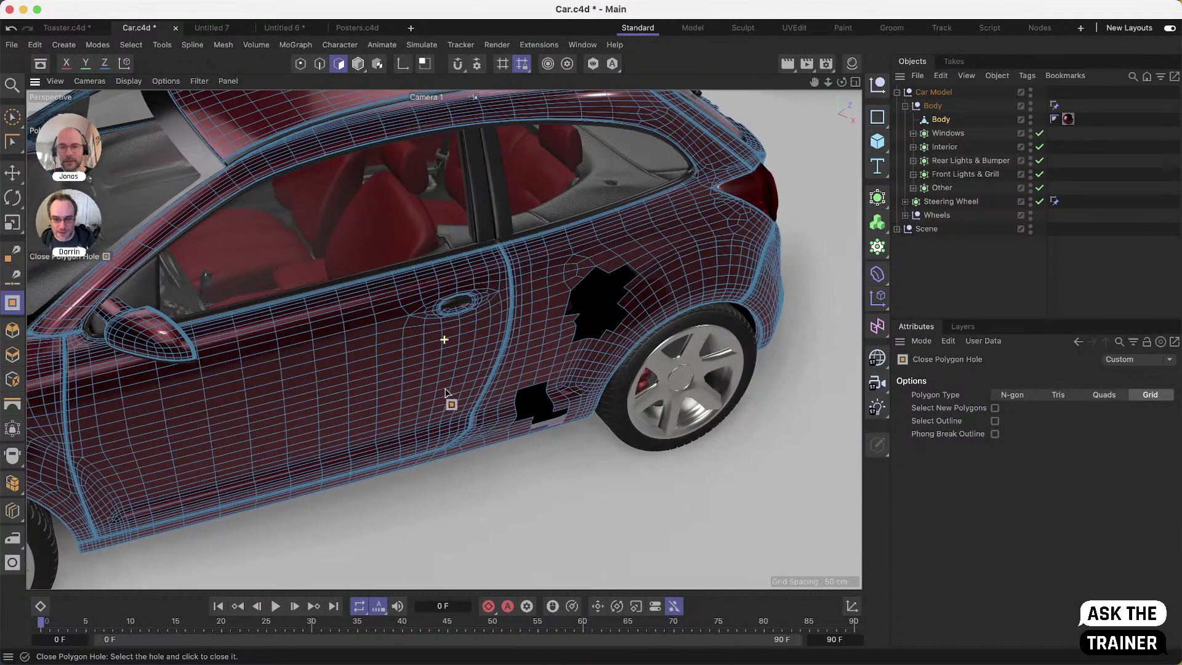
click(597, 341)
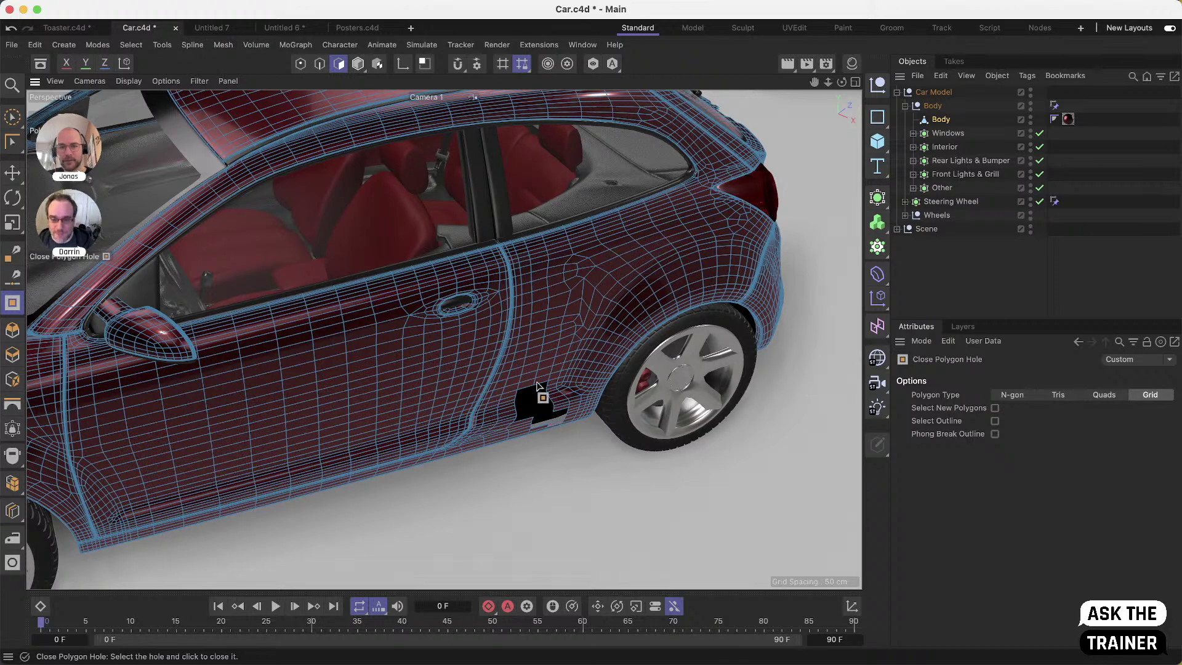
click(539, 386)
Fill the hole beside the emblem on the car's tailgate with Grid polygons and return to Model mode
alt+drag(689, 230, 551, 247)
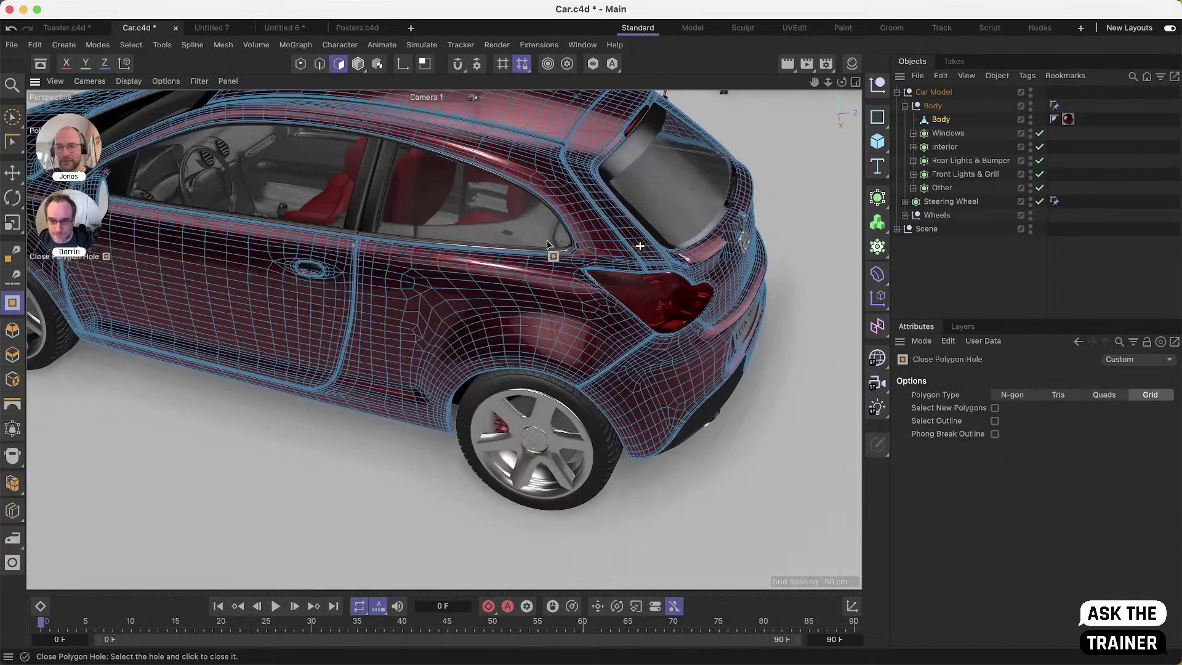
alt+drag(704, 280, 558, 313)
scroll(603, 278, up, 10)
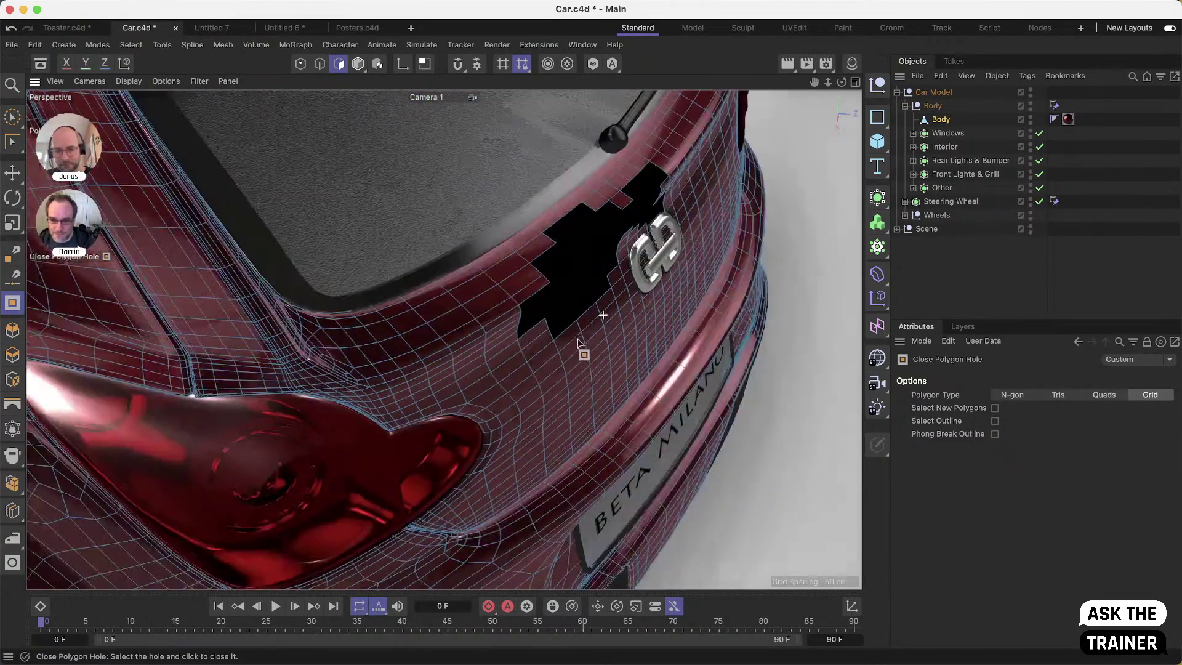
alt+drag(577, 343, 449, 263)
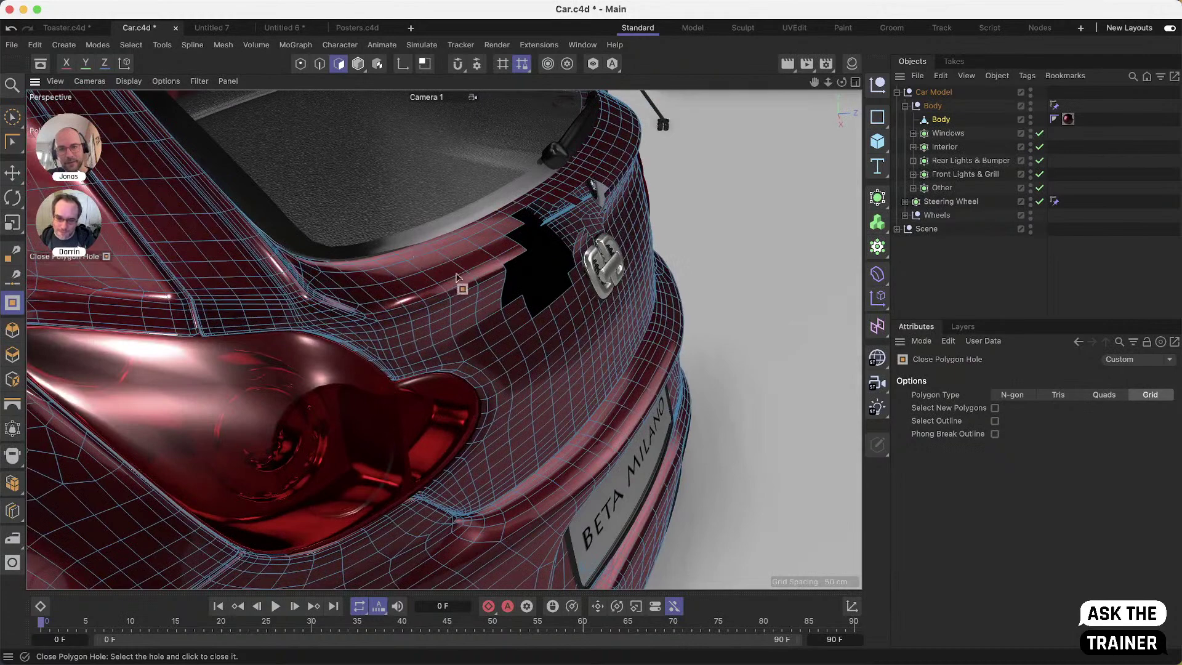
click(550, 320)
alt+drag(525, 265, 479, 269)
alt+drag(553, 308, 521, 325)
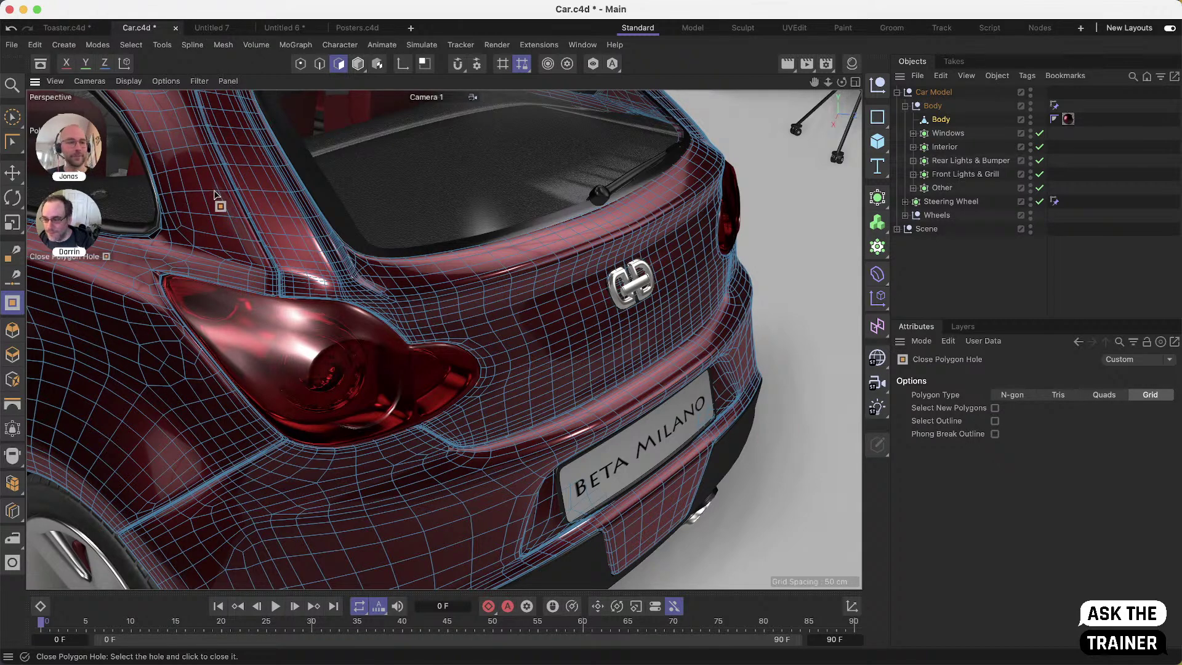
click(358, 63)
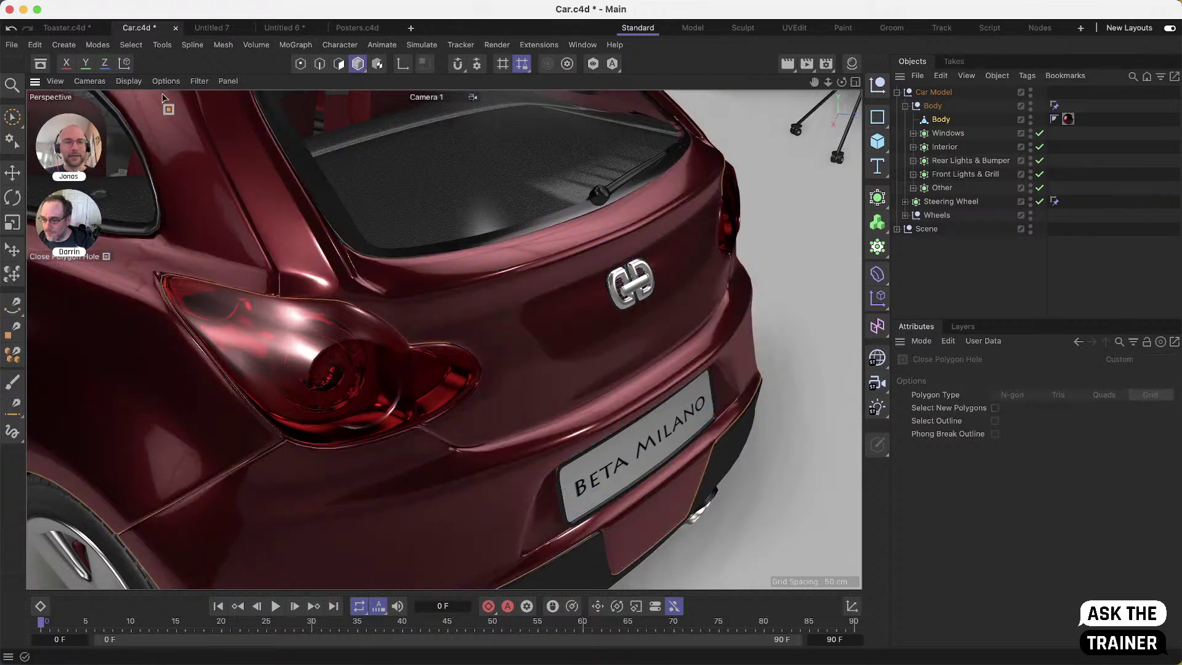
Switch to the Untitled 7 project and add a sphere with 50 segments
click(211, 28)
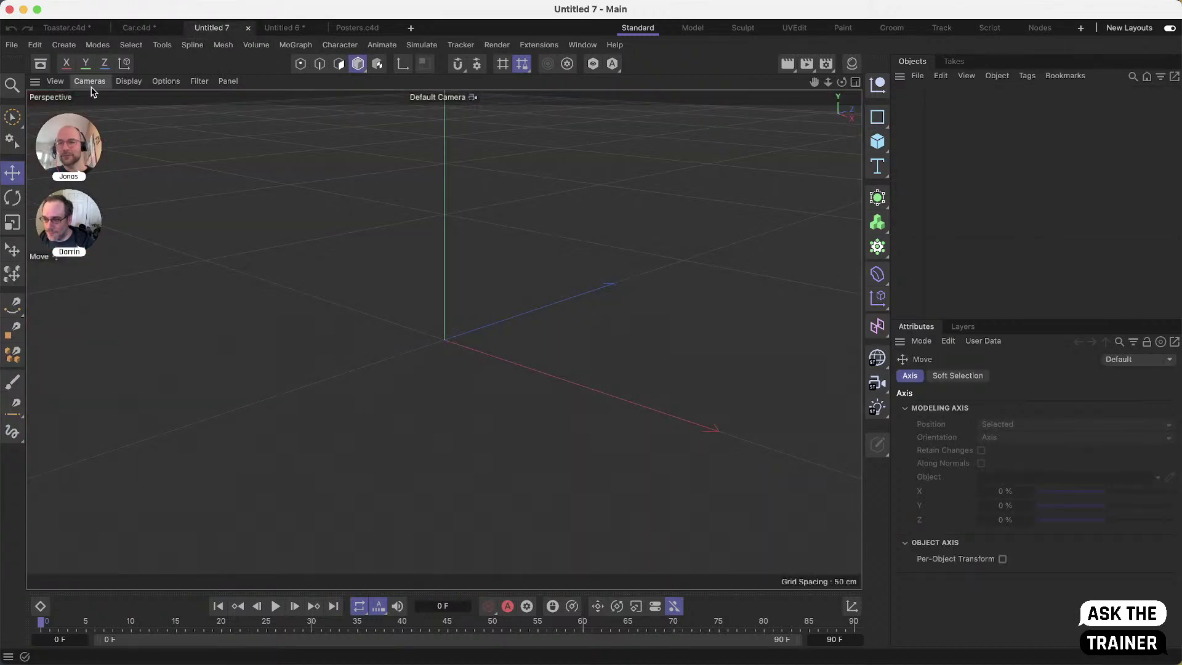
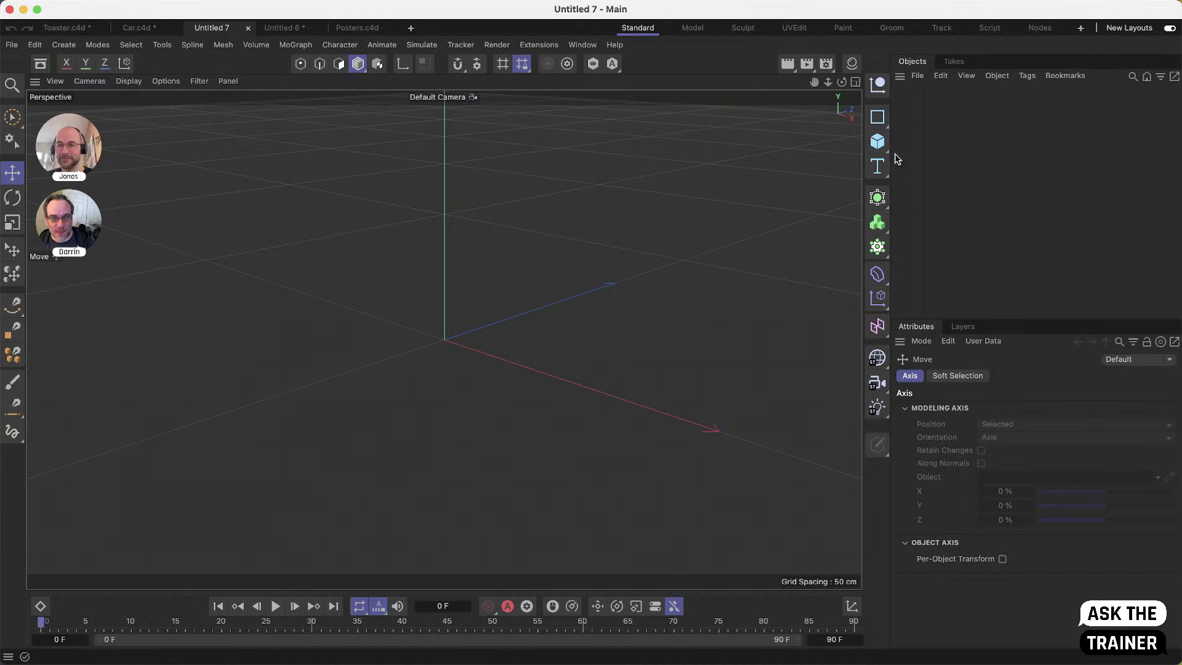
click(879, 142)
click(1026, 212)
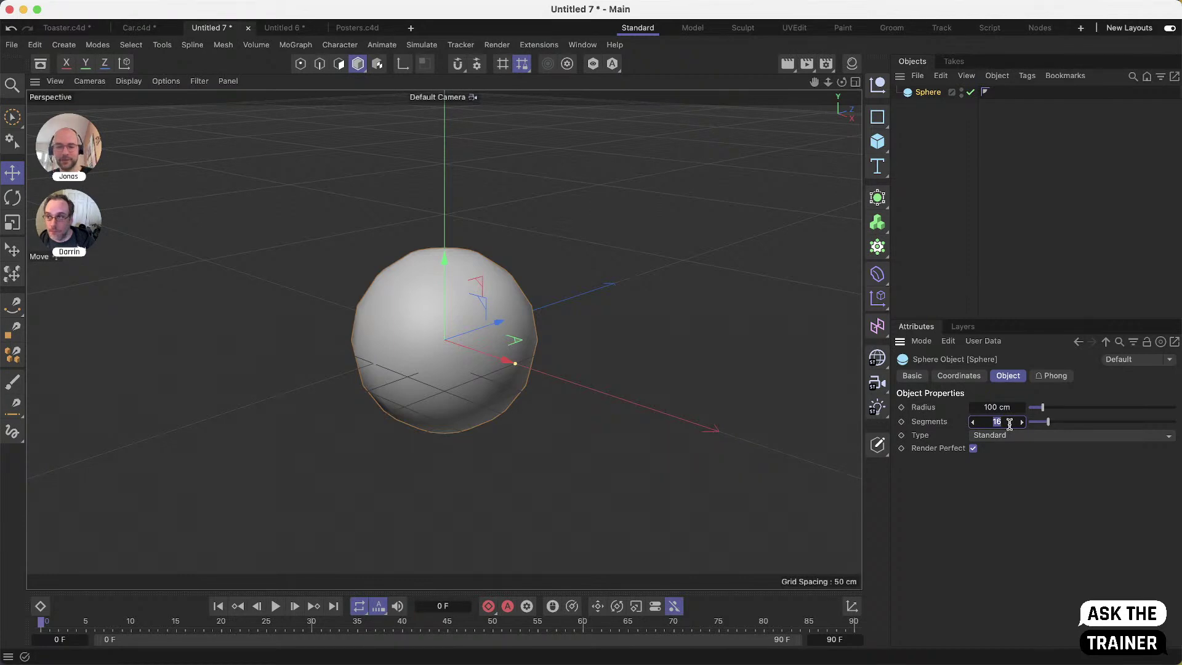
text(50)
key(Return)
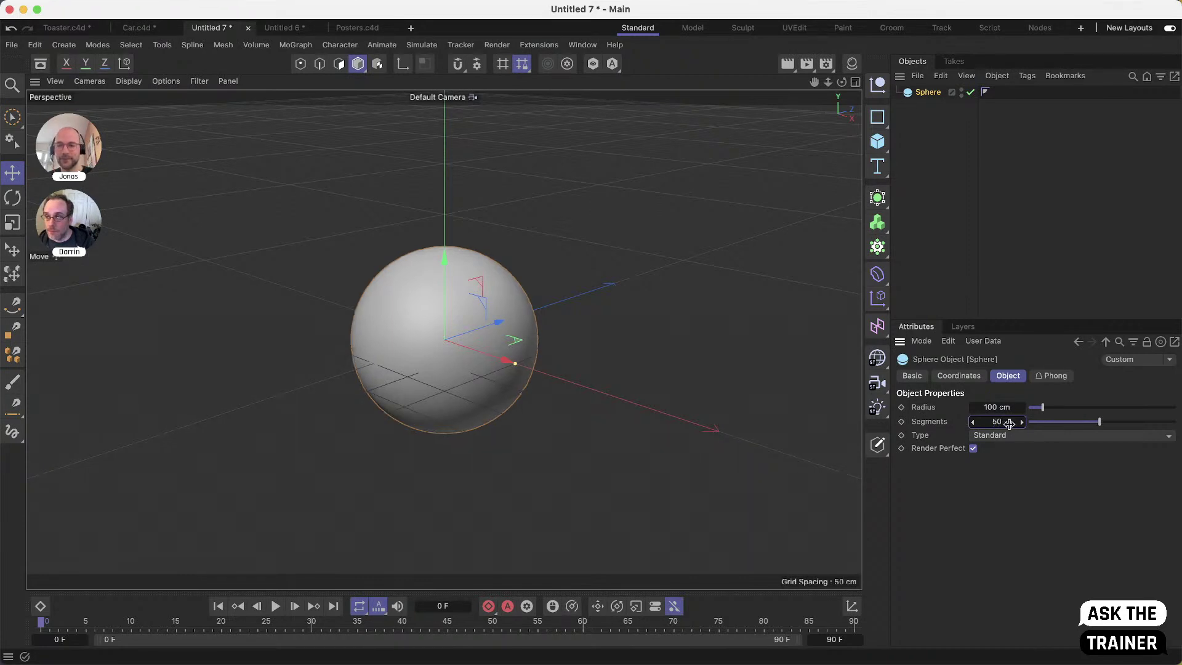
Add a plane, raise it above the sphere, and set its width and height segments to 50
click(880, 138)
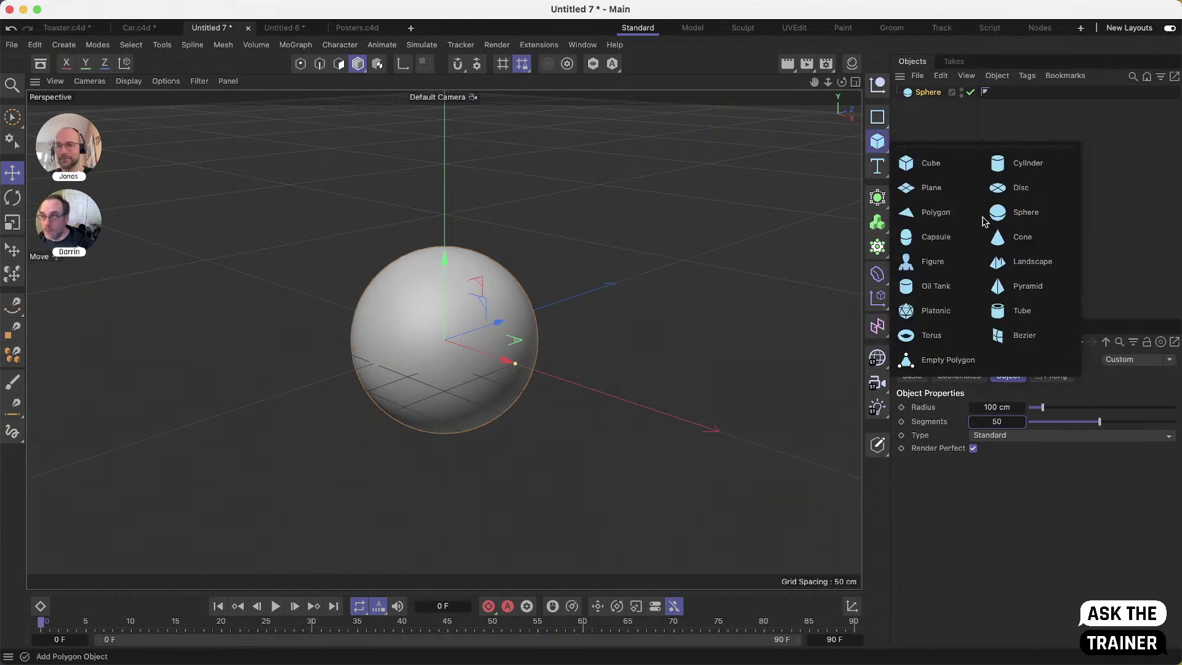
click(925, 187)
drag(425, 285, 656, 213)
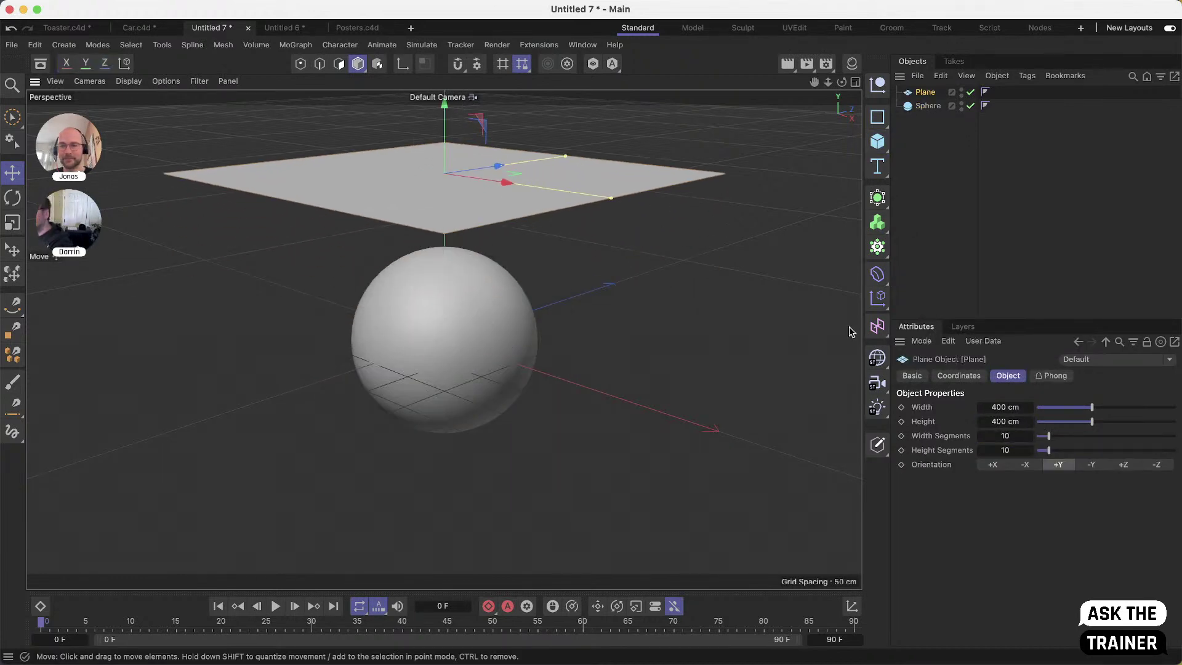
click(1006, 435)
text(50)
key(Tab)
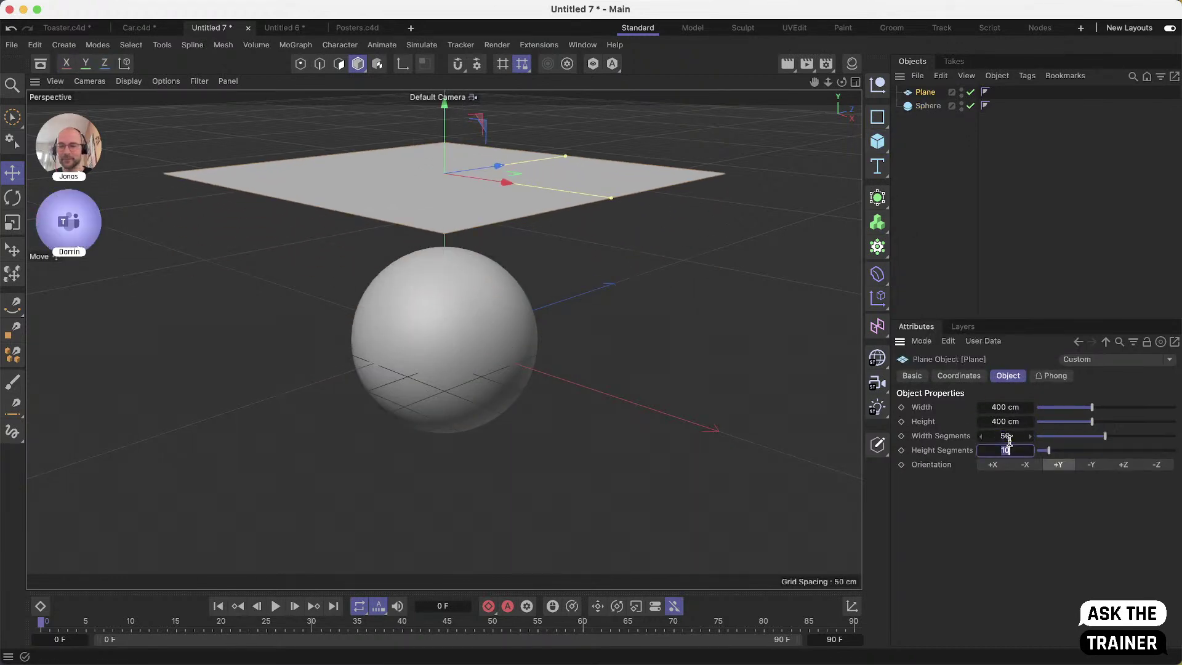
alt+drag(477, 300, 479, 360)
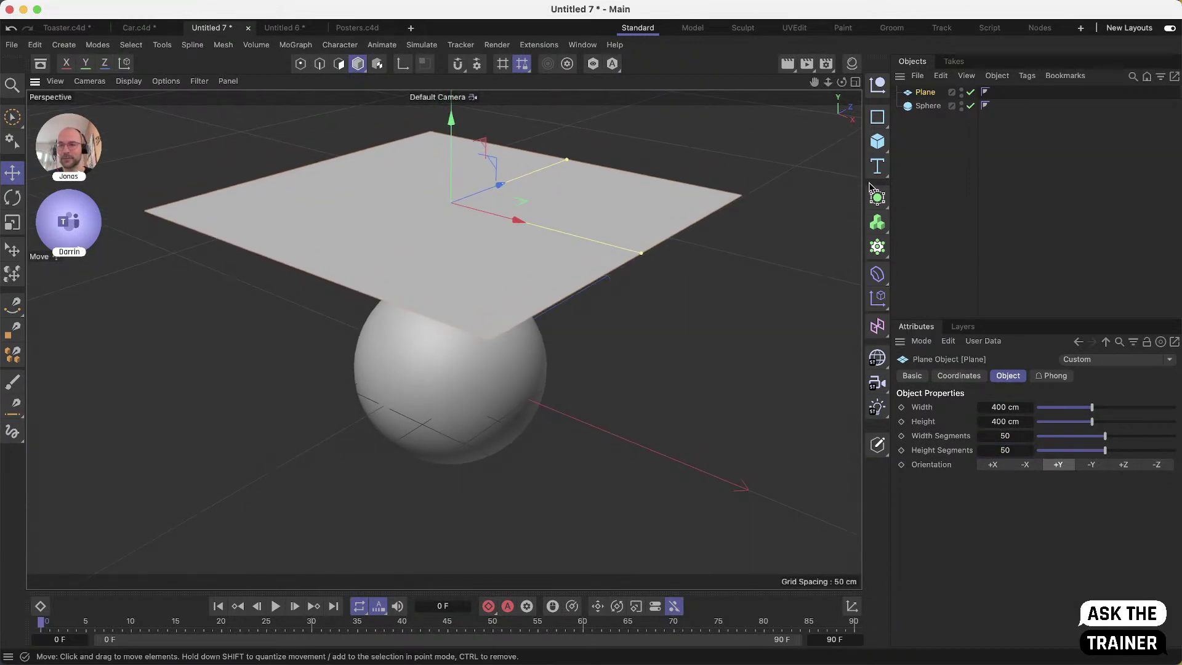
Apply a Cloth simulation tag to the plane
click(921, 109)
right_click(920, 111)
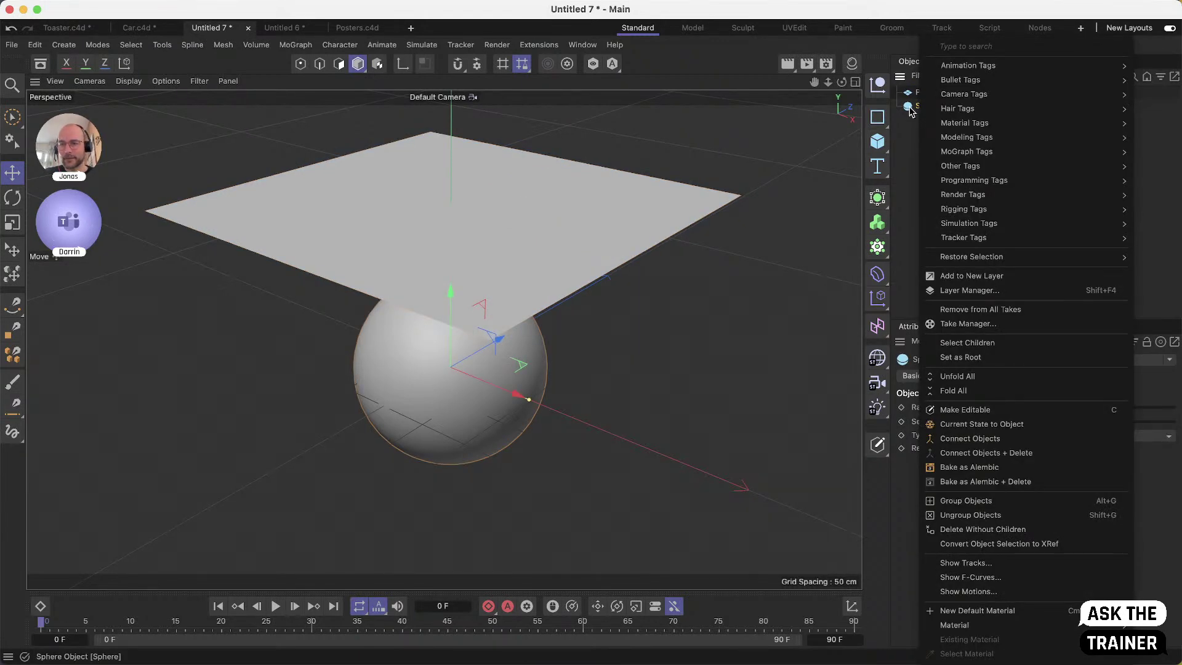
click(918, 93)
right_click(924, 94)
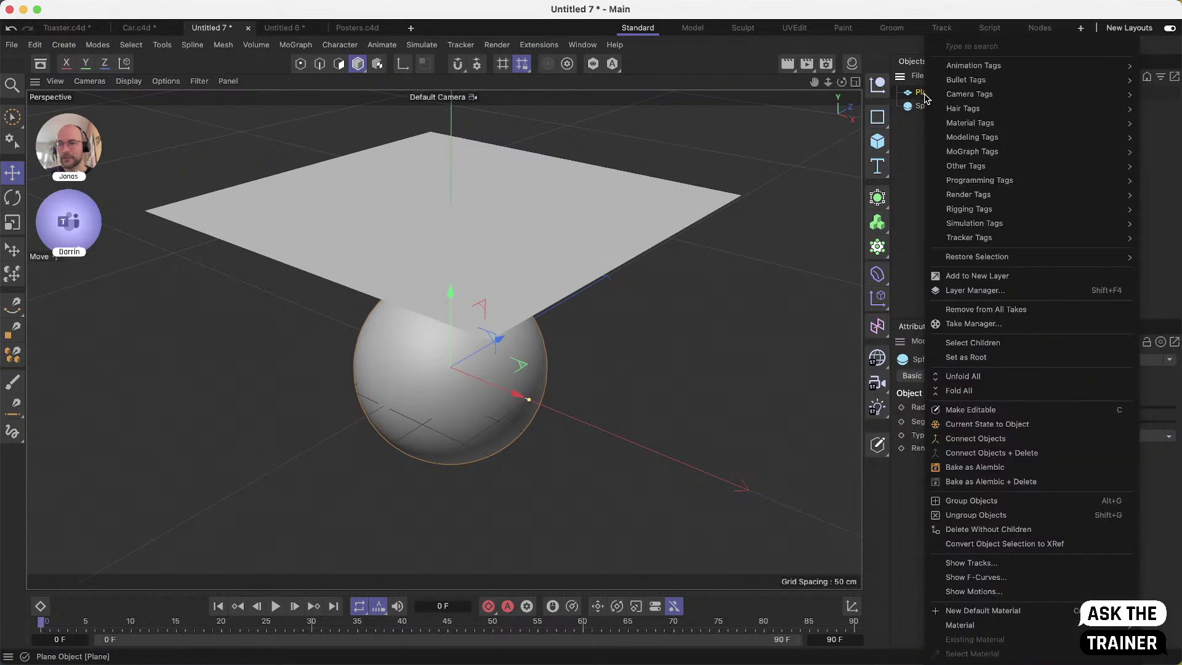
mouse_move(970, 224)
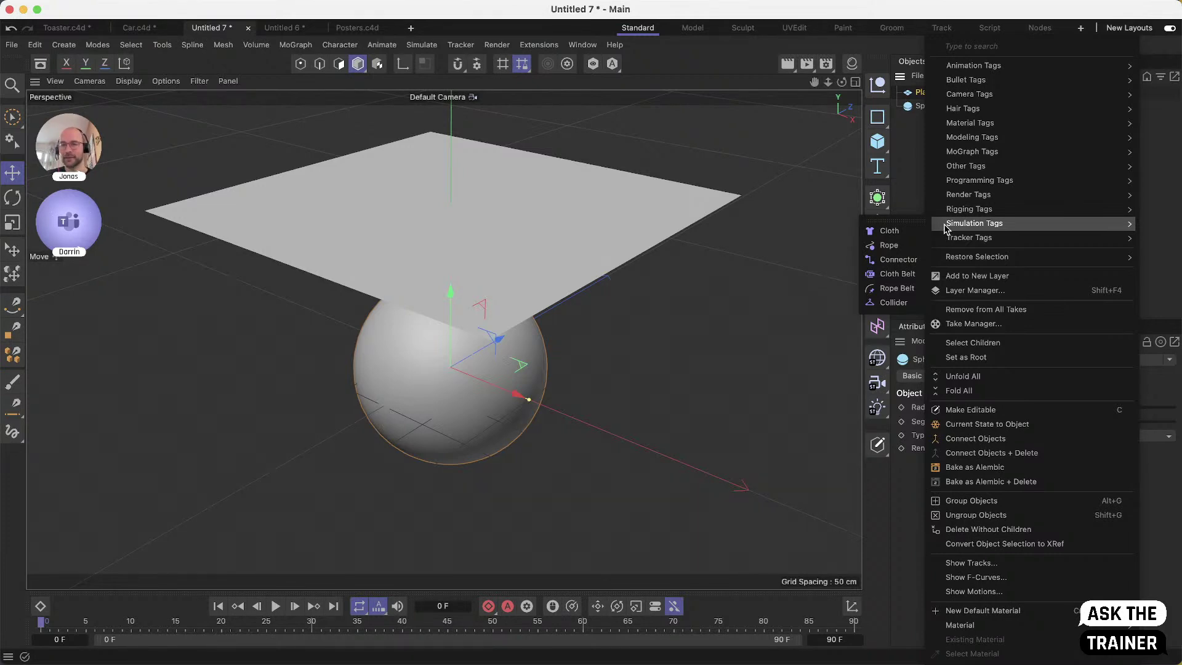
mouse_move(963, 82)
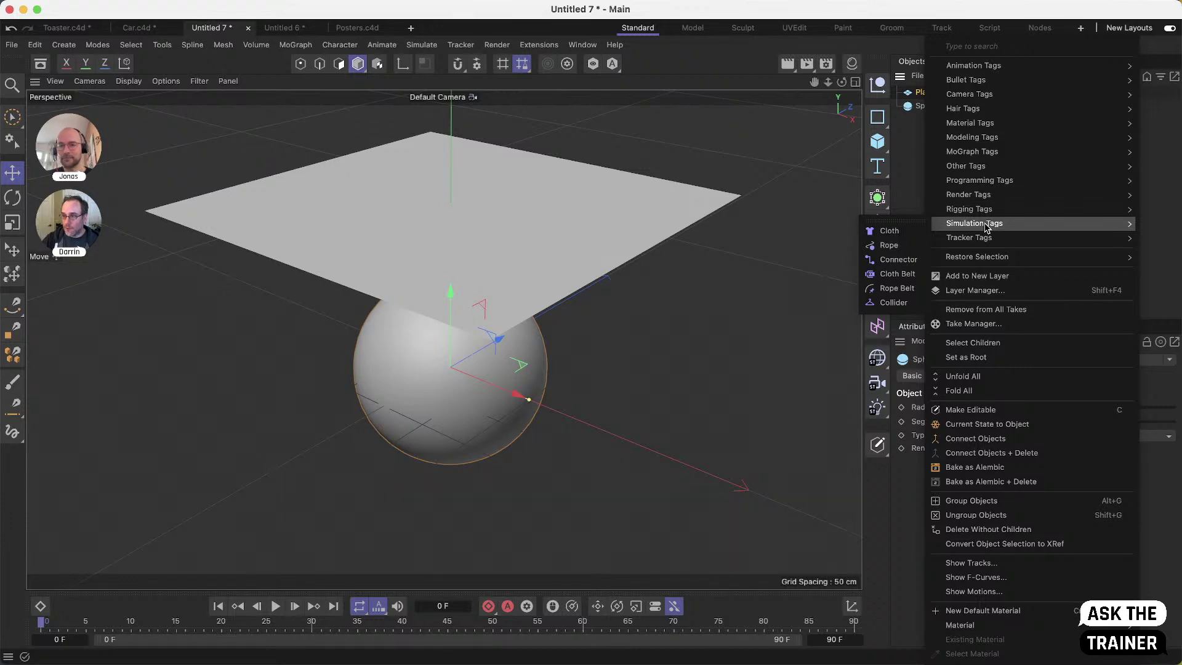
click(899, 232)
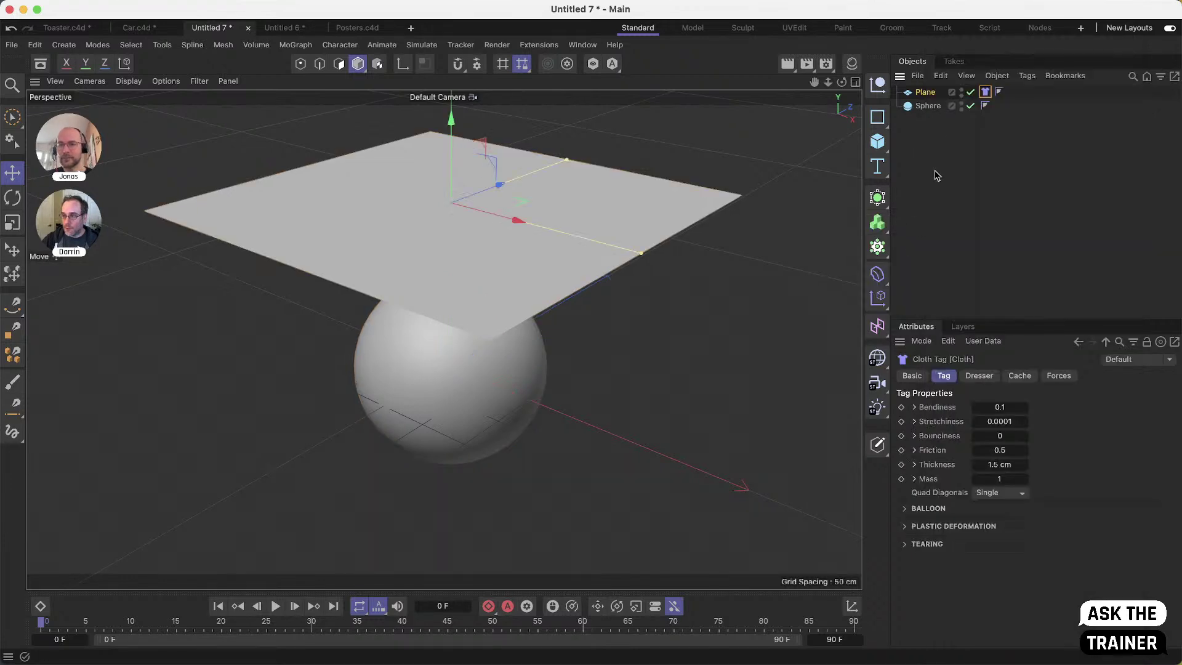
Detach the simulation tags as a floating palette and apply a Collider tag to the sphere
click(917, 109)
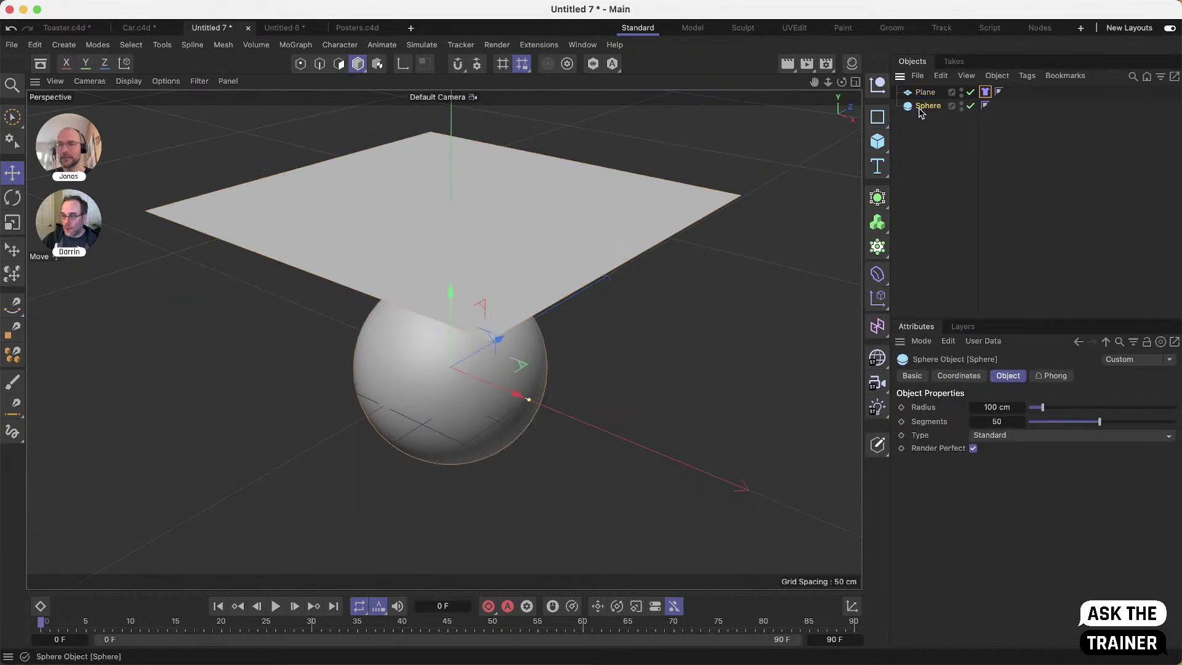
right_click(920, 110)
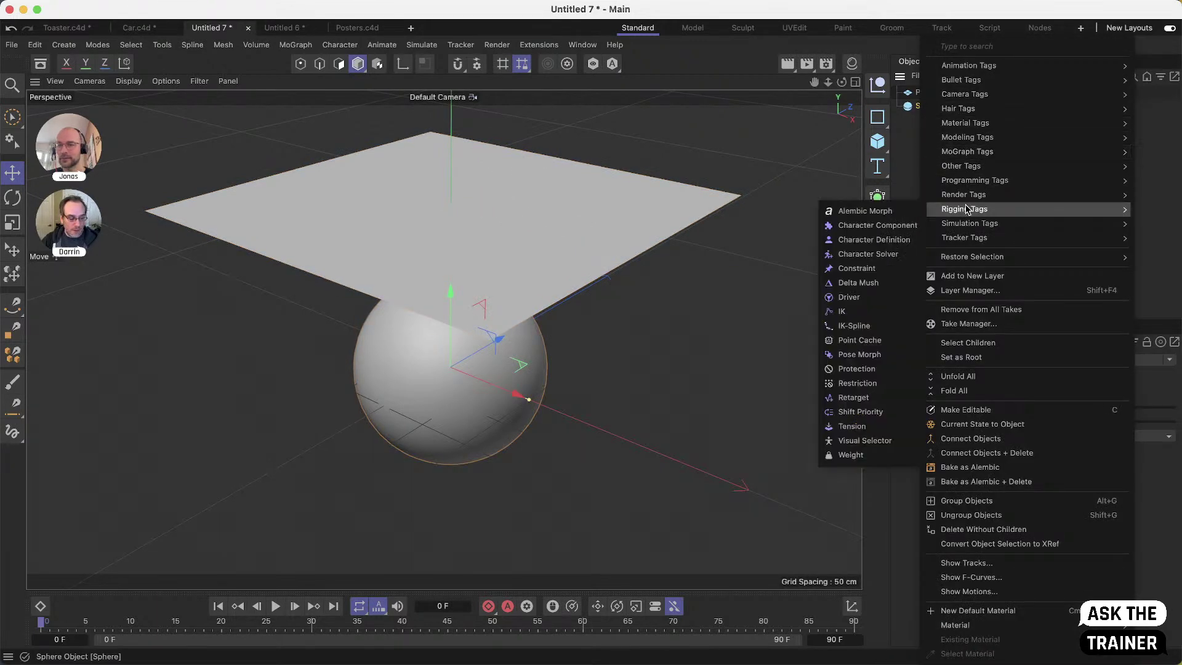
click(916, 220)
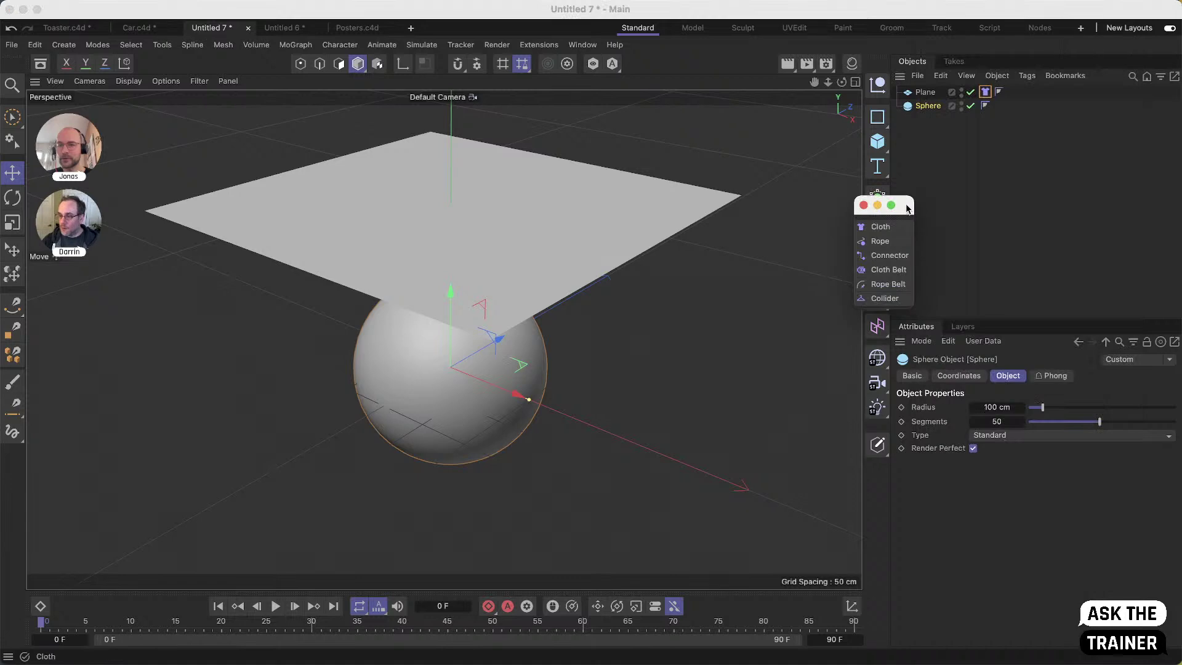
drag(909, 208, 826, 126)
click(802, 218)
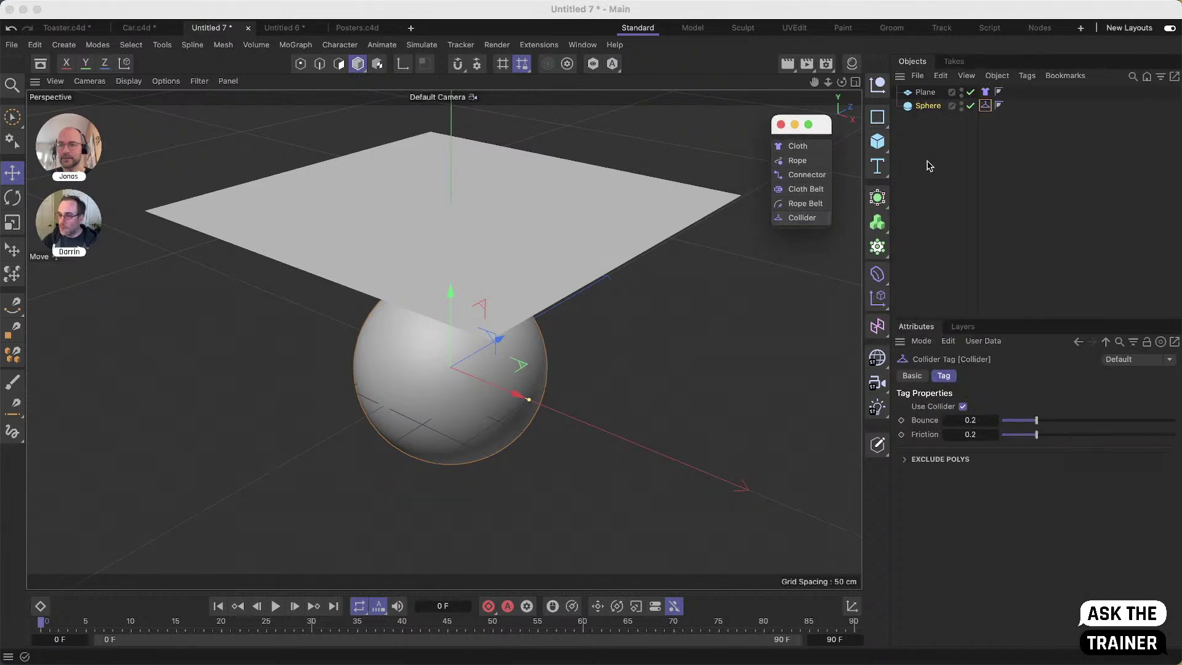
Play the cloth simulation and set the plane's Cloth tag Bendiness to 1
click(275, 606)
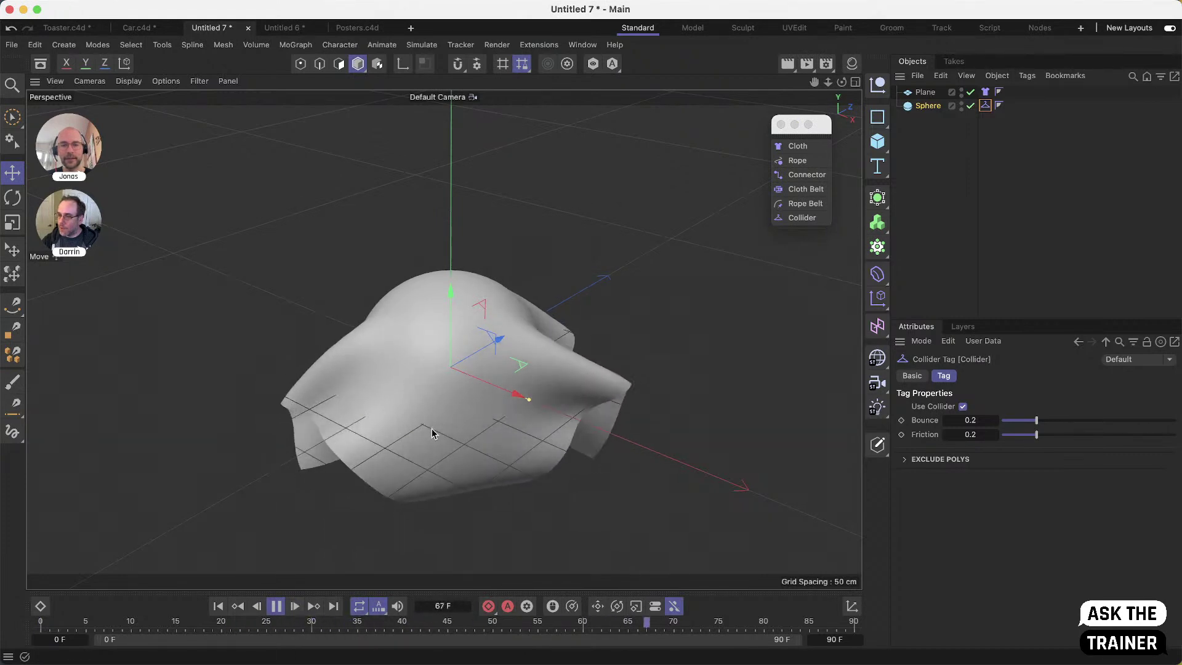
alt+middle_drag(423, 404, 510, 338)
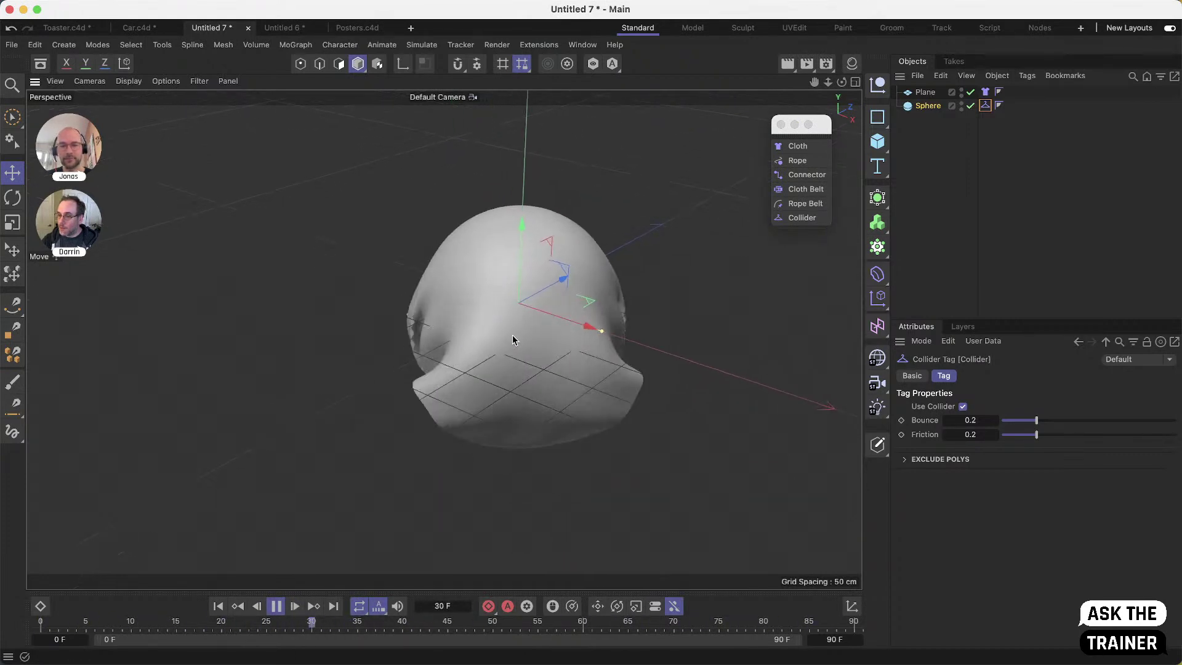
click(985, 91)
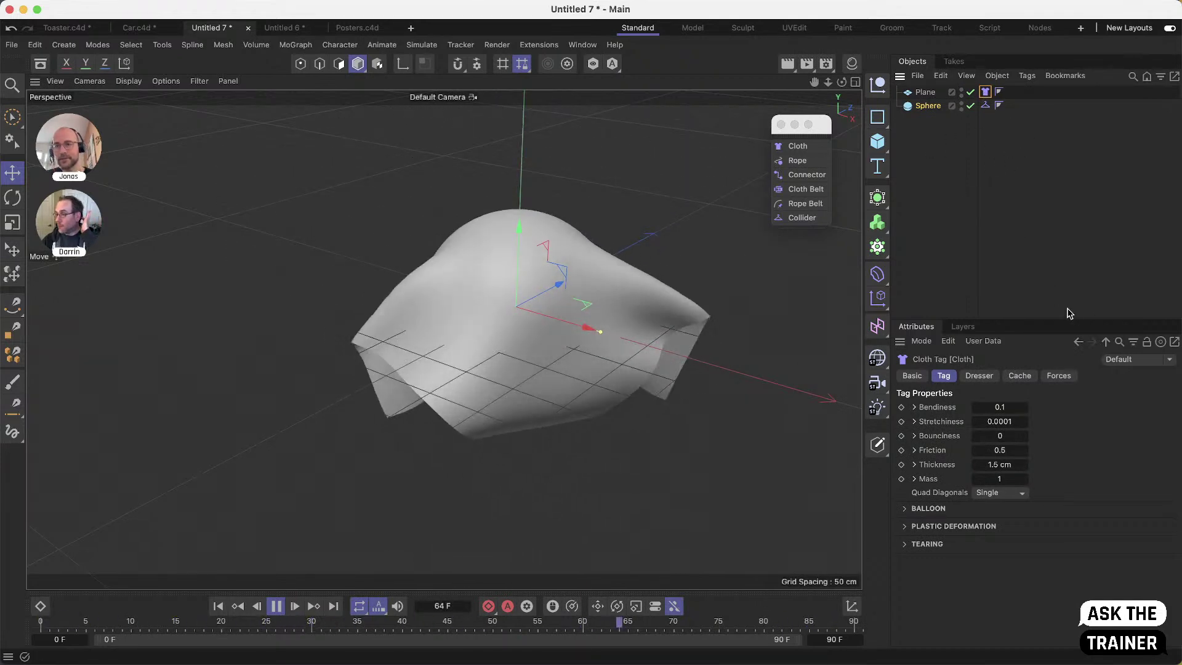
double_click(999, 407)
text(1)
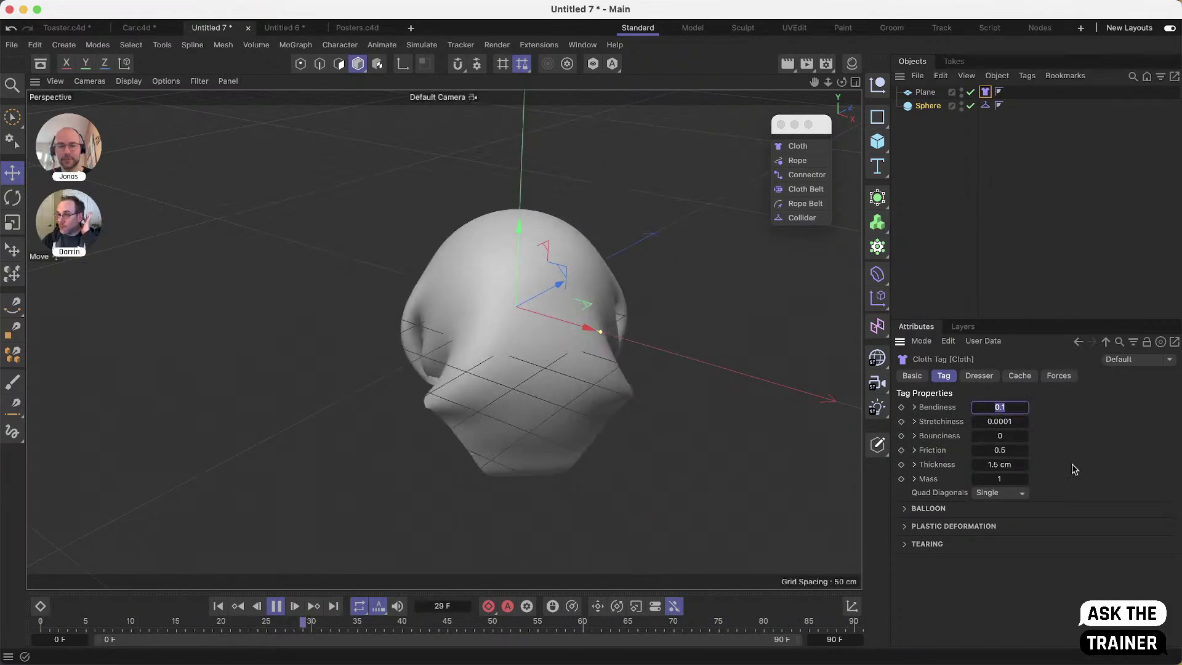
key(Return)
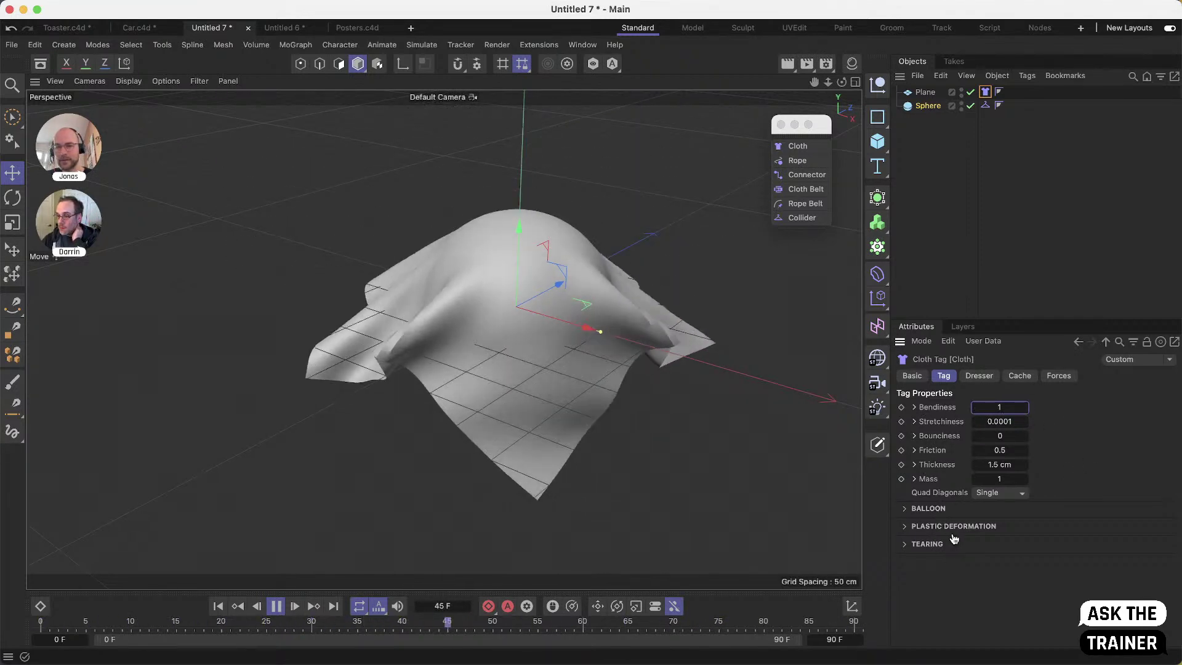
Set the Cloth tag's Bendiness to 10 and view the draping cloth from another side
text(0)
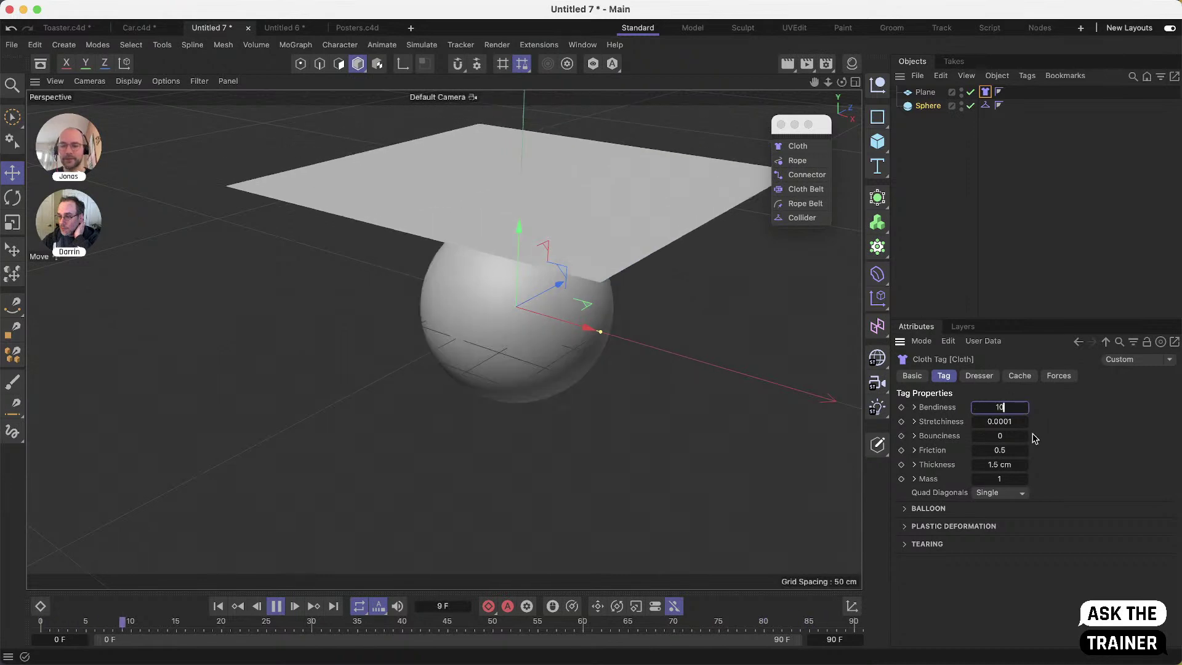
key(Return)
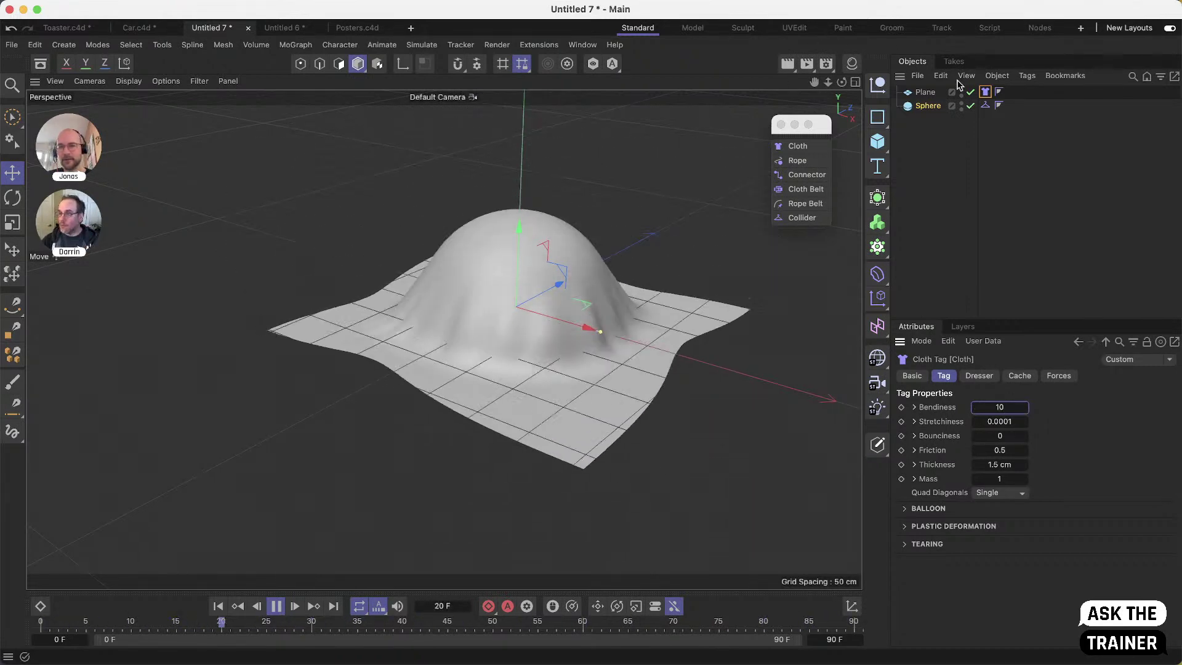
alt+drag(502, 344, 396, 343)
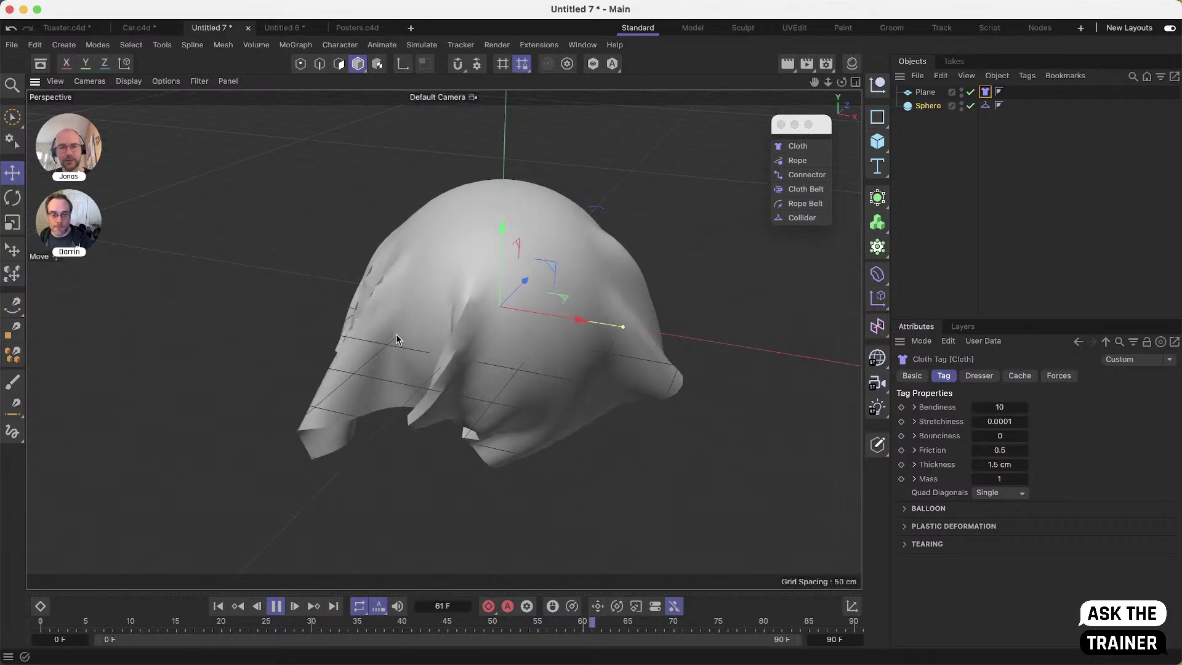
Set the plane's Phong Angle to 90° and on to 120° while the simulation plays, and stop the playback
click(1000, 92)
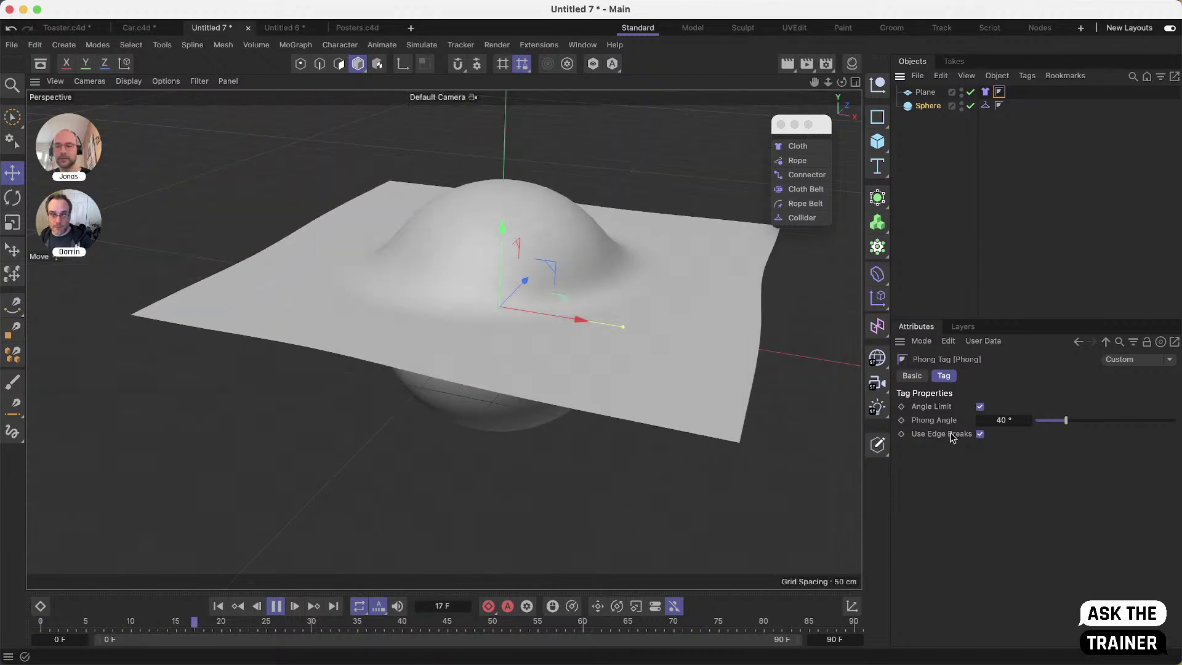
click(1000, 420)
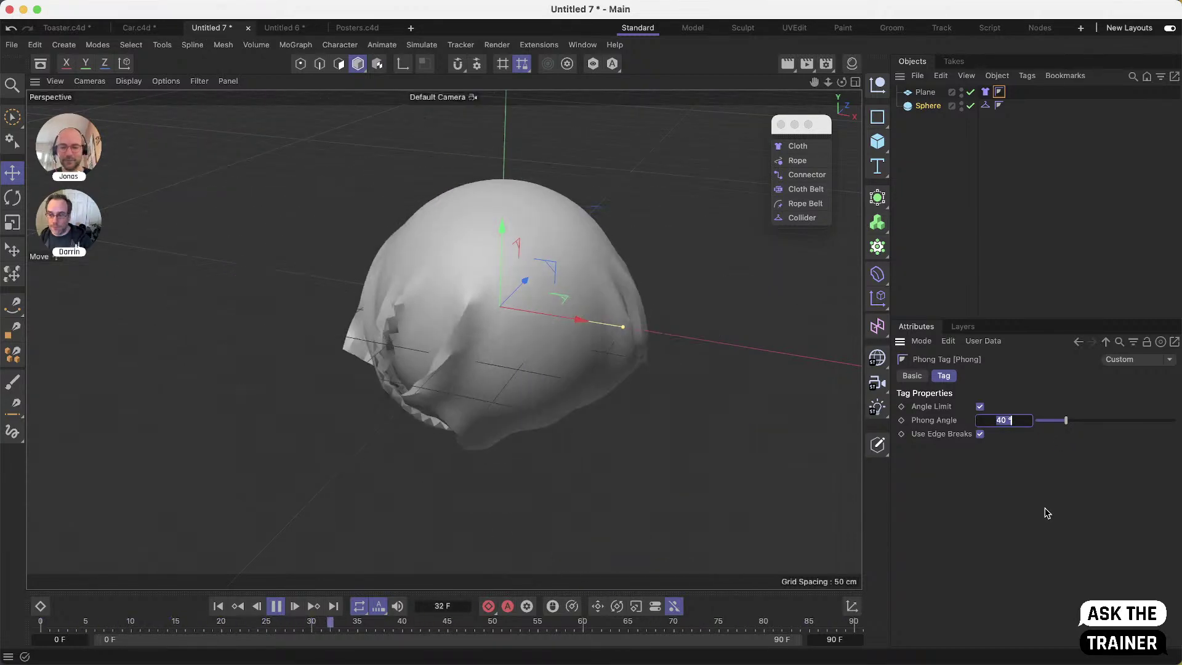
text(90)
key(Return)
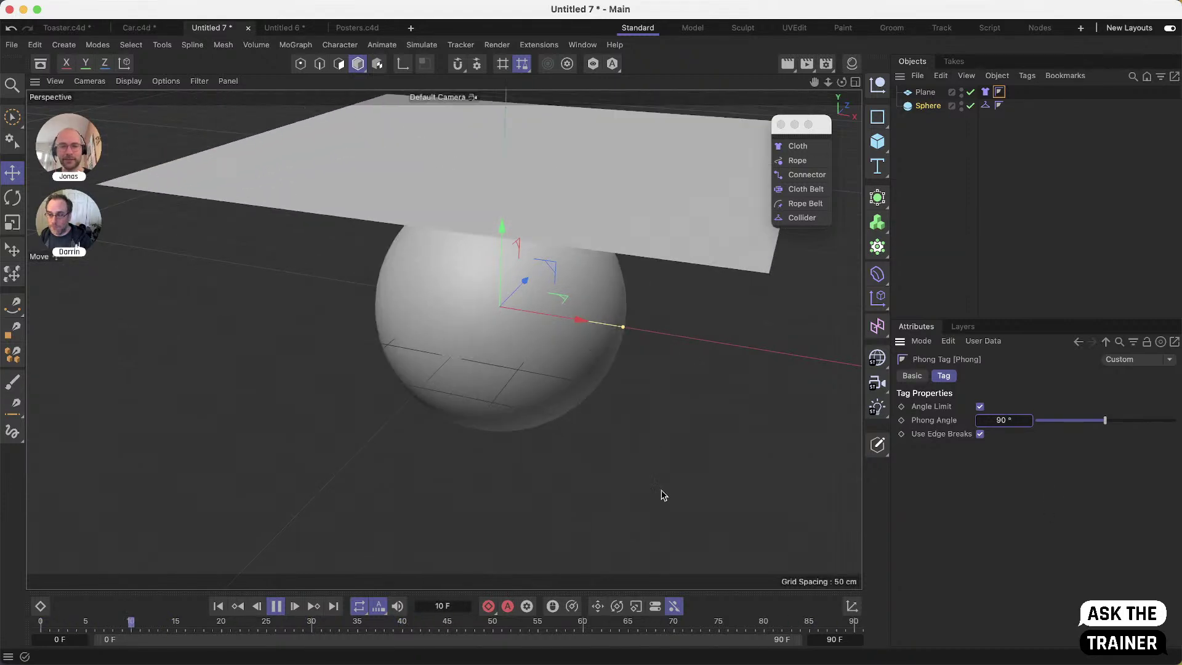
click(1010, 421)
text(120)
key(Return)
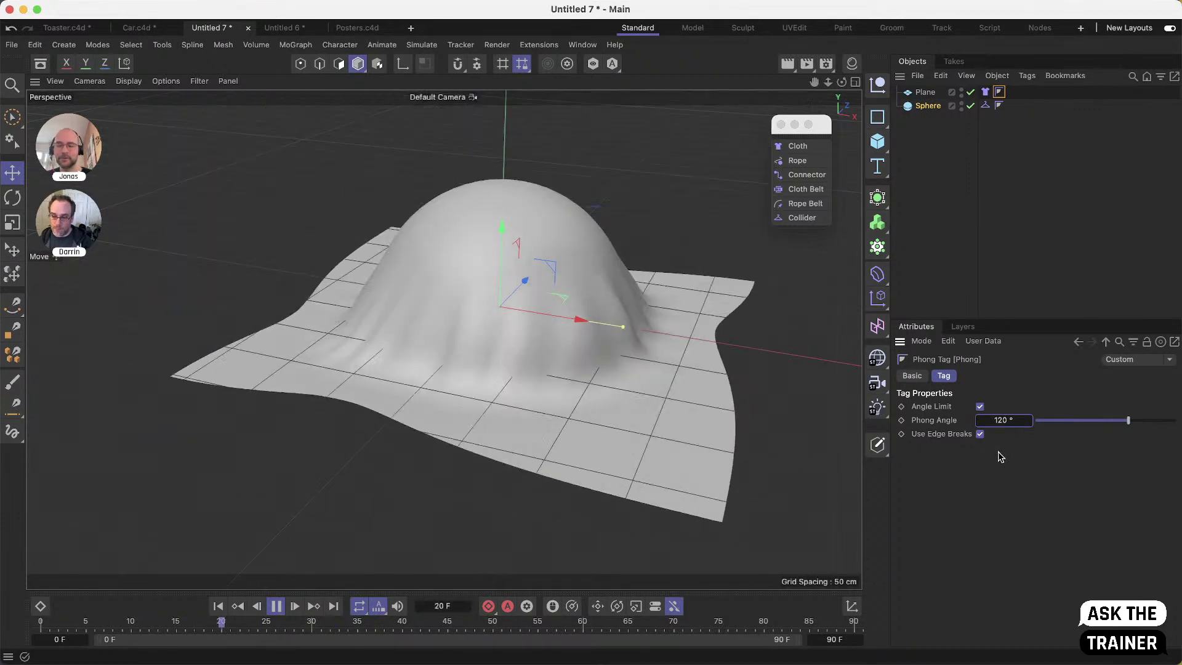
key(space)
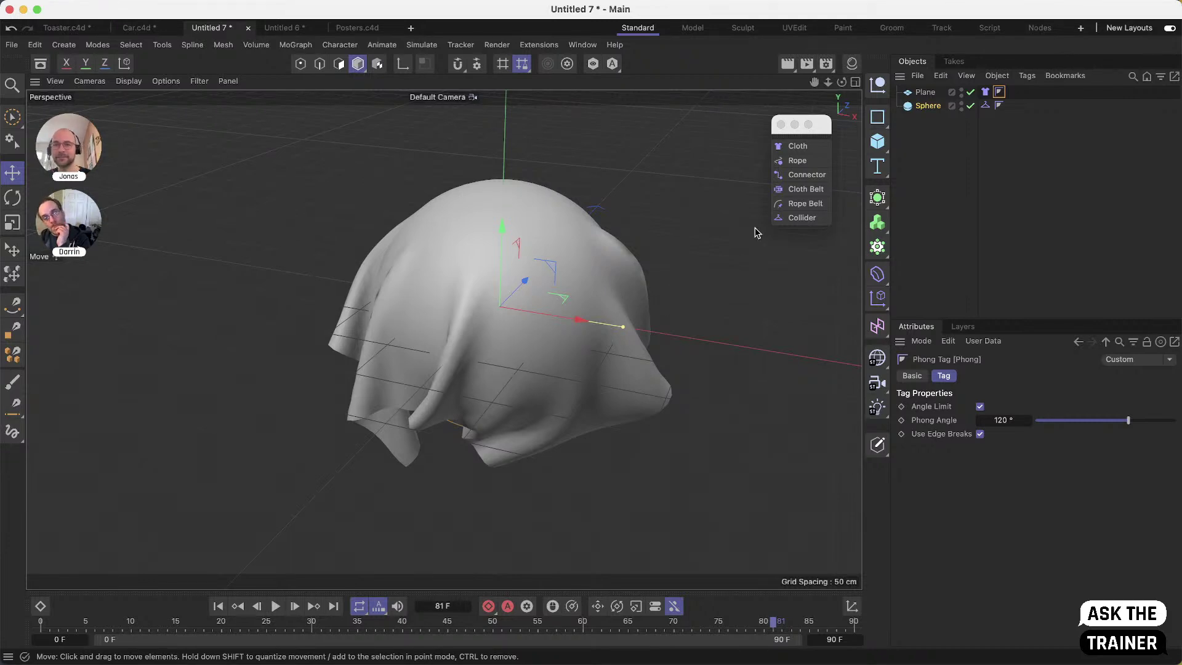
Switch to the Untitled 6 document and apply Cloth tags to both spheres and a Collider tag to the plane
click(278, 28)
mouse_move(496, 407)
alt+mouse_down()
mouse_move(534, 375)
mouse_move(517, 369)
mouse_move(578, 388)
mouse_move(543, 374)
mouse_move(497, 391)
mouse_move(491, 369)
mouse_move(493, 403)
alt+mouse_up()
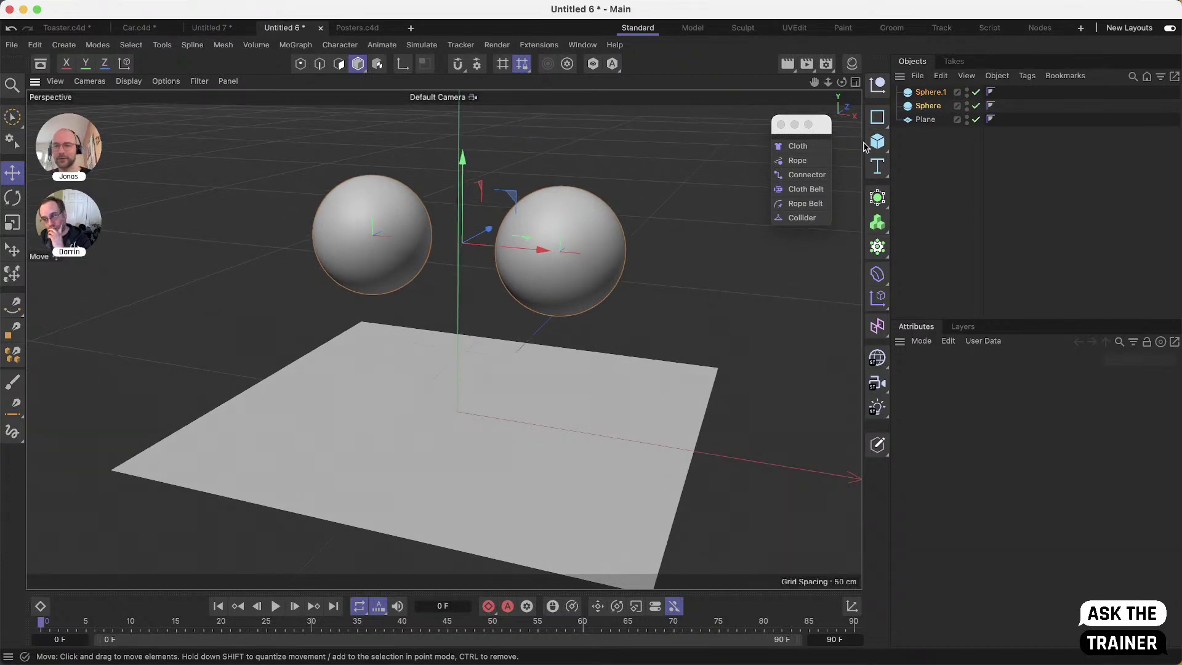
drag(821, 130, 832, 121)
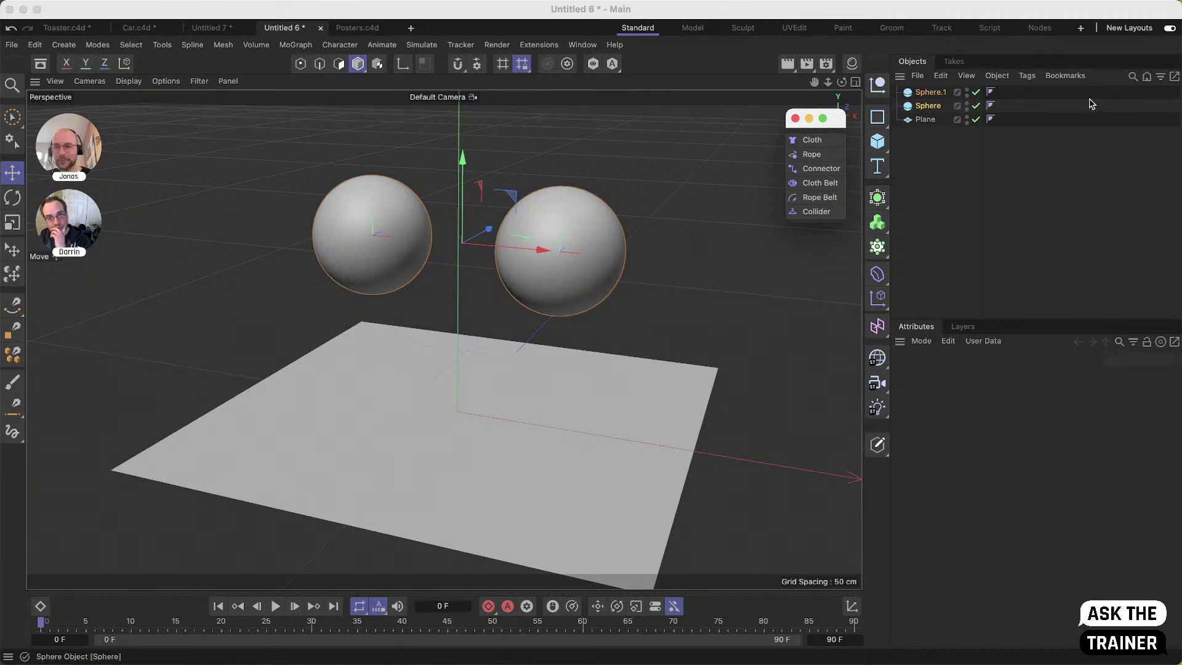
click(813, 140)
click(924, 119)
click(824, 215)
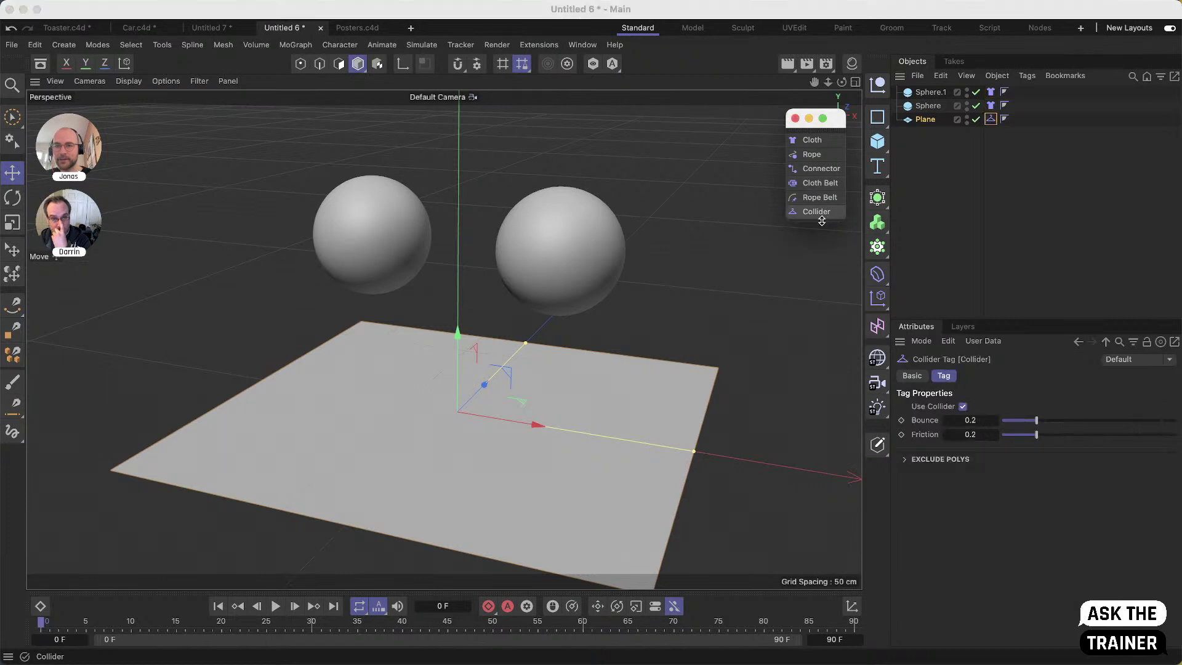
Play the simulation and examine the Cloth tag settings of the two falling spheres
click(276, 607)
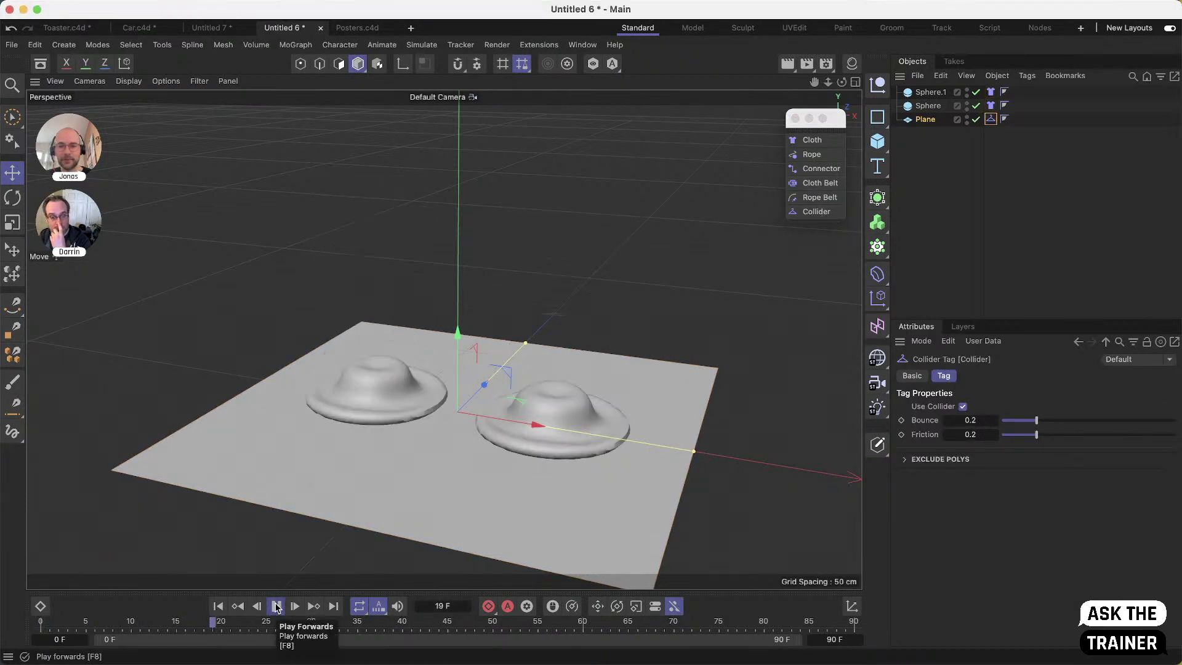
alt+drag(430, 356, 415, 445)
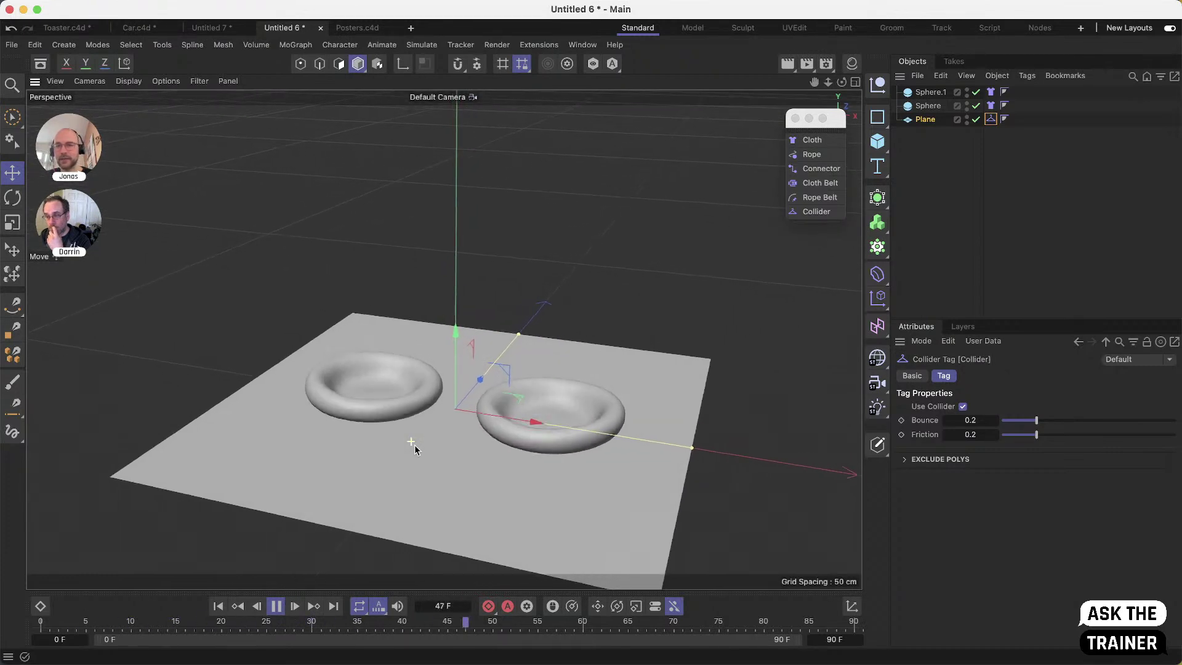
click(991, 93)
shift+click(991, 105)
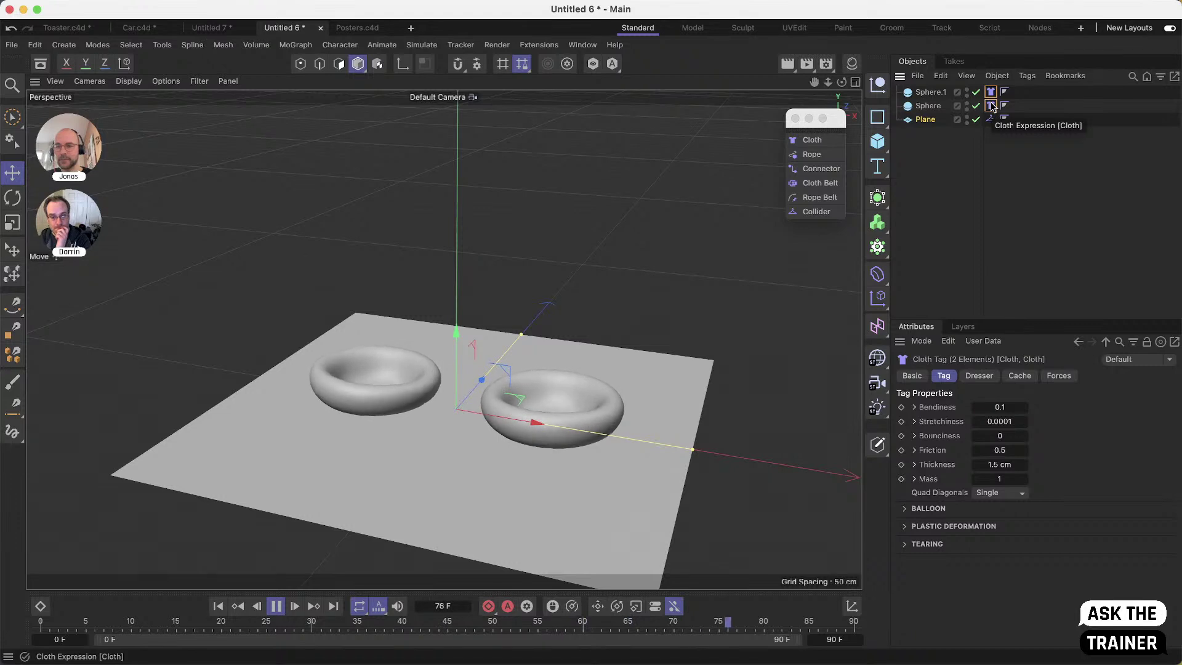
click(964, 189)
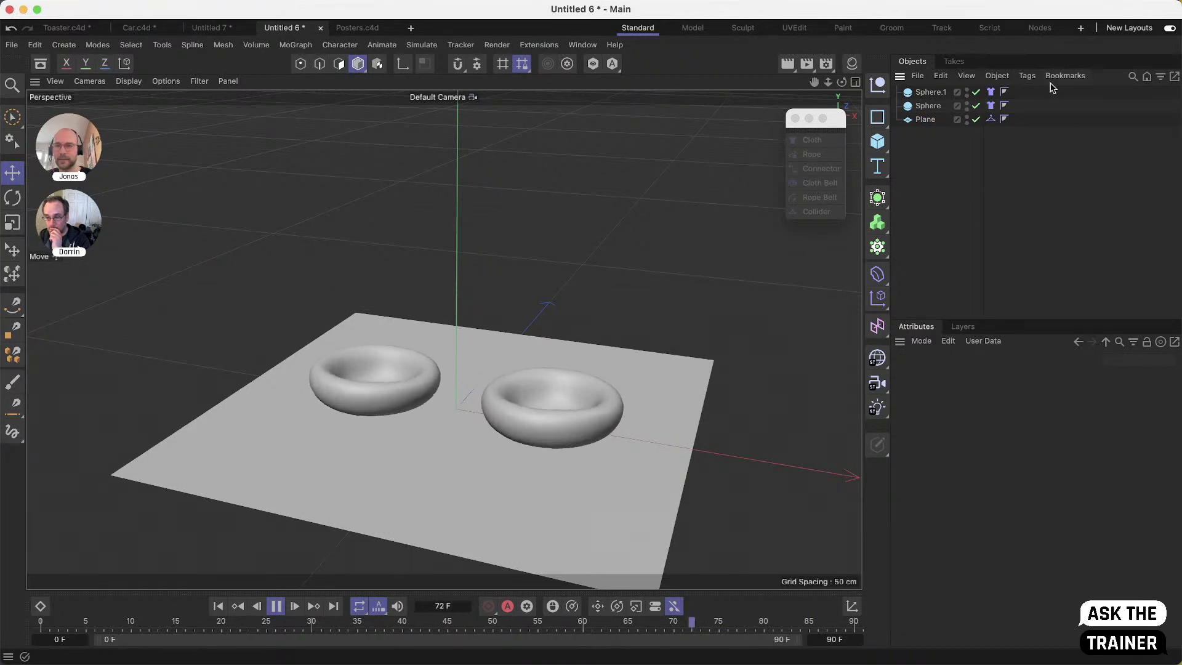
click(990, 92)
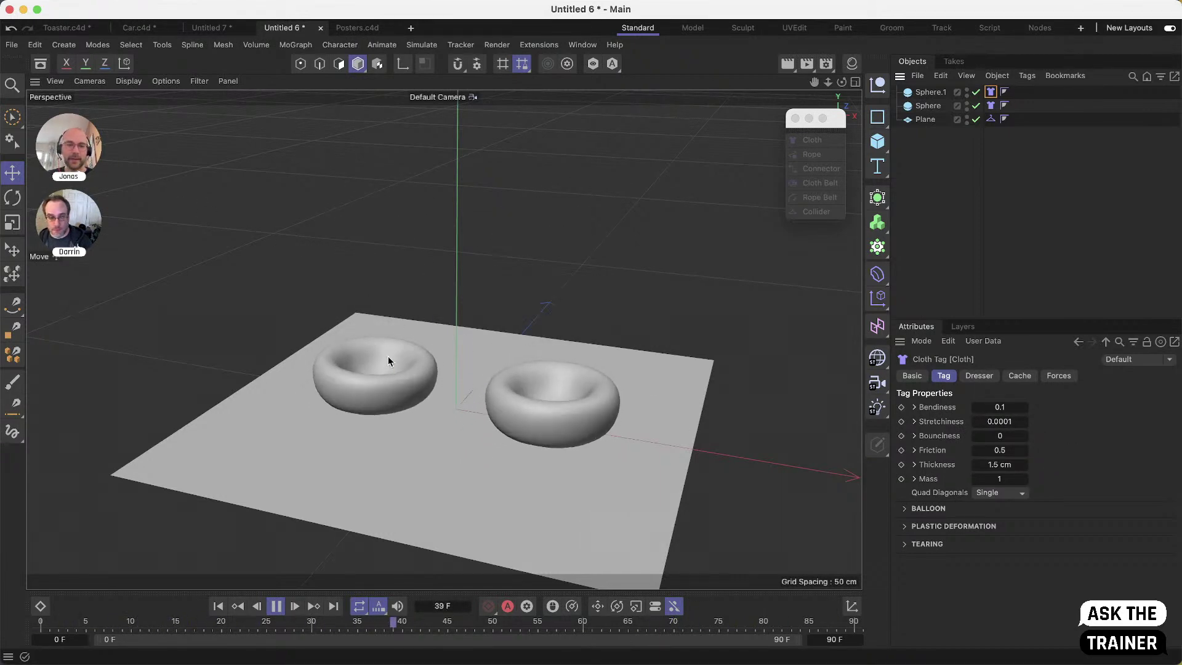
Open the project settings and set the simulation's Substeps to 50
click(65, 45)
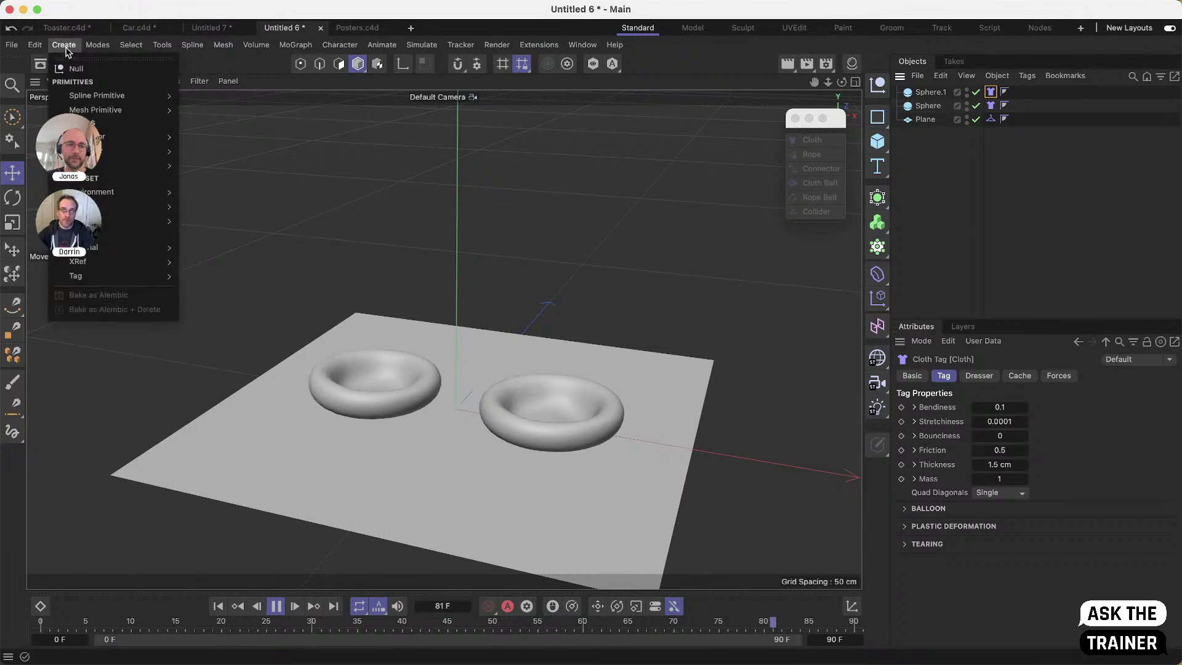
mouse_move(45, 49)
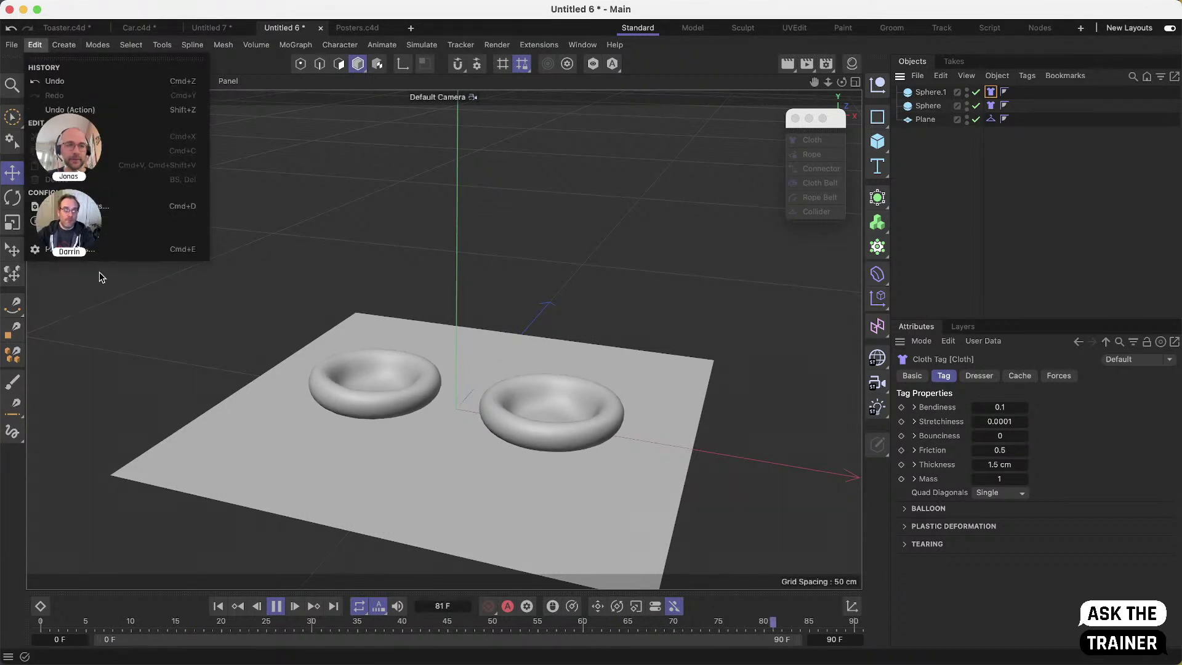
click(101, 209)
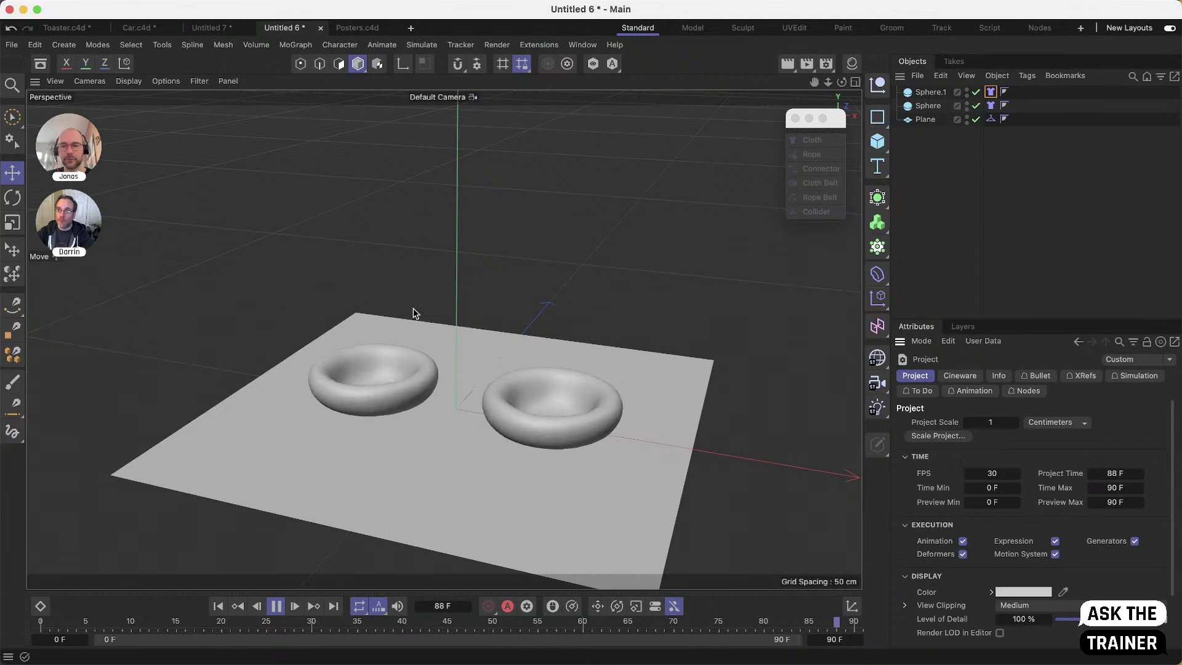
click(1138, 376)
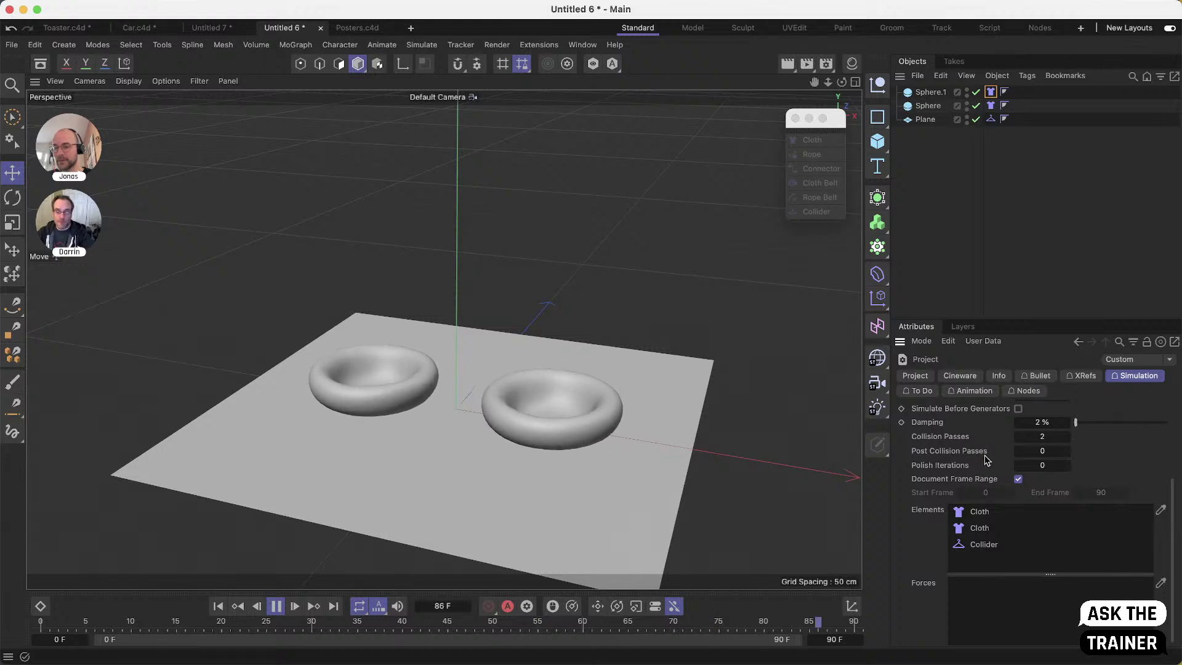
click(1040, 376)
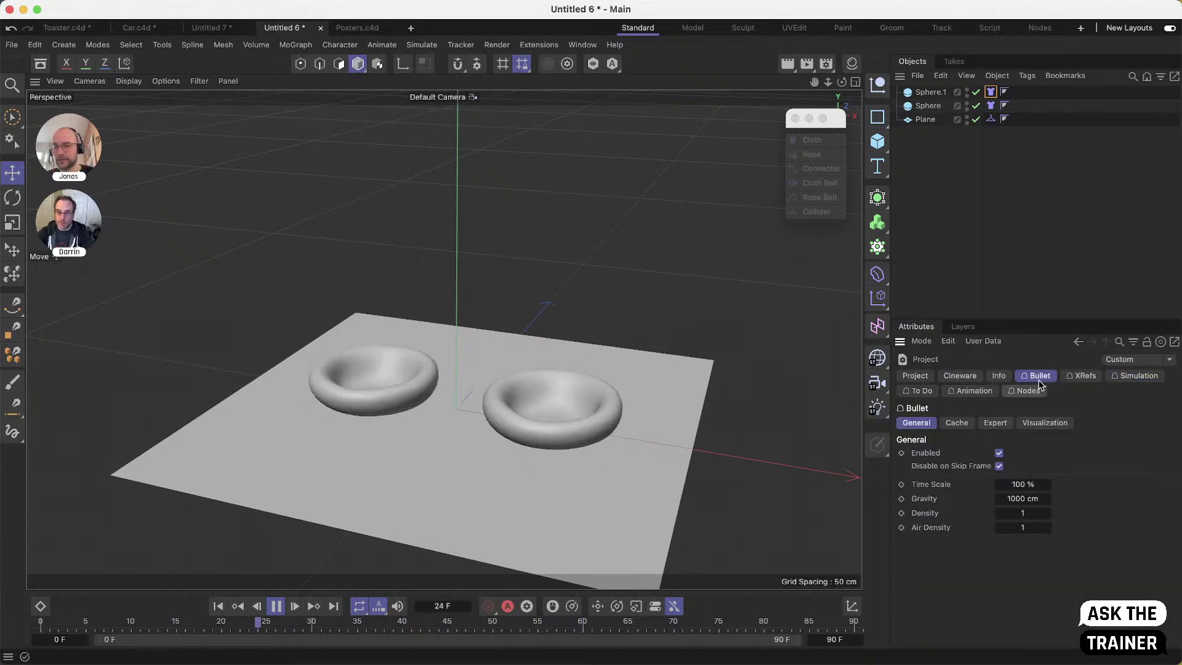
click(1127, 376)
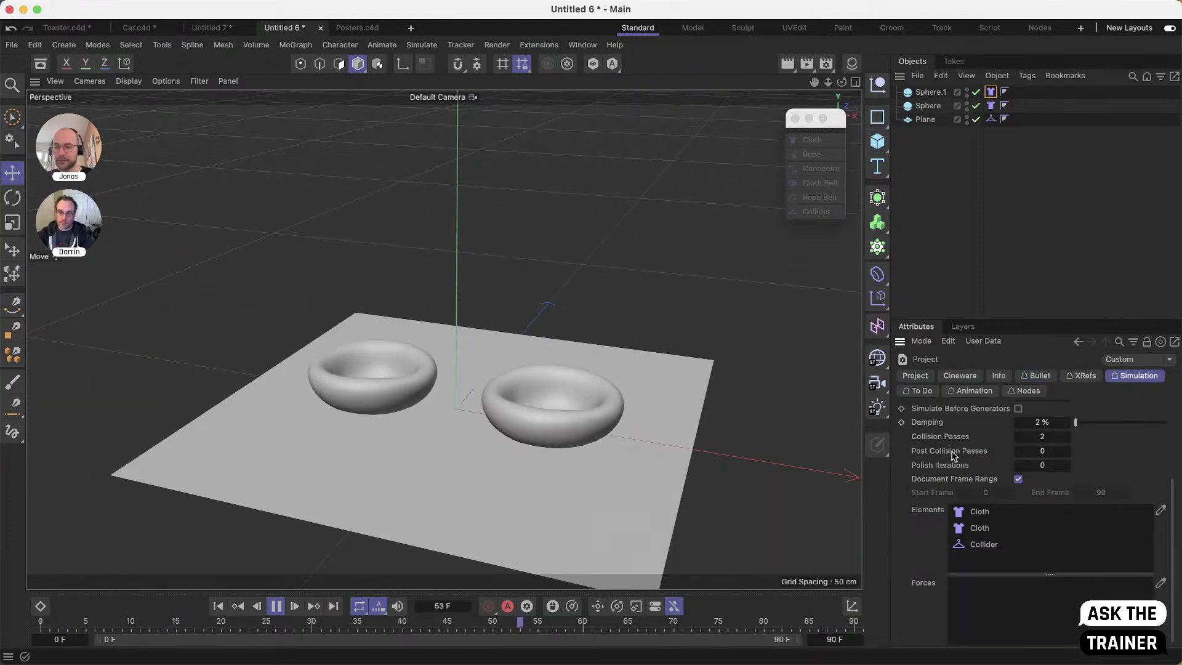
scroll(942, 456, up, 5)
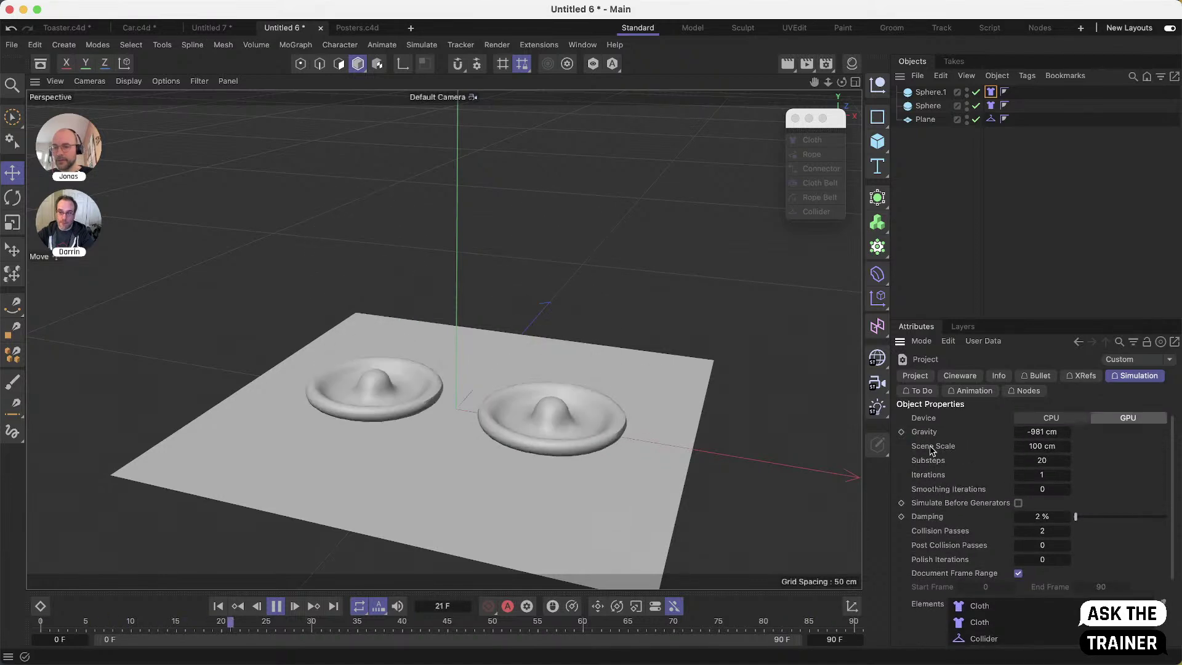
scroll(953, 452, up, 1)
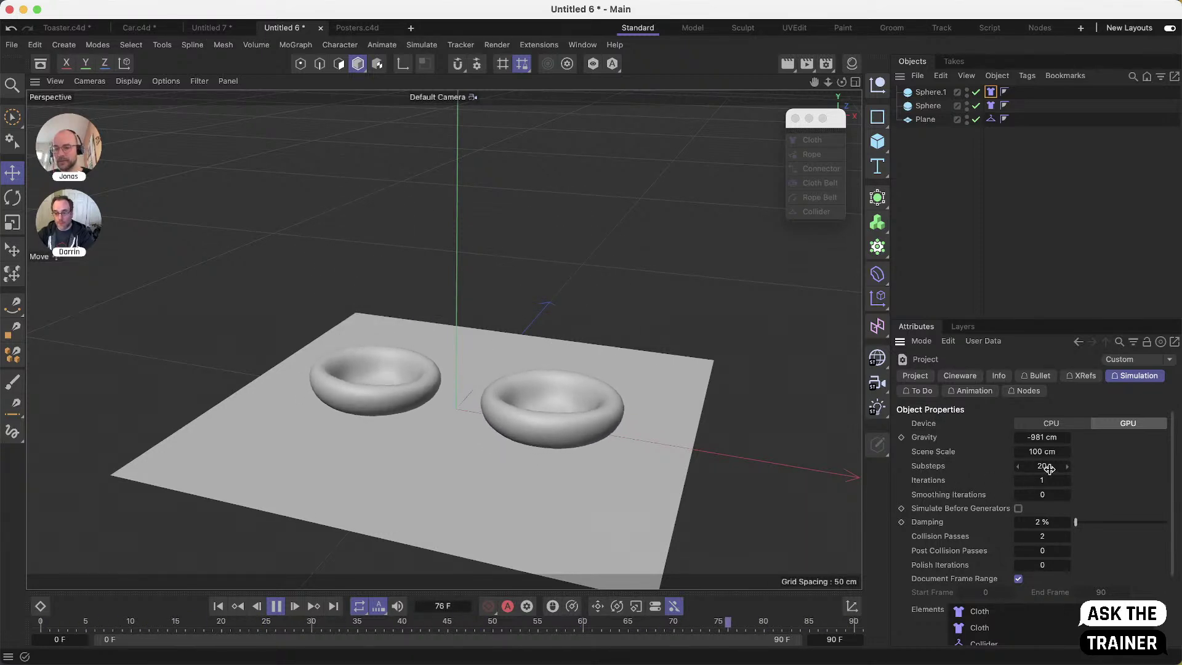
text(50)
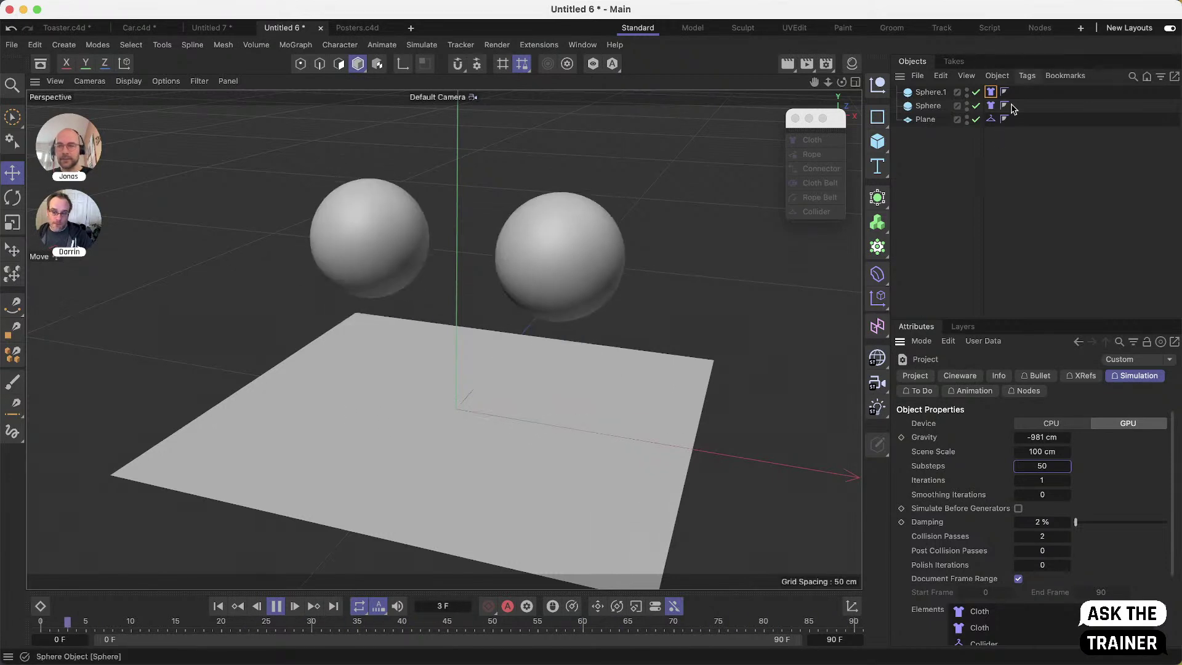
Rename Sphere.1 to R and Sphere to L
double_click(939, 93)
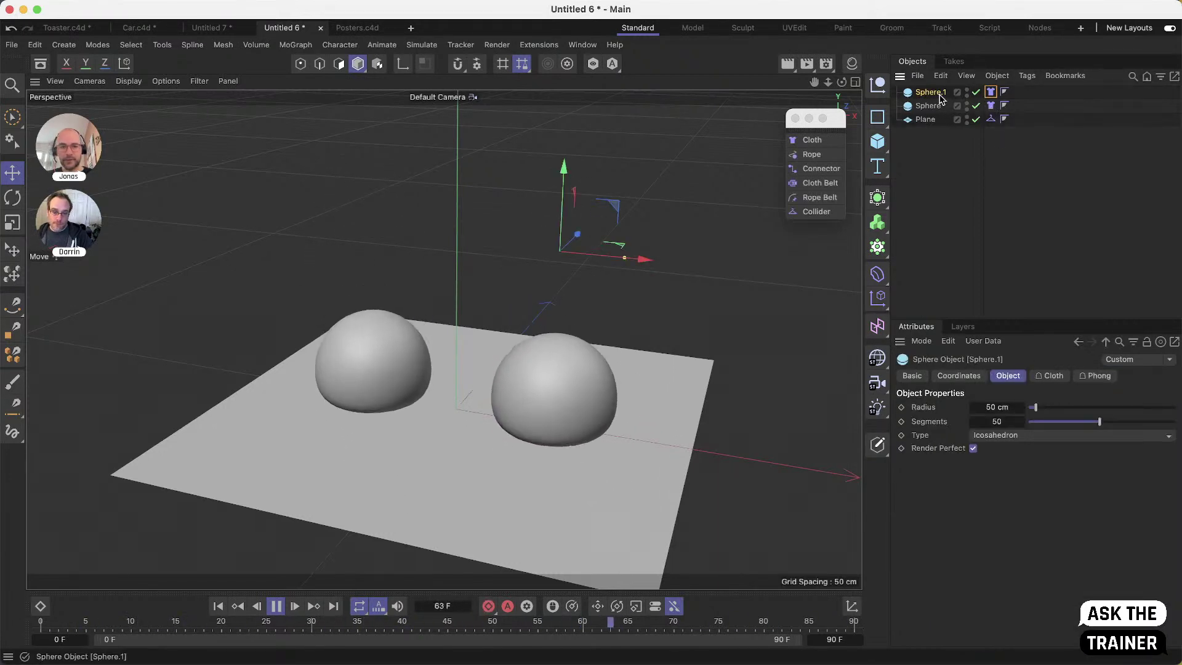
text(R)
key(Tab)
text(L)
key(Return)
Set the Bendiness of the R sphere's Cloth tag to 1
click(979, 91)
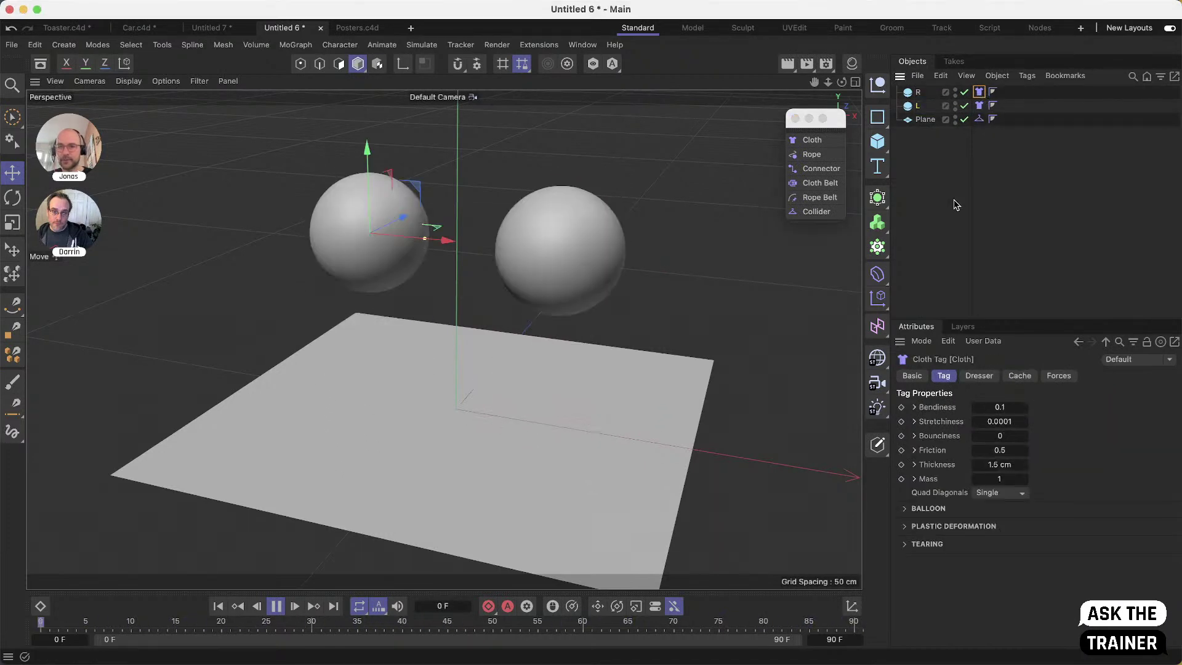
alt+drag(607, 464, 591, 425)
click(1005, 405)
text(1)
key(Return)
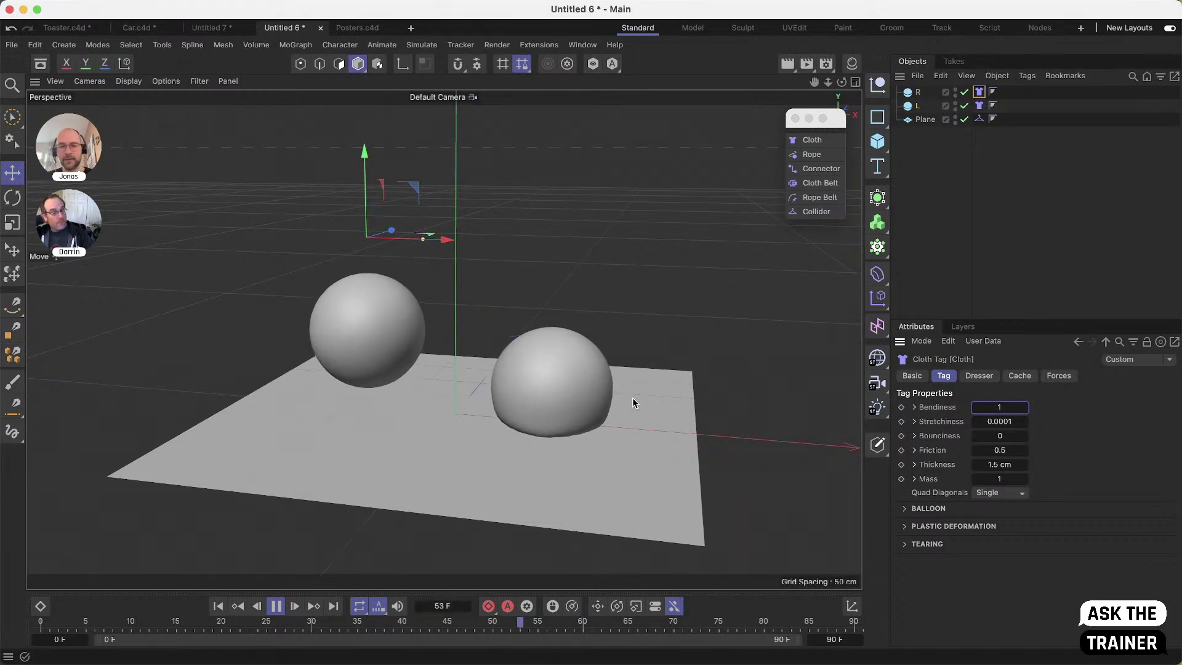
Set the R sphere's Cloth tag to Bendiness 0.1 and Stretchiness 0.1
text(0)
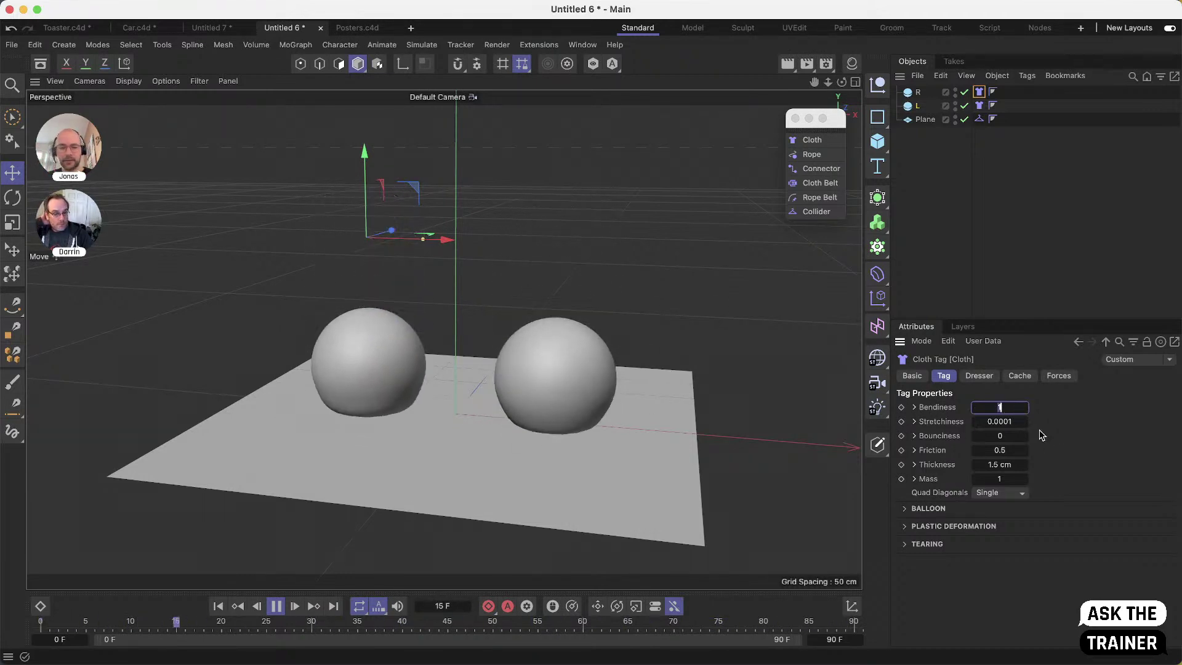
text(.1)
key(Tab)
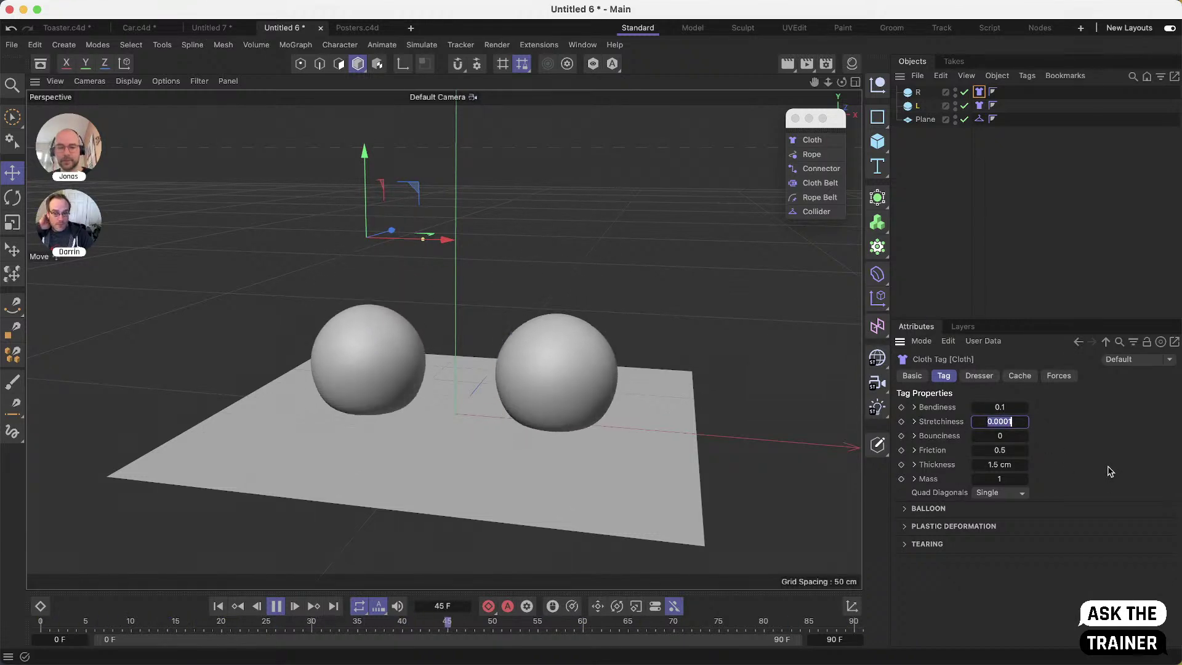
text(0)
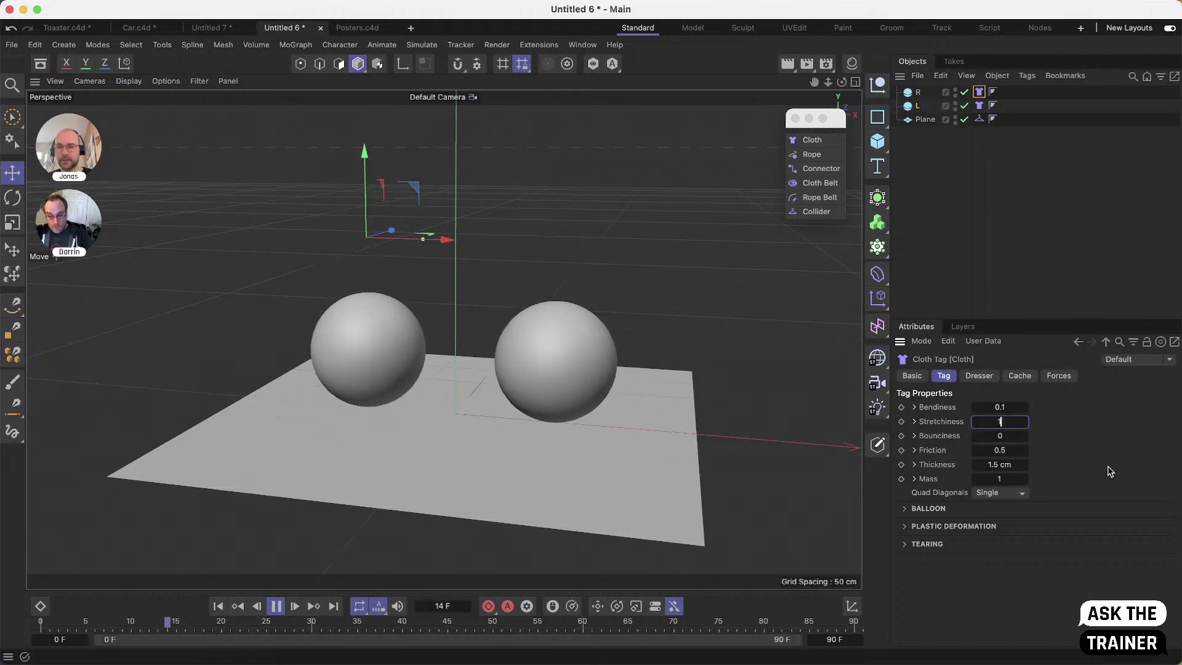
text(.1)
key(Return)
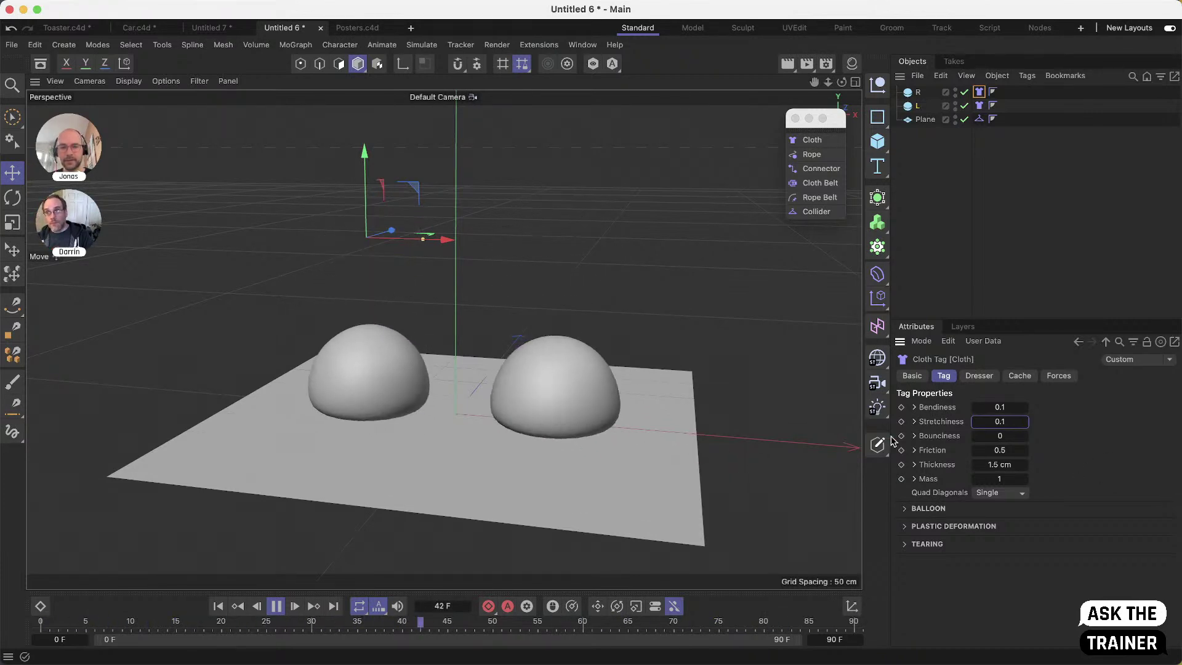
Set the R sphere's Cloth tag to Stretchiness 10, Bounciness 1 and Thickness 30 cm, and view the fall from low and high angles
double_click(1011, 421)
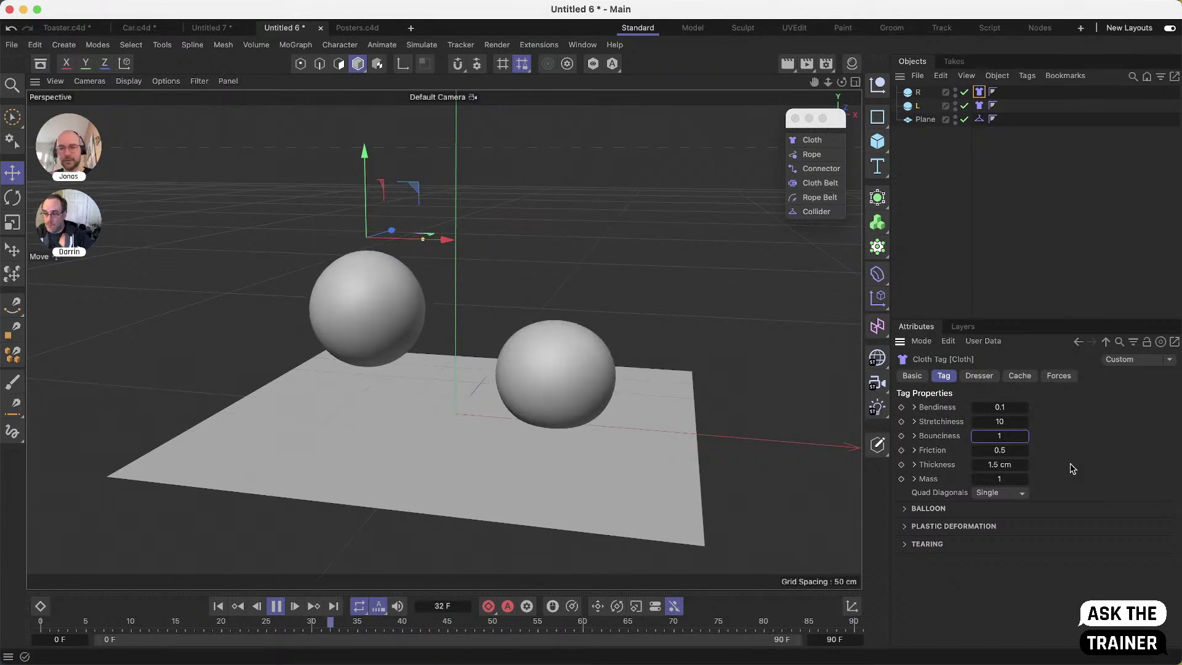
click(1014, 466)
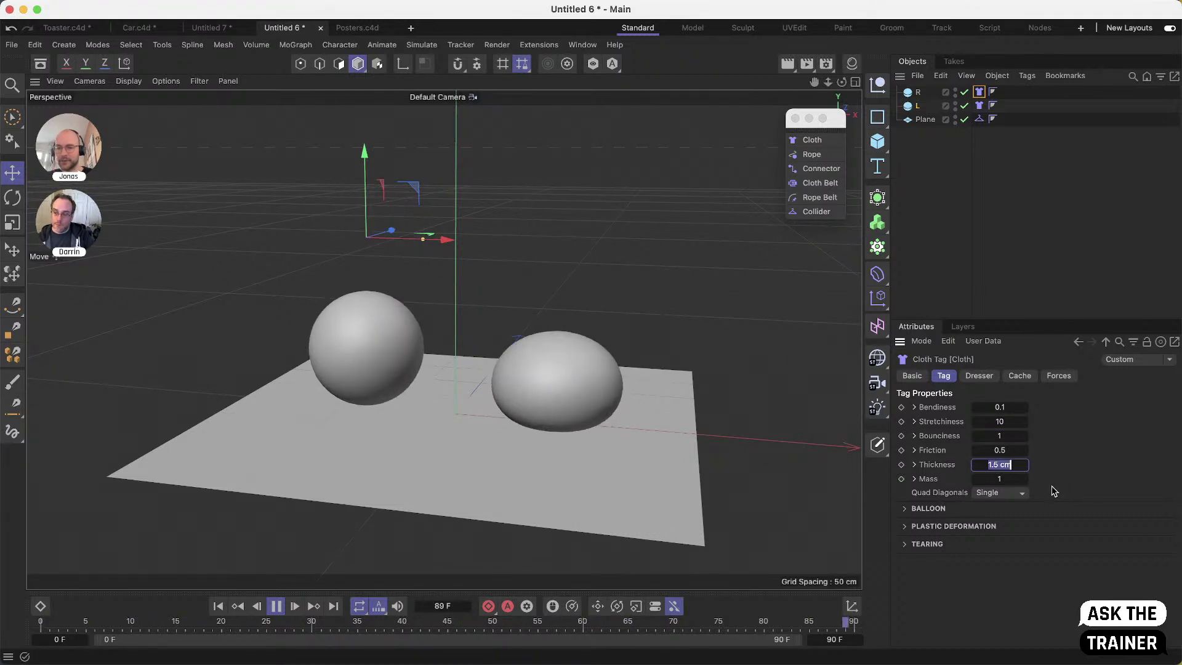
text(30)
key(Return)
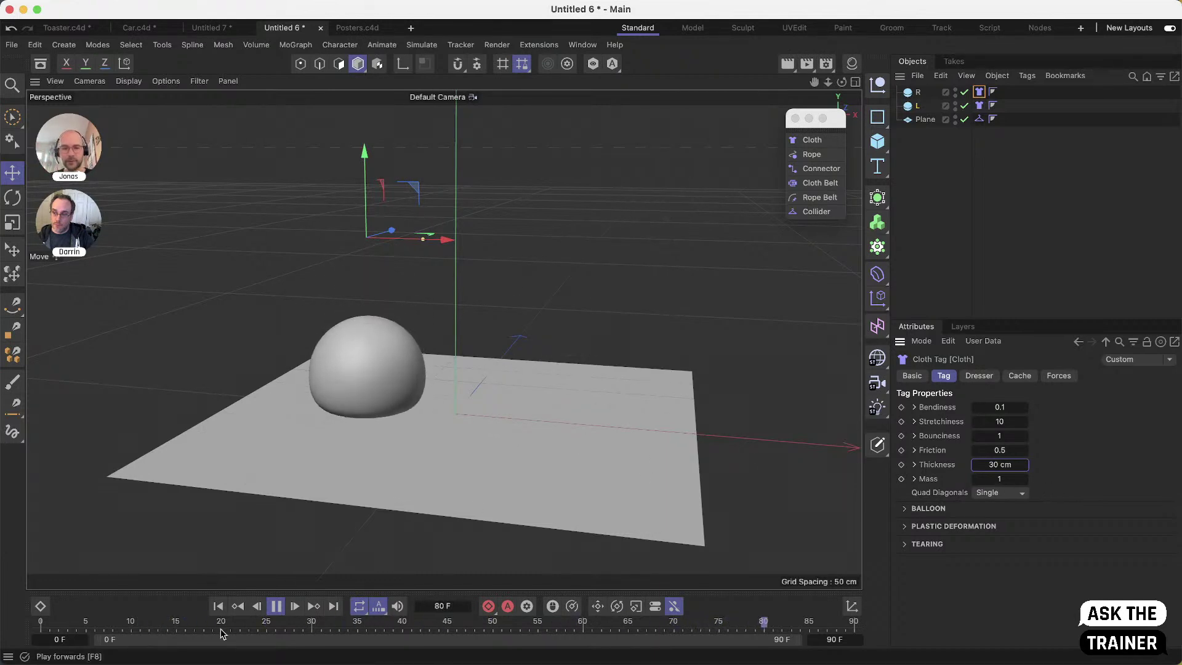
key(h)
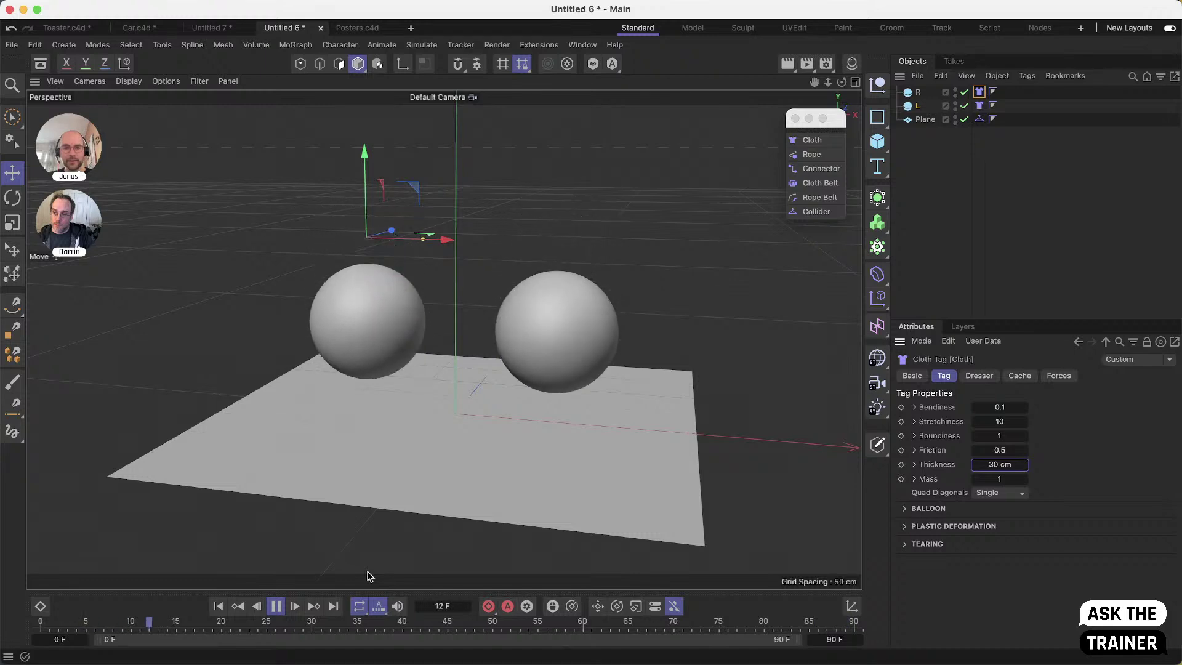
alt+drag(546, 415, 549, 392)
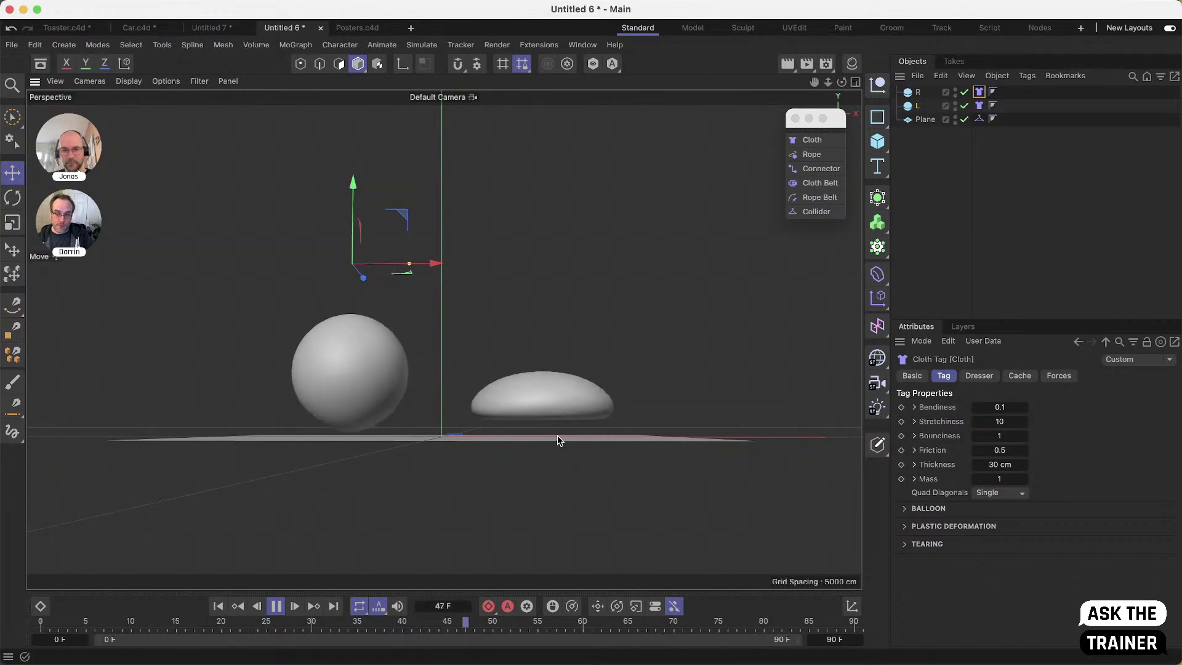
alt+drag(550, 420, 517, 472)
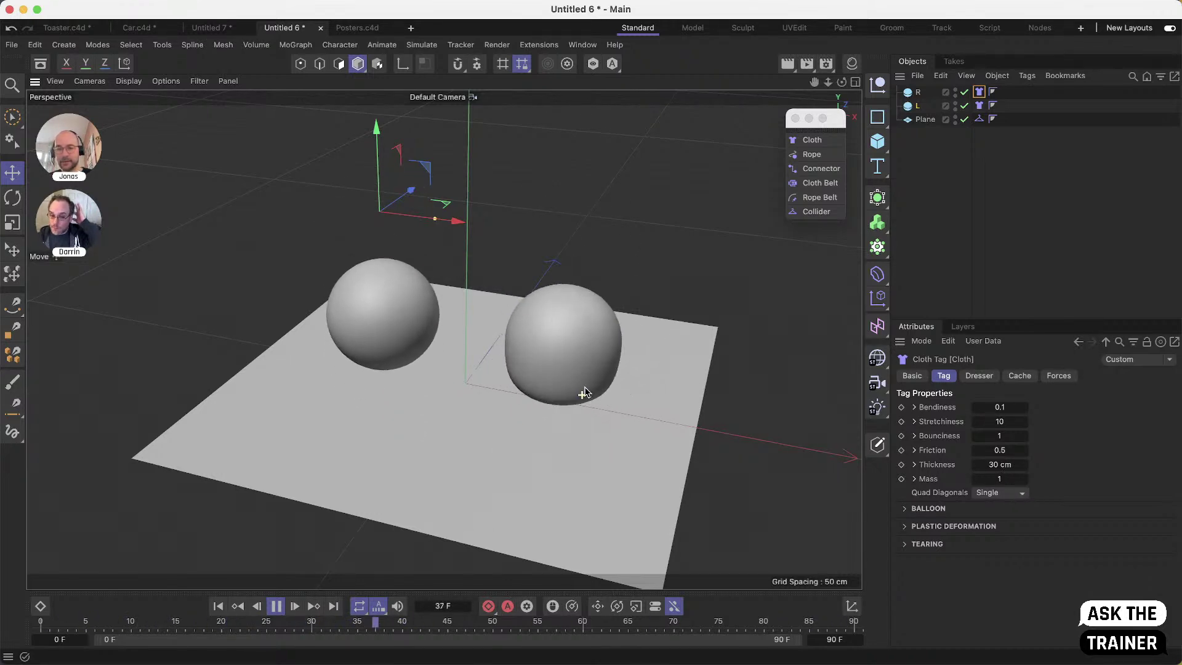
alt+drag(584, 395, 592, 359)
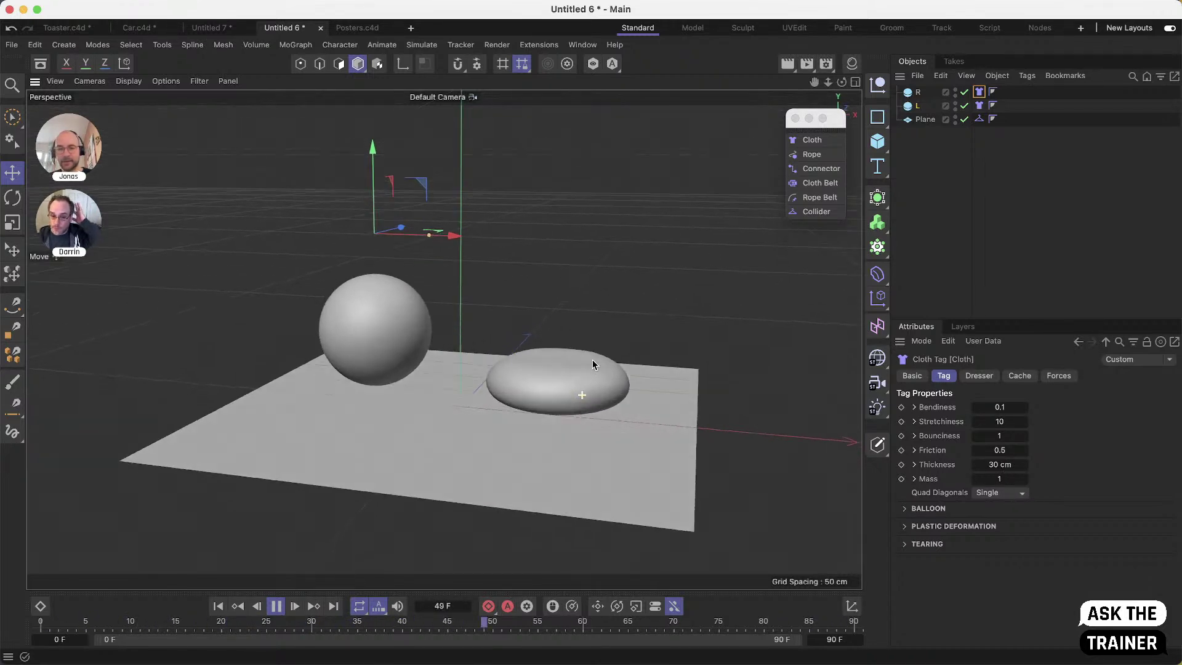
Reset Bendiness, Stretchiness and Thickness of the R sphere's Cloth tag to their defaults
right_click(1026, 409)
right_click(1026, 423)
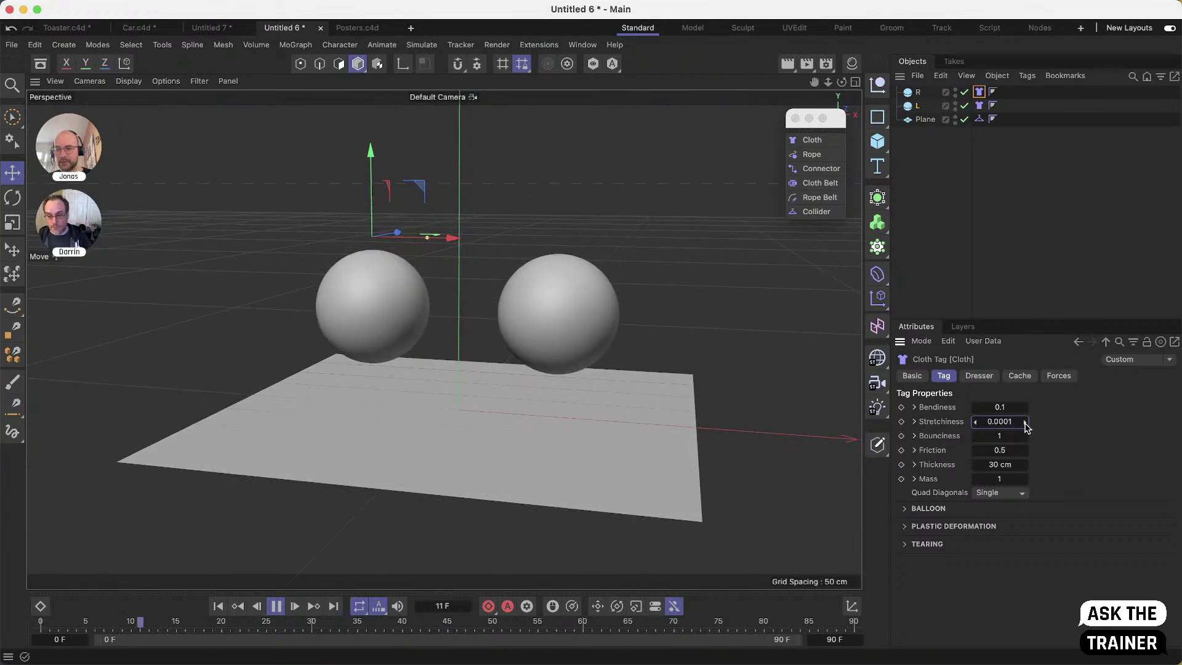
right_click(1023, 467)
Set the Mass of the R sphere's Cloth tag to 10 and on to 100
double_click(1003, 478)
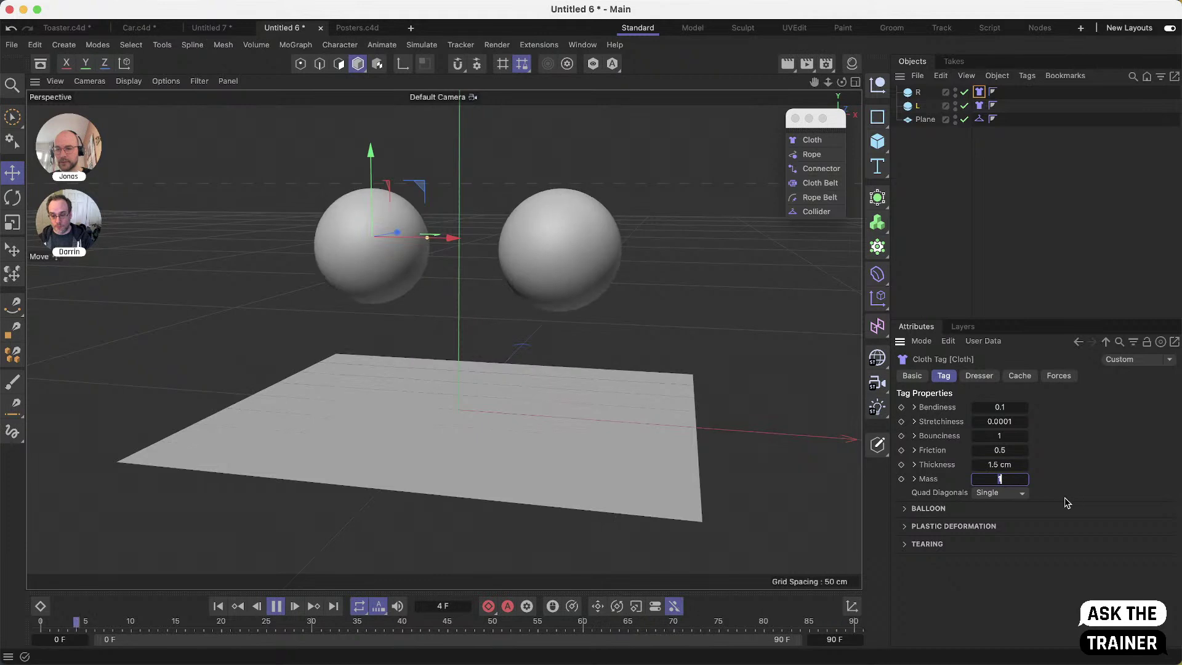
key(Return)
double_click(996, 477)
text(10)
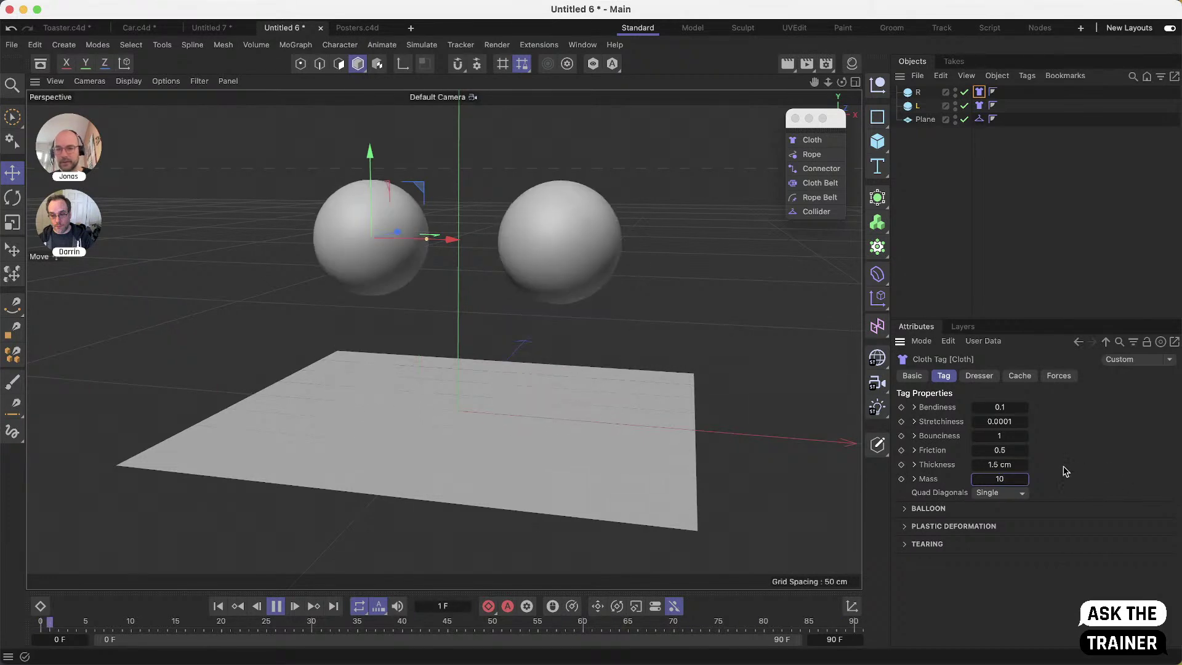
key(Return)
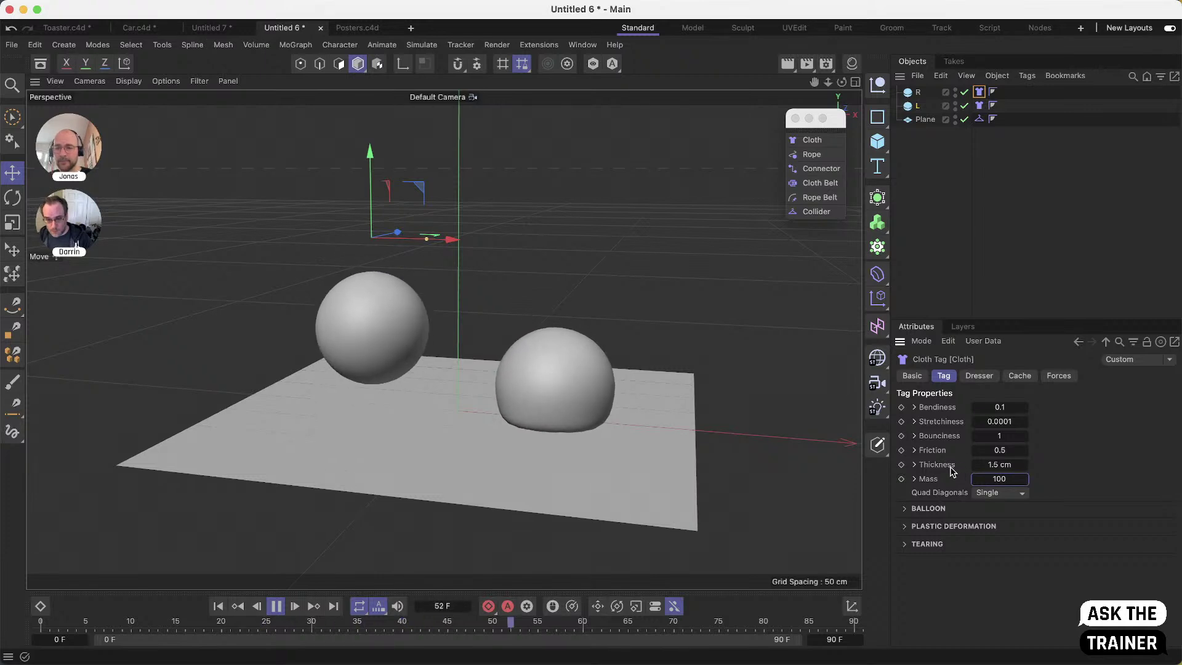
Reset the Mass of the R sphere's Cloth tag to its default and enable its Balloon option
right_click(1025, 480)
click(905, 509)
click(981, 525)
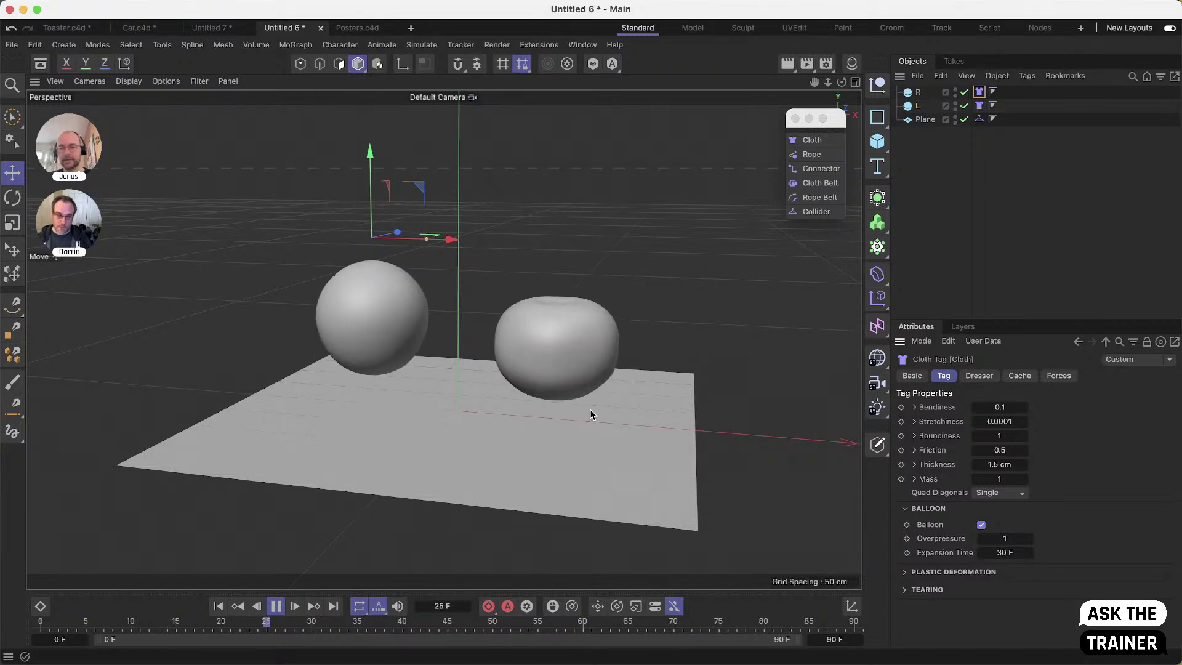
Set the Stretchiness of the R sphere's Cloth tag to 10 and on to 50
double_click(999, 421)
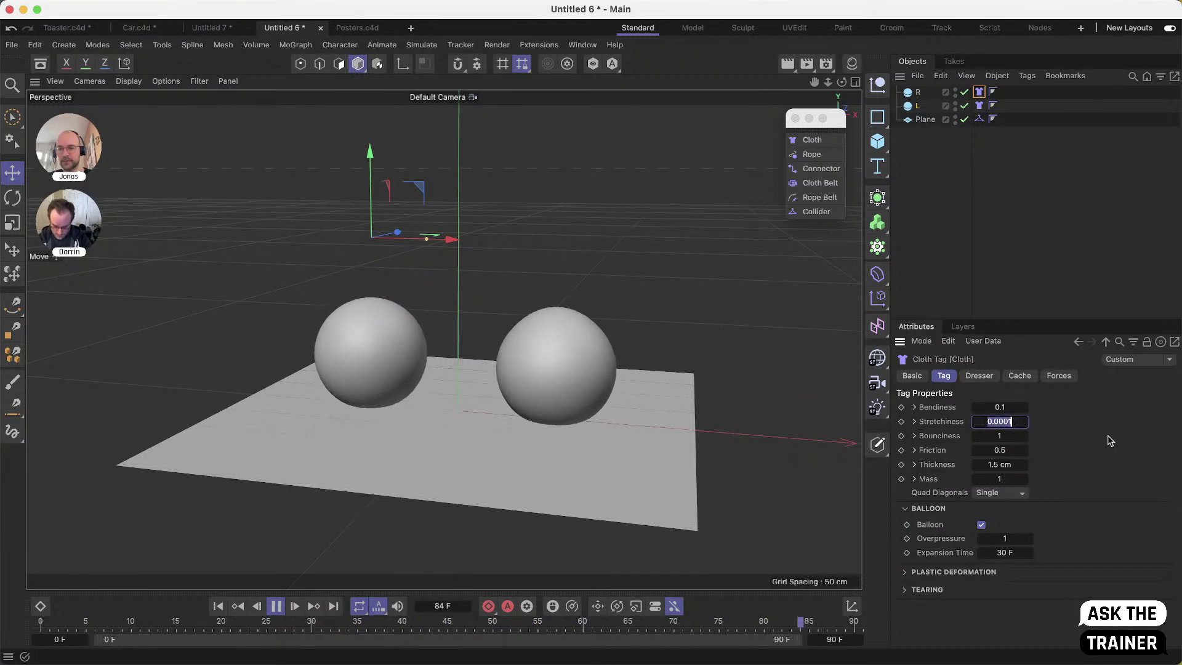
text(10)
key(Return)
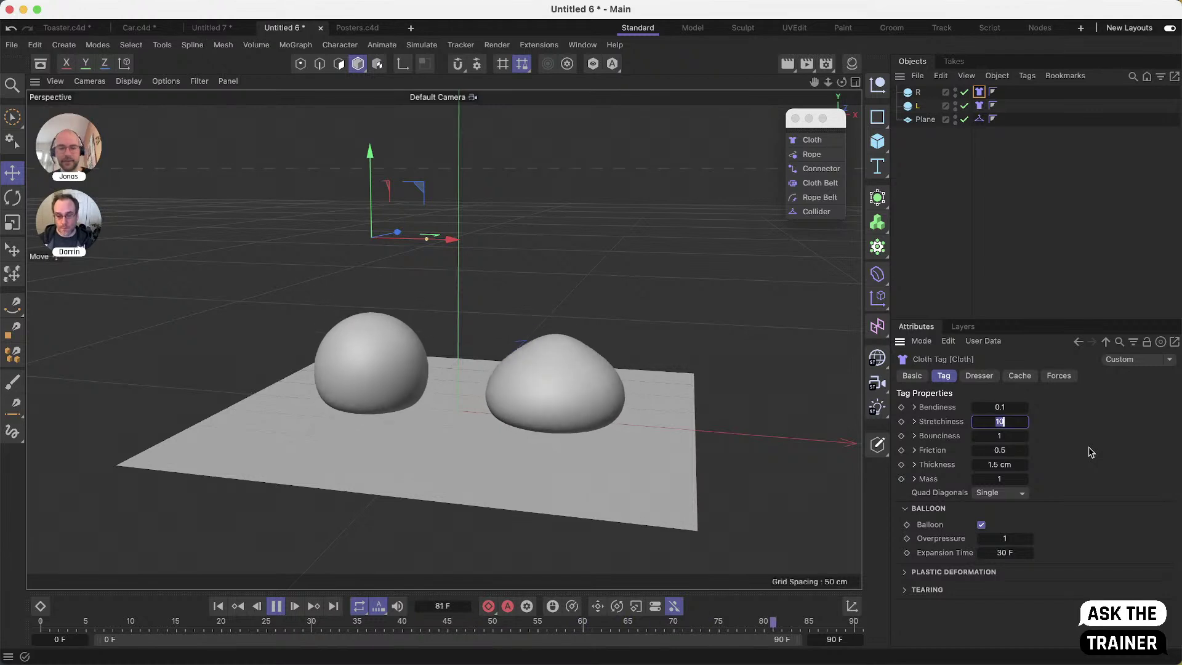
text(50)
key(Return)
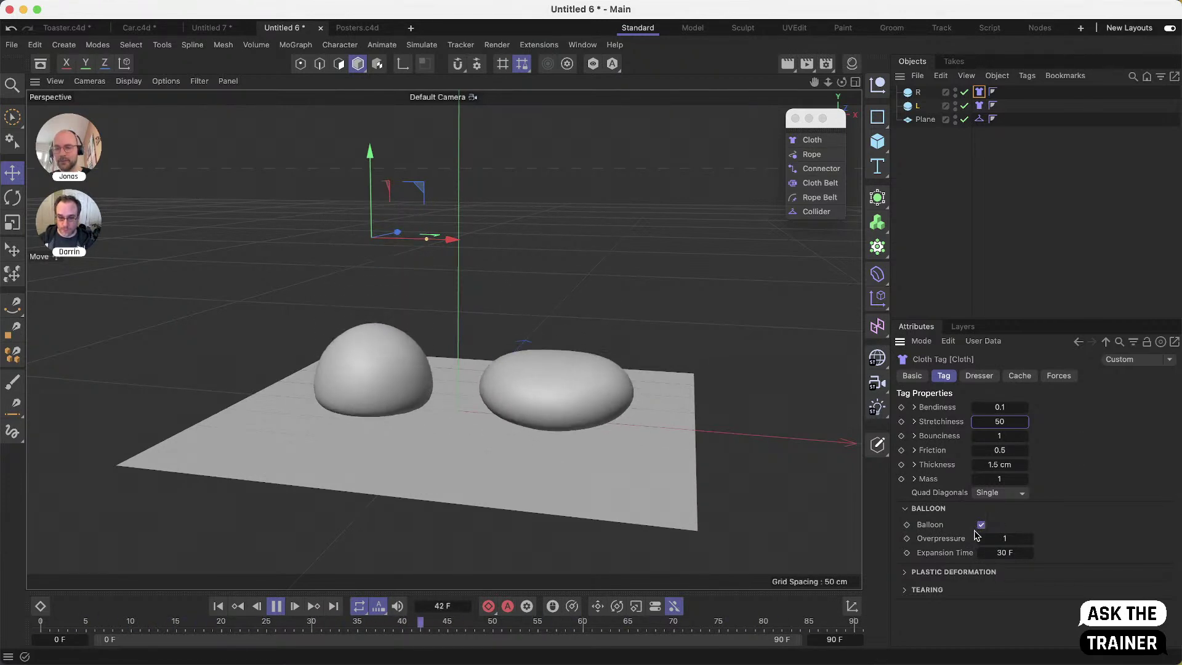
Try Balloon Overpressure values of 5 and 0.1 on the R sphere's Cloth tag, and return it to 1
click(1000, 539)
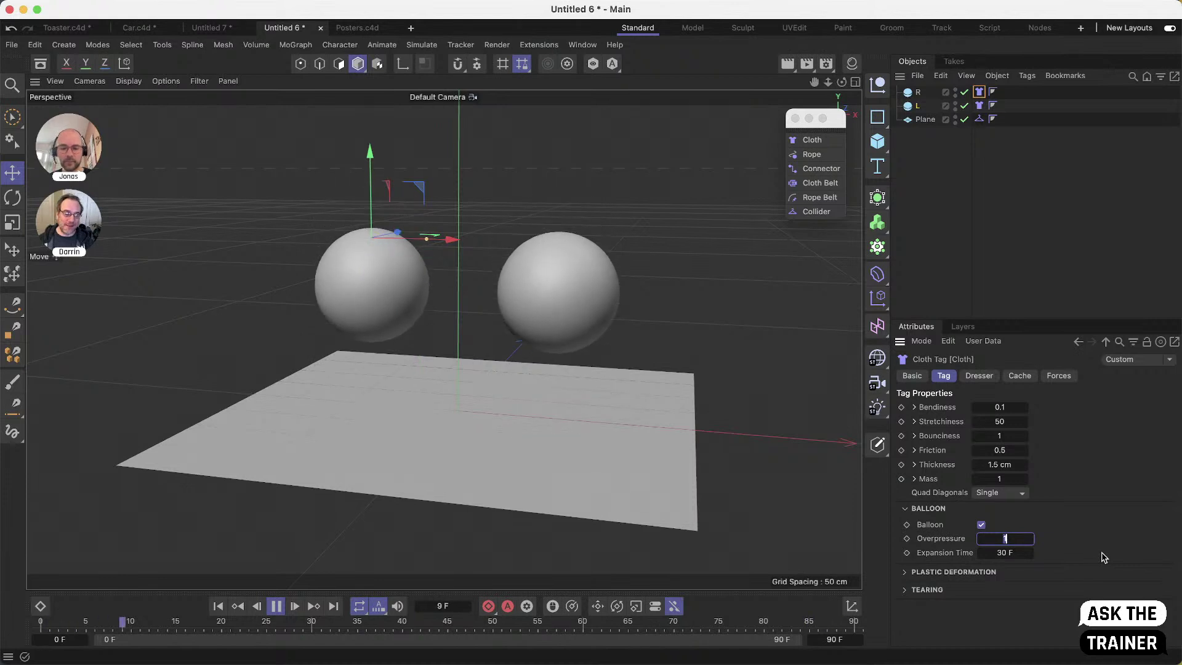
text(5)
key(Return)
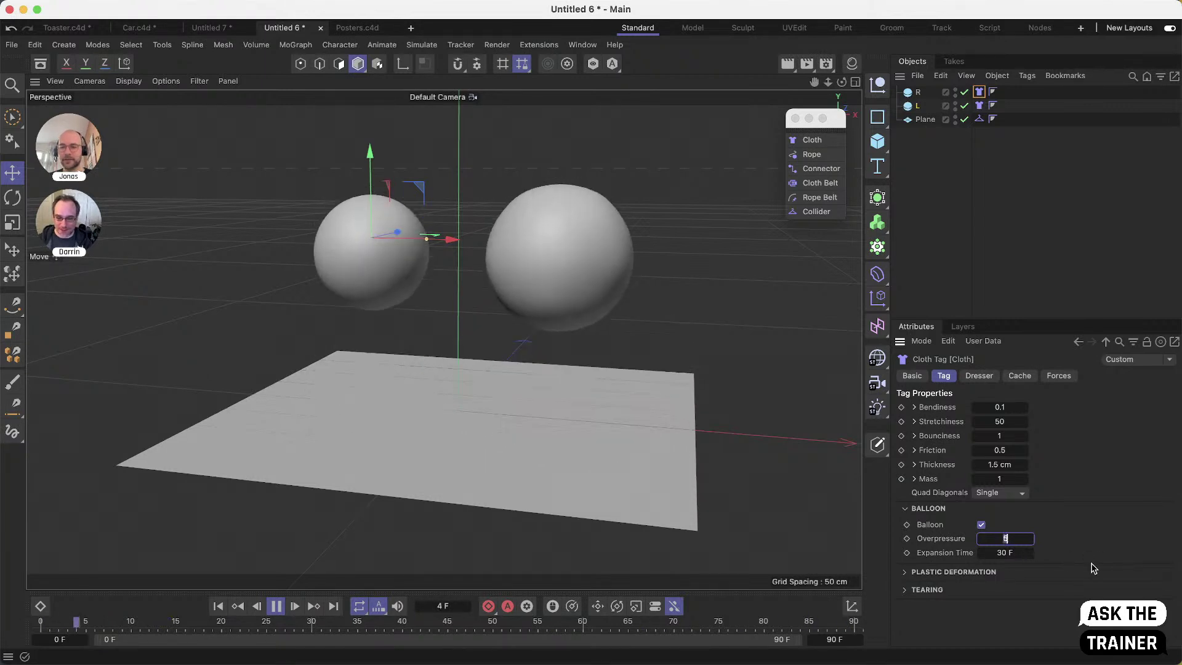
text(0.1)
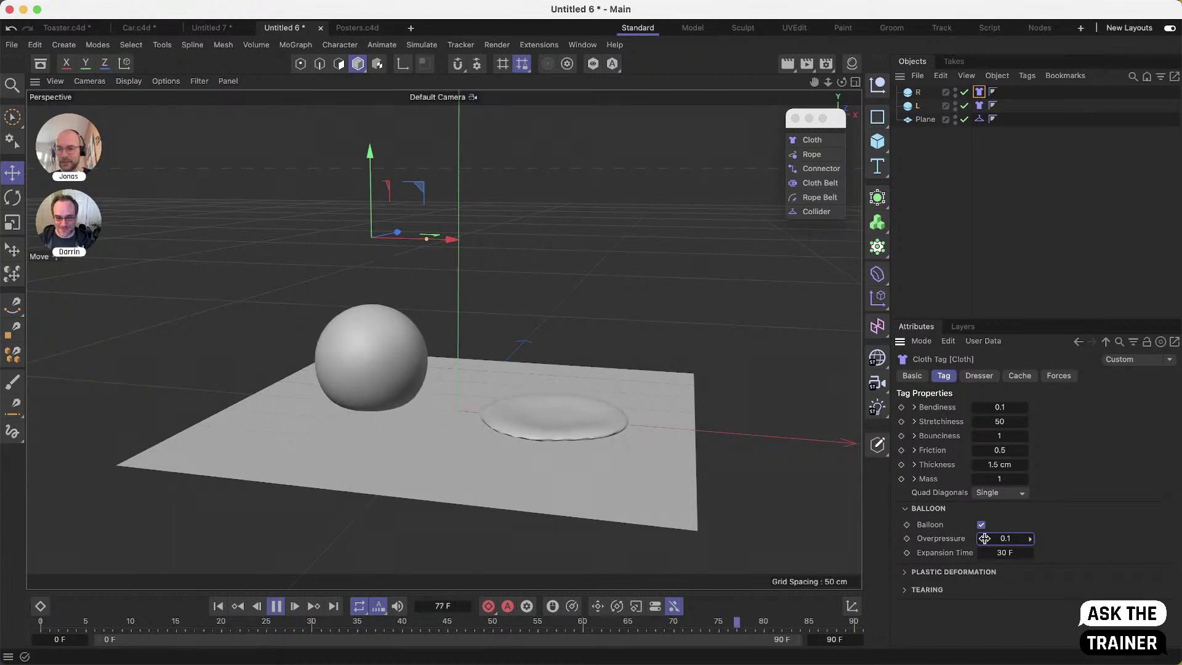
text(1)
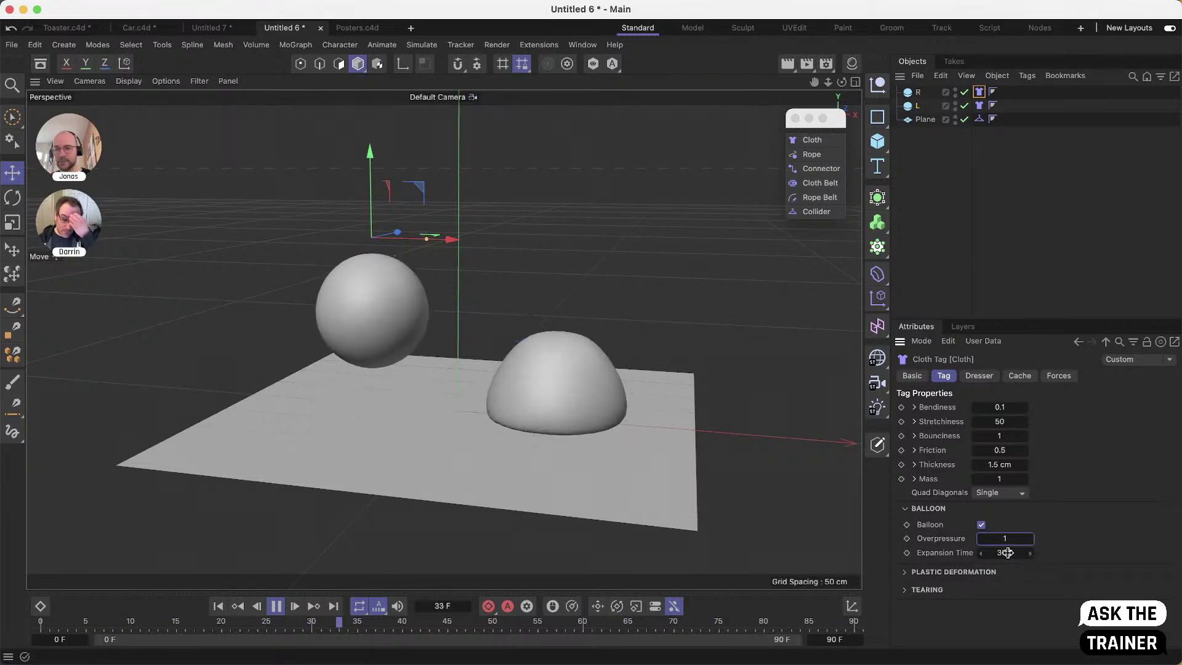
Stop and rewind the simulation, and enable Bend Deform and Stretch Deform in the R sphere's Cloth tag
click(277, 606)
click(225, 609)
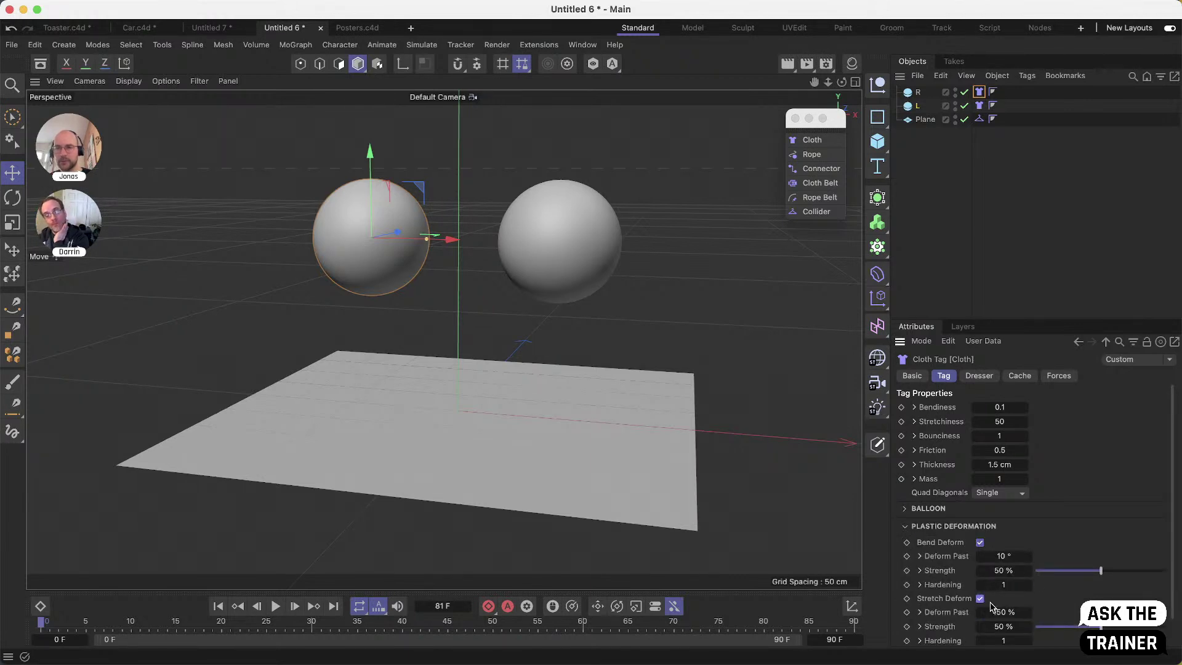
Place a 200 cm cube through the plane beneath the R sphere as a child of Plane, and run the simulation
click(875, 136)
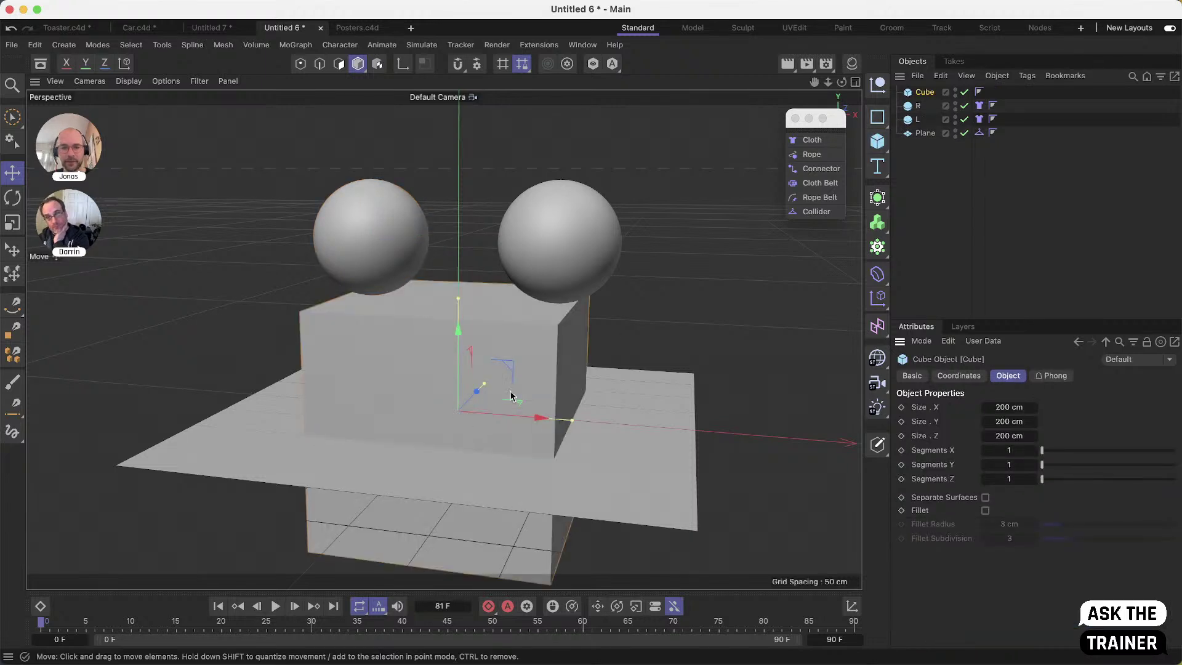
drag(513, 367, 708, 439)
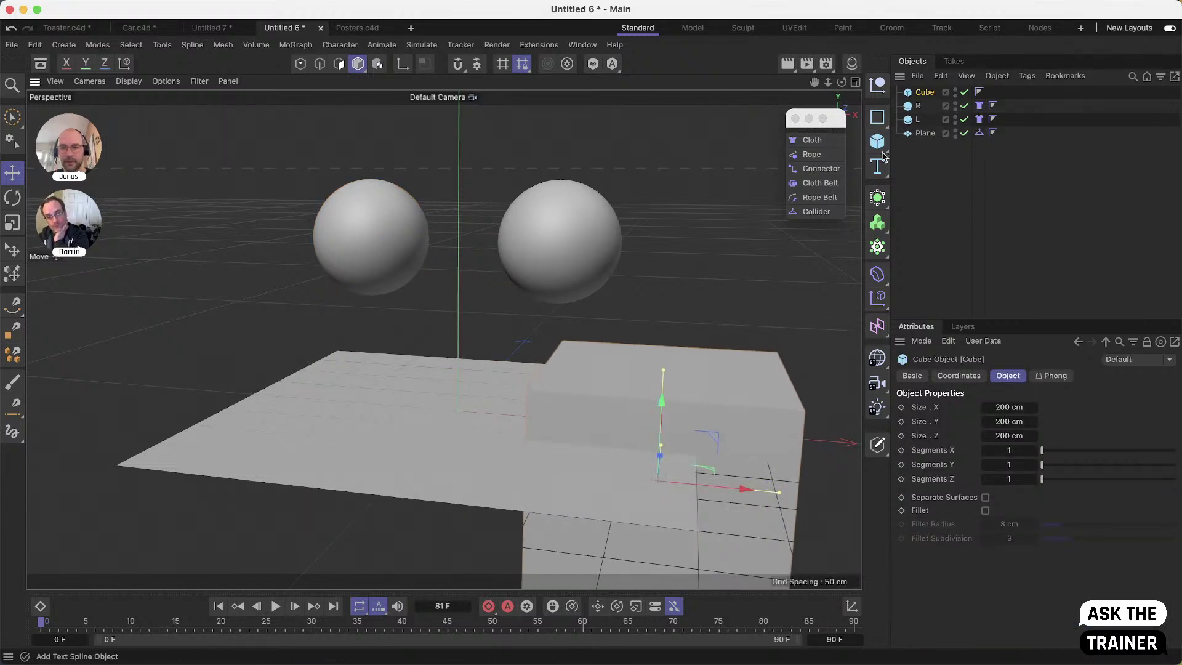
click(922, 157)
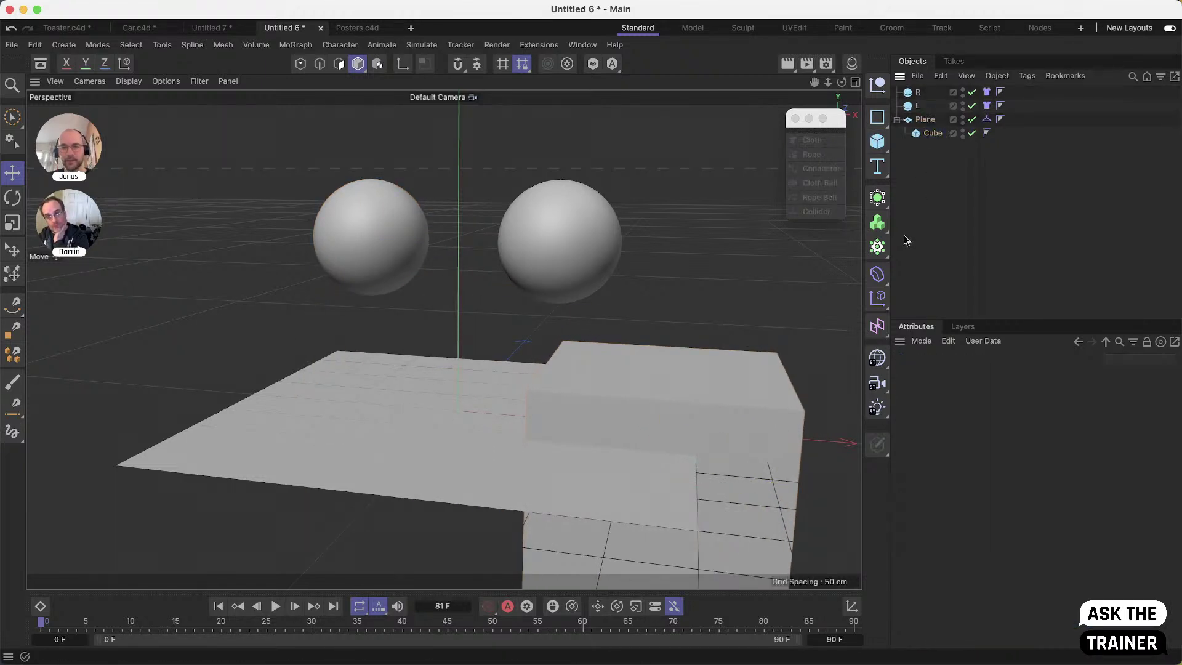
click(275, 607)
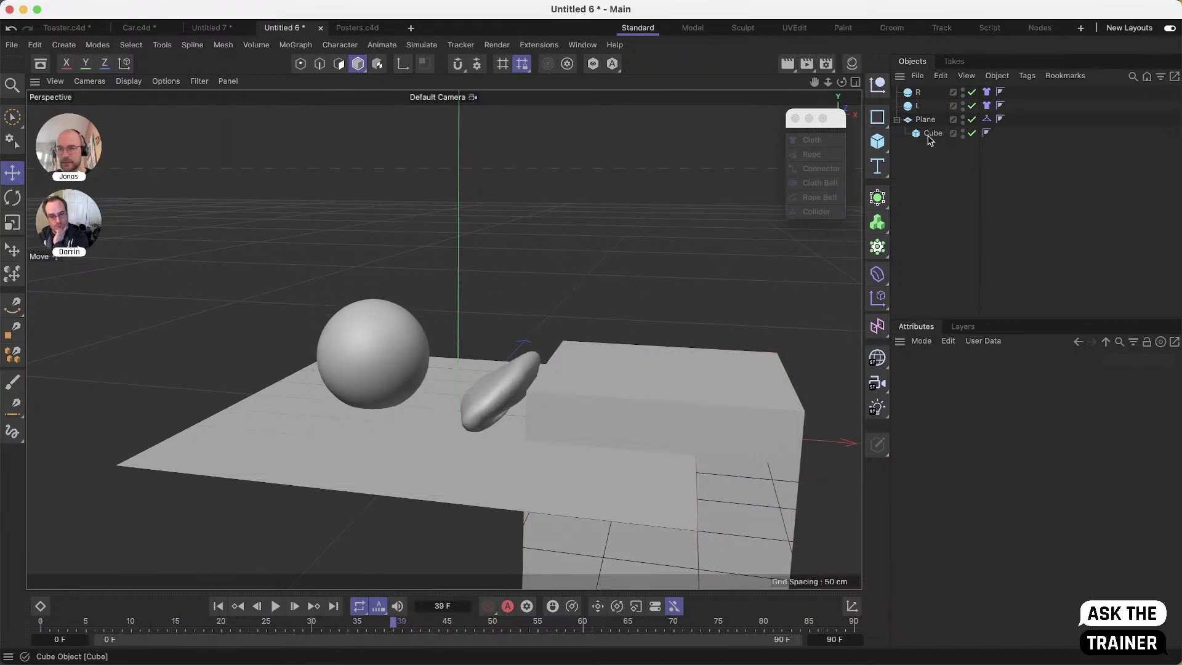
Reset the Stretchiness of the R sphere's Cloth tag to 0.0001 and replay the simulation from the start
click(987, 106)
click(987, 92)
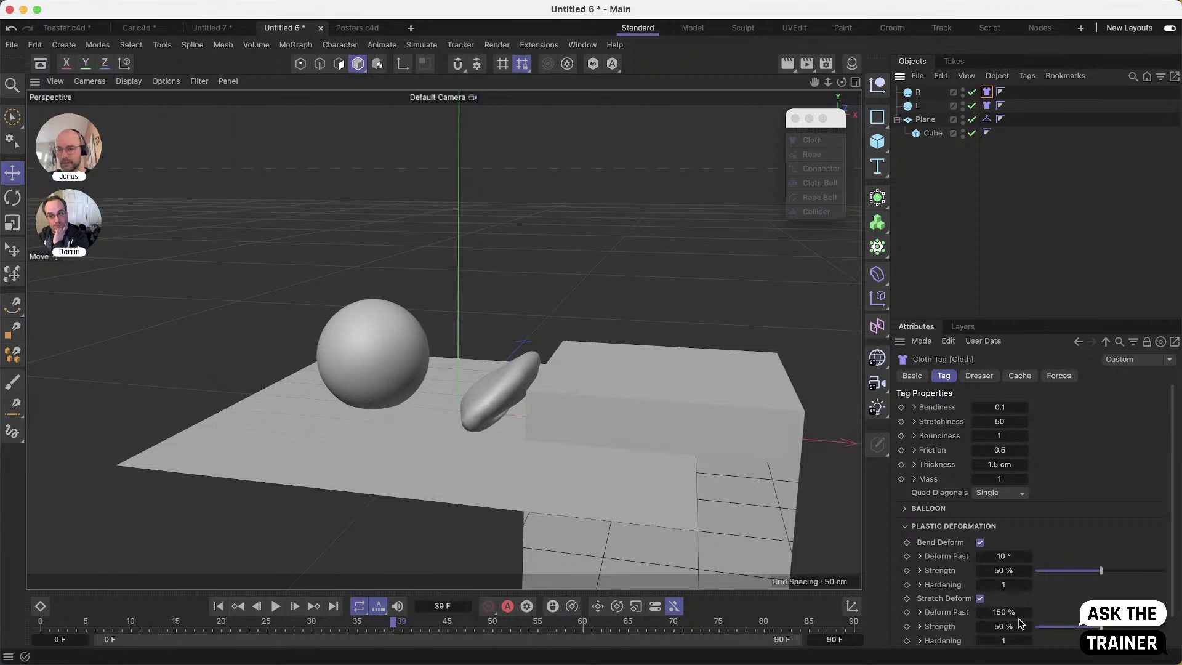
click(926, 510)
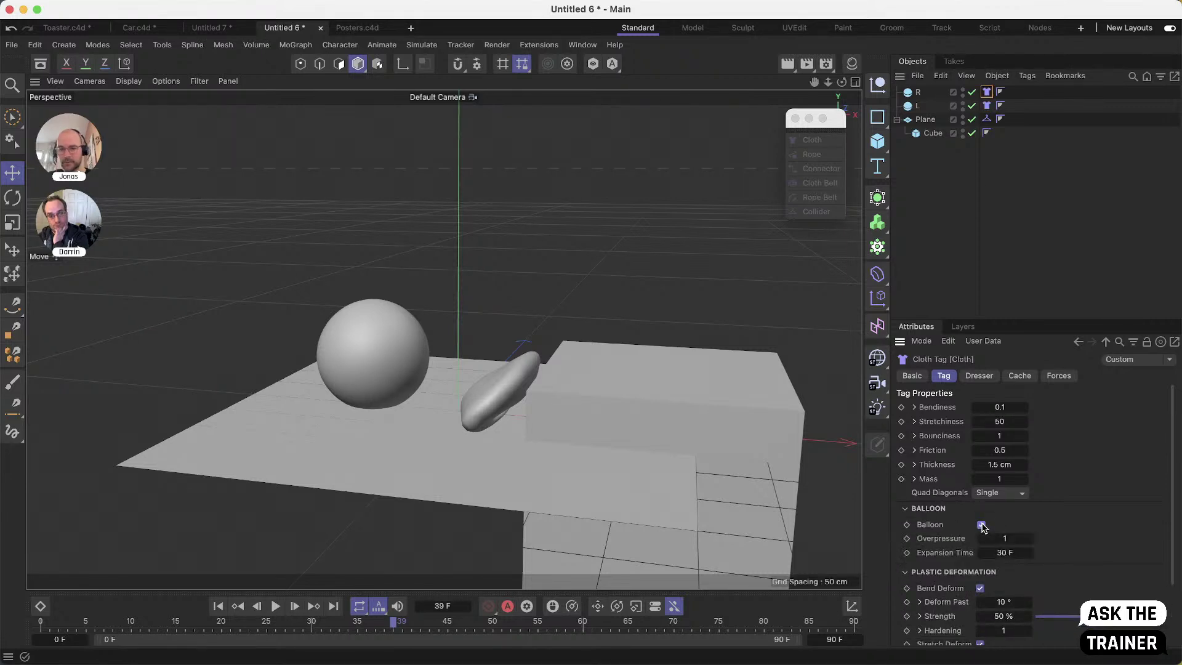
click(223, 607)
click(275, 608)
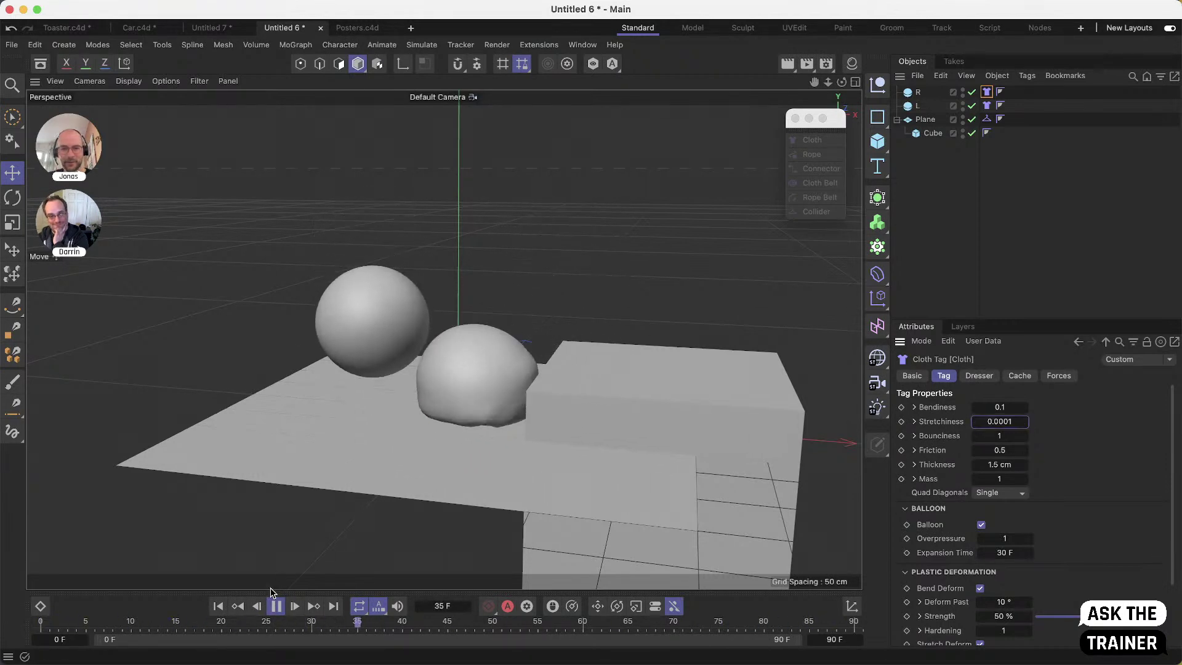
Disable Balloon, Bend Deform and Stretch Deform in the R sphere's Cloth tag and pause the simulation
click(981, 525)
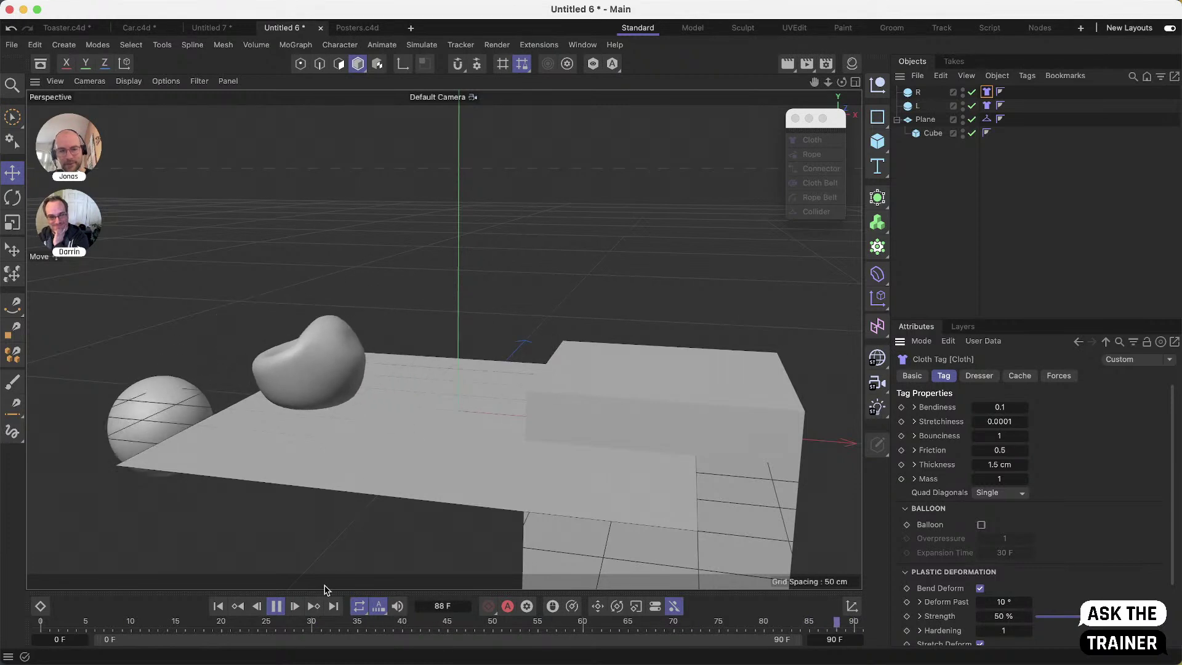
key(F8)
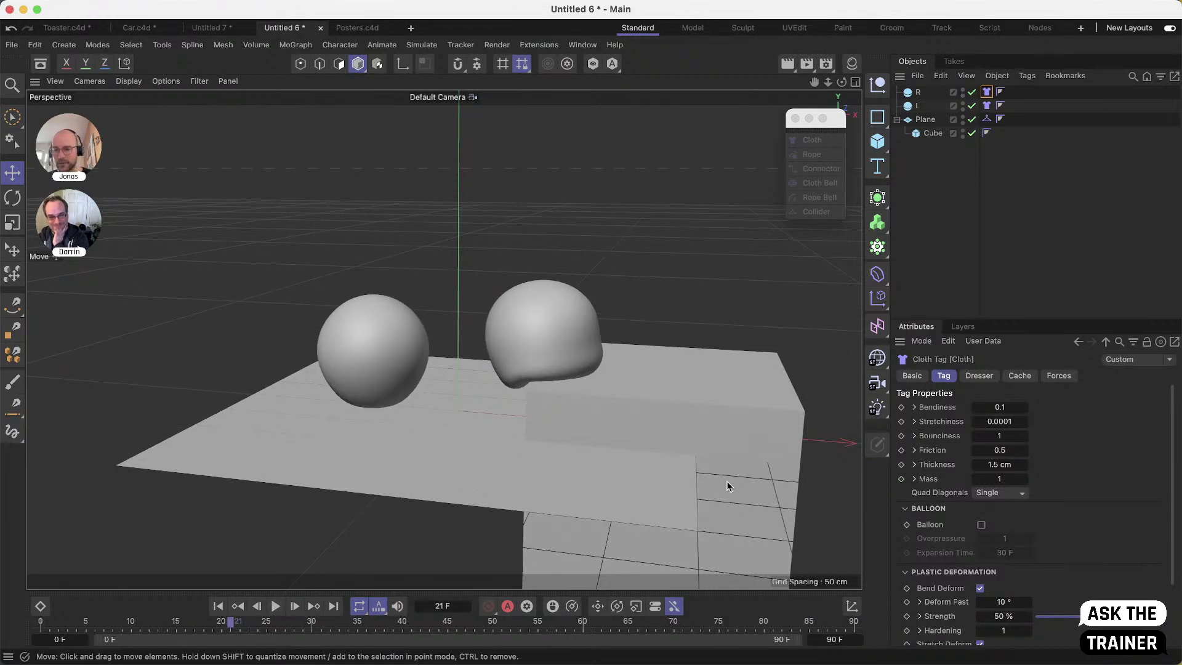
scroll(1087, 503, down, 3)
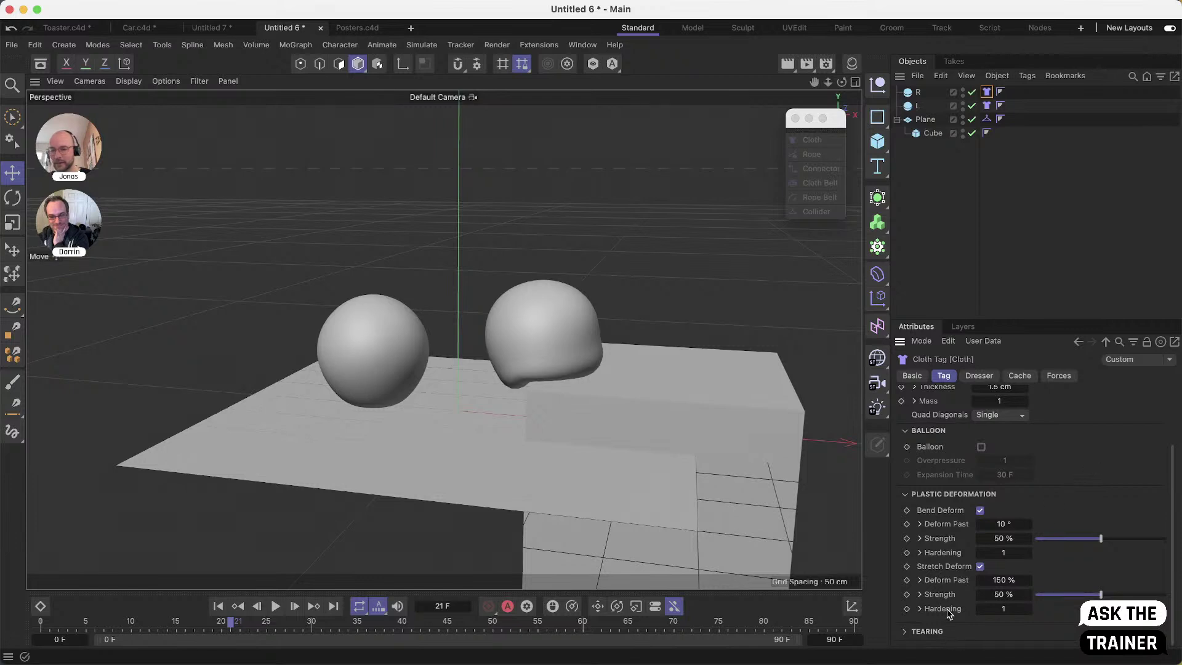
scroll(1093, 484, up, 1)
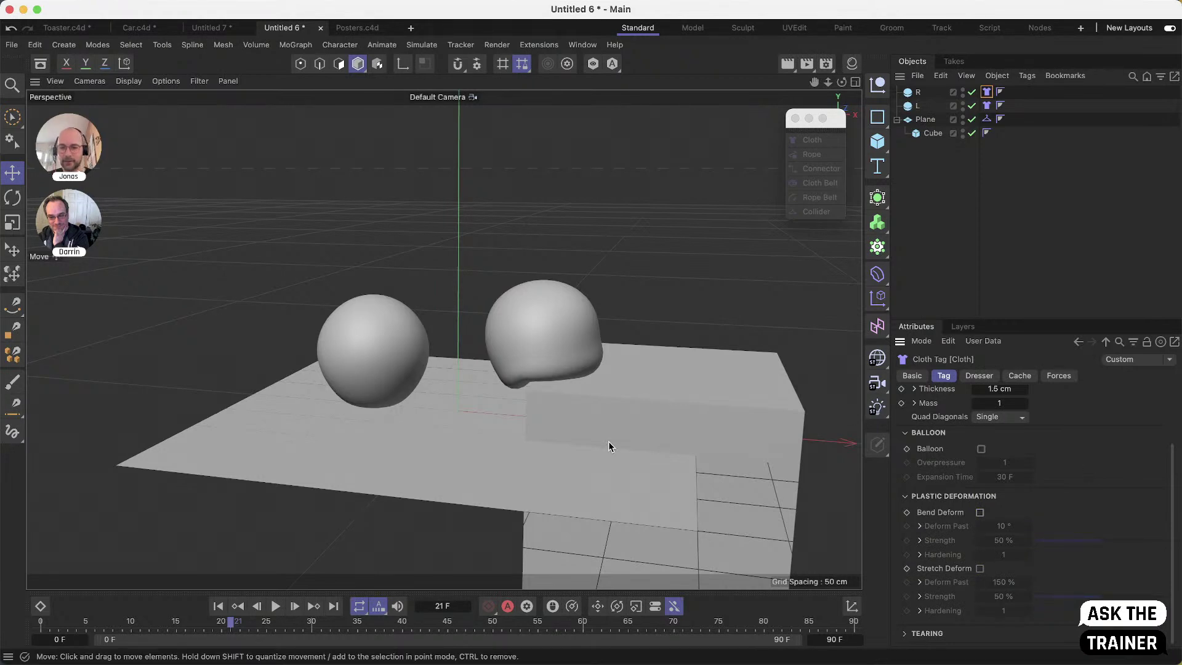
Delete the cube under Plane and replay the simulation of both spheres from the start
click(756, 420)
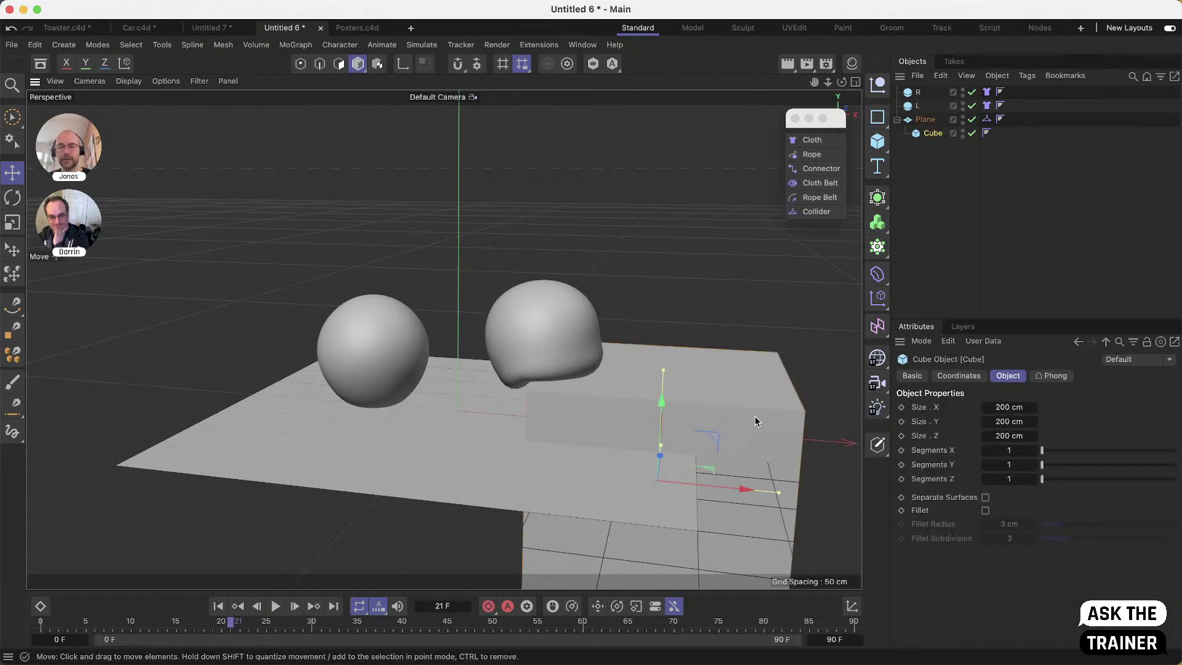
alt+drag(504, 412, 553, 405)
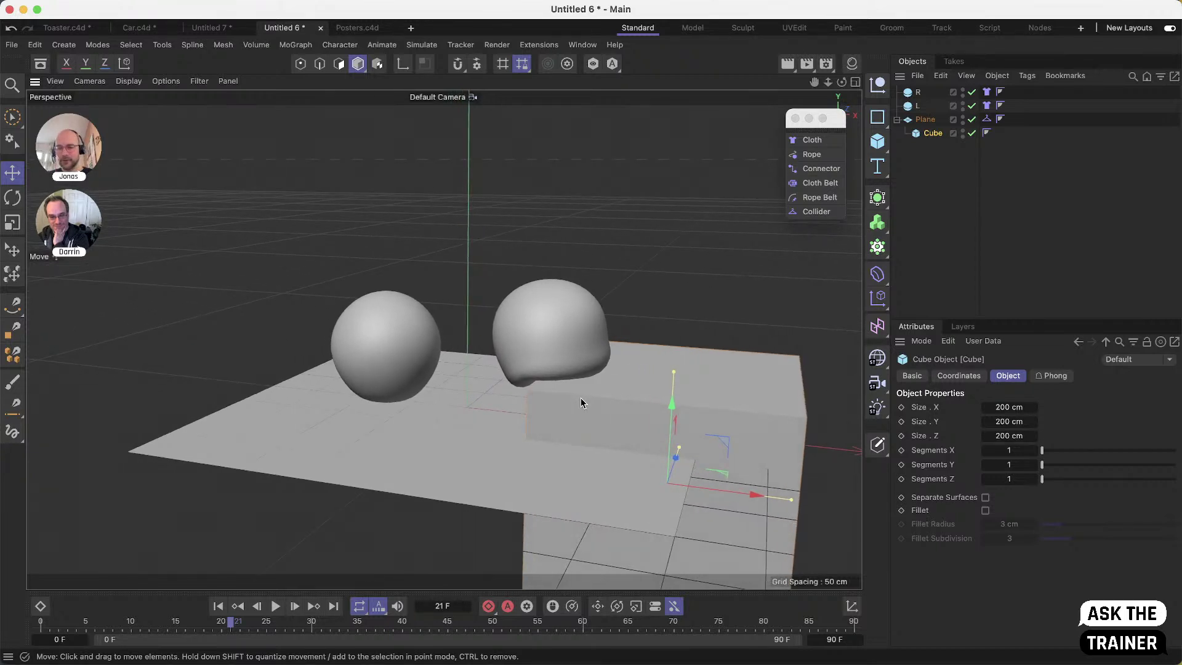
key(Delete)
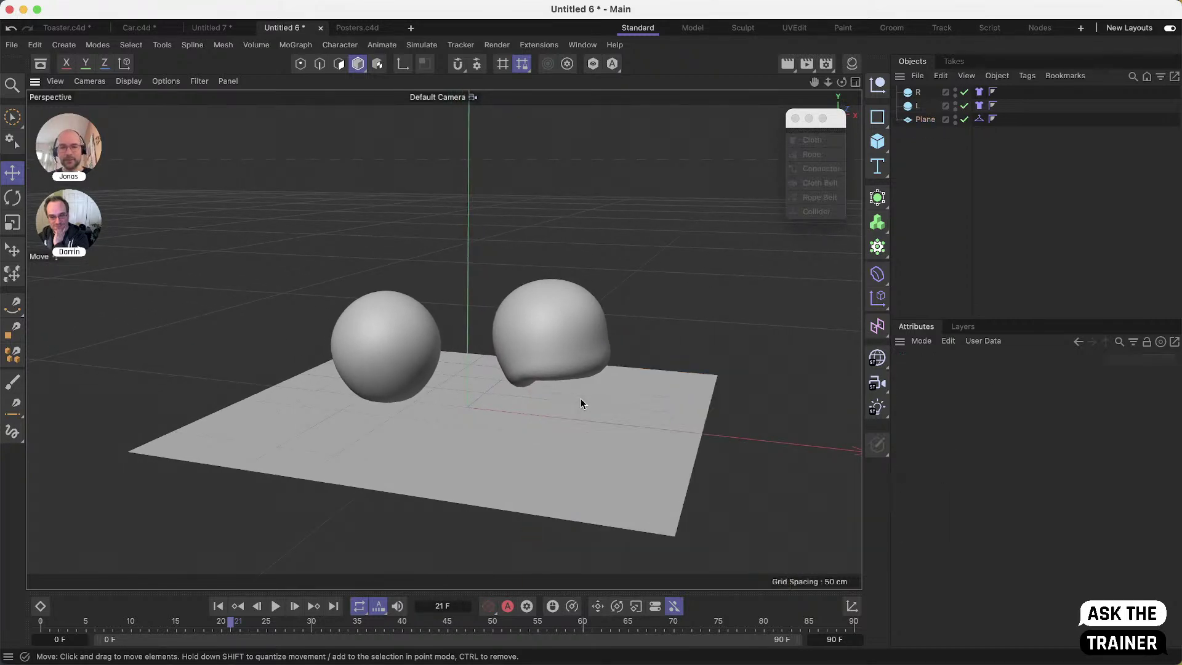
click(216, 606)
click(276, 607)
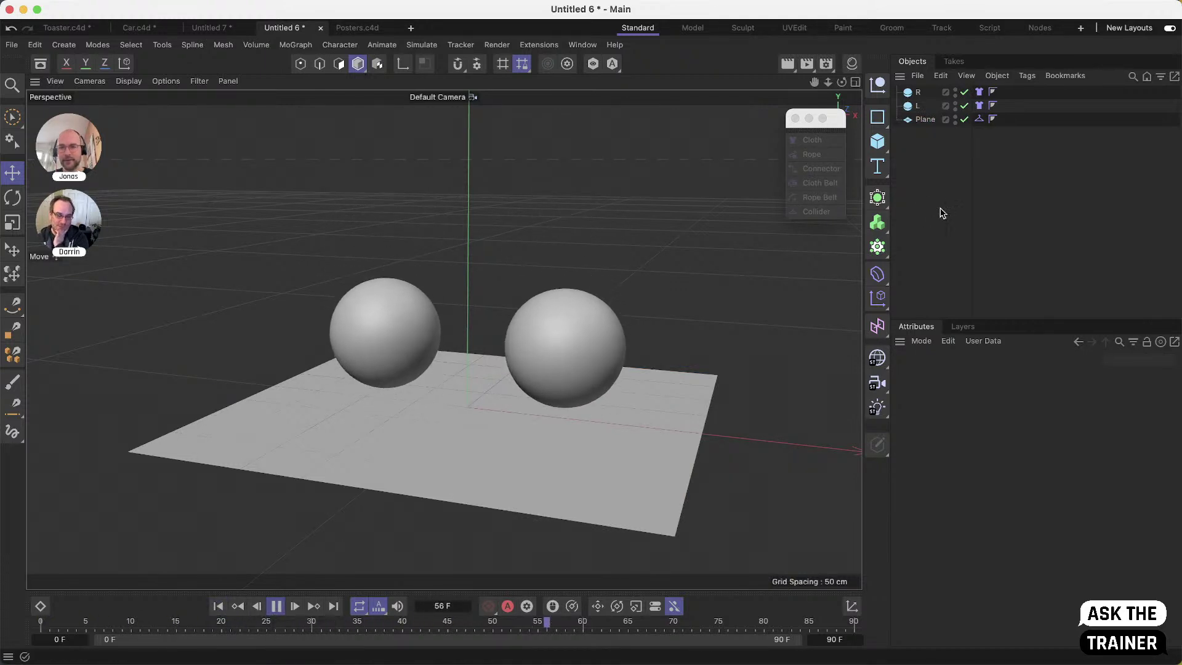
alt+drag(549, 407, 588, 400)
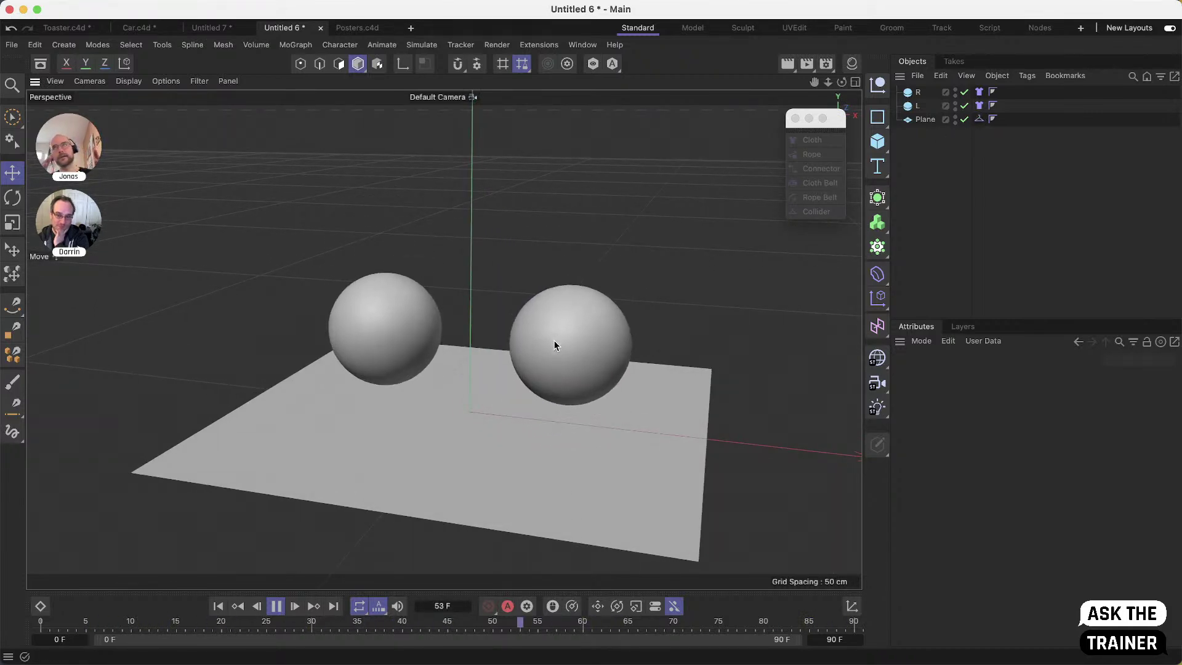
Examine the L sphere's Cloth tag and the project's Simulation settings, including substeps, damping, collision passes and listed elements
click(979, 105)
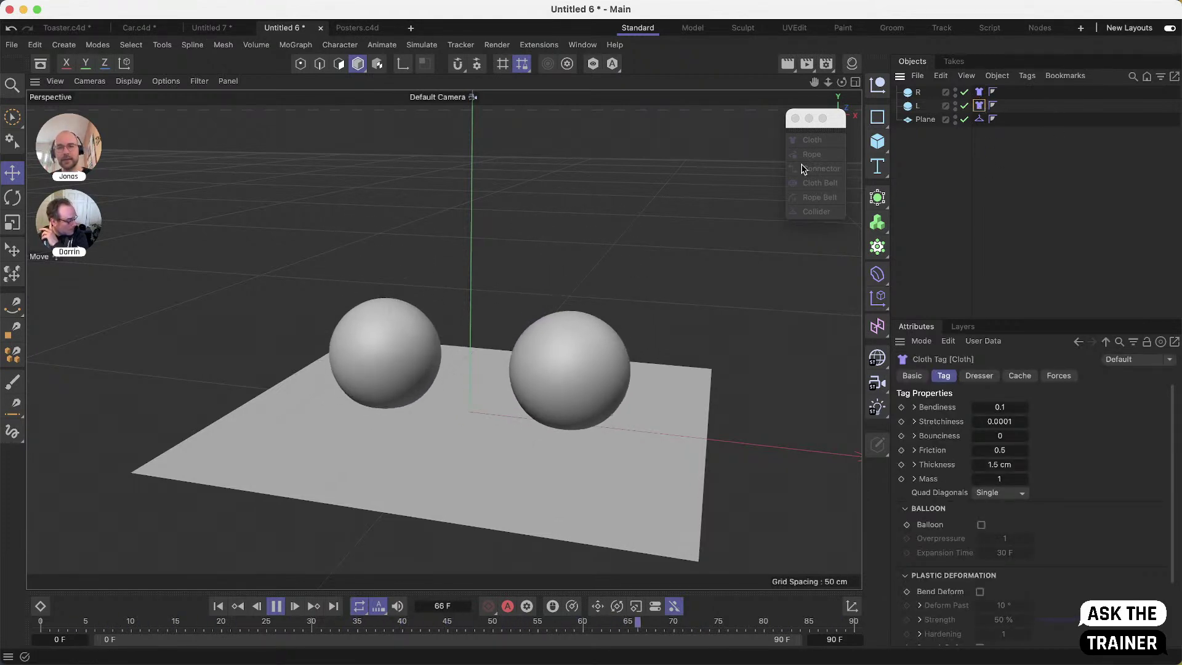
click(34, 45)
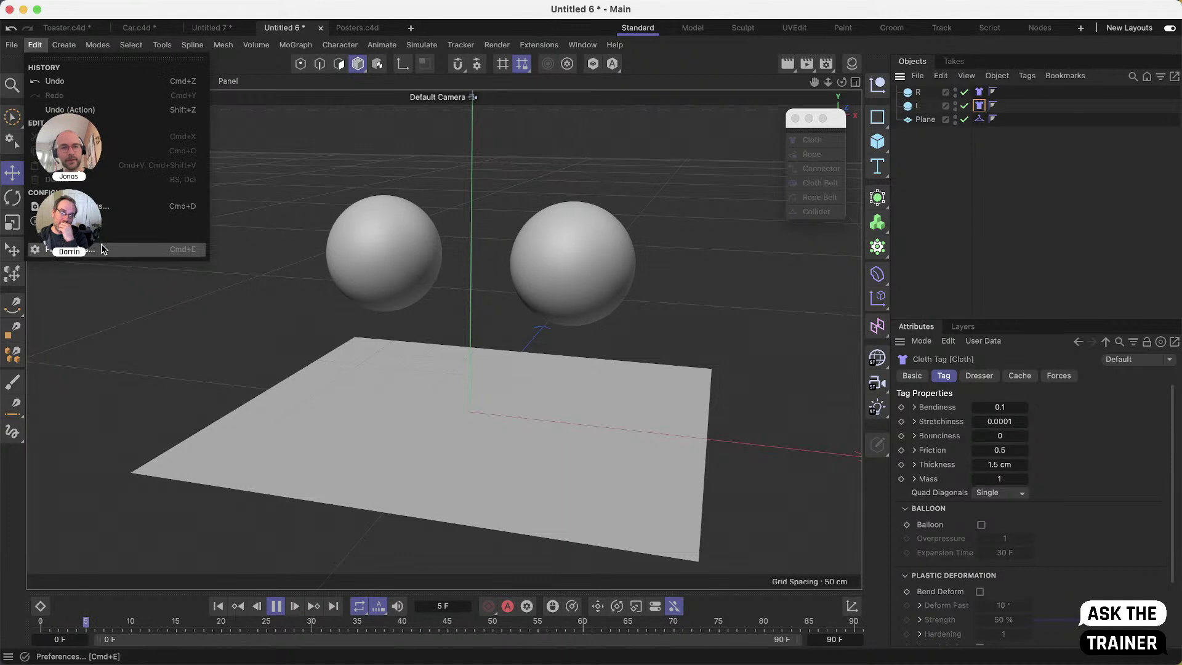
click(74, 205)
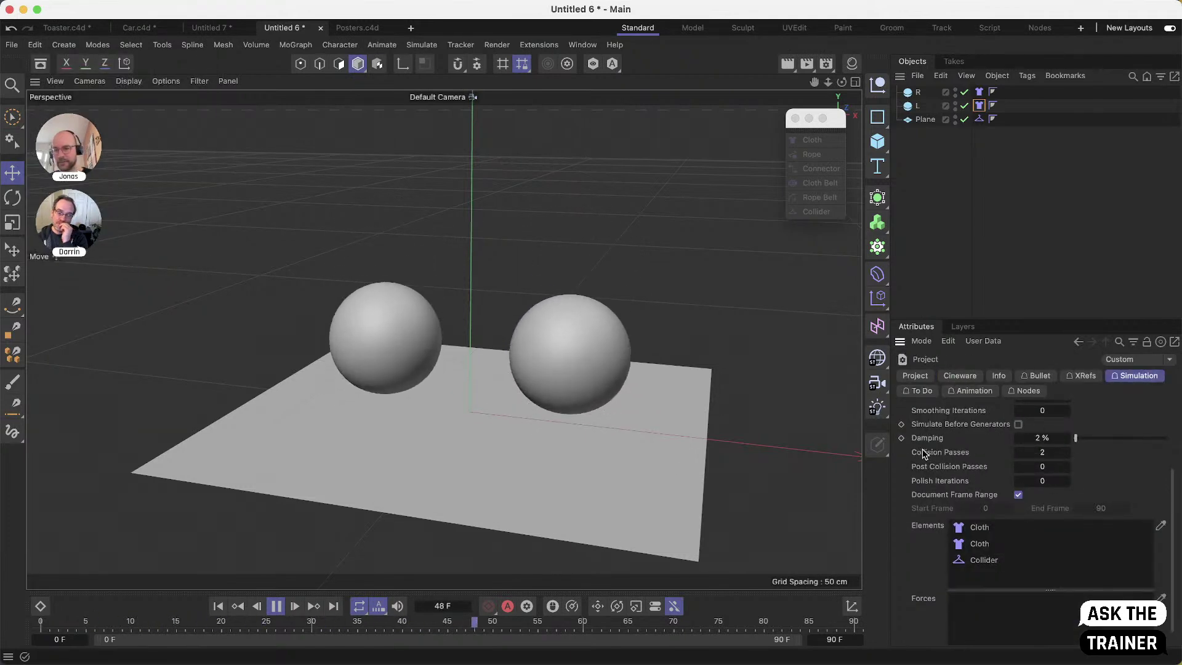
scroll(955, 469, up, 1)
scroll(970, 517, down, 3)
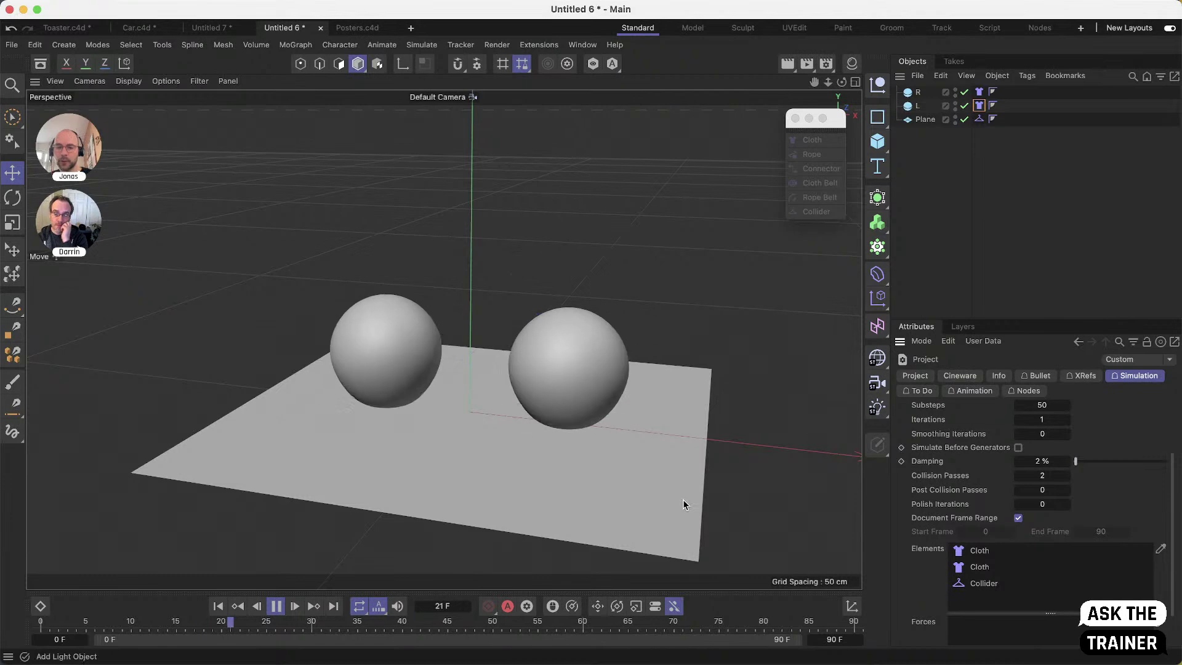
key(F8)
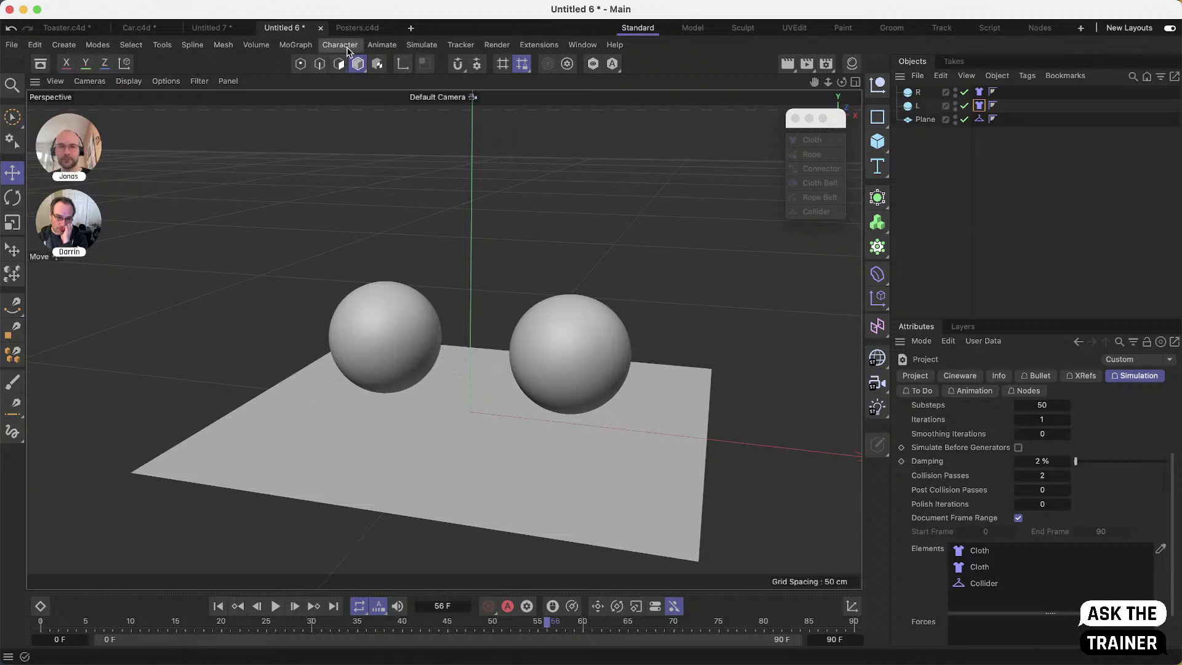
Move the R sphere directly above the L sphere at the first frame and run the simulation so they collide
click(624, 368)
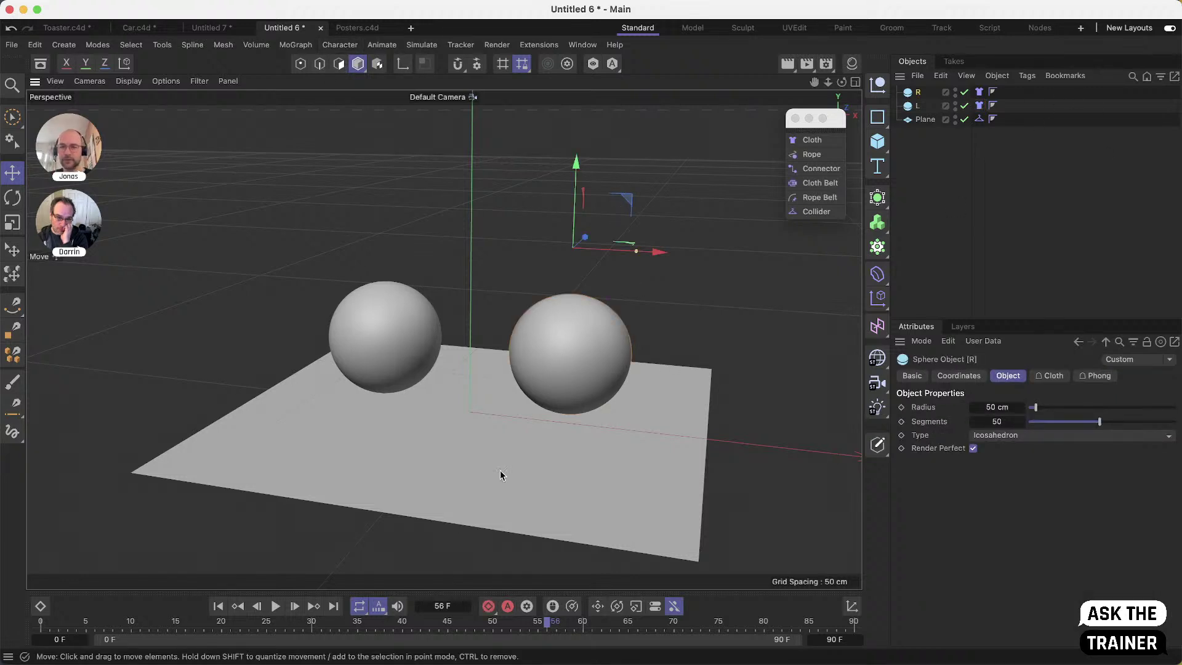
click(219, 607)
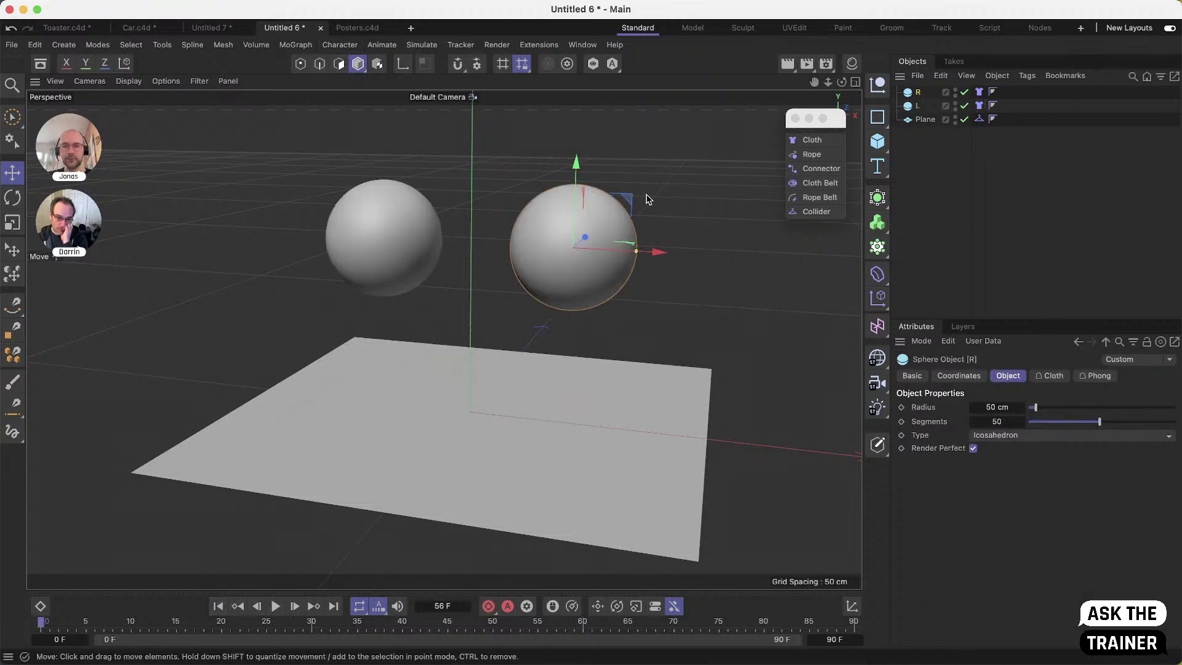
drag(628, 205, 480, 102)
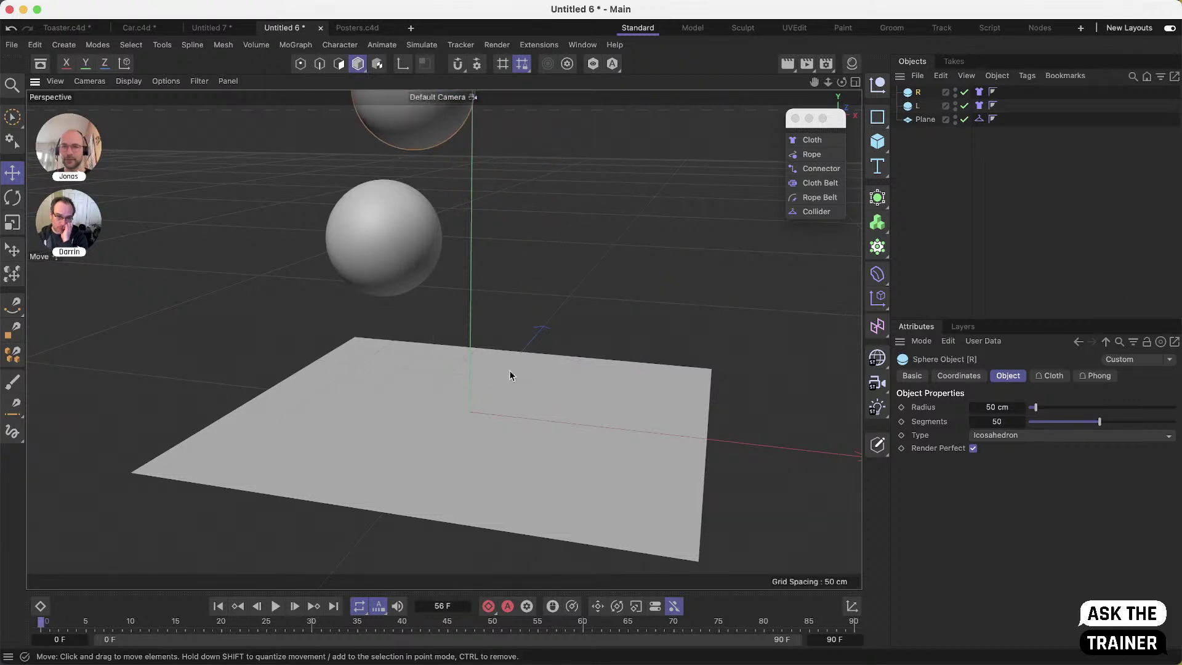
alt+middle_drag(456, 317, 558, 469)
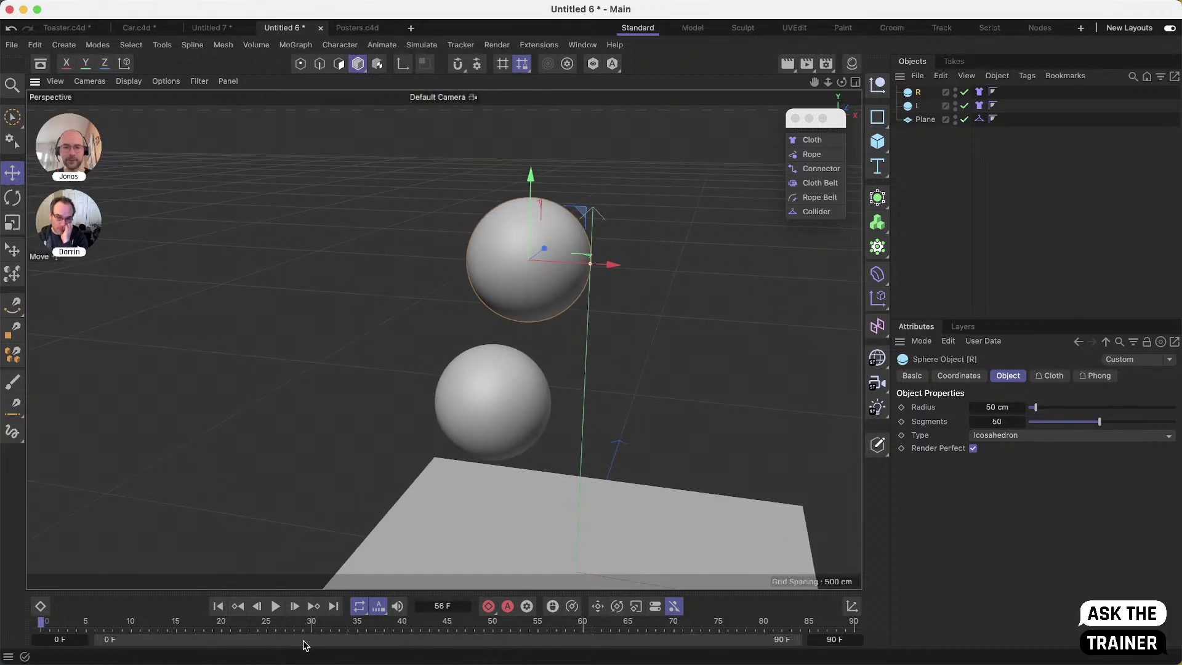
click(275, 606)
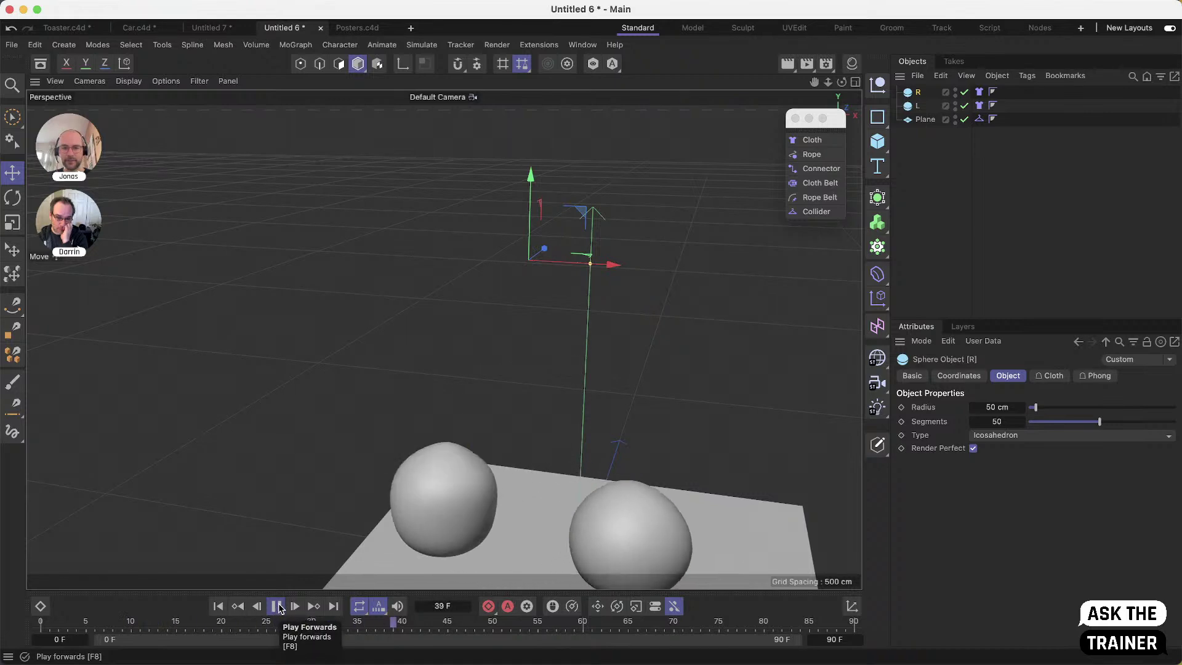
Watch the two spheres collide, pause the simulation and return to the first frame
alt+middle_drag(609, 543, 514, 425)
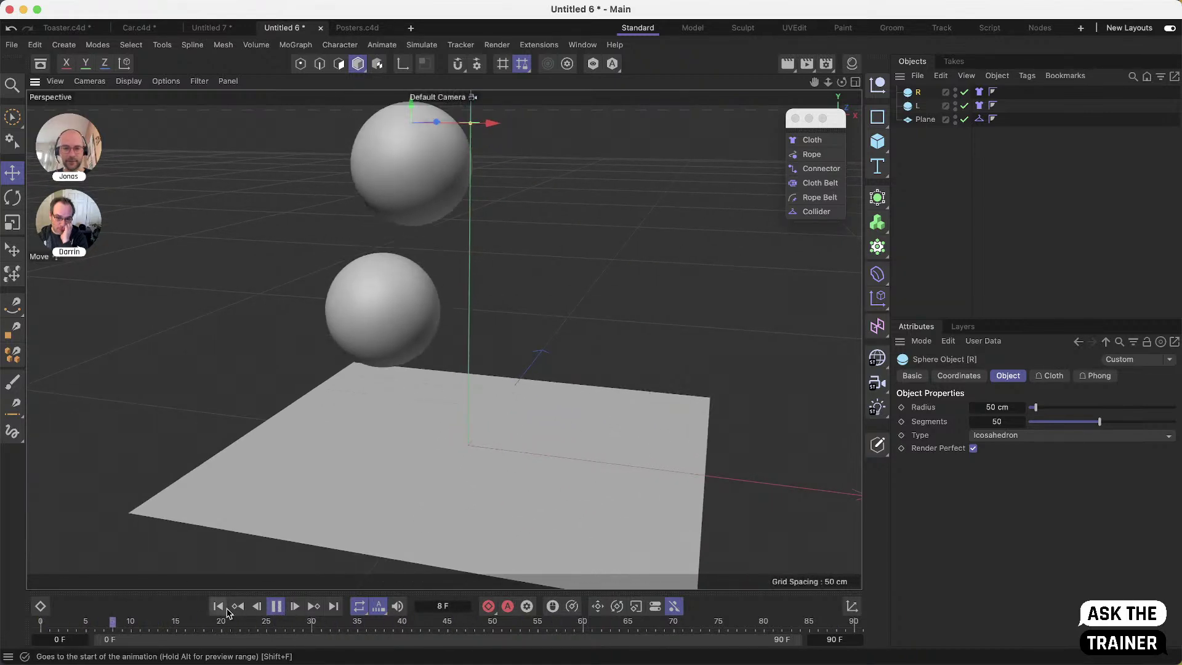
click(277, 606)
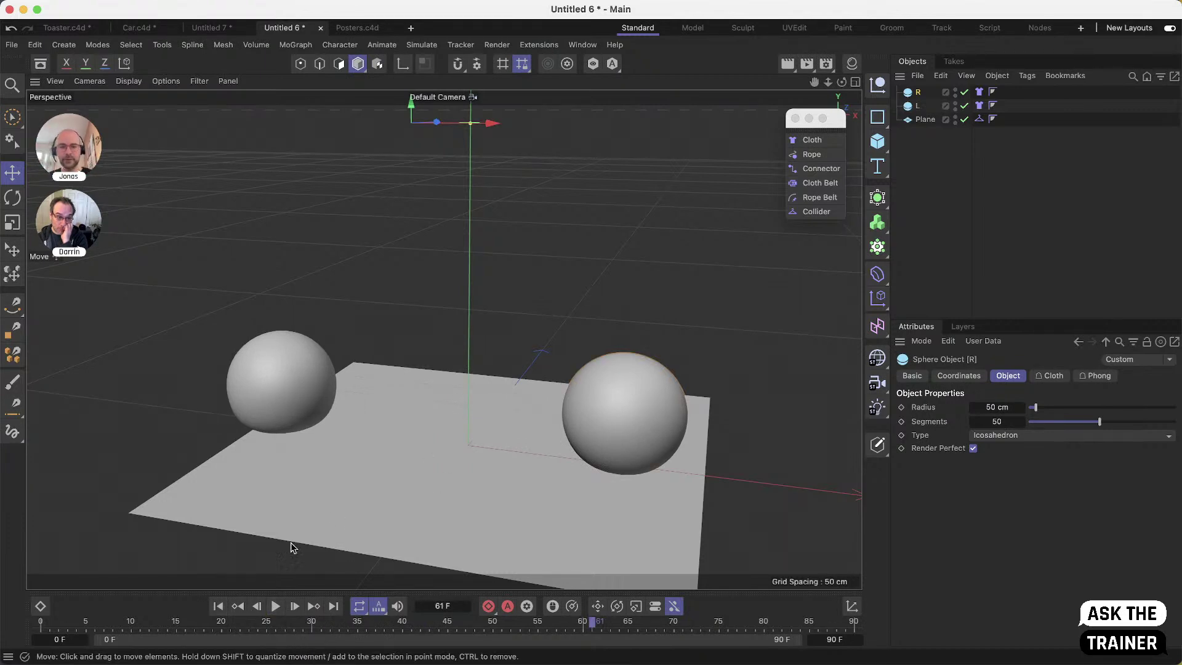
click(219, 607)
Add a 400 by 400 cm plane with 40 width and 40 height segments and raise it above both spheres
scroll(443, 449, down, 3)
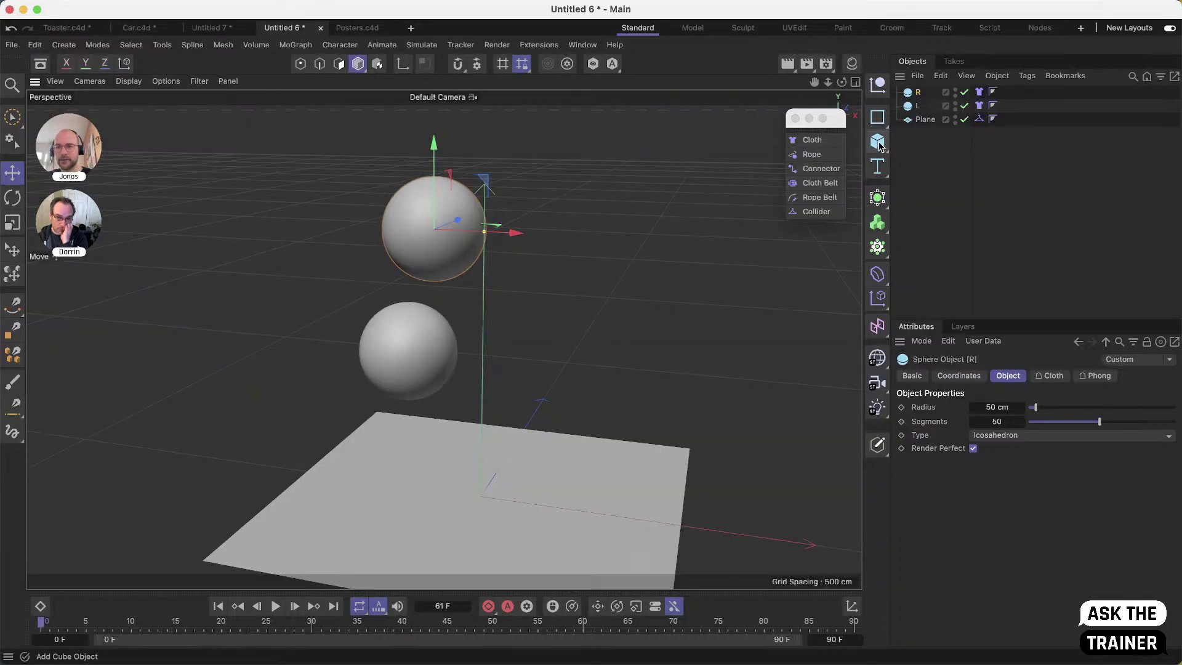
click(877, 141)
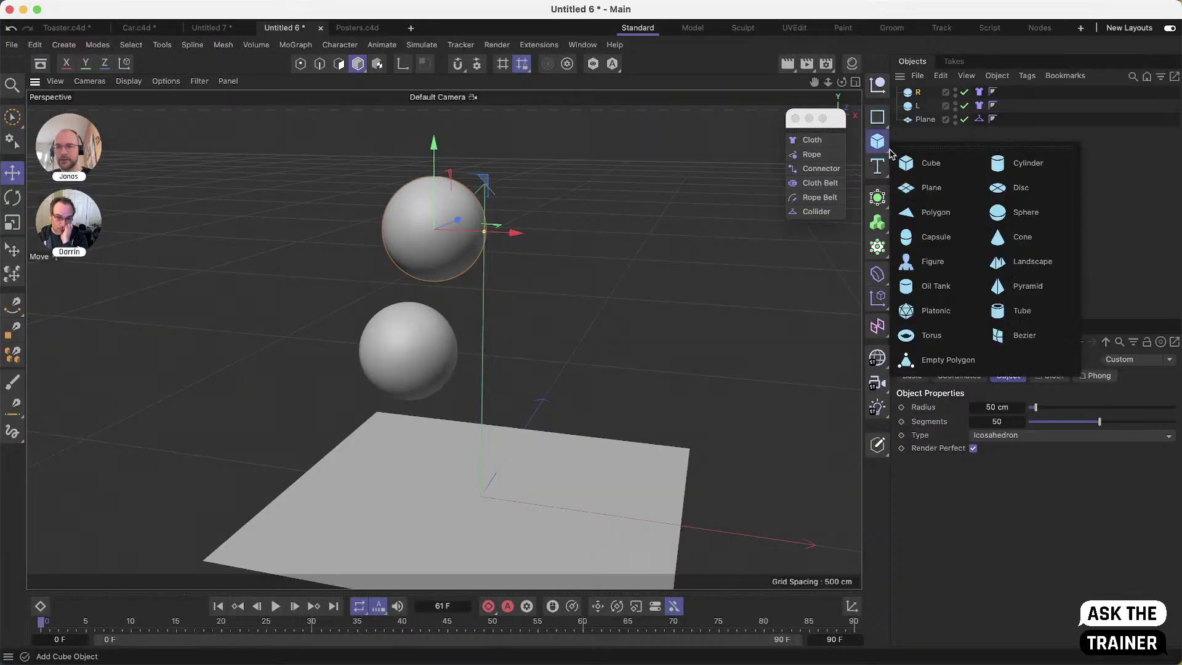
click(936, 194)
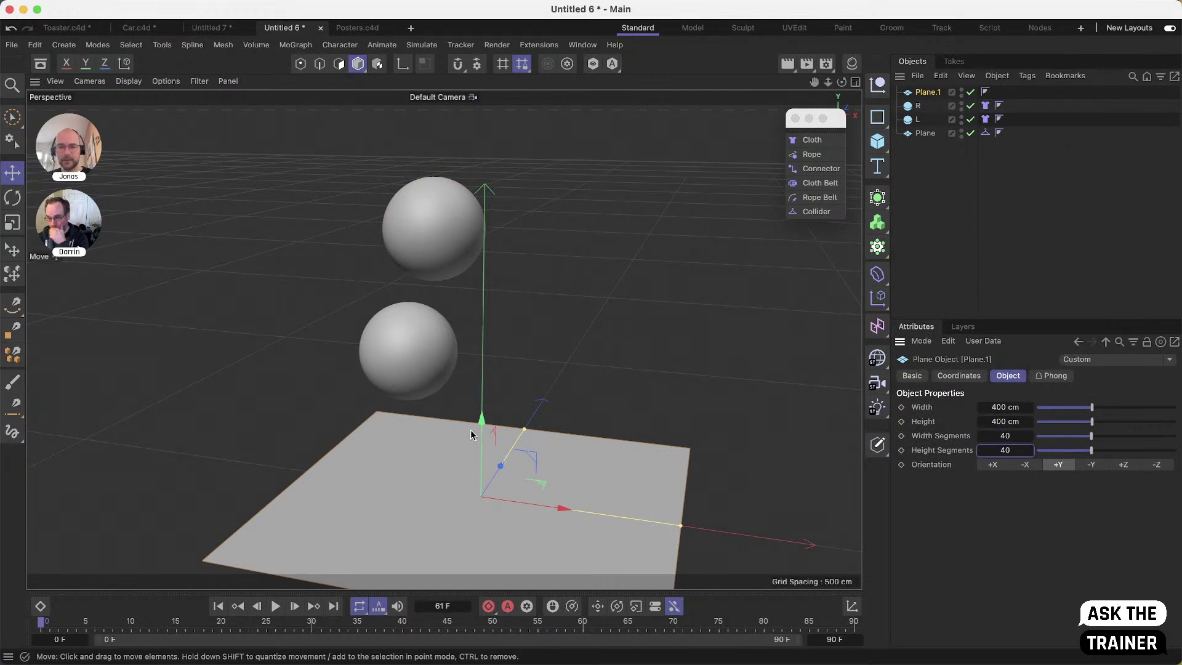
drag(488, 308, 484, 329)
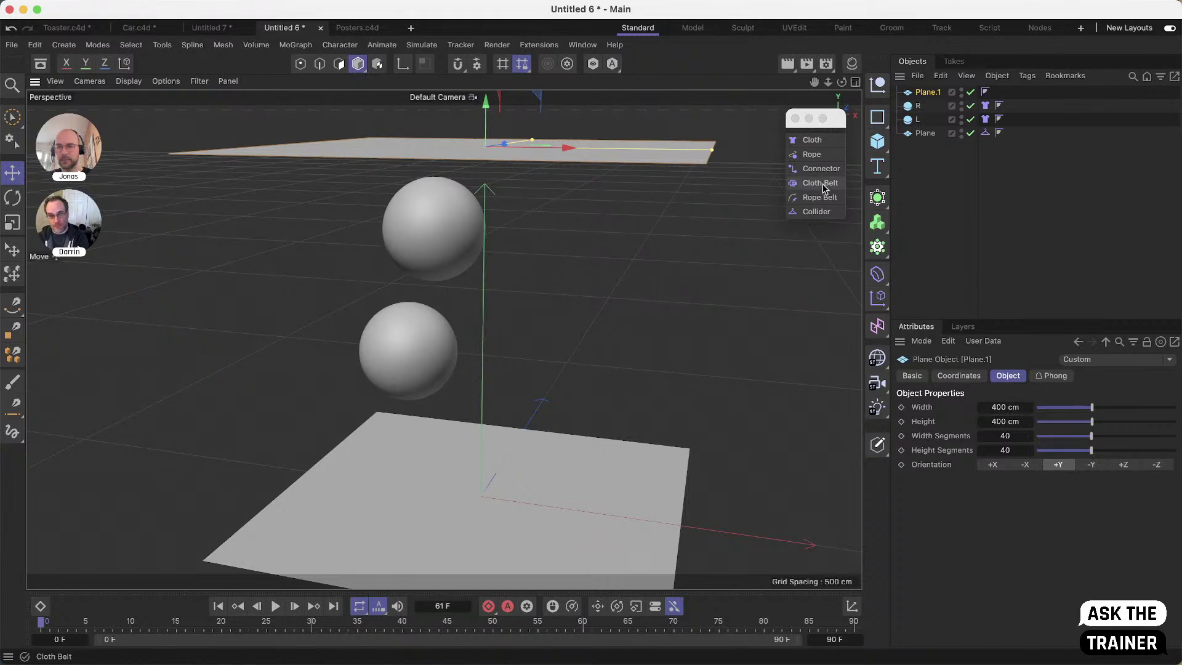
Apply a Cloth tag with Bendiness 10 to the raised plane, run the simulation and return to the first frame
click(819, 141)
click(1002, 408)
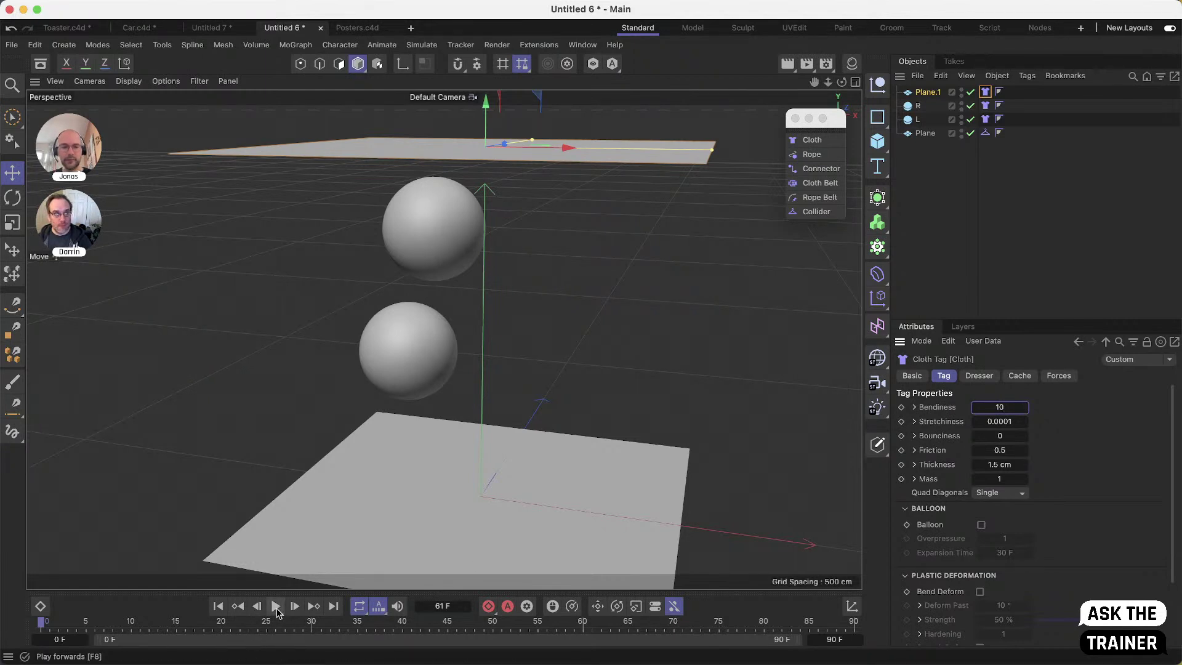
click(276, 608)
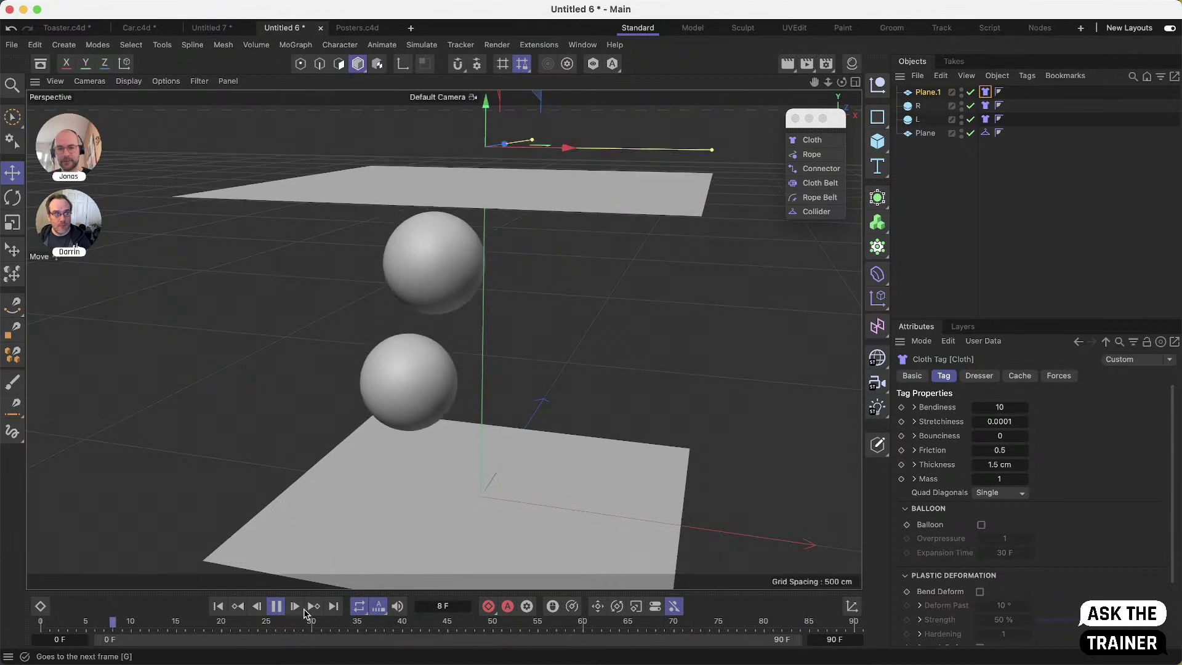
click(275, 607)
click(218, 606)
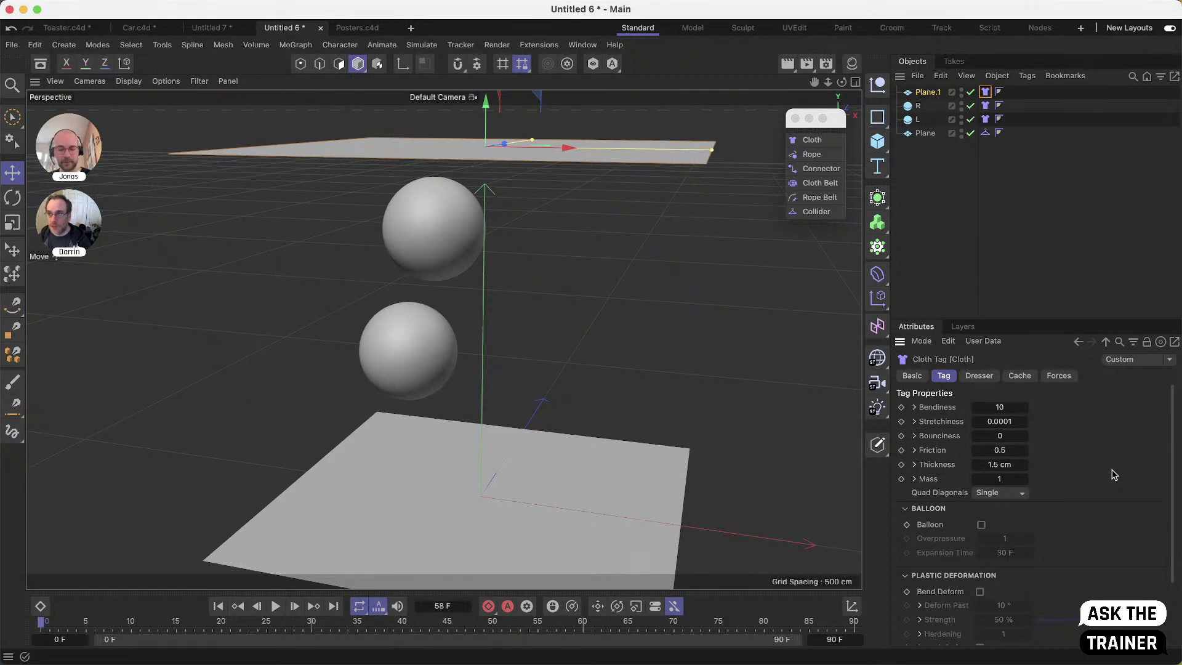
Review the project's Simulation settings, and create a Simulation Scene object plus a duplicate of it
key(super+d)
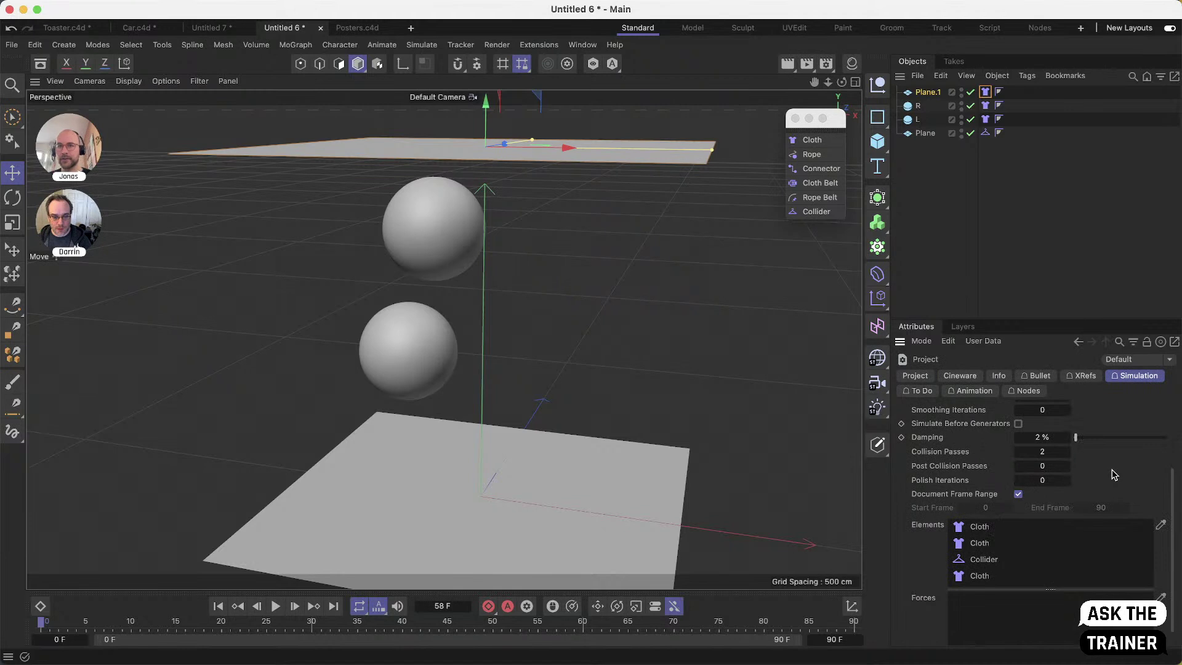
scroll(956, 472, up, 5)
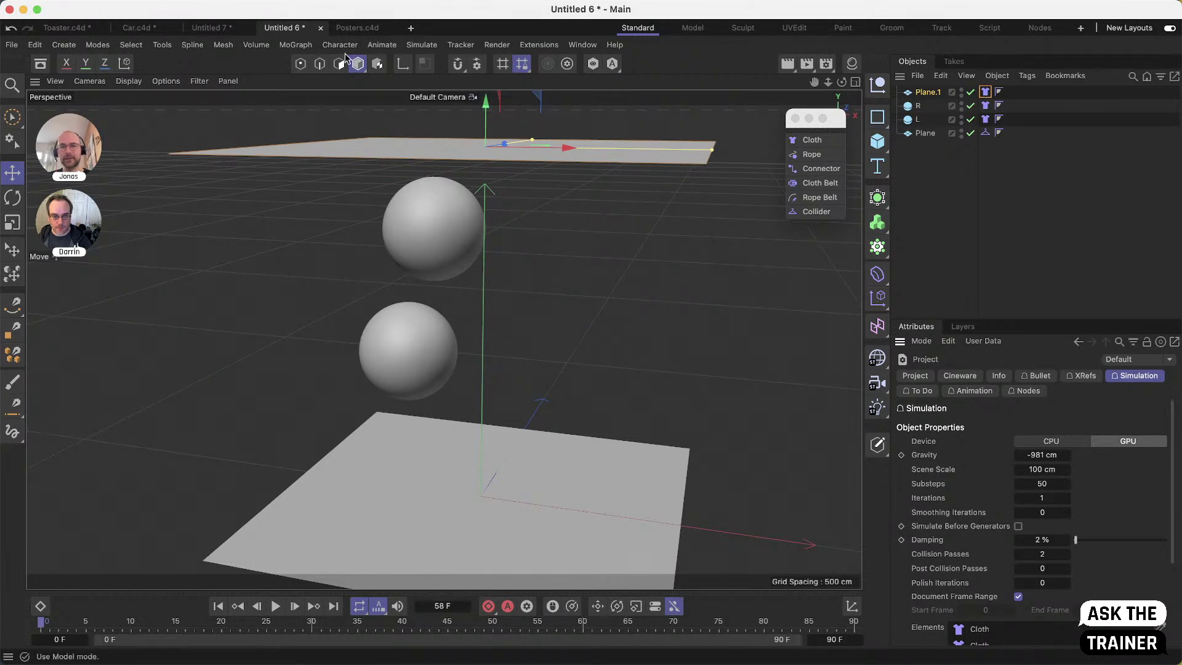
click(423, 46)
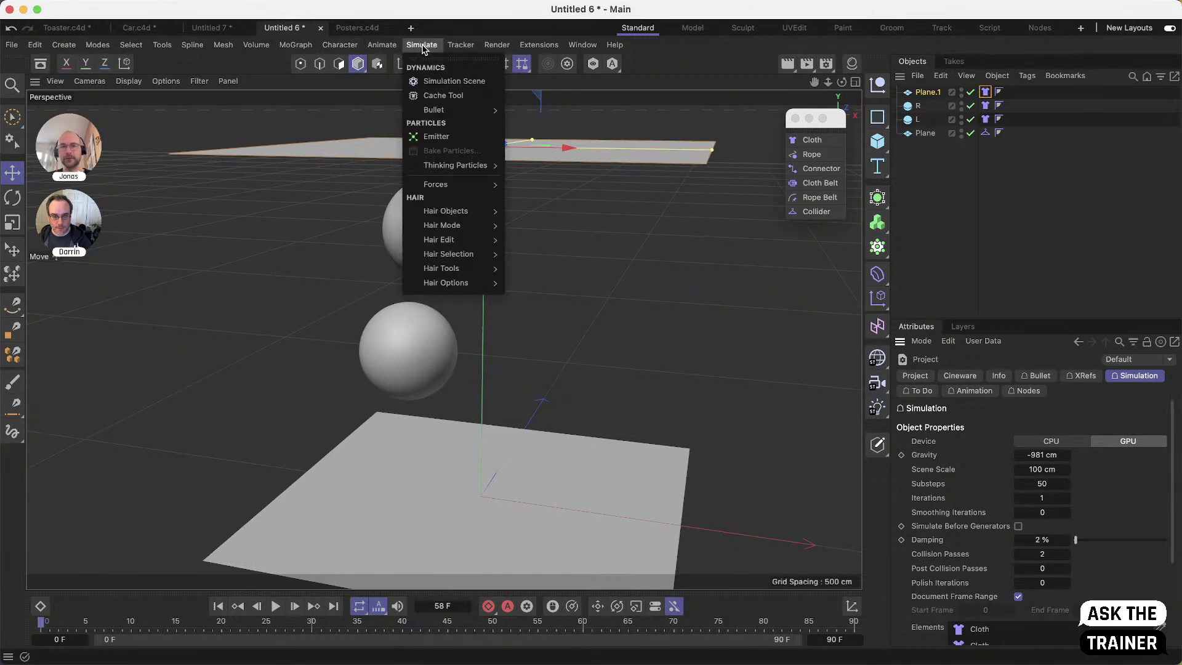
click(437, 81)
ctrl+drag(931, 94, 931, 107)
Rename the two Simulation Scene objects as R and L
double_click(948, 93)
text(R)
key(Tab)
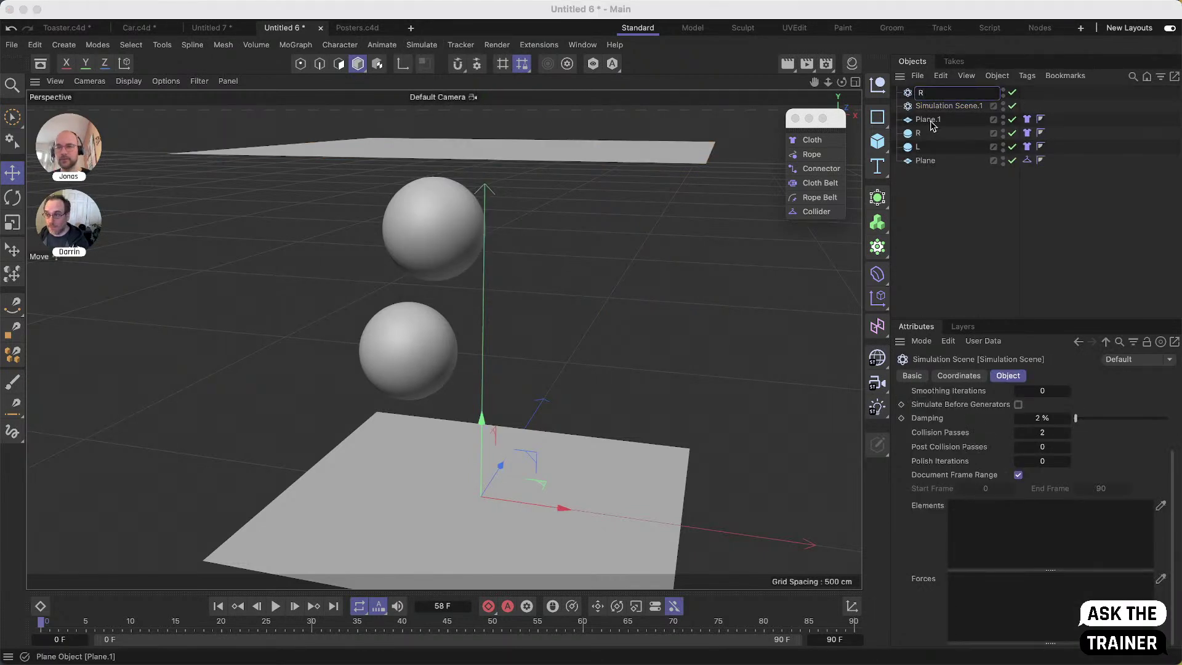
text(L)
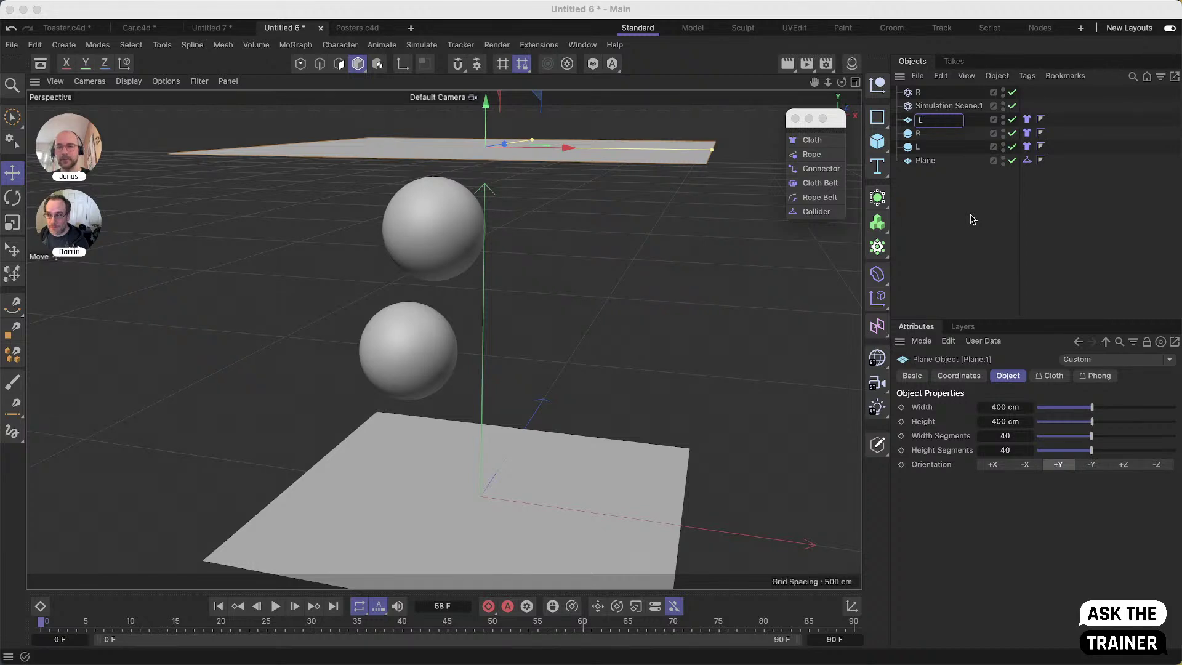
key(BackSpace)
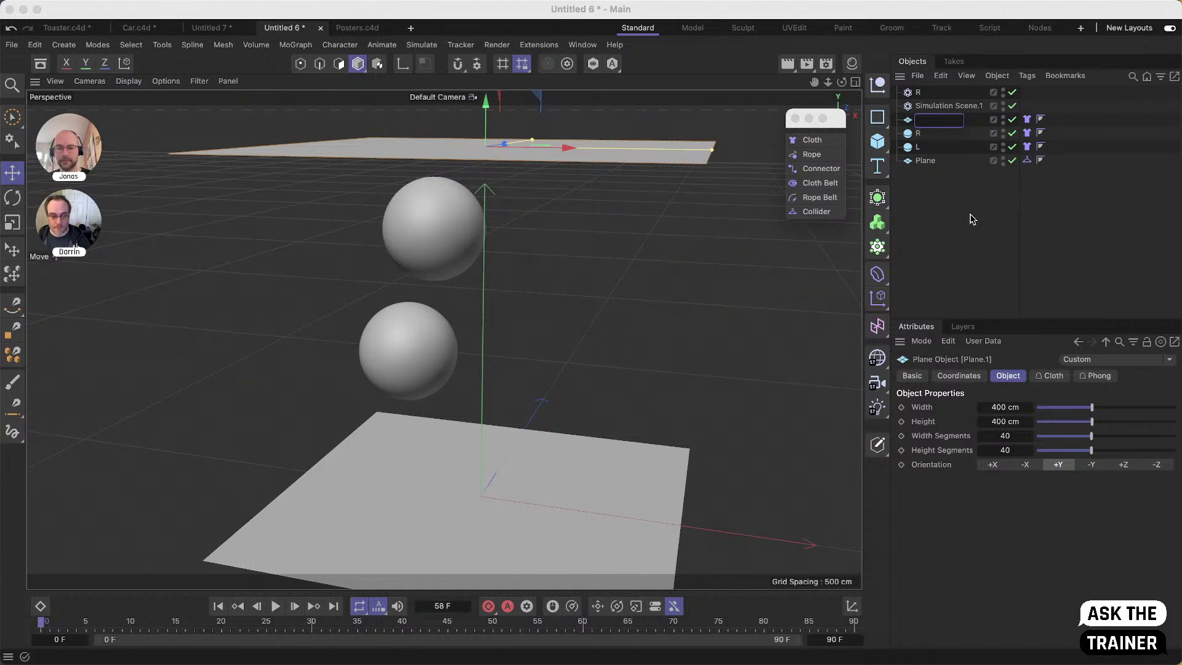
key(shift+Tab)
text(L)
key(Return)
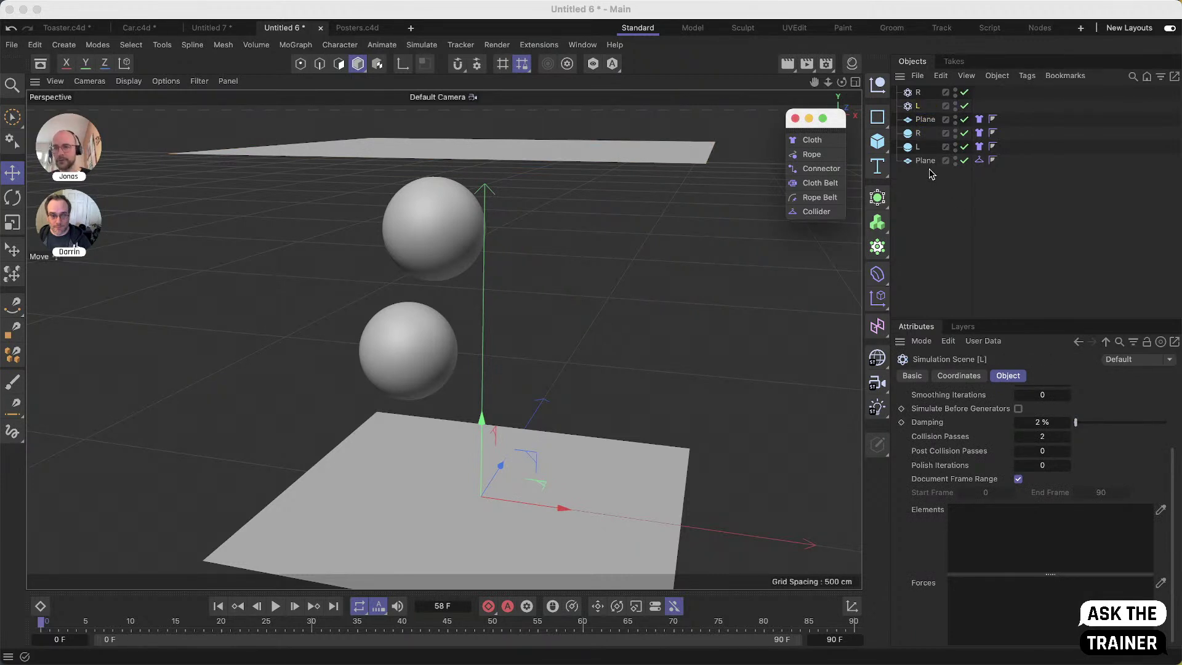
Add the R sphere's Cloth tag to the Elements of Simulation Scene R
click(918, 134)
click(918, 93)
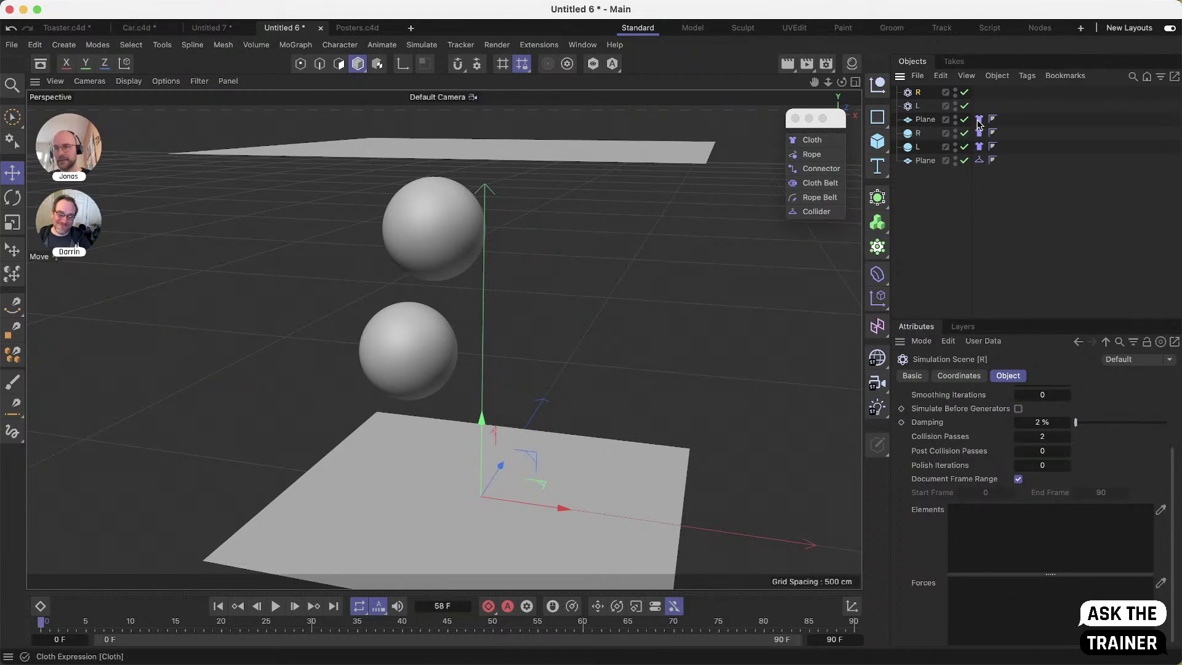
drag(981, 134, 1005, 534)
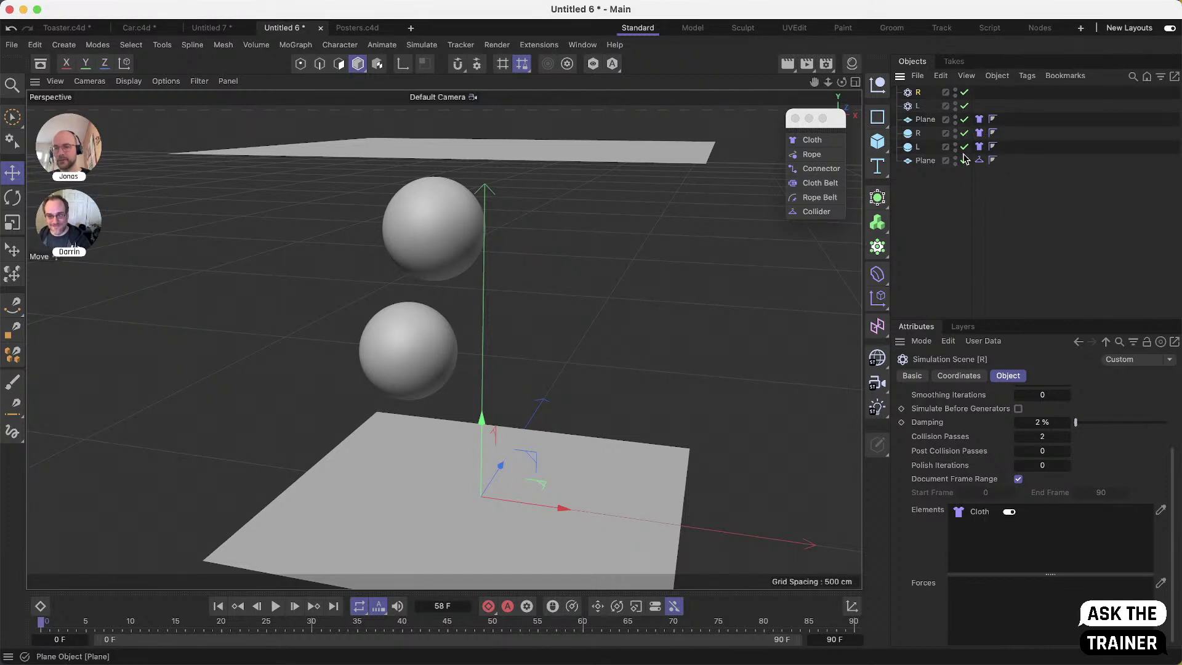
Rename the R sphere's Cloth tag as R and the L sphere's Cloth tag as L
click(979, 132)
click(912, 376)
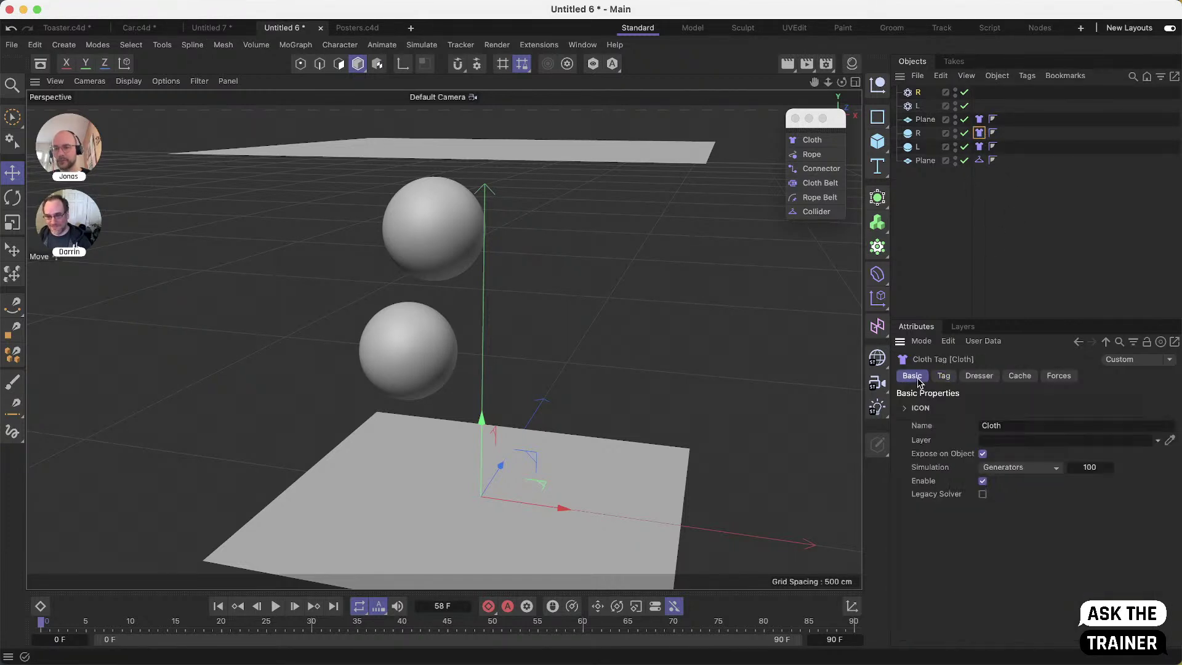
double_click(1013, 421)
text(R)
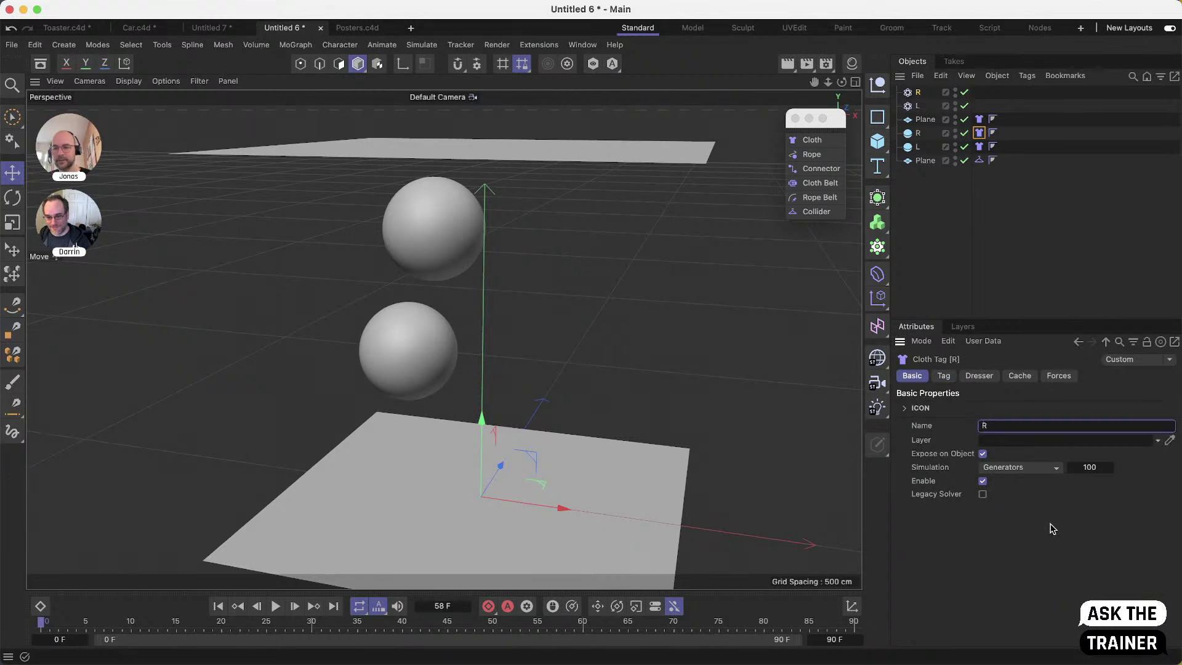
click(979, 147)
double_click(1009, 423)
text(L)
click(1029, 264)
Add the floor plane's Collider tag to the Elements of Simulation Scene R
click(918, 93)
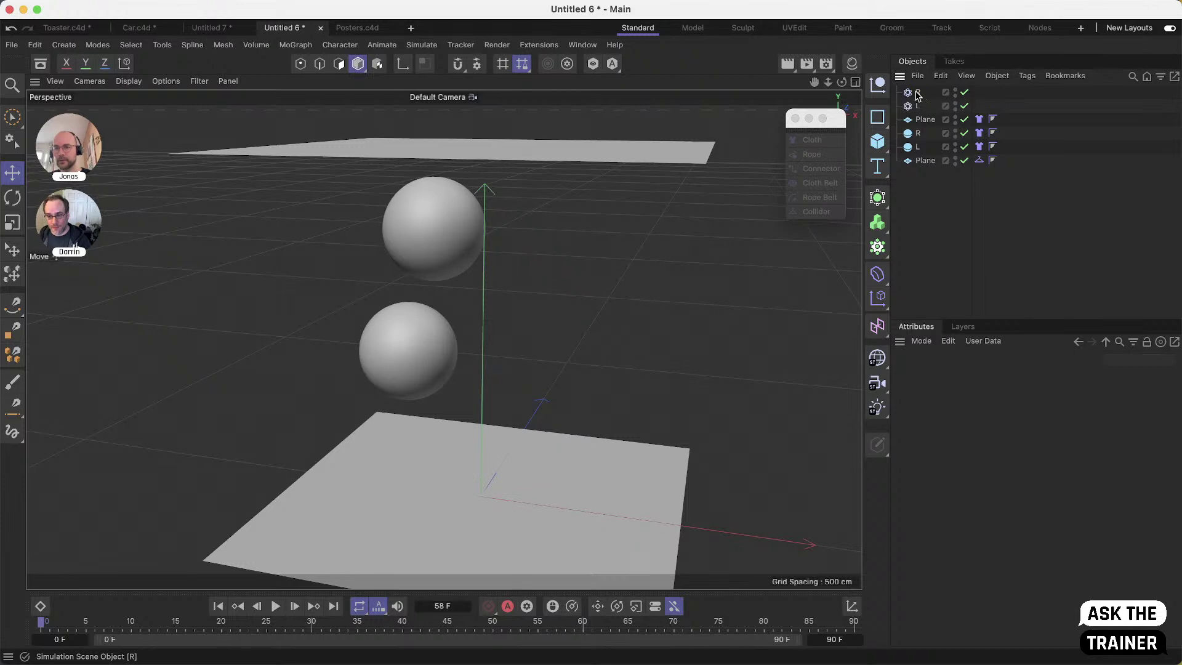
click(1011, 376)
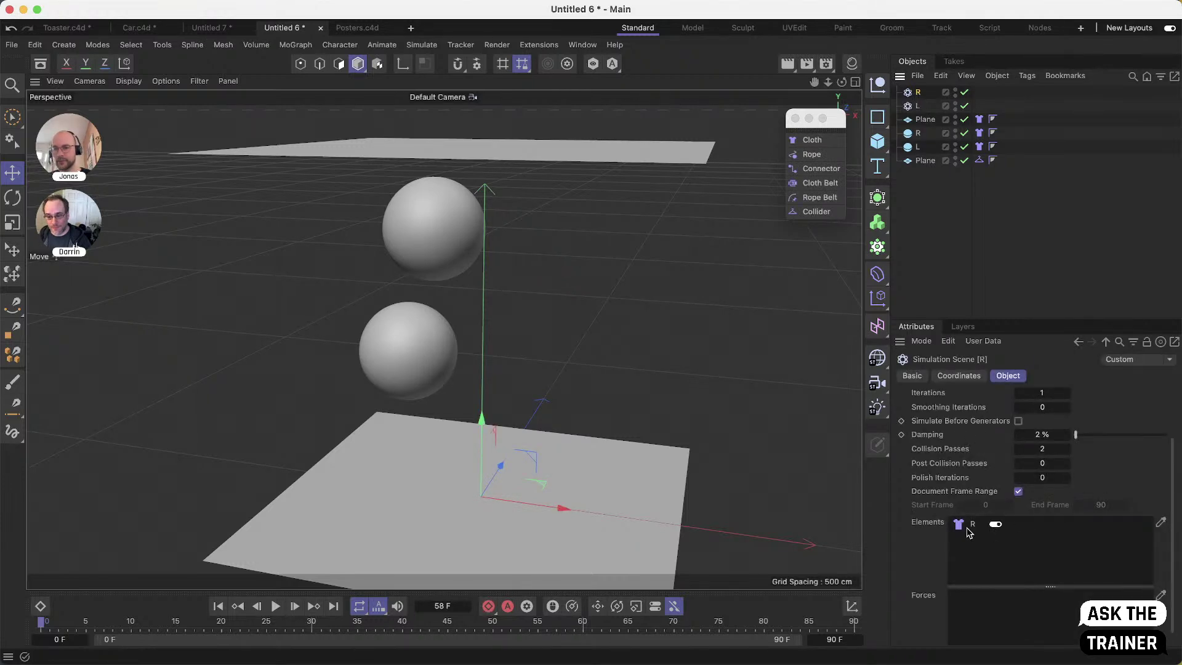
drag(979, 161, 967, 542)
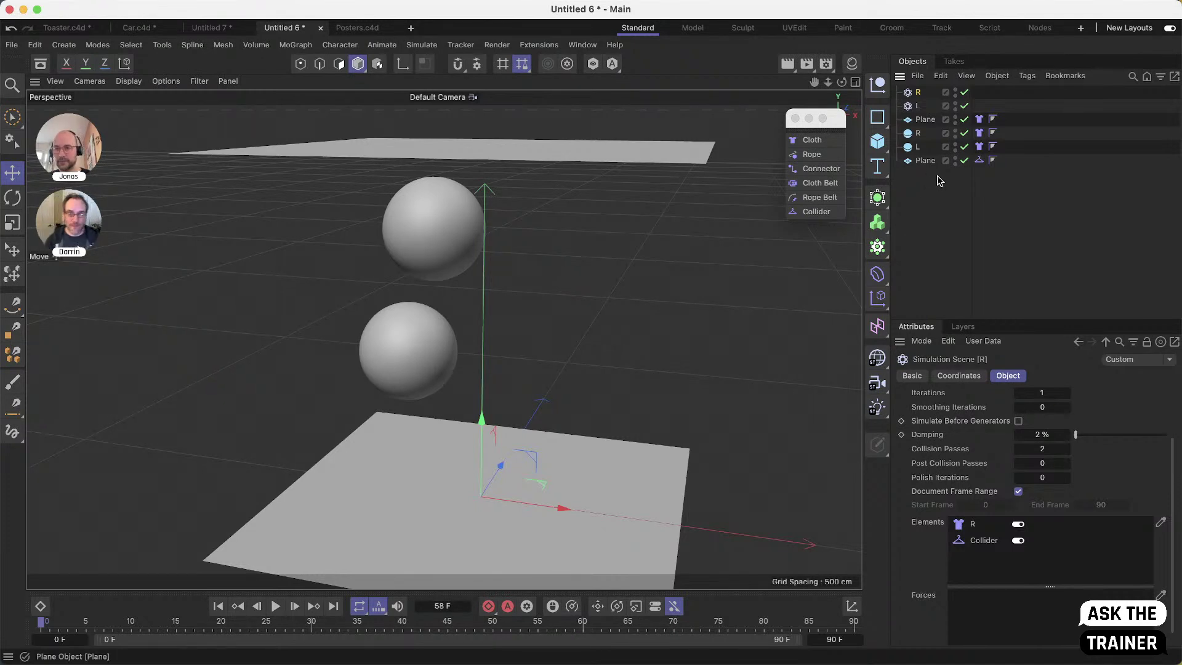
Add the L sphere's Cloth tag and the floor plane's Collider tag to the Elements of Simulation Scene L
click(911, 107)
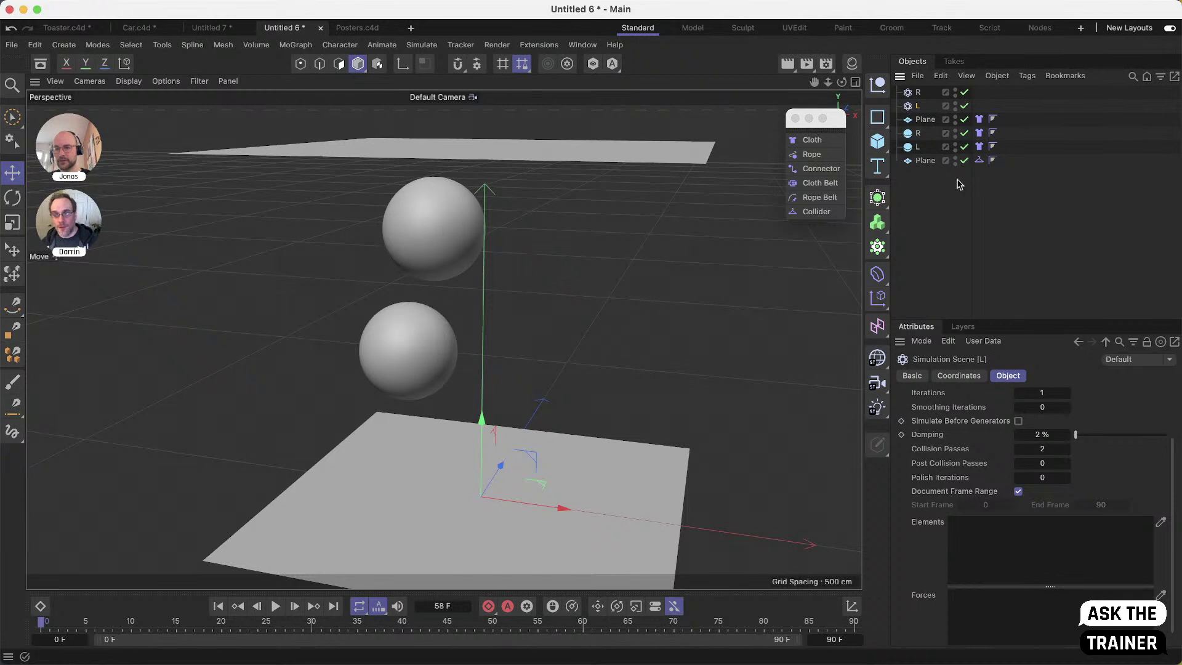
drag(983, 151, 1015, 542)
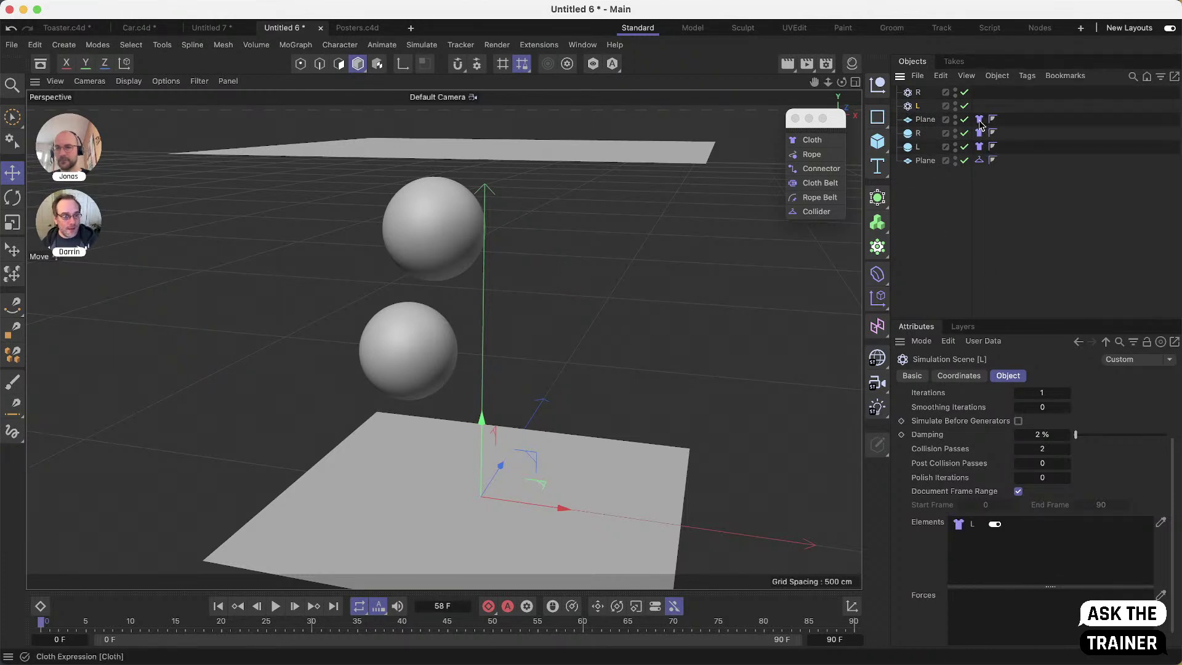
drag(979, 161, 988, 549)
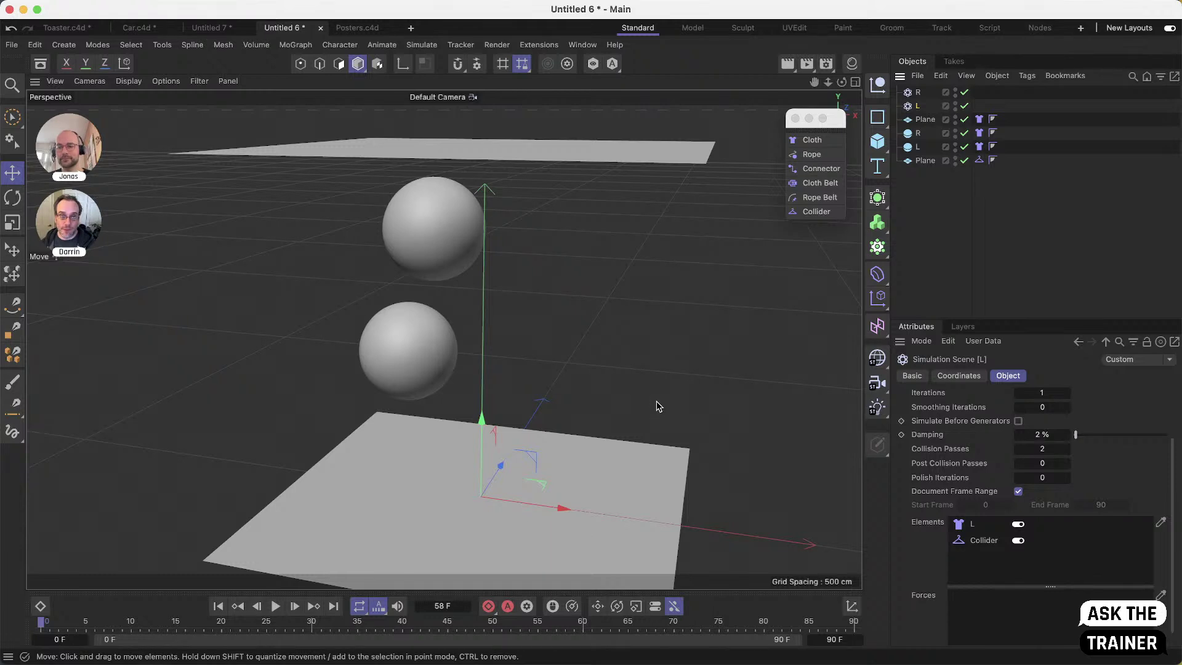
Run the simulation with the separate R and L scenes, pause it and return to the first frame
click(277, 608)
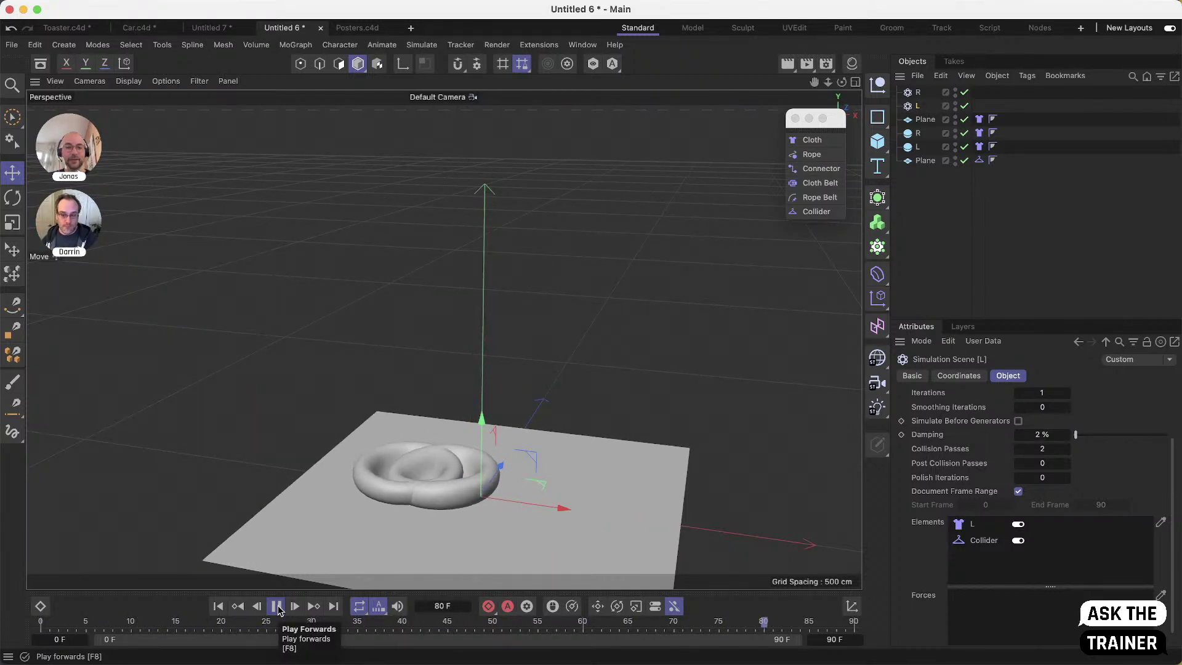
click(278, 608)
click(218, 607)
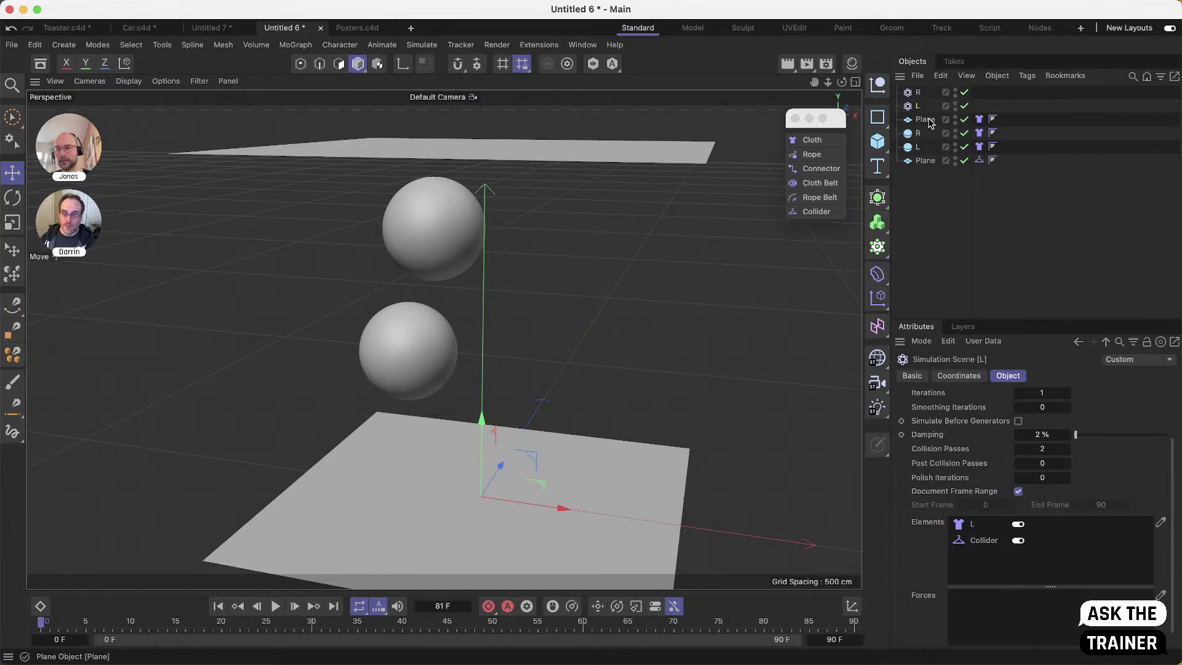
Add the upper plane's Cloth tag to the L simulation scene's elements, play the simulation and return to the first frame
drag(979, 123, 963, 531)
click(275, 607)
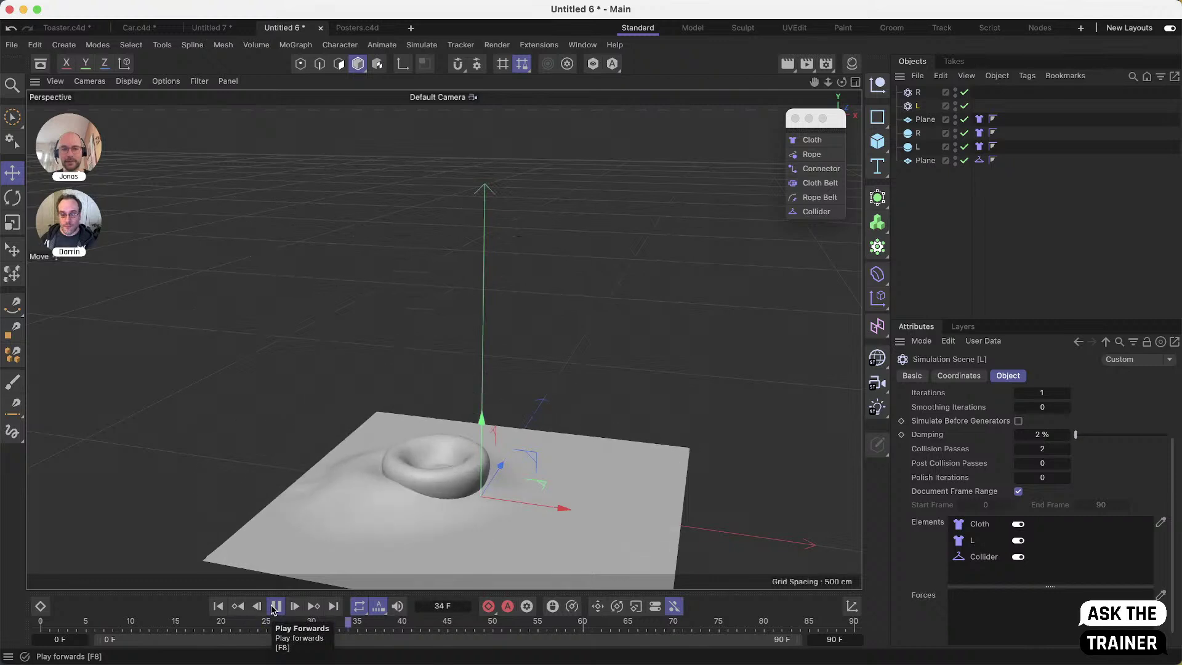
alt+middle_drag(434, 485, 427, 428)
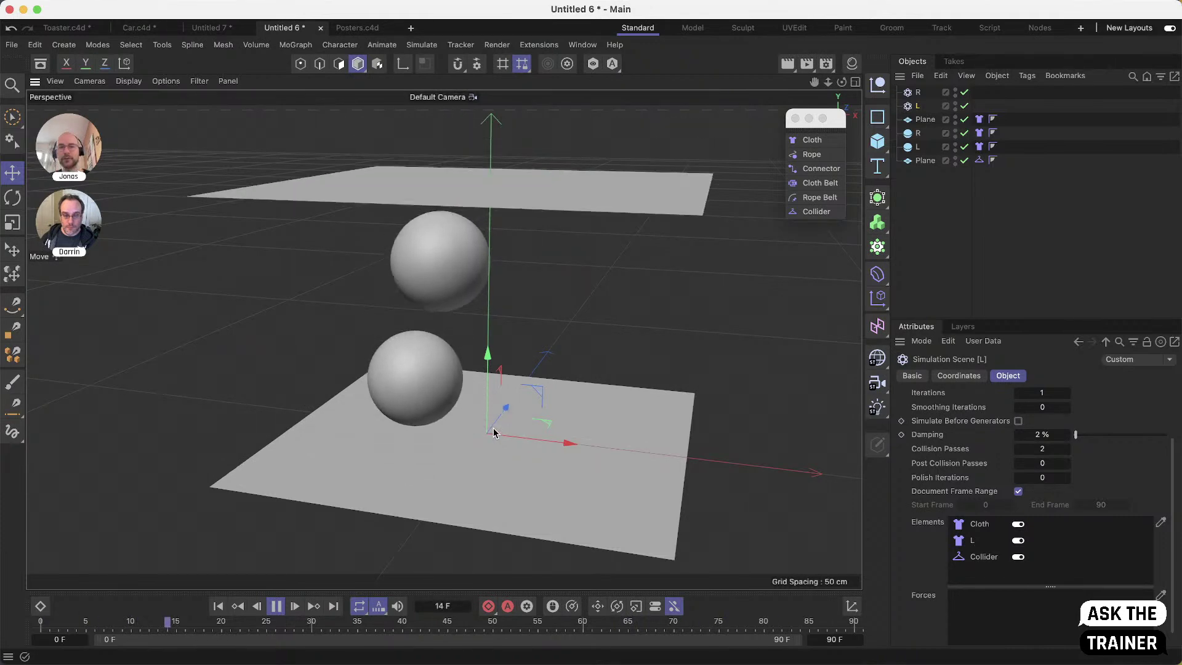
click(266, 610)
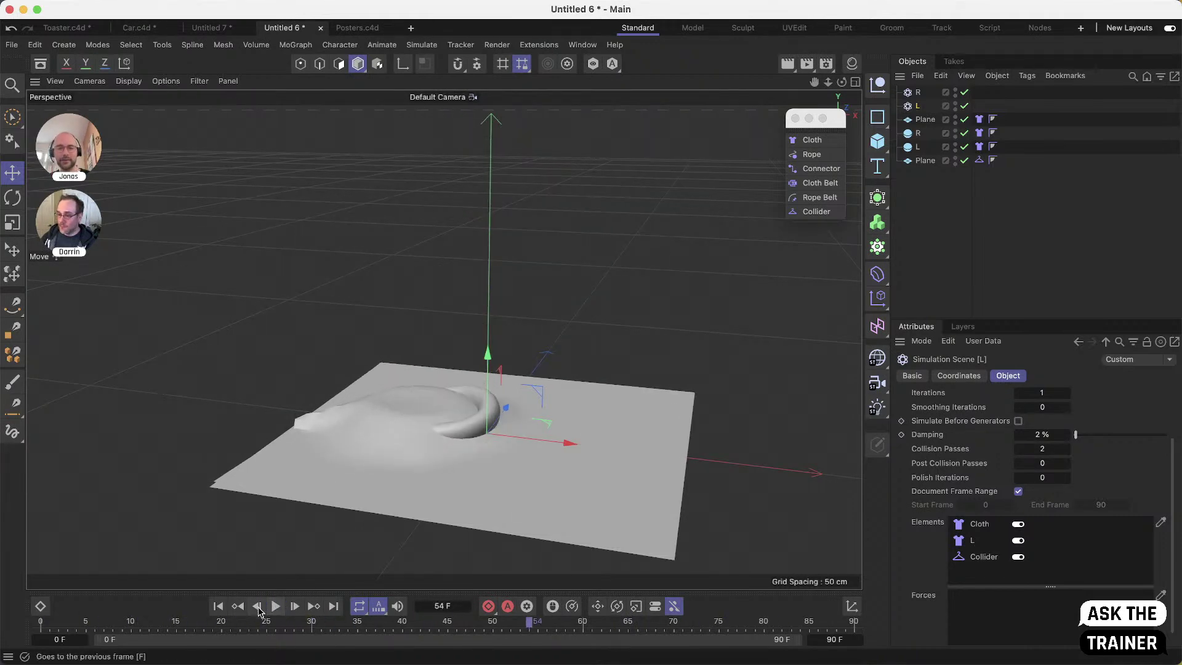
click(218, 606)
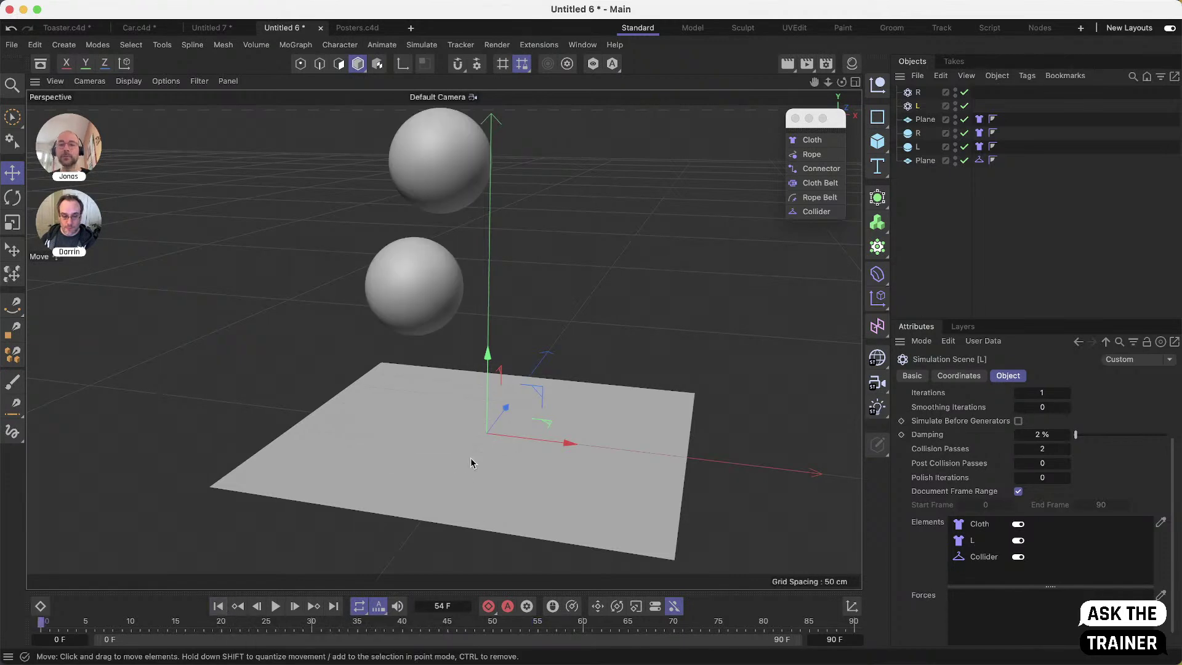
Delete the upper plane and move sphere R down beside sphere L above the collider plane
click(915, 119)
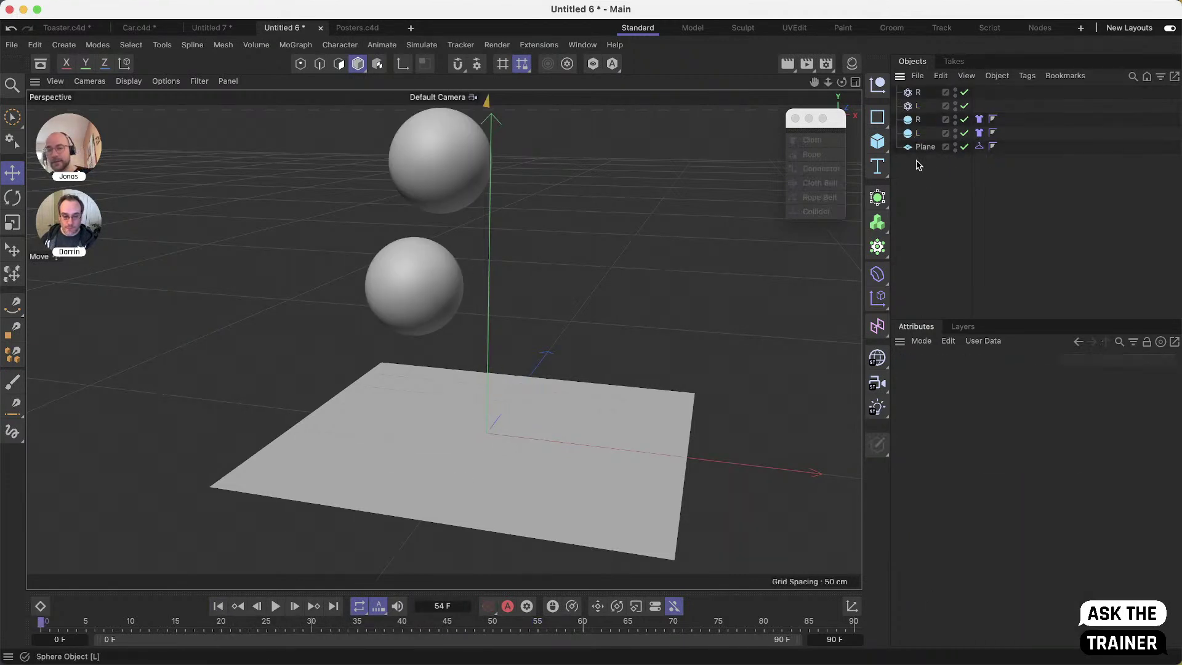
click(425, 158)
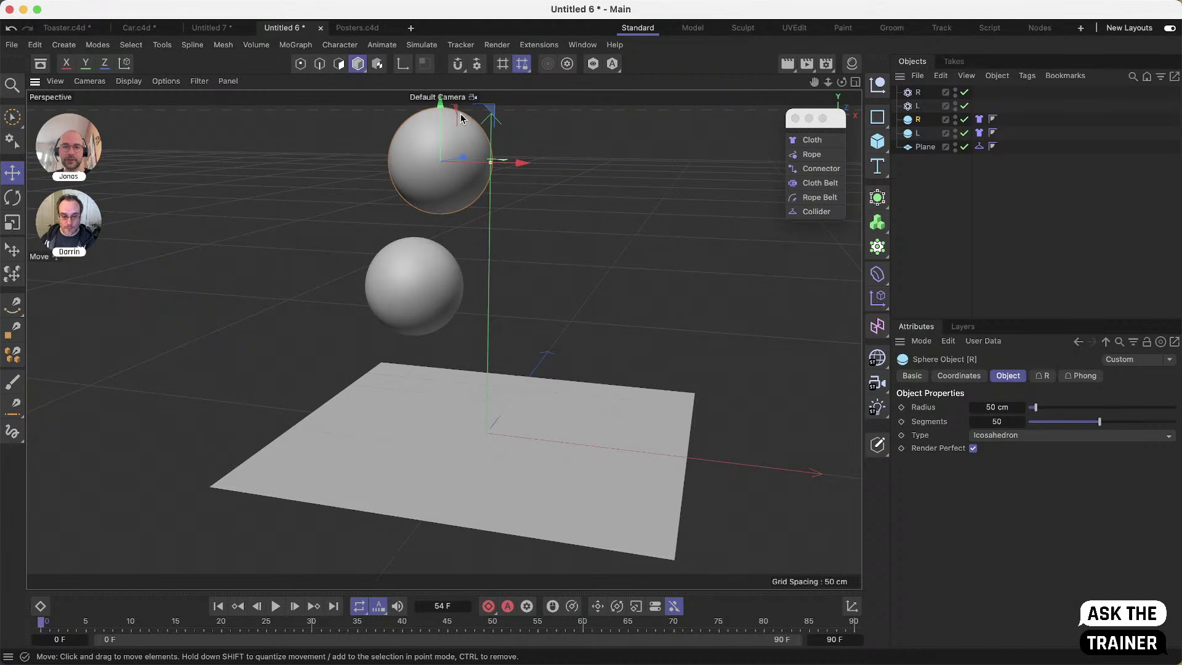
drag(528, 169, 640, 167)
drag(570, 119, 565, 241)
drag(631, 300, 656, 302)
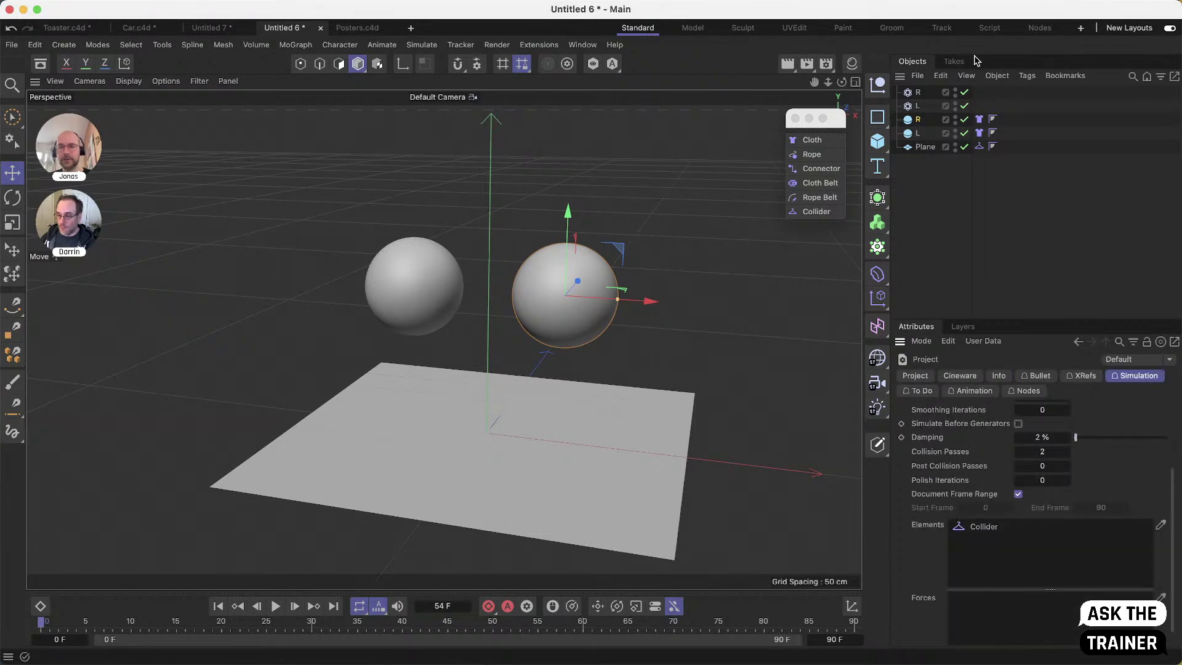
Try the R simulation scene on the CPU by playing and rewinding the animation, and restore its device to GPU
click(917, 92)
scroll(943, 455, up, 2)
scroll(943, 468, up, 1)
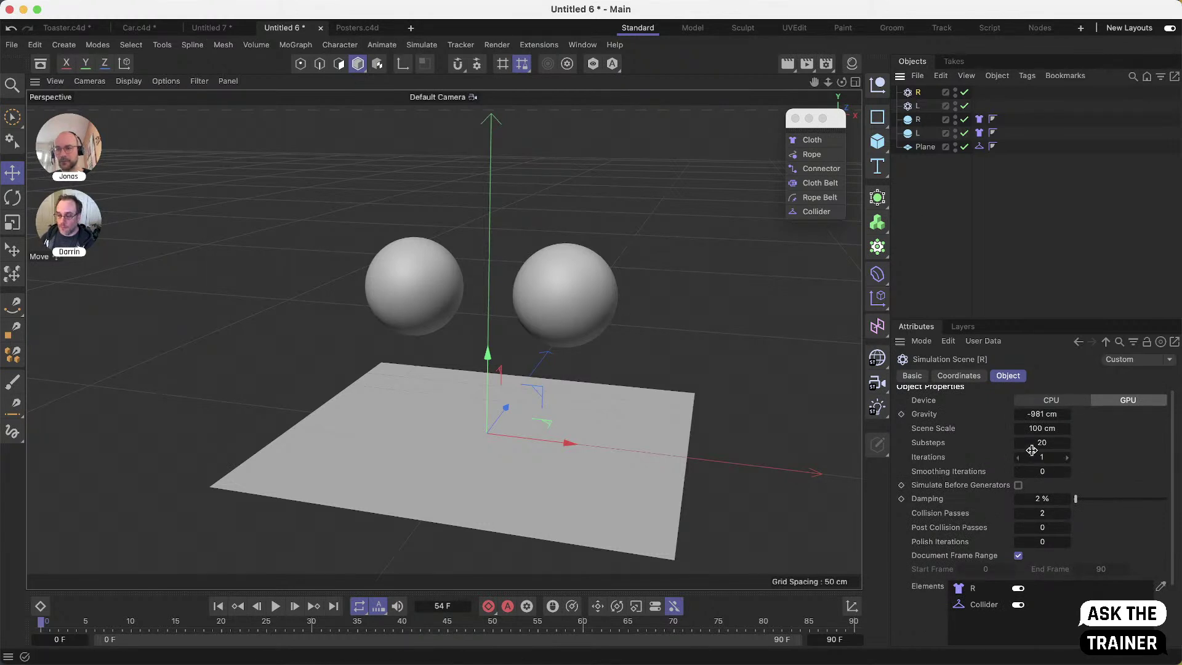
click(1063, 404)
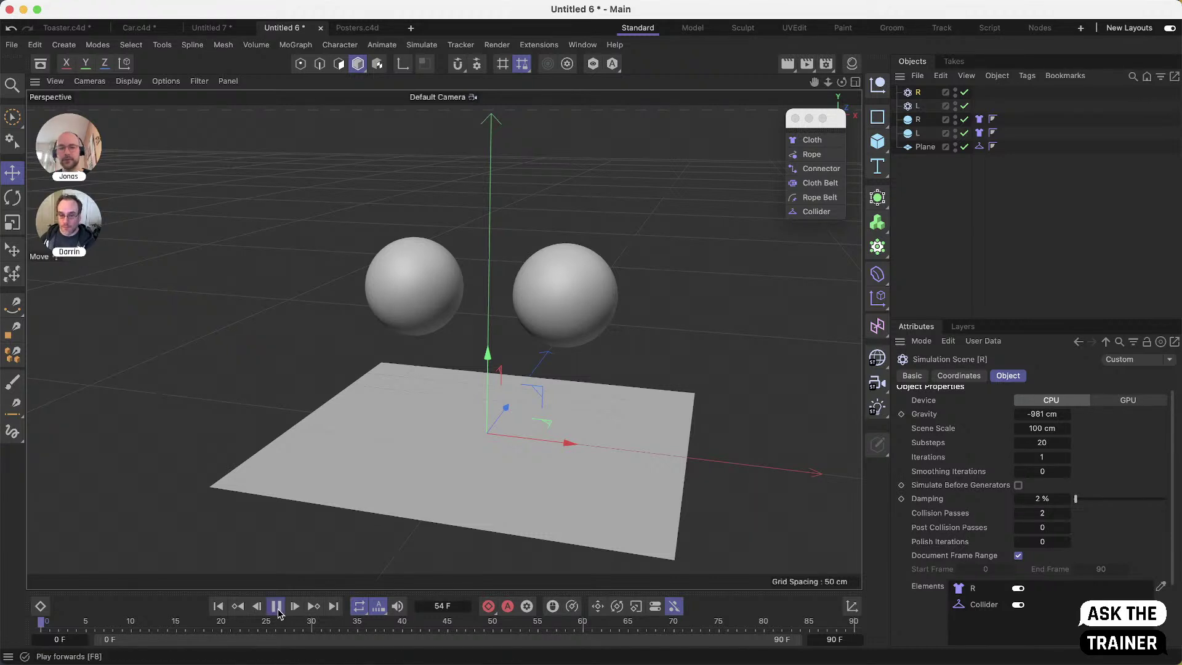
click(275, 606)
click(276, 607)
click(216, 607)
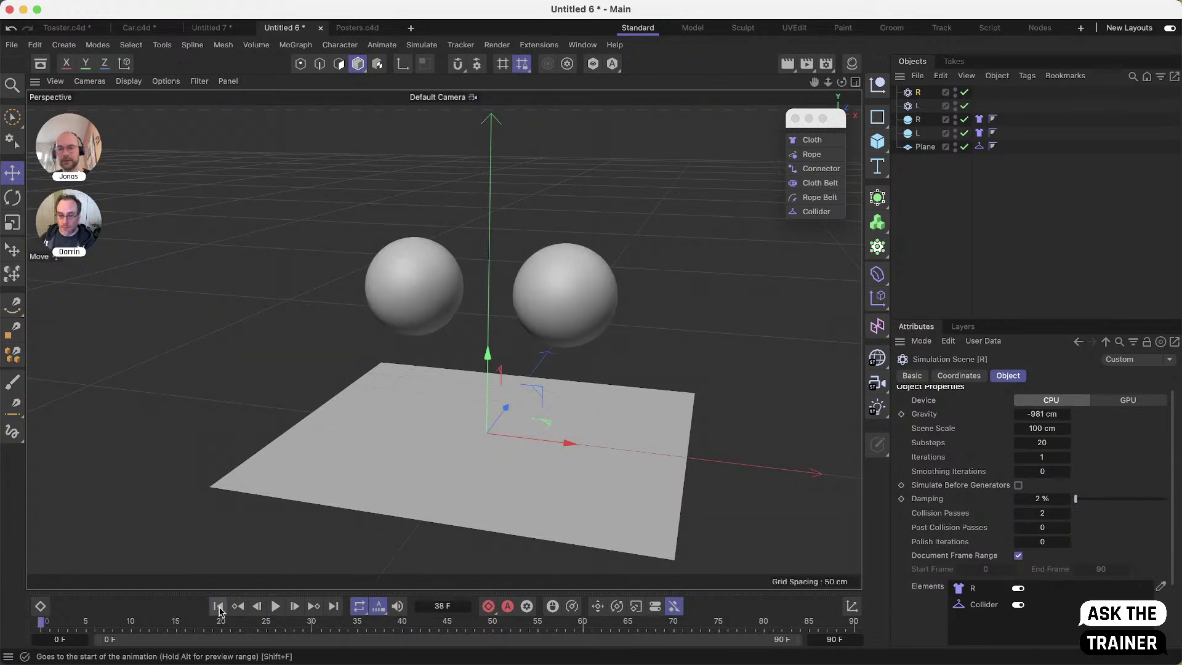
click(1124, 404)
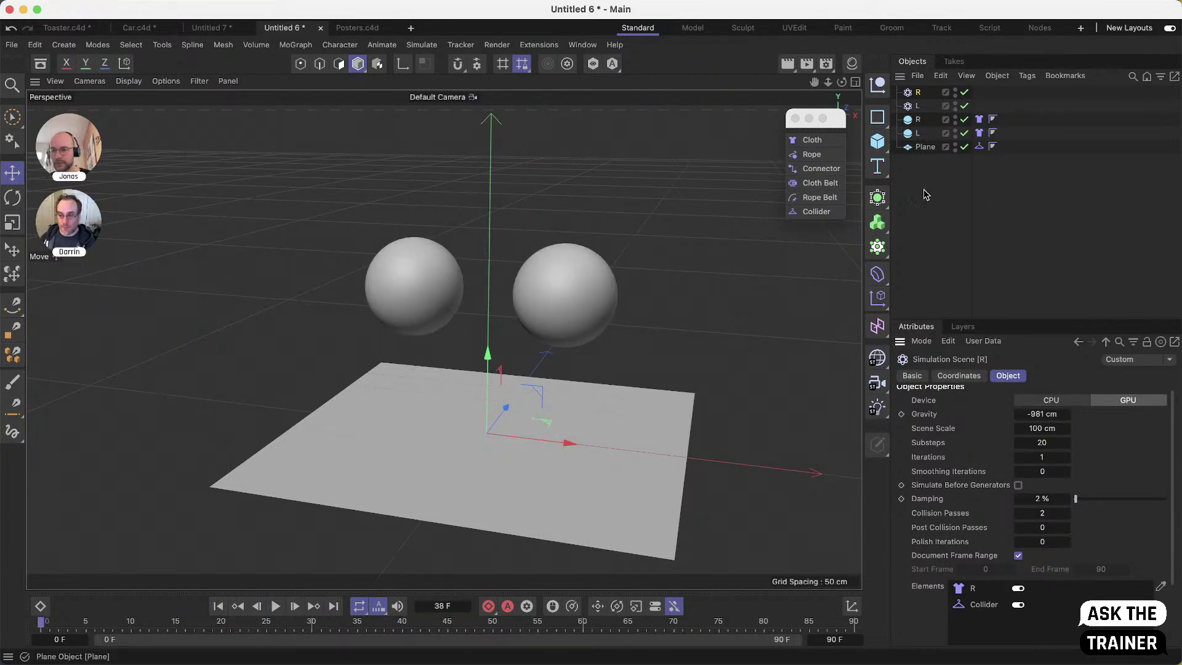
Set the R simulation scene's substeps to 100 and collision passes to 5, and play the simulation from the first frame
click(1051, 442)
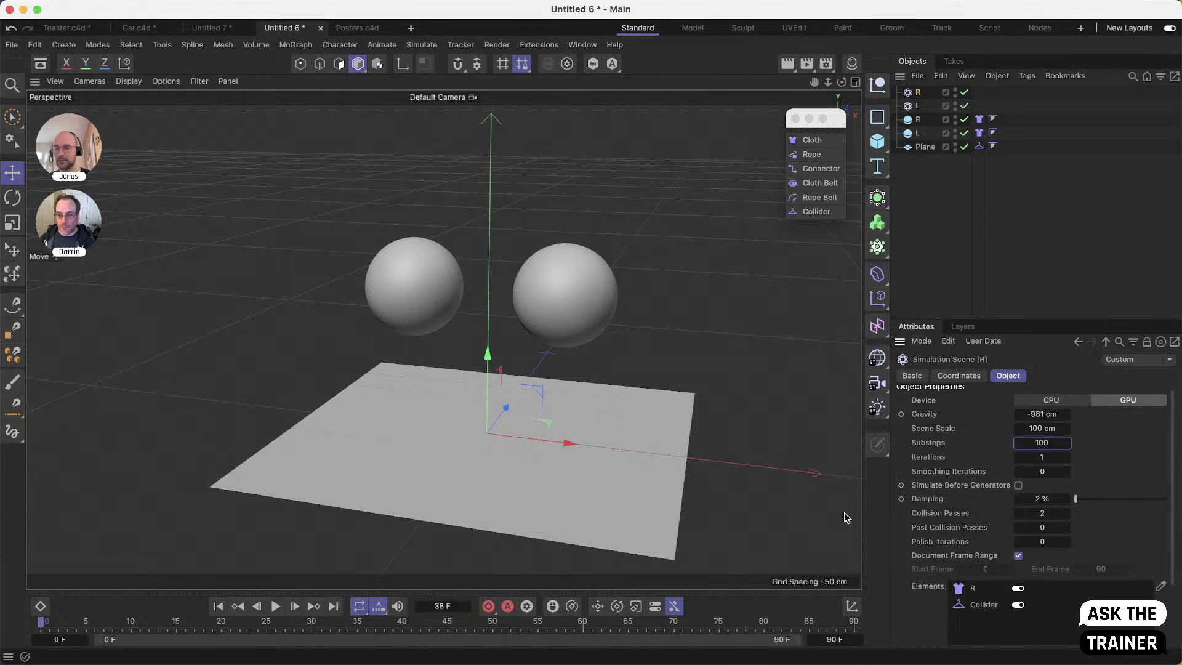
click(1040, 513)
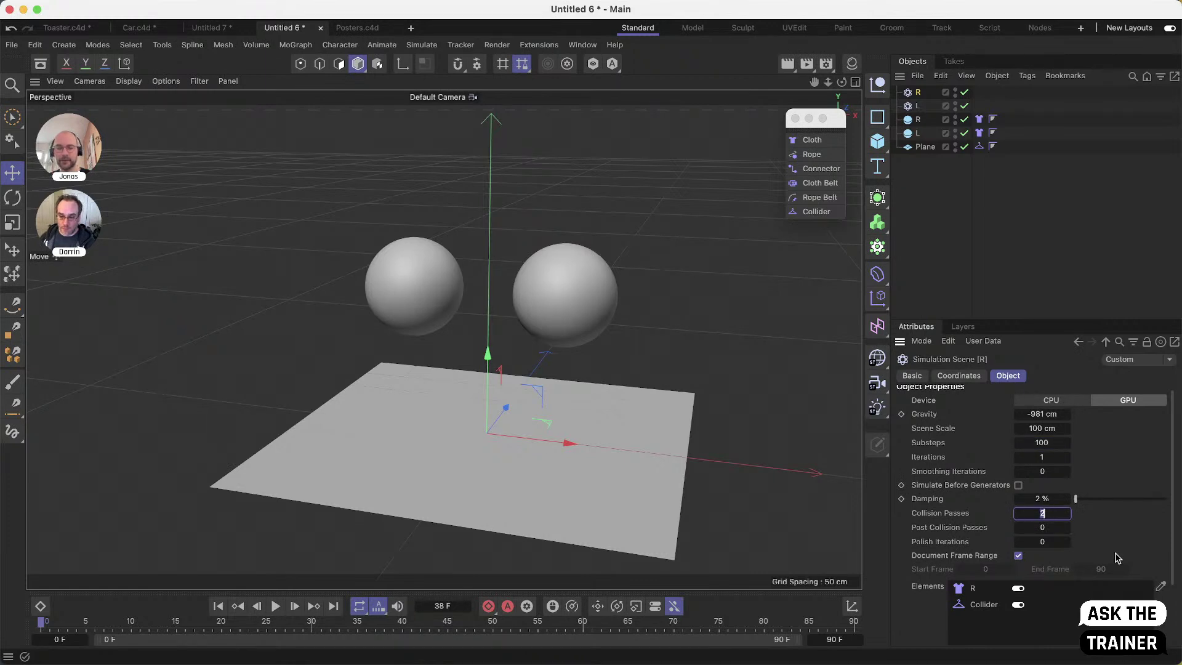
text(5)
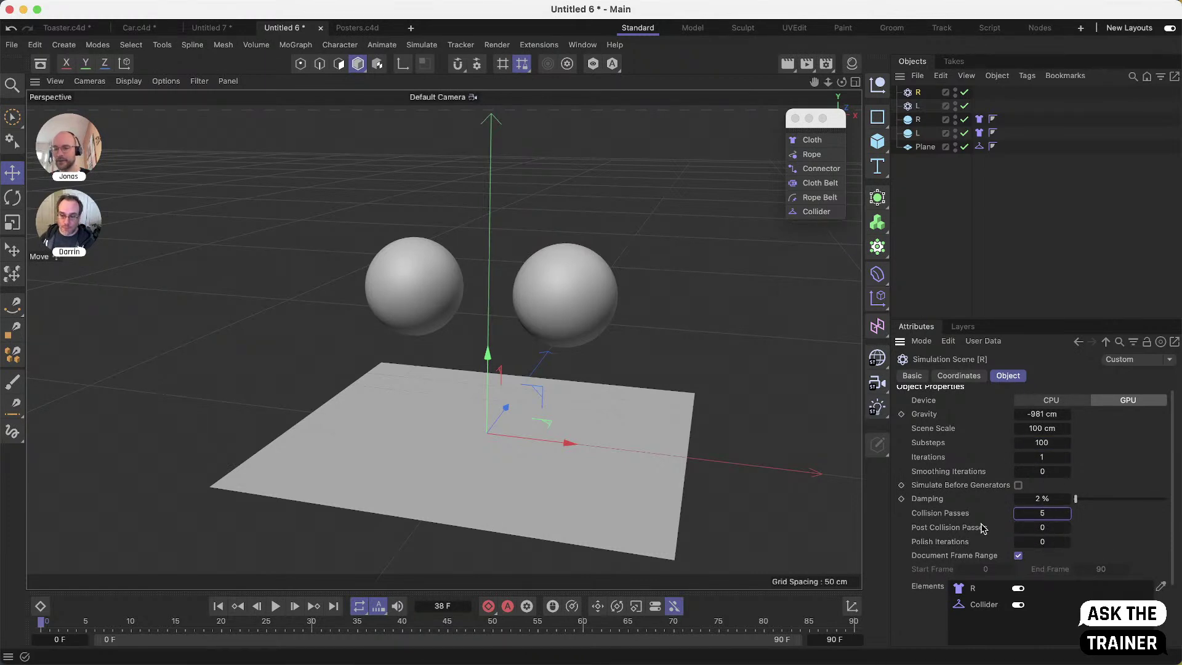
click(276, 606)
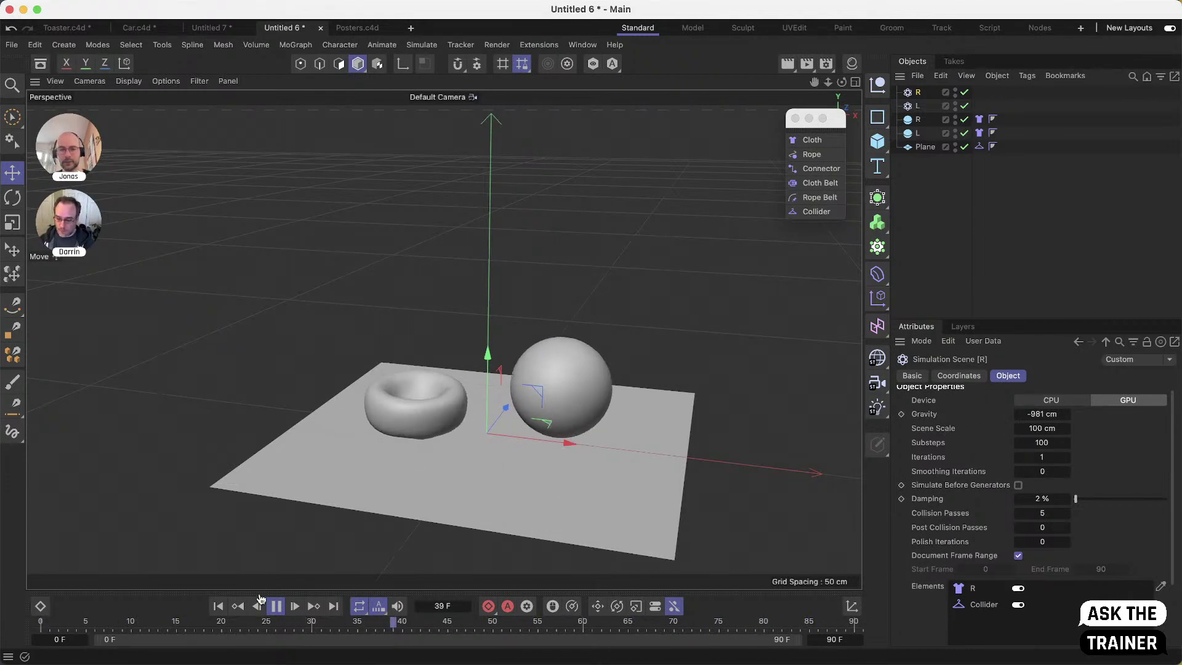
click(277, 607)
click(218, 607)
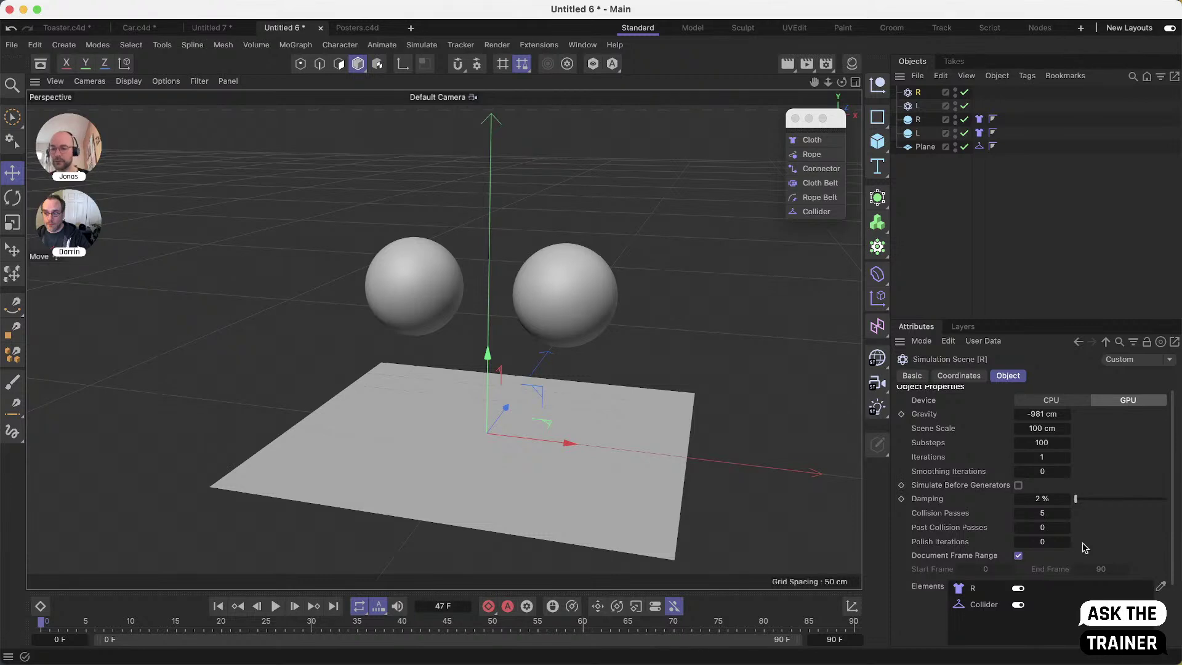
Examine the map options of the Bendiness, Stretchiness, Bounciness and Mass properties in sphere R's Cloth tag
scroll(1092, 530, down, 2)
scroll(1065, 483, down, 1)
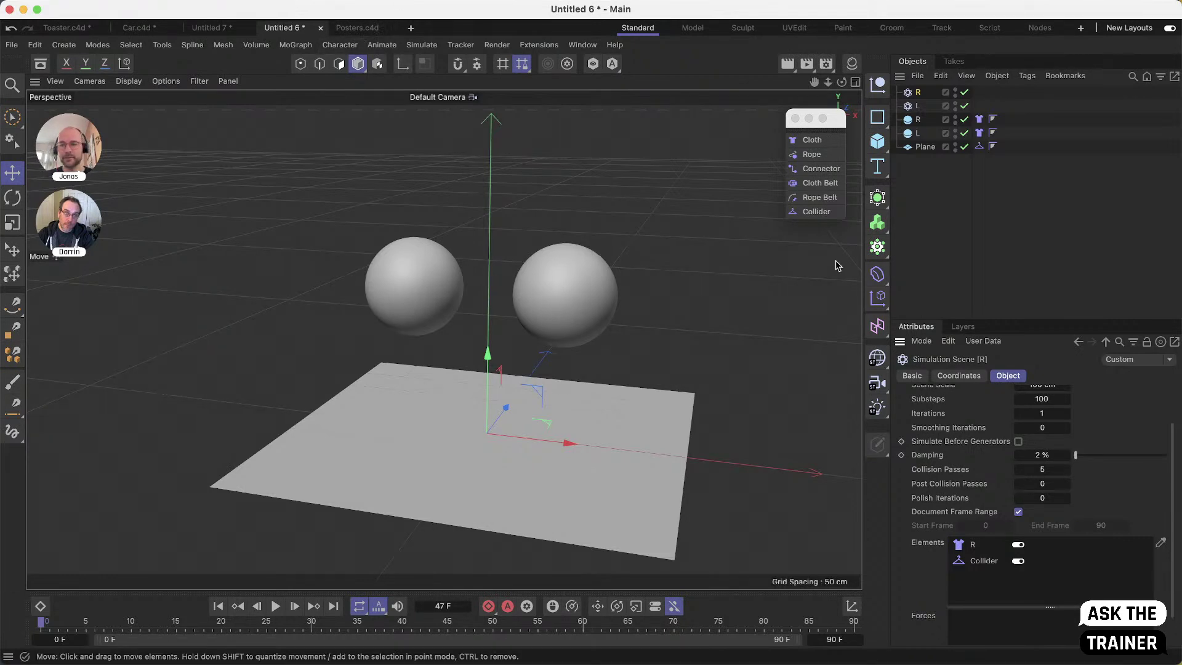
click(979, 119)
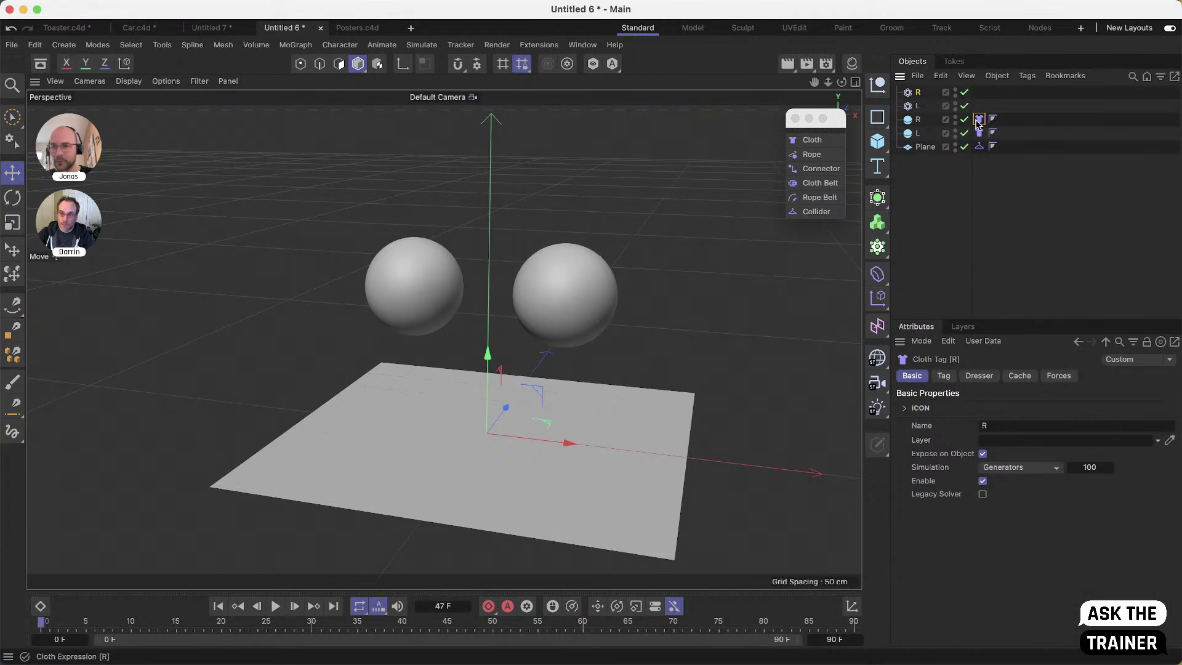
click(984, 378)
click(943, 376)
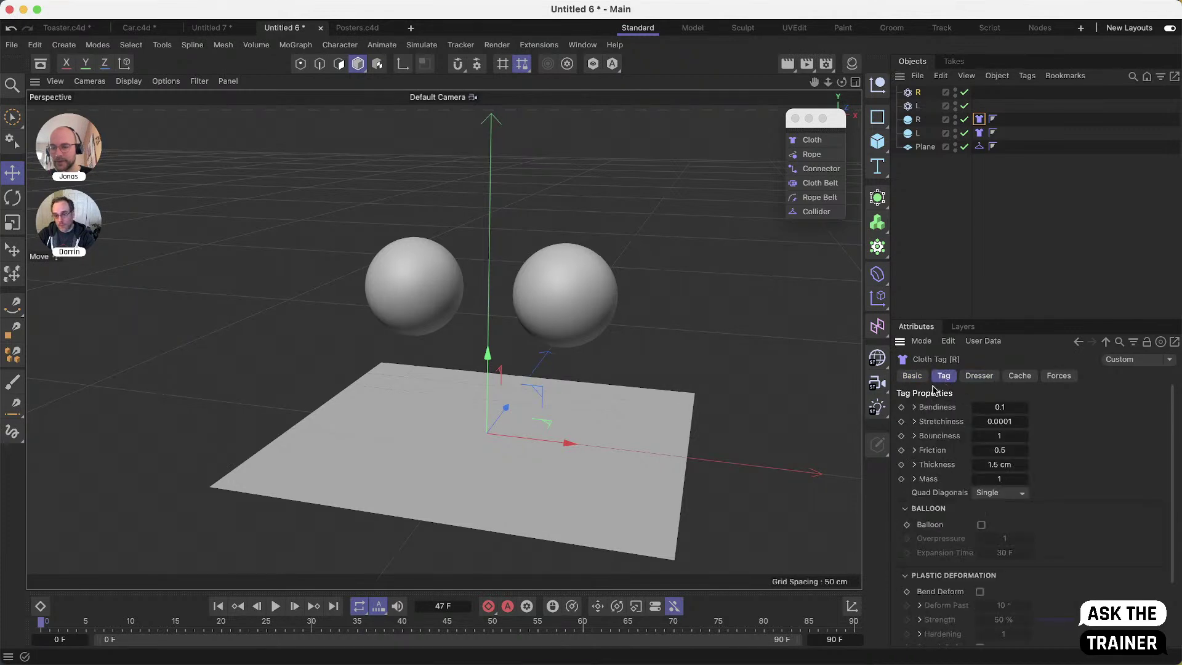
click(914, 408)
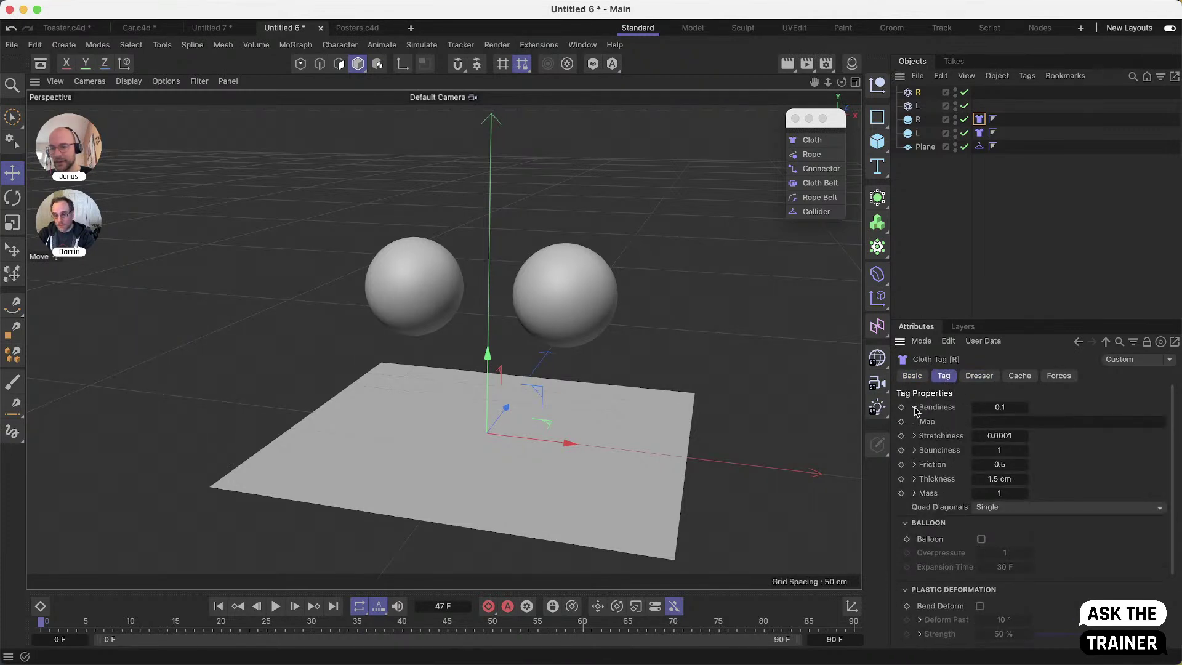
click(915, 408)
double_click(915, 421)
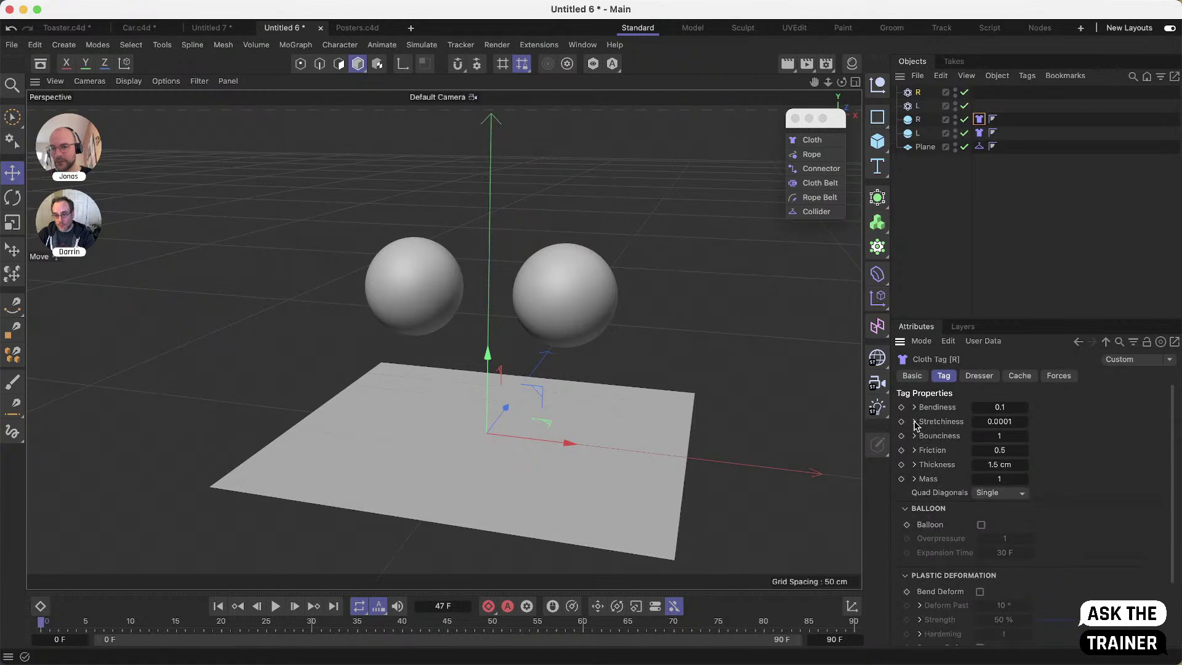
click(915, 421)
click(916, 451)
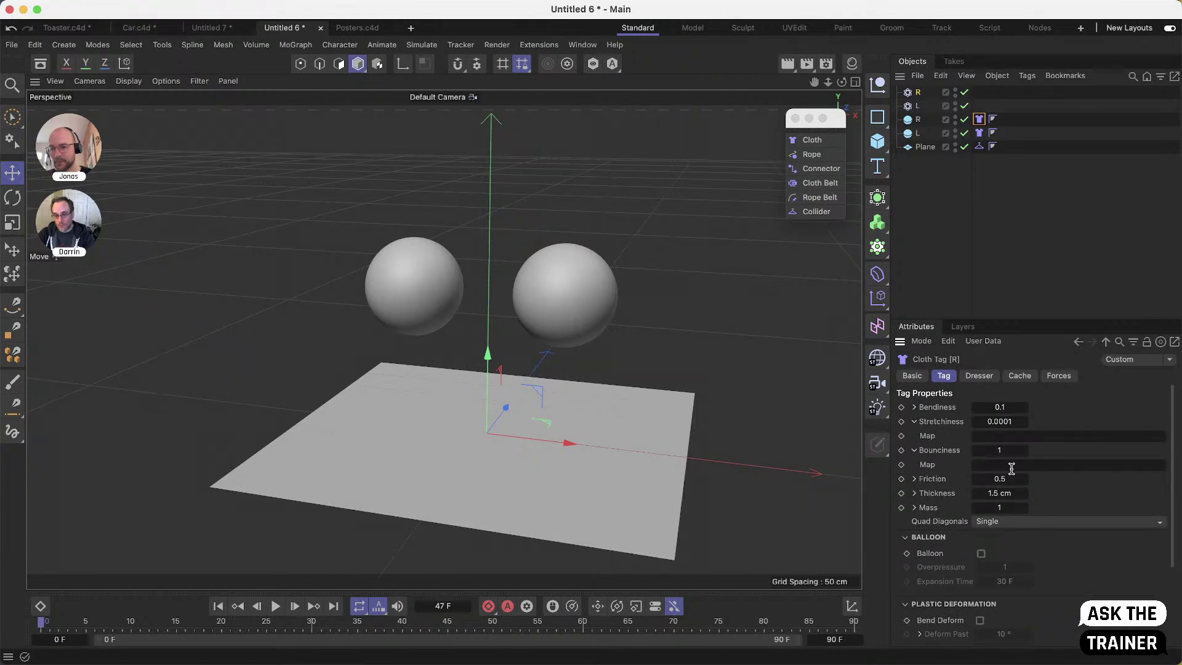
click(915, 421)
click(916, 436)
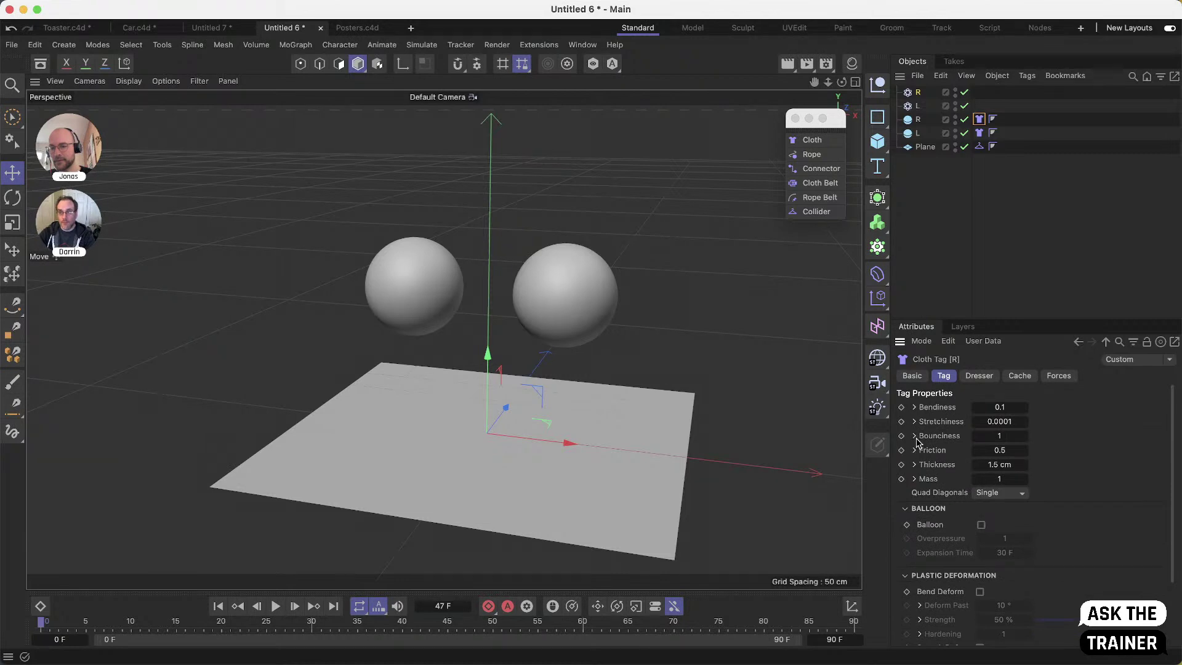
click(916, 479)
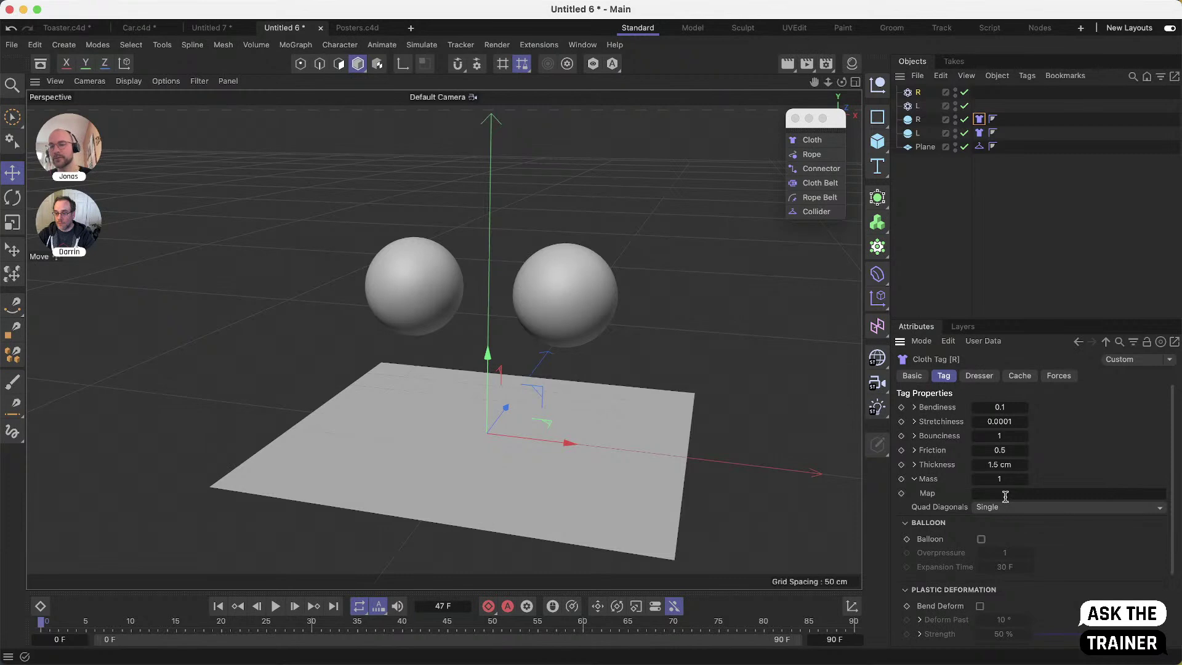
click(915, 479)
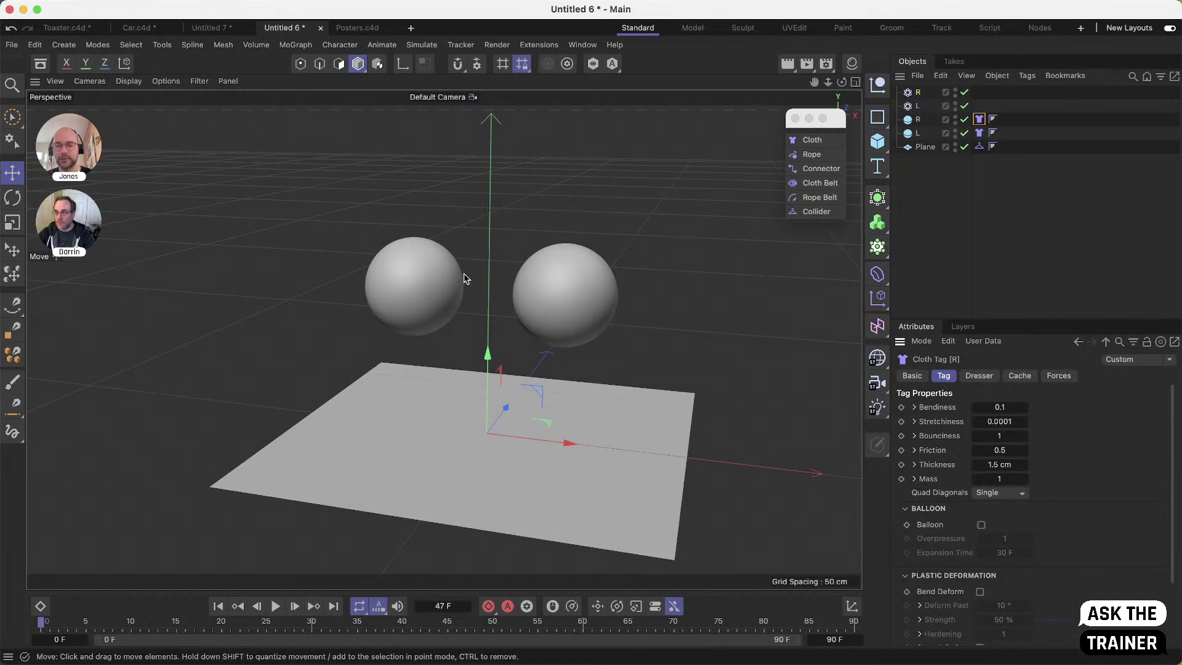
Delete the R and L simulation scene objects and show the properties of sphere R's Cloth tag
click(919, 110)
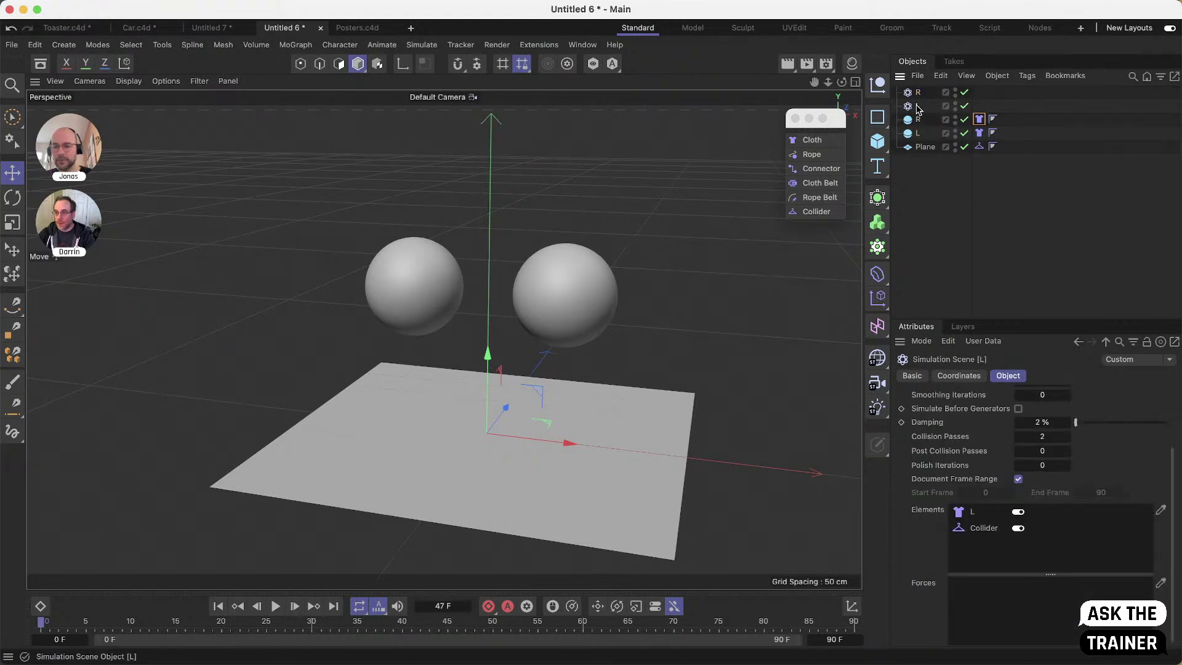
key(Delete)
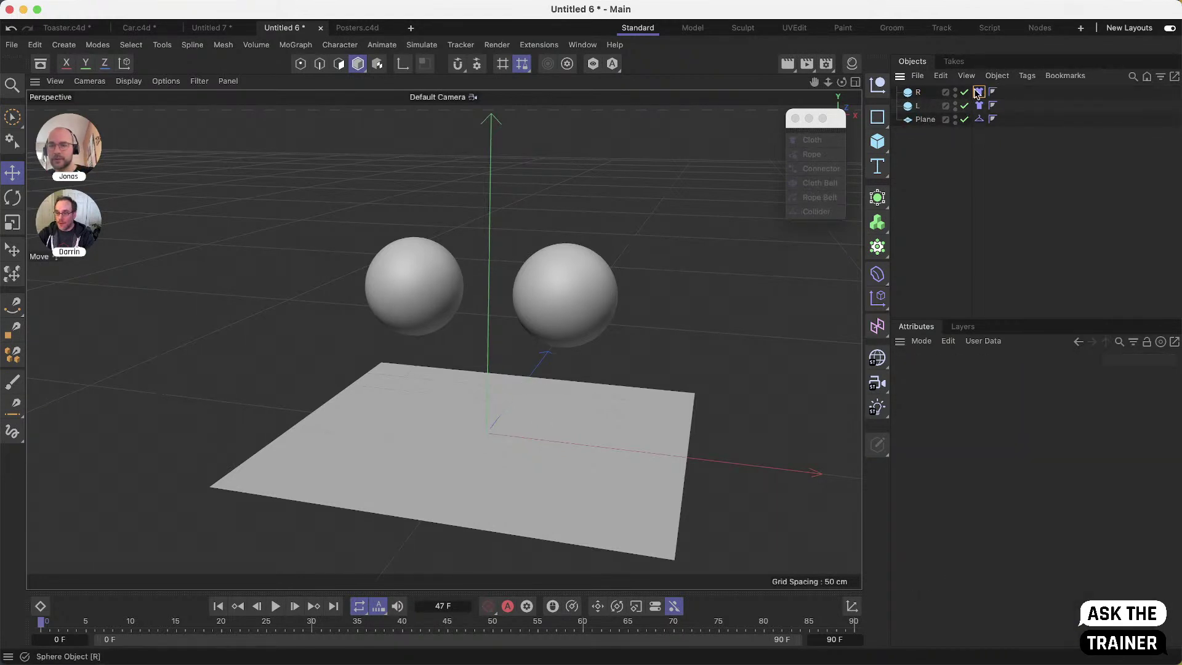
click(984, 92)
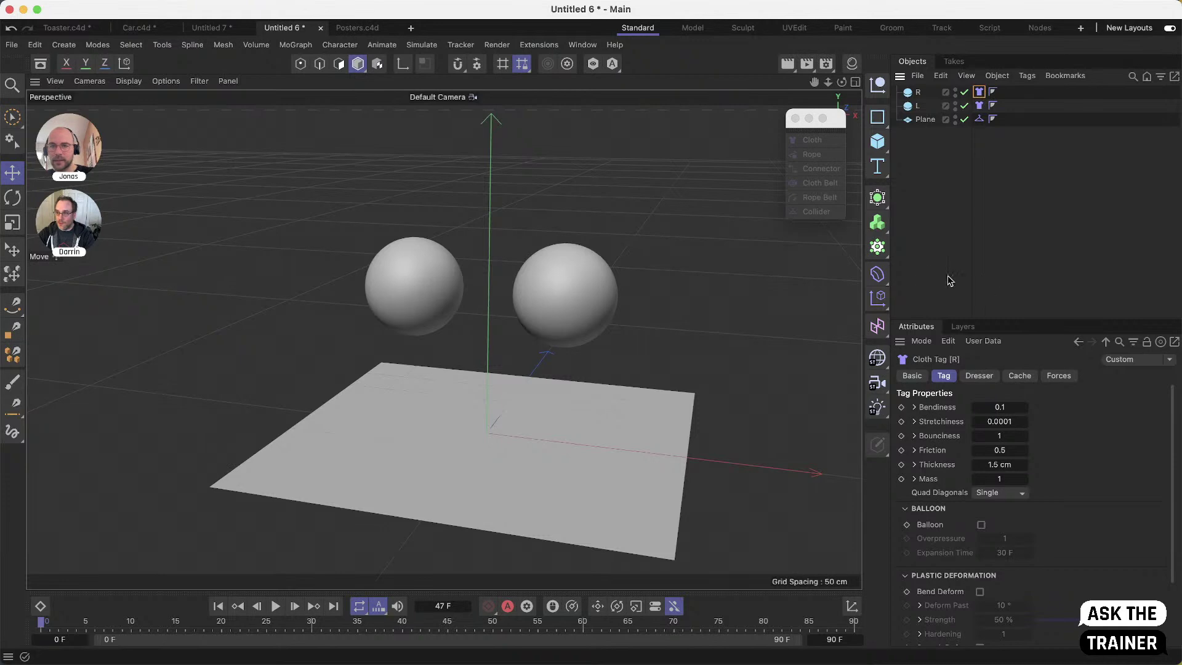
Make sphere R editable and paint a vertex map patch over its upper-right area
click(935, 94)
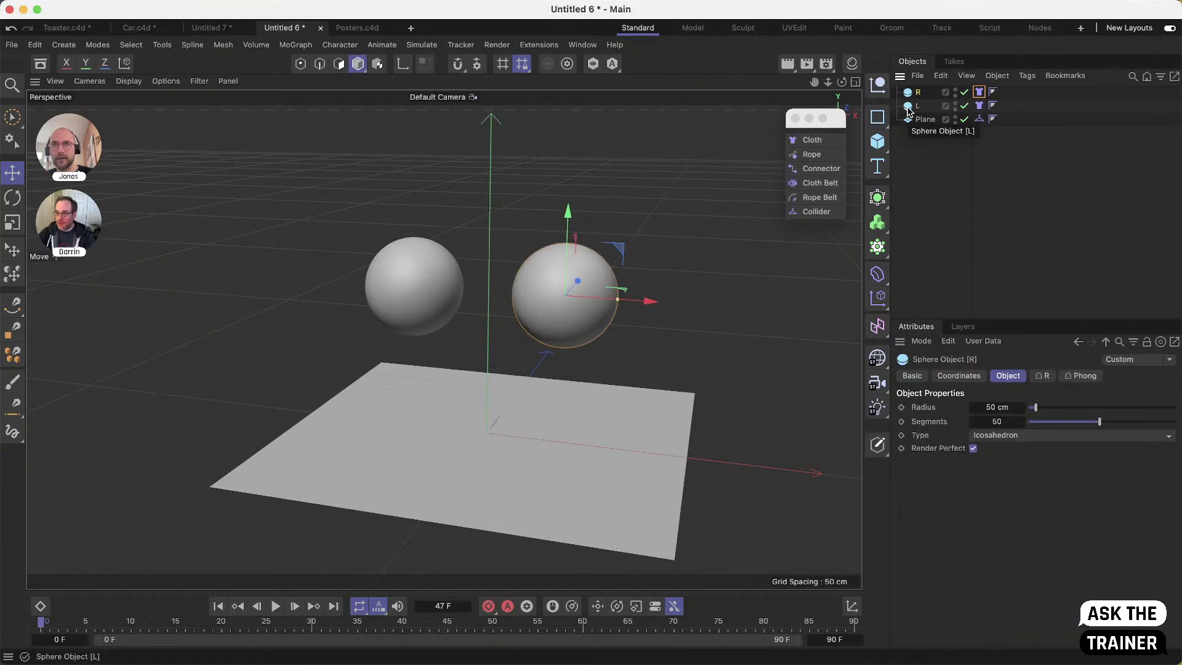
key(c)
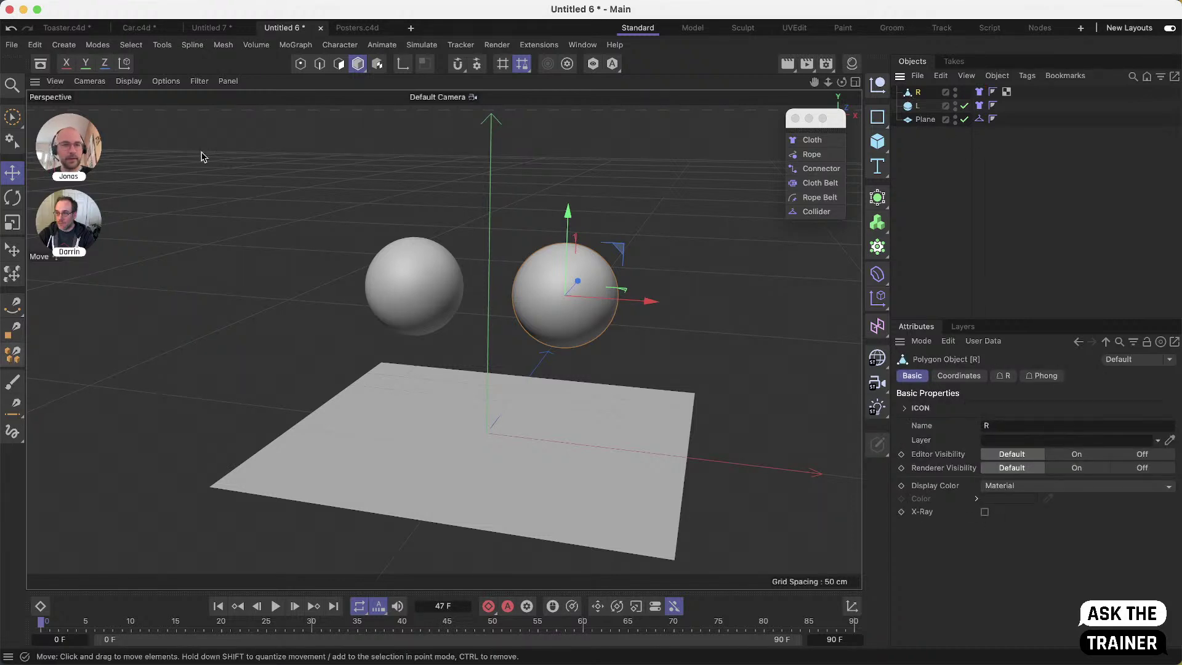
click(10, 383)
mouse_move(567, 265)
mouse_down()
mouse_move(600, 259)
mouse_move(612, 287)
mouse_up()
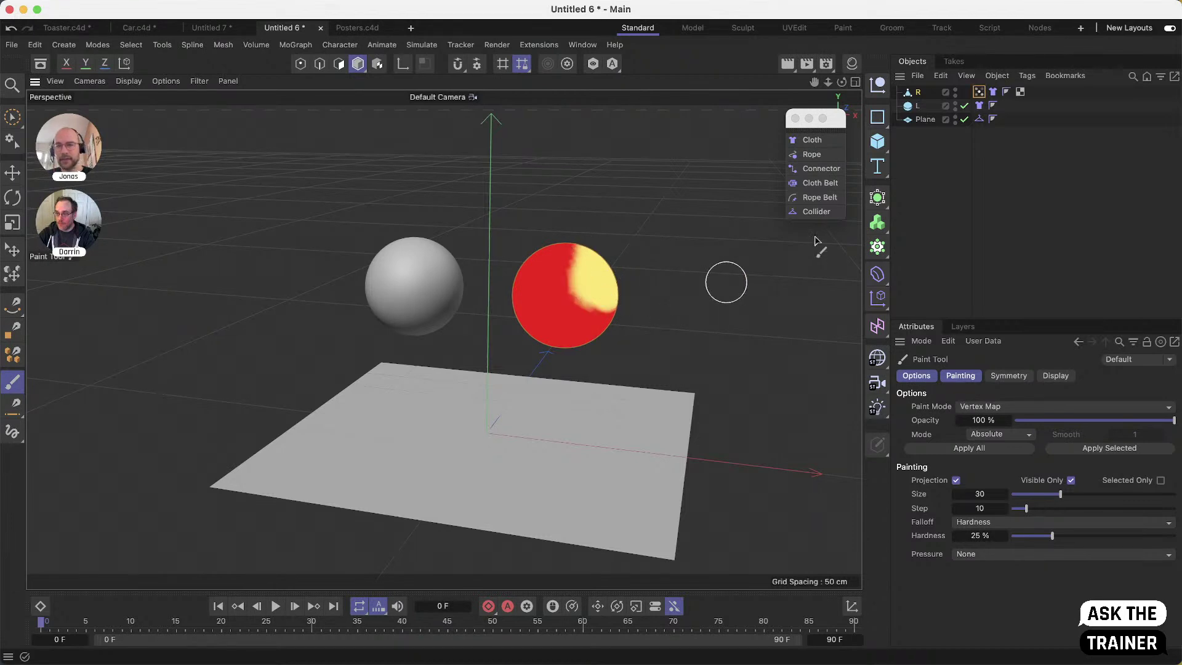
Assign the painted vertex map to Stretchiness in sphere R's Cloth tag and set Stretchiness to 10
click(992, 91)
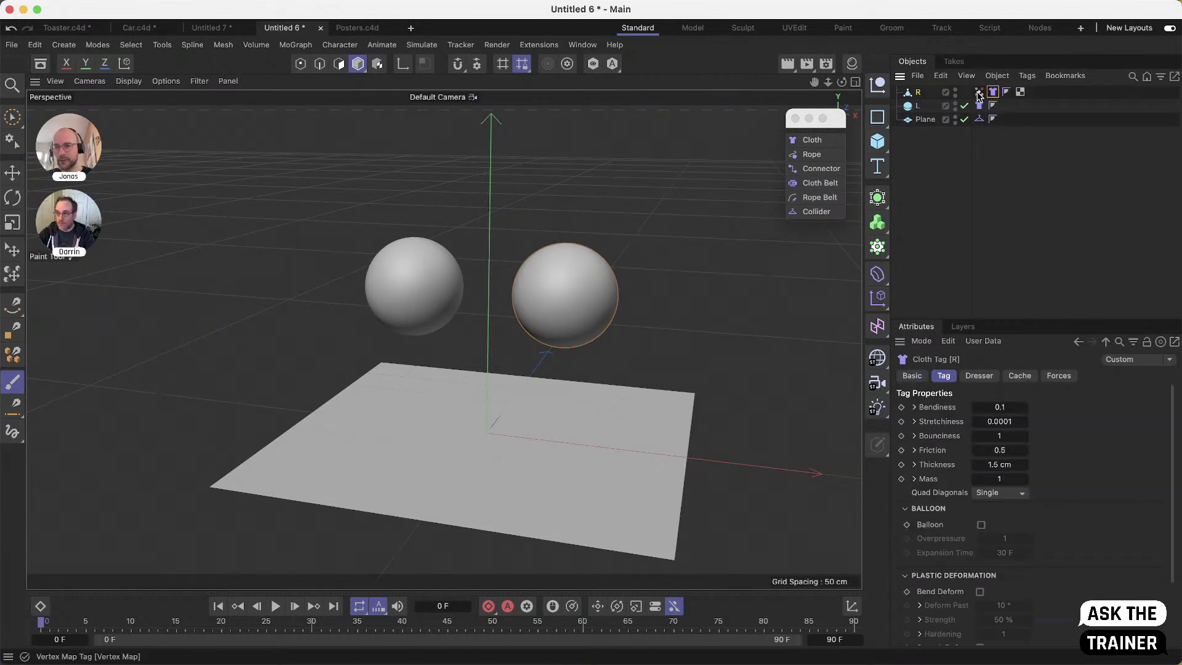
click(914, 421)
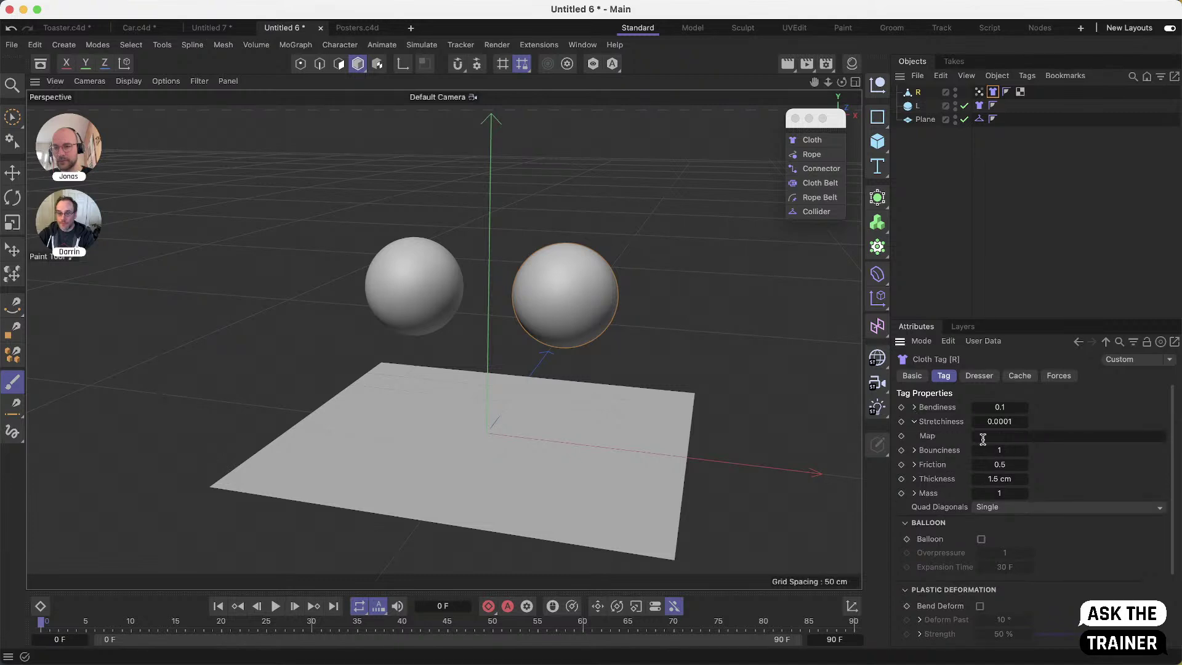
drag(979, 91, 1006, 437)
click(997, 421)
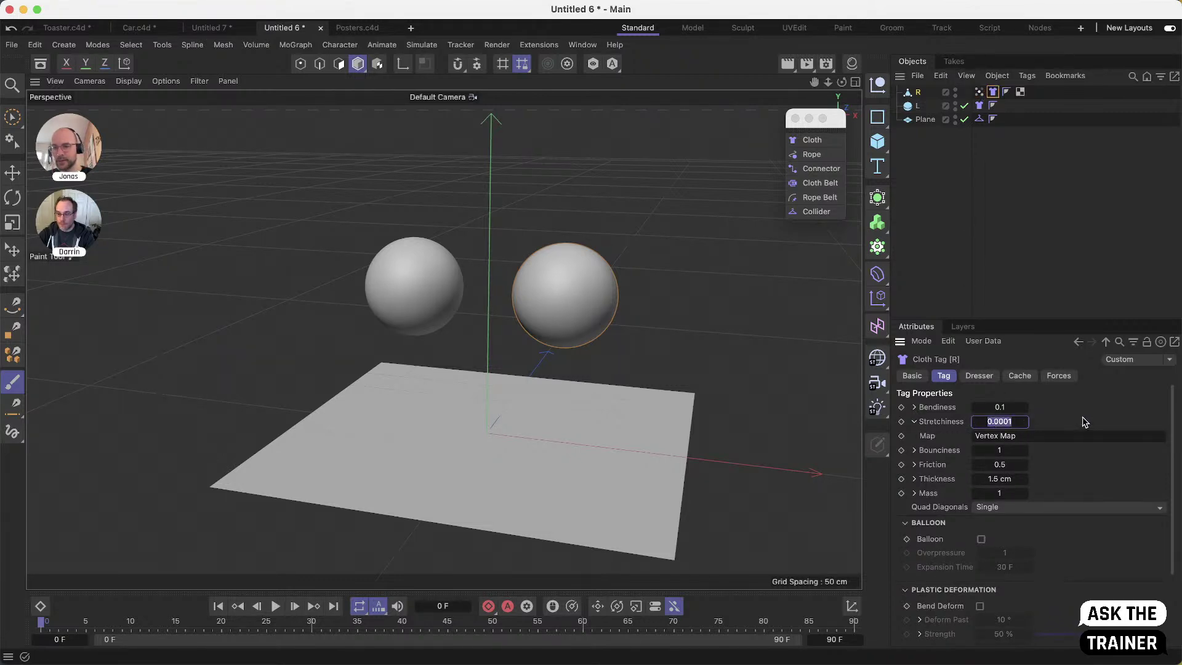
text(10)
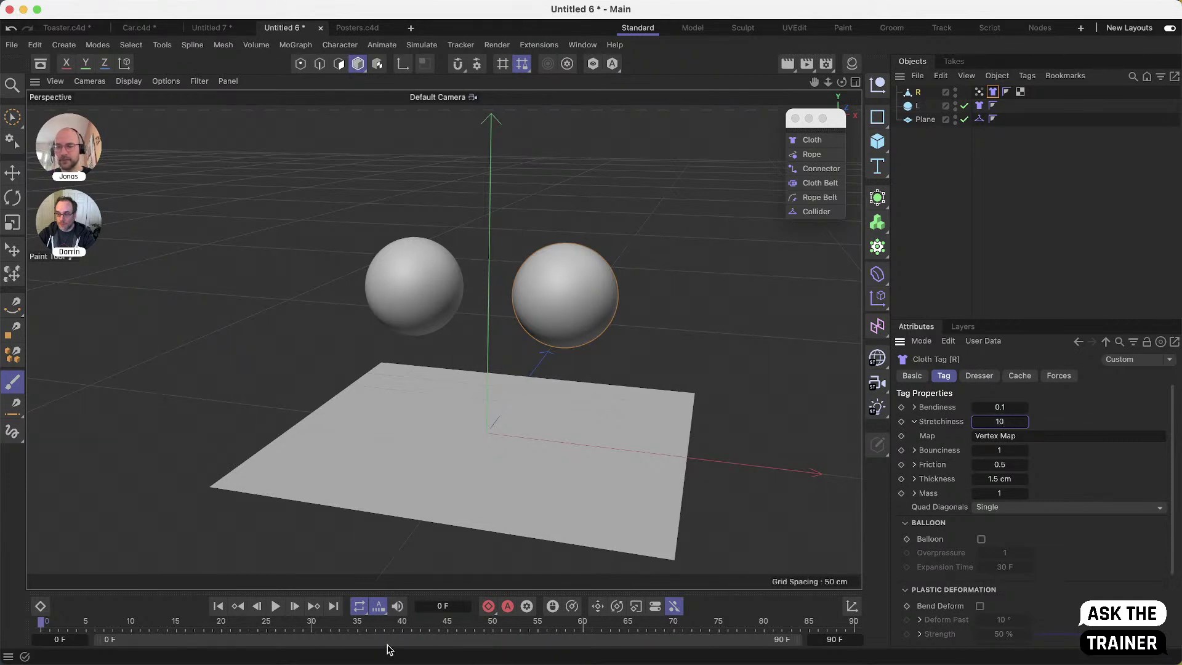
Enable Balloon in sphere R's Cloth tag with Overpressure 10, and play the simulation before returning to the first frame
click(981, 539)
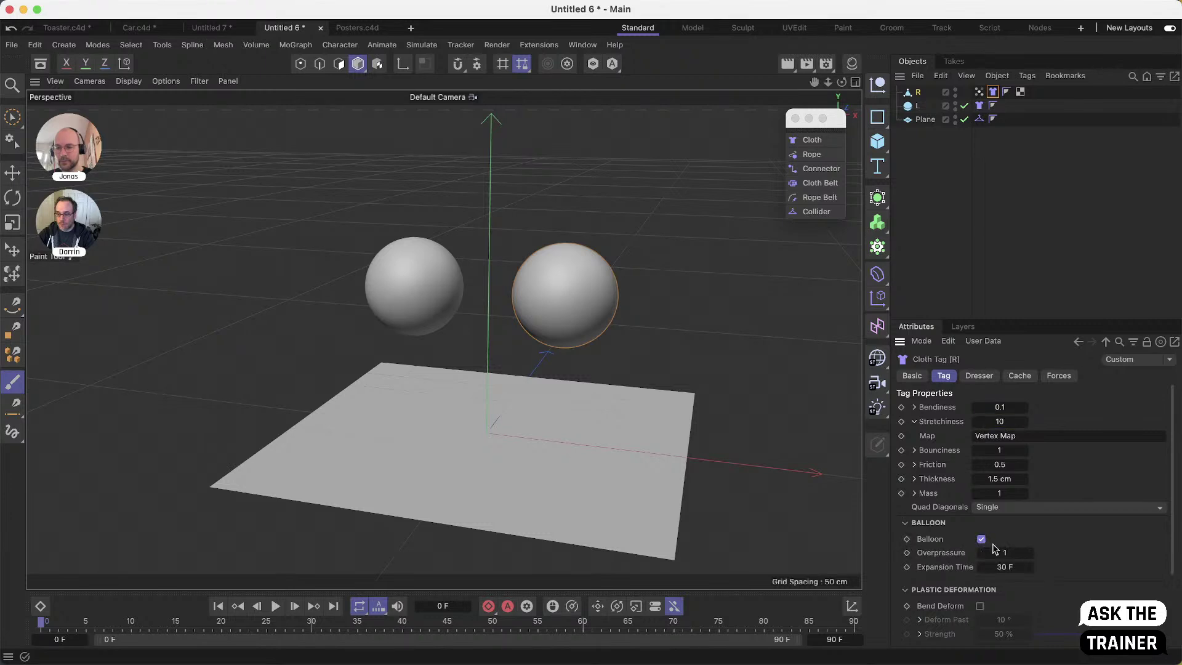
click(1012, 552)
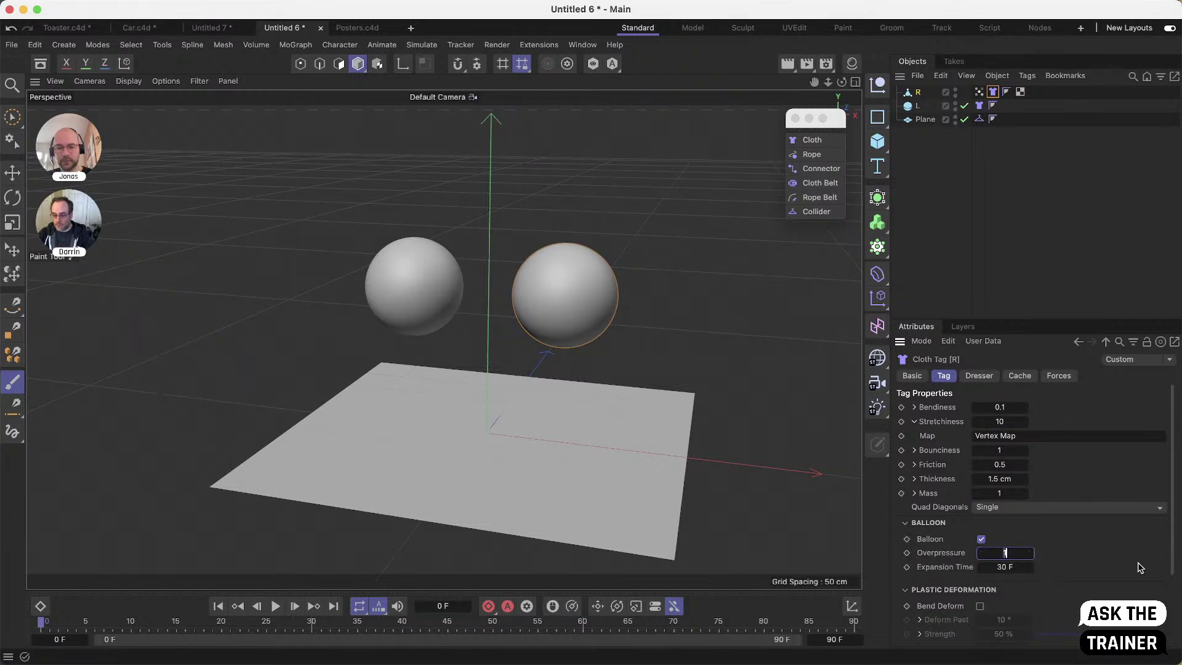
text(10)
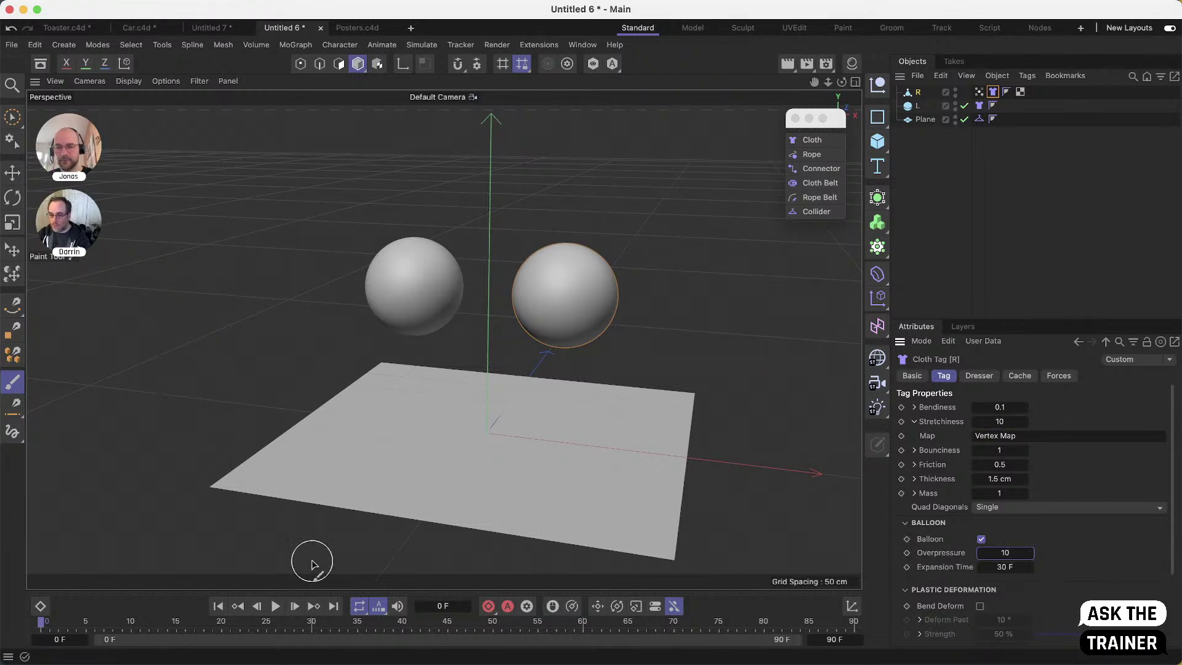
click(275, 606)
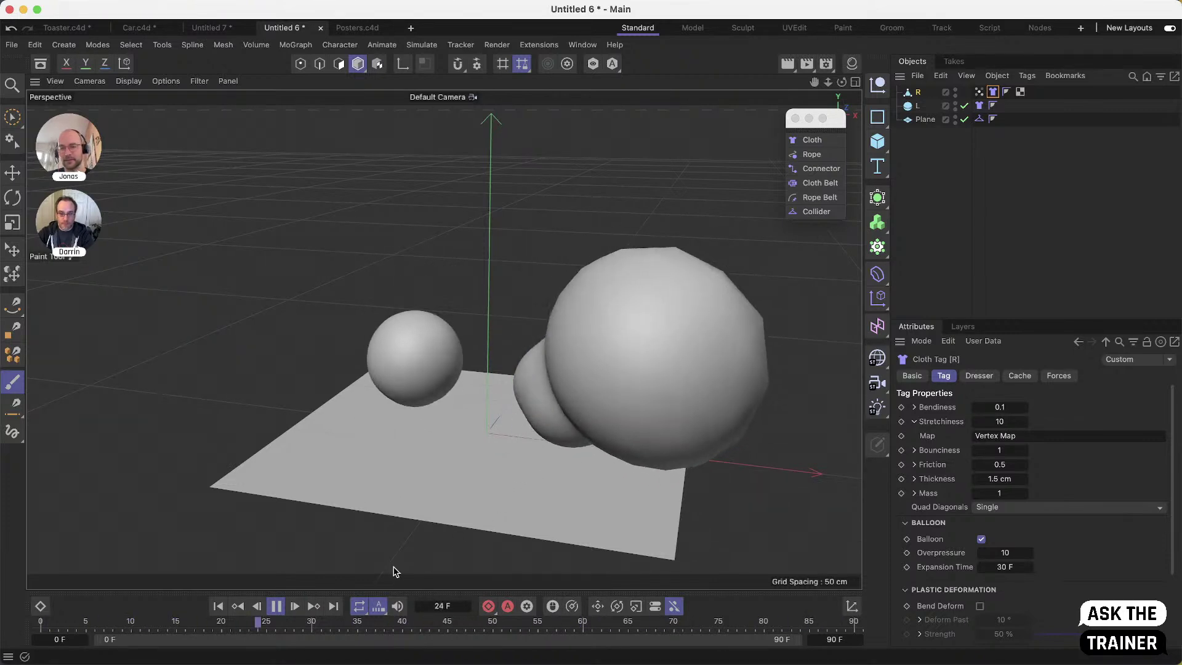
click(276, 606)
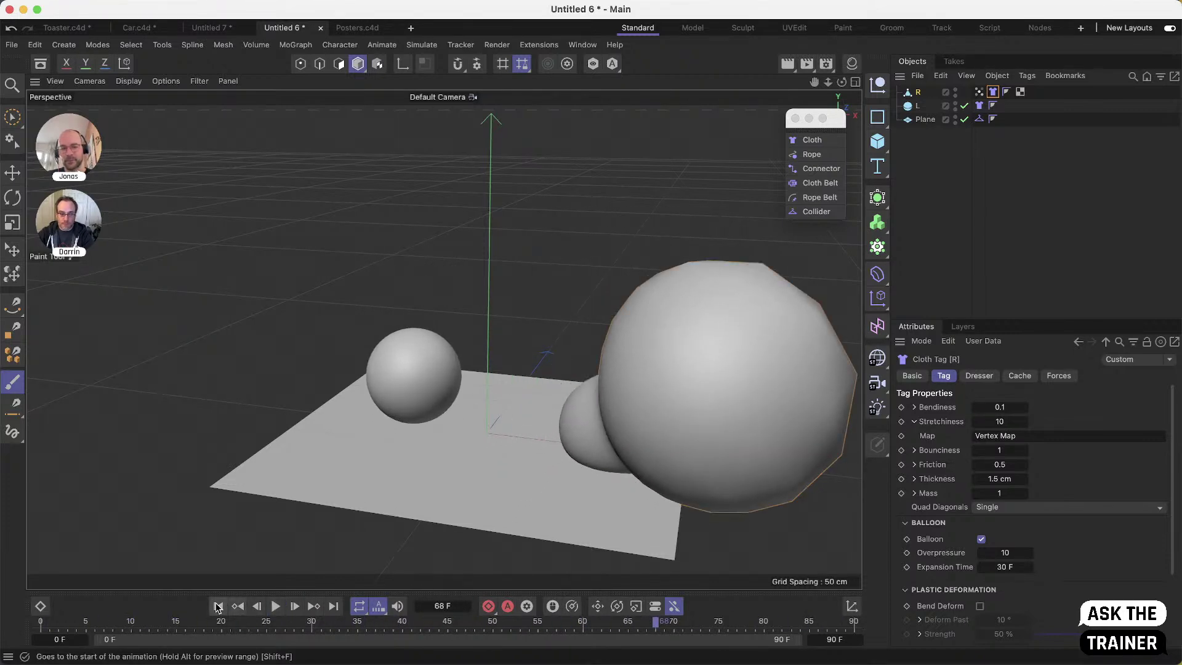
click(218, 606)
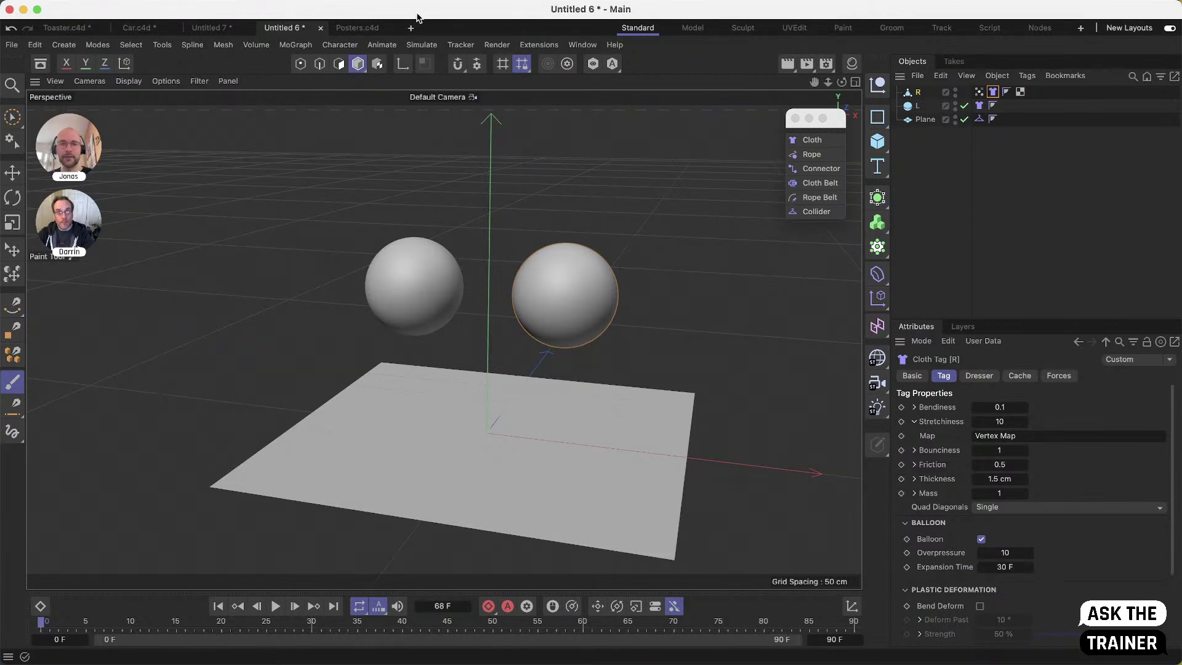
In Posters.c4d, play the simulation while moving the Spherical Field over the posters and back beside the left poster's upper-left corner, and rewind to the start
click(357, 28)
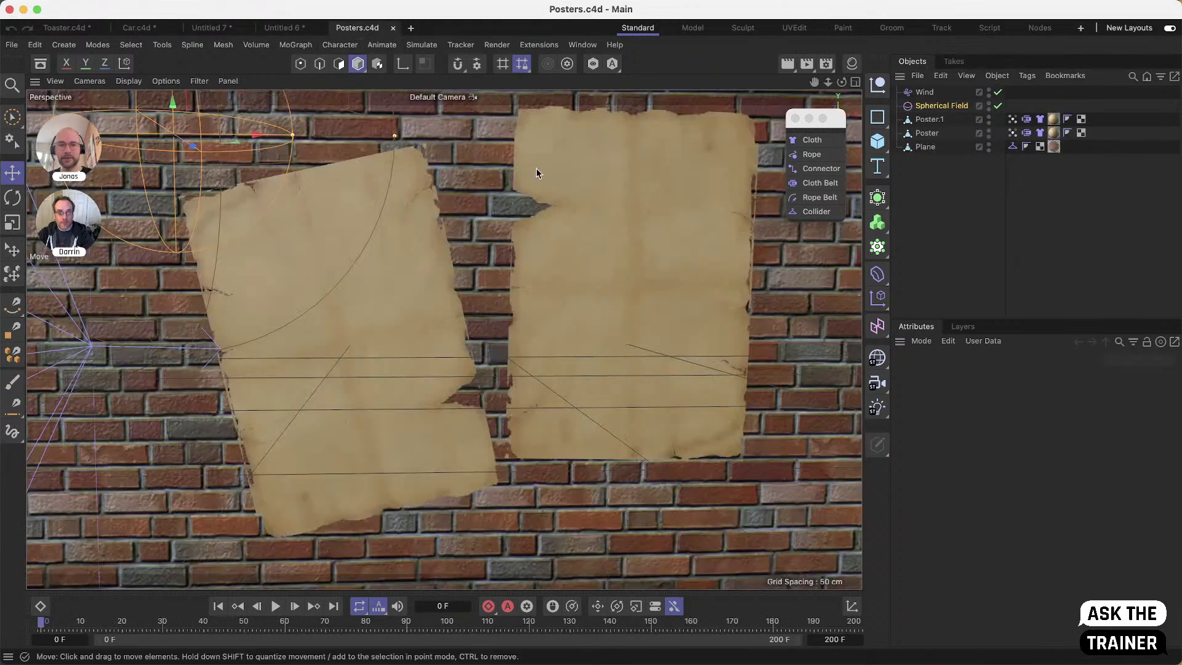
click(276, 607)
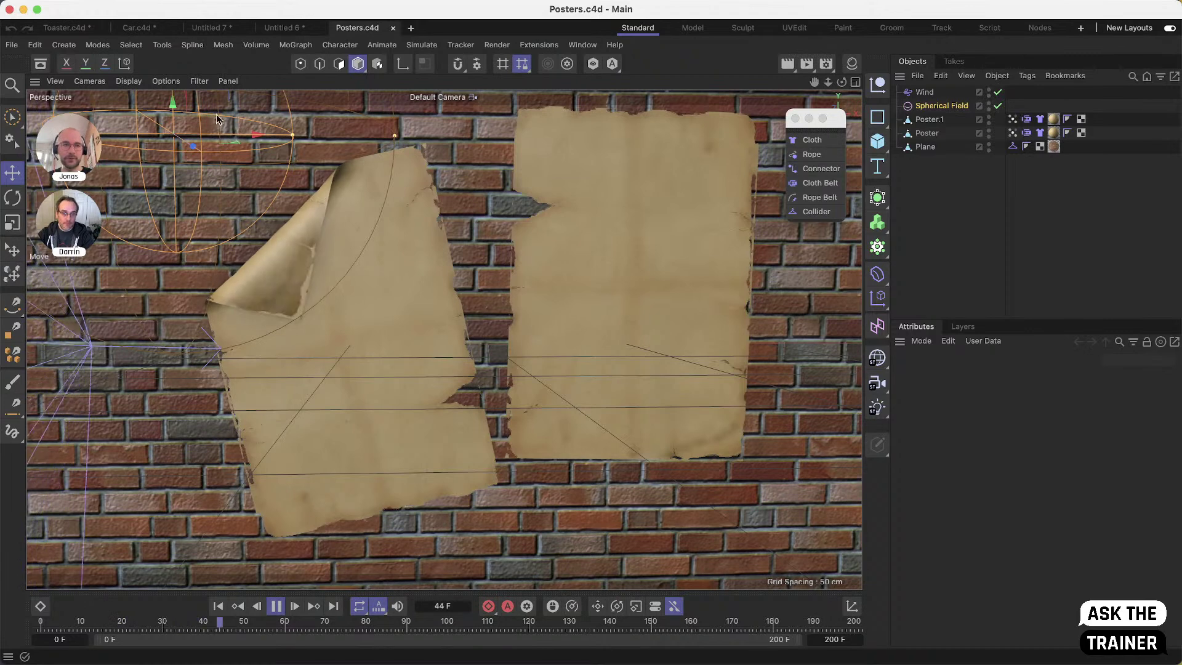
click(216, 135)
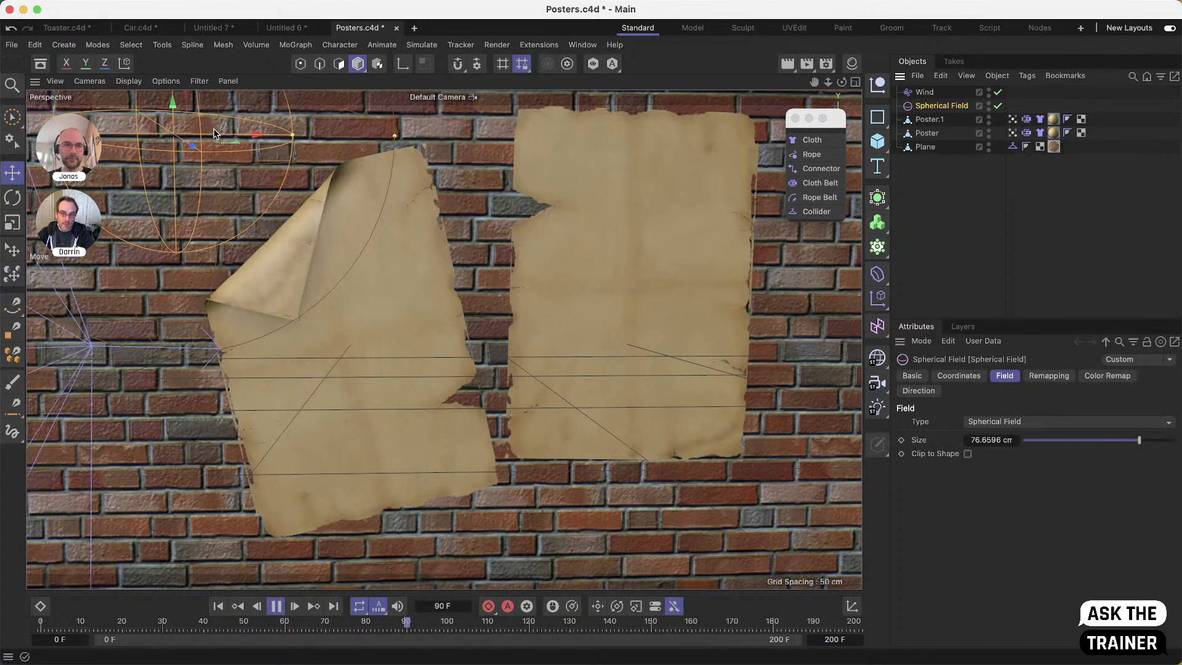
alt+middle_drag(254, 171, 247, 206)
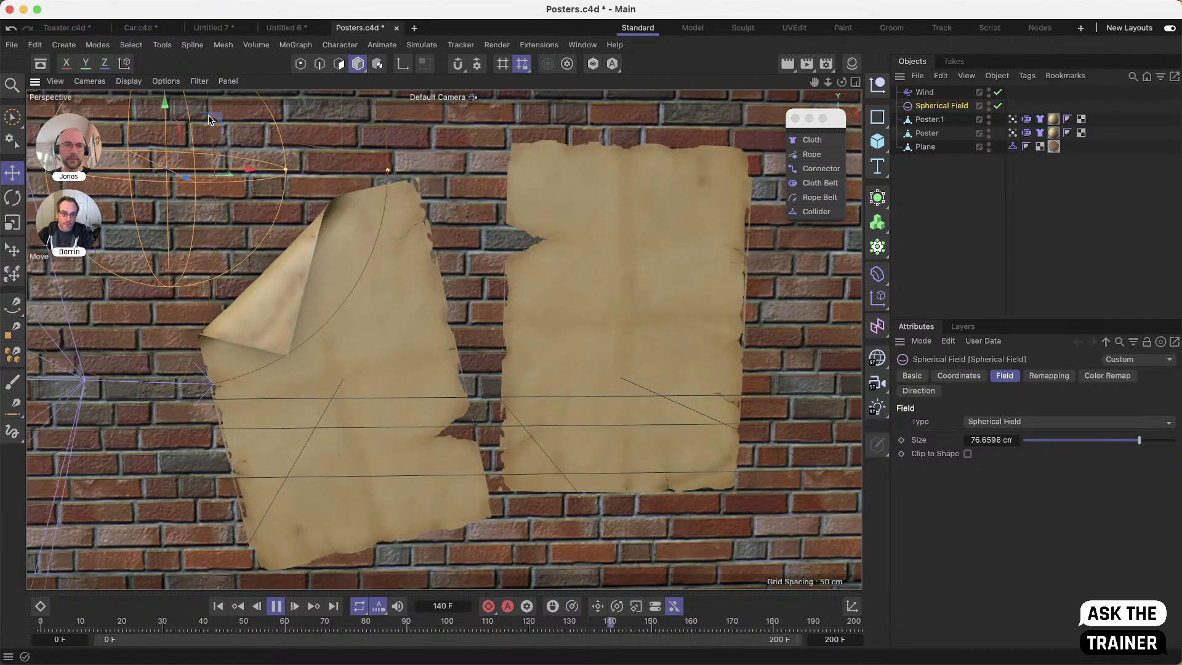
drag(246, 169, 284, 267)
drag(351, 194, 565, 77)
drag(536, 130, 174, 126)
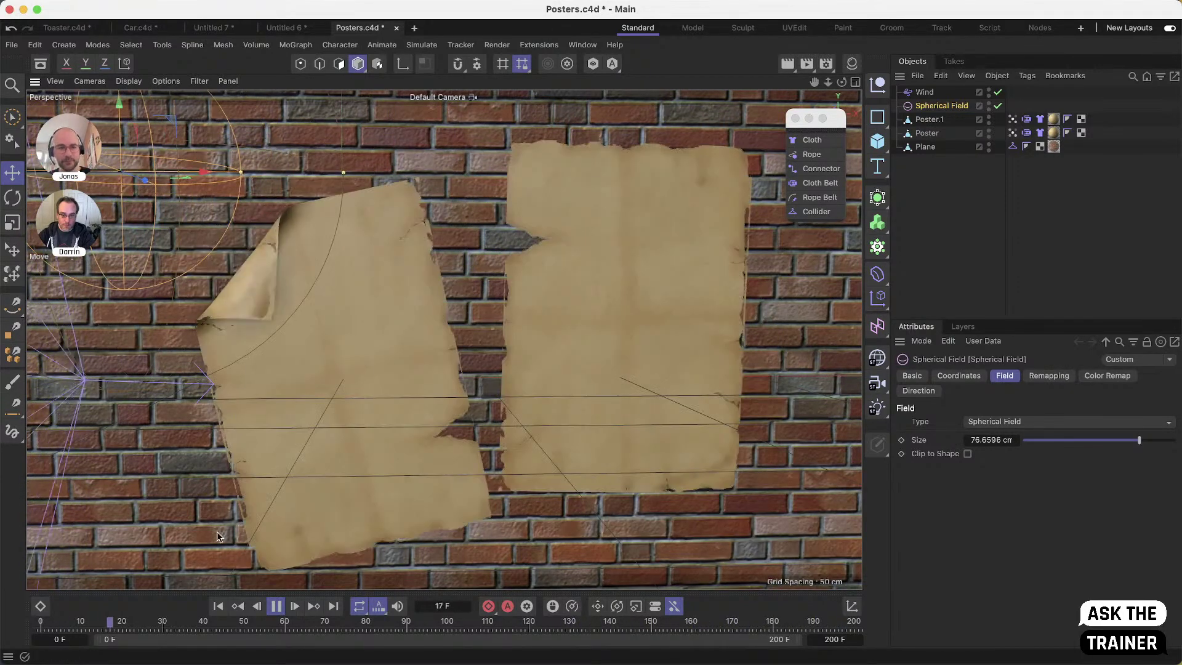
click(275, 607)
click(221, 609)
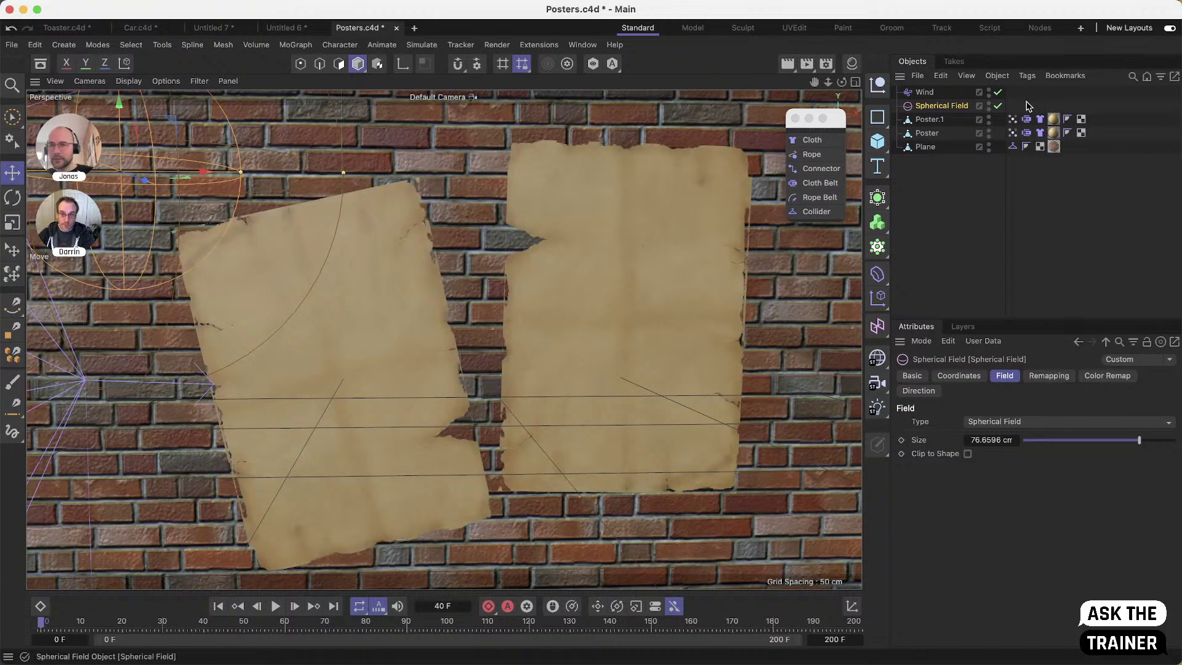
Delete the Cloth Belt tags and vertex map tags from Poster.1 and Poster
shift+click(1027, 132)
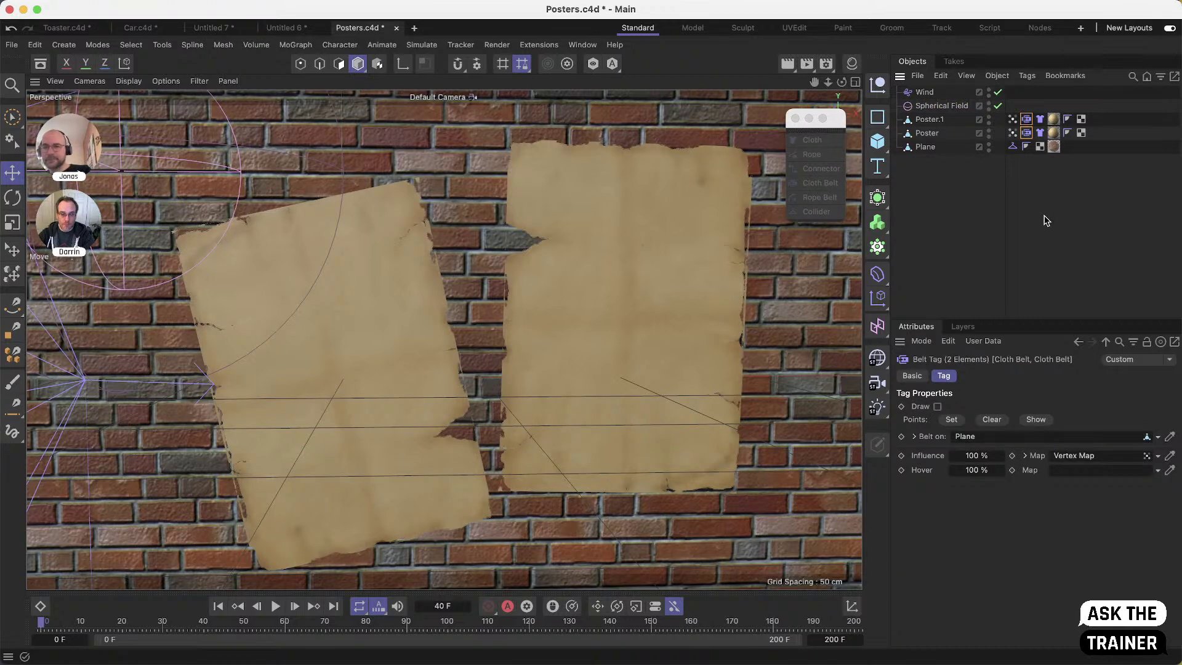
key(Delete)
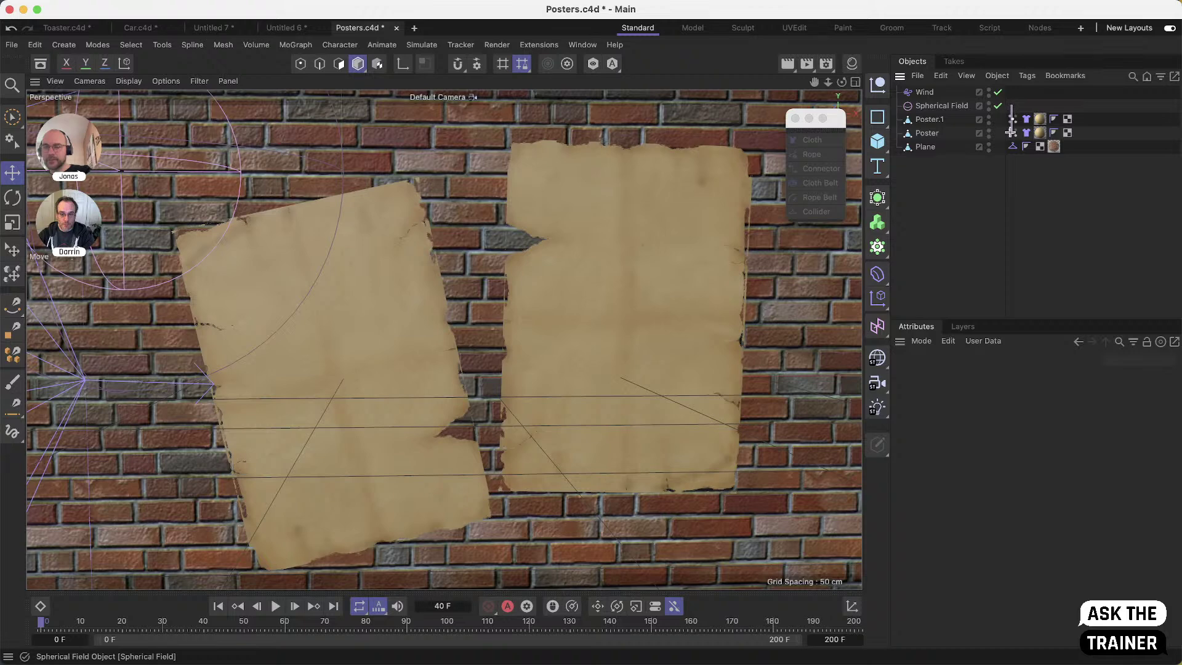
click(1044, 187)
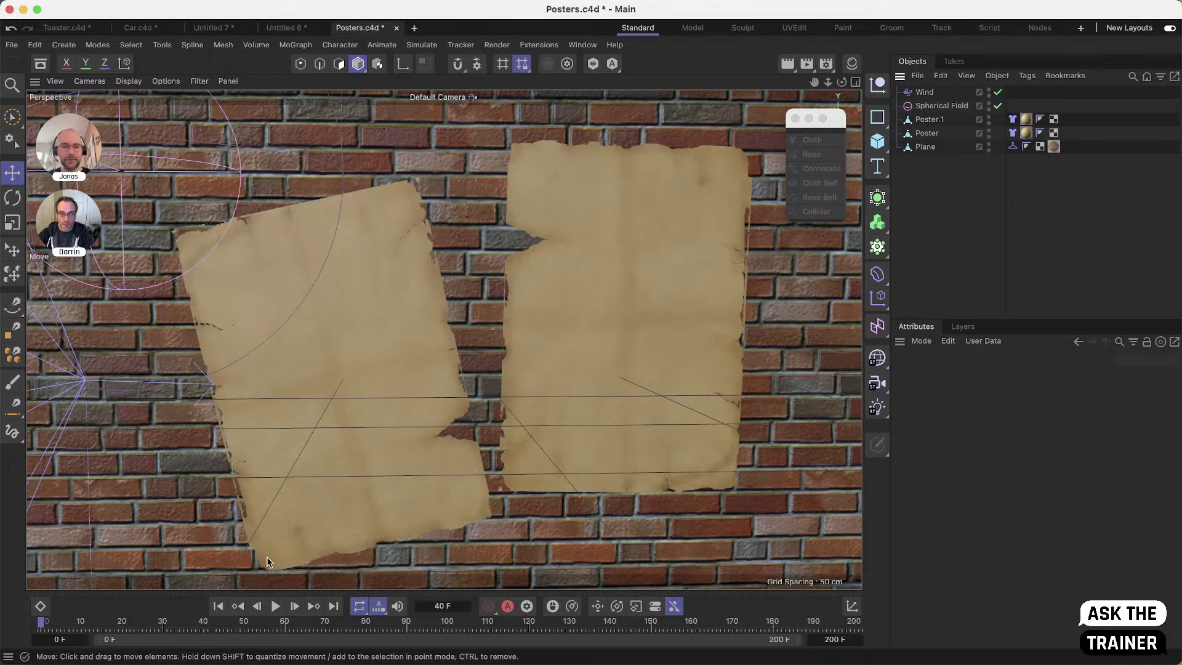
Play the simulation of the unbelted posters and return to the first frame
click(275, 607)
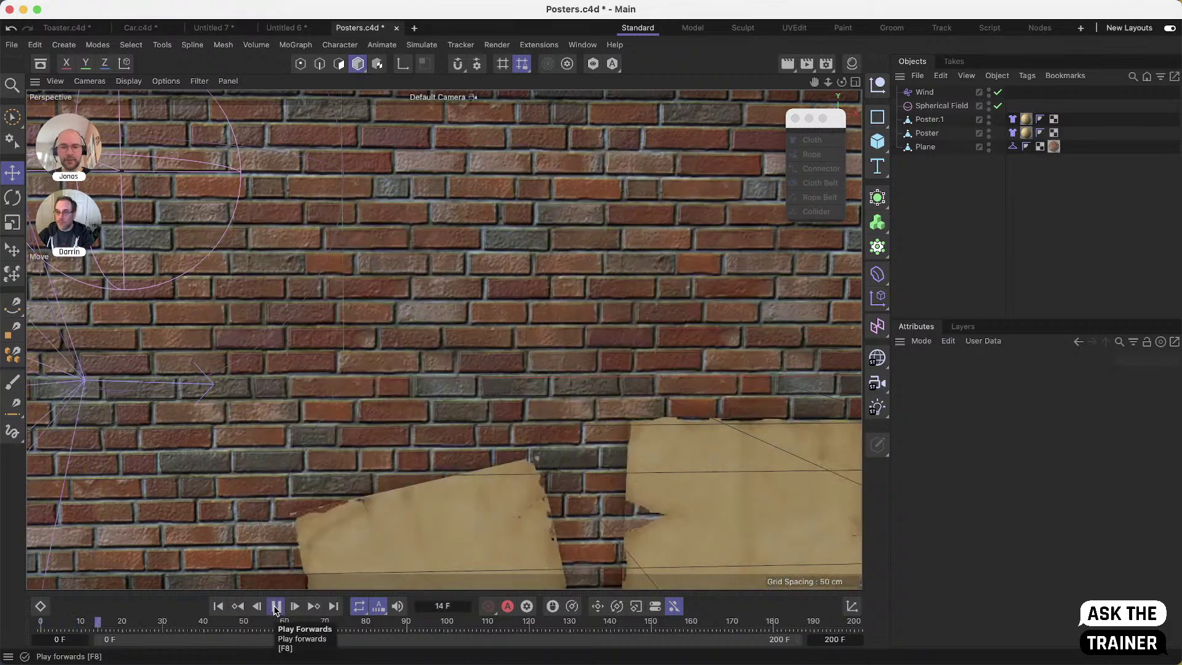
click(217, 607)
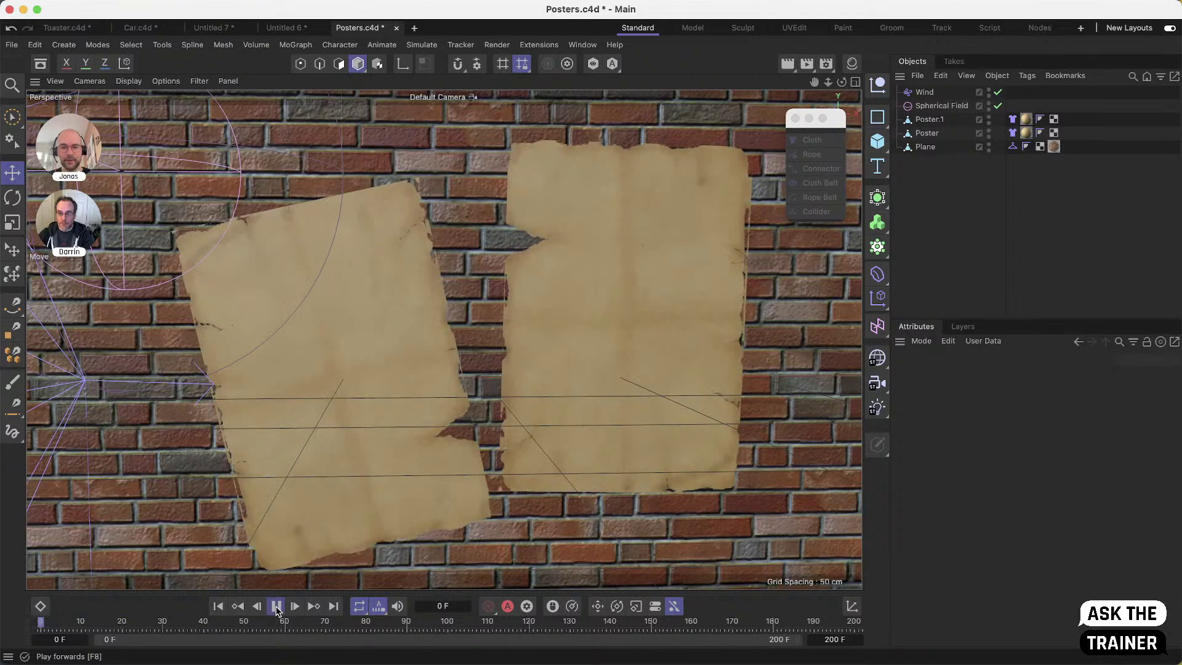
click(277, 607)
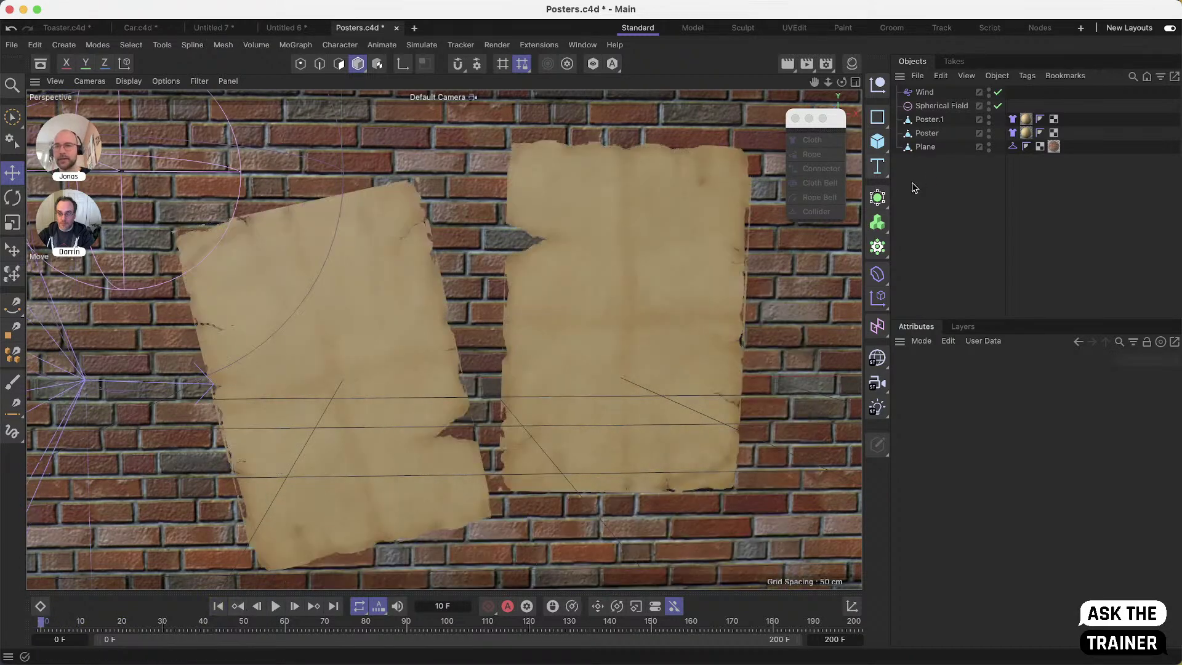
Add new Cloth Belt tags to Poster.1 and Poster together
alt+drag(630, 287, 508, 259)
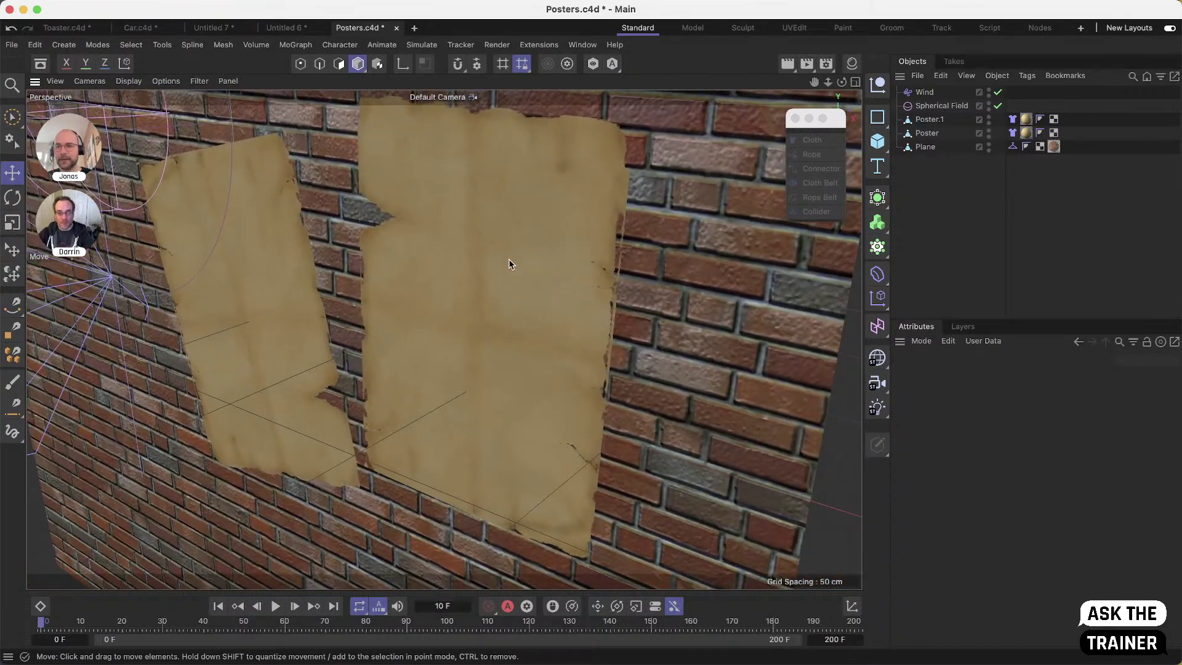
click(930, 119)
shift+click(926, 133)
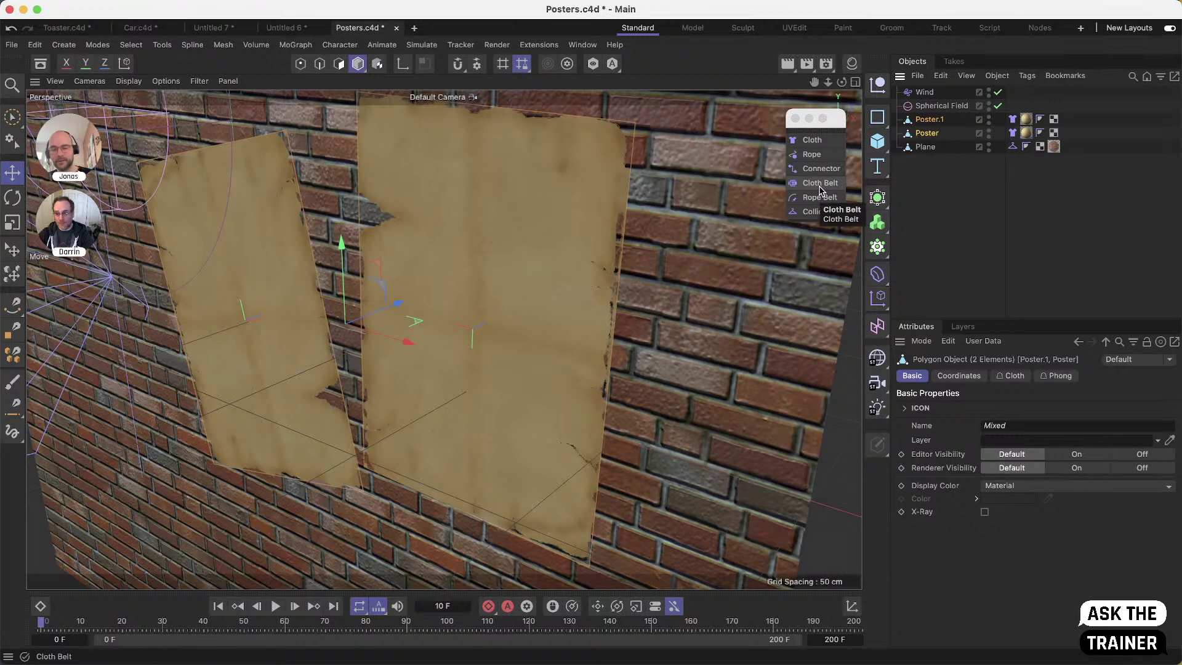
click(819, 189)
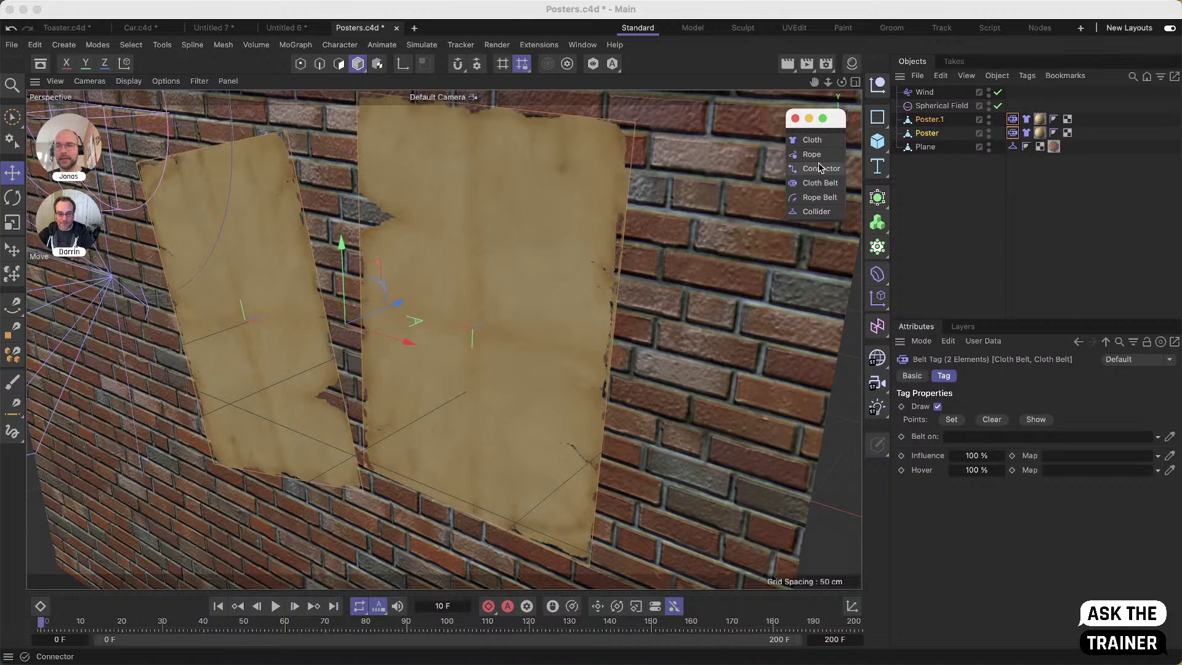
Set the Plane as the Belt on object for both posters and assign all their points to the belts
click(300, 64)
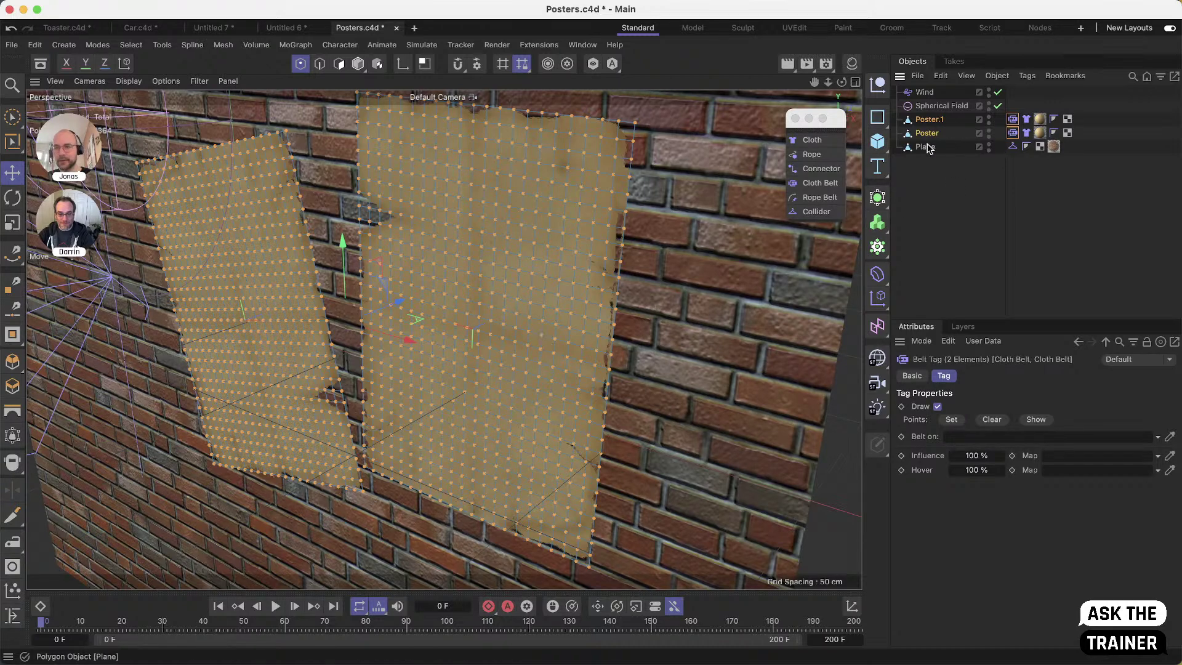
drag(925, 151, 968, 438)
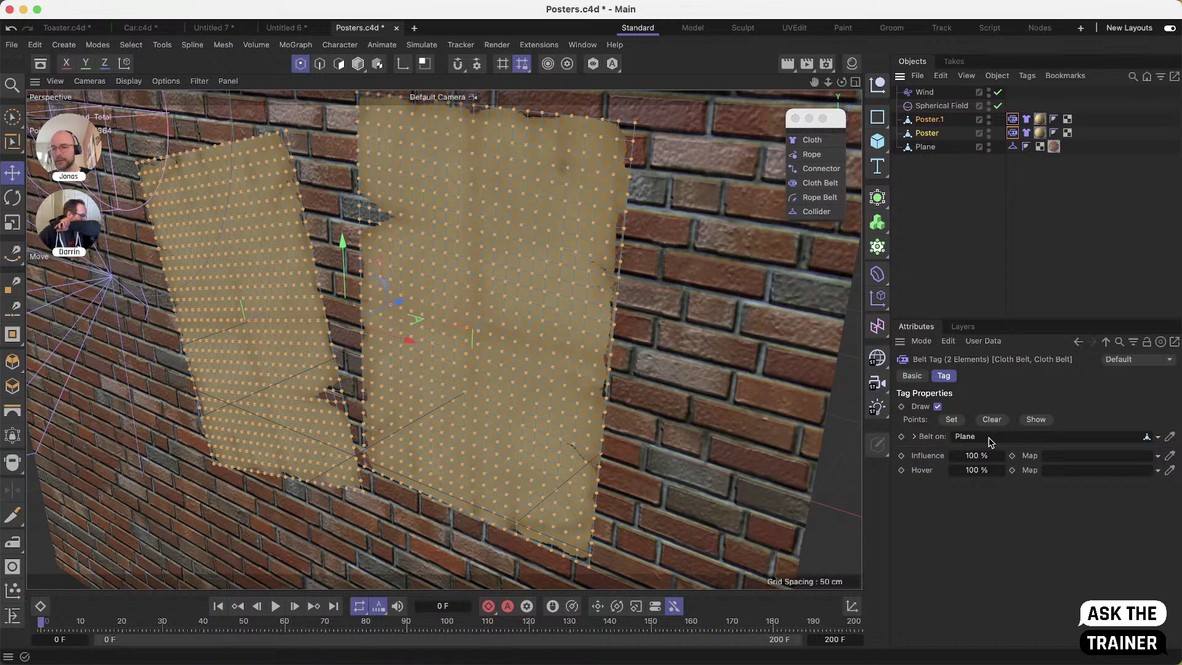
click(952, 419)
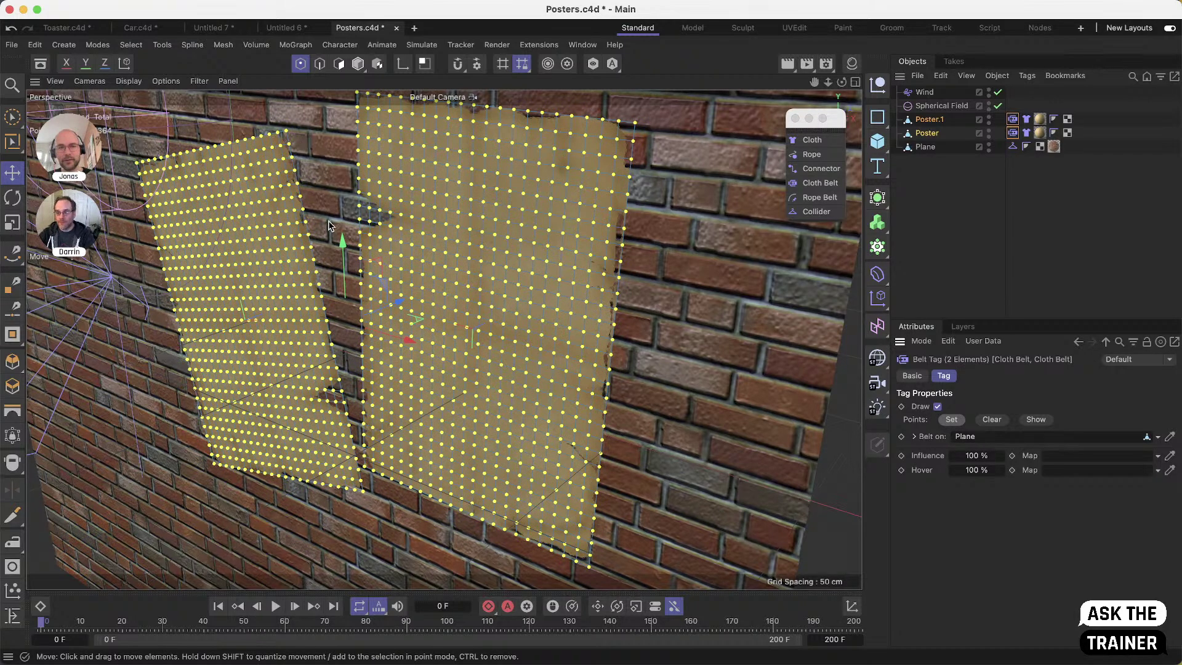
Play the belted simulation, turn off Draw in both belt tags, return to model mode and rewind to the start
click(276, 606)
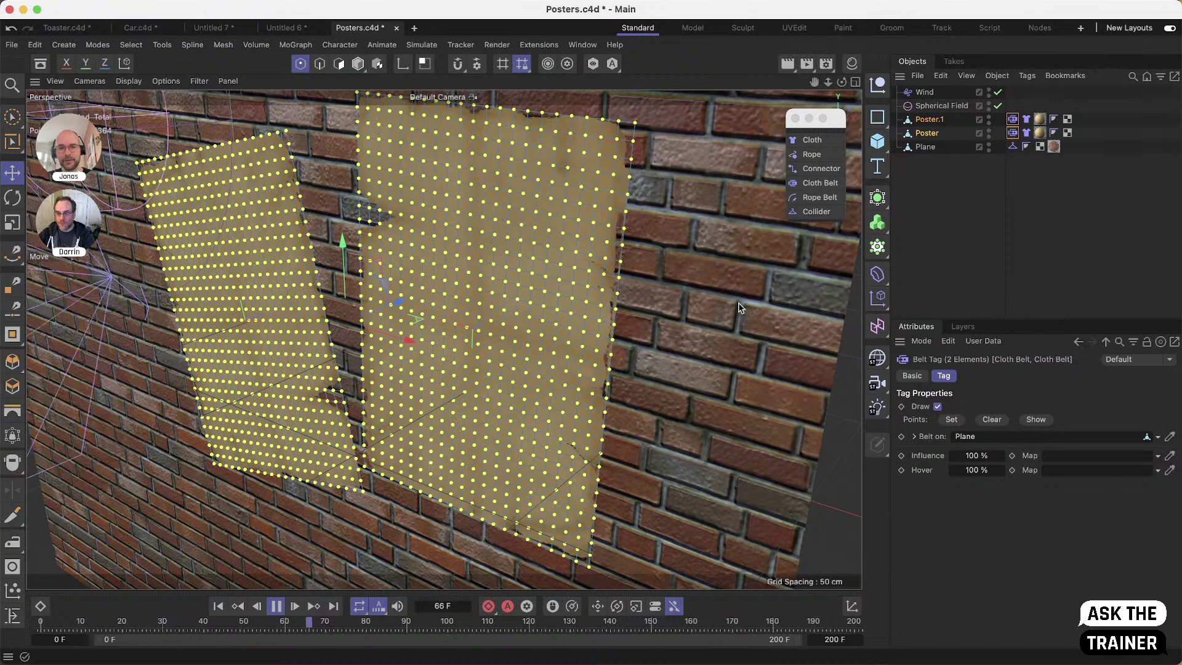
click(937, 407)
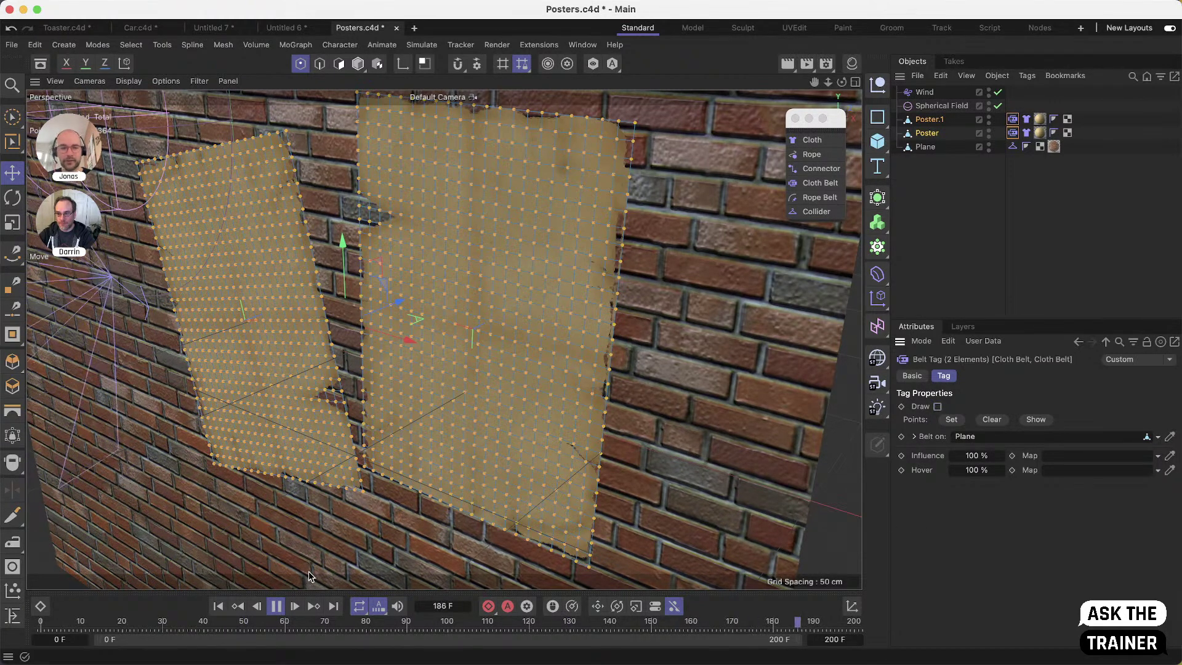
click(361, 63)
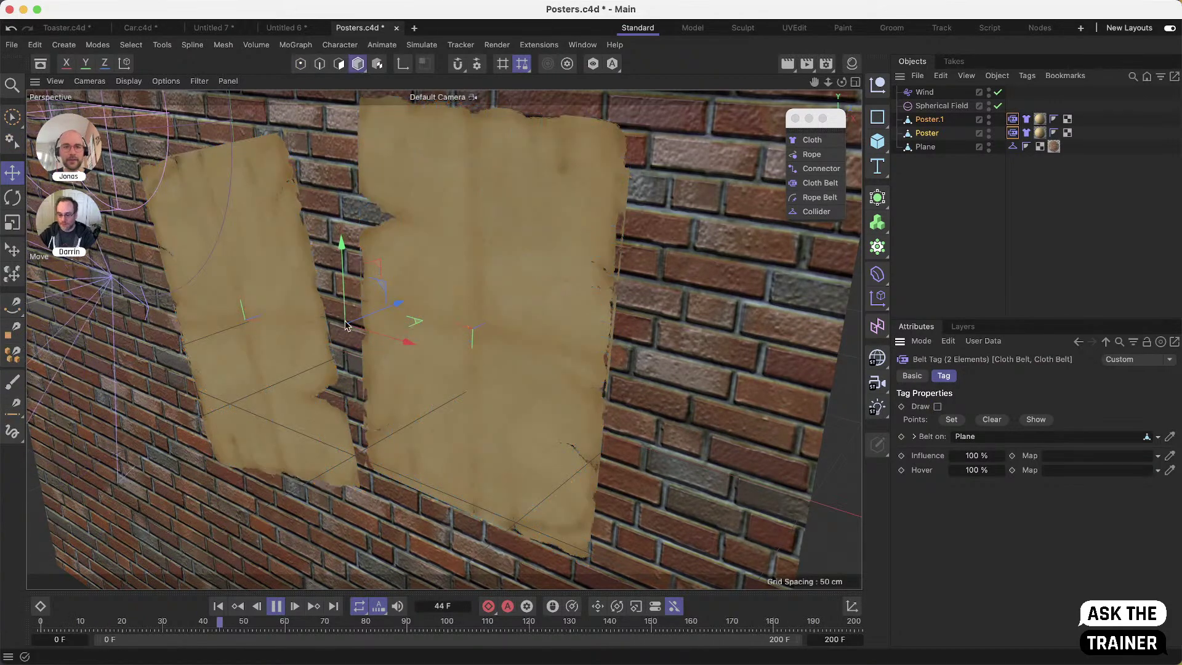
click(276, 607)
click(218, 606)
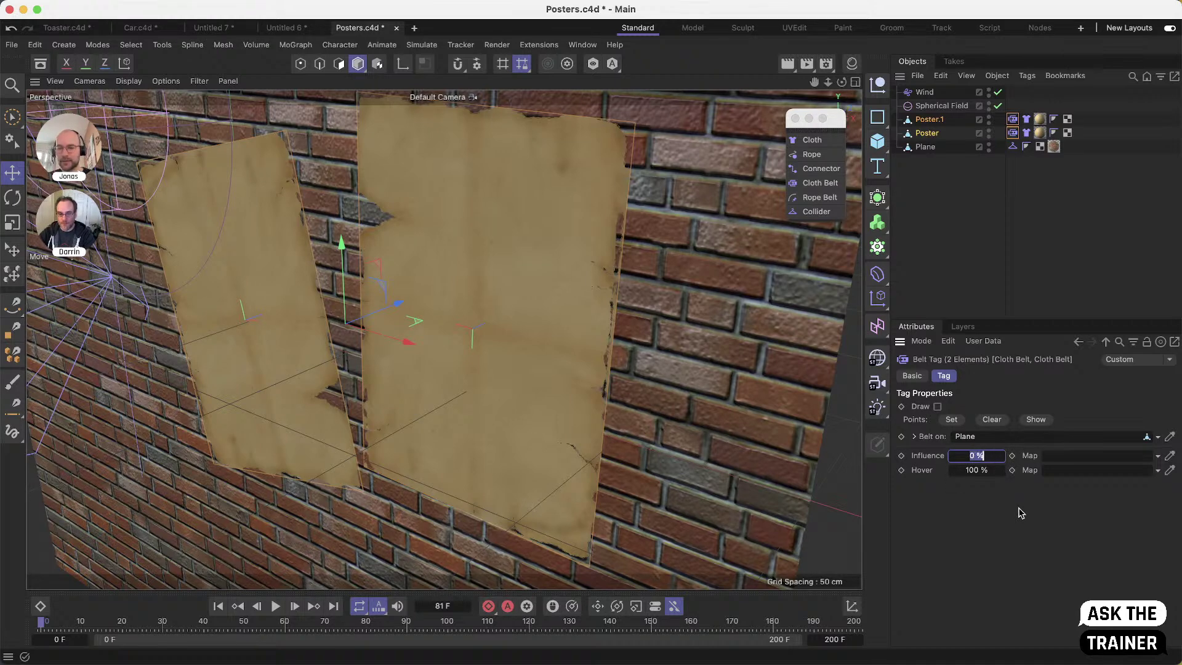
Play the simulation with both belt tags' Influence at 0 % and return to the first frame
click(276, 606)
click(276, 606)
click(218, 606)
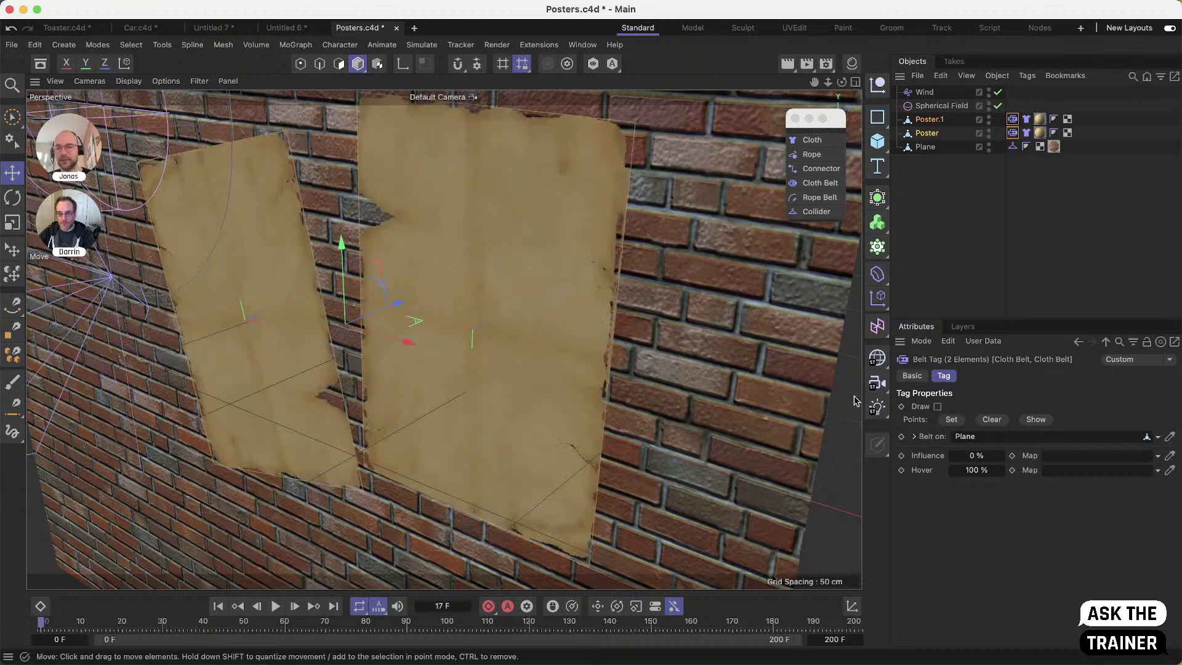
Set the Influence of both belt tags to 100 %, play the simulation and rewind to the start
click(977, 456)
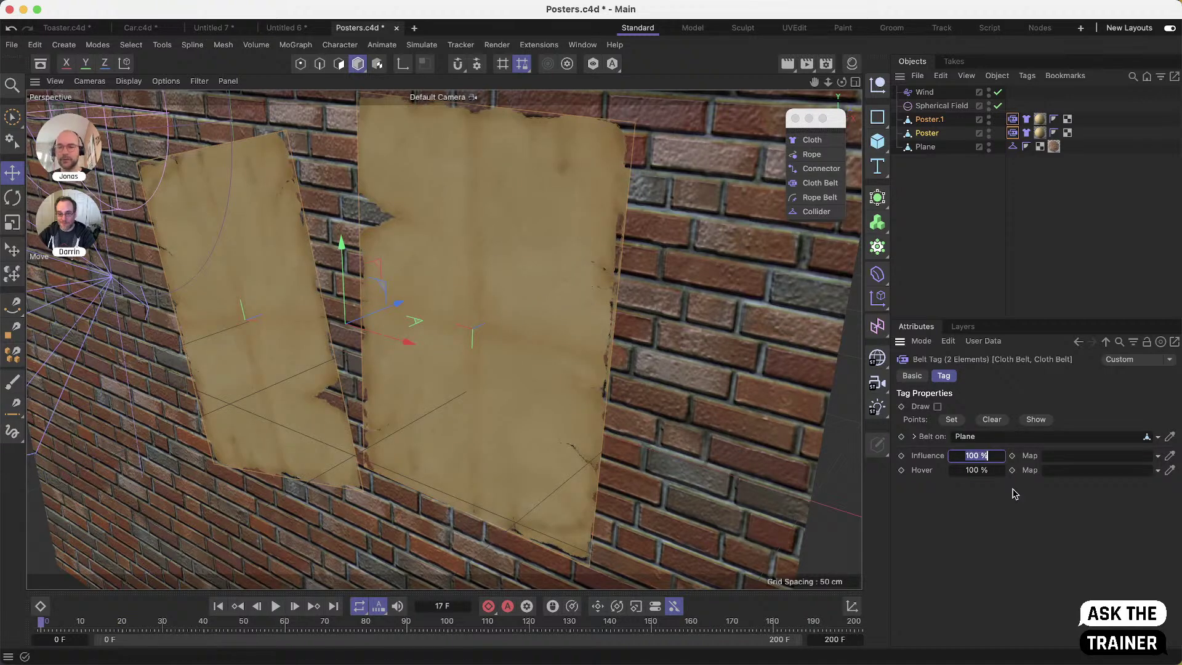
click(276, 606)
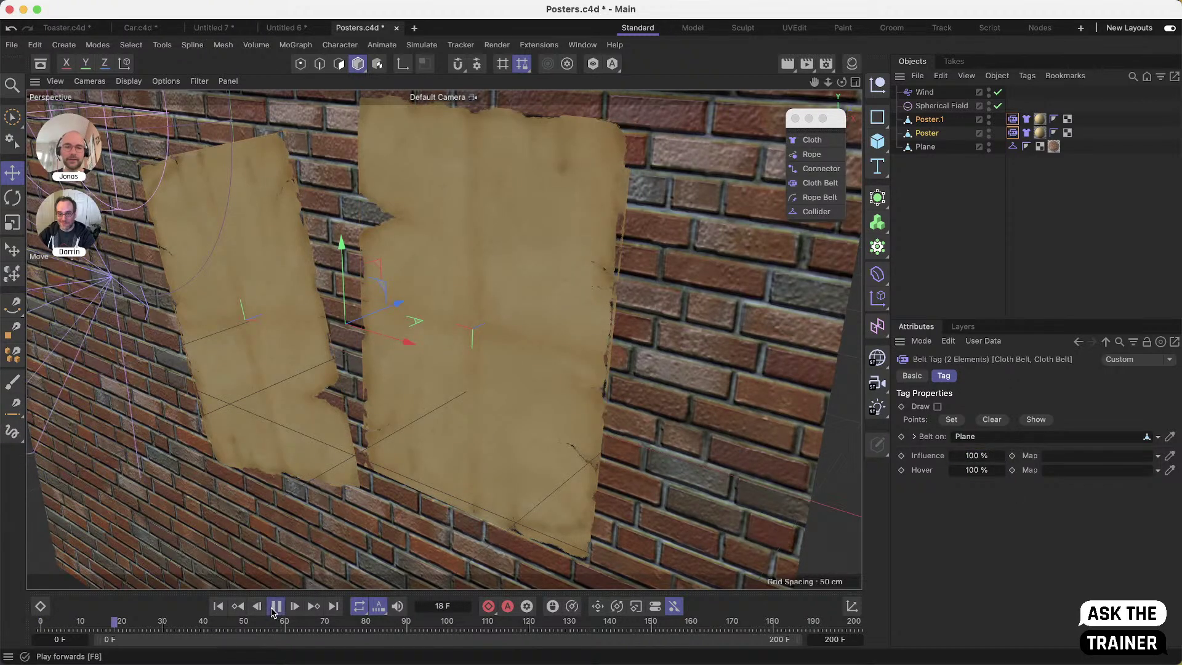
click(276, 606)
click(218, 607)
Paint a vertex map patch on Poster.1 around the torn notch in its left edge
alt+drag(457, 366, 546, 349)
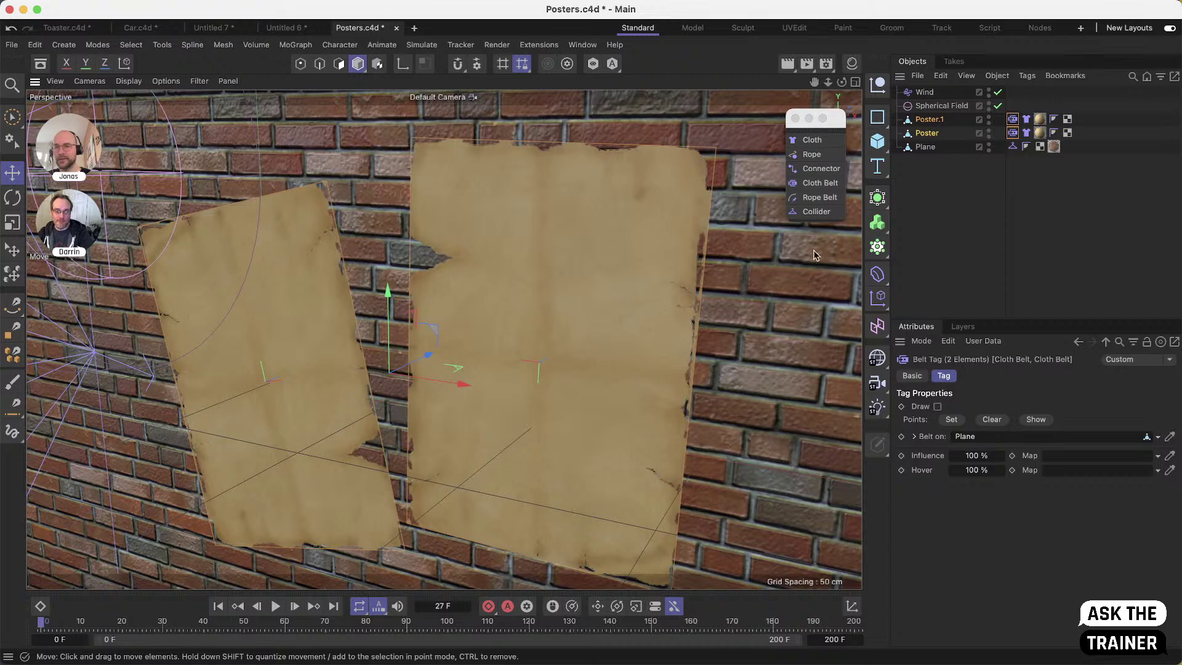
click(929, 119)
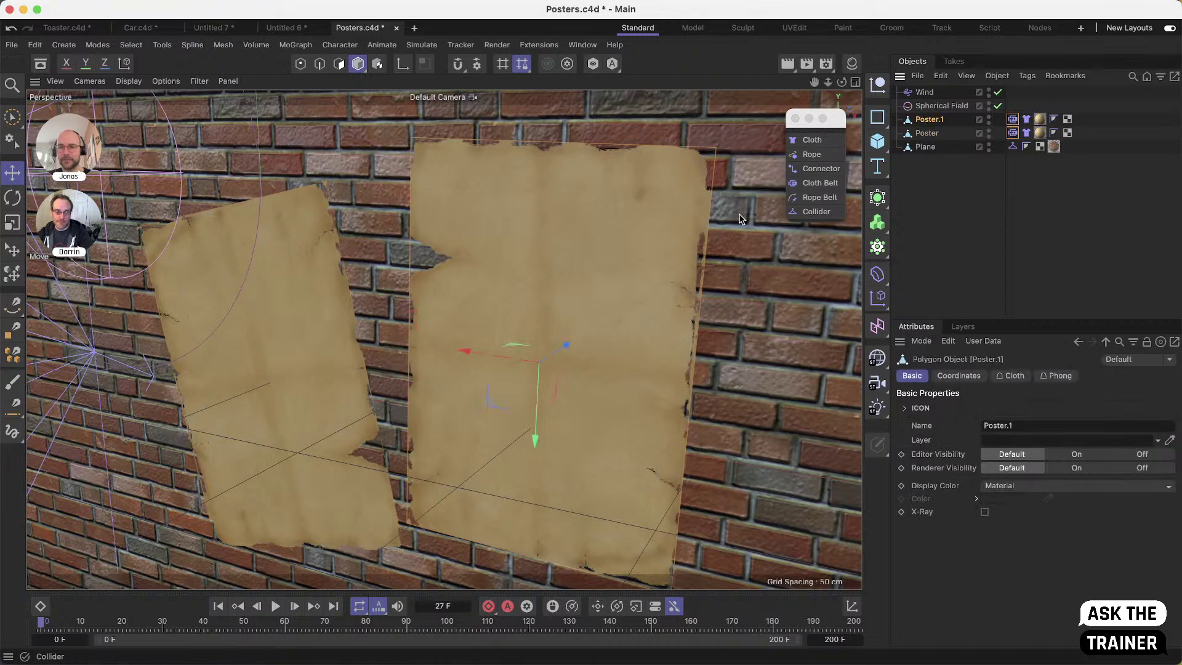
click(13, 381)
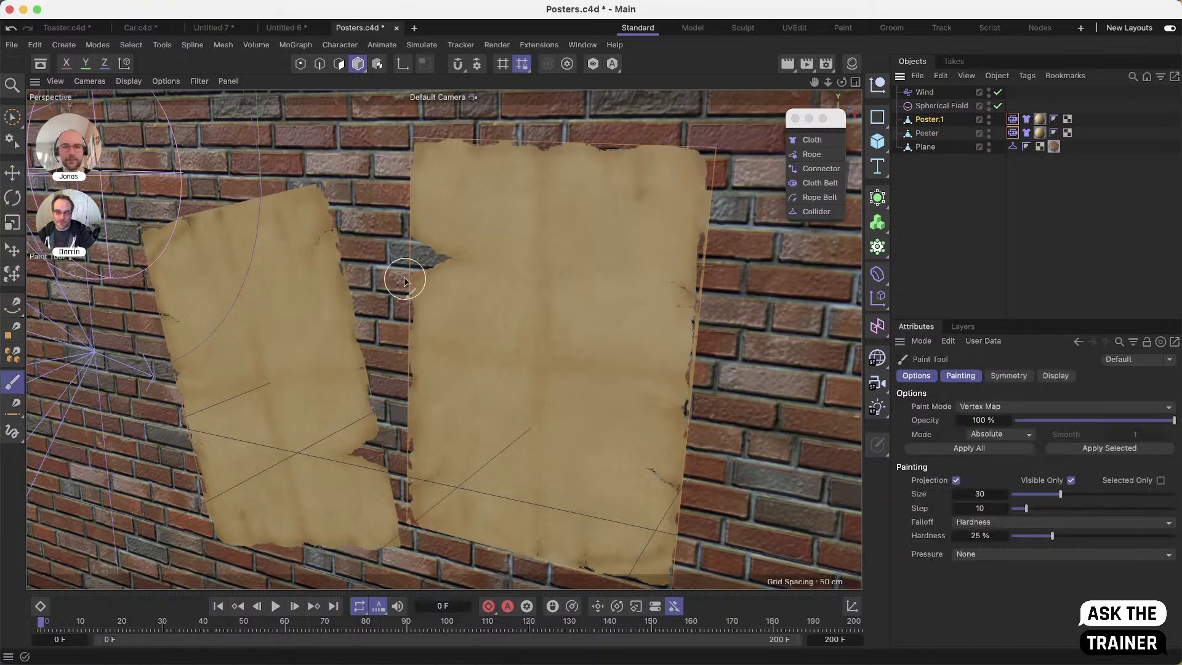
mouse_move(396, 280)
mouse_down()
mouse_move(462, 285)
mouse_move(471, 311)
mouse_up()
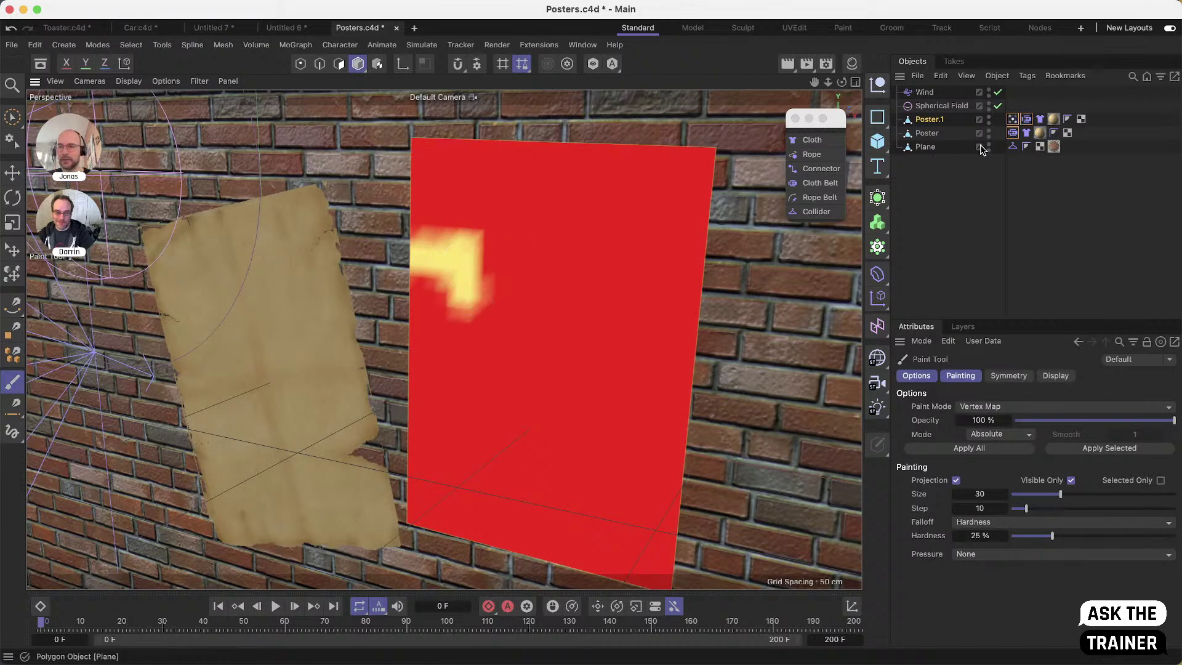
Paint a curved vertex map patch on Poster and enable Use Fields in both posters' Vertex Map tags
click(927, 133)
mouse_move(199, 398)
mouse_down()
mouse_move(243, 416)
mouse_move(229, 457)
mouse_up()
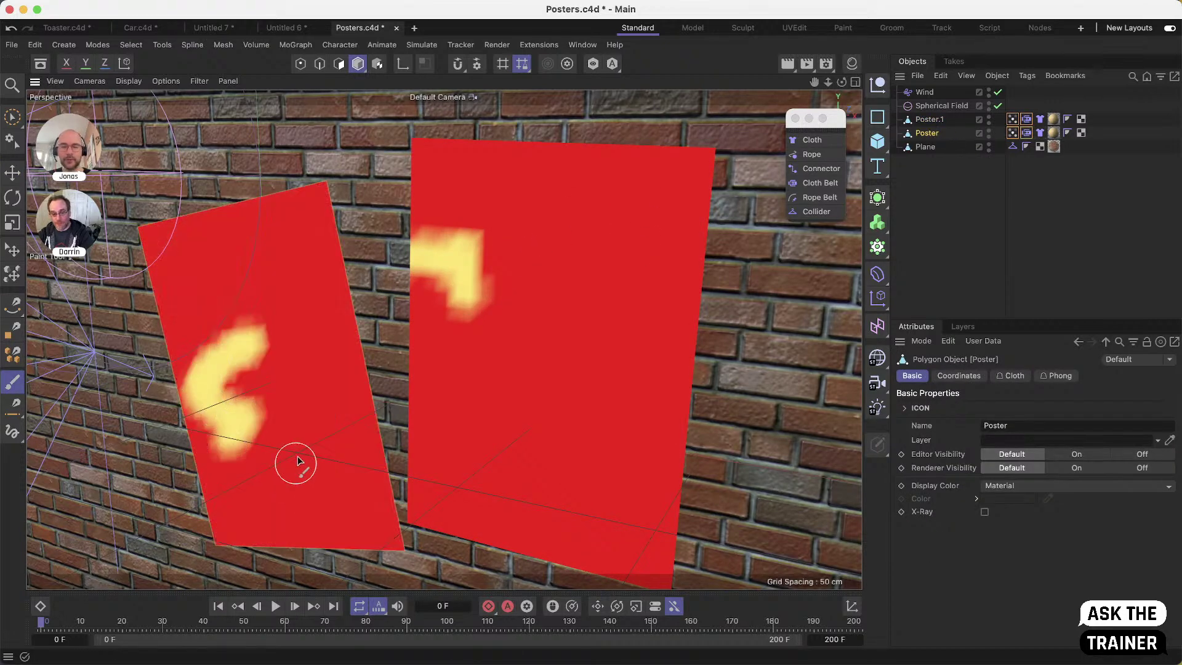
click(1012, 119)
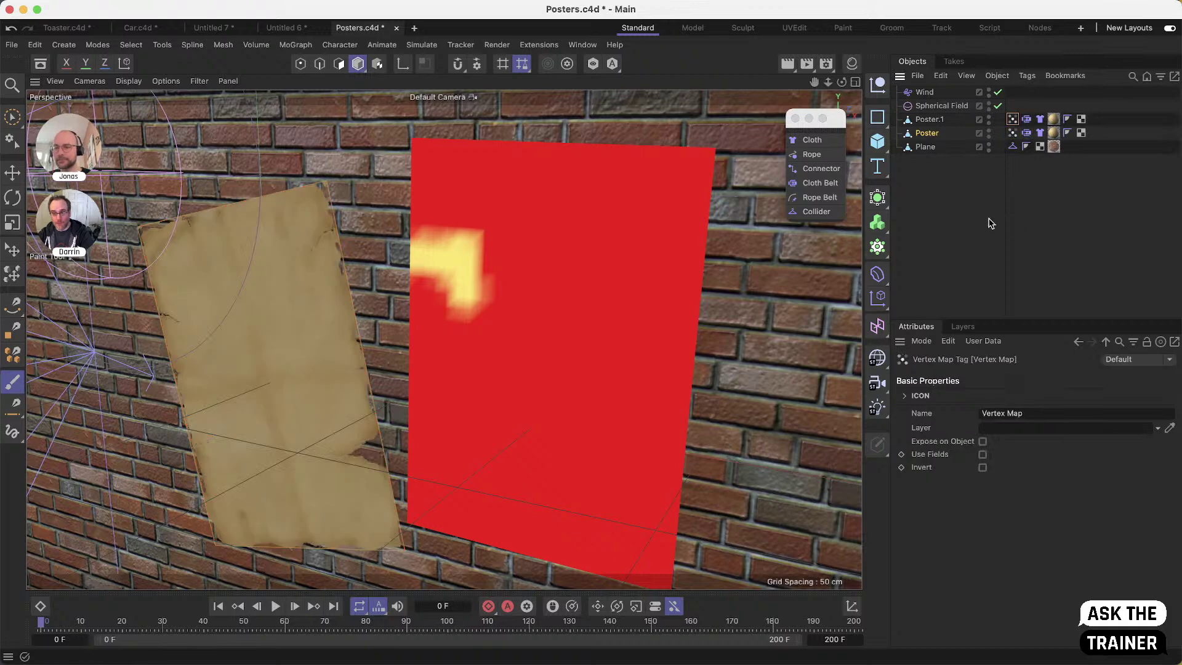
ctrl+click(1012, 133)
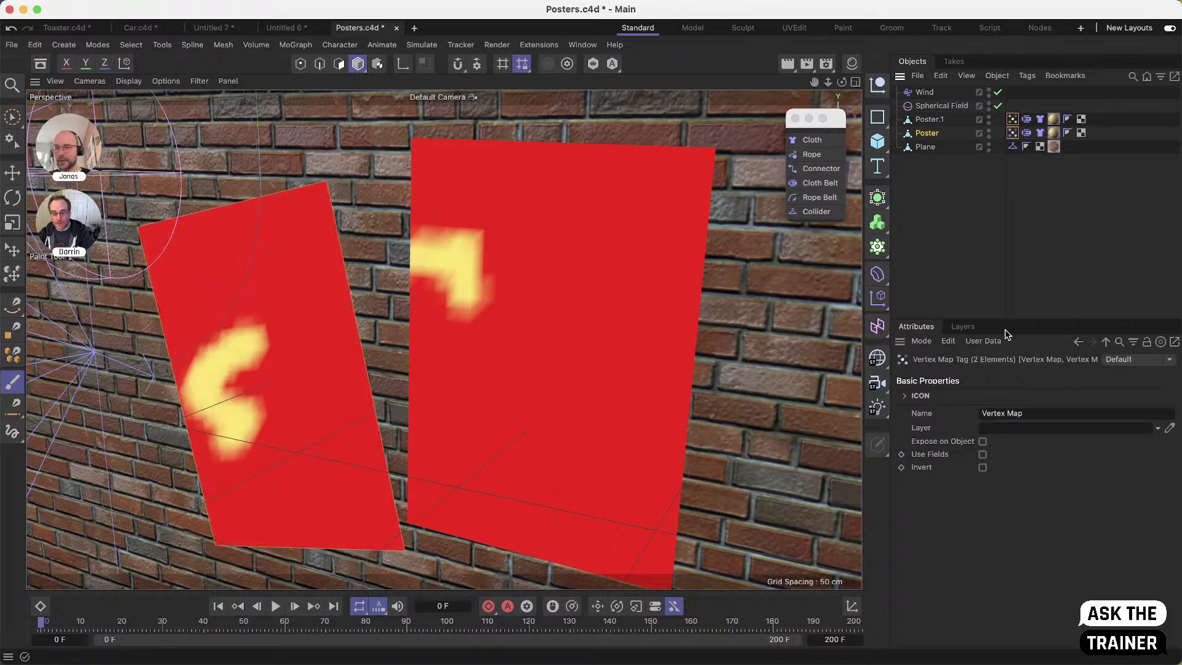
click(983, 454)
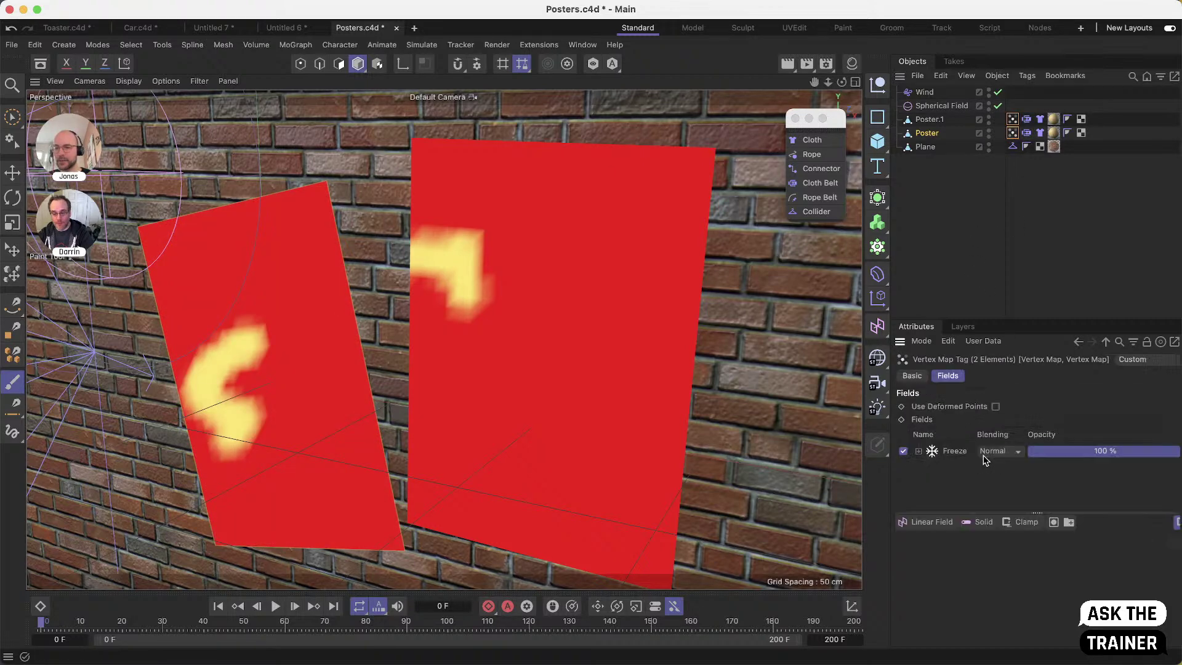
Delete the Freeze layer from the Fields list of both posters' Vertex Map tags
click(1012, 119)
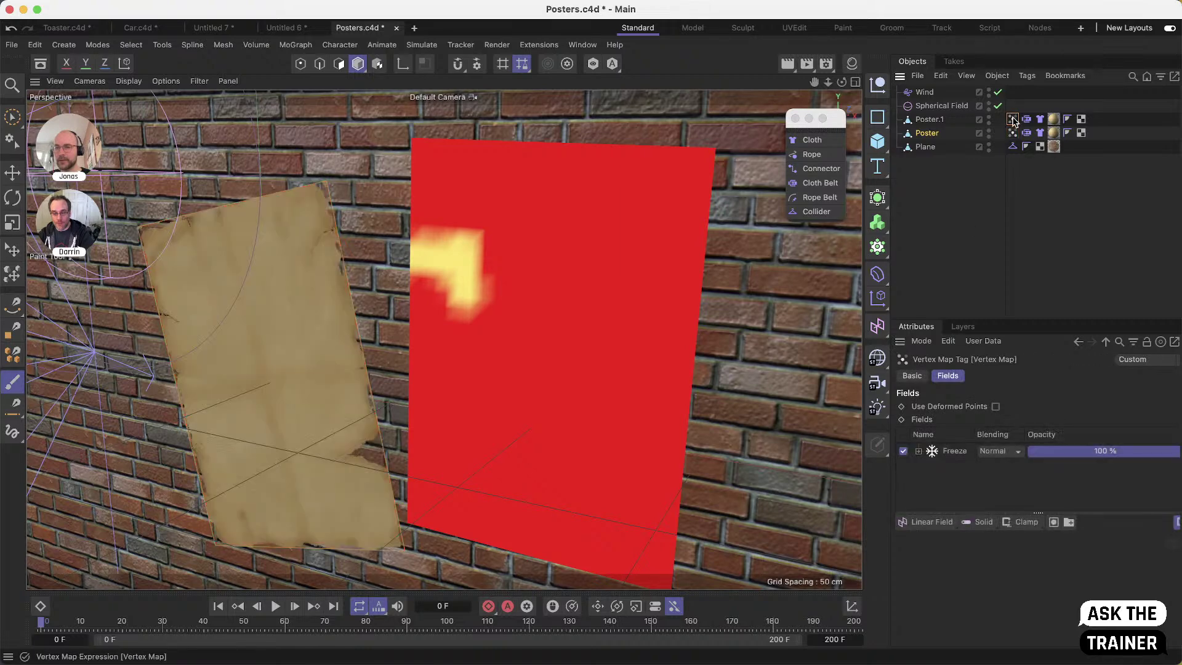
click(956, 452)
key(Delete)
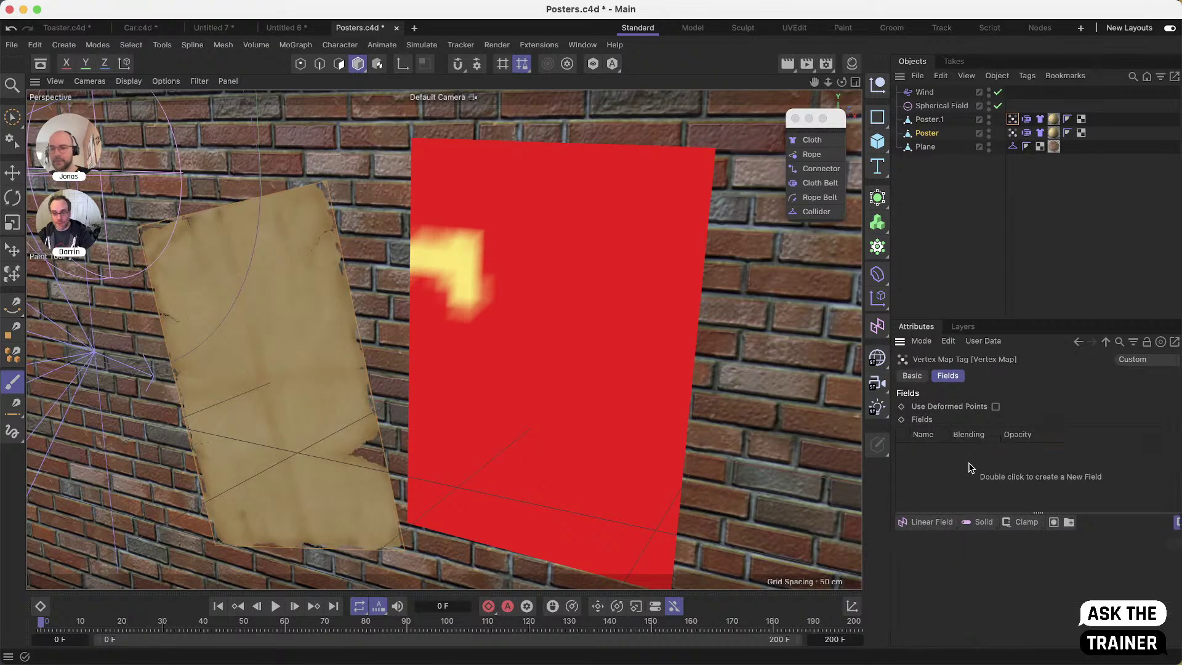
click(1013, 134)
click(955, 452)
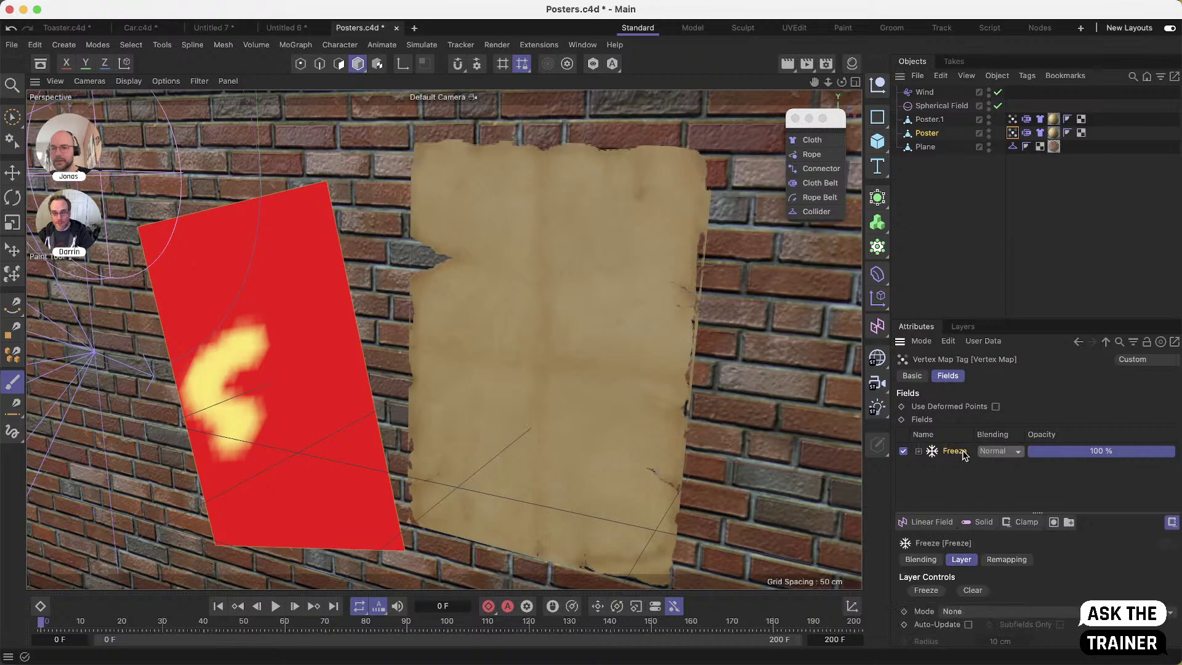
key(Delete)
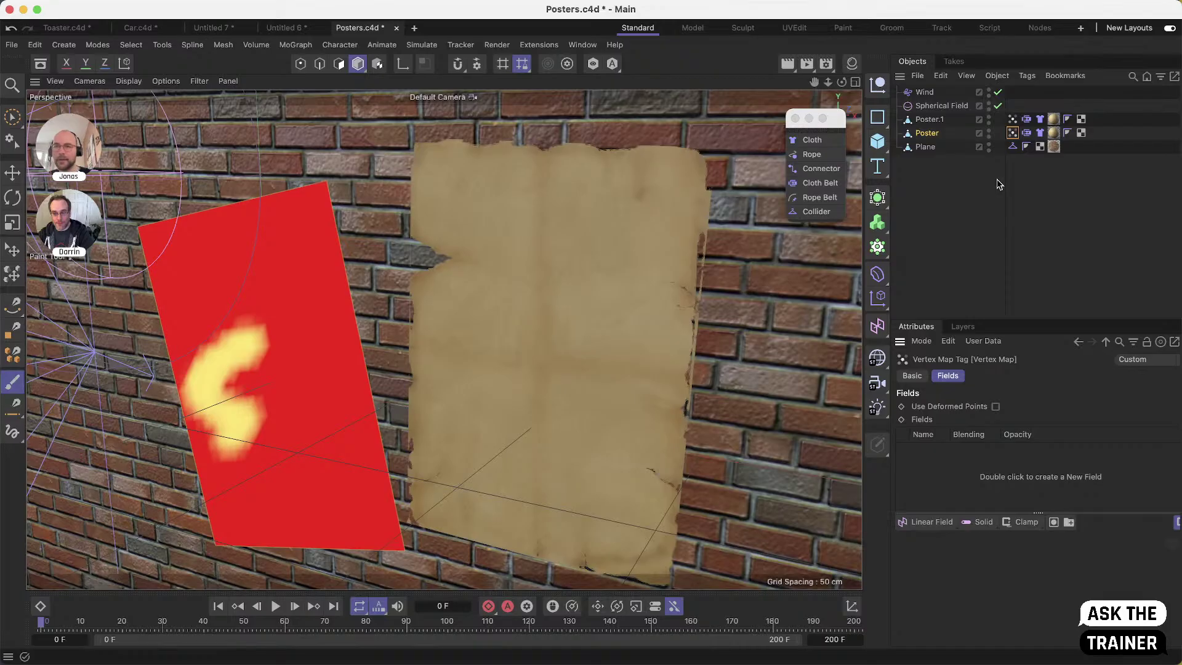
Add the Spherical Field to the Fields list of the Vertex Map tags on Poster.1 and Poster
click(1013, 118)
drag(942, 106, 954, 455)
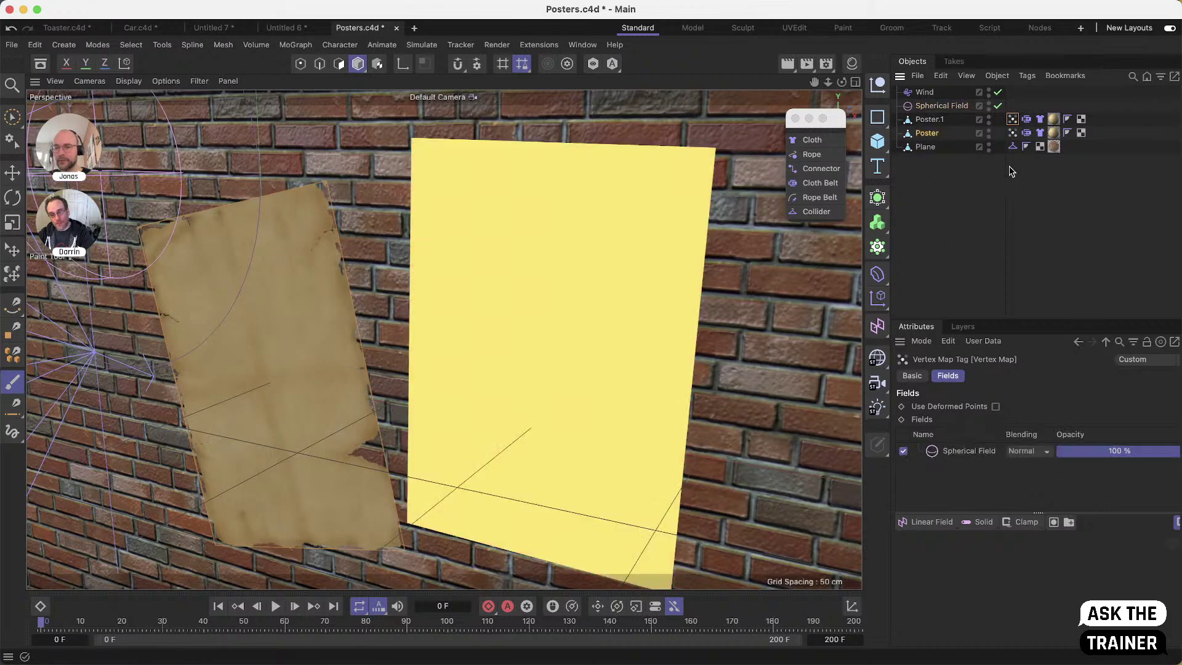
click(1012, 132)
drag(942, 106, 959, 458)
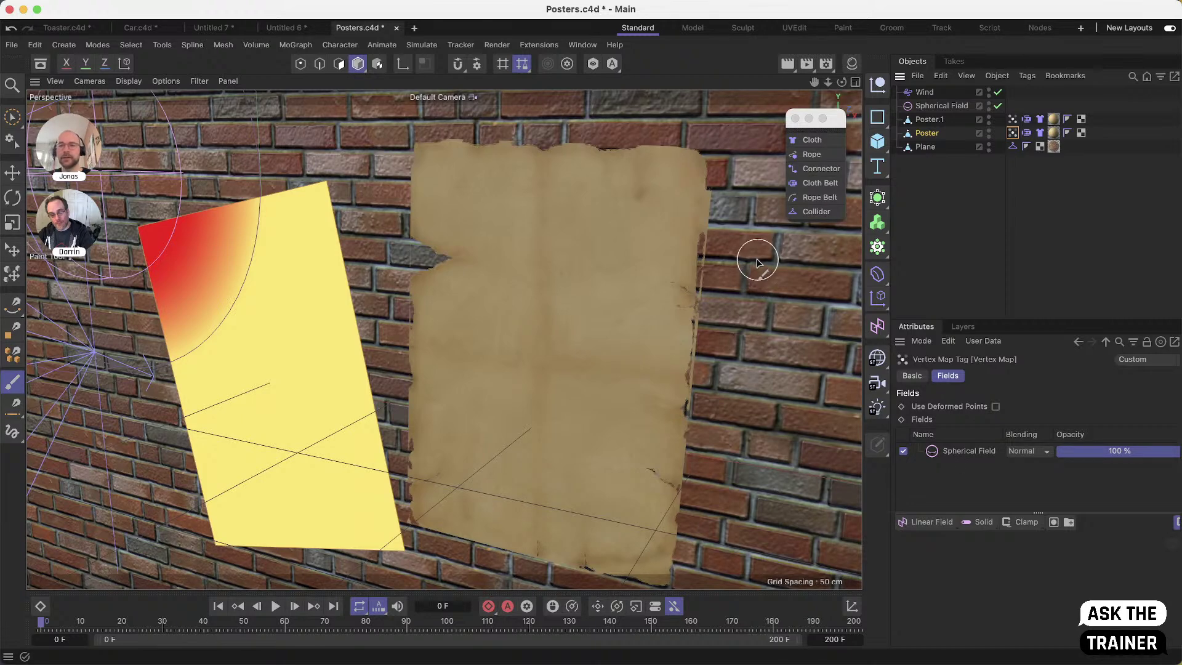
Play the simulation and assign each poster's vertex map as the Influence map of its Cloth Belt tag
click(277, 607)
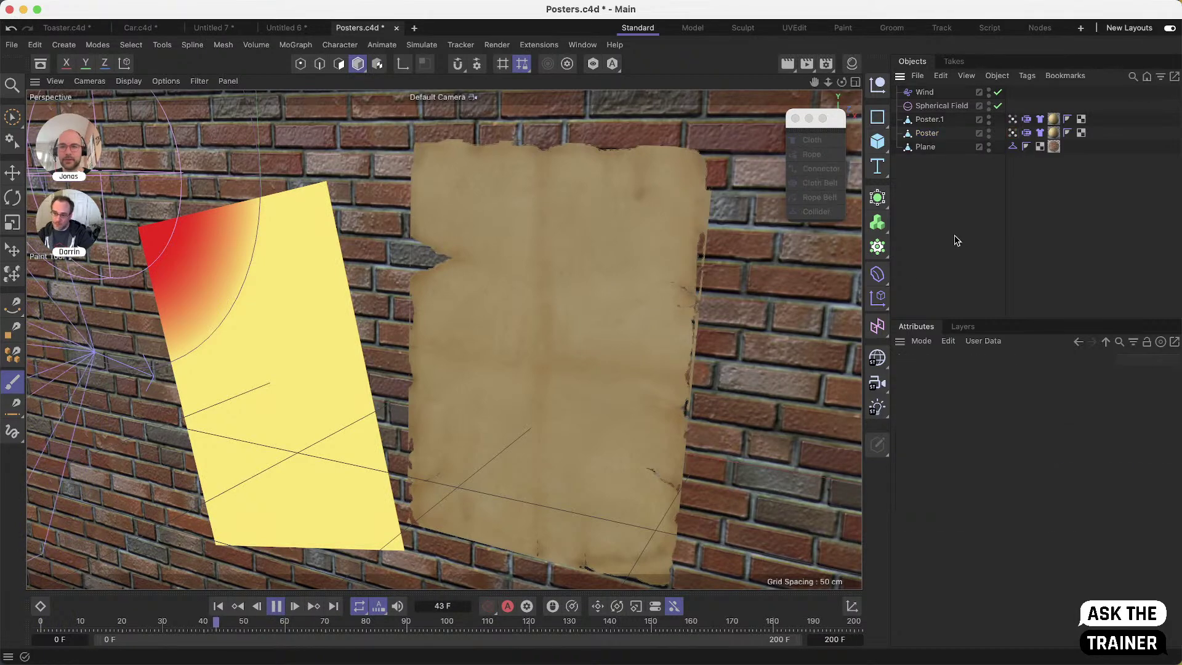
click(955, 235)
alt+drag(187, 331, 347, 301)
click(1027, 120)
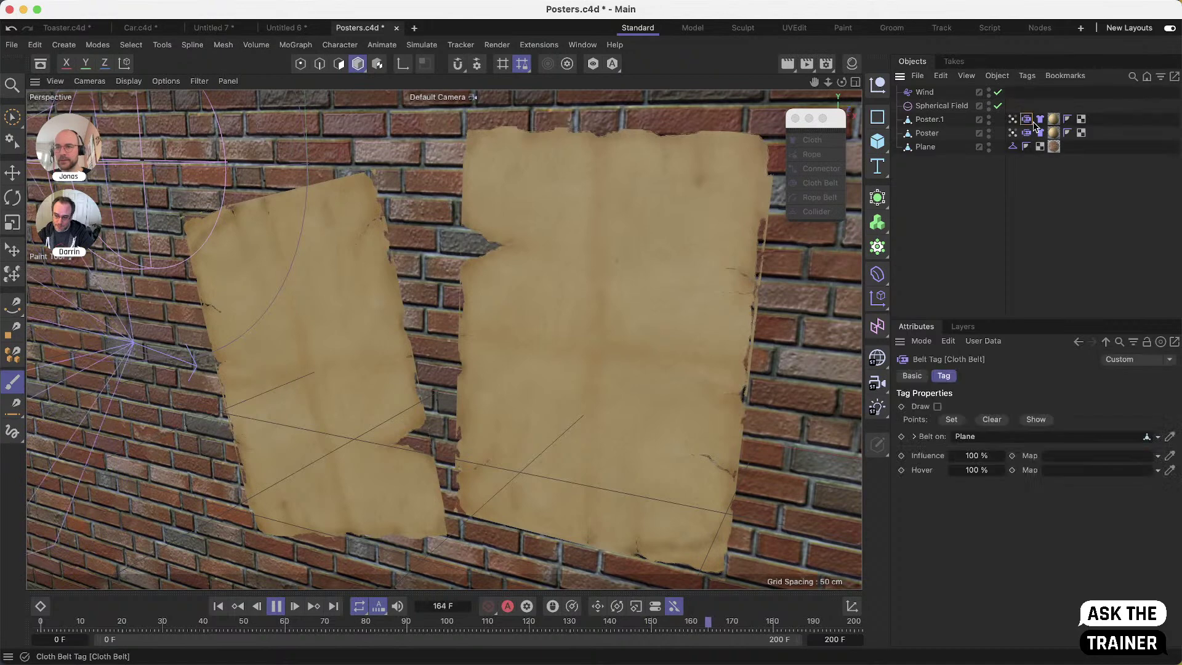
drag(1013, 119, 1109, 441)
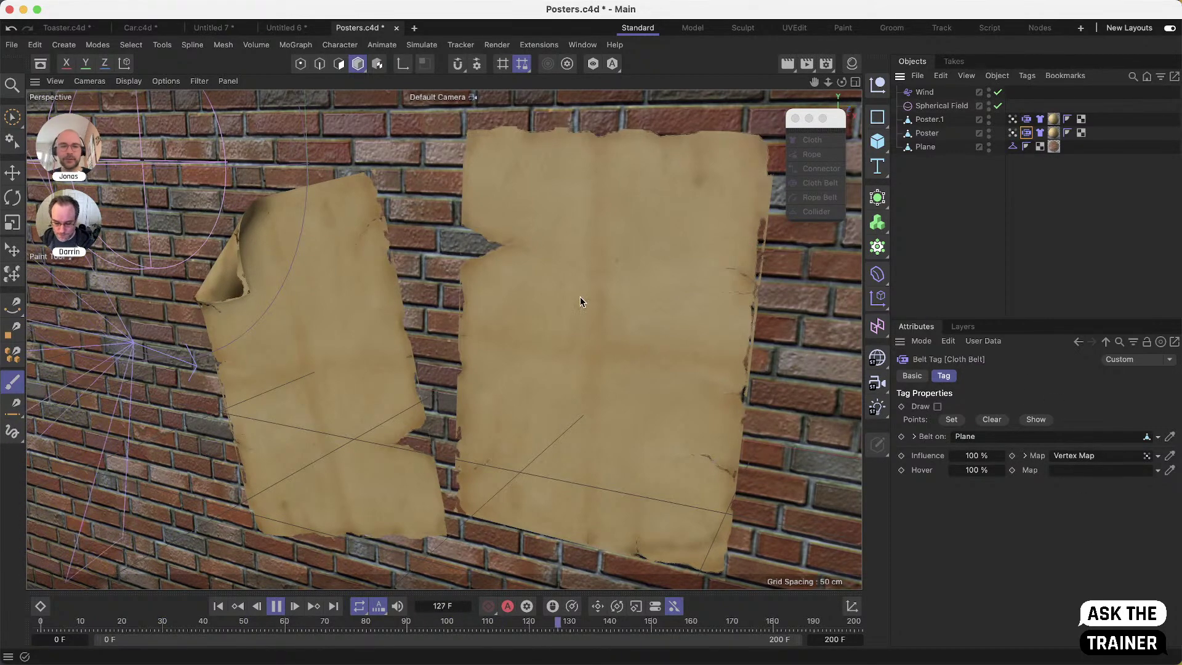
Move the Spherical Field over the upper part of Poster during playback, stop the simulation and rewind to the start
alt+middle_drag(366, 297, 401, 326)
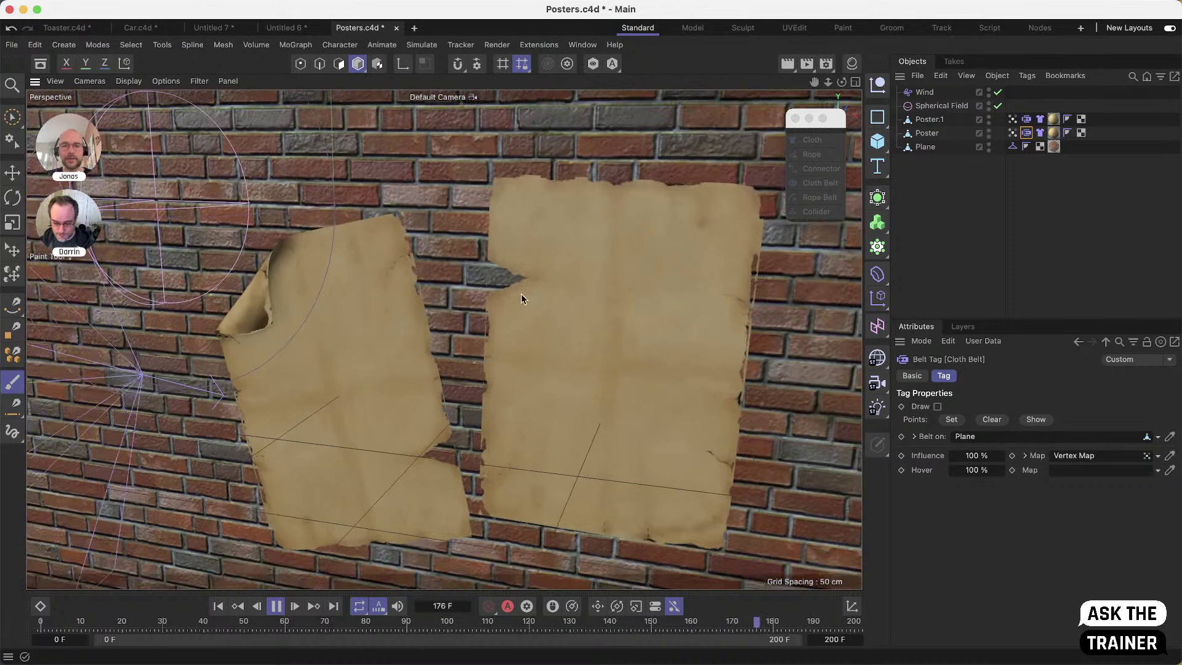
click(941, 105)
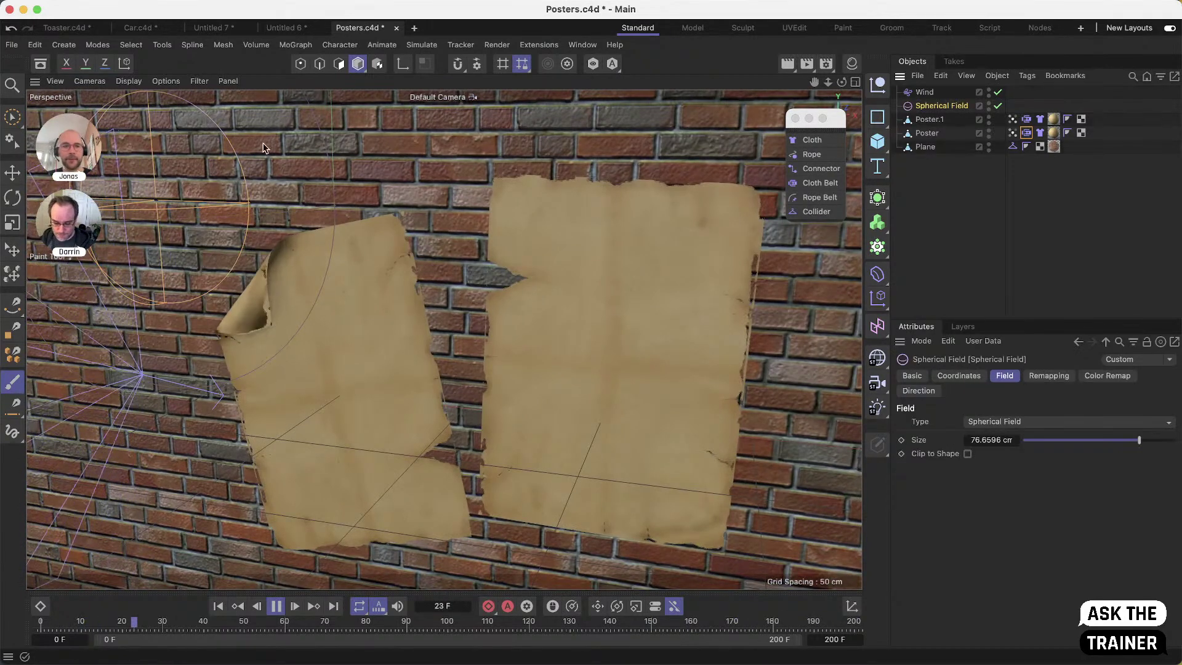
key(e)
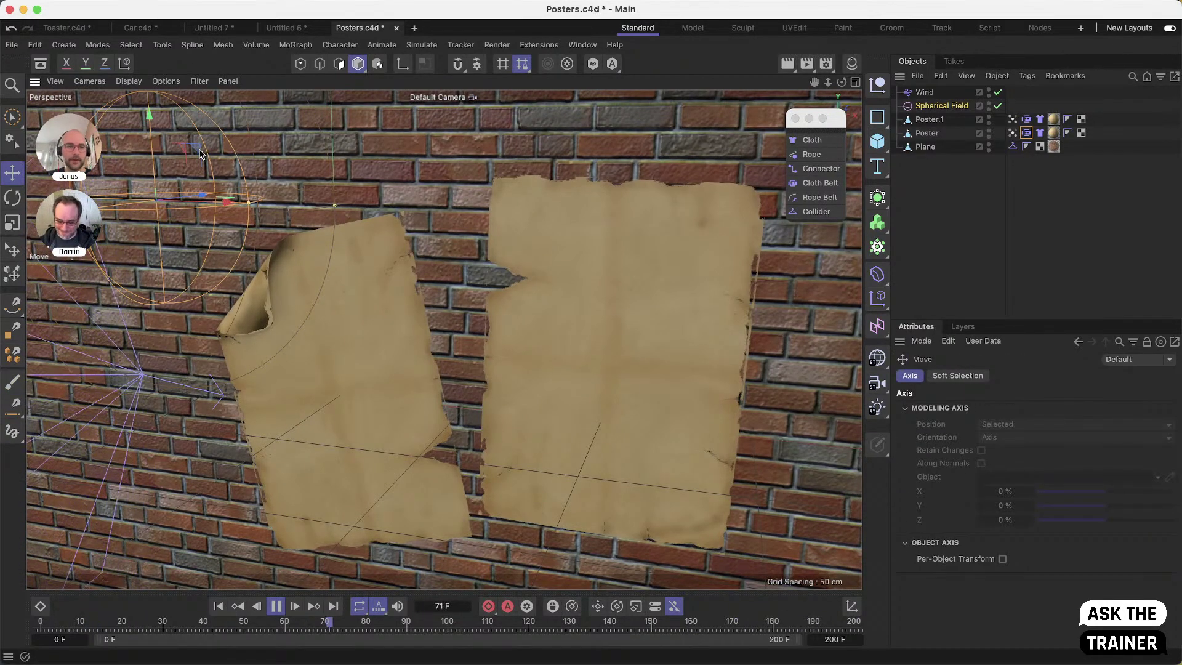
drag(197, 153, 300, 151)
click(276, 605)
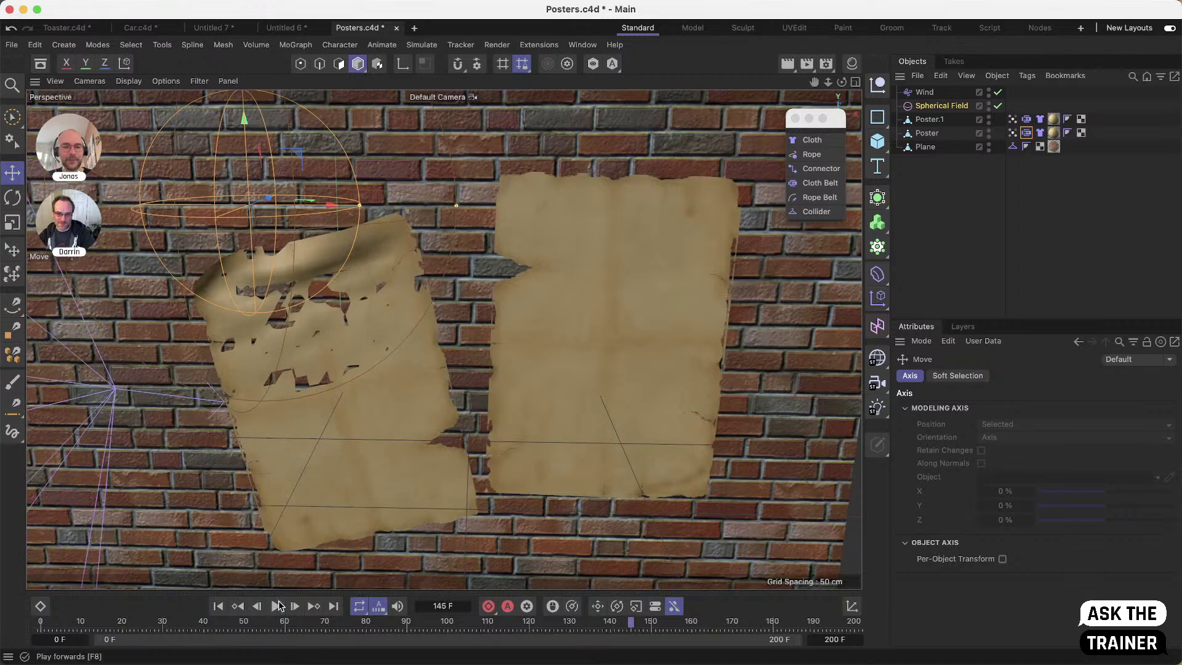
click(217, 606)
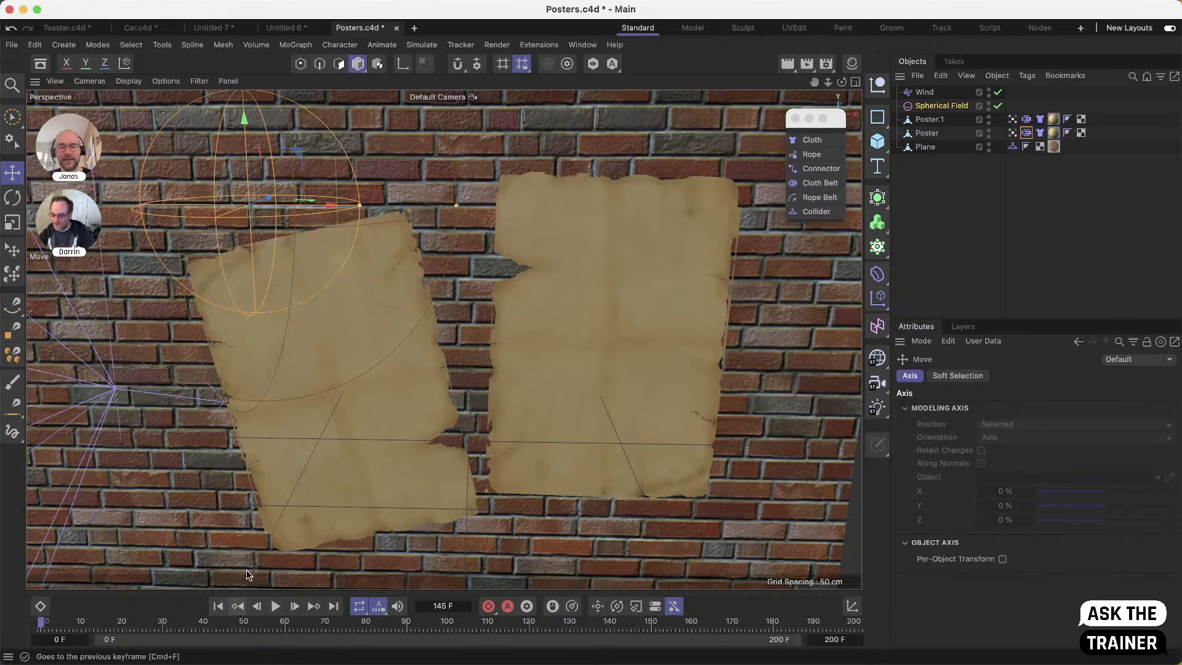
Add a Decay layer to Poster's vertex map with Mode Minimum and Effect Strength 100 %
click(1013, 118)
click(1013, 133)
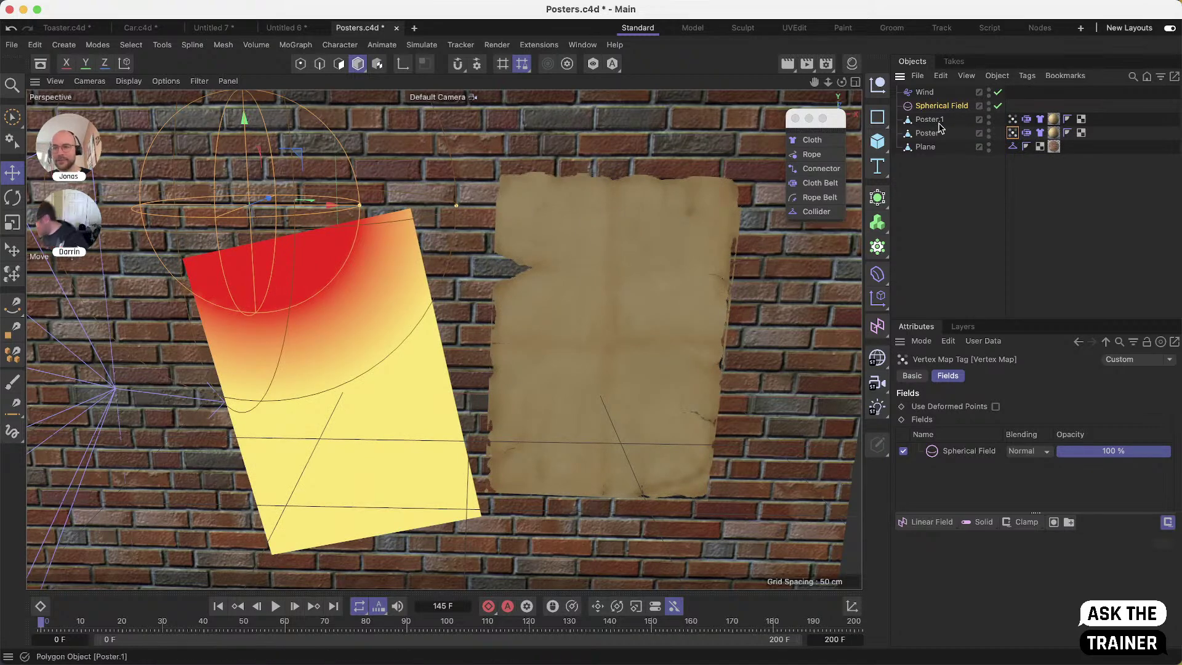
click(1016, 530)
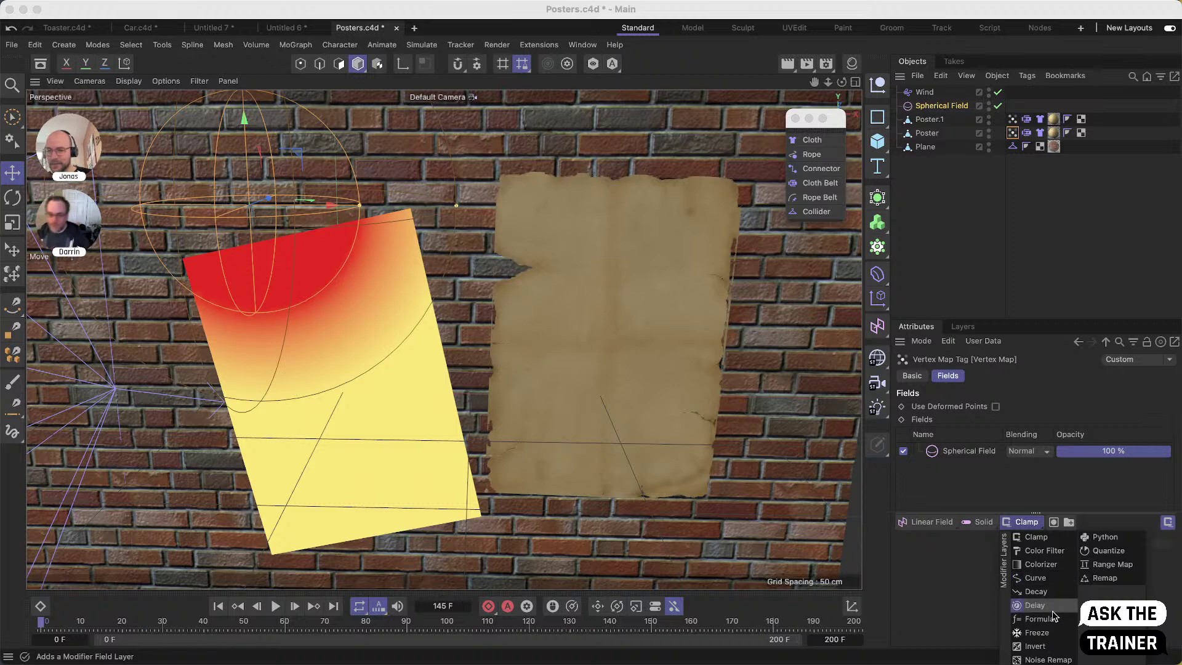
click(1051, 591)
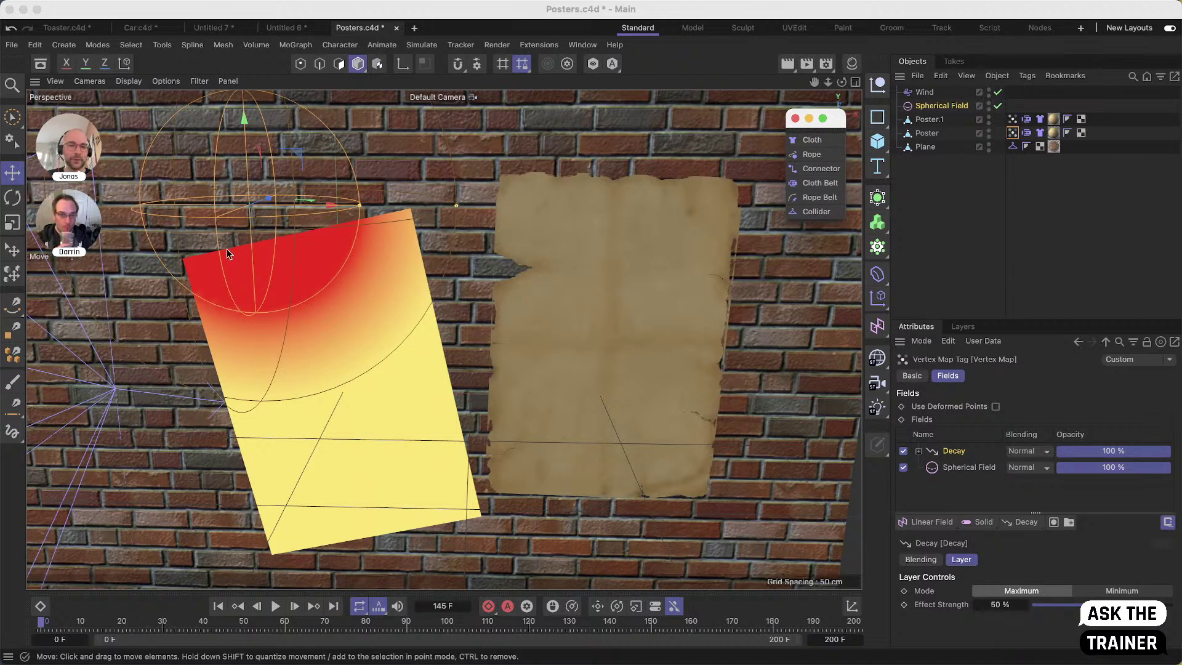
click(1123, 592)
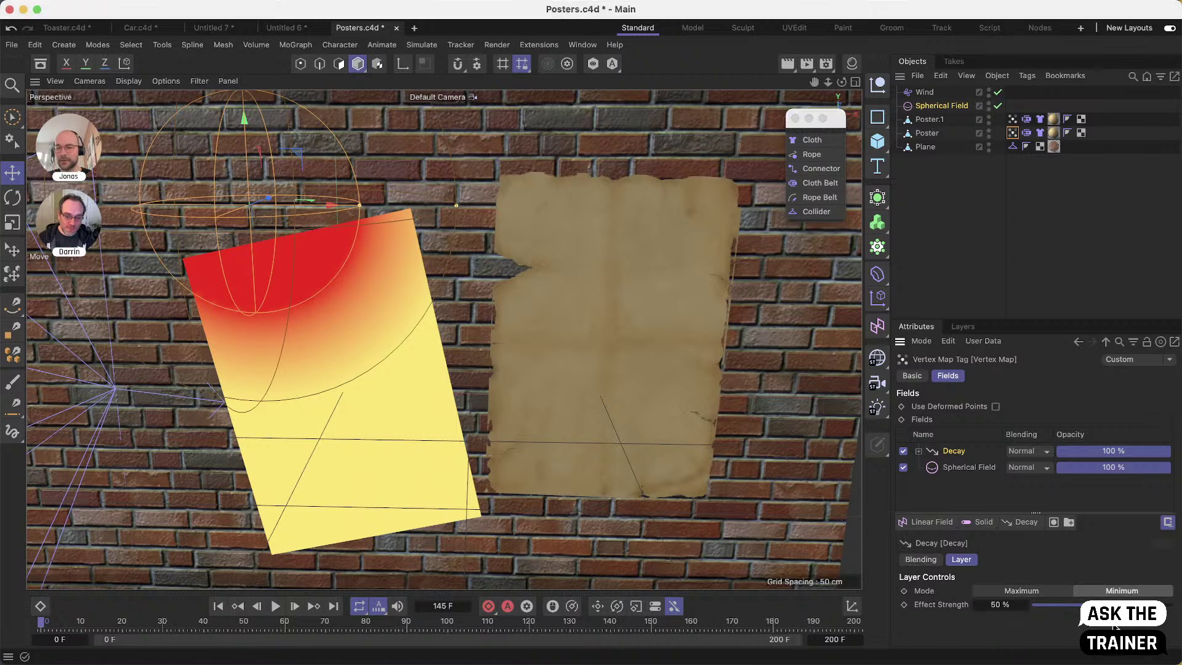
drag(1102, 605, 1172, 605)
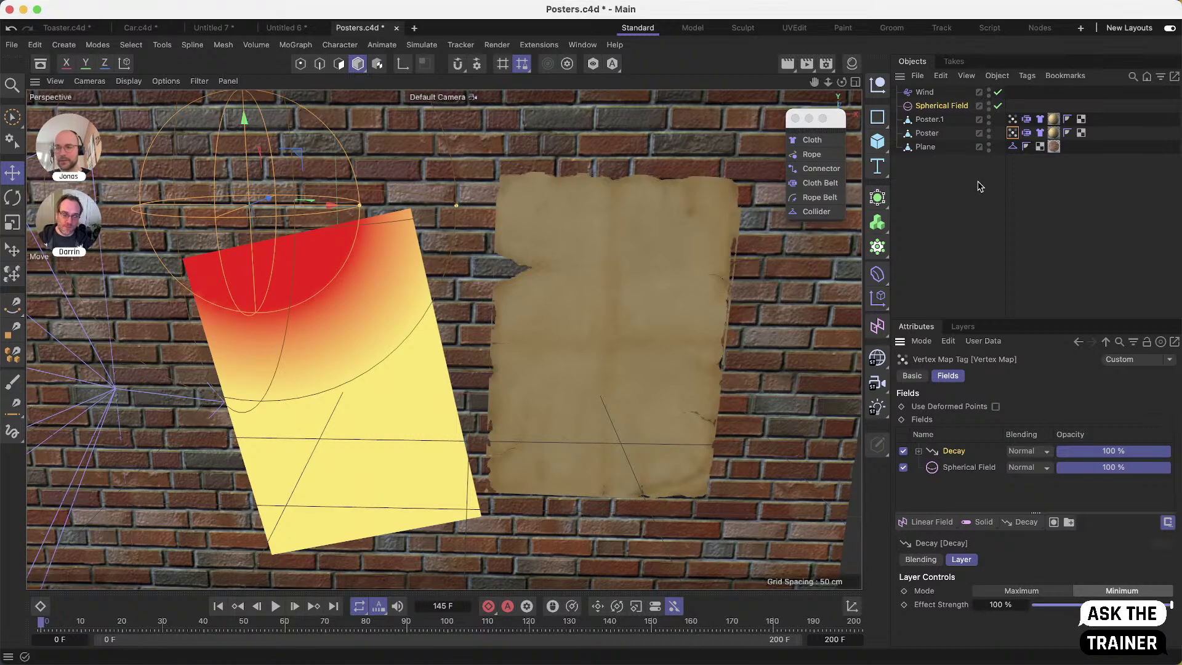
Add a Decay layer to Poster.1's vertex map with Mode Minimum and Effect Strength 100 %, and deselect the tag
click(1013, 119)
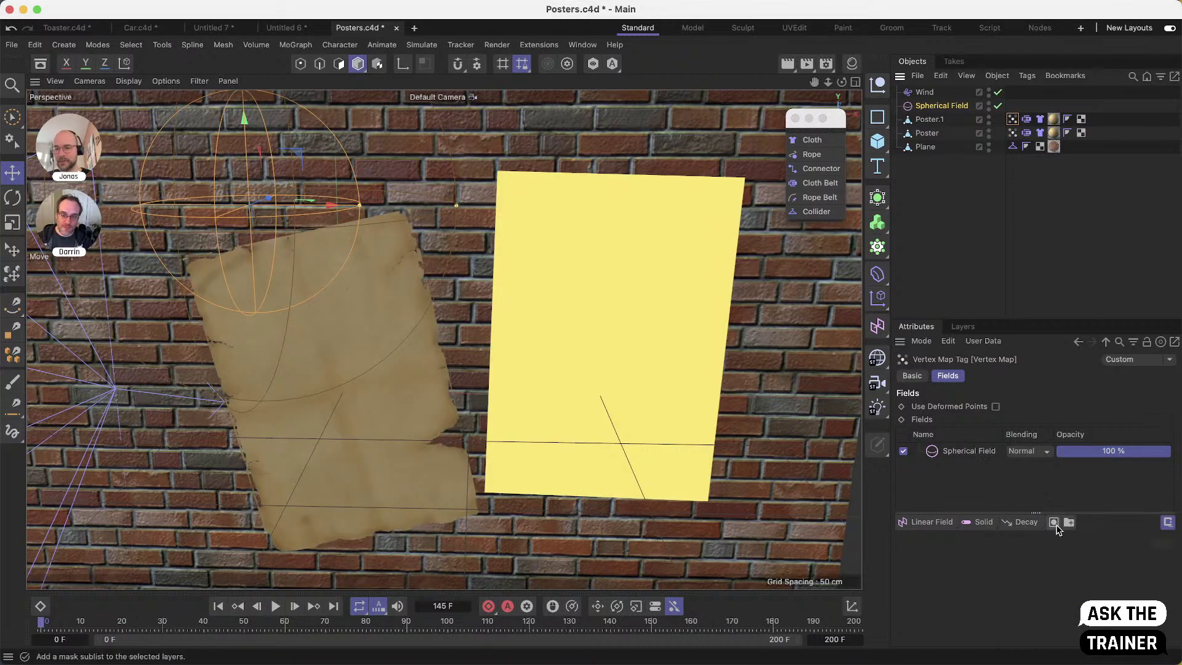
click(1025, 525)
click(1116, 592)
drag(1102, 604, 1173, 605)
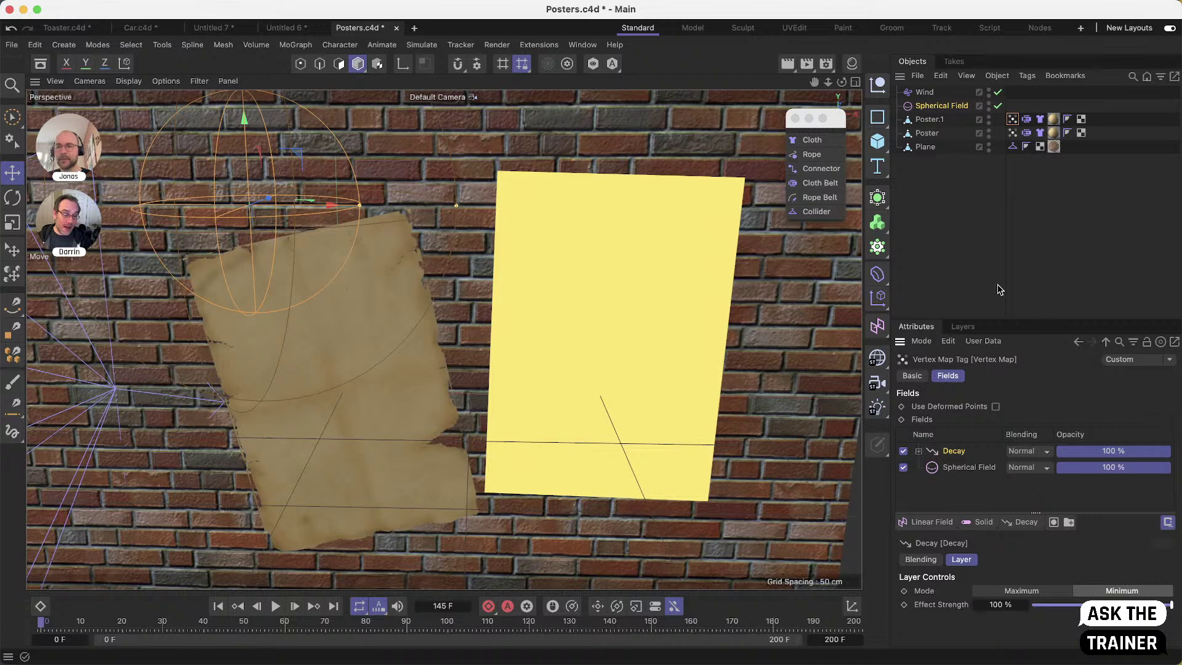
click(951, 220)
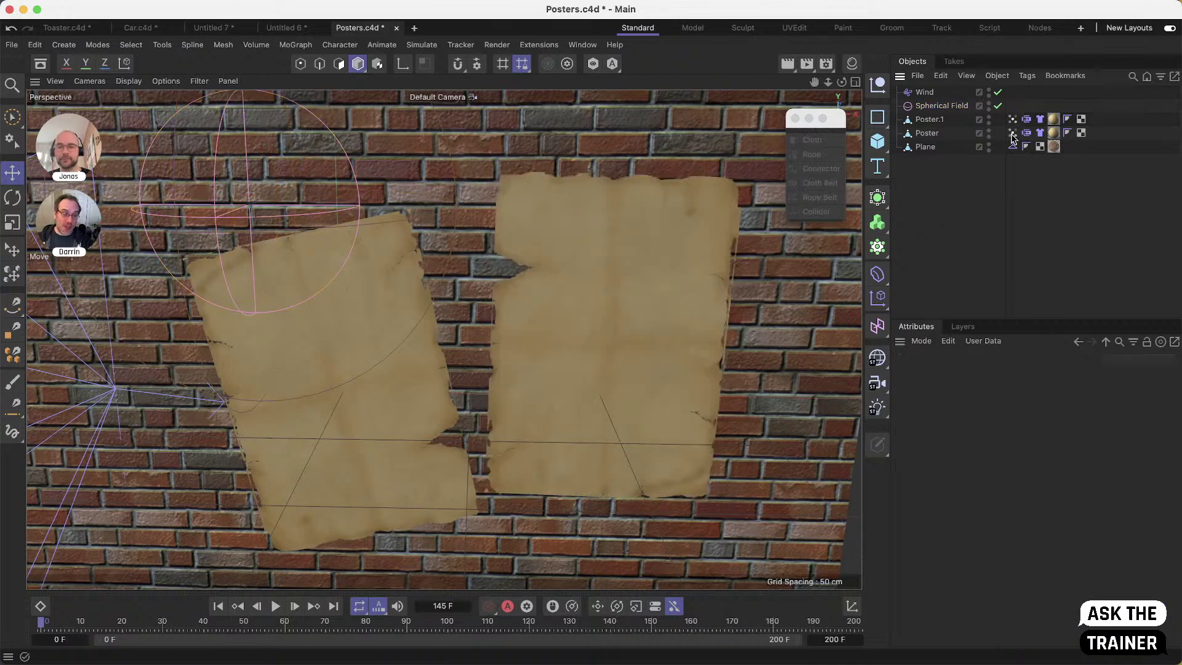
Play the simulation while sweeping the Spherical Field across the posters, stop it and rewind to the start
click(941, 105)
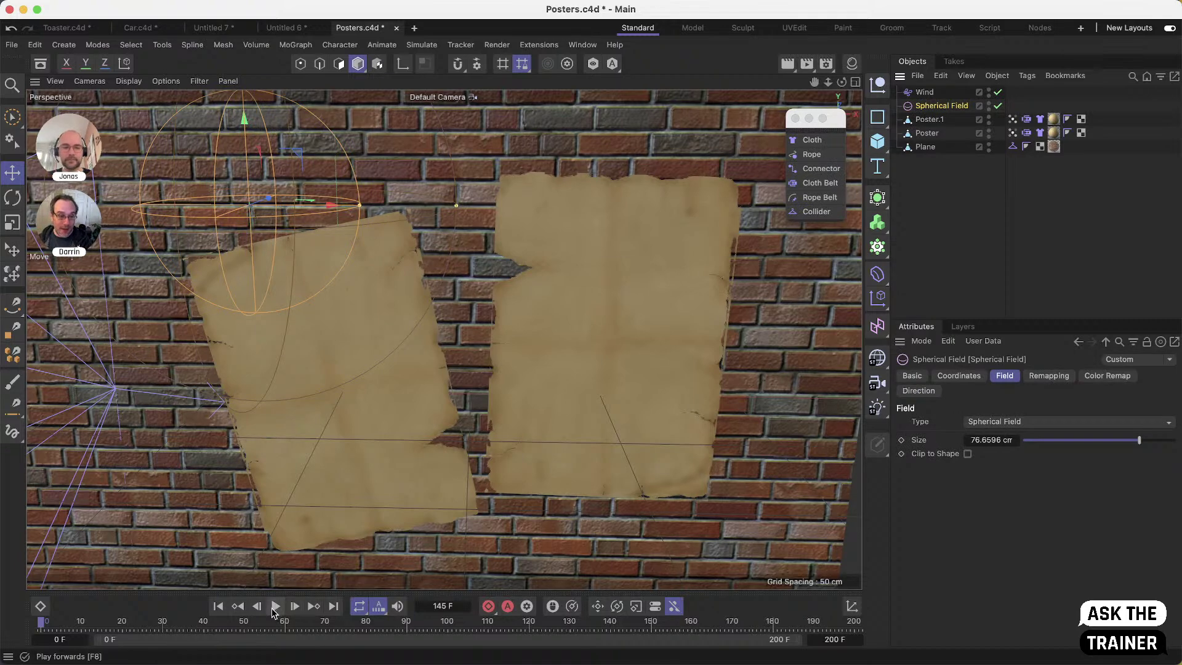
click(275, 606)
drag(298, 157, 246, 188)
click(277, 606)
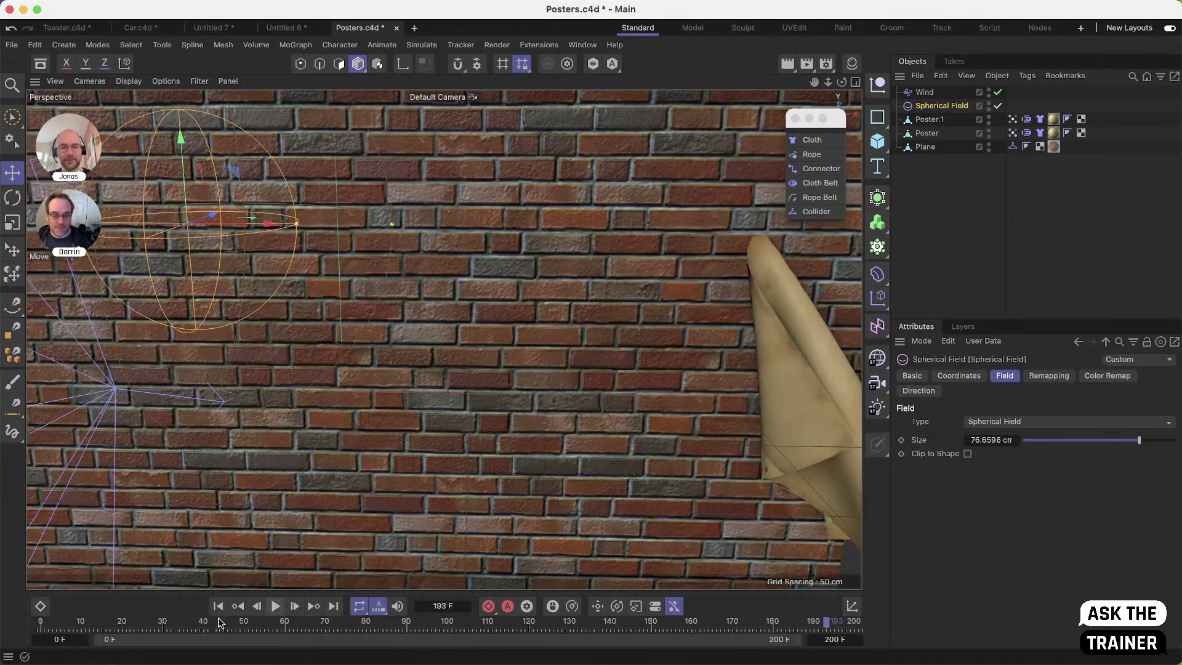
click(218, 605)
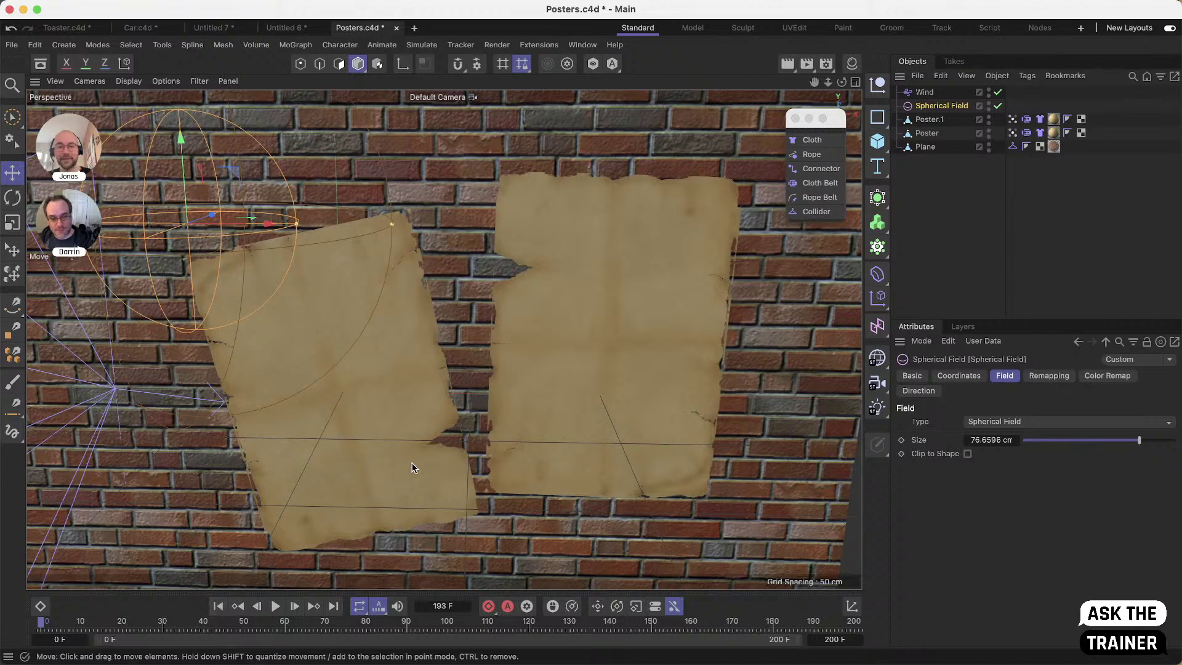
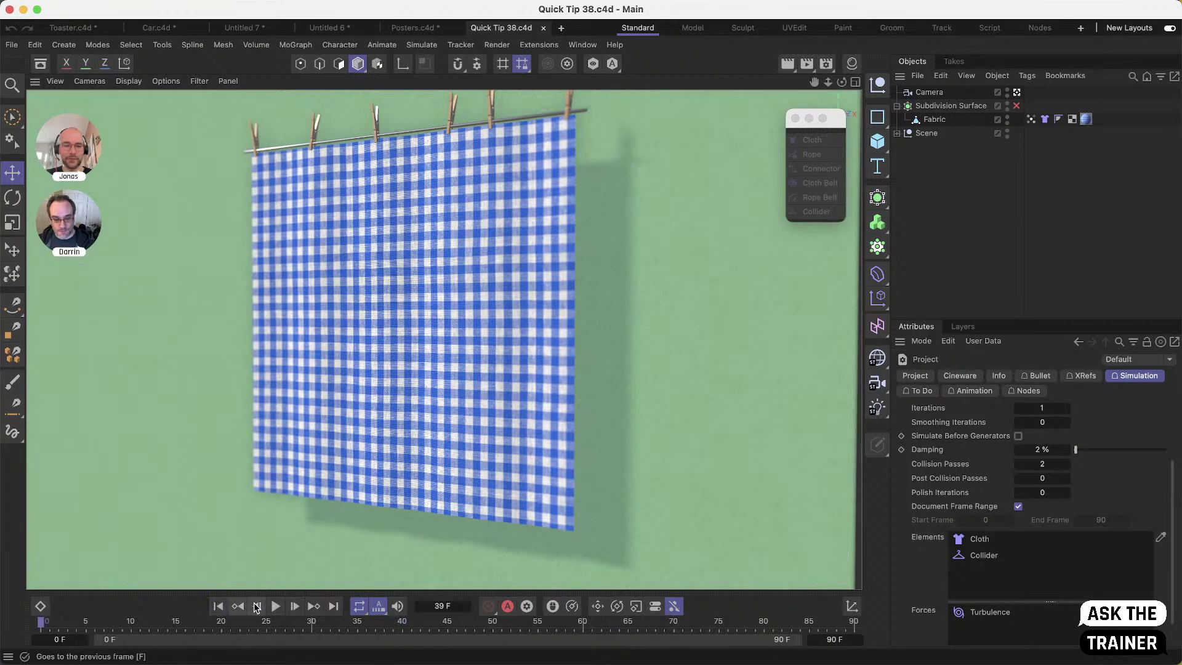
Play the cloth tearing simulation in Quick Tip 38.c4d from the first frame, pausing it to examine the tears
click(218, 606)
click(275, 607)
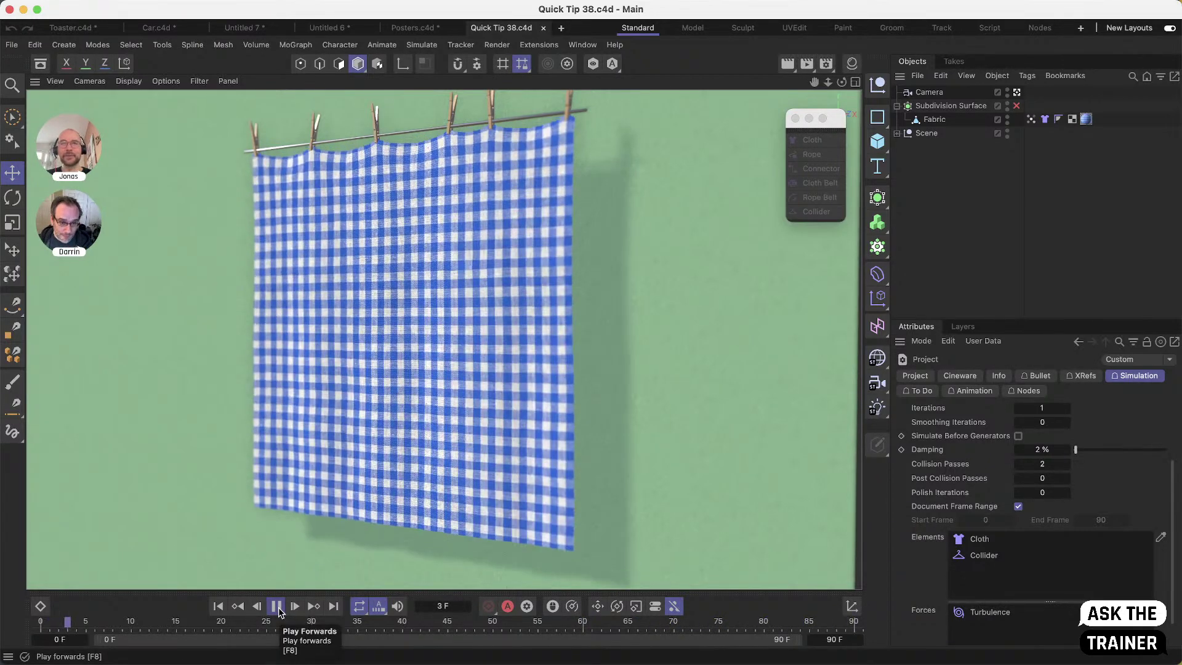
click(276, 606)
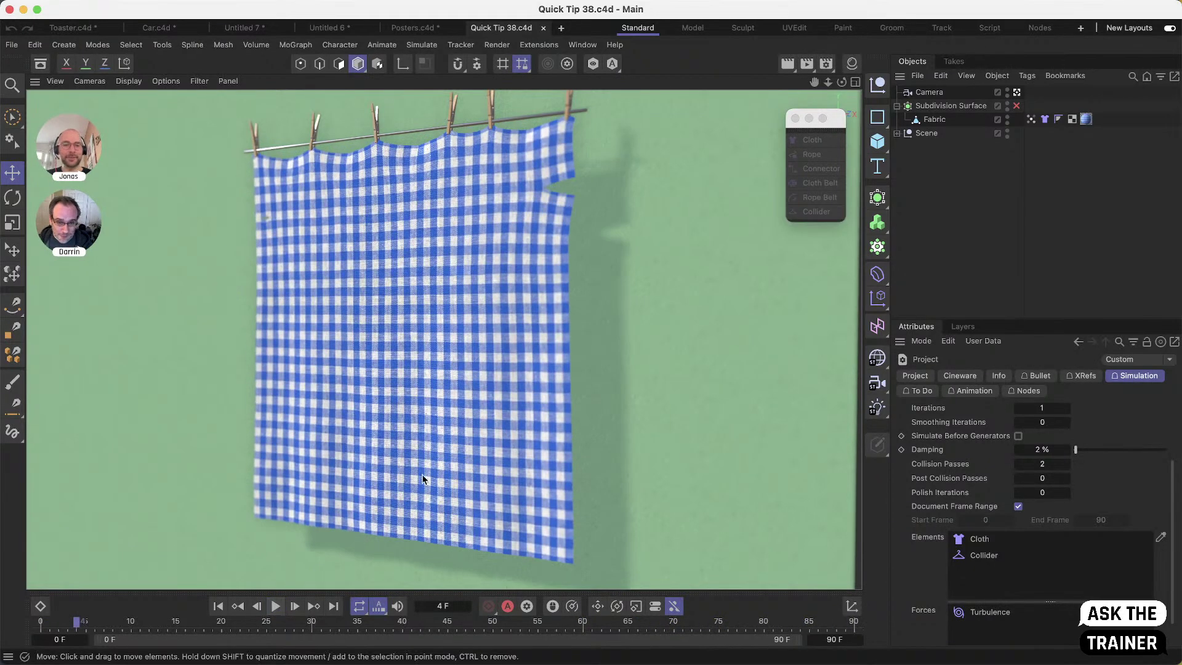
click(276, 606)
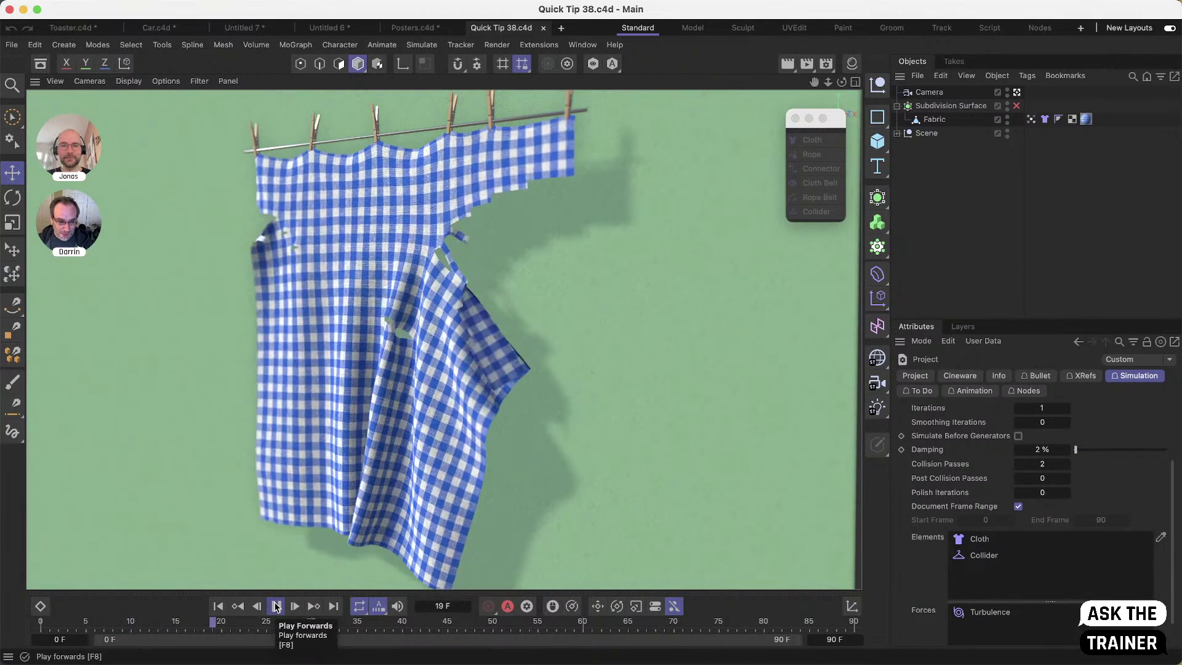
click(276, 607)
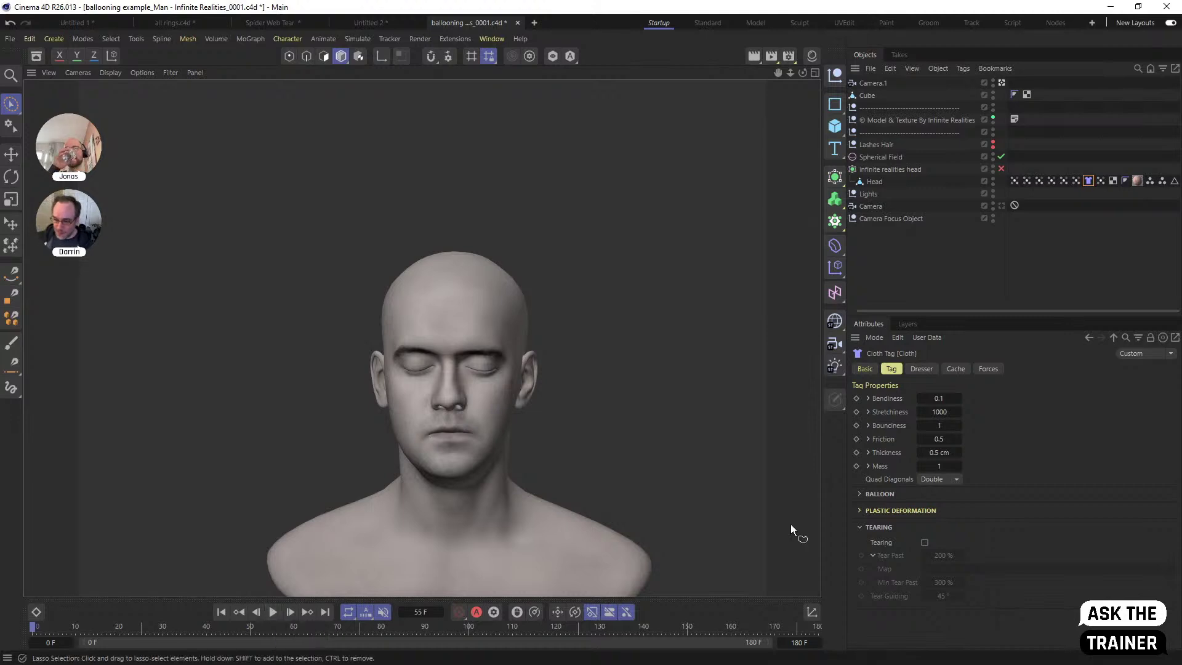
Expand the Balloon settings in the Head's Cloth tag
click(860, 494)
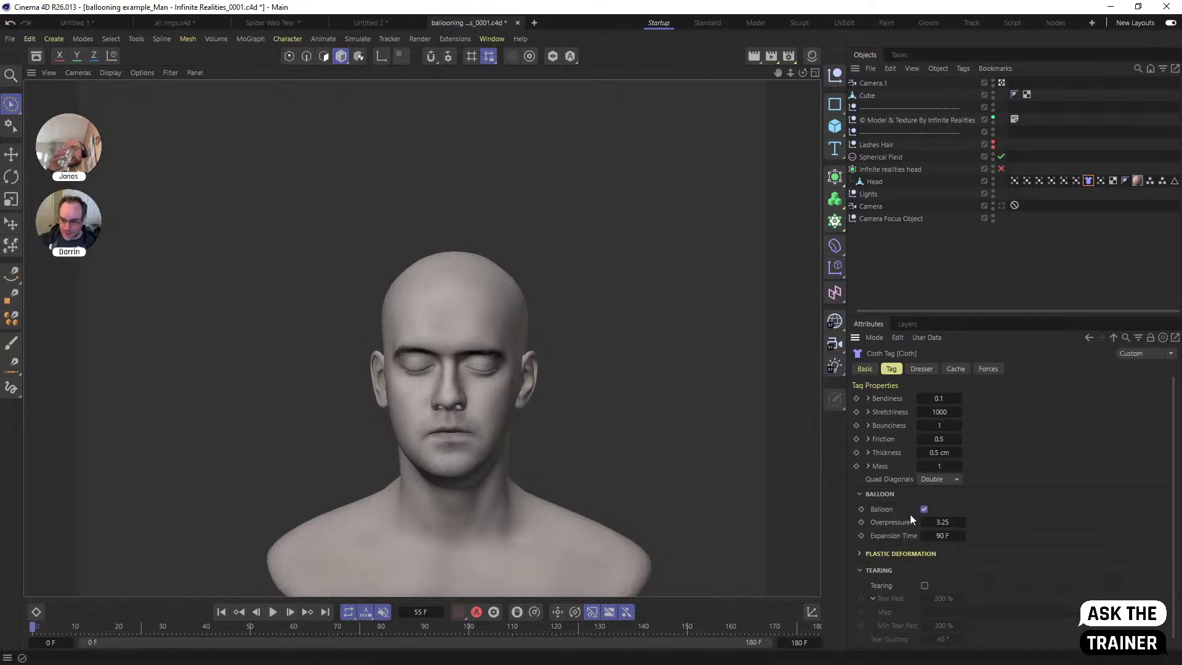
Play the head's balloon simulation from the first frame, stop it and rewind to the start
click(220, 611)
click(273, 612)
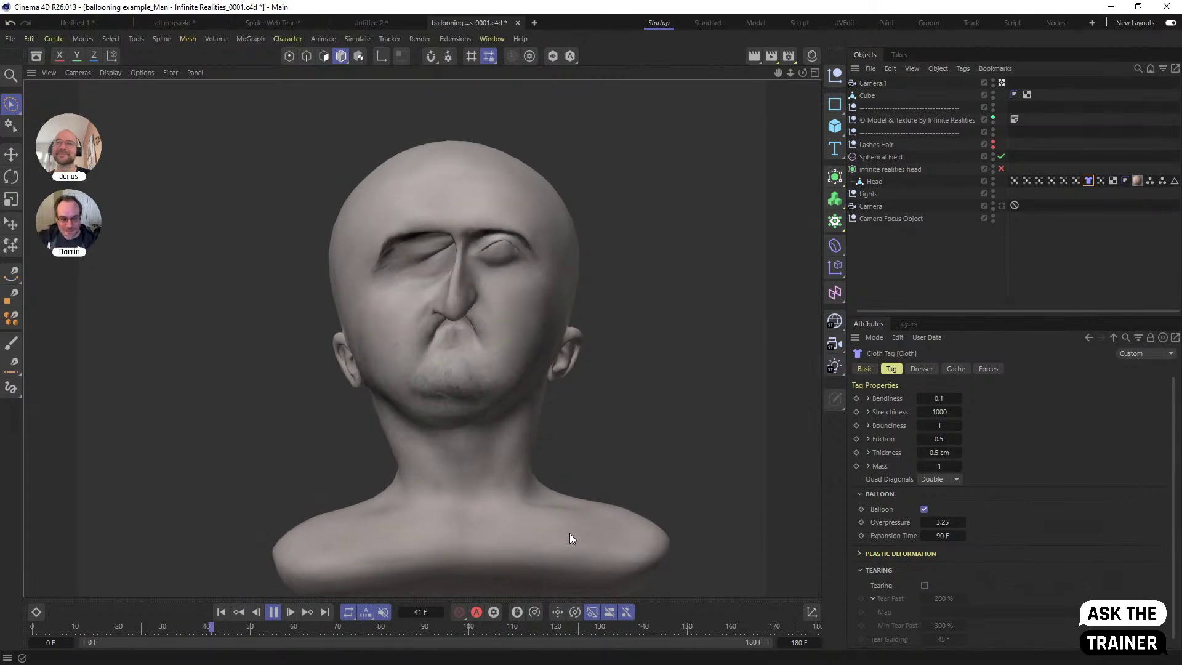
click(274, 612)
click(221, 612)
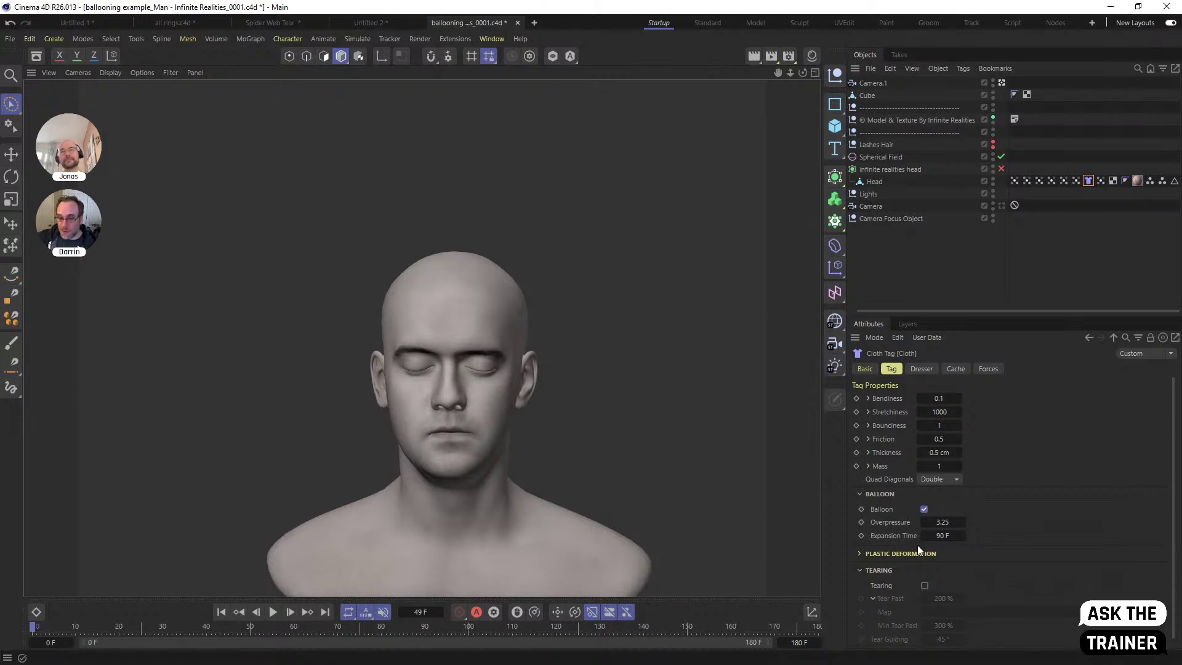
Enable Tearing in the Head's Cloth tag, play the simulation to check the tears, and rewind to the start
click(924, 586)
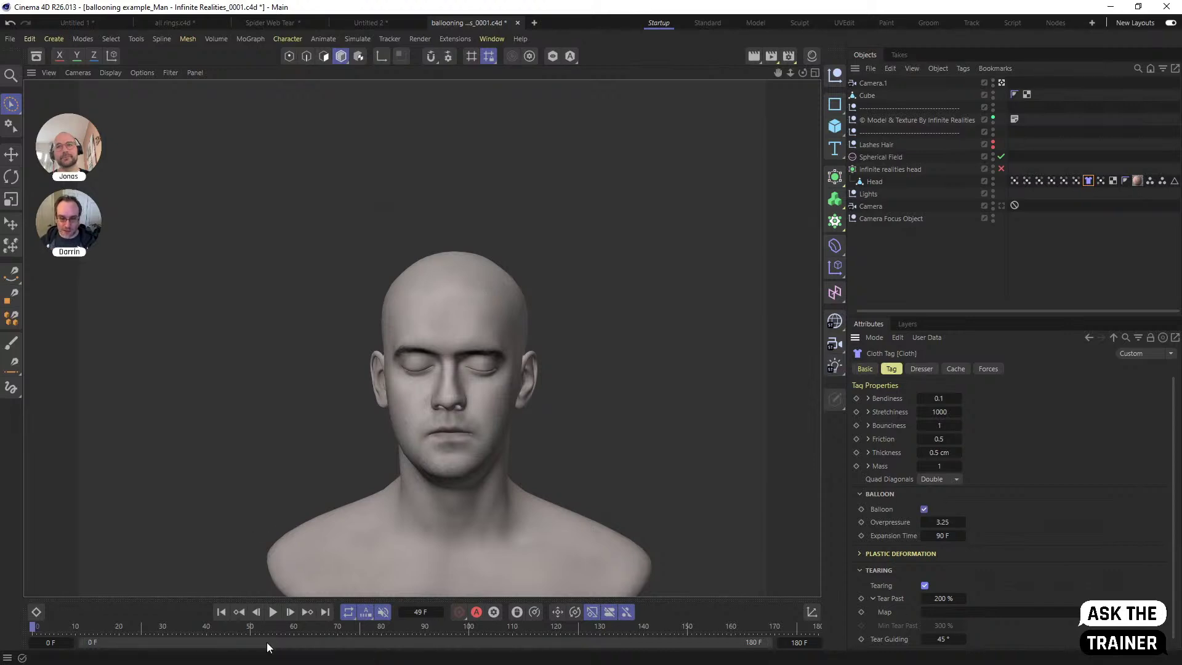
click(272, 611)
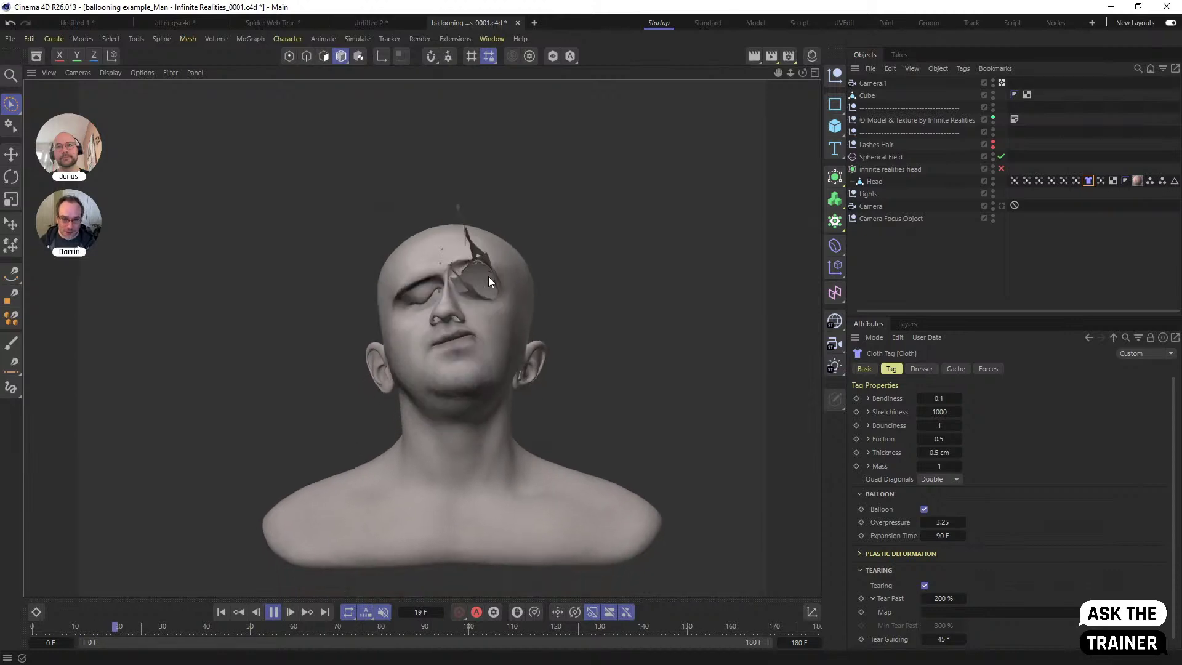
click(274, 612)
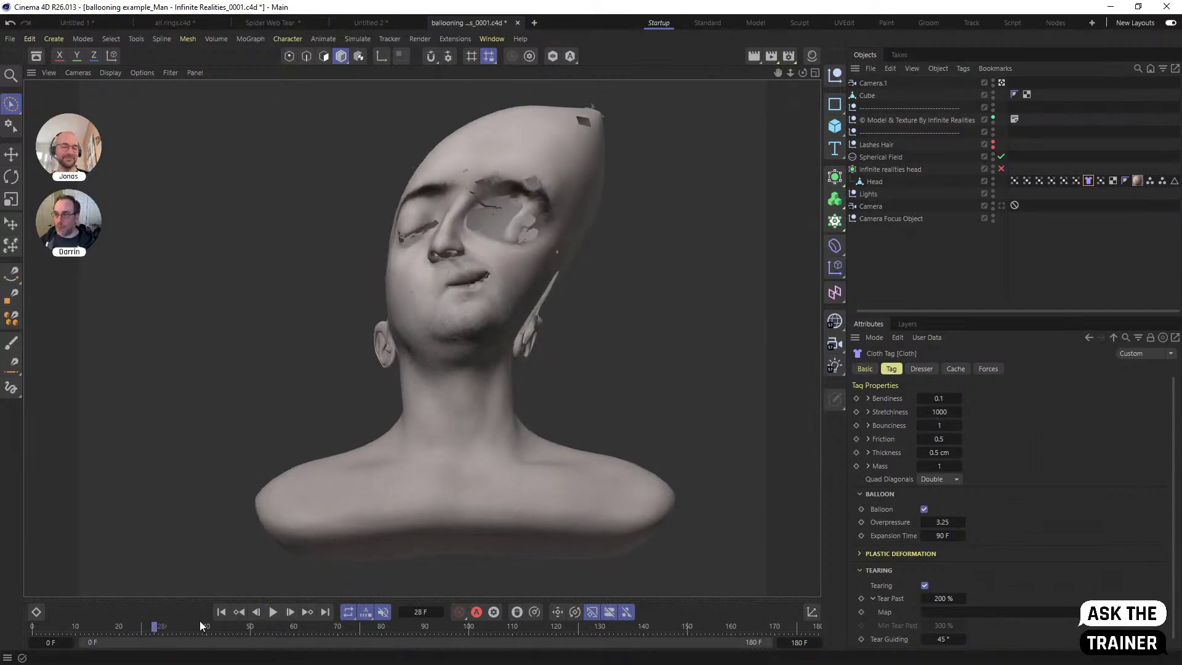
key(shift+f)
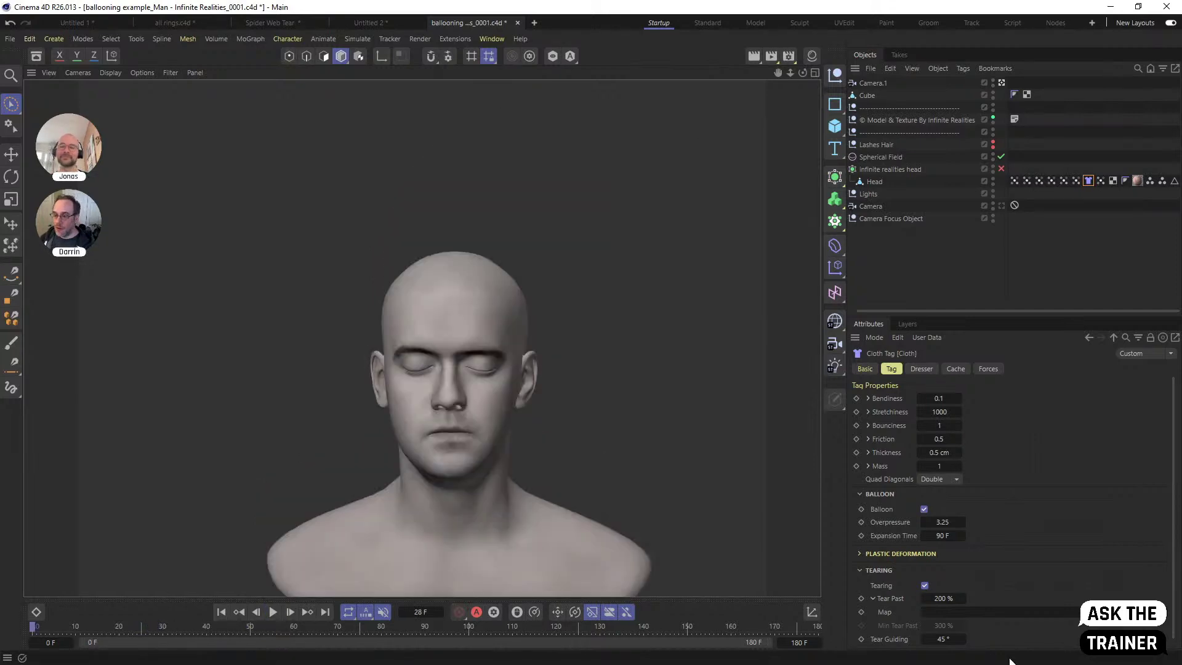
Assign the lips Vertex Map as the Tear Past map, inspect its weights on the head and return to the Cloth tag
drag(1014, 181, 942, 612)
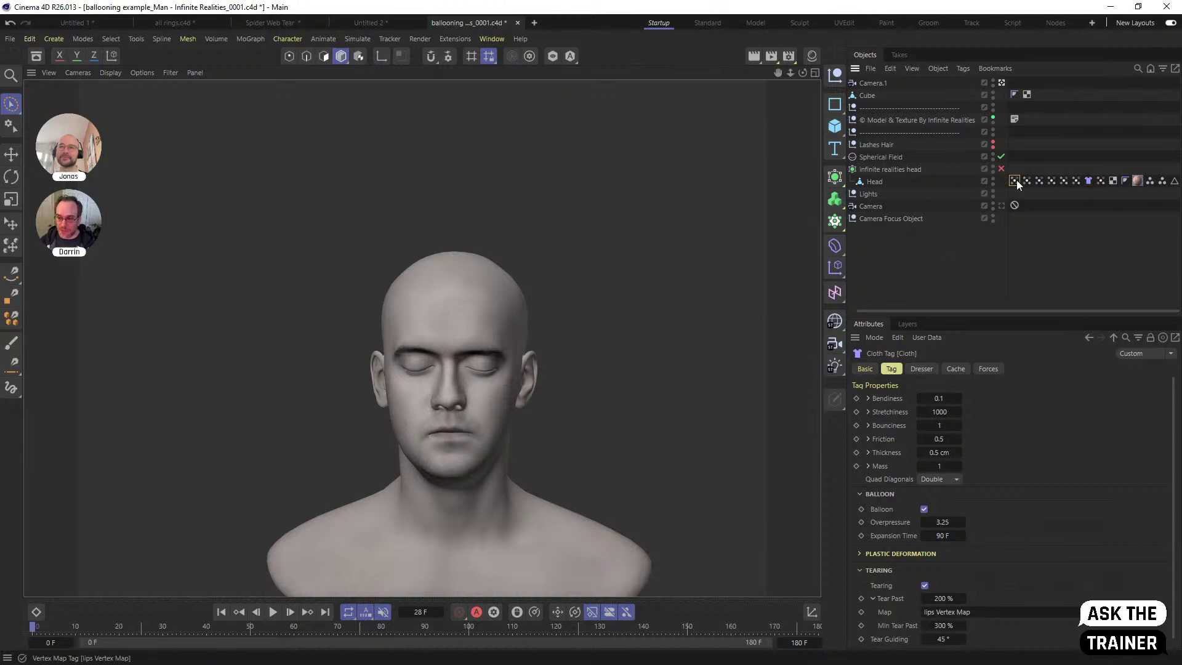
click(1014, 181)
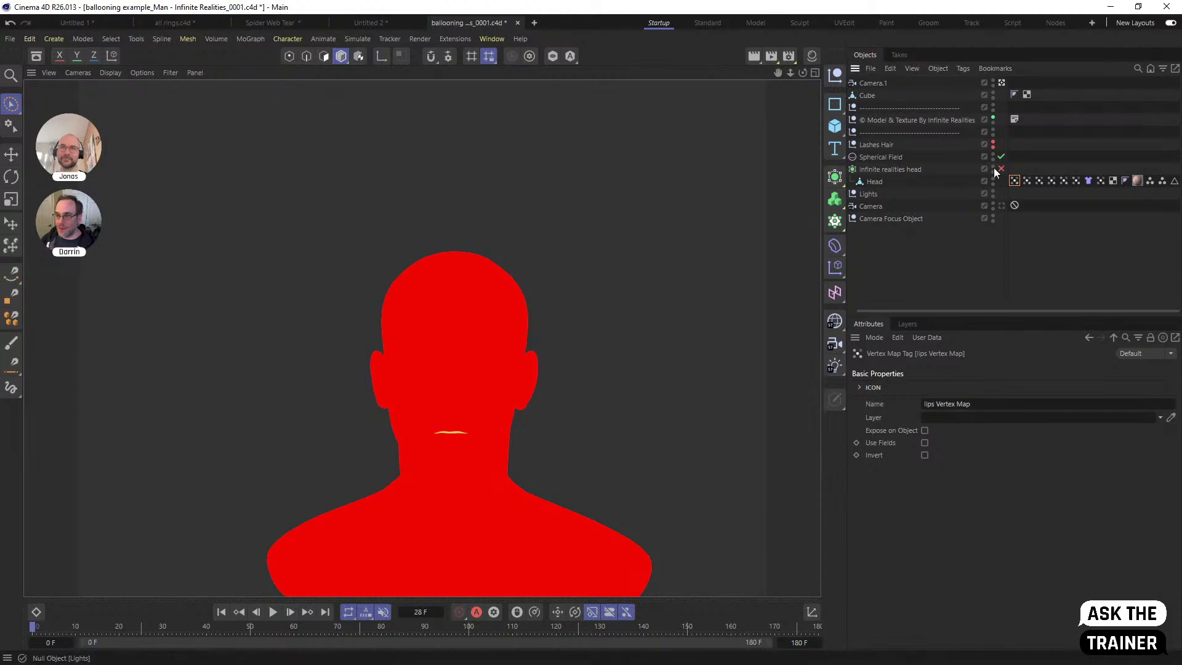
click(875, 182)
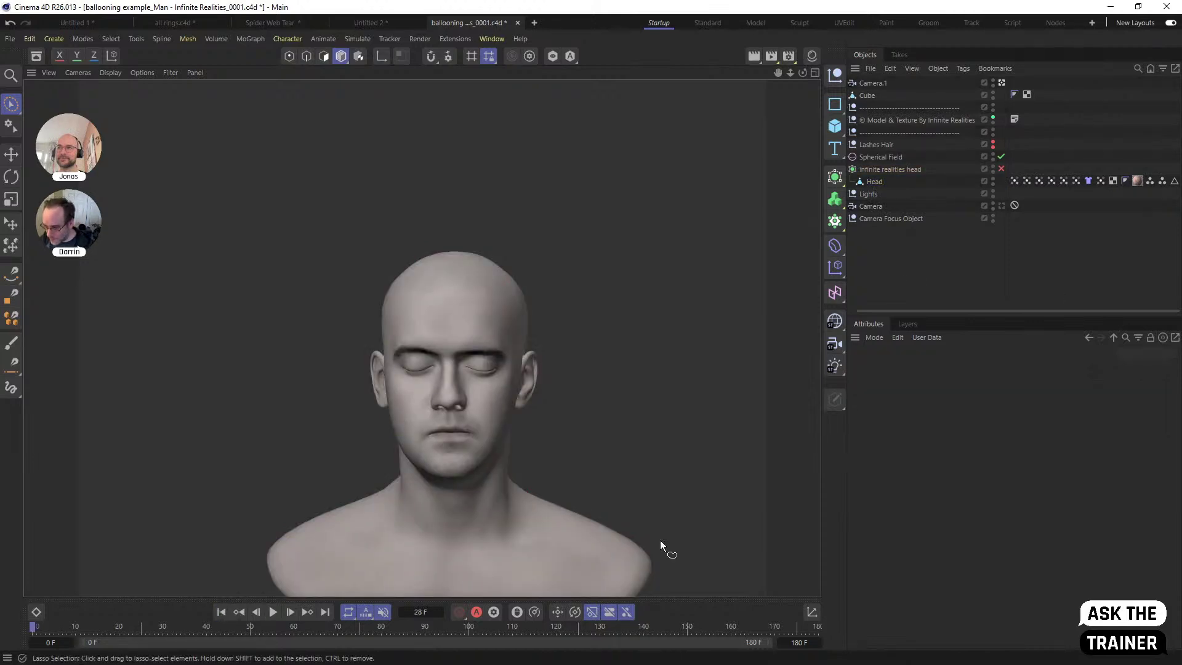
click(1088, 181)
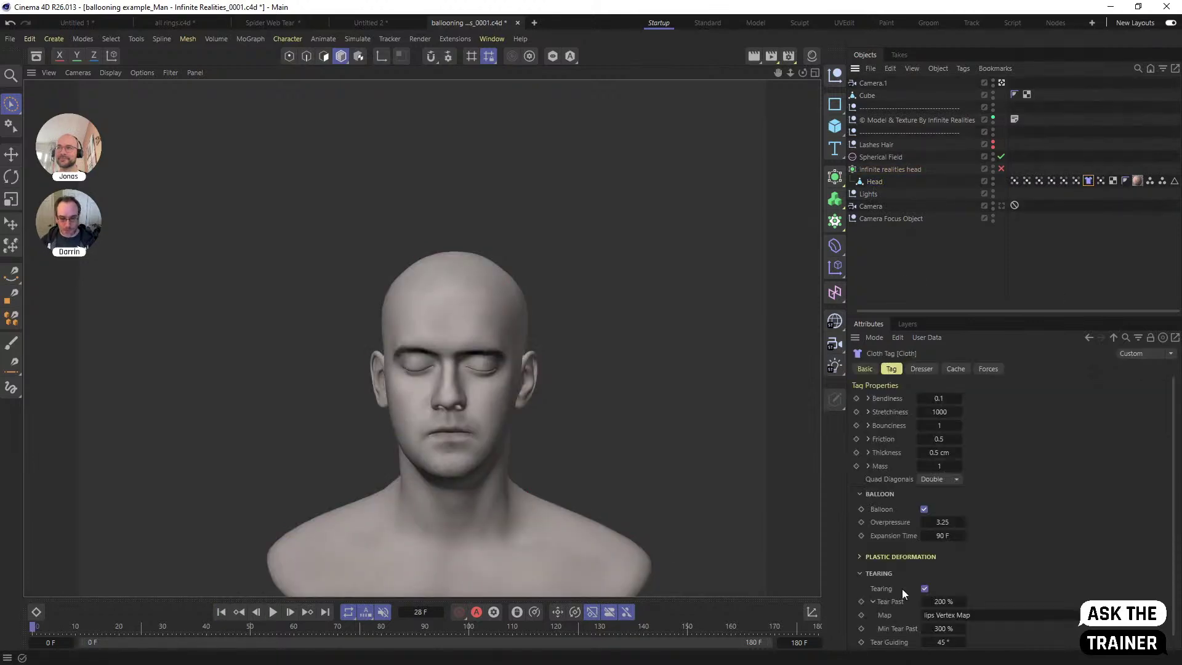
Play the simulation with tearing limited by the lips map, replay it briefly and return to the first frame
click(275, 612)
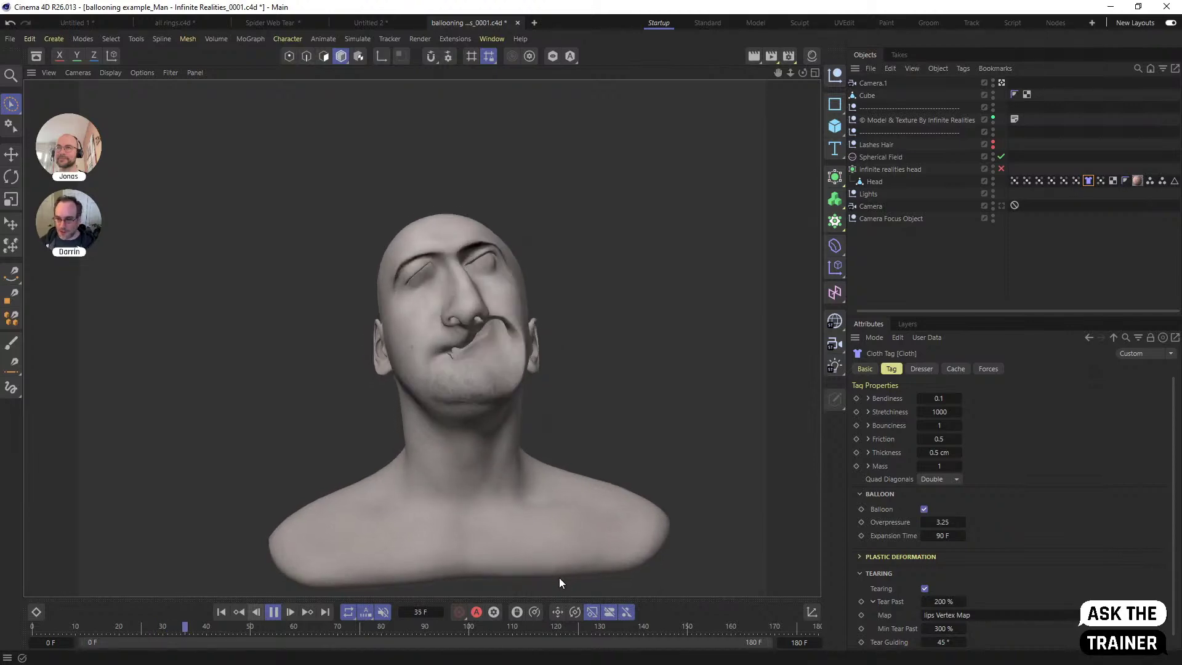
click(221, 611)
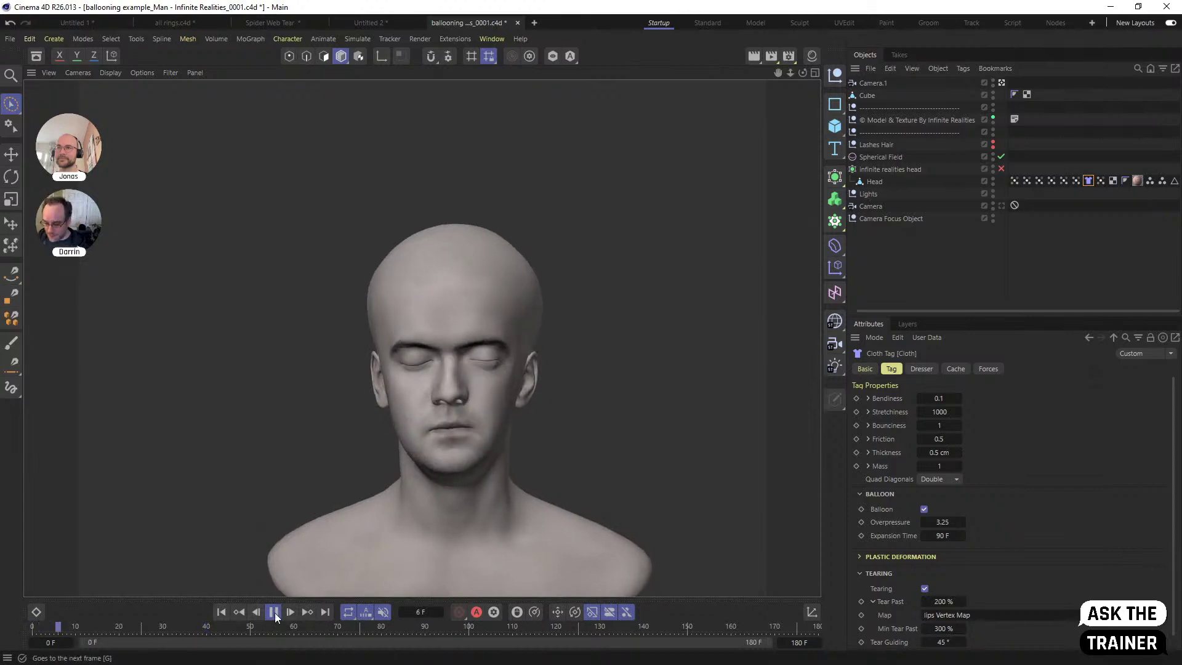
click(239, 612)
Set the Cloth tag's Stretchiness to 2000 and clear the tag selection
double_click(948, 411)
text(2000)
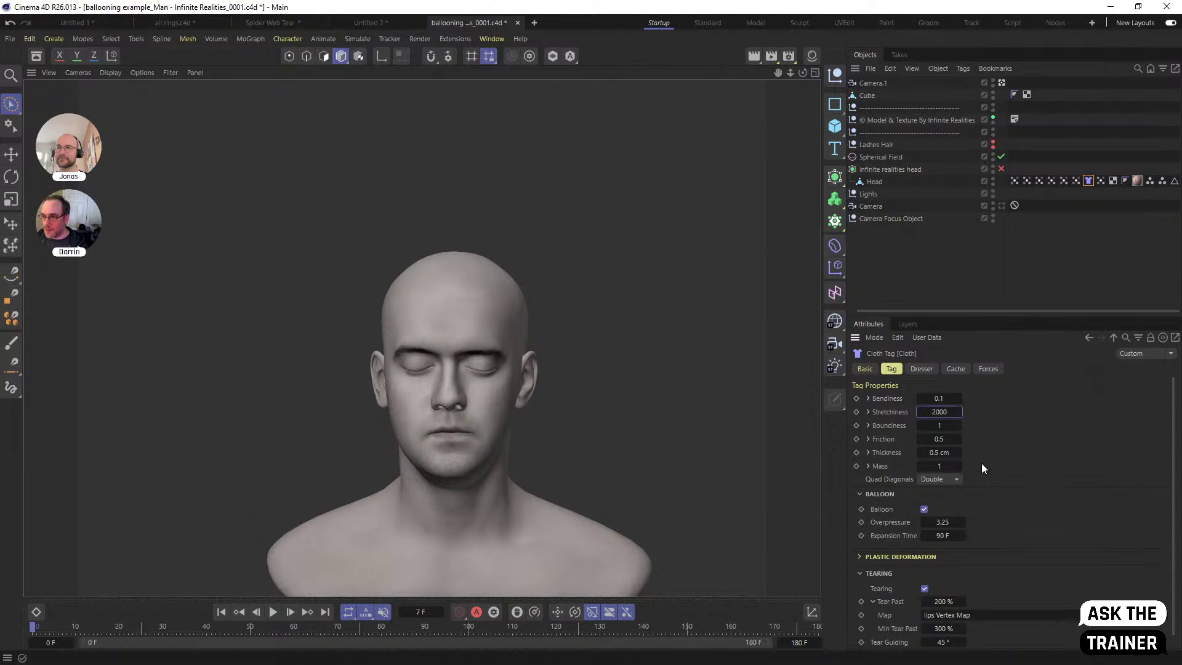
key(Return)
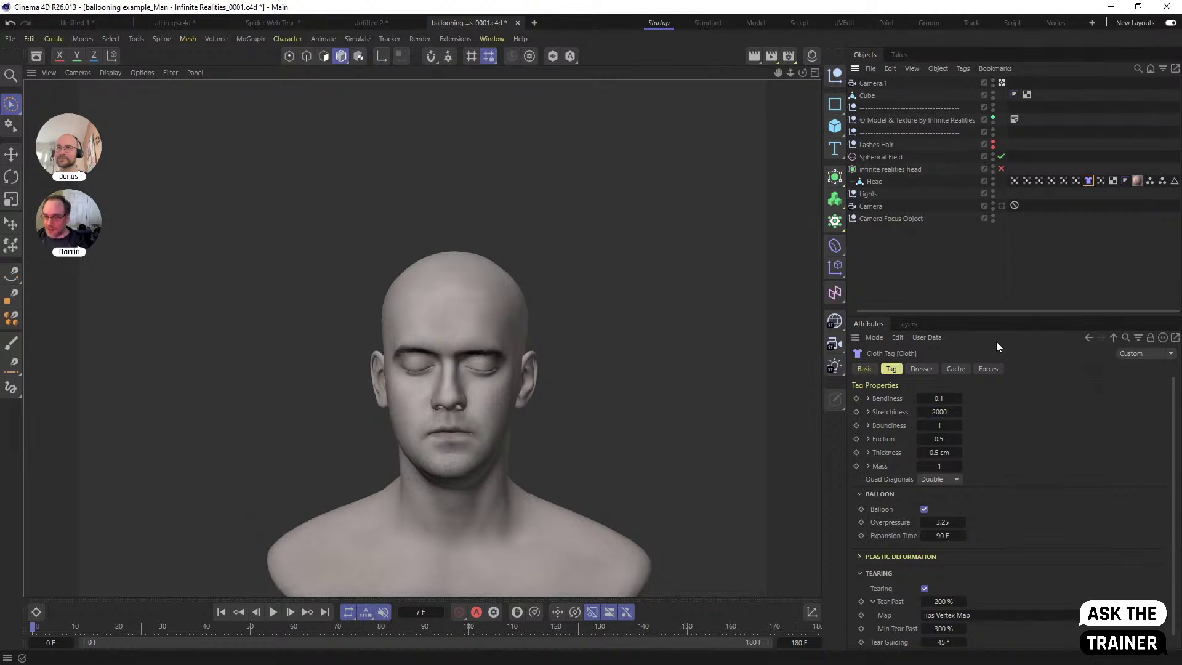
click(1015, 180)
click(1044, 274)
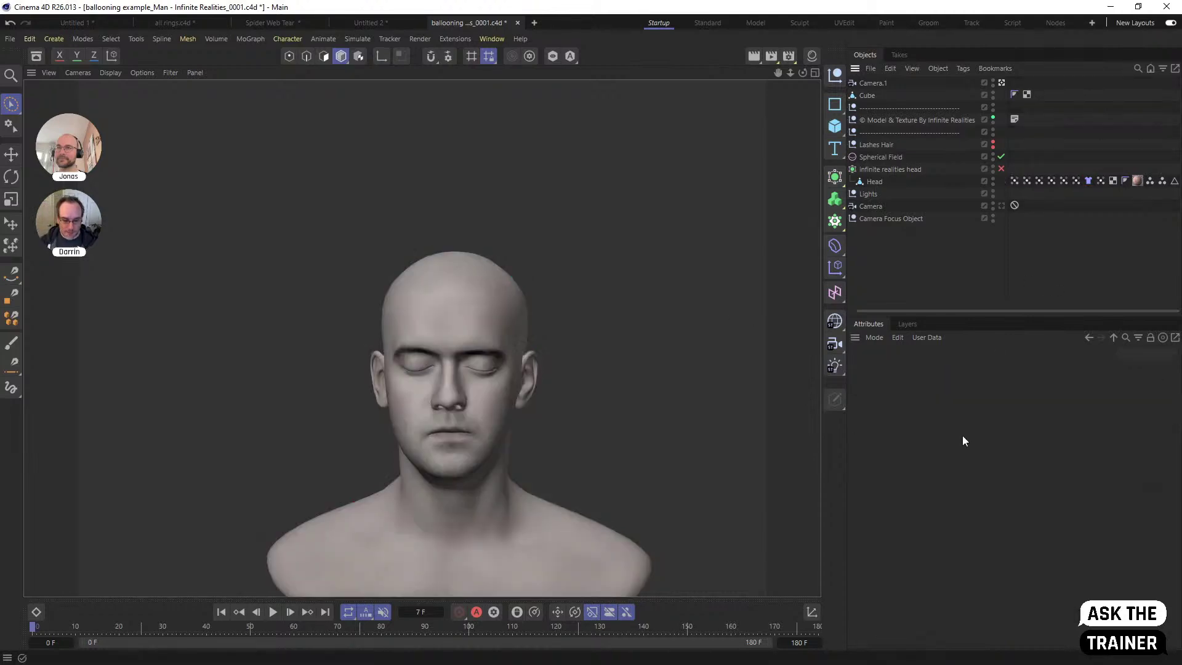
Play the stiffer balloon simulation with the lips tearing open, stop it and rewind to the start
click(274, 611)
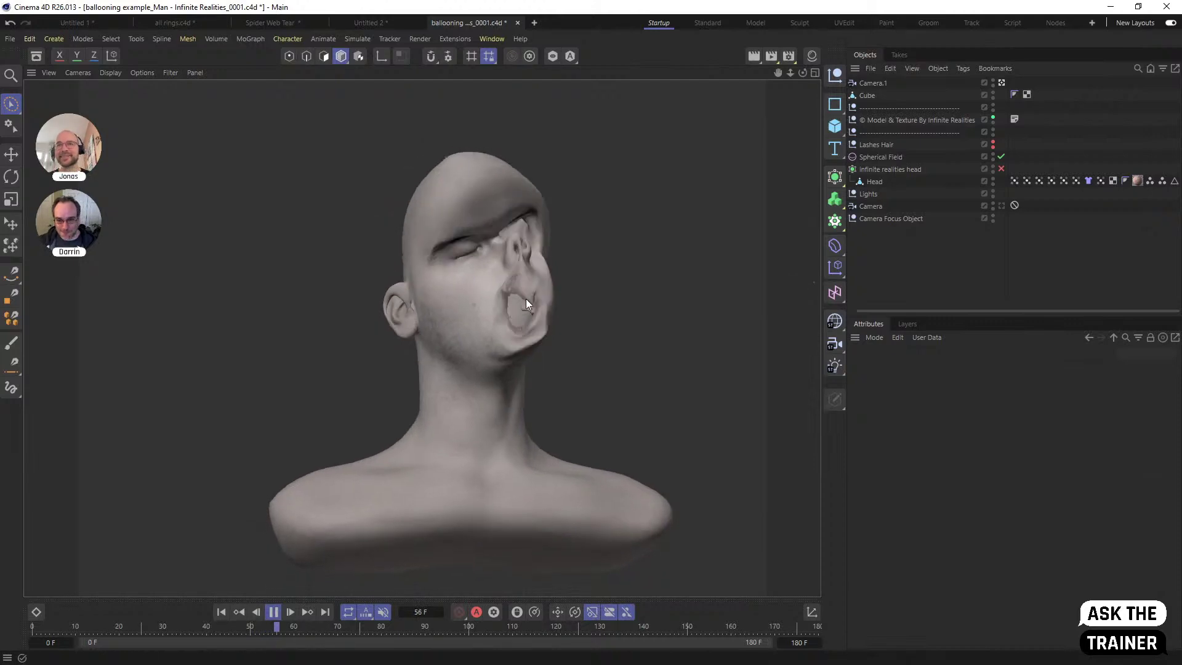
click(272, 612)
click(221, 612)
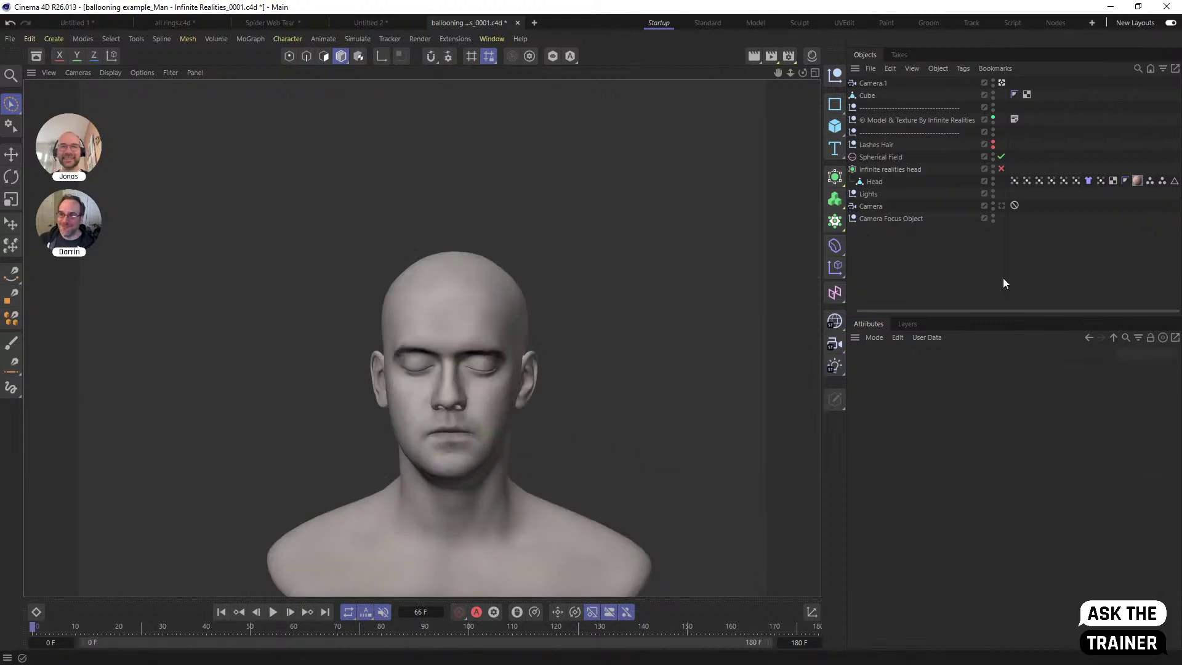
Recall the Head's scalp Point Selection, invert it to cover only the scalp, and convert it to a polygon selection
drag(1007, 277, 1022, 277)
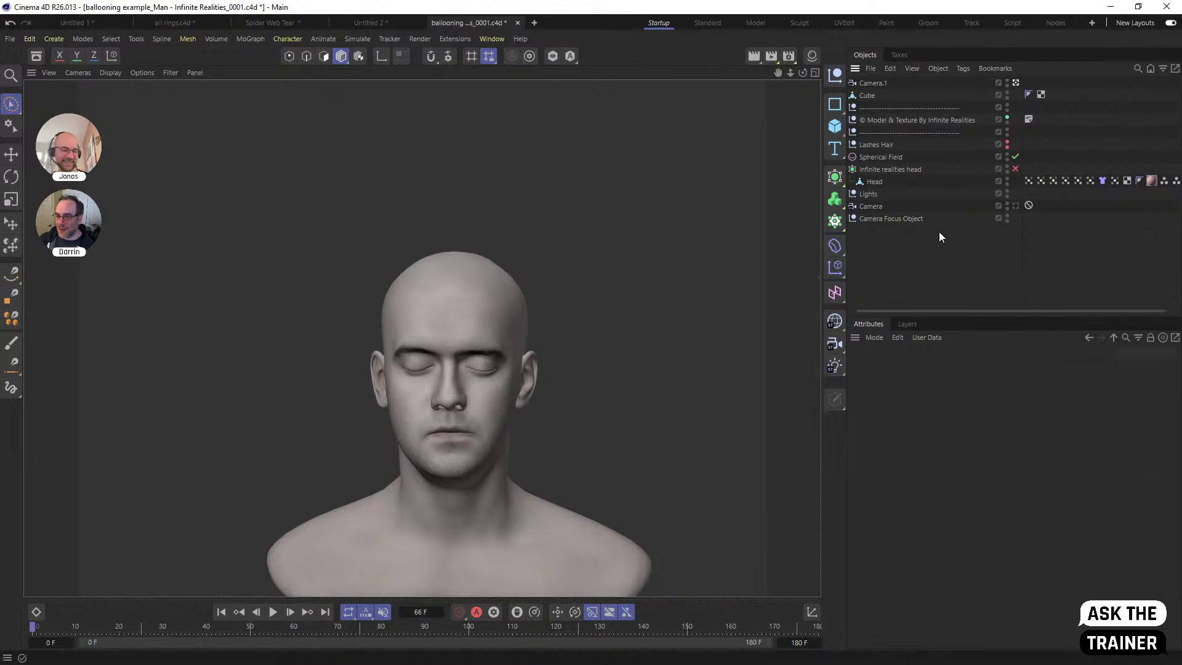
drag(846, 237, 839, 237)
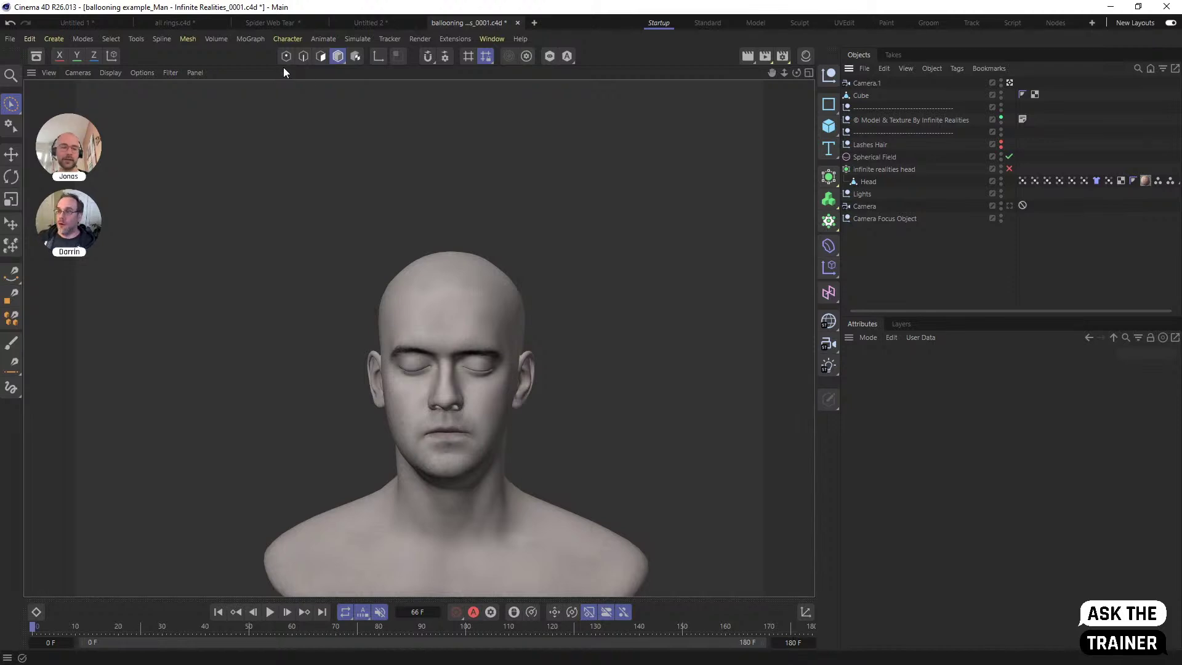
click(866, 182)
scroll(1022, 247, right, 1)
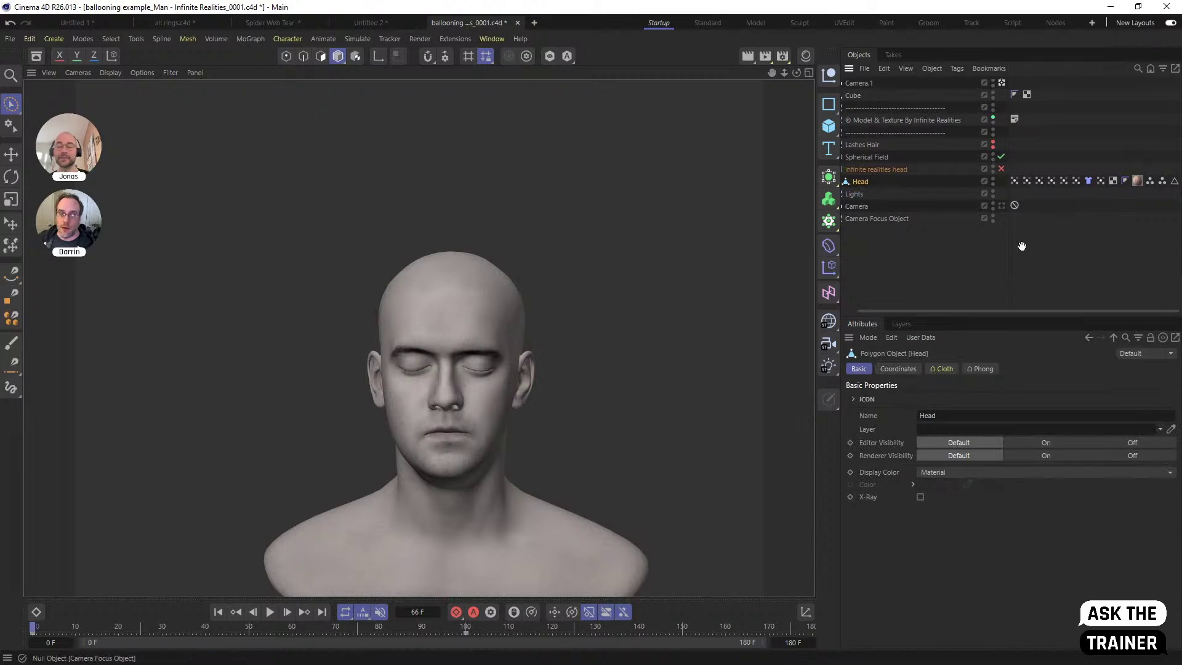
click(1165, 181)
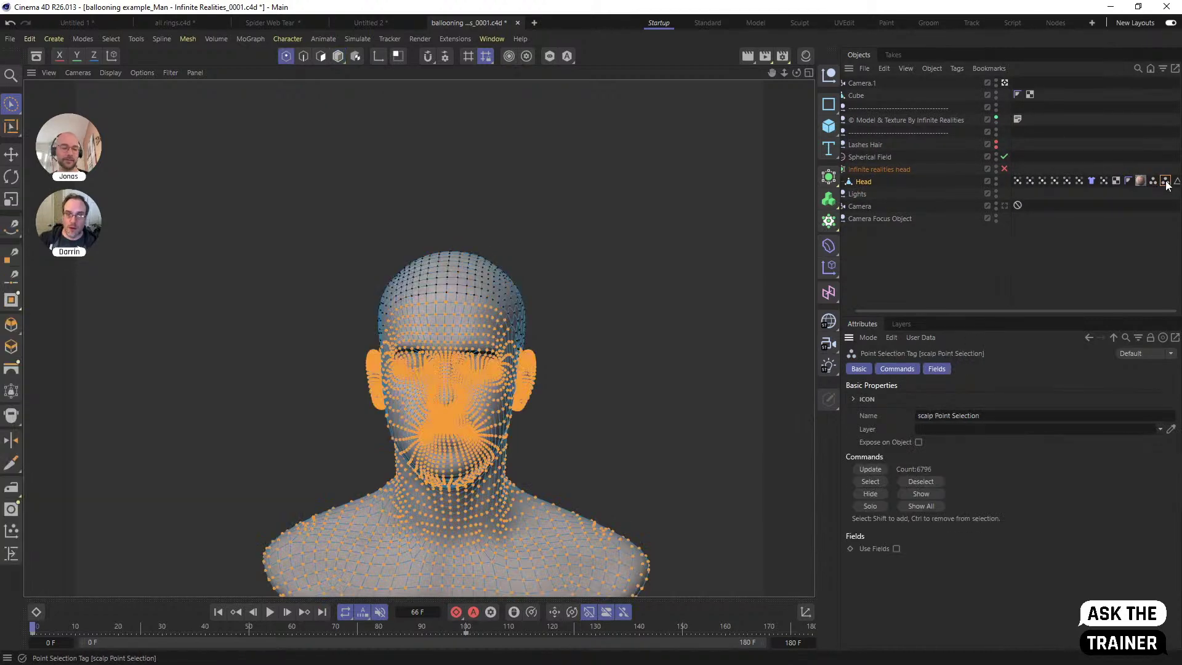
right_click(318, 255)
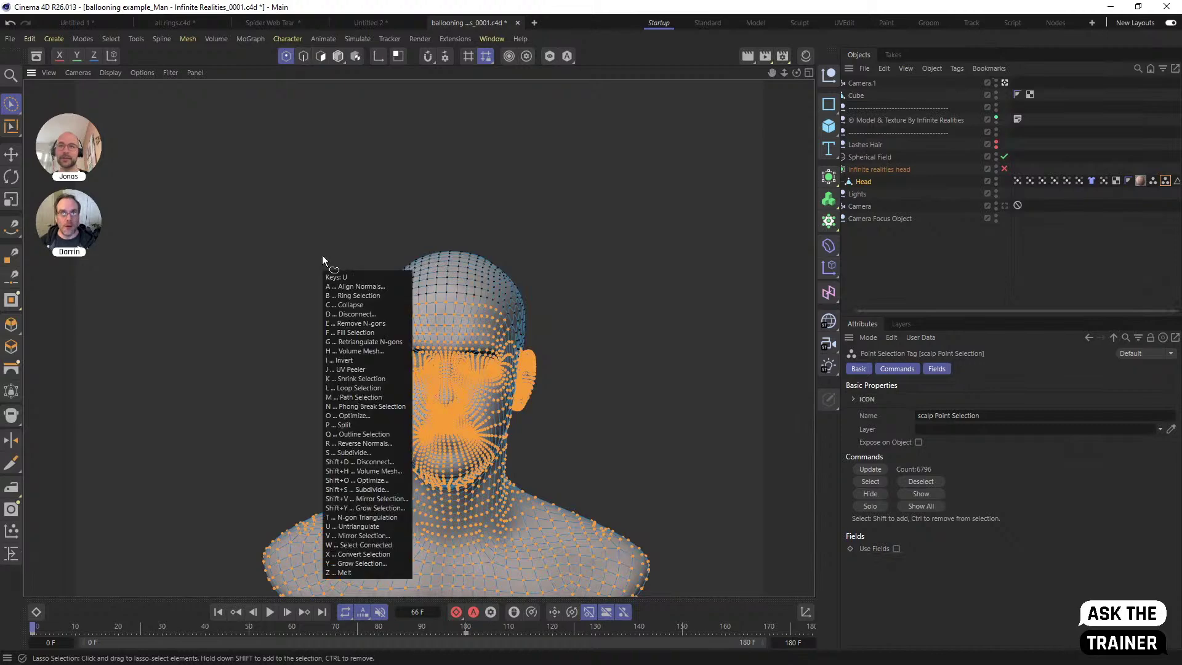
click(353, 259)
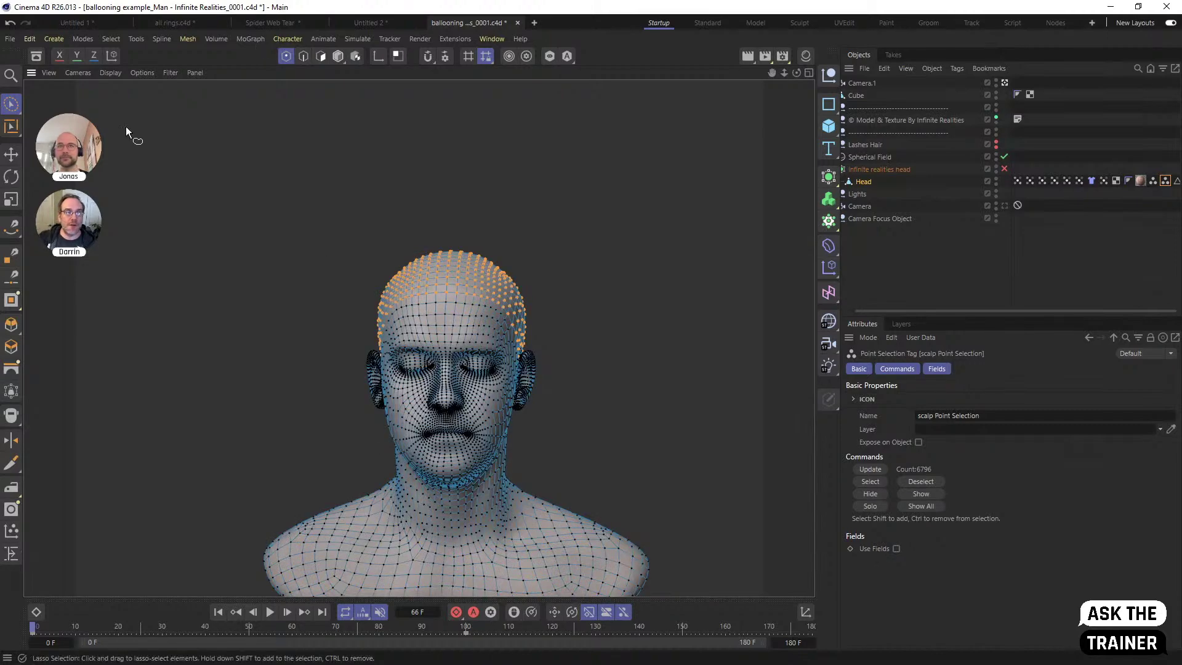
click(321, 57)
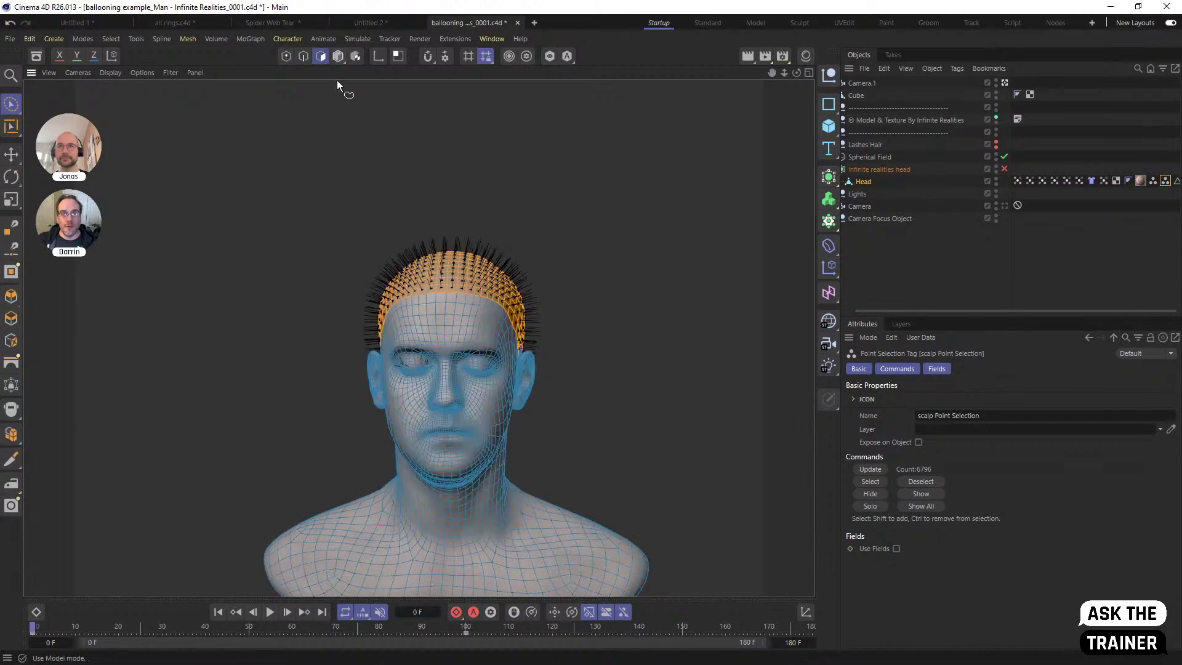
Add a Hair object to the Head
click(358, 39)
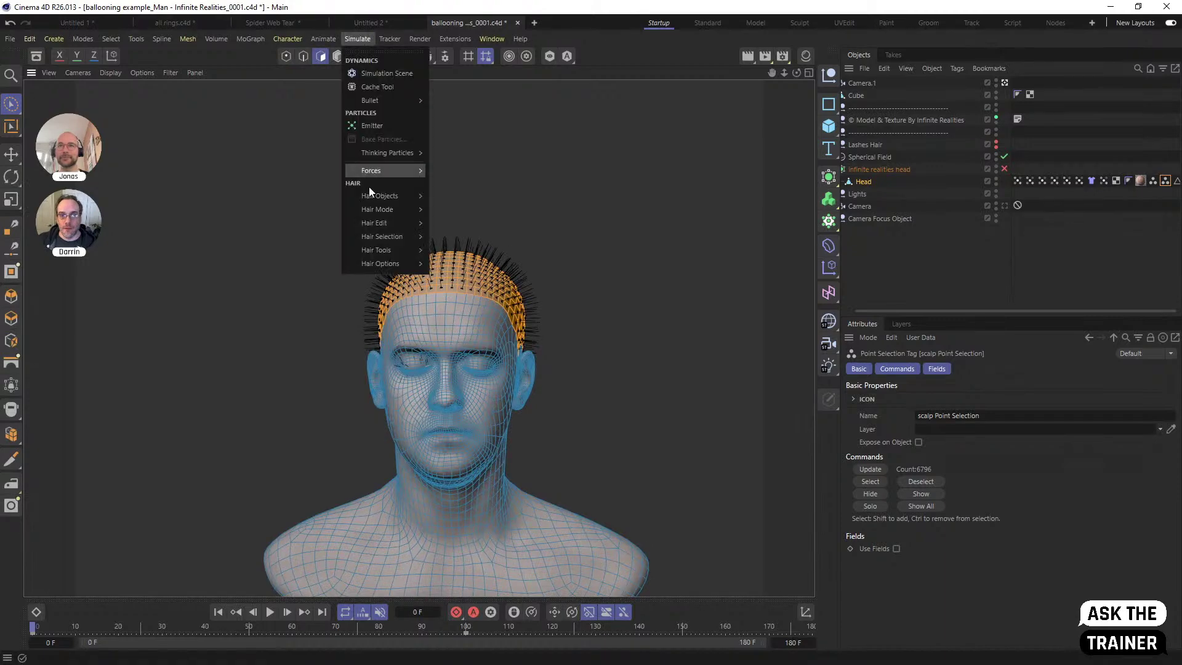
mouse_move(380, 196)
click(449, 197)
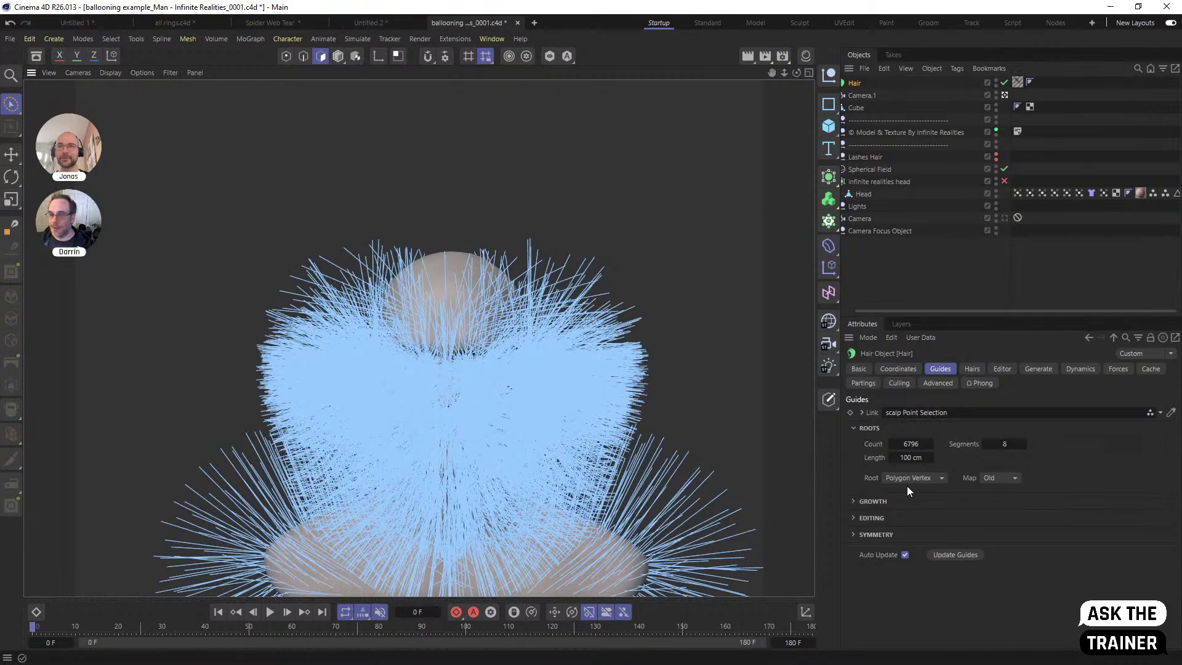
Store the Head's selected scalp polygons as a Polygon Selection tag
scroll(1113, 203, right, 1)
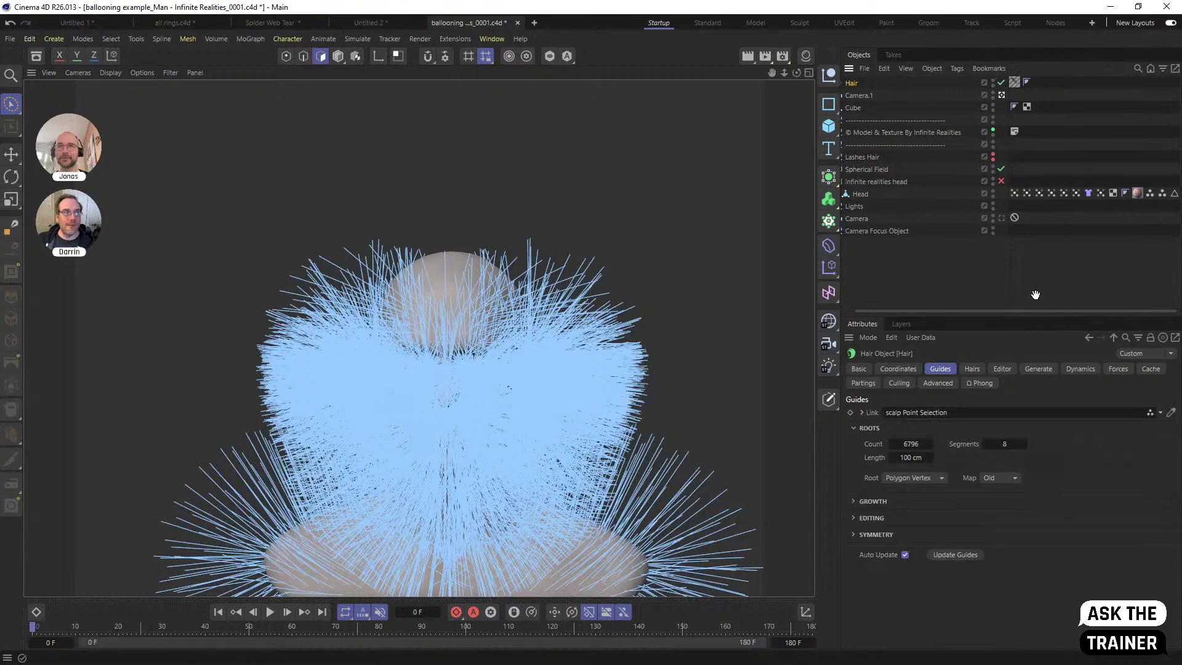
click(861, 194)
click(111, 38)
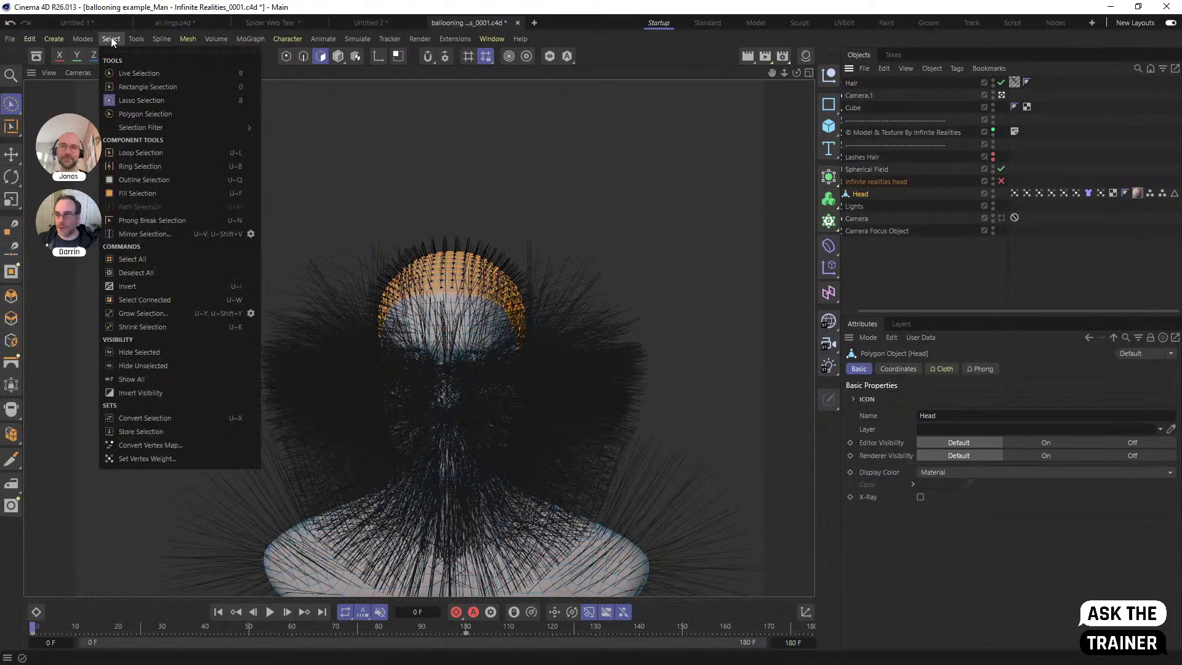
click(143, 433)
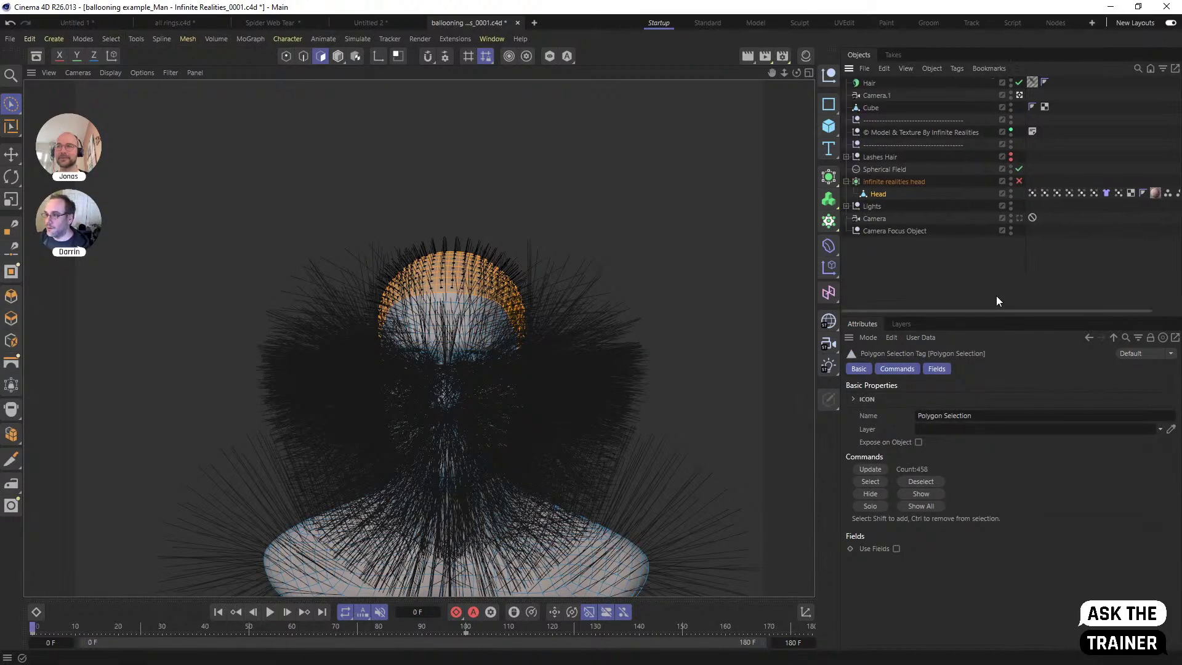
Link the Hair object's guides to the Head's Polygon Selection so they grow only from the scalp
click(868, 83)
scroll(1099, 265, right, 2)
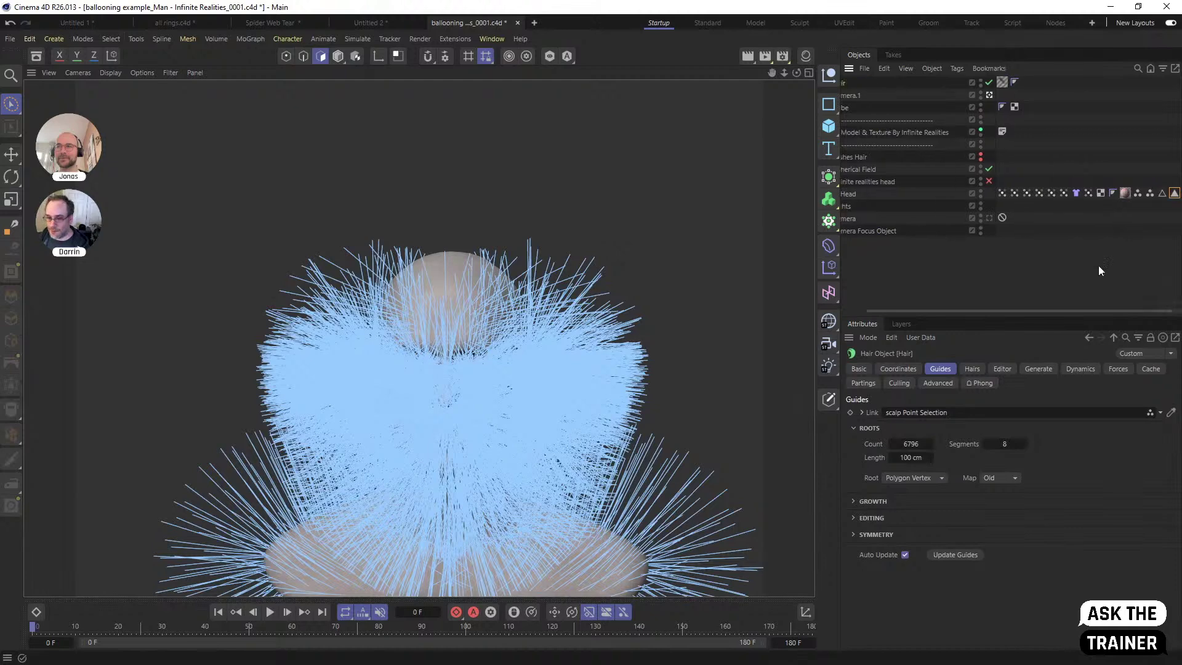
drag(1175, 193, 938, 409)
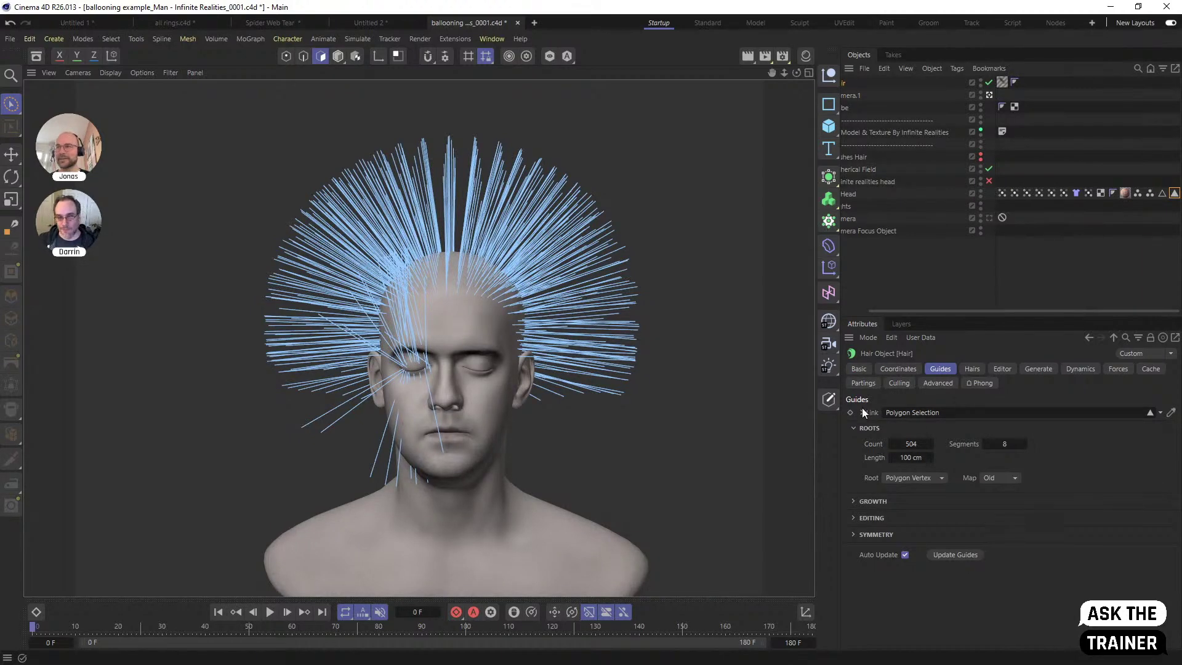
Play the simulation with the hair and set the Hair object's editor Display to Hair Lines
click(269, 612)
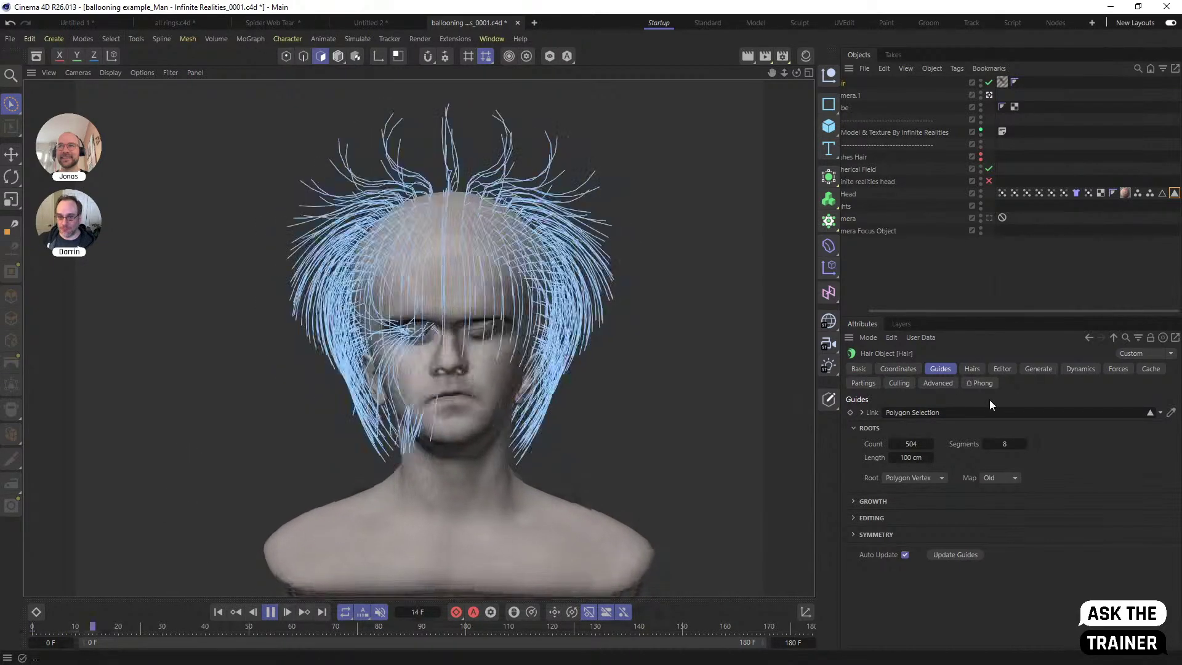
click(1002, 369)
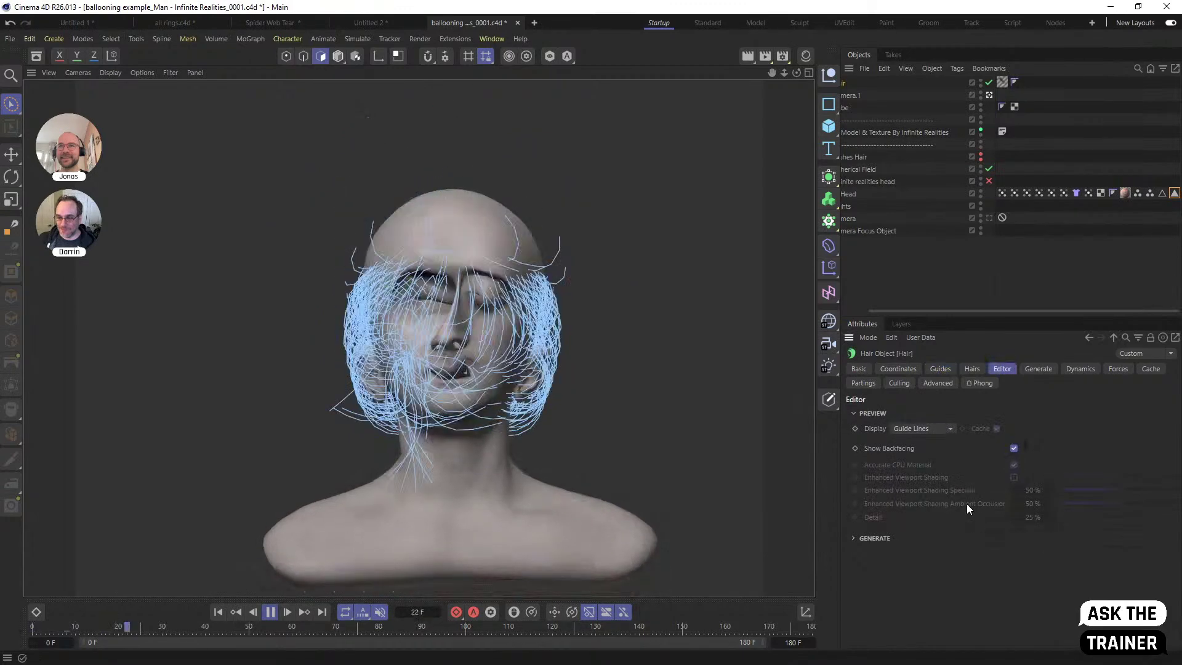
click(946, 427)
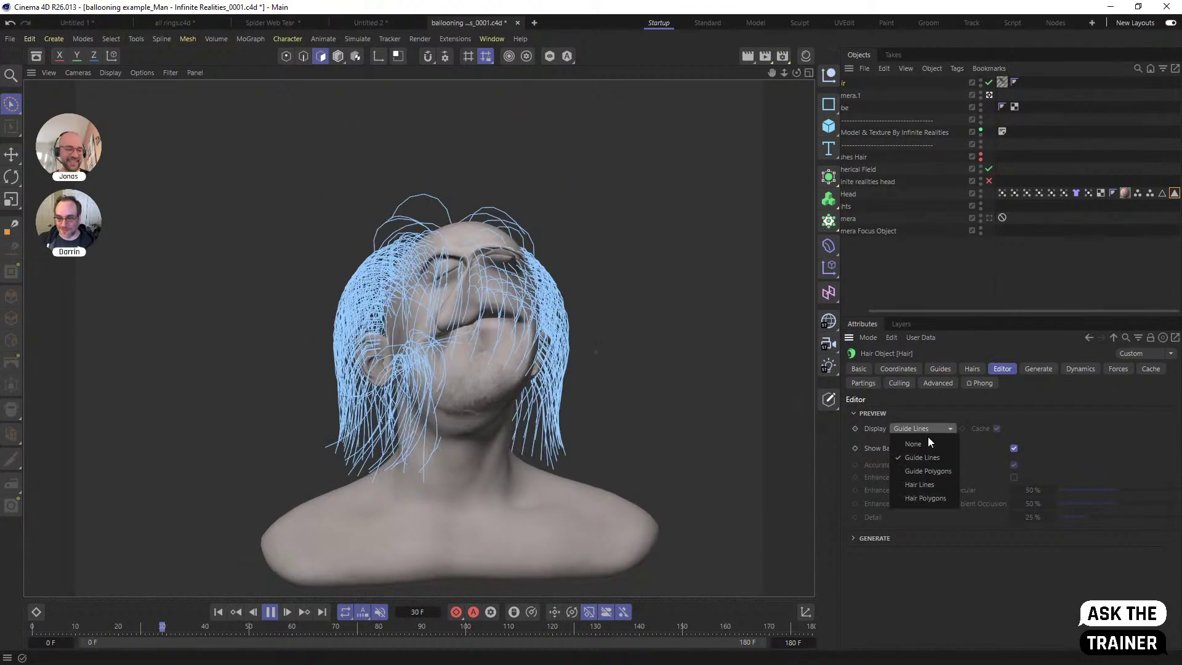
click(923, 485)
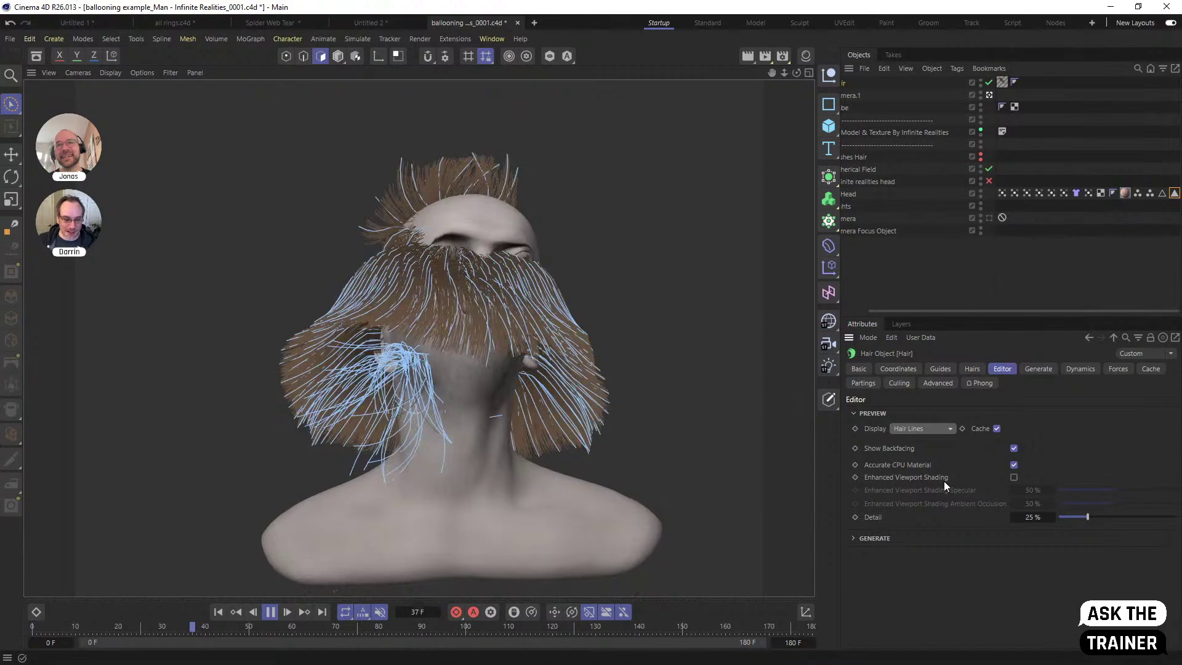
Stop and rewind the simulation, and delete the Hair object from the ballooning head scene
click(271, 613)
click(218, 612)
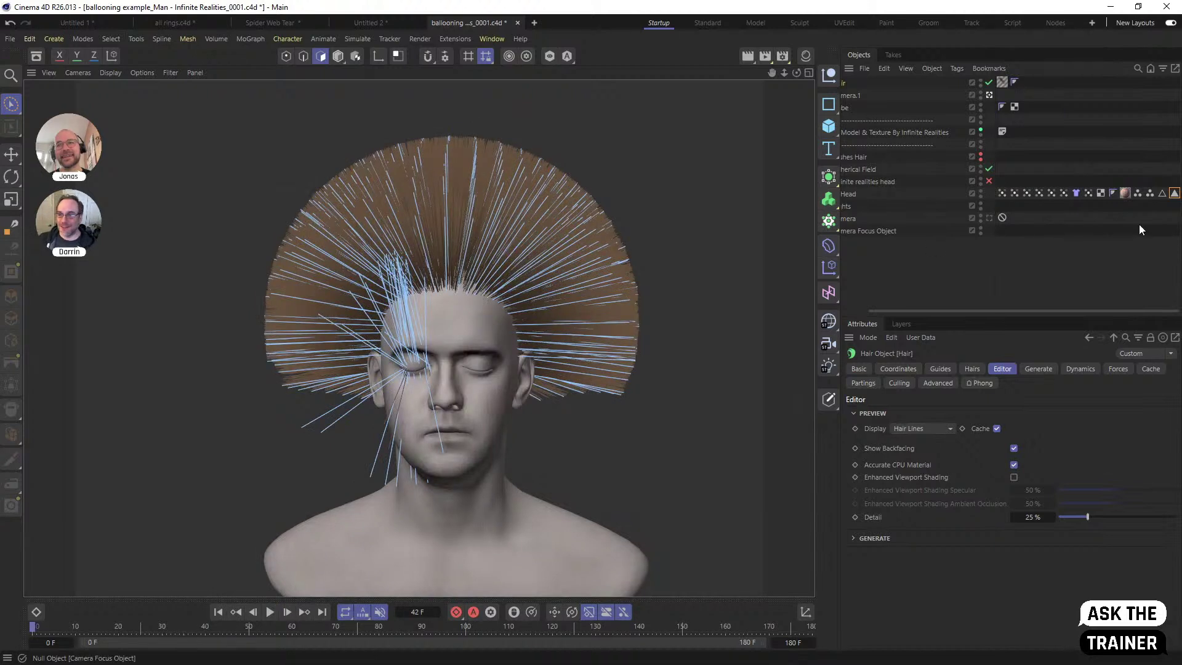
scroll(928, 261, left, 3)
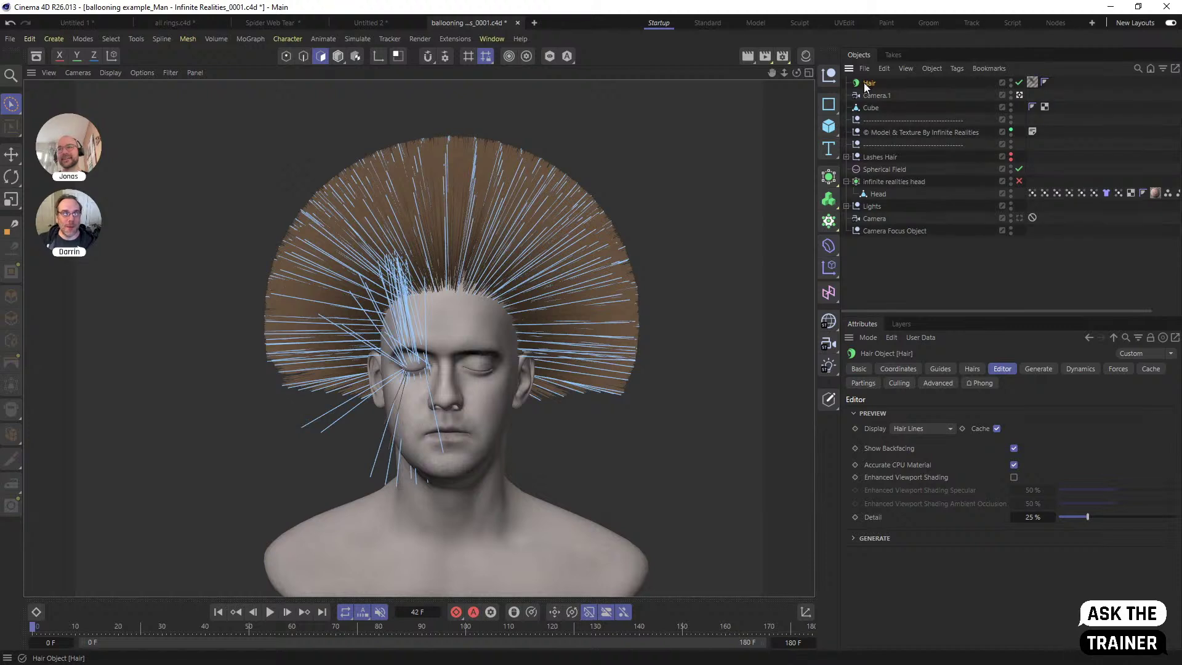
key(Delete)
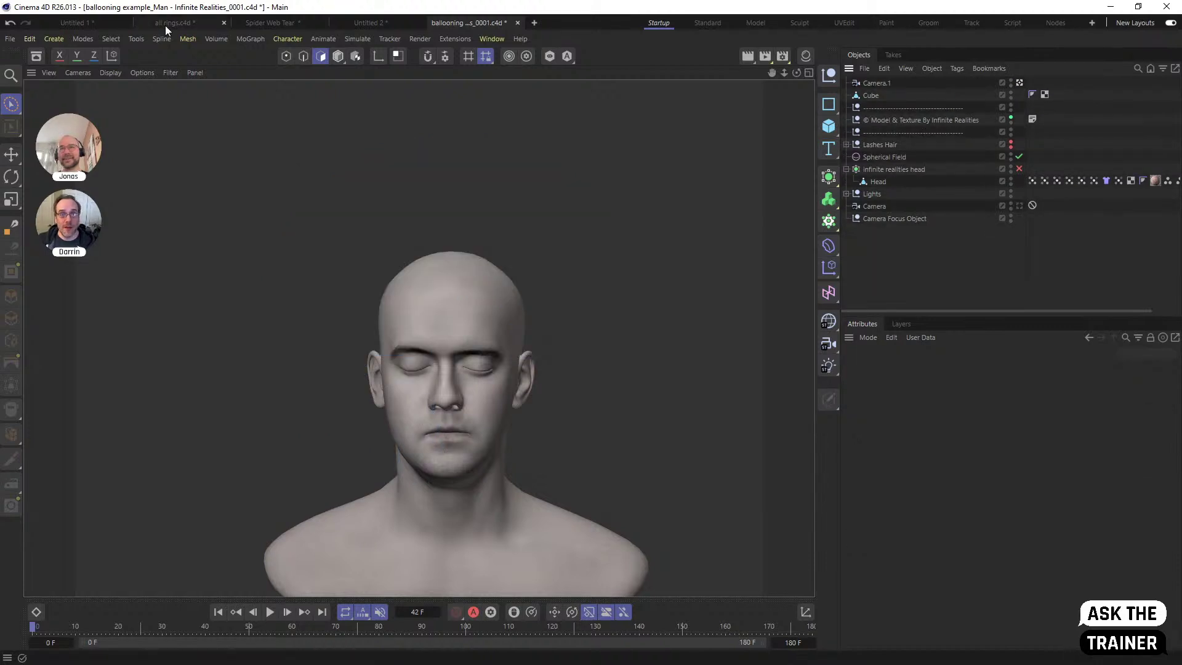
Switch to the Spider Web Tear scene and scrub through the spiderweb tear_1080p reference video
click(269, 23)
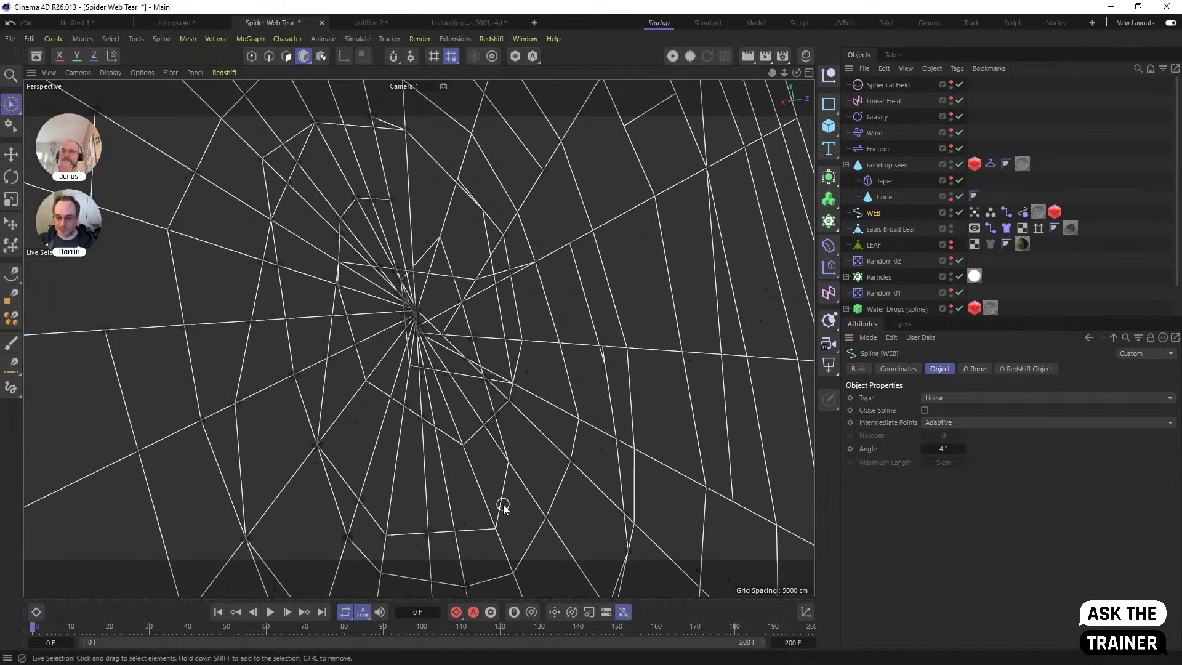
key(alt+Tab)
click(960, 415)
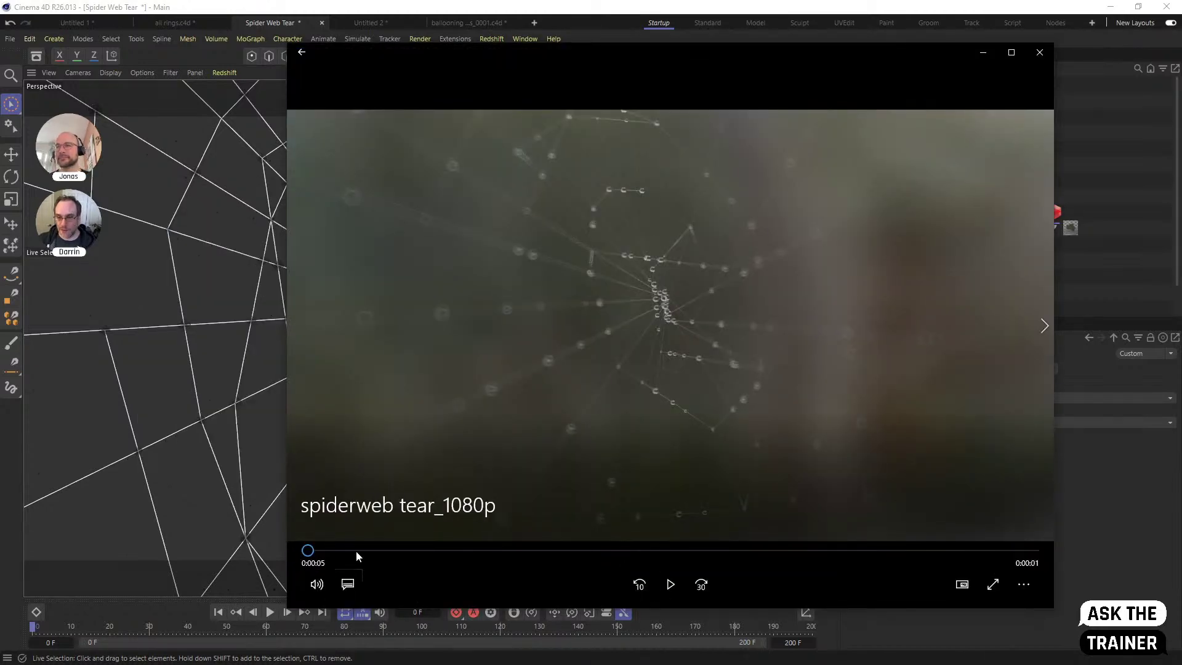
drag(309, 555, 661, 571)
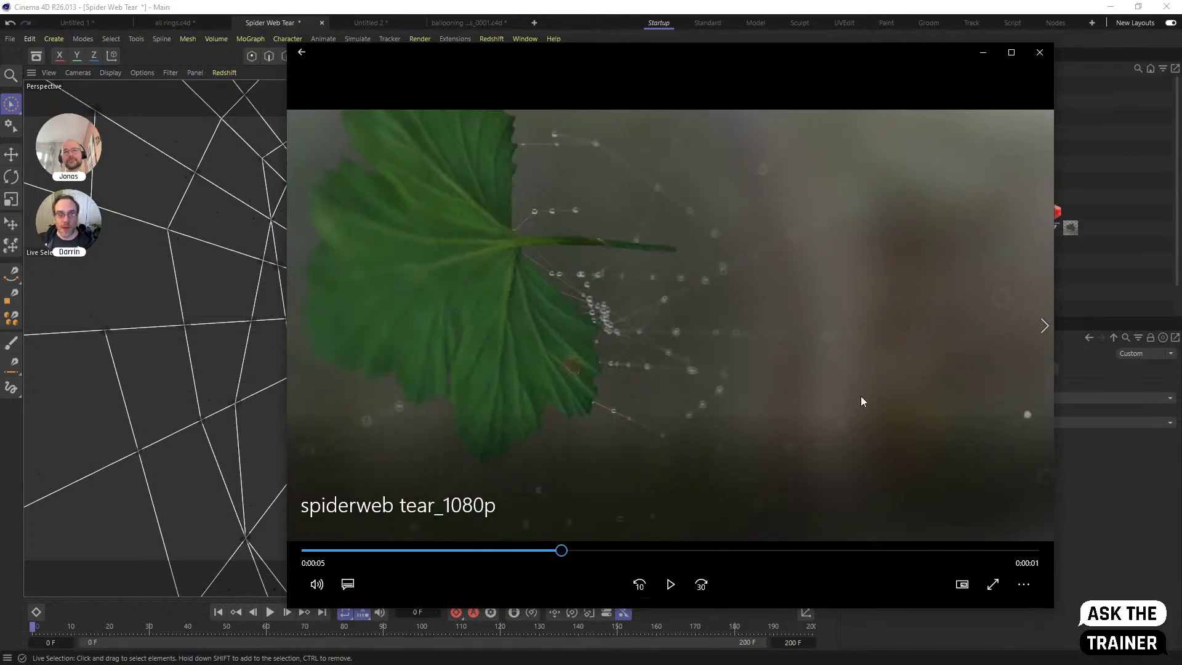
click(975, 56)
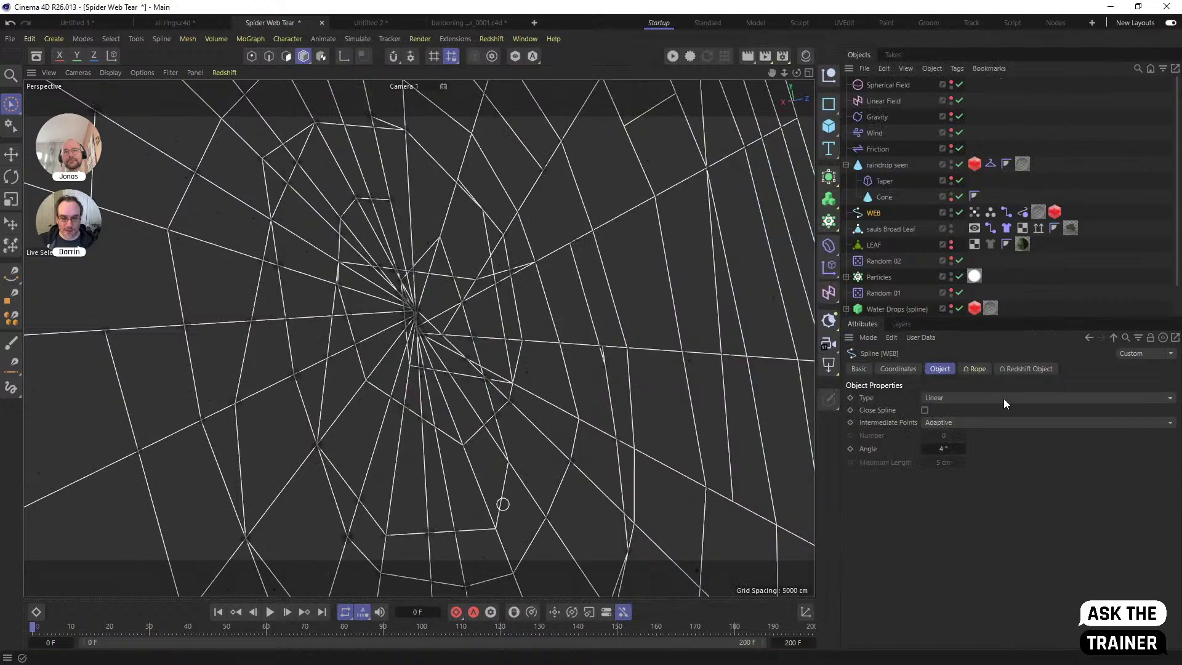
Play the spider web simulation while examining the Rope and Connector tag settings of WEB, and rewind it
key(F8)
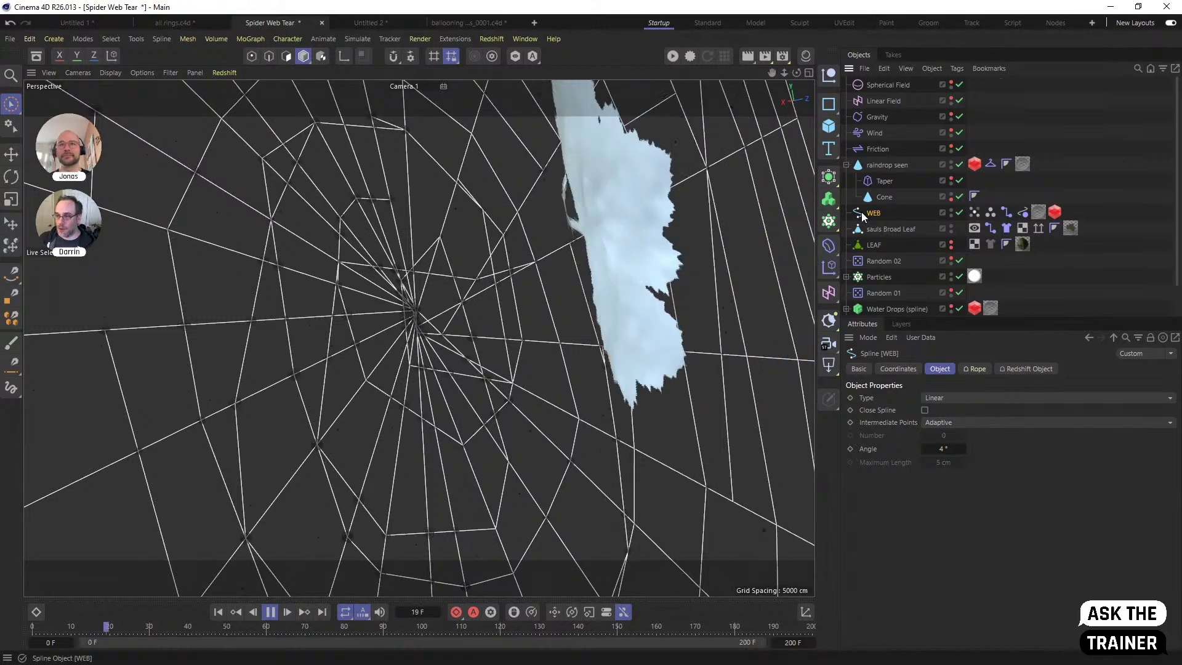
click(1022, 212)
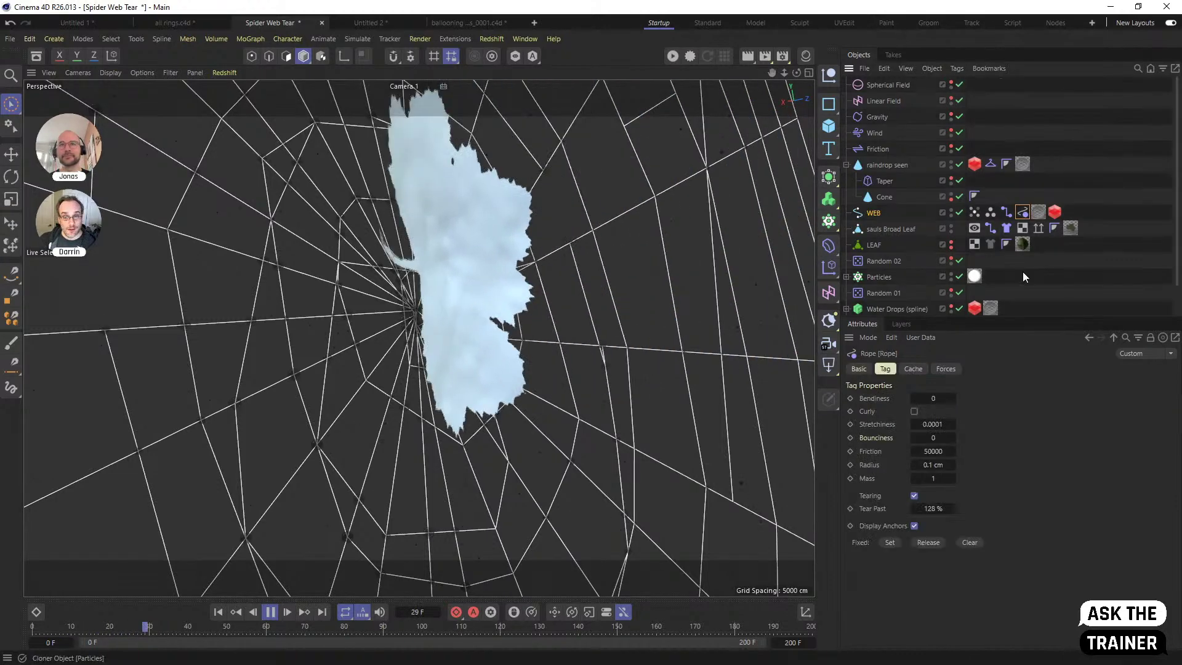
click(1006, 213)
click(271, 612)
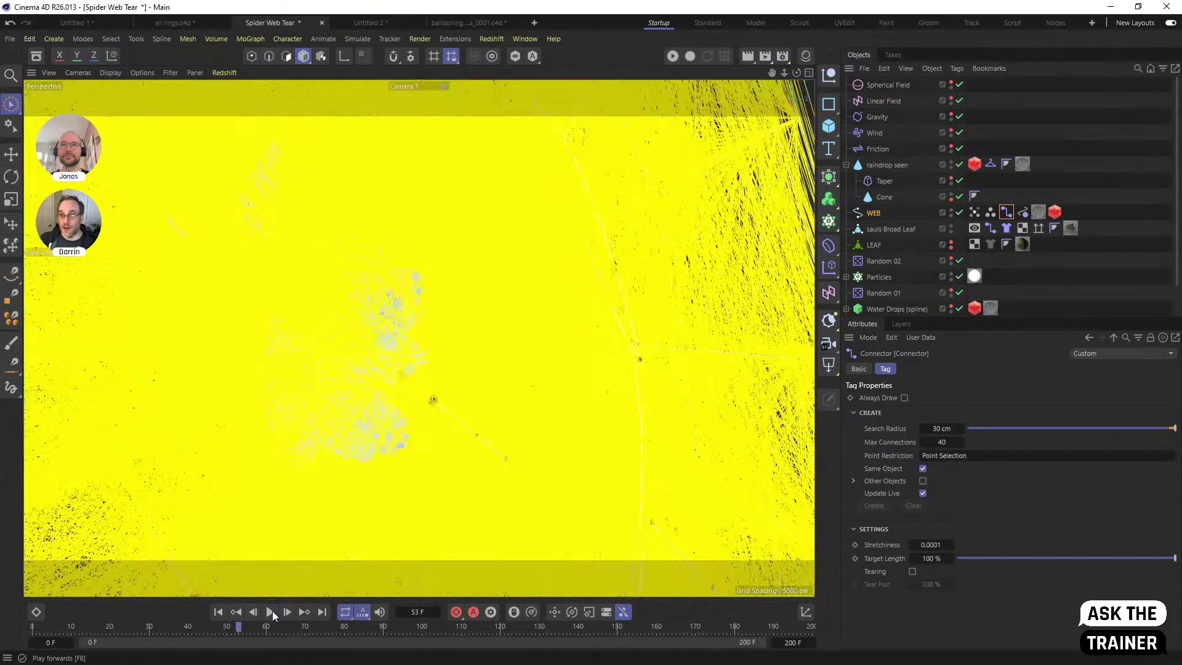
click(218, 611)
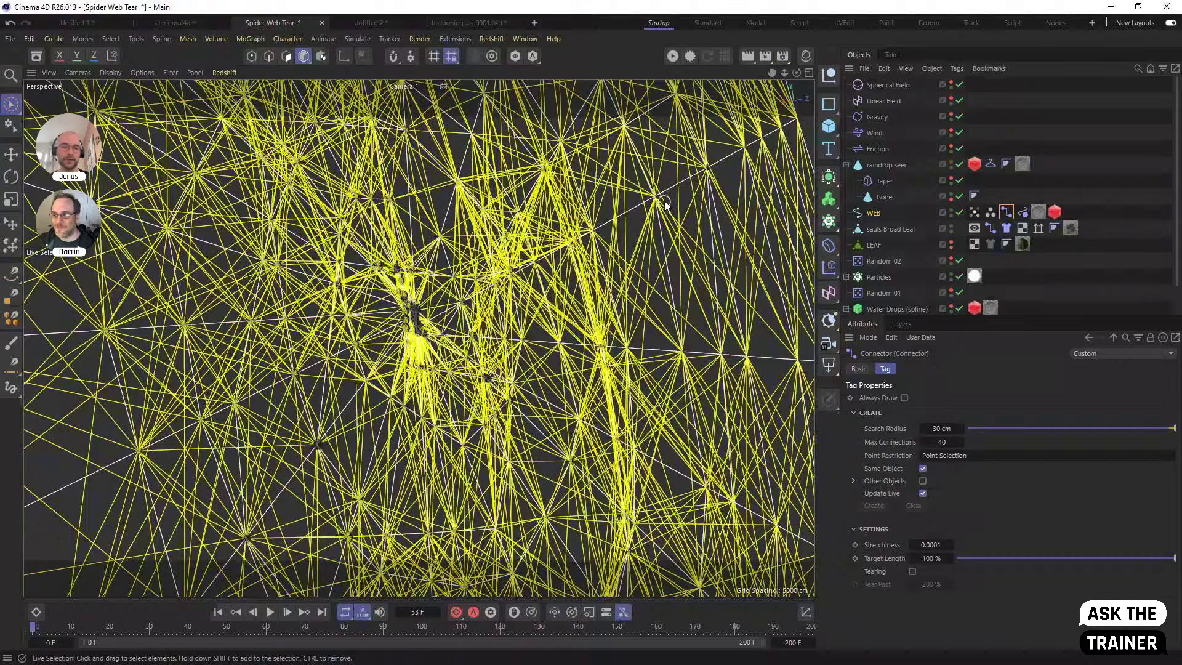
Examine the WEB spline's connections through its Connector tag and its points in Points mode
click(1042, 279)
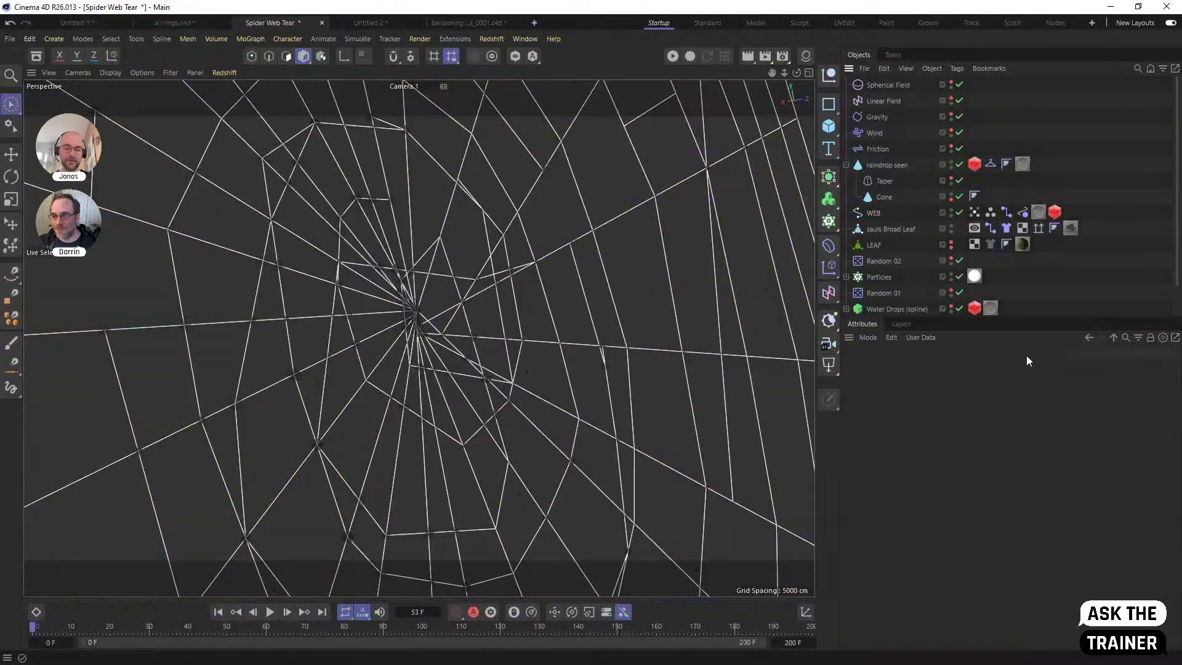
click(896, 211)
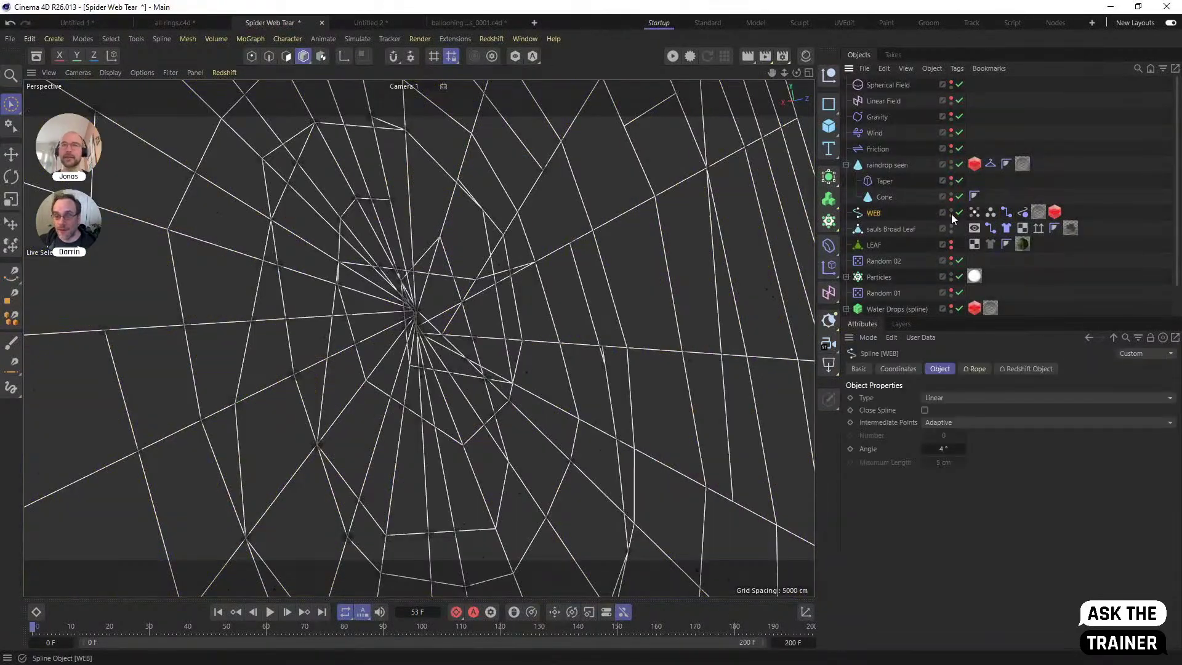
click(1007, 213)
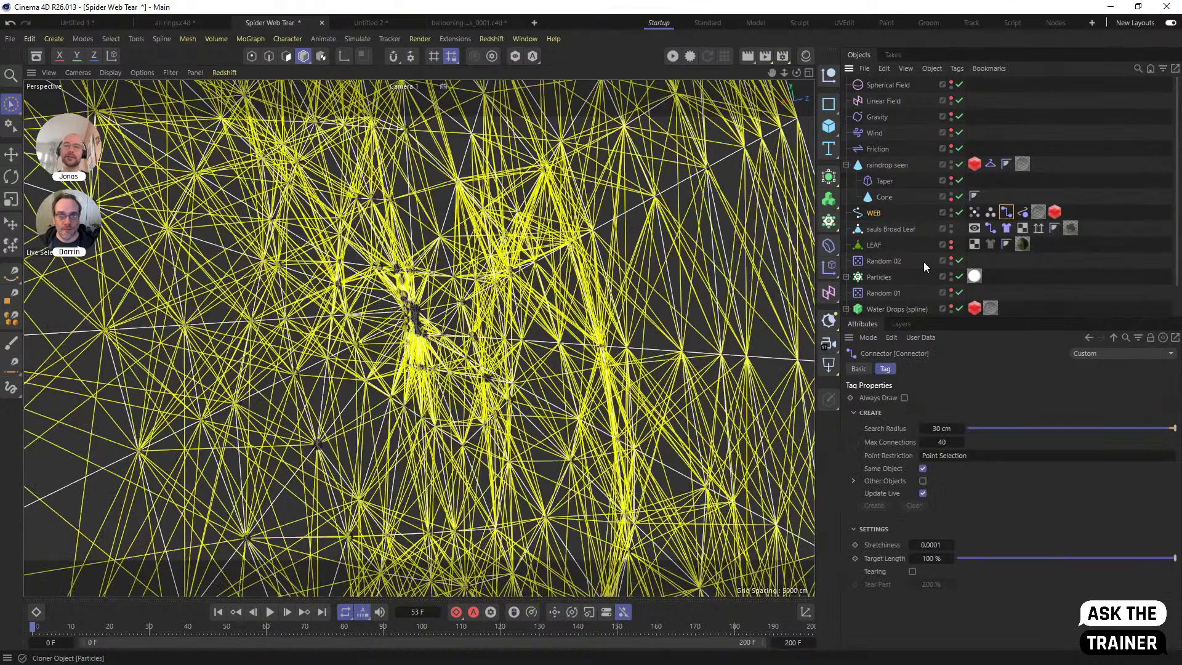
key(shift+f)
click(874, 213)
click(251, 56)
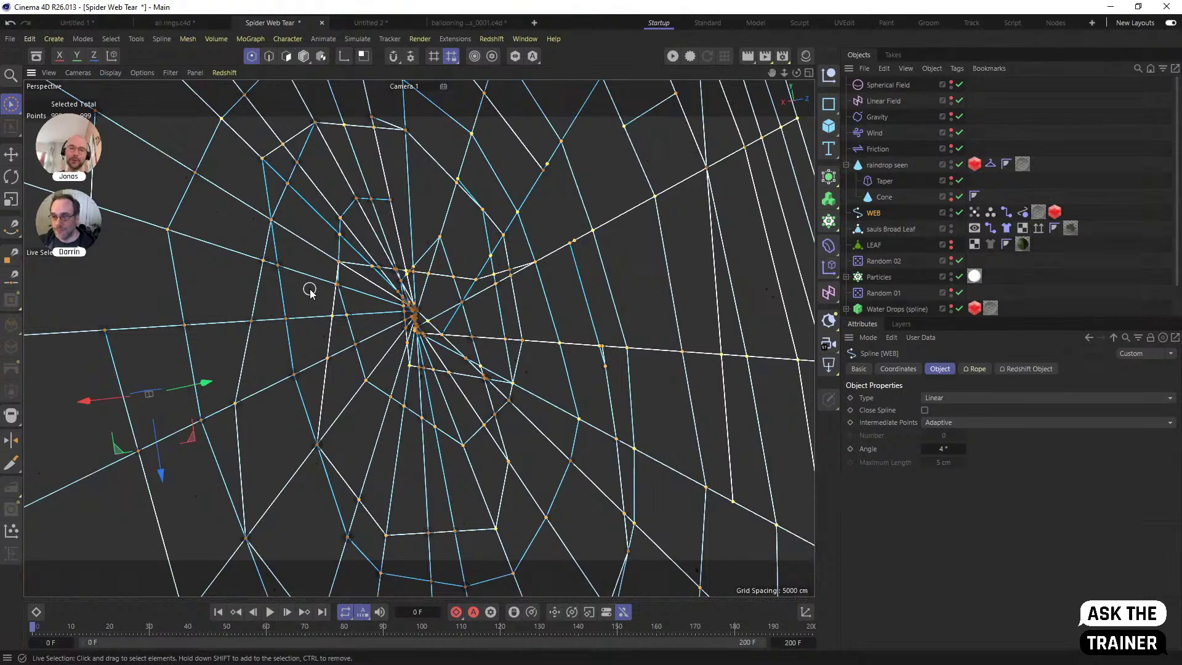
click(1050, 282)
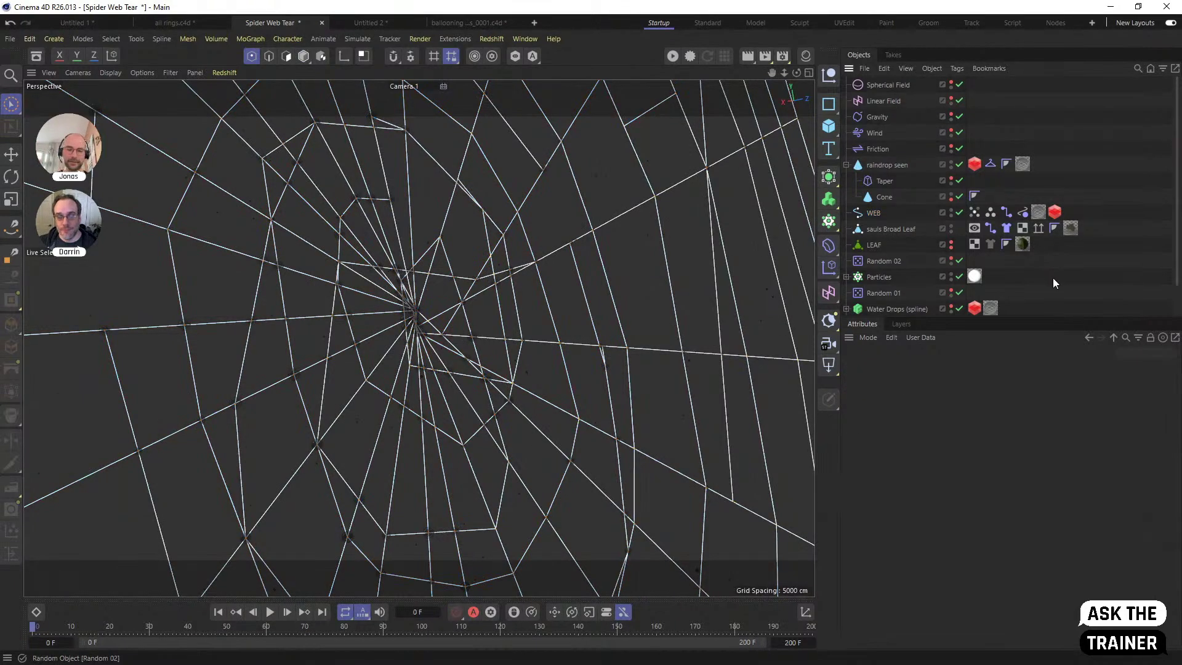
key(ctrl+z)
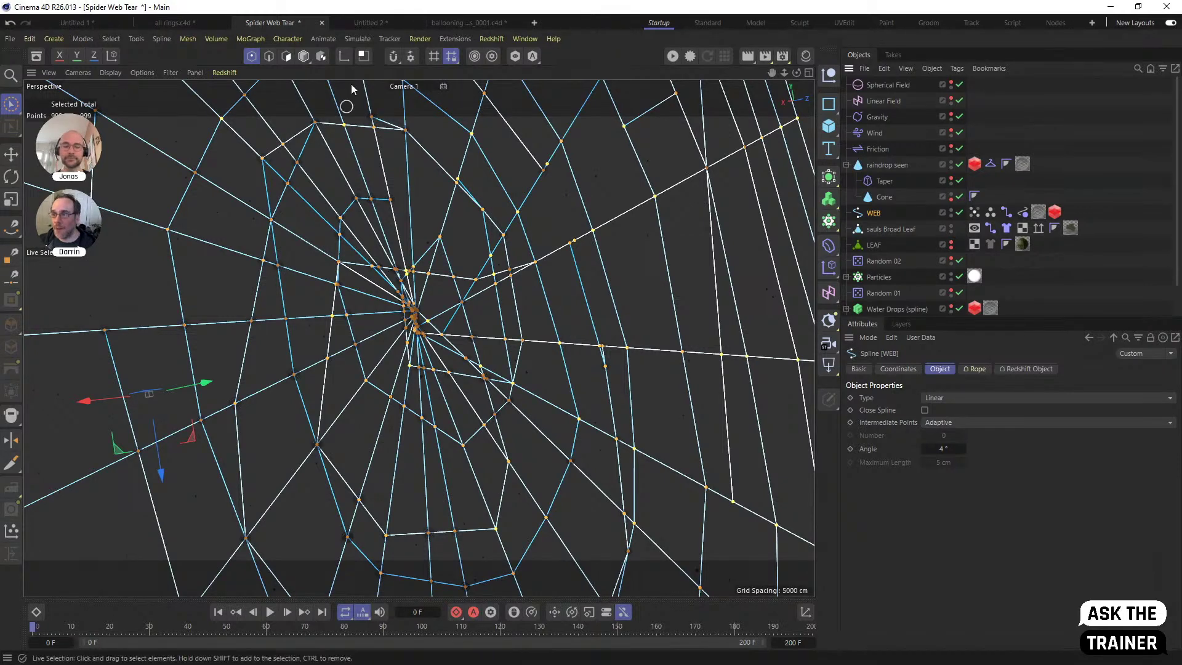
Switch to the Untitled 2 scene and add a Rope simulation tag to the WEB spline
click(377, 22)
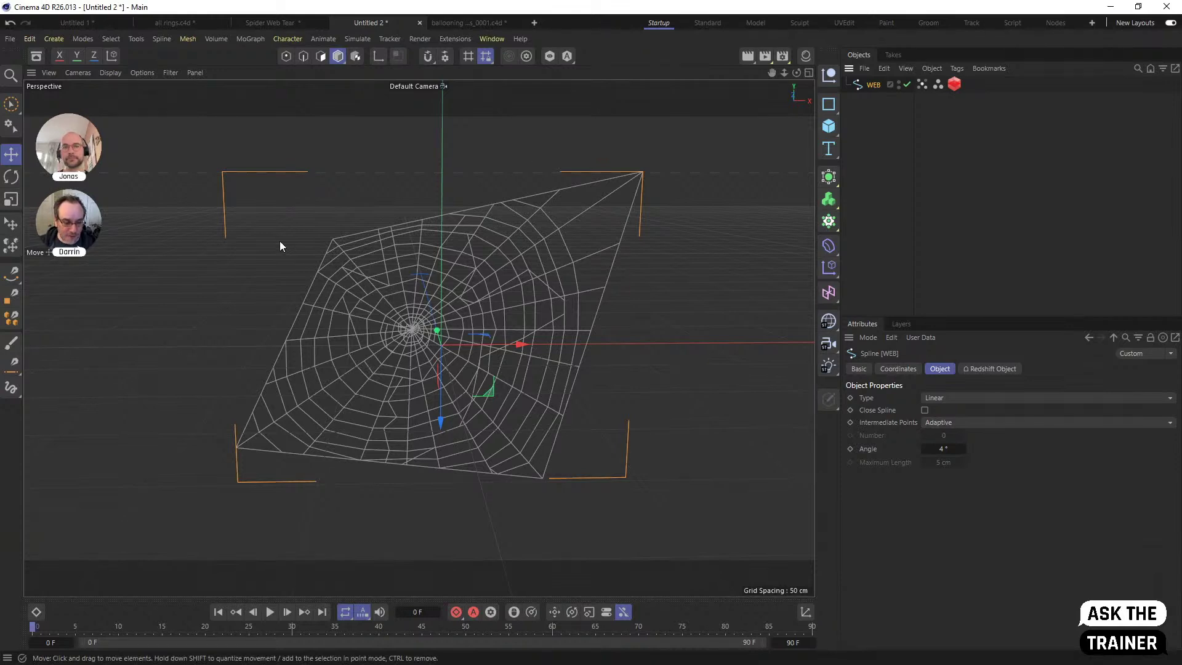
click(218, 612)
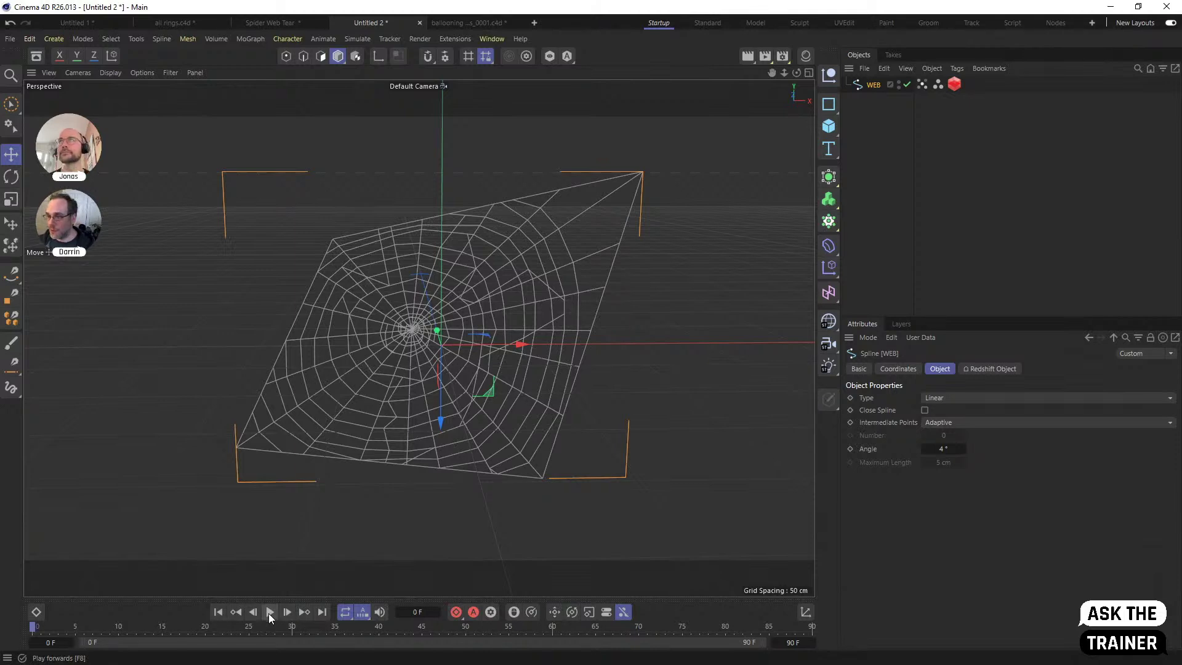
right_click(880, 85)
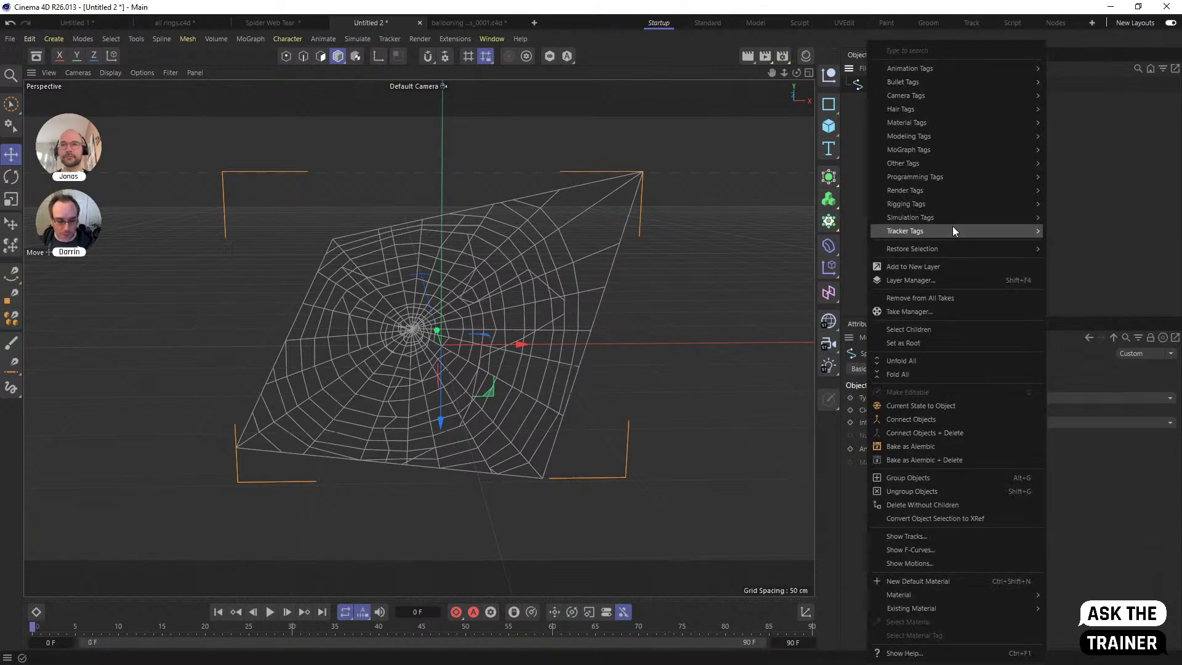
mouse_move(975, 217)
click(1065, 240)
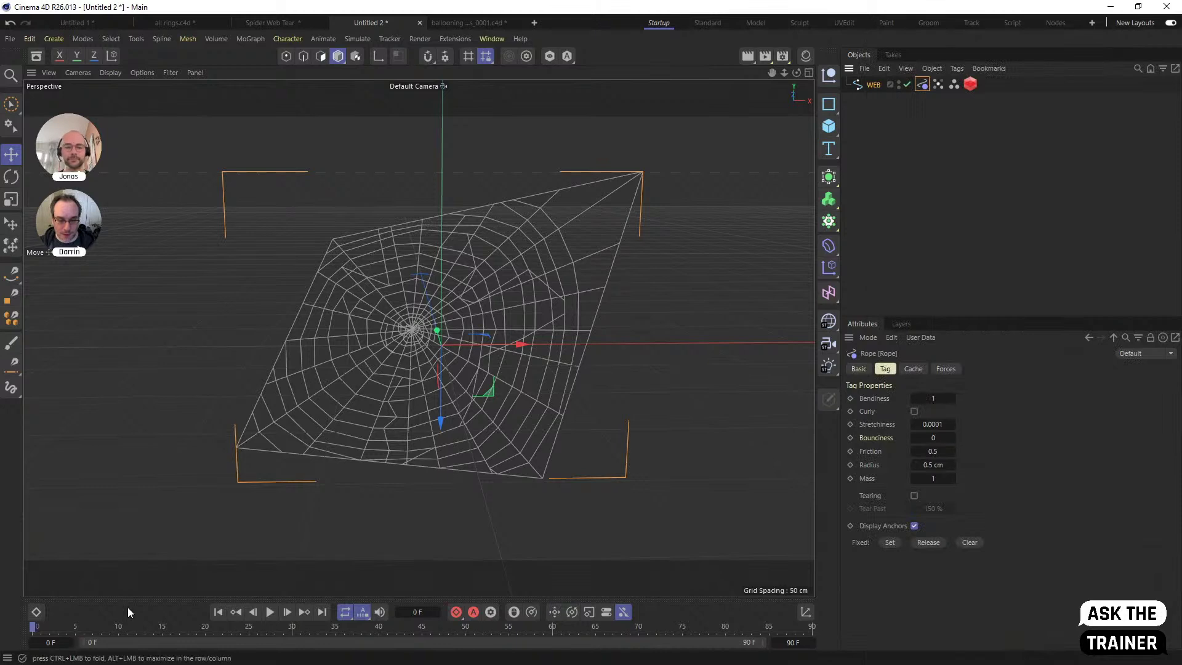
Play the rope simulation on WEB twice to check how the strands behave, rewinding each time
click(270, 612)
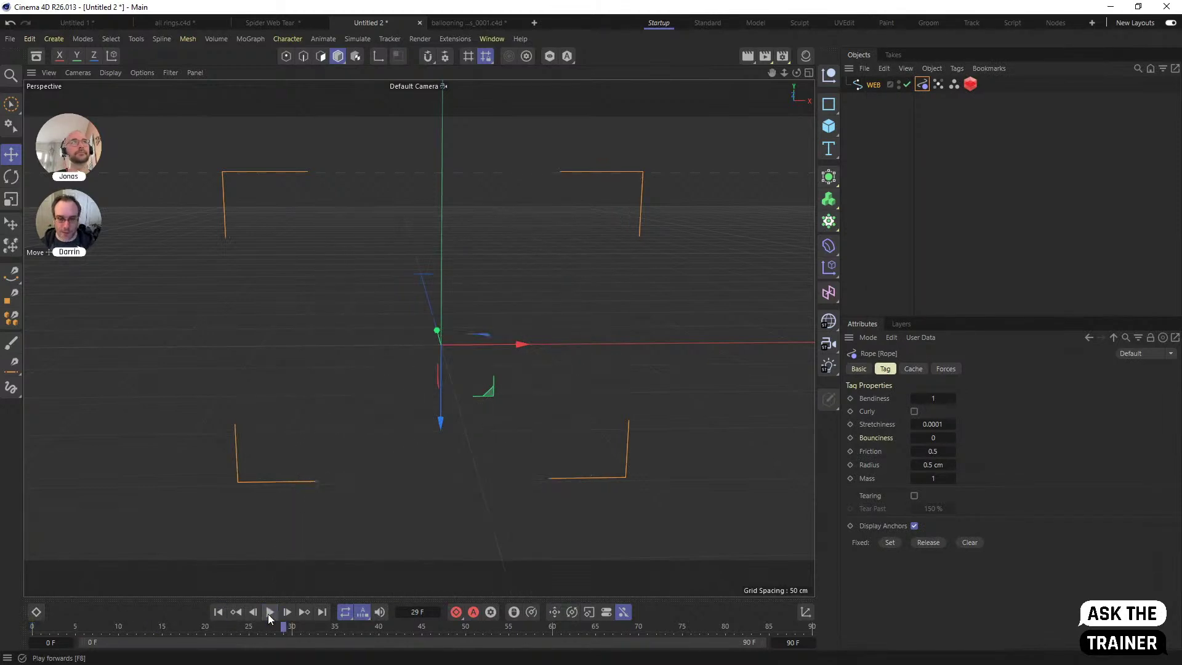
click(217, 611)
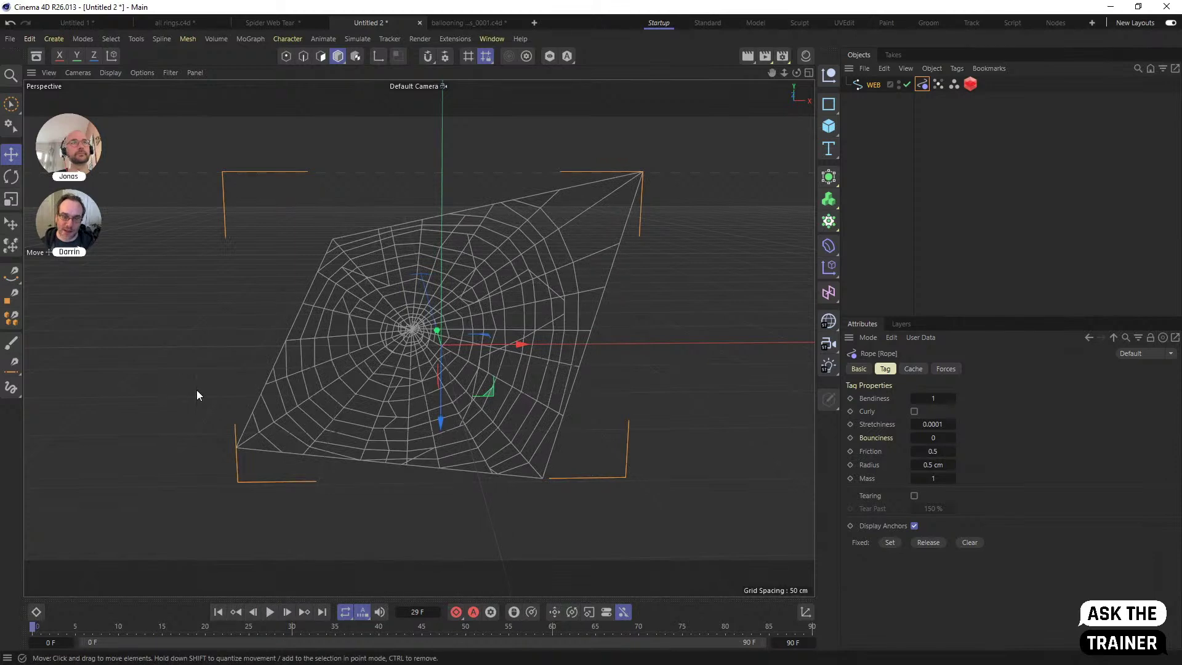
key(F8)
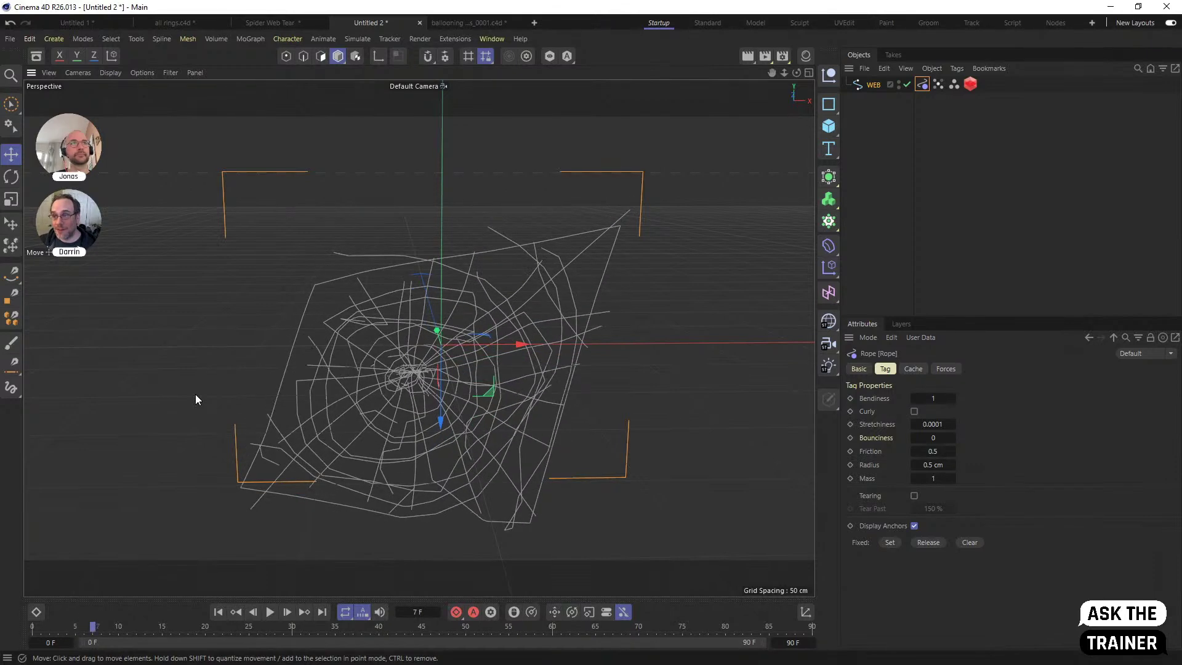
click(218, 612)
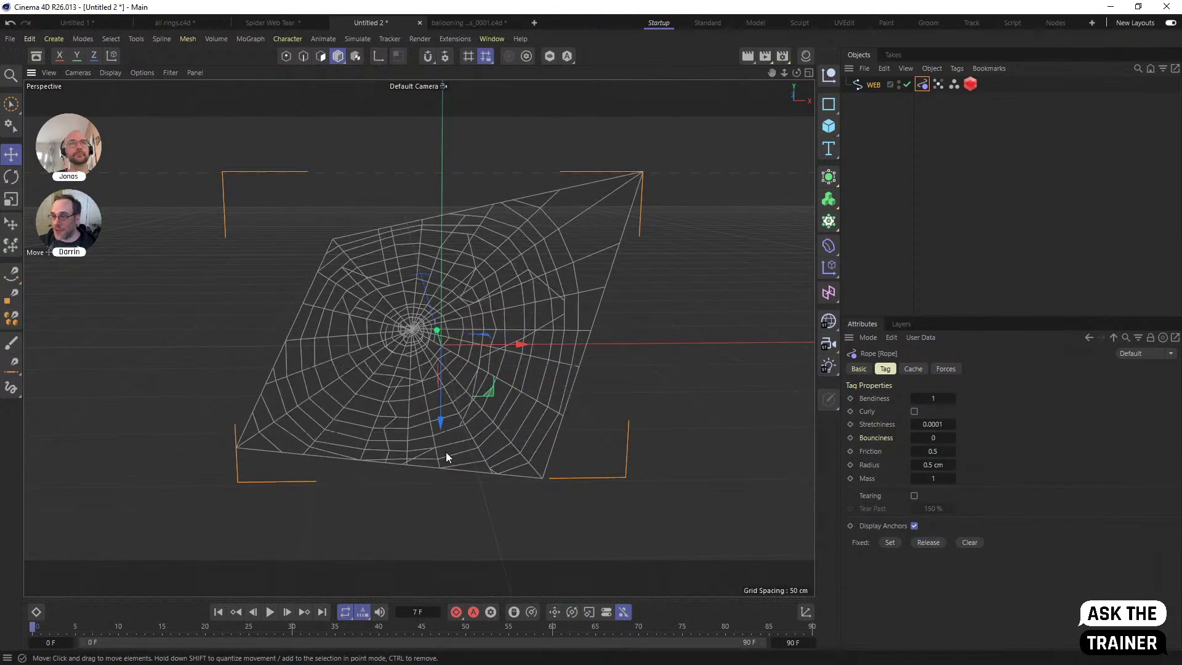
Add a Connector simulation tag to the WEB spline, leaving Always Draw disabled
right_click(868, 86)
mouse_move(942, 217)
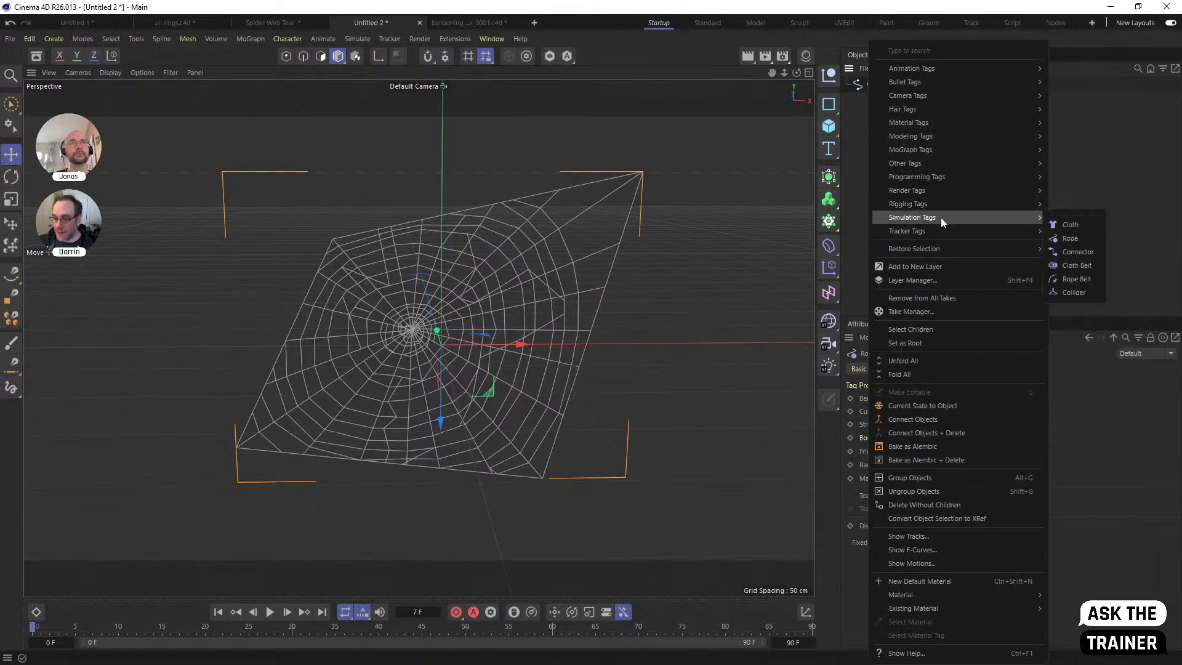
click(1062, 250)
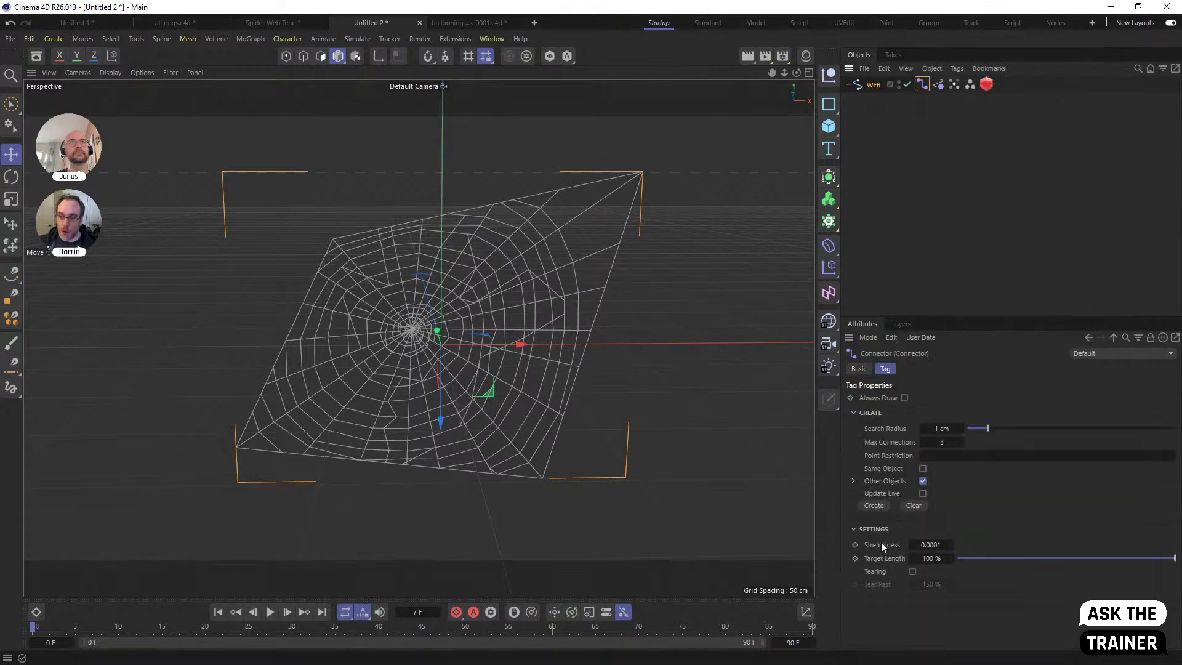
click(904, 398)
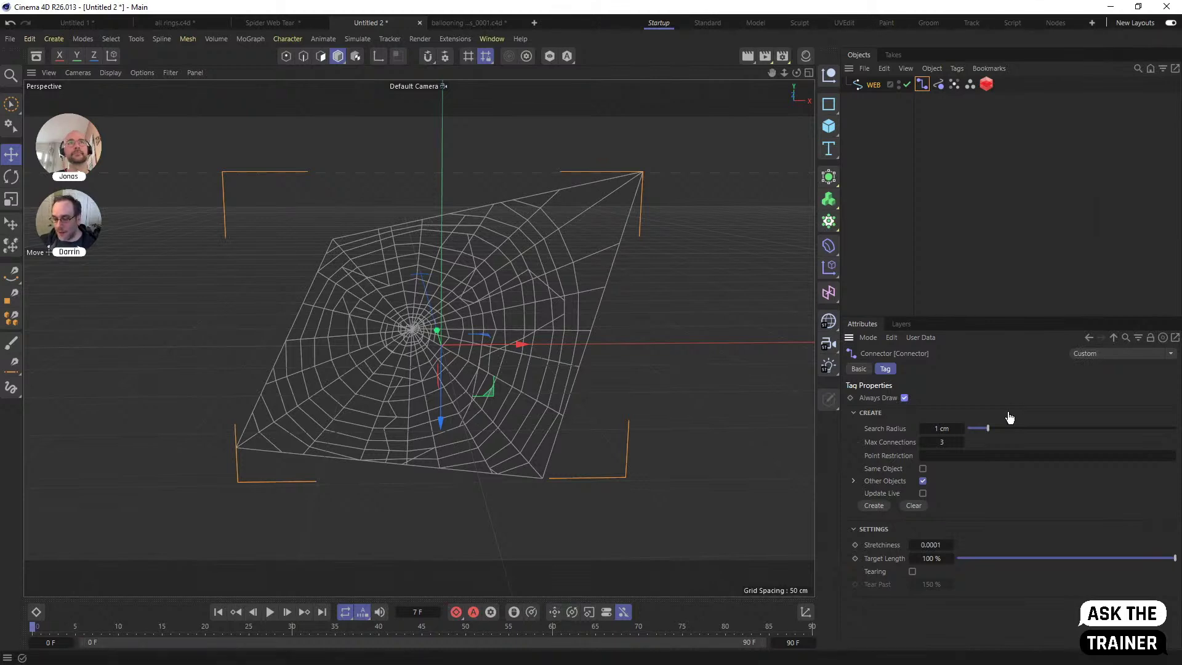
click(905, 398)
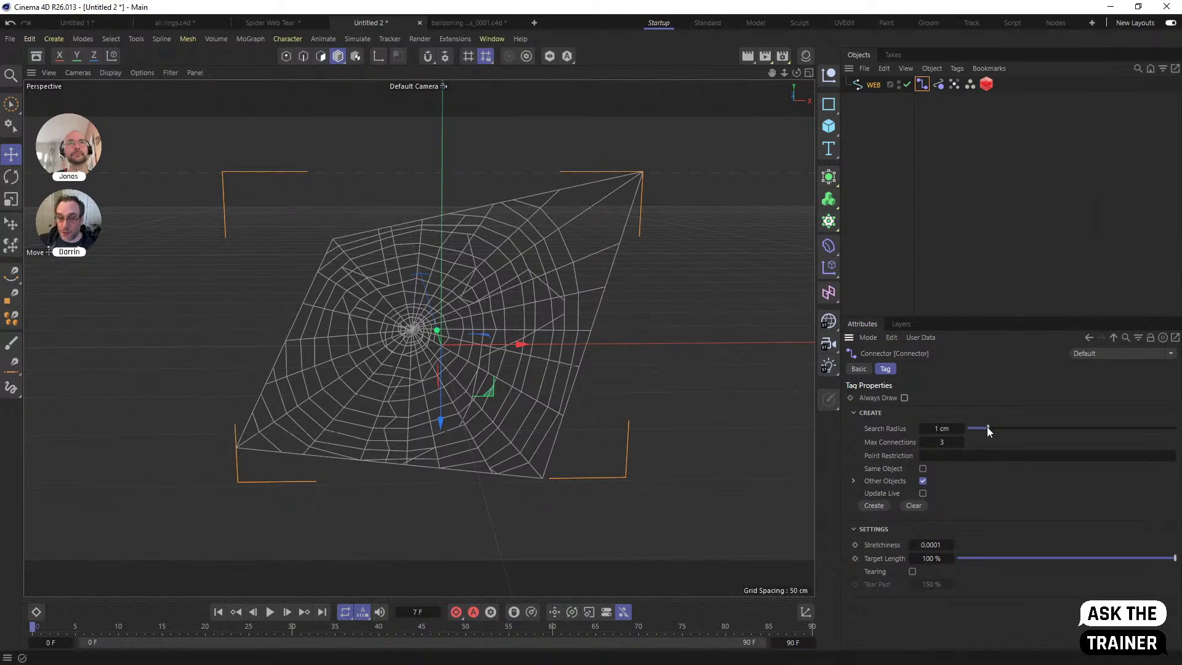
Set the Connector tag's Search Radius to 10 cm, enable Same Object and create the connections
drag(987, 426, 1172, 427)
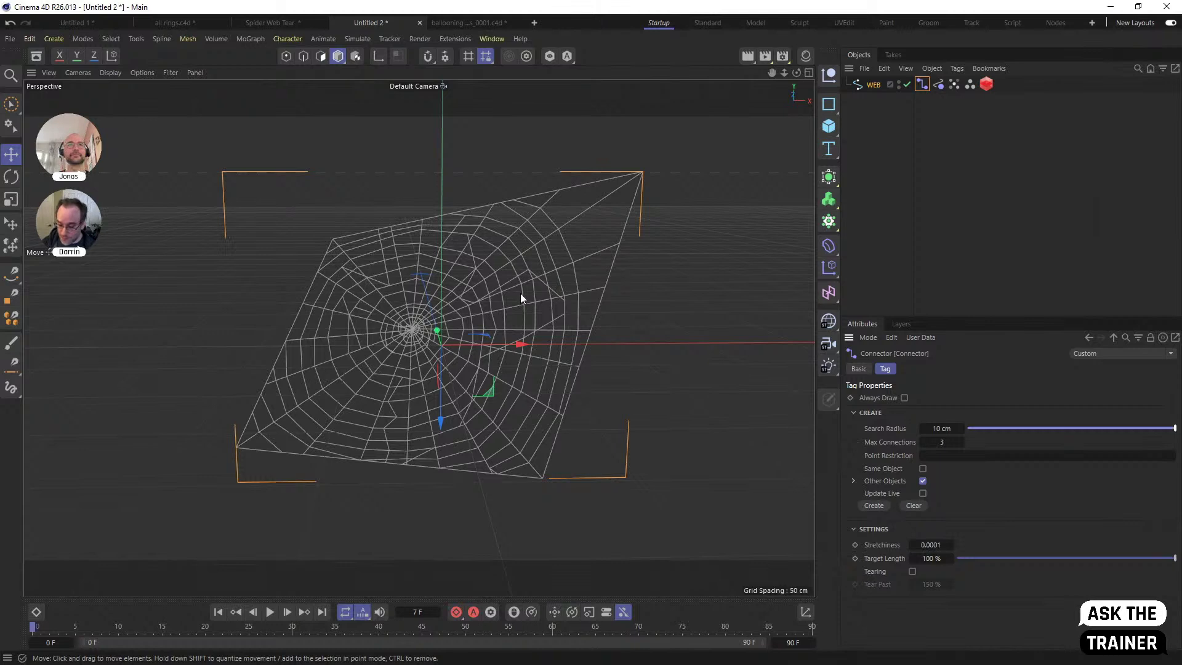
click(951, 428)
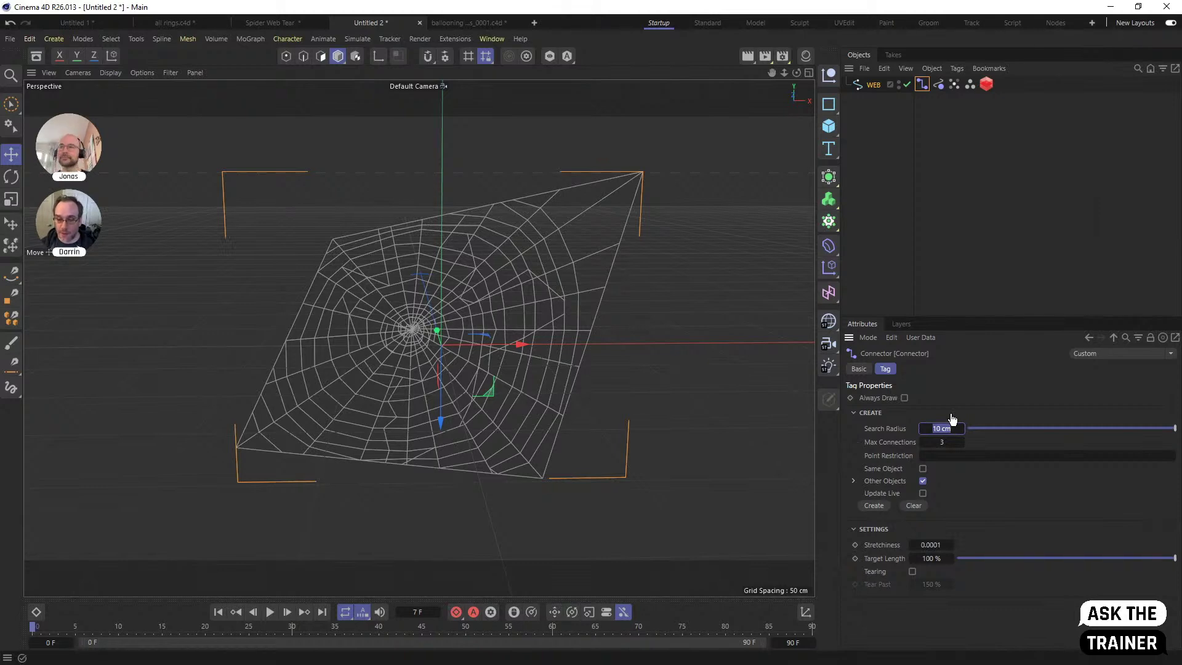
click(941, 442)
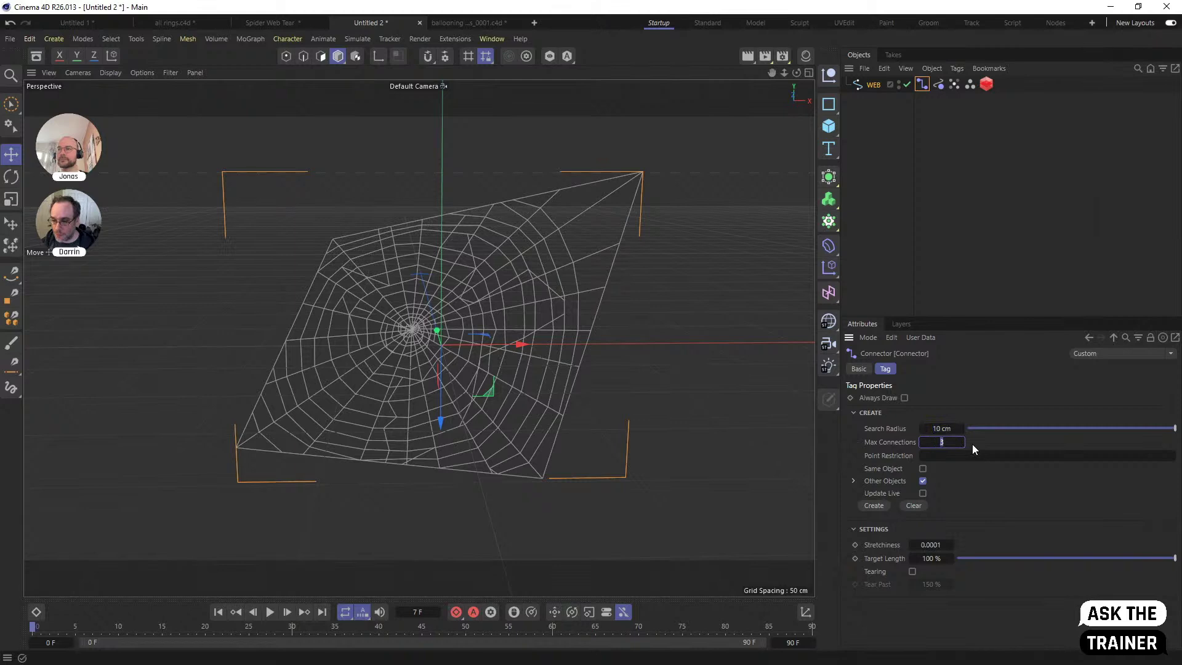
click(885, 443)
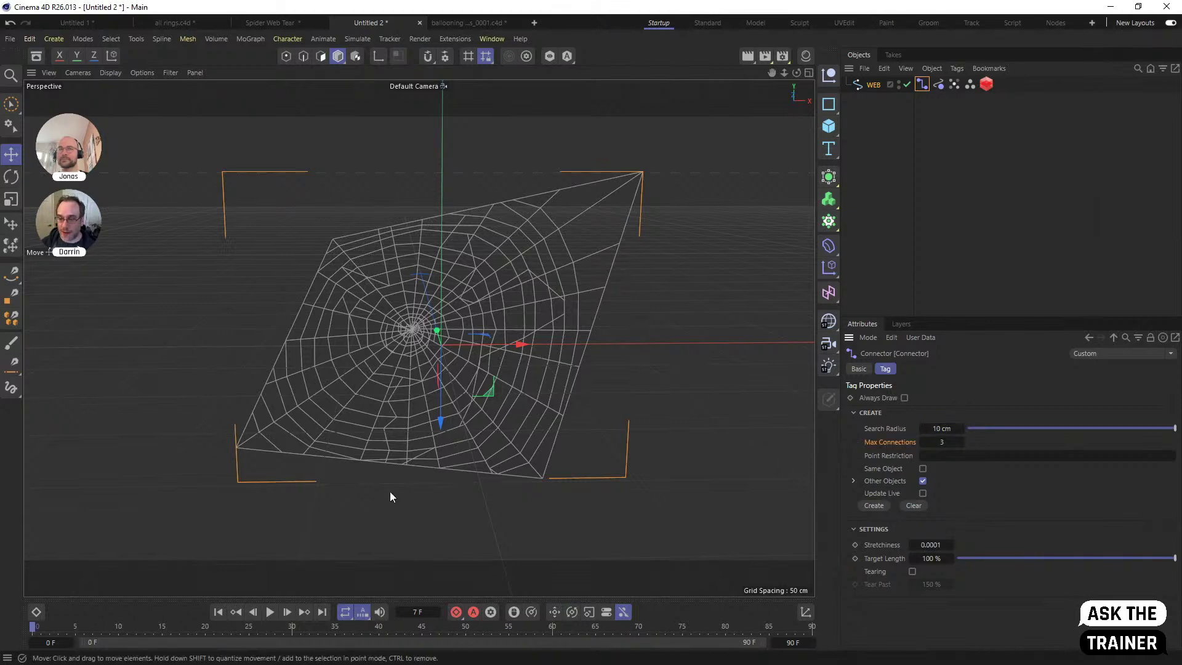
click(923, 468)
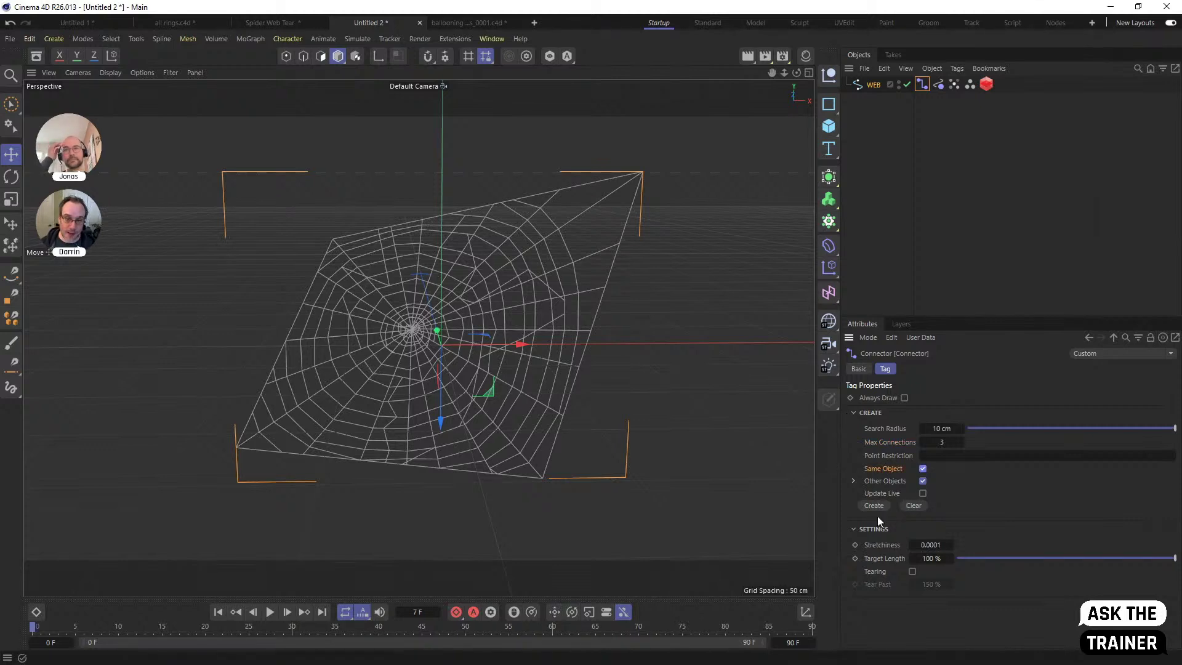
click(875, 505)
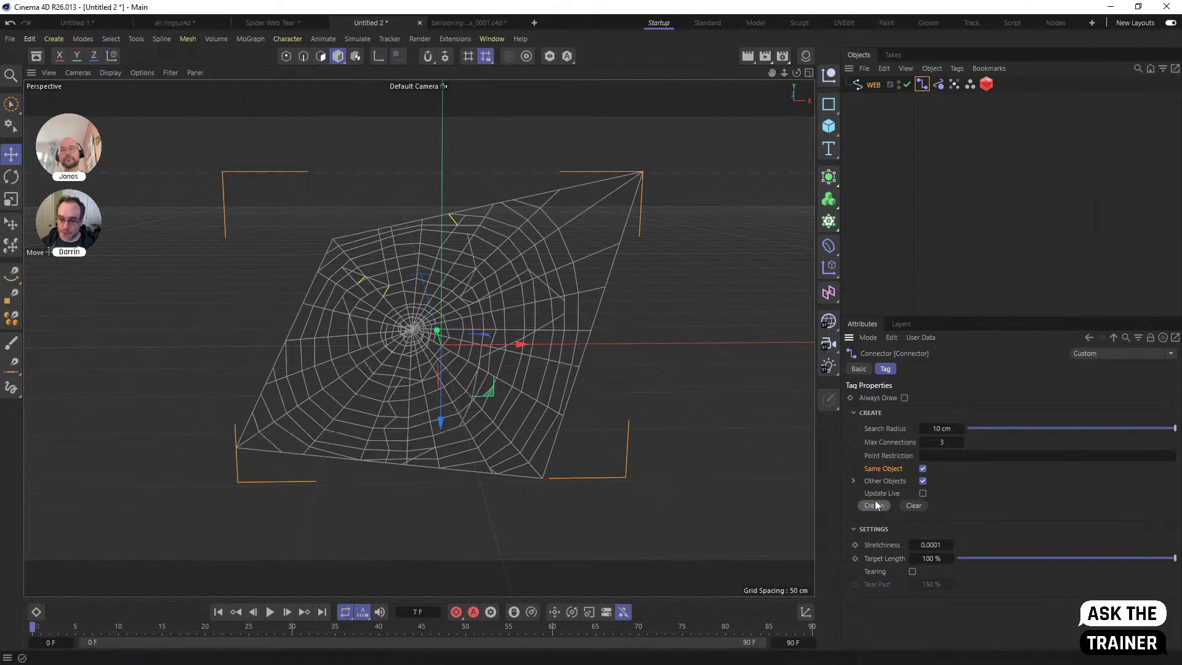
Enable Update Live on the Connector tag, try Search Radius 20 cm with Max Connections 10, and raise them to 21.49 cm and 23
click(923, 493)
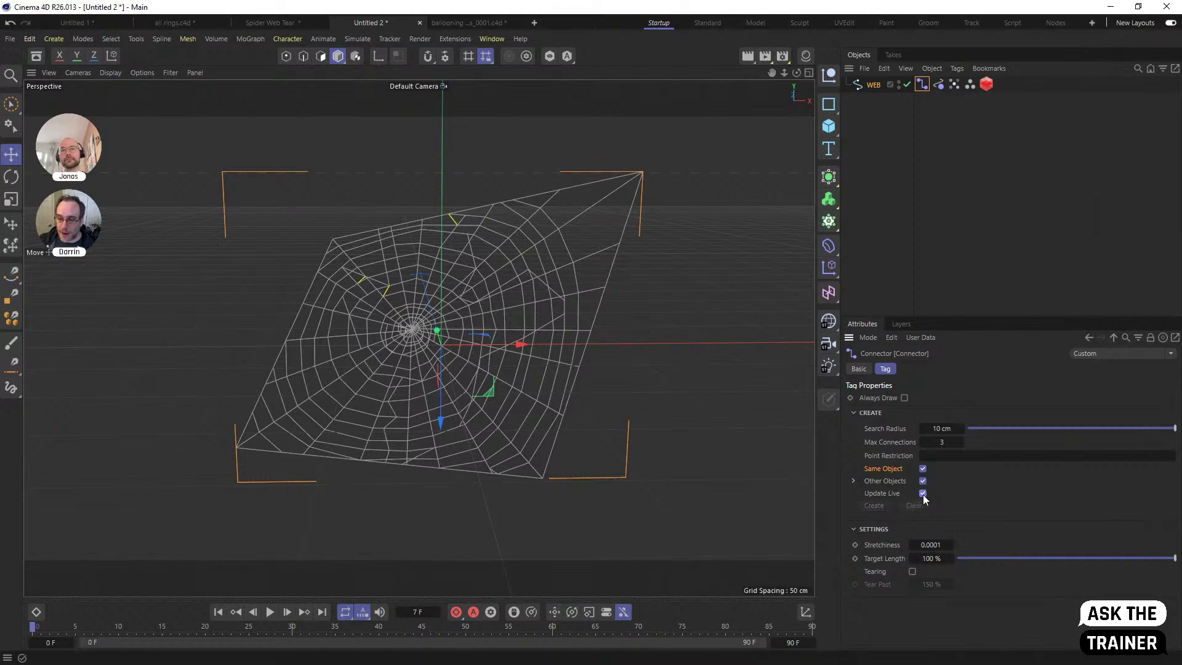
drag(997, 430, 993, 455)
double_click(936, 429)
text(20)
key(Tab)
text(10)
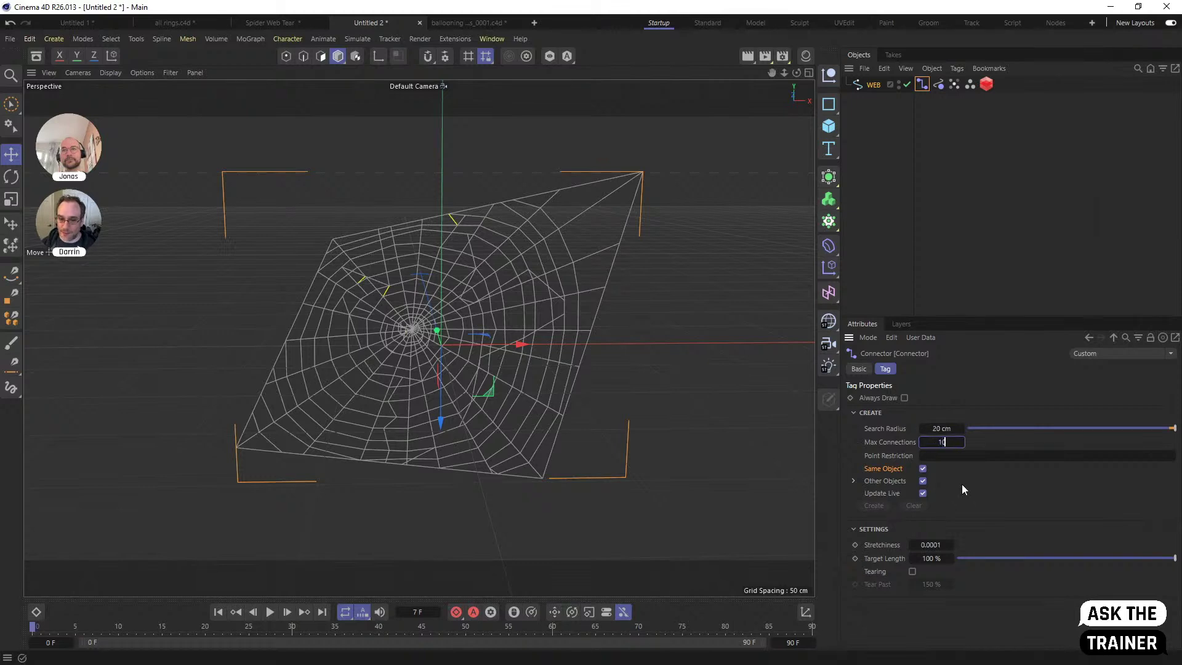
key(Return)
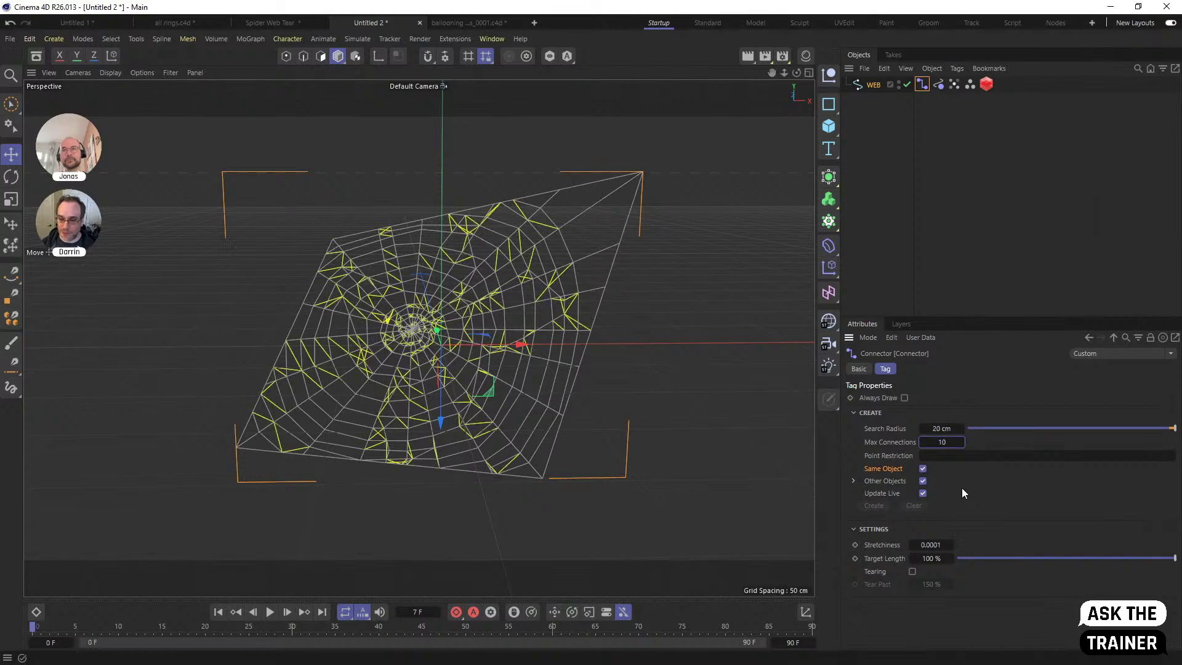
drag(959, 442, 368, 440)
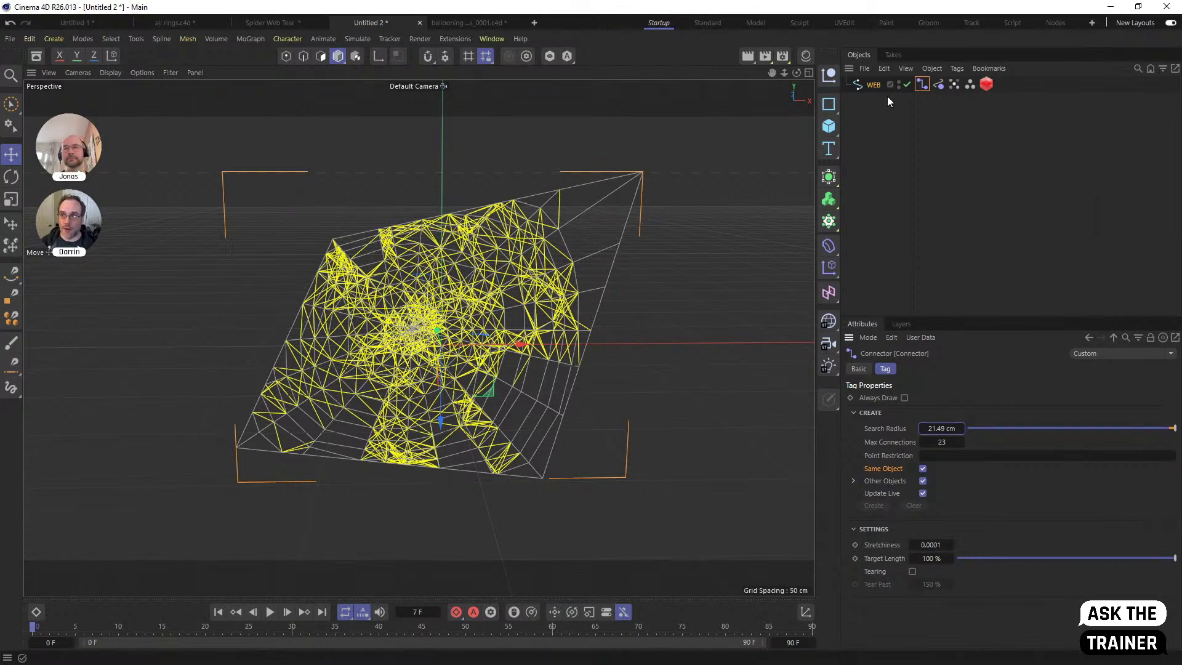
Try the Connector tag's Tearing option, switch it off again and deselect everything
click(870, 86)
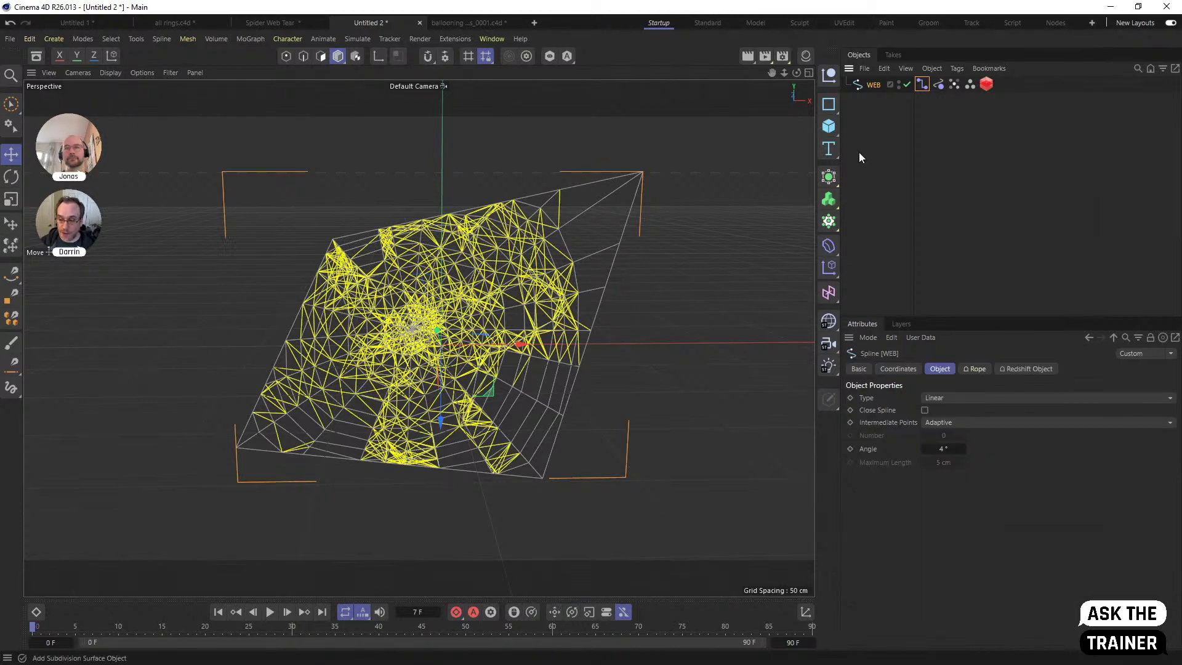
click(922, 85)
click(913, 572)
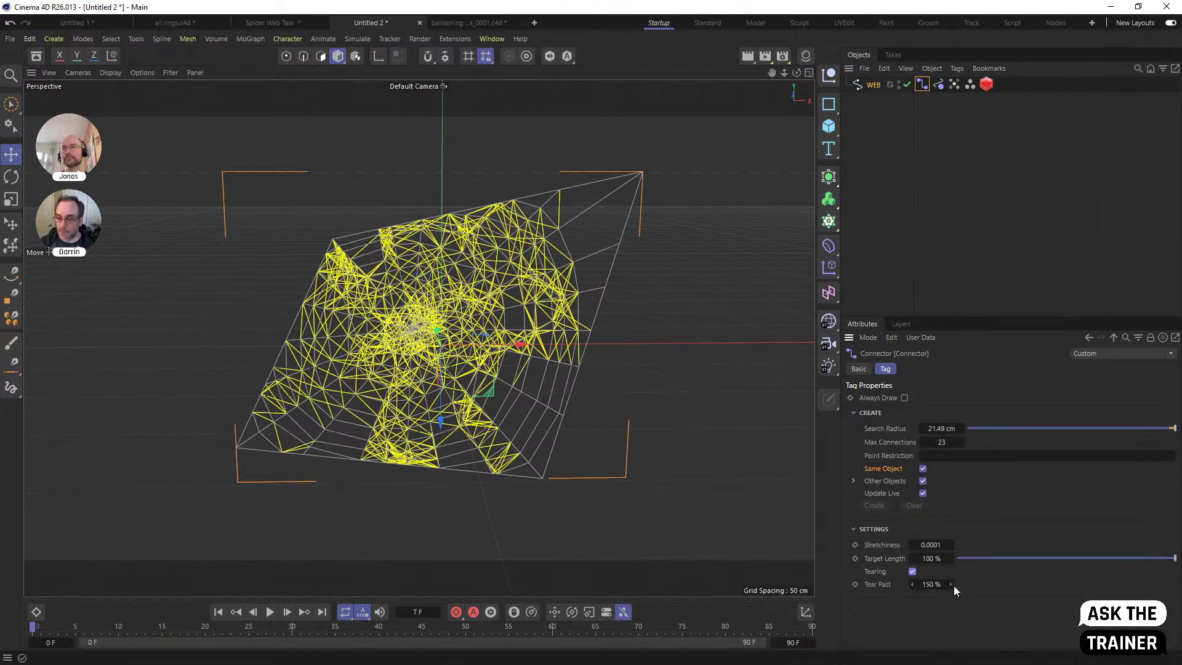
click(913, 572)
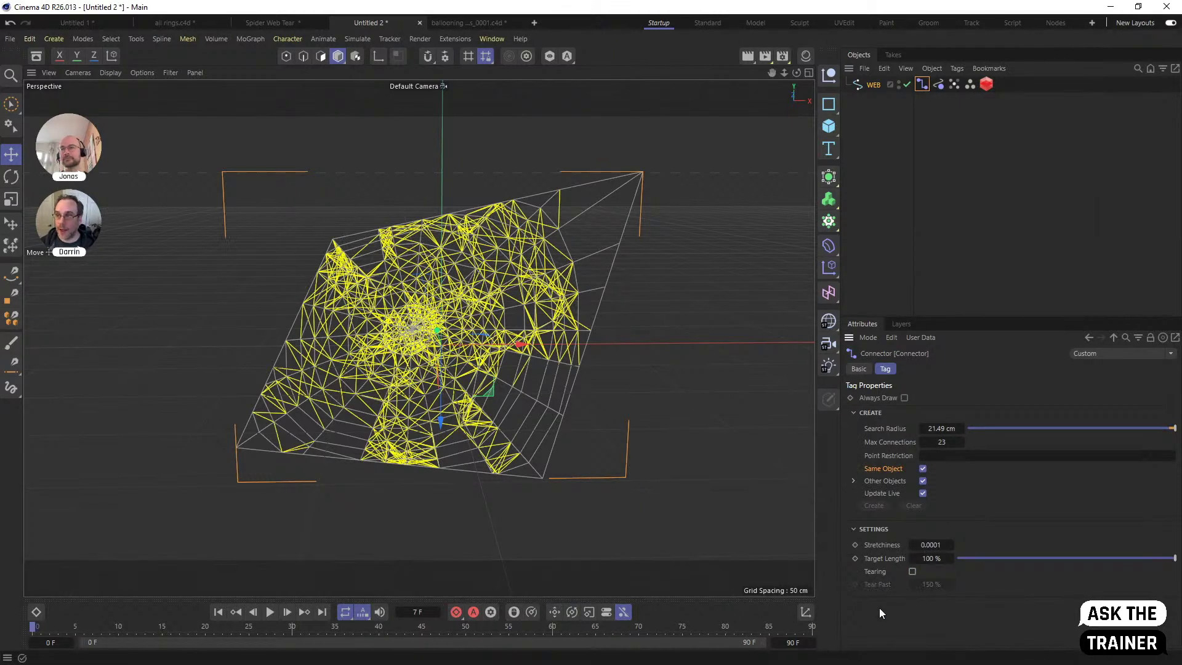
click(892, 149)
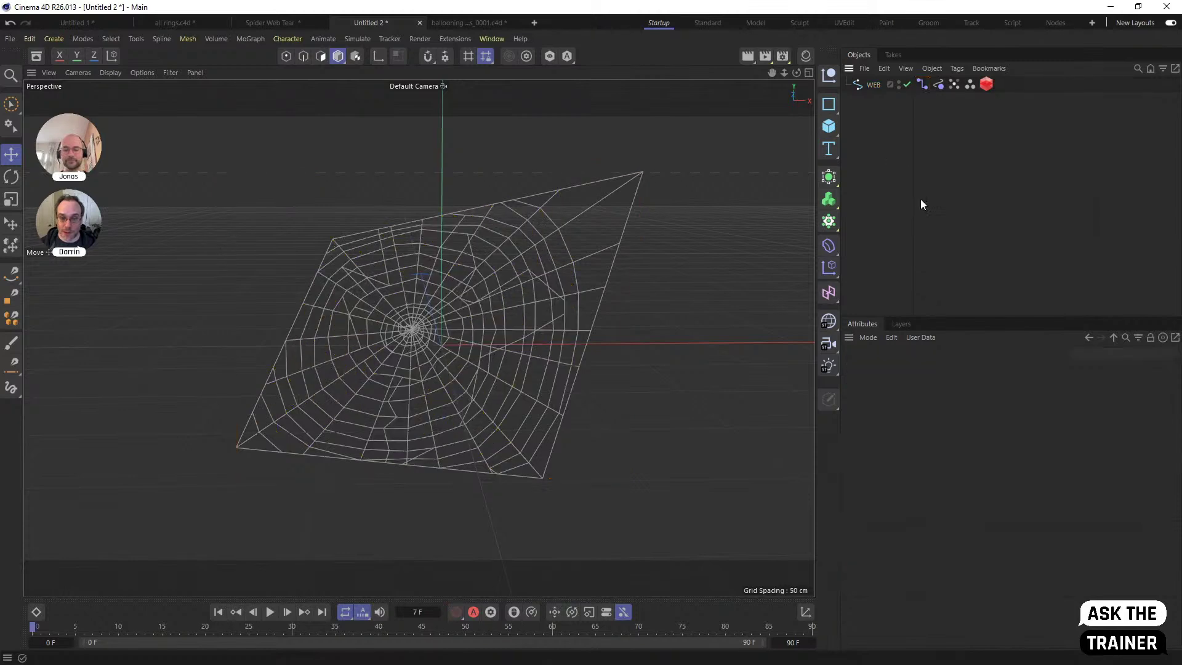
Rotate the WEB spline so the whole web lies flat on the horizontal plane
alt+drag(429, 342, 521, 377)
click(873, 85)
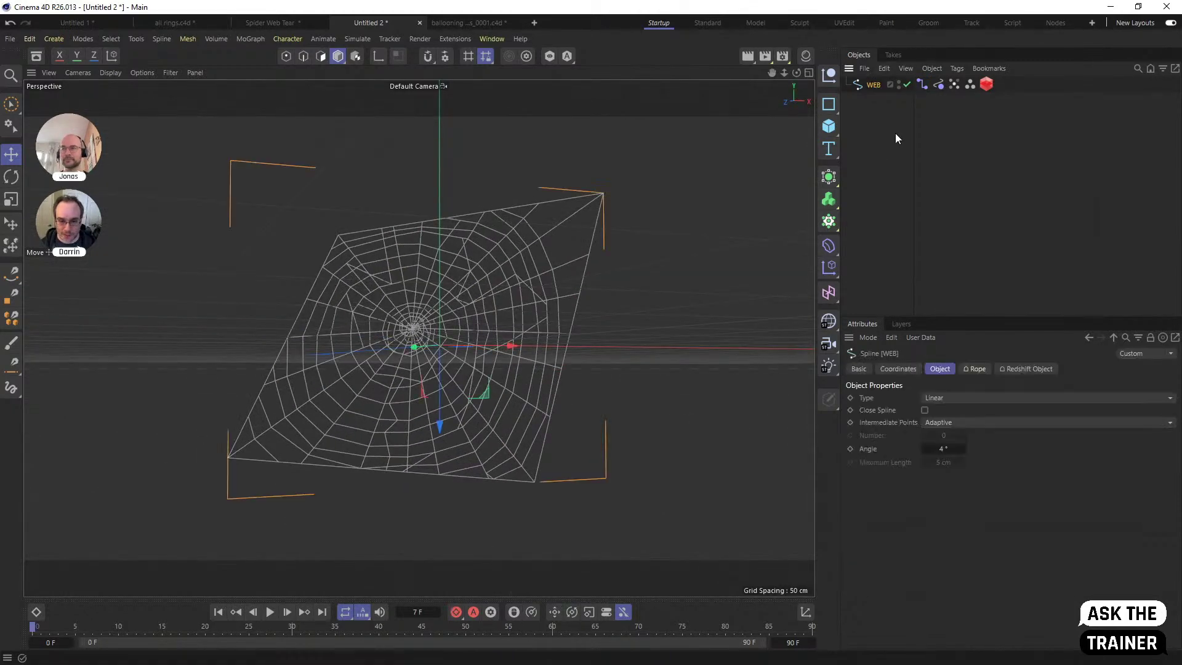
key(r)
drag(414, 375, 429, 288)
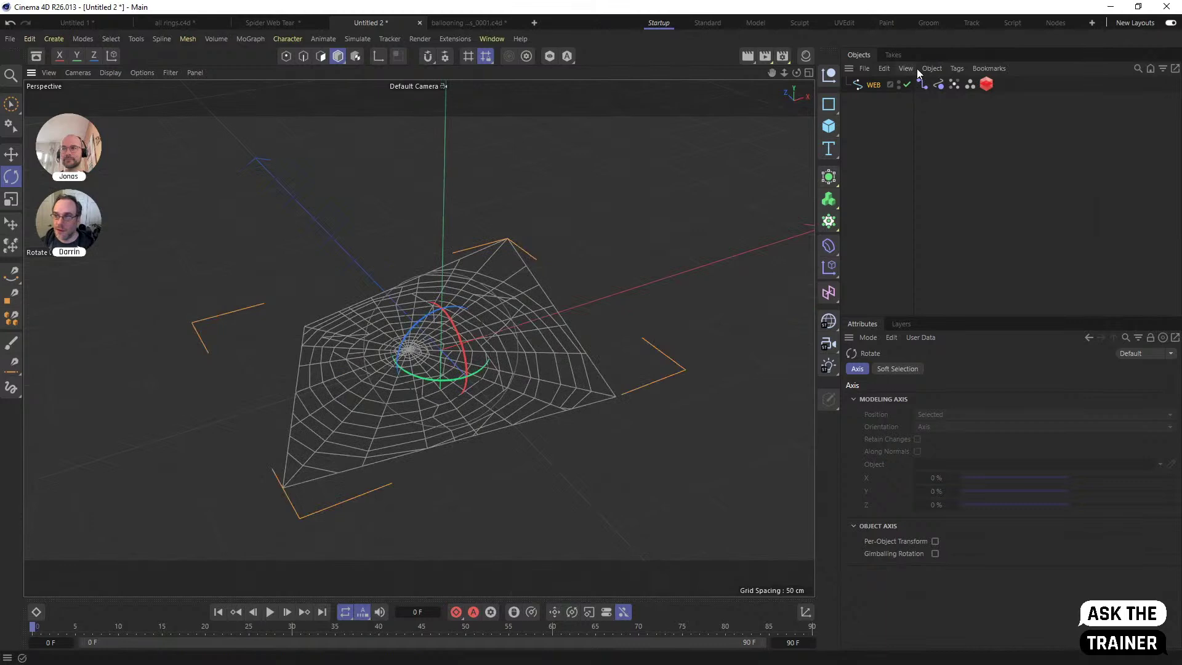
Restore the points stored in WEB's Point Selection tag in point mode and activate Live Selection
click(911, 85)
double_click(970, 85)
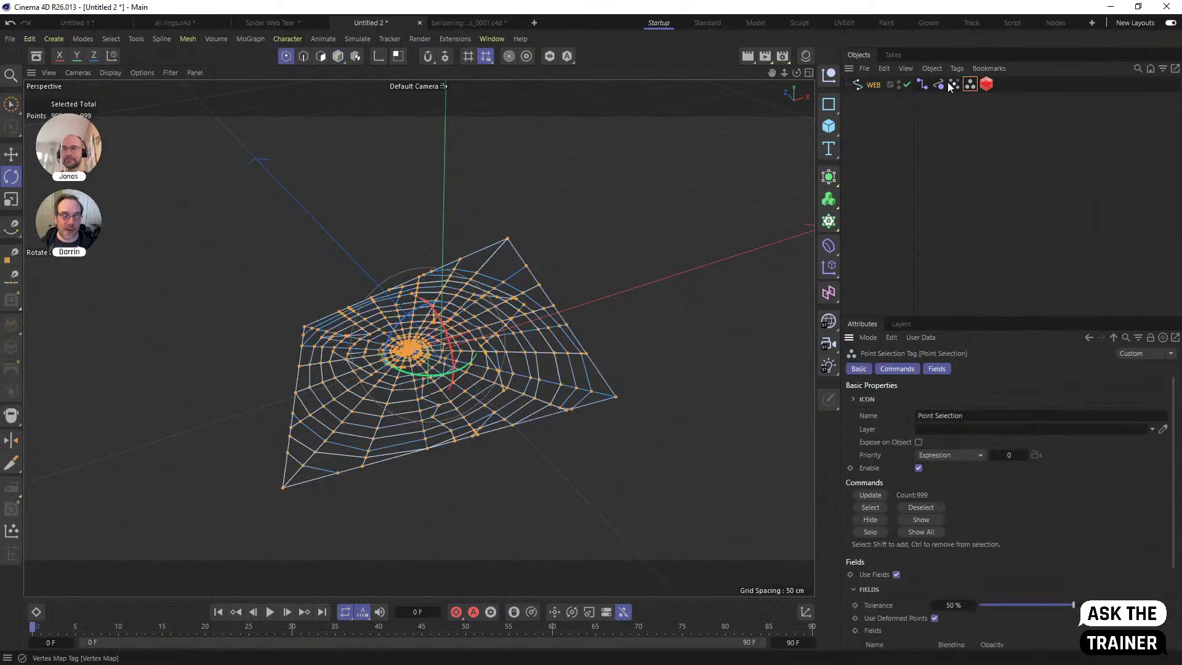
middle_drag(200, 333, 221, 332)
alt+drag(407, 370, 438, 351)
click(11, 103)
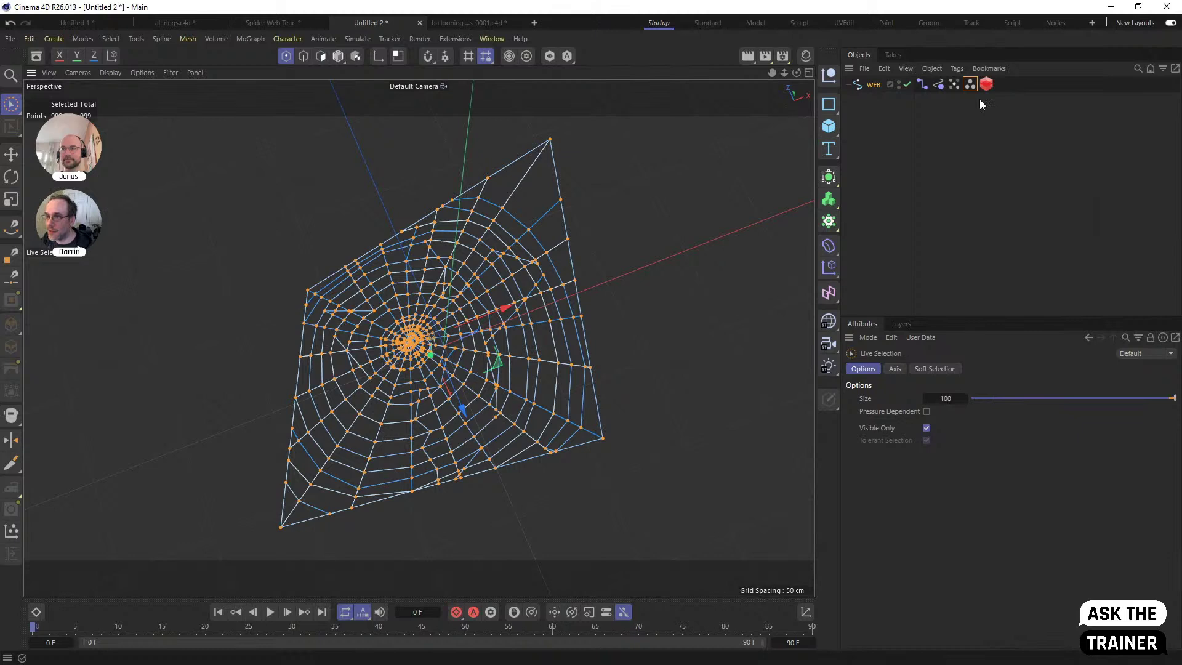
Try deselecting the points stored in the Point Selection tag and select them again
click(971, 84)
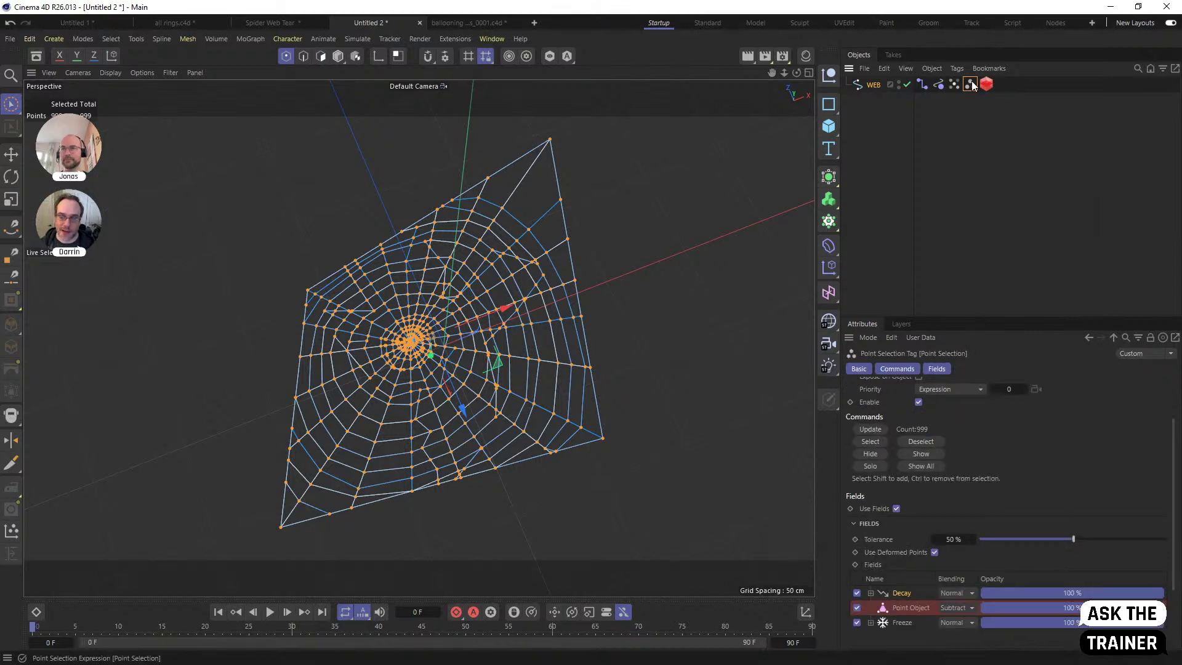
click(921, 441)
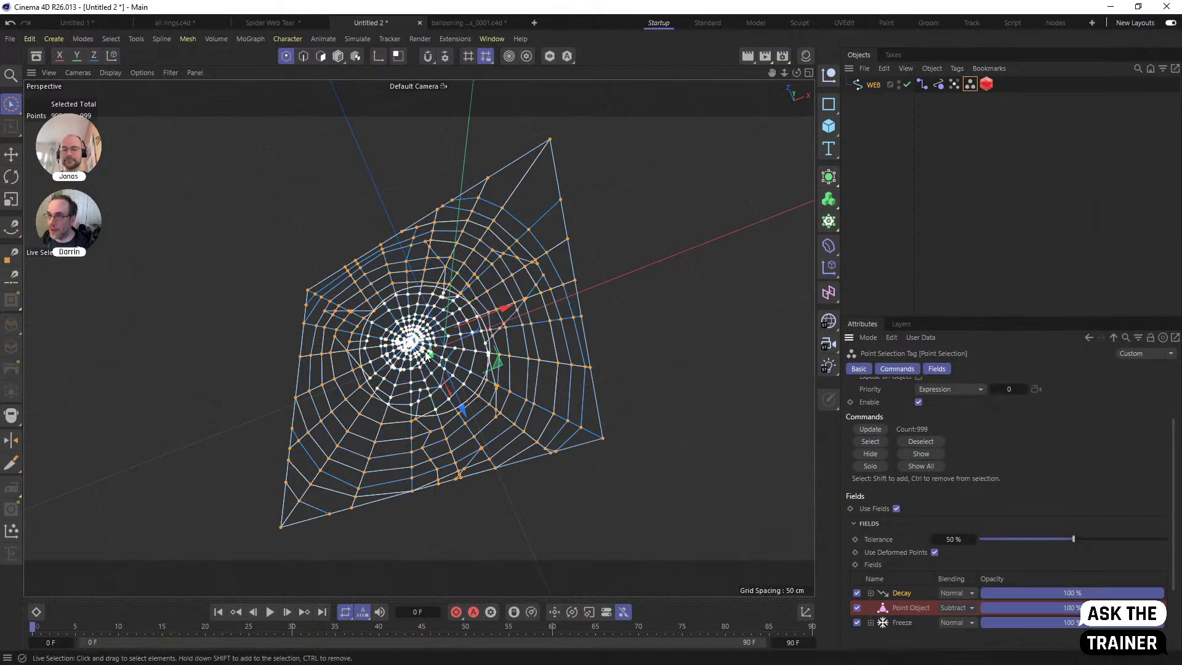
click(870, 441)
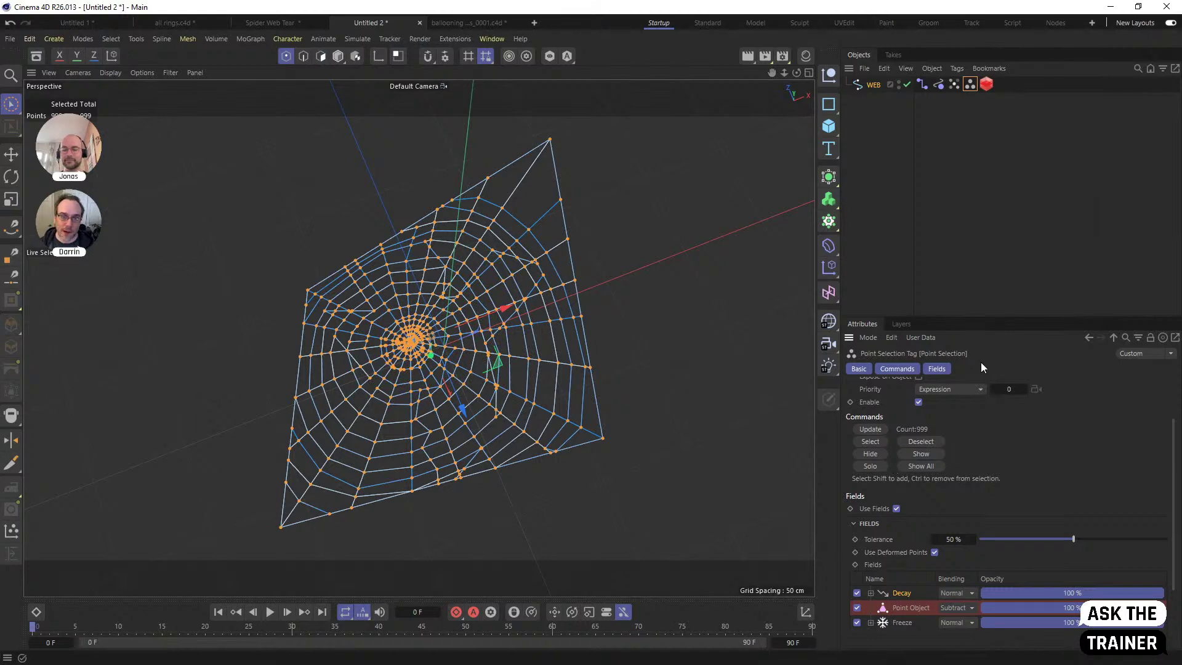
Select only the points along the web's outer border and set them as fixed in the Rope tag
click(874, 123)
click(863, 84)
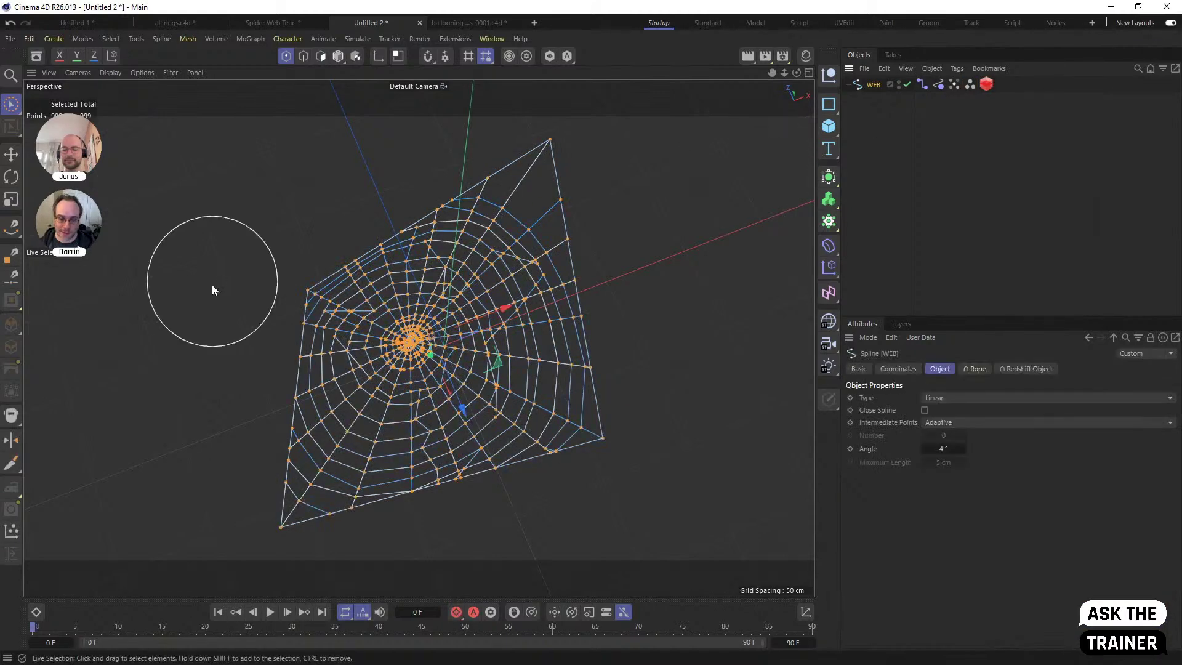
drag(265, 258, 322, 220)
mouse_move(522, 137)
shift+mouse_down()
mouse_move(615, 404)
mouse_move(423, 539)
mouse_move(264, 379)
mouse_move(307, 497)
shift+mouse_up()
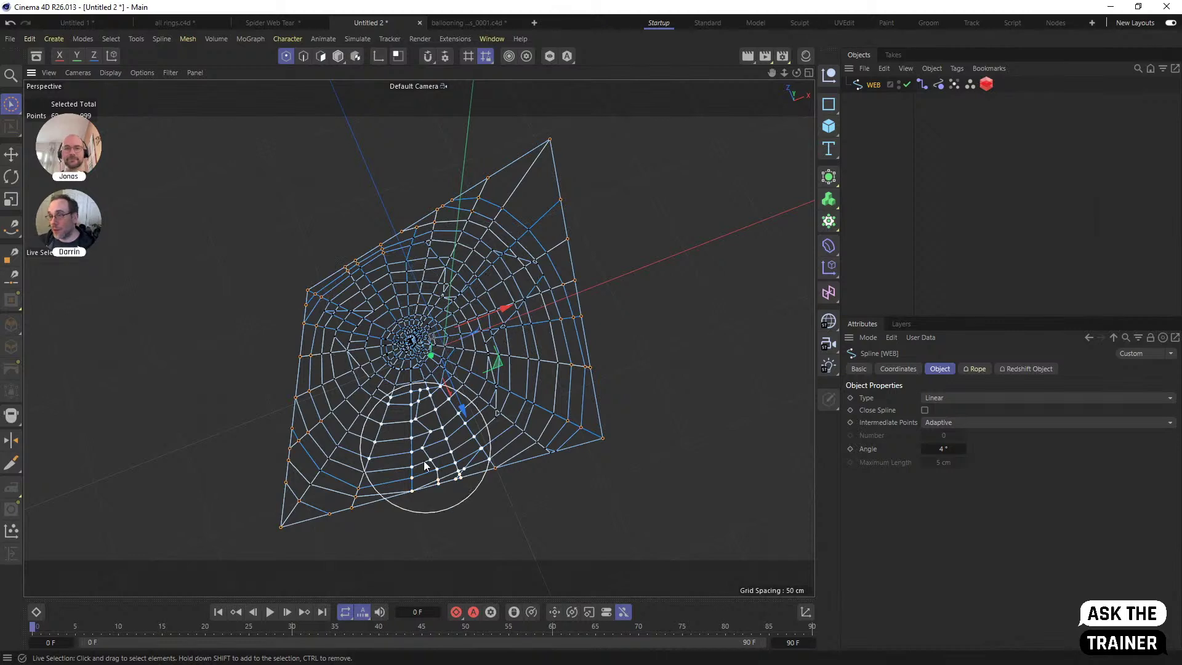
click(937, 87)
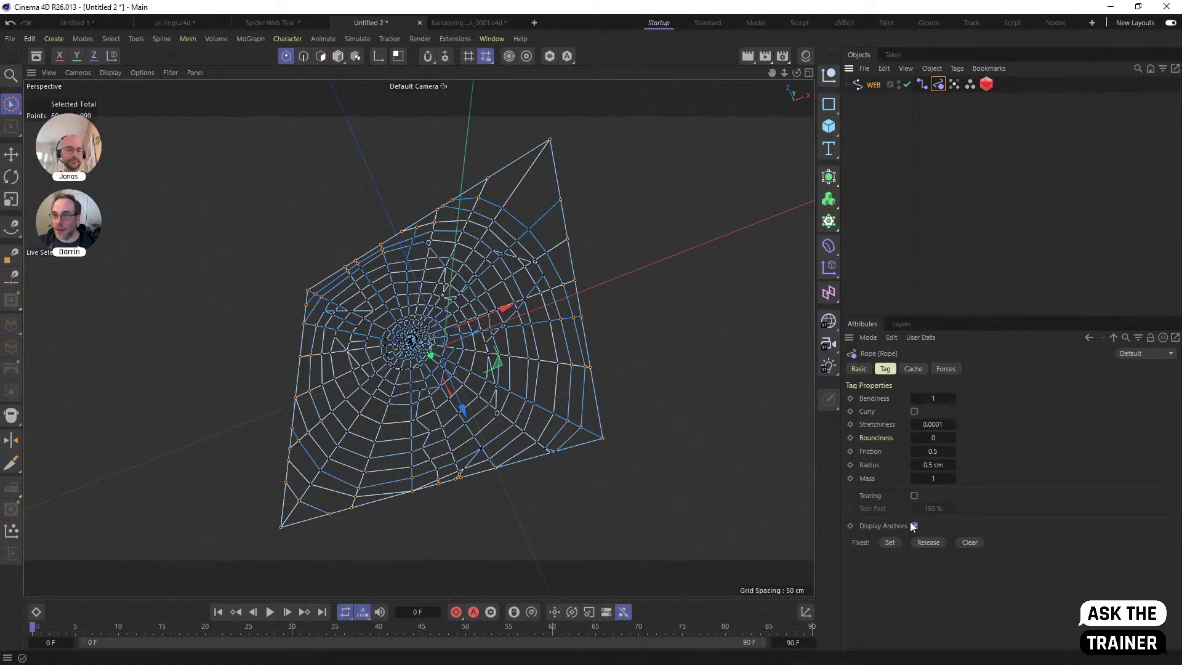
click(889, 541)
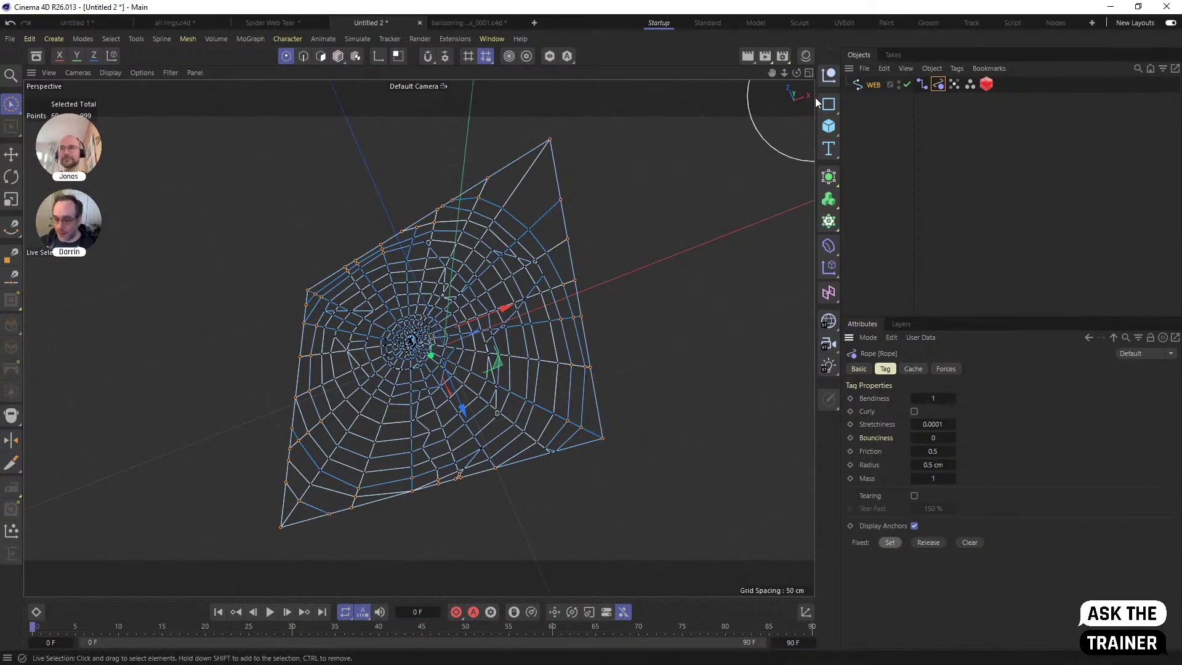
Add a sphere, scale it to a 27.5 cm radius and set its type to Hexahedron
click(829, 126)
click(957, 191)
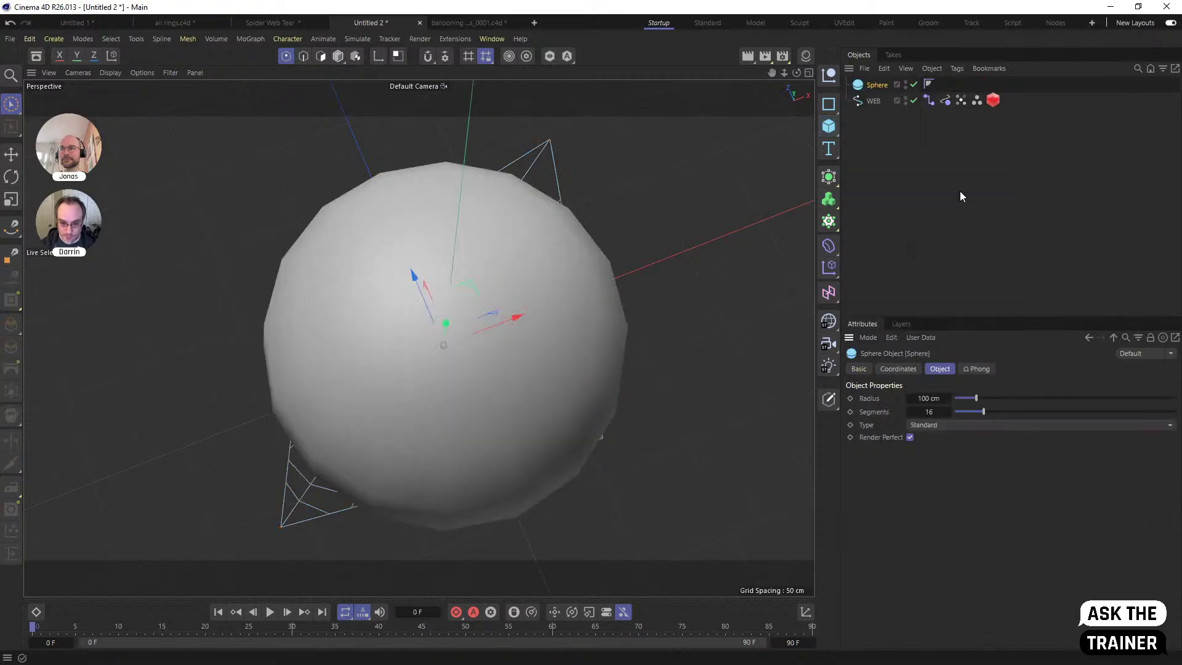
alt+drag(440, 316, 171, 393)
key(t)
key(space)
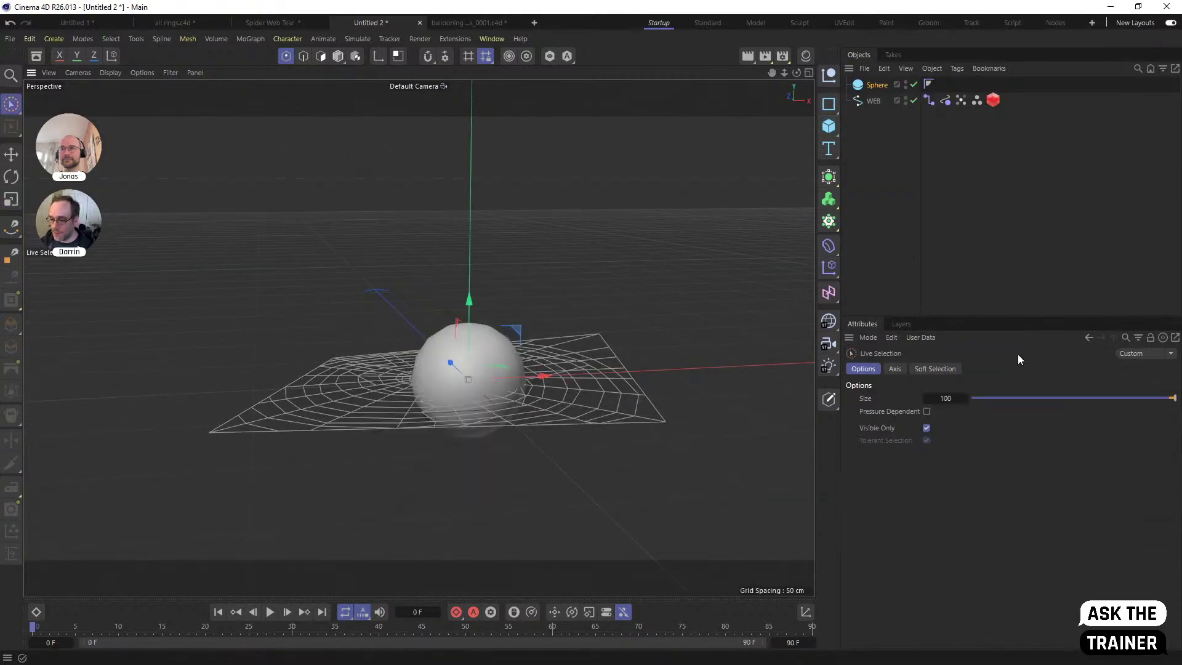
click(926, 423)
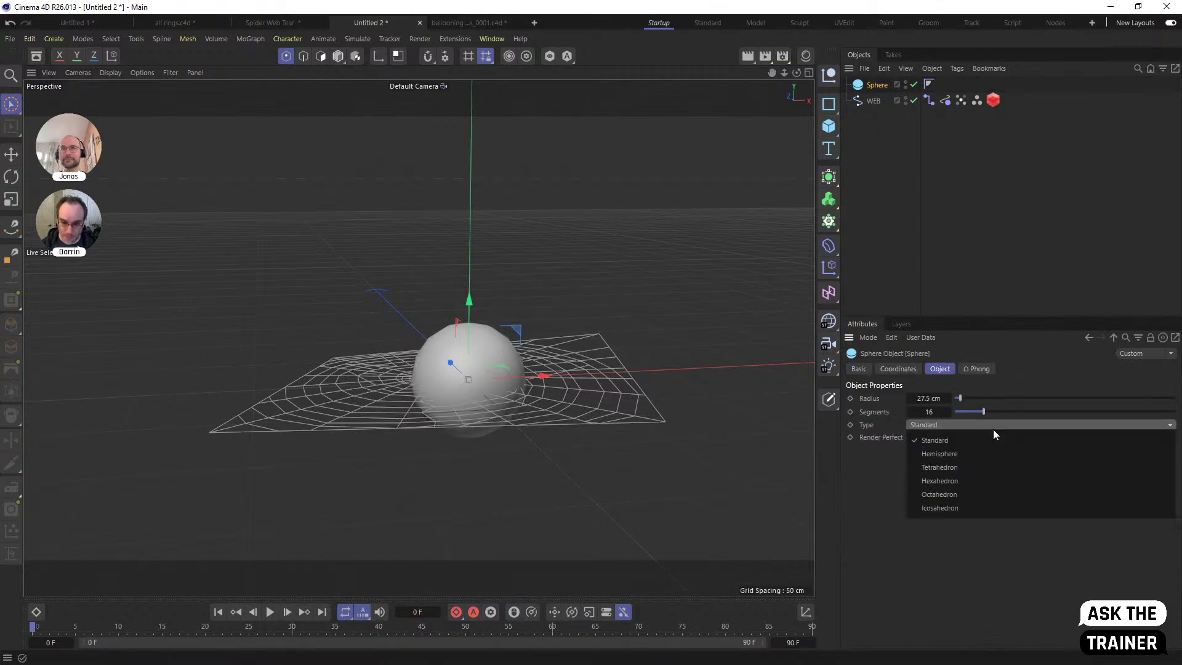
click(963, 454)
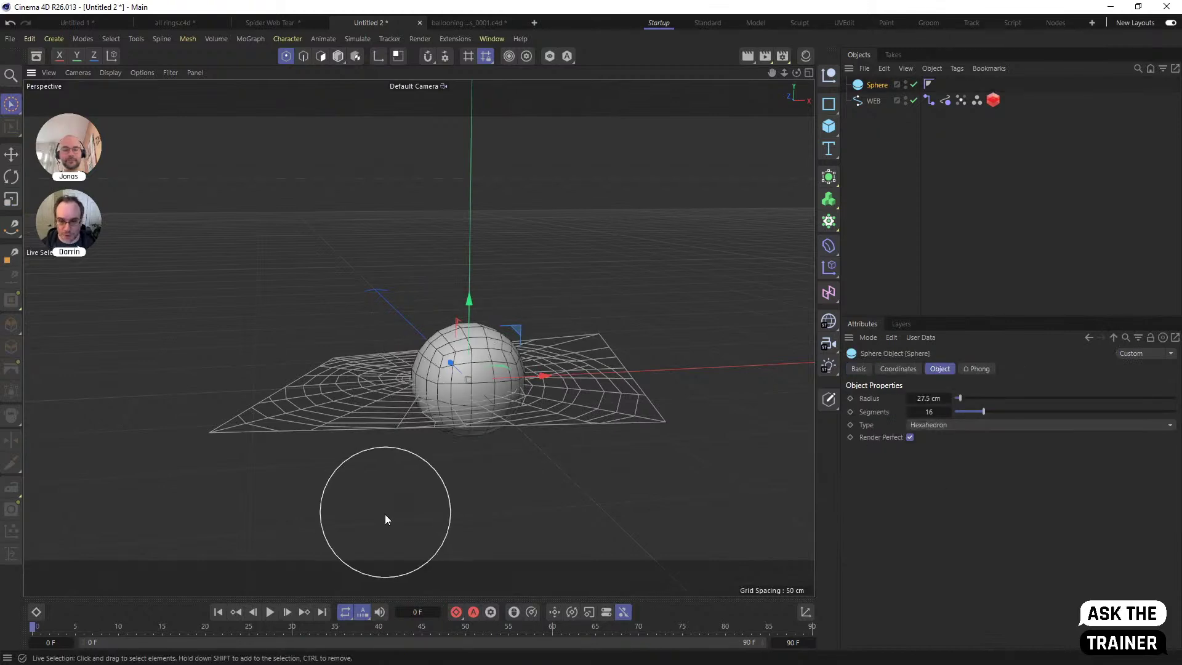
Raise the sphere well above the web and scale it down to roughly half its size
key(e)
drag(469, 302, 475, 168)
key(t)
drag(475, 322, 228, 323)
key(e)
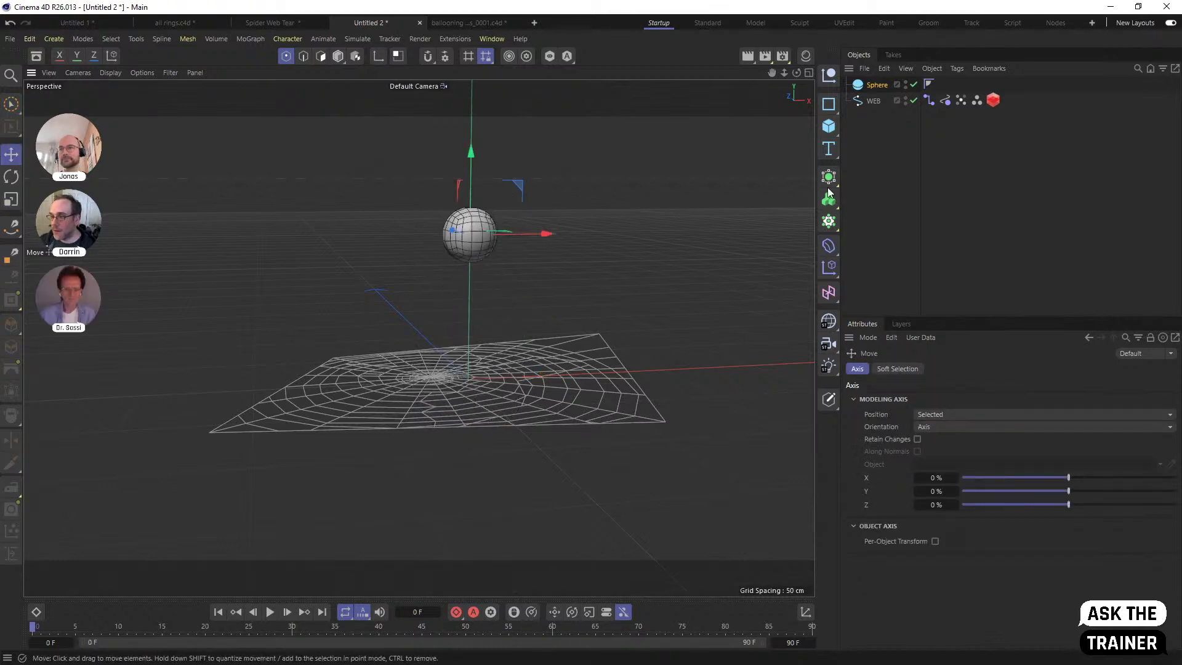
Add a Cloth simulation tag to the sphere and play the simulation to drop it onto the web
right_click(874, 84)
mouse_move(989, 219)
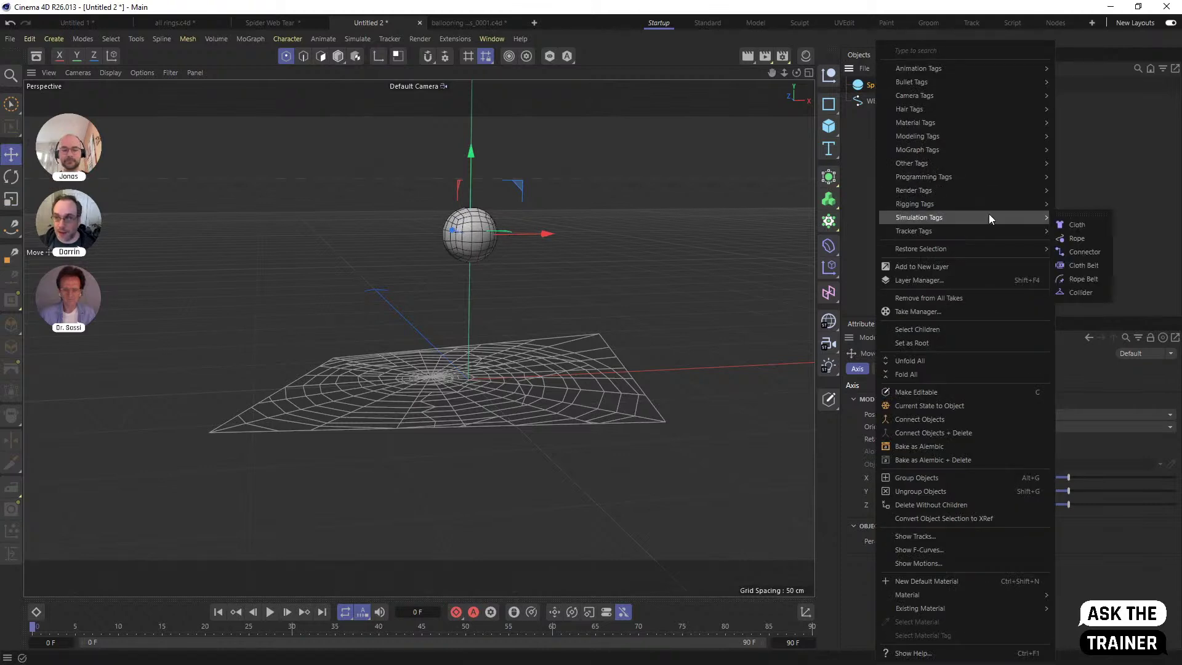
click(1085, 226)
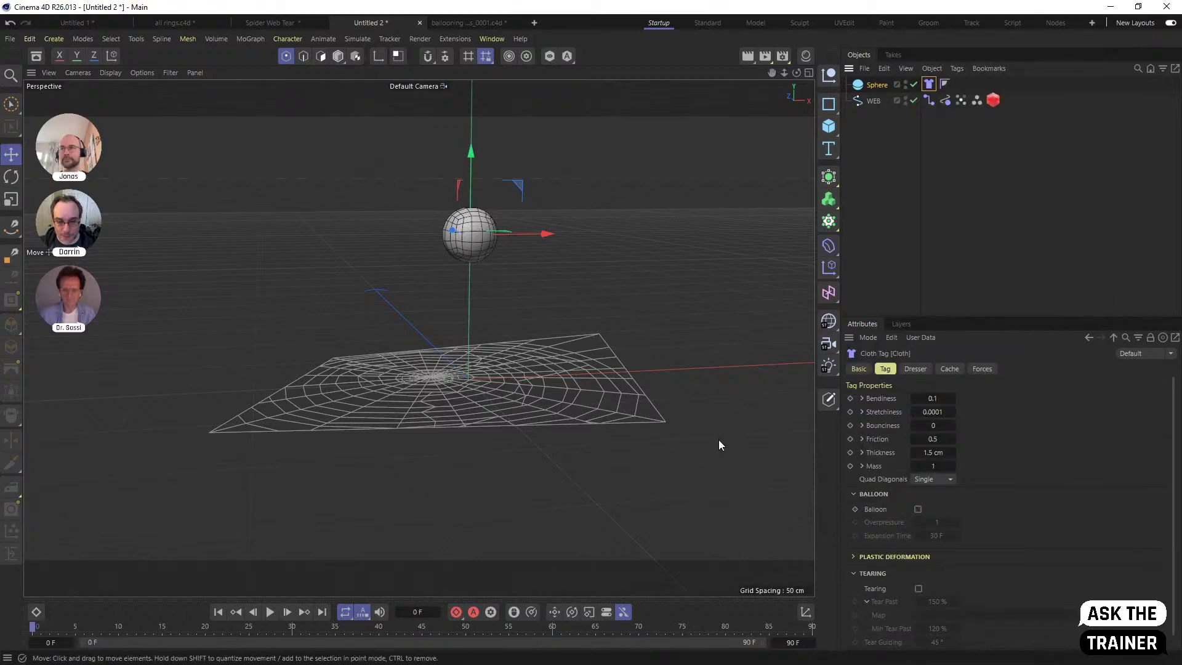
click(269, 611)
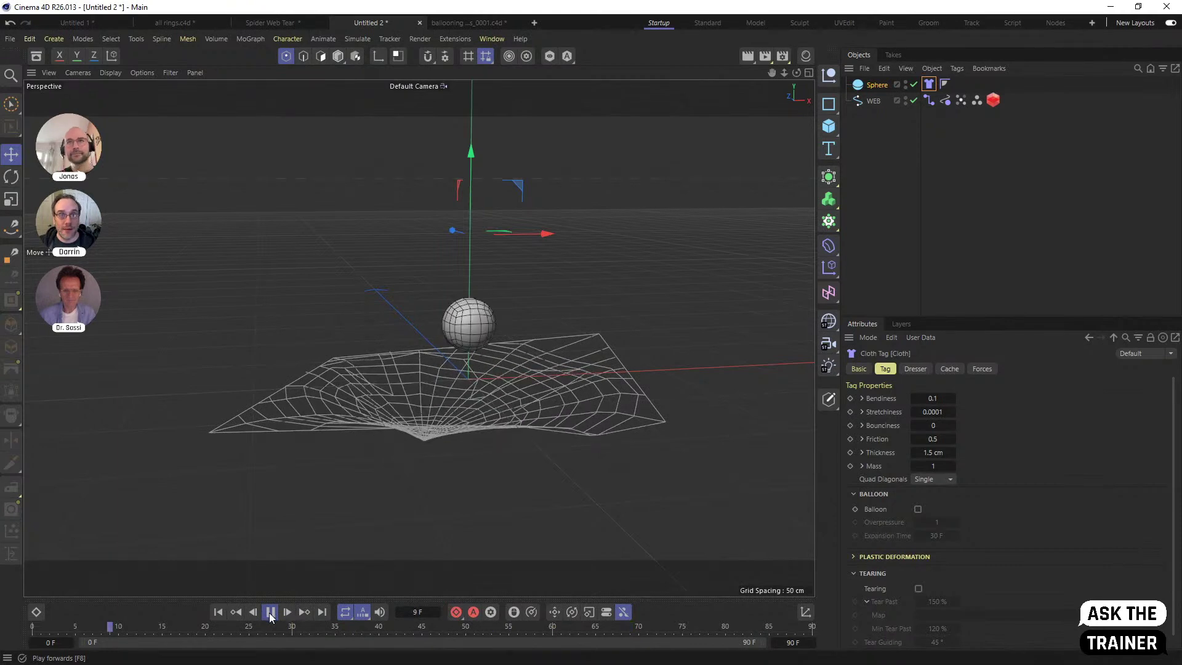
Add a Gravity force to the scene and set its Acceleration to -981 cm
click(358, 39)
mouse_move(394, 170)
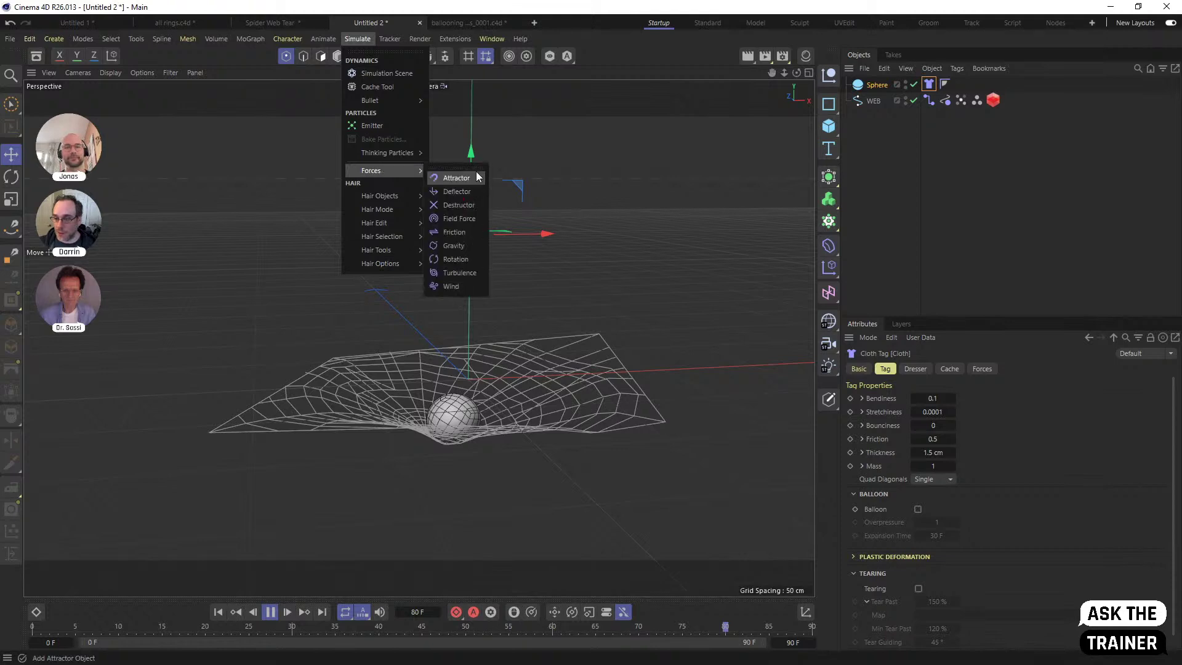
click(453, 246)
click(917, 398)
text(-981)
key(Return)
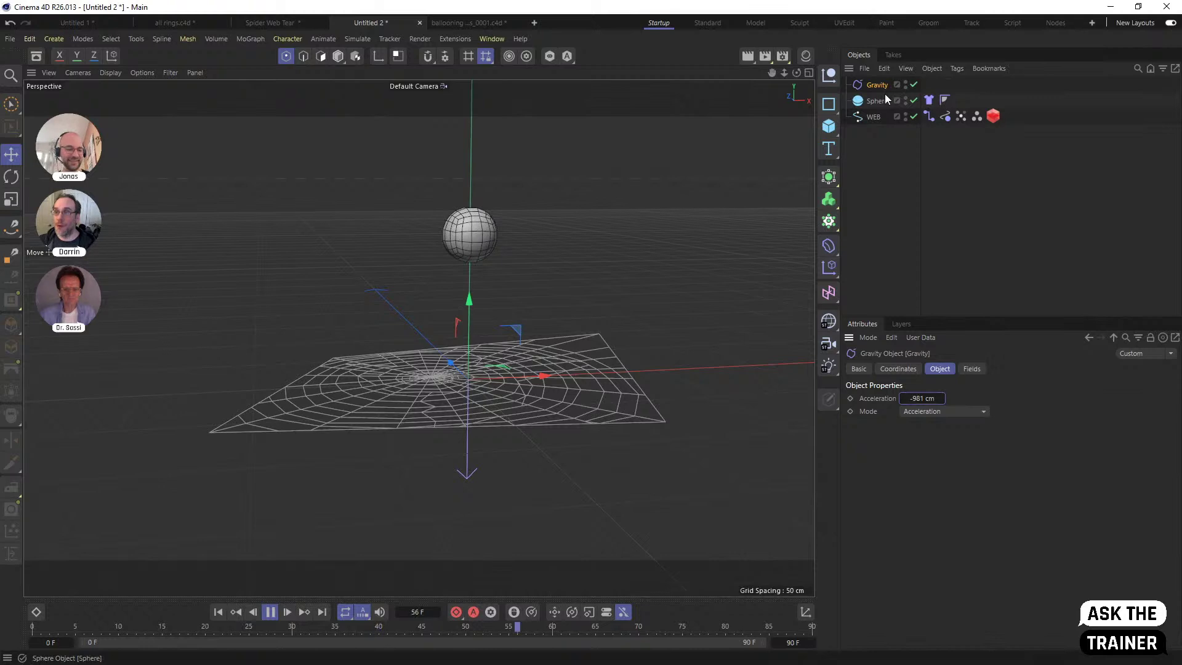
Add the Gravity object to the Limit to list in the Forces settings of the sphere's Cloth tag
click(929, 101)
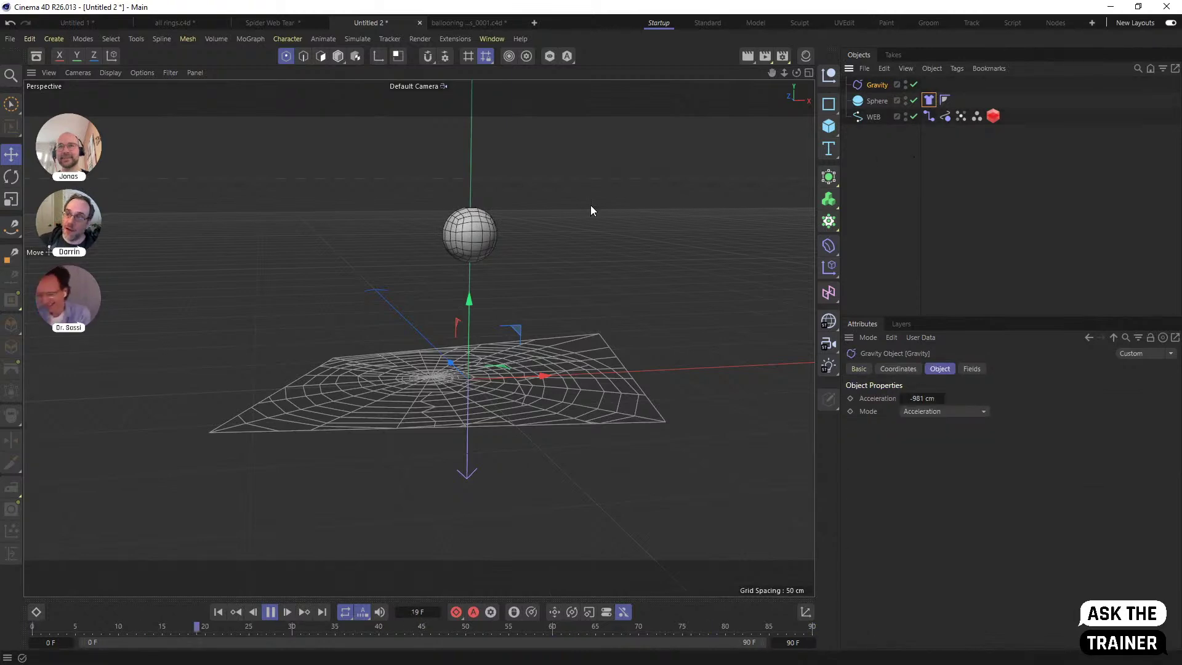
click(928, 100)
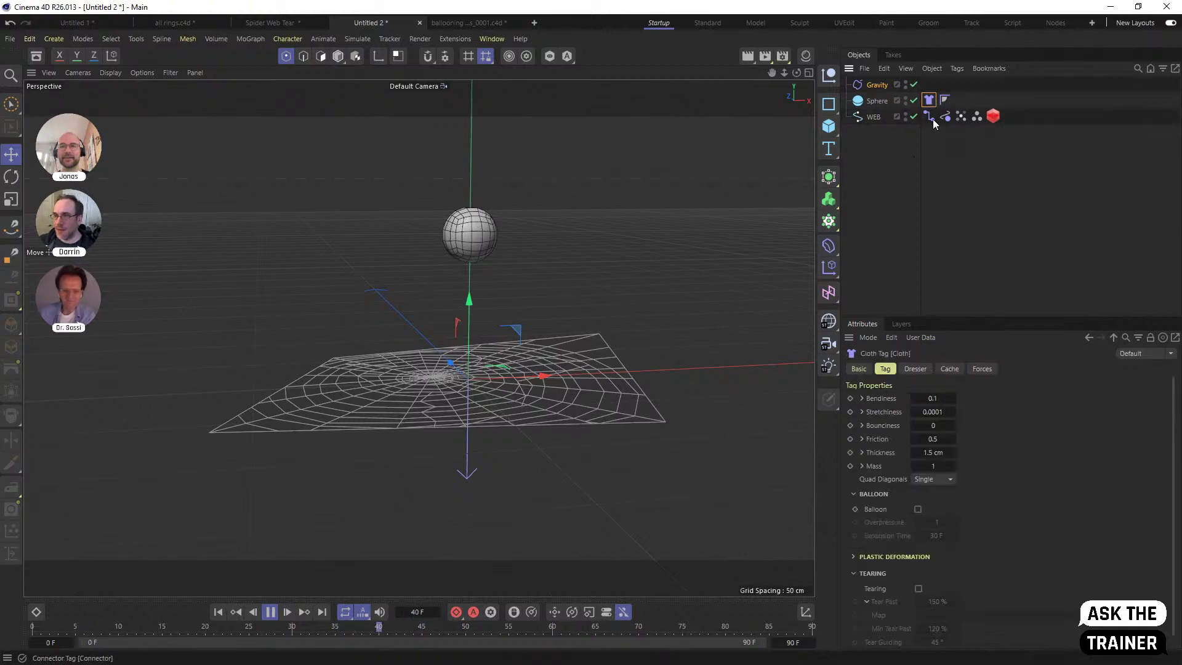
click(983, 369)
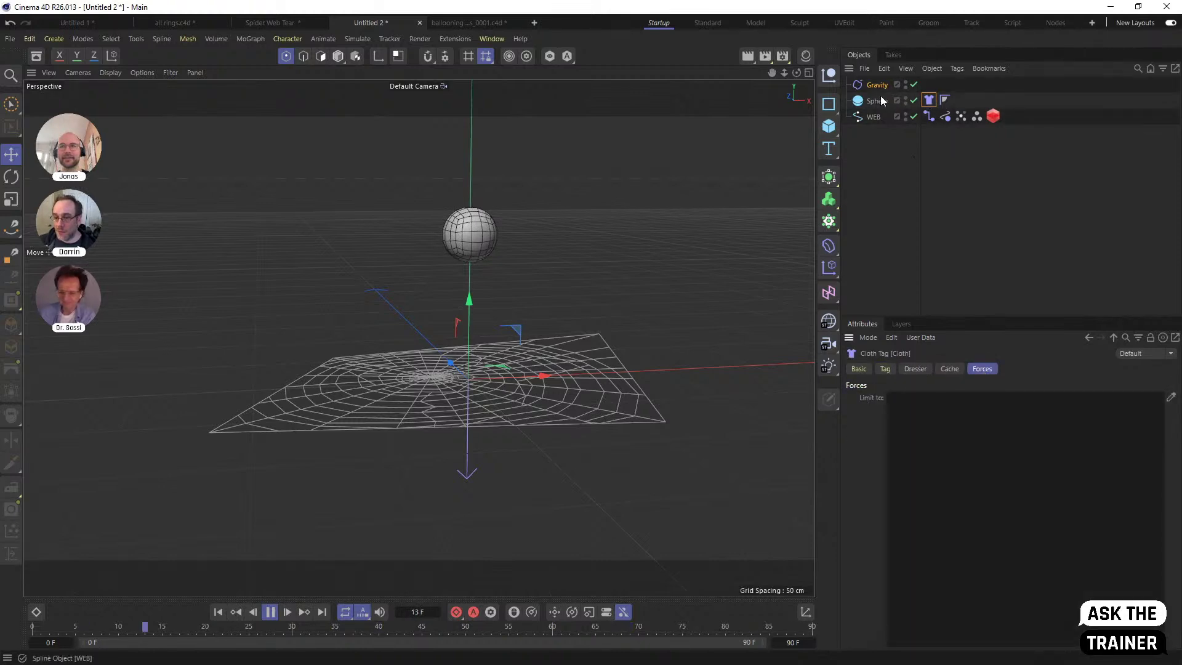
drag(863, 83, 951, 406)
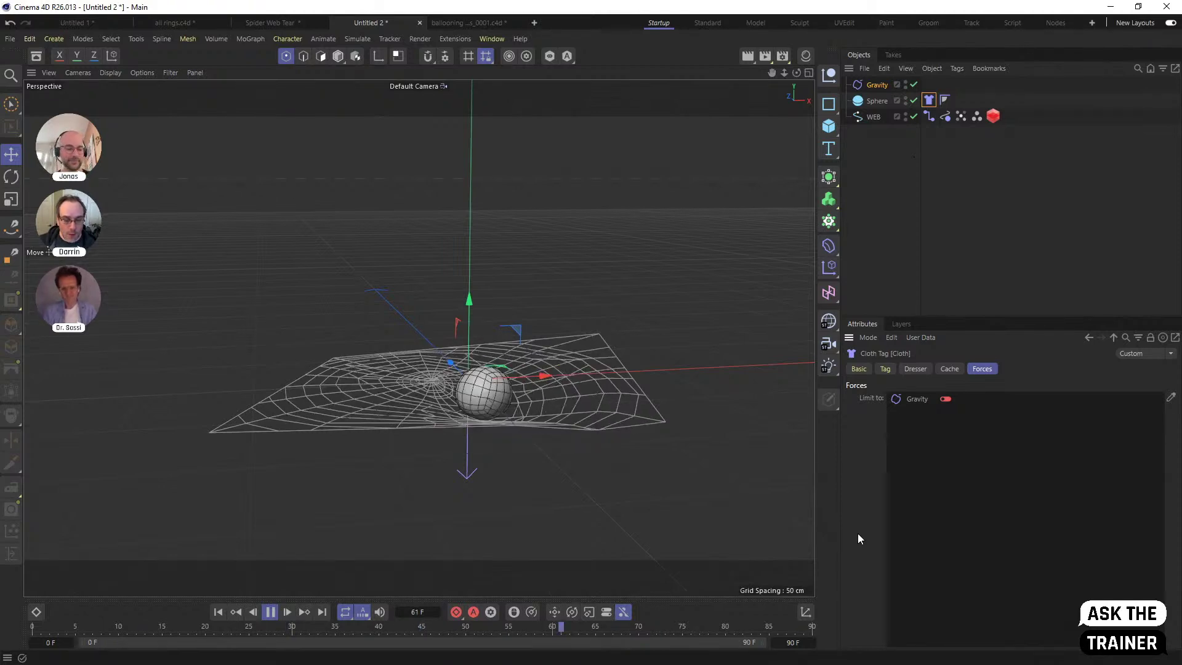
Rewind the simulation to the start and switch to the Spider Web Tear scene
click(218, 611)
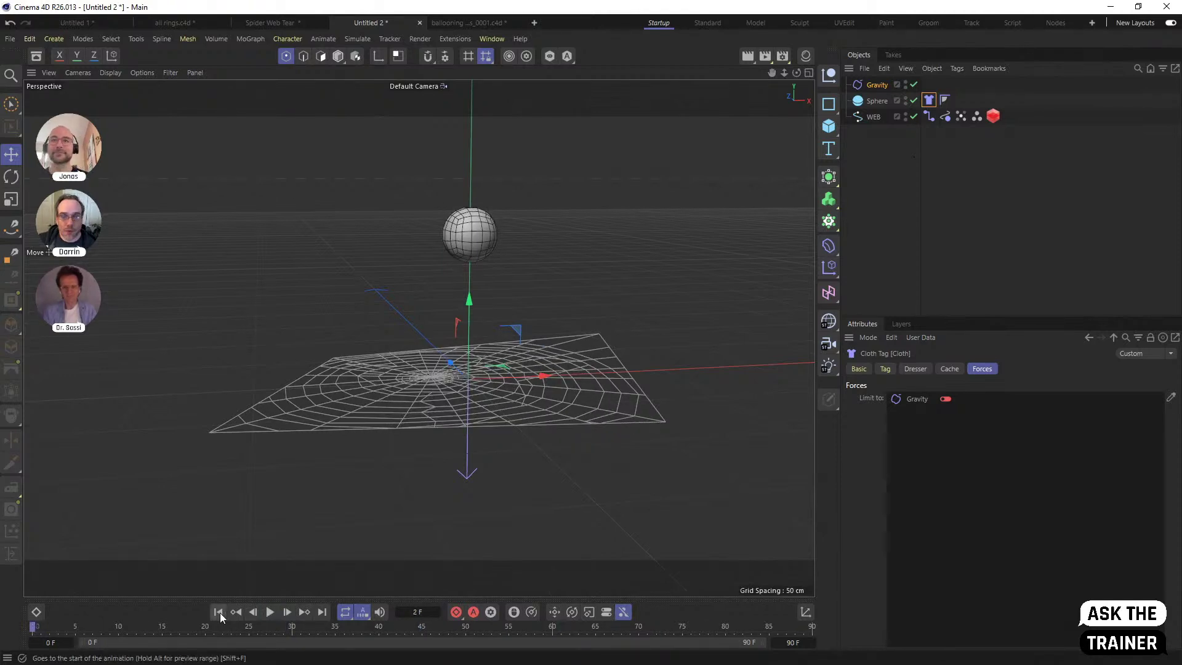
click(279, 25)
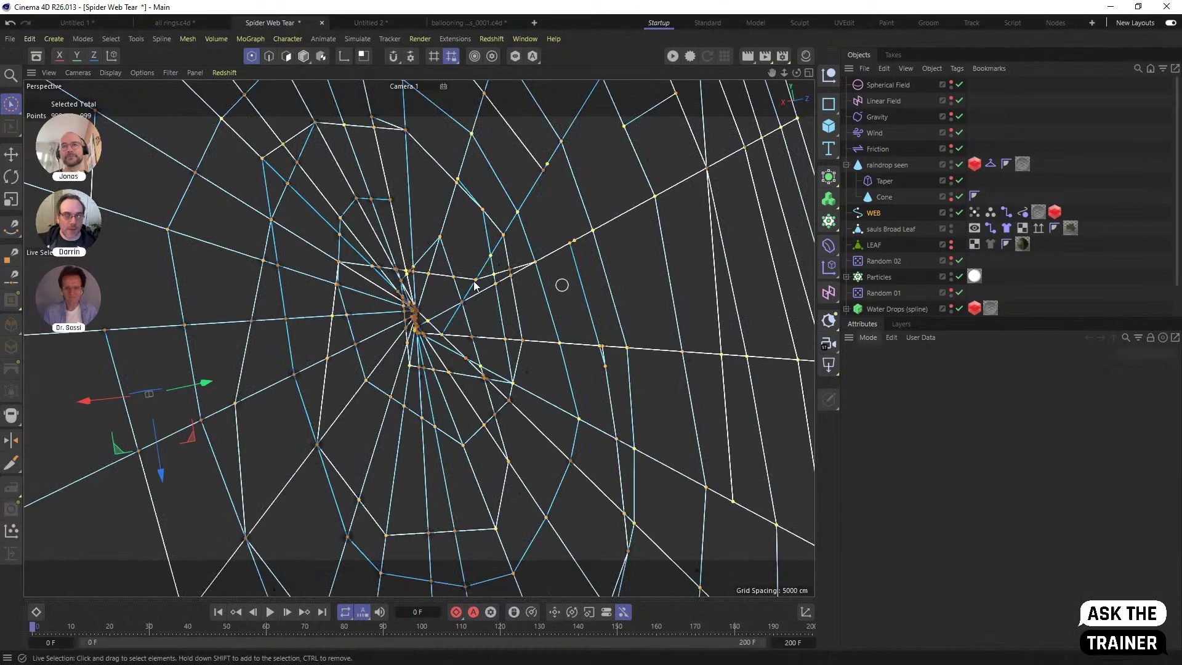
Deselect the WEB spline and display the project's Simulation settings
click(1106, 125)
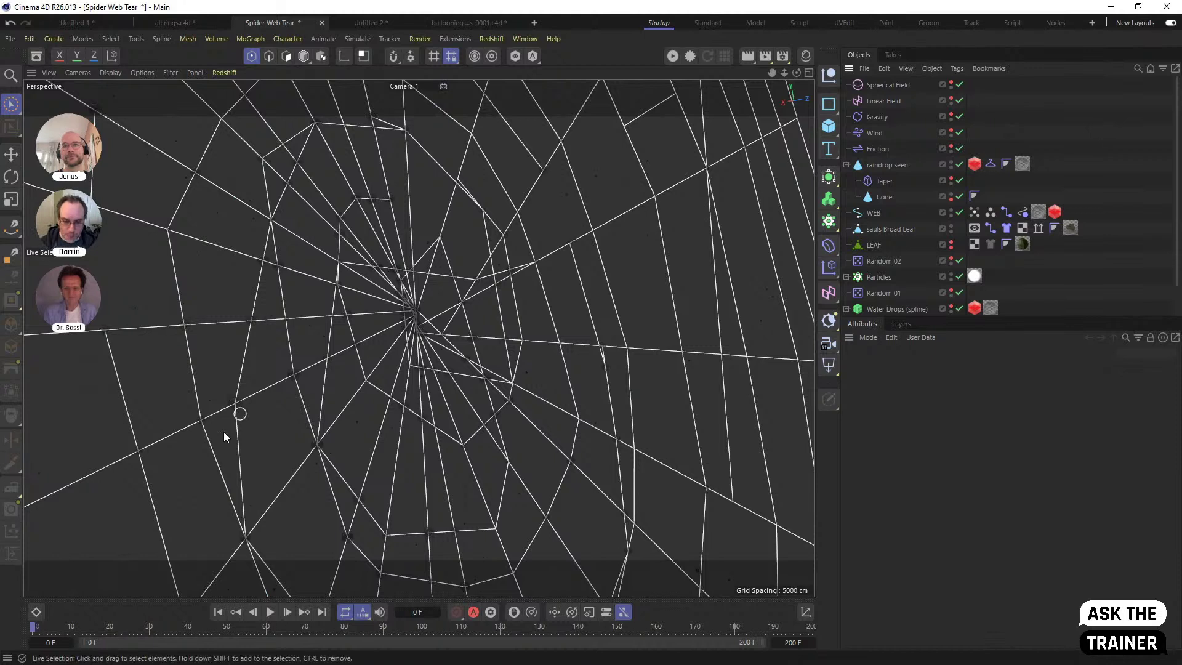
right_click(240, 368)
click(248, 372)
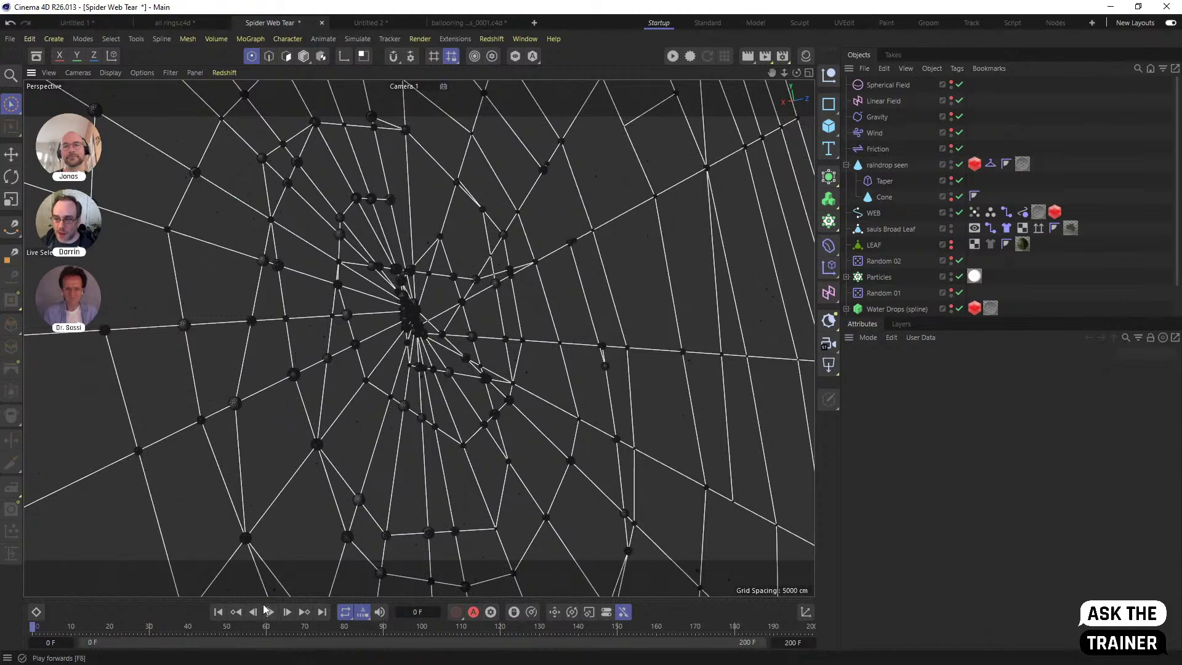
click(869, 339)
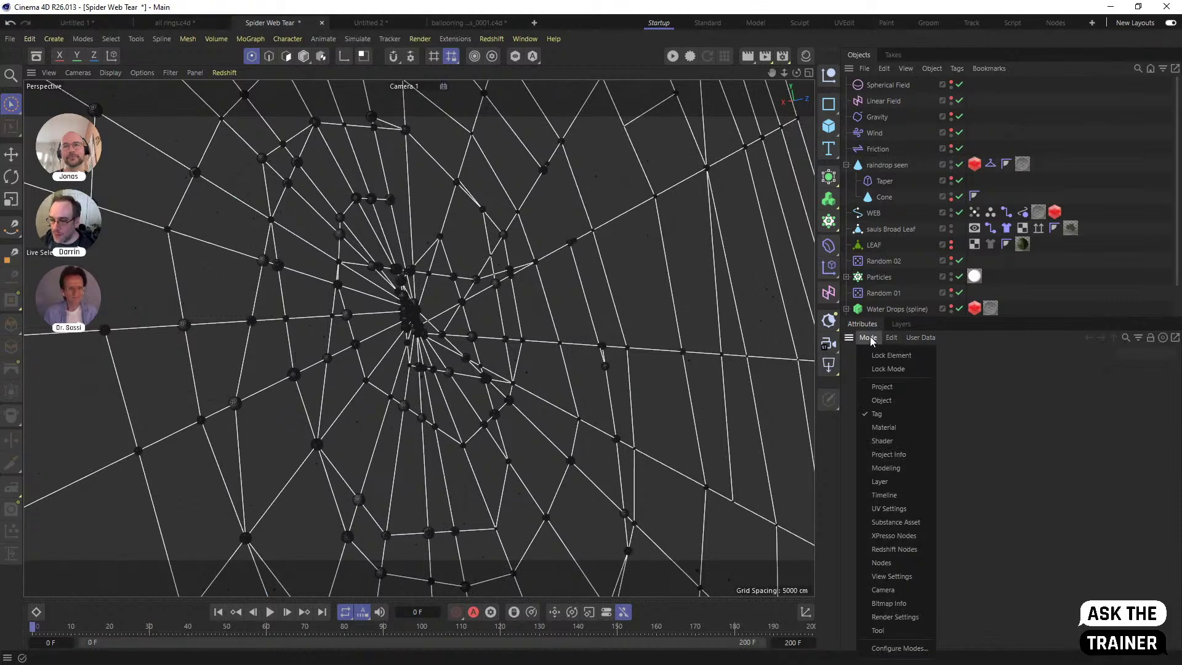
click(893, 389)
click(1047, 369)
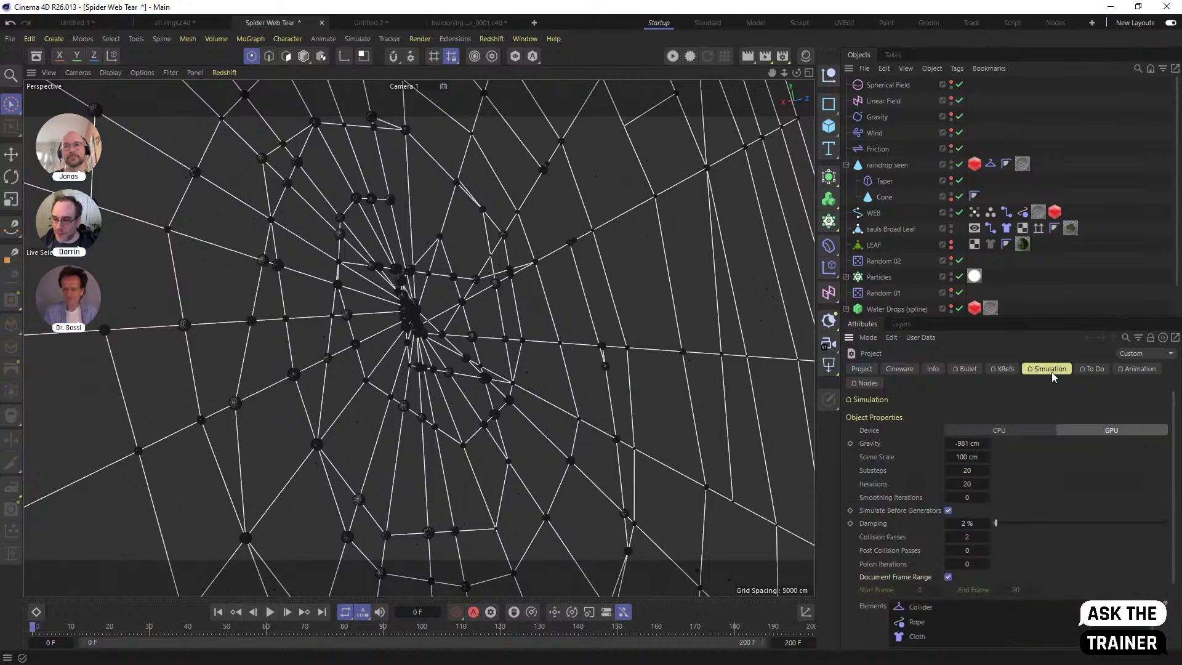
Turn off Simulate Before Generators and play the spider web simulation to about frame 46
scroll(921, 504, down, 2)
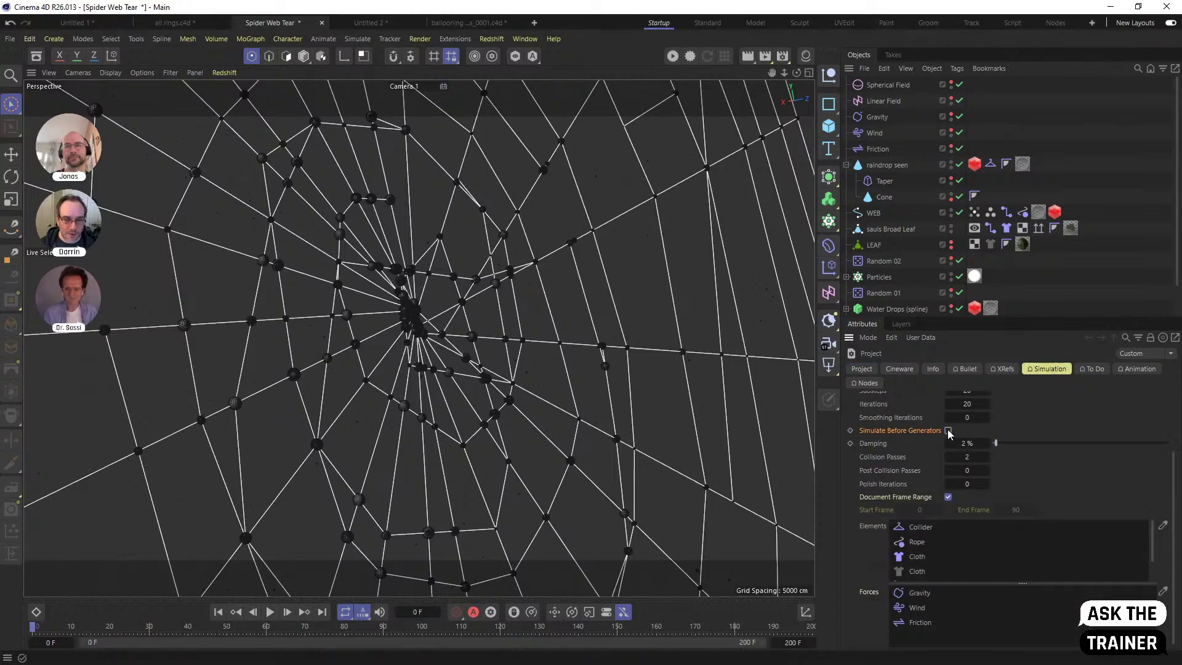
click(271, 616)
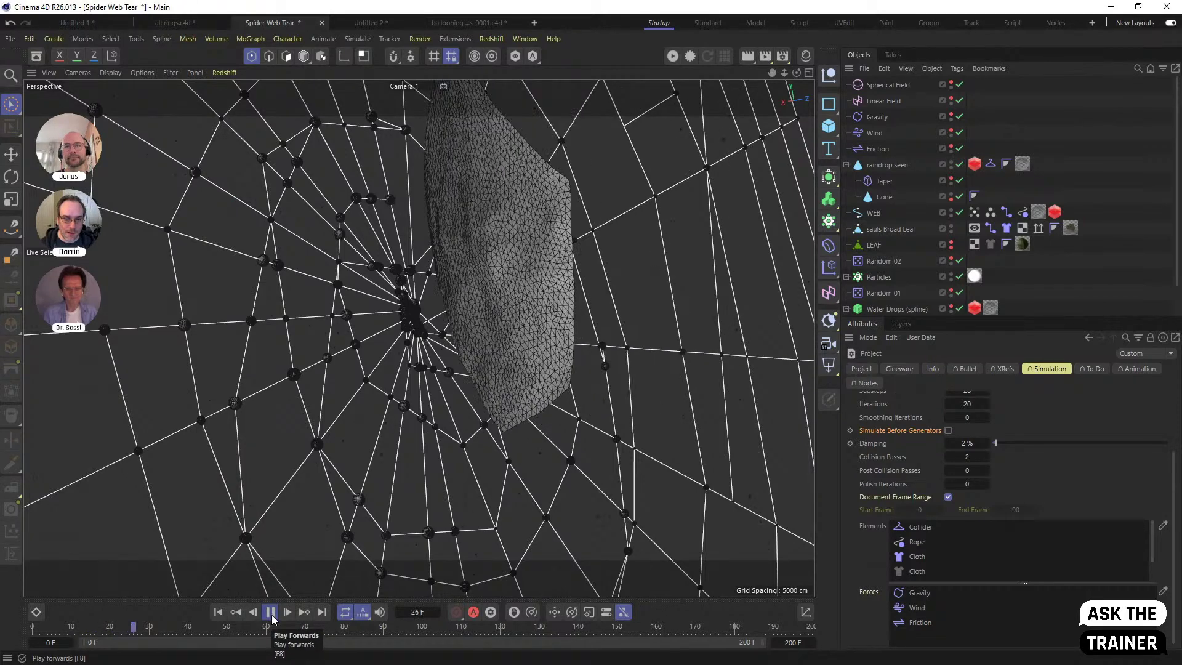
click(271, 614)
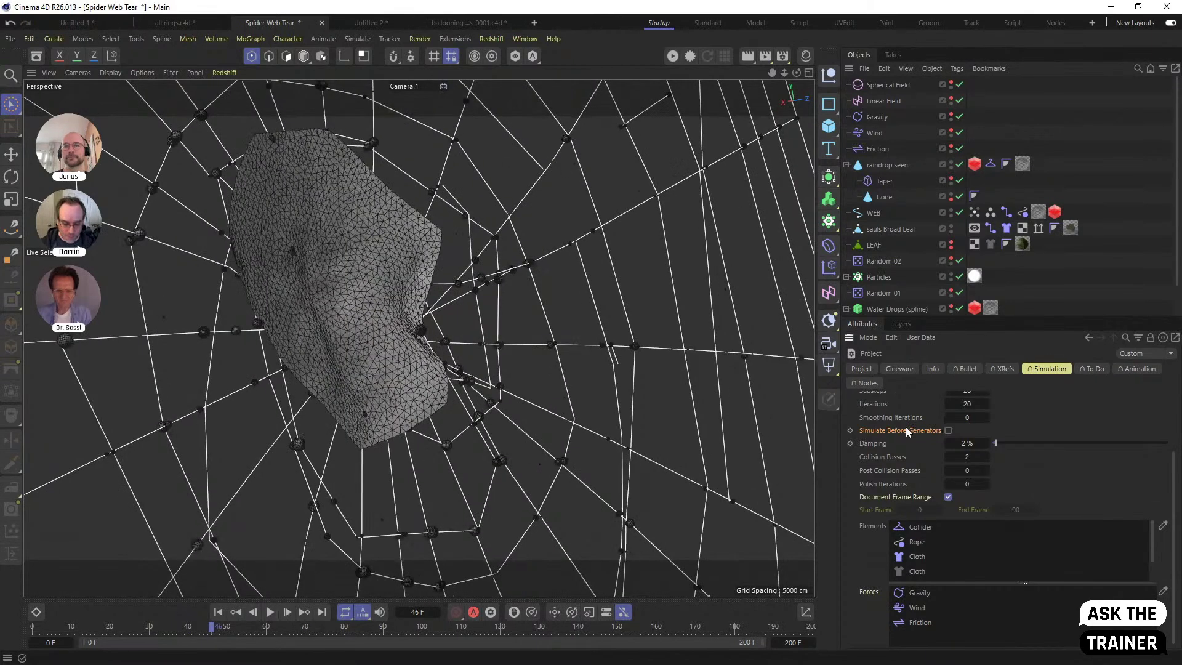
Enable Simulate Before Generators, rewind to the start and play the web simulation to about frame 95
click(948, 431)
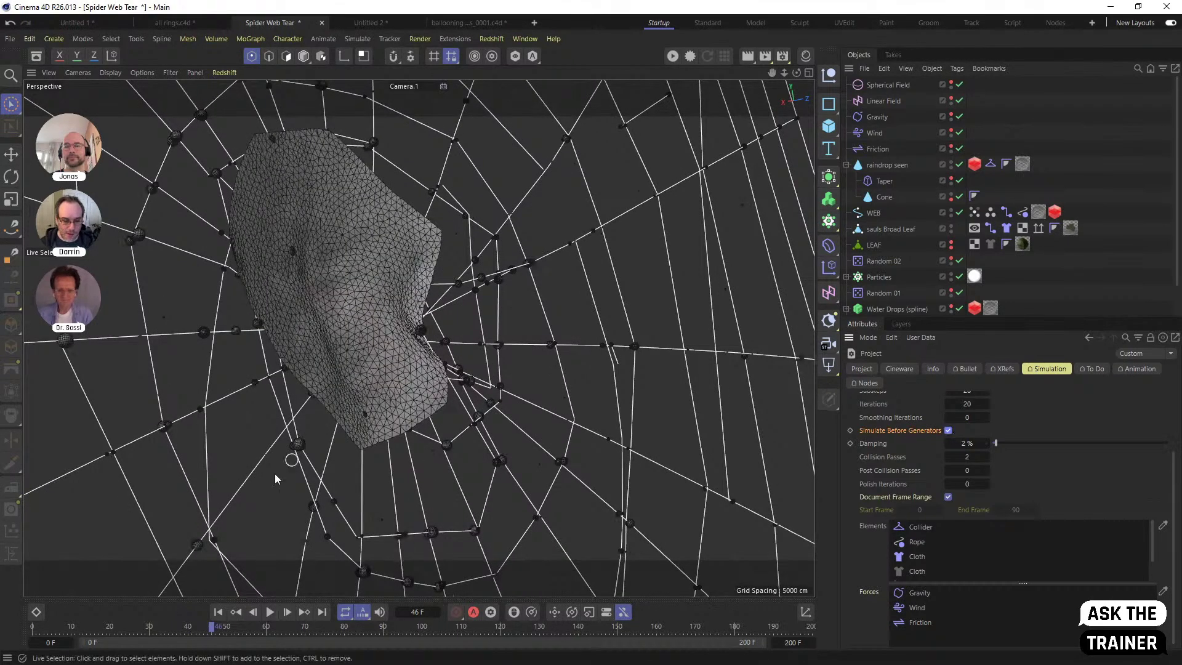
key(shift+f)
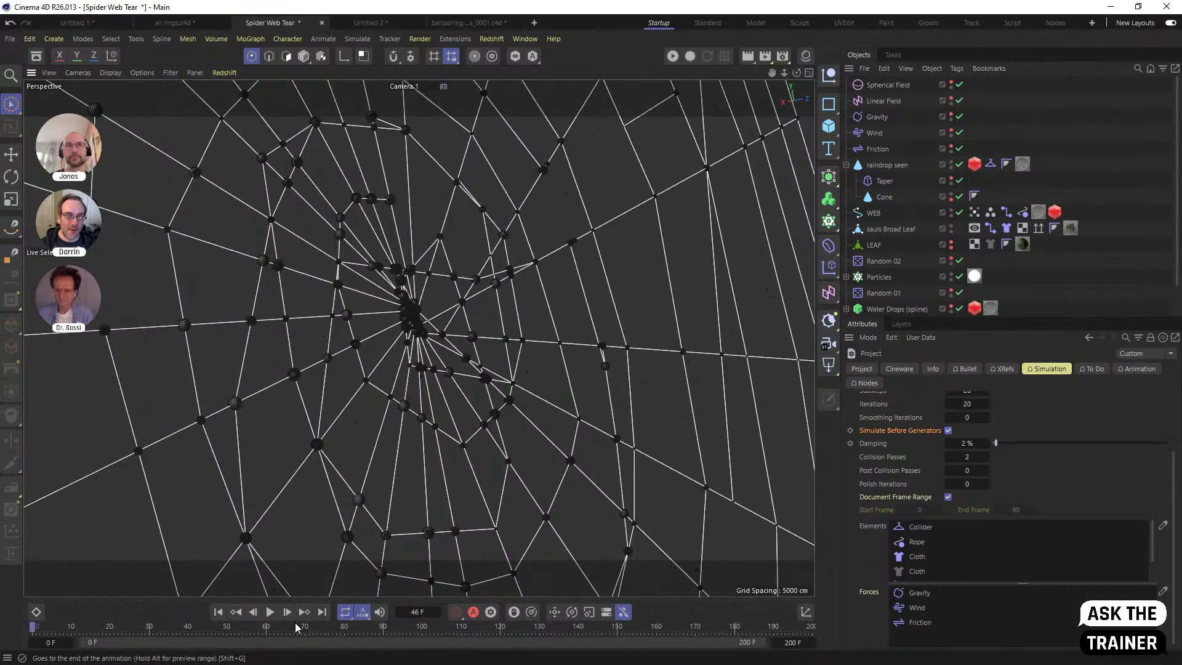
click(269, 612)
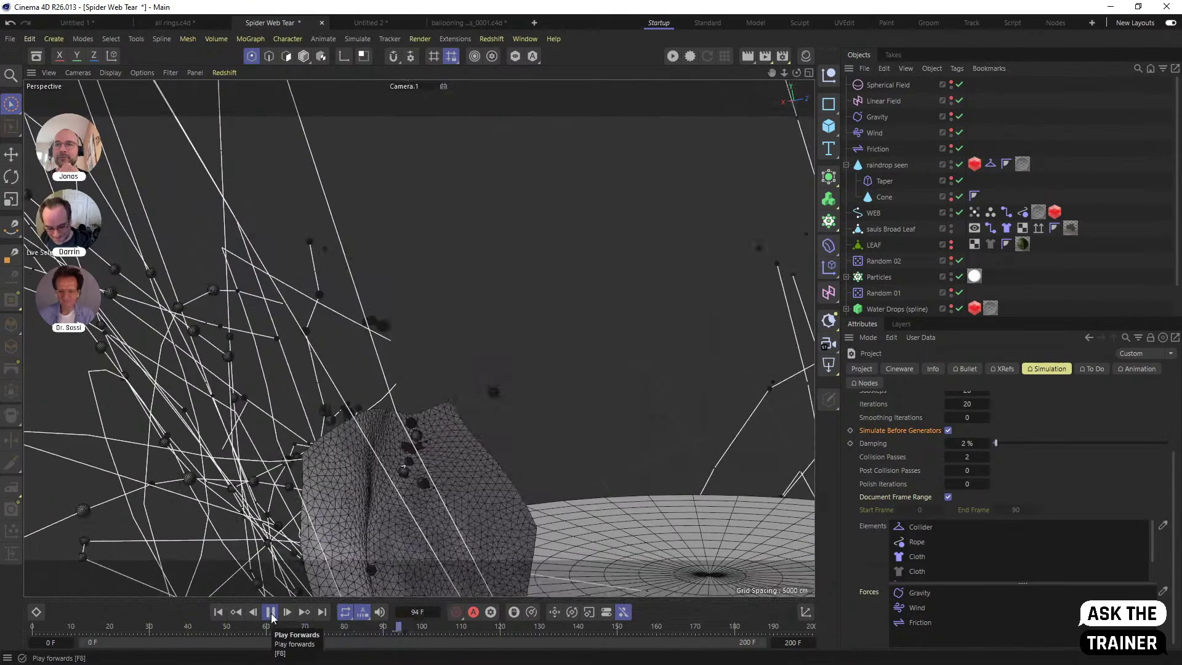
click(271, 611)
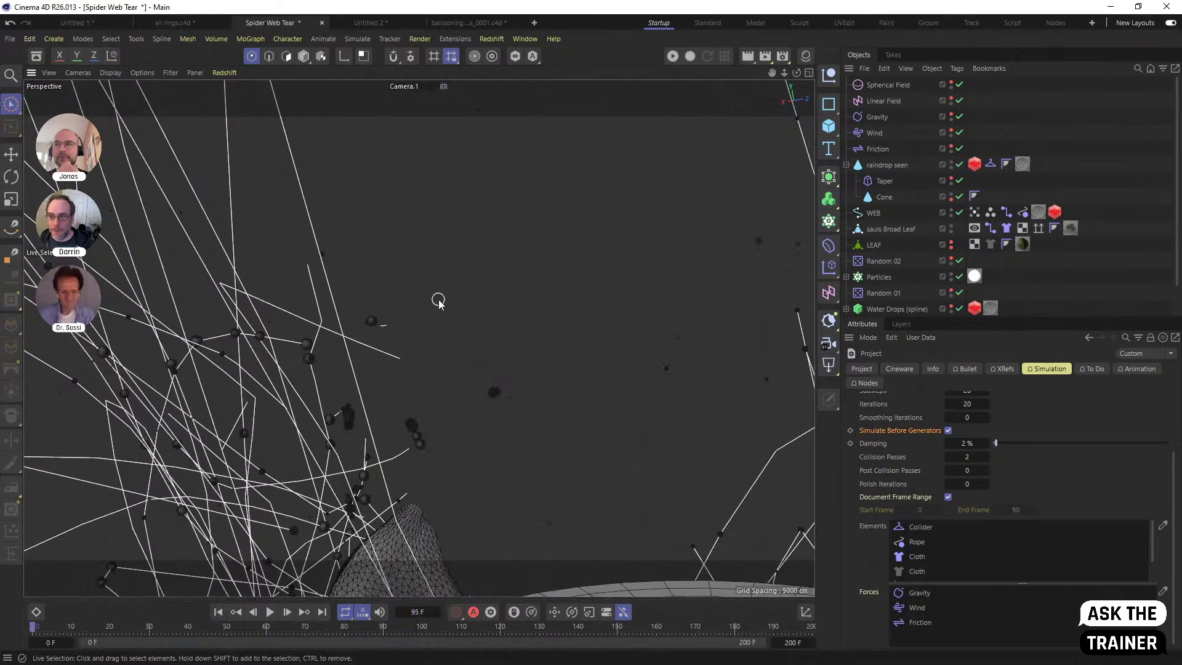
Start a new project and add a Plane primitive
key(alt+Tab)
key(Escape)
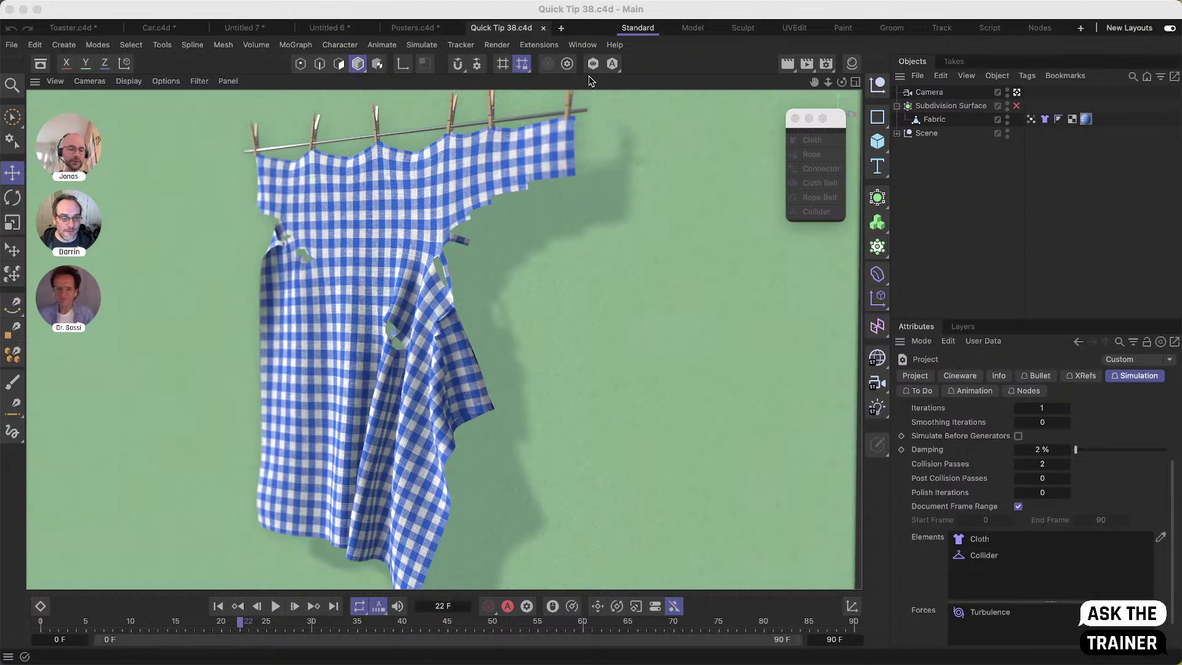
click(560, 27)
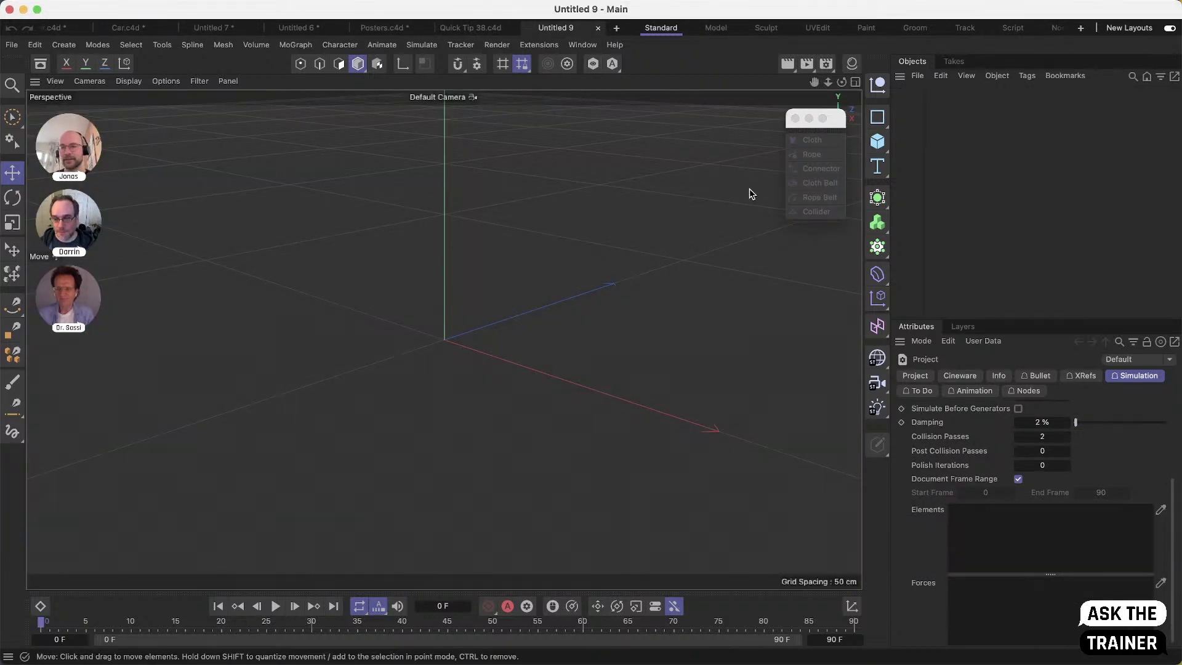
click(877, 141)
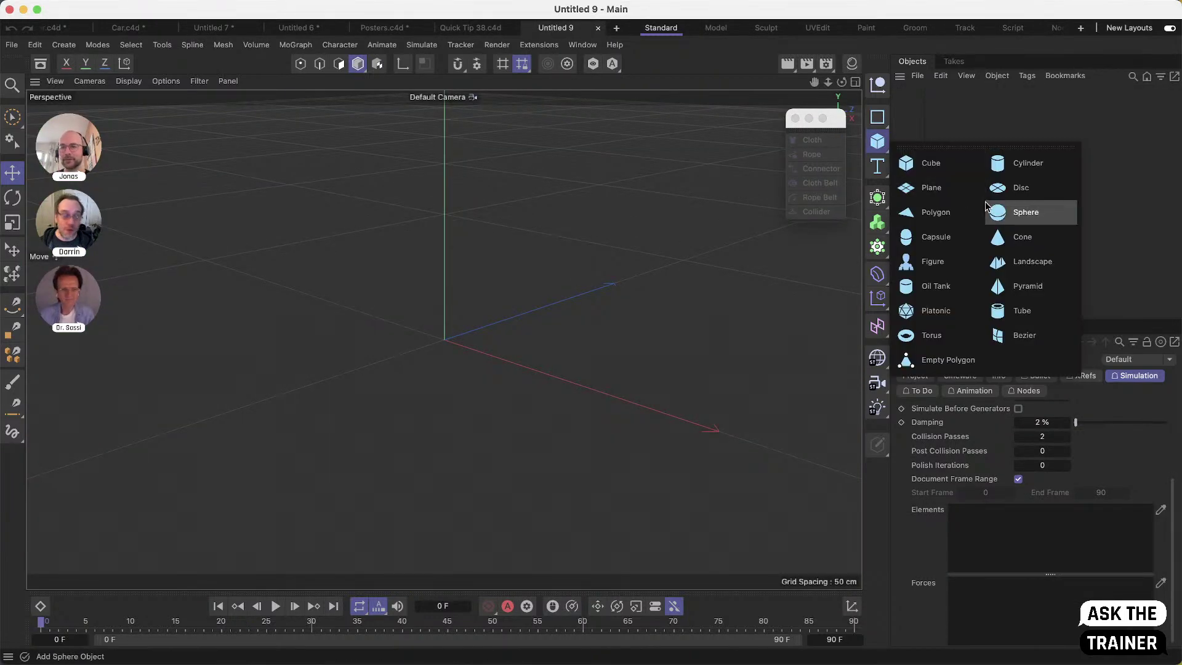
click(933, 188)
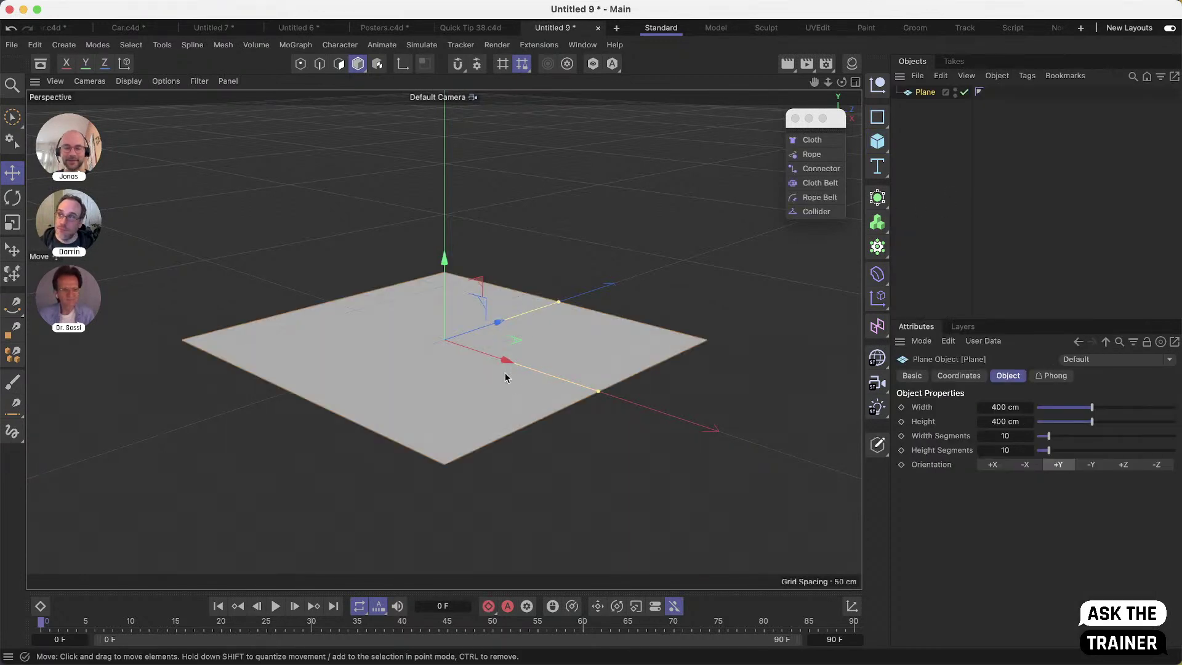
alt+drag(422, 356, 517, 430)
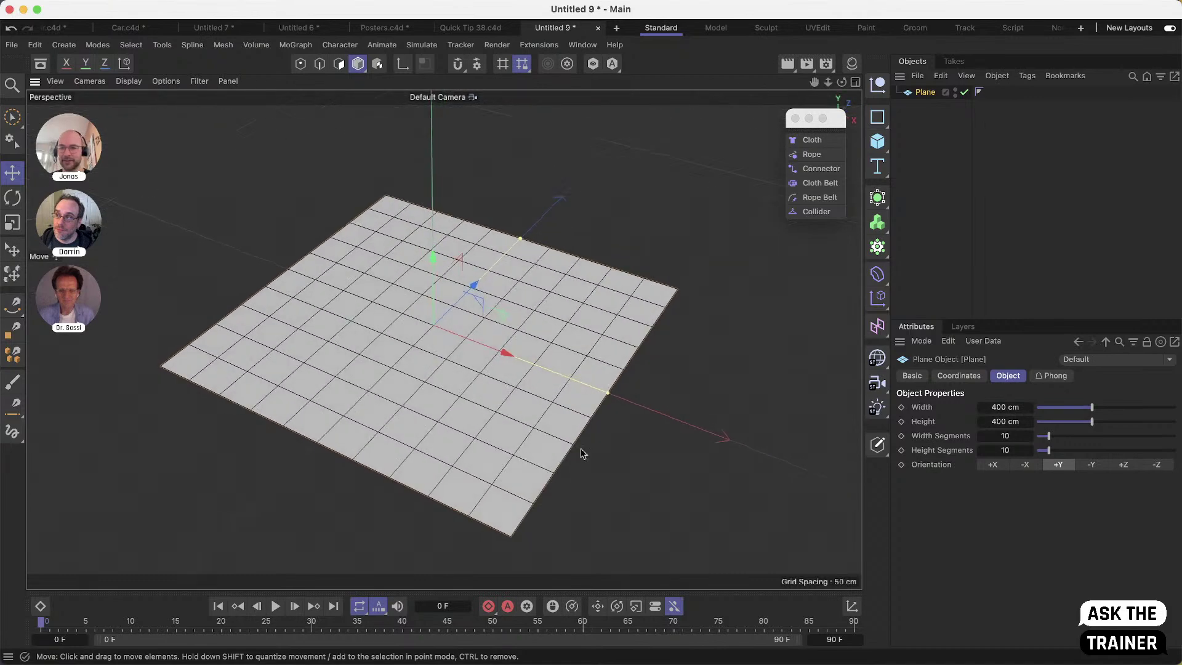
alt+drag(538, 389, 451, 386)
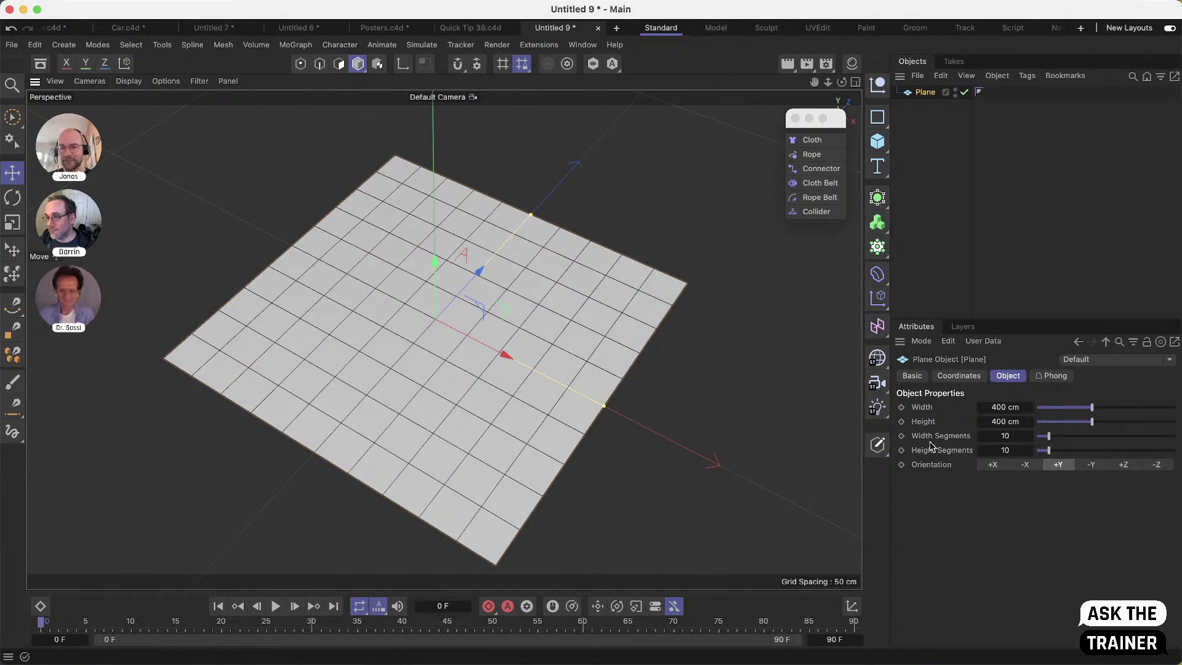
Set the plane's width and height segments to 2 and make the plane editable
click(1014, 439)
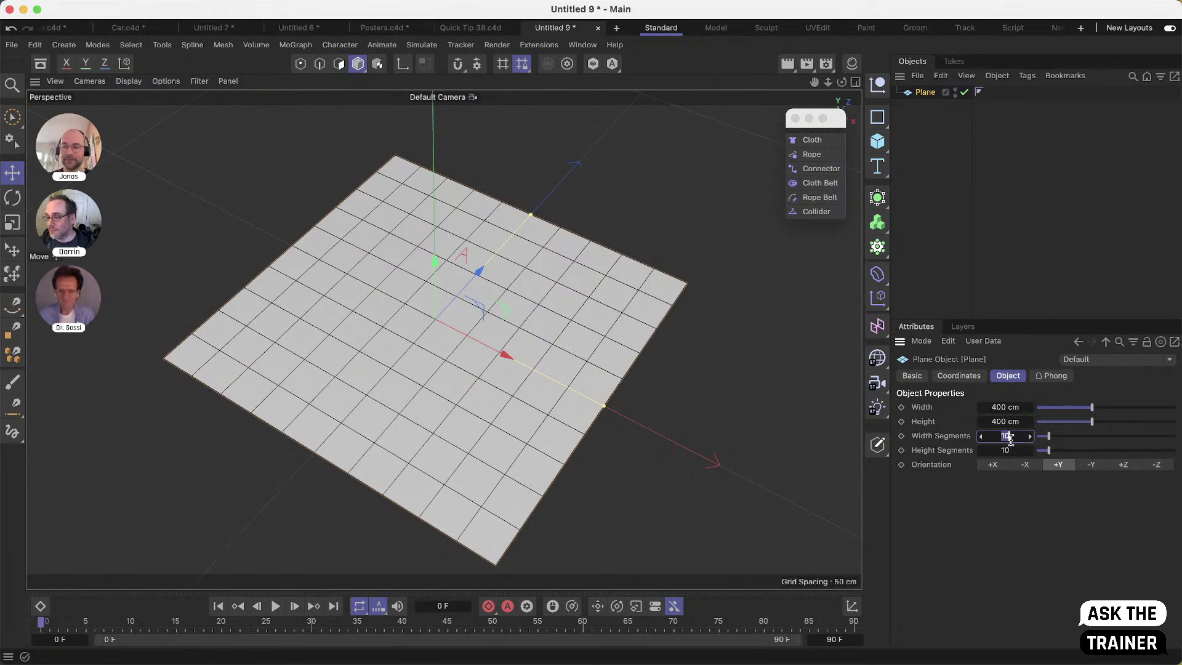
text(2)
key(Tab)
text(2)
key(Return)
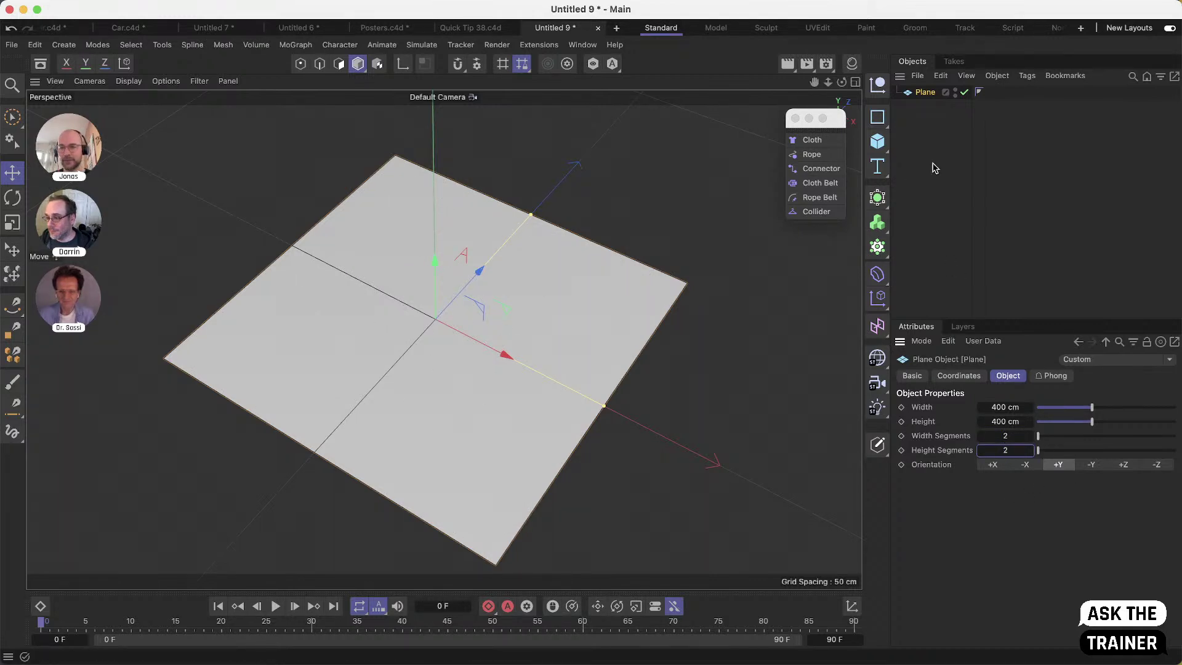
click(910, 94)
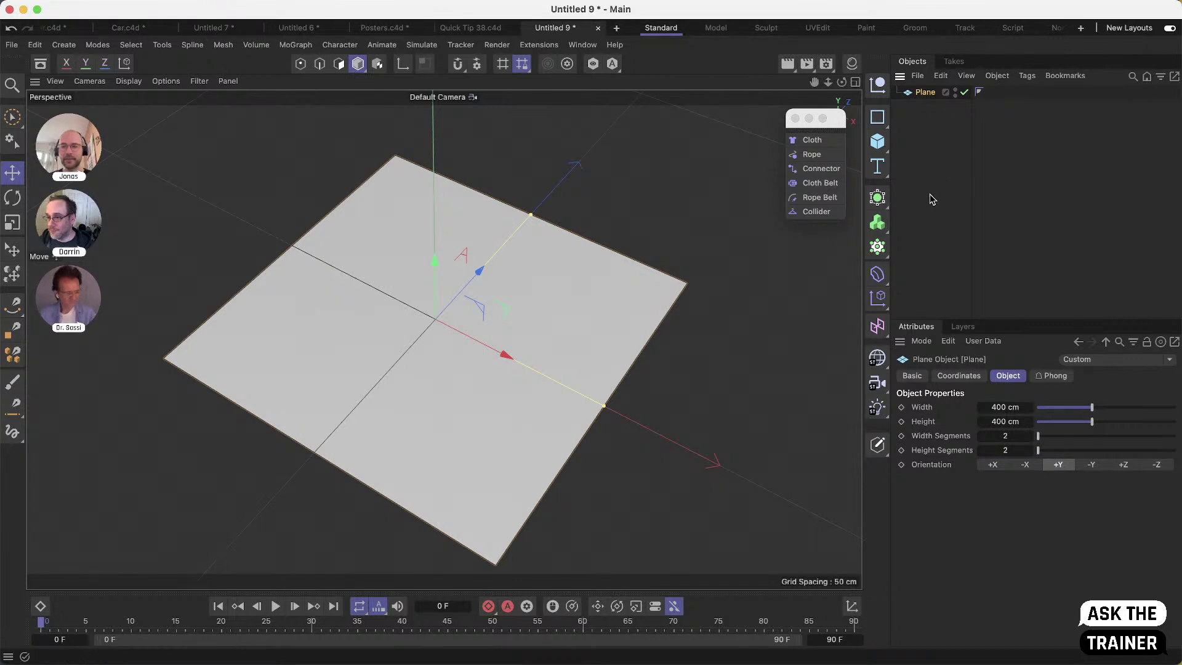
key(c)
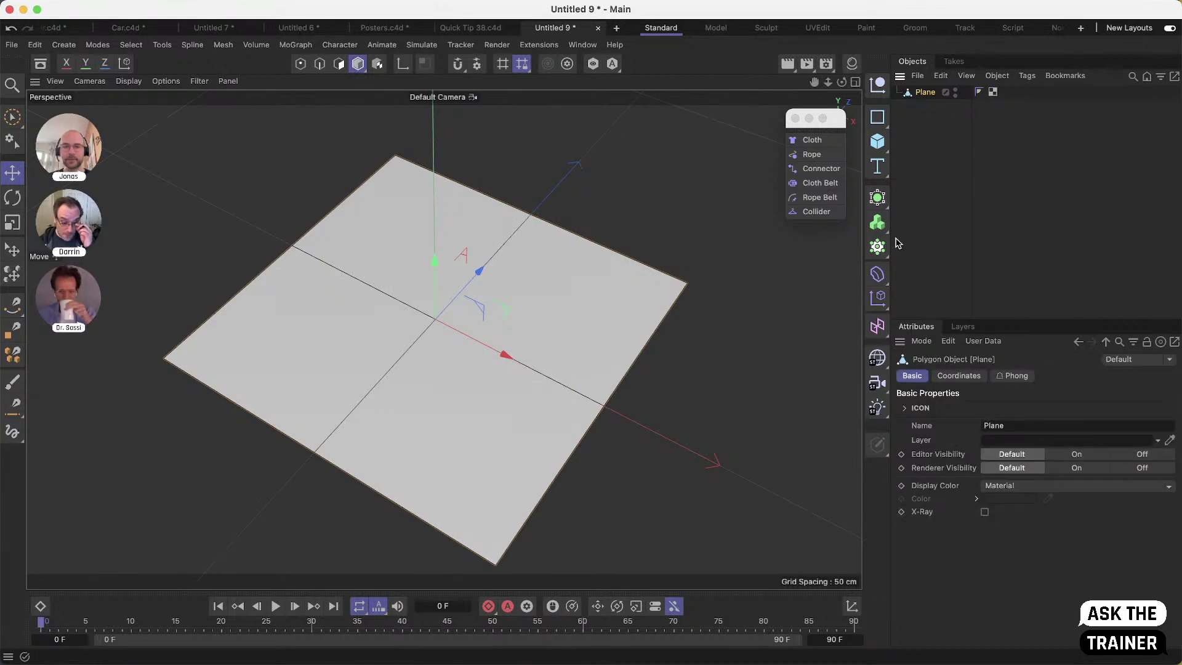
Bevel the plane's centre point with an offset of about 152 cm
click(300, 63)
click(436, 320)
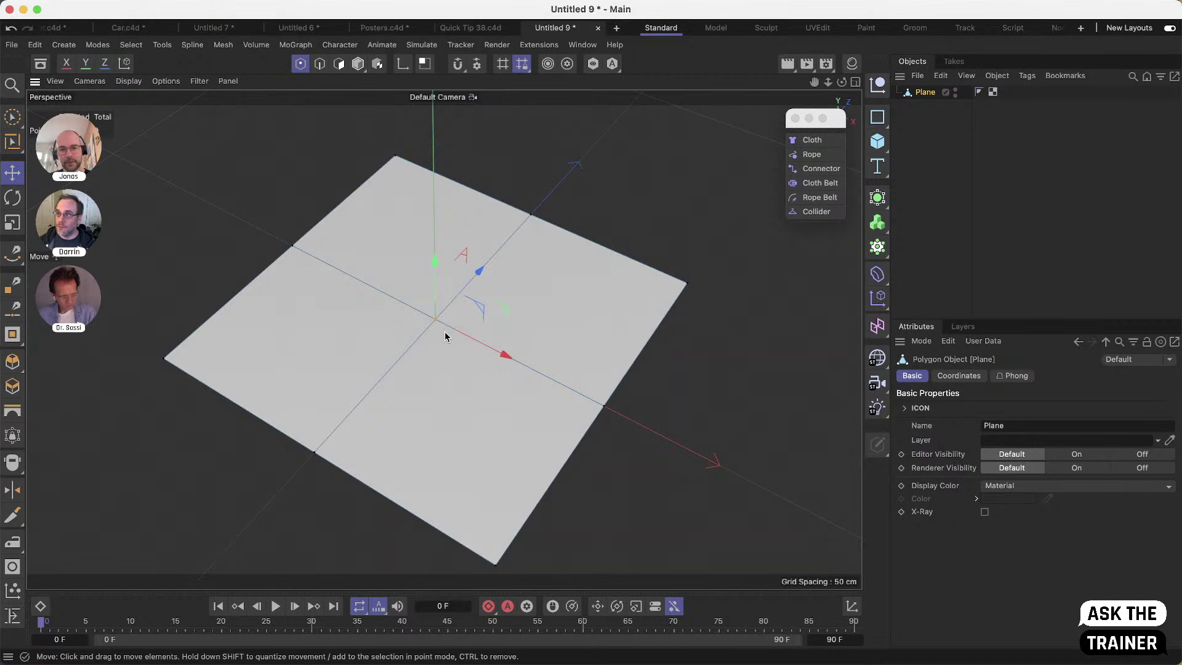
scroll(434, 324, up, 3)
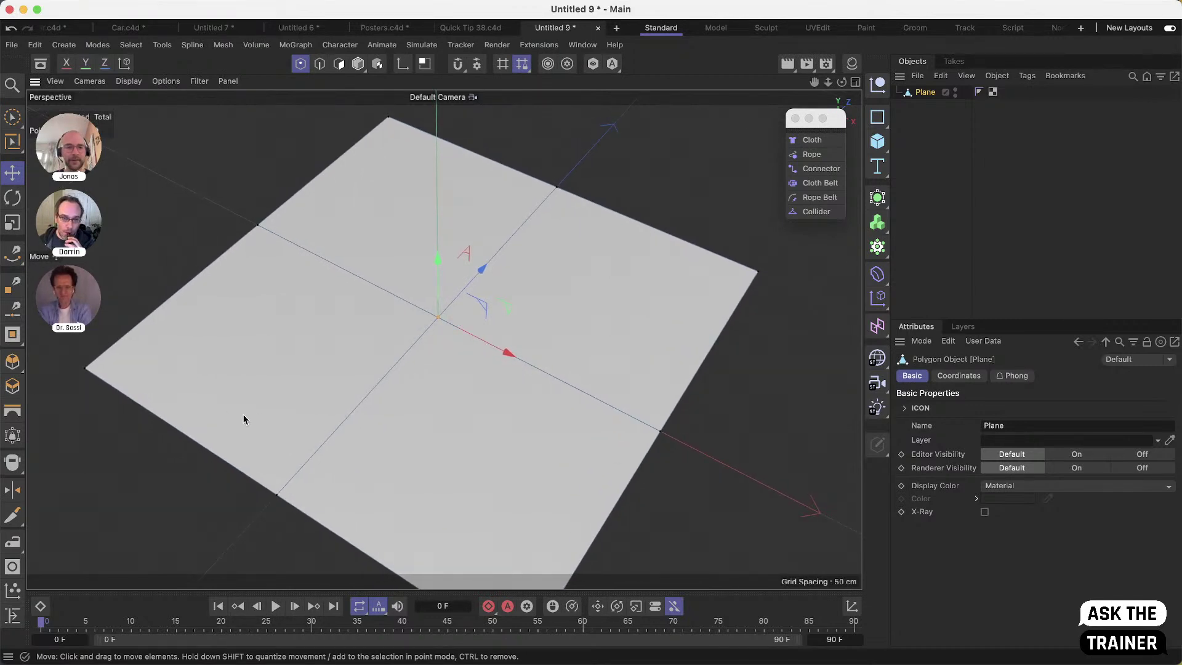
key(m)
key(s)
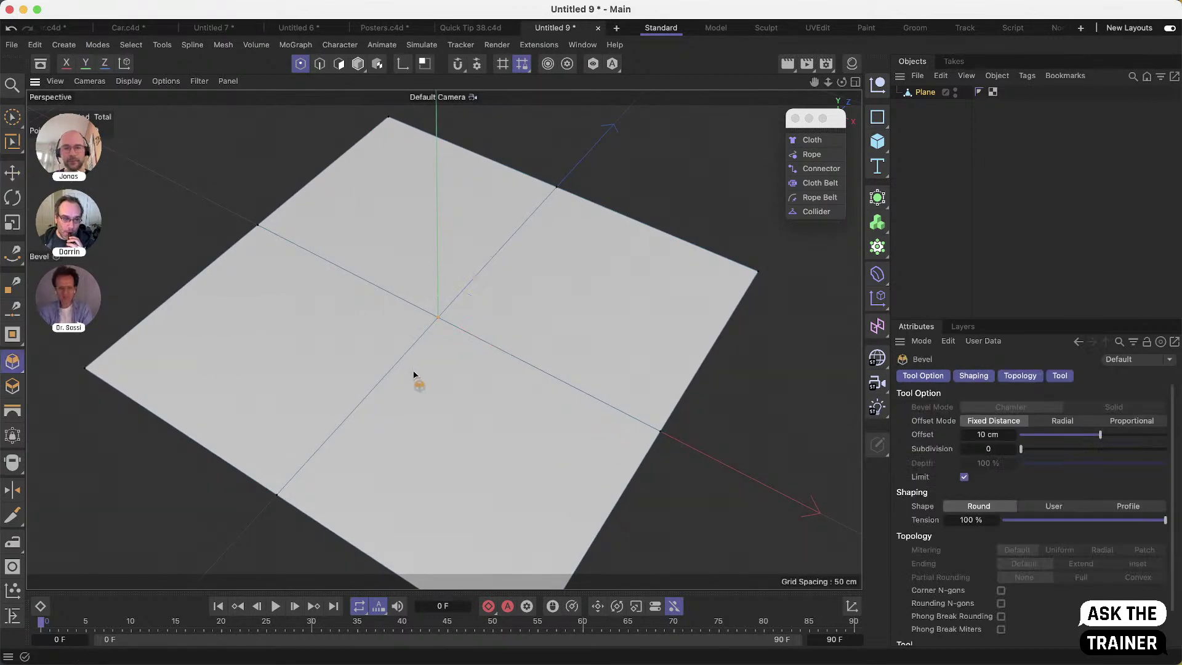
mouse_move(427, 356)
mouse_down()
mouse_move(546, 357)
mouse_move(431, 370)
mouse_up()
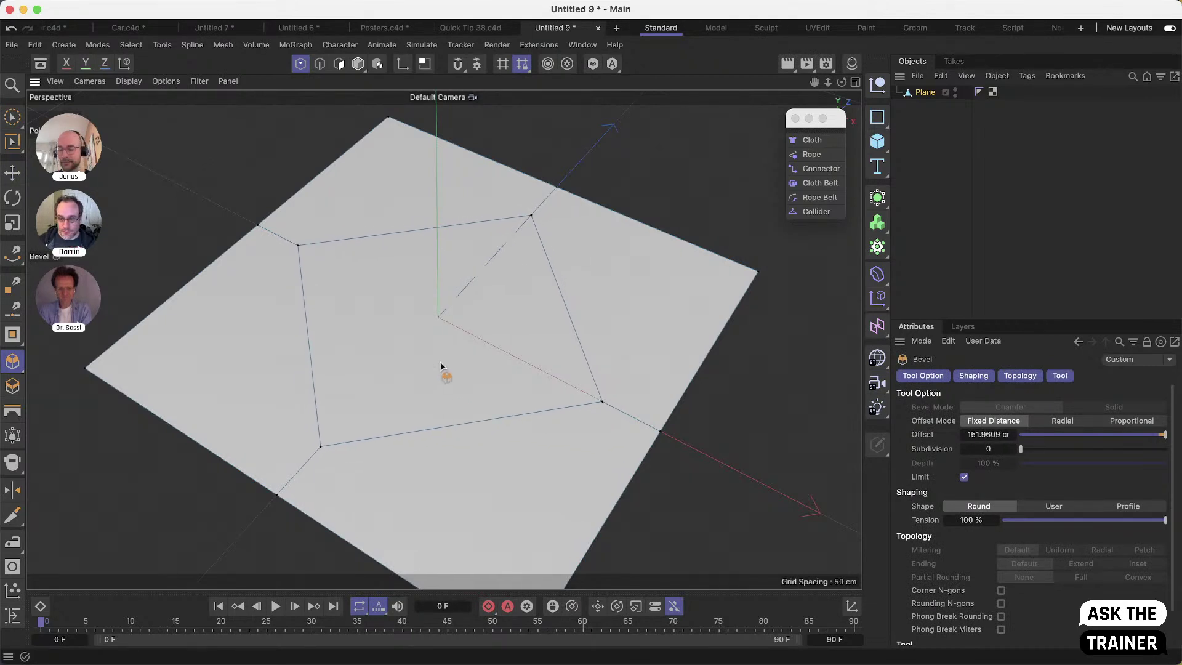
Set the bevel's Subdivision to 9 and widen its Offset to about 182 cm
drag(1021, 449, 1065, 453)
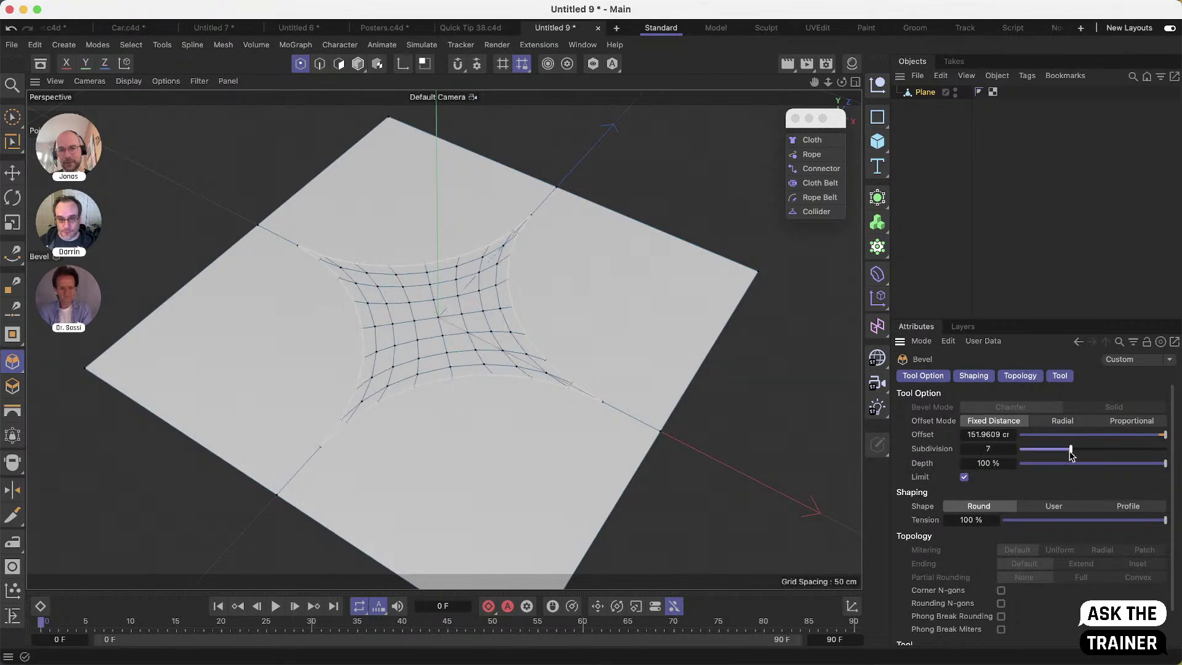
drag(1072, 455, 1087, 456)
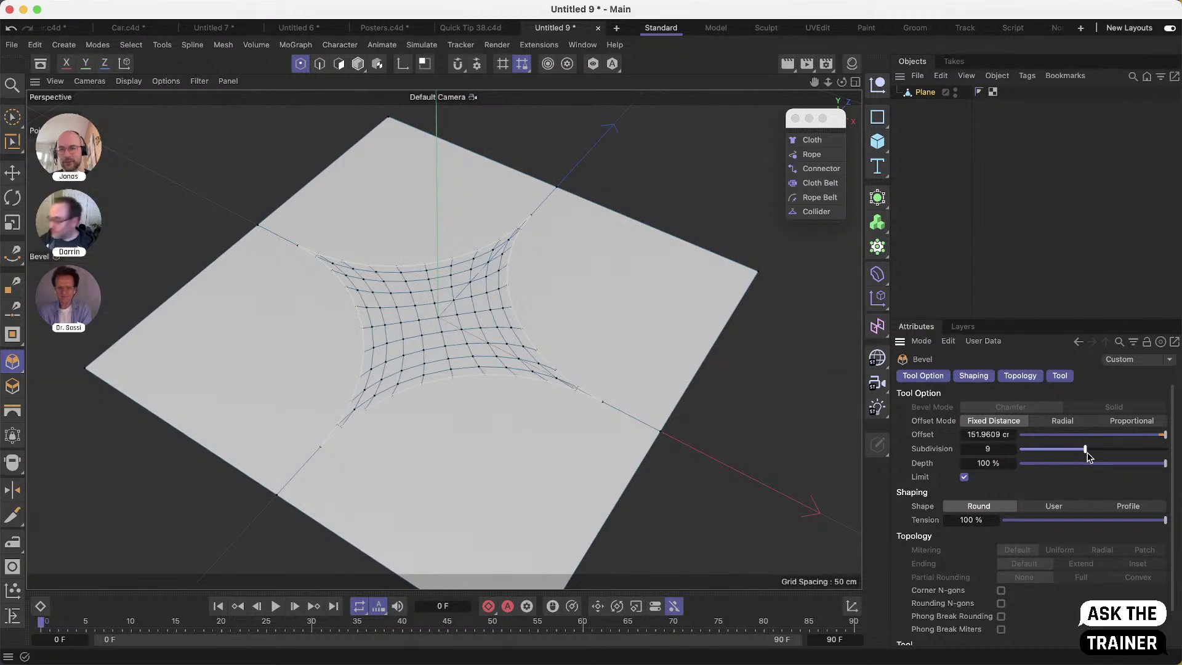
drag(996, 435, 1027, 435)
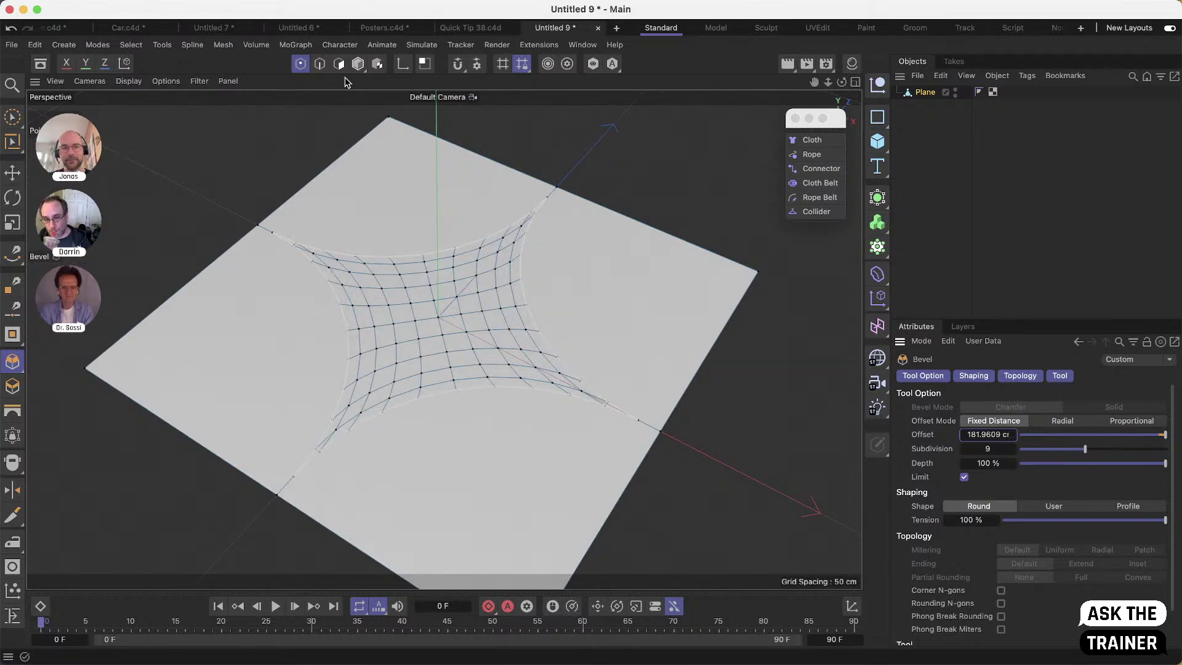
Convert the point selection to the edges outlining the bevelled area and activate the Move tool
click(319, 68)
ctrl+click(319, 73)
click(372, 302)
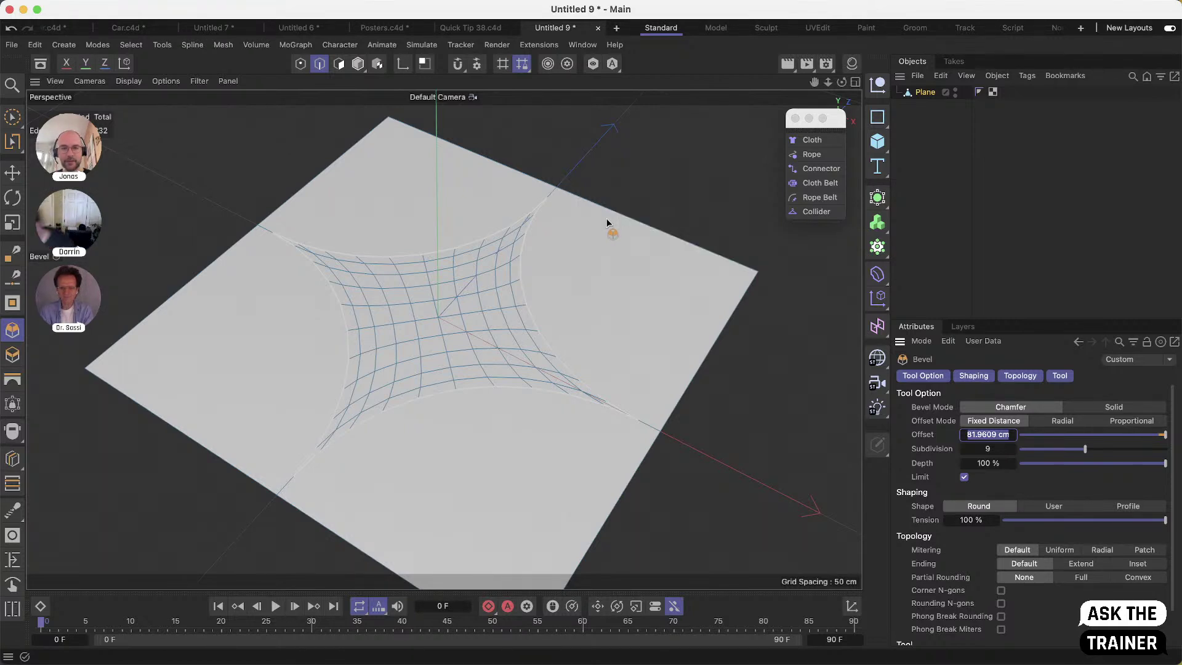
ctrl+click(319, 64)
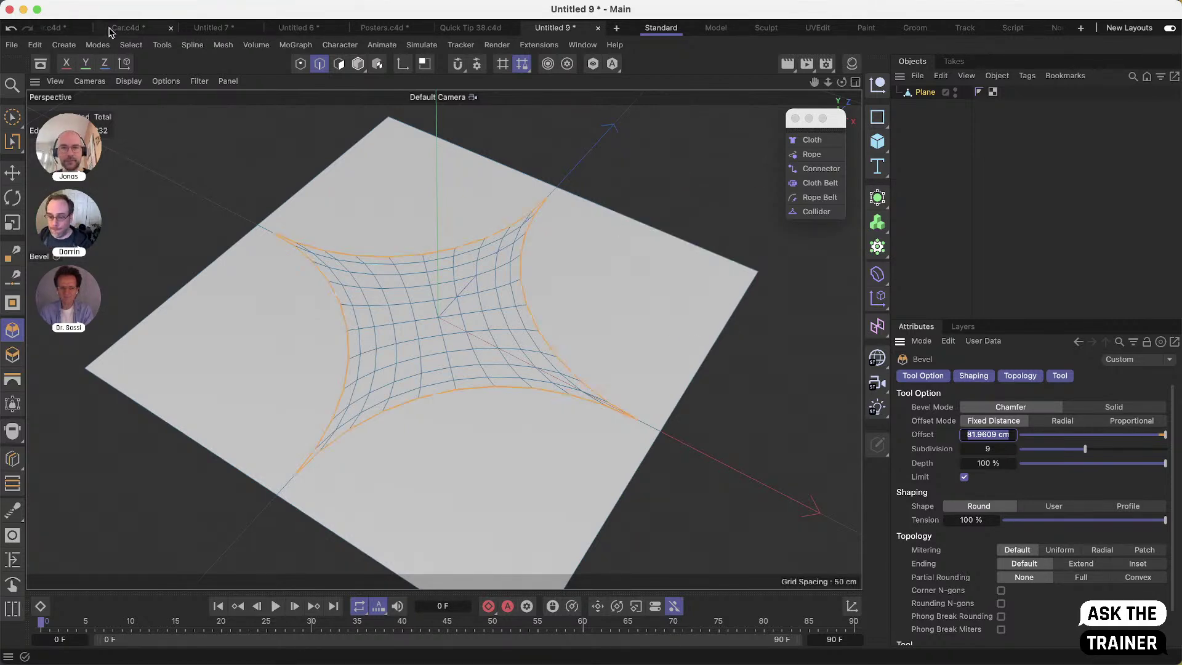
click(13, 173)
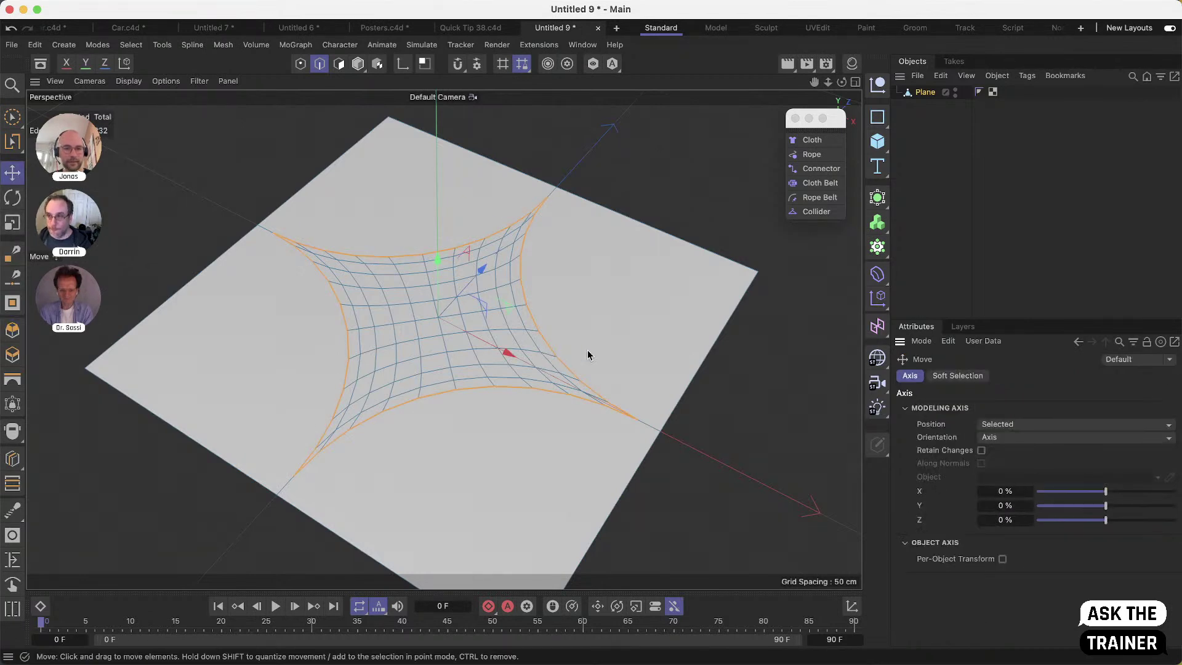
Select all edges of the plane, excluding its outer border edges
key(ctrl+a)
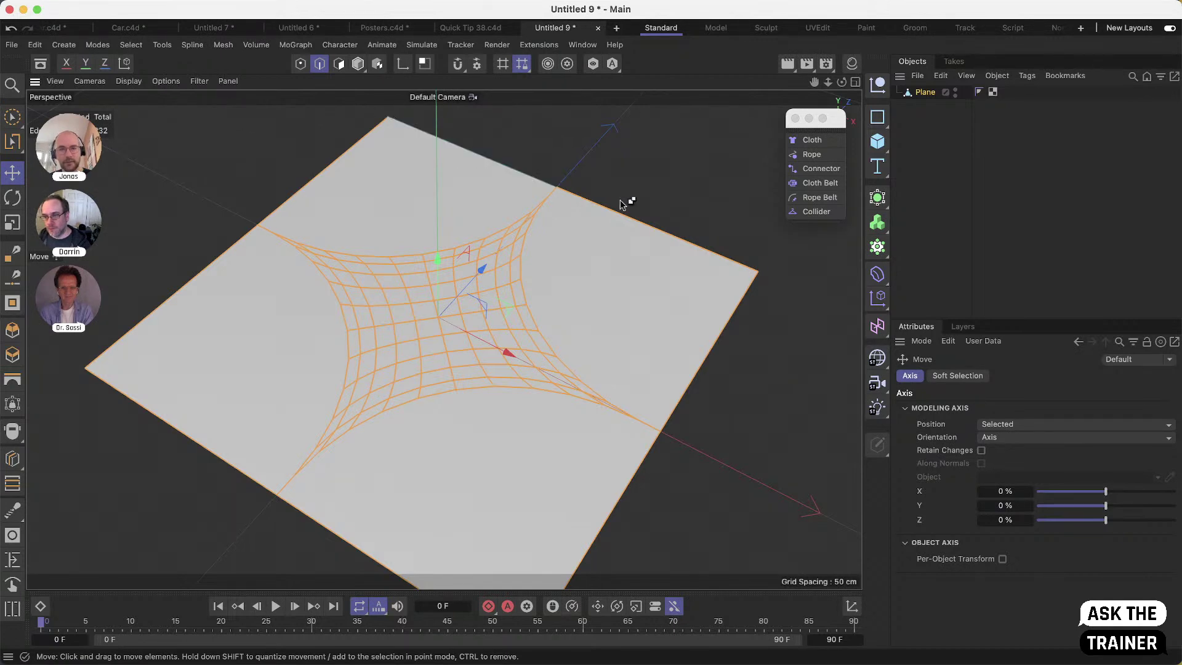
ctrl+click(654, 227)
ctrl+click(224, 434)
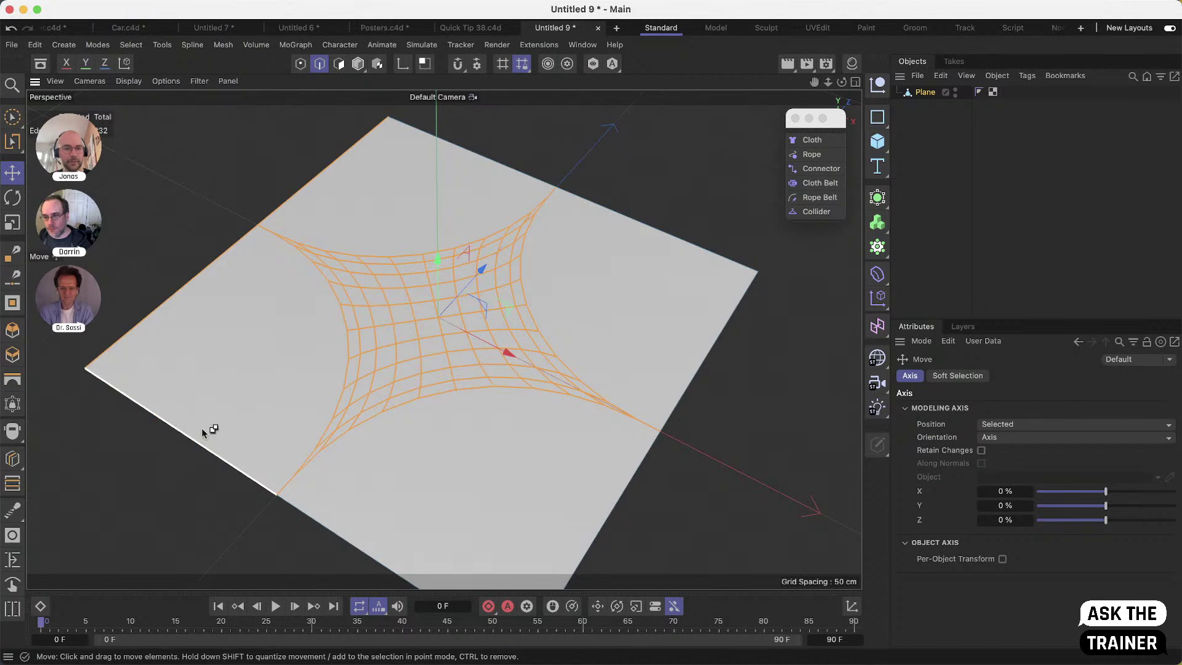
ctrl+click(180, 290)
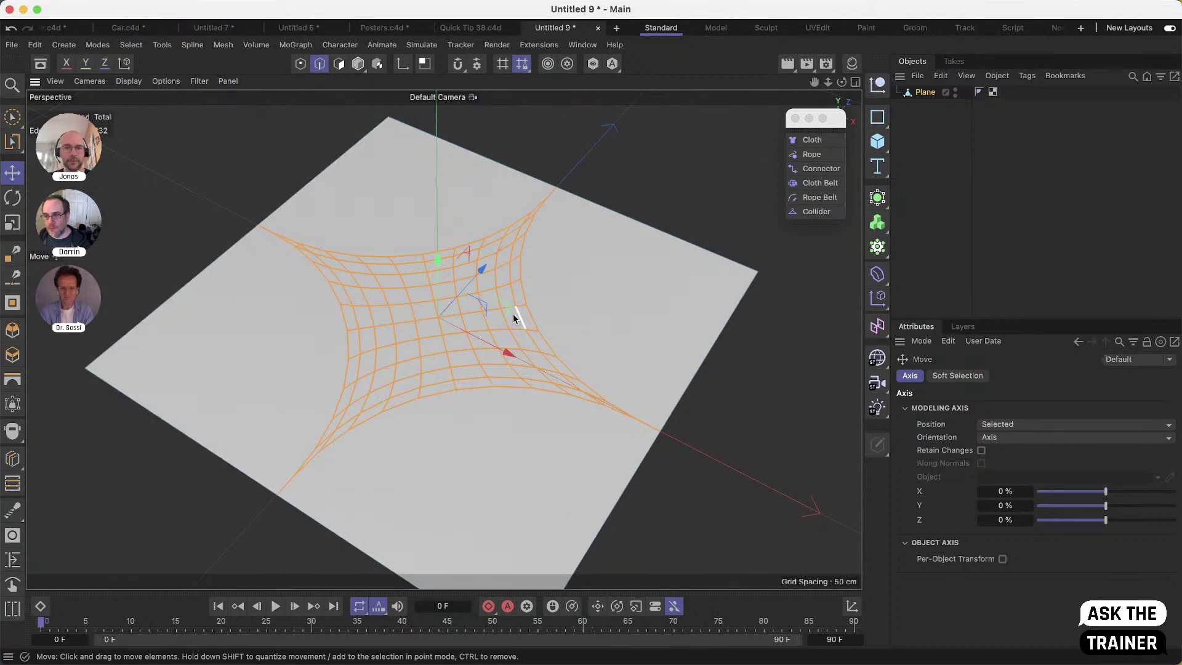
alt+drag(494, 399, 478, 346)
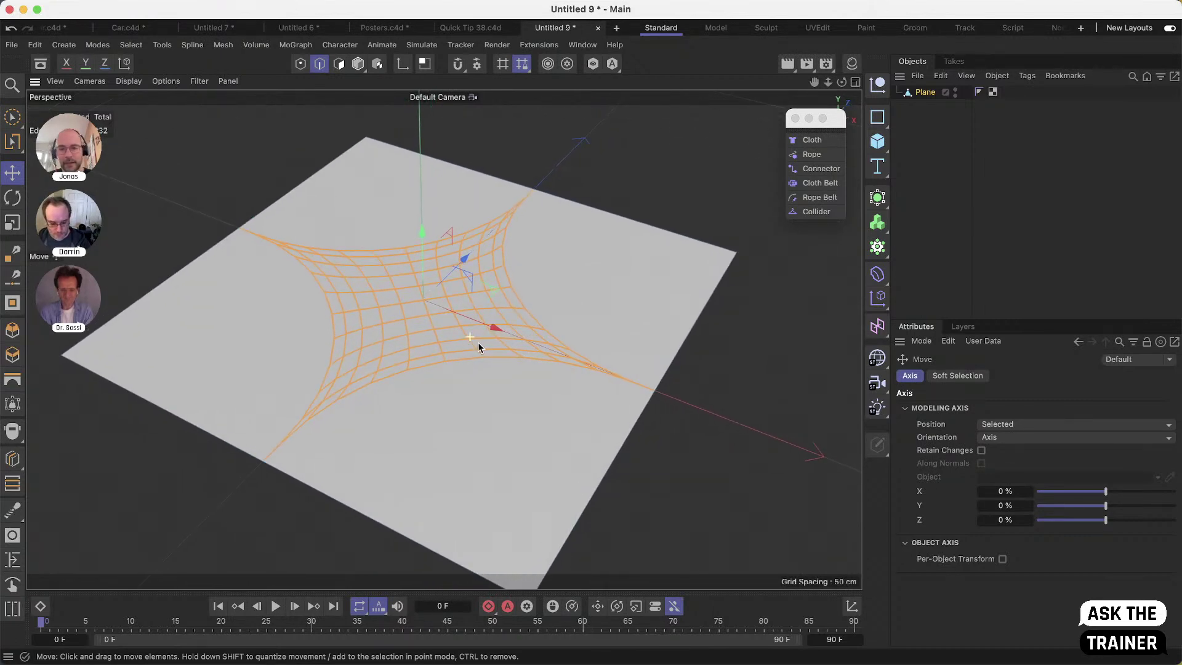
Convert the selected edges into a standalone spline and delete the original plane
click(223, 45)
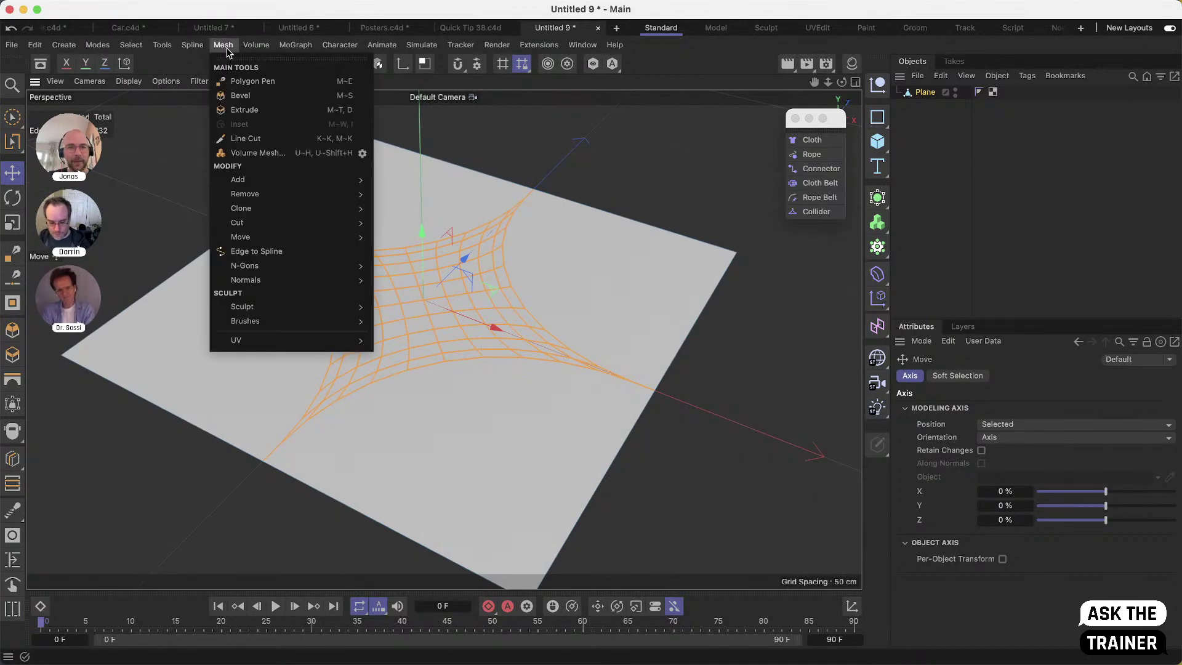
click(302, 253)
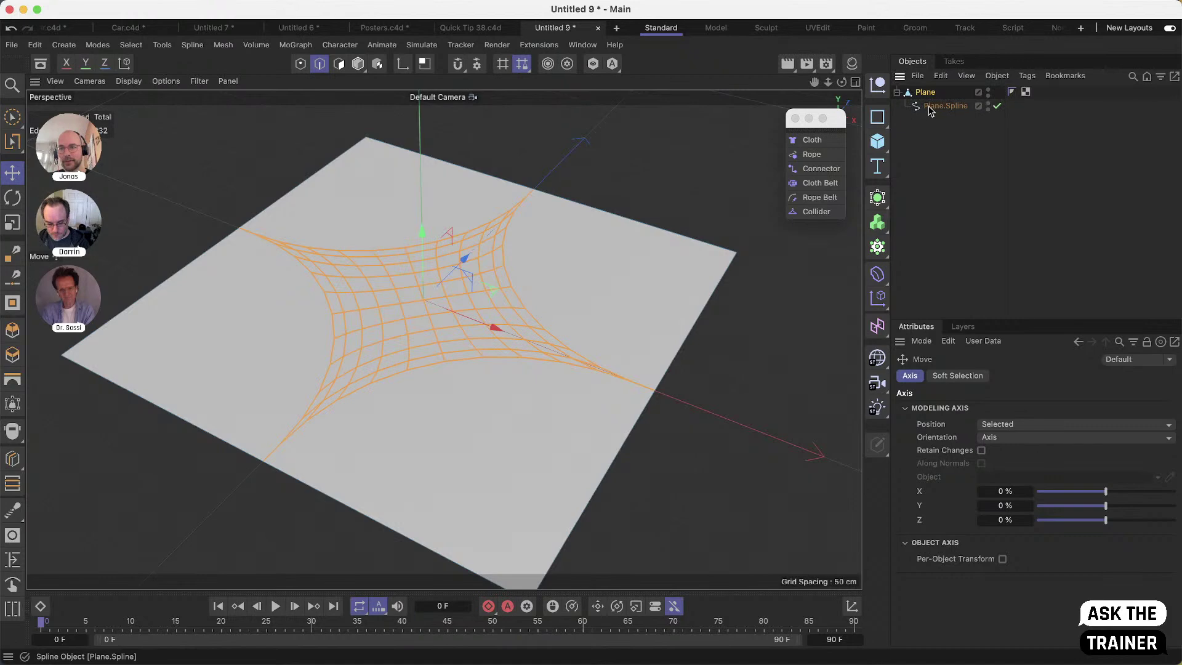
click(926, 106)
click(925, 92)
key(Delete)
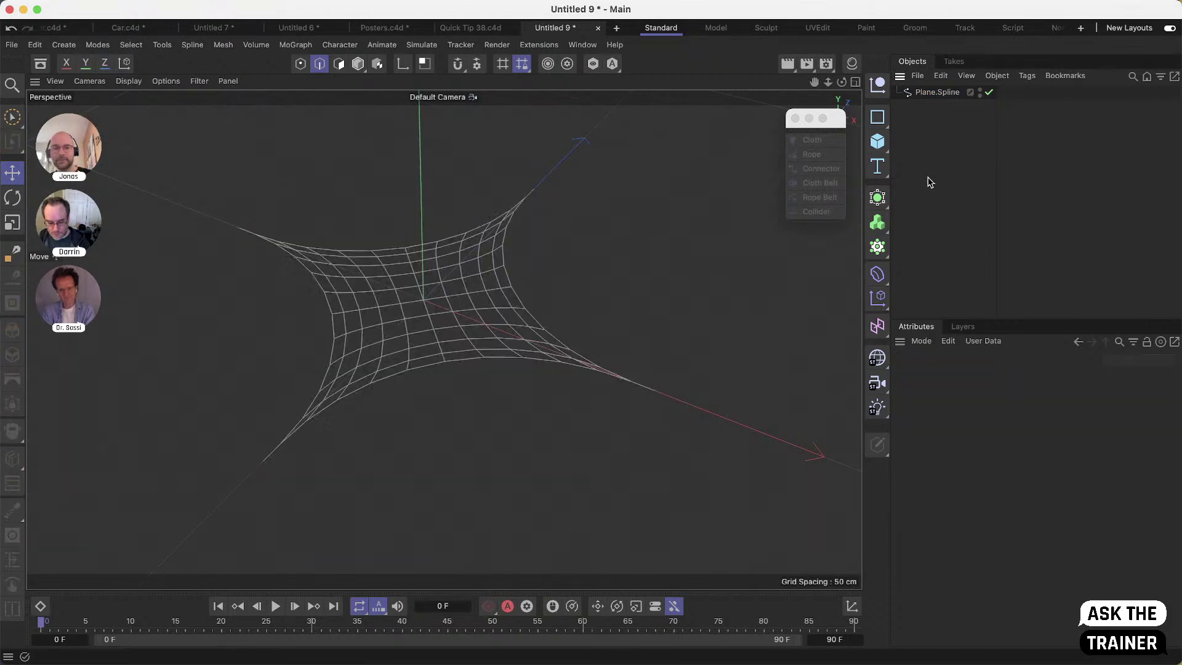
mouse_move(501, 346)
alt+mouse_down()
mouse_move(478, 351)
mouse_move(499, 343)
alt+mouse_up()
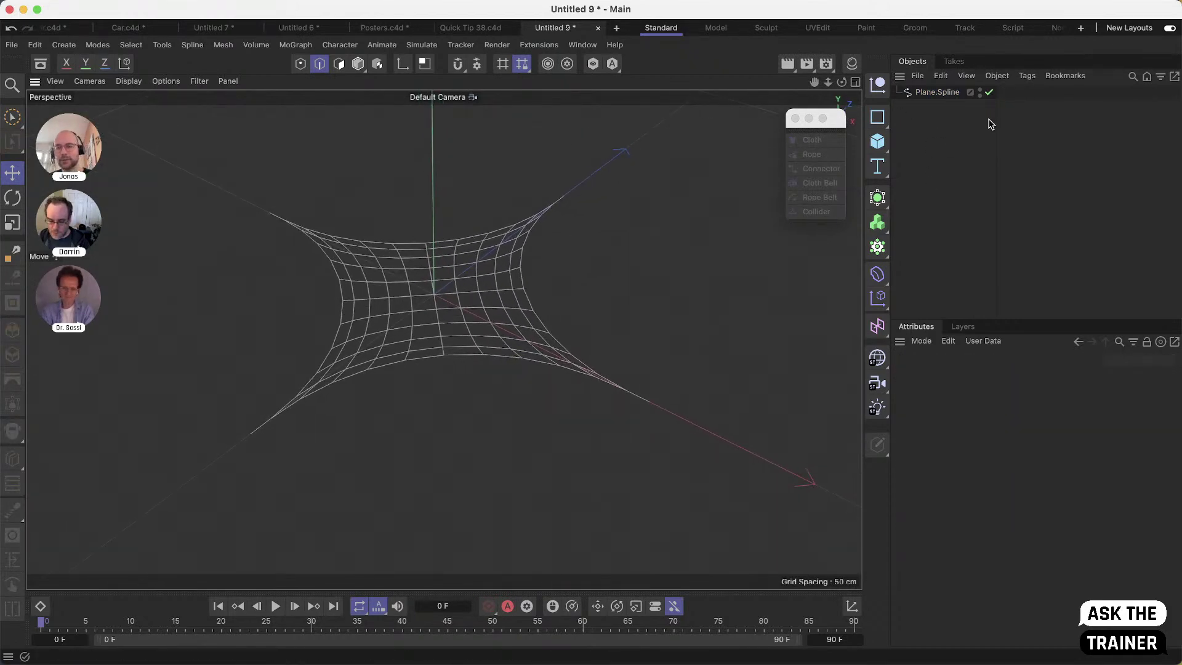
Add a Rope tag to the web spline and set its four outer corner points as fixed anchors
click(929, 95)
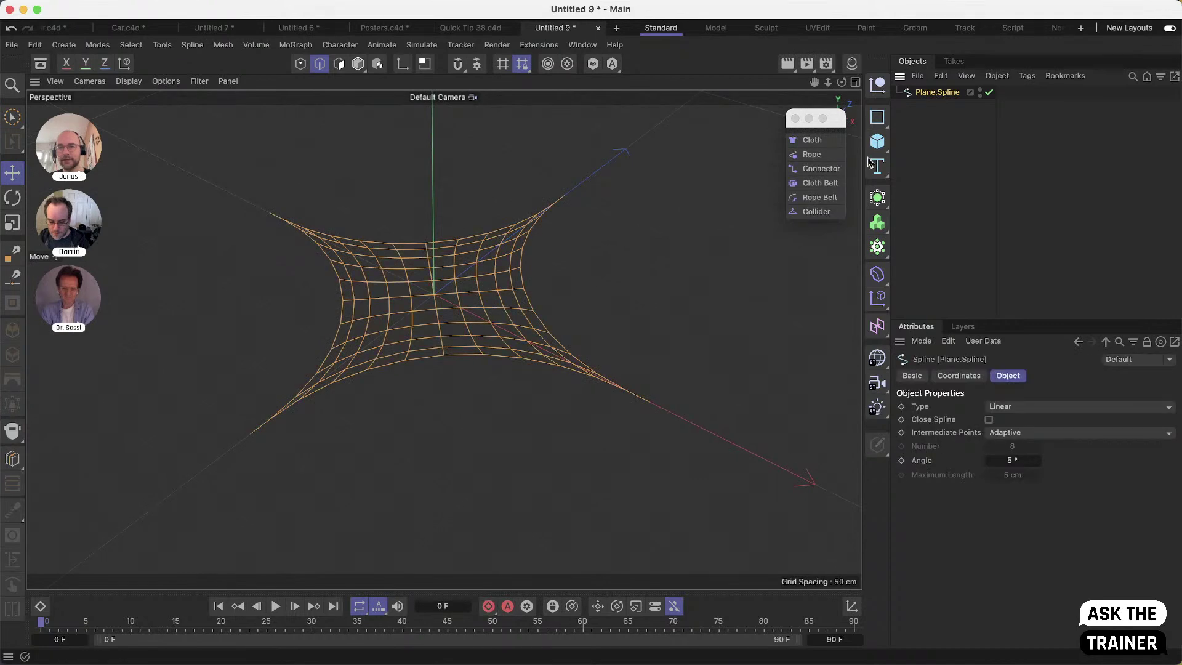
click(823, 157)
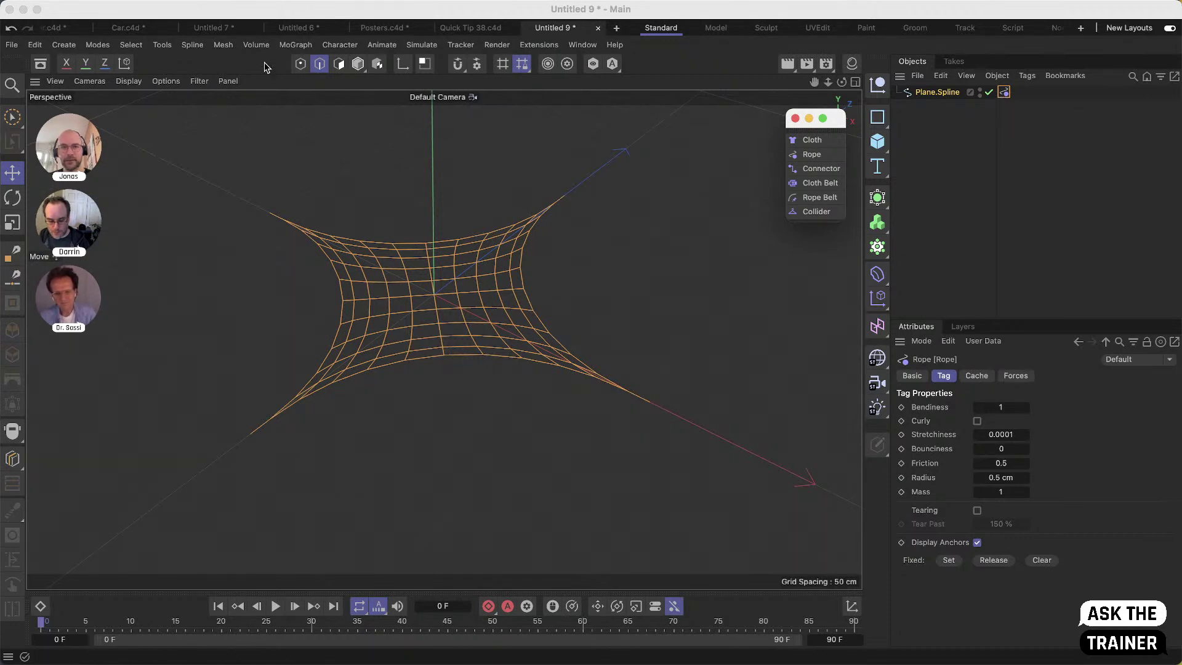
click(300, 63)
click(269, 213)
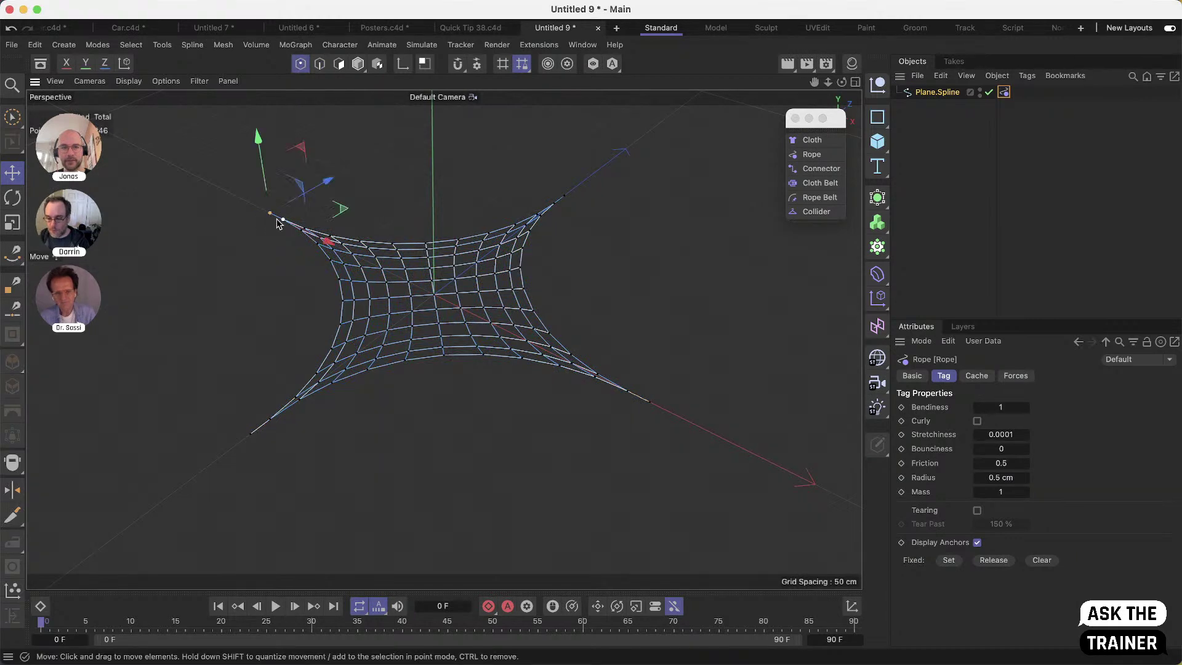
shift+click(564, 197)
shift+click(650, 404)
shift+click(250, 434)
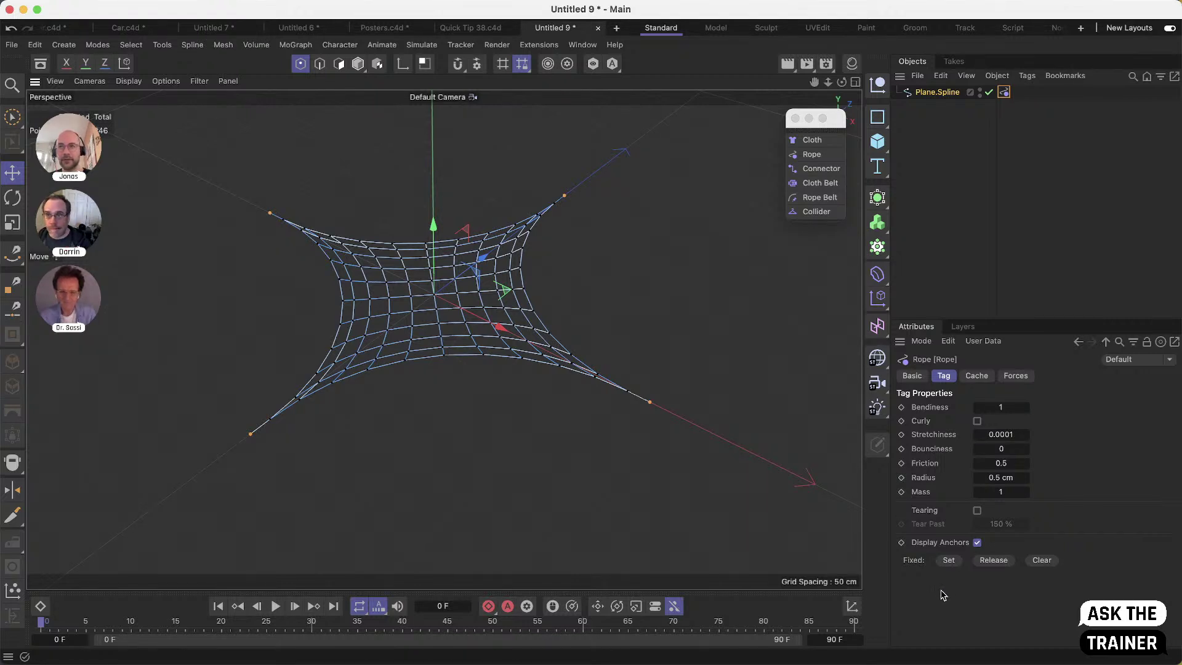
click(948, 560)
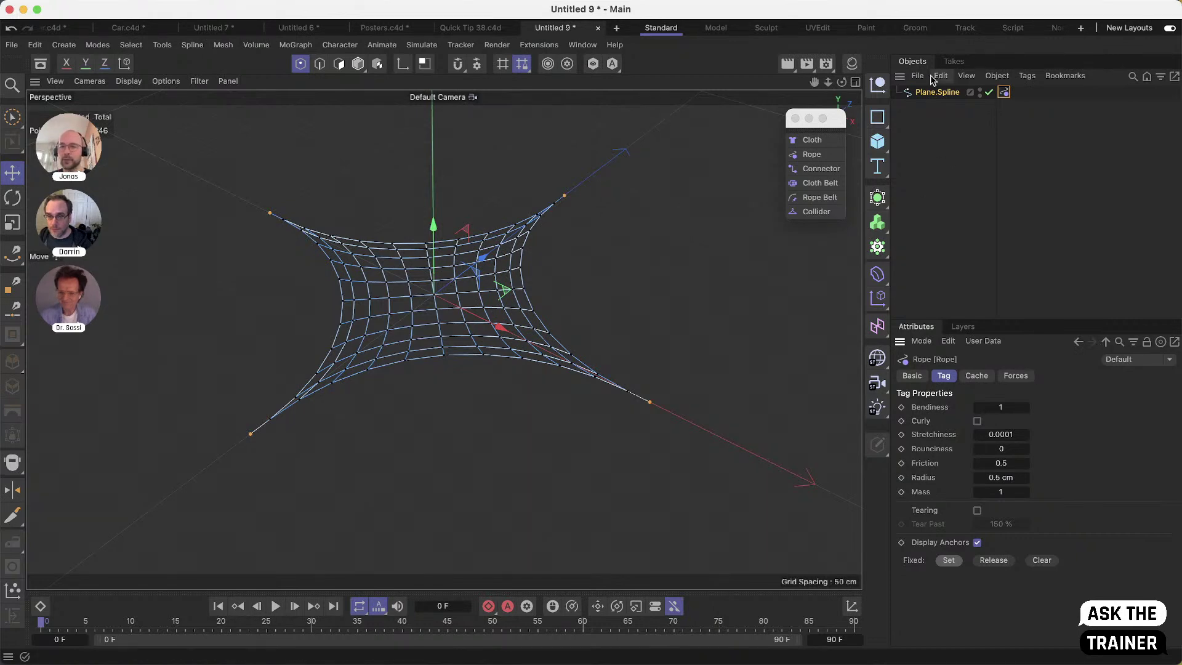
Return to Model mode, play the rope simulation to test the web, and rewind to the first frame
click(921, 92)
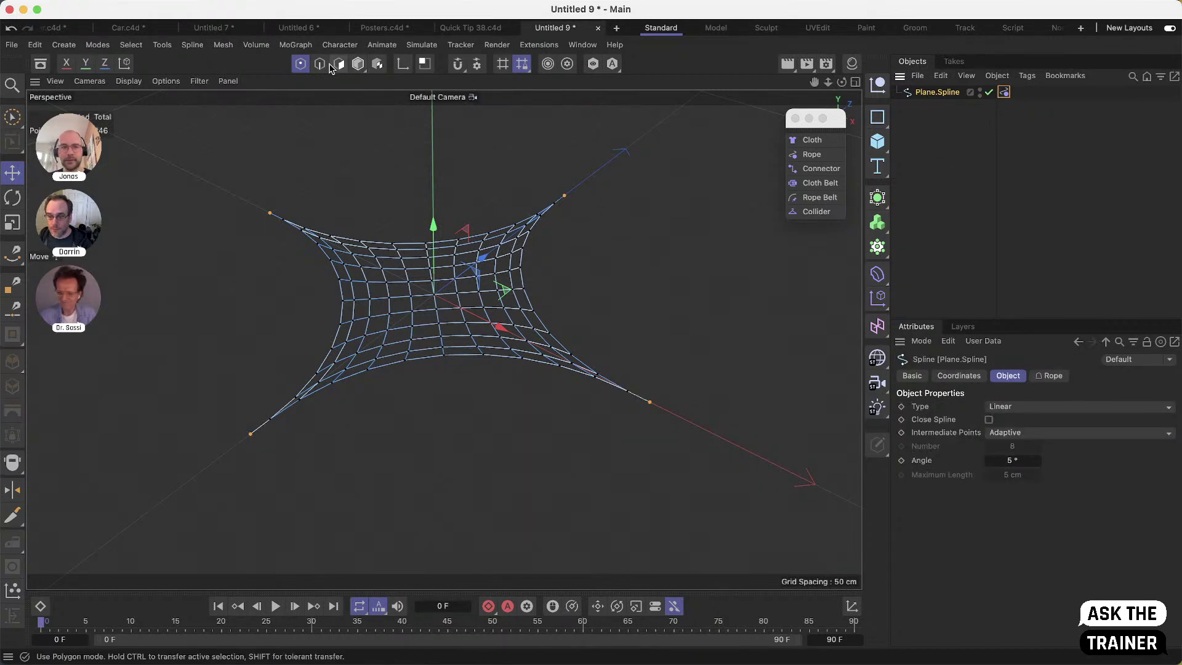
click(357, 64)
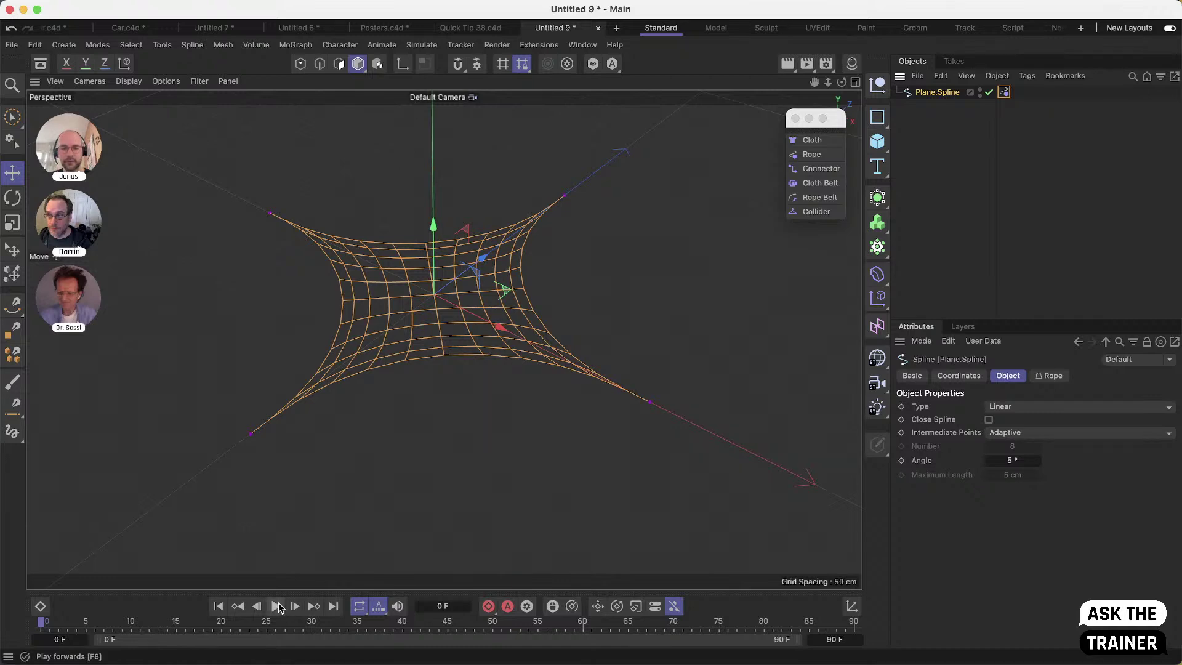
click(277, 607)
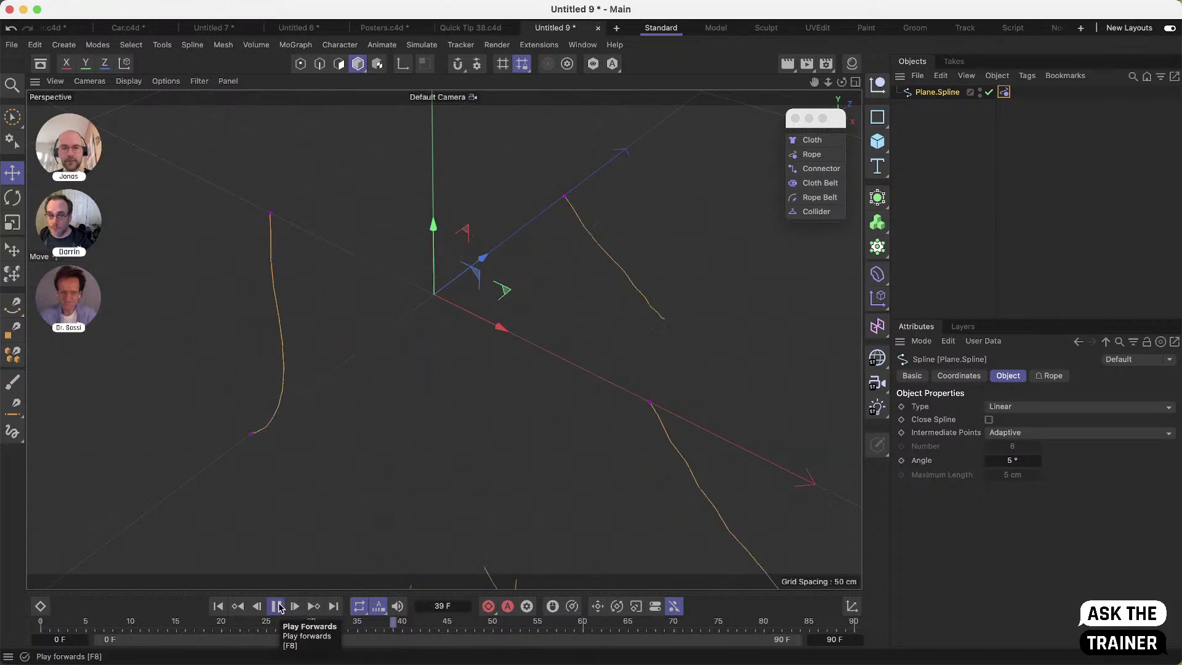
click(277, 607)
click(218, 606)
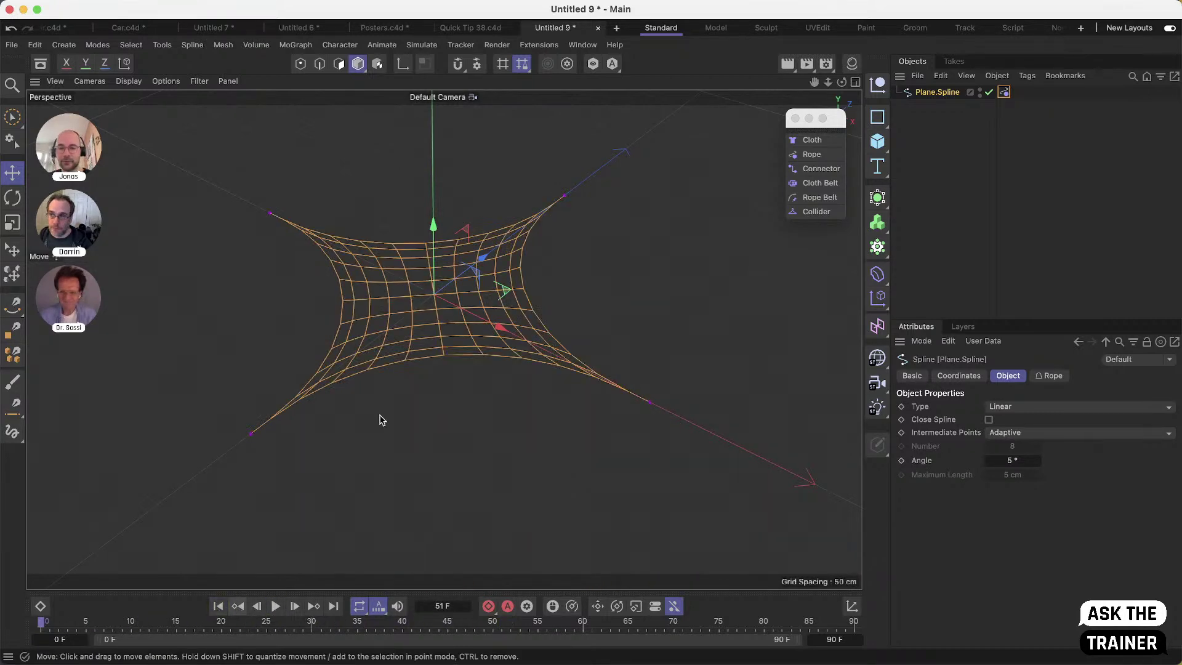
Add a Connector tag to the spline, enable Same Object, disable Other Objects, and create connections with a 2.97 cm Search Radius
alt+drag(492, 354, 515, 343)
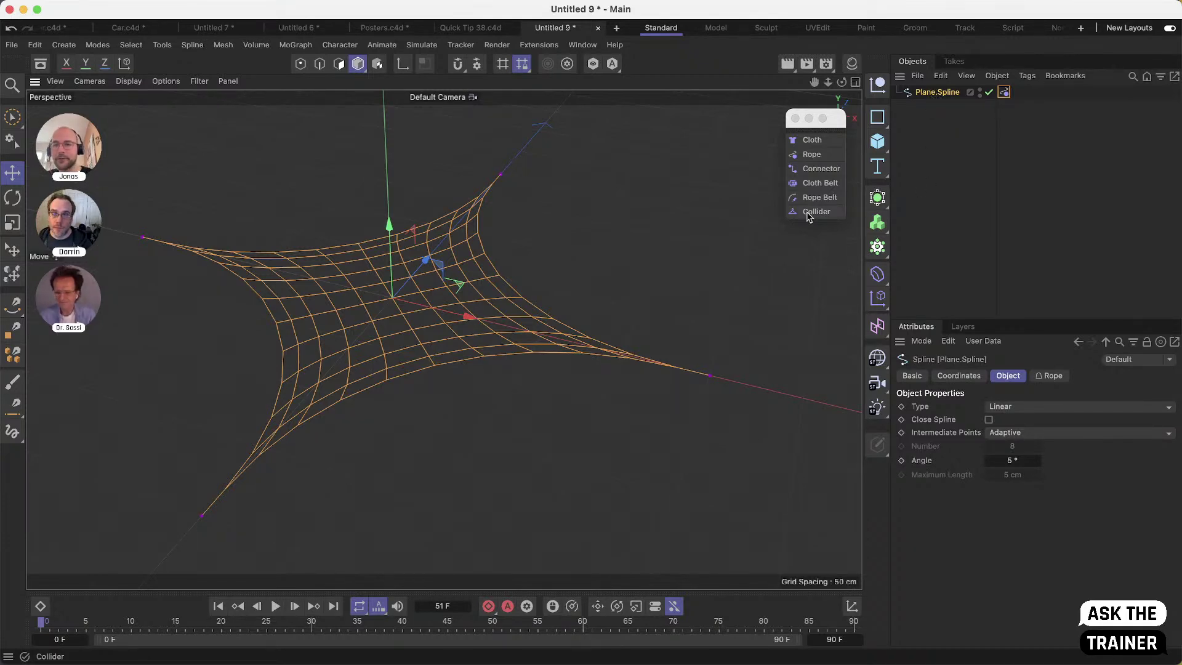
click(820, 170)
click(1003, 92)
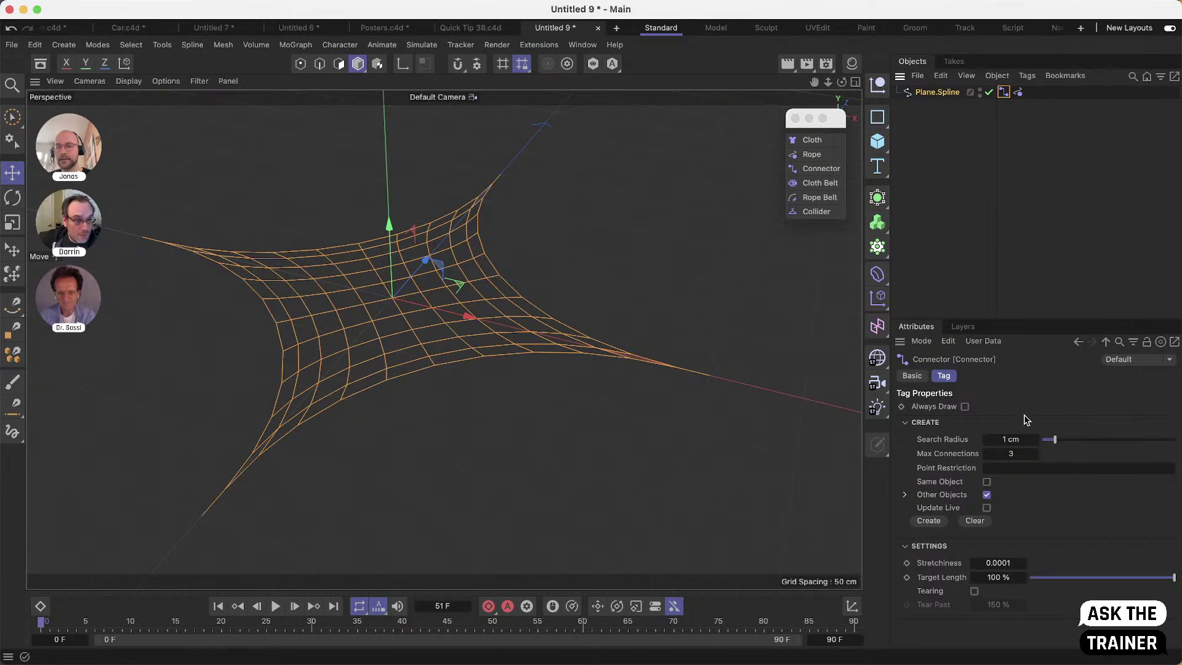
click(987, 483)
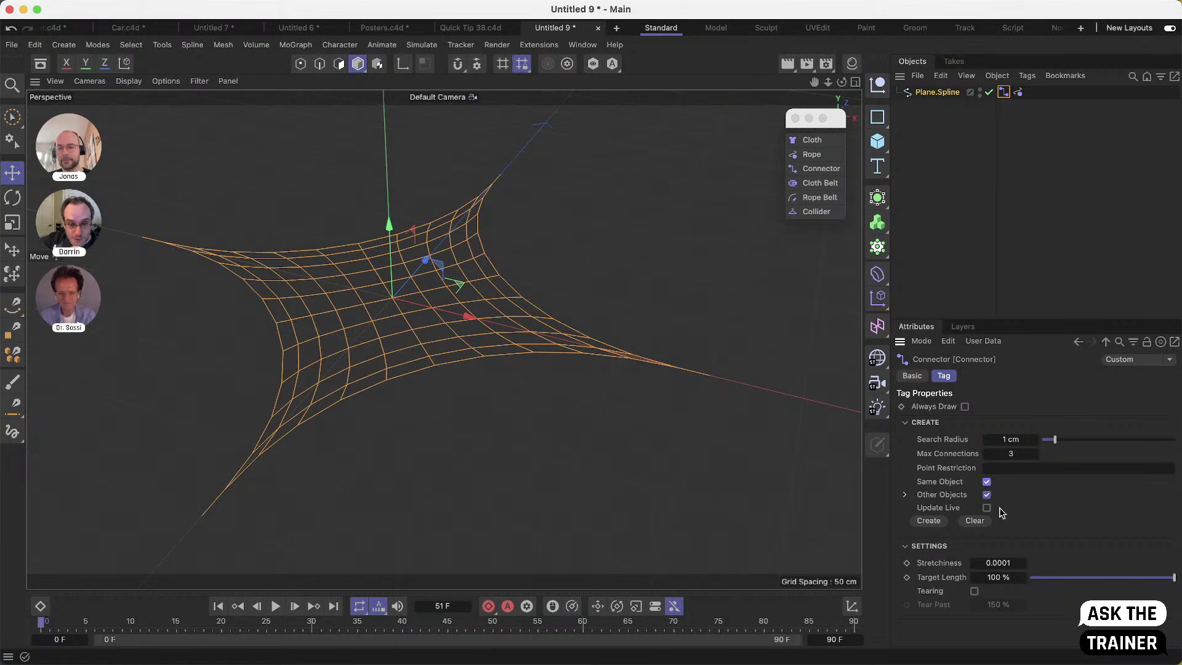
click(988, 496)
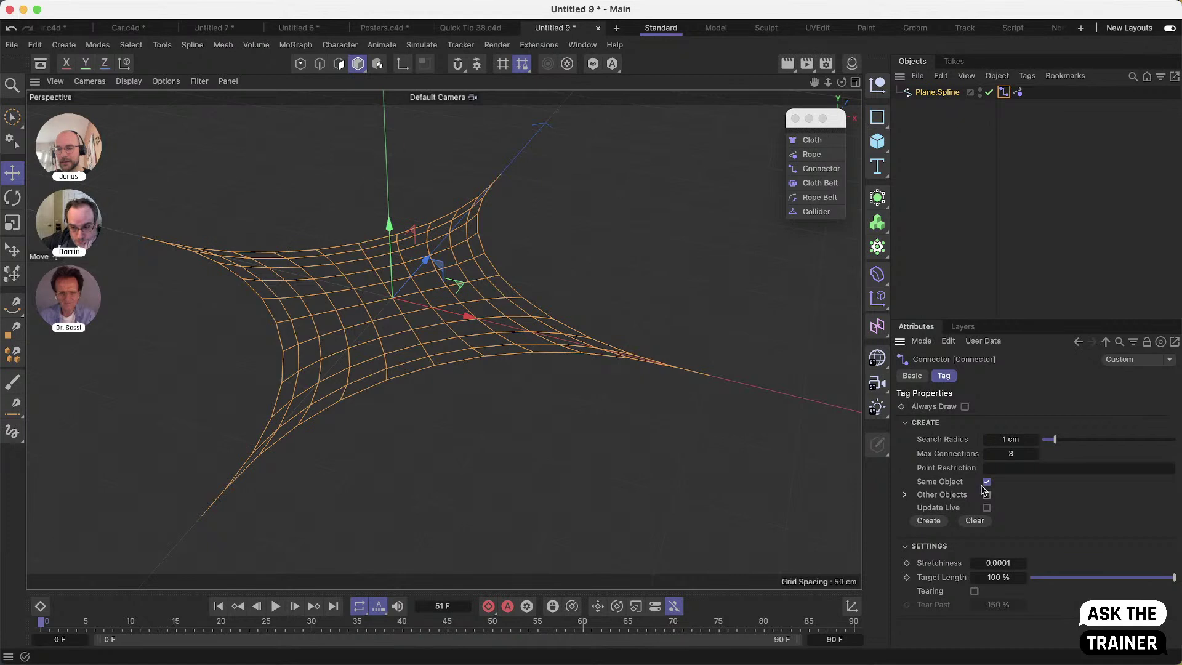
drag(1052, 445, 1081, 445)
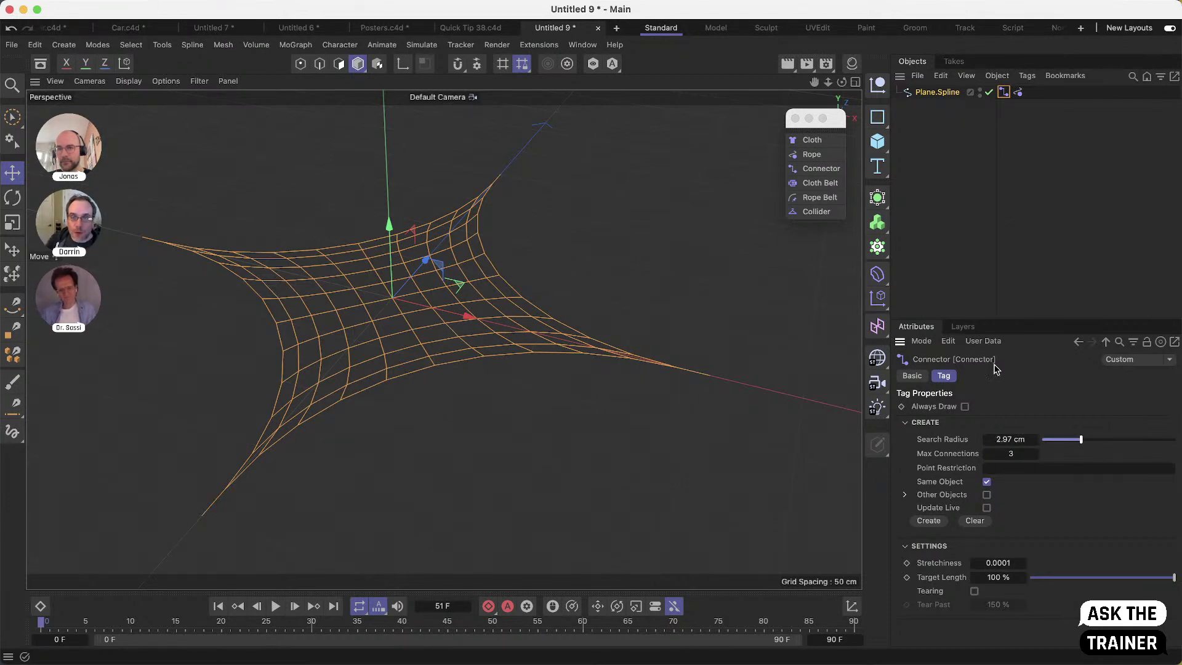
click(929, 520)
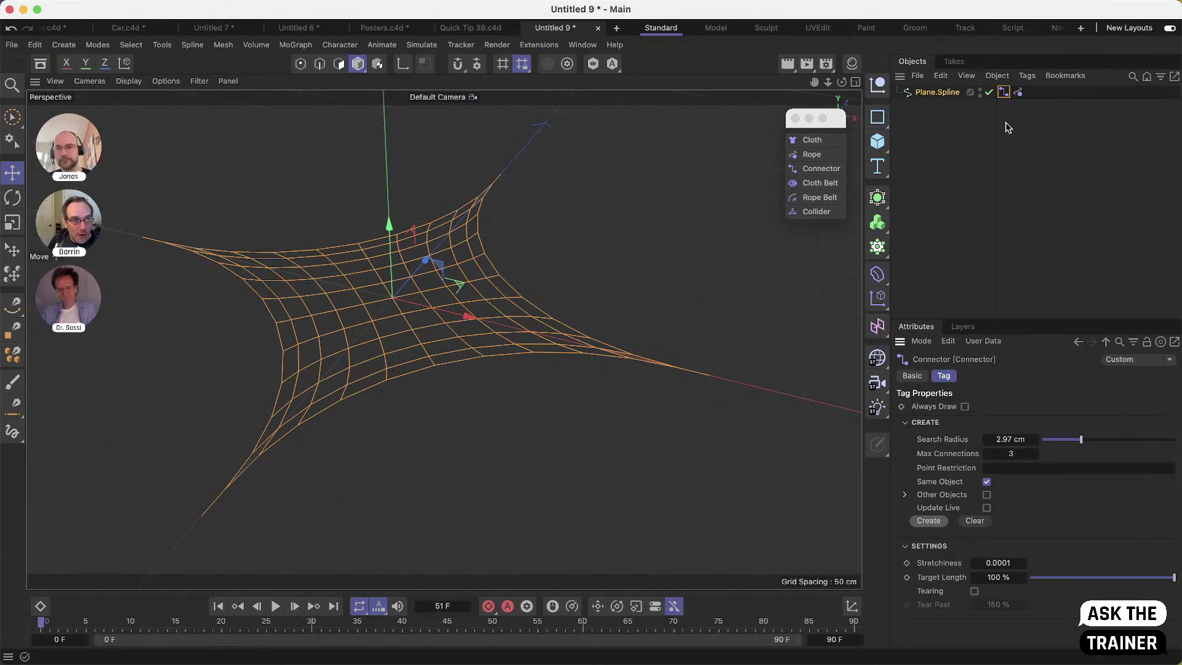
Set the spline's Intermediate Points to Uniform with a Number of 4
click(1018, 93)
click(913, 131)
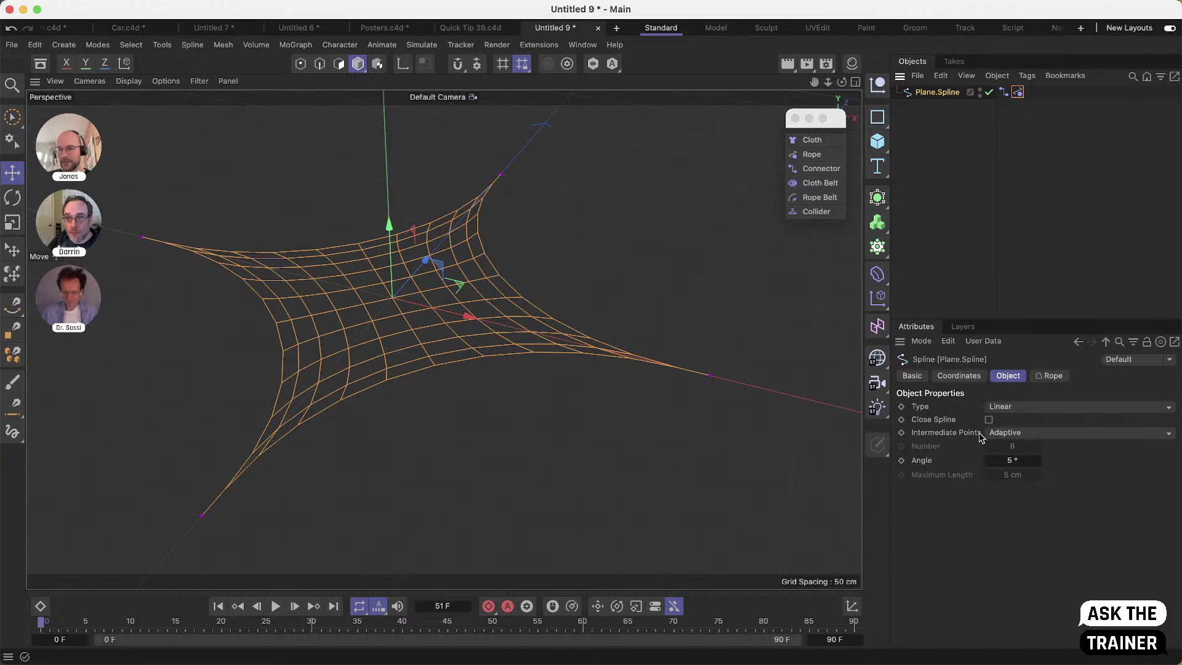
click(1015, 434)
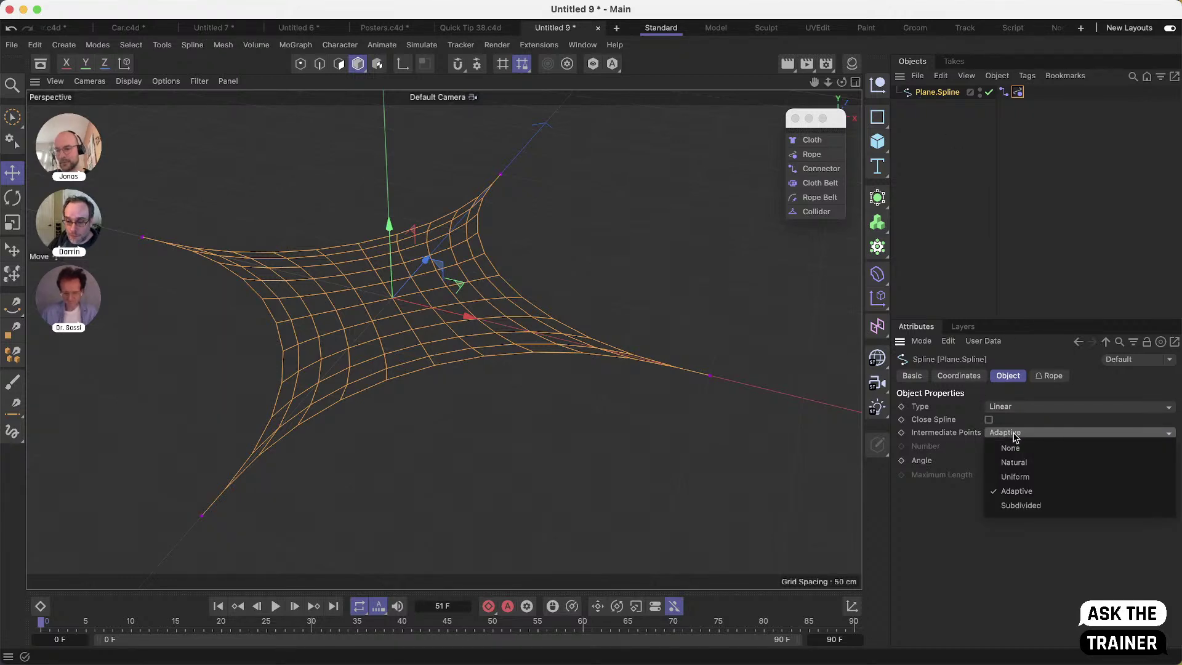
click(1049, 478)
click(1013, 446)
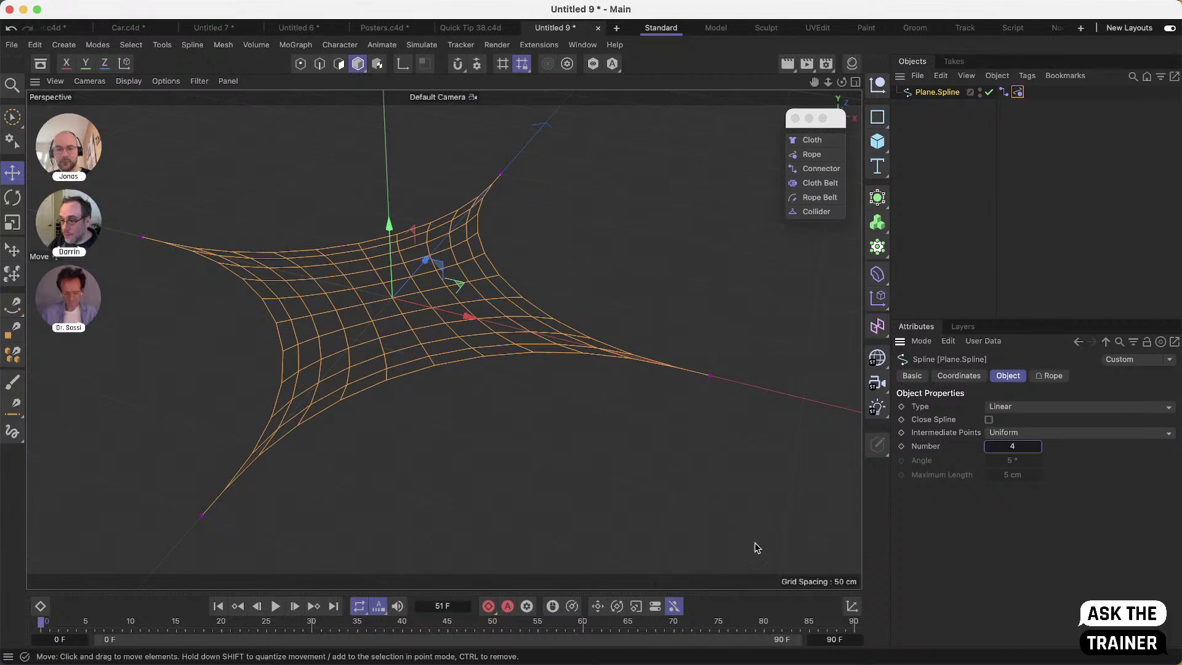
Play the simulation with the uniform spline points, stop it, and rewind to the first frame
click(275, 607)
click(275, 607)
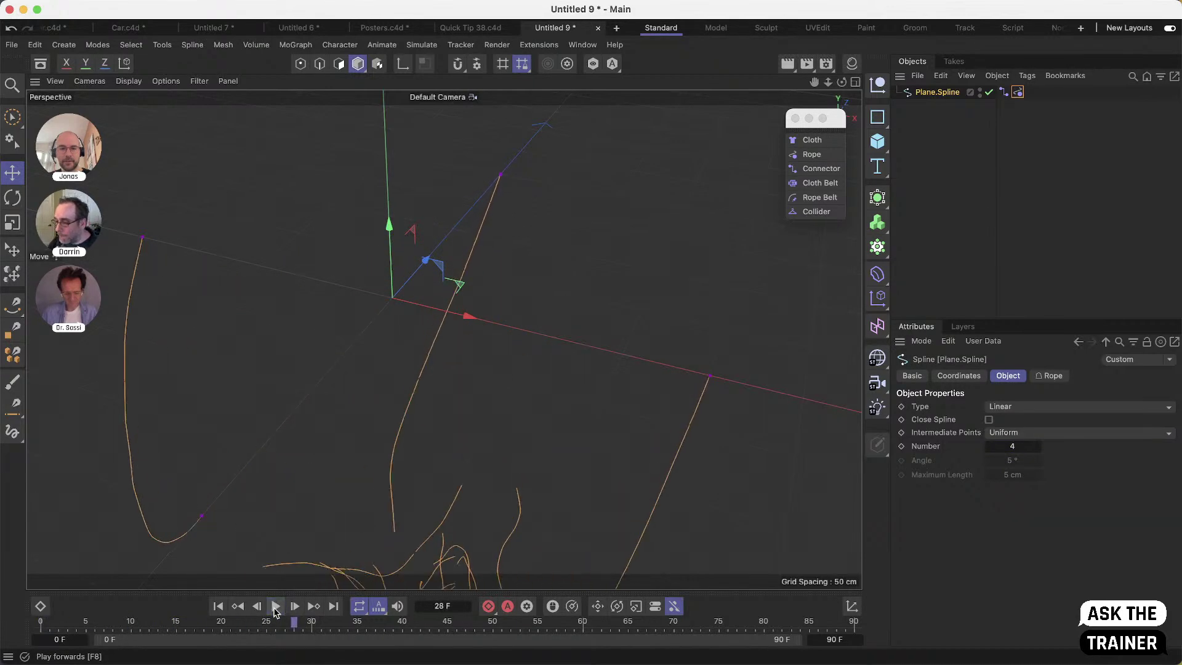
click(218, 607)
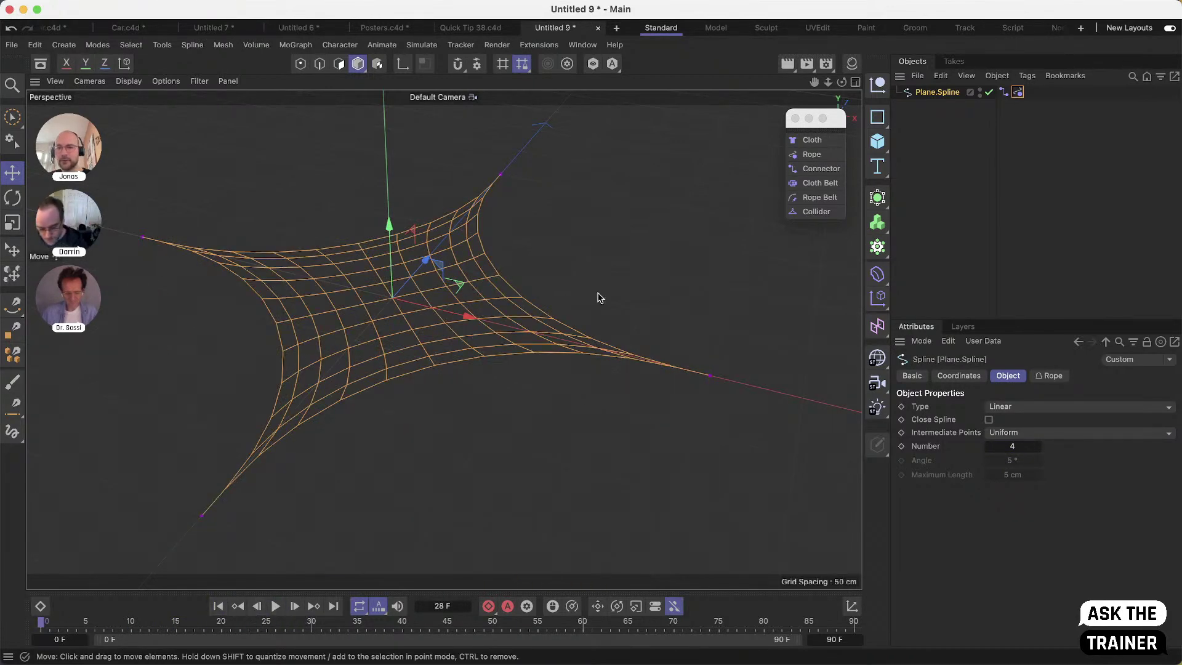
Increase the Connector tag's Search Radius to 6.42 cm and recreate the connections at the web's intersections
click(1002, 92)
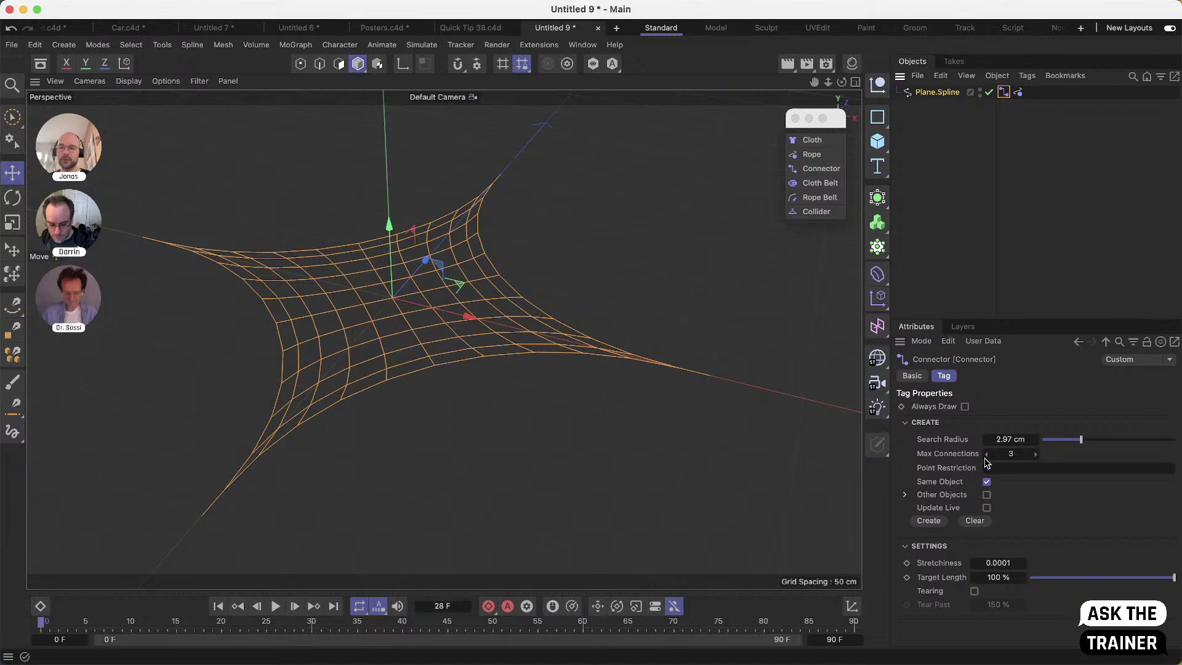
click(928, 521)
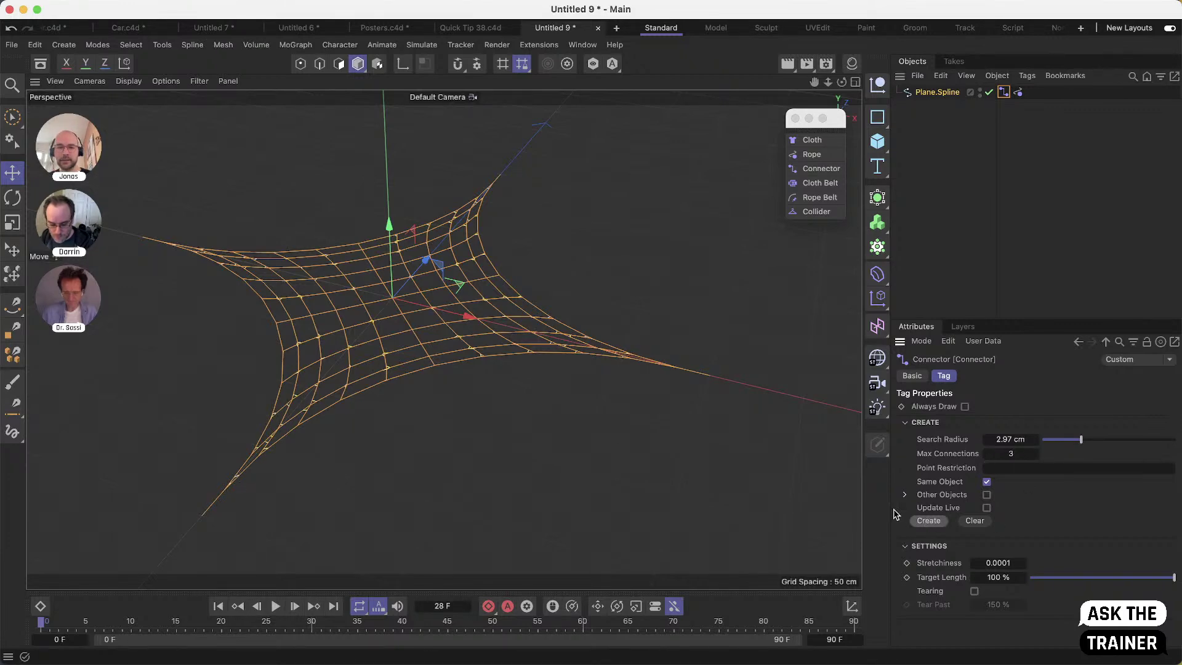
scroll(468, 347, up, 5)
scroll(570, 327, up, 5)
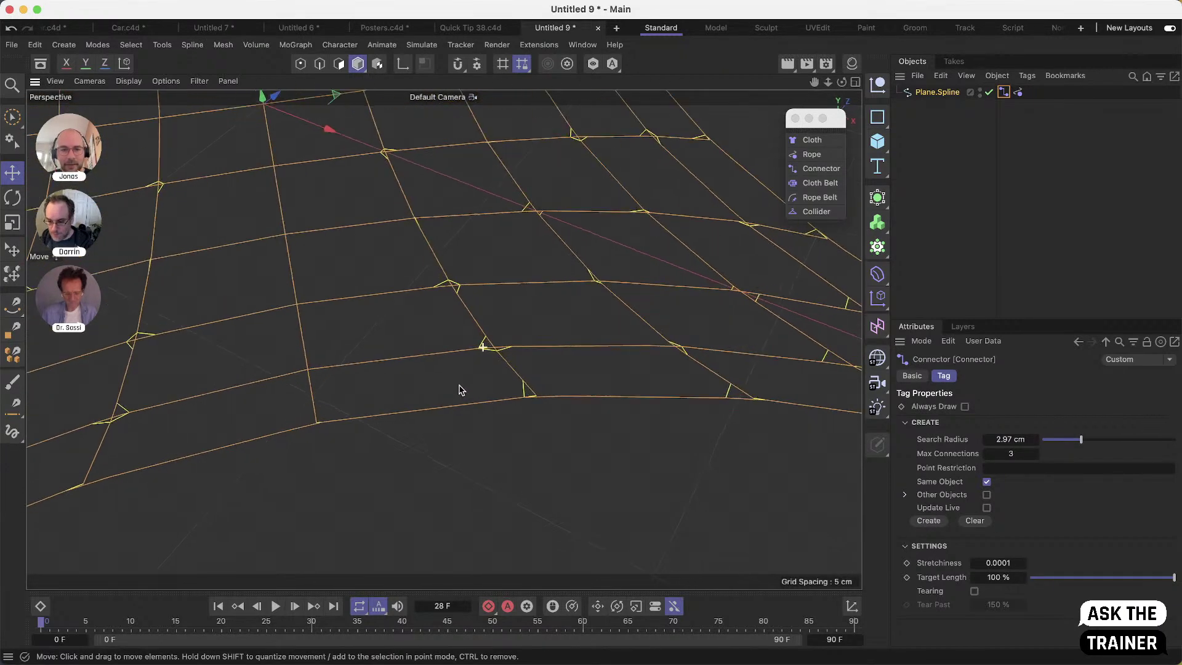
drag(1081, 440, 1127, 440)
click(928, 521)
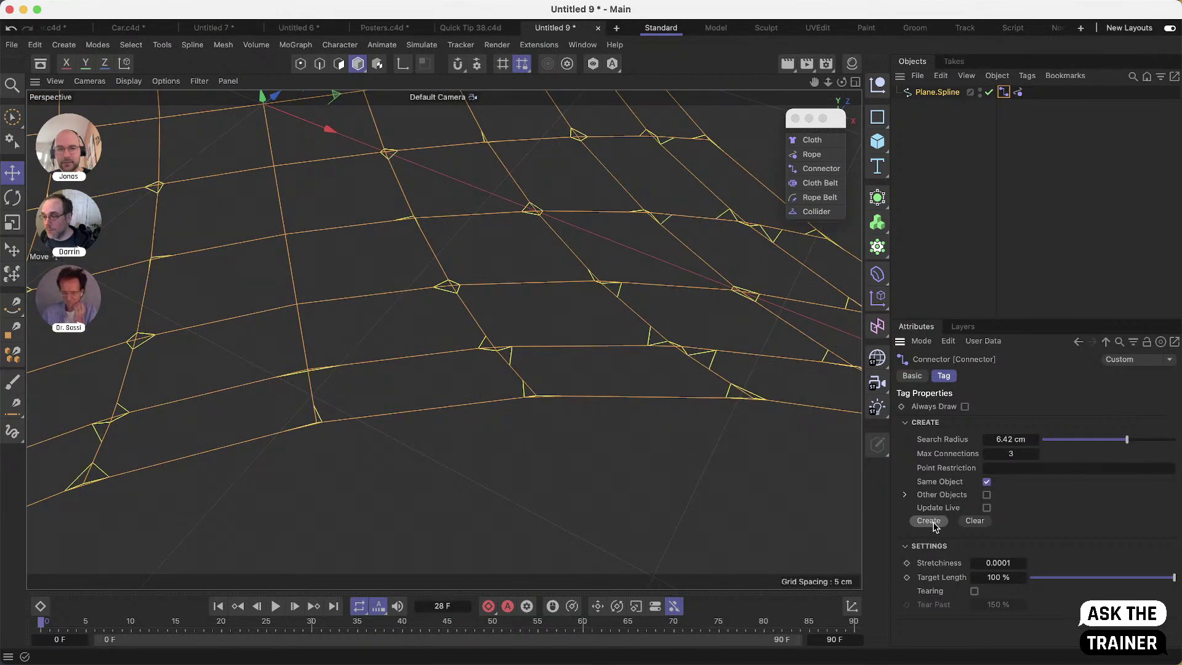
scroll(497, 363, down, 5)
scroll(497, 363, down, 8)
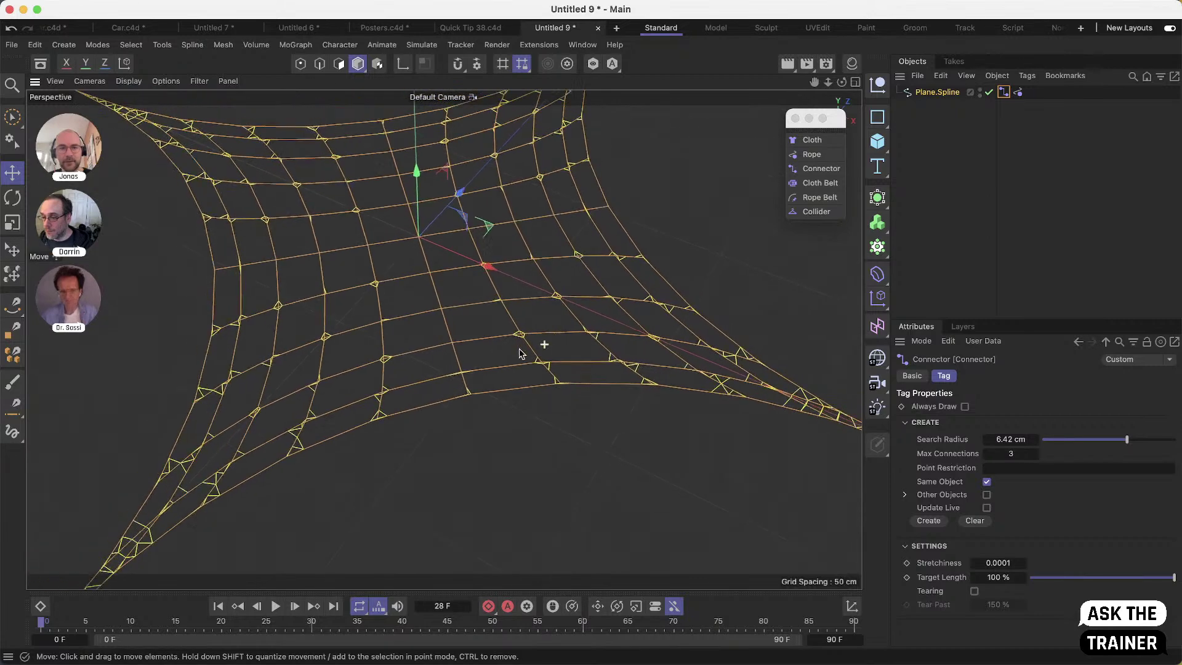
Deselect the spline, play the connected web simulation to examine how it hangs, and stop playback
click(836, 175)
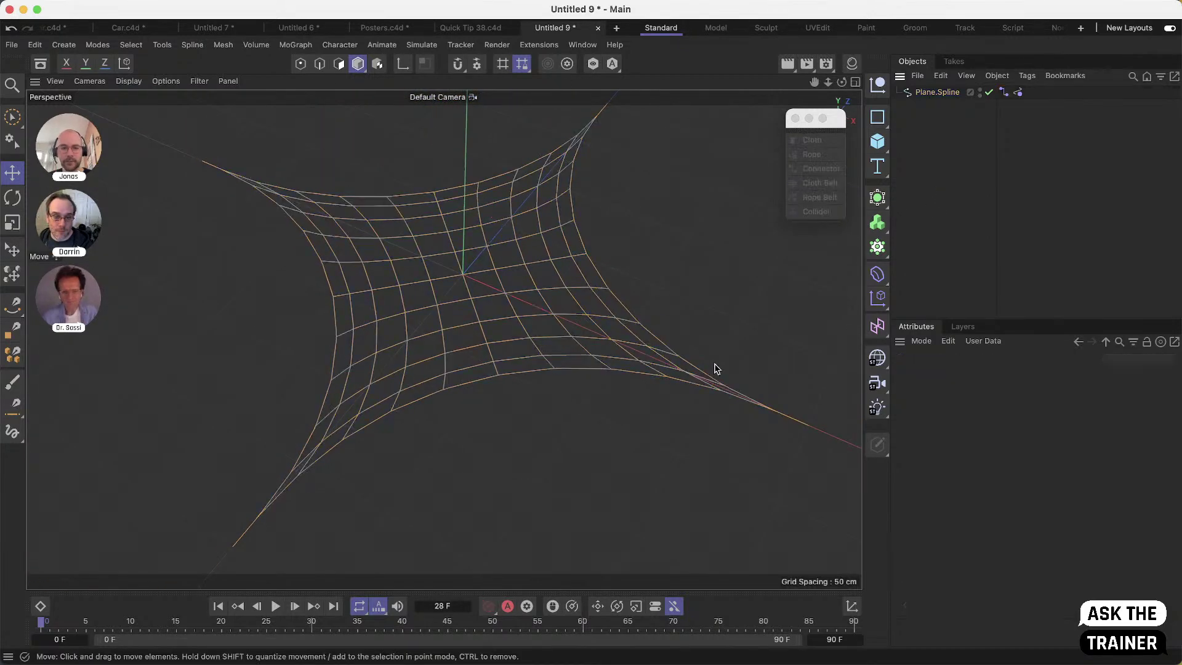
click(276, 606)
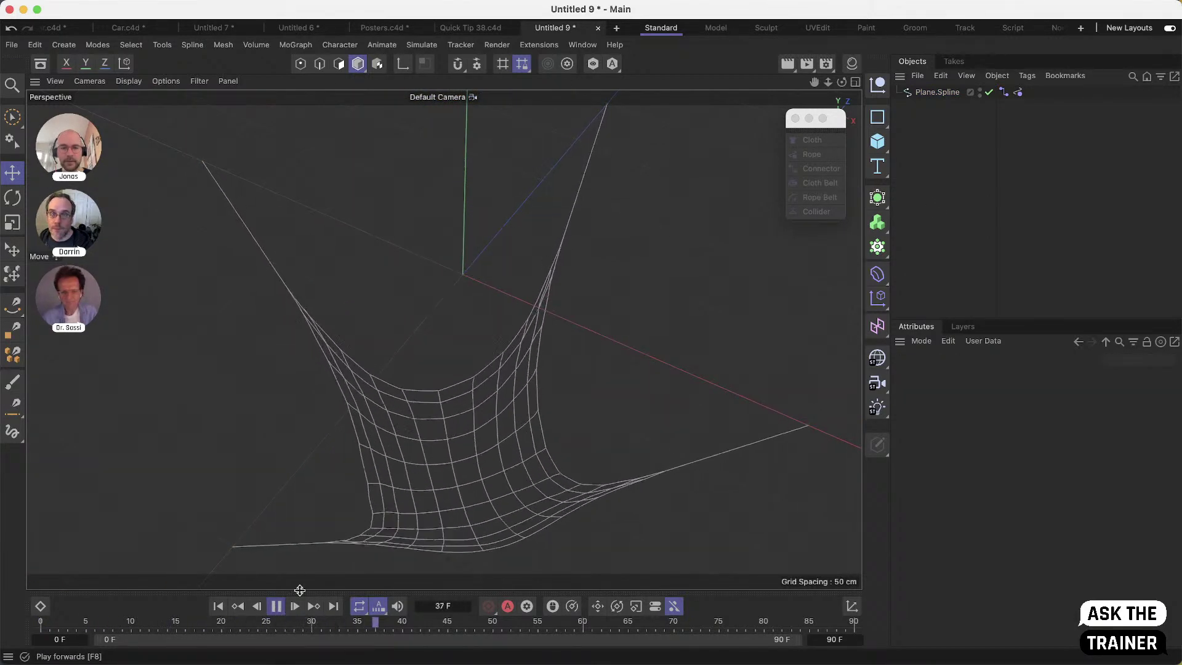
mouse_move(484, 334)
alt+mouse_down()
mouse_move(457, 267)
mouse_move(472, 237)
mouse_move(493, 400)
mouse_move(467, 377)
mouse_move(480, 357)
alt+mouse_up()
click(275, 606)
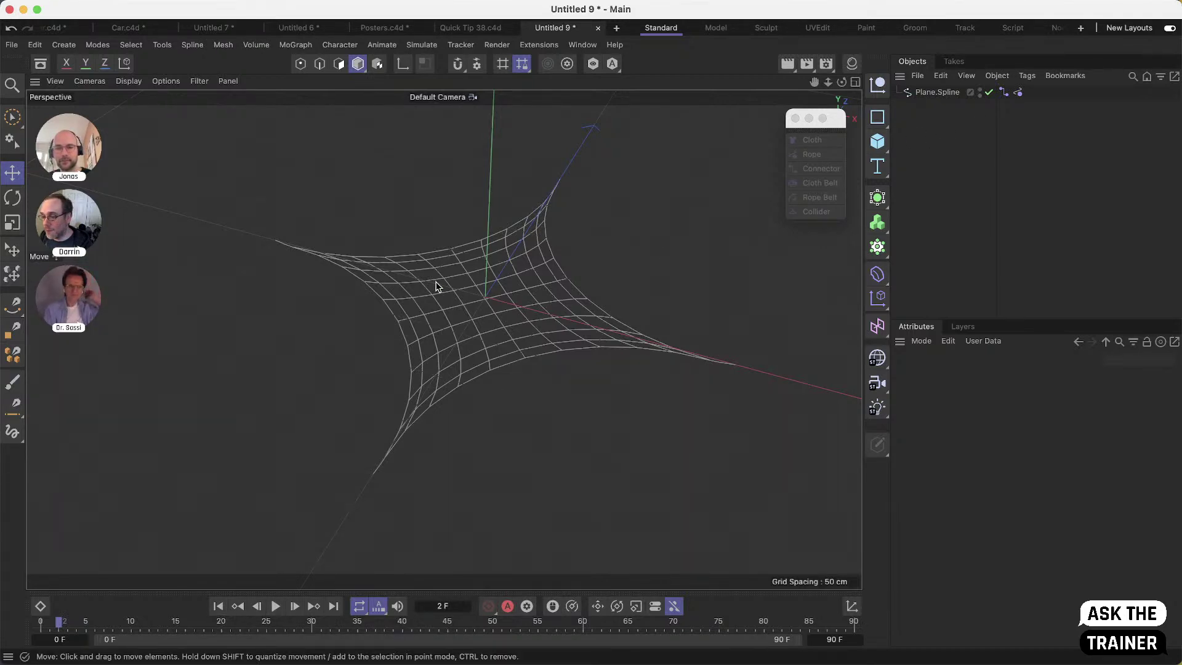
Add a plane and scale it down to cover only the central area of the web
click(877, 141)
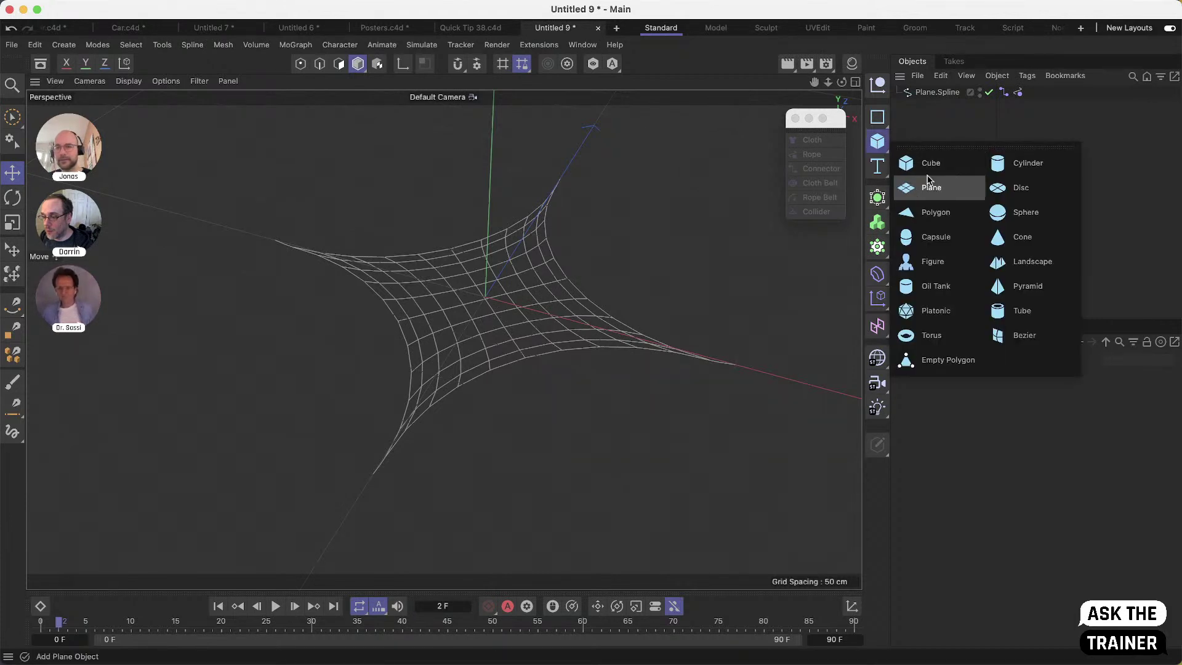
click(926, 185)
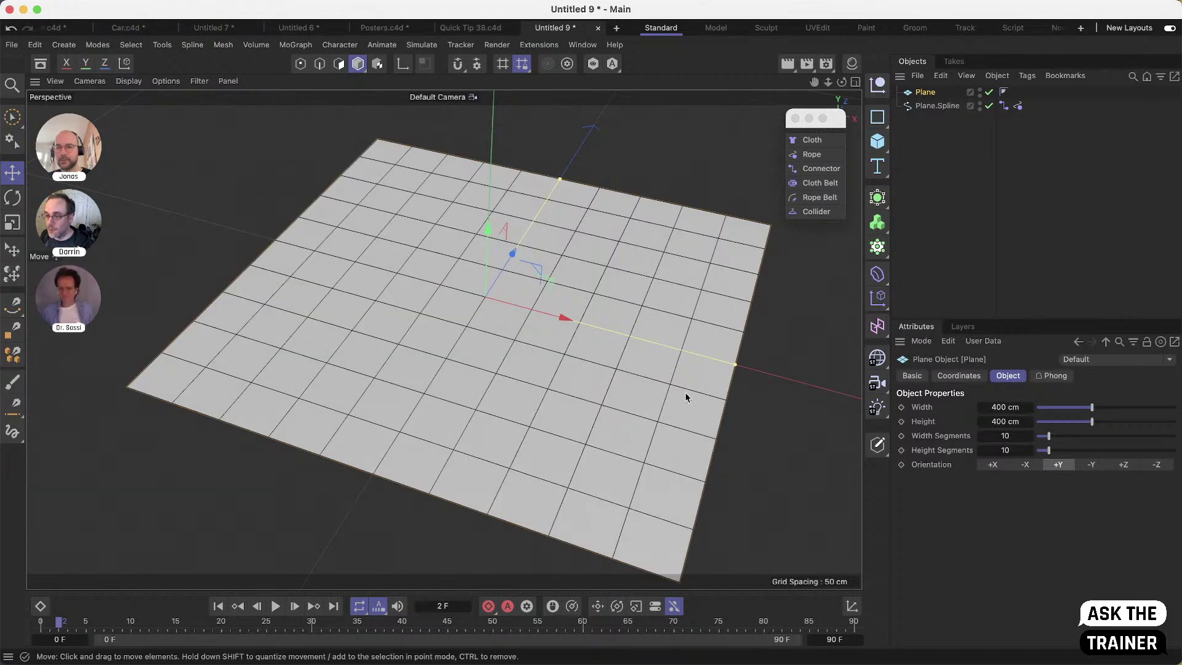
key(t)
drag(628, 402, 273, 429)
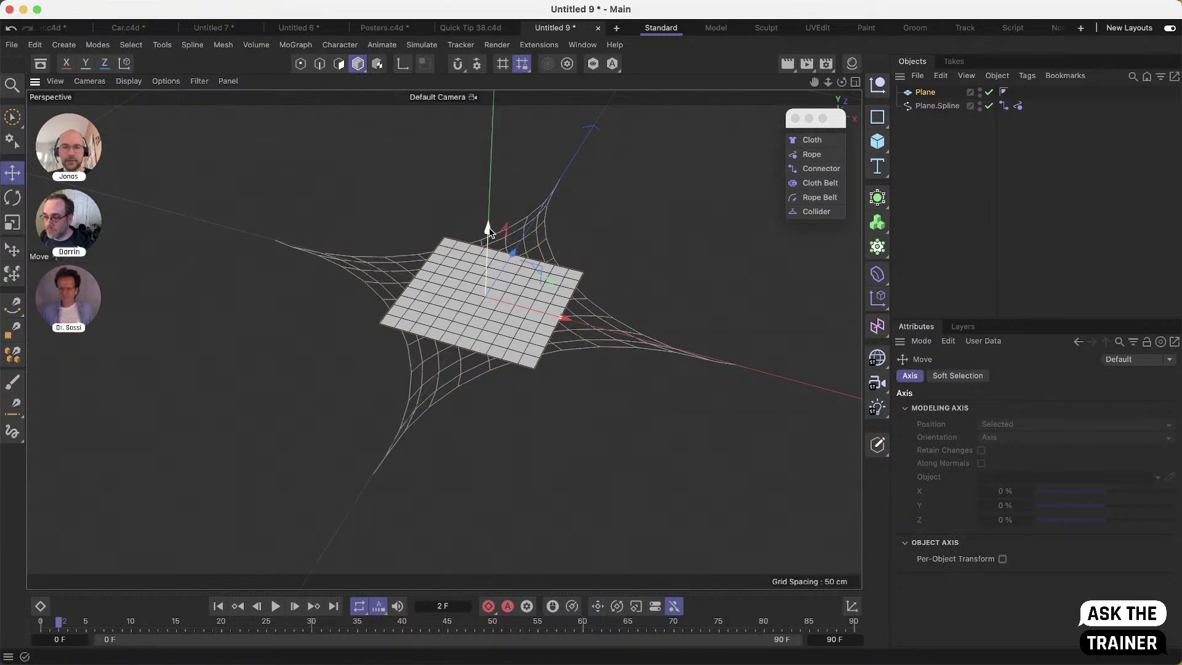
Raise the plane above the web, shift it sideways, and set its Width and Height Segments to 50
drag(489, 229, 490, 145)
drag(528, 185, 595, 180)
click(928, 93)
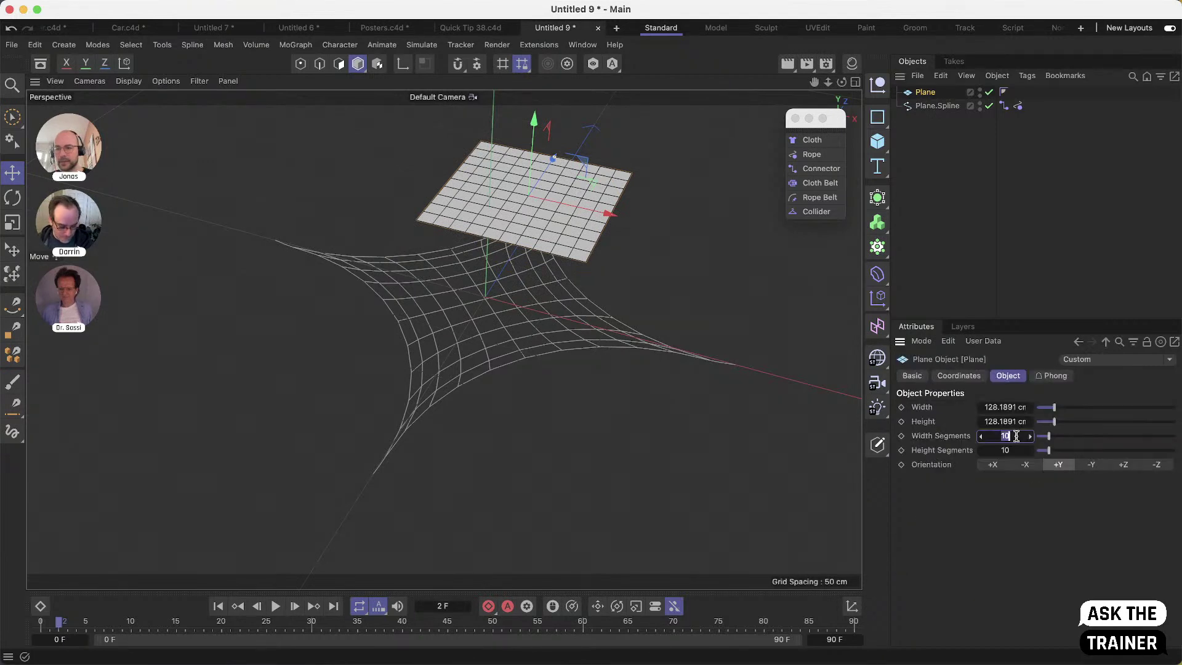
text(50)
key(Tab)
text(50)
key(Return)
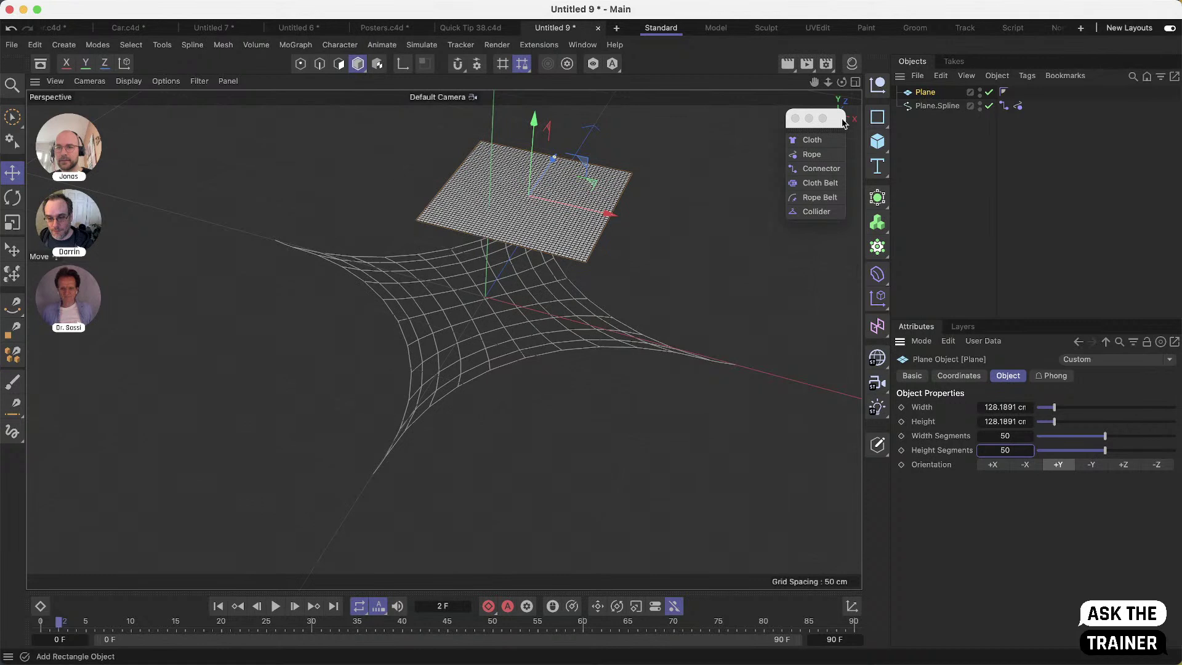
Add a Cloth tag to the plane and set its Bendiness to 10
click(807, 141)
click(1004, 91)
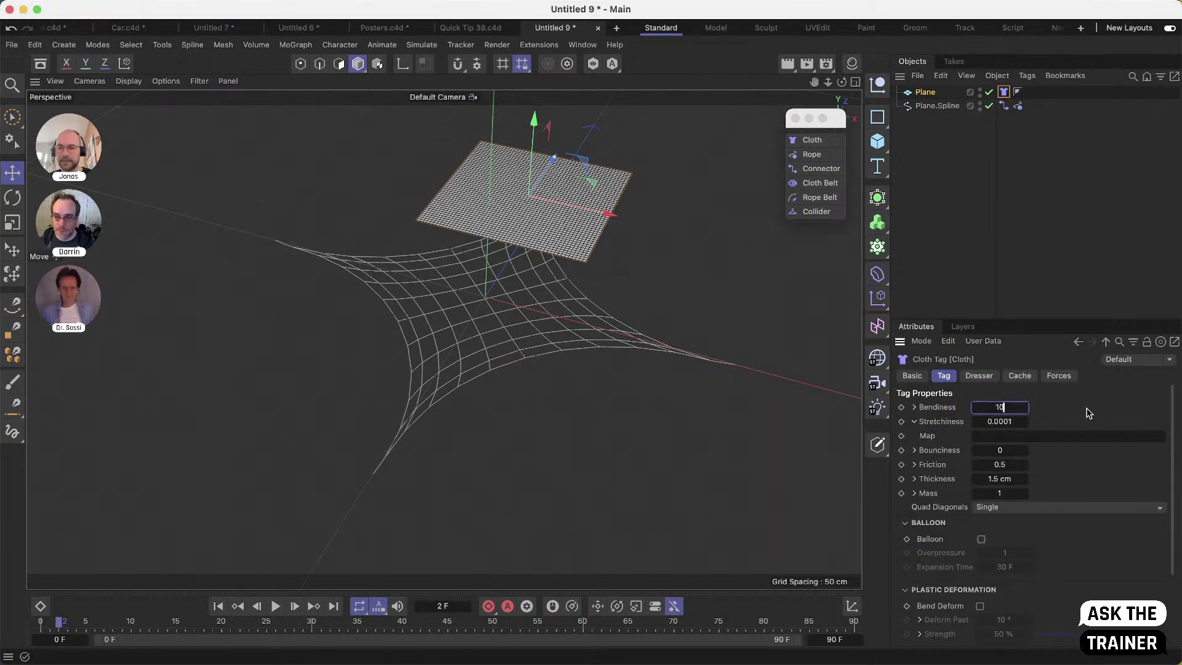
click(934, 218)
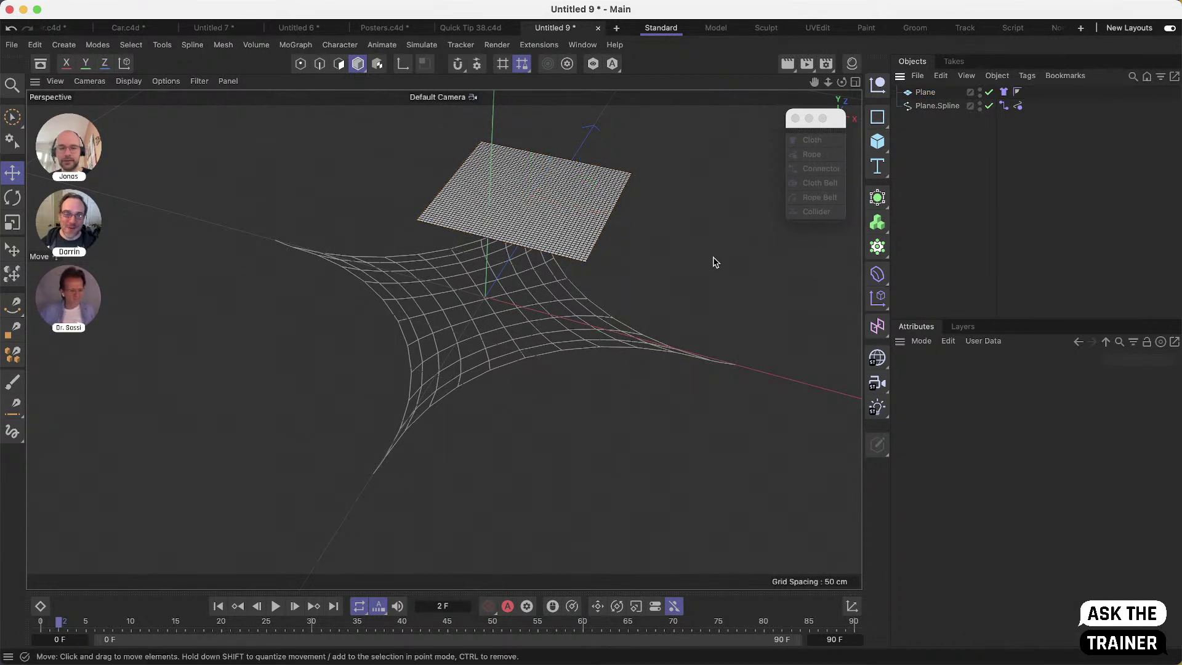
Switch the viewport to shading without lines and play the simulation of the cloth falling onto the web
key(n)
key(a)
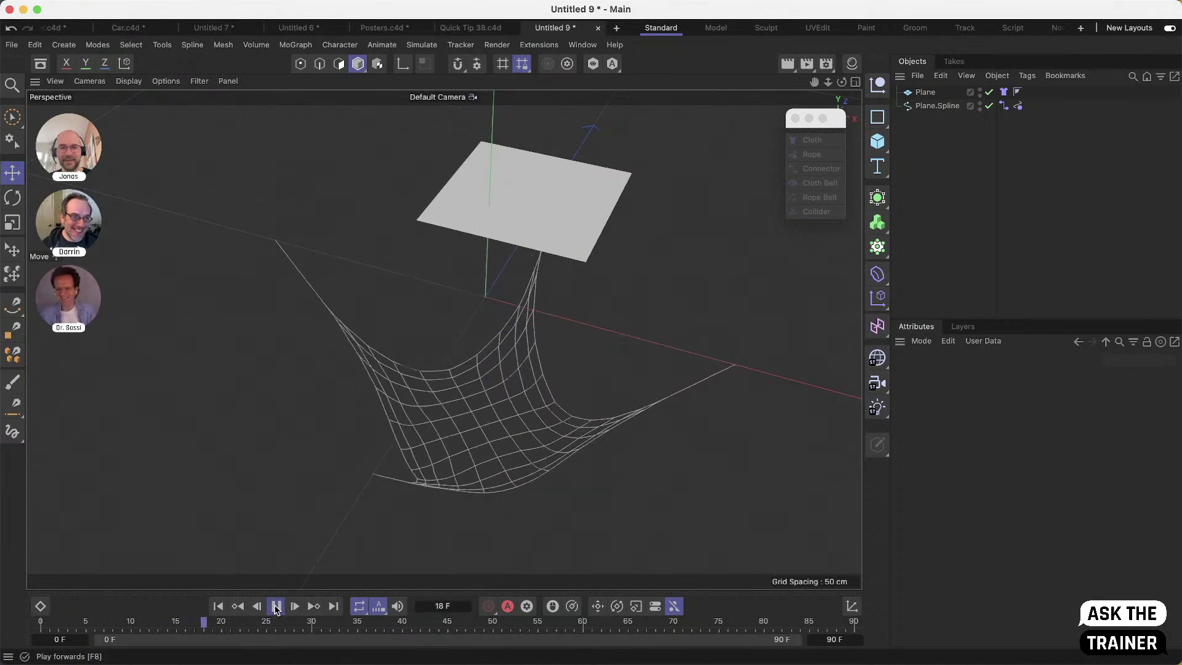
click(1005, 92)
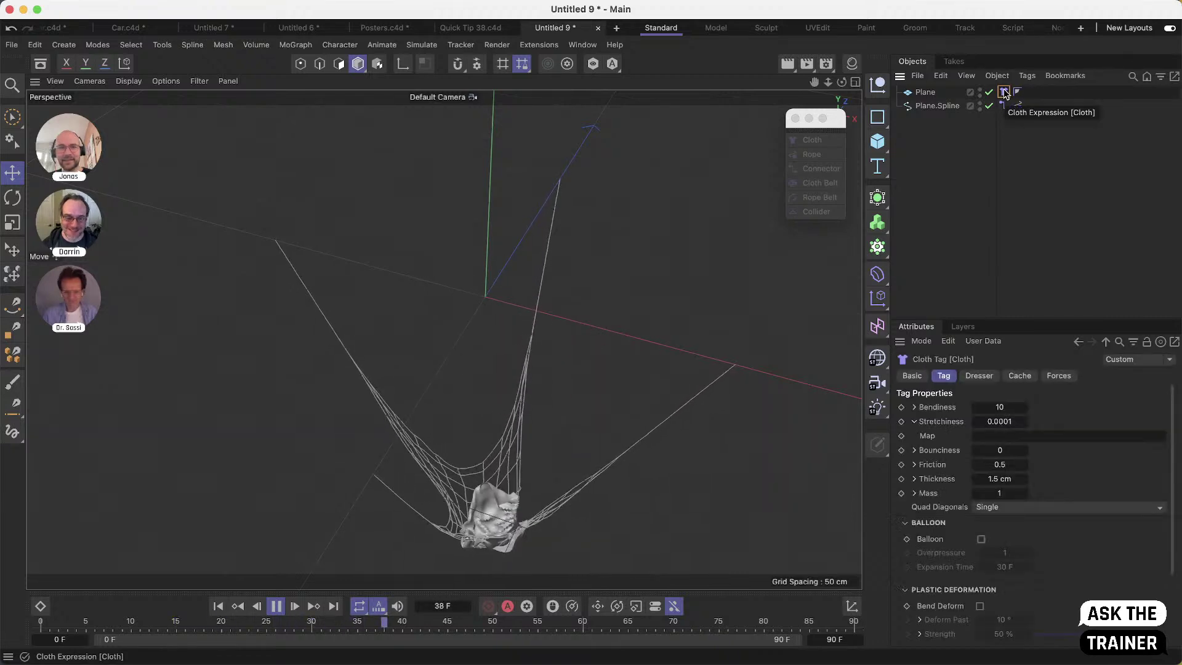
click(988, 248)
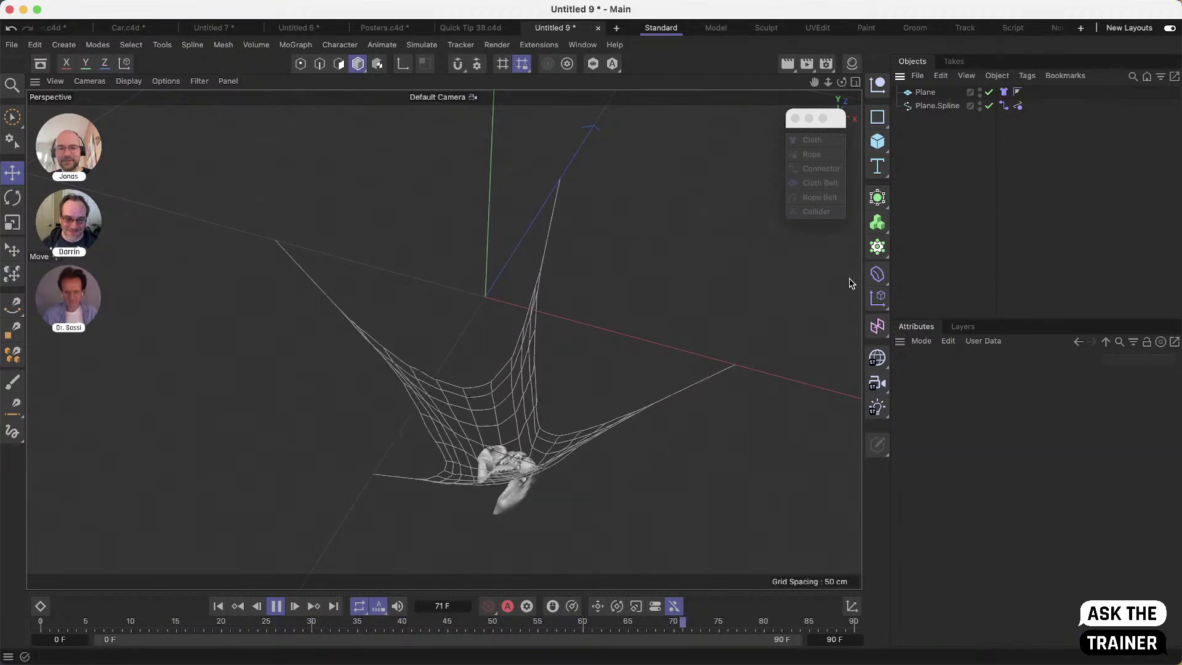
click(225, 603)
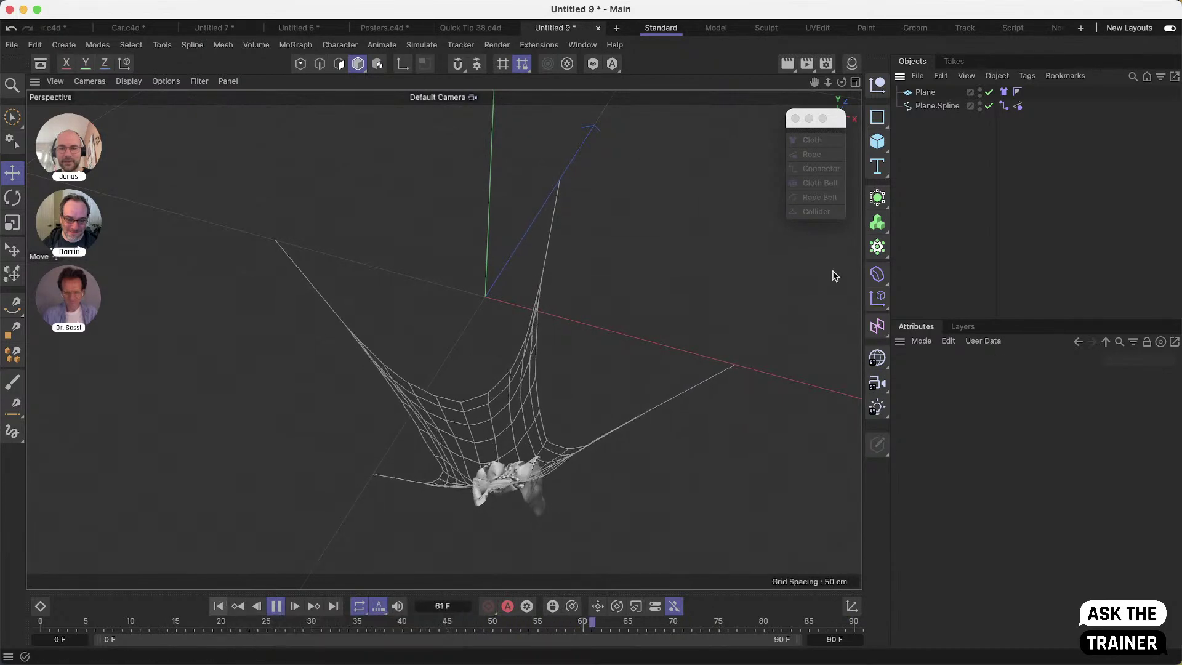
click(363, 369)
key(space)
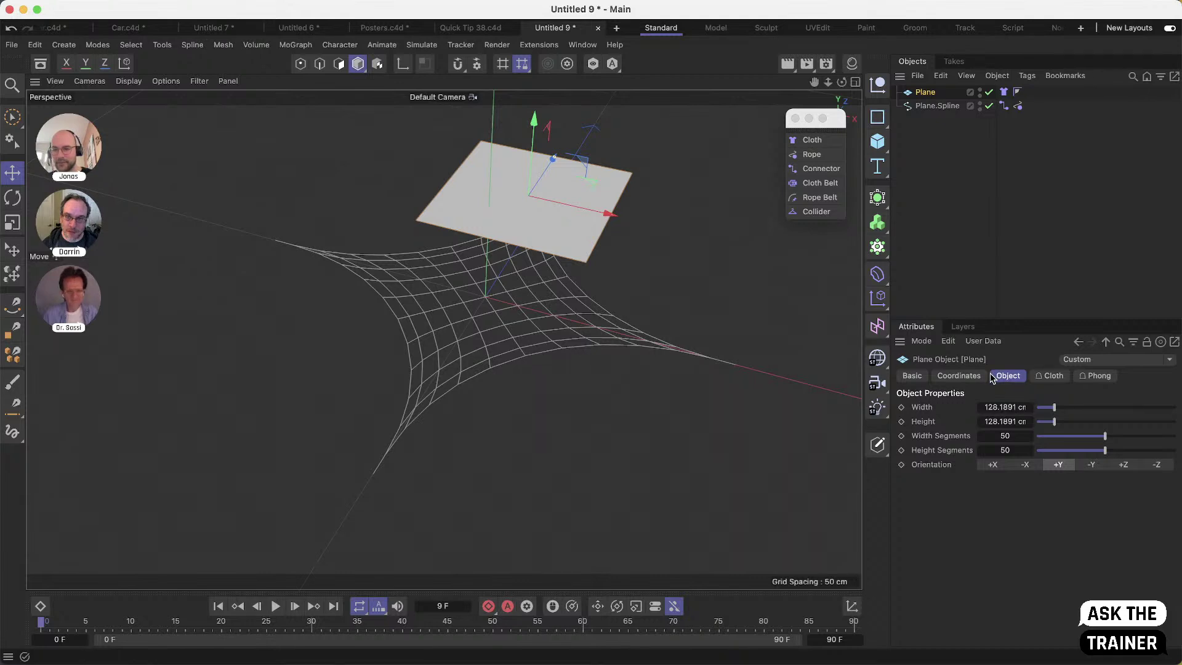
Set the project's simulation Substeps to 50 and replay the cloth landing on the web
key(super+d)
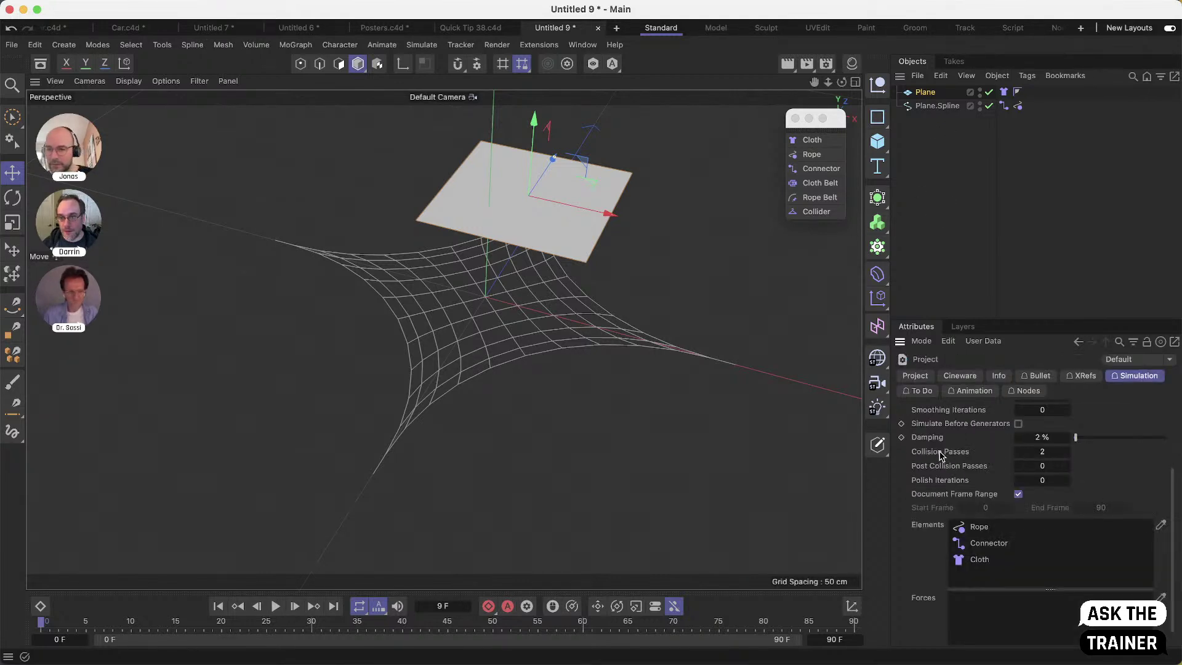
scroll(940, 456, up, 5)
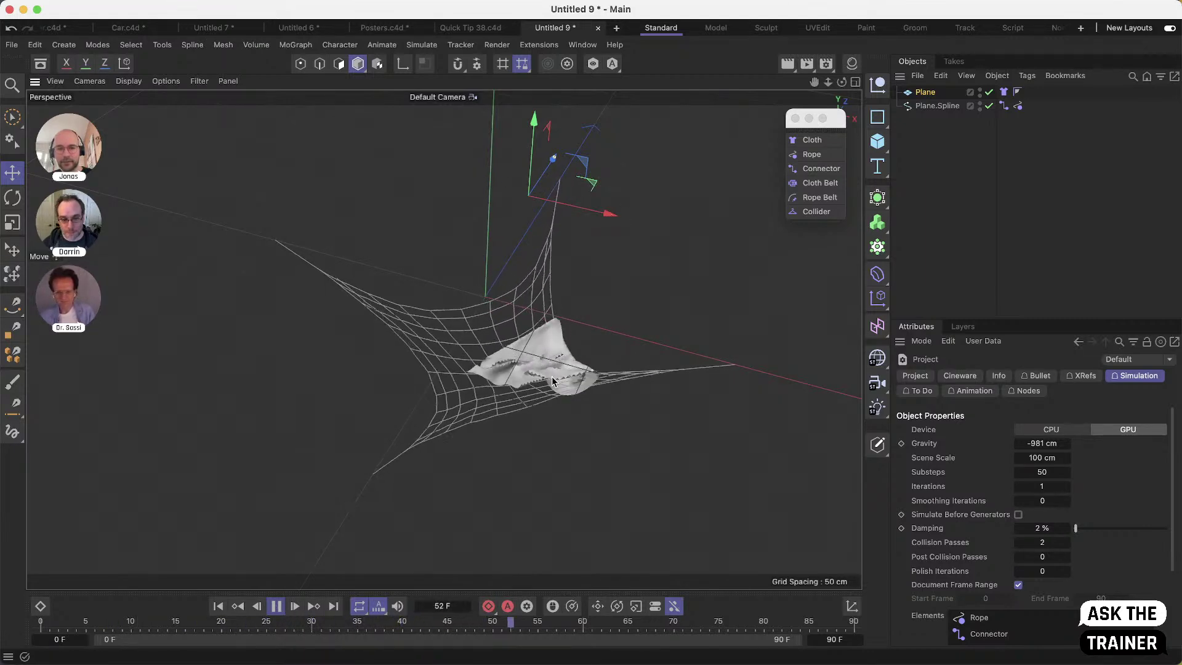
scroll(665, 344, up, 3)
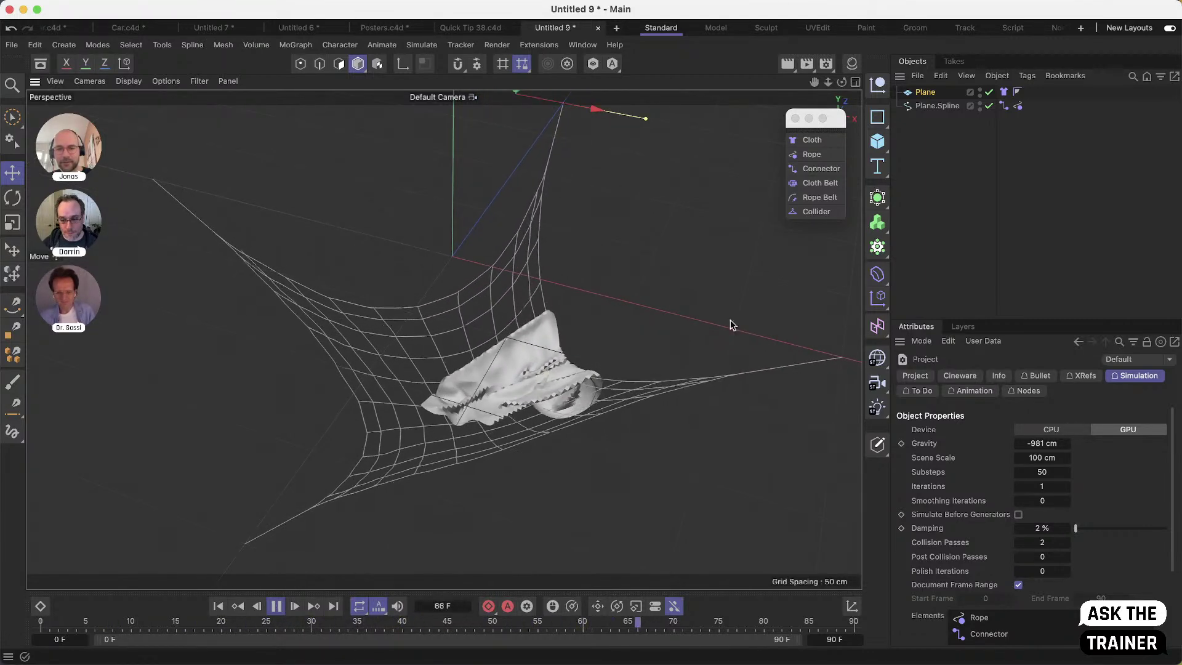
Set the plane's Phong Angle to 120°, review the cloth's shading during playback, and rewind to the first frame
click(1018, 94)
click(1003, 420)
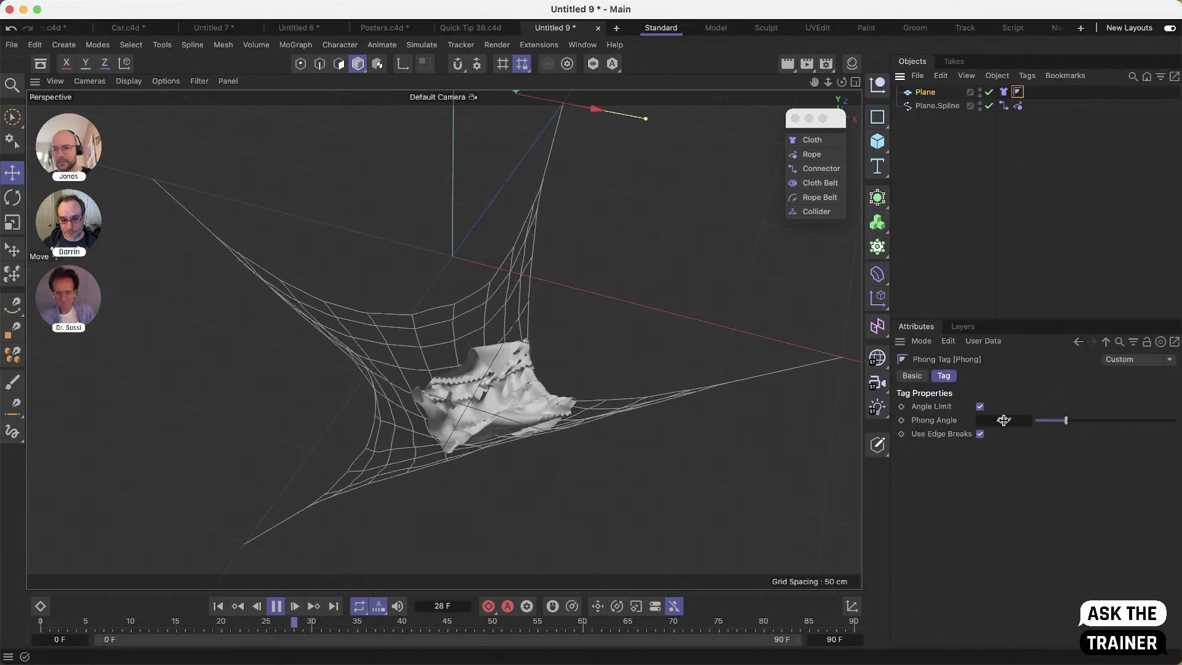
text(120)
key(Return)
click(931, 197)
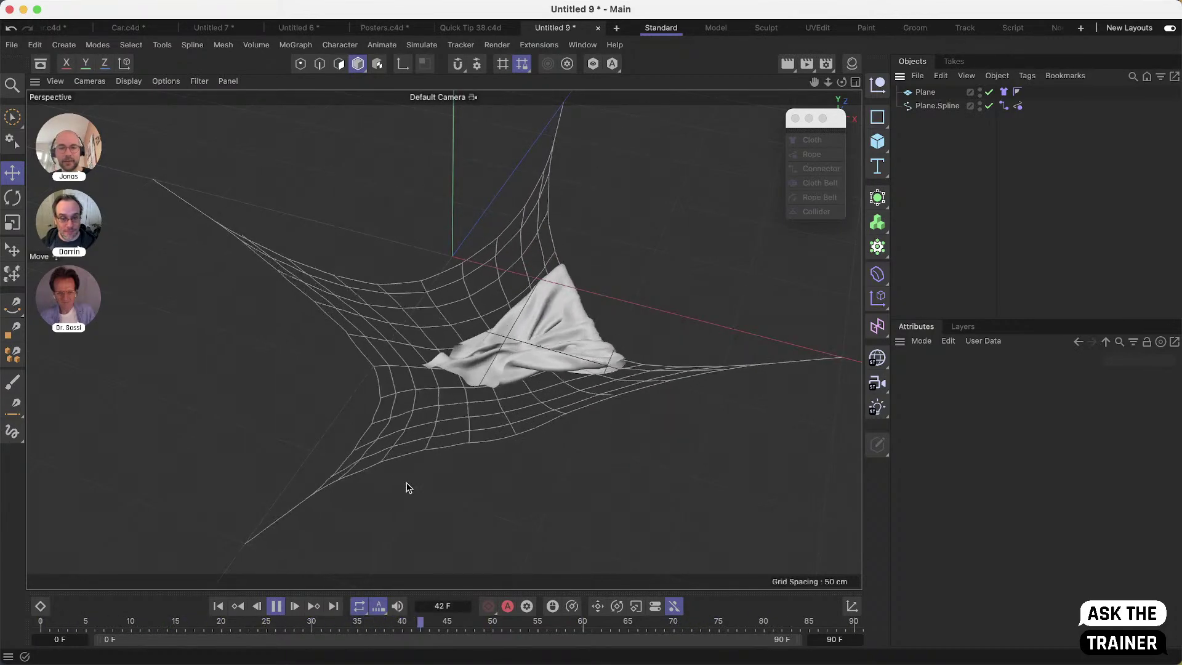
click(276, 607)
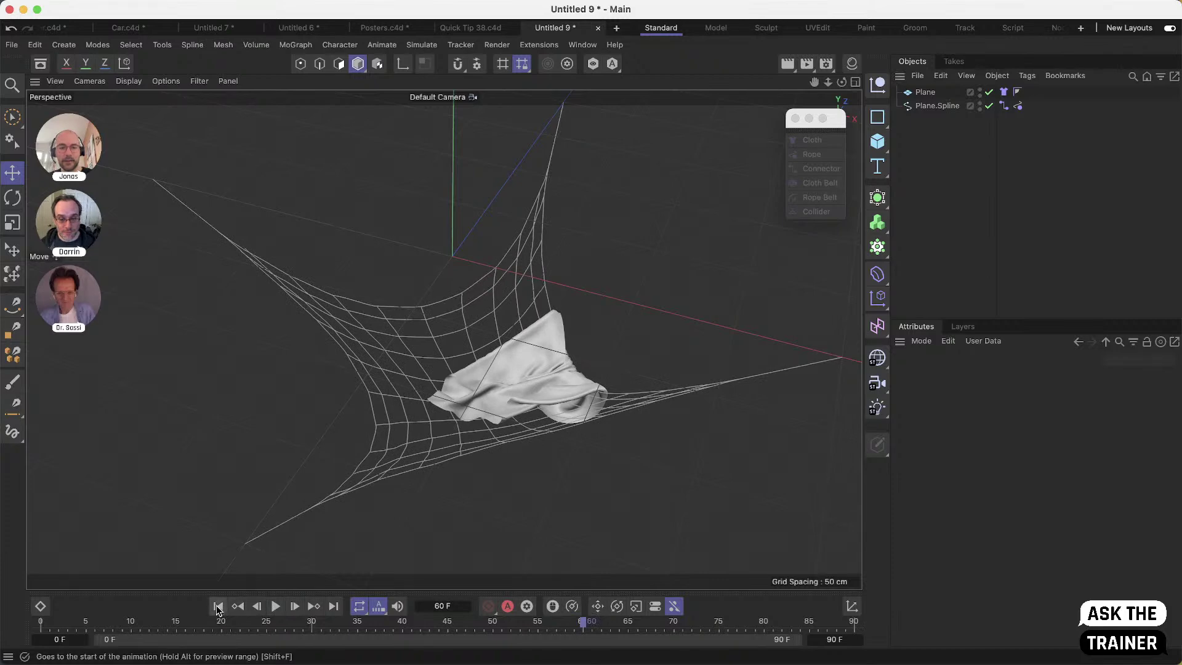
click(219, 606)
Add a sphere to the scene and set its Radius to 5 cm
alt+drag(368, 317, 335, 354)
click(878, 141)
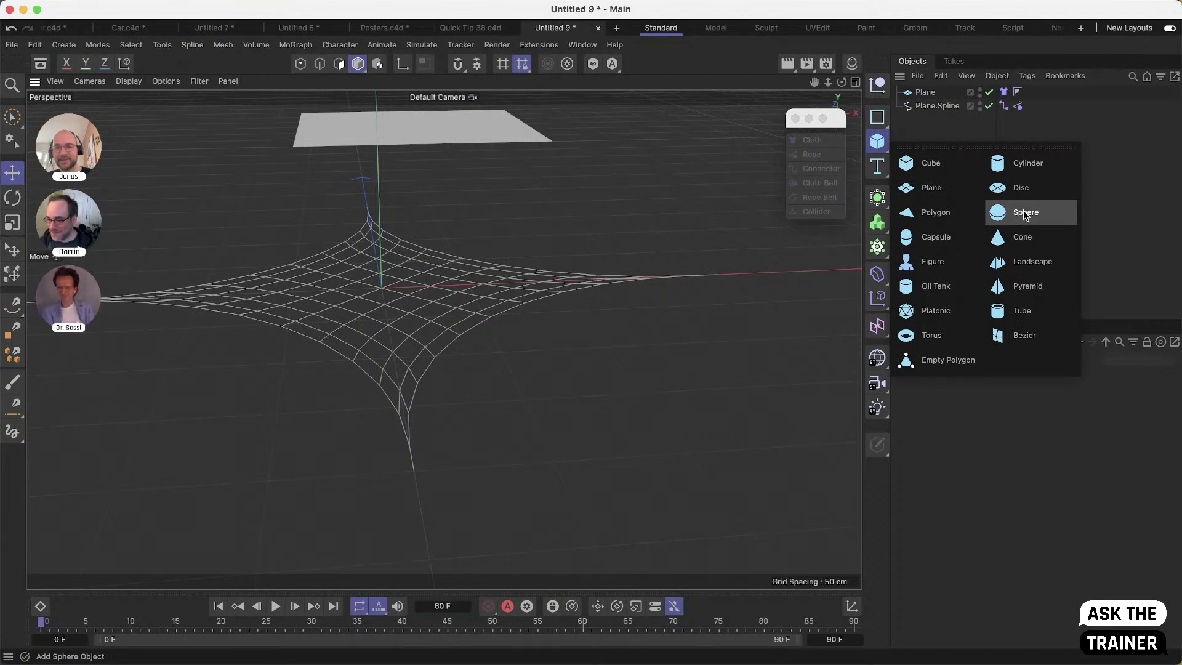
click(1025, 213)
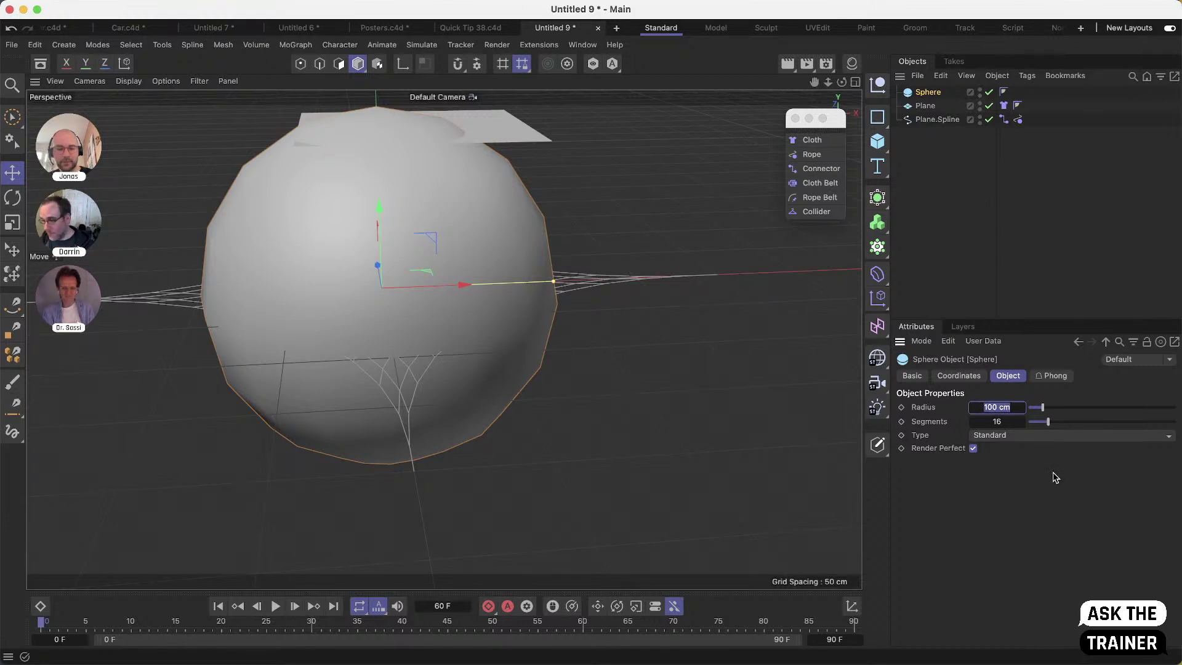
text(5)
key(Return)
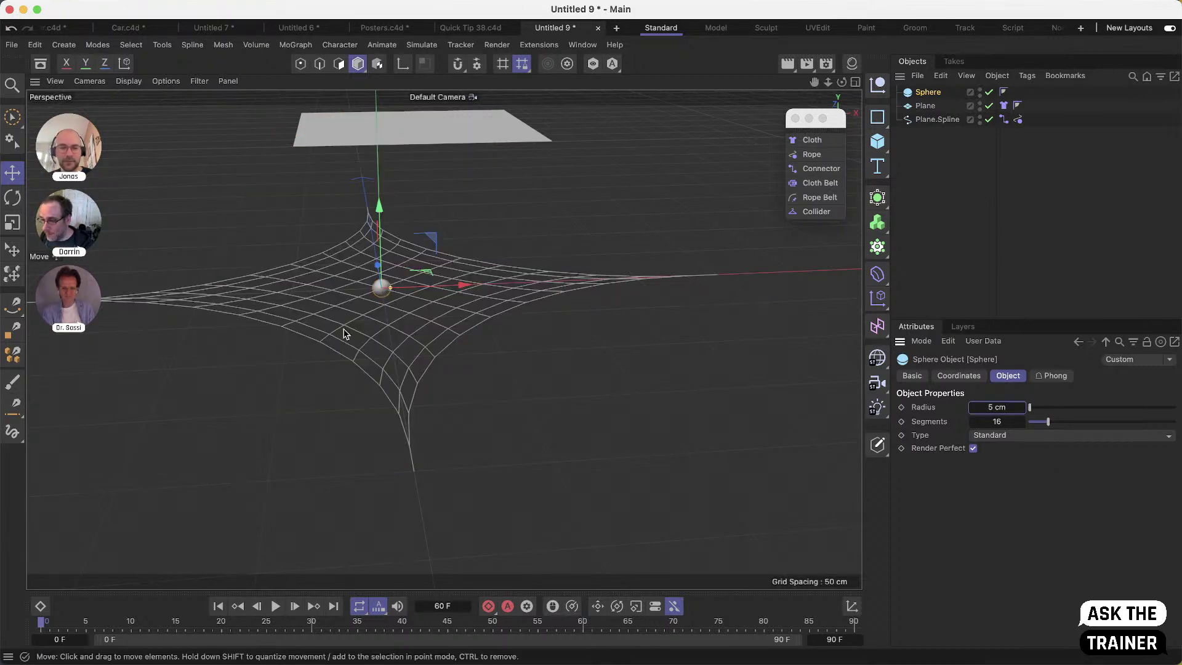
Position the sphere against an intersection on the outer edge of the web
alt+drag(365, 327, 373, 298)
alt+right_drag(290, 320, 389, 297)
alt+drag(372, 245, 352, 280)
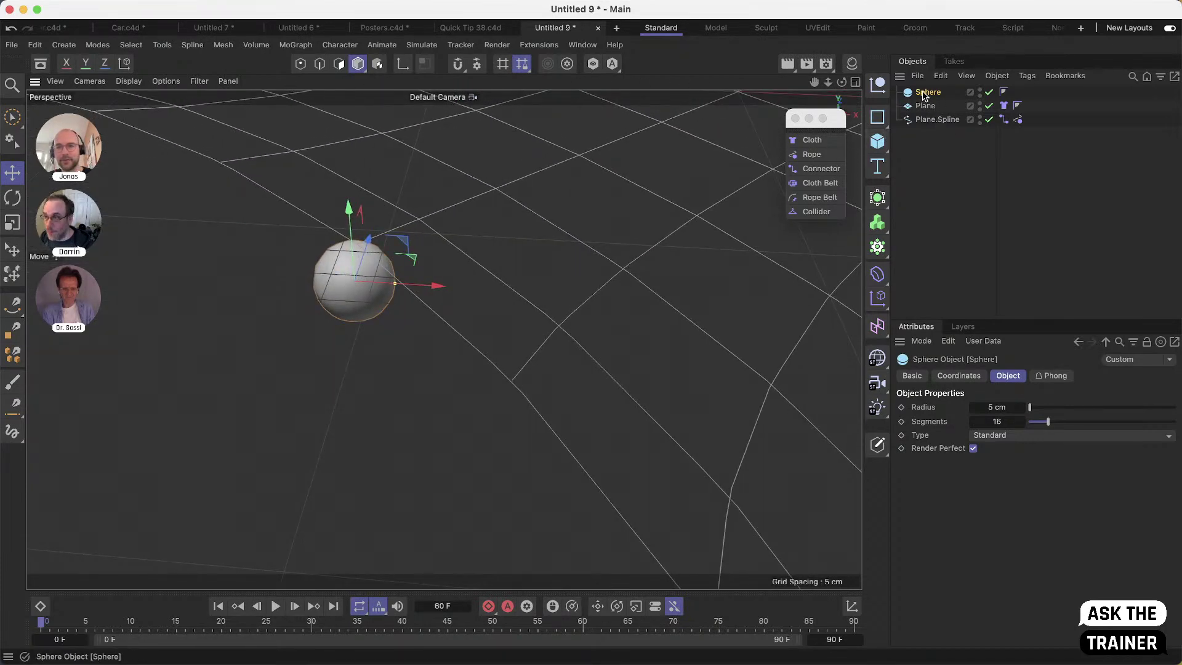
Add a Cloth tag and a Connector tag to the sphere
click(821, 144)
click(928, 94)
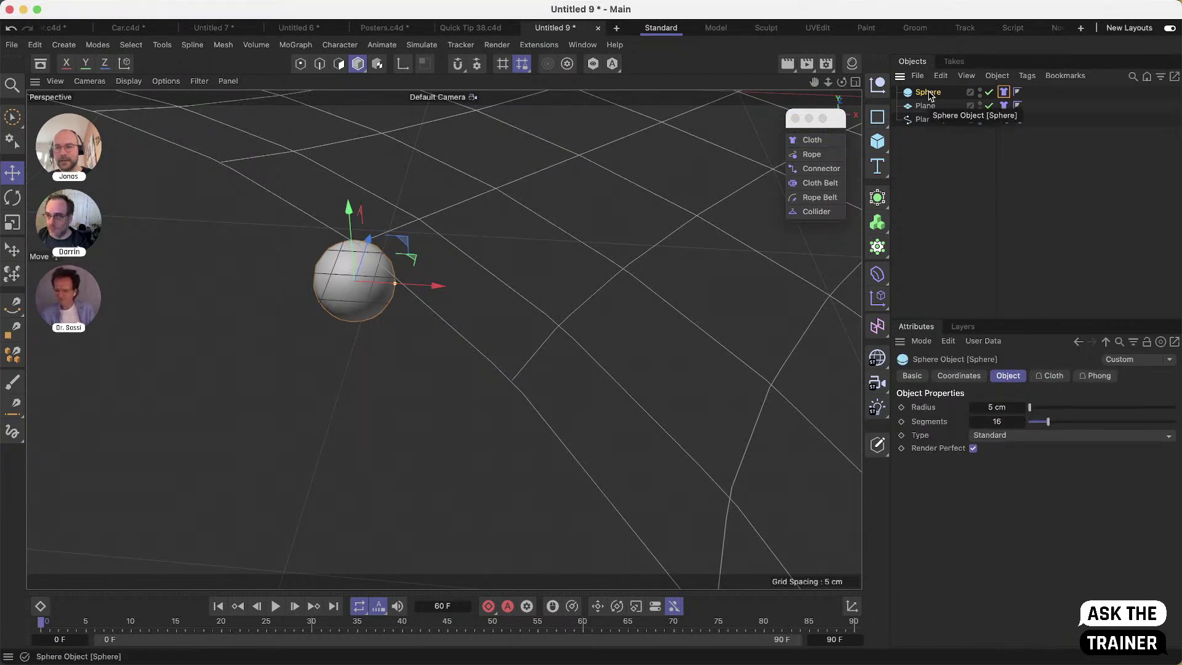
click(821, 169)
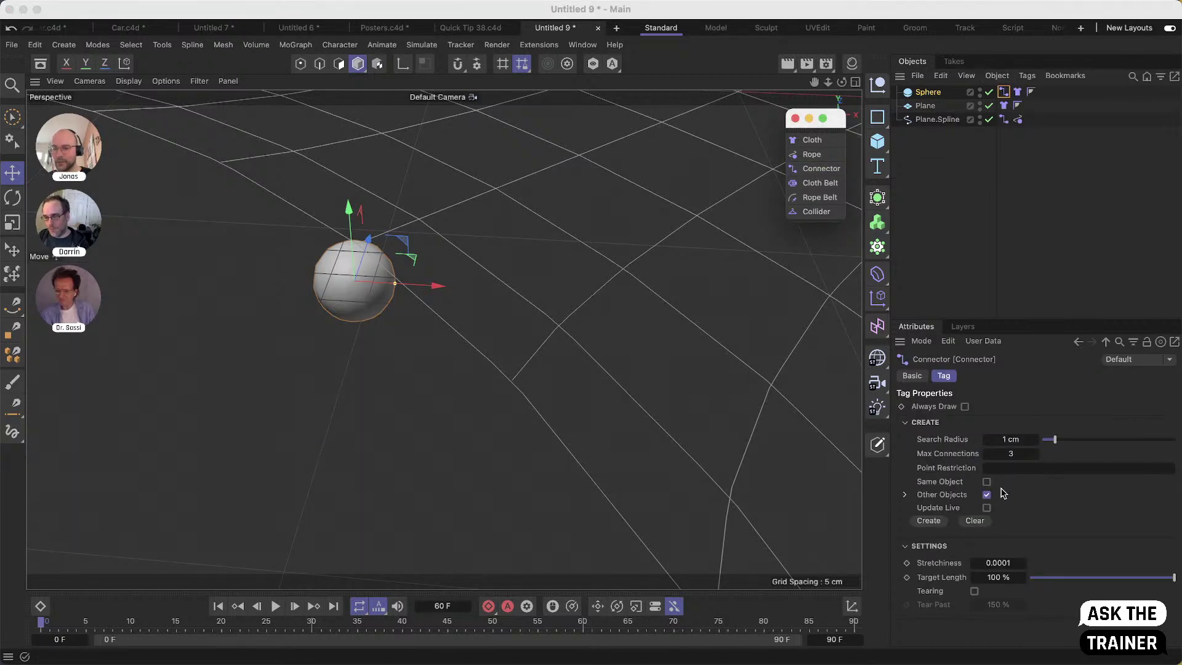
Set the sphere's Connector Search Radius to 1.12 cm, create its connections to the web, and play the simulation
drag(1054, 441, 1060, 440)
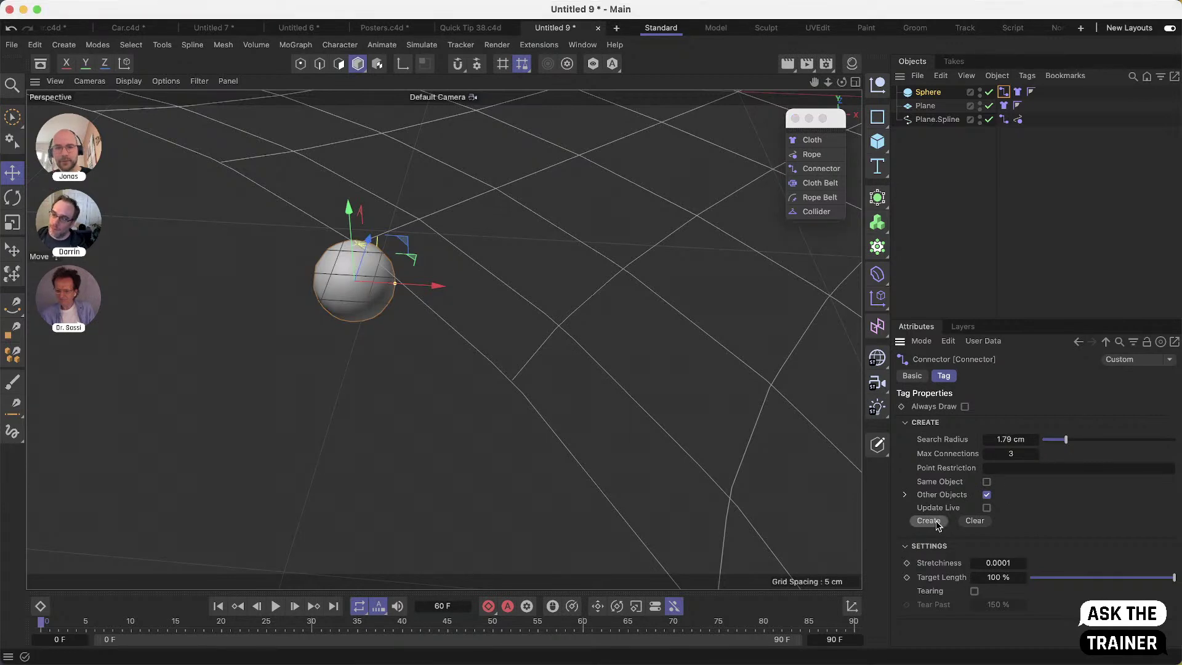
scroll(363, 249, up, 5)
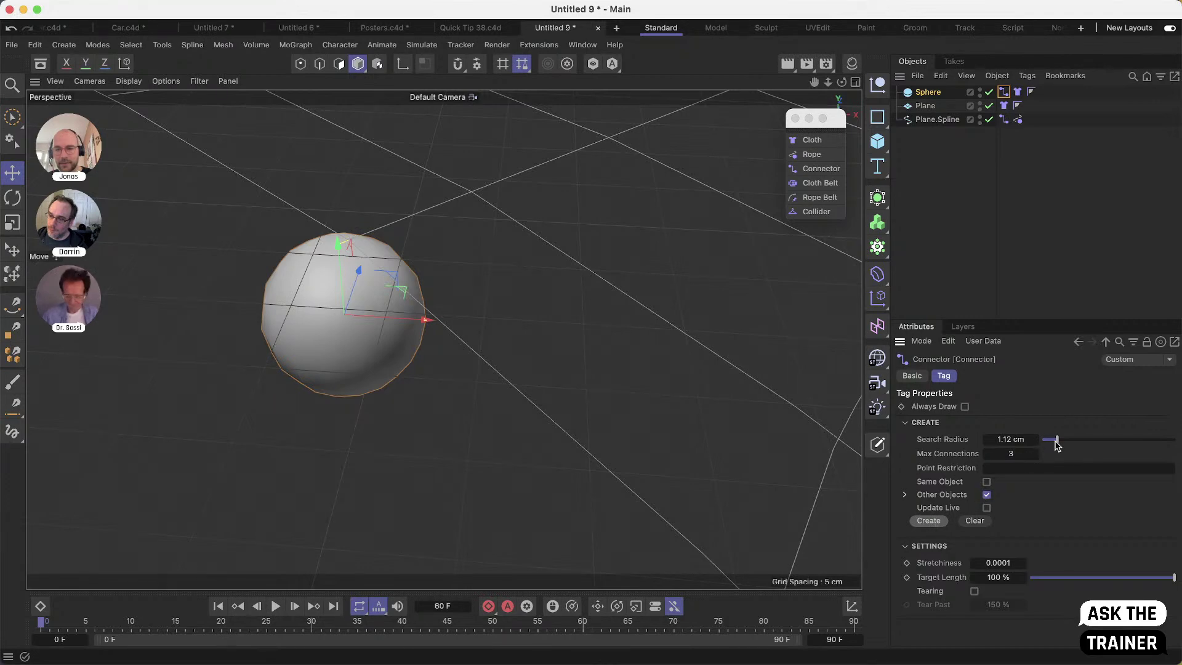
alt+drag(339, 253, 438, 324)
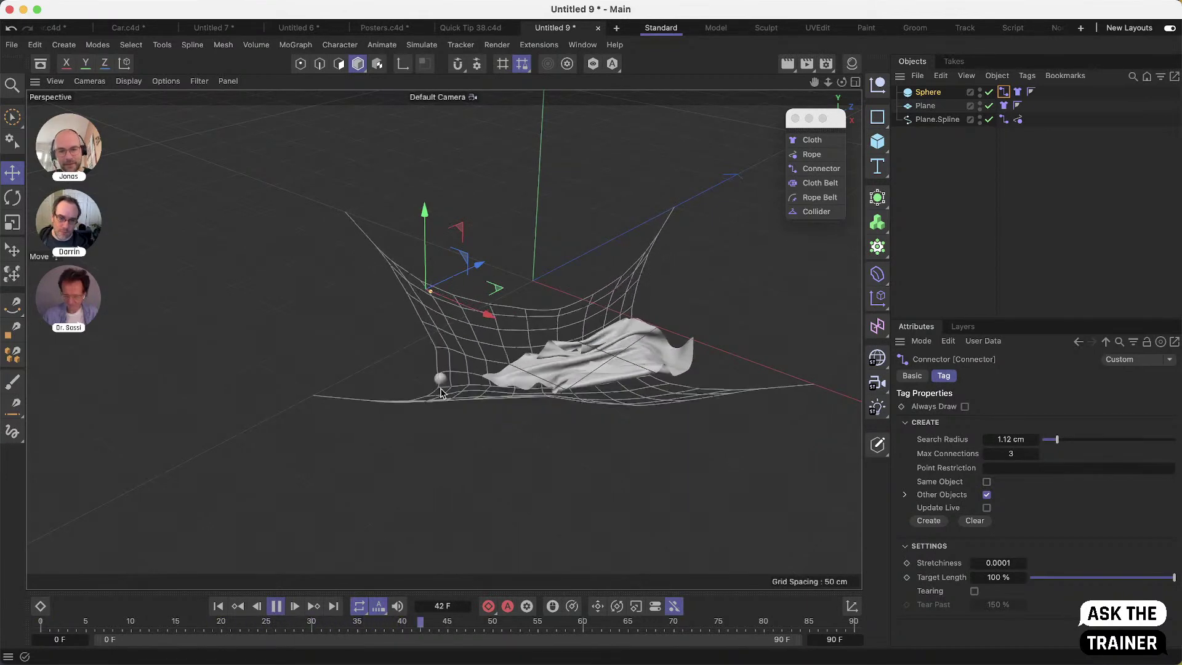
alt+right_drag(478, 371, 493, 367)
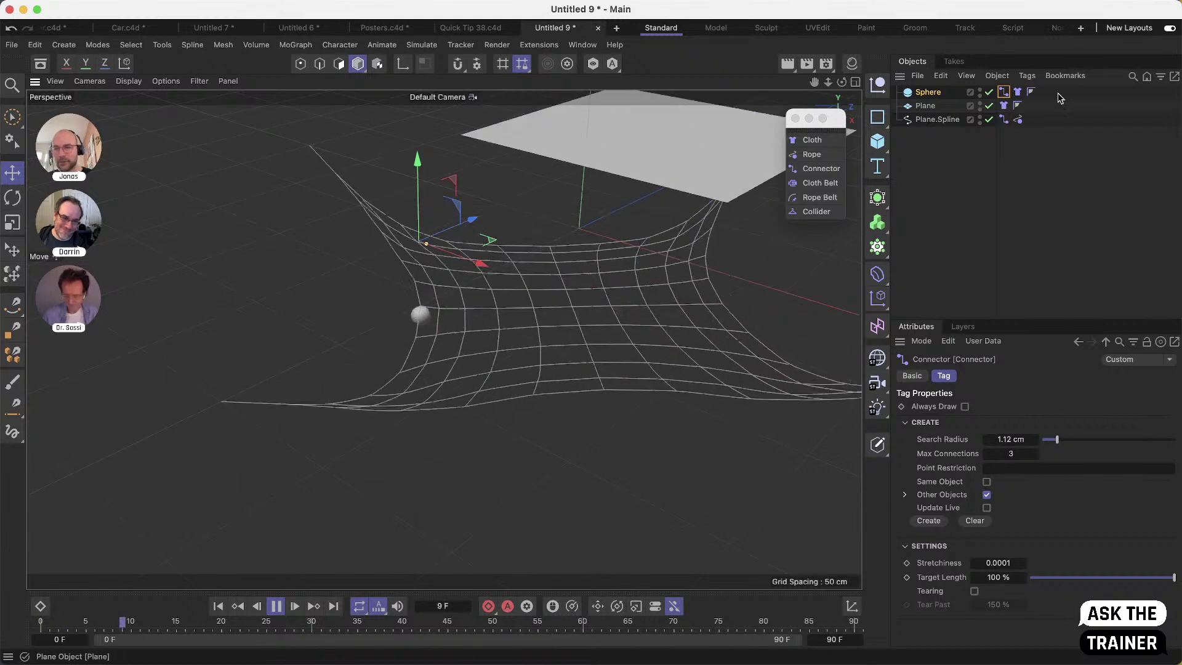
Set the Mass in the sphere's Cloth tag to 0.1 while the simulation plays
click(1017, 92)
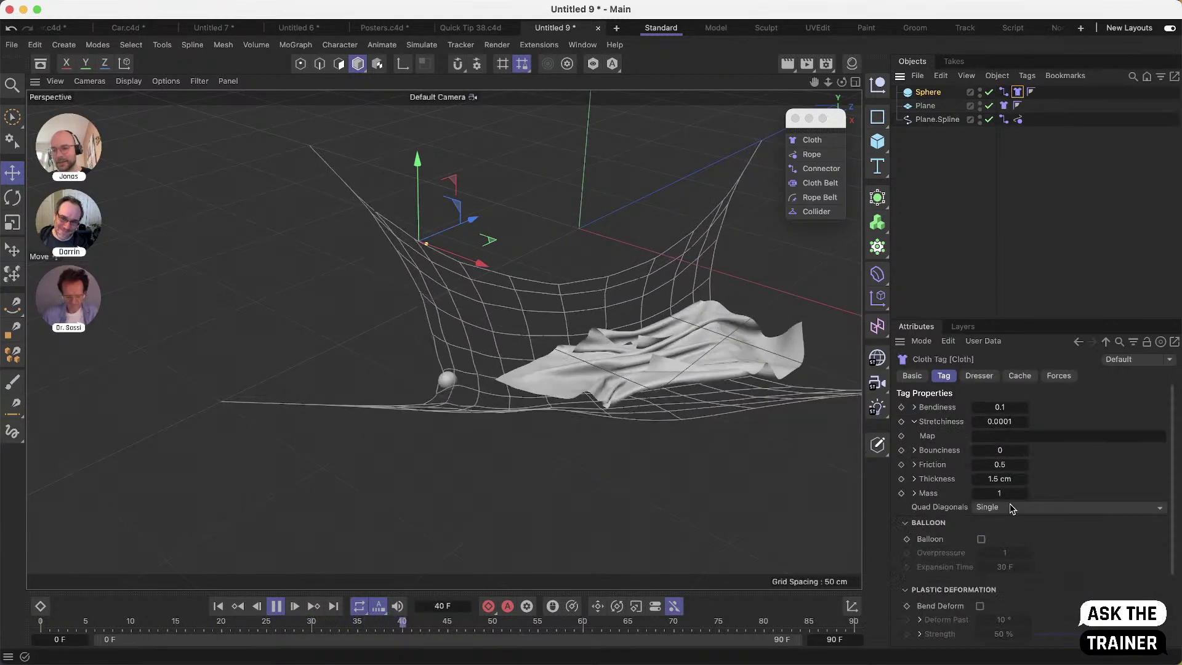
double_click(999, 493)
text(0.1)
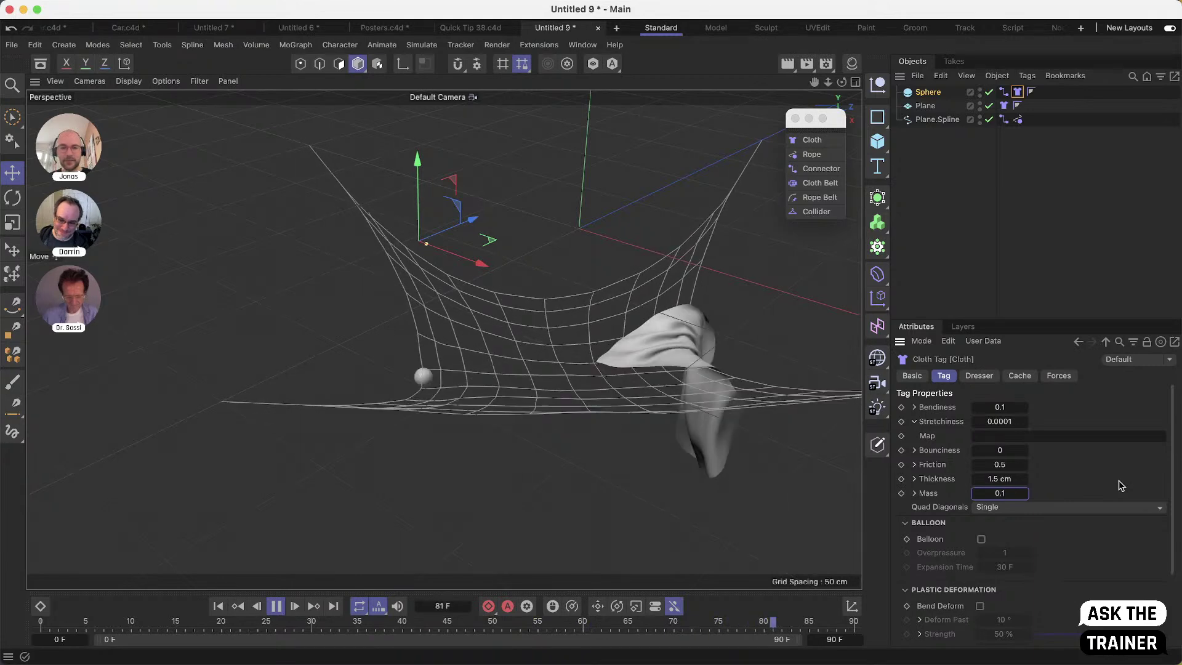
key(Return)
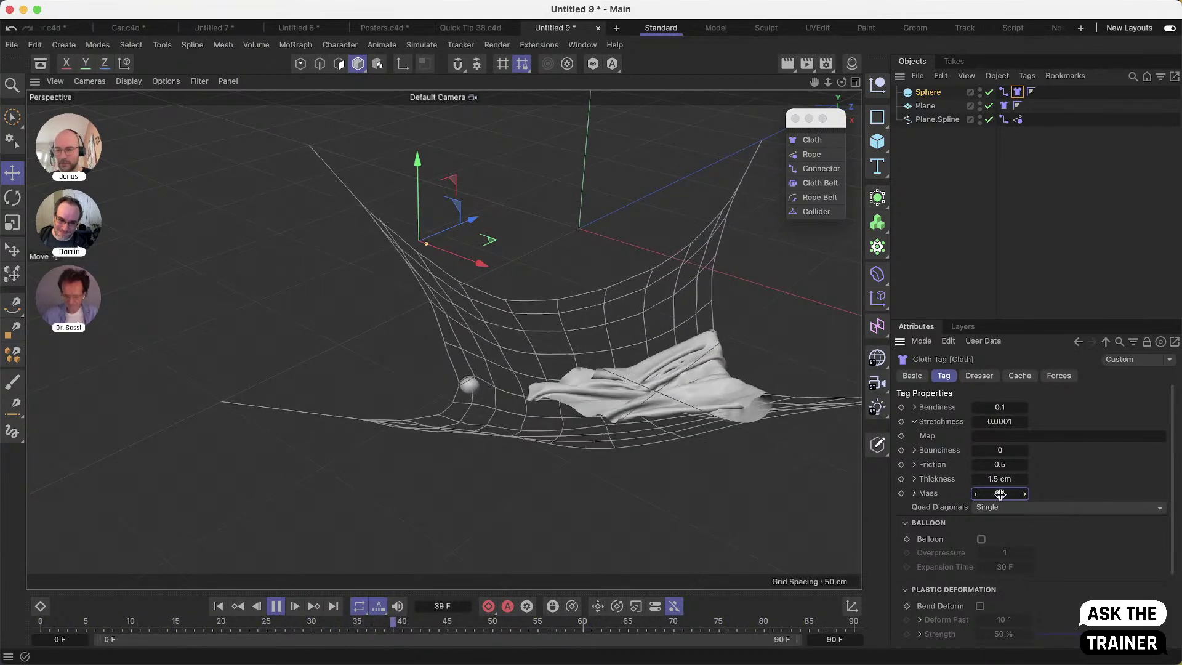
Test a heavier sphere by setting its Cloth Mass to 10 and then to 100
text(10)
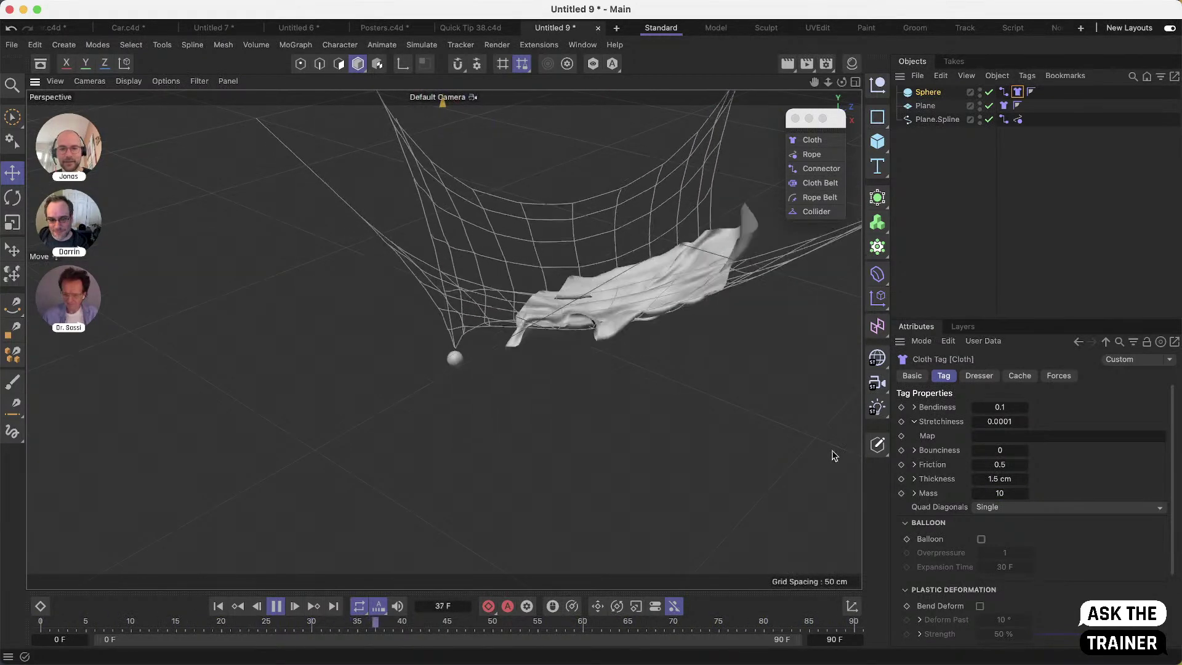
text(100)
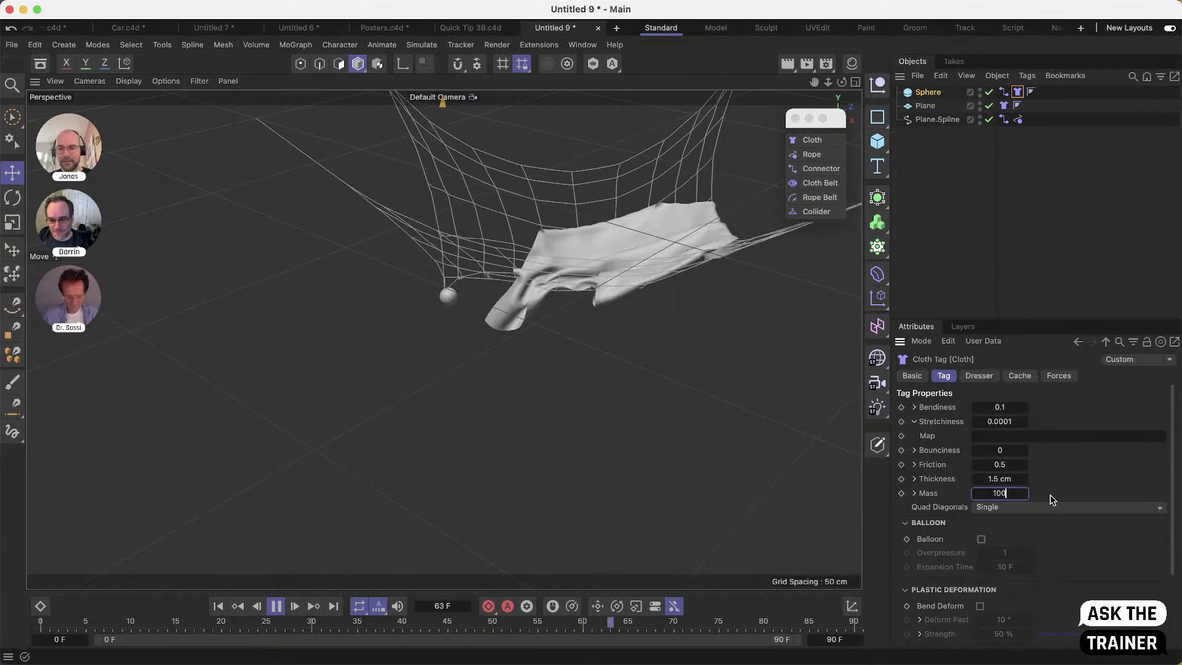
key(Return)
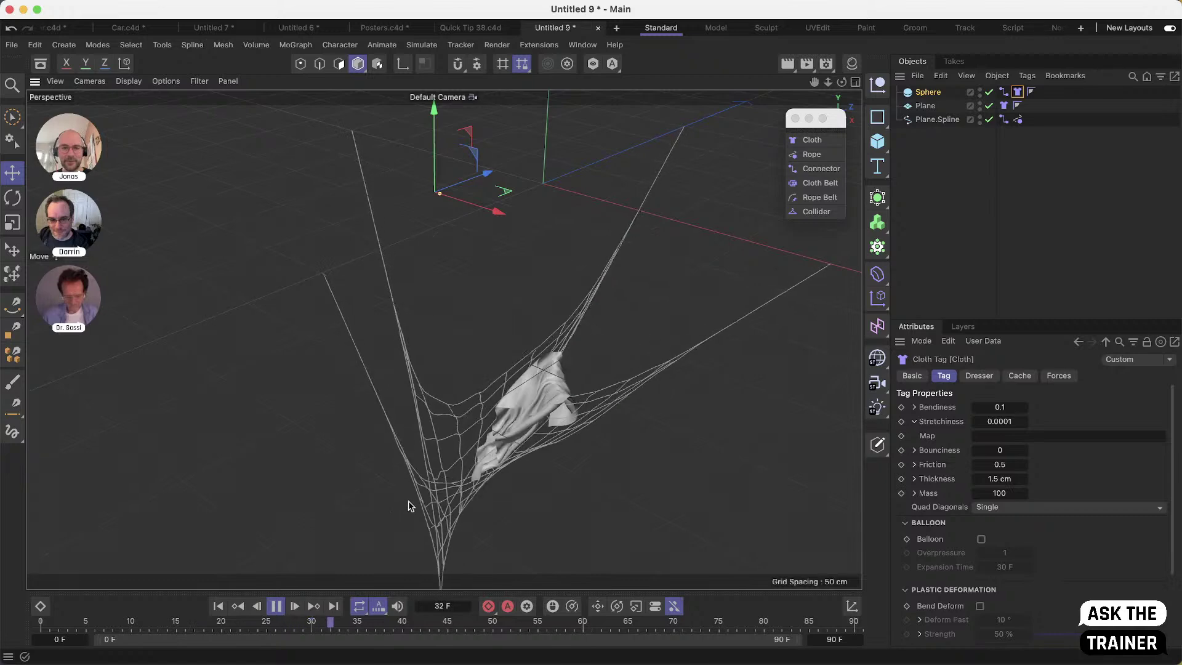
alt+drag(542, 468, 642, 471)
Set the sphere's Cloth Mass to 10 and examine how it pulls on the web
double_click(1004, 492)
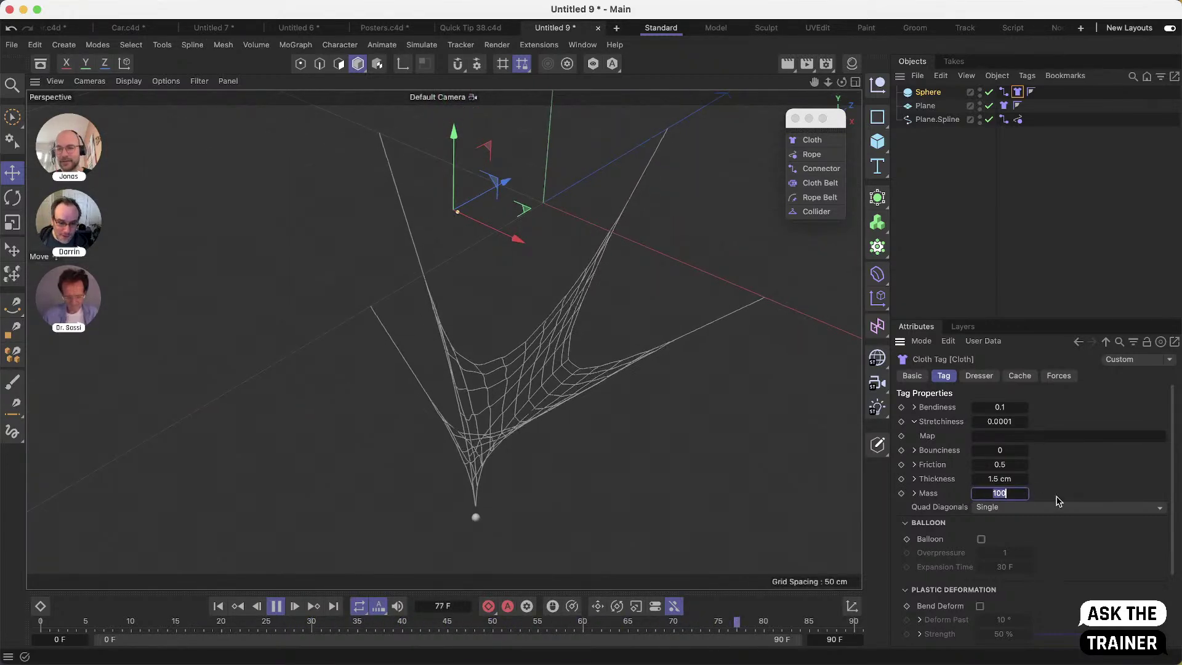
text(10)
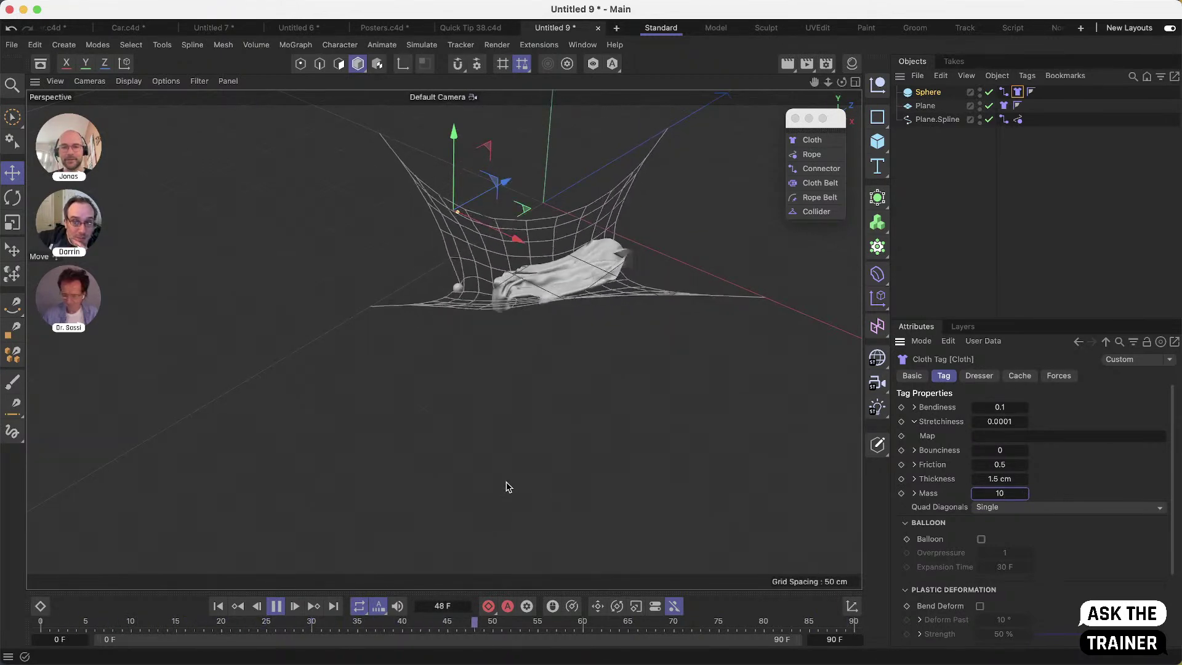
scroll(511, 343, up, 5)
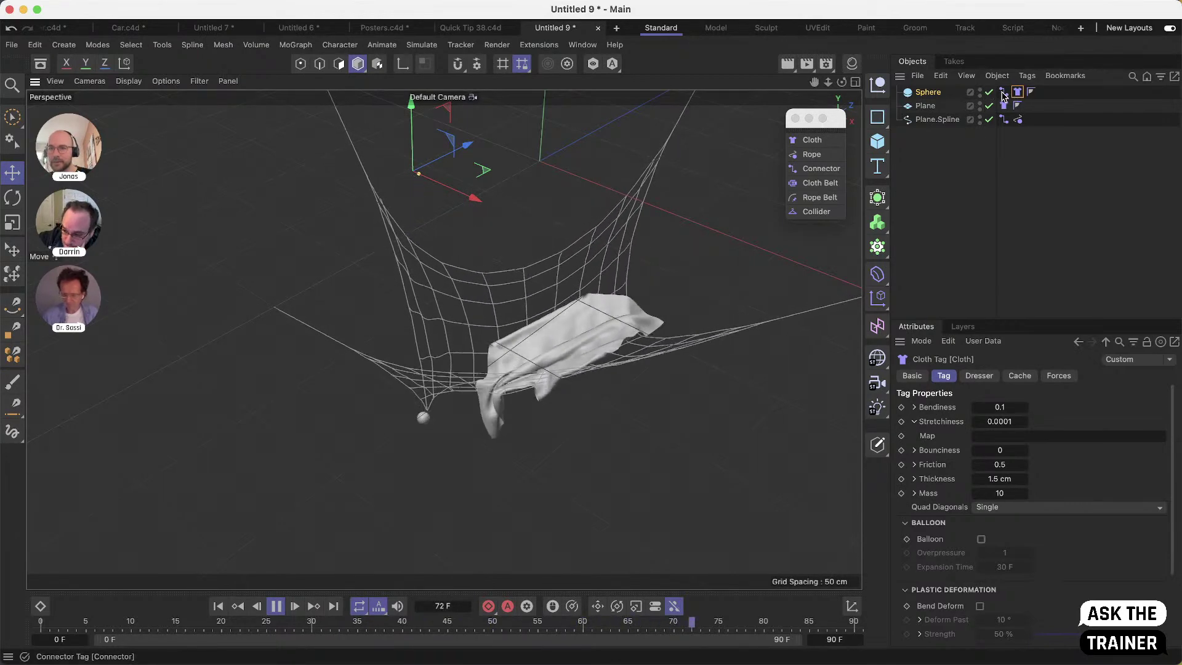
Open the web spline's Connector tag, replay the simulation from the first frame, and stop it back at the start
click(1003, 119)
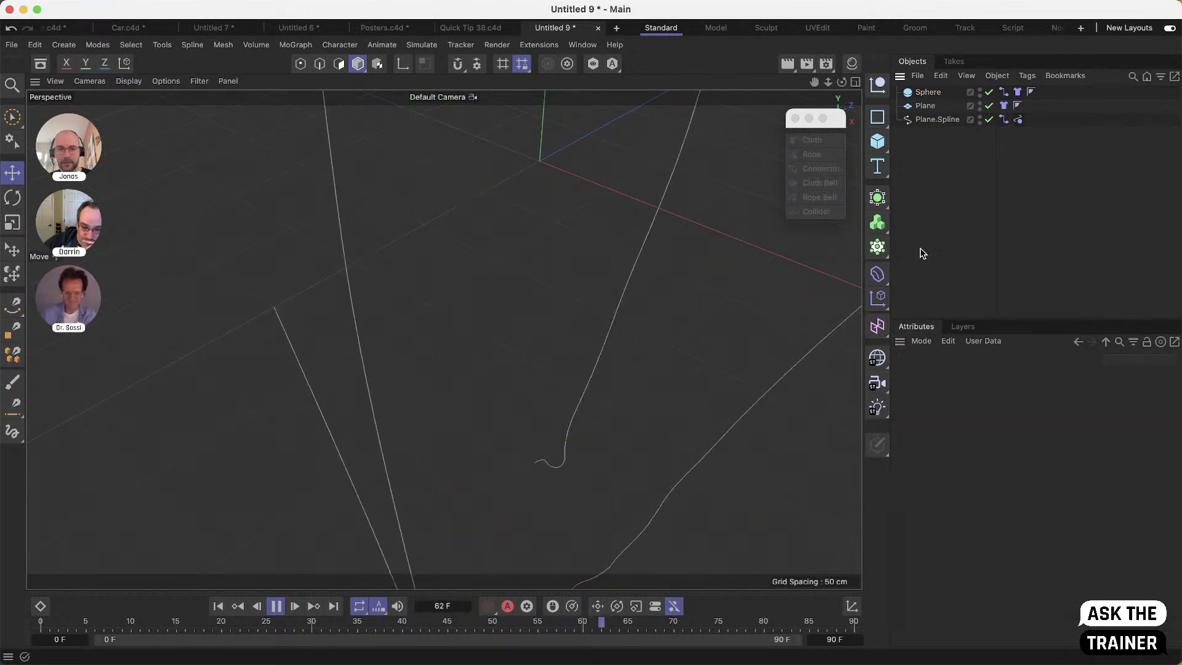
click(217, 607)
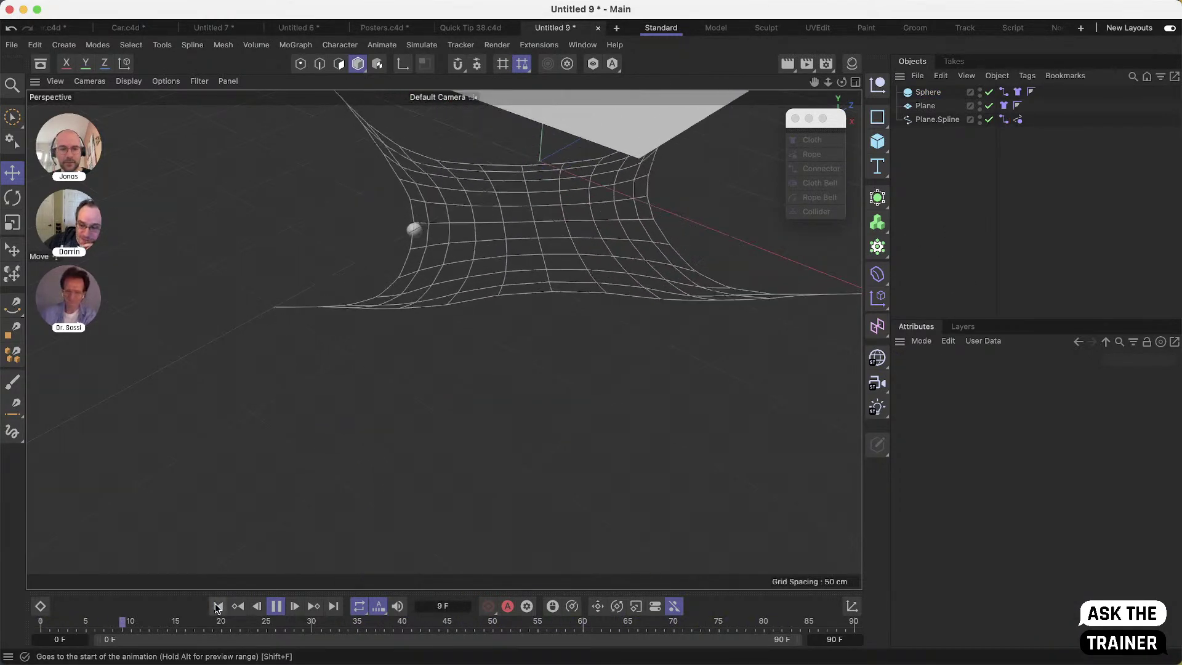
drag(464, 413, 504, 472)
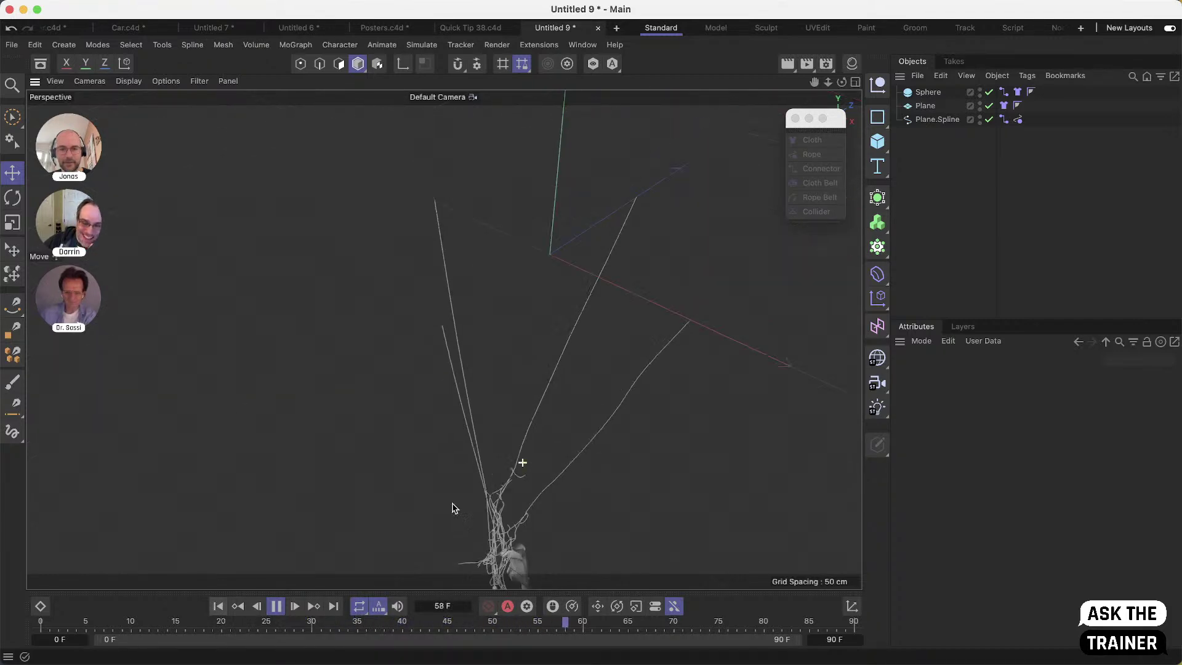
click(276, 606)
click(218, 606)
alt+drag(501, 288, 500, 335)
scroll(542, 339, up, 3)
scroll(542, 340, up, 1)
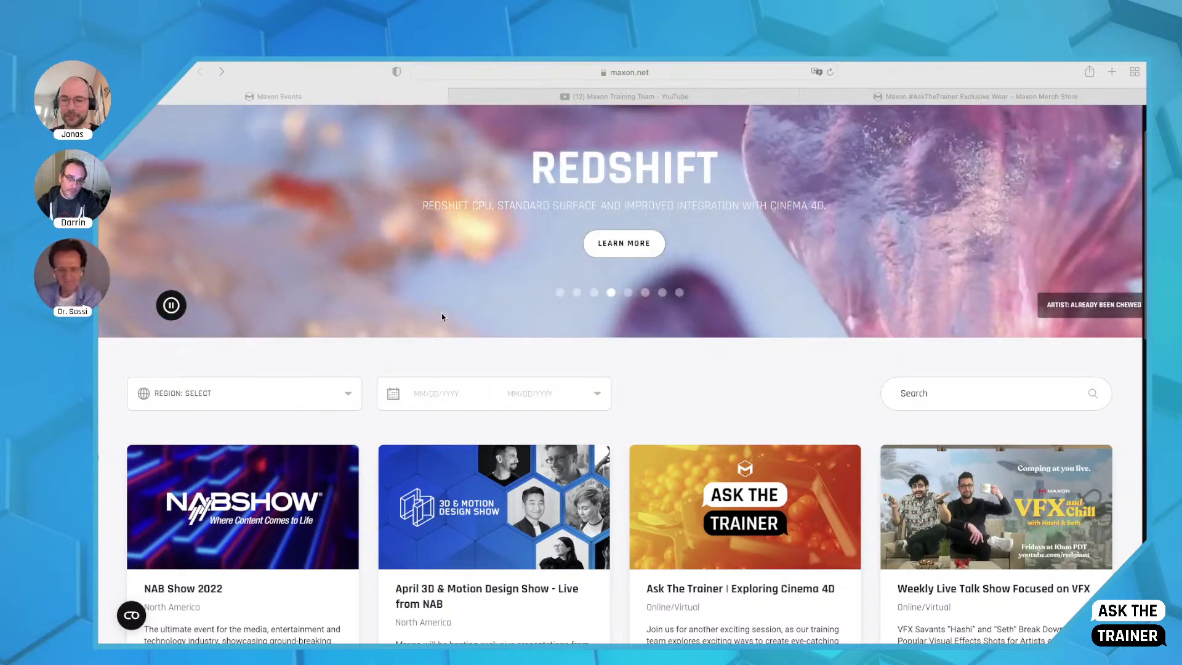
Look through the upcoming events on the Maxon Events page and locate the Events entry in the site's News section
scroll(661, 415, down, 2)
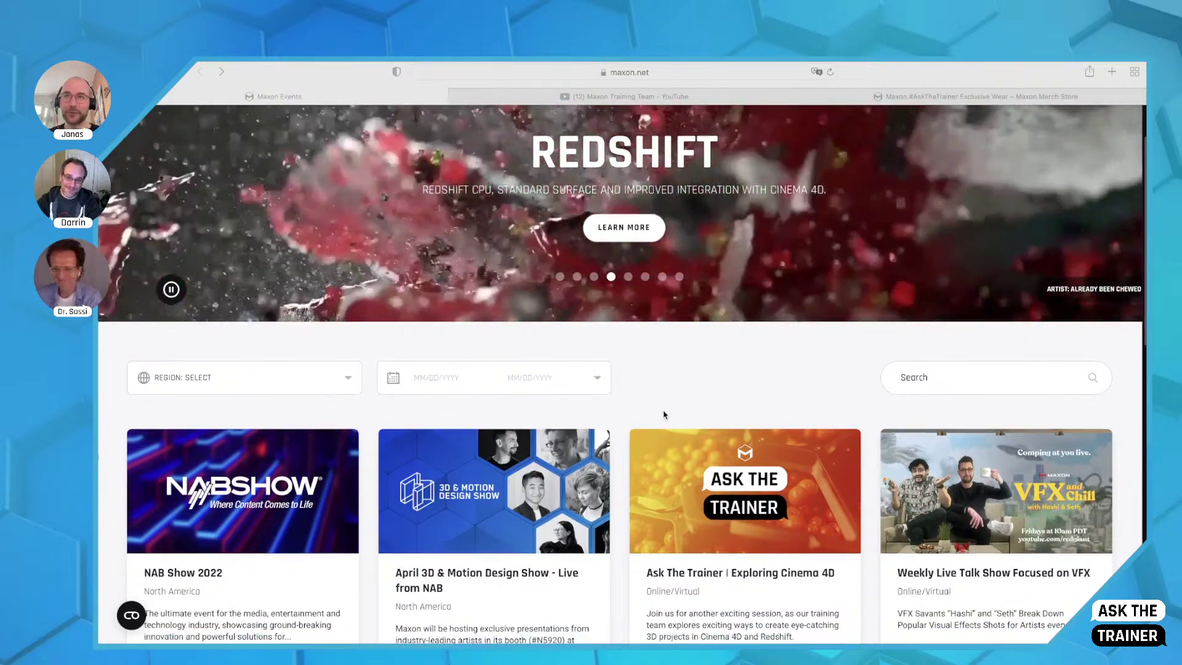
scroll(661, 419, down, 10)
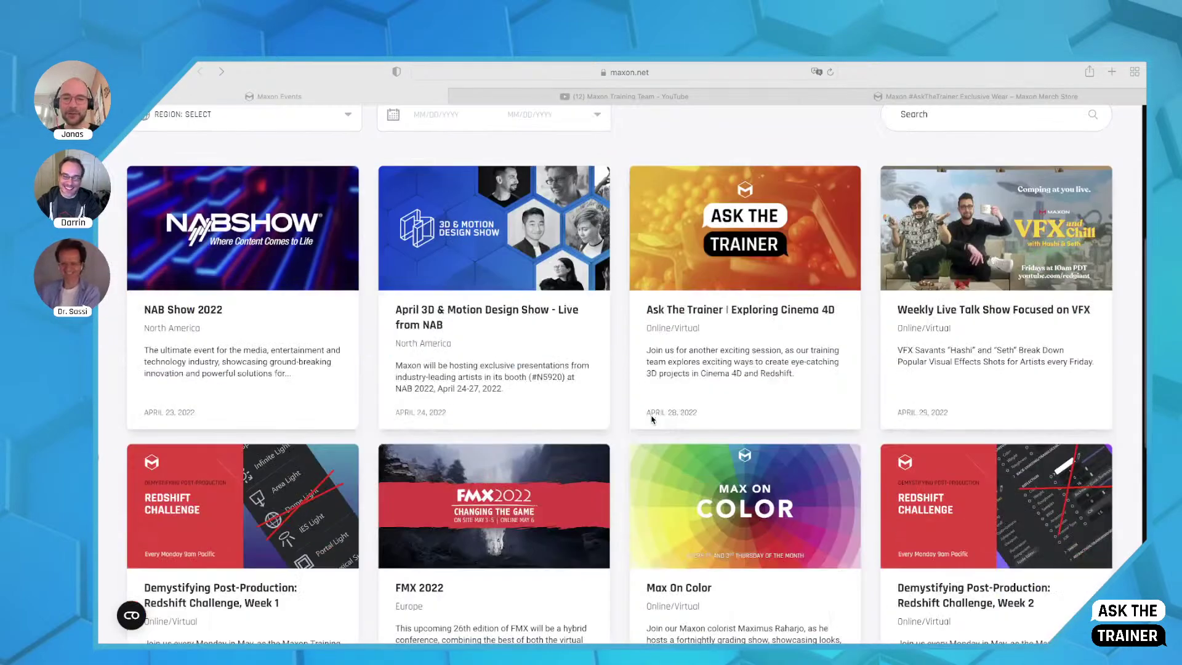
scroll(649, 419, down, 2)
scroll(634, 415, up, 6)
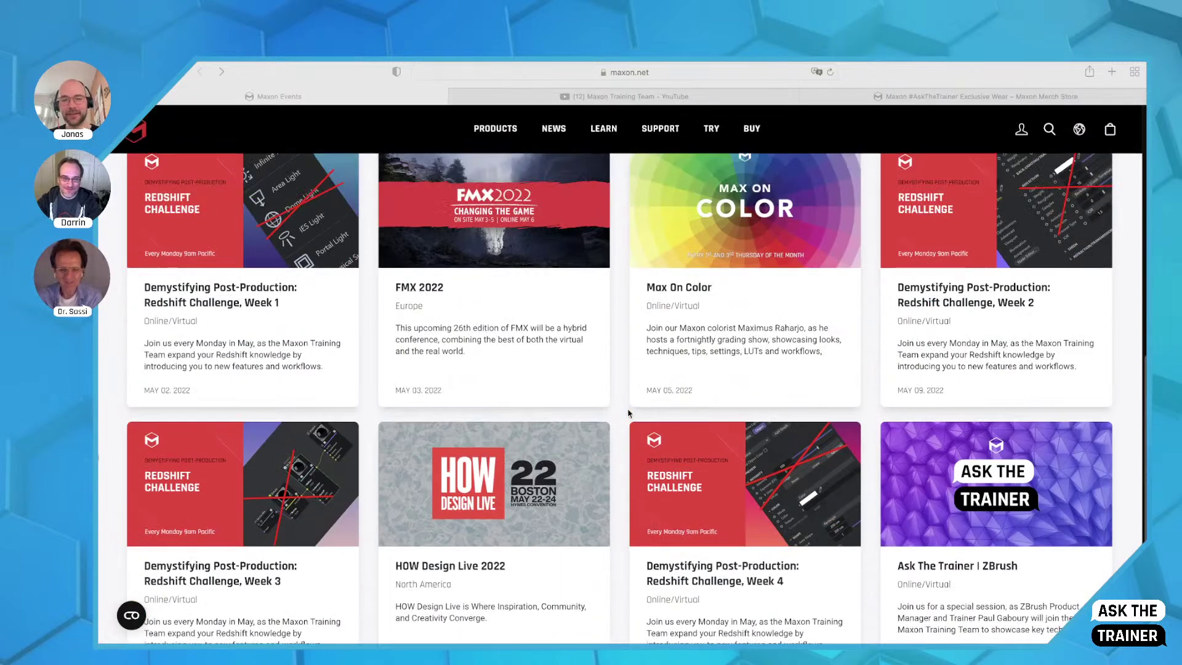
scroll(628, 412, up, 4)
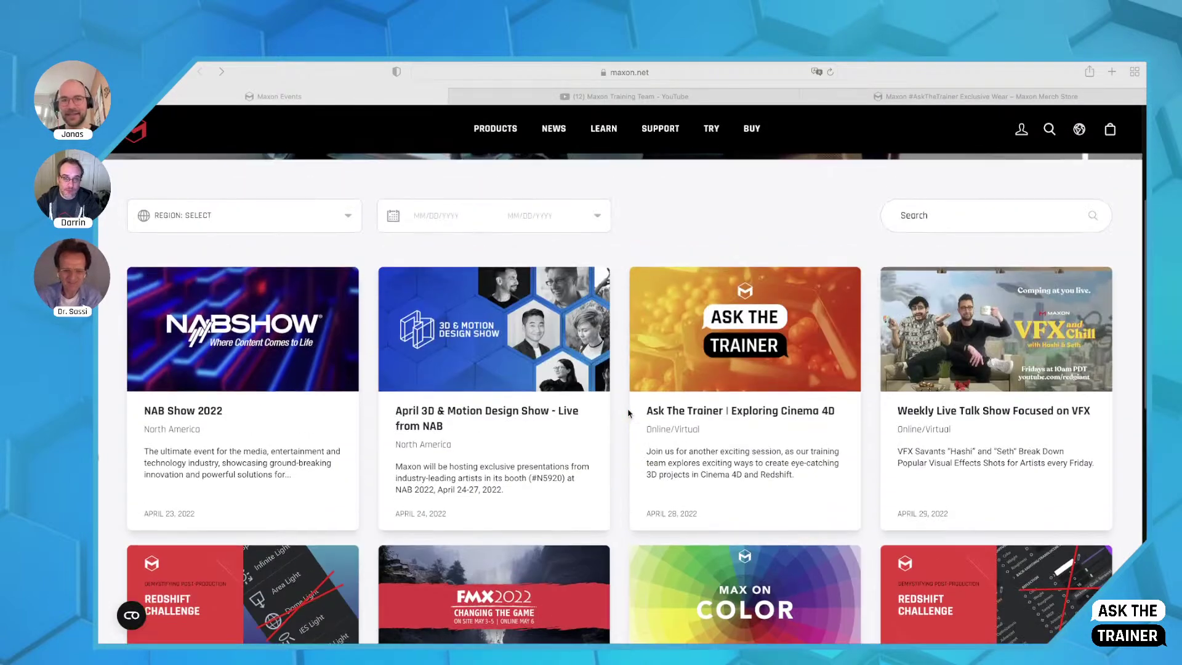
mouse_move(553, 134)
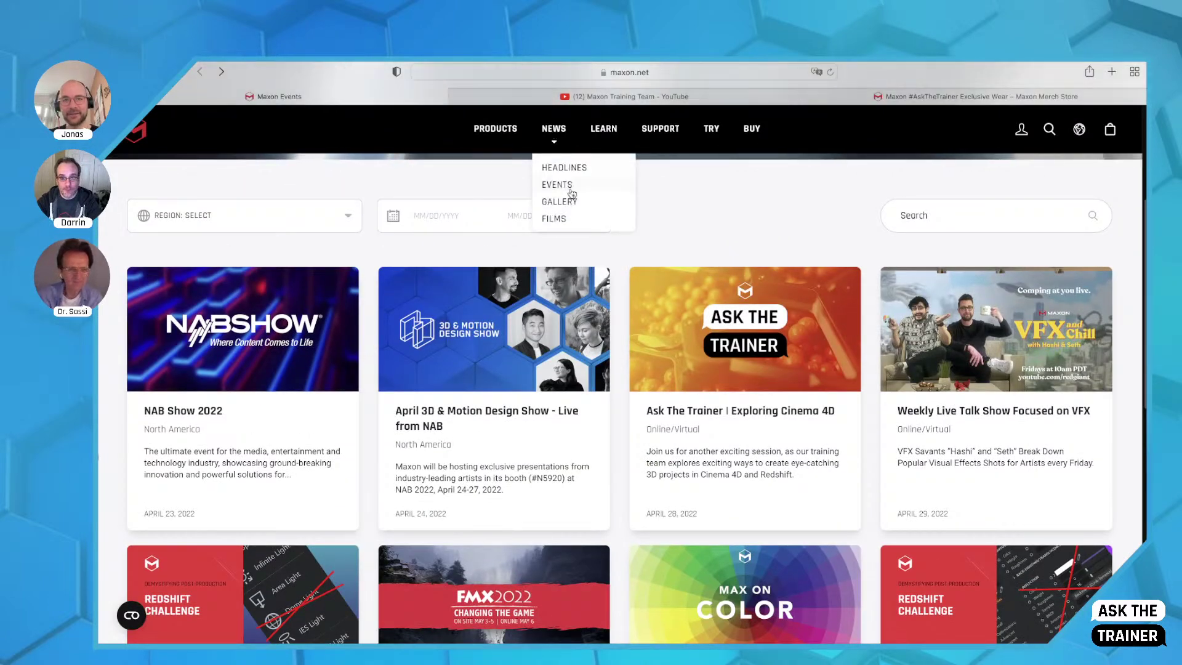
scroll(757, 308, down, 5)
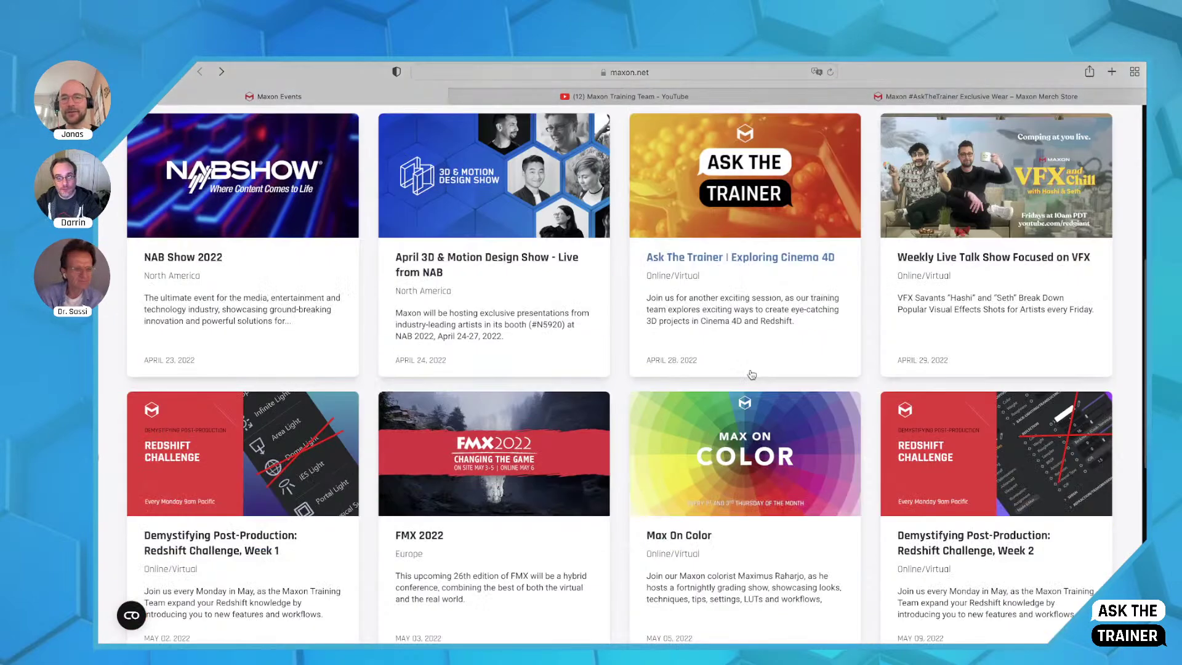
scroll(767, 362, down, 4)
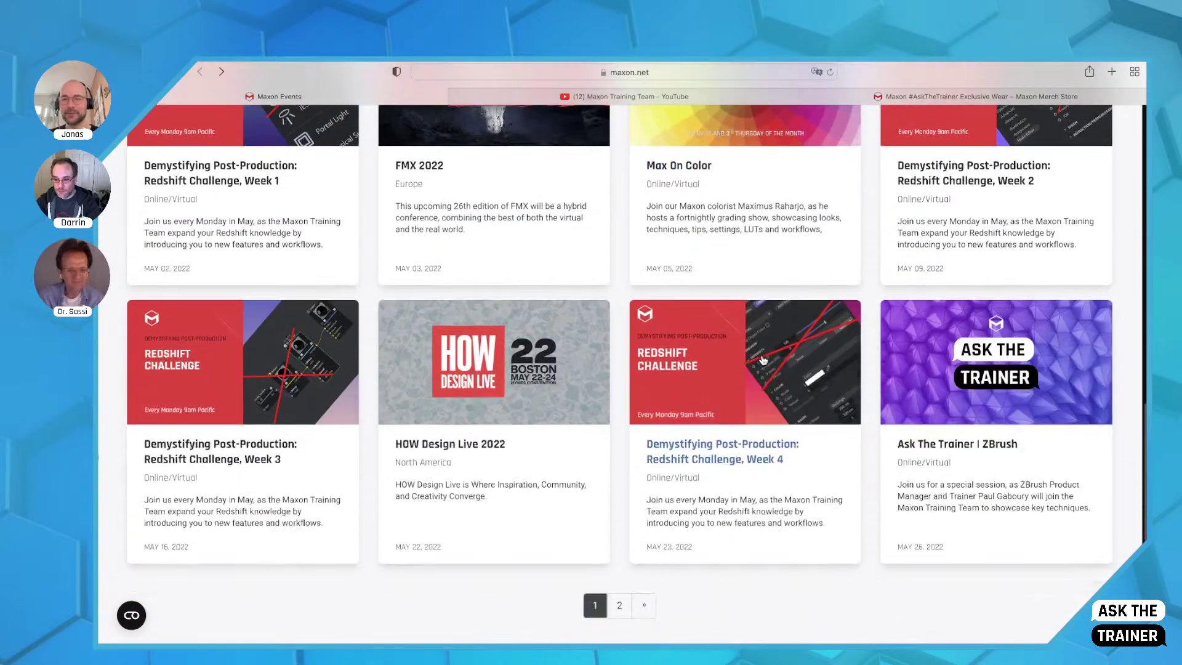
scroll(725, 372, up, 6)
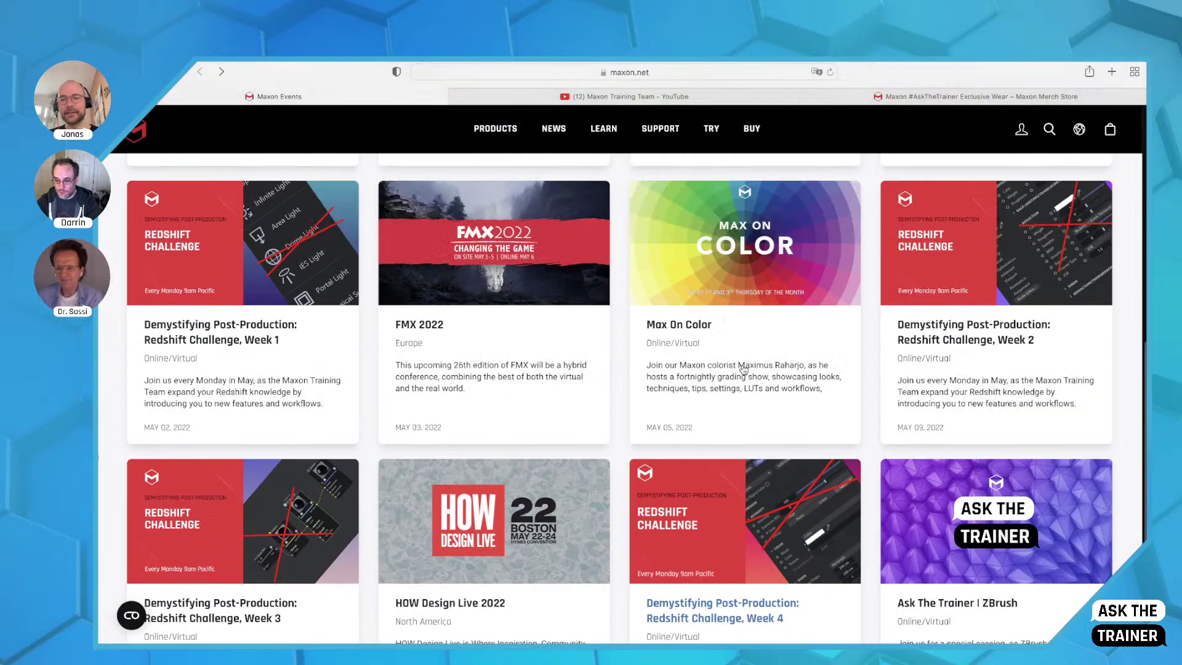
scroll(740, 394, up, 1)
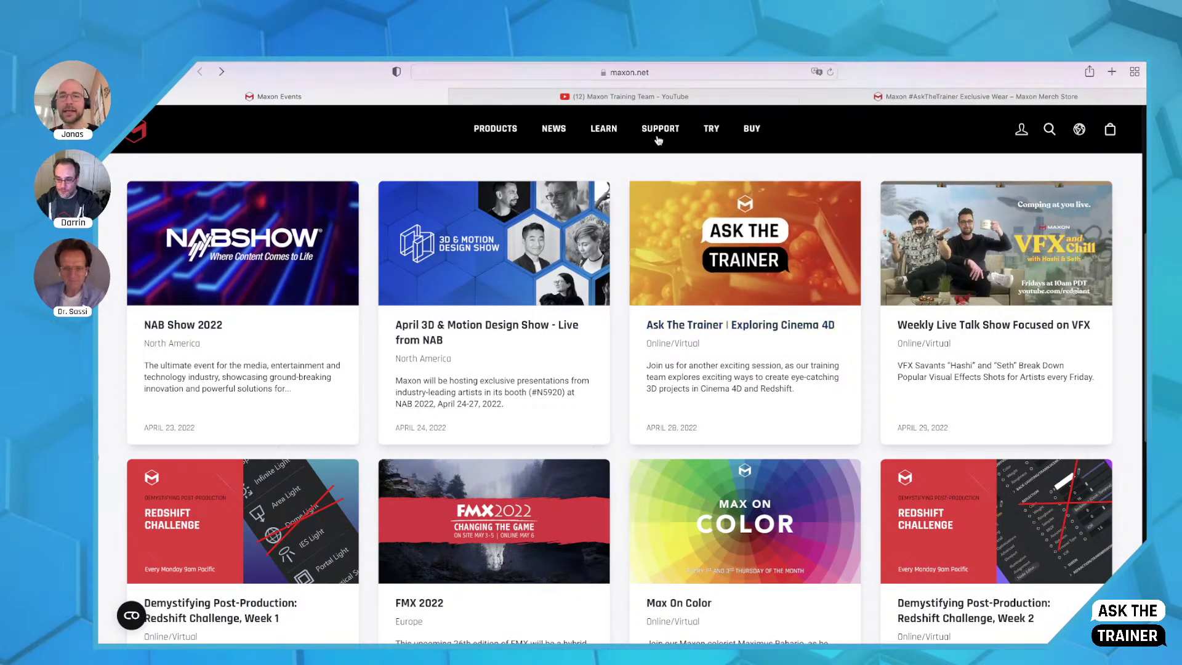
Show the Maxon Training Team YouTube channel and browse its upcoming live streams, uploads, Redshift and Demystifying Post-Production Webinars videos
click(650, 104)
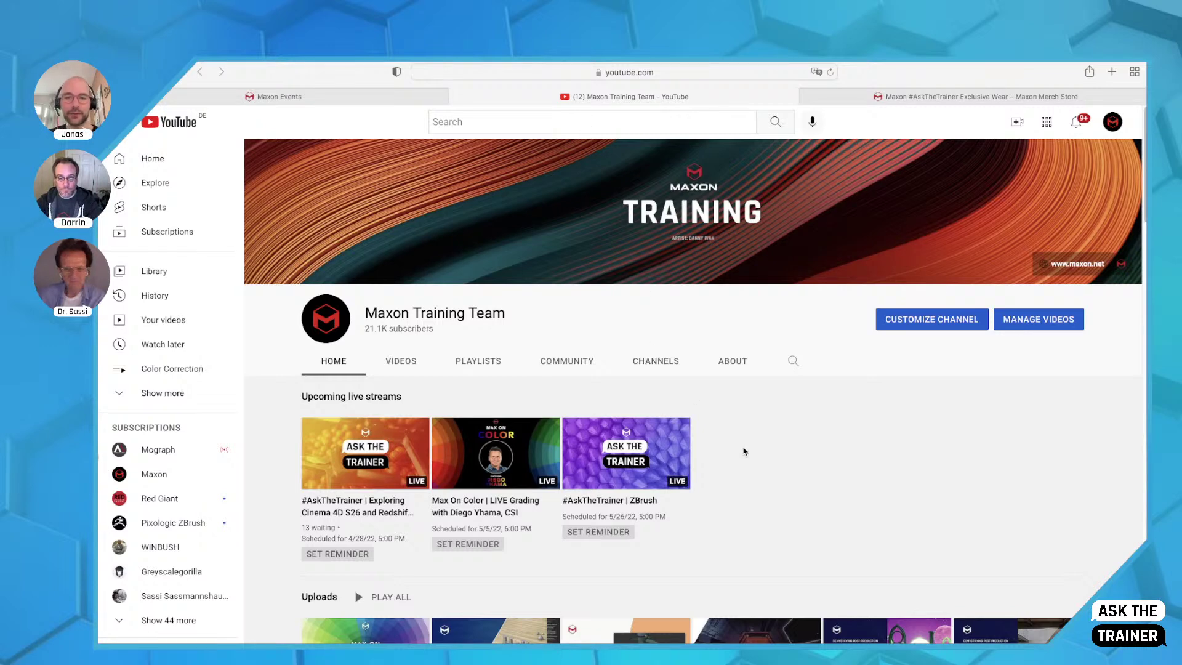
scroll(744, 455, down, 5)
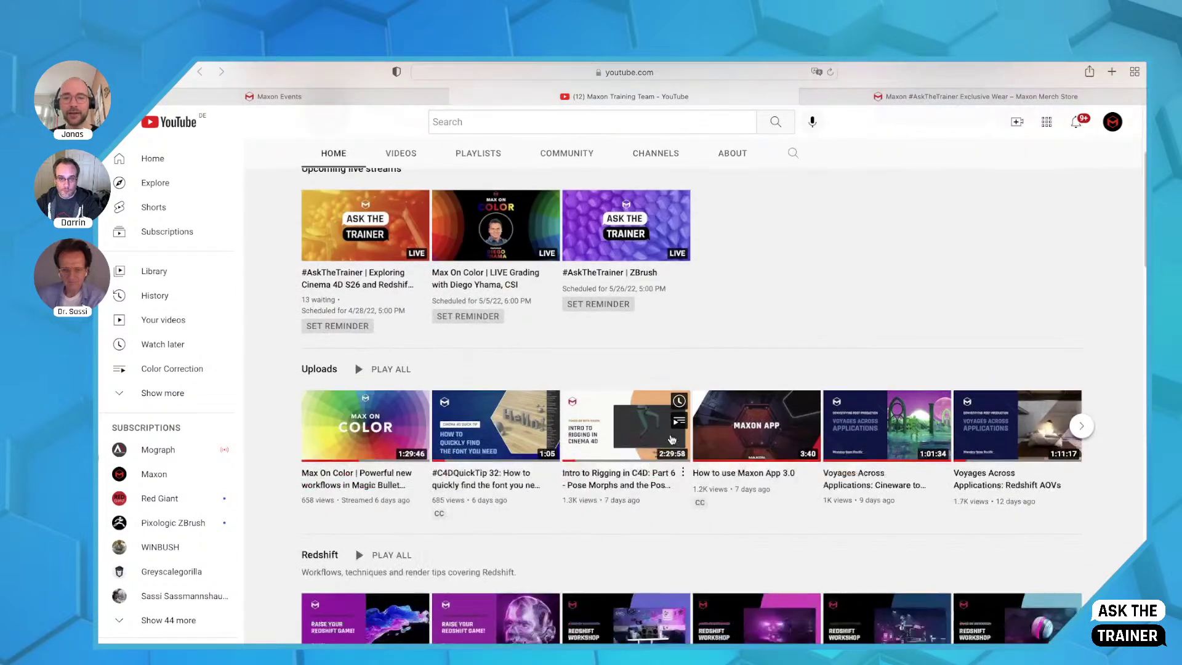
scroll(673, 445, down, 5)
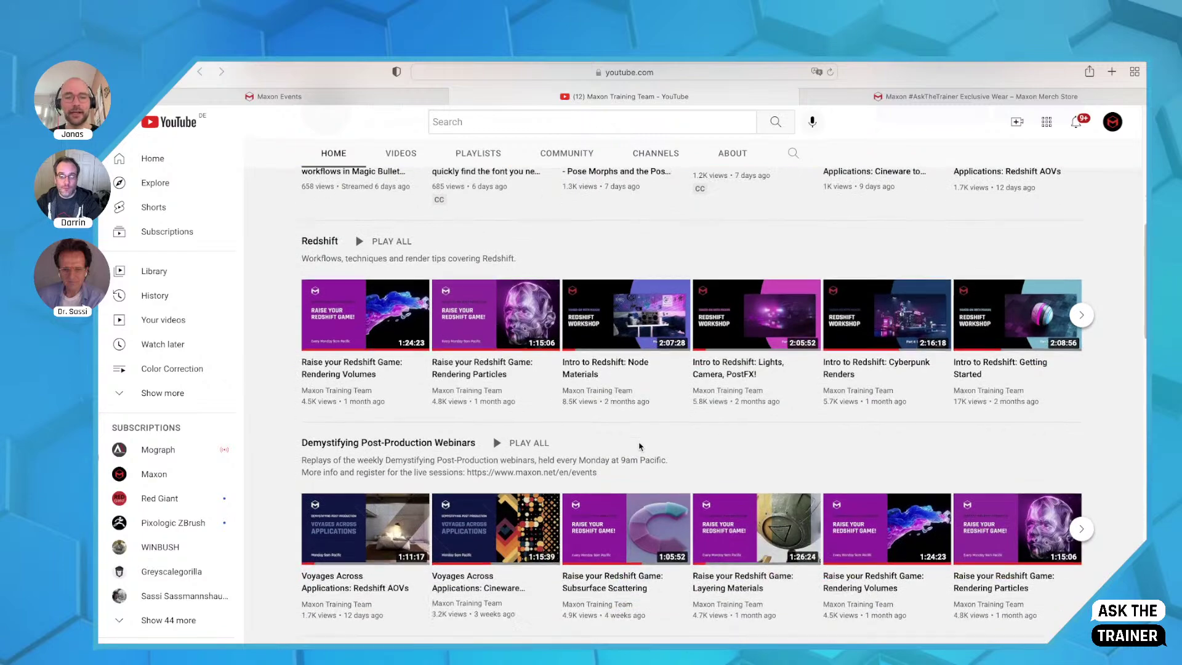
scroll(628, 419, up, 10)
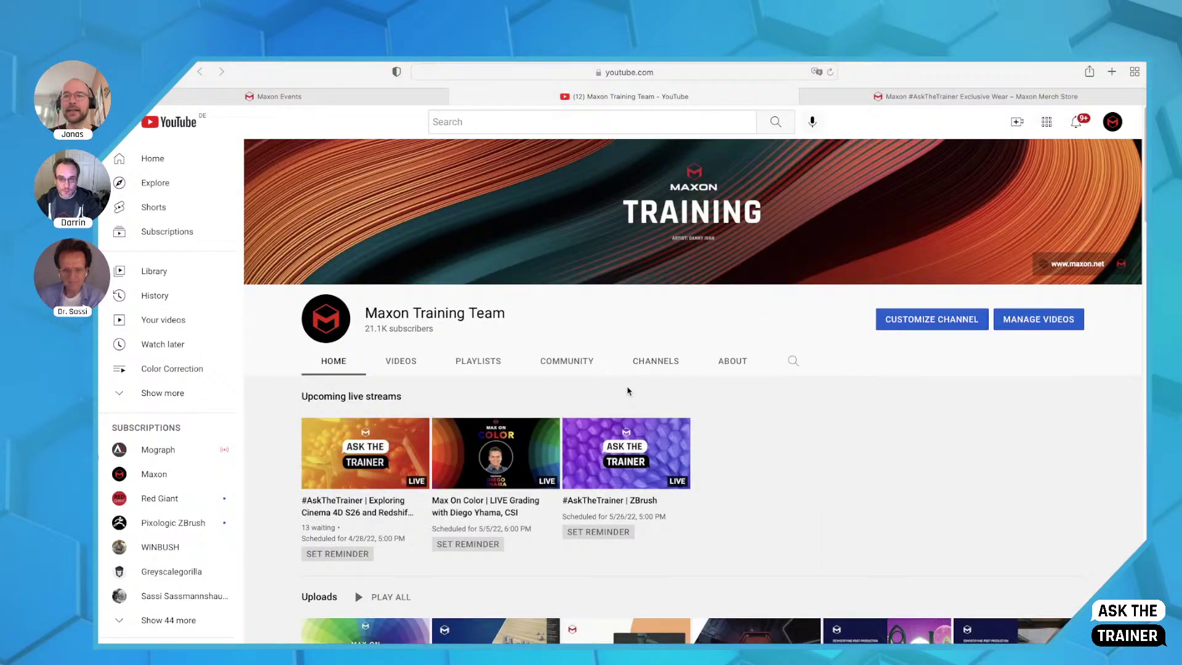
Show the #AskTheTrainer Exclusive Wear page of the Maxon Merch Store
click(911, 97)
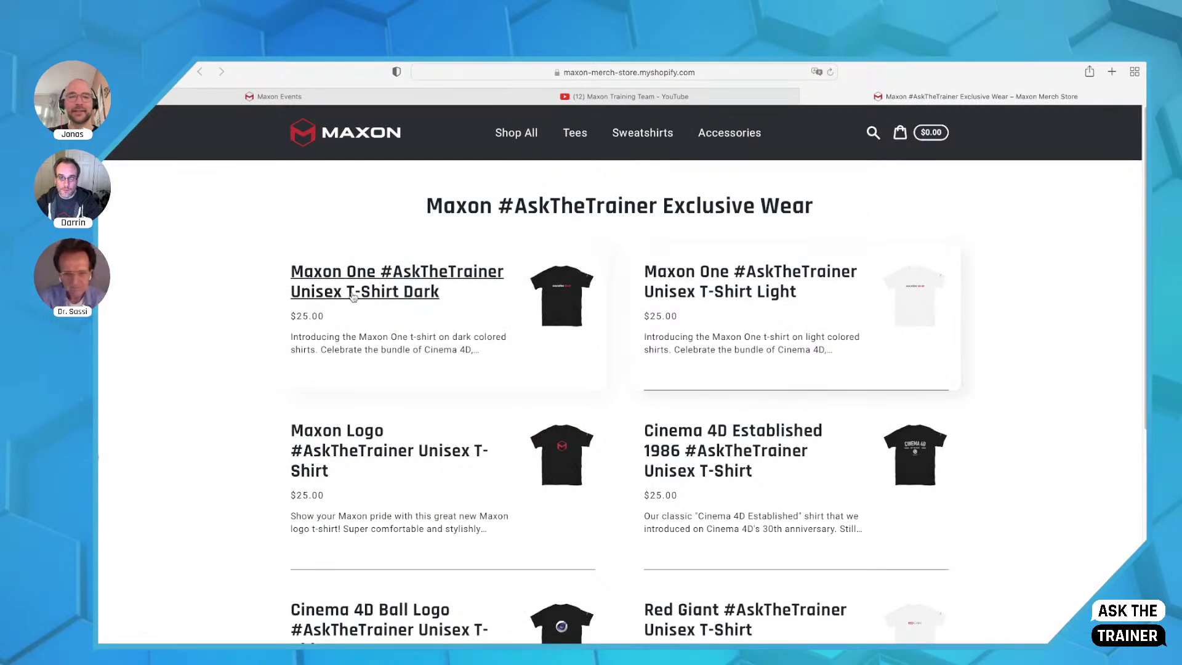